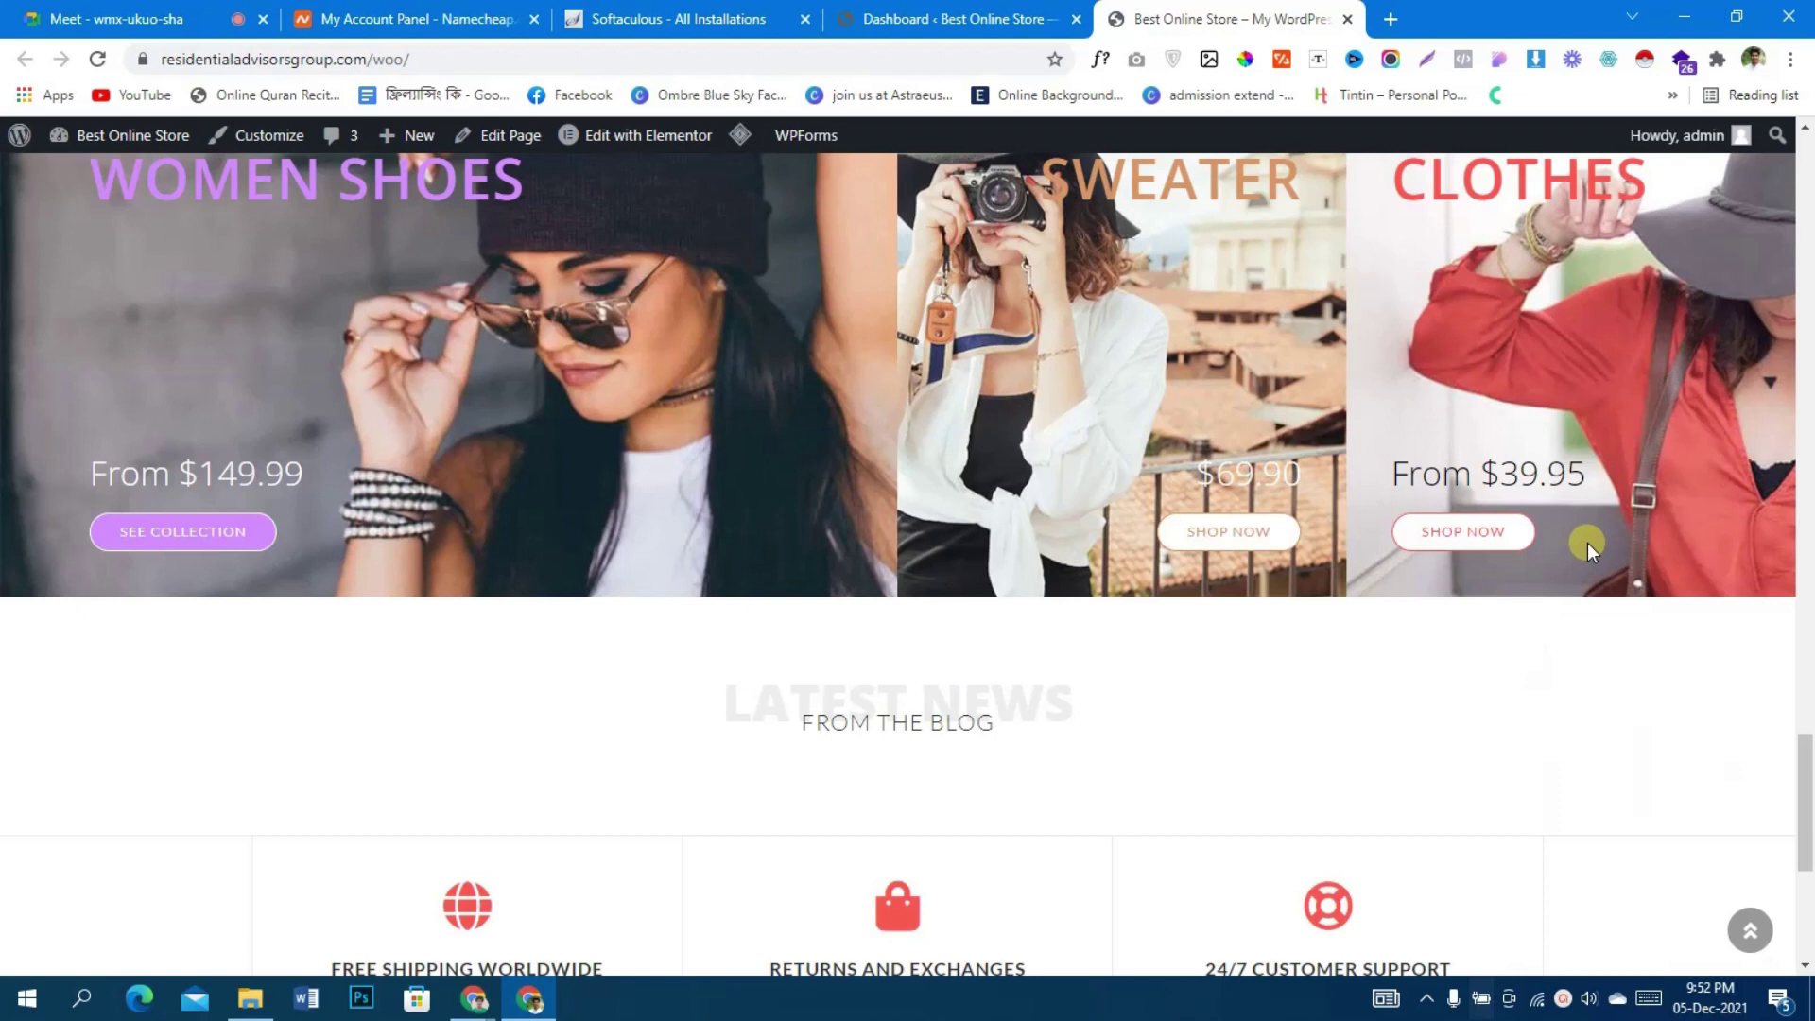
# - Look over the store's homepage, from the collection banners up to the season sale header
pyautogui.scroll(8, 1594, 544)
pyautogui.scroll(15, 1597, 541)
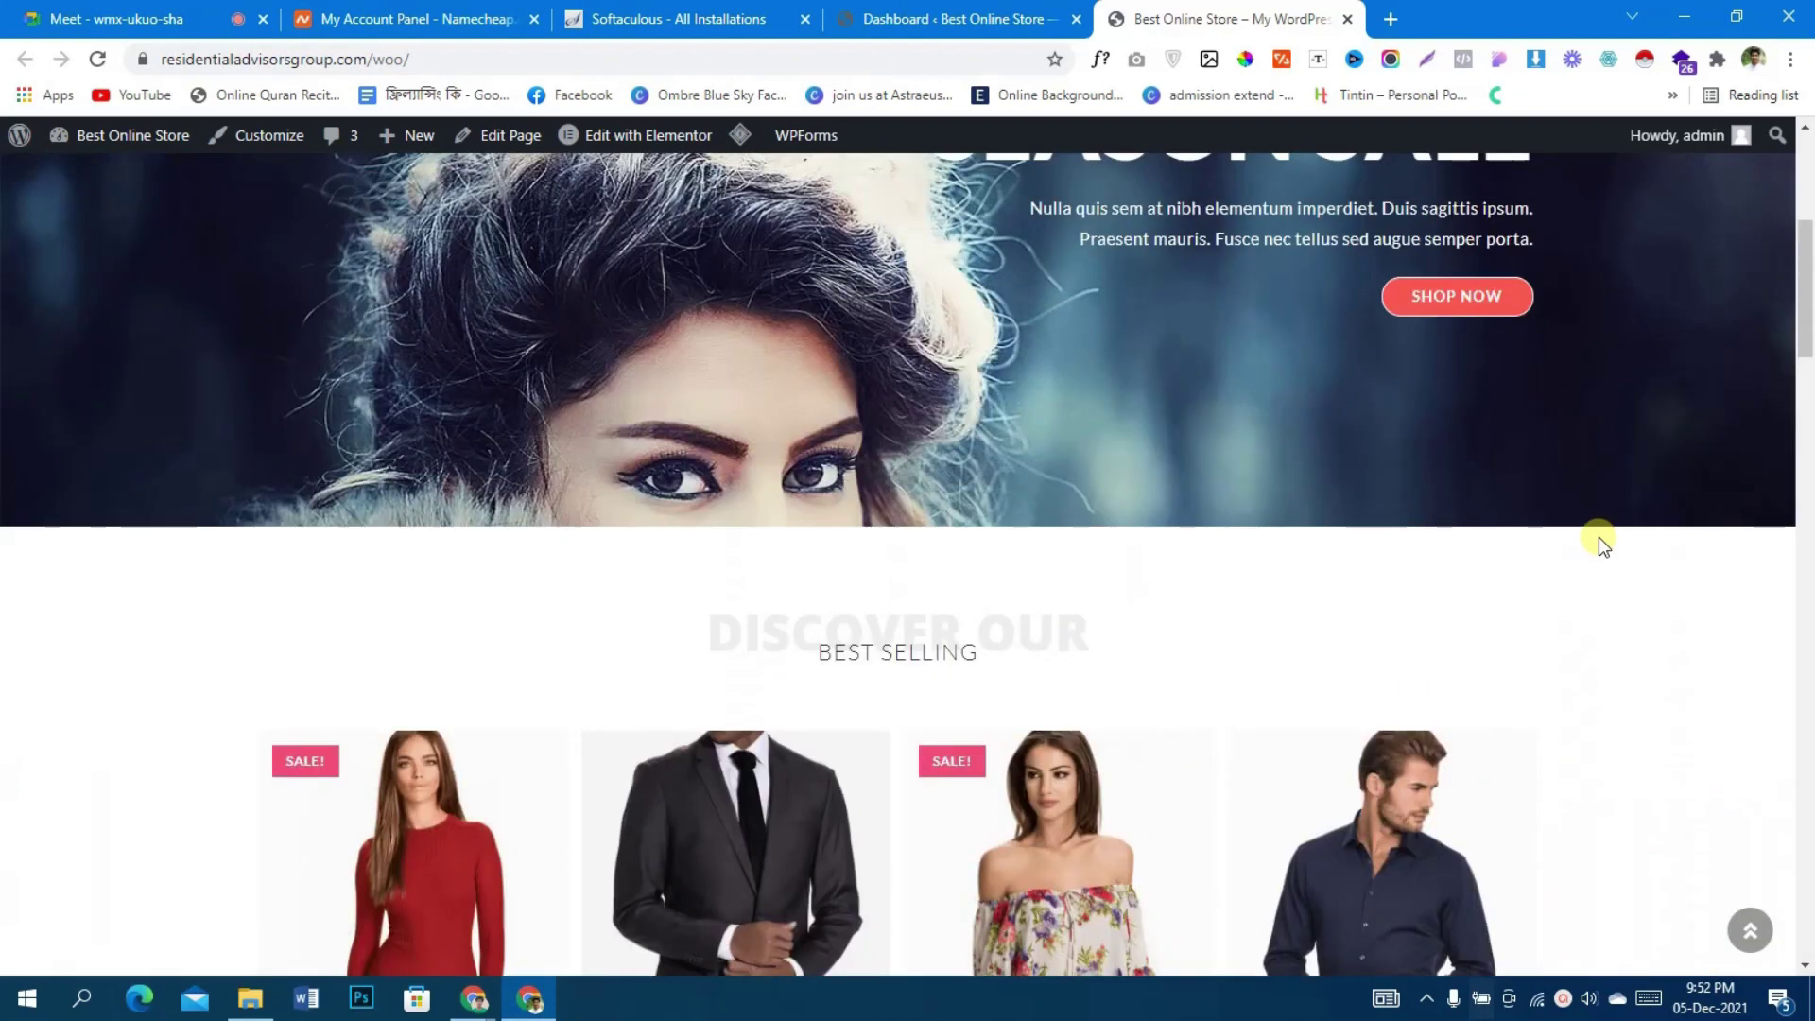
pyautogui.scroll(5, 1600, 544)
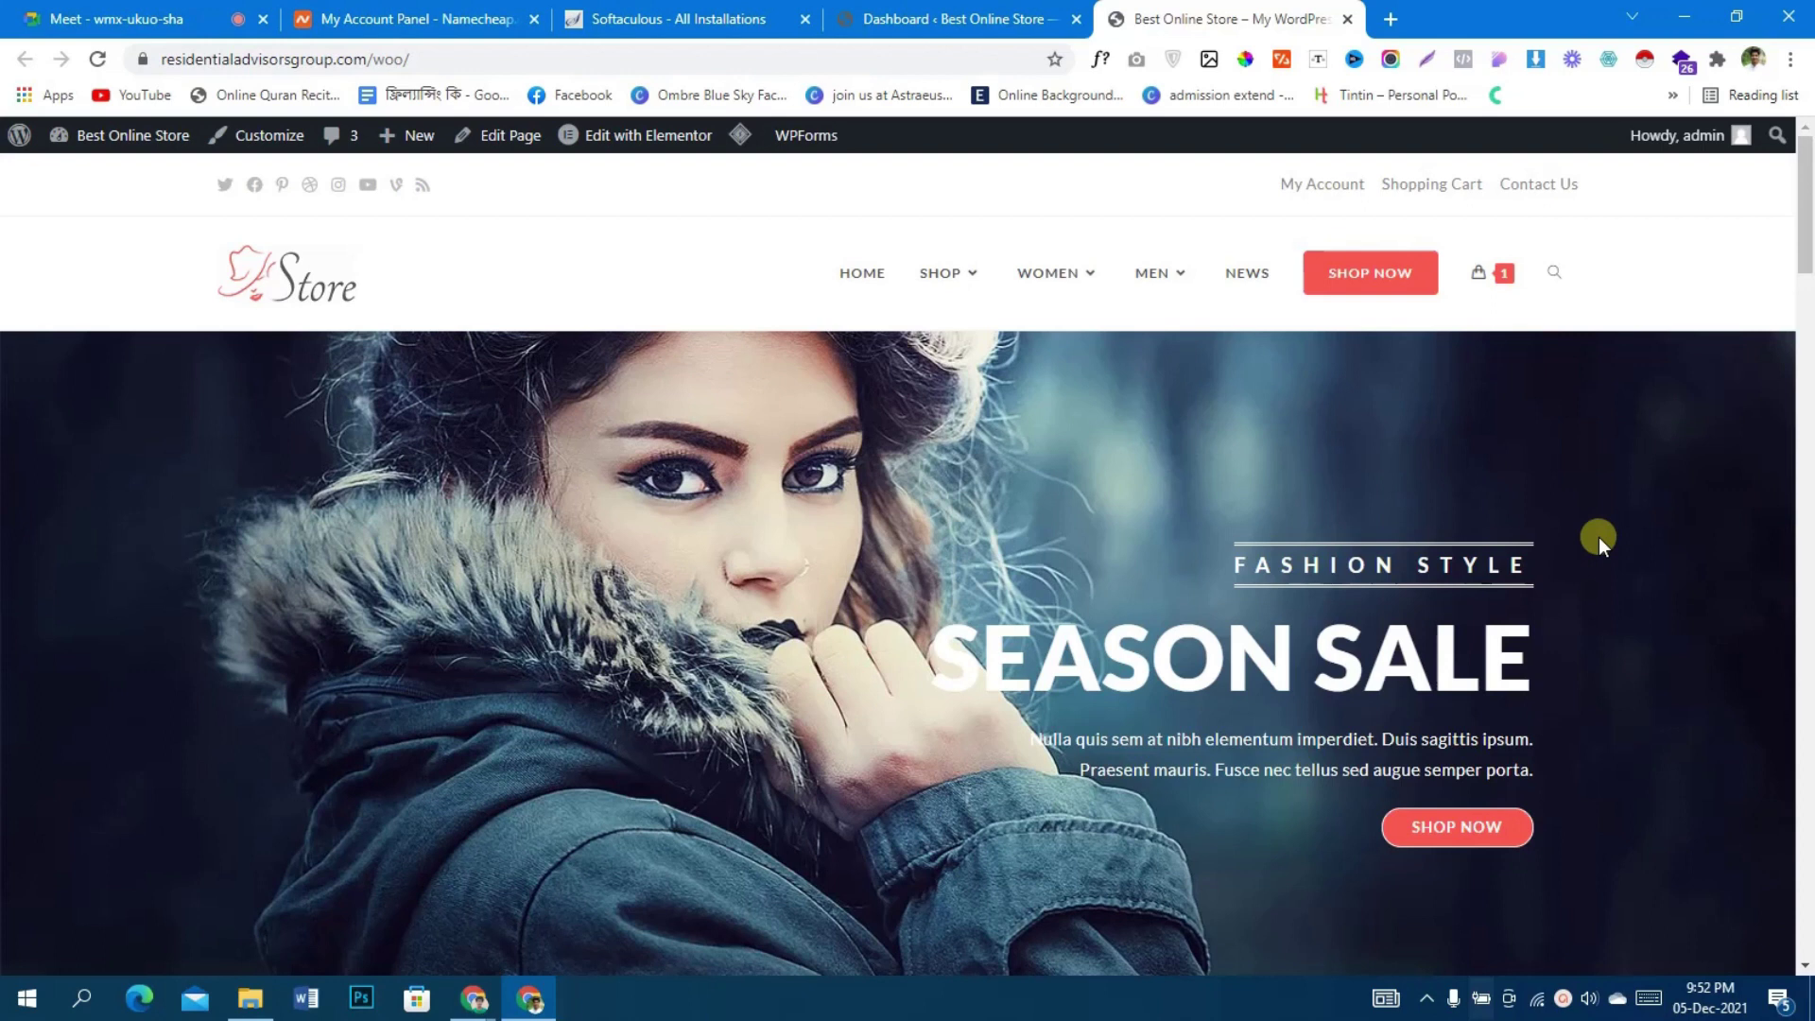
pyautogui.scroll(-5, 1598, 537)
pyautogui.scroll(4, 1598, 537)
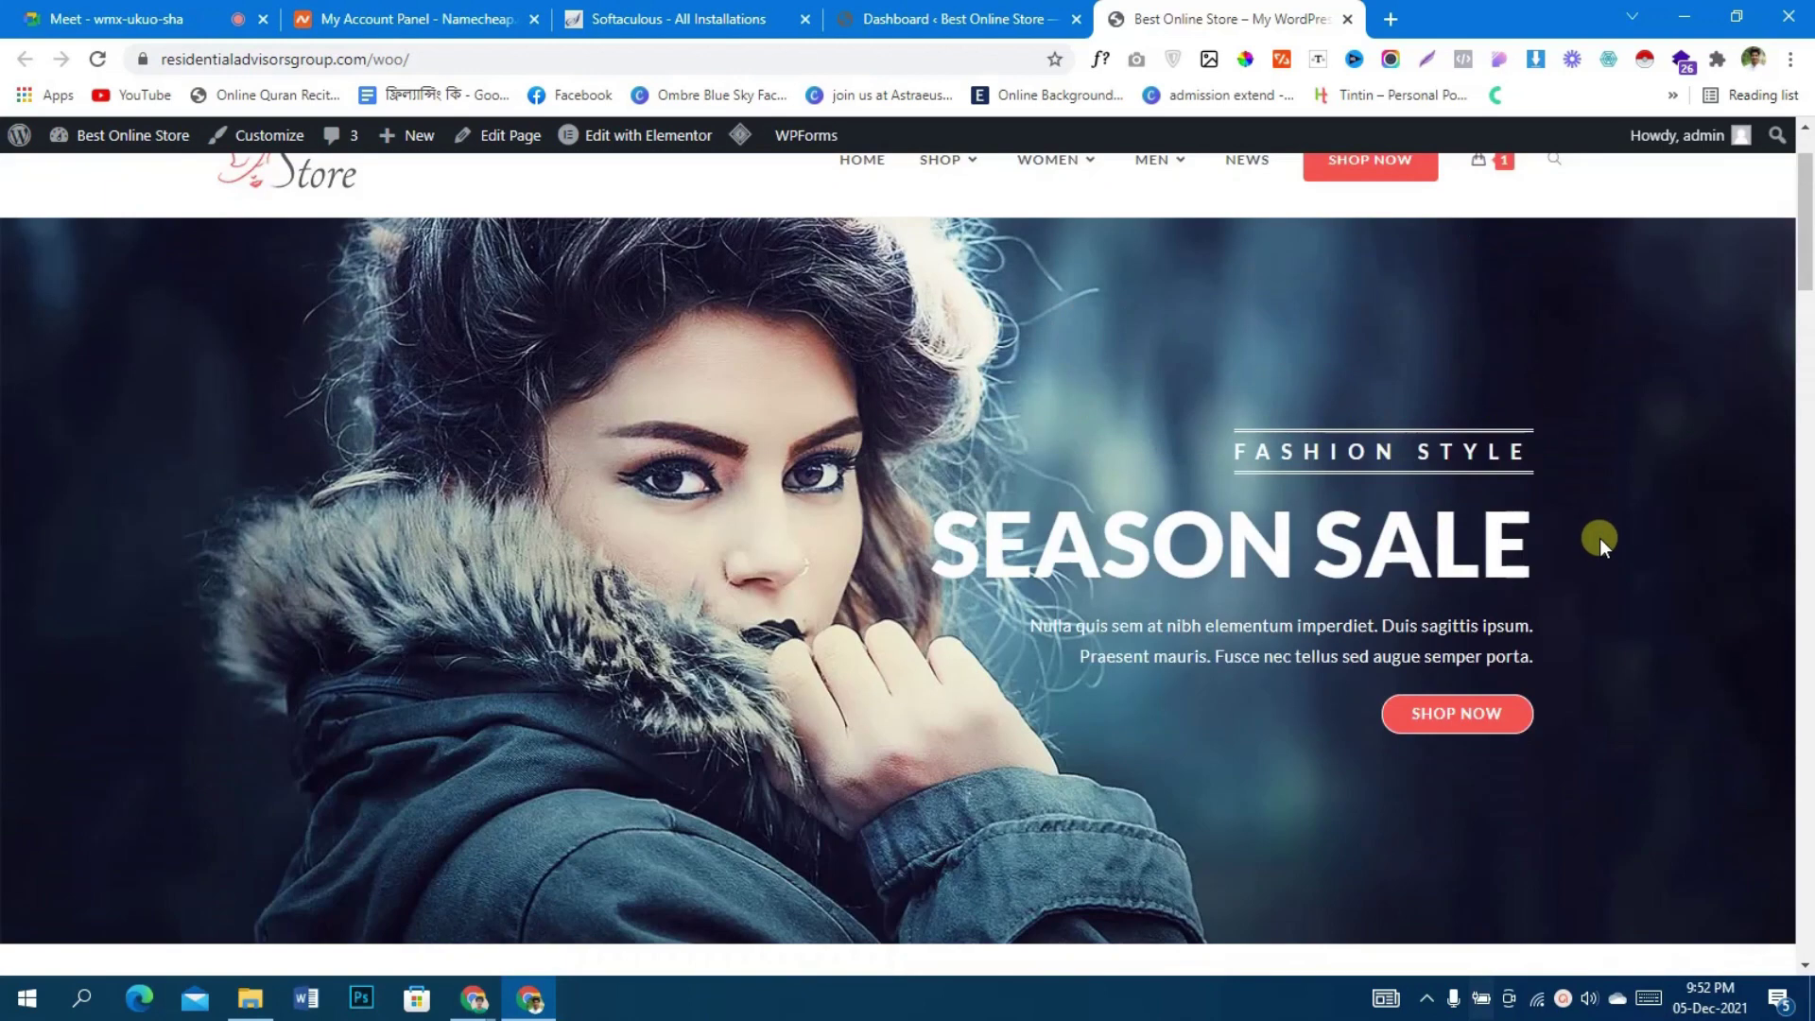
pyautogui.scroll(1, 1599, 537)
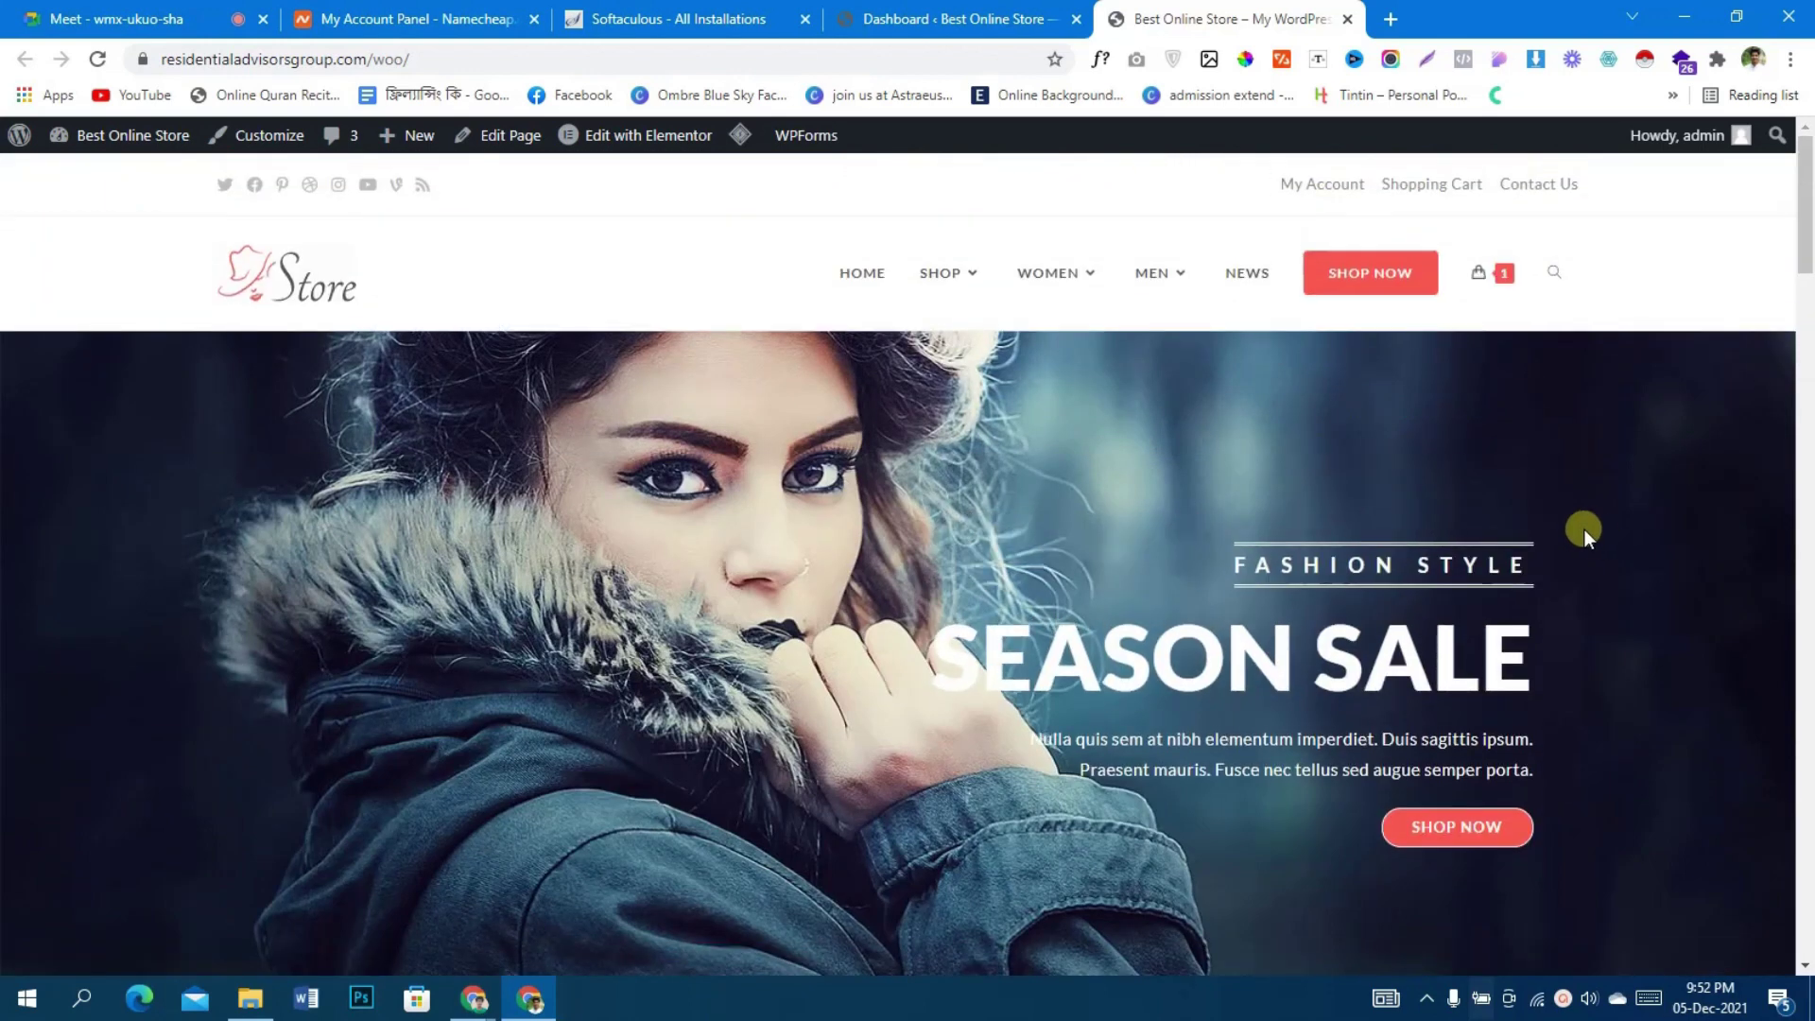
# - Open the list of all products in the WordPress admin and dismiss the "Love using Elementor?" notice
pyautogui.click(1014, 16)
pyautogui.moveTo(80, 540)
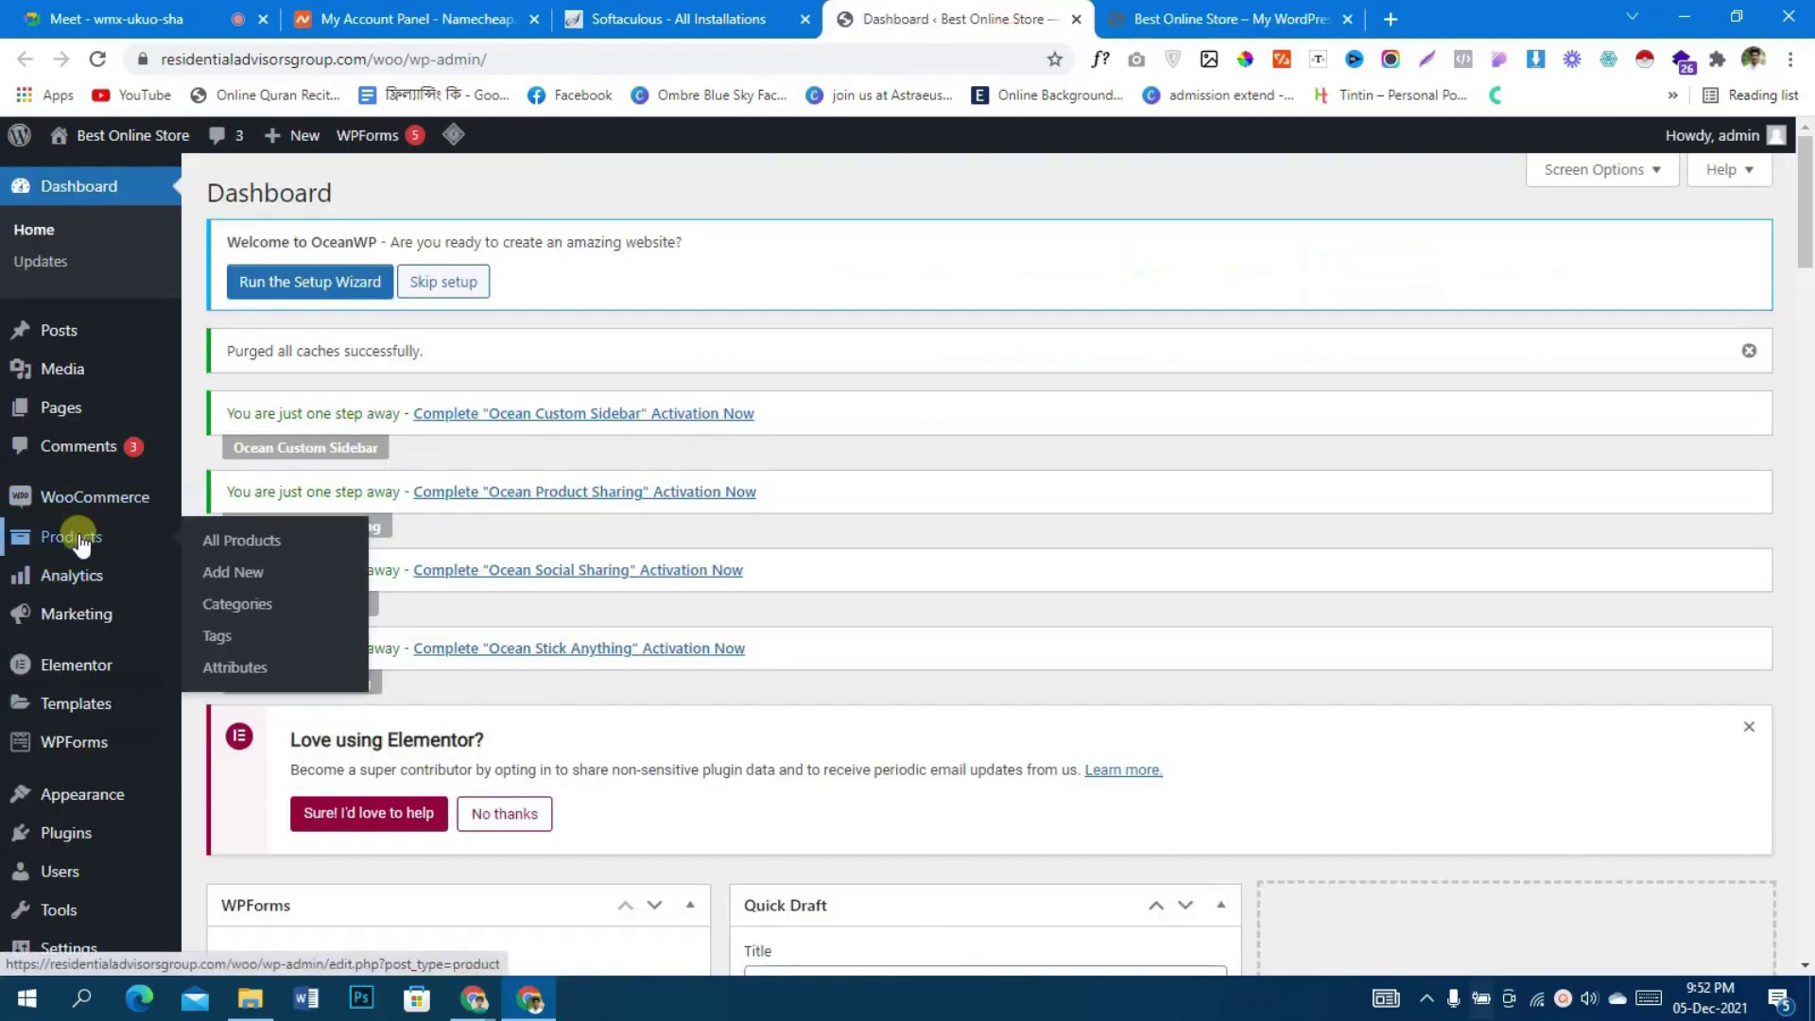
pyautogui.click(219, 544)
pyautogui.scroll(-7, 587, 662)
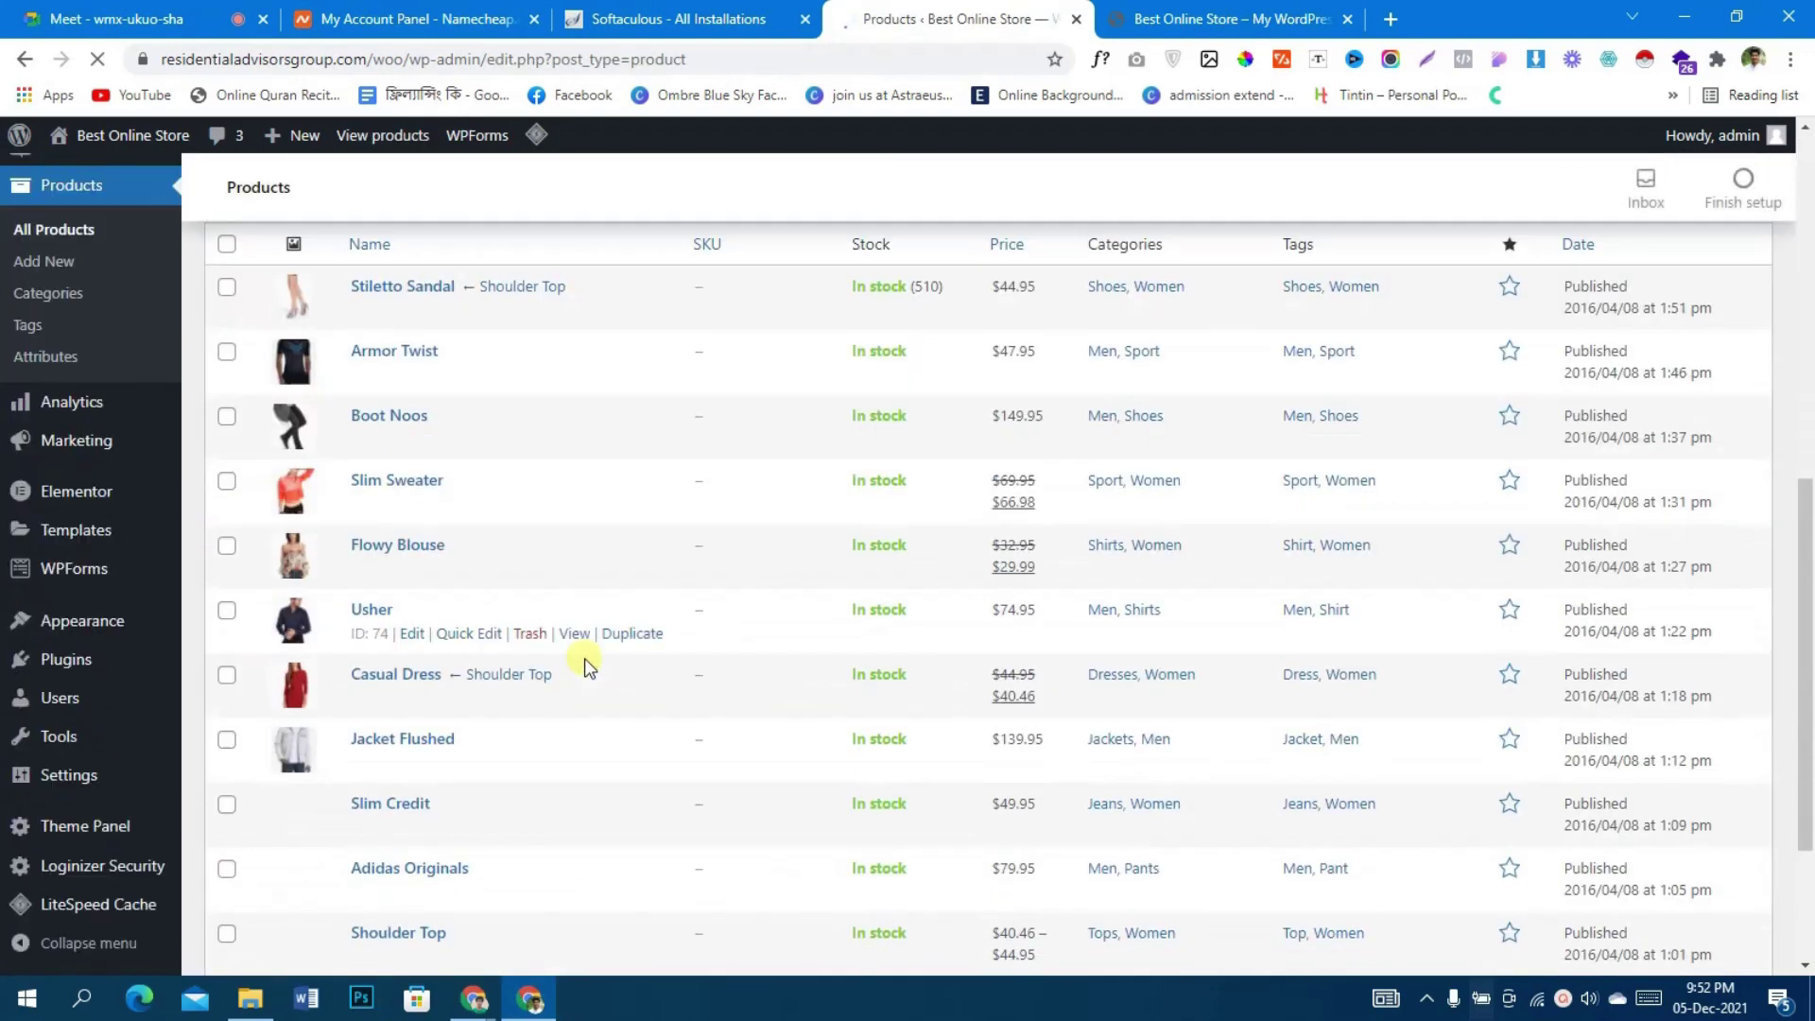
pyautogui.scroll(7, 589, 669)
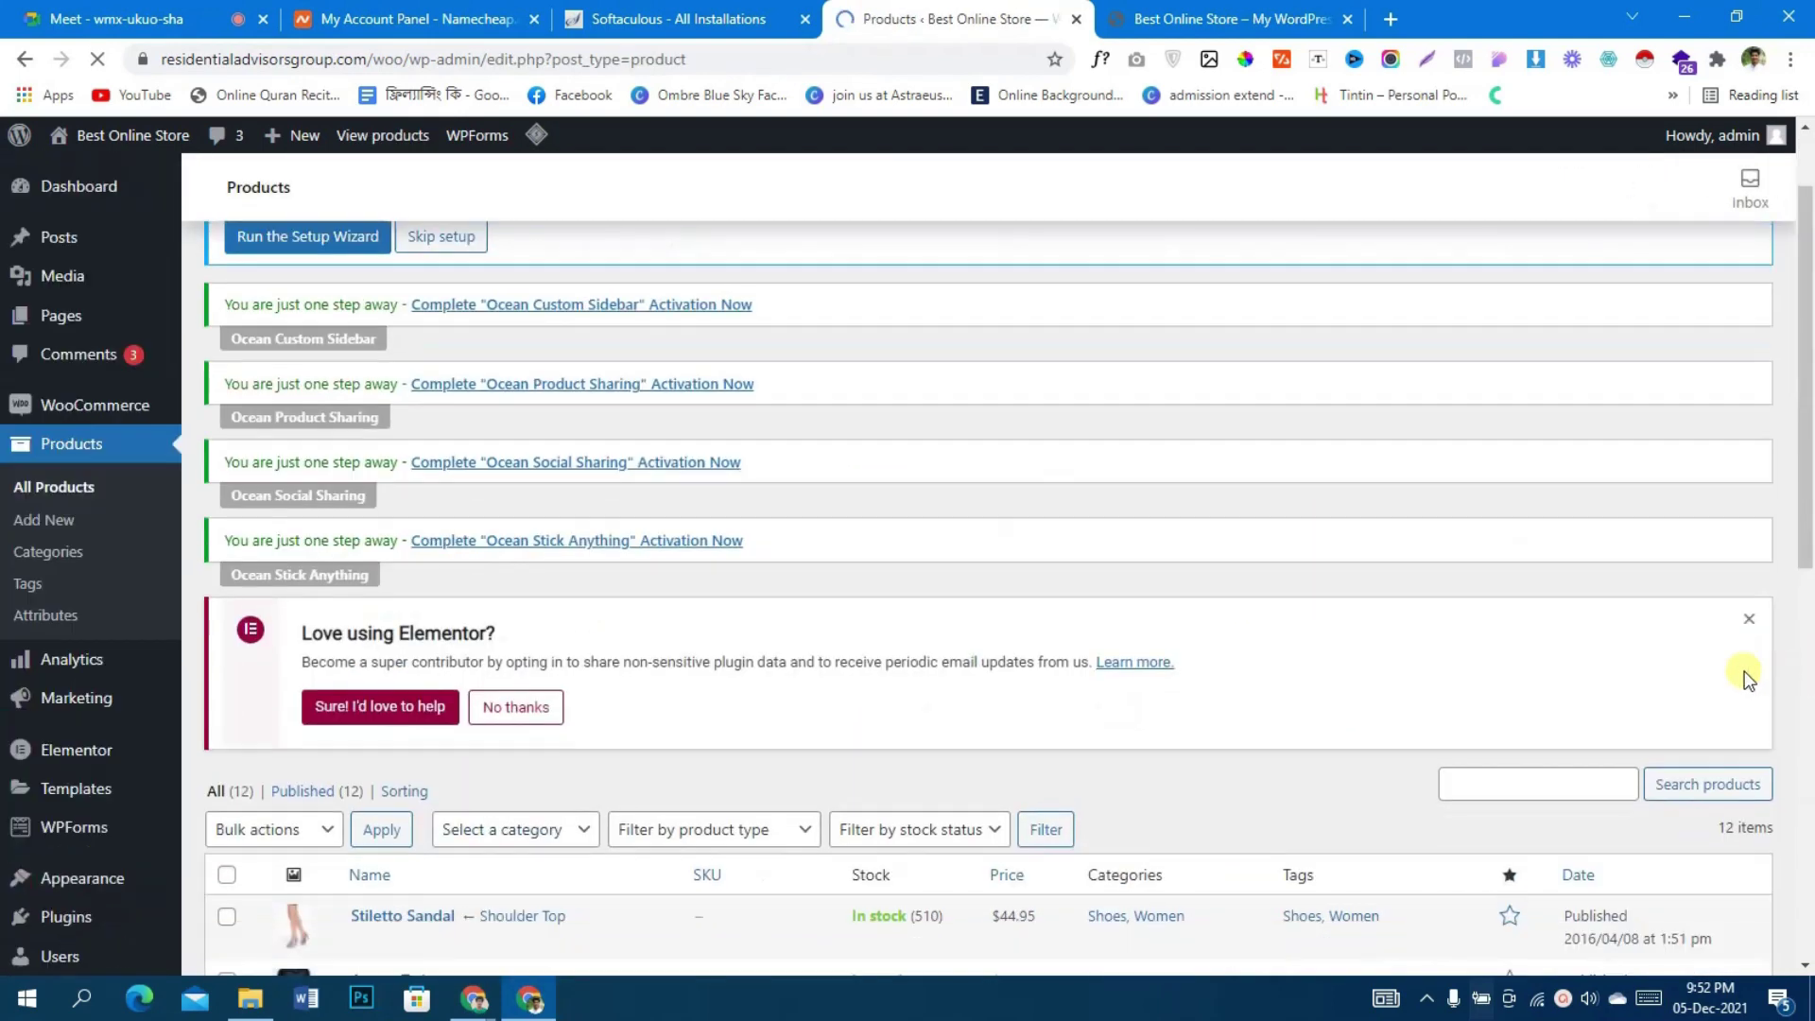
pyautogui.click(1753, 617)
pyautogui.scroll(1, 847, 649)
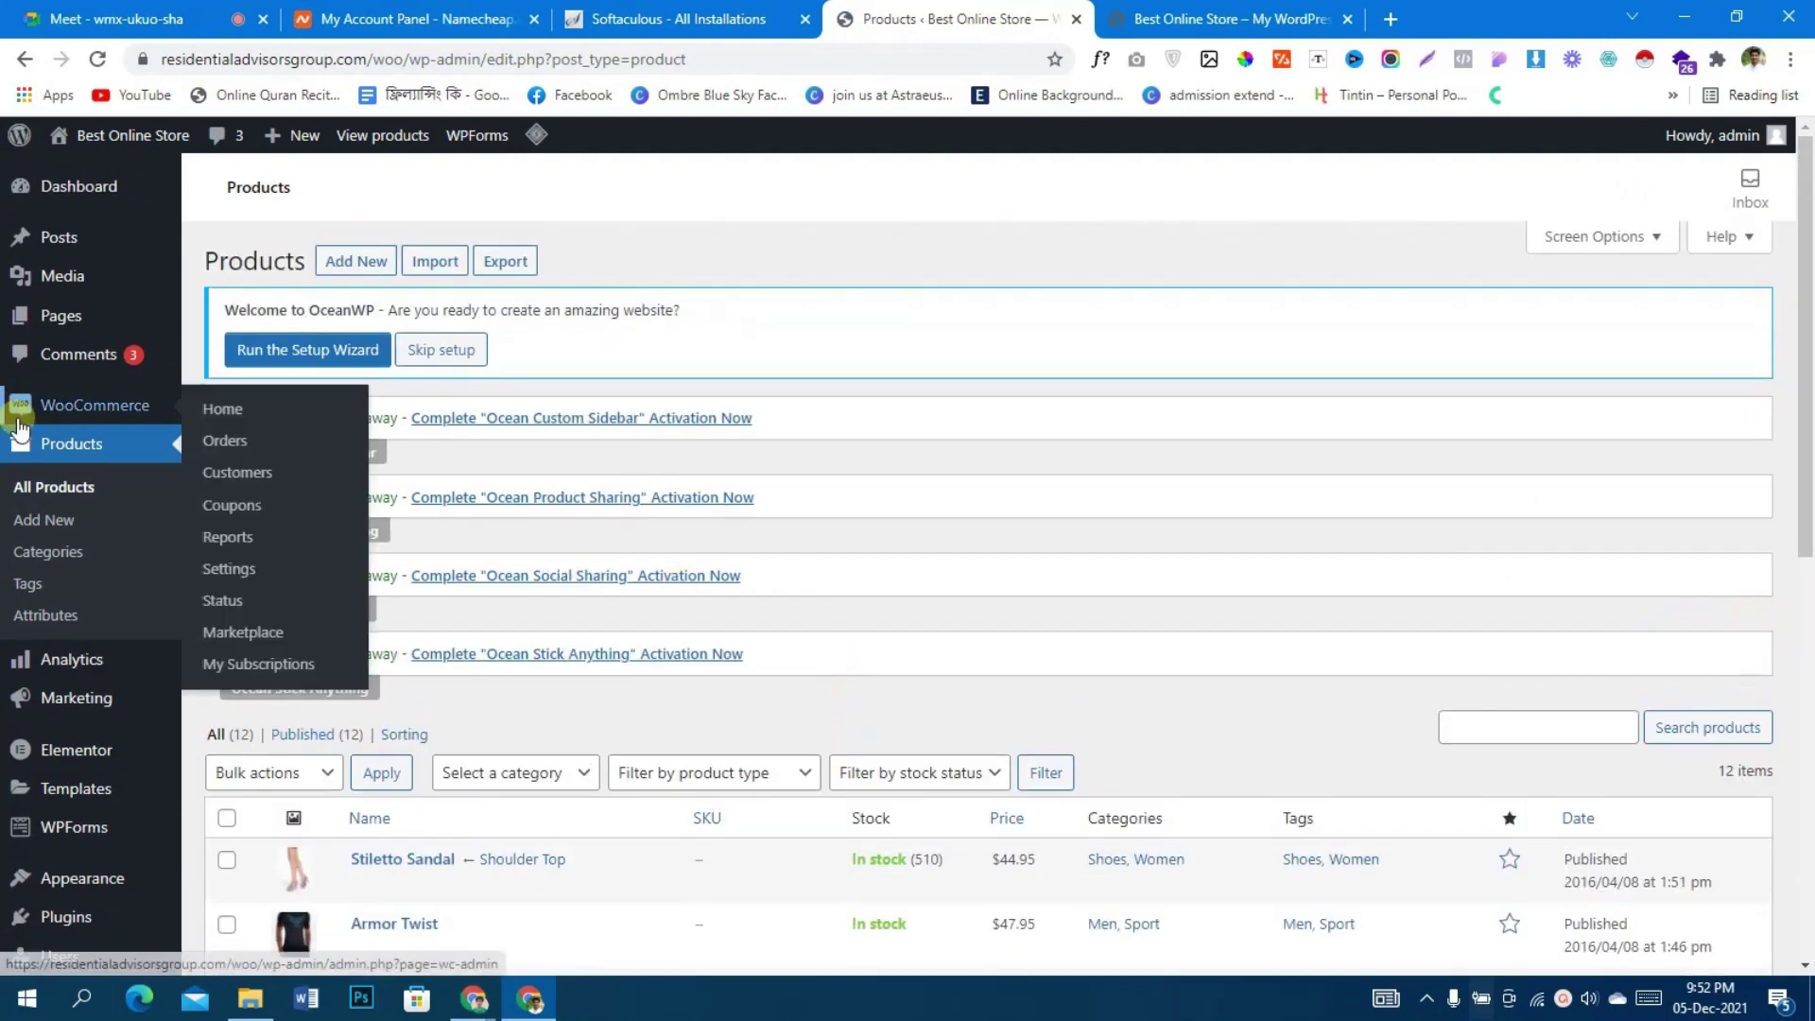
# - Start a new product, dismiss the Elementor notice and place the cursor in the product name field
pyautogui.click(49, 520)
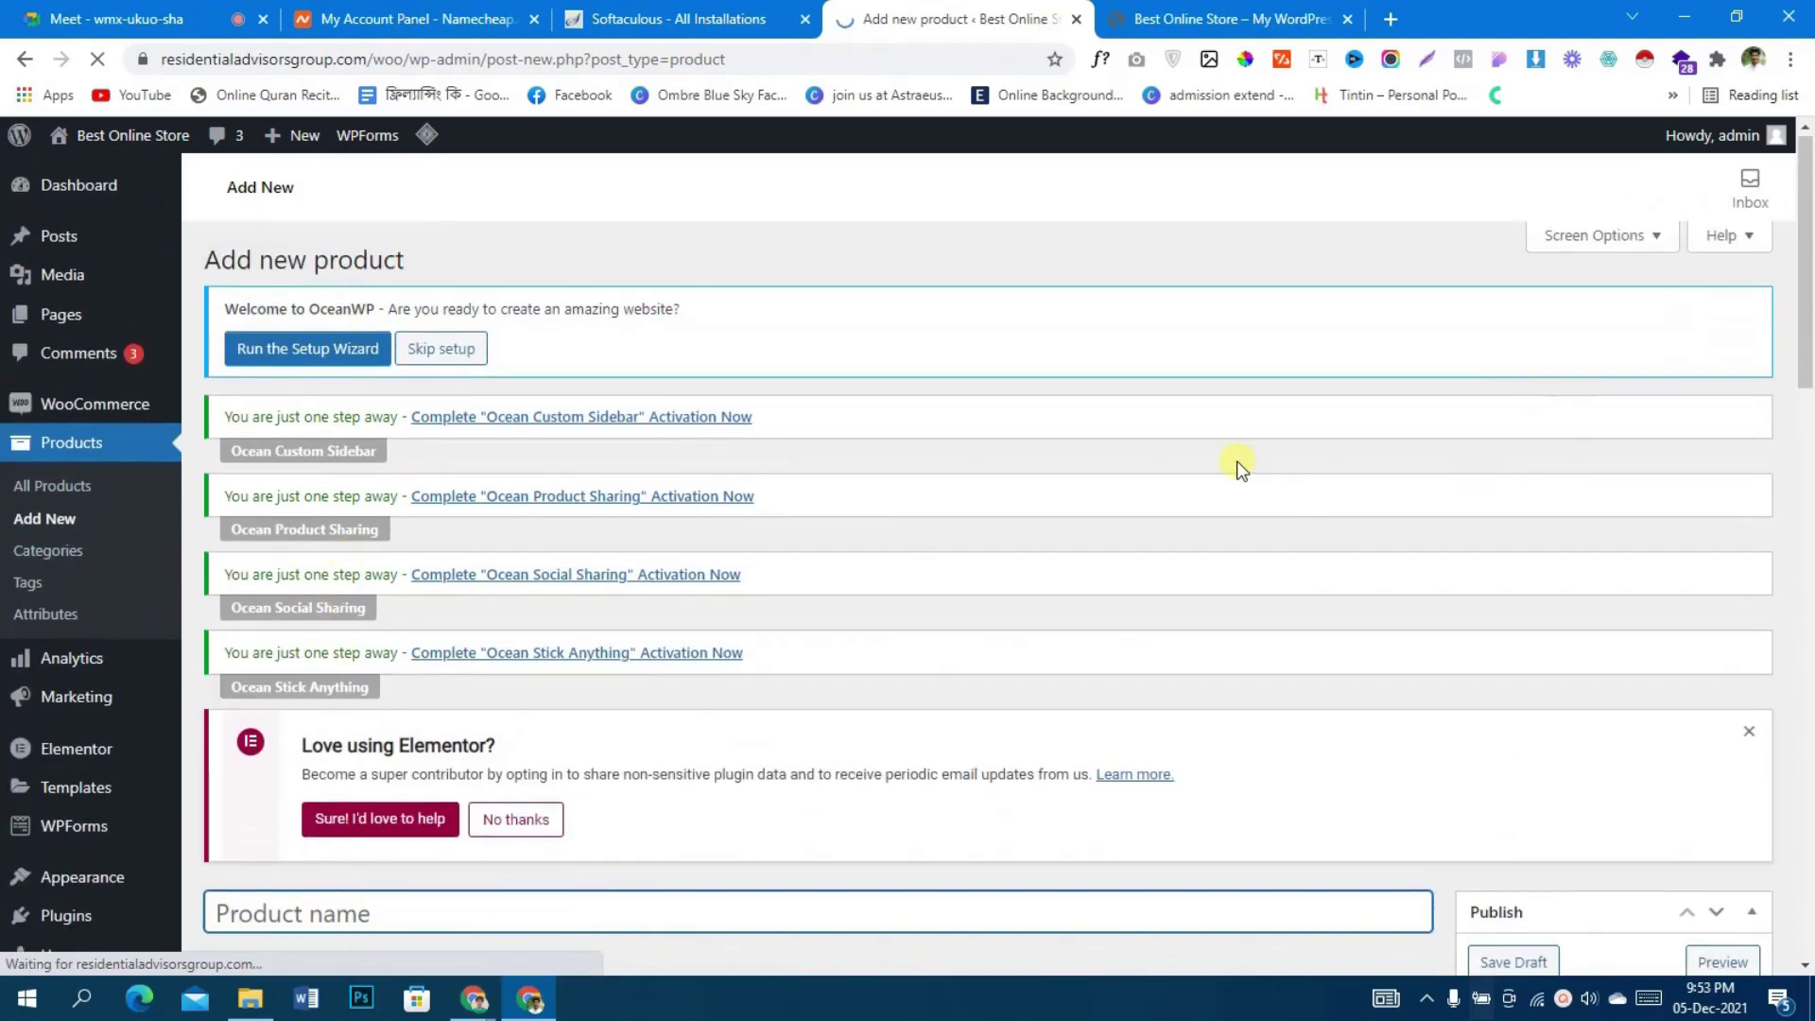
pyautogui.scroll(-4, 1237, 462)
pyautogui.click(1751, 386)
pyautogui.click(471, 403)
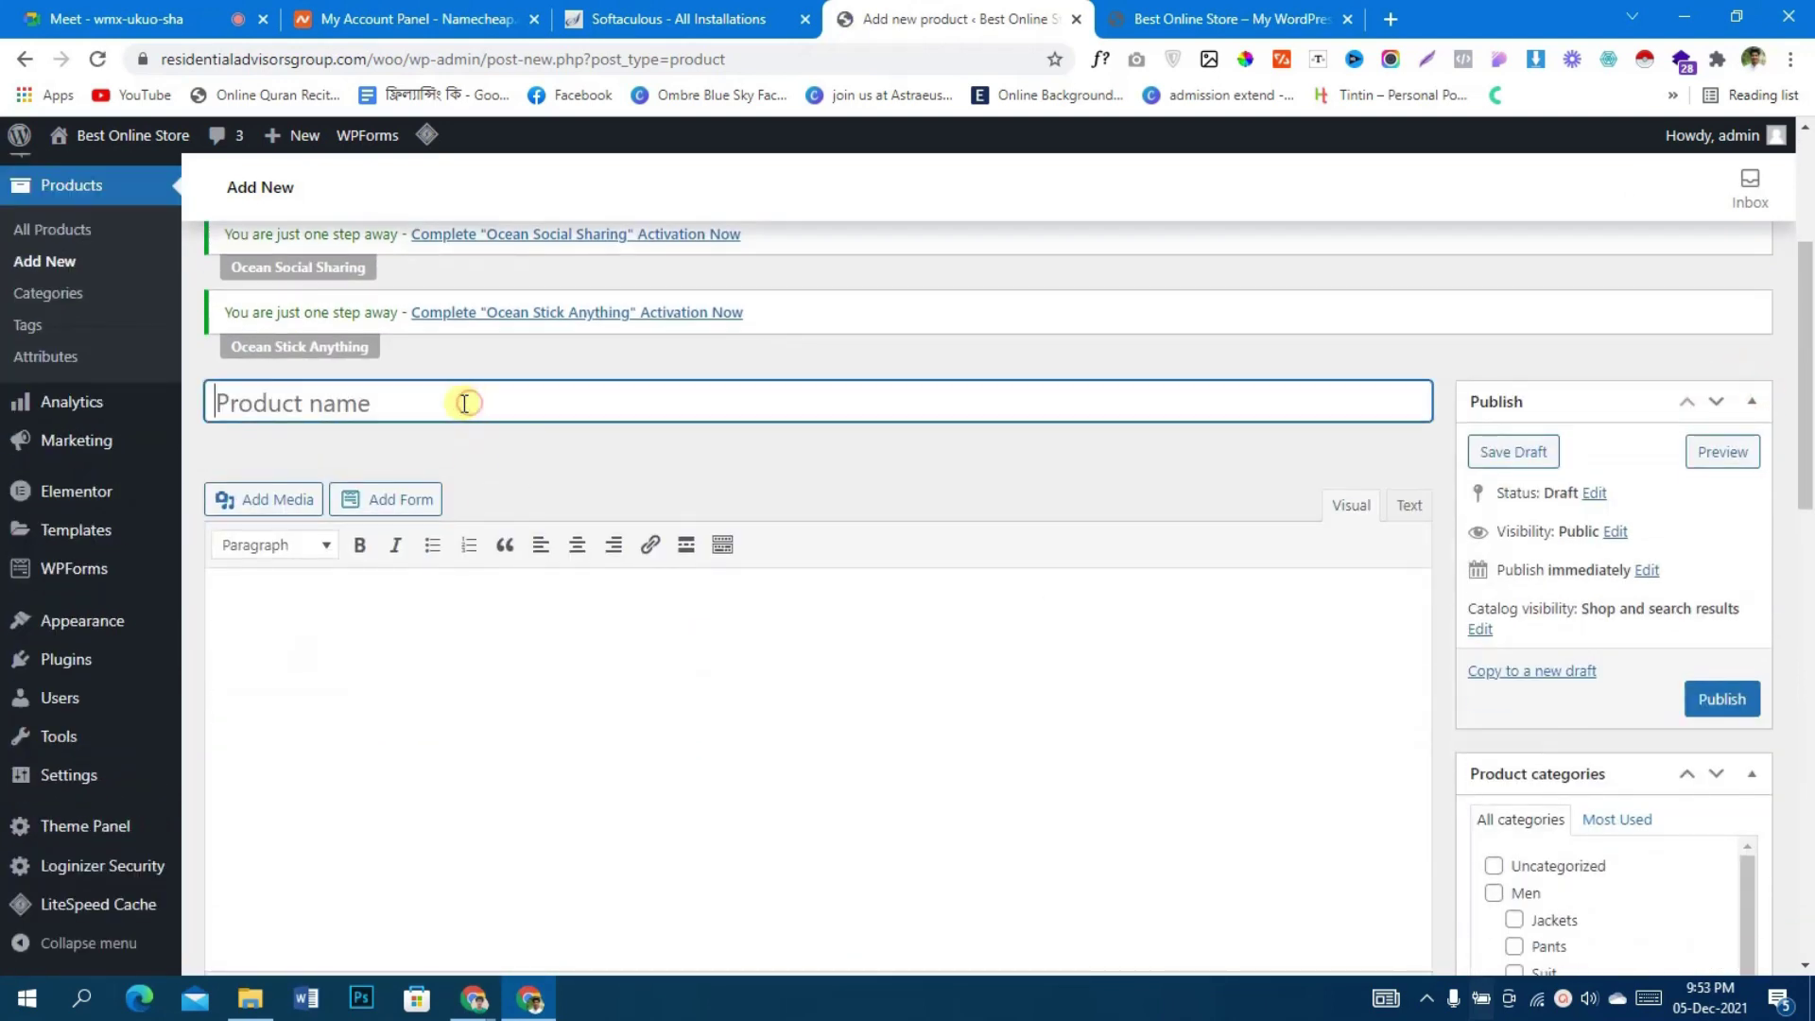
pyautogui.scroll(4, 74, 430)
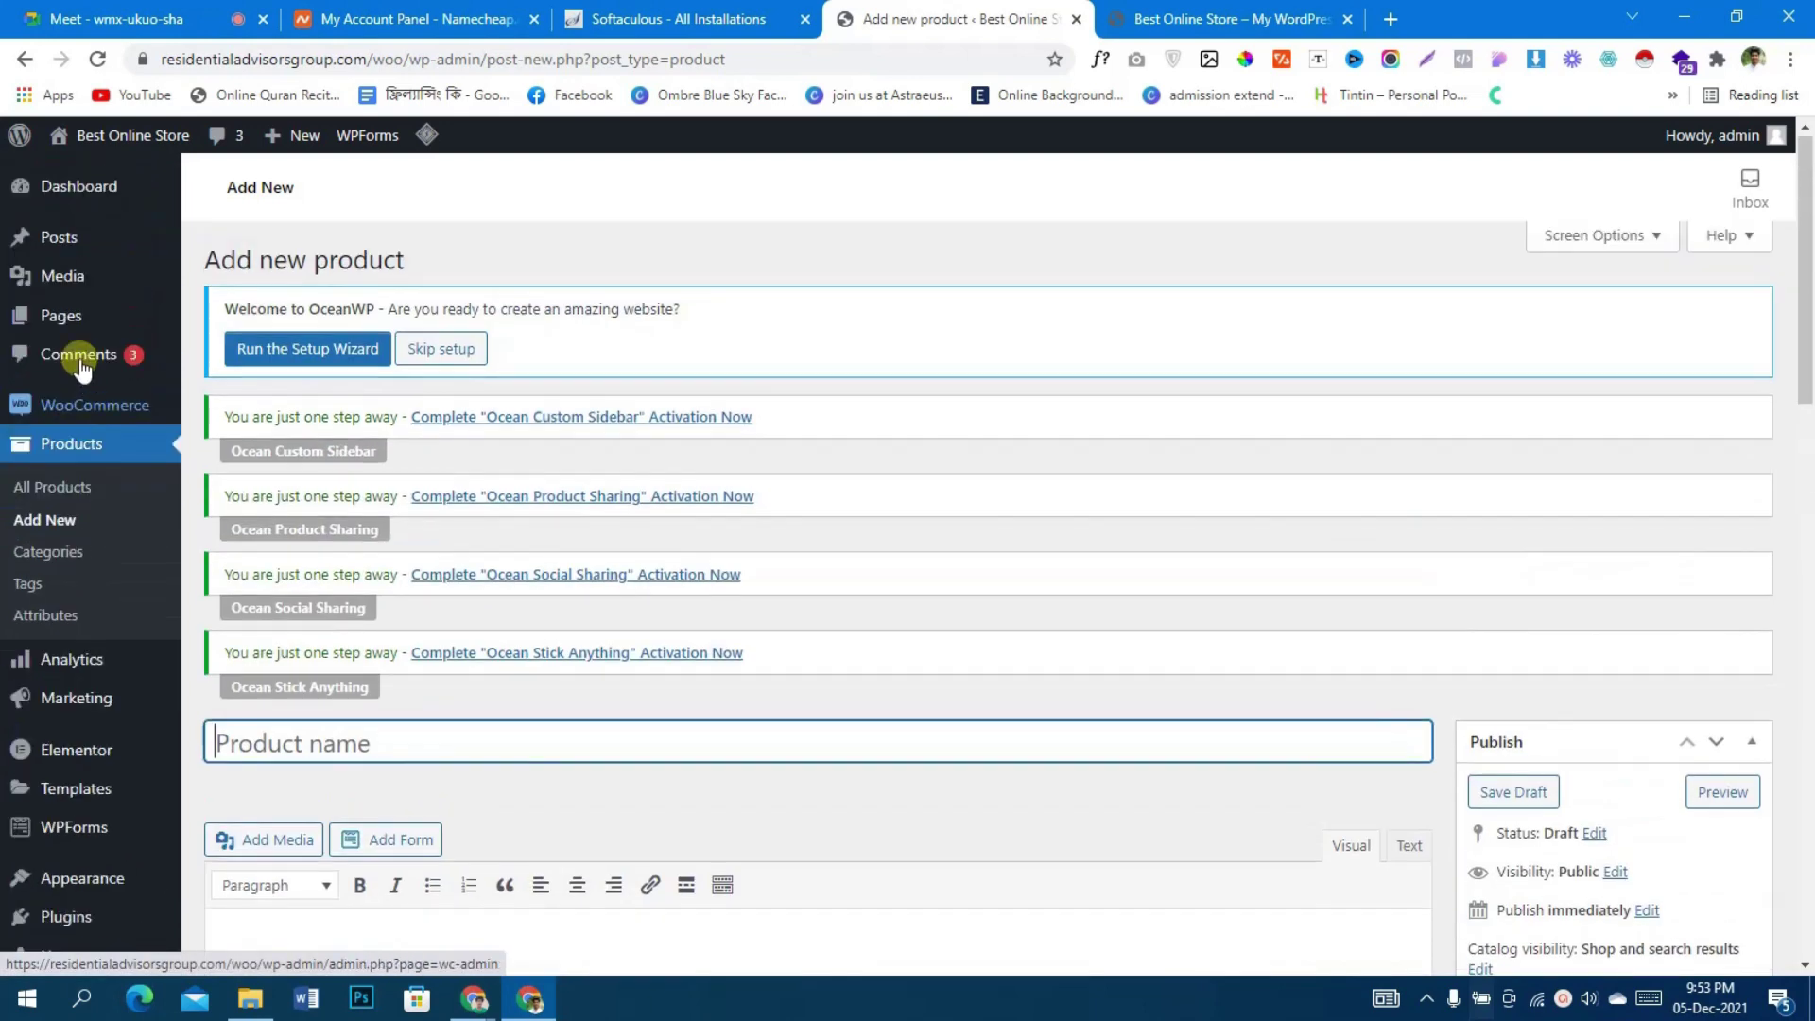
pyautogui.moveTo(56, 236)
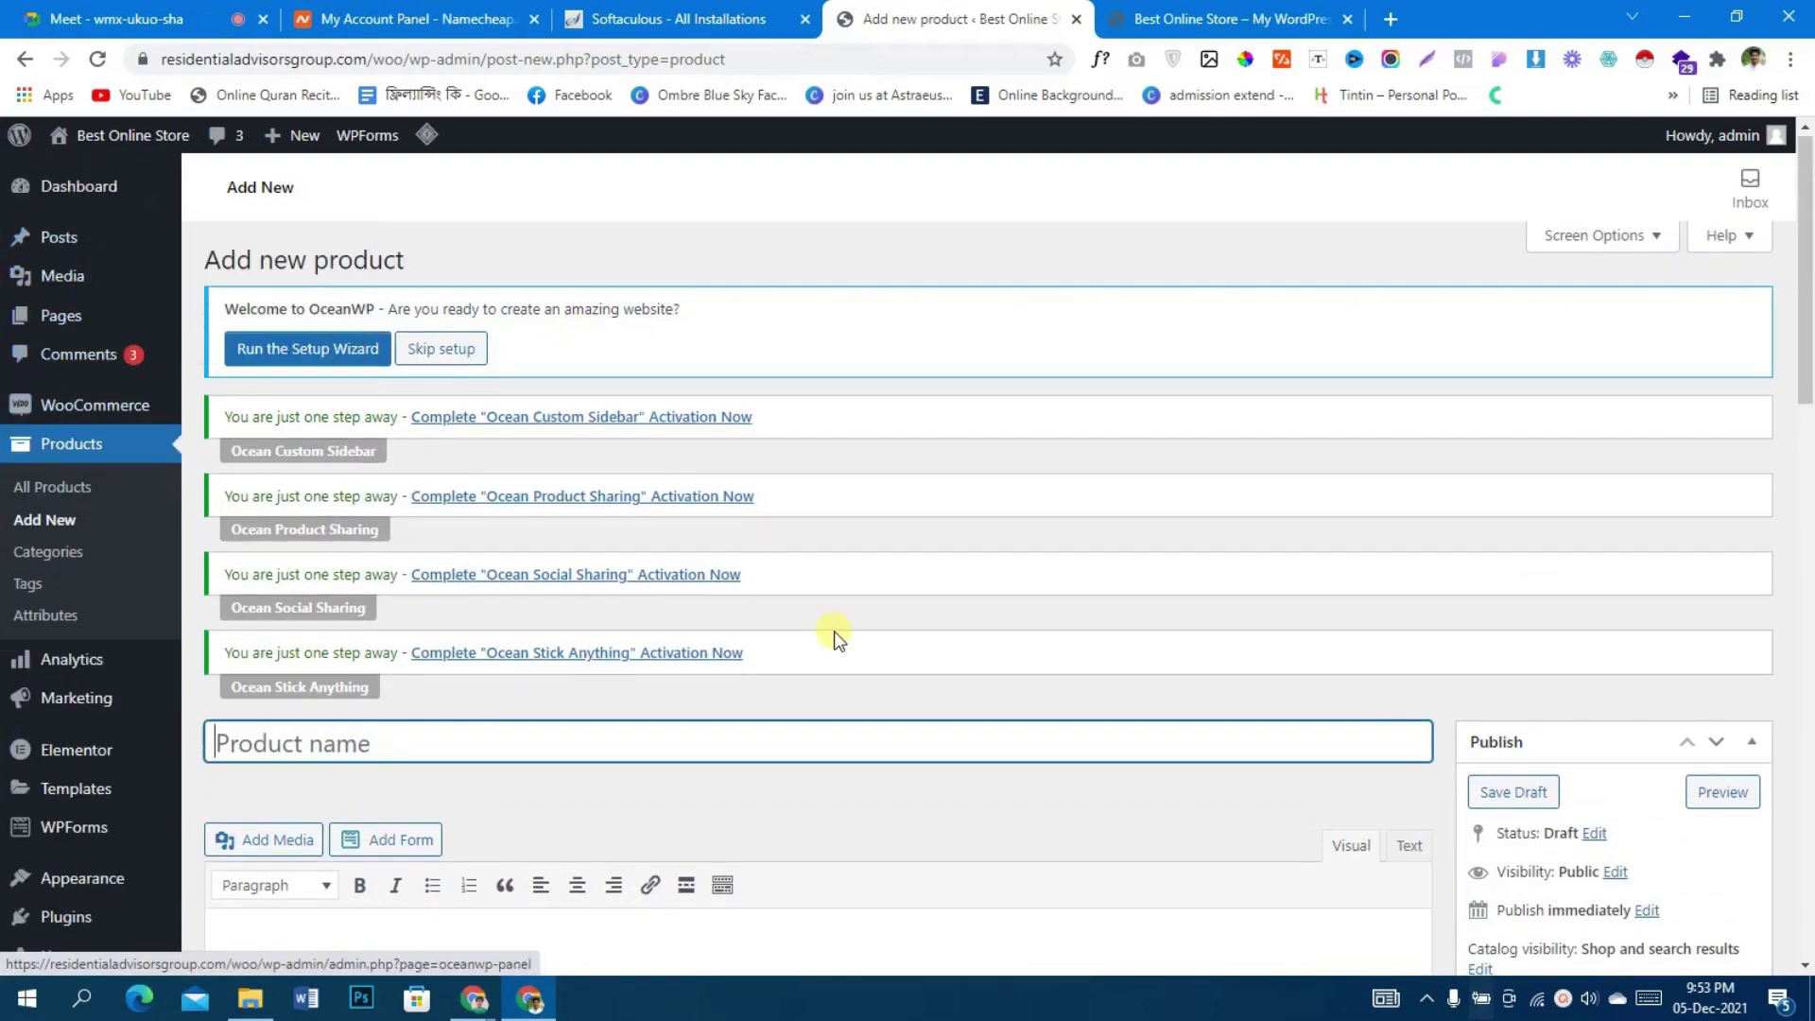
pyautogui.scroll(-5, 836, 632)
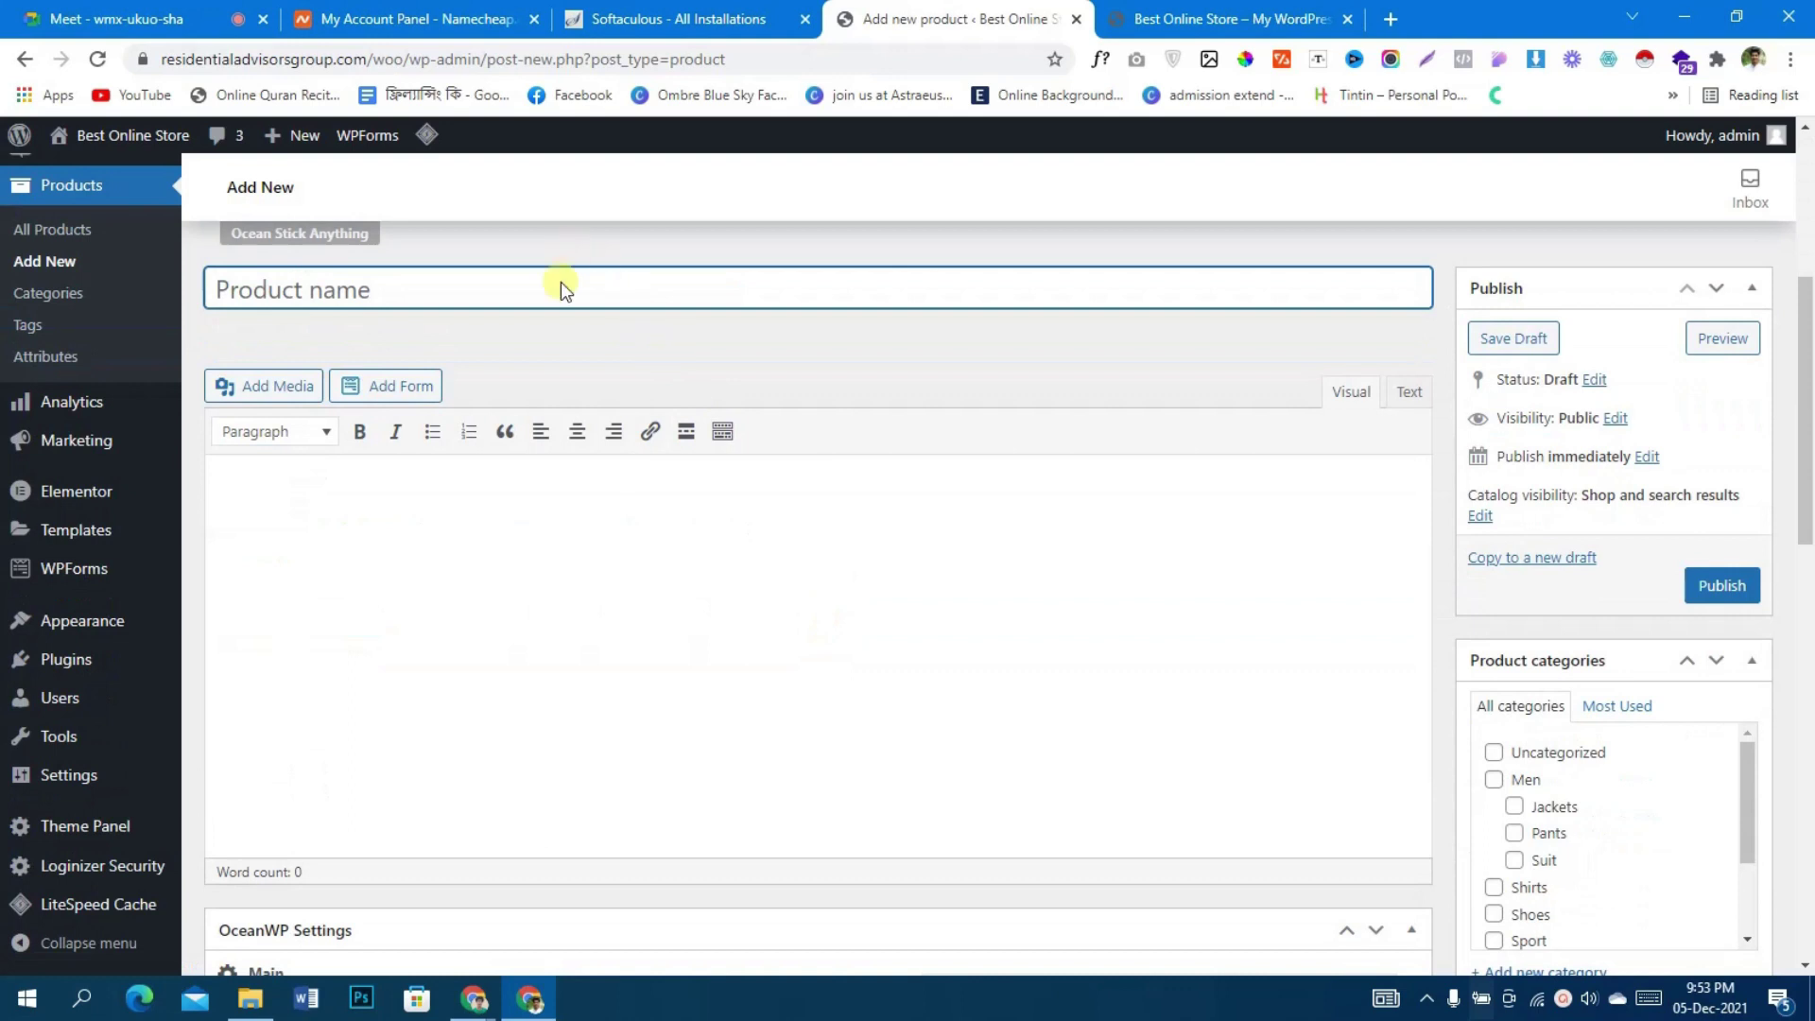
pyautogui.scroll(-2, 546, 560)
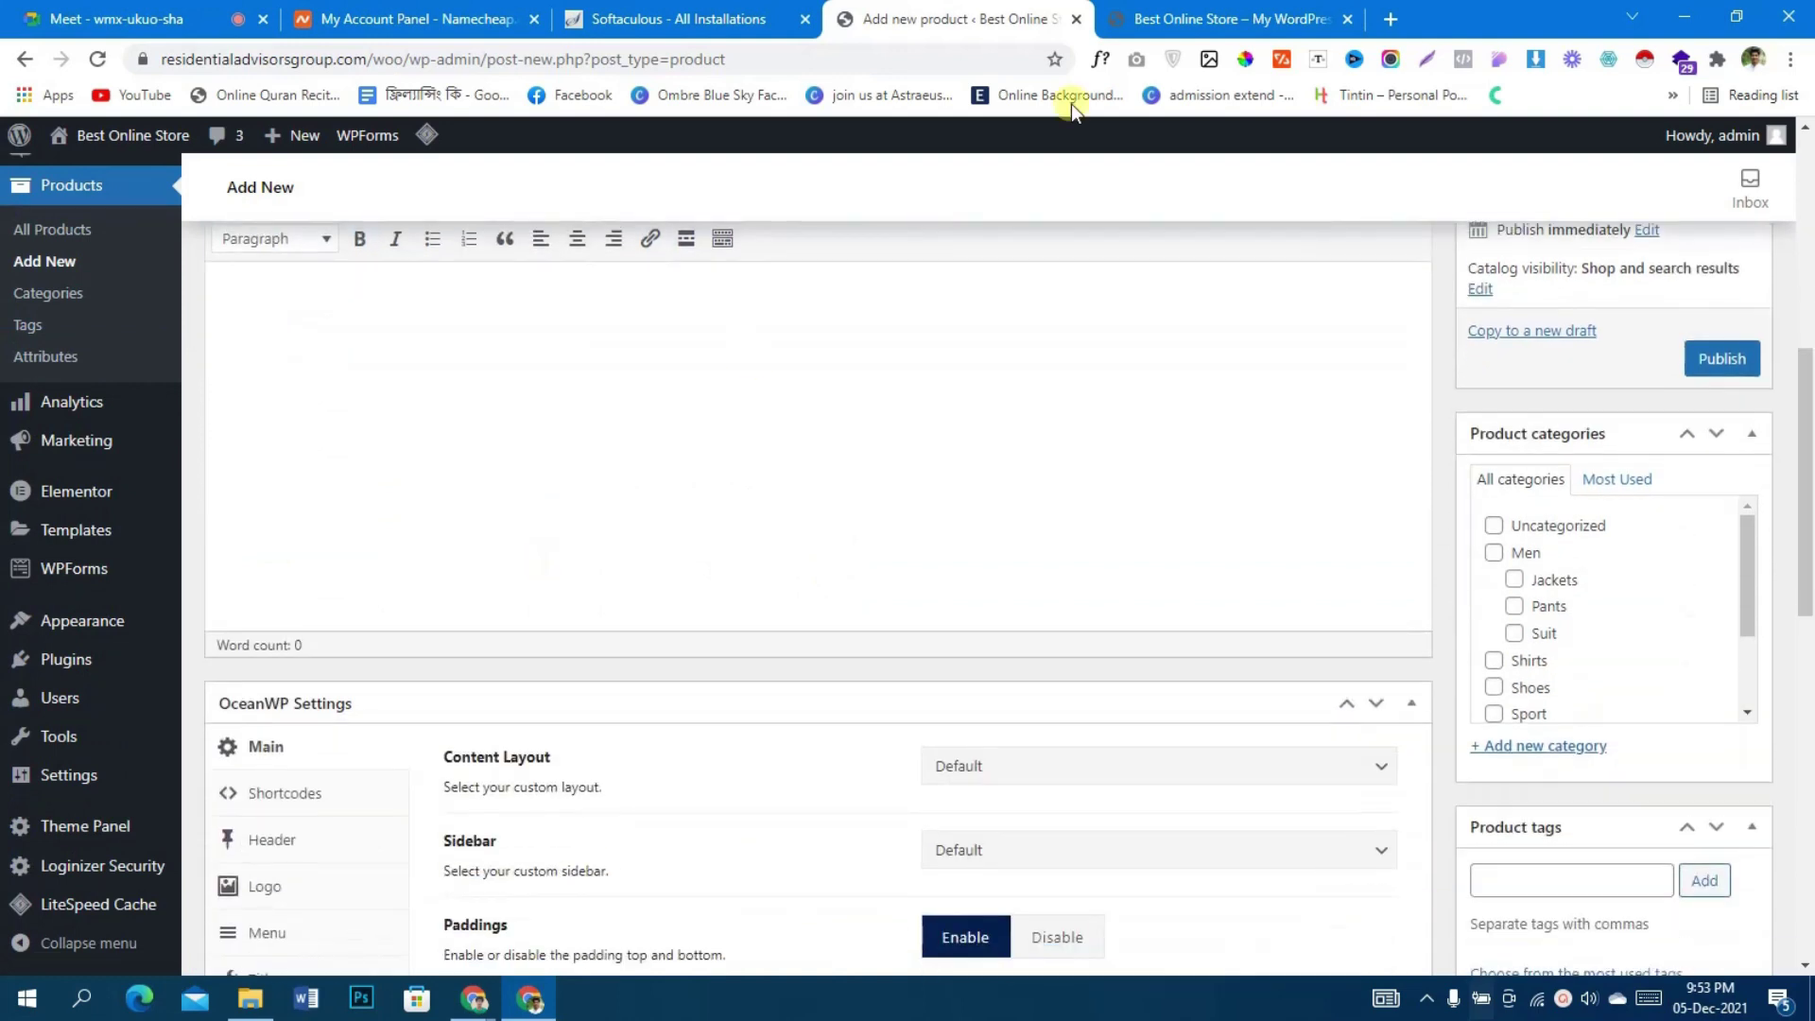
# - Open the dark jacket from the homepage's Best Selling section in a new browser tab
pyautogui.click(1143, 12)
pyautogui.scroll(-6, 932, 527)
pyautogui.keyDown('ctrl'); pyautogui.click(743, 682); pyautogui.keyUp('ctrl')
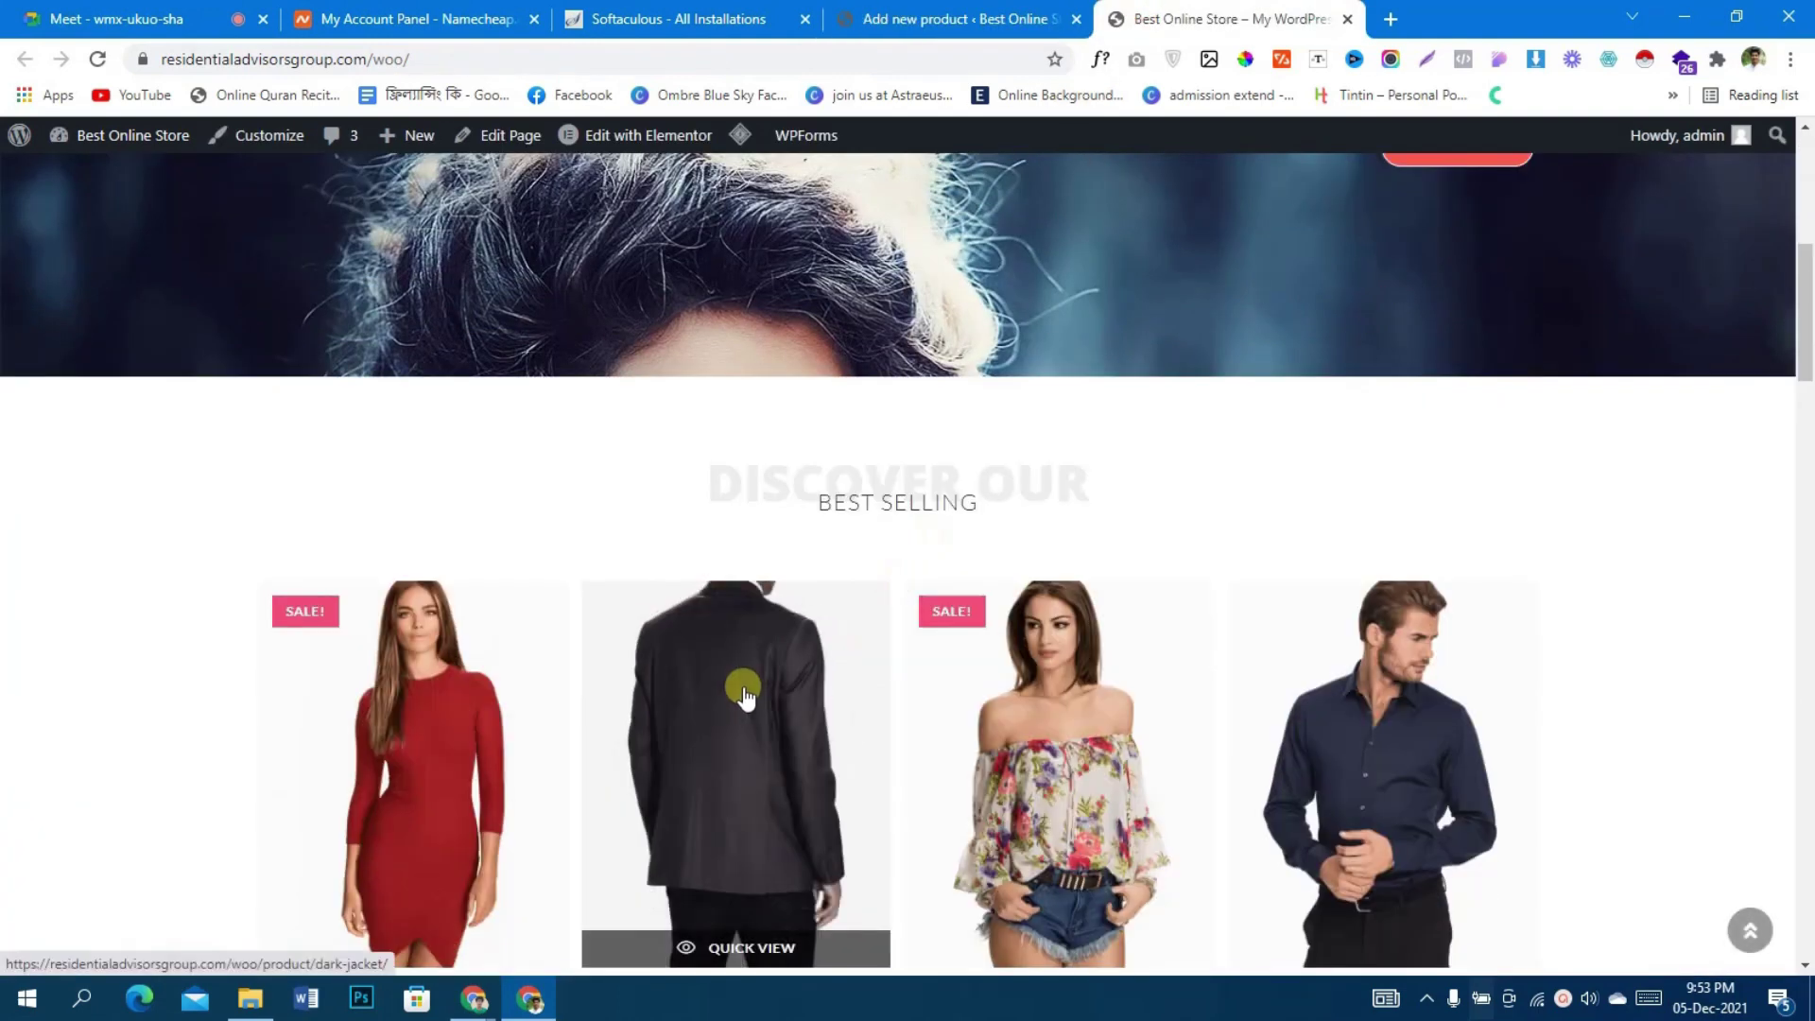
pyautogui.click(1375, 18)
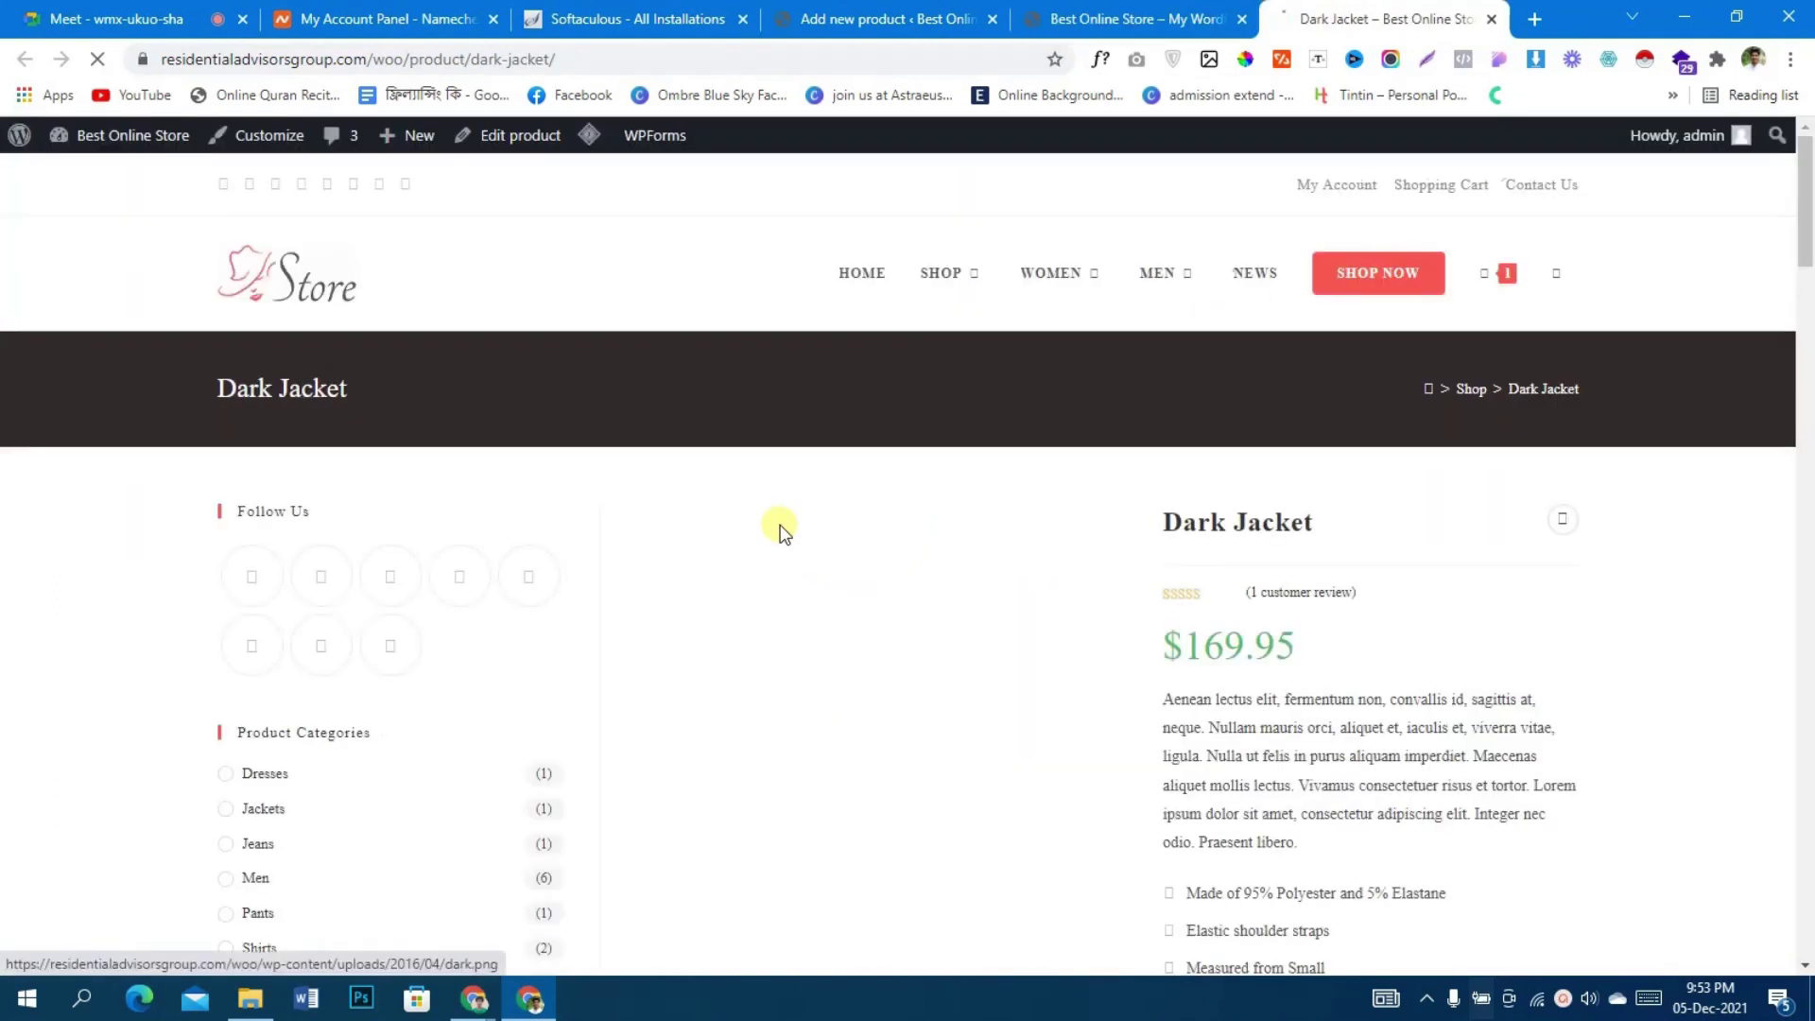
# - Examine the Dark Jacket page's title, price, short description, feature list, categories, tags, gallery and full description
pyautogui.tripleClick(1353, 507)
pyautogui.scroll(-5, 1337, 832)
pyautogui.moveTo(1184, 452); pyautogui.dragTo(1405, 667)
pyautogui.click(1410, 673)
pyautogui.scroll(-8, 1409, 672)
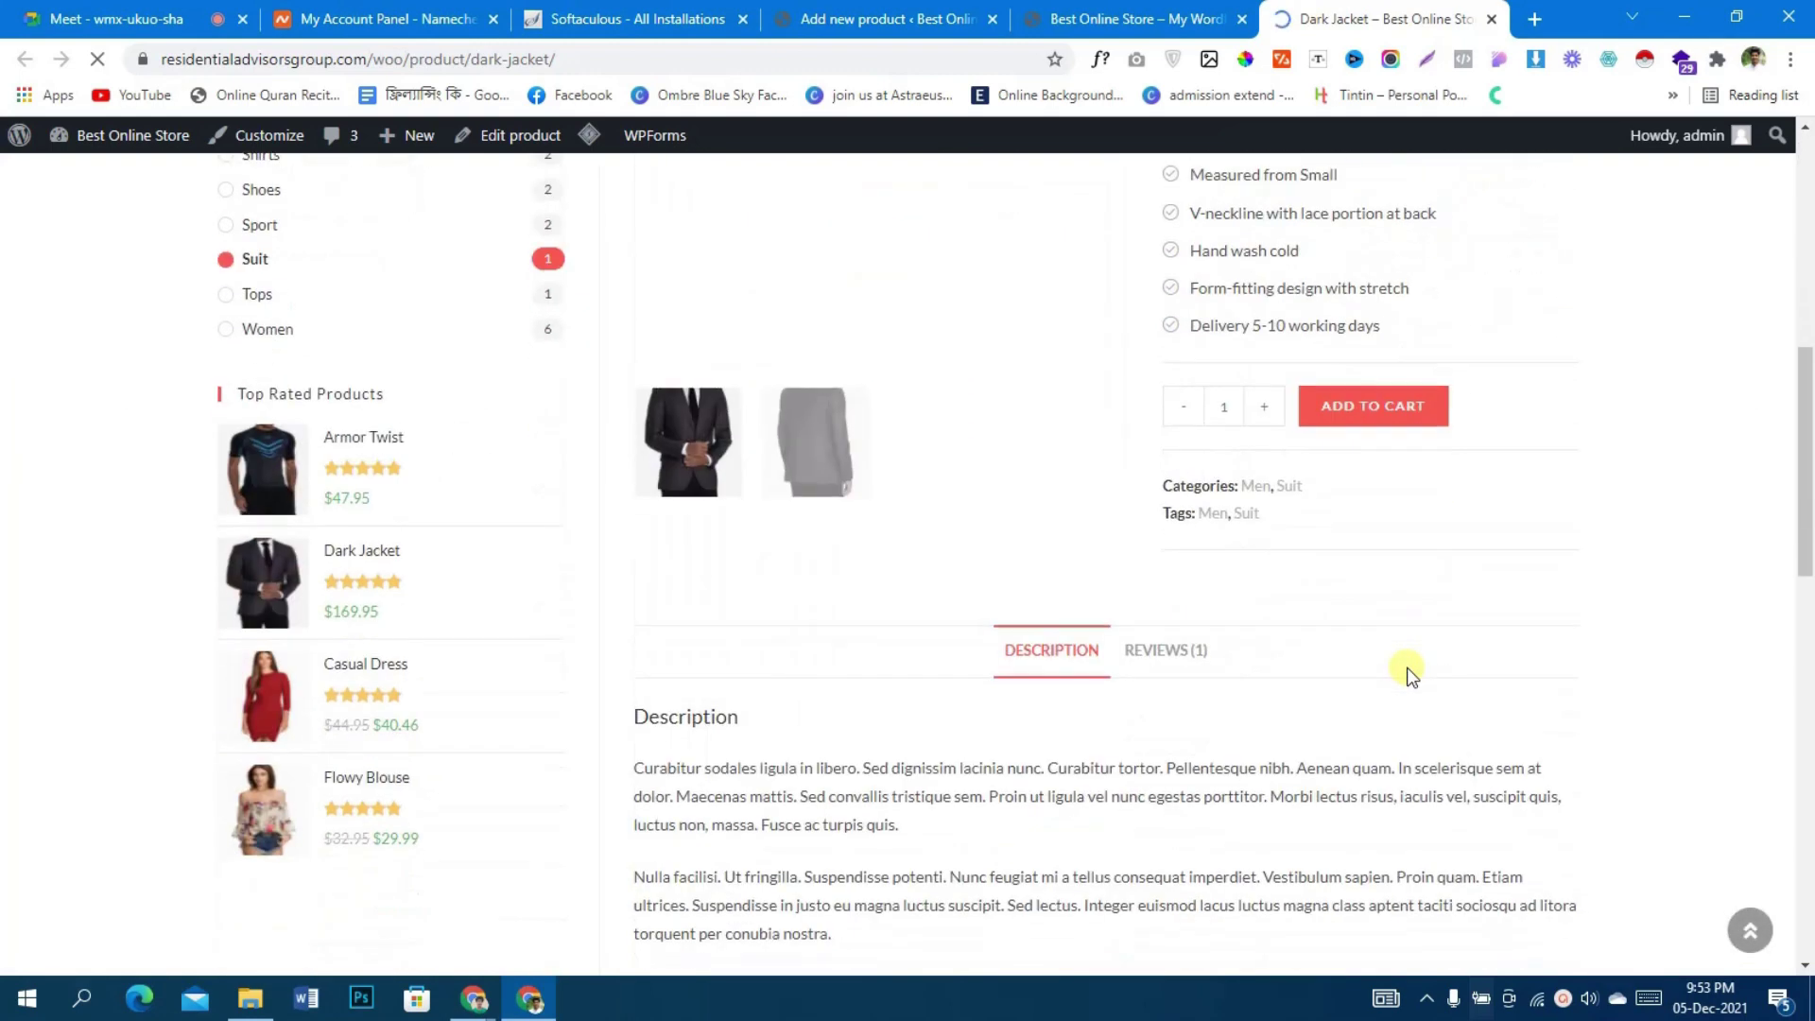
pyautogui.scroll(2, 1014, 452)
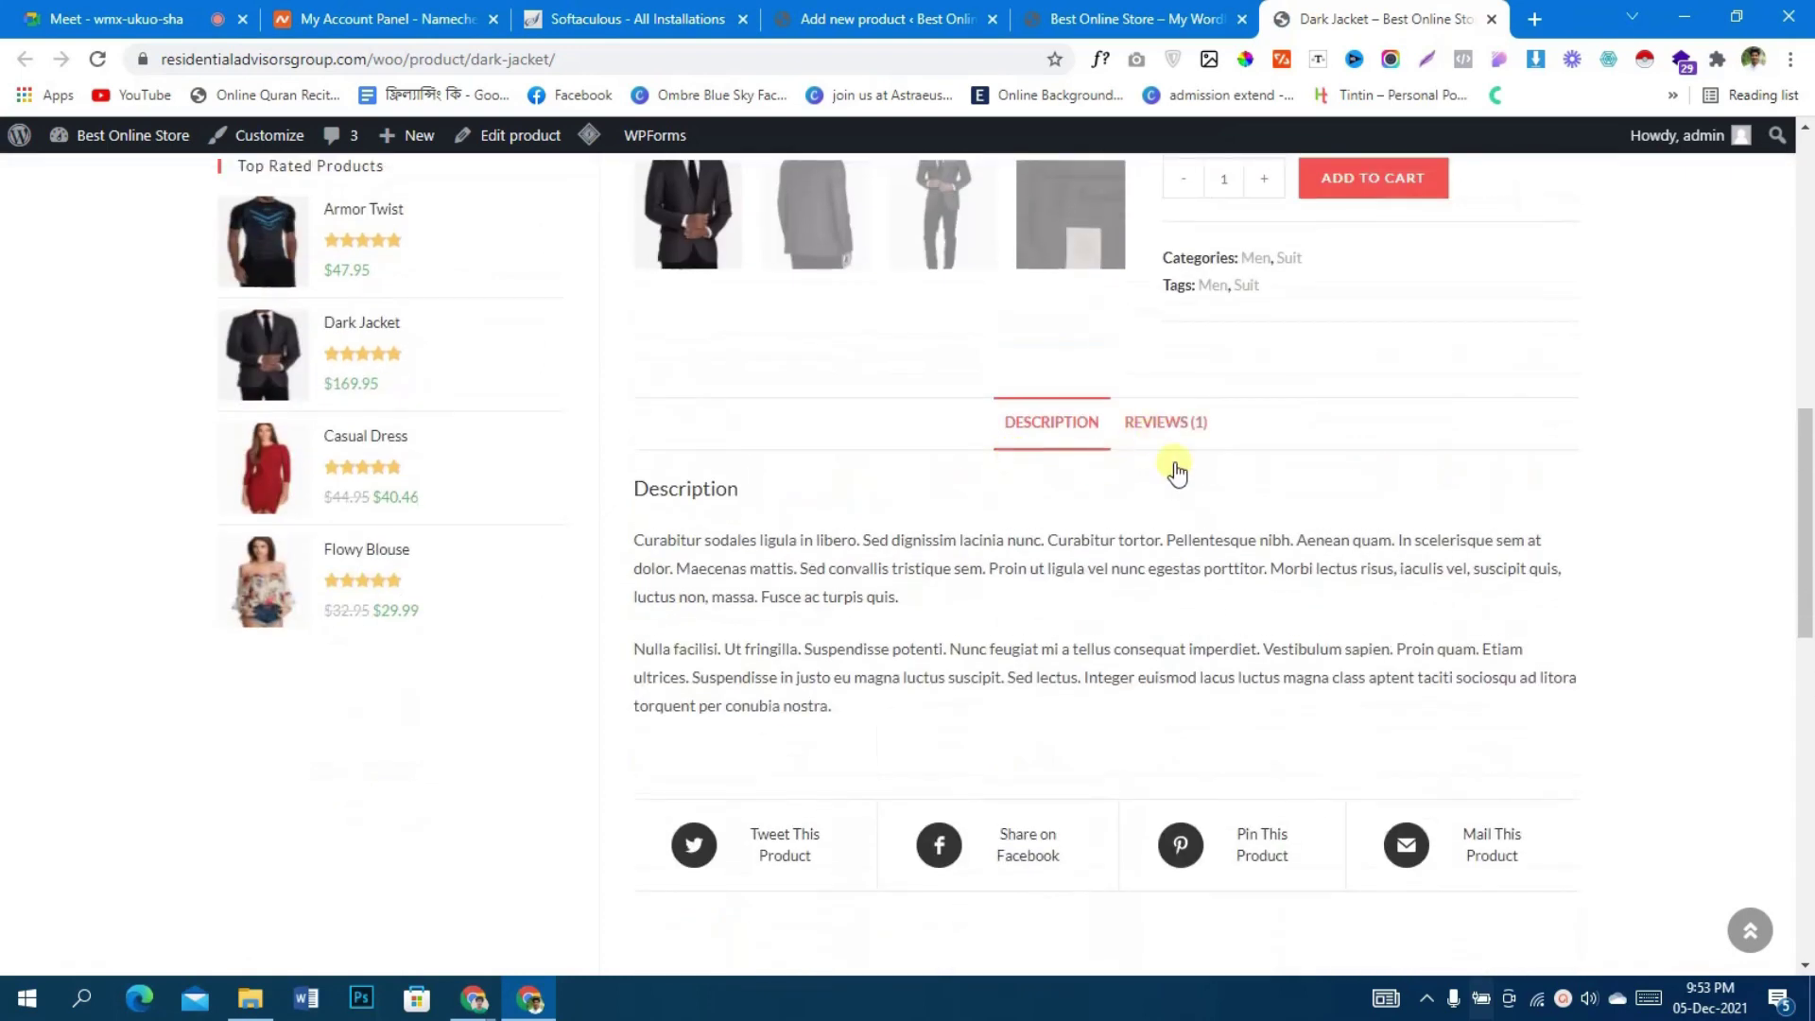
pyautogui.scroll(7, 1175, 474)
pyautogui.scroll(-8, 1274, 559)
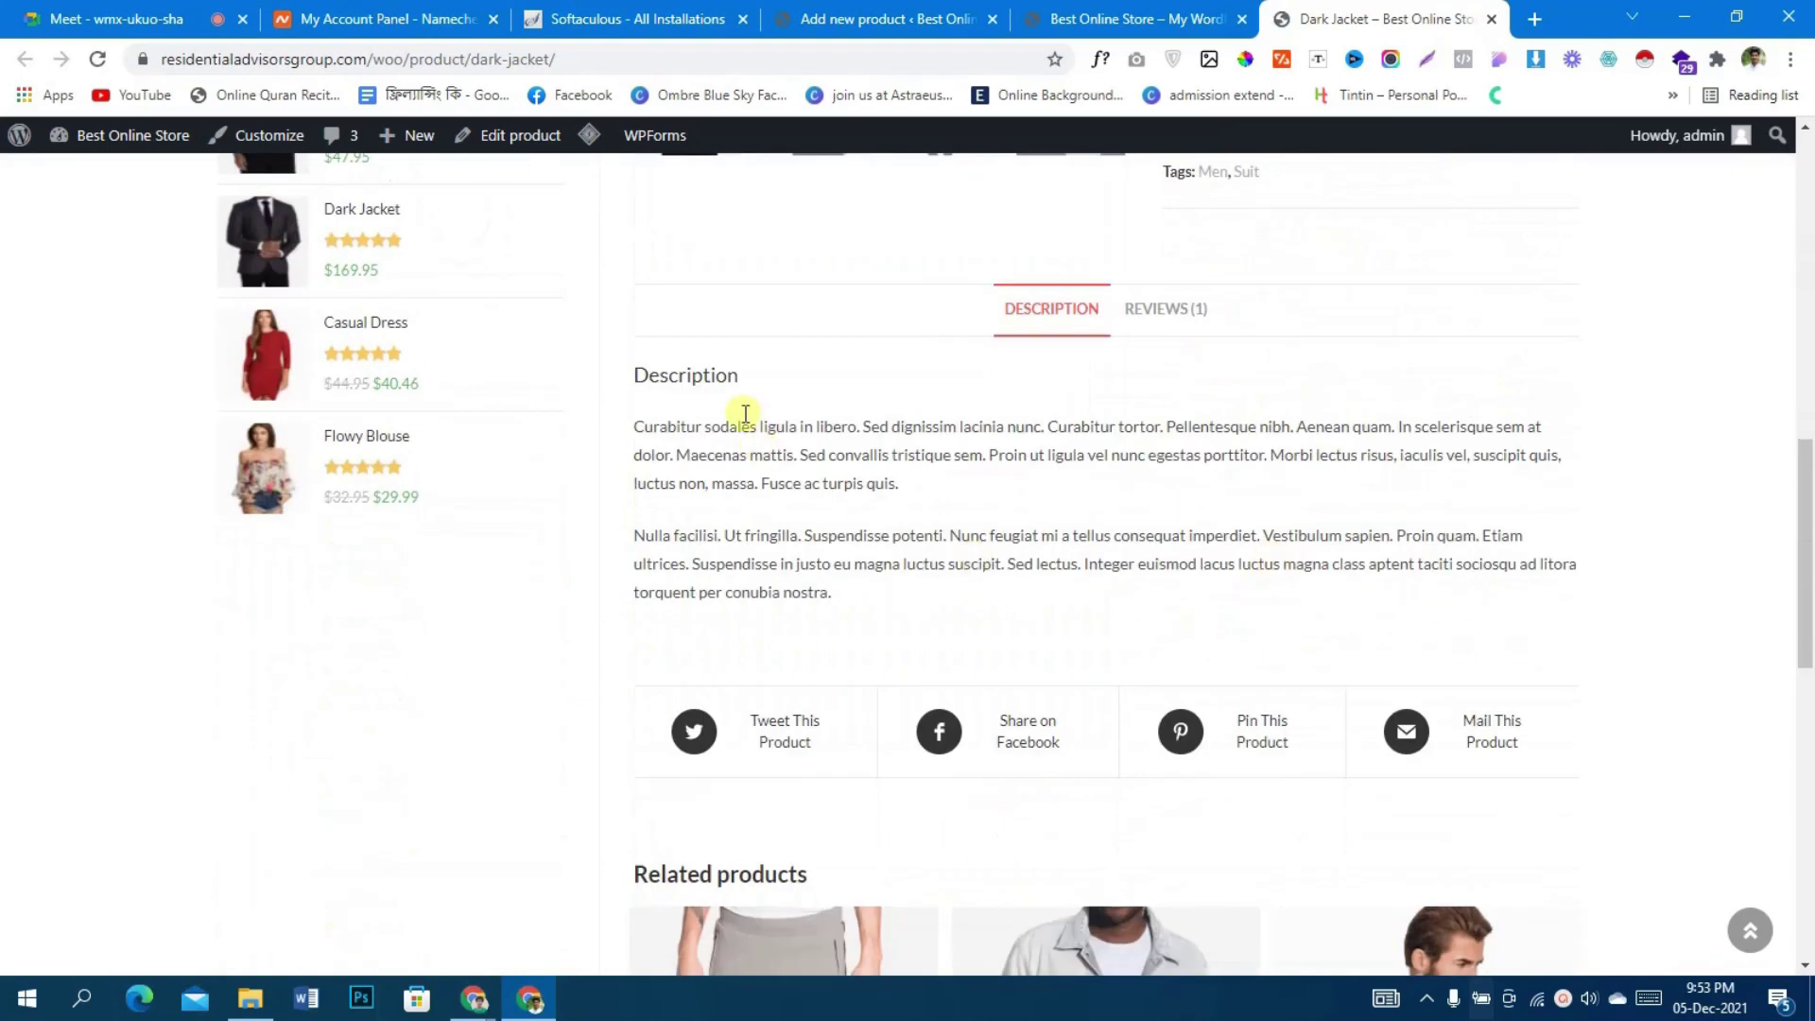
pyautogui.scroll(6, 1086, 589)
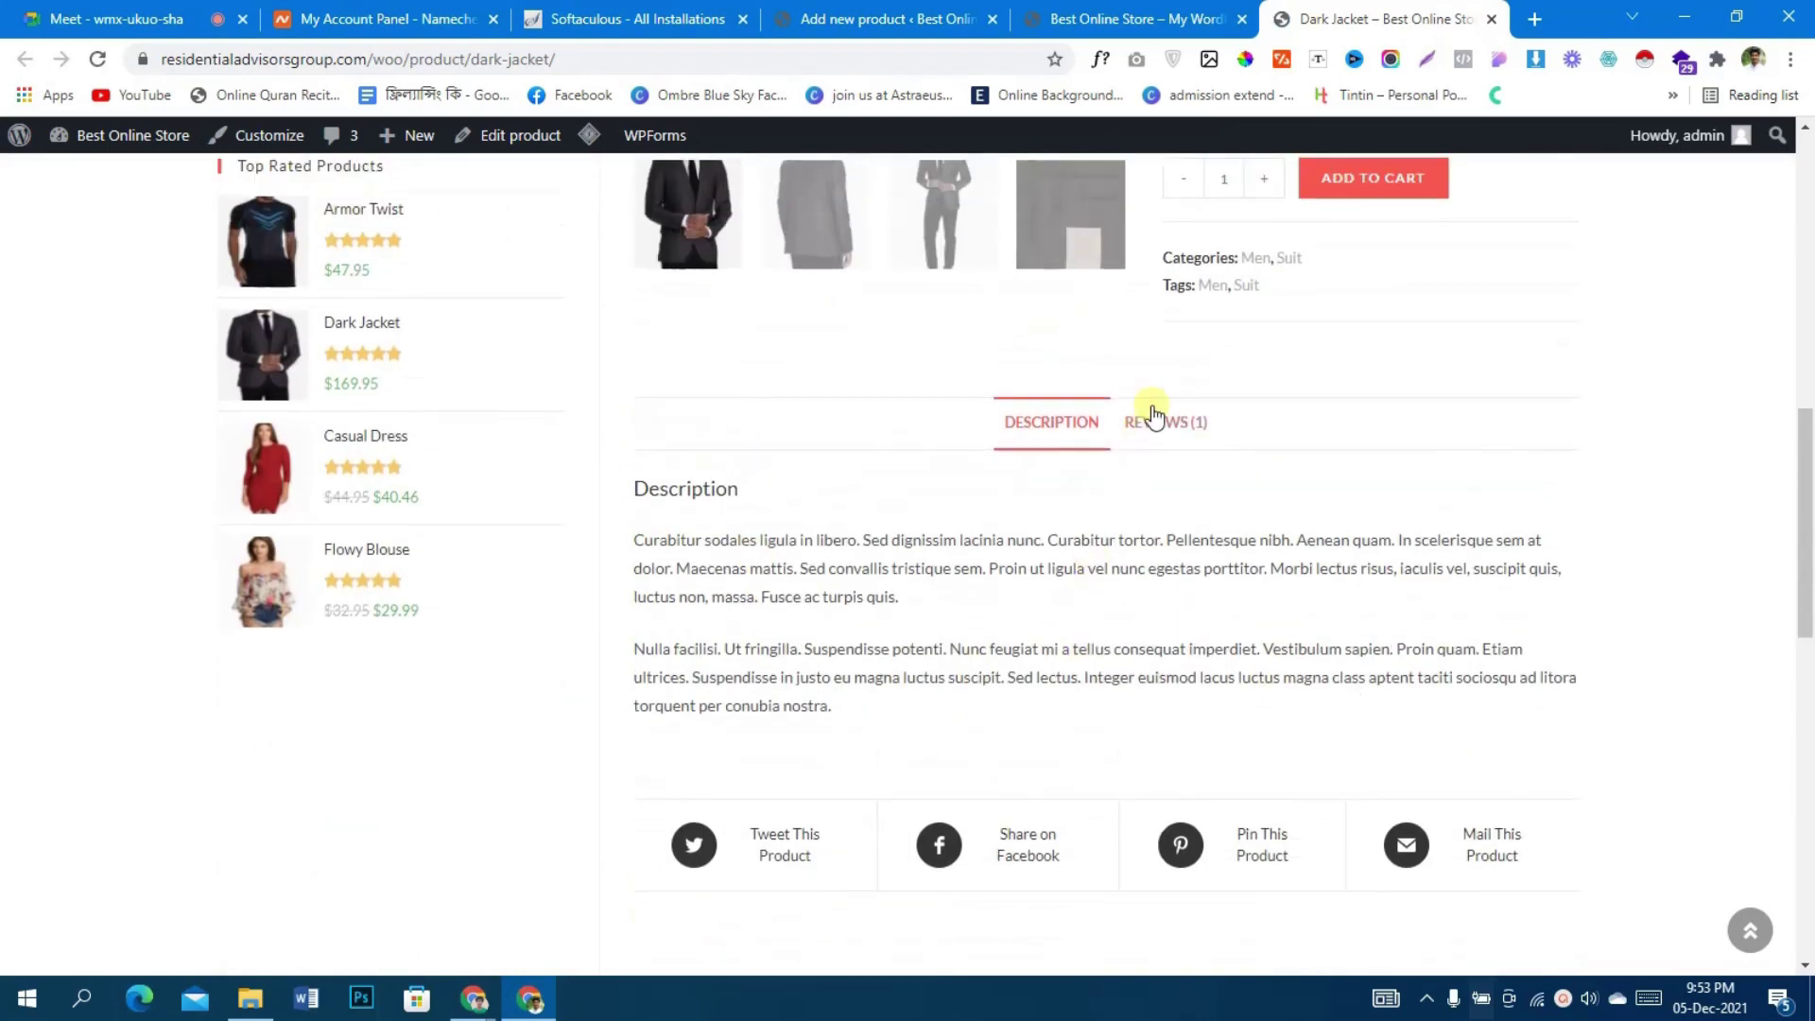
pyautogui.scroll(5, 819, 628)
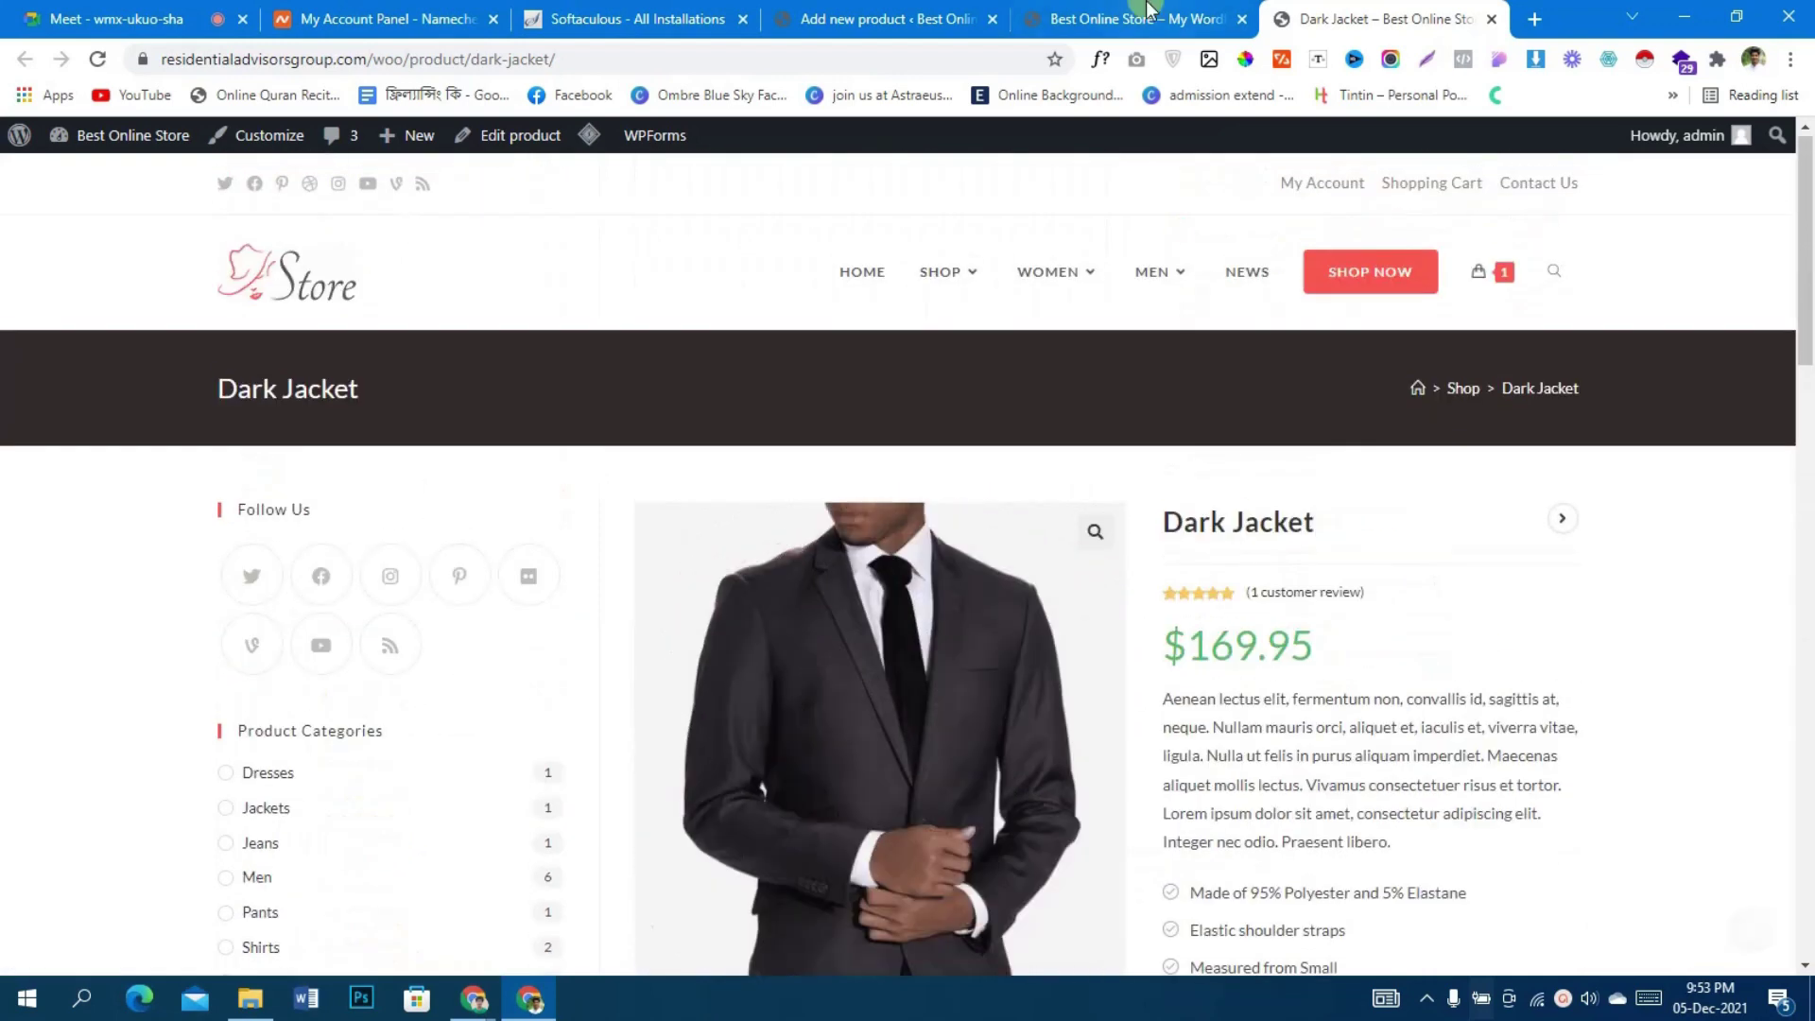
# - Place the new product form's tab directly before the Dark Jacket tab and collapse the form's OceanWP Settings section
pyautogui.click(1138, 17)
pyautogui.moveTo(889, 9); pyautogui.dragTo(1135, 15)
pyautogui.scroll(5, 998, 412)
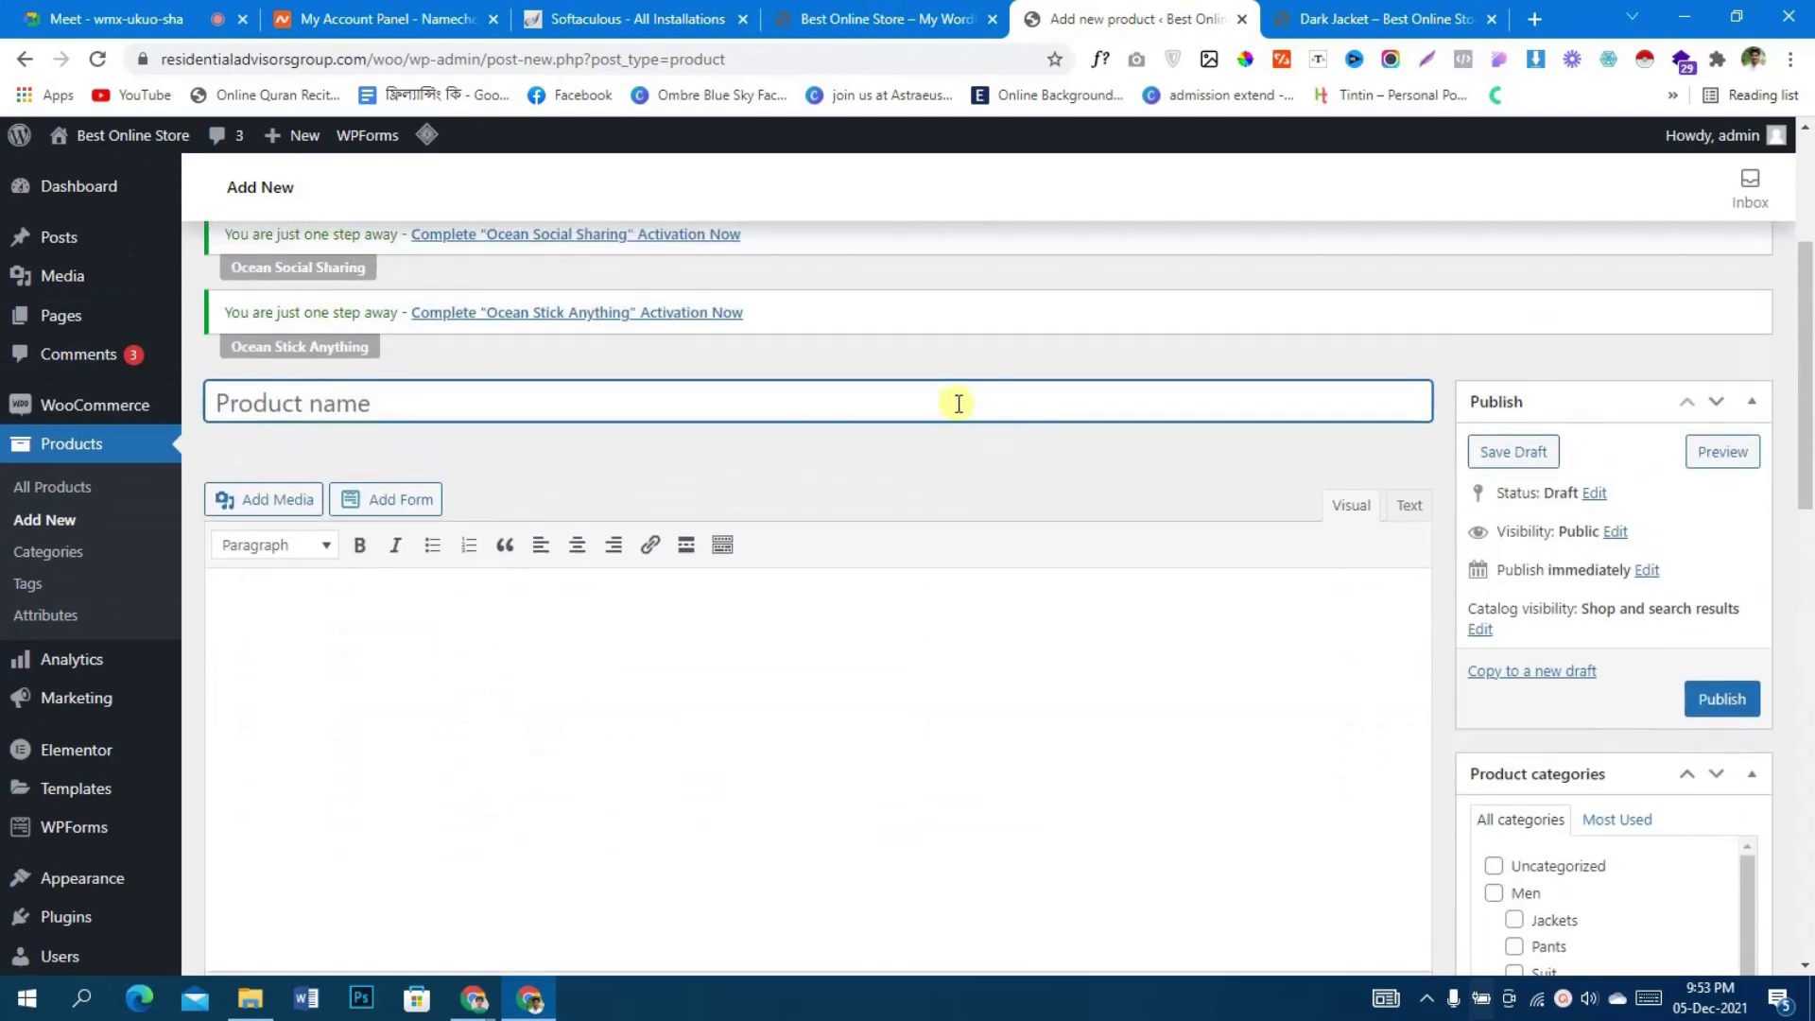
pyautogui.scroll(-3, 579, 397)
pyautogui.scroll(-5, 579, 402)
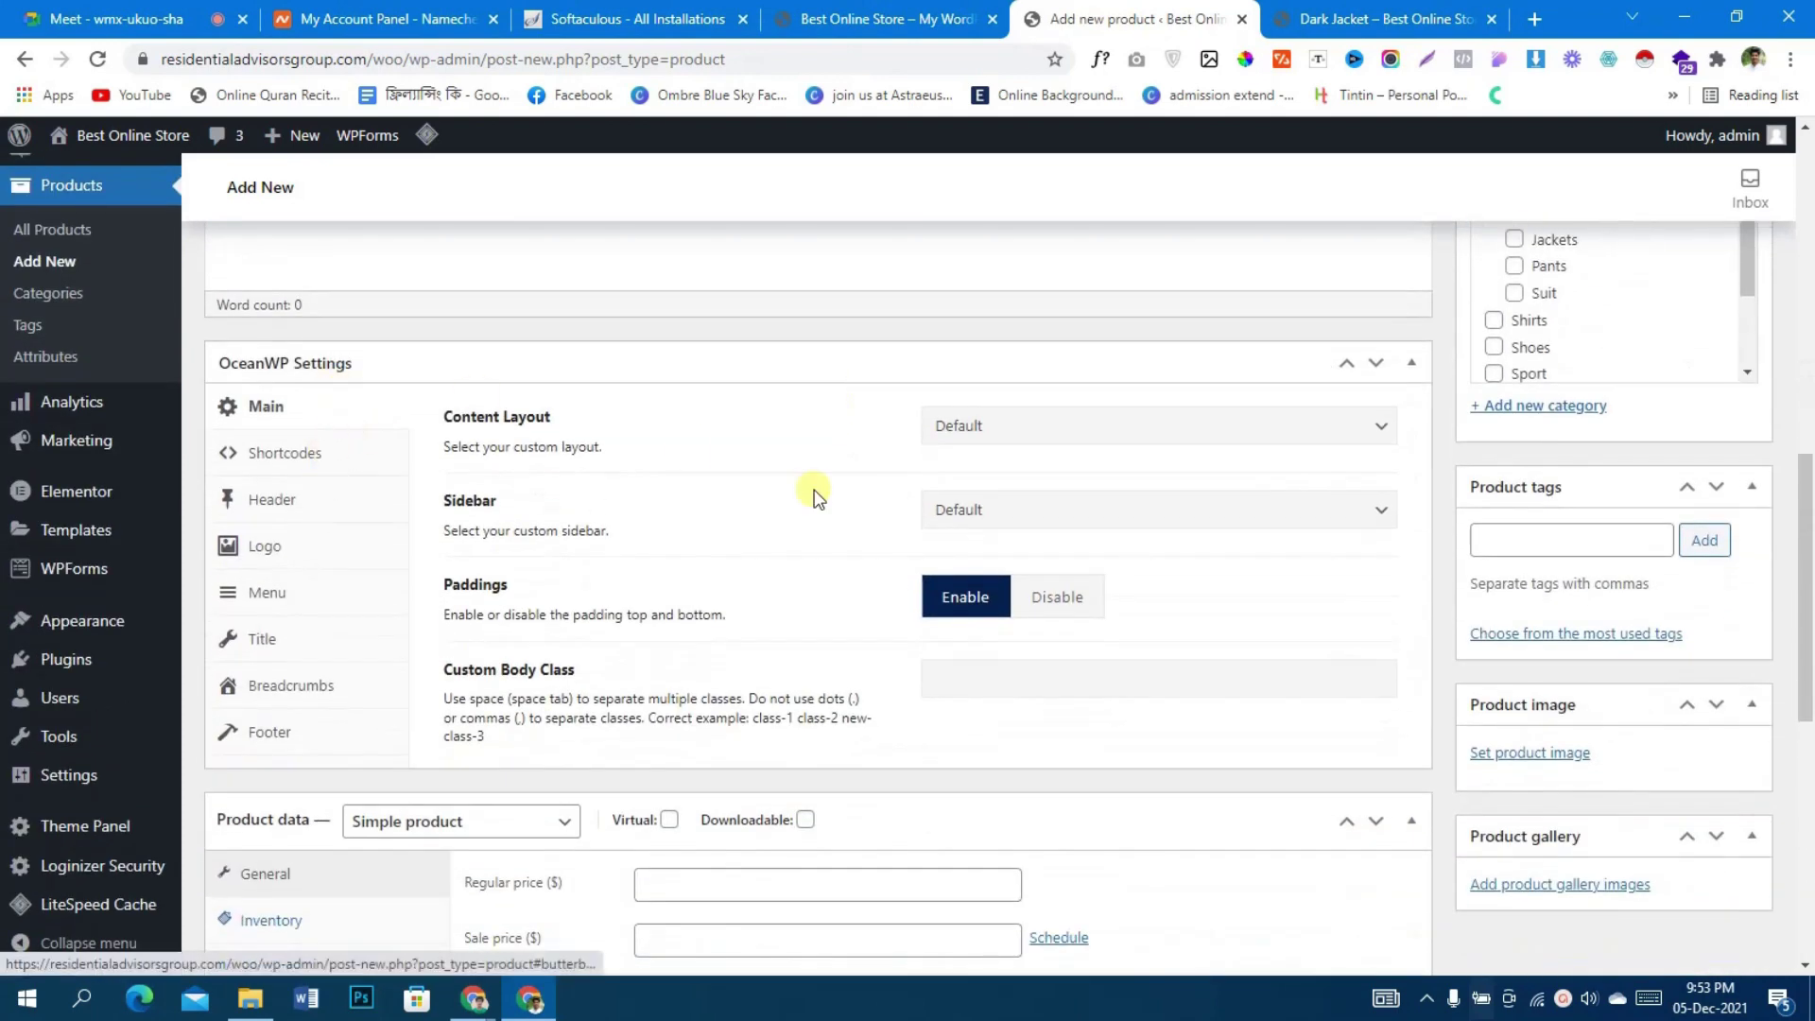
pyautogui.scroll(1, 813, 489)
pyautogui.click(1411, 481)
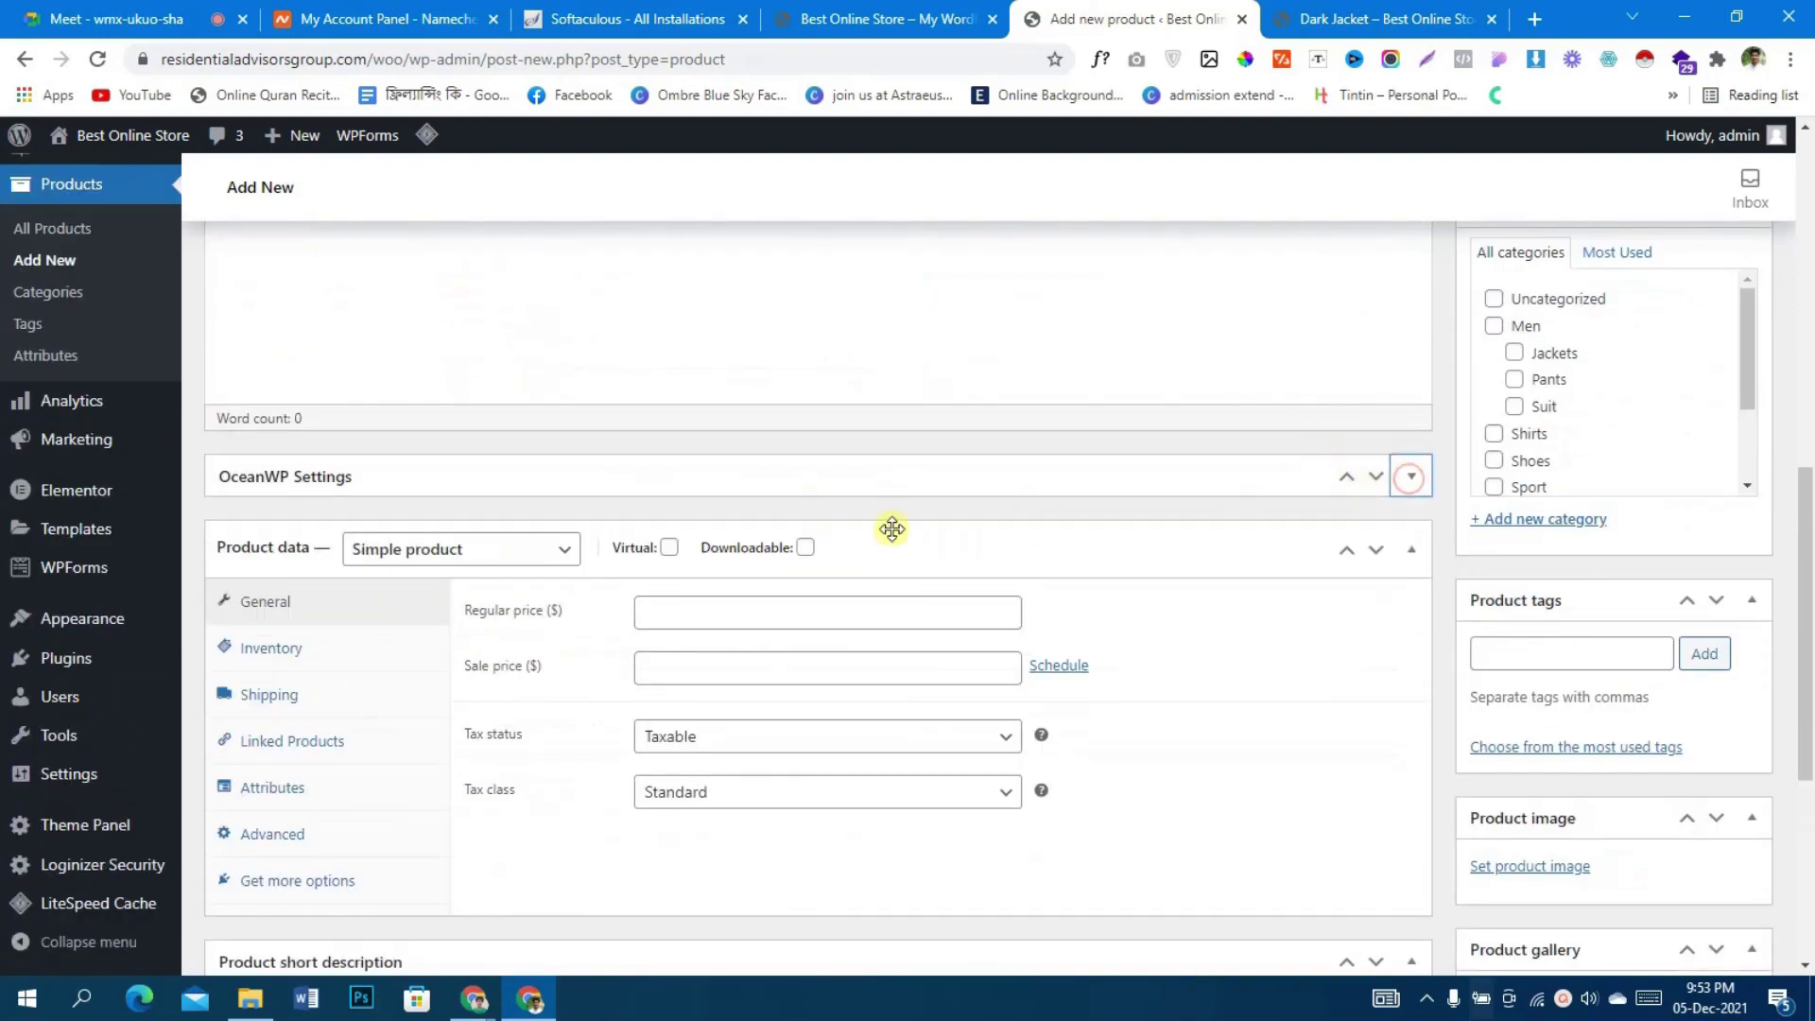
# - Review the new product form's product data, short description, categories, tags, product image and gallery sections
pyautogui.scroll(-2, 892, 529)
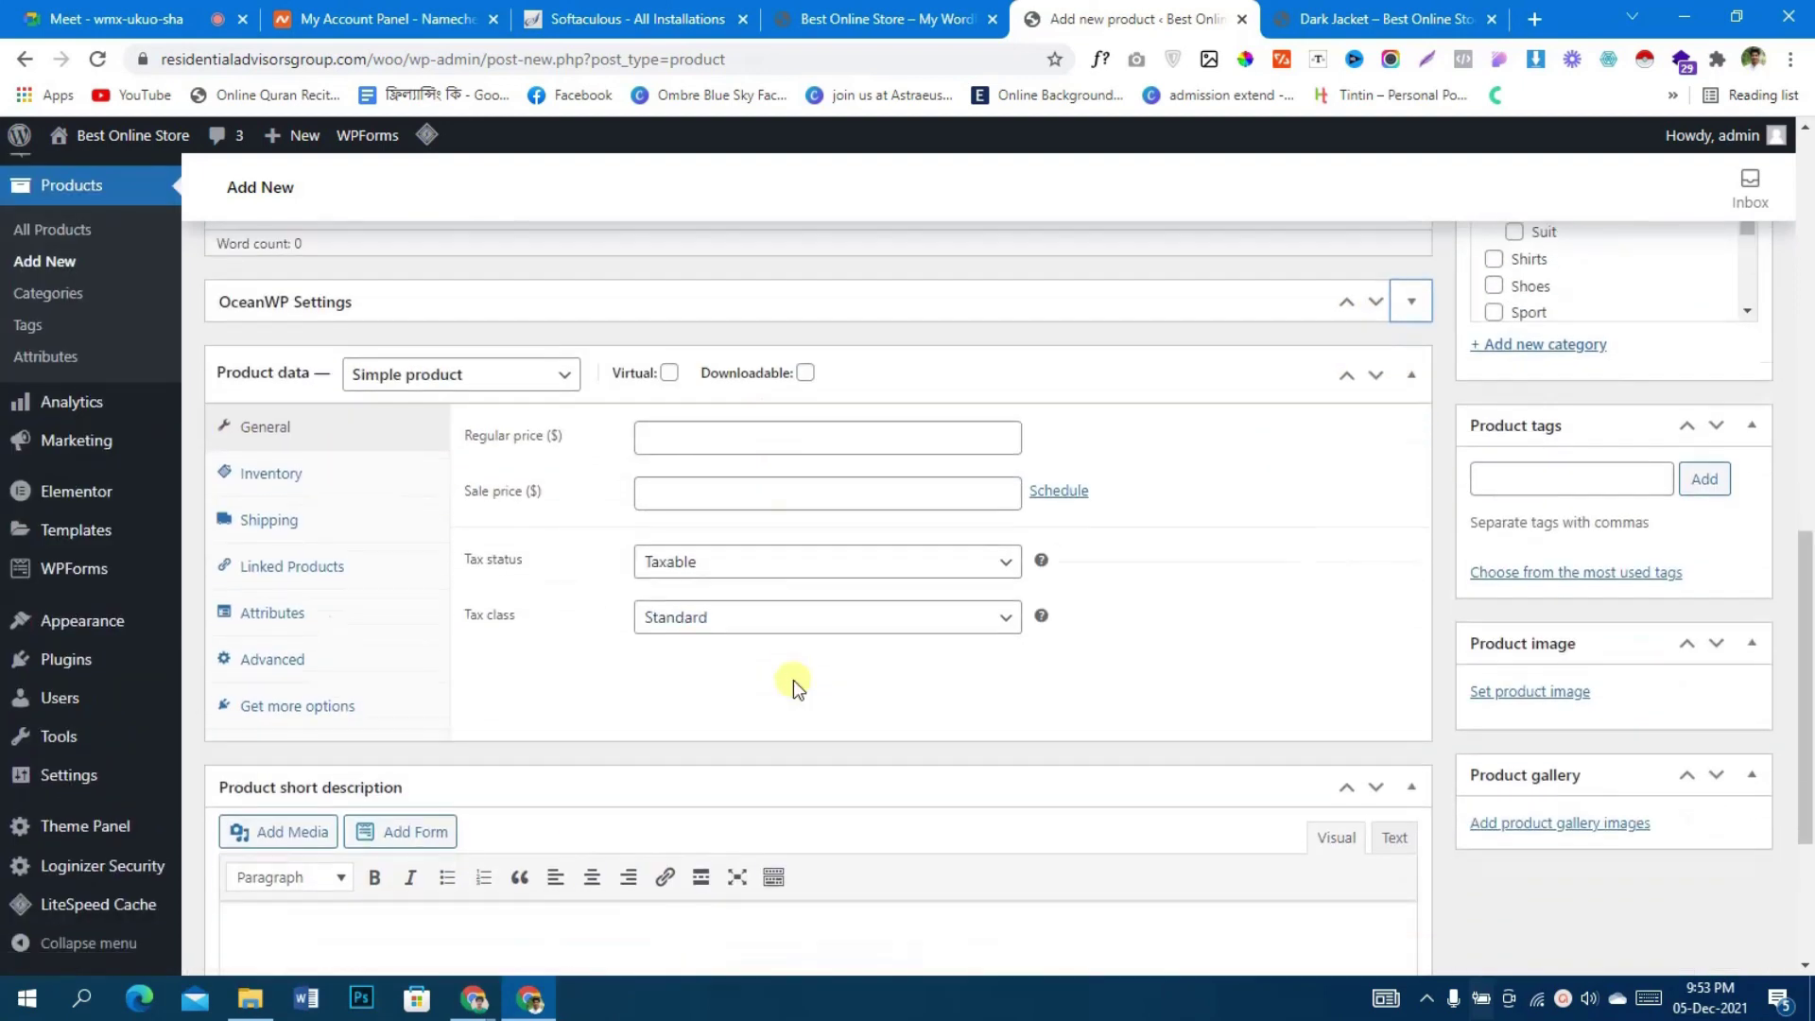
pyautogui.scroll(-3, 792, 679)
pyautogui.scroll(2, 901, 777)
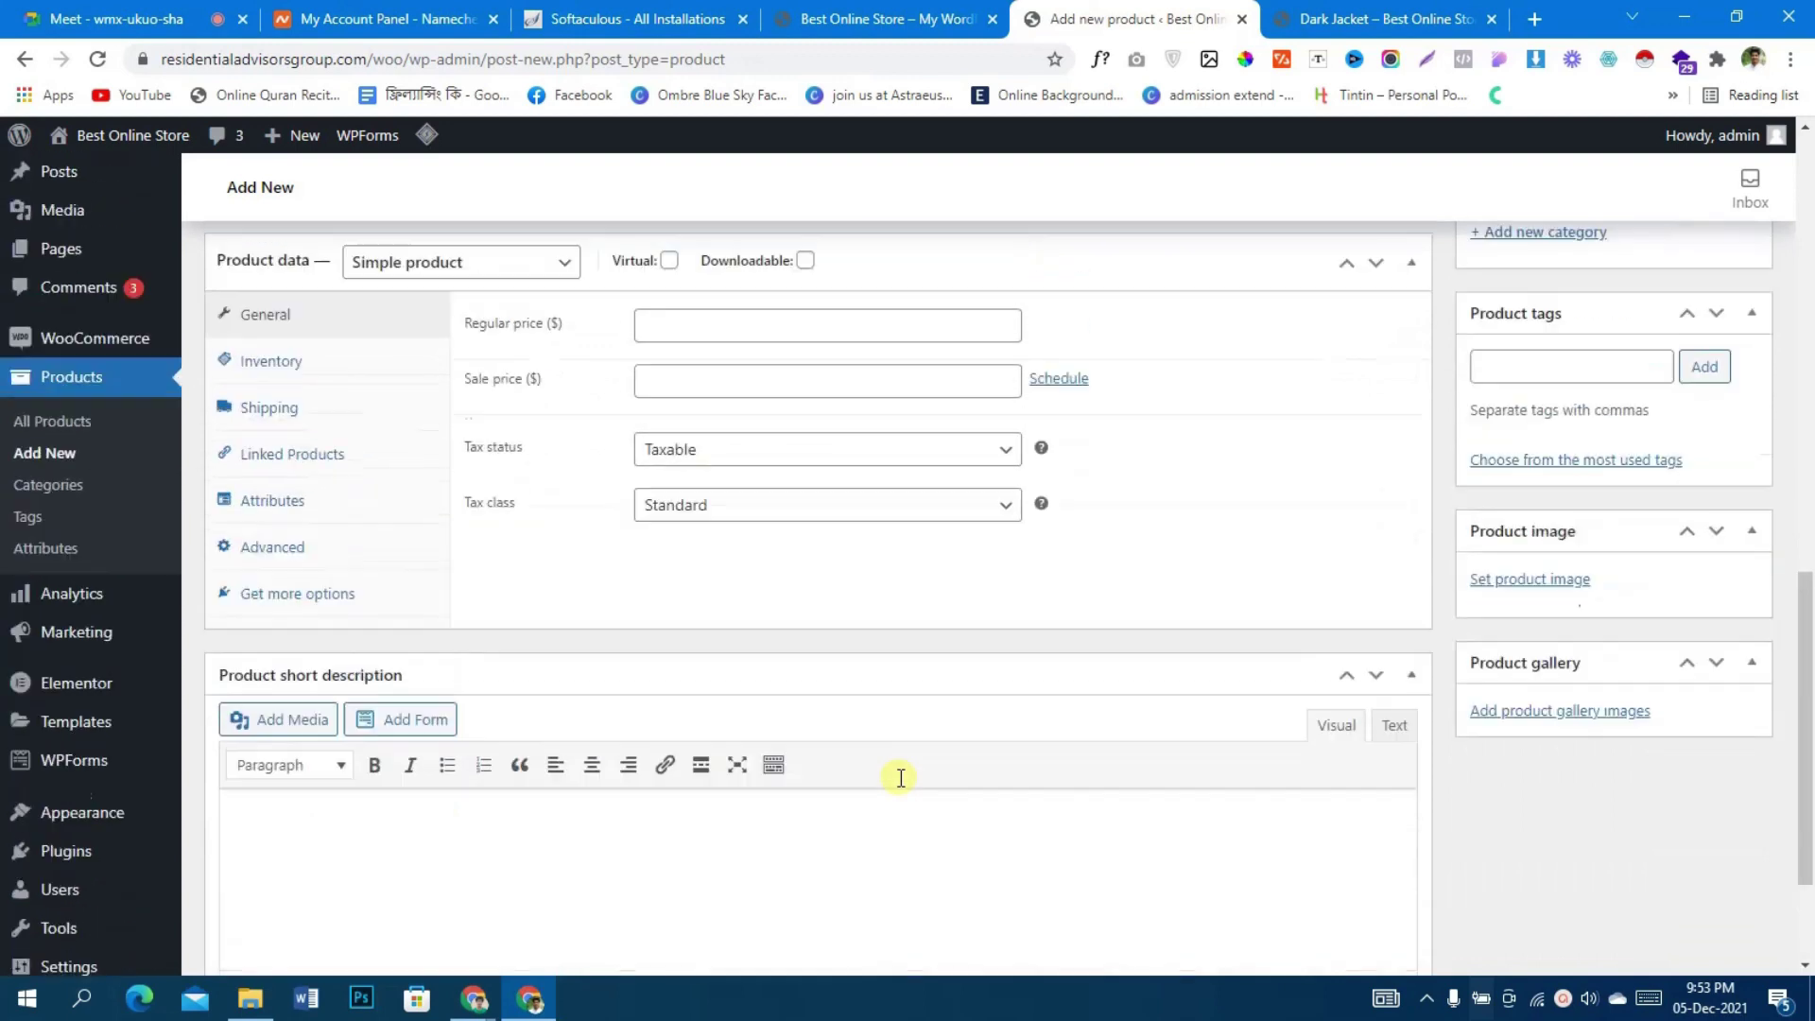
pyautogui.scroll(2, 901, 777)
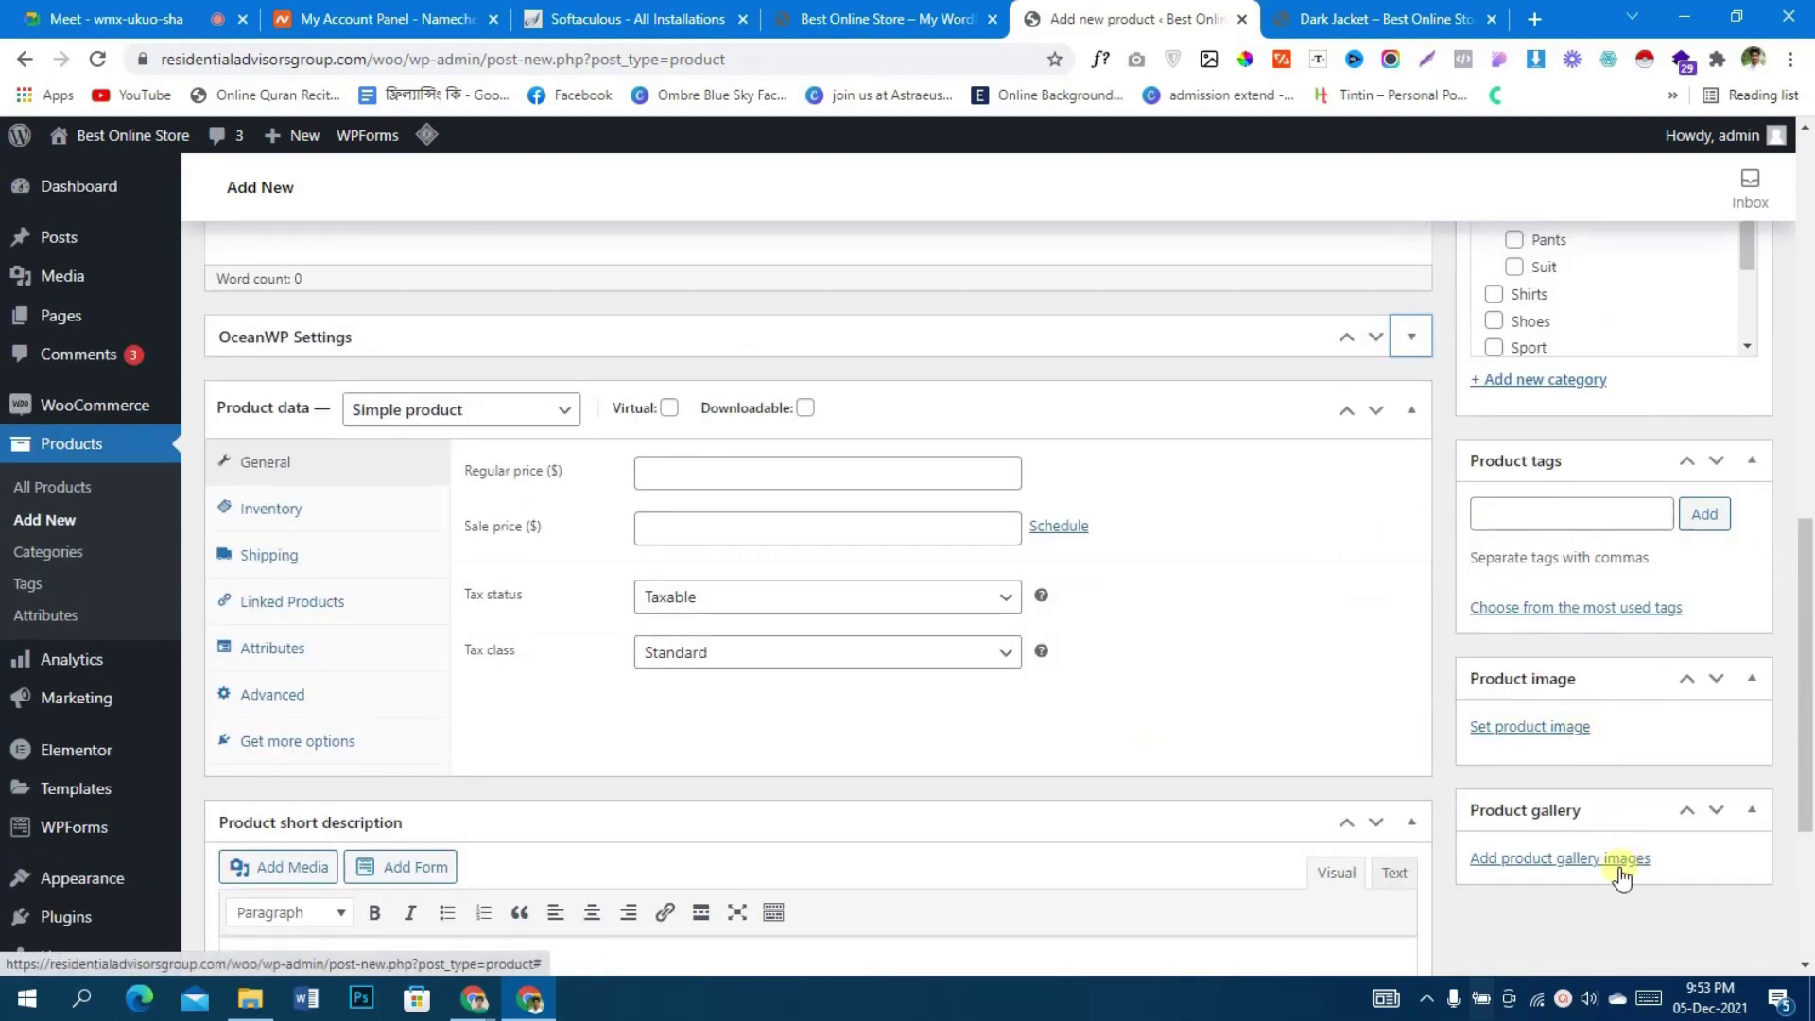
pyautogui.scroll(3, 1179, 663)
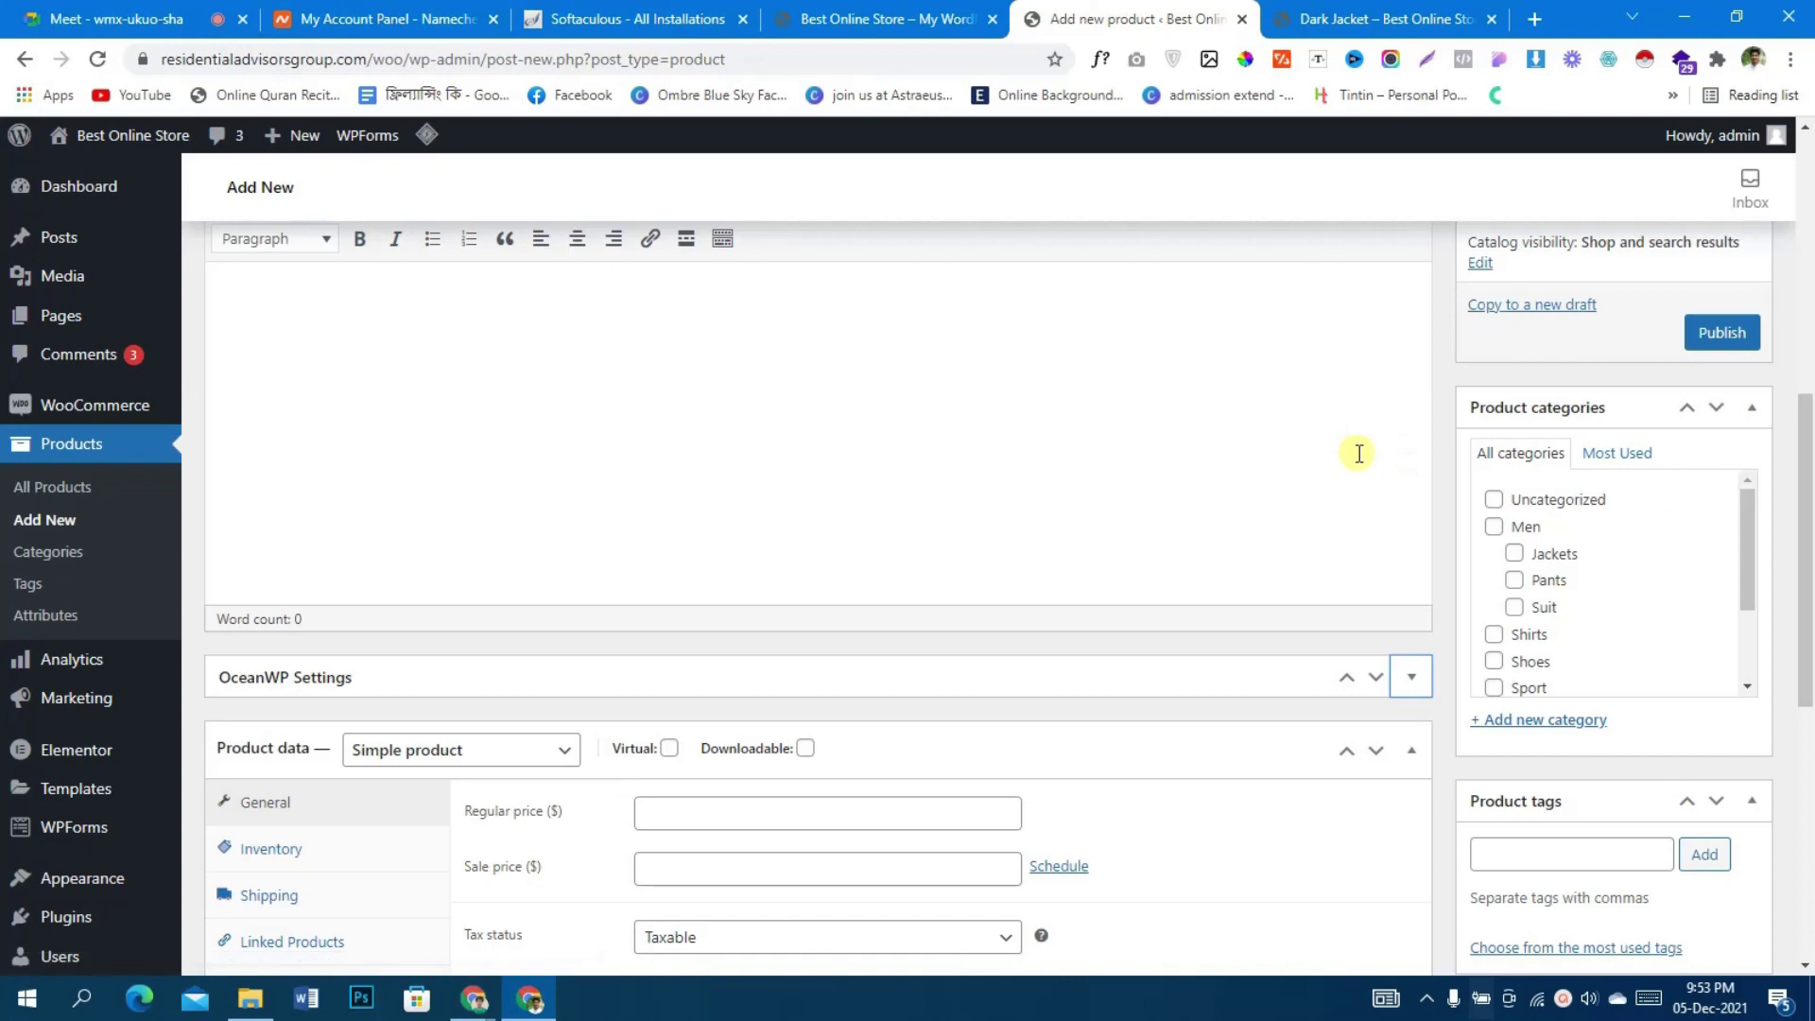
pyautogui.scroll(6, 1359, 455)
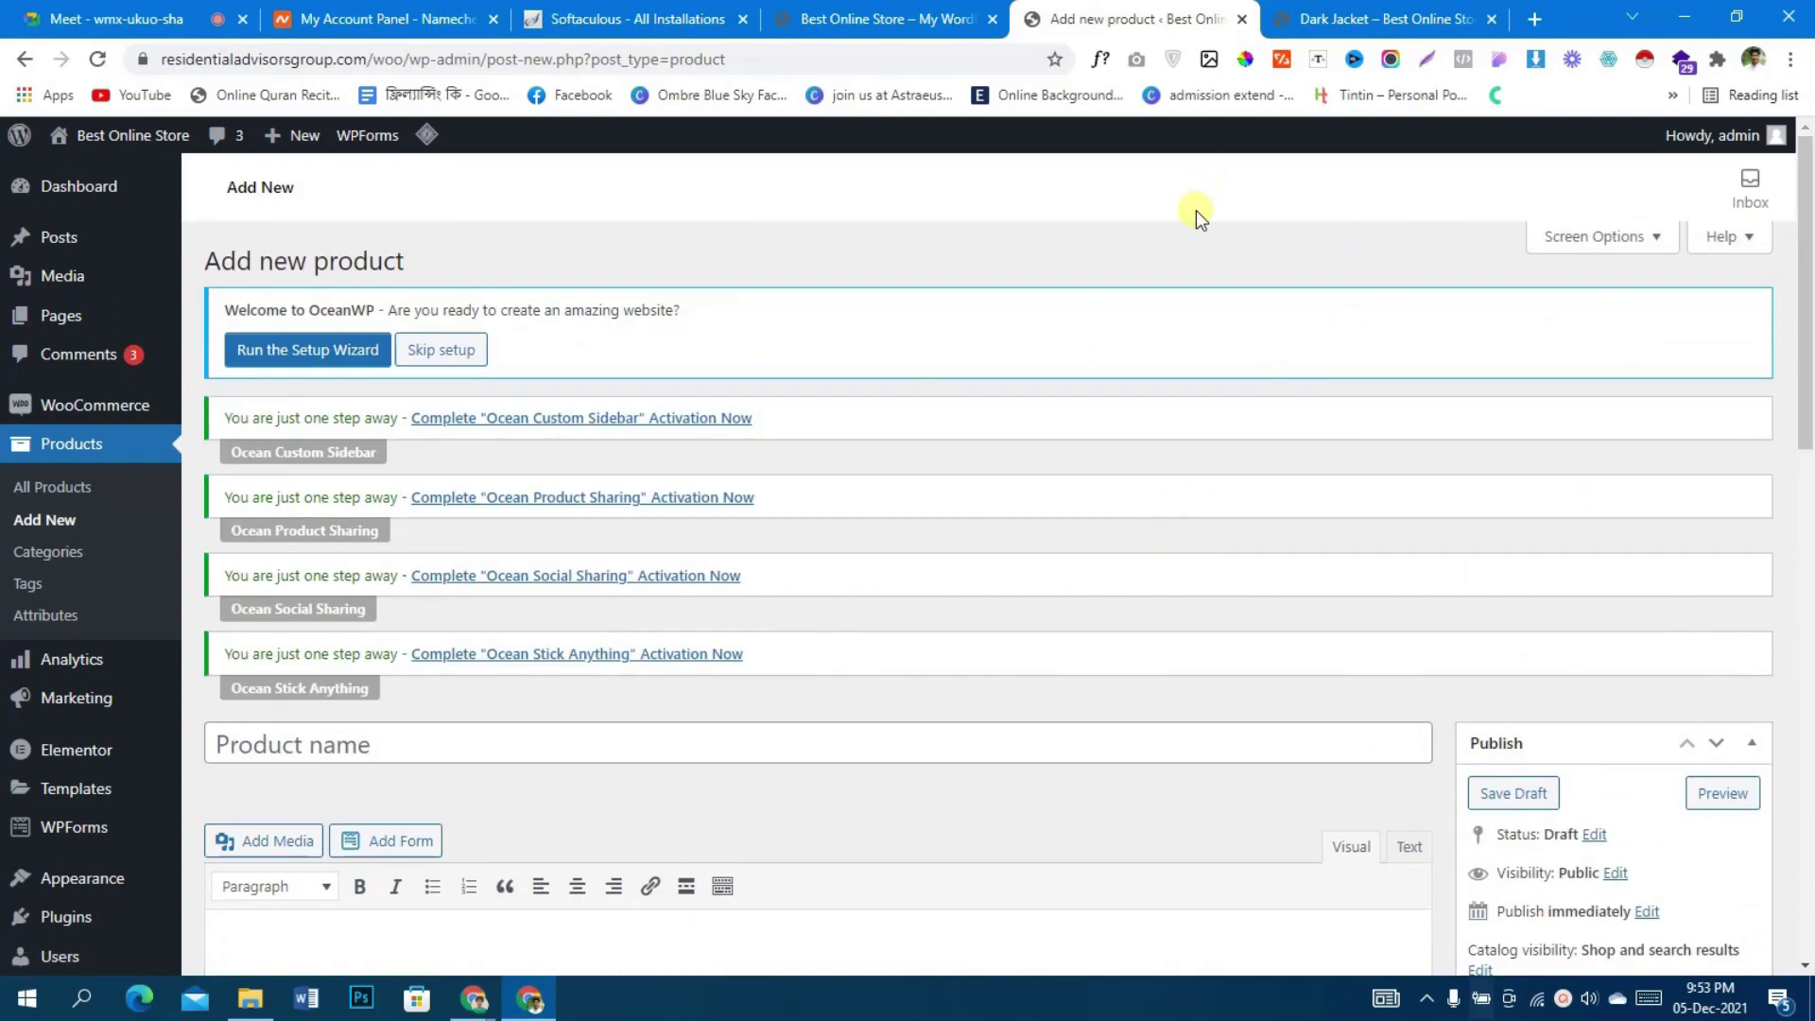
pyautogui.scroll(-3, 1229, 497)
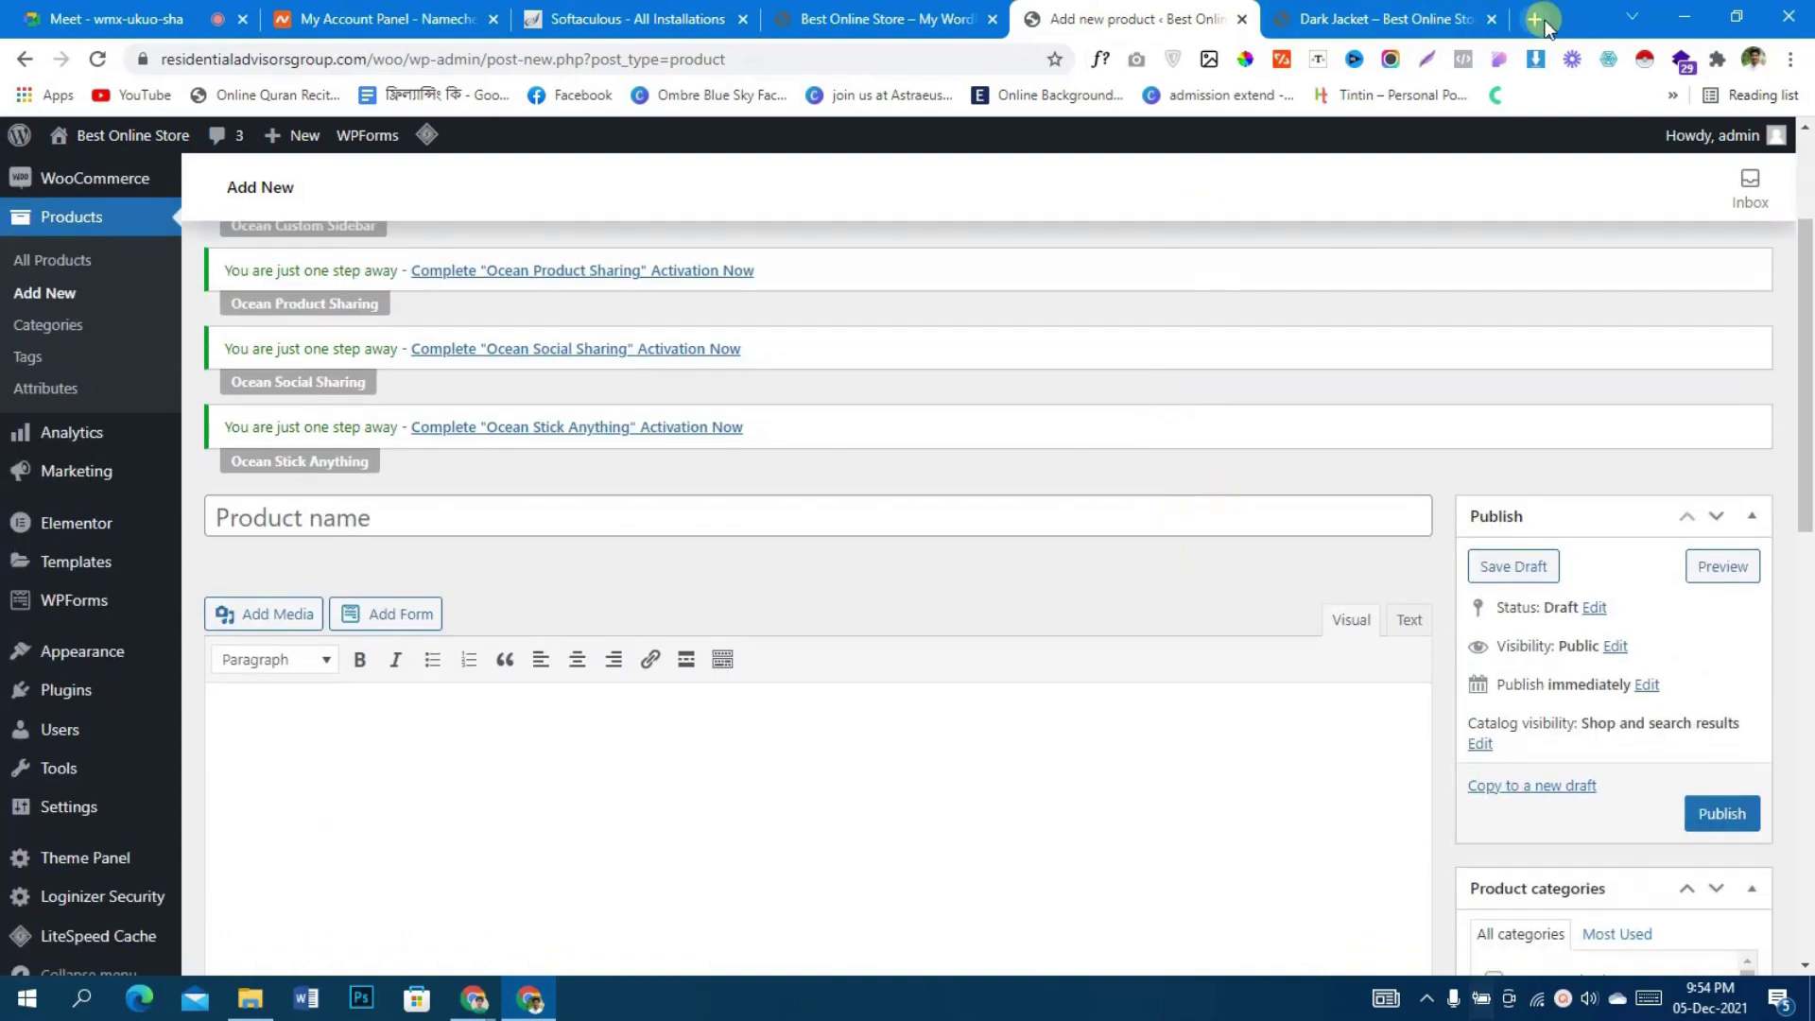
# - Search Google for the "Dark Jacket" product title and open the Amazon yellow raincoat result in a new tab
pyautogui.click(1432, 19)
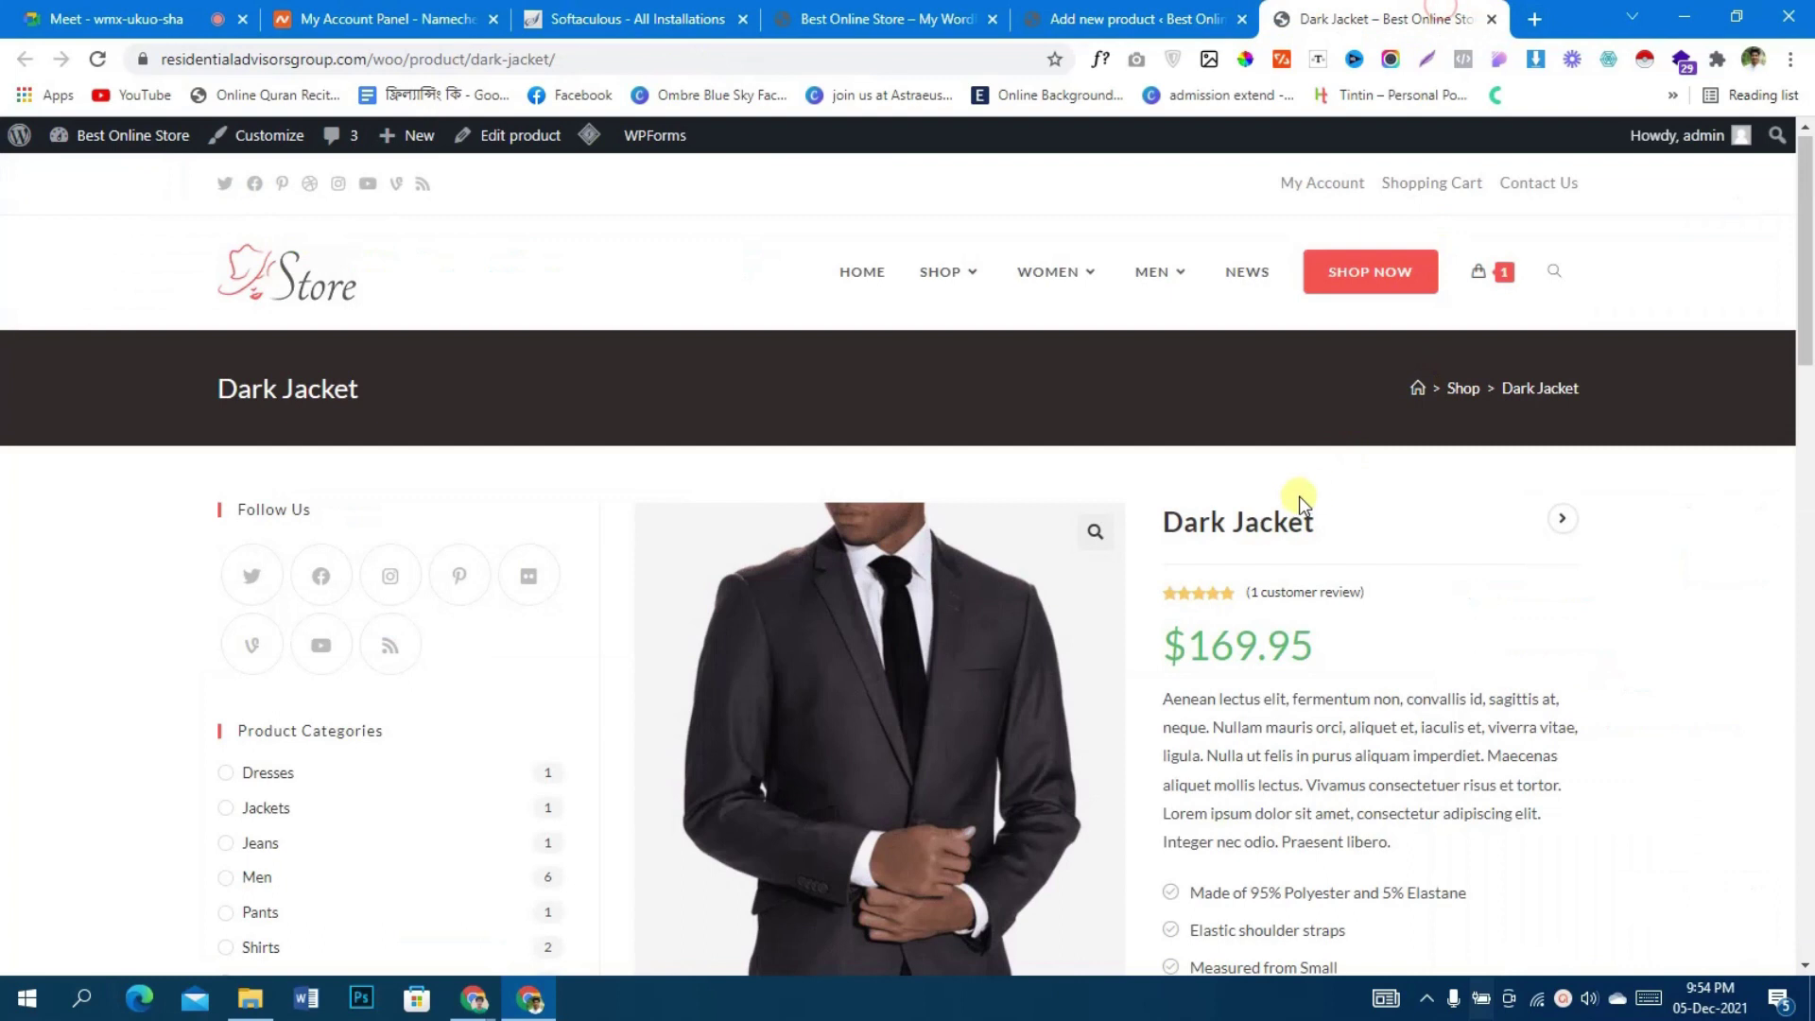
pyautogui.moveTo(1166, 522); pyautogui.dragTo(1306, 523)
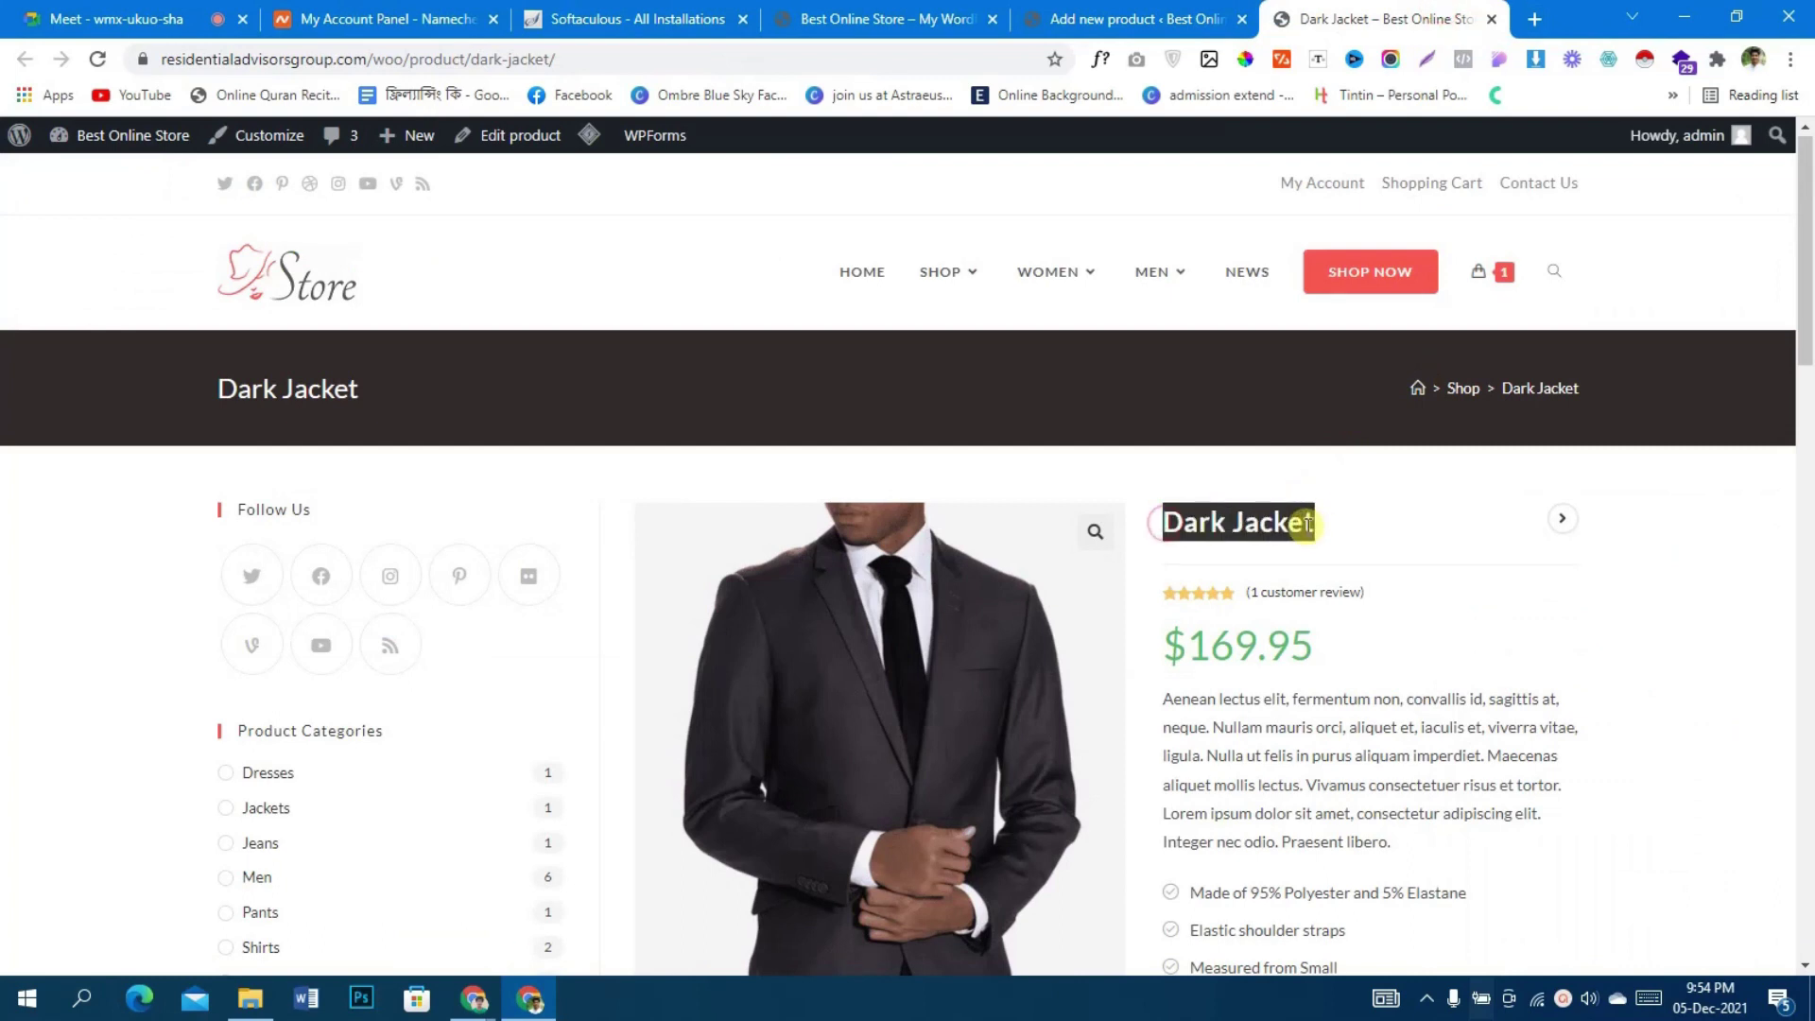
pyautogui.rightClick(1308, 523)
pyautogui.click(1405, 592)
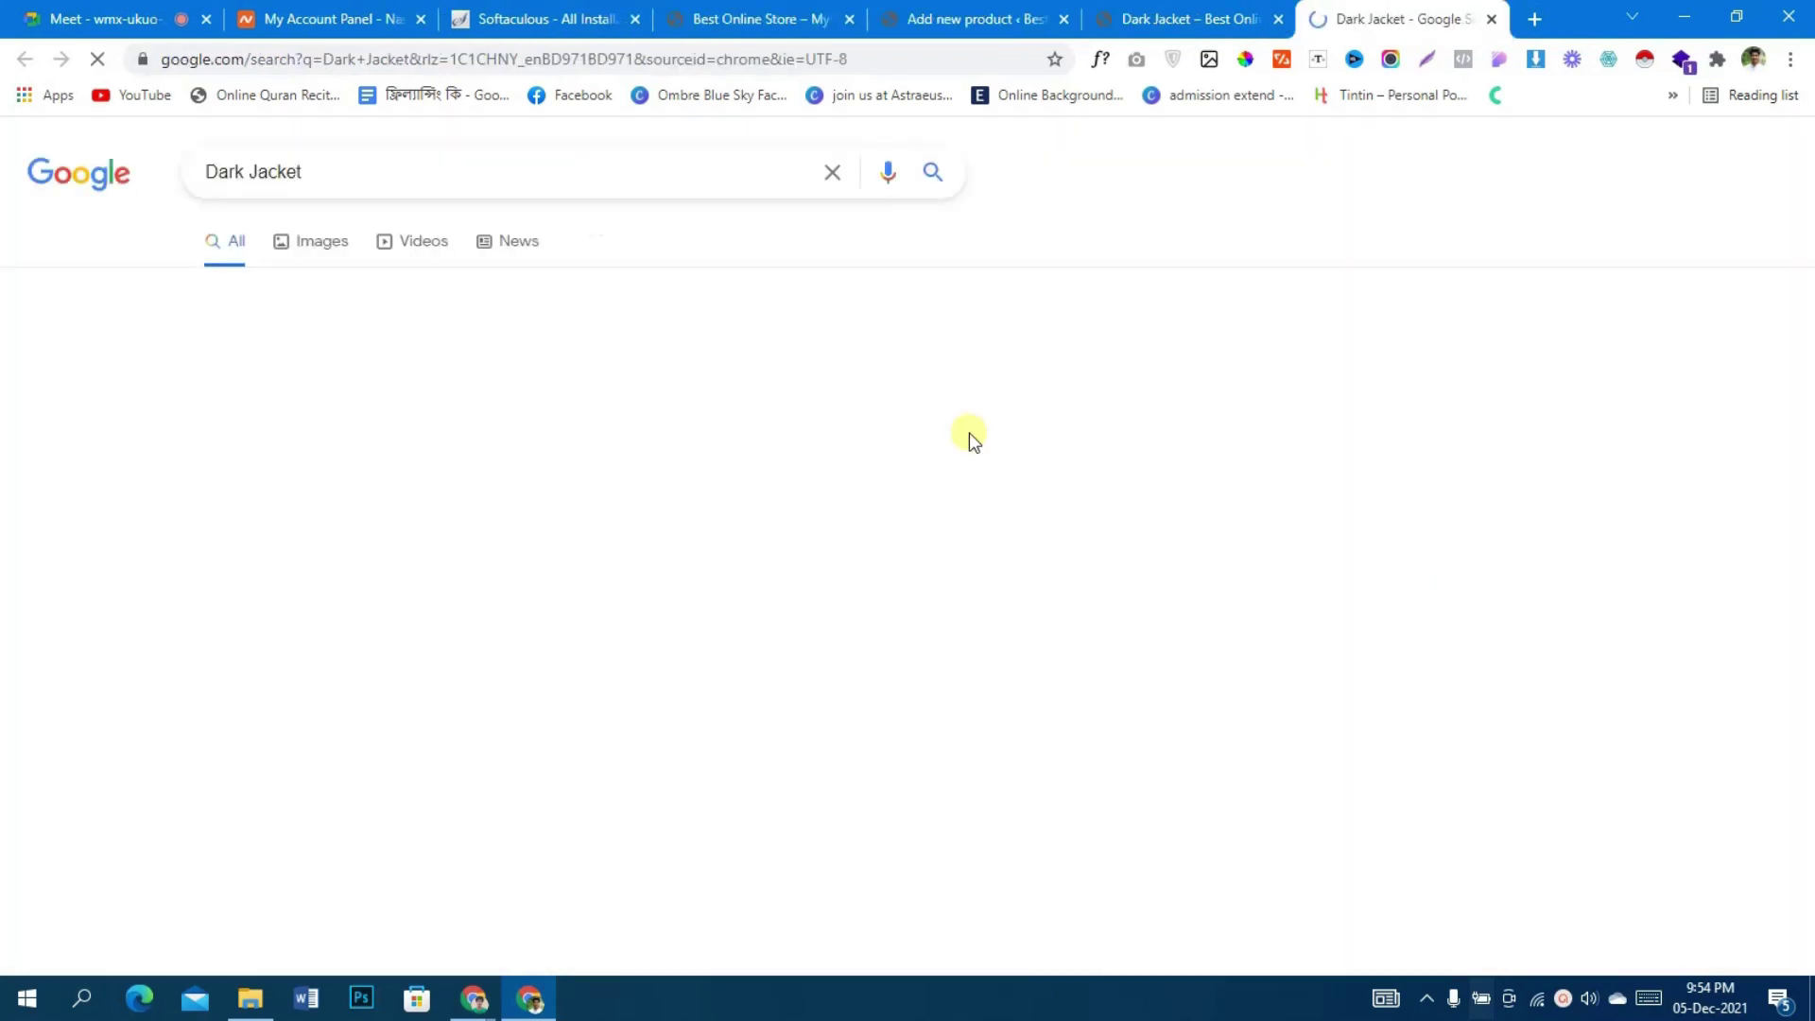
pyautogui.scroll(-5, 1161, 486)
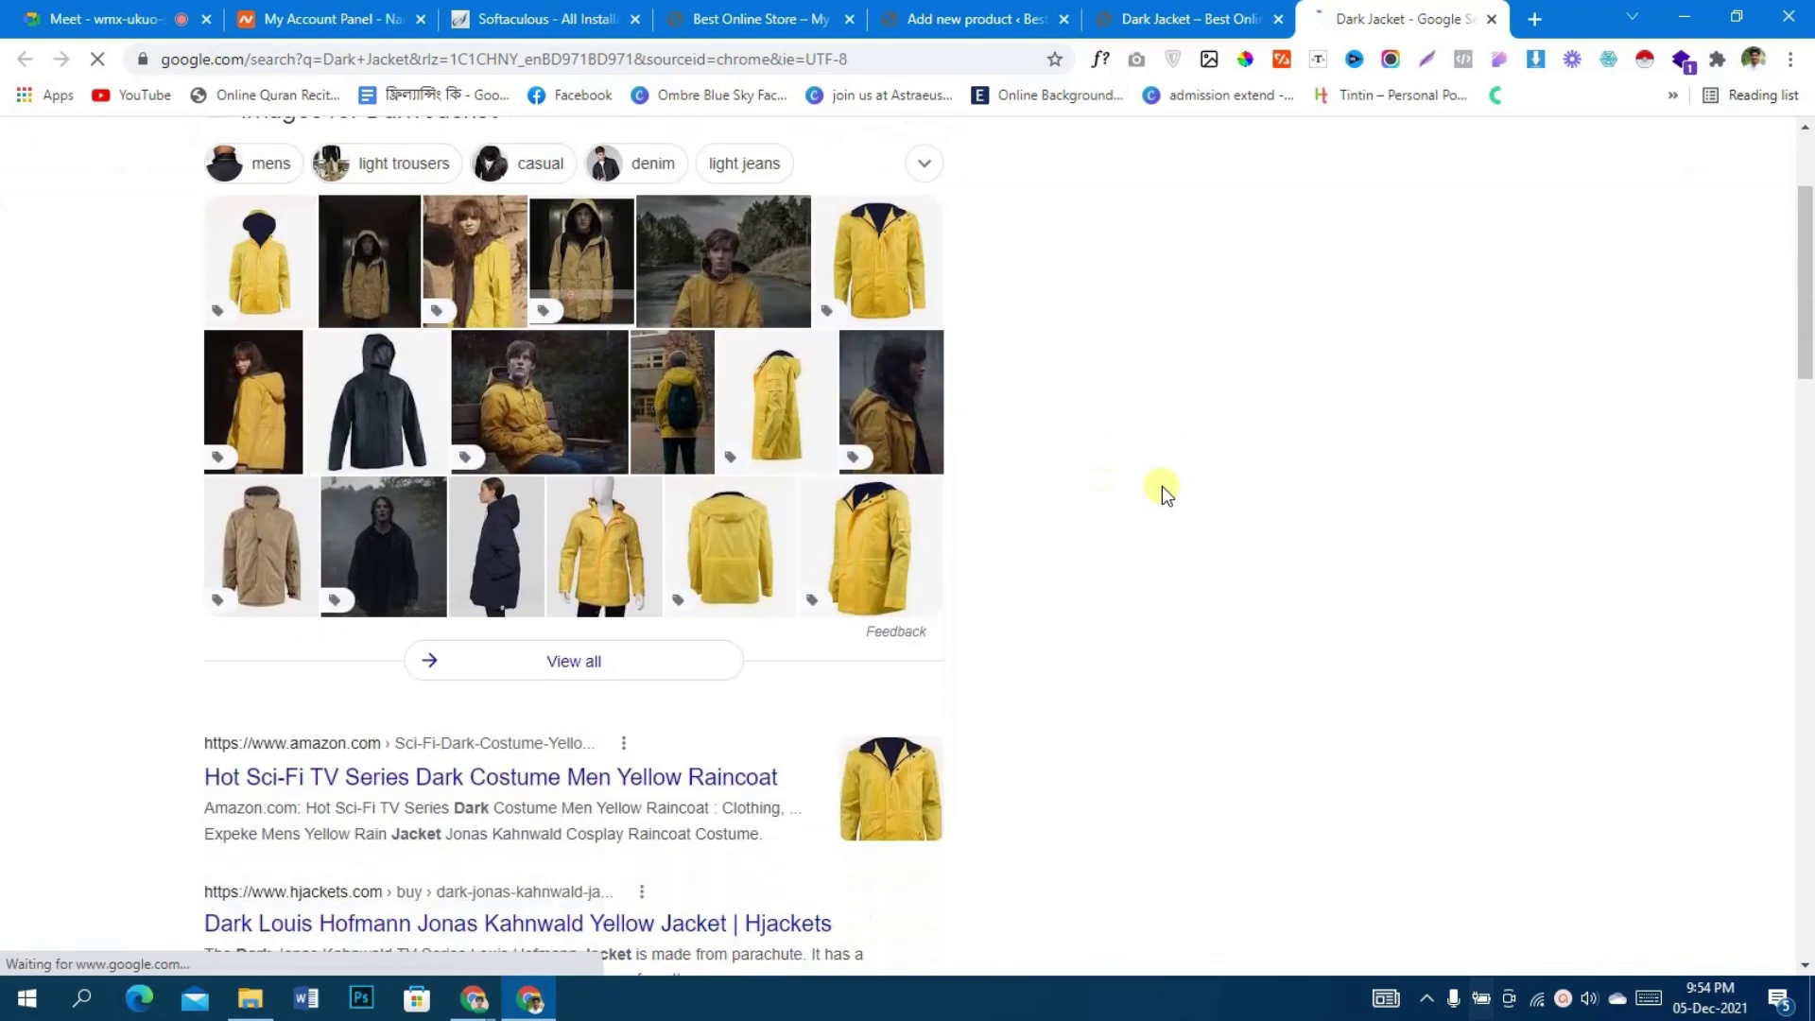
pyautogui.middleClick(511, 549)
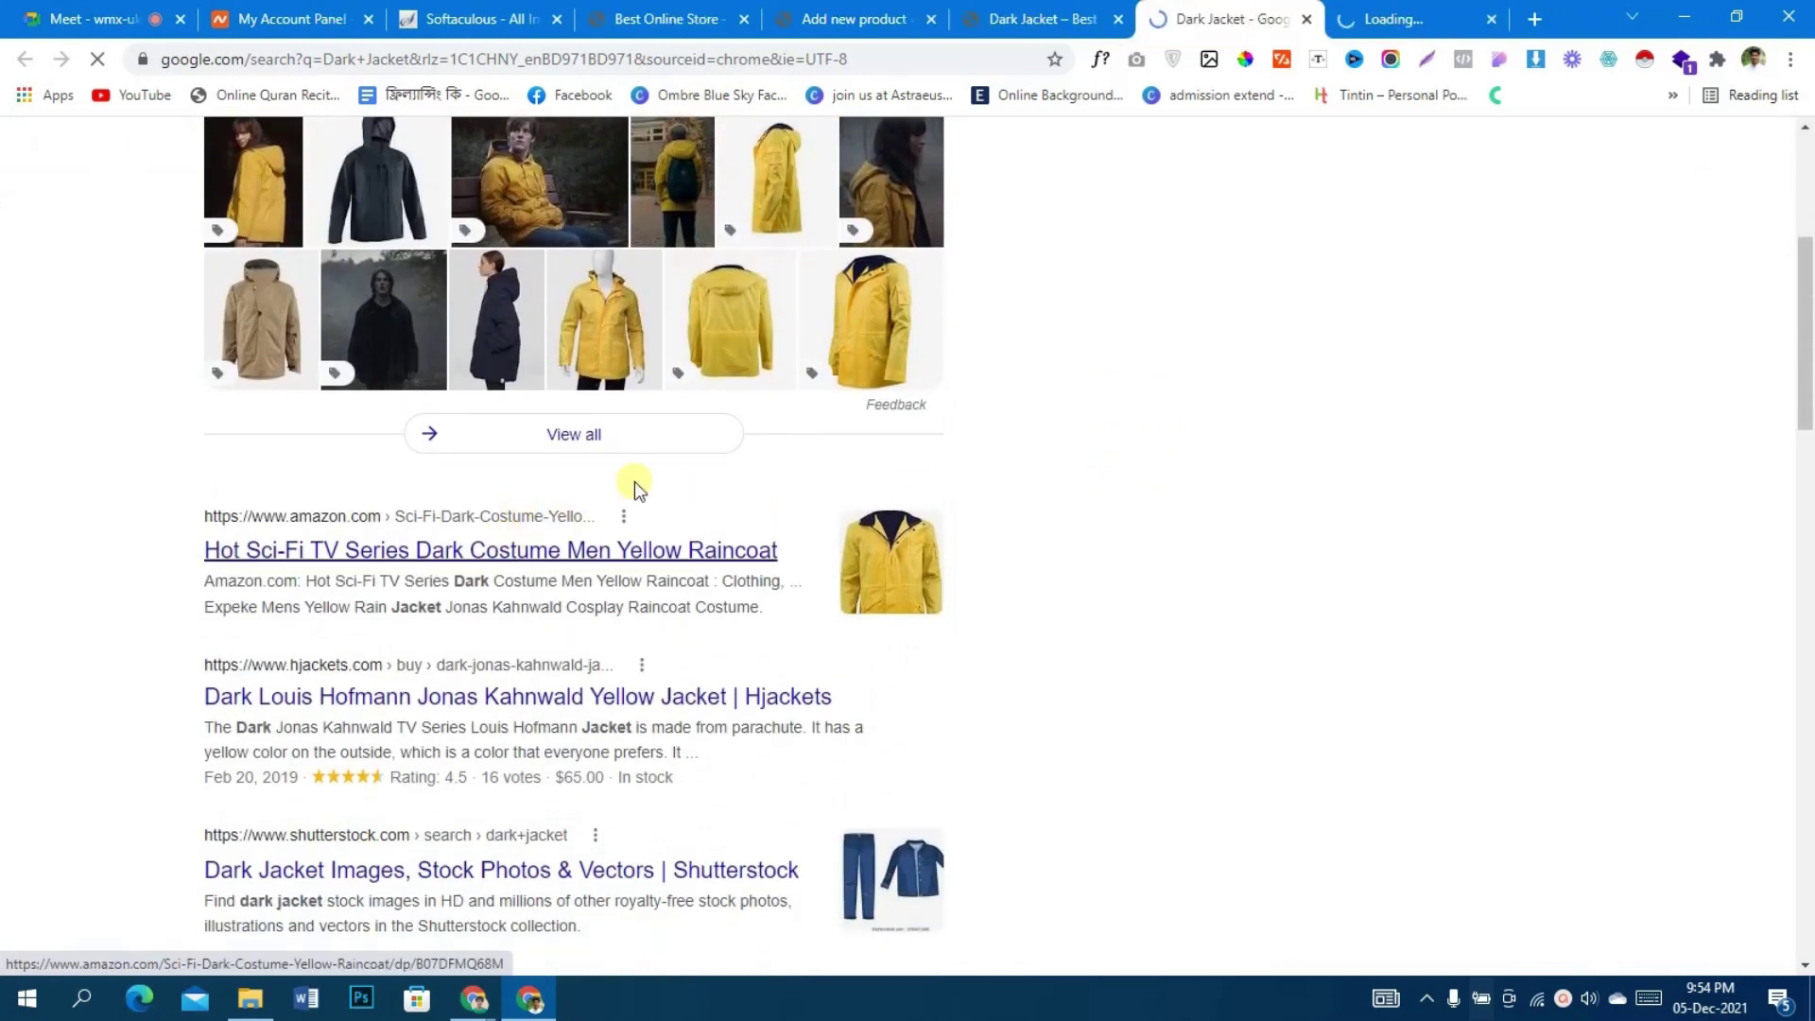
# - Copy "Yellow Raincoat" from the Amazon listing's title and use it as the new product's name
pyautogui.click(1396, 21)
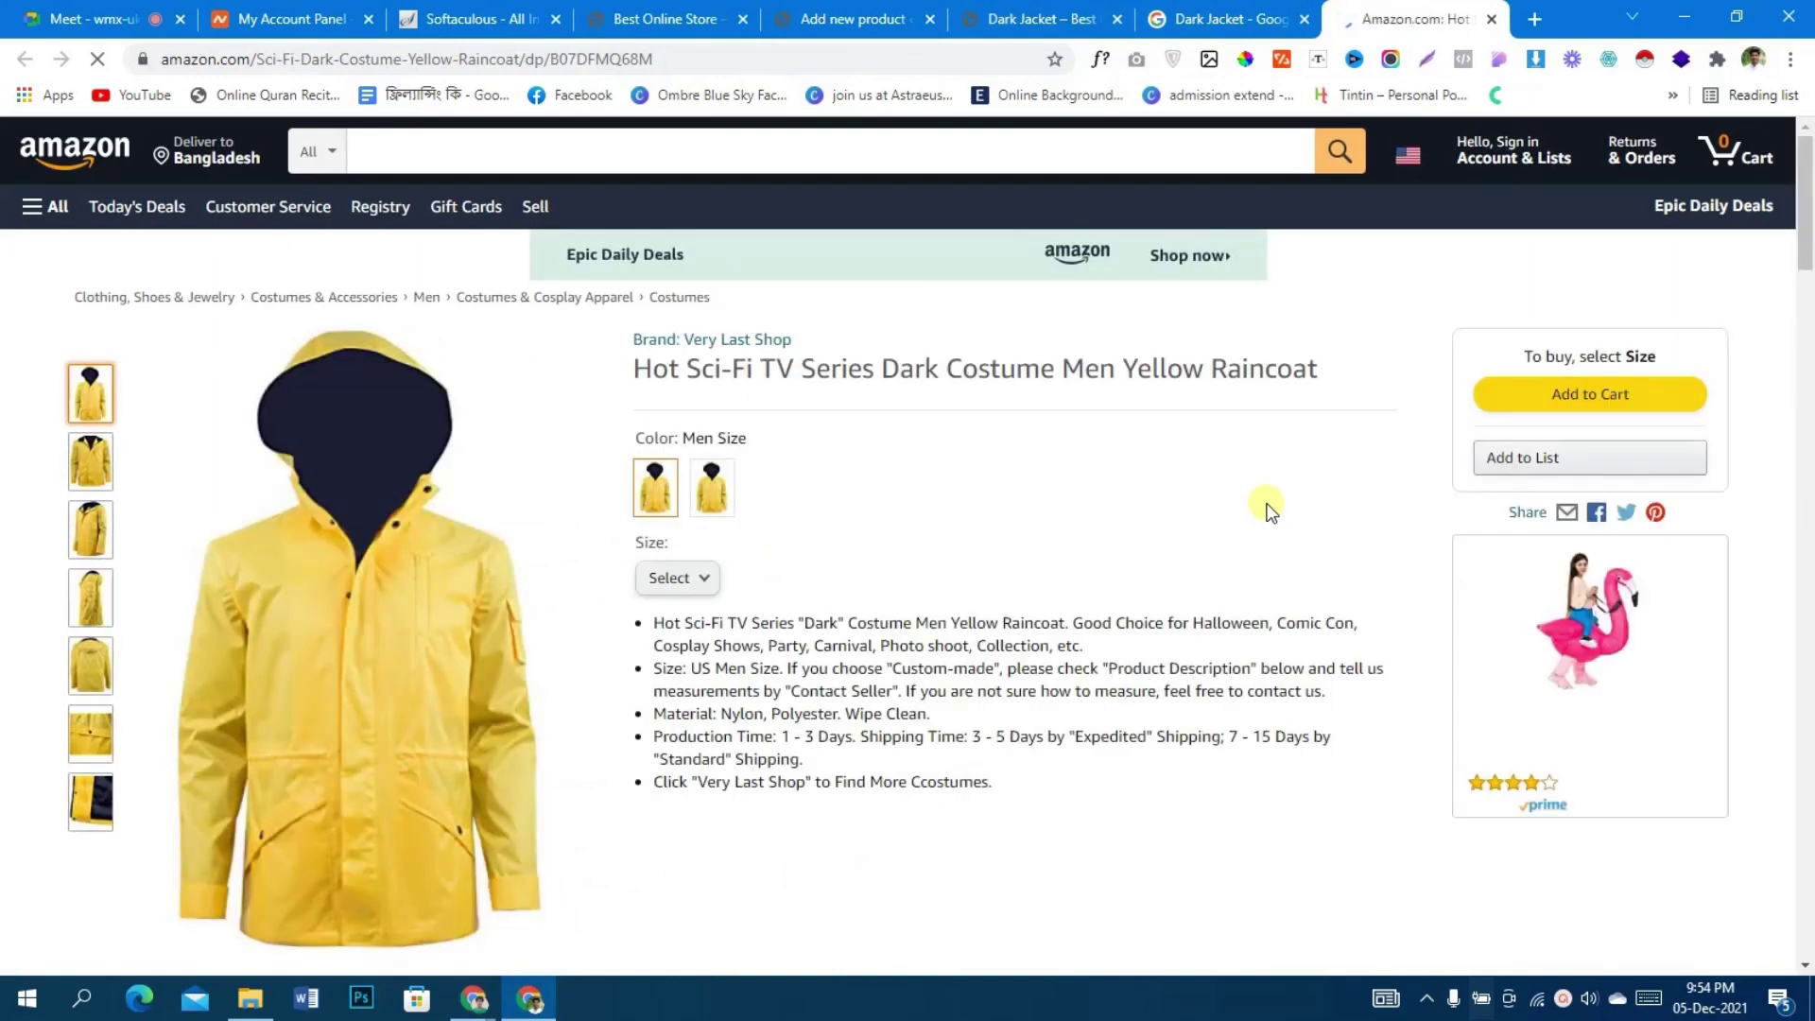
pyautogui.moveTo(1123, 369); pyautogui.dragTo(1358, 369)
pyautogui.hotkey('ctrl', 'c')
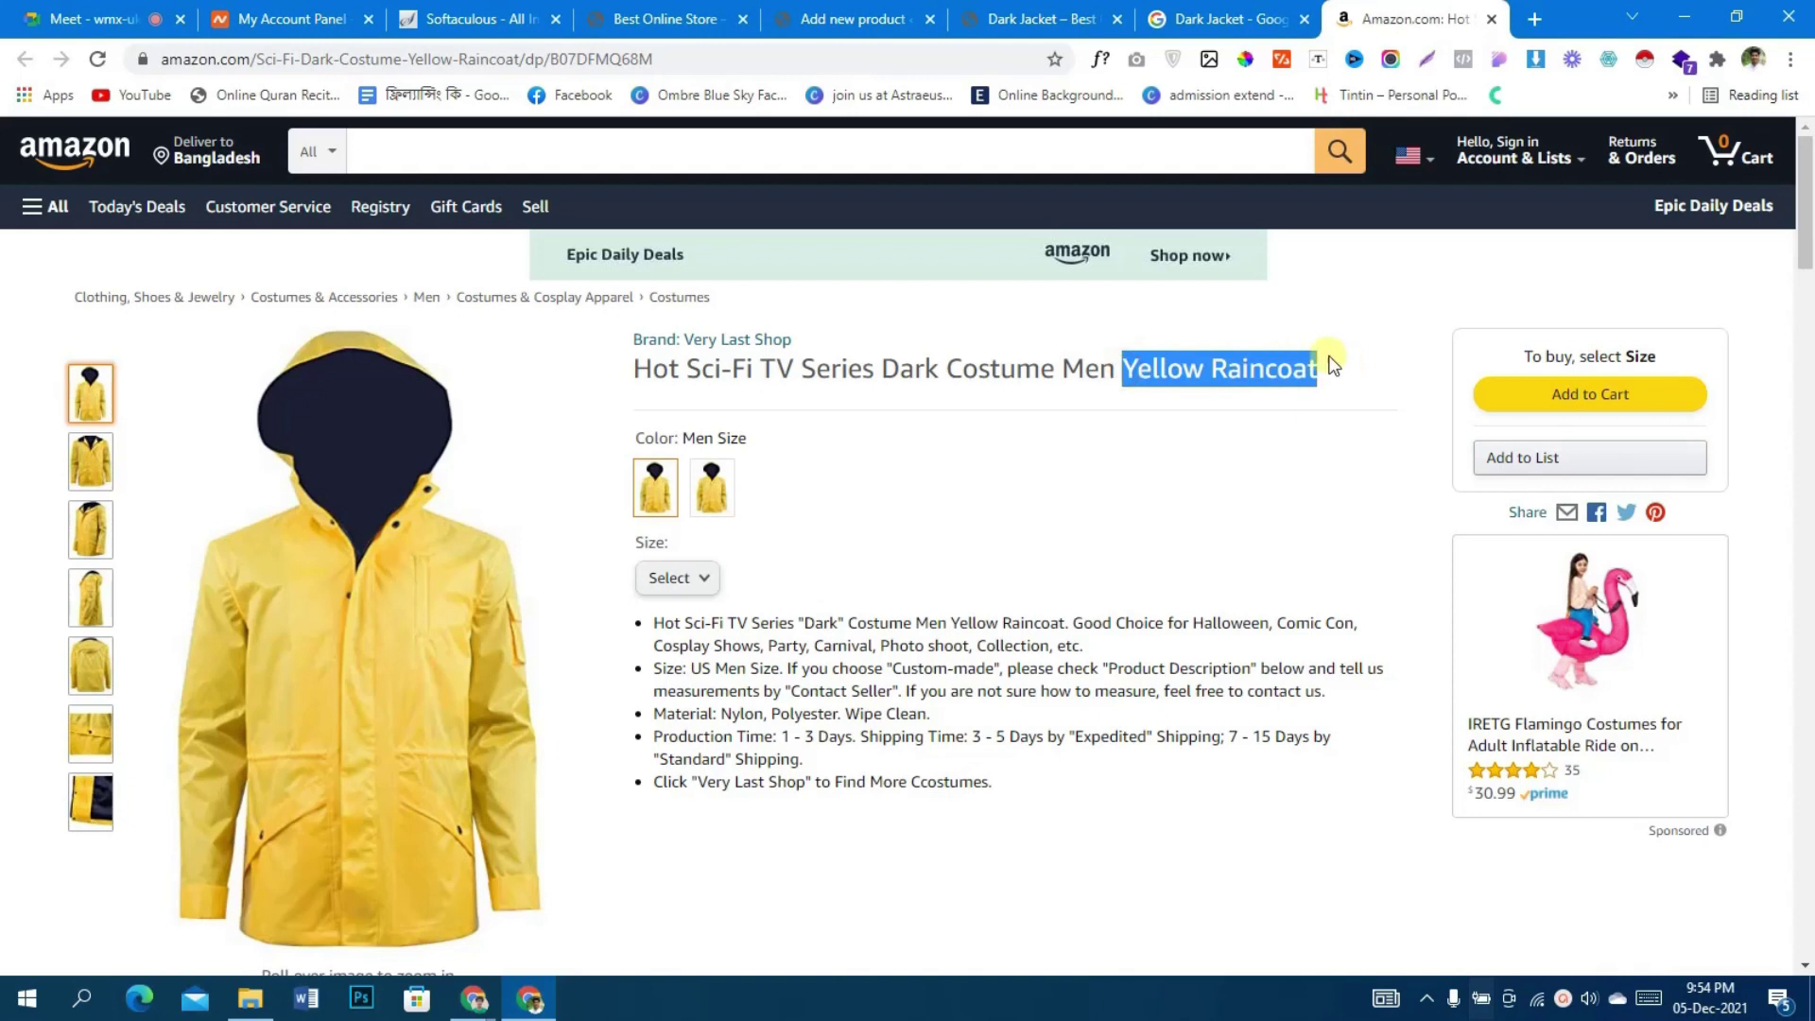
pyautogui.click(1224, 17)
pyautogui.click(1040, 19)
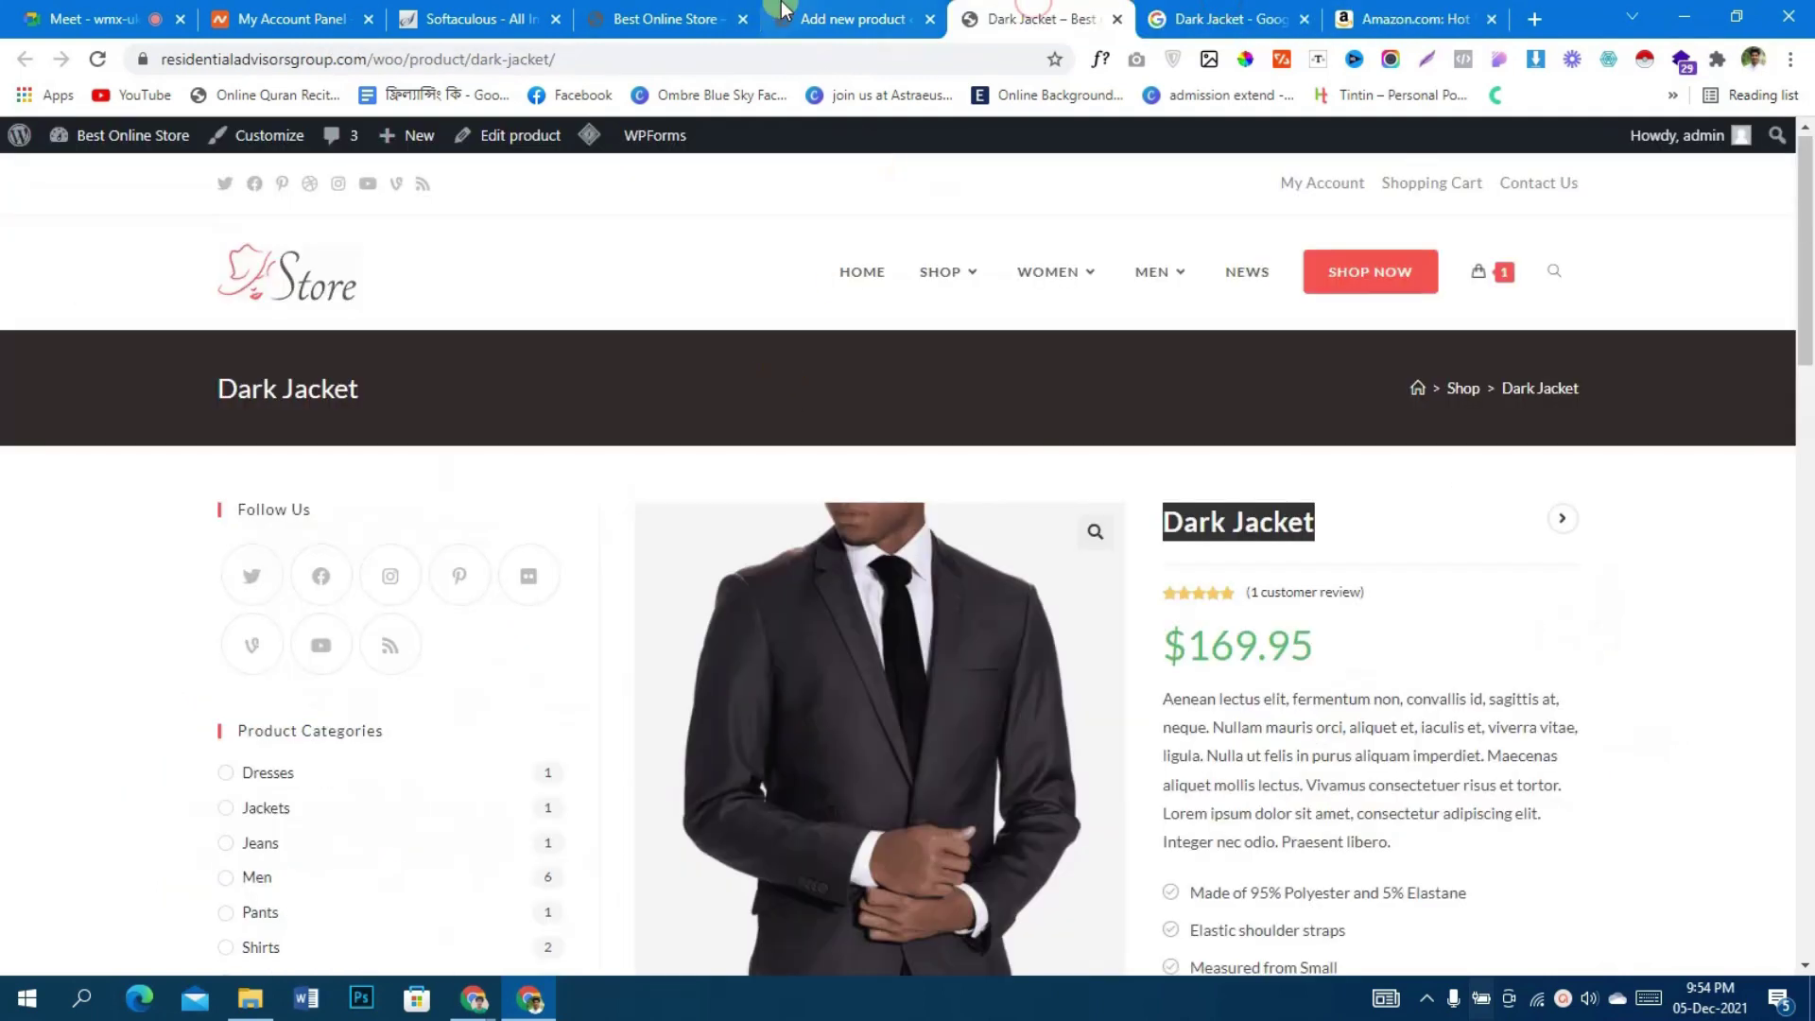
pyautogui.click(832, 19)
pyautogui.click(518, 519)
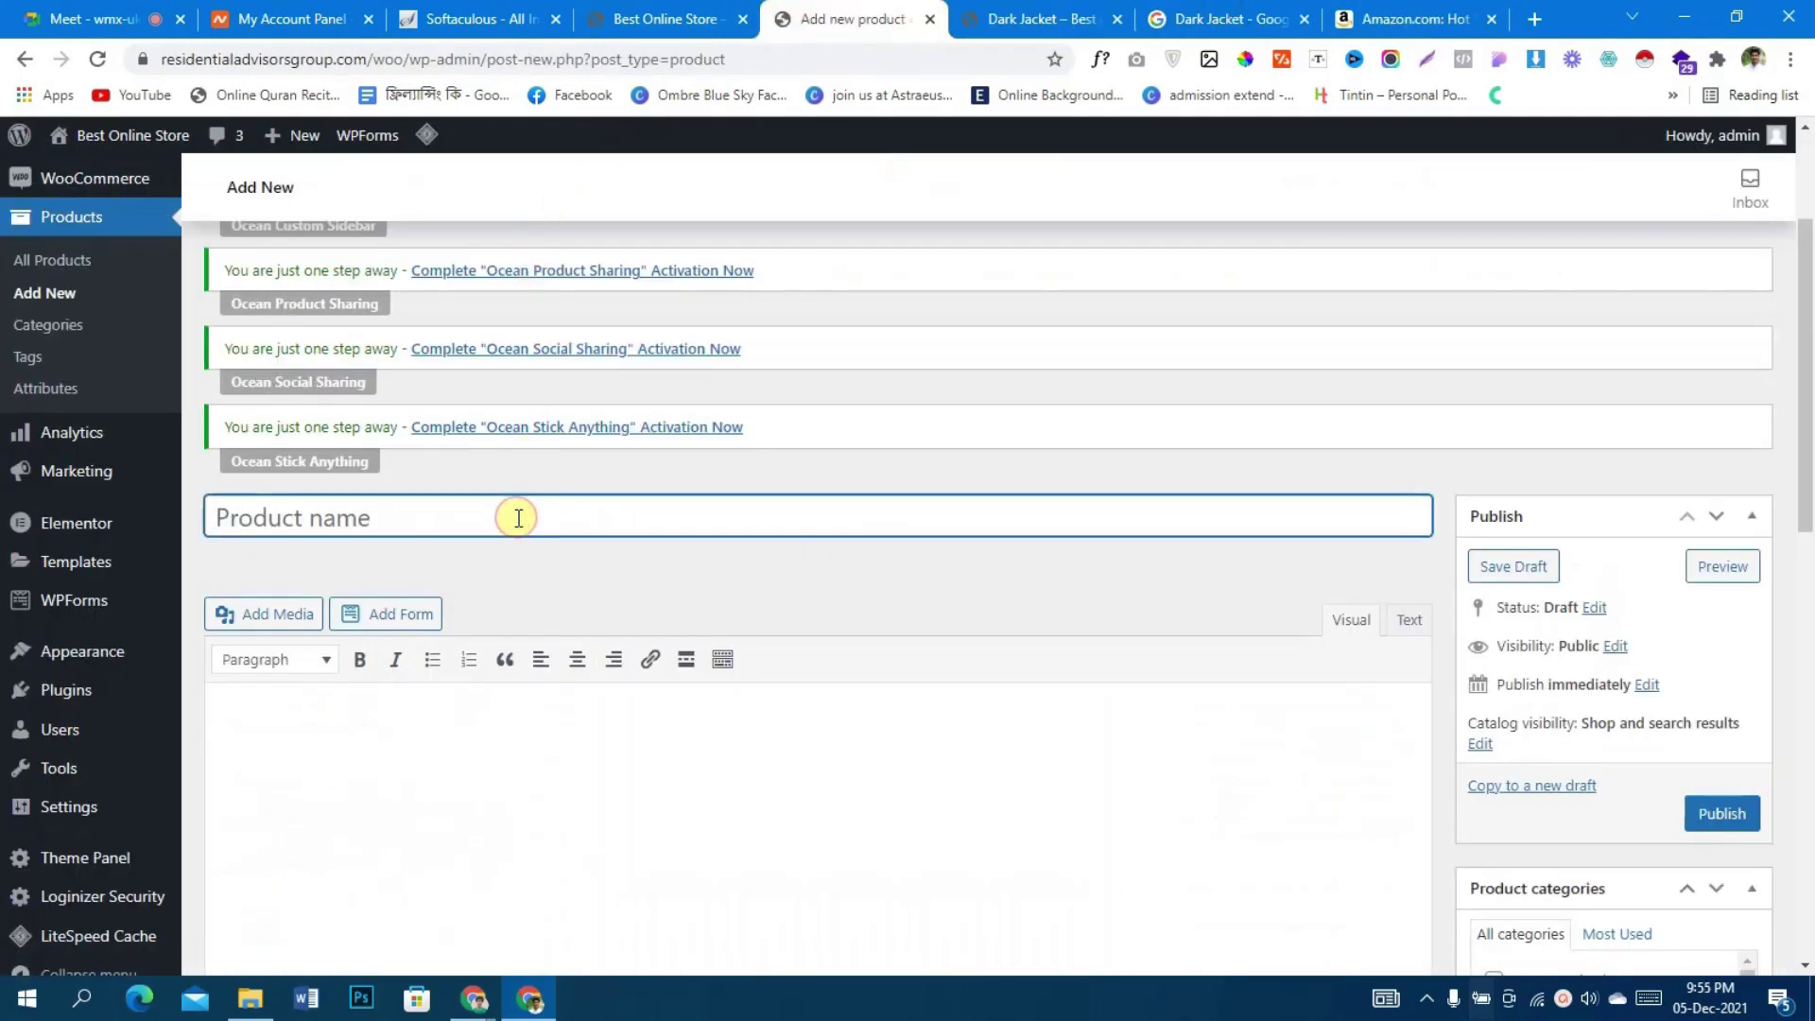
pyautogui.hotkey('ctrl', 'v')
# - Copy the full list of bullet points under the size option on the Amazon raincoat listing
pyautogui.click(1399, 19)
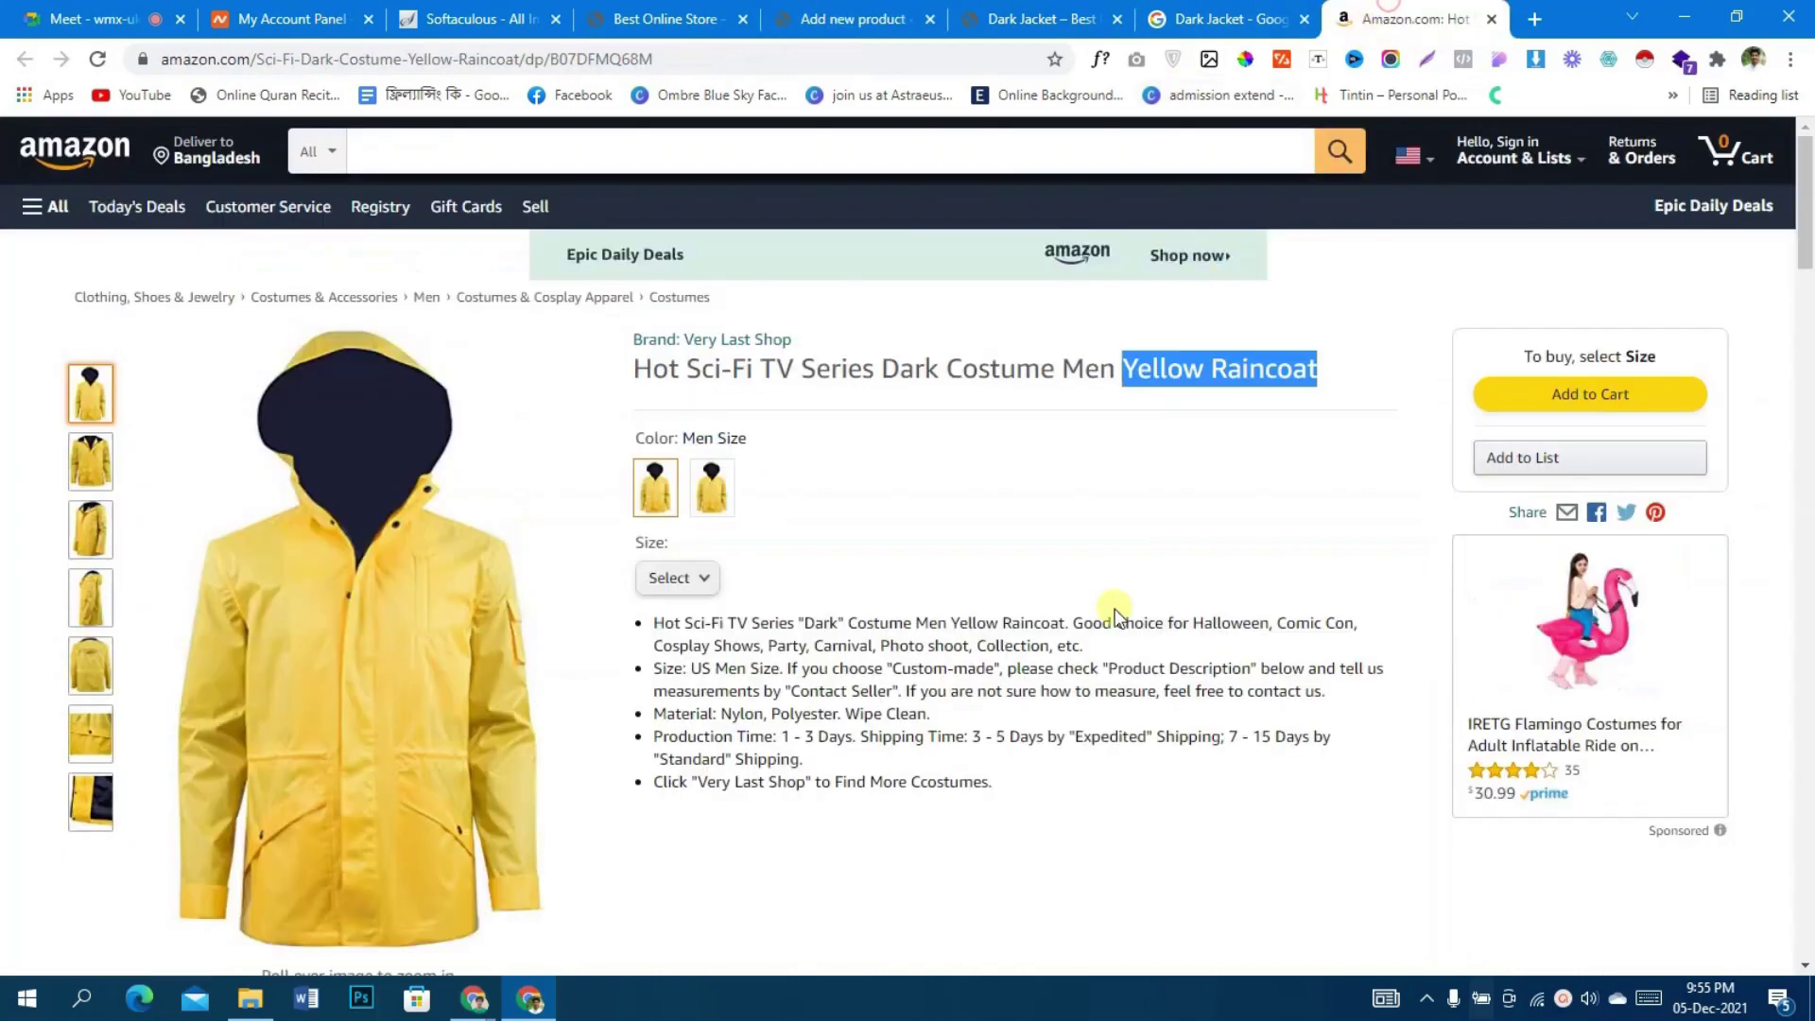
pyautogui.moveTo(631, 622); pyautogui.dragTo(1024, 786)
pyautogui.hotkey('ctrl', 'c')
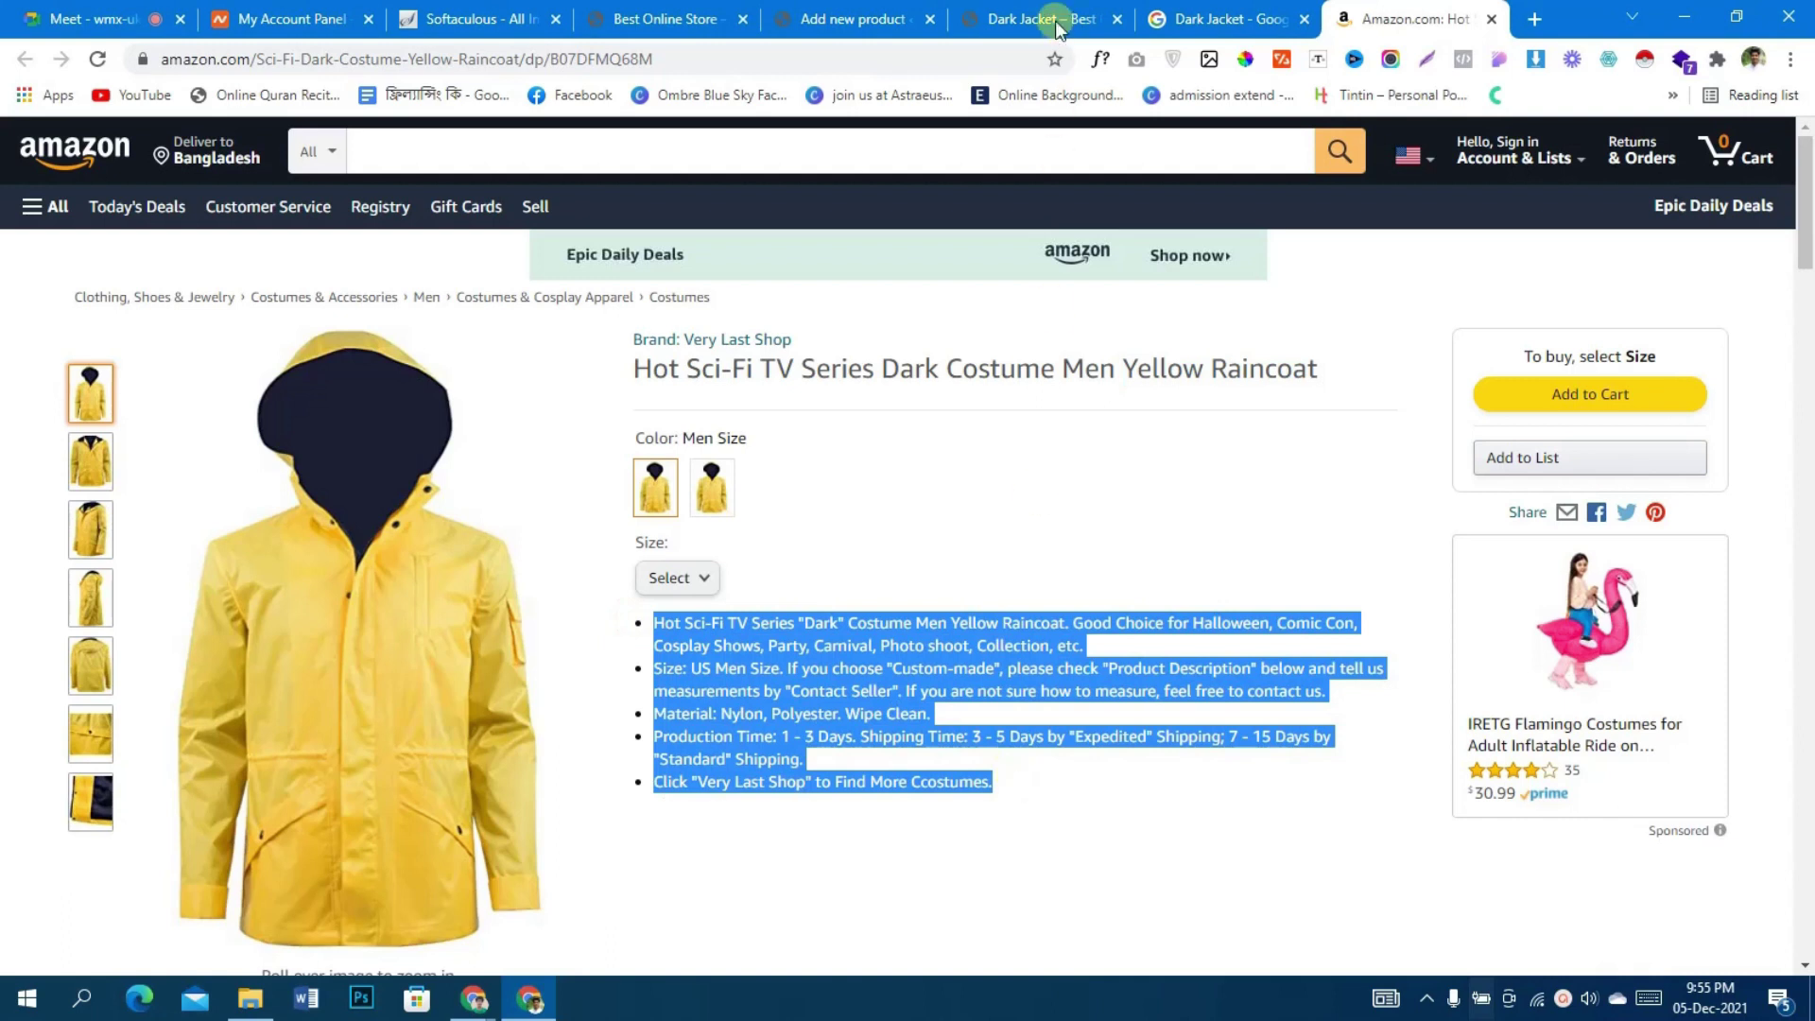
# - Place the new product form's tab directly after the Dark Jacket tab and paste the copied bullet points into the product short description
pyautogui.click(1186, 17)
pyautogui.click(1054, 19)
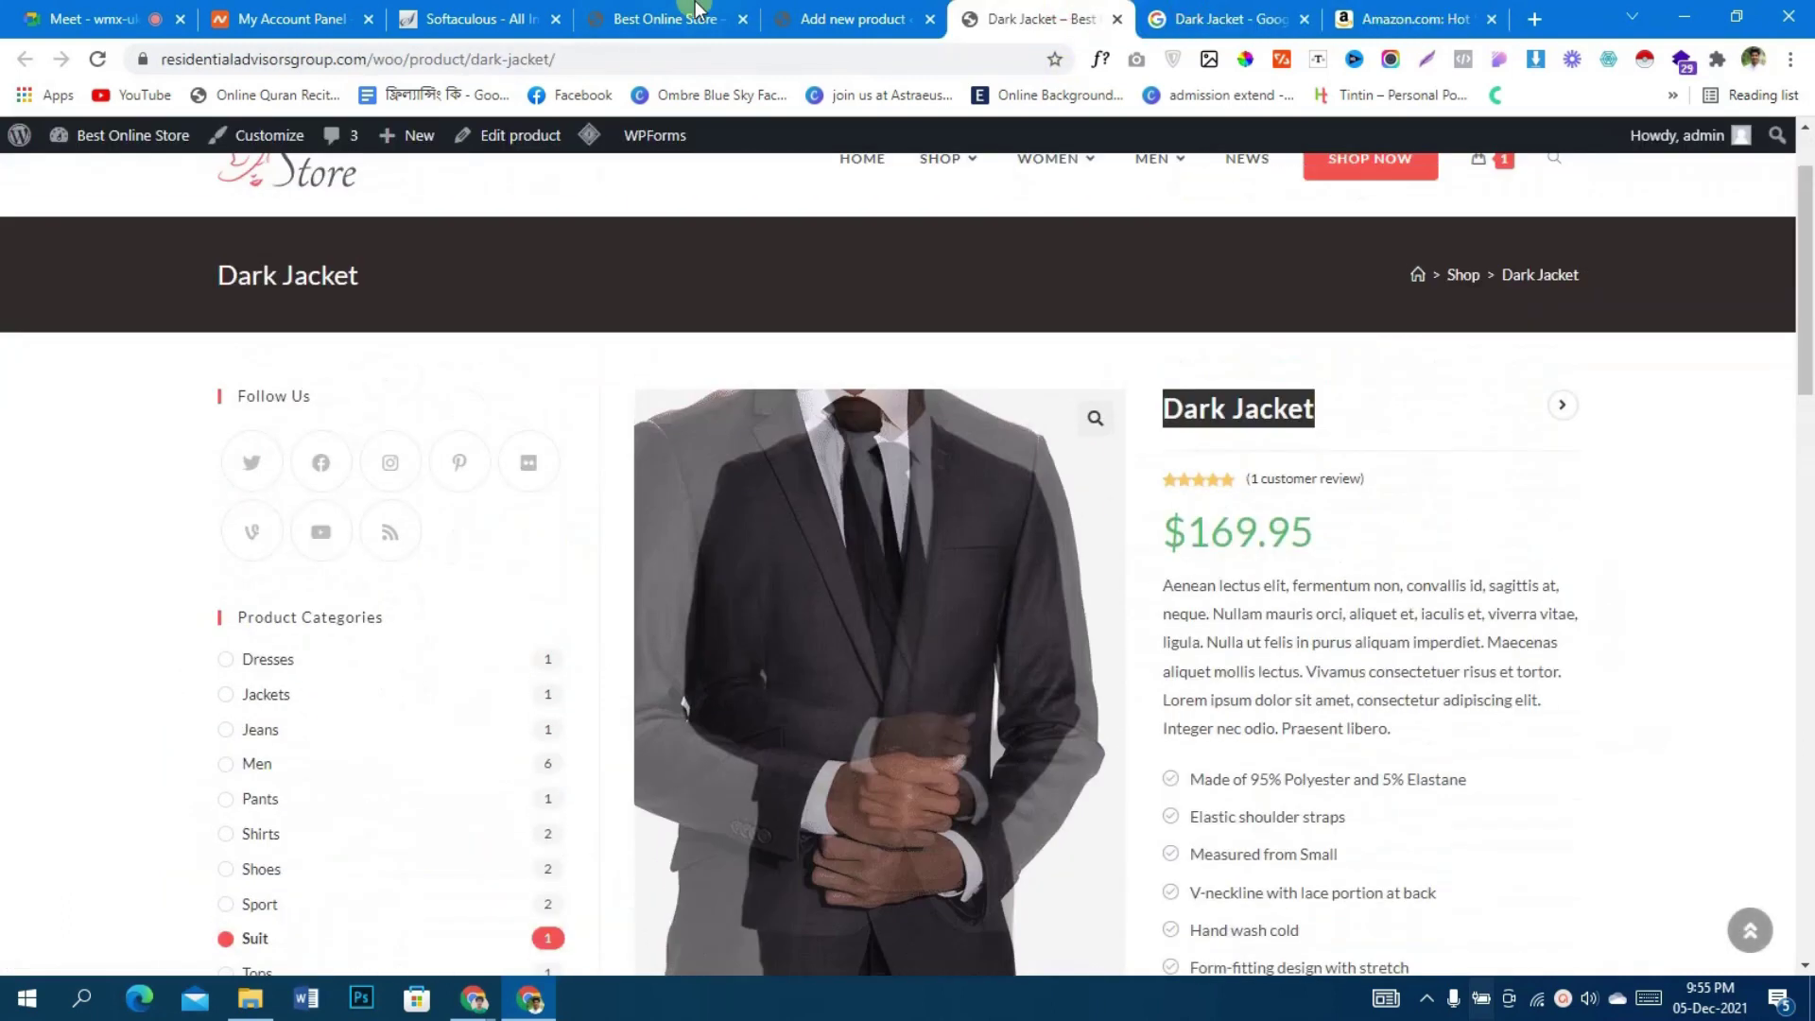
pyautogui.moveTo(794, 11); pyautogui.dragTo(1054, 15)
pyautogui.scroll(-15, 800, 679)
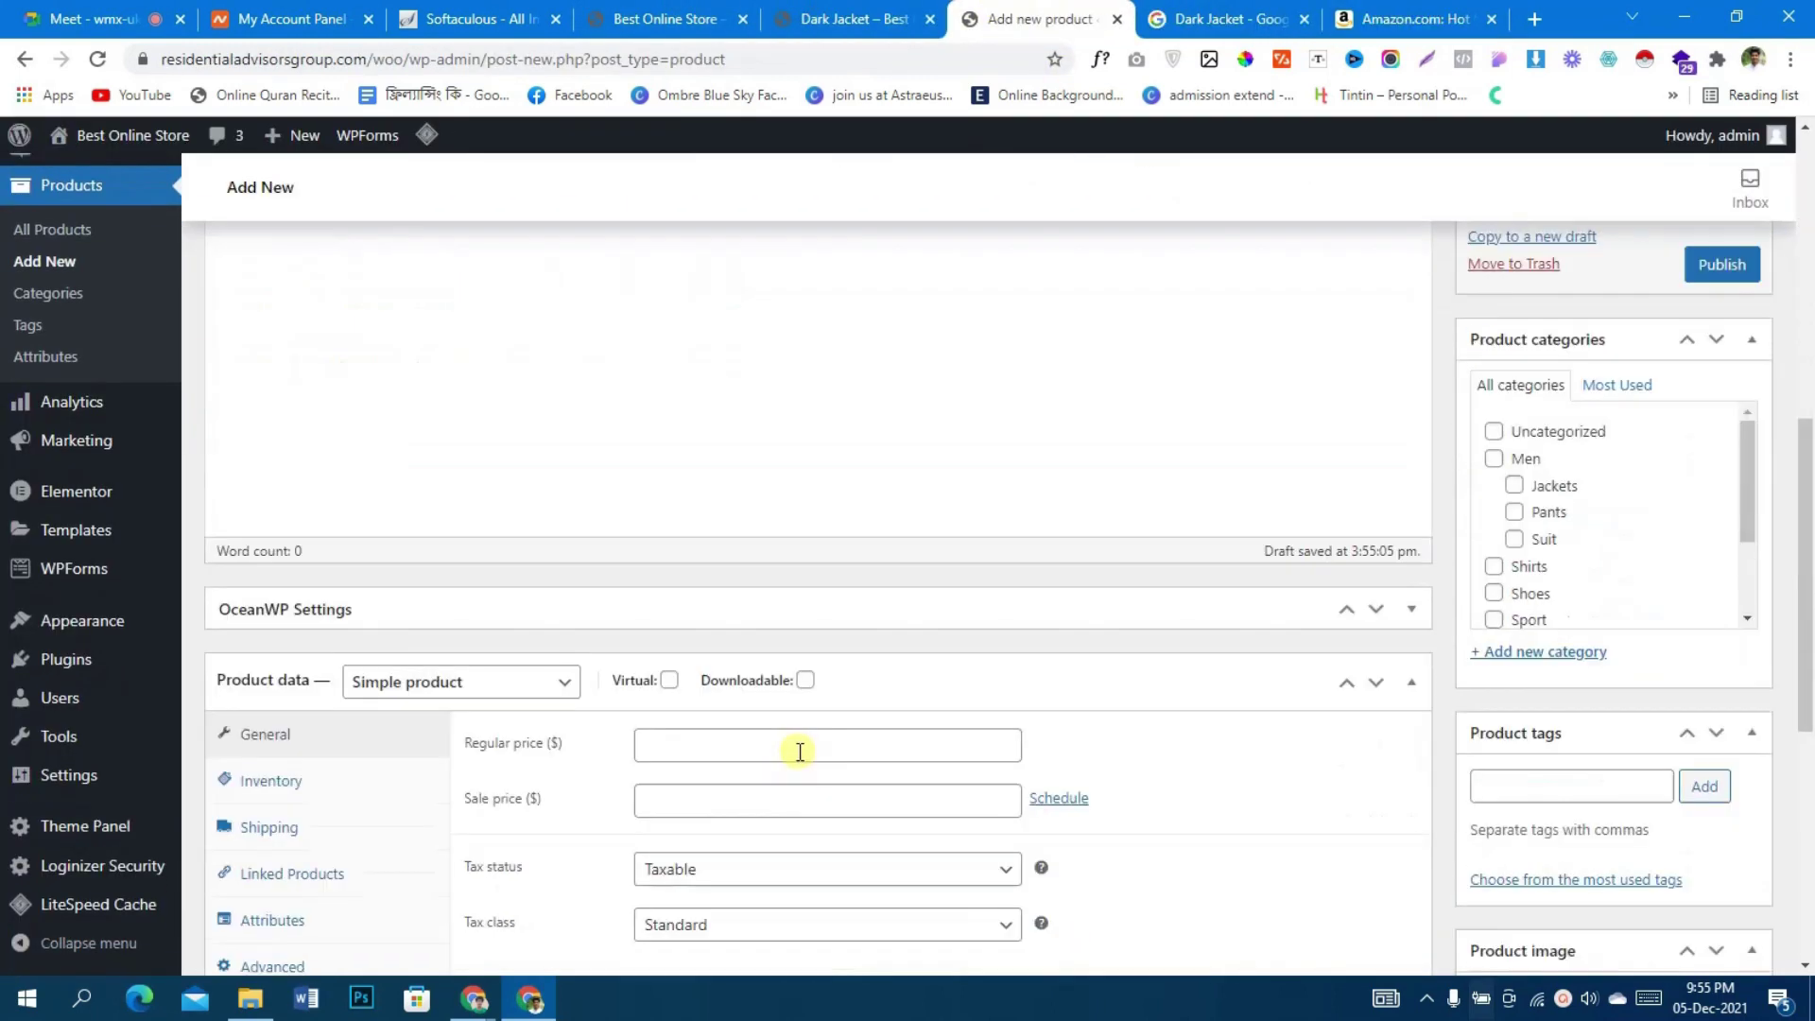
pyautogui.click(756, 739)
pyautogui.hotkey('ctrl', 'v')
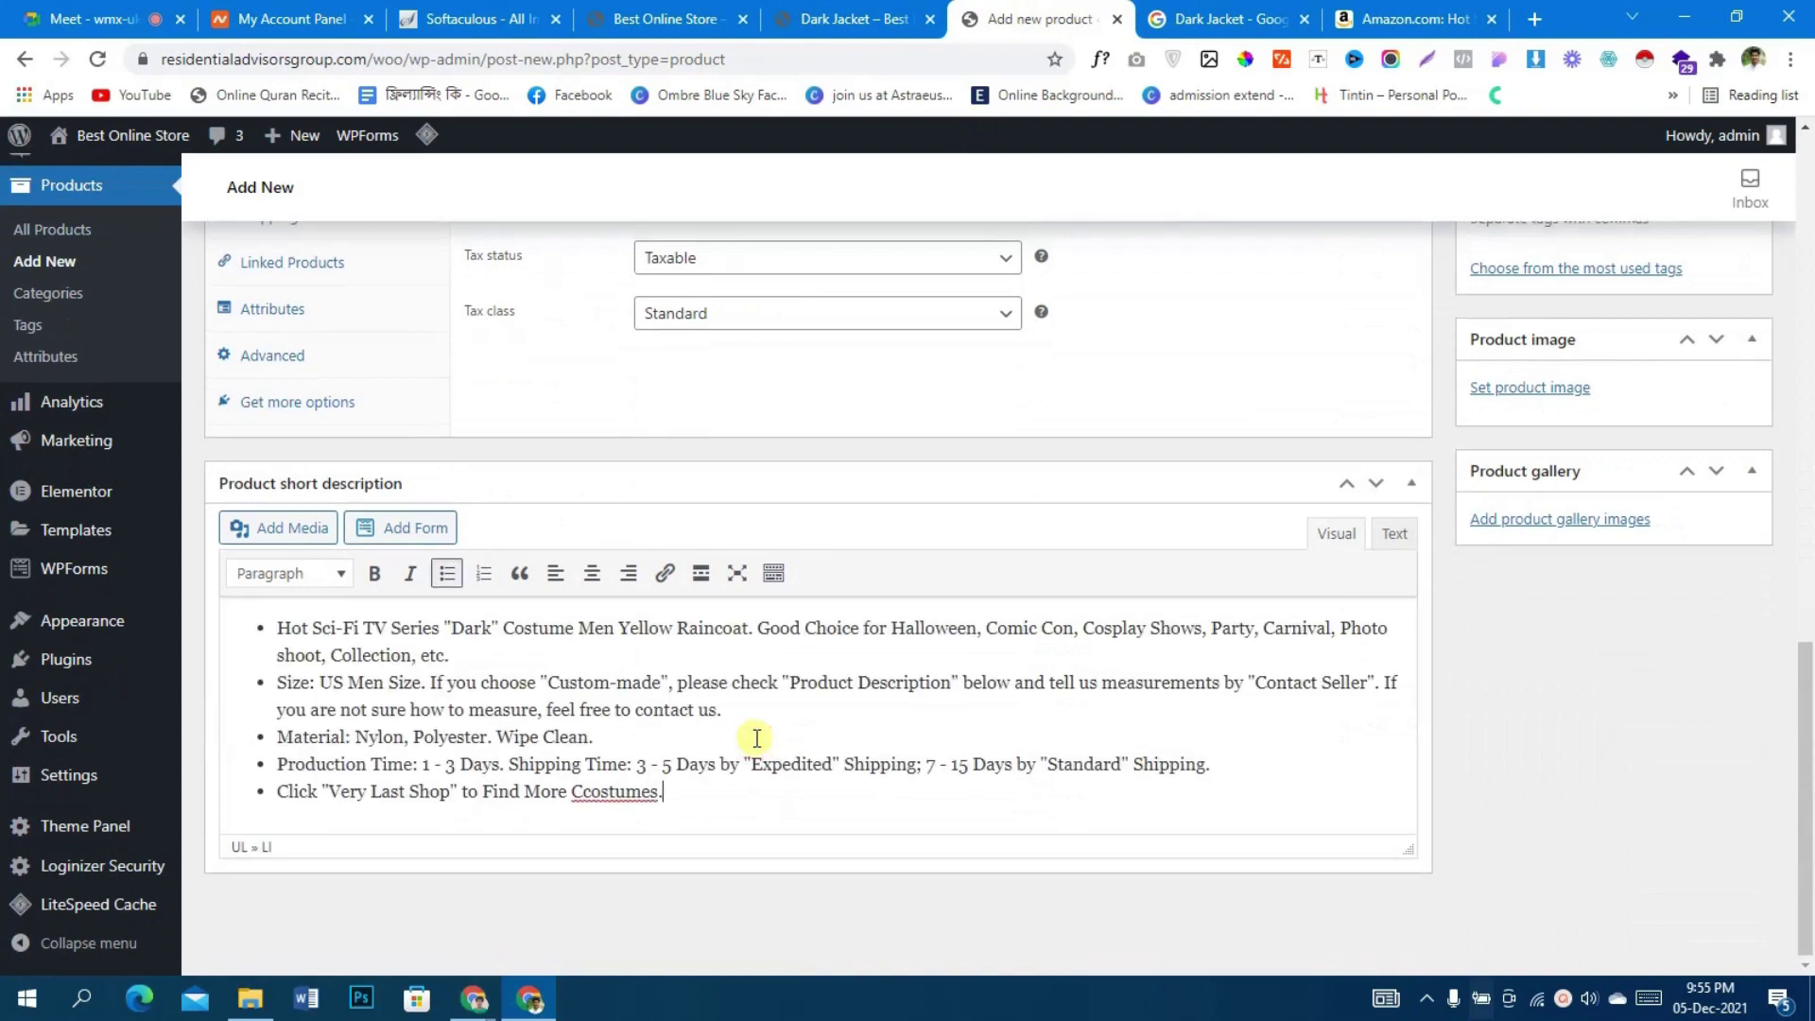
# - Copy the Product description and Product details sections from the Amazon raincoat listing
pyautogui.scroll(10, 752, 662)
pyautogui.click(1415, 19)
pyautogui.scroll(-15, 1059, 656)
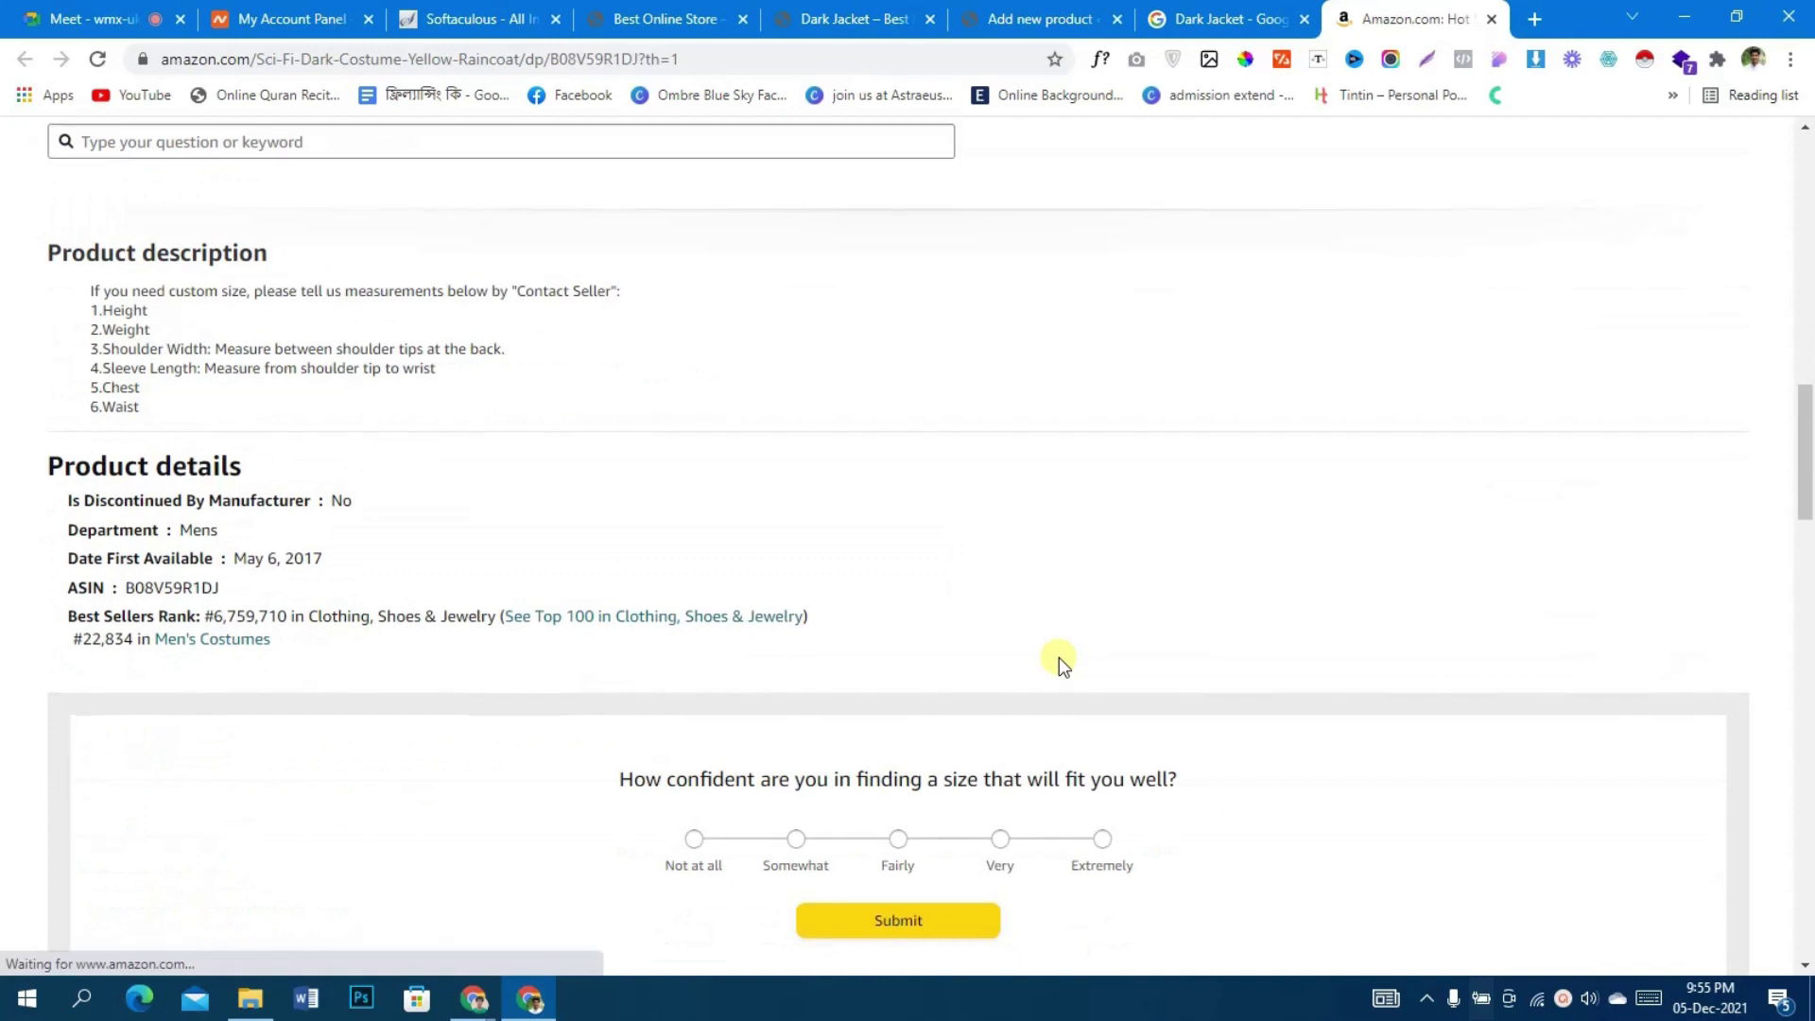
pyautogui.scroll(2, 1059, 656)
pyautogui.moveTo(48, 476); pyautogui.dragTo(486, 867)
pyautogui.hotkey('ctrl', 'c')
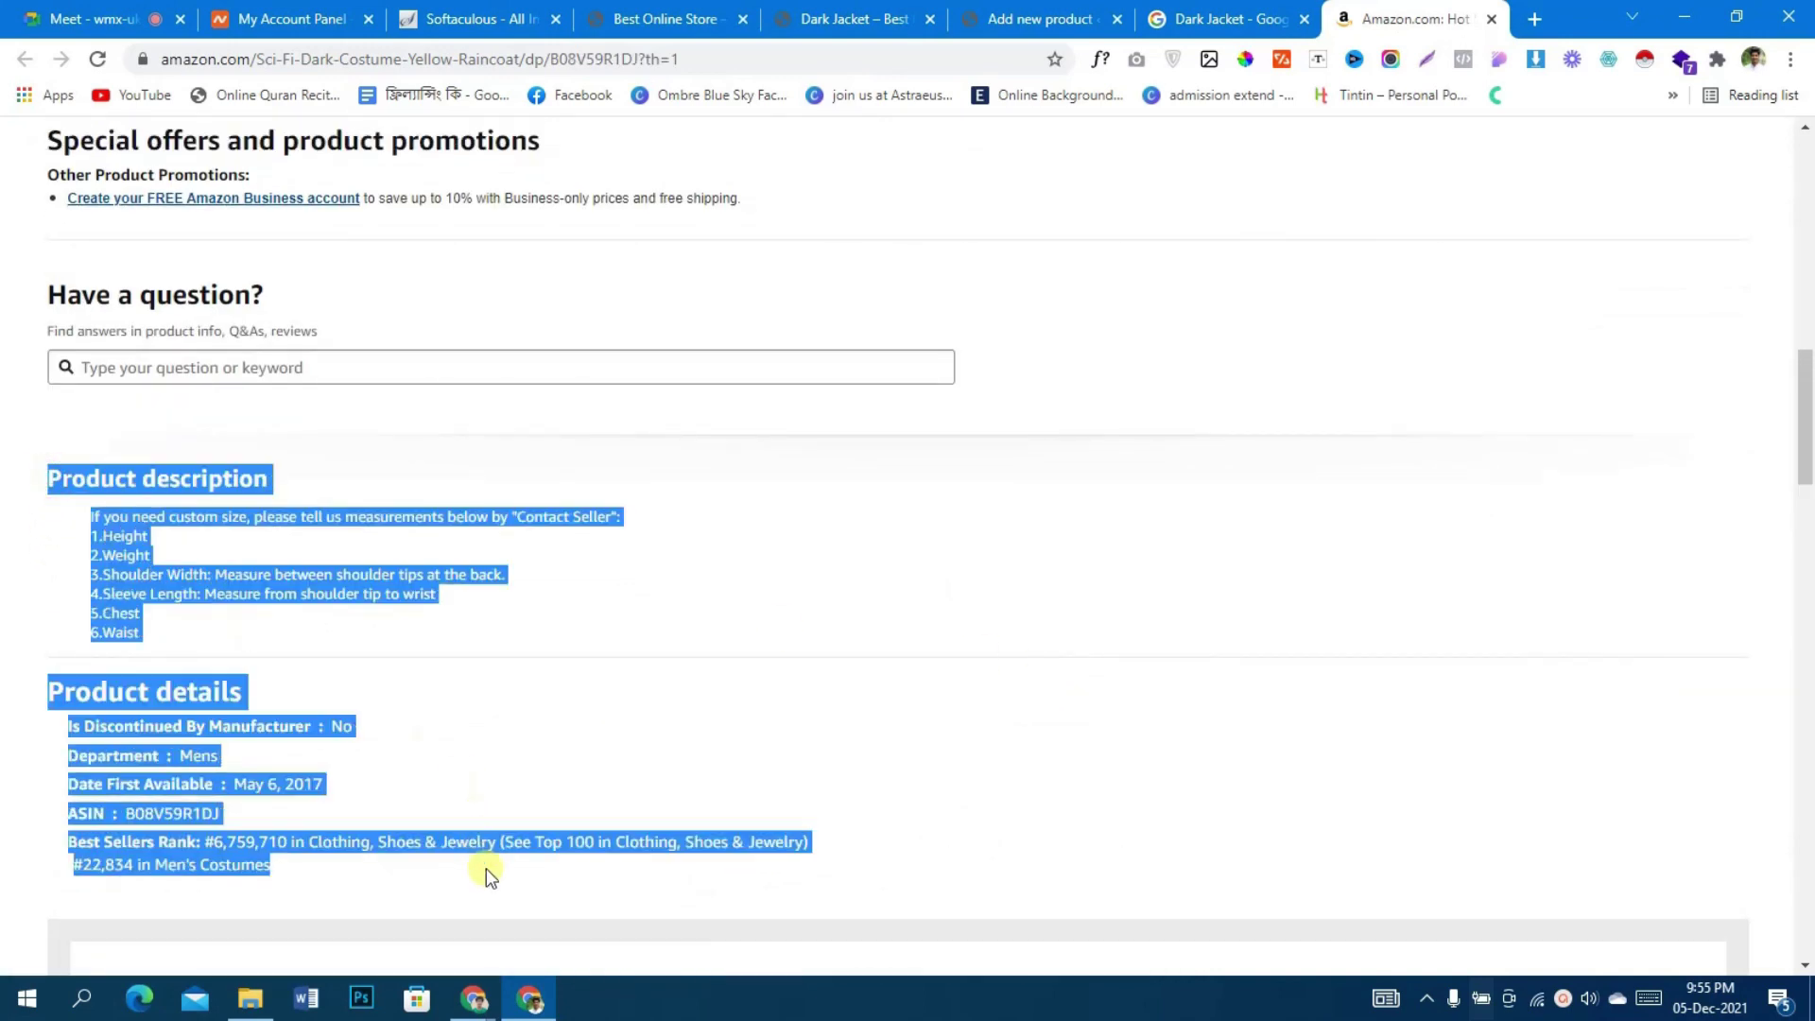
# - Paste the copied description and details sections into the new product's main description editor
pyautogui.click(1257, 14)
pyautogui.click(850, 19)
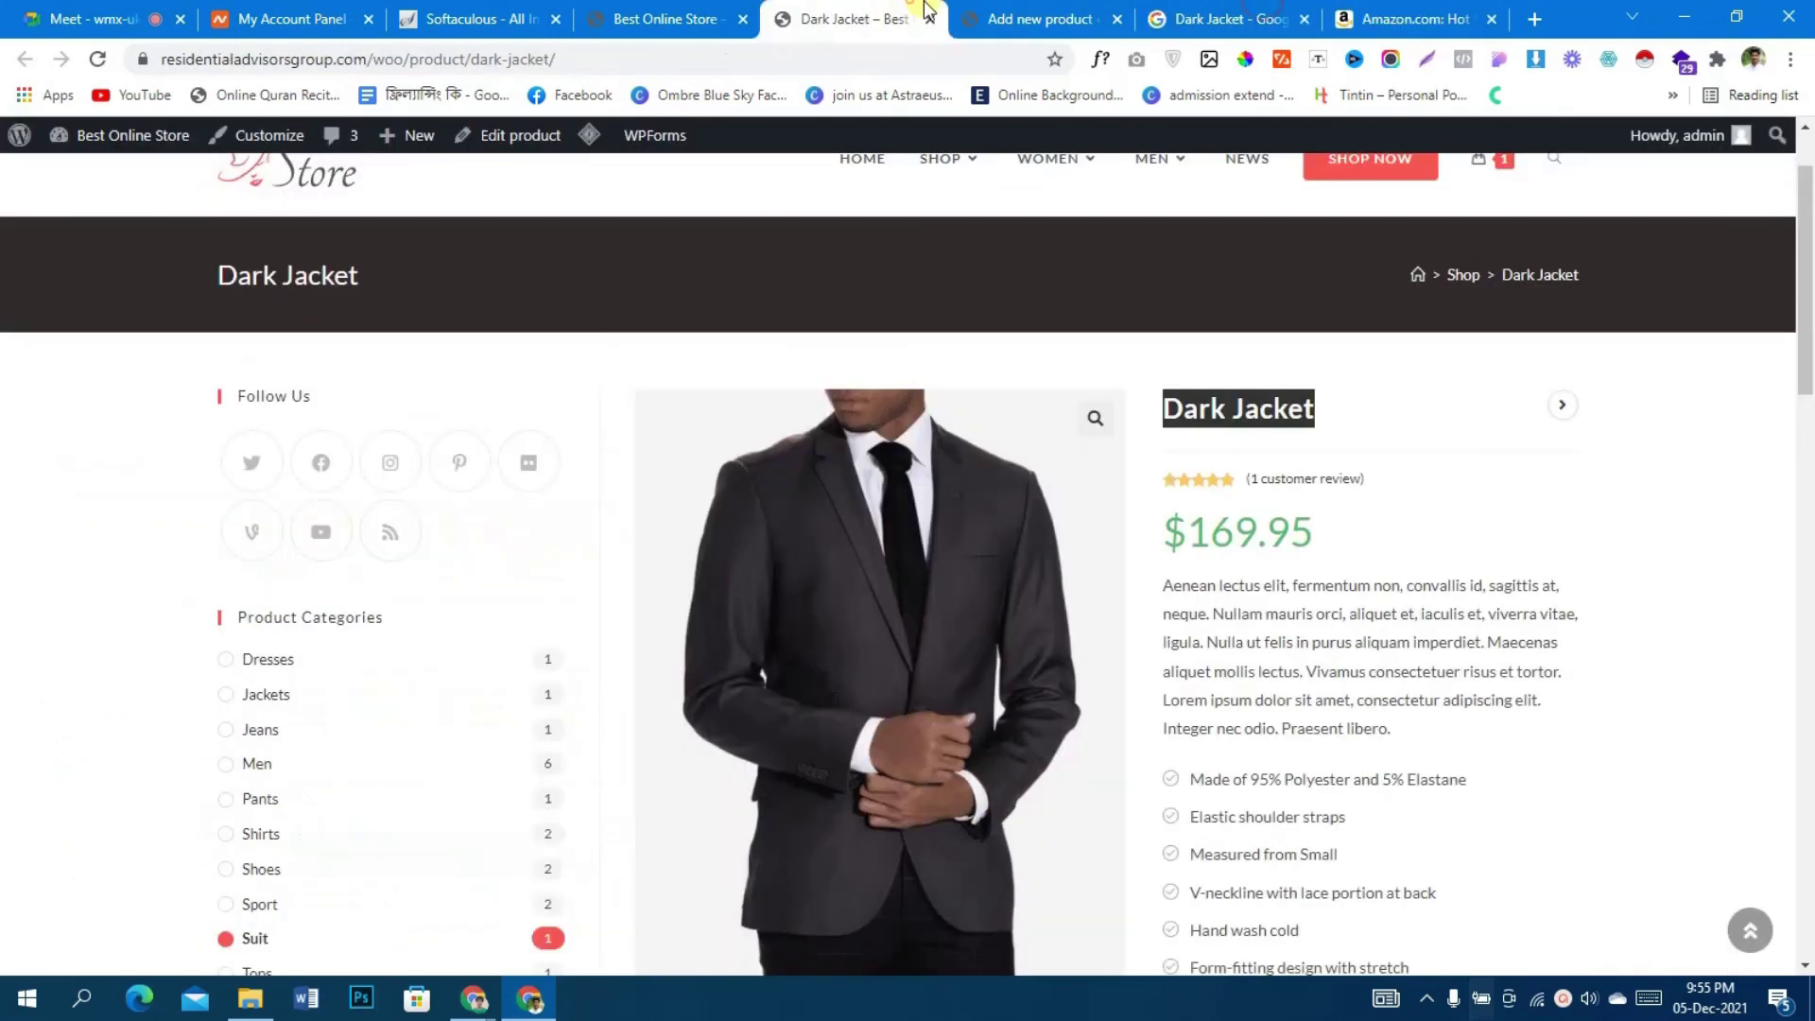
pyautogui.click(1040, 19)
pyautogui.scroll(-6, 692, 775)
pyautogui.scroll(-2, 660, 762)
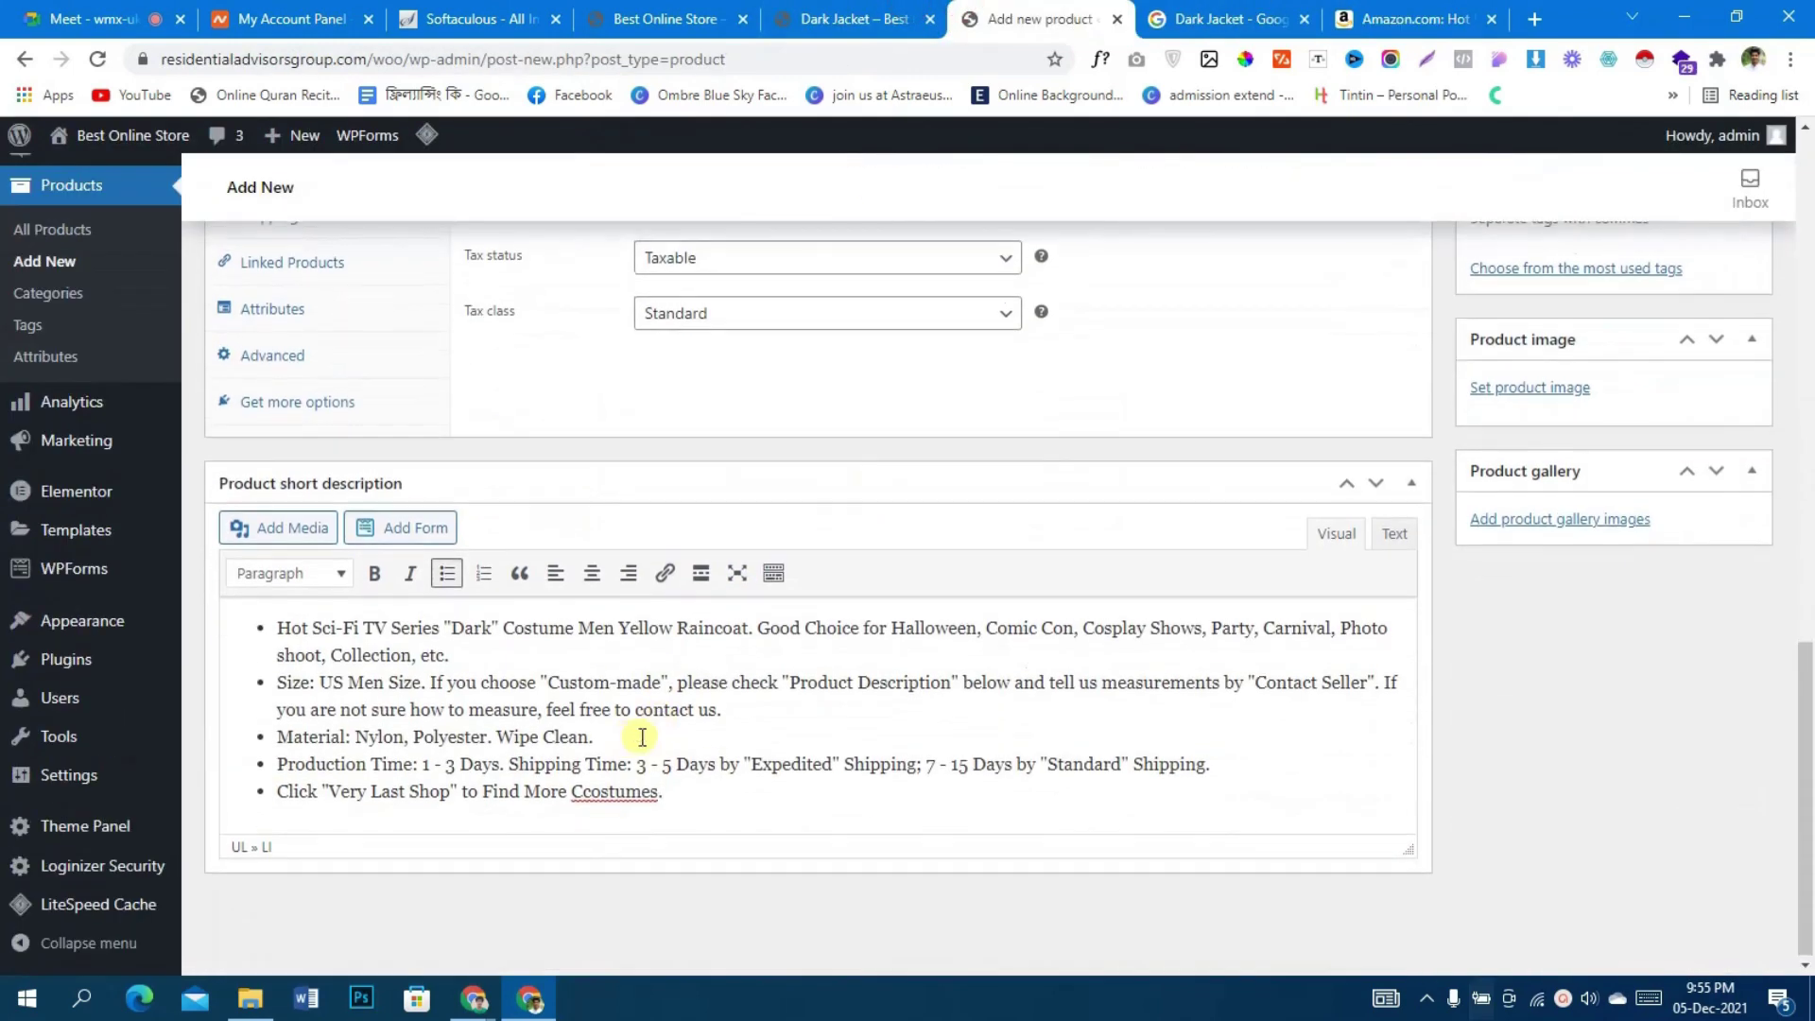
pyautogui.scroll(15, 630, 736)
pyautogui.click(652, 592)
pyautogui.hotkey('ctrl', 'v')
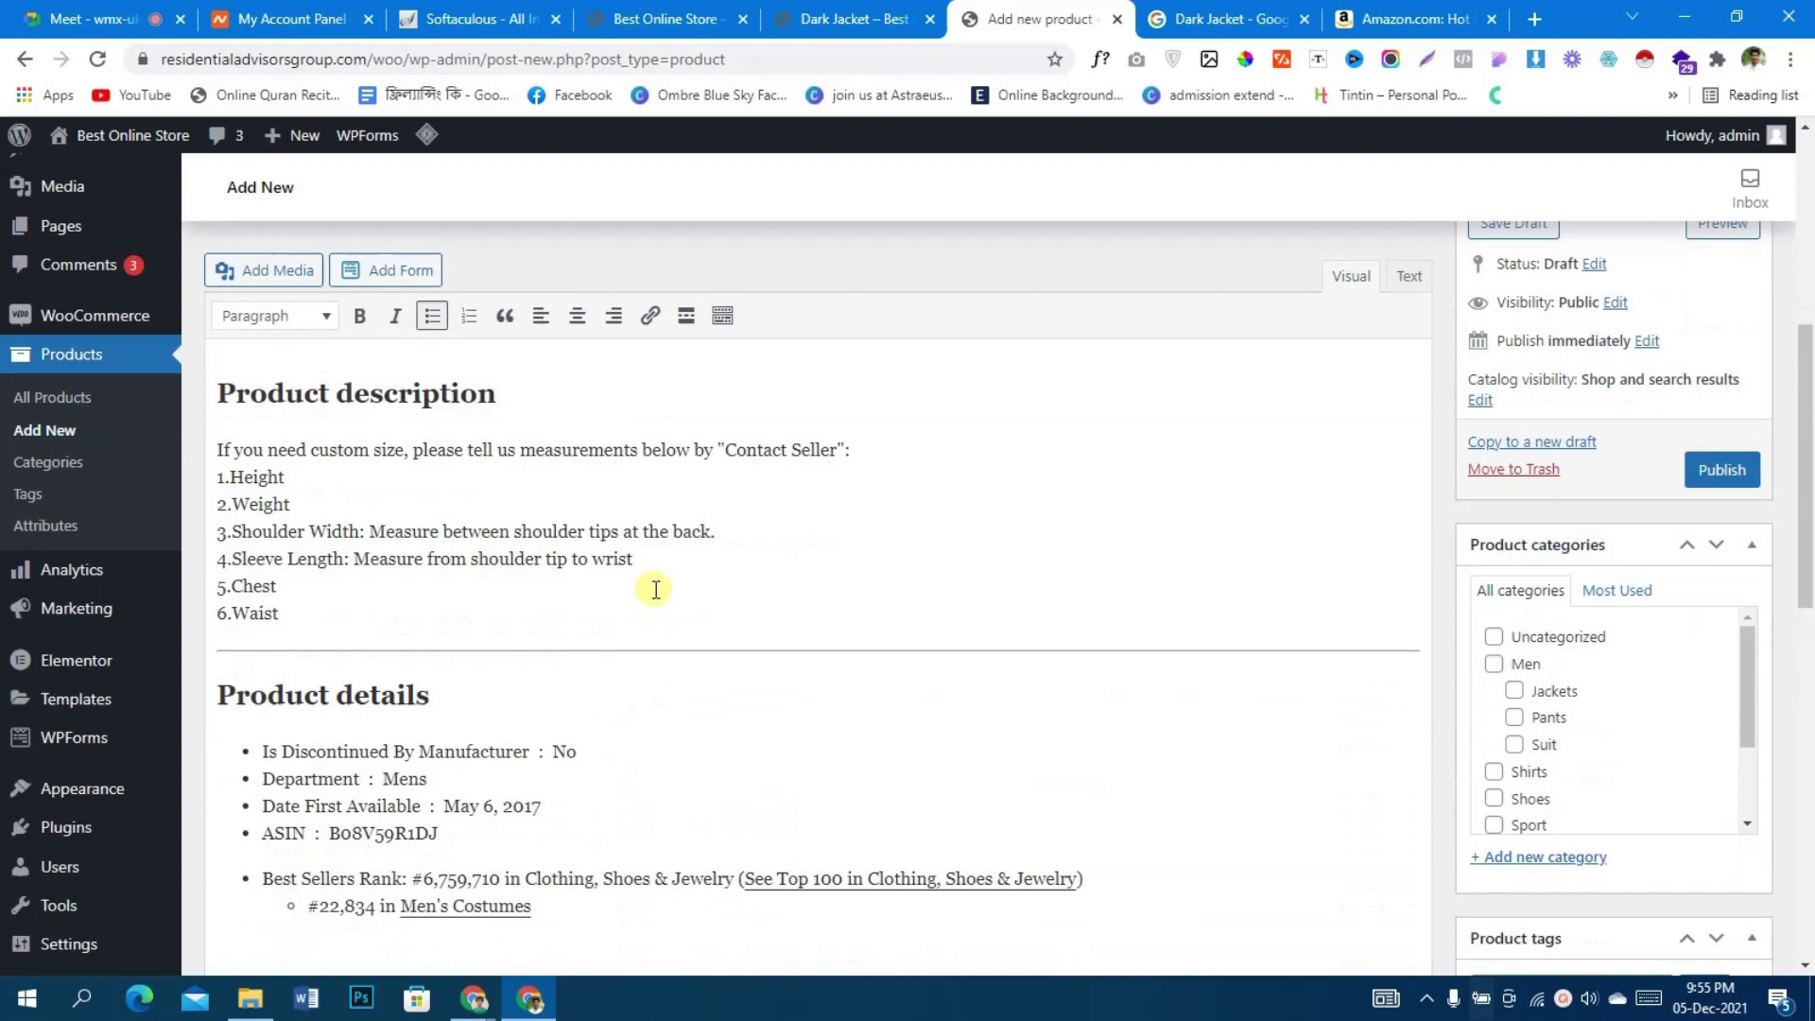
# - Open the new category fields under Product categories and leave the category name empty
pyautogui.scroll(-6, 655, 589)
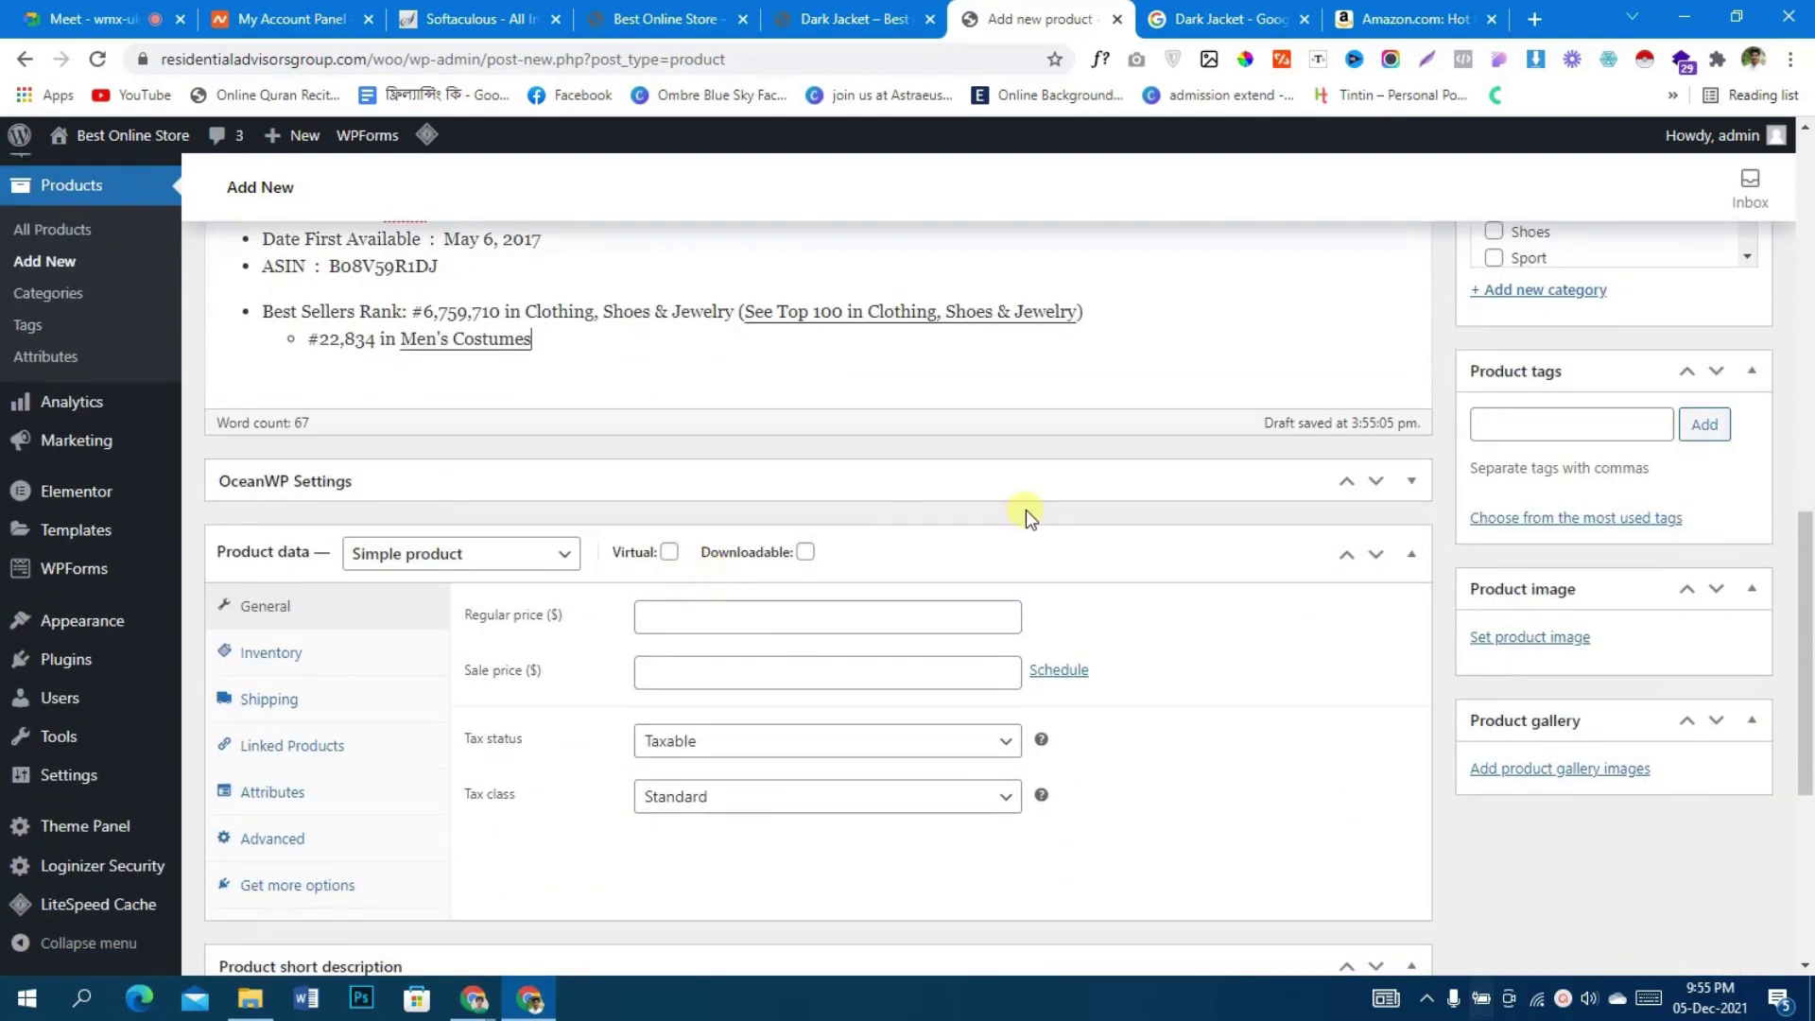
pyautogui.scroll(6, 1030, 503)
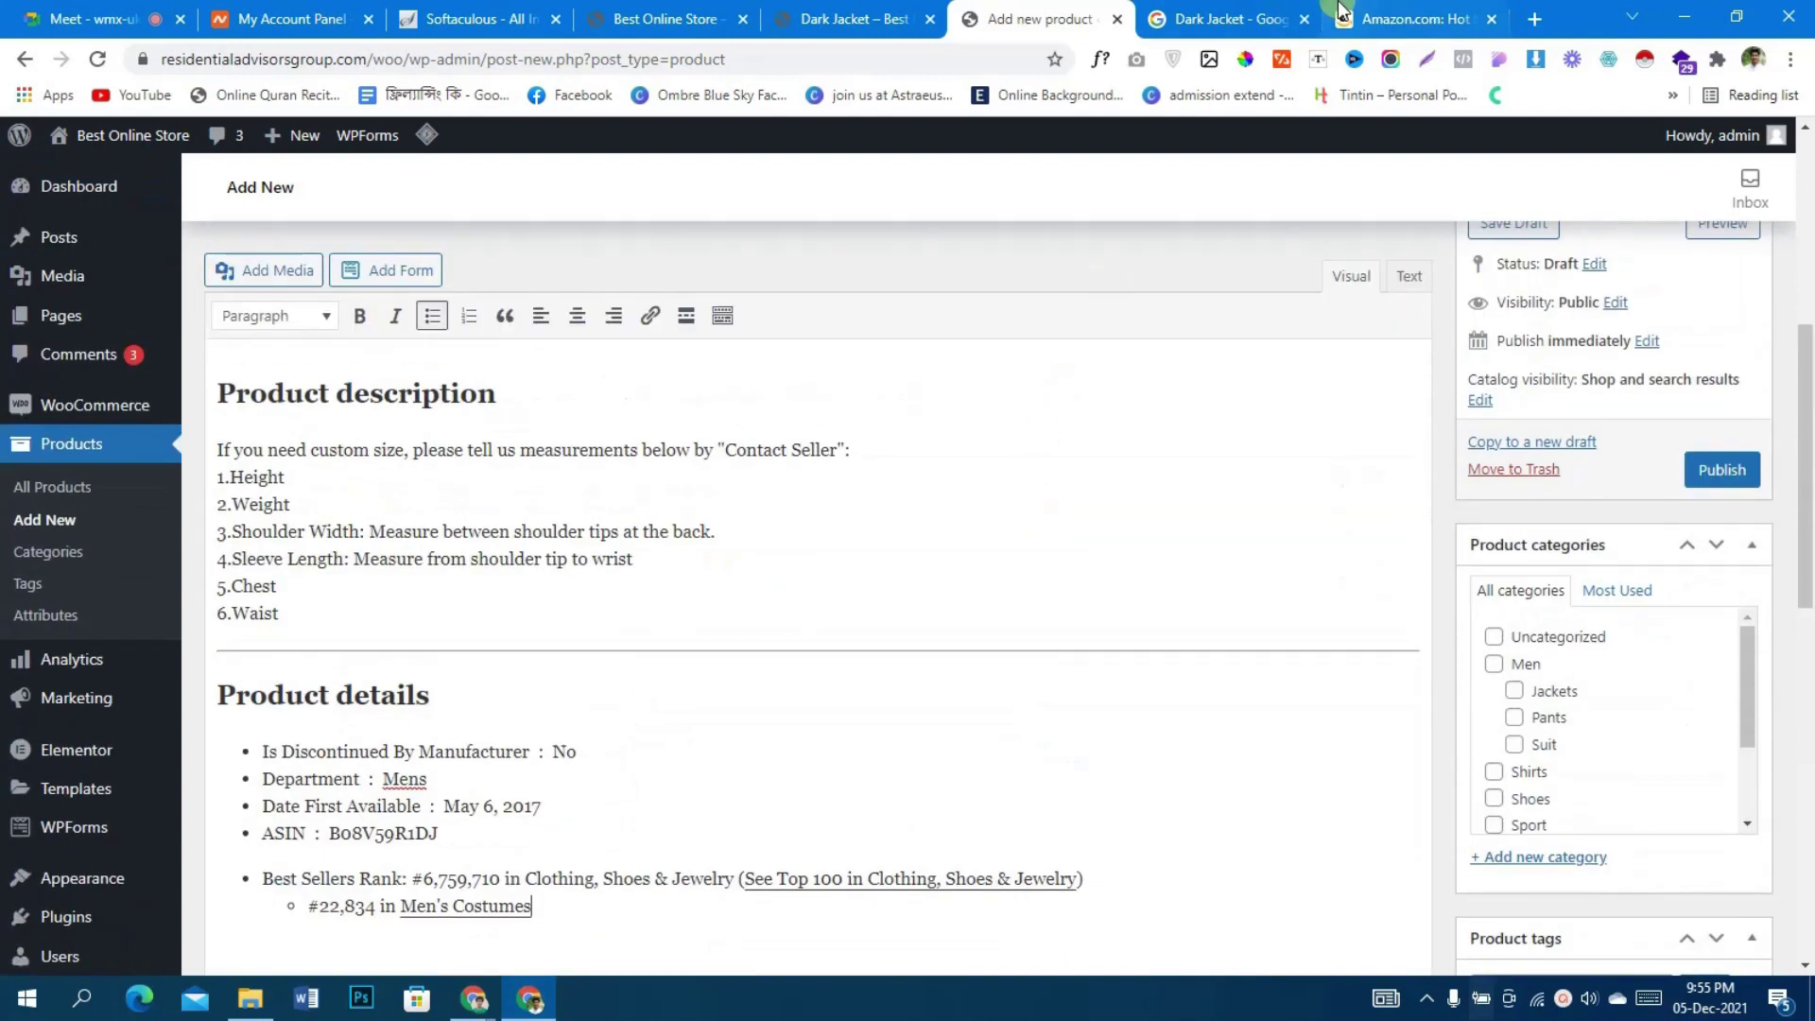
pyautogui.scroll(-2, 1560, 762)
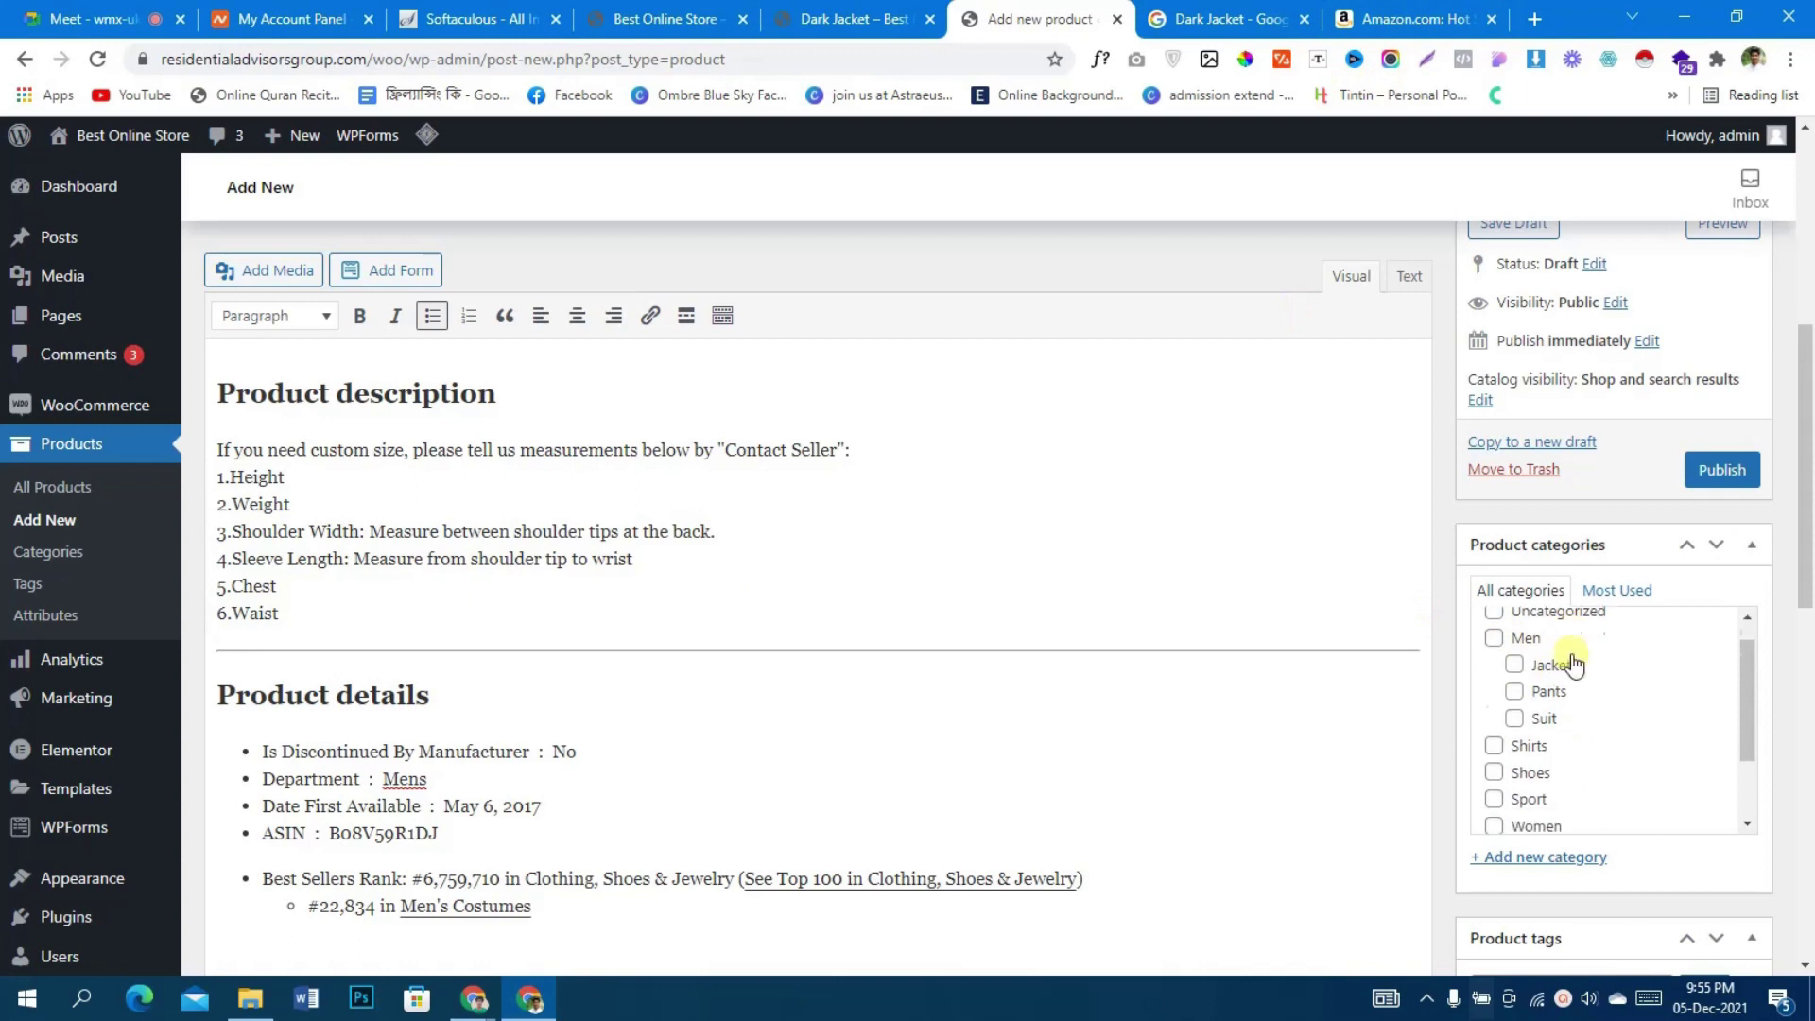
pyautogui.click(1550, 856)
pyautogui.hotkey('ctrl', 'v')
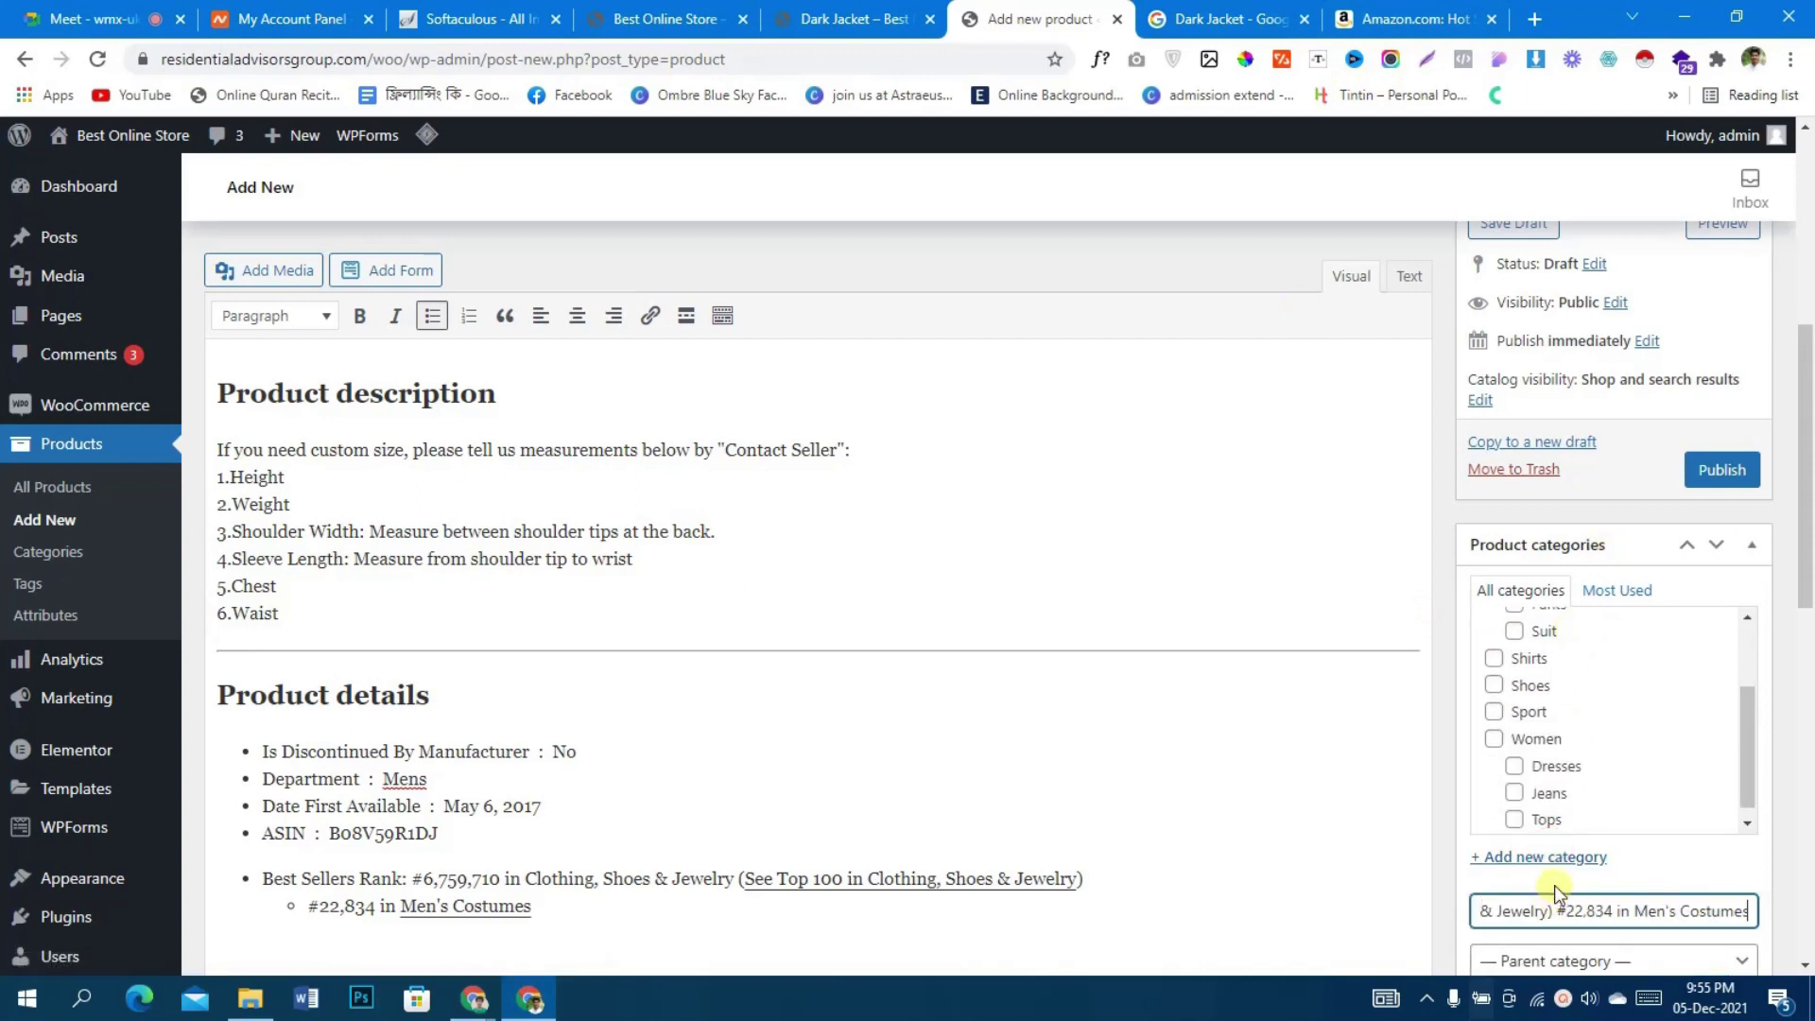
pyautogui.hotkey('ctrl', 'a')
pyautogui.press('BackSpace')
# - Copy "Raincoat" from the Amazon listing's title and enter it as the new category's name
pyautogui.click(1381, 19)
pyautogui.scroll(15, 1269, 435)
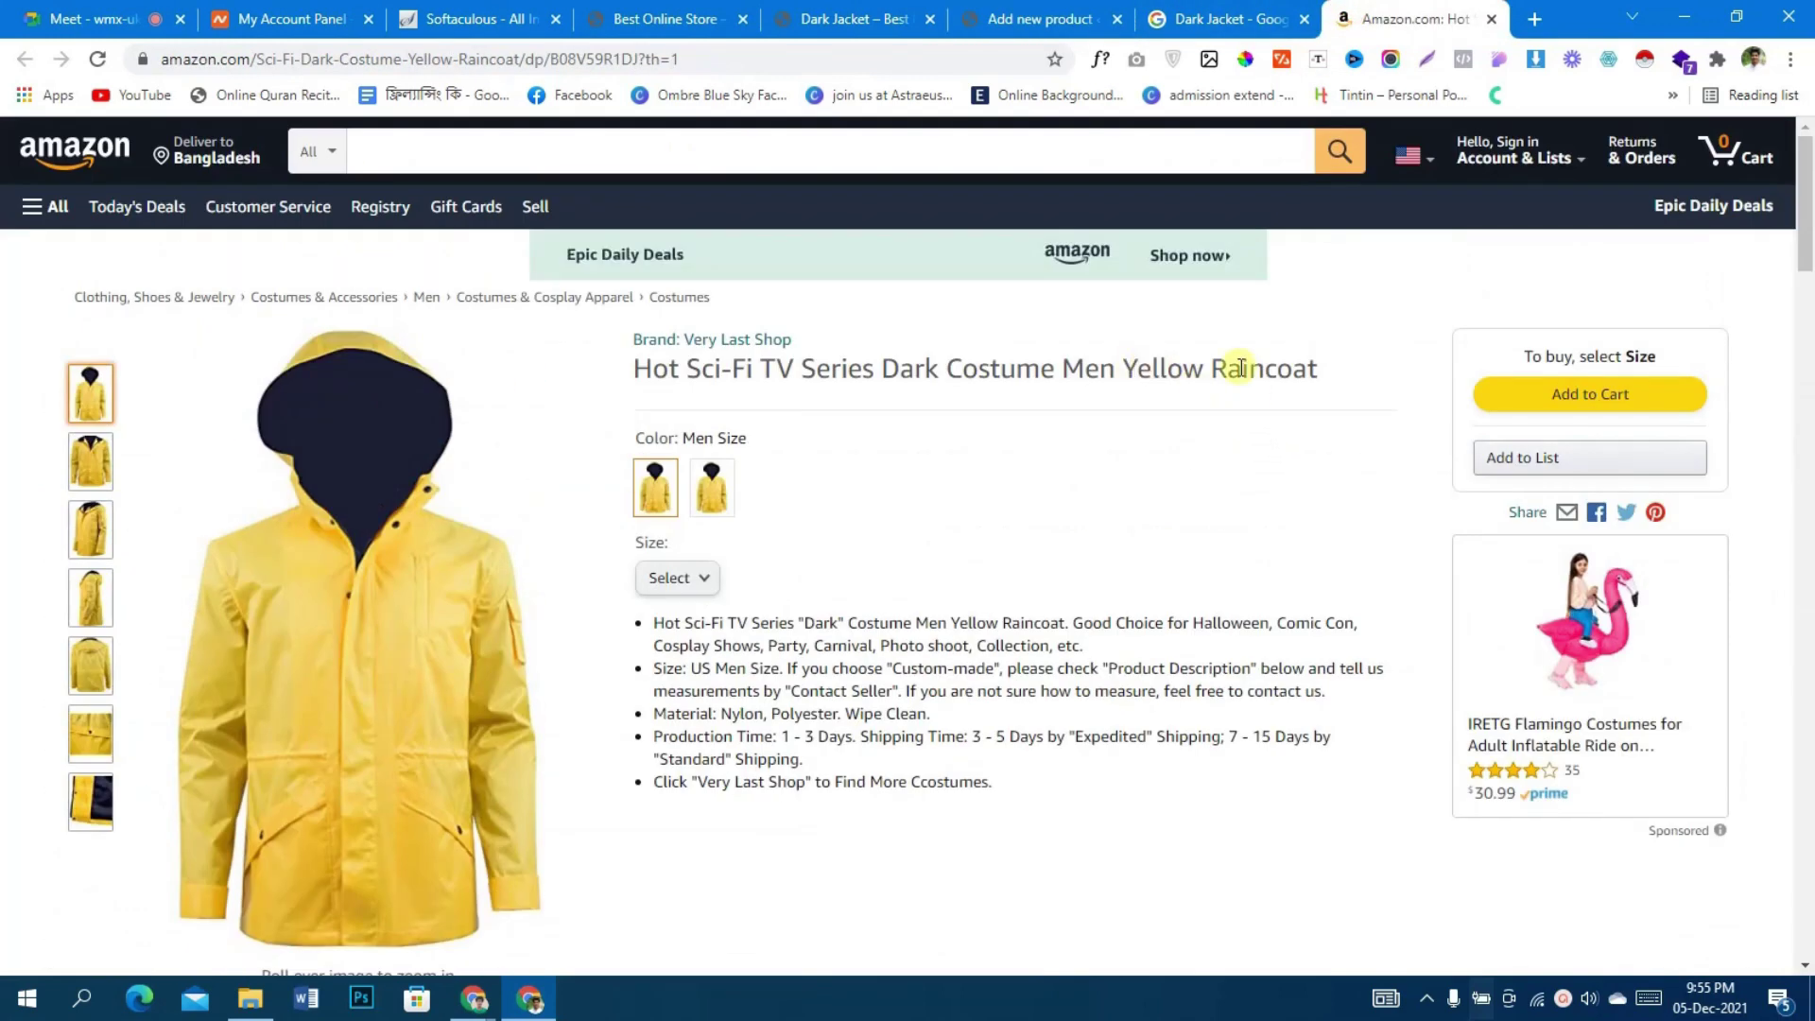
pyautogui.moveTo(1257, 364); pyautogui.dragTo(1328, 367)
pyautogui.hotkey('ctrl', 'c')
pyautogui.click(1229, 13)
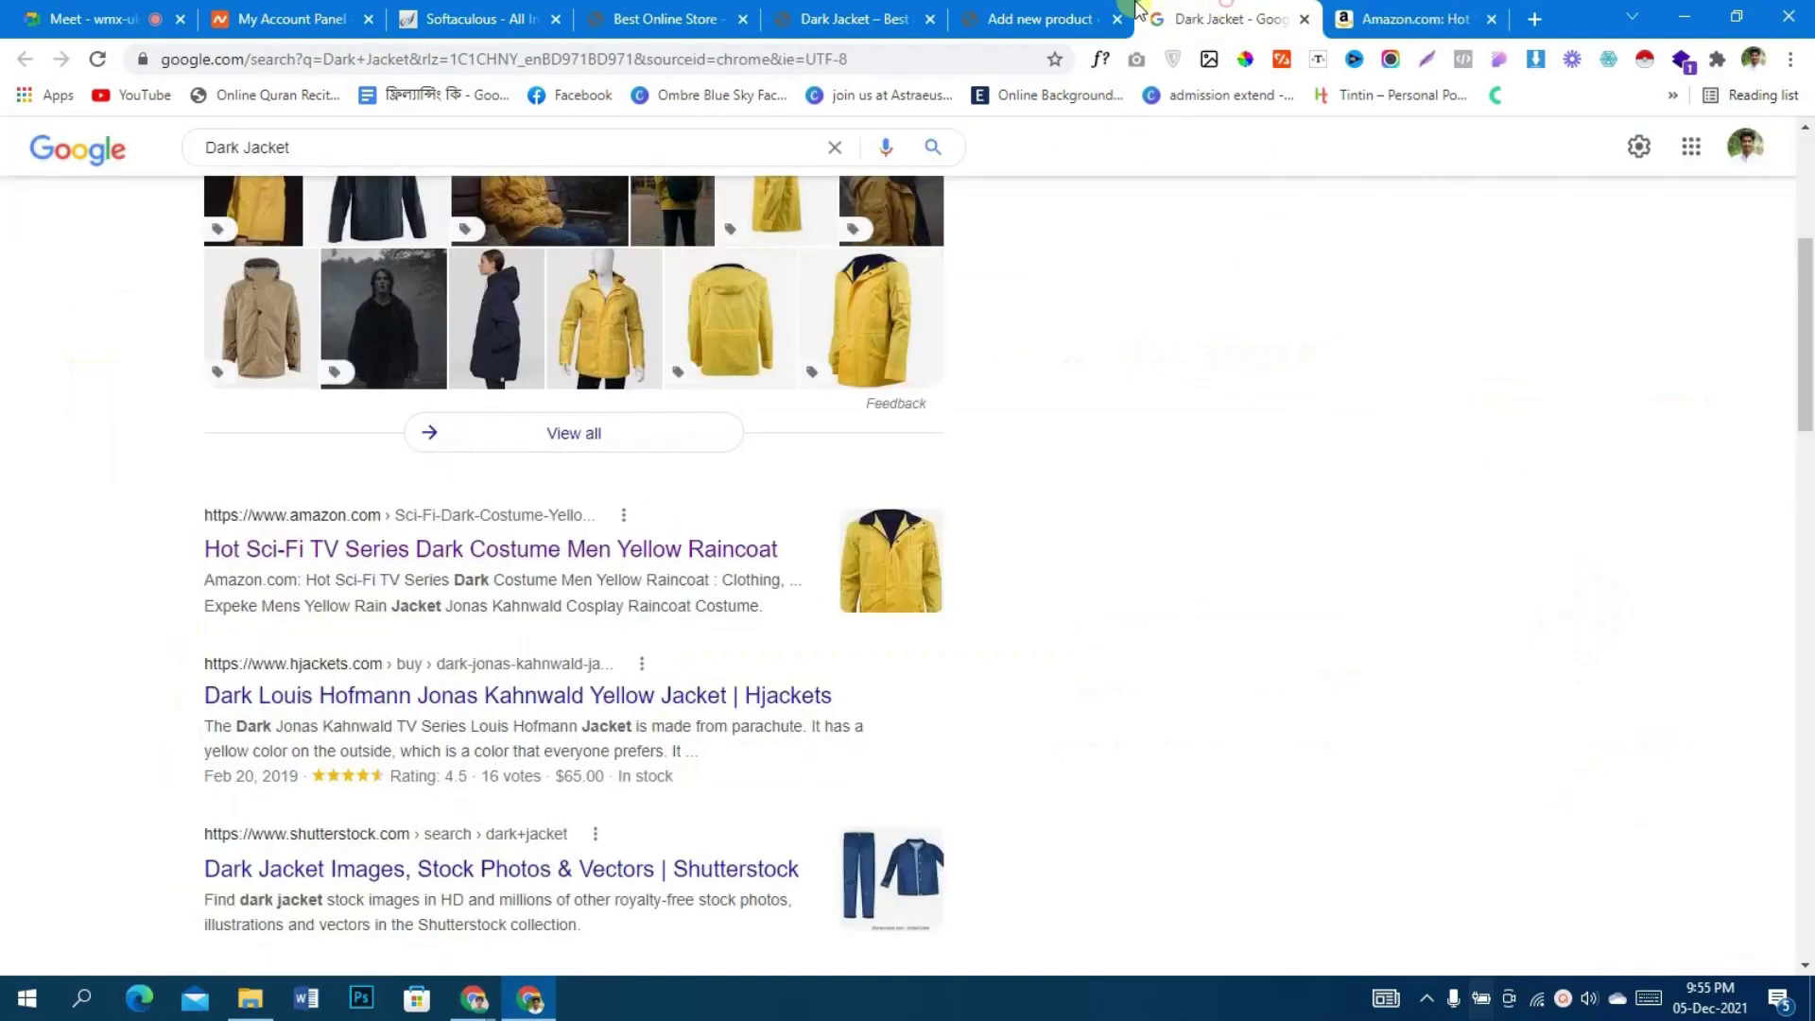
pyautogui.click(1045, 19)
pyautogui.hotkey('ctrl', 'v')
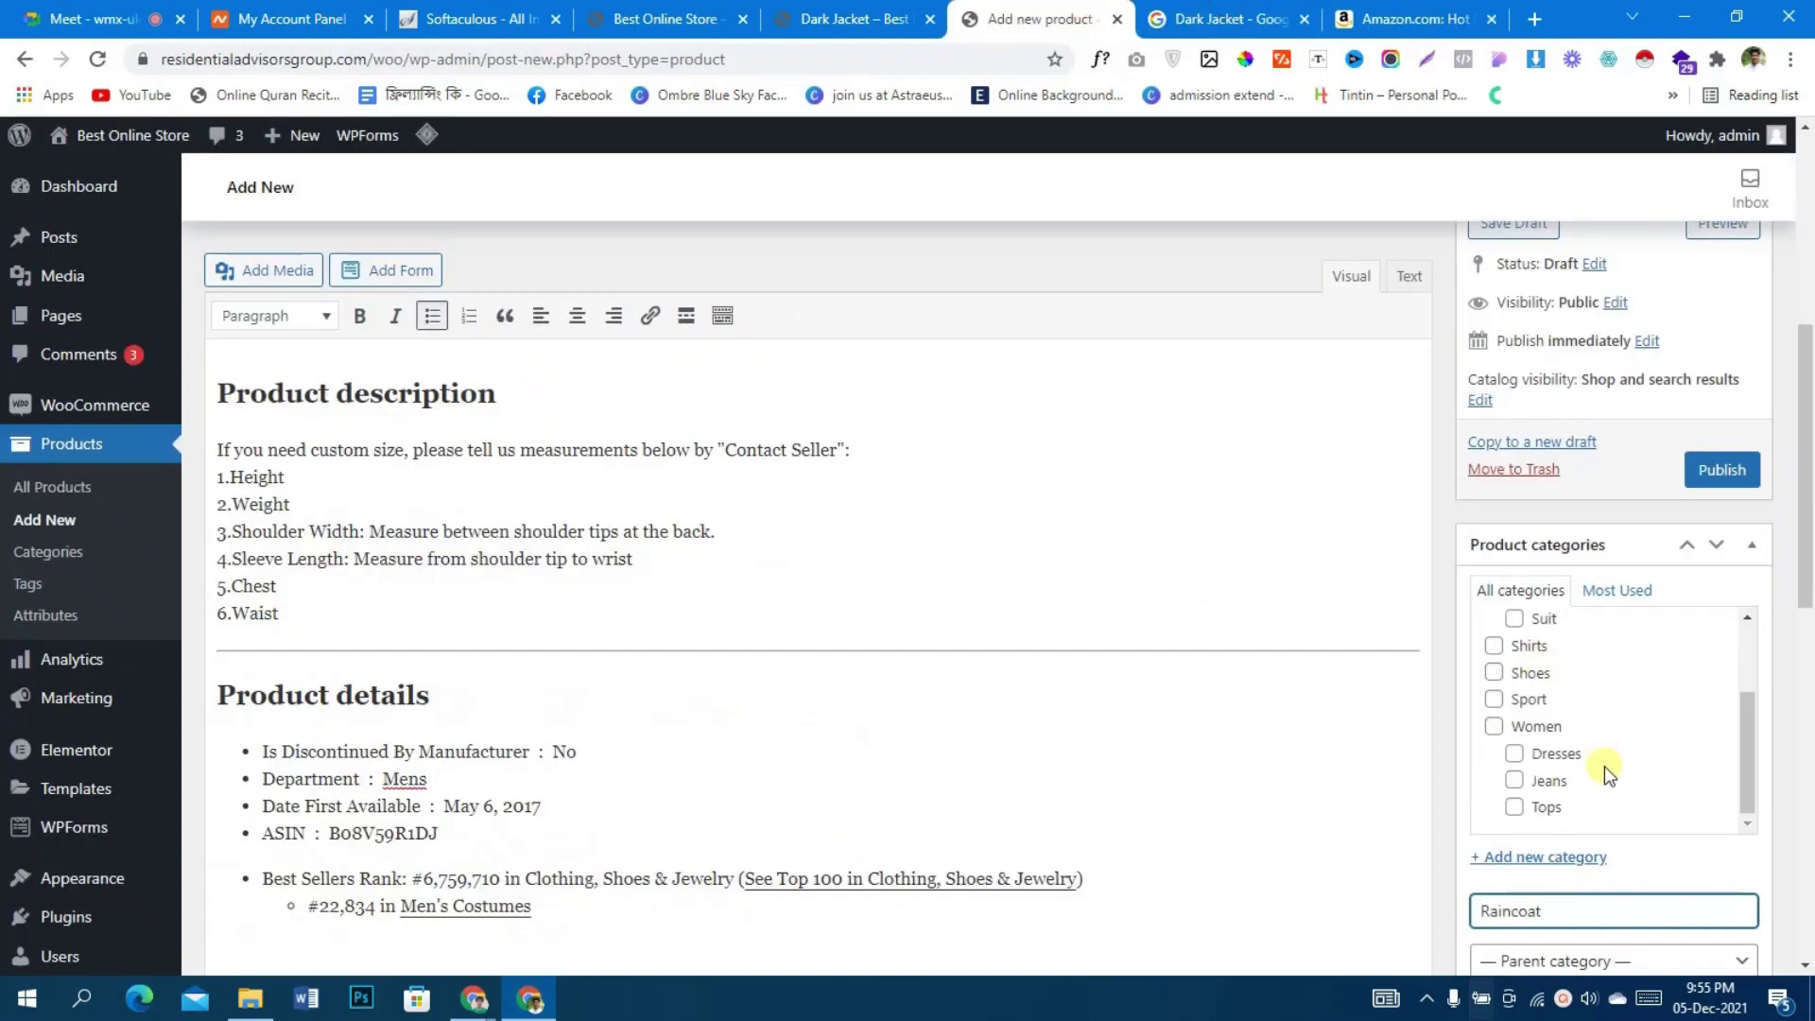
# - Add Raincoat as a new product category without a parent, and return to the Amazon listing
pyautogui.click(1577, 858)
pyautogui.scroll(-1, 1580, 856)
pyautogui.scroll(6, 1580, 605)
pyautogui.scroll(-4, 1579, 599)
pyautogui.scroll(-4, 1580, 599)
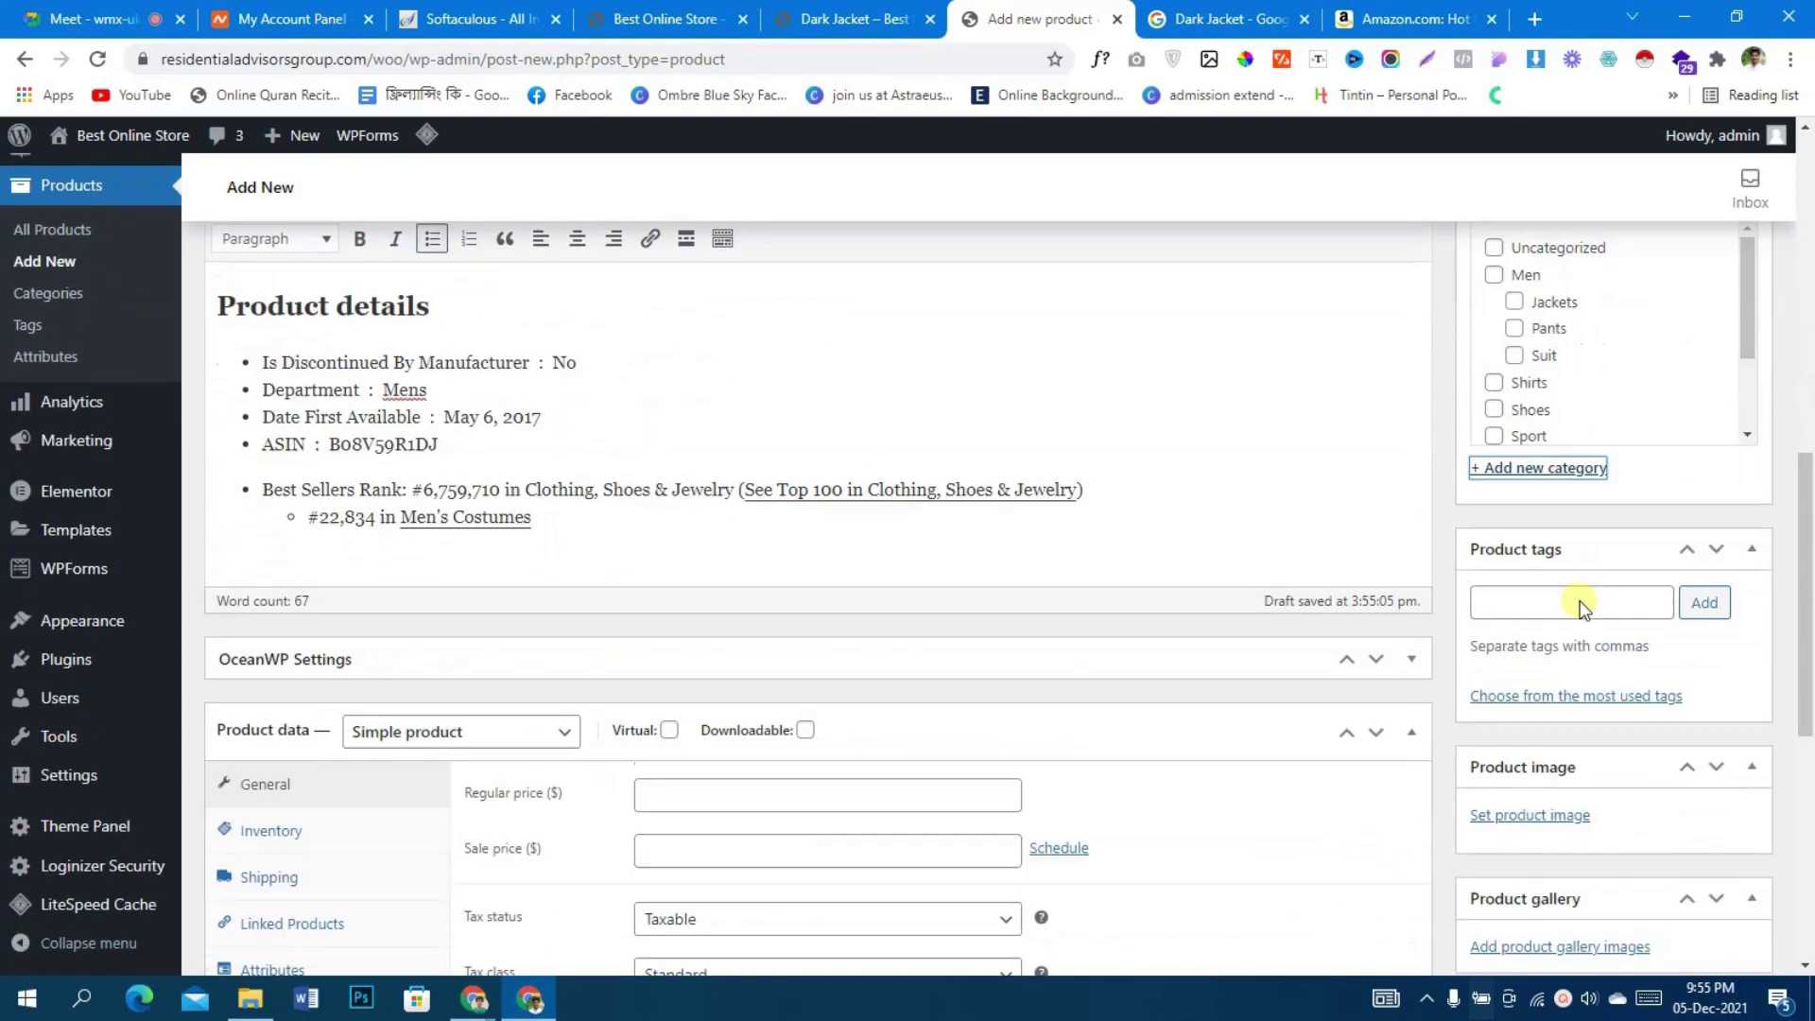
pyautogui.scroll(2, 1616, 476)
pyautogui.scroll(-2, 1616, 476)
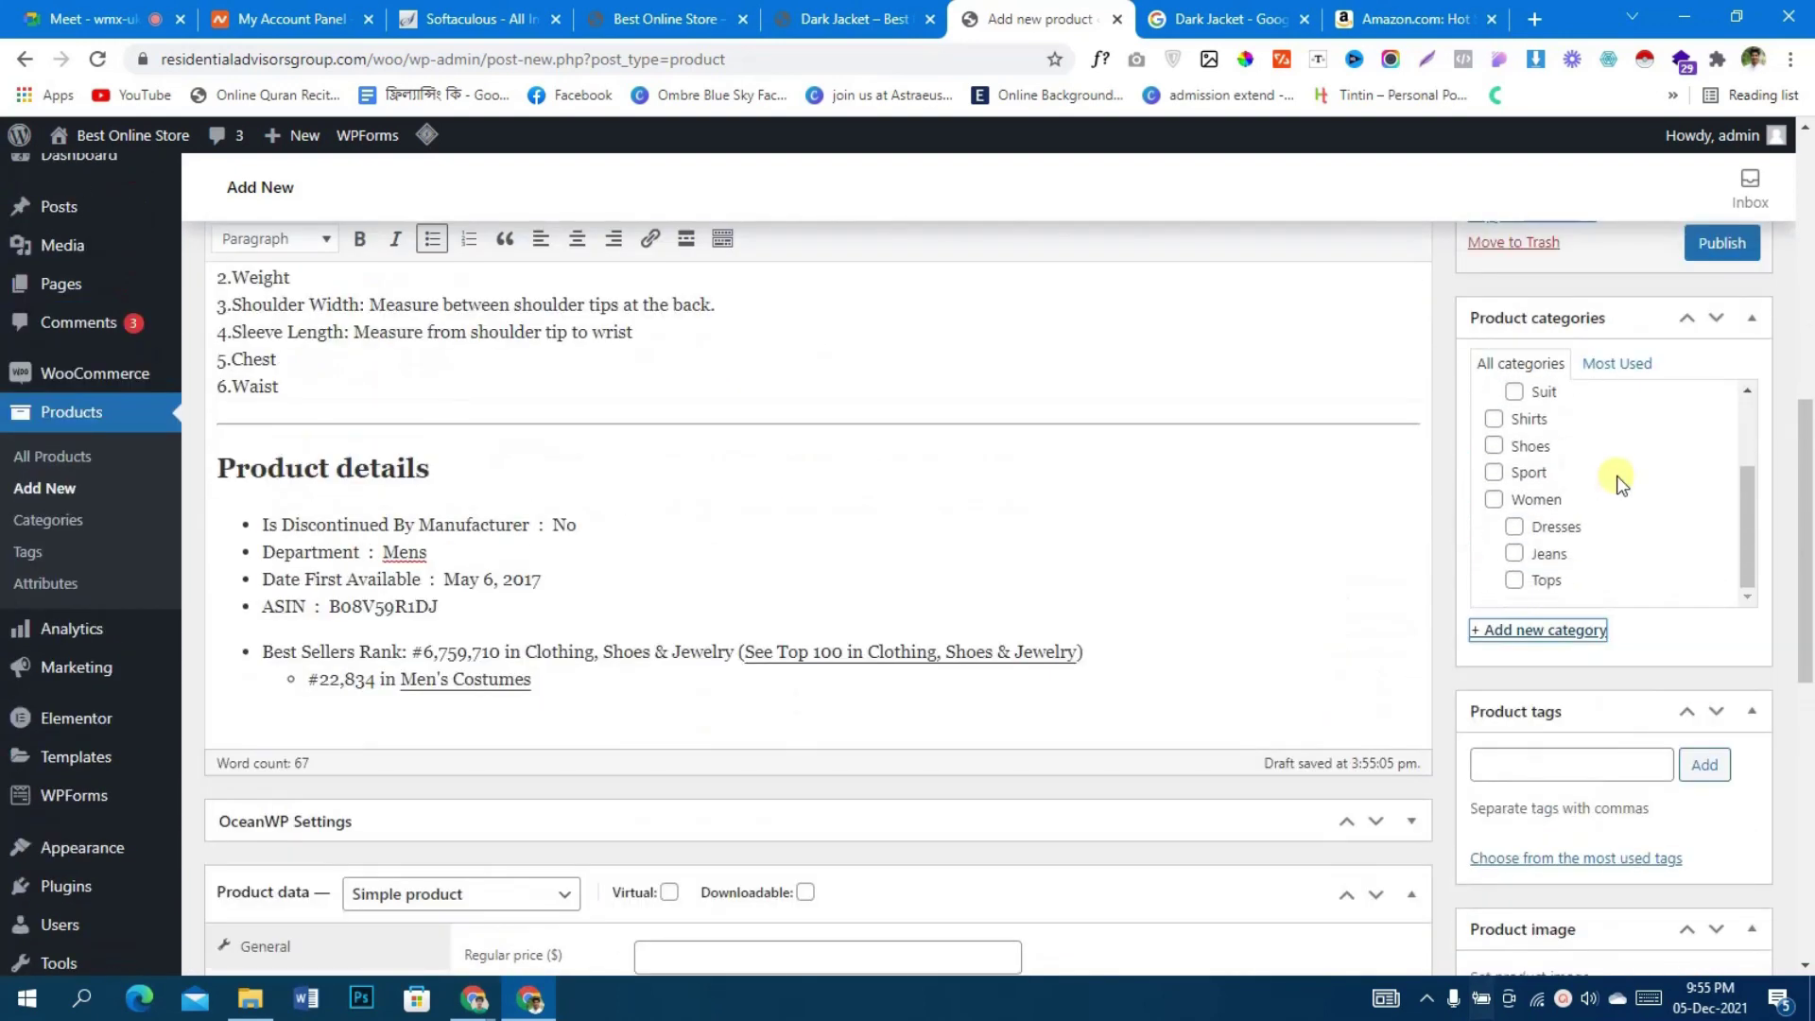
pyautogui.click(1577, 632)
pyautogui.click(1562, 794)
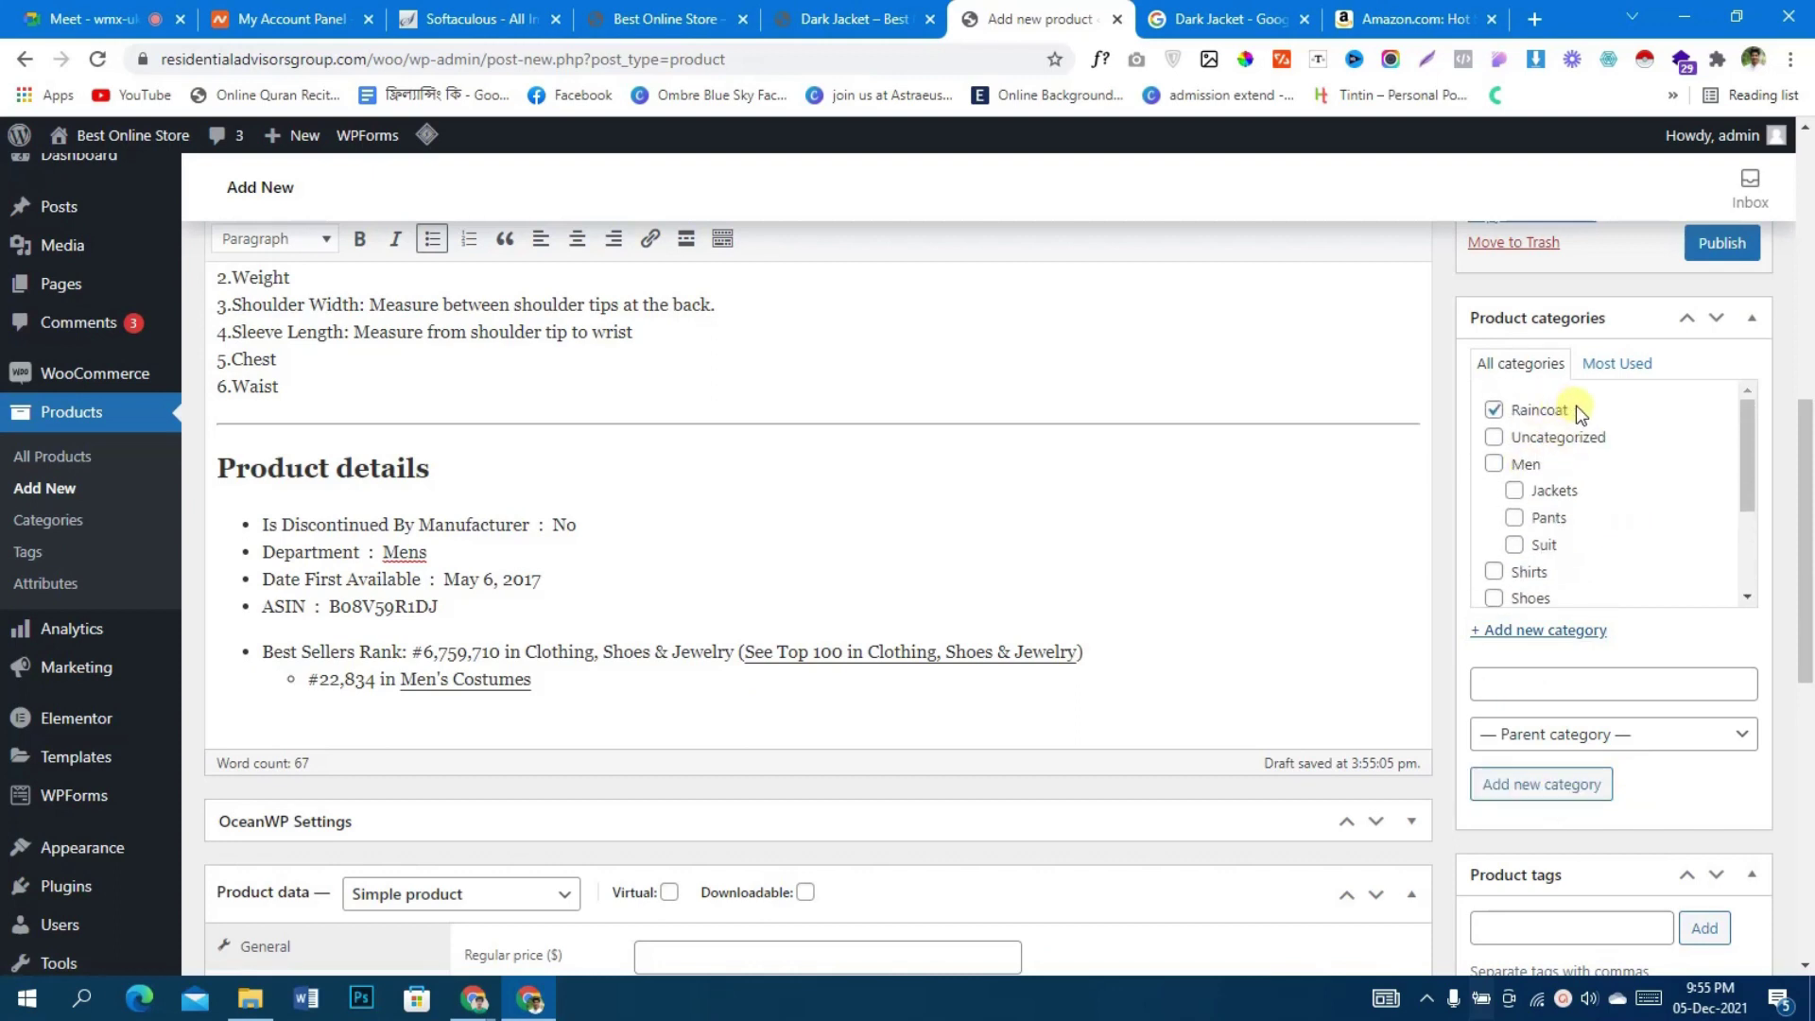
pyautogui.scroll(5, 1007, 442)
pyautogui.scroll(-4, 1008, 443)
pyautogui.click(1387, 11)
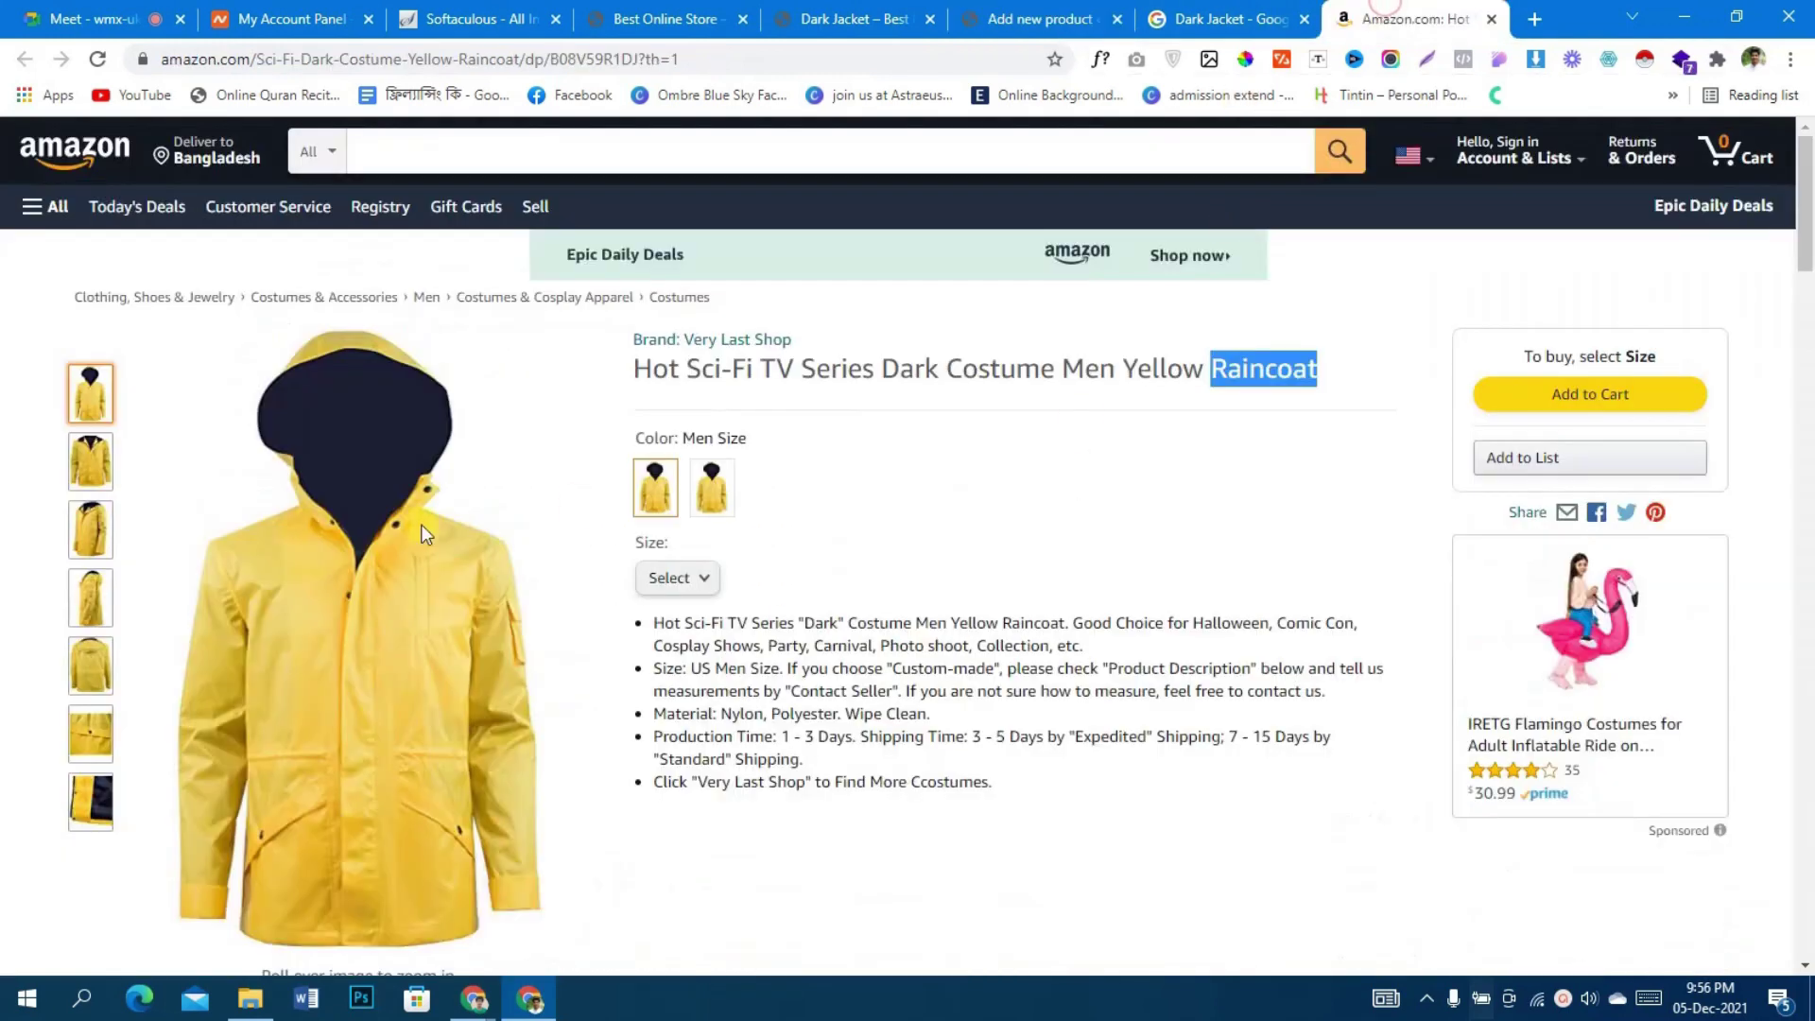
# - Try to download the listing's main raincoat image with IDM
pyautogui.rightClick(365, 547)
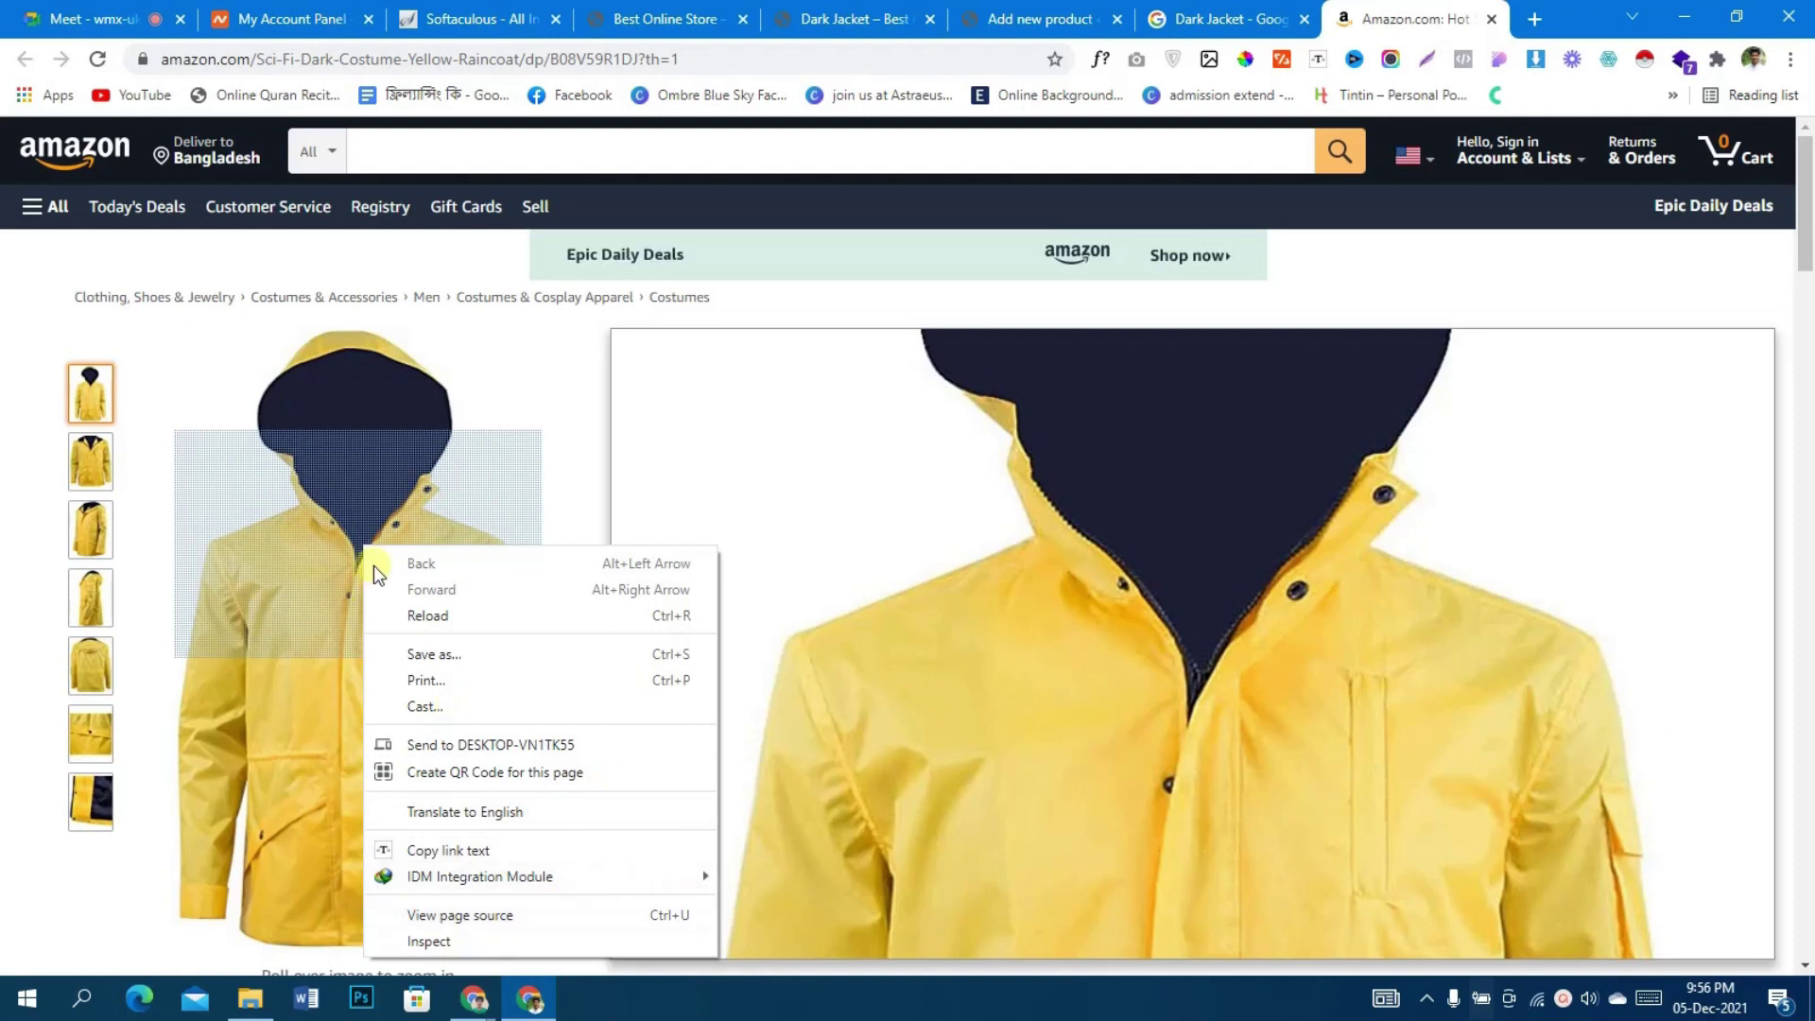
pyautogui.rightClick(1038, 563)
pyautogui.click(260, 619)
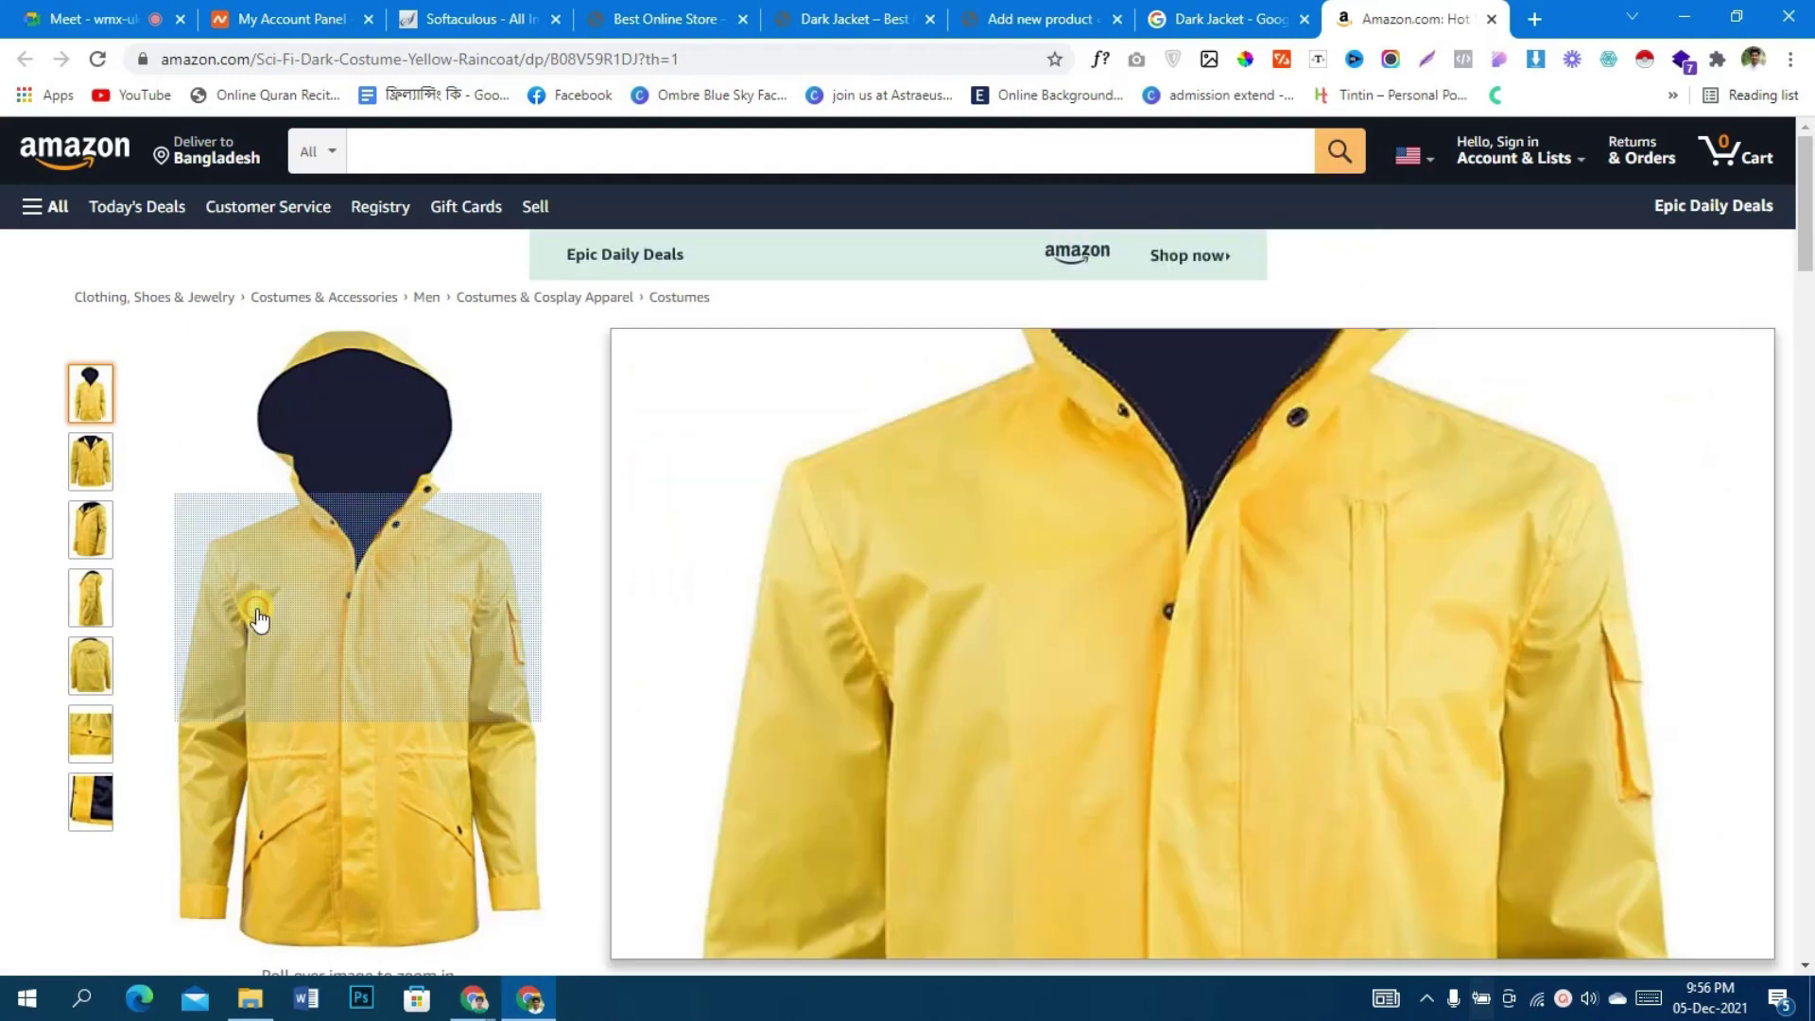
pyautogui.rightClick(261, 617)
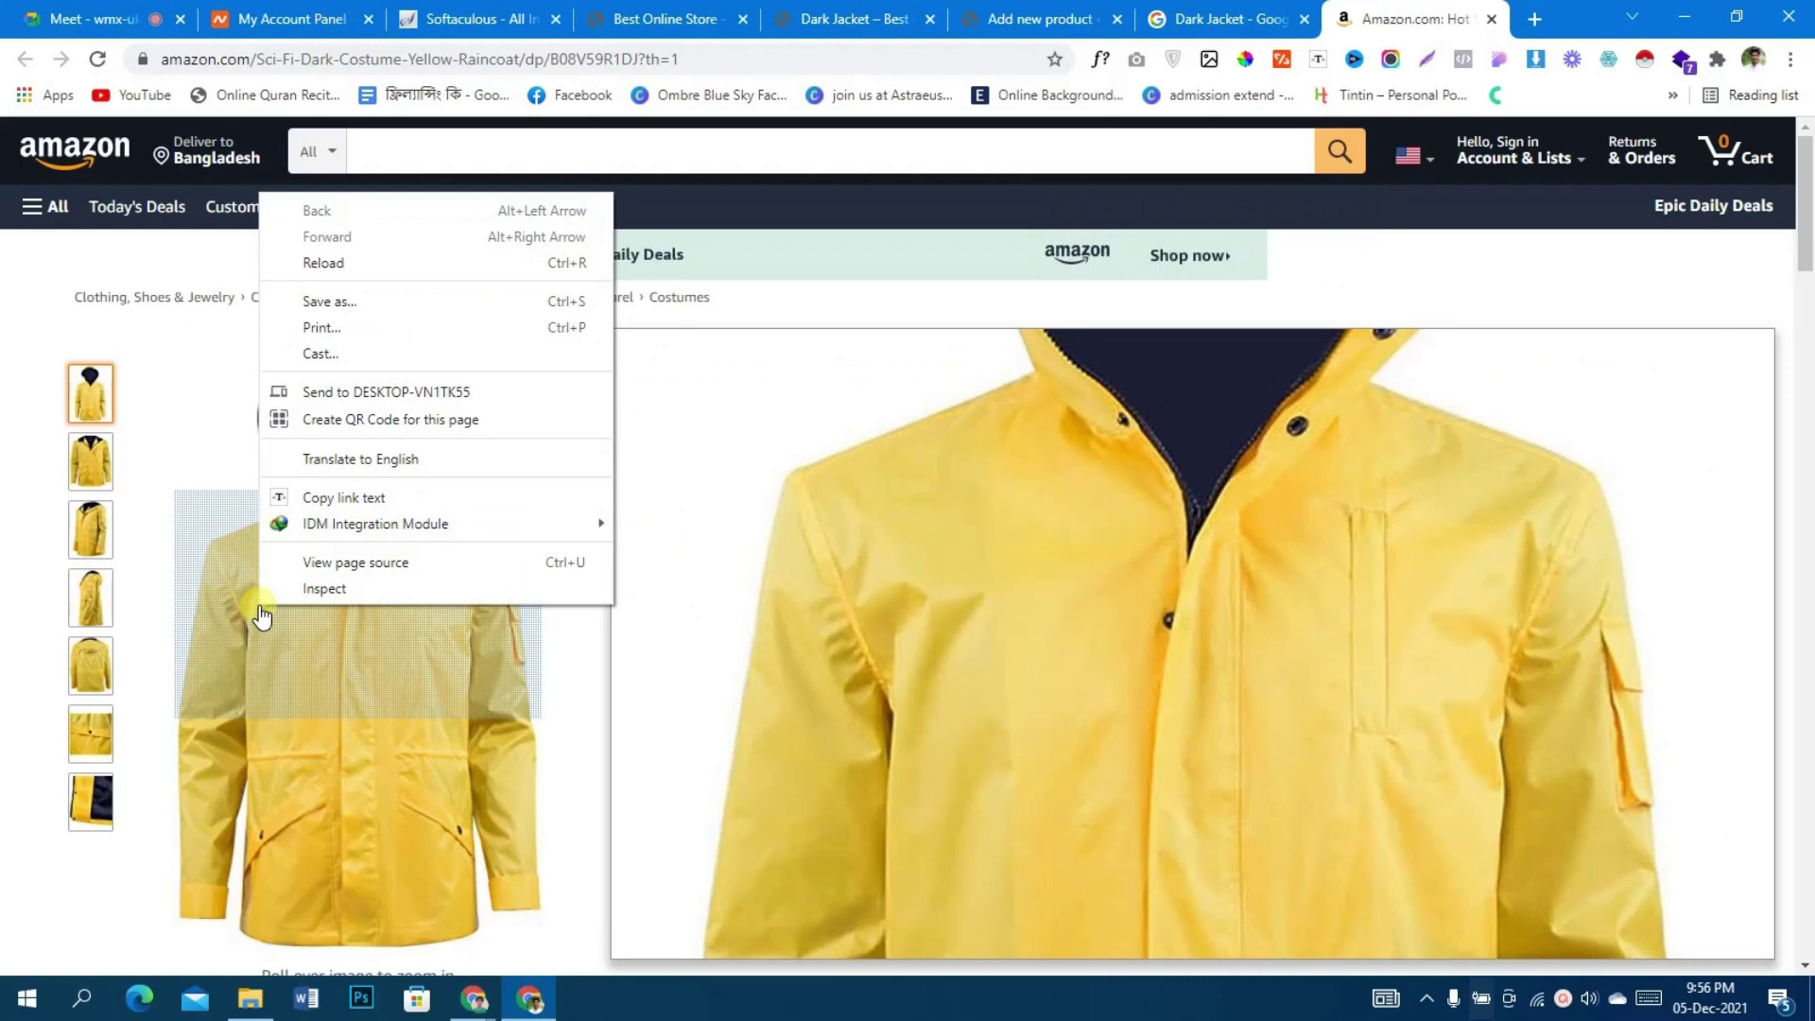
pyautogui.moveTo(586, 526)
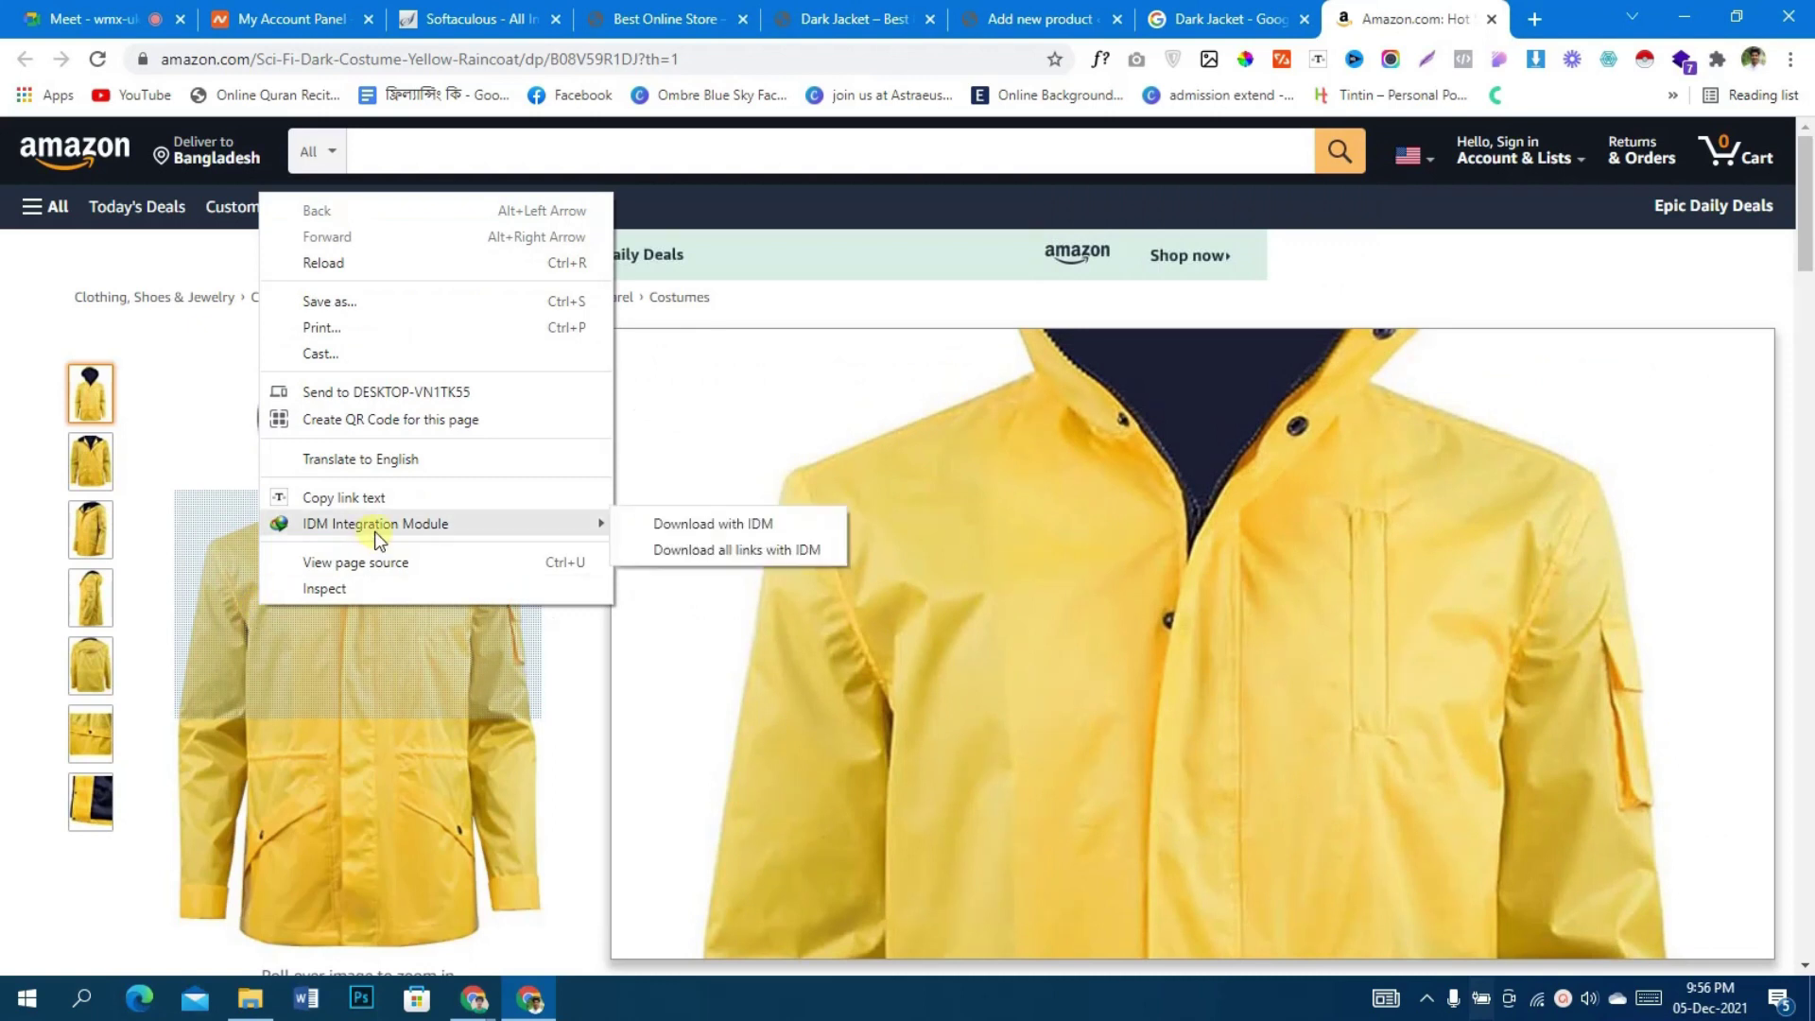
pyautogui.click(707, 528)
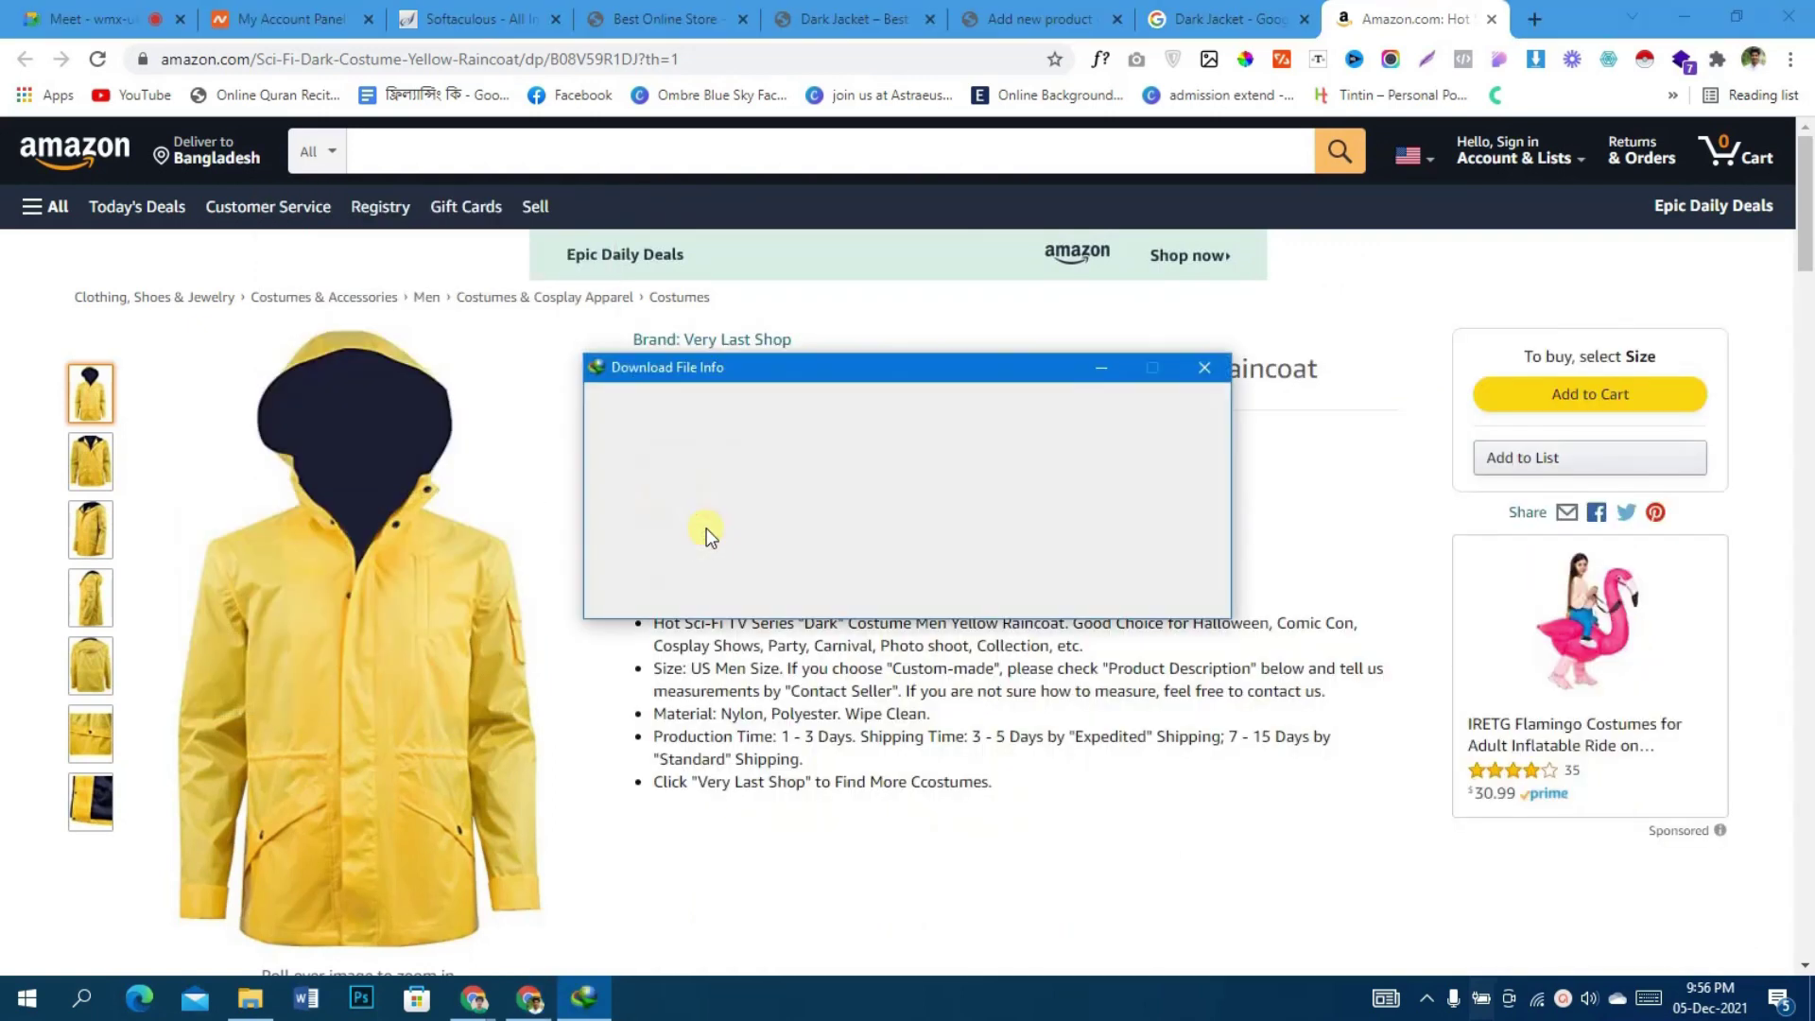
pyautogui.click(1422, 482)
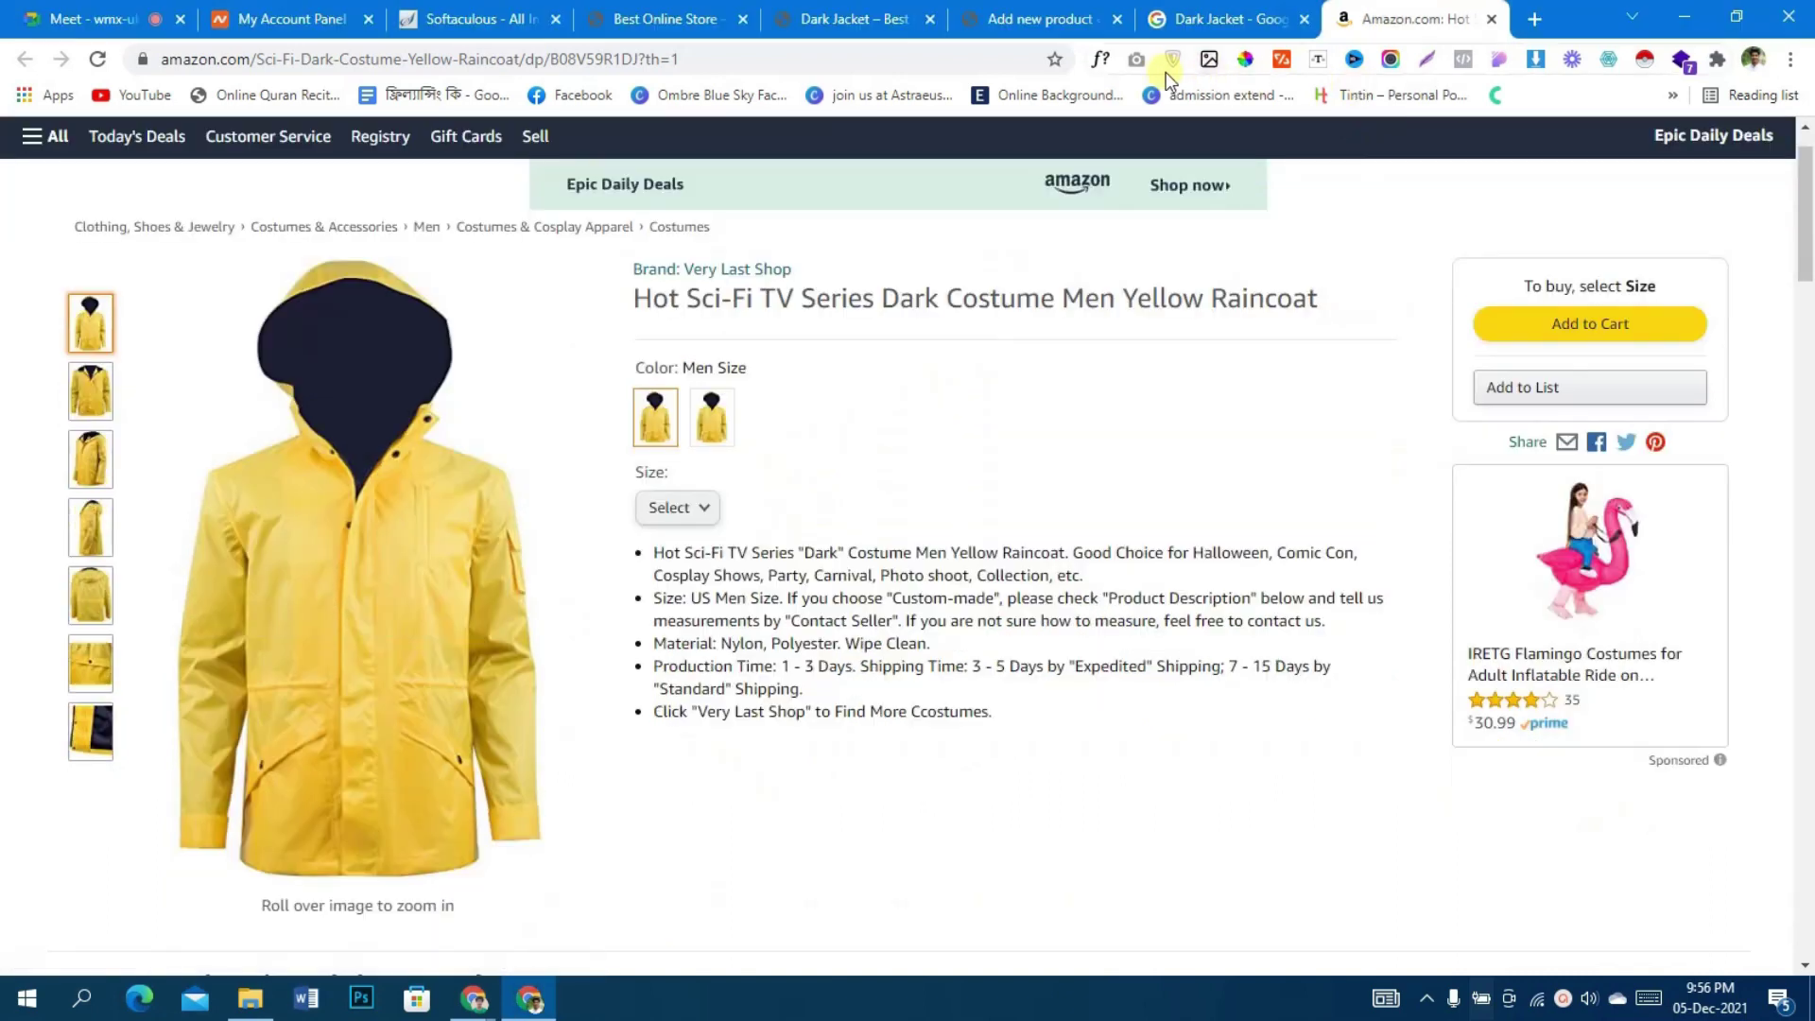
# - List the Amazon page's images with the image downloader extension and open the large main raincoat image on its own page
pyautogui.scroll(1, 1431, 203)
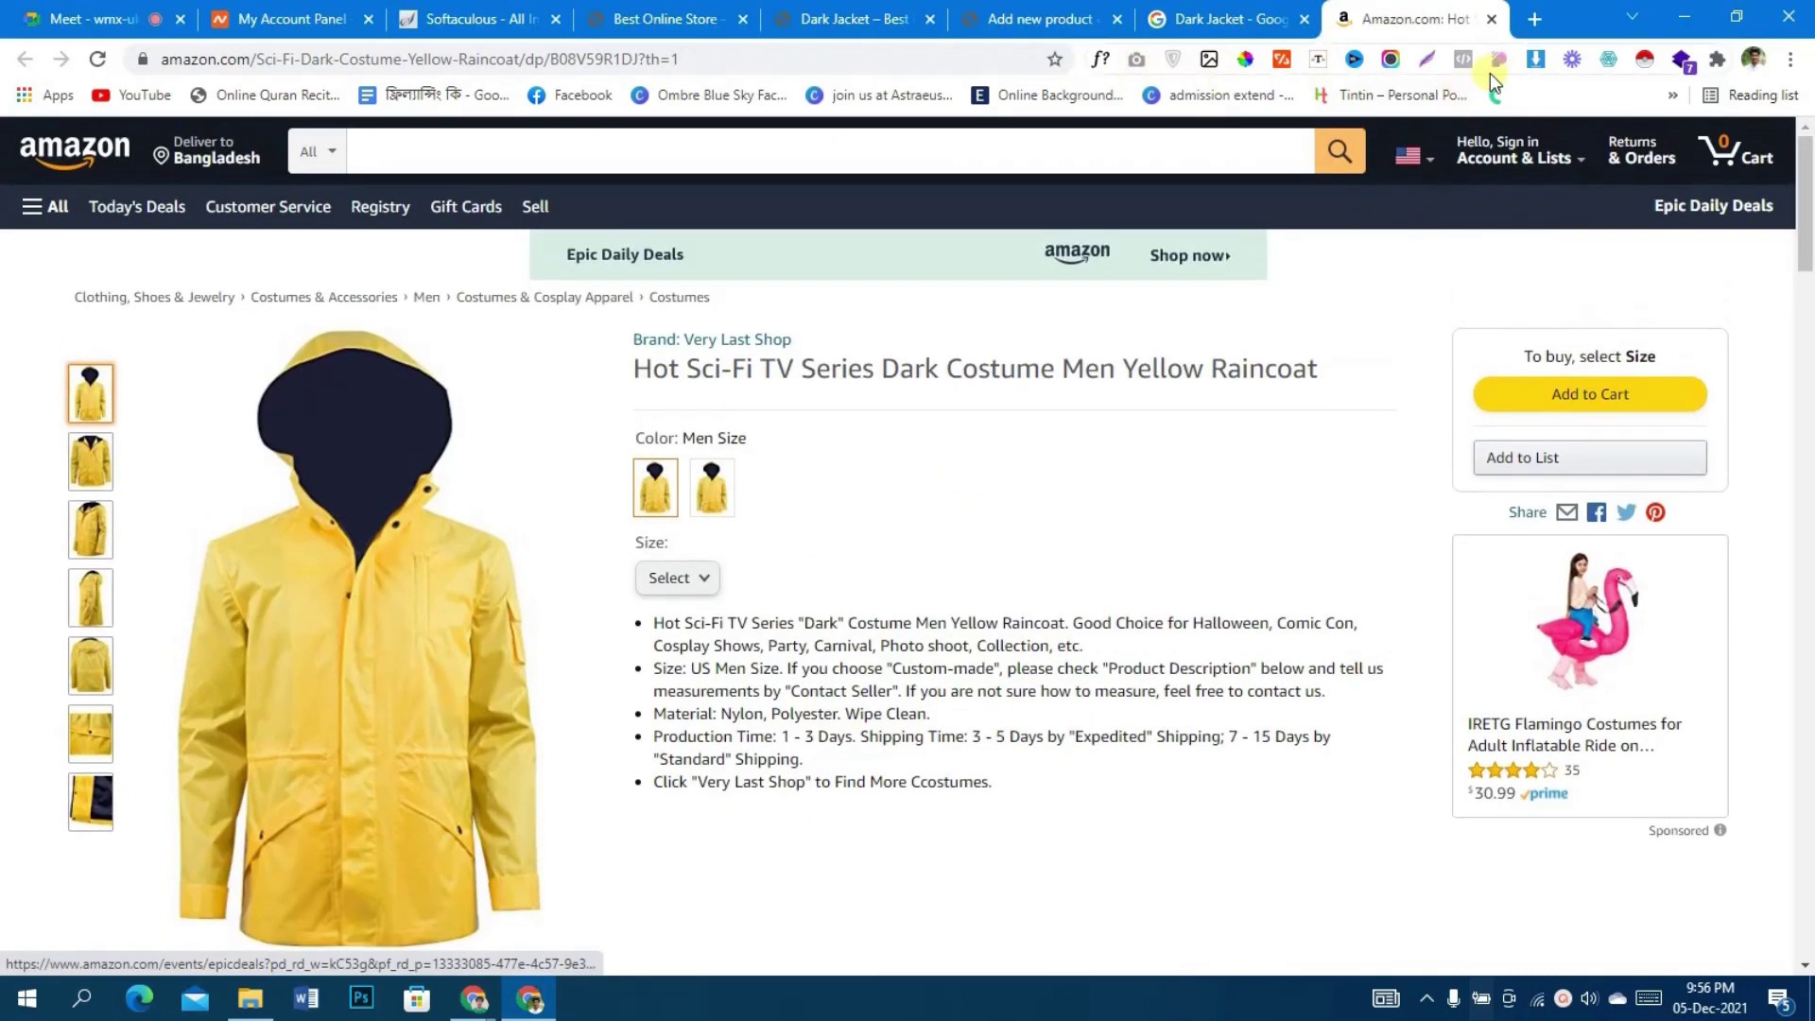
pyautogui.click(1537, 63)
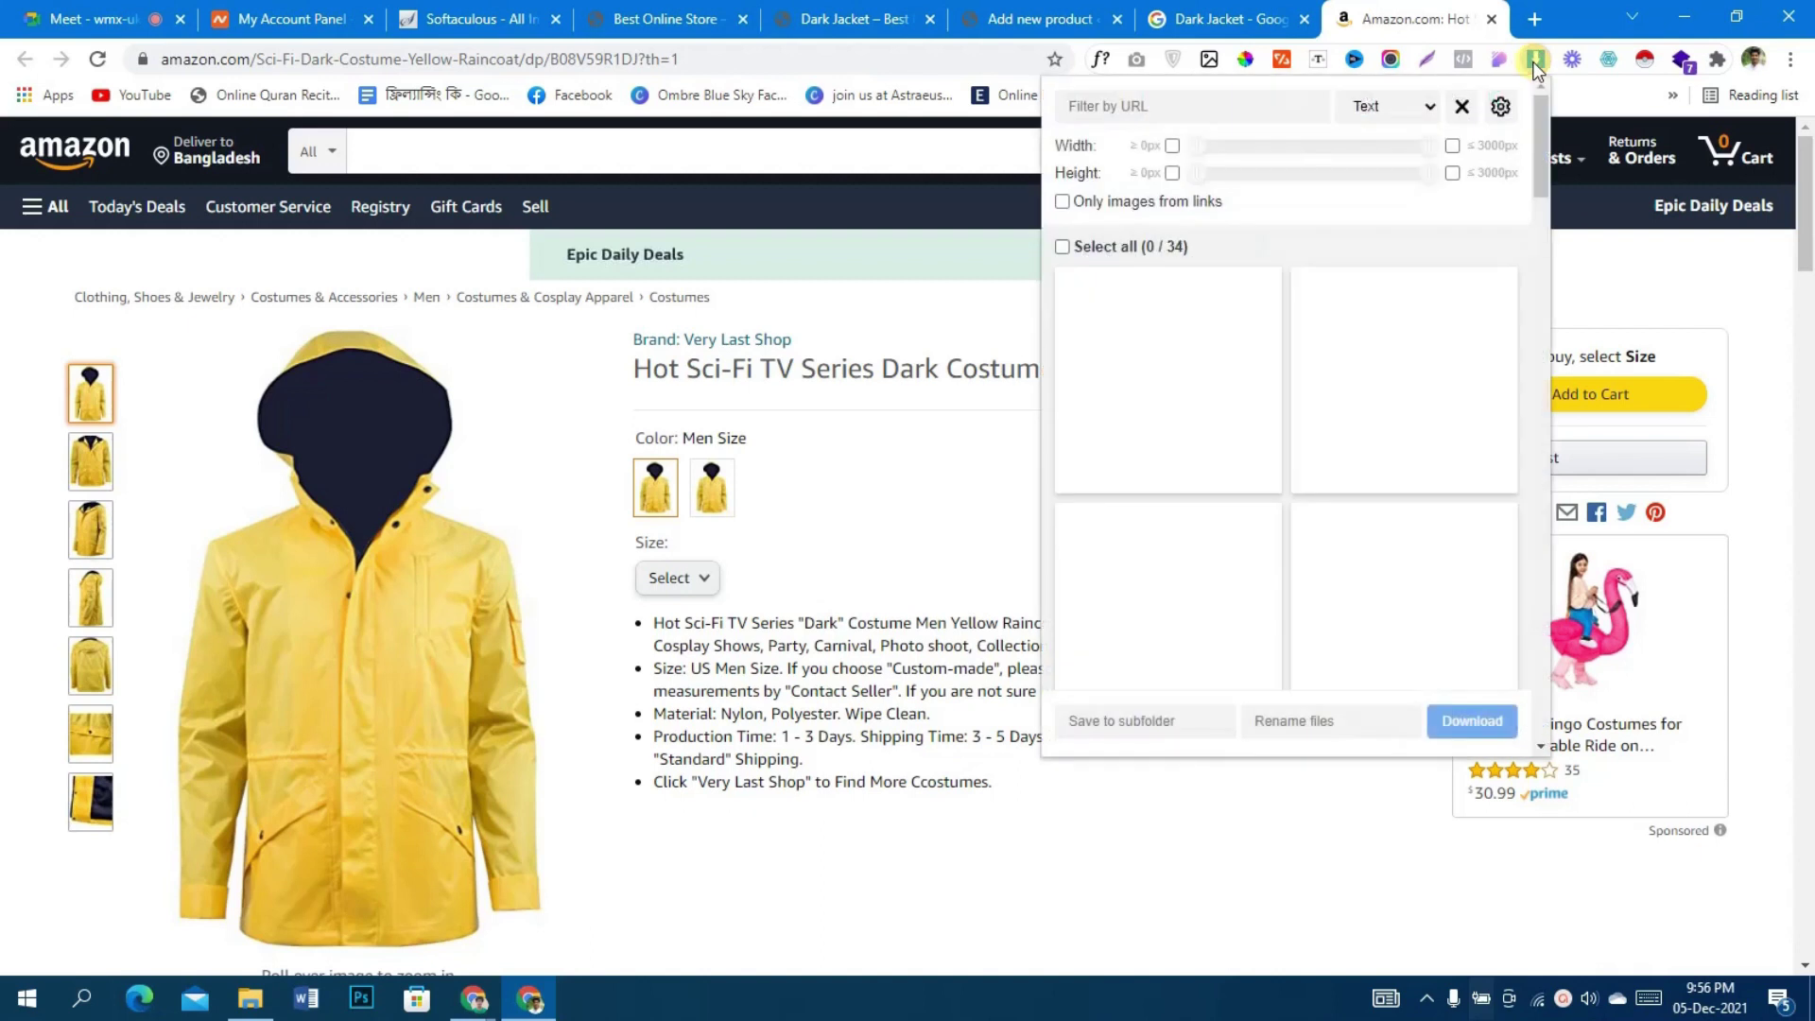
pyautogui.scroll(-5, 1373, 385)
pyautogui.scroll(2, 1372, 385)
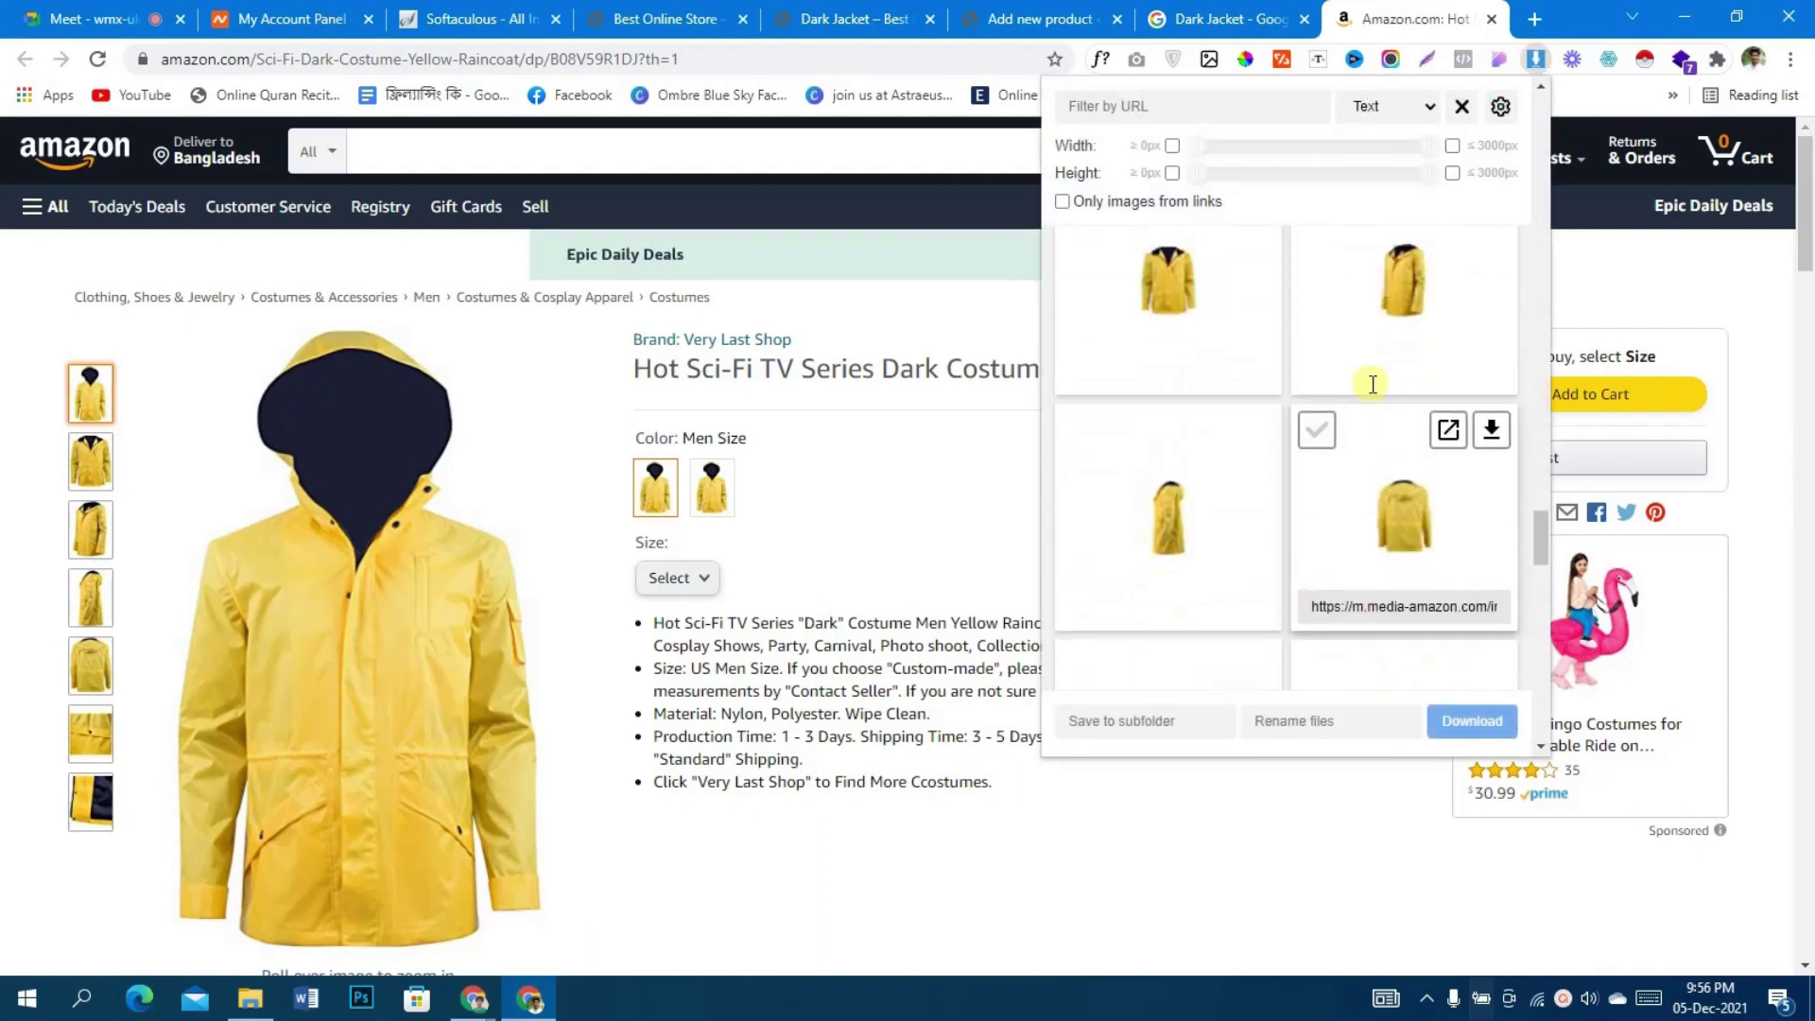
pyautogui.scroll(-6, 1373, 385)
pyautogui.click(1405, 558)
pyautogui.scroll(1, 1409, 436)
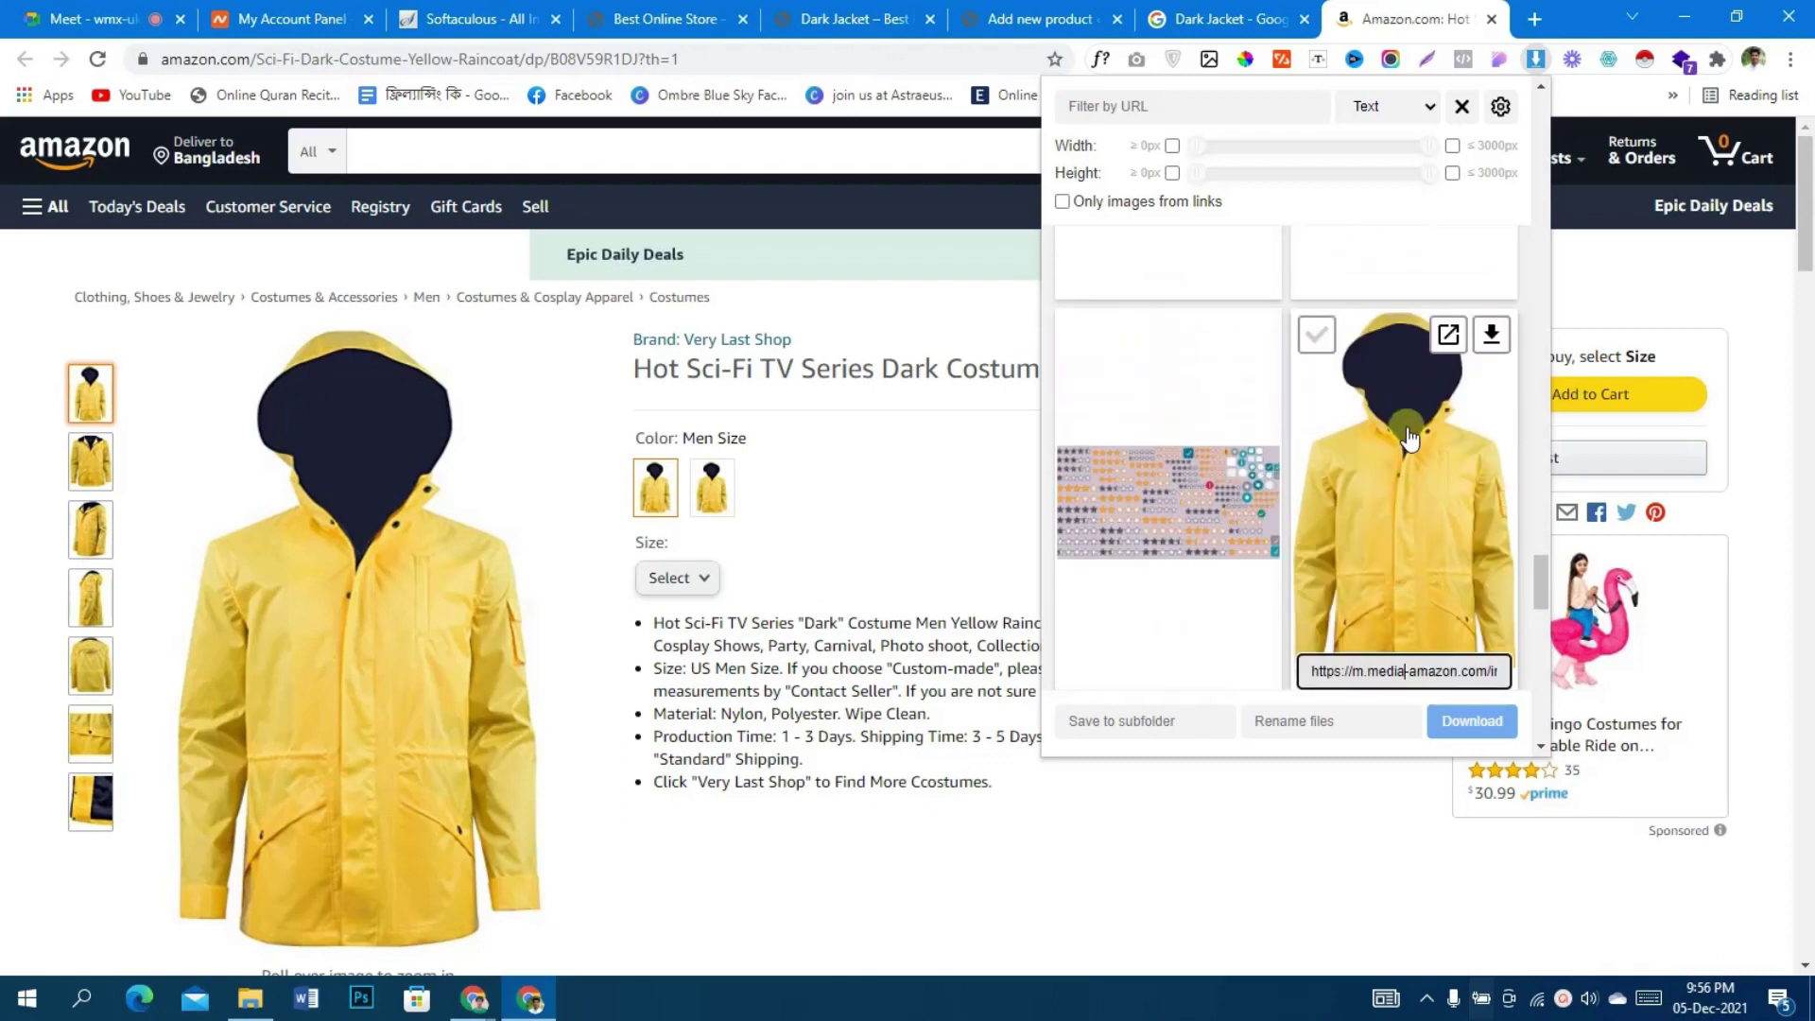
pyautogui.click(1448, 334)
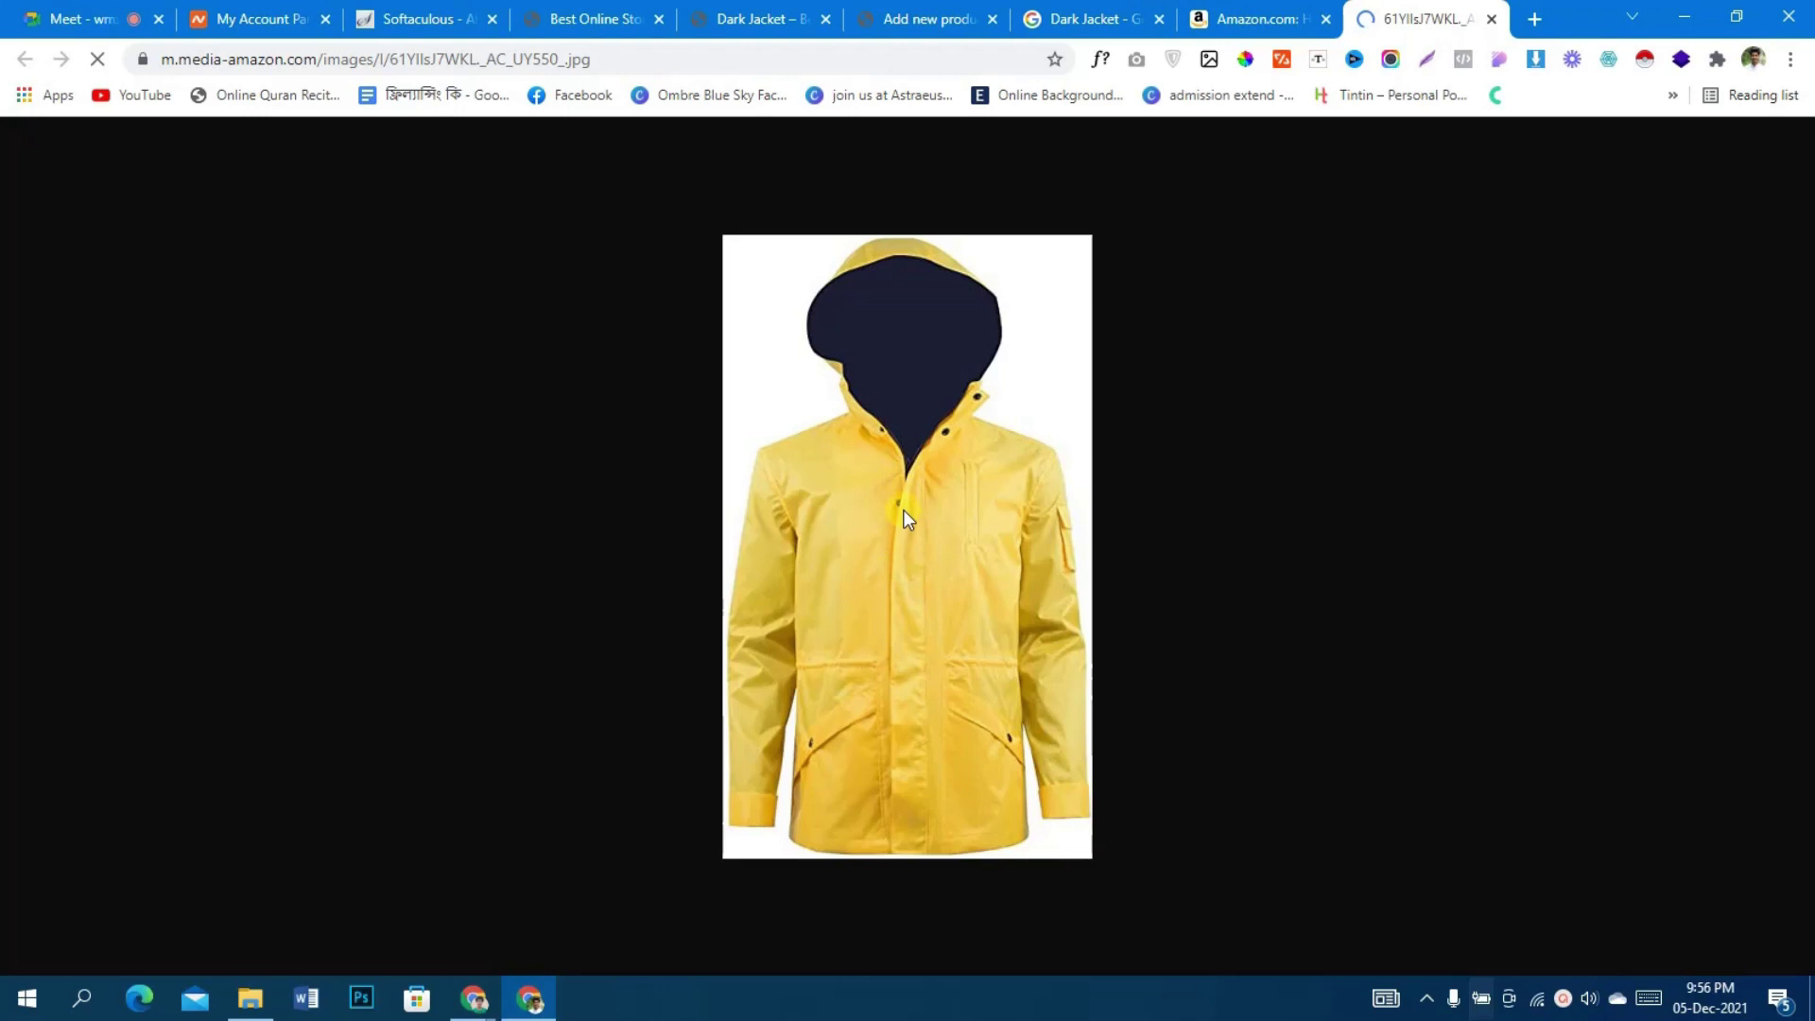
# - Save the raincoat image to the Desktop as a JPG file named Raincoat
pyautogui.rightClick(904, 508)
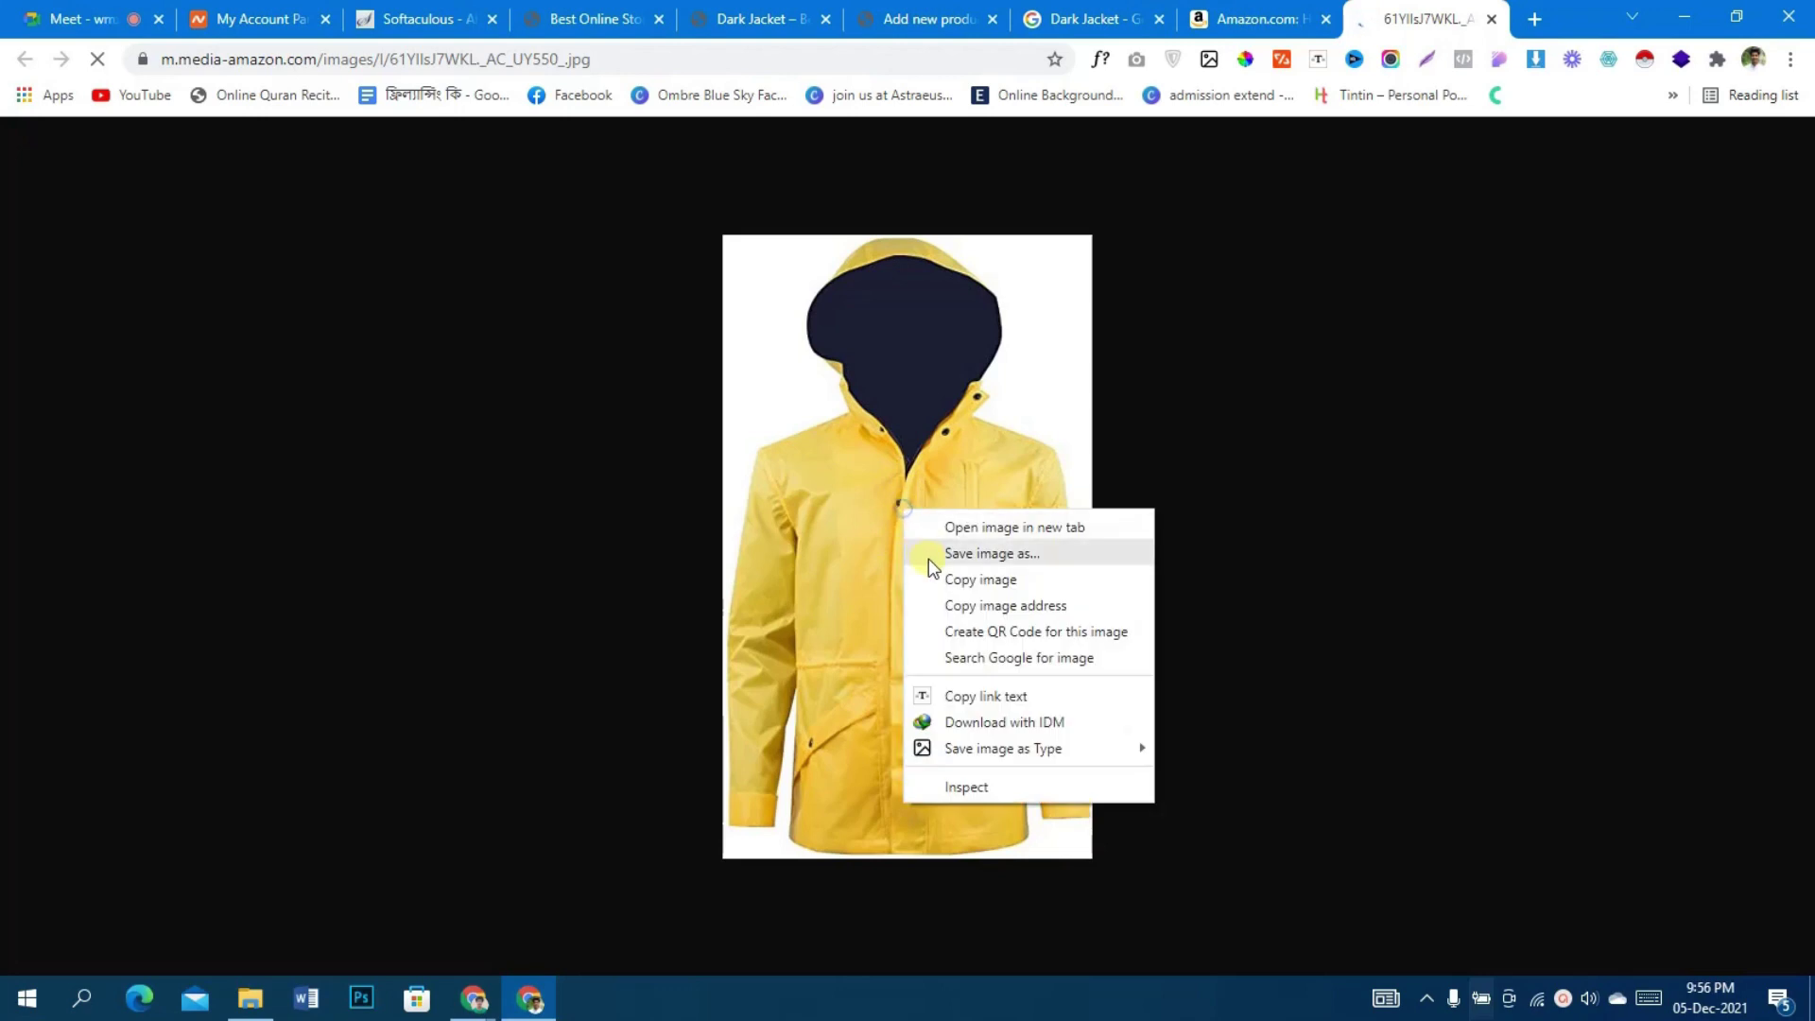
pyautogui.click(934, 554)
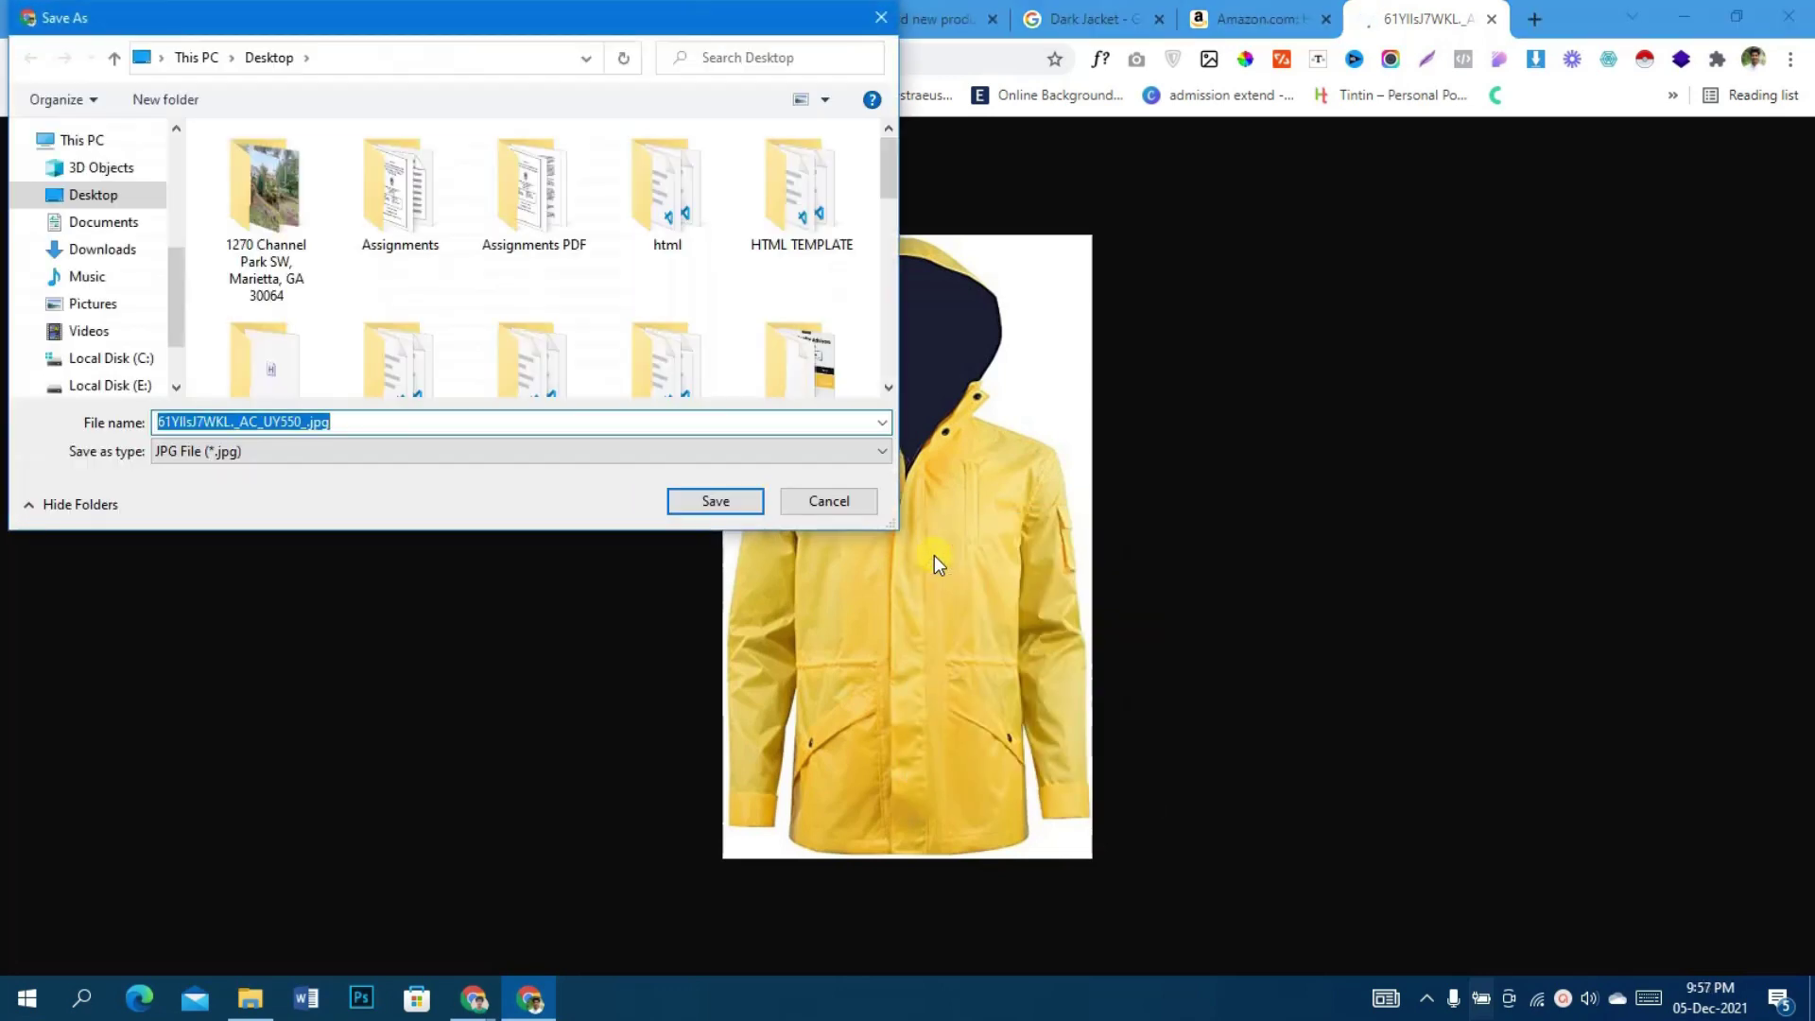
pyautogui.write('Raincoat')
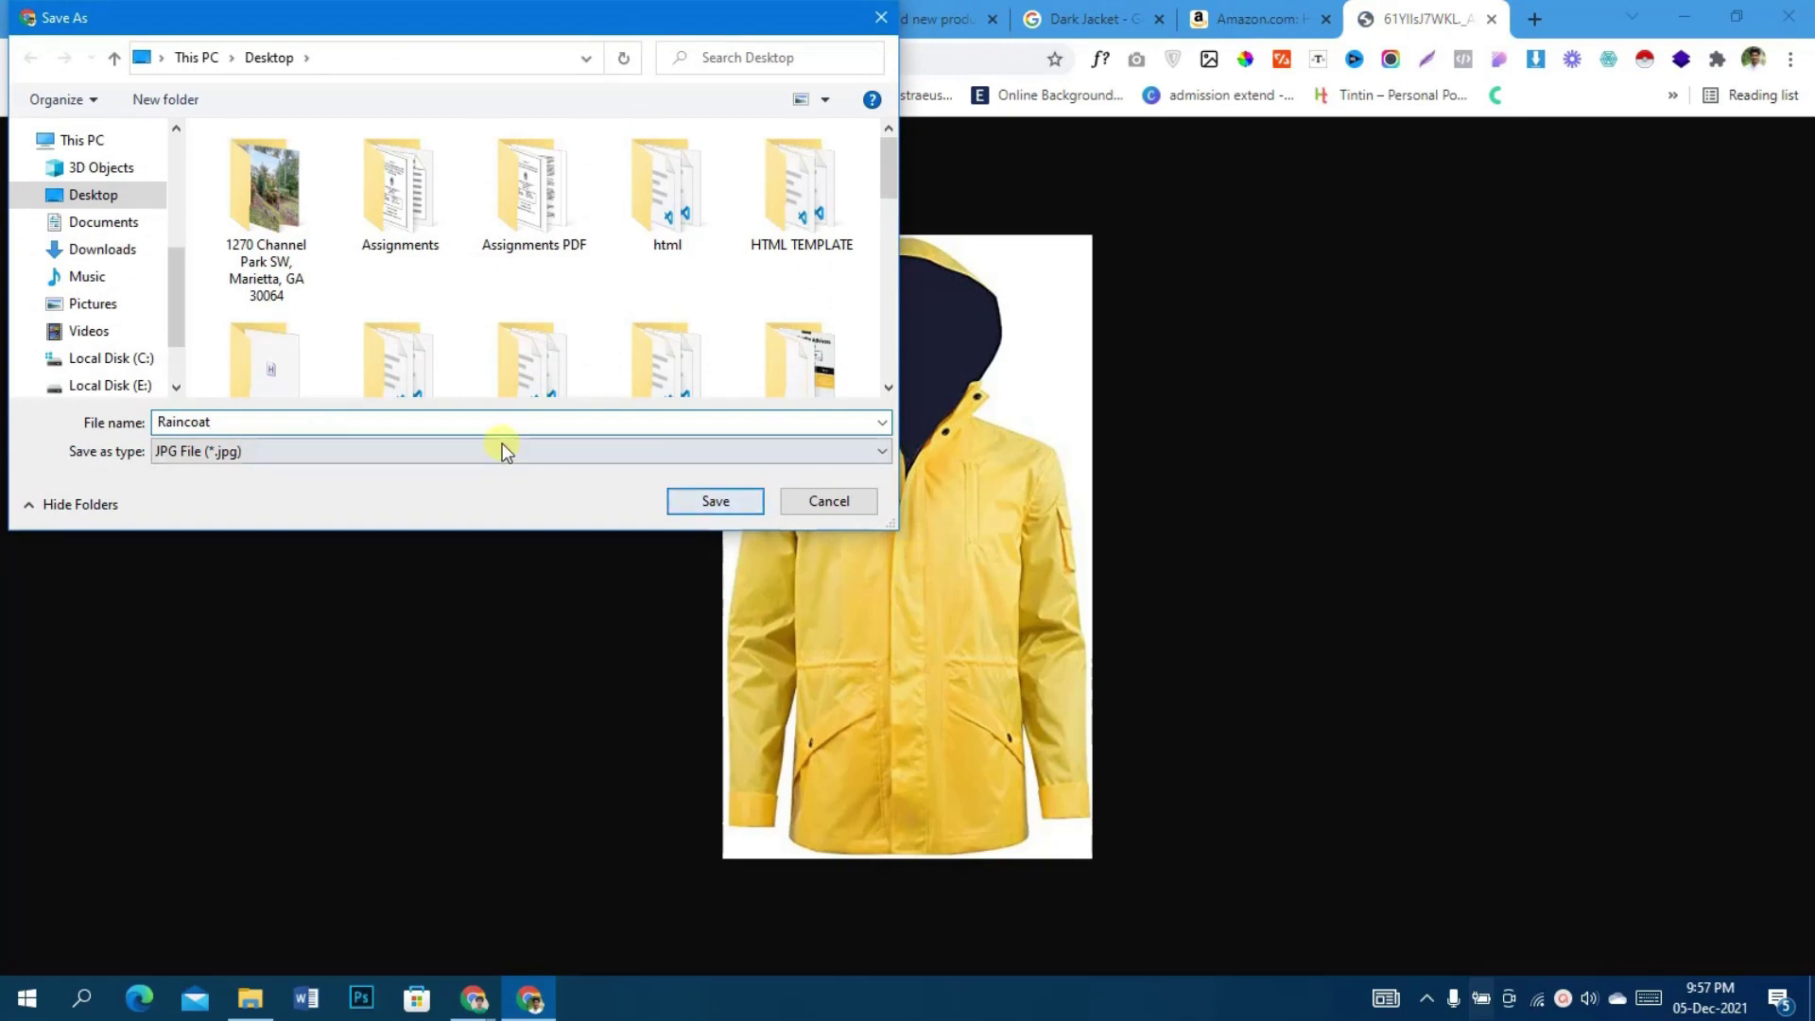
pyautogui.click(684, 494)
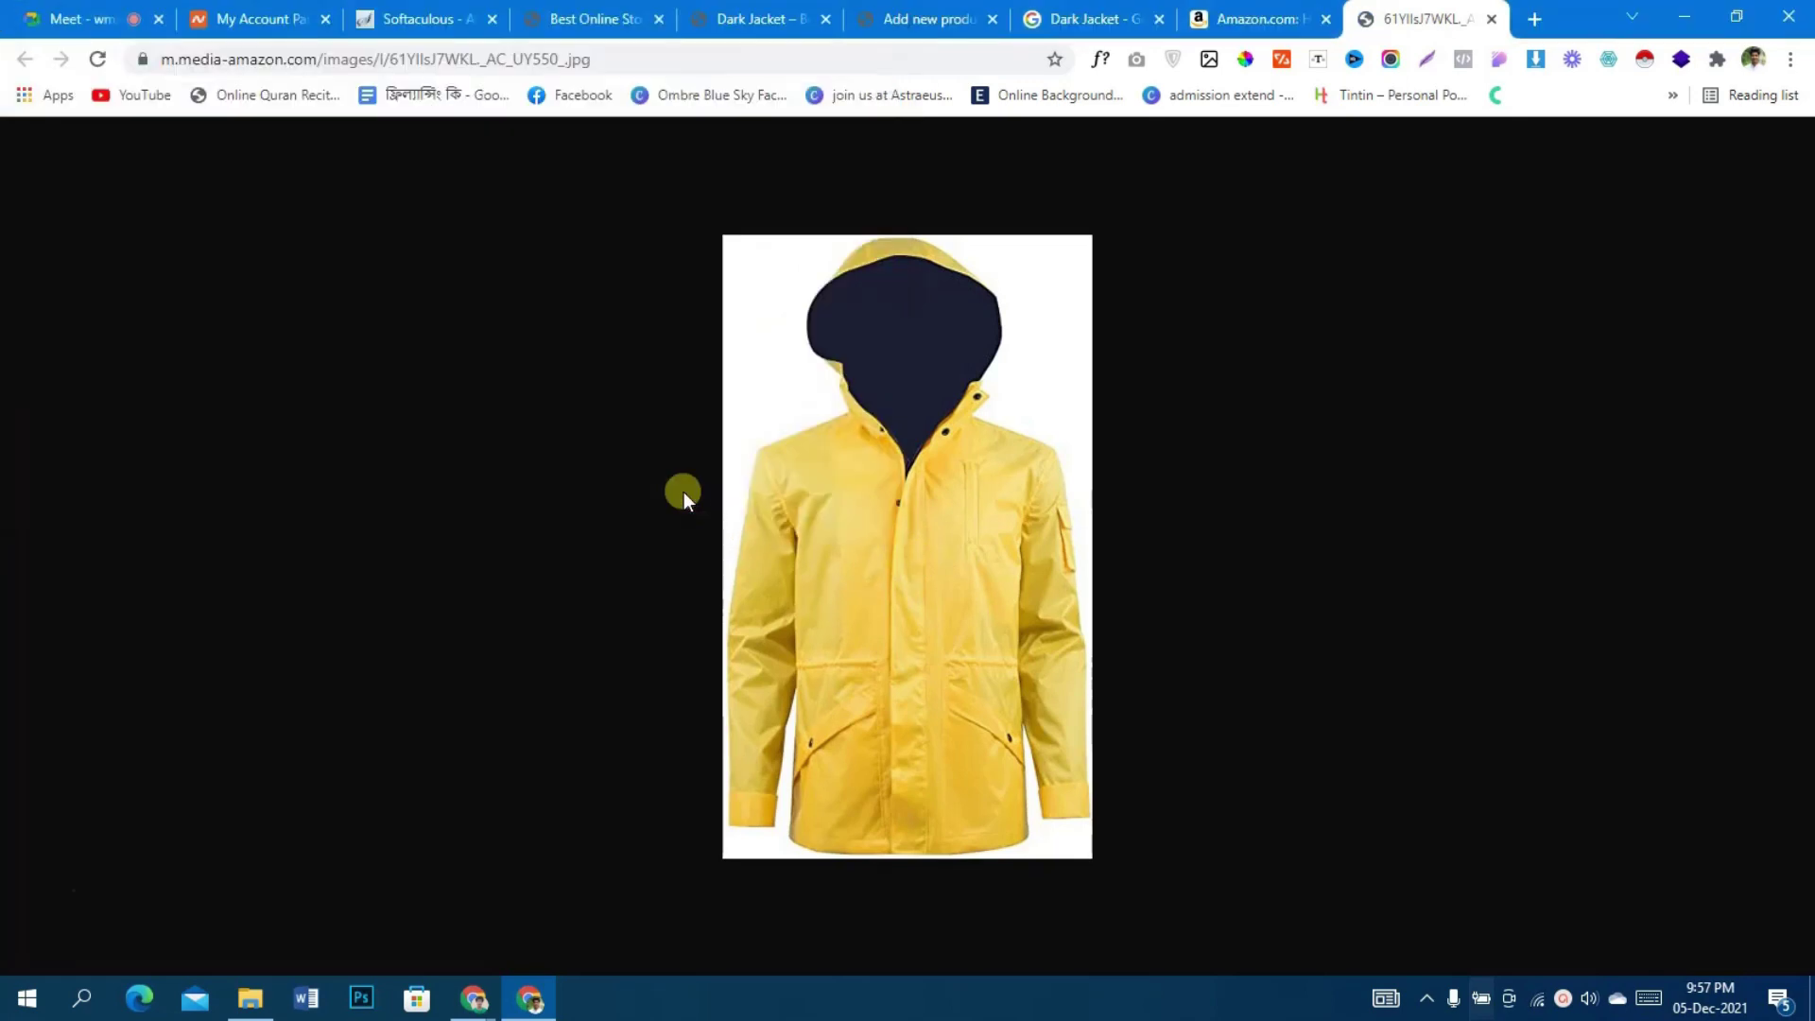
# - Return to the new WooCommerce product, upload Raincoat.jpg and set it as the product image
pyautogui.click(1238, 19)
pyautogui.click(1114, 9)
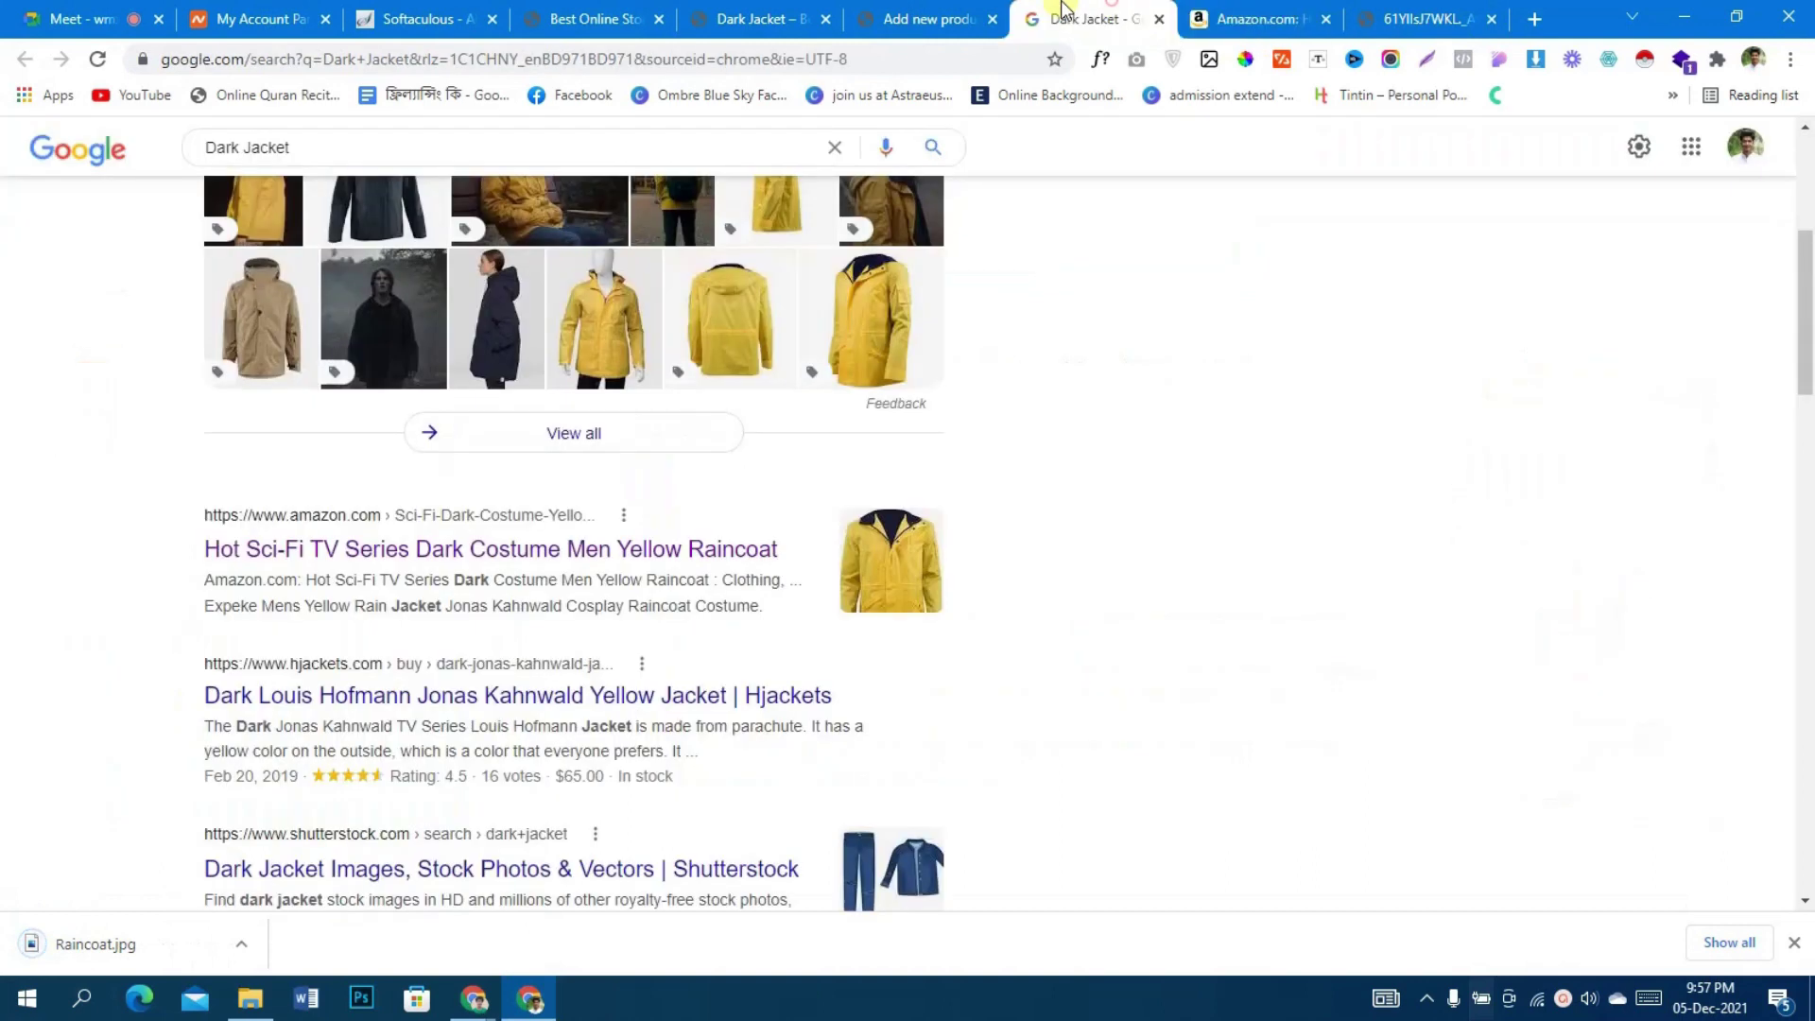
pyautogui.click(931, 19)
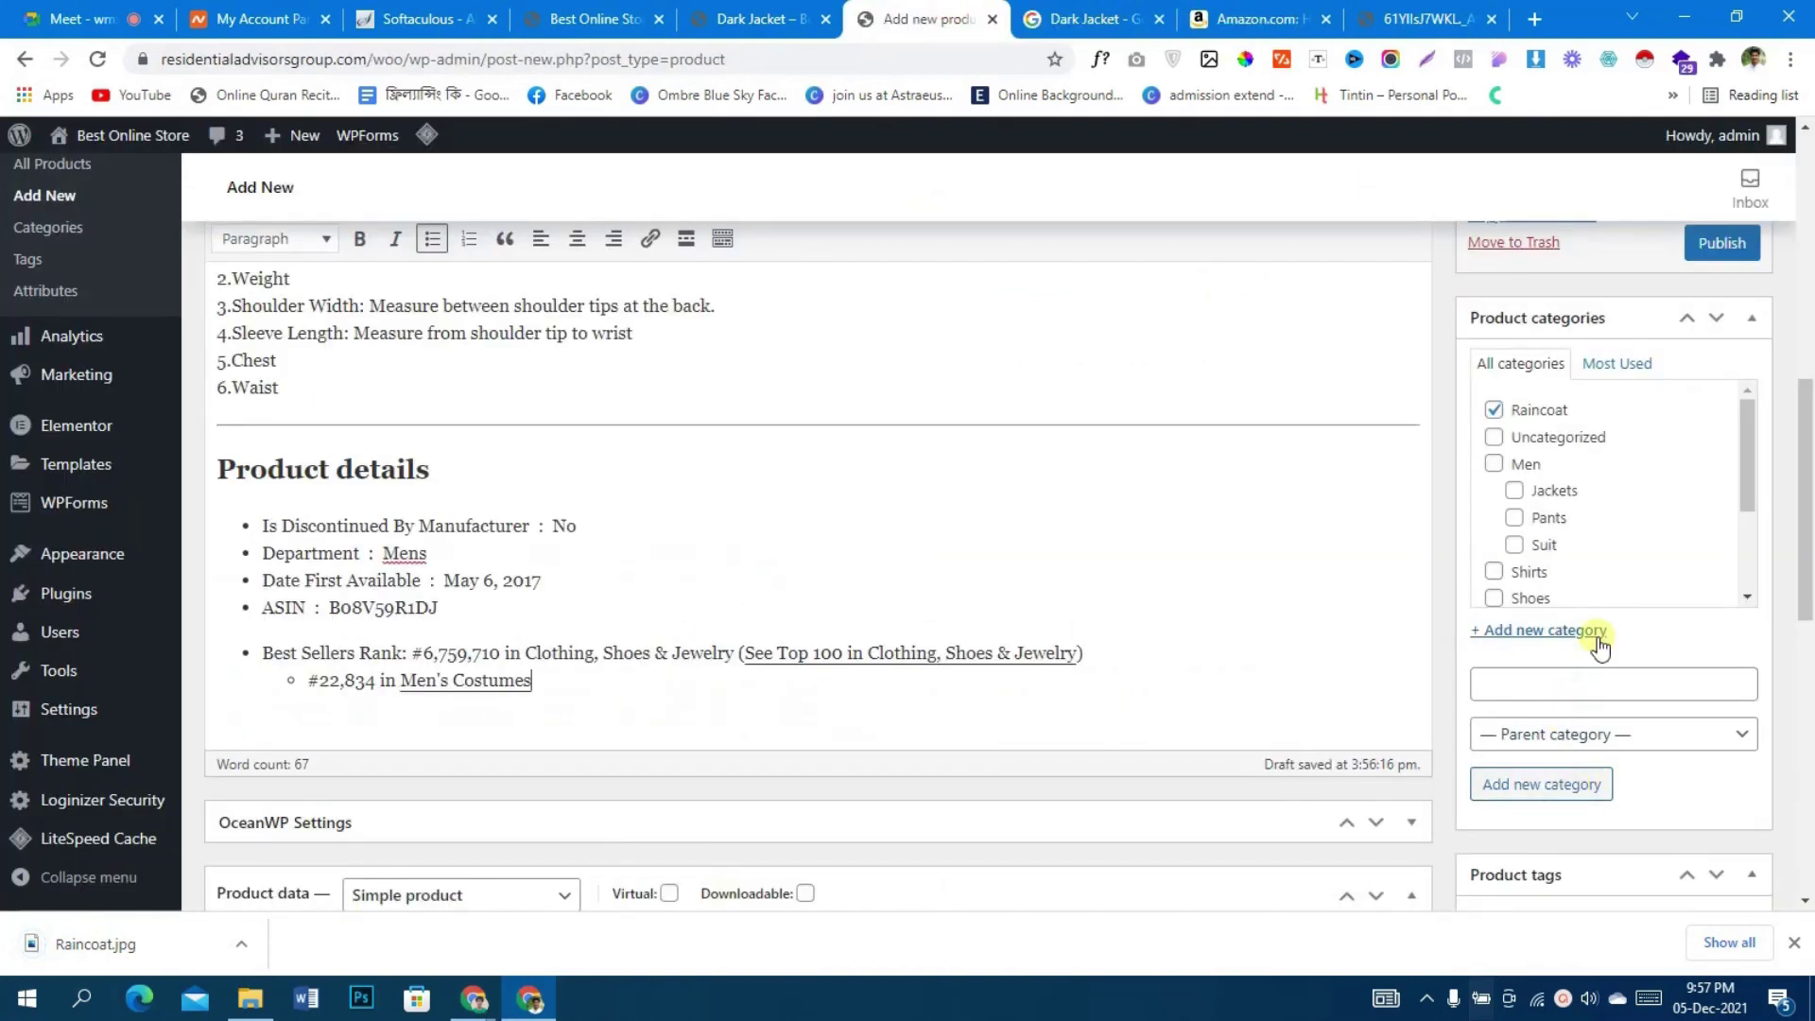
pyautogui.scroll(-5, 1599, 647)
pyautogui.click(1564, 690)
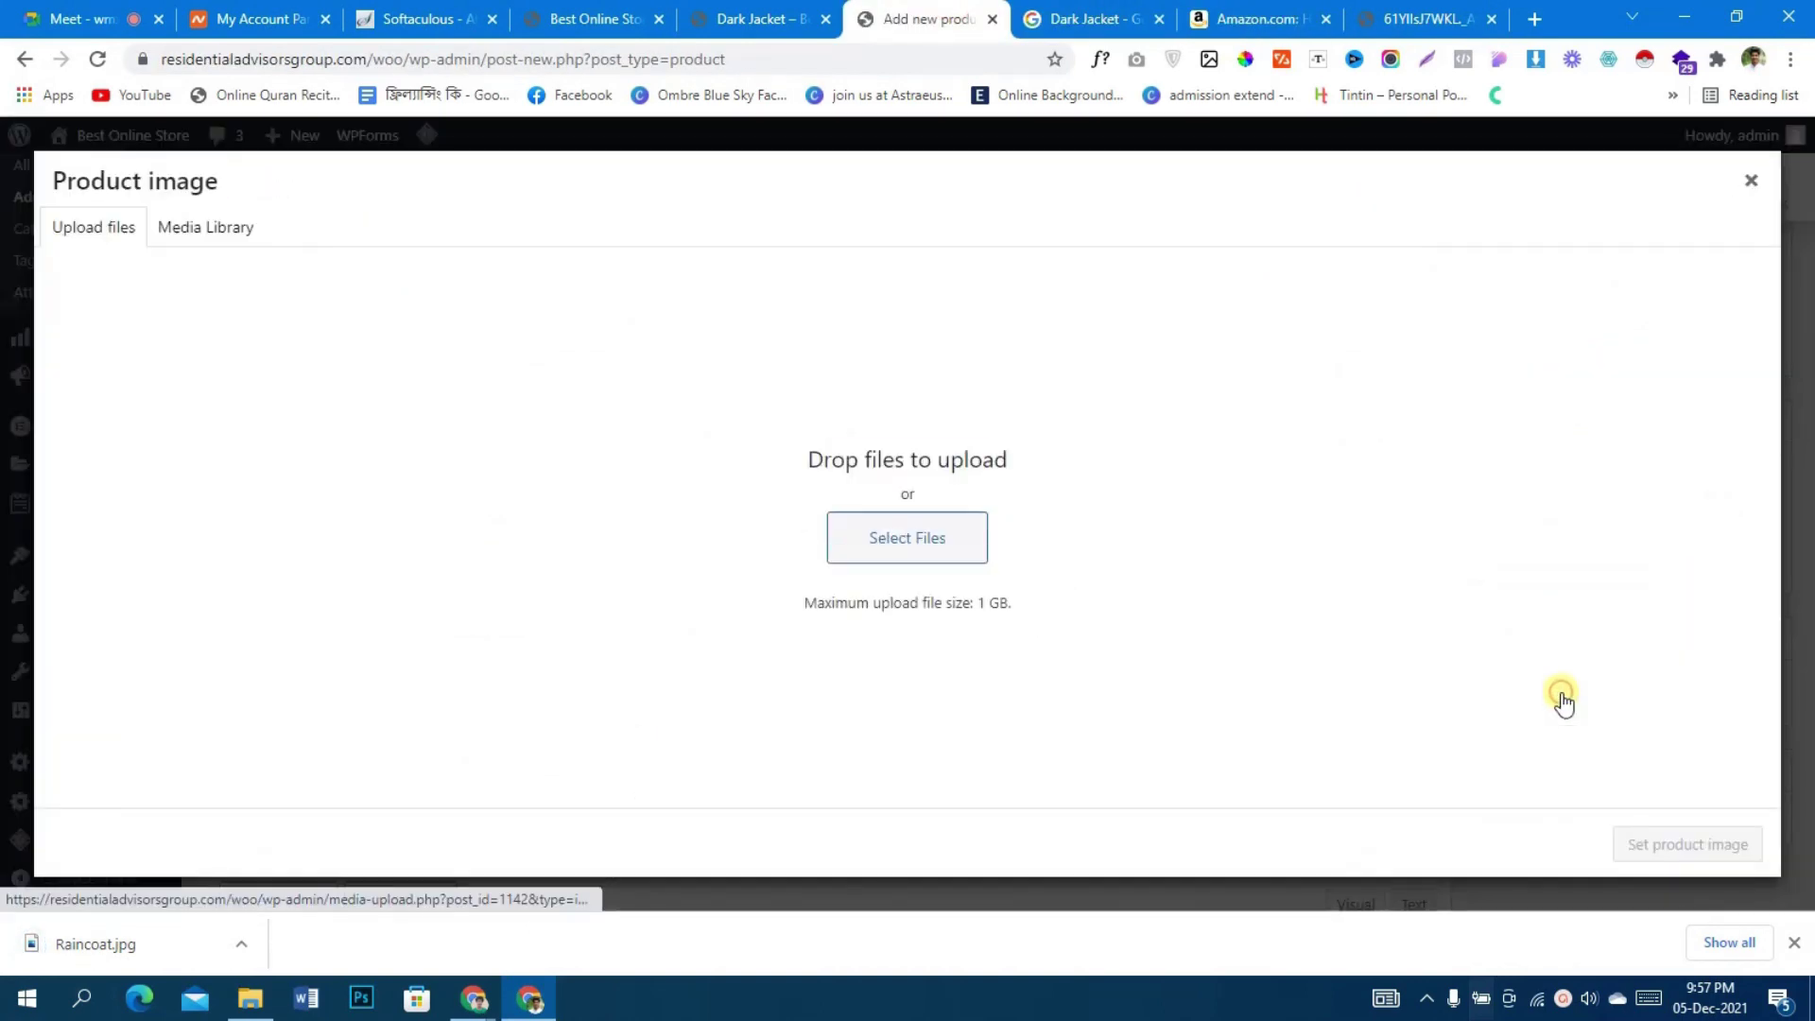
pyautogui.moveTo(95, 944); pyautogui.dragTo(520, 604)
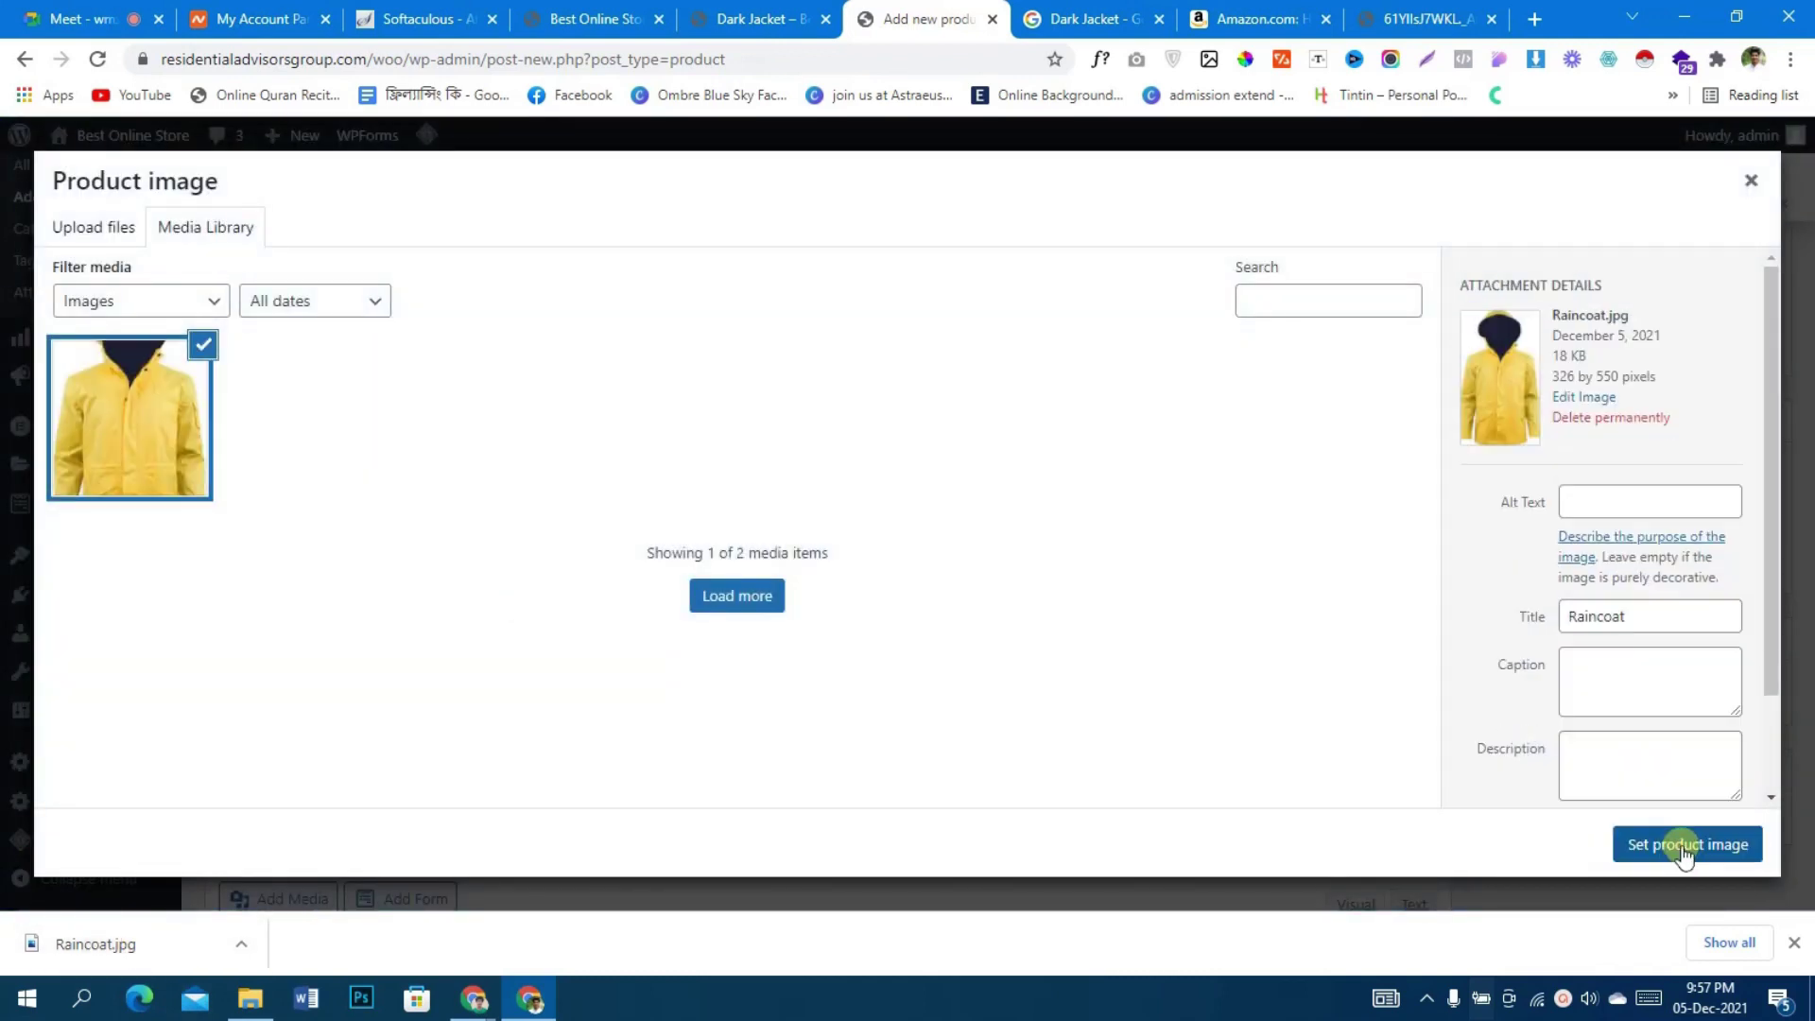
pyautogui.click(1713, 843)
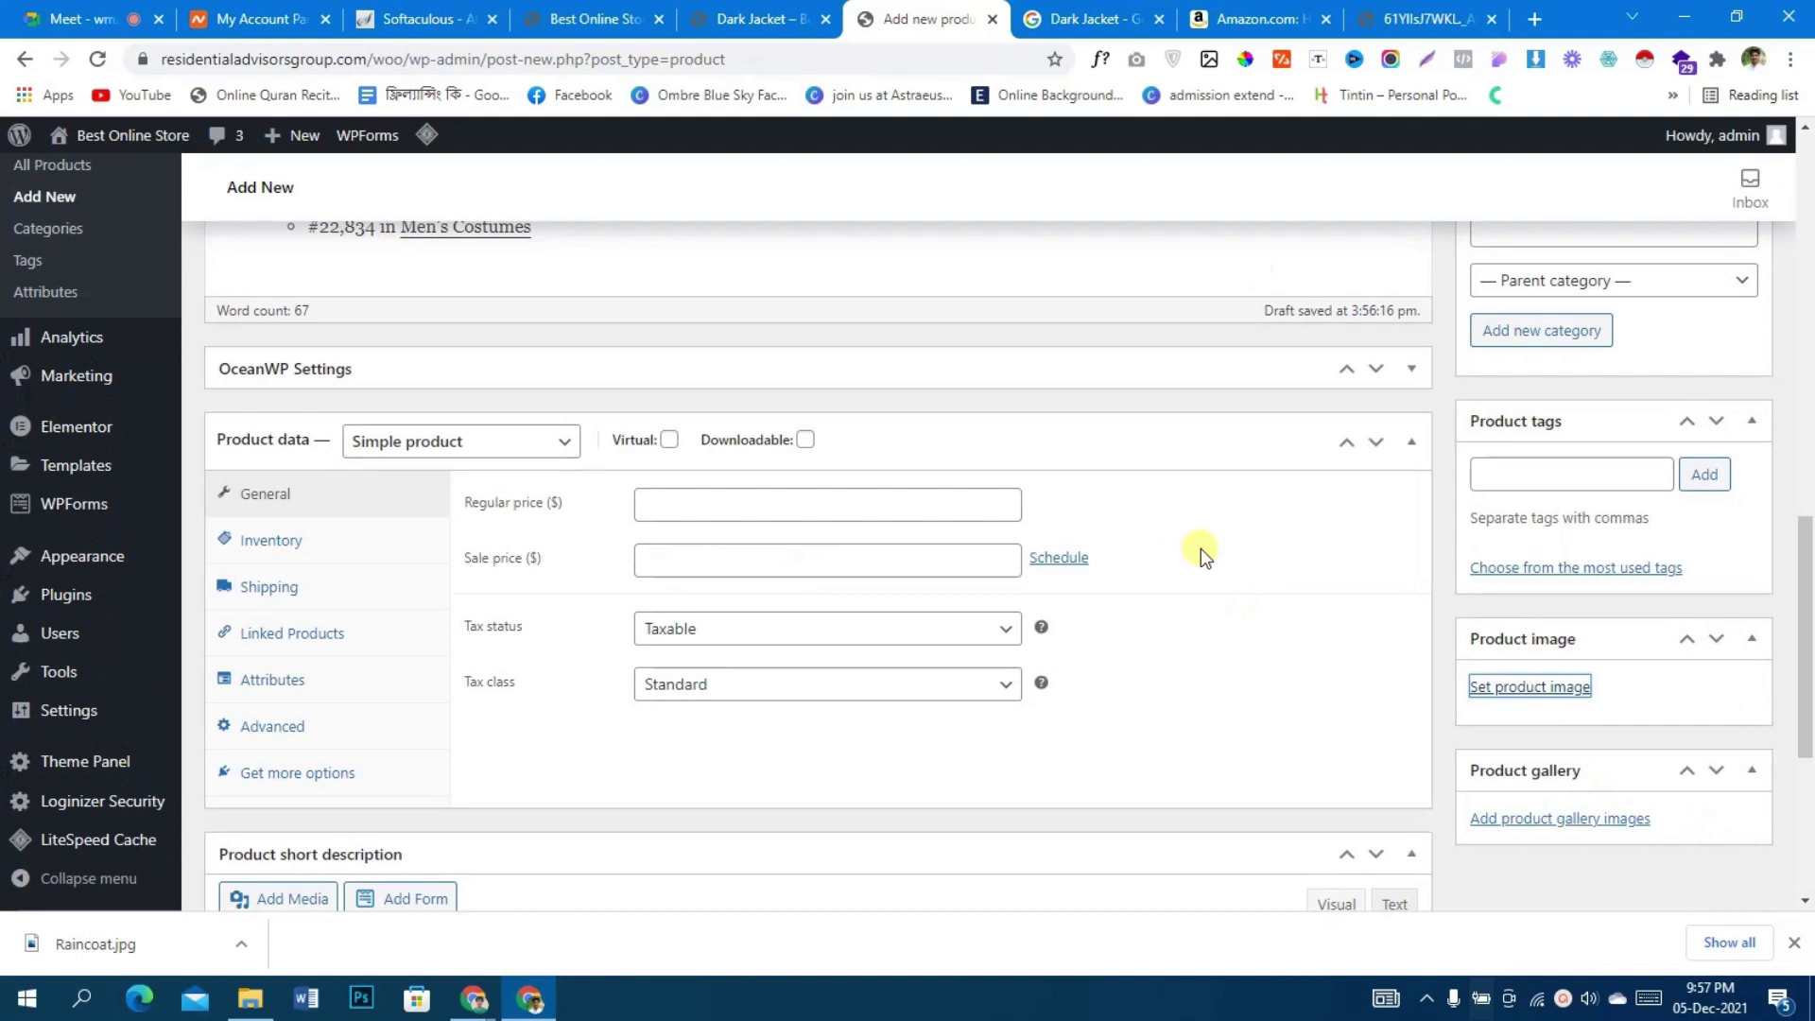
# - Set the product's regular price to $200 and its sale price to $180, keeping the tax status Taxable
pyautogui.click(737, 515)
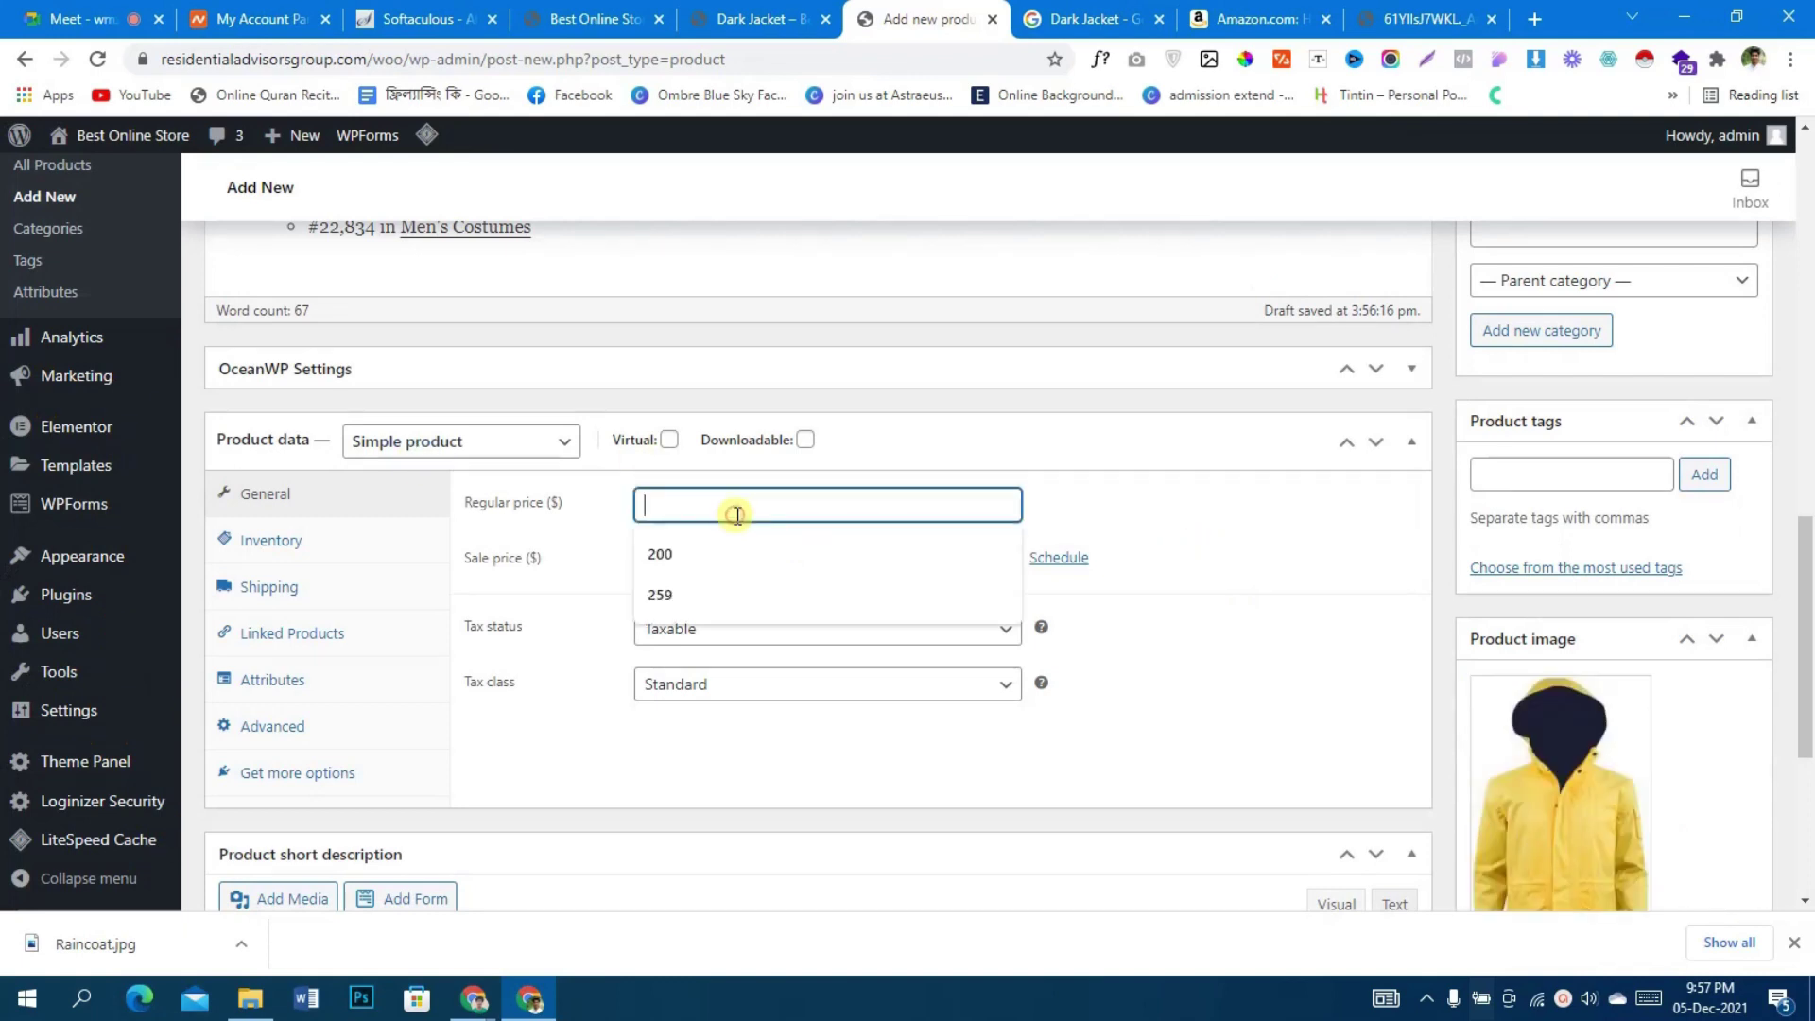
pyautogui.click(730, 555)
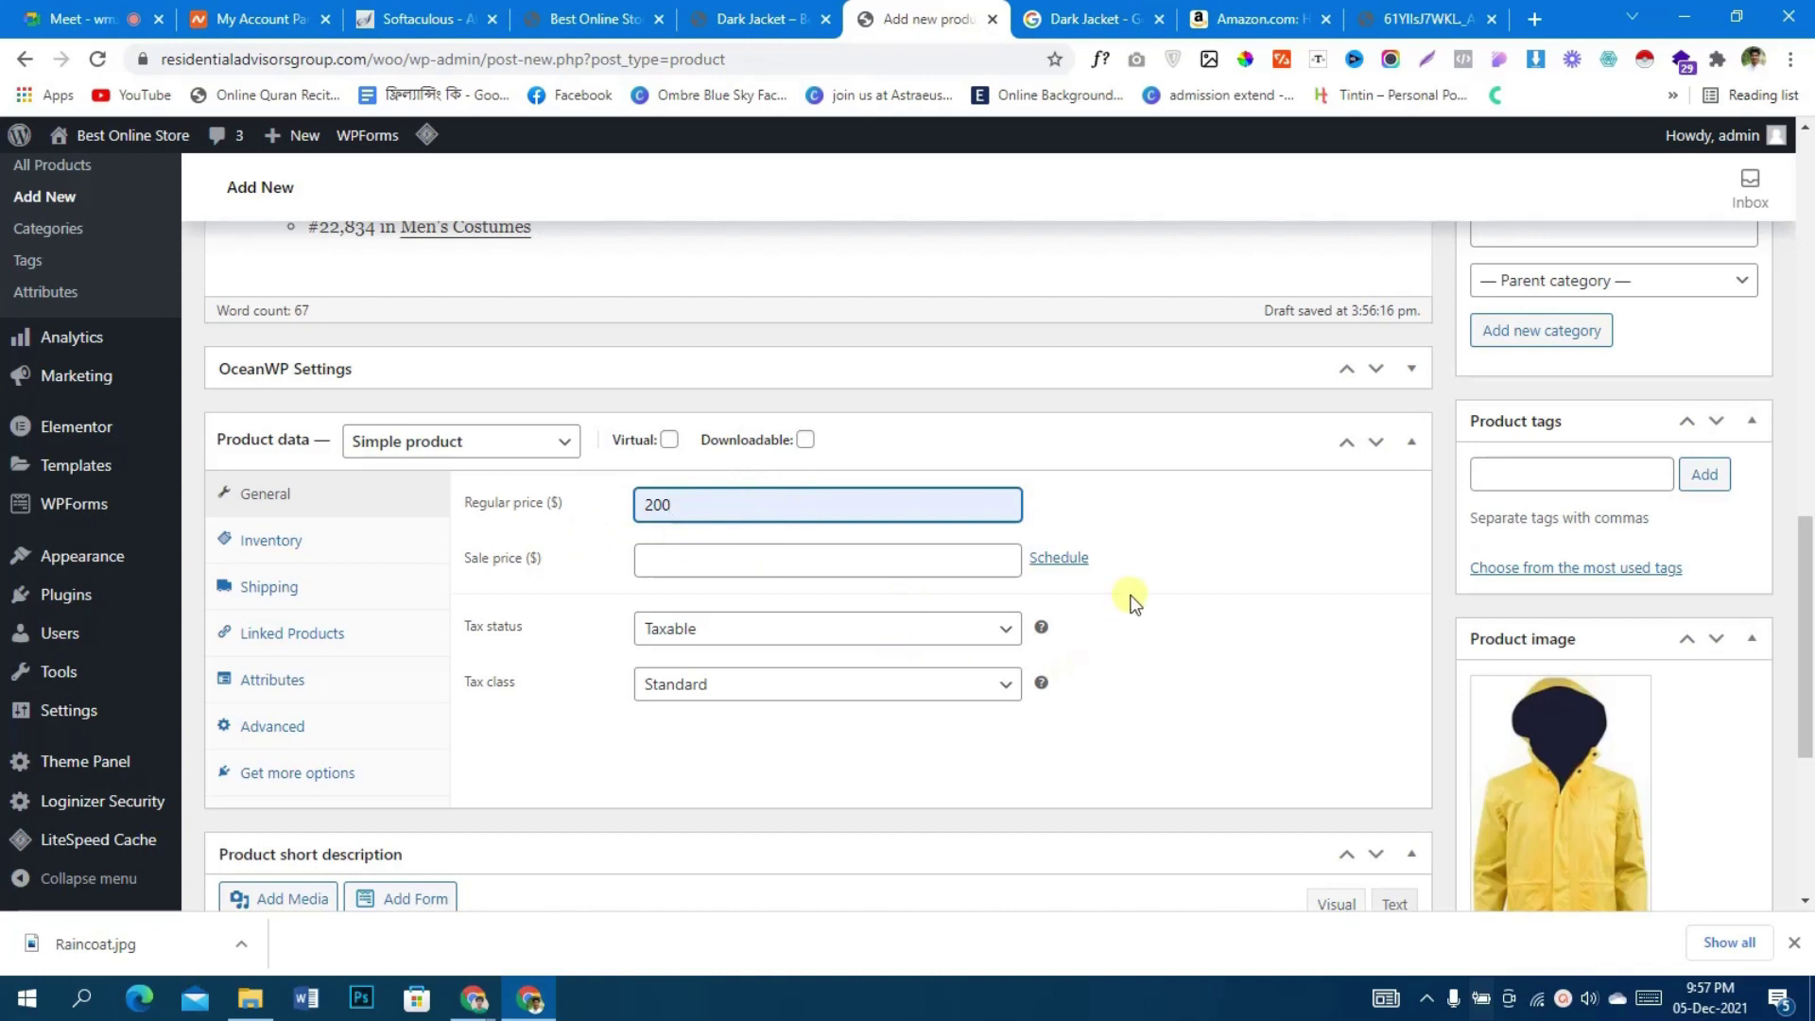
pyautogui.click(879, 634)
pyautogui.click(879, 631)
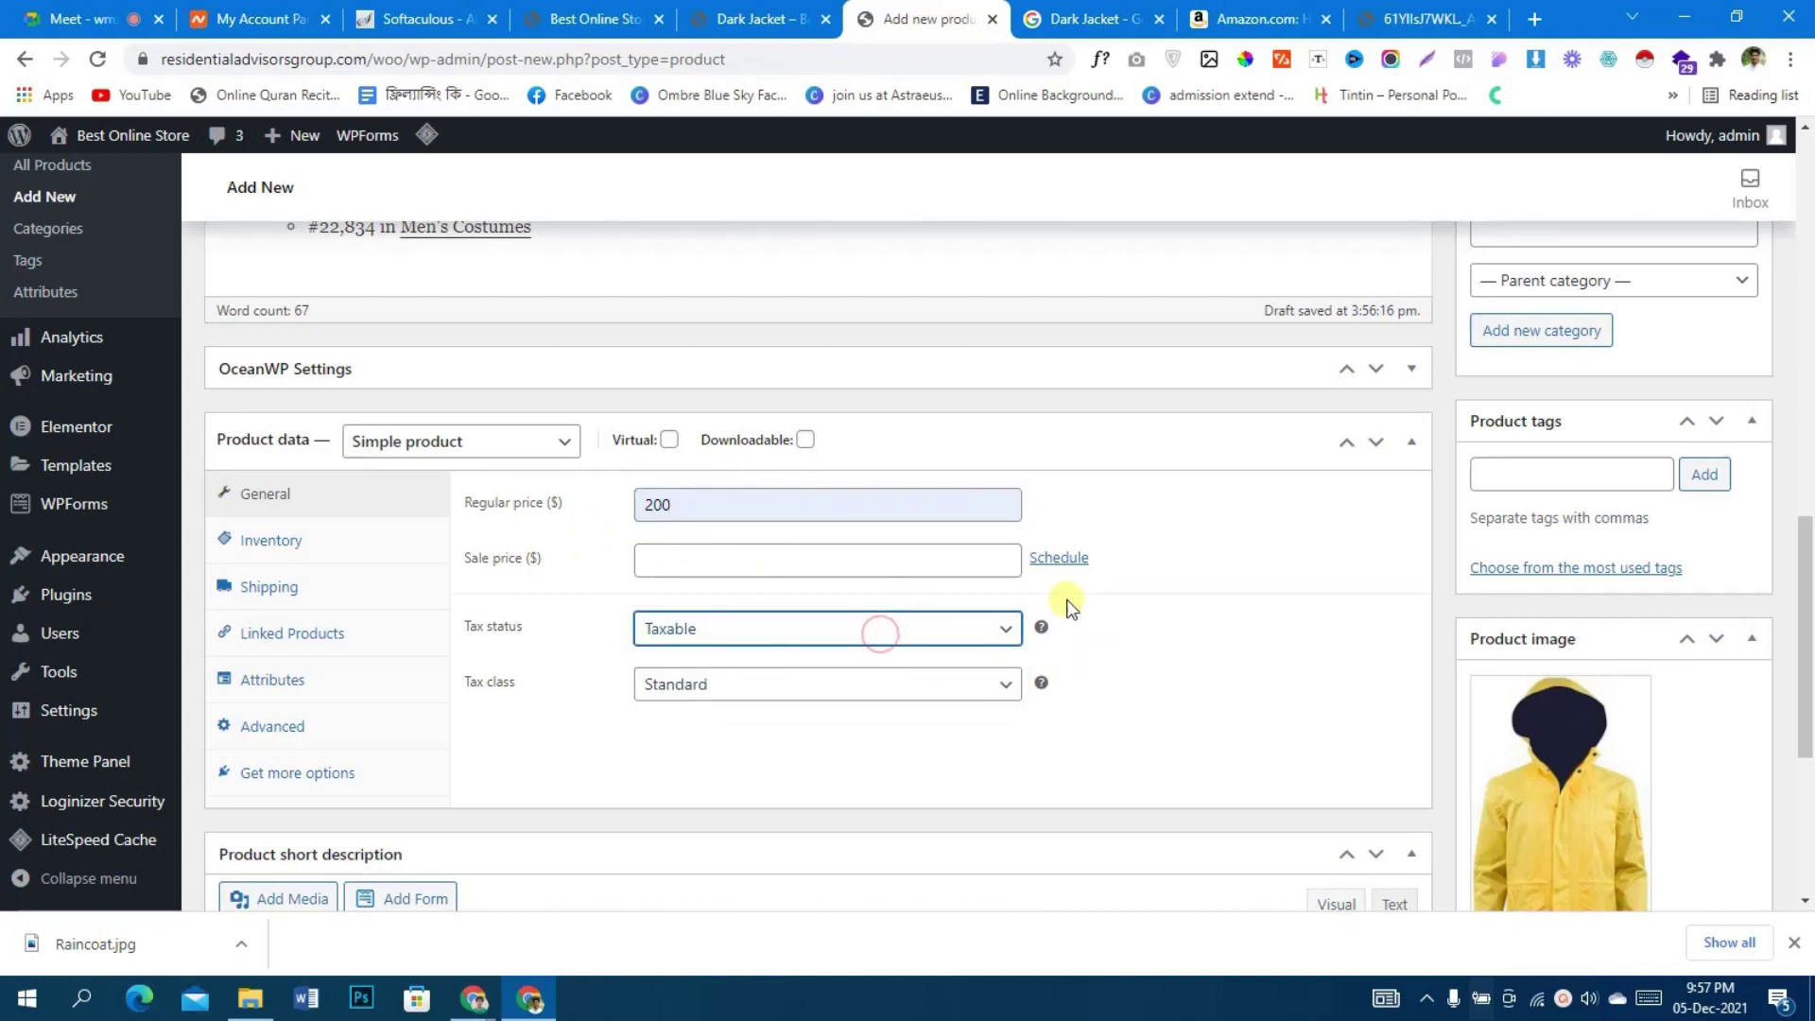
pyautogui.click(738, 560)
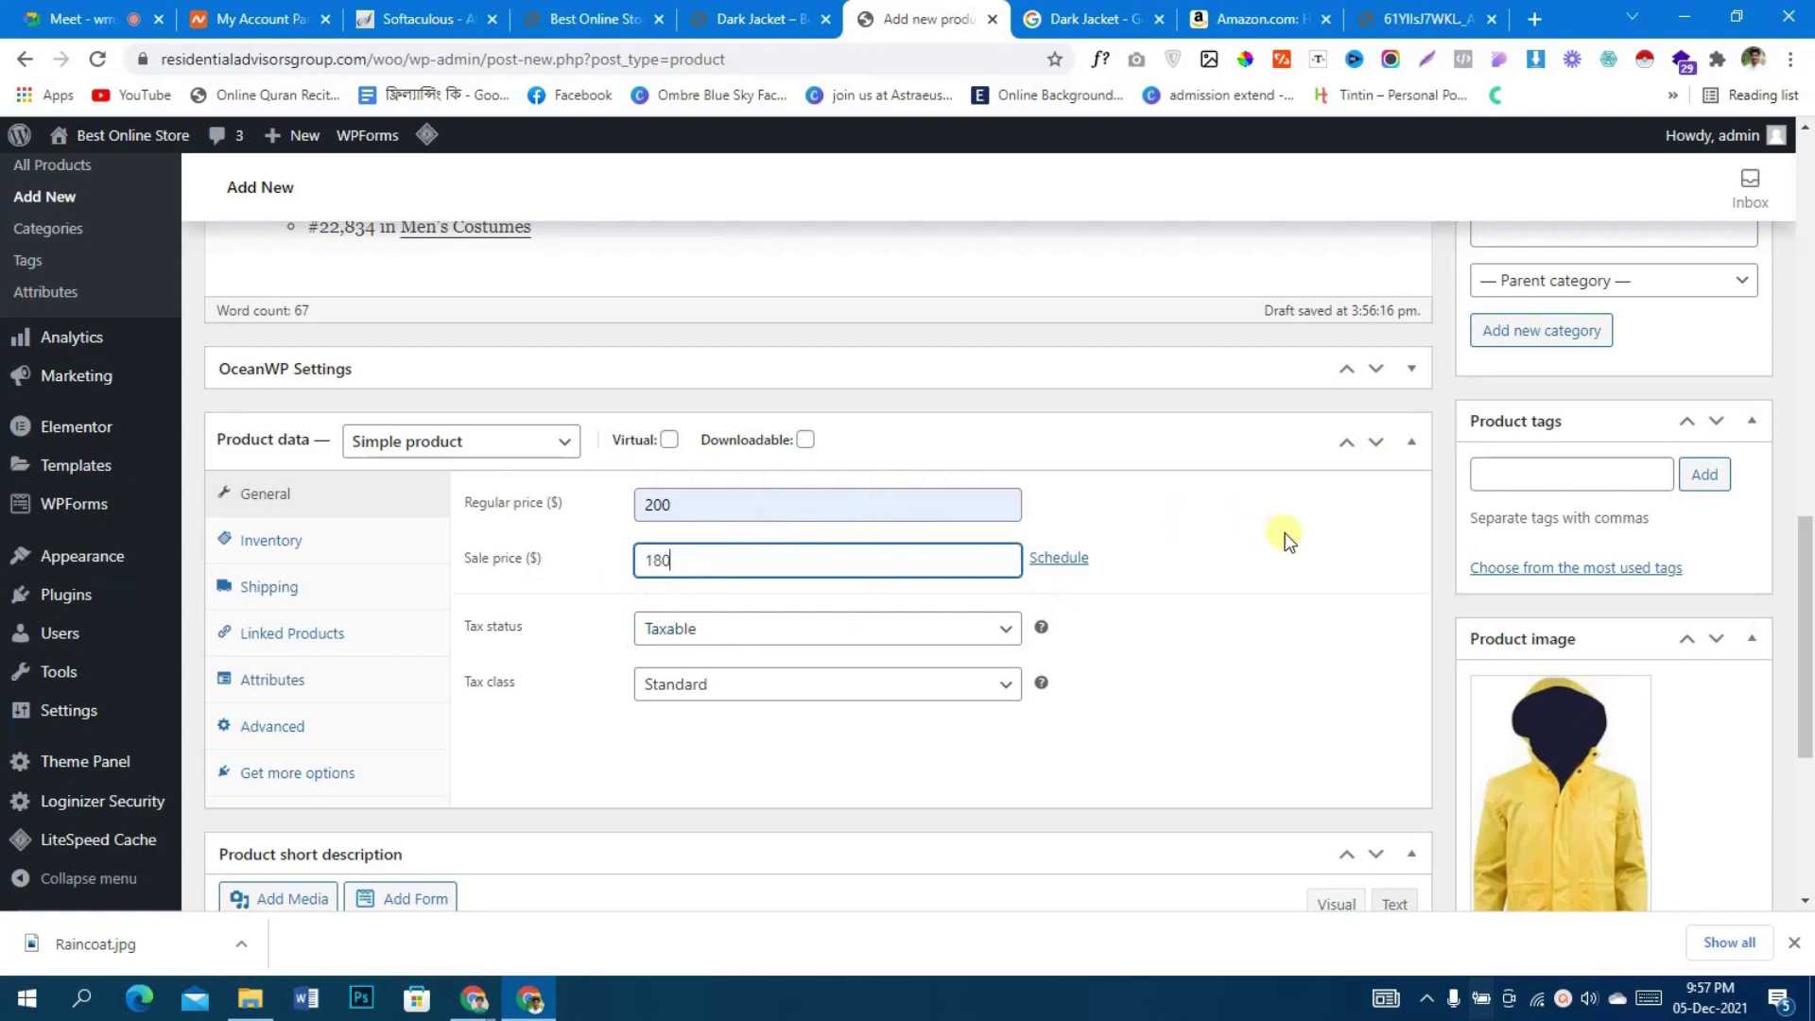
# - Set the product's inventory SKU to 20, and look over its Shipping and Linked Products settings
pyautogui.scroll(-1, 1288, 534)
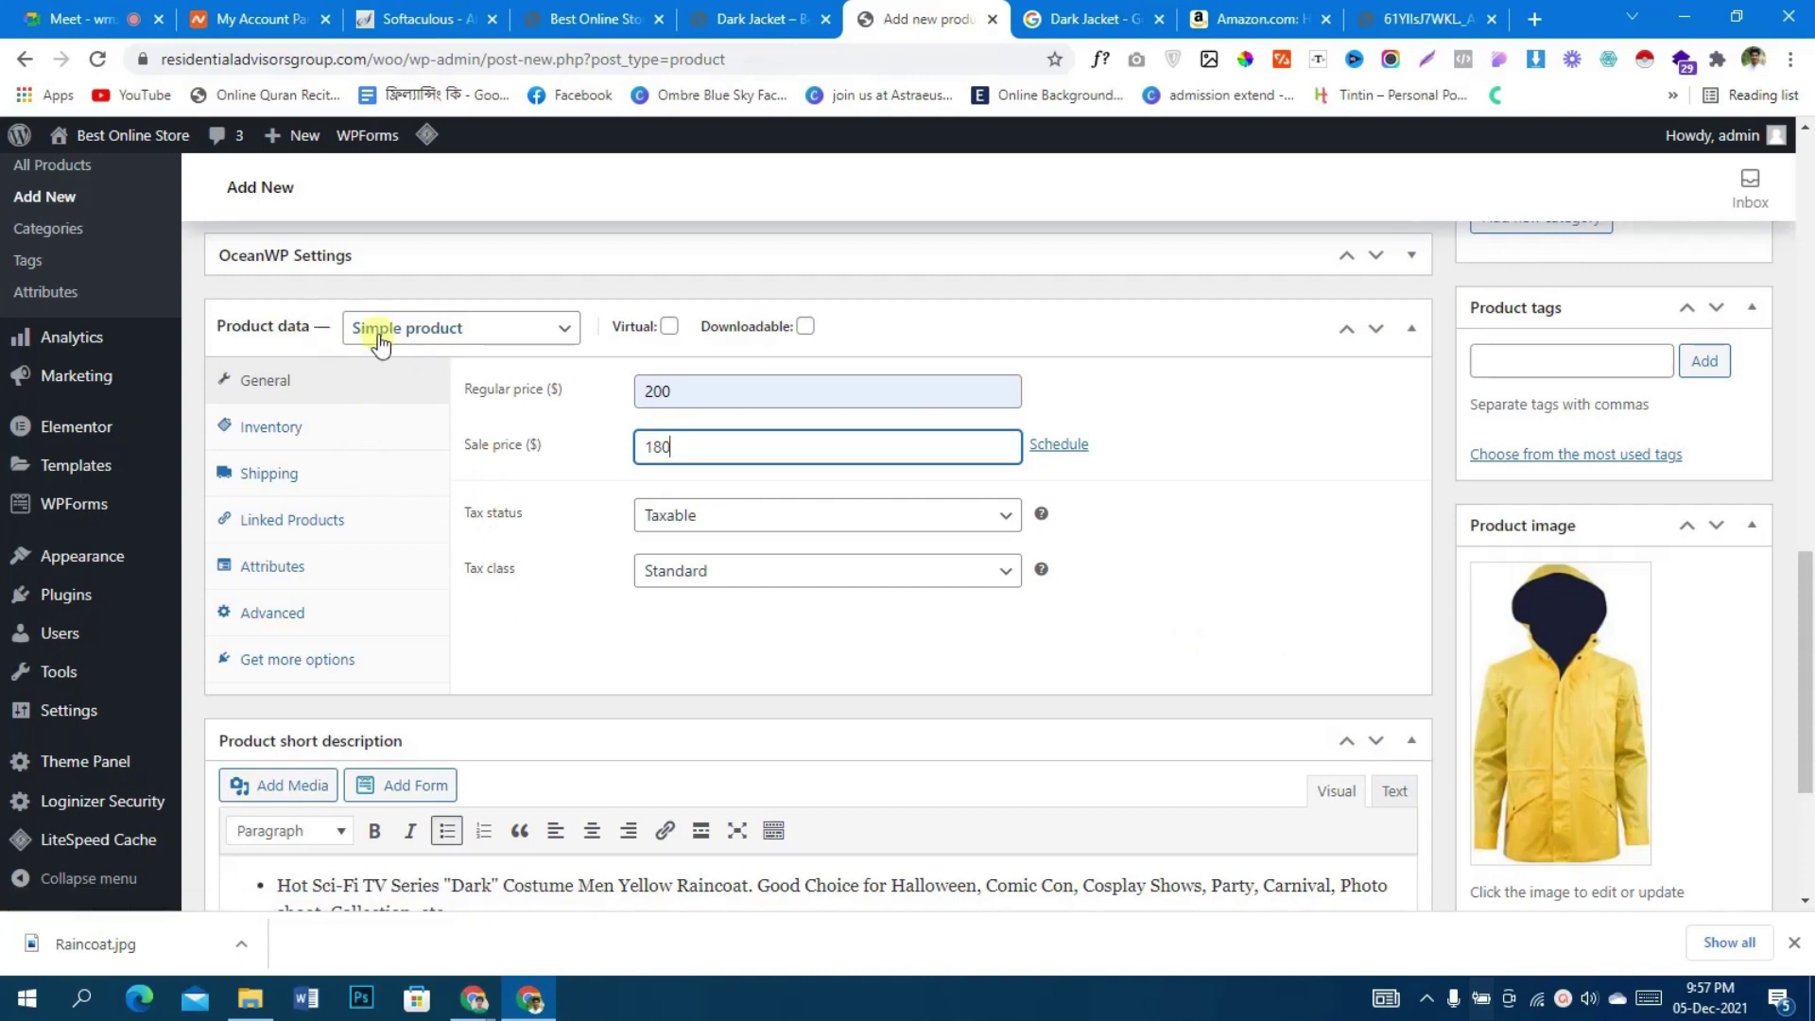
pyautogui.click(276, 428)
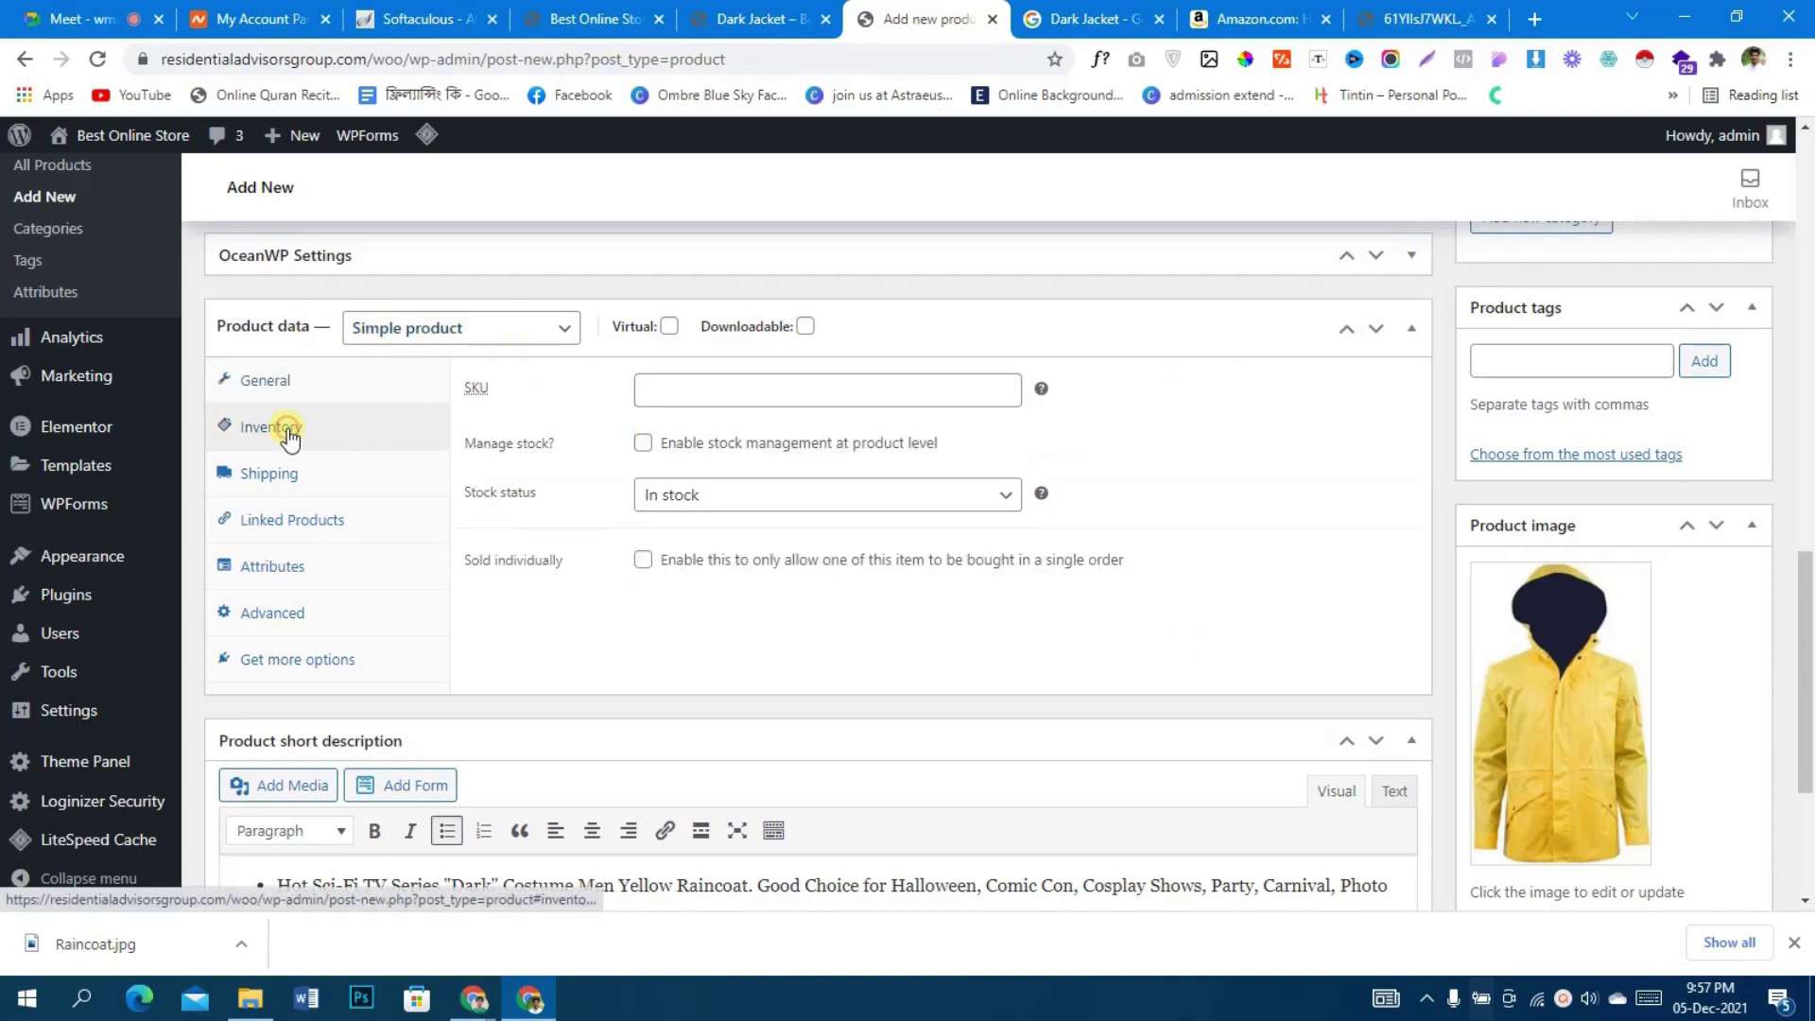
pyautogui.click(767, 384)
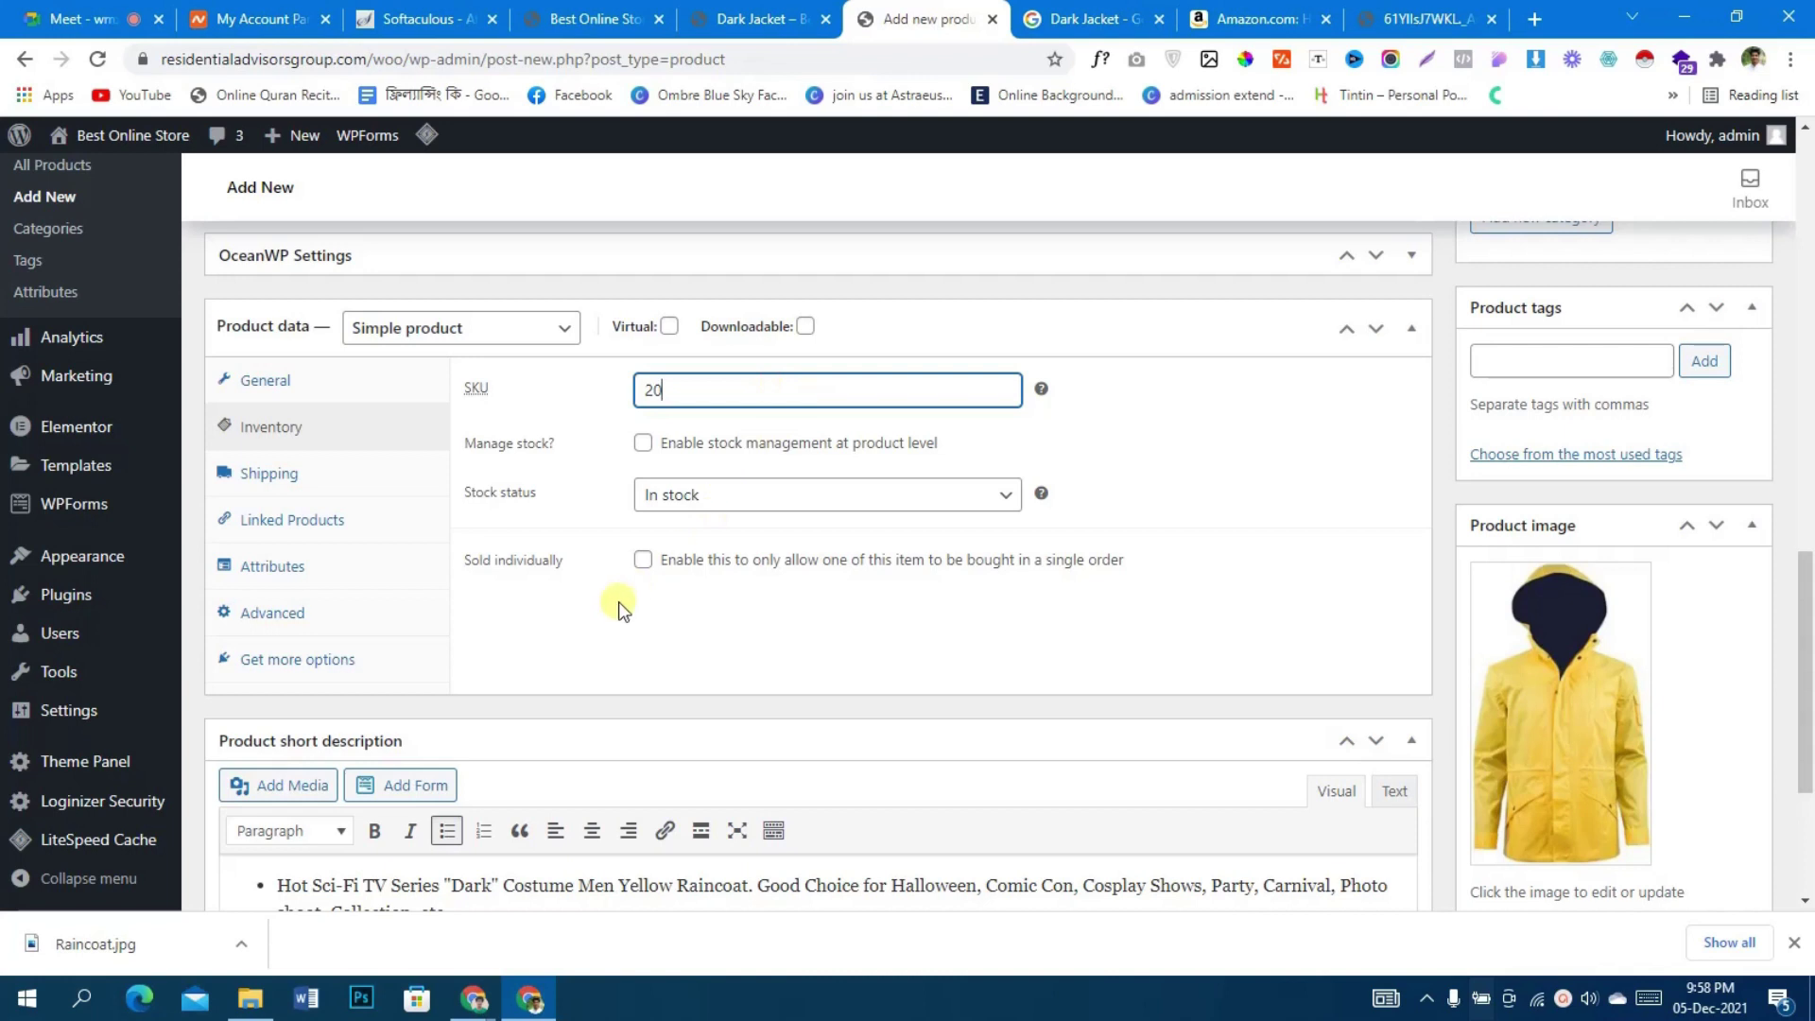
pyautogui.scroll(-1, 619, 608)
pyautogui.click(331, 359)
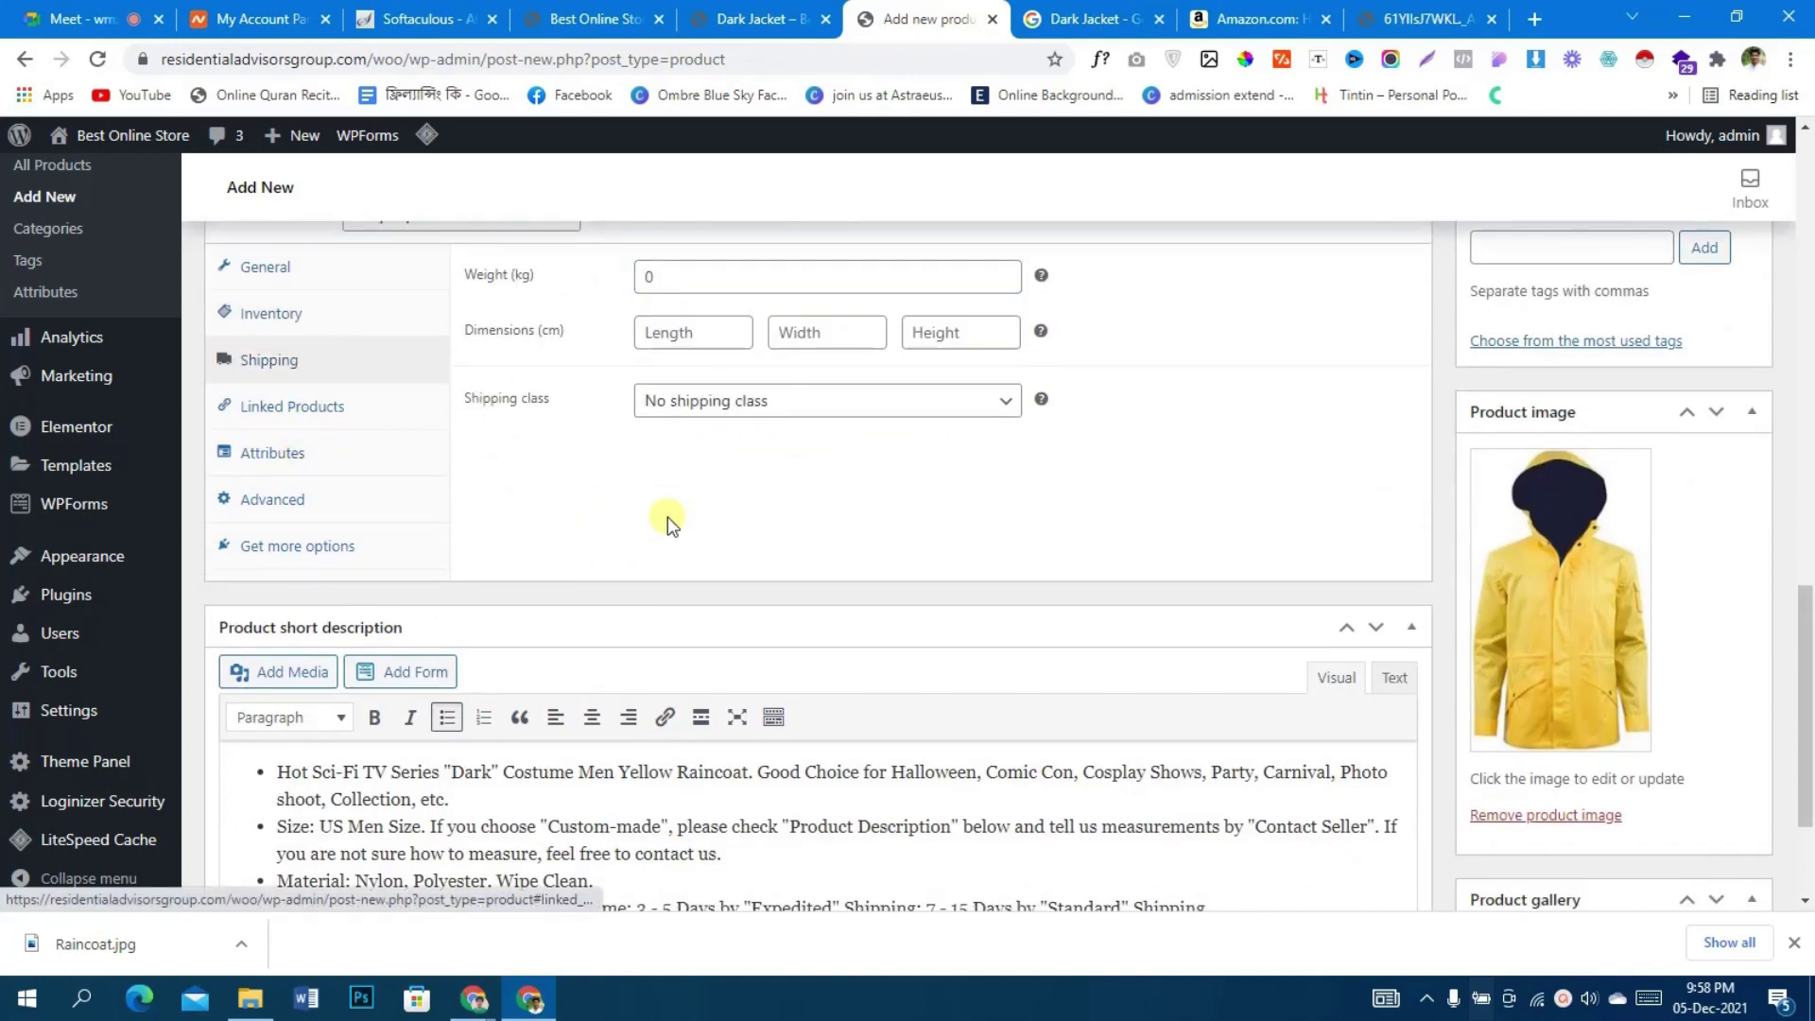
pyautogui.scroll(1, 667, 516)
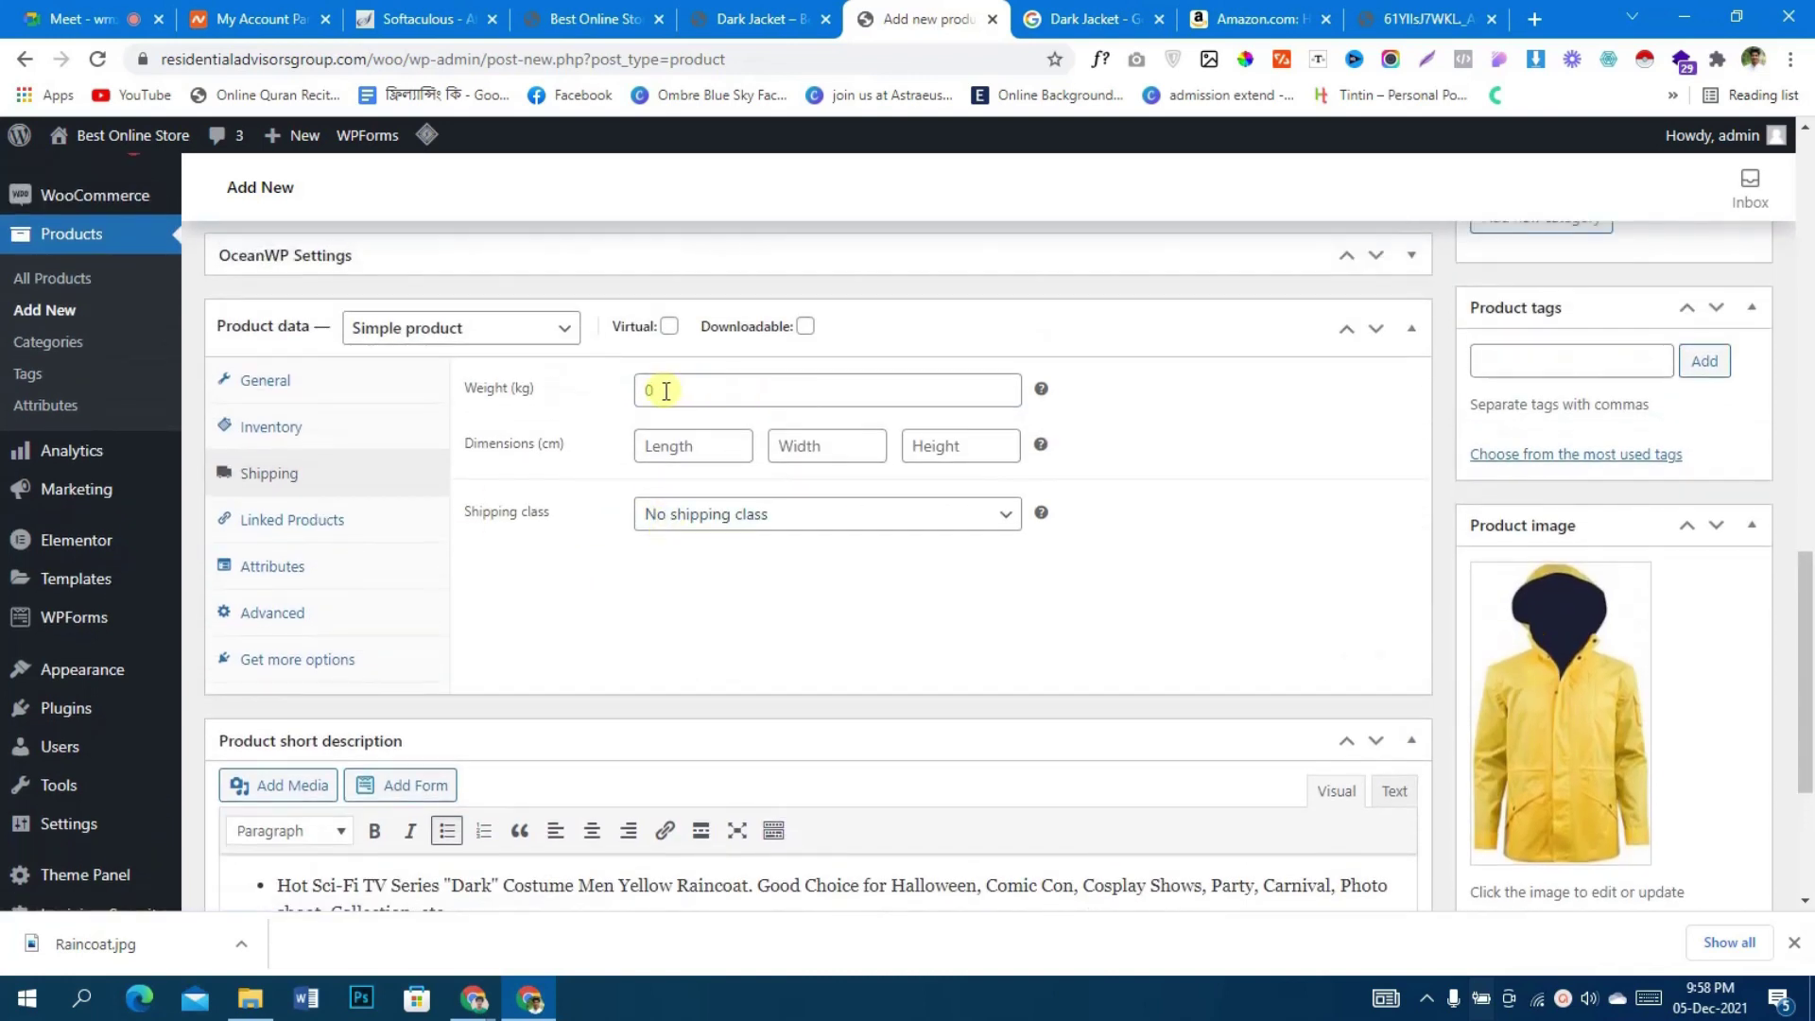
pyautogui.click(289, 526)
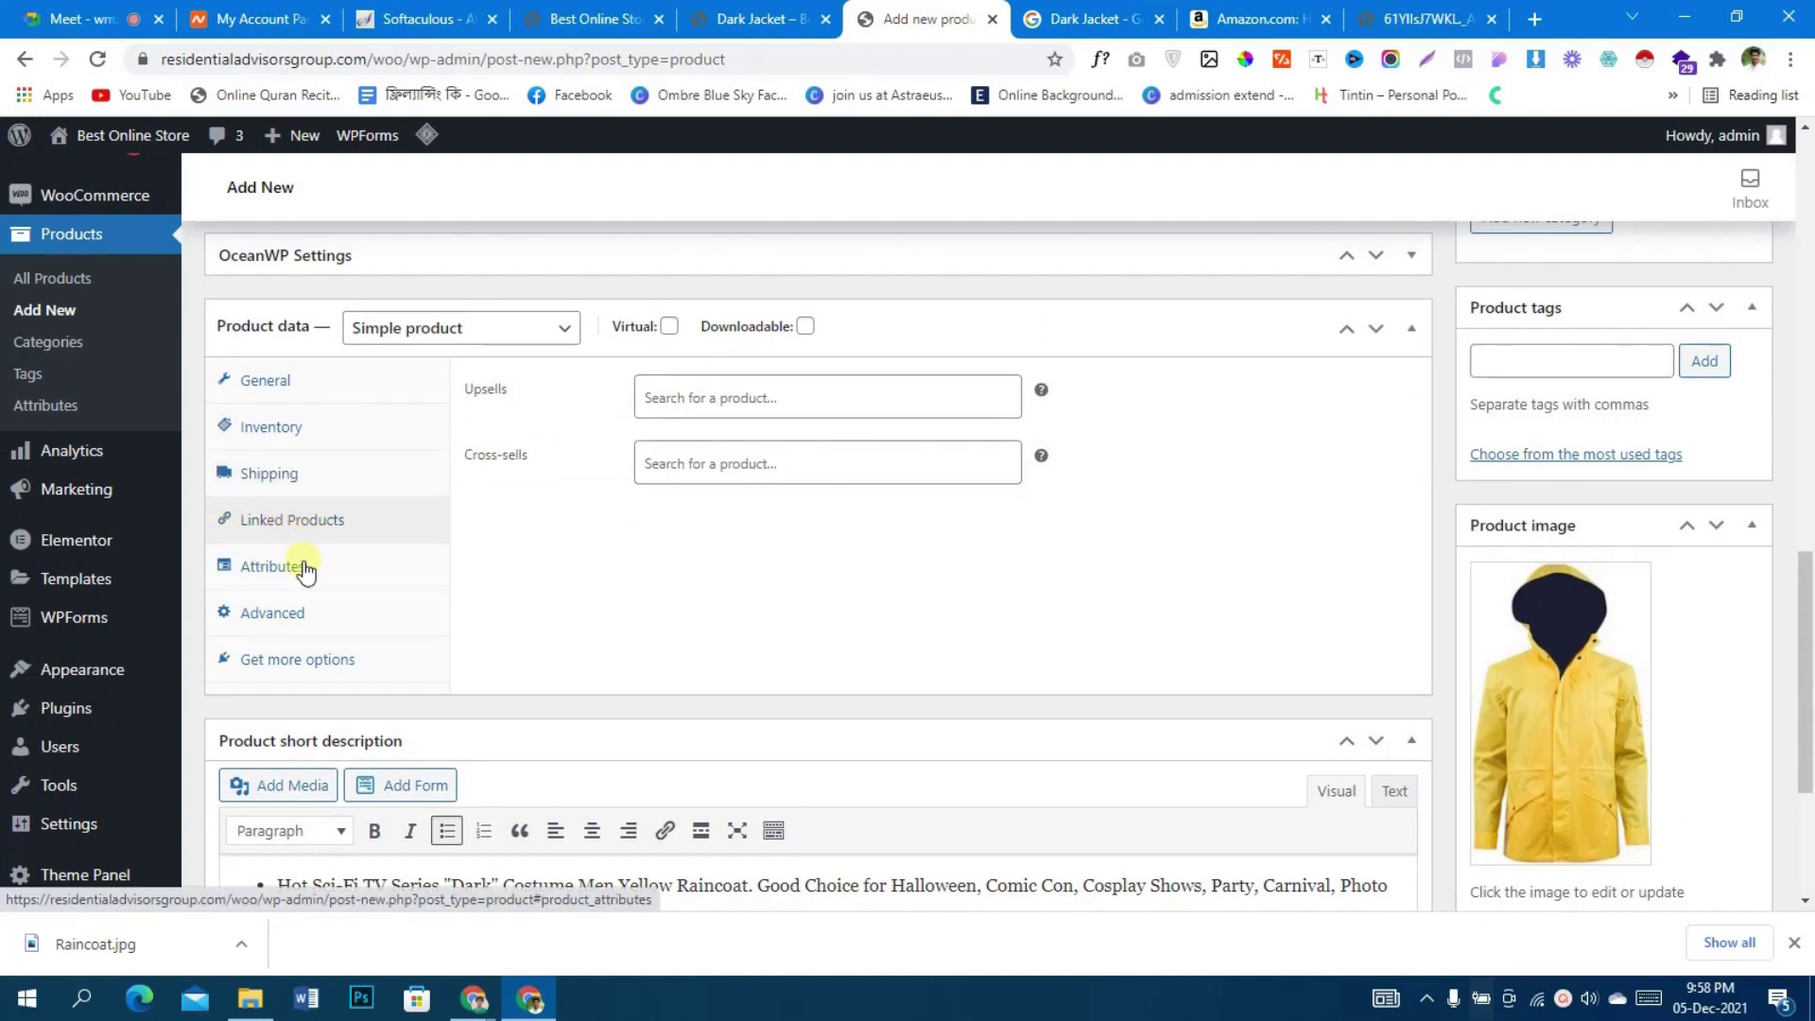
# - Publish the Yellow Raincoat product
pyautogui.scroll(2, 534, 473)
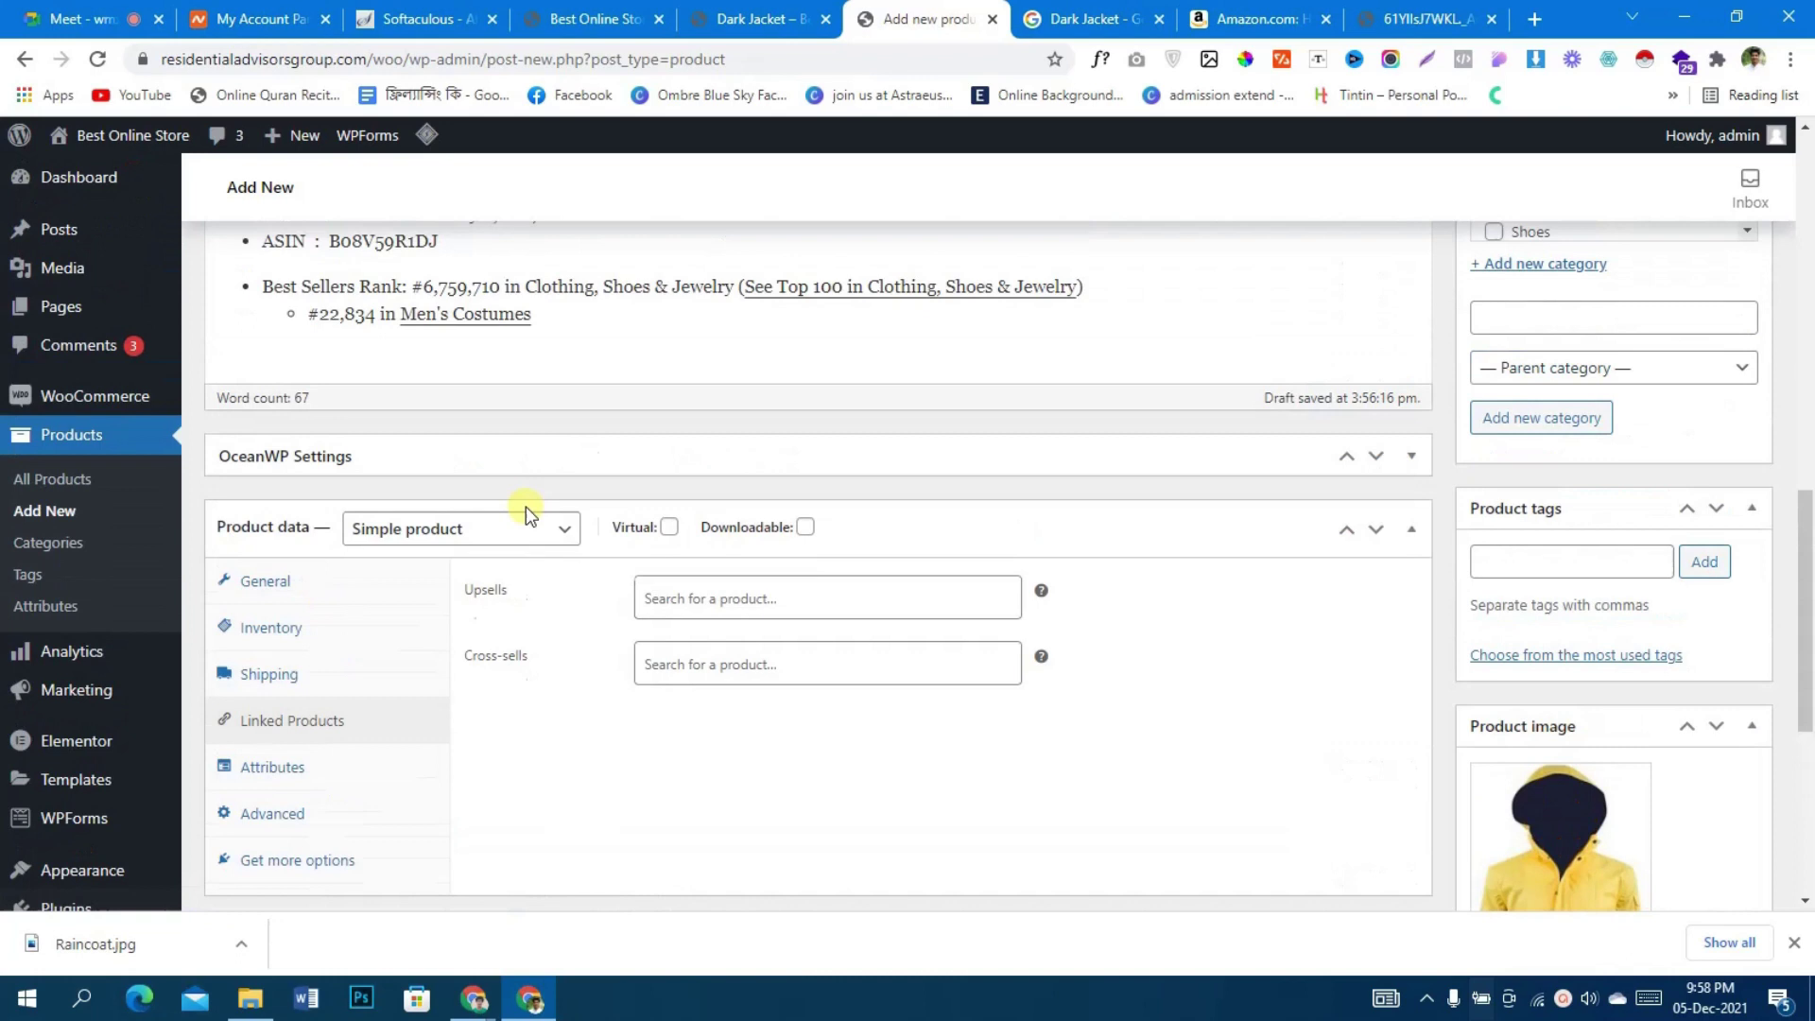
pyautogui.scroll(-5, 922, 463)
pyautogui.scroll(15, 976, 631)
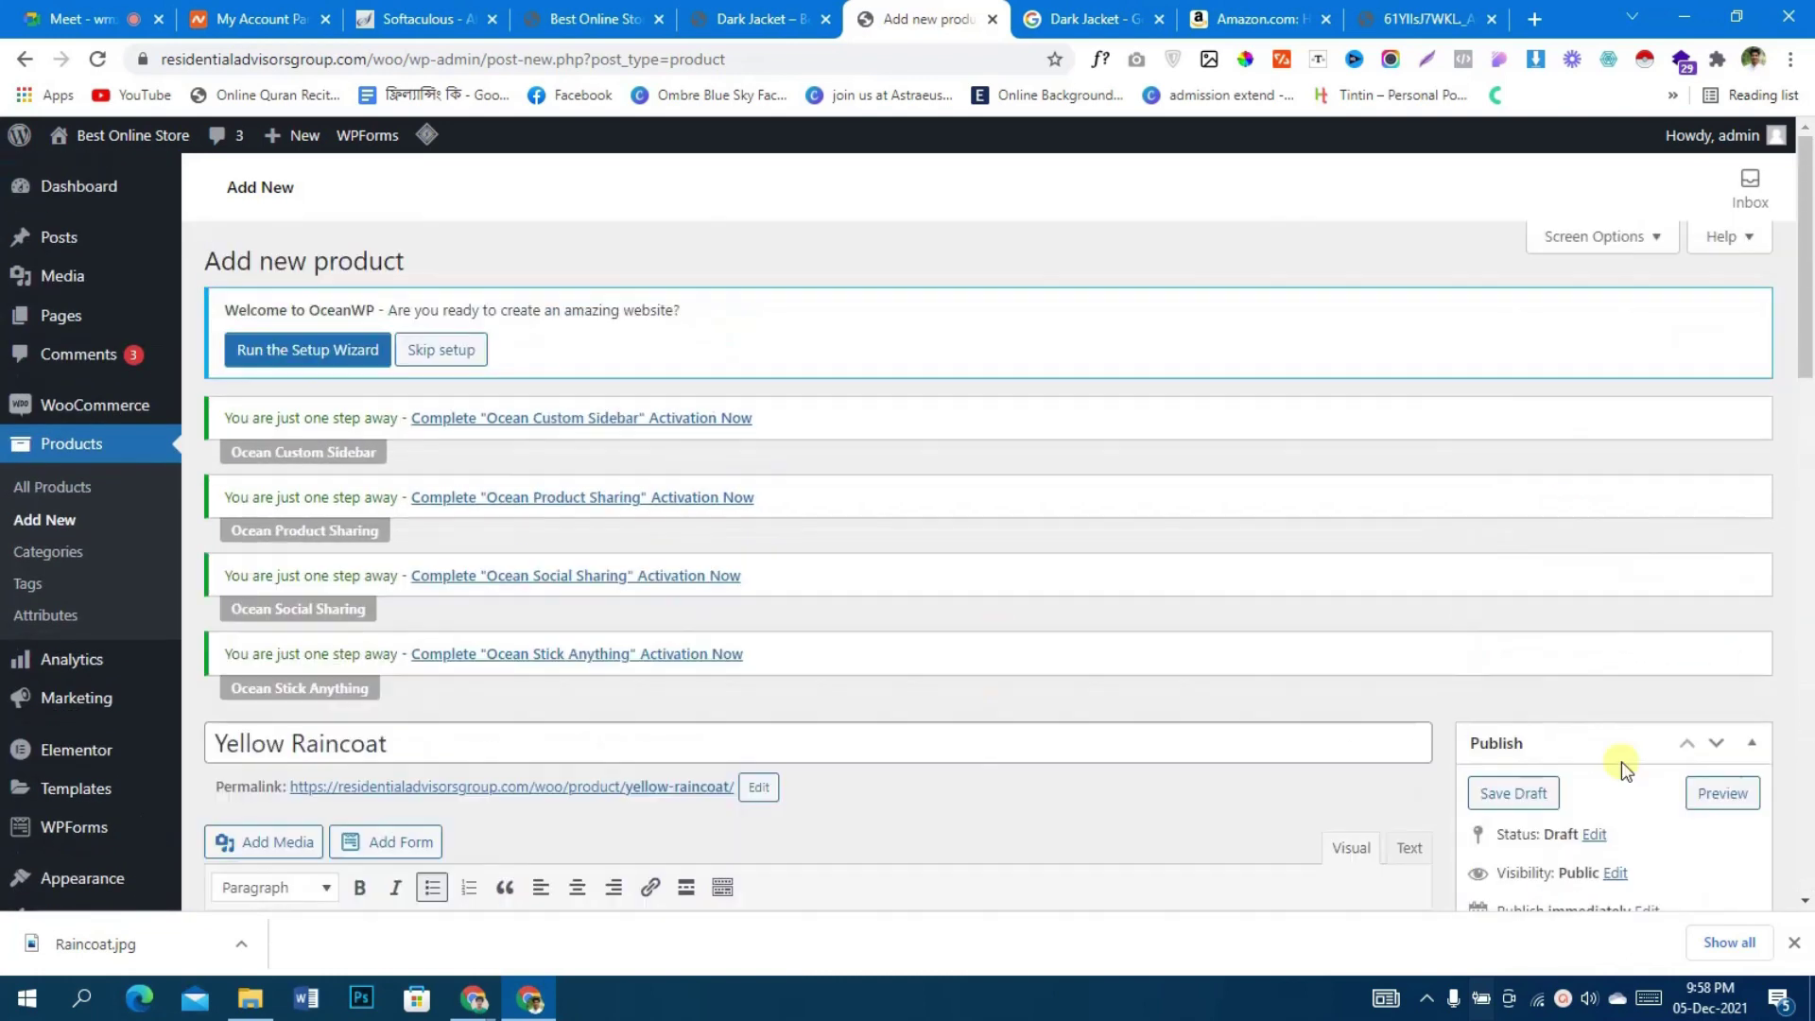
pyautogui.scroll(-4, 1620, 737)
pyautogui.click(1720, 587)
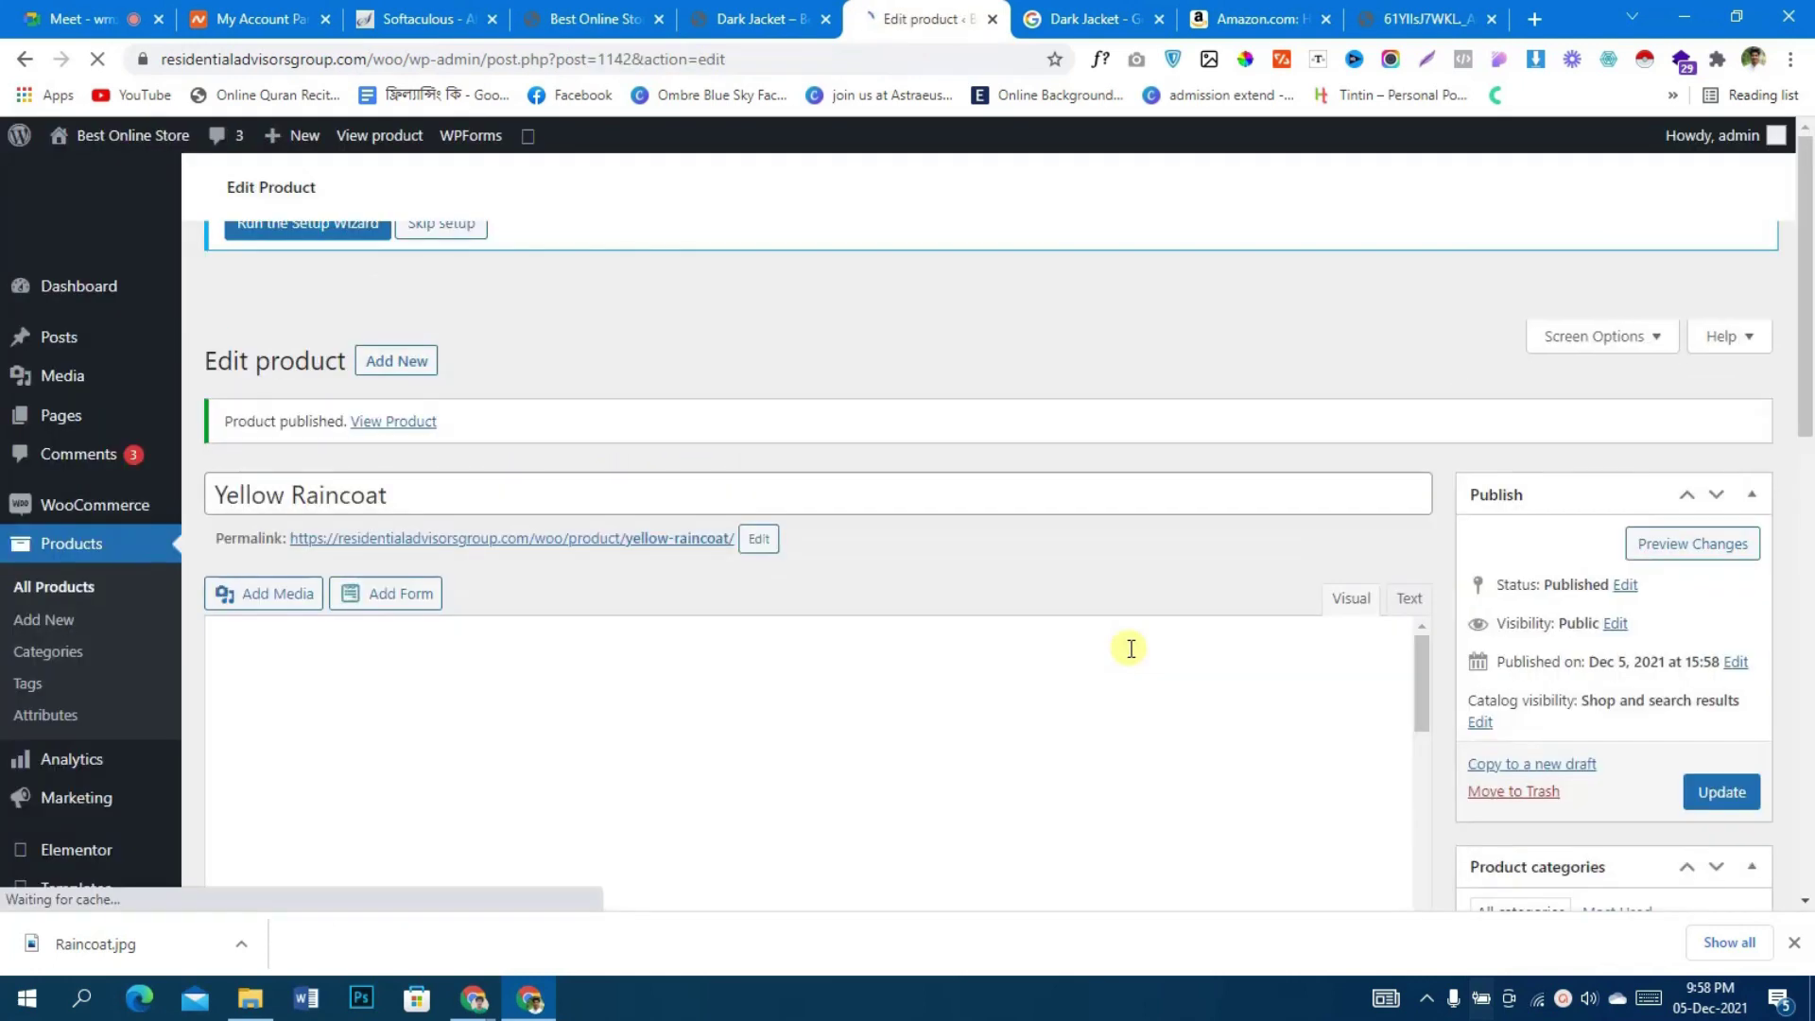
# - Open the published Yellow Raincoat product page separately and review its prices, image, short description, category and product details
pyautogui.middleClick(419, 419)
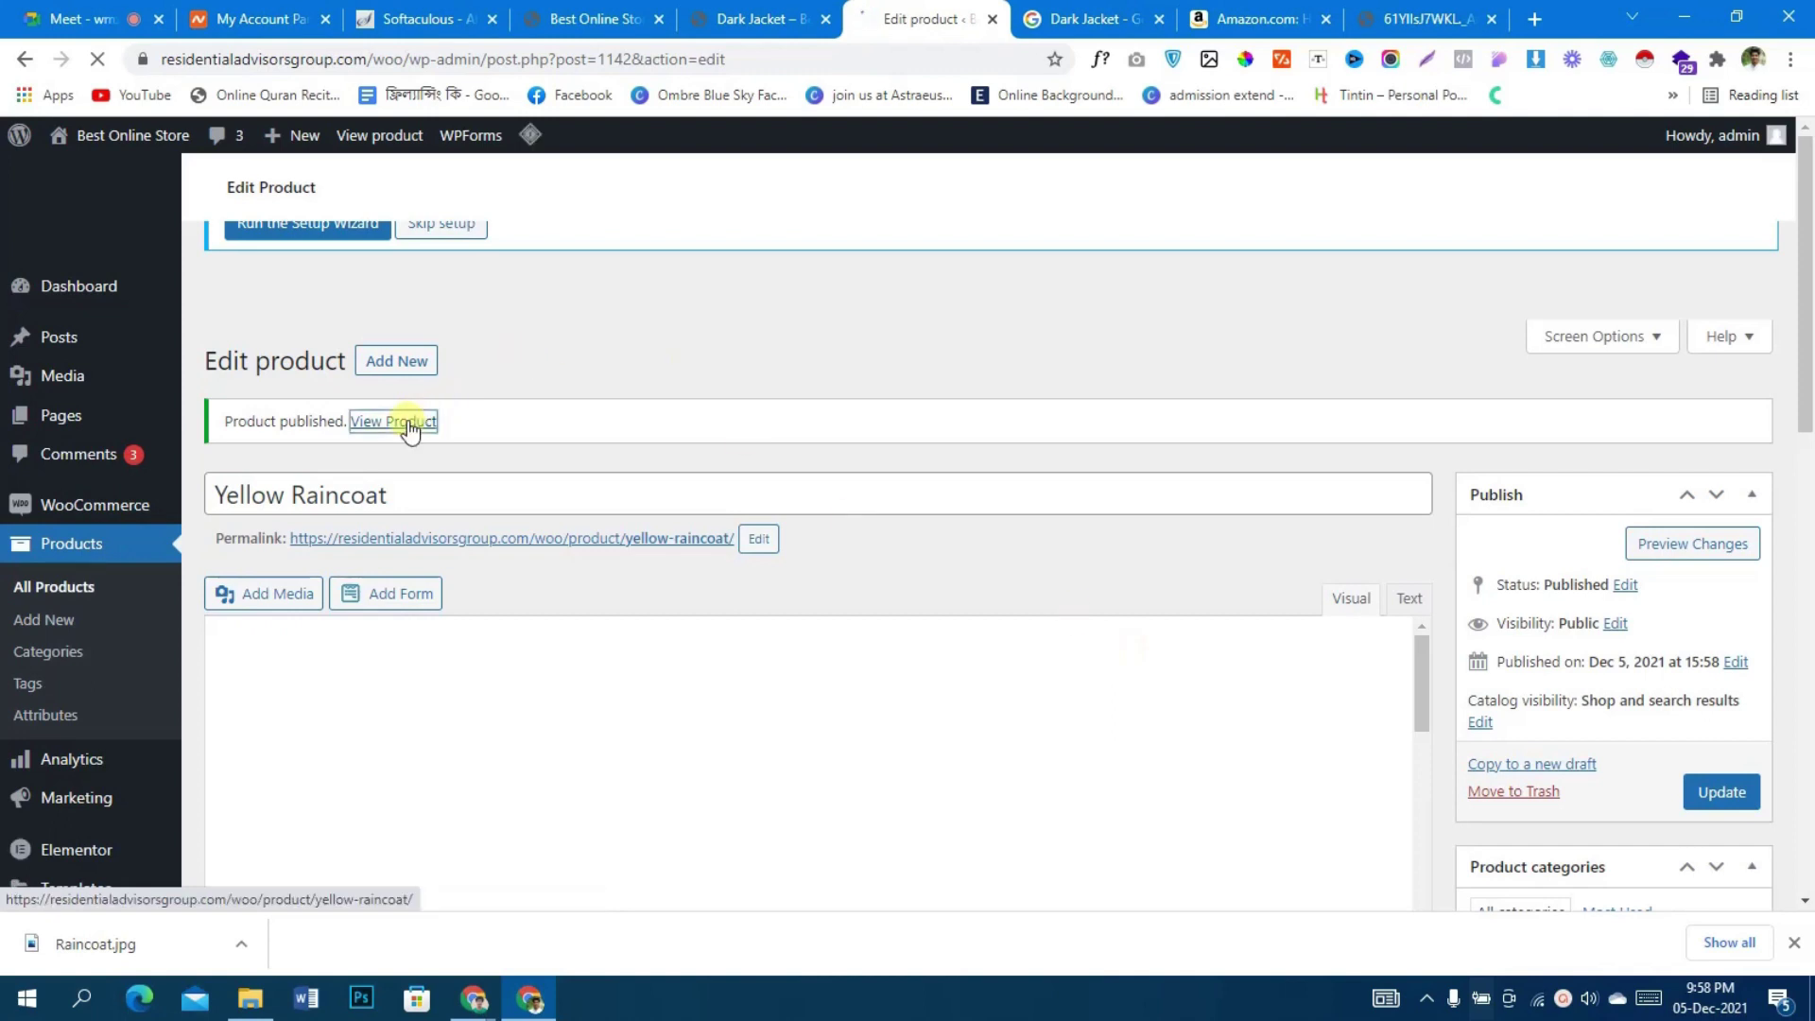
pyautogui.click(1019, 18)
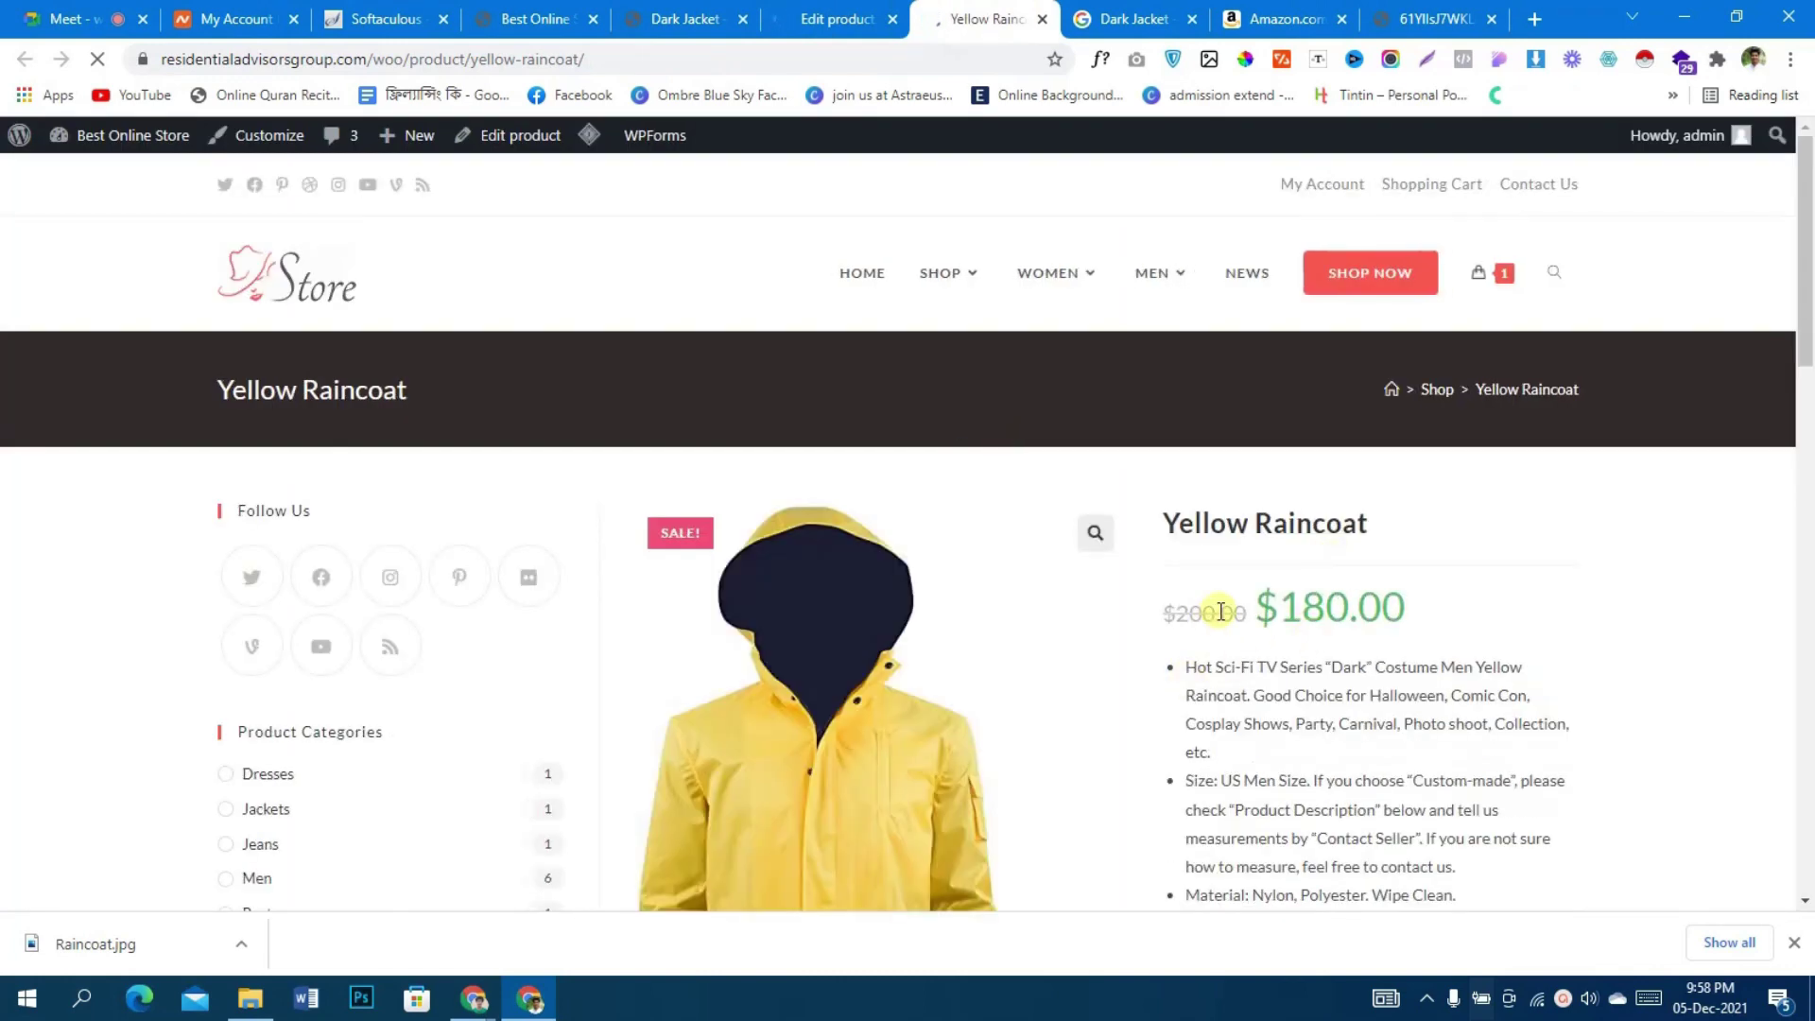
pyautogui.scroll(-1, 1179, 523)
pyautogui.moveTo(1163, 500); pyautogui.dragTo(955, 499)
pyautogui.click(1229, 502)
pyautogui.click(1184, 499)
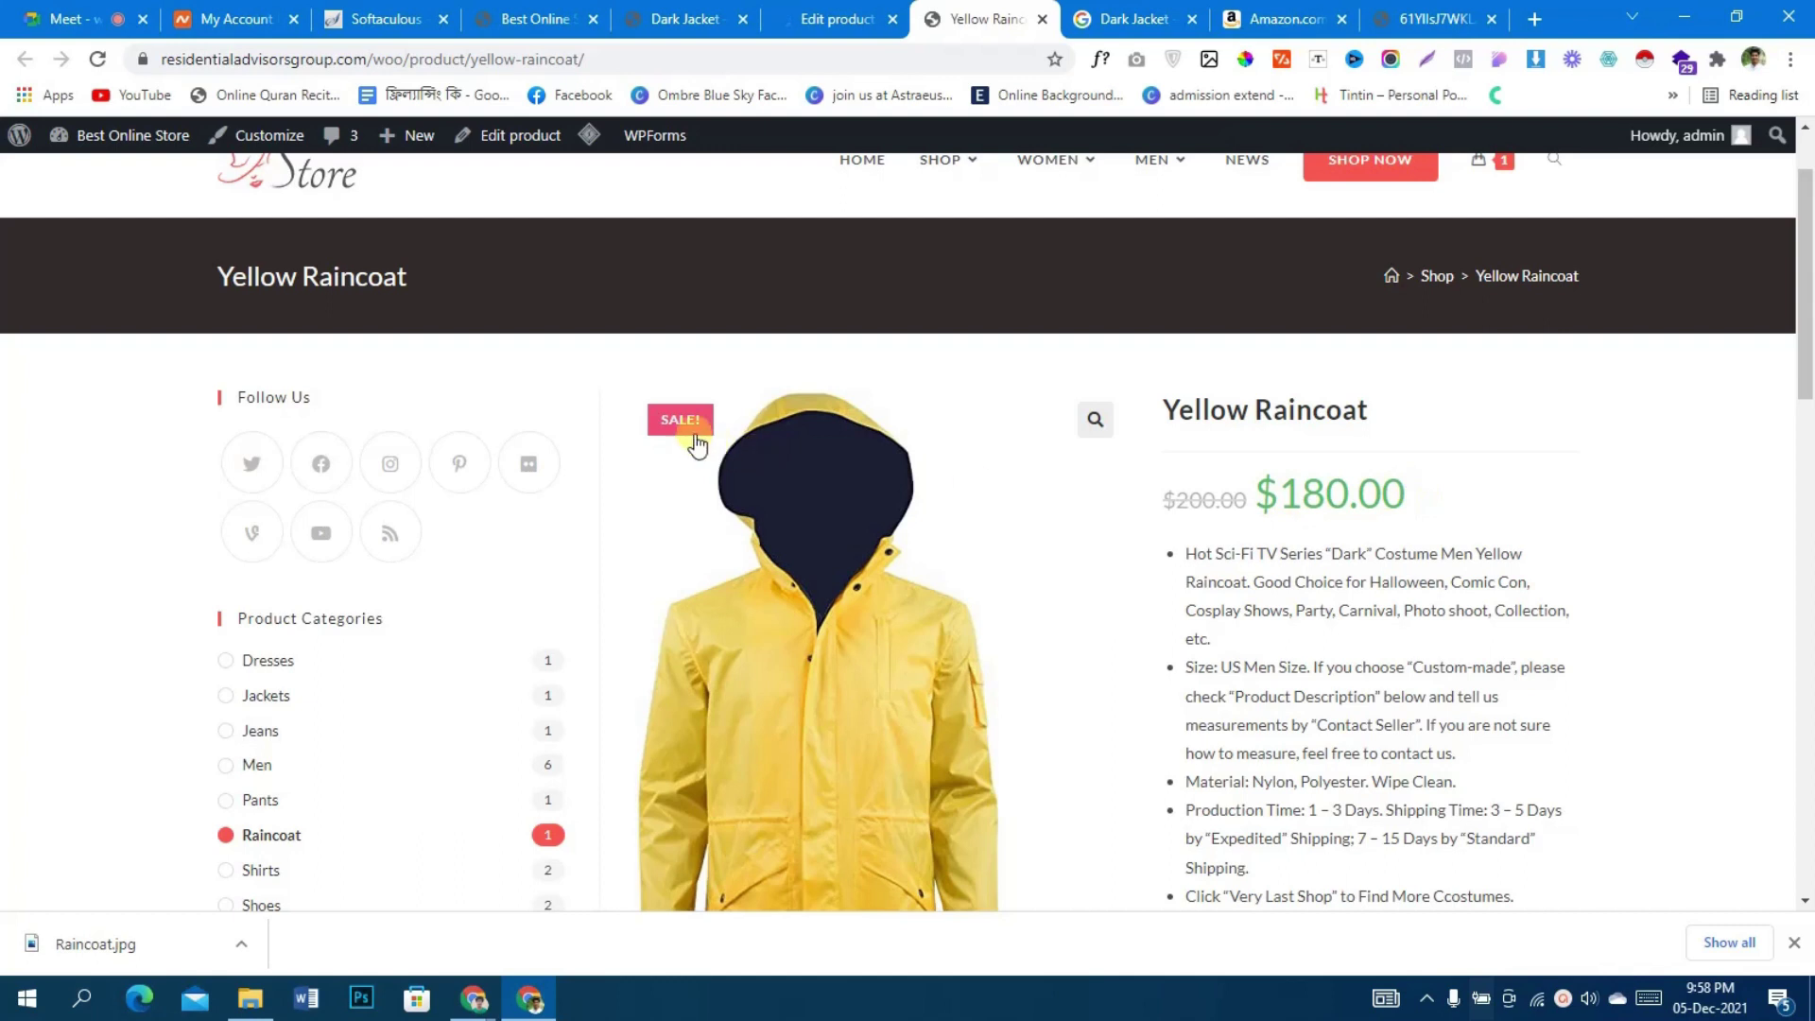
pyautogui.scroll(-8, 1061, 600)
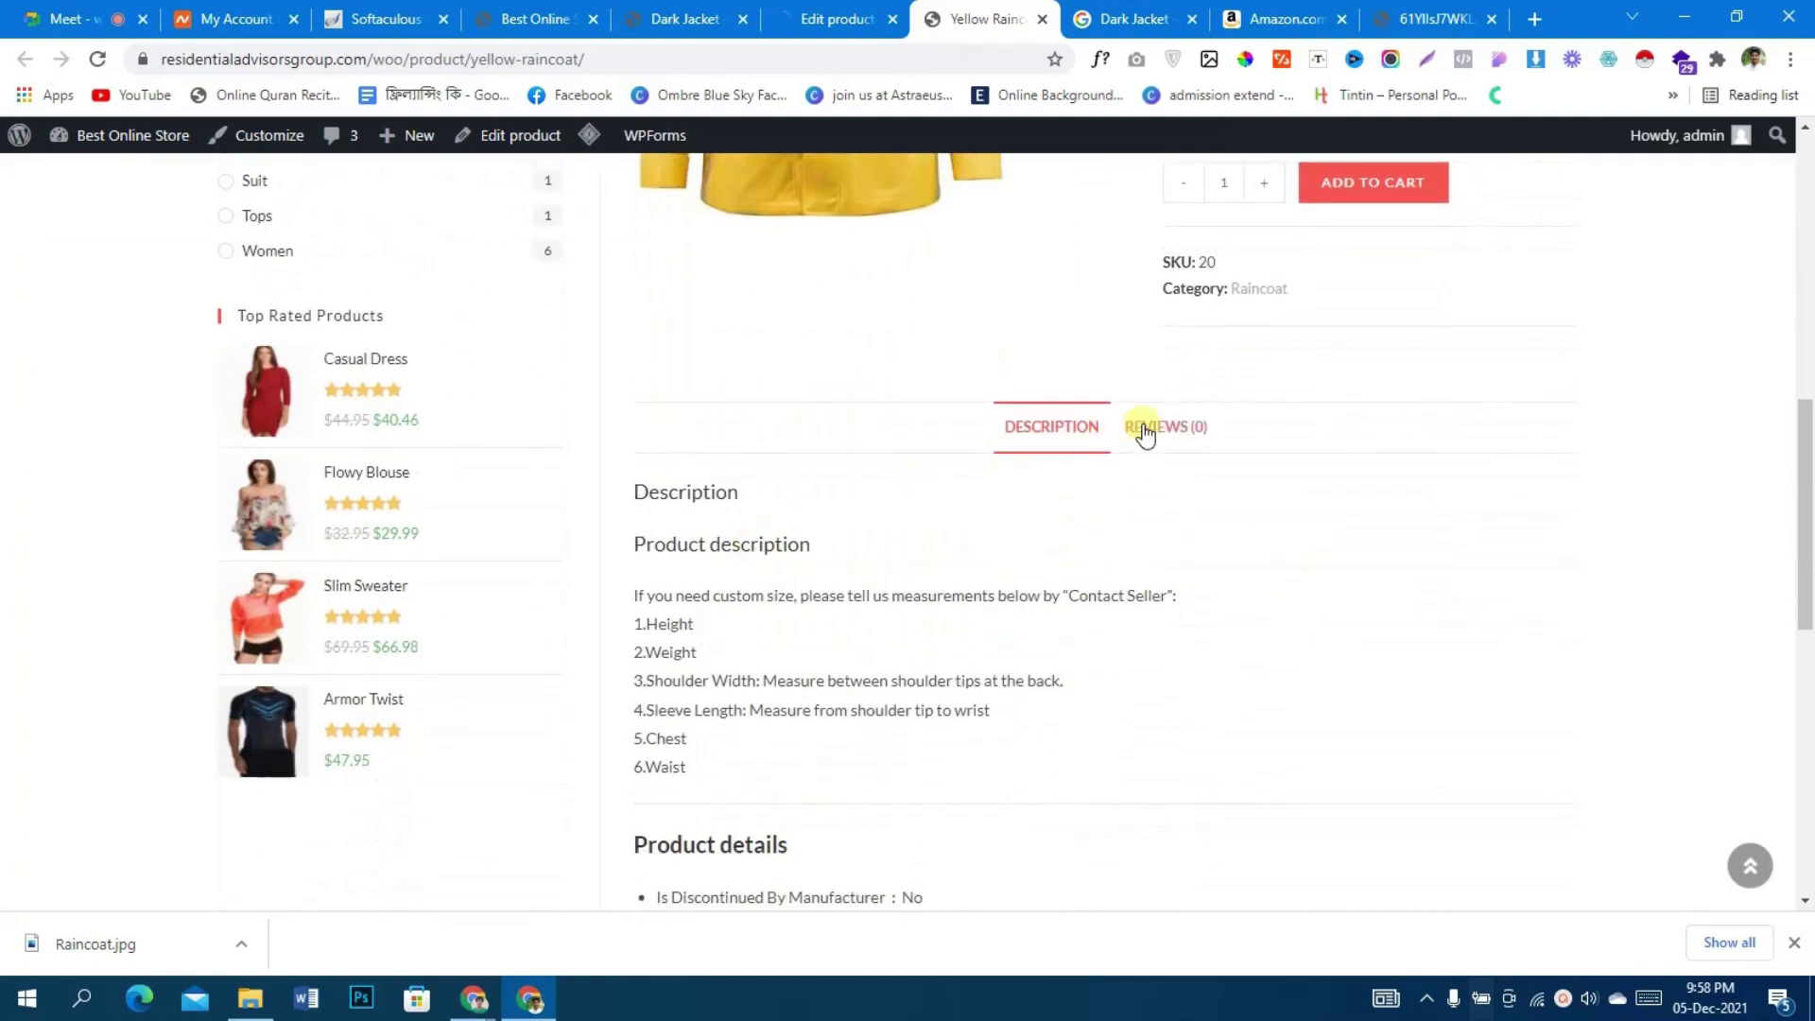
pyautogui.scroll(-6, 907, 615)
pyautogui.scroll(8, 914, 621)
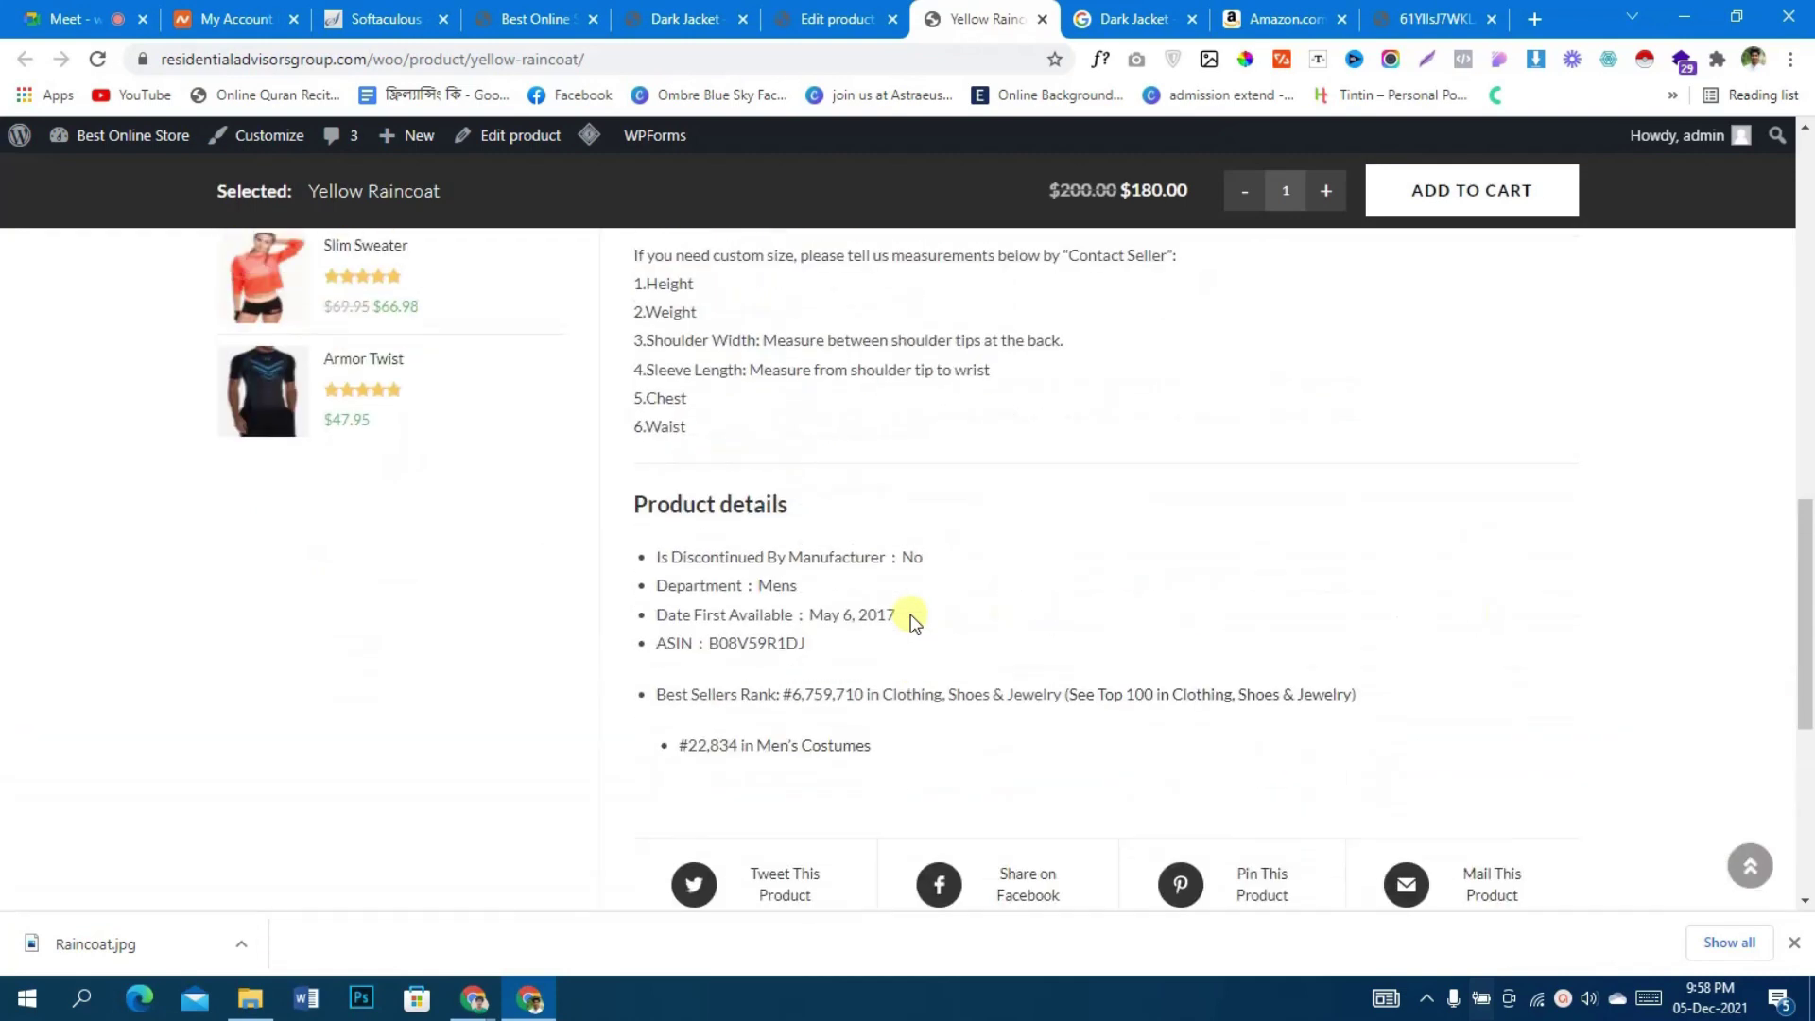
pyautogui.scroll(6, 915, 618)
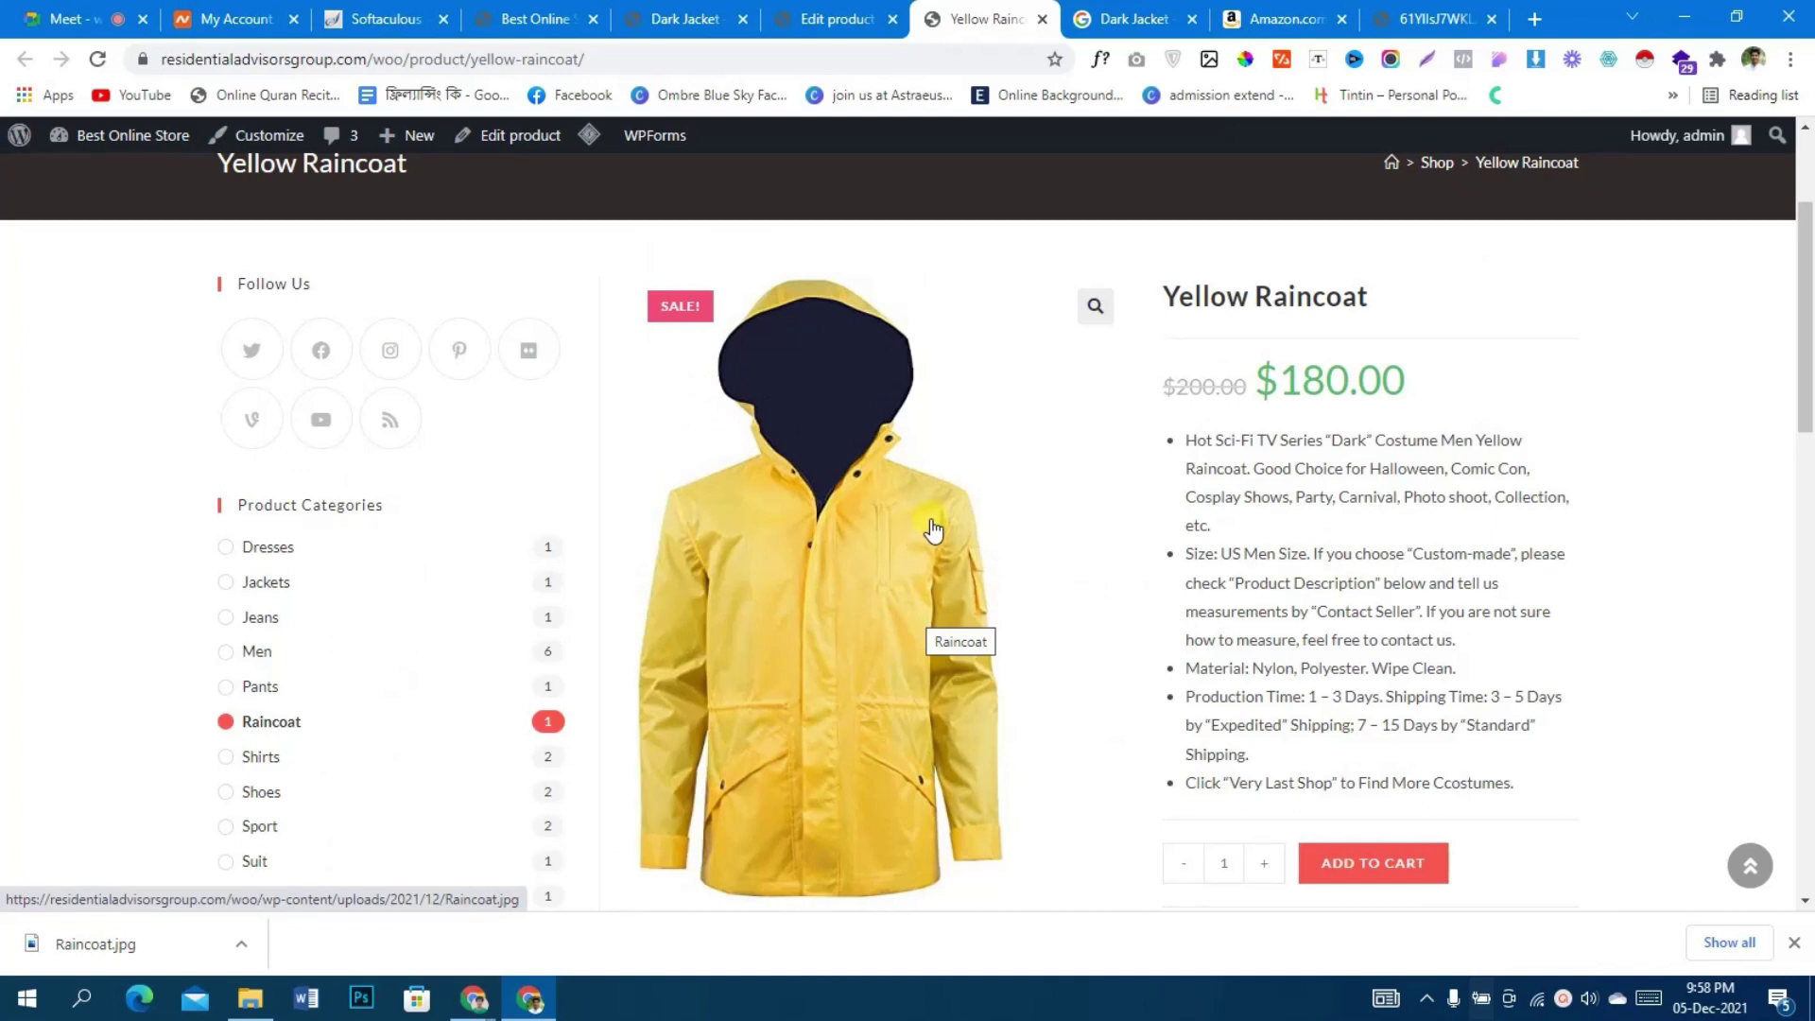
# - Switch to the Google Meet call and dismiss the pop-up covering it
pyautogui.click(118, 13)
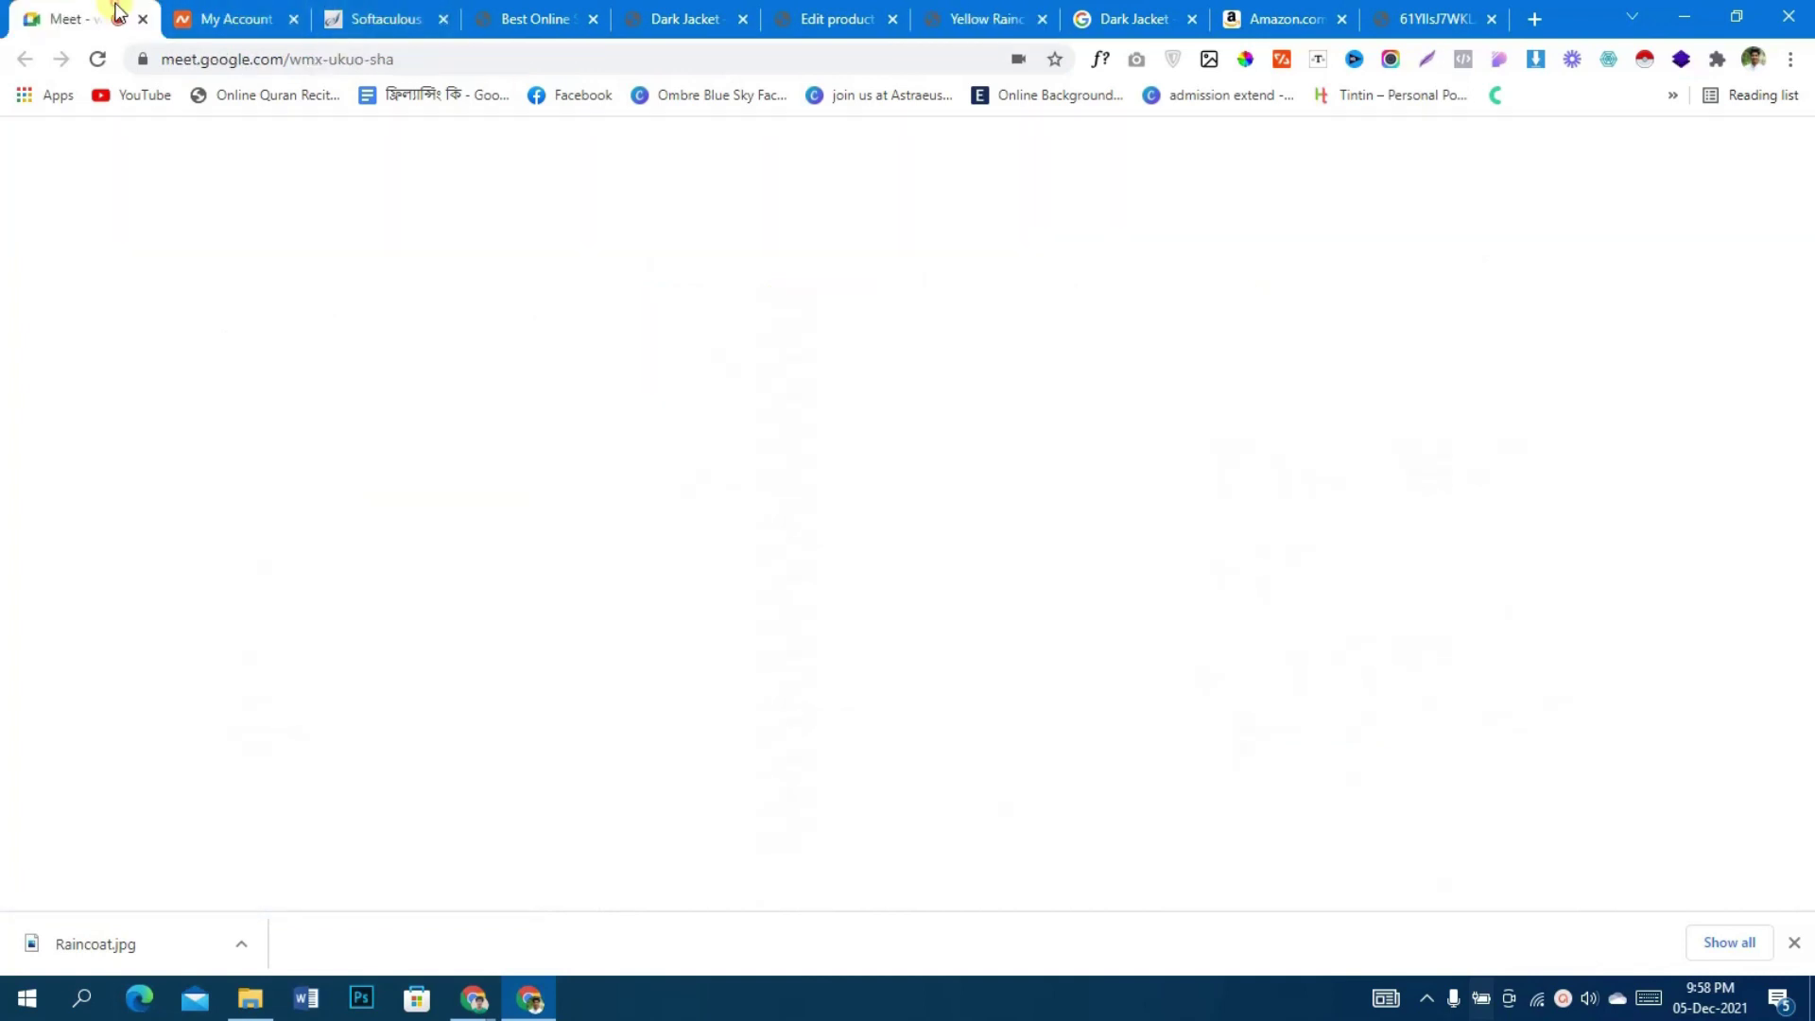
pyautogui.click(1161, 260)
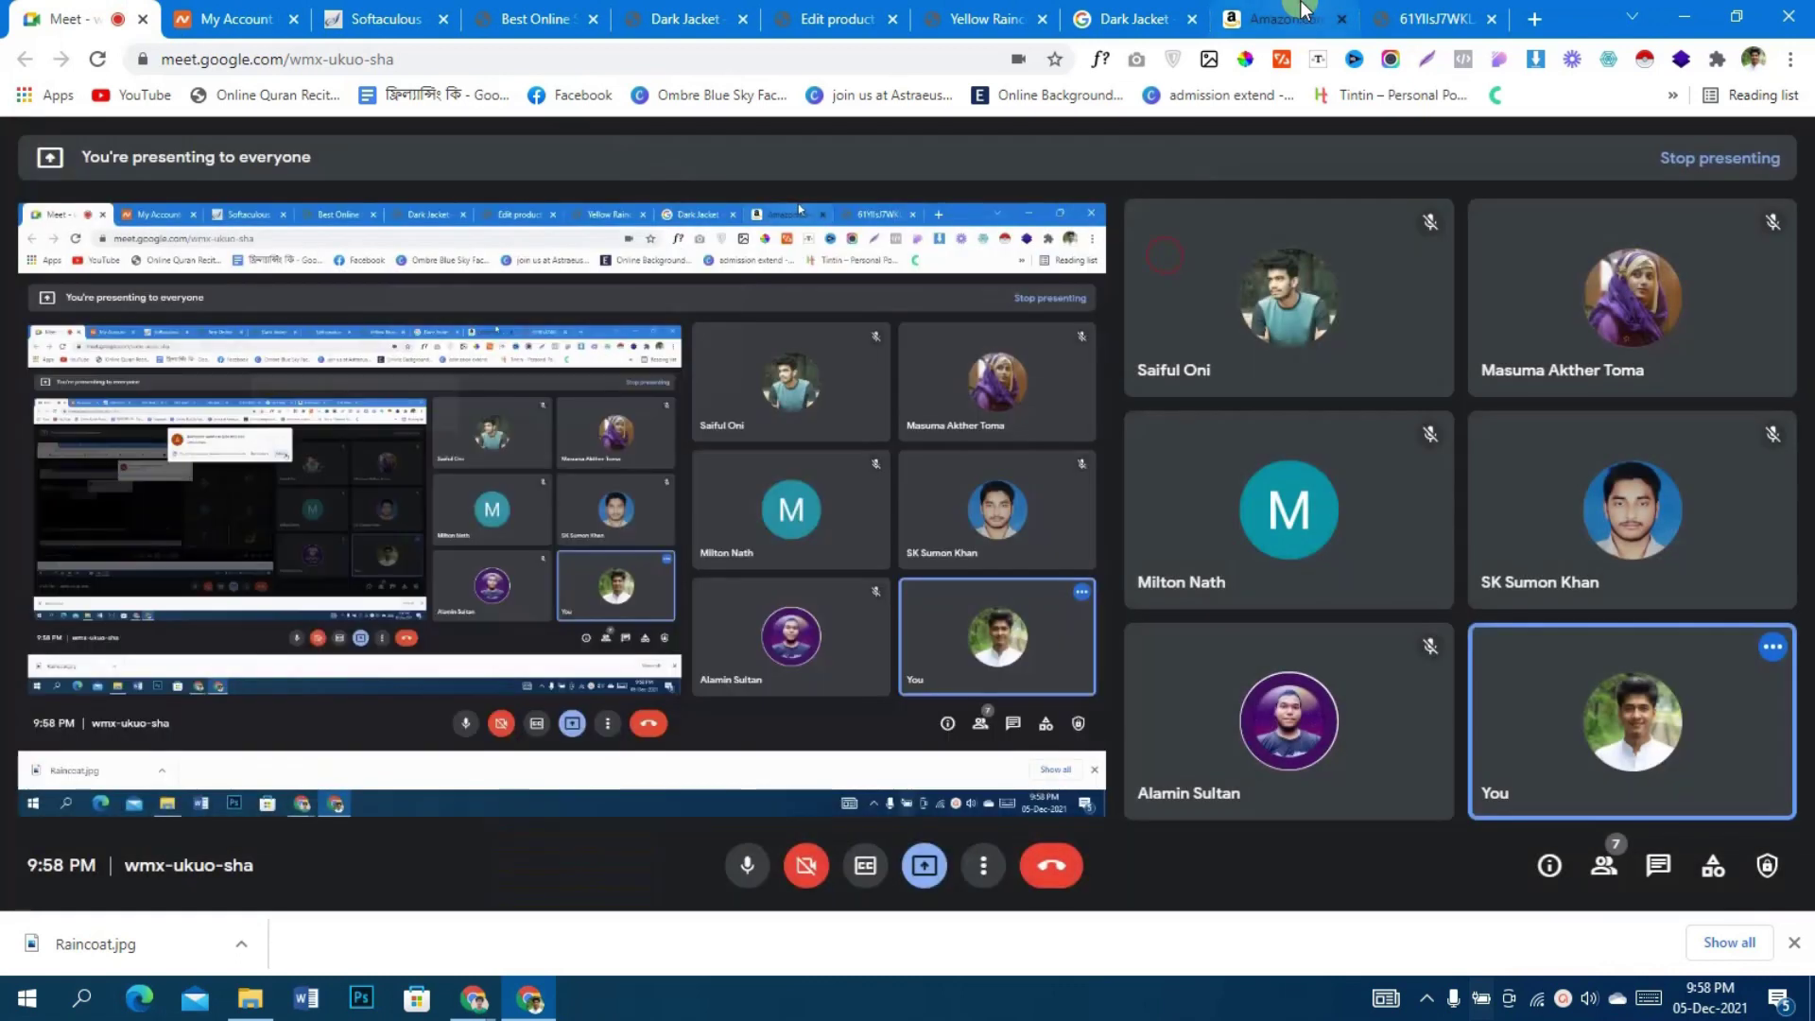
# - Examine the Men Size, Women Size and size options on the Amazon raincoat listing, and compare with the store's Yellow Raincoat page
pyautogui.click(1305, 11)
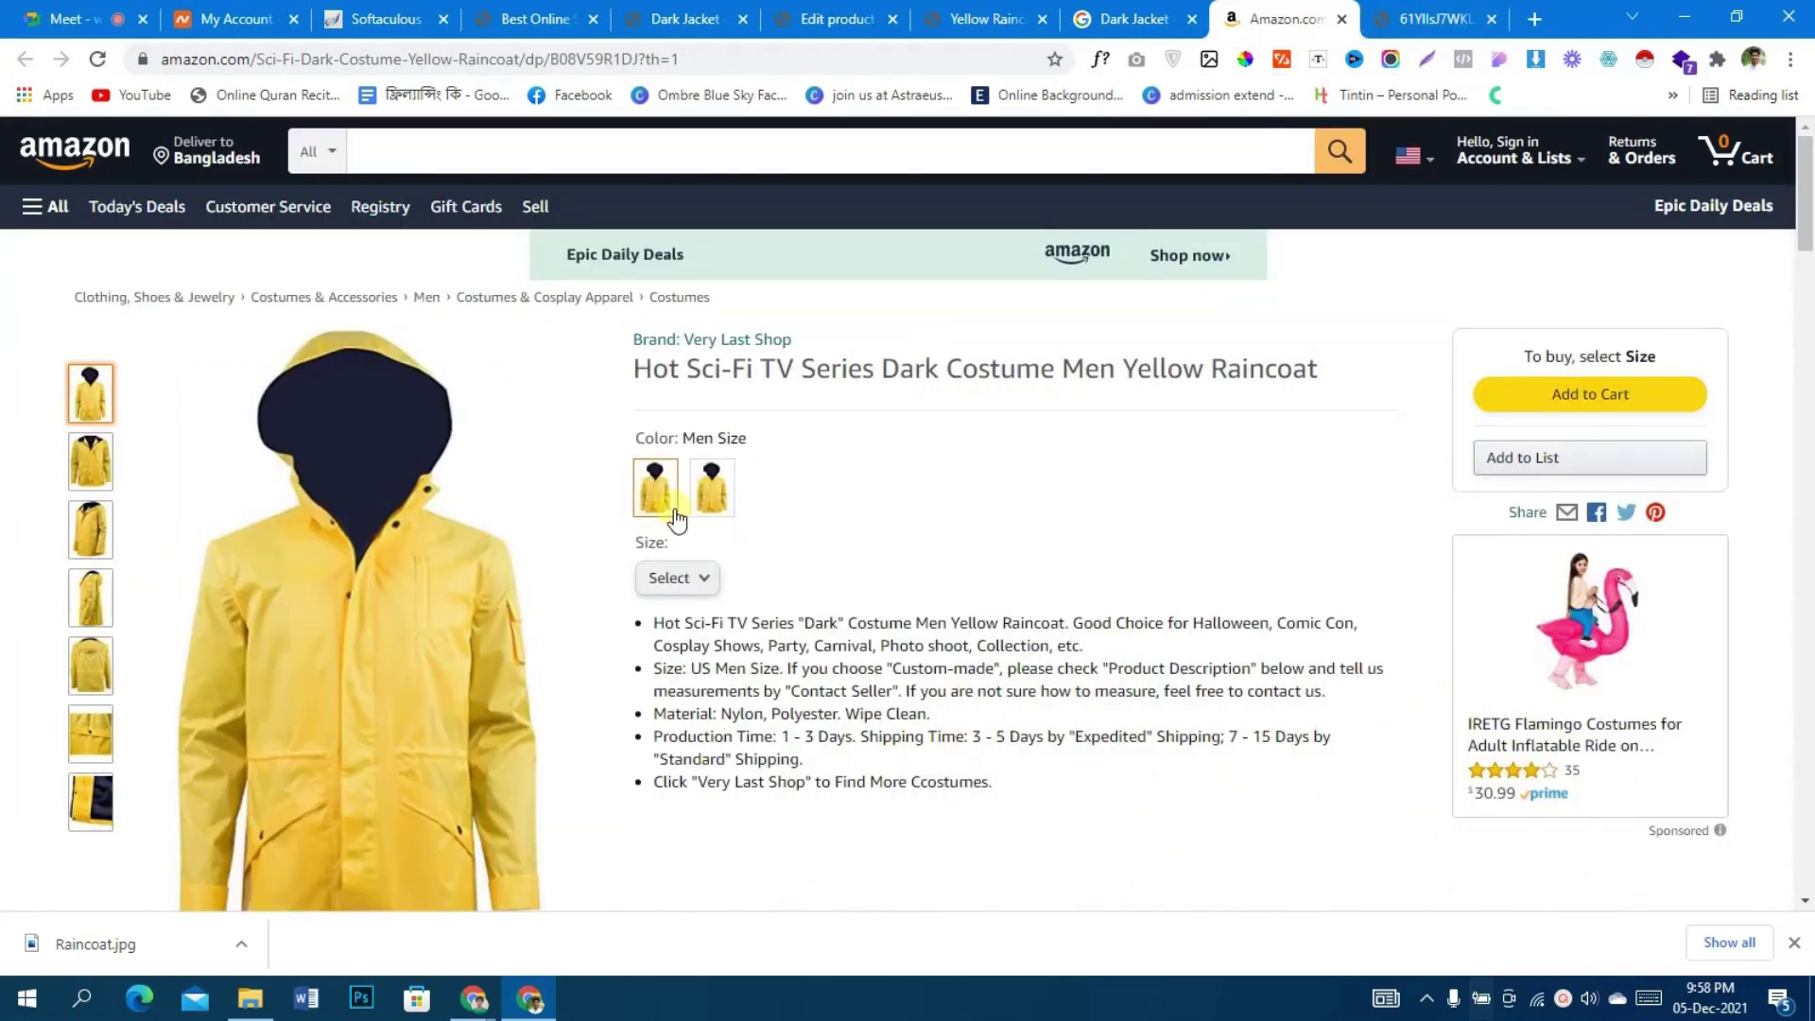
pyautogui.click(726, 508)
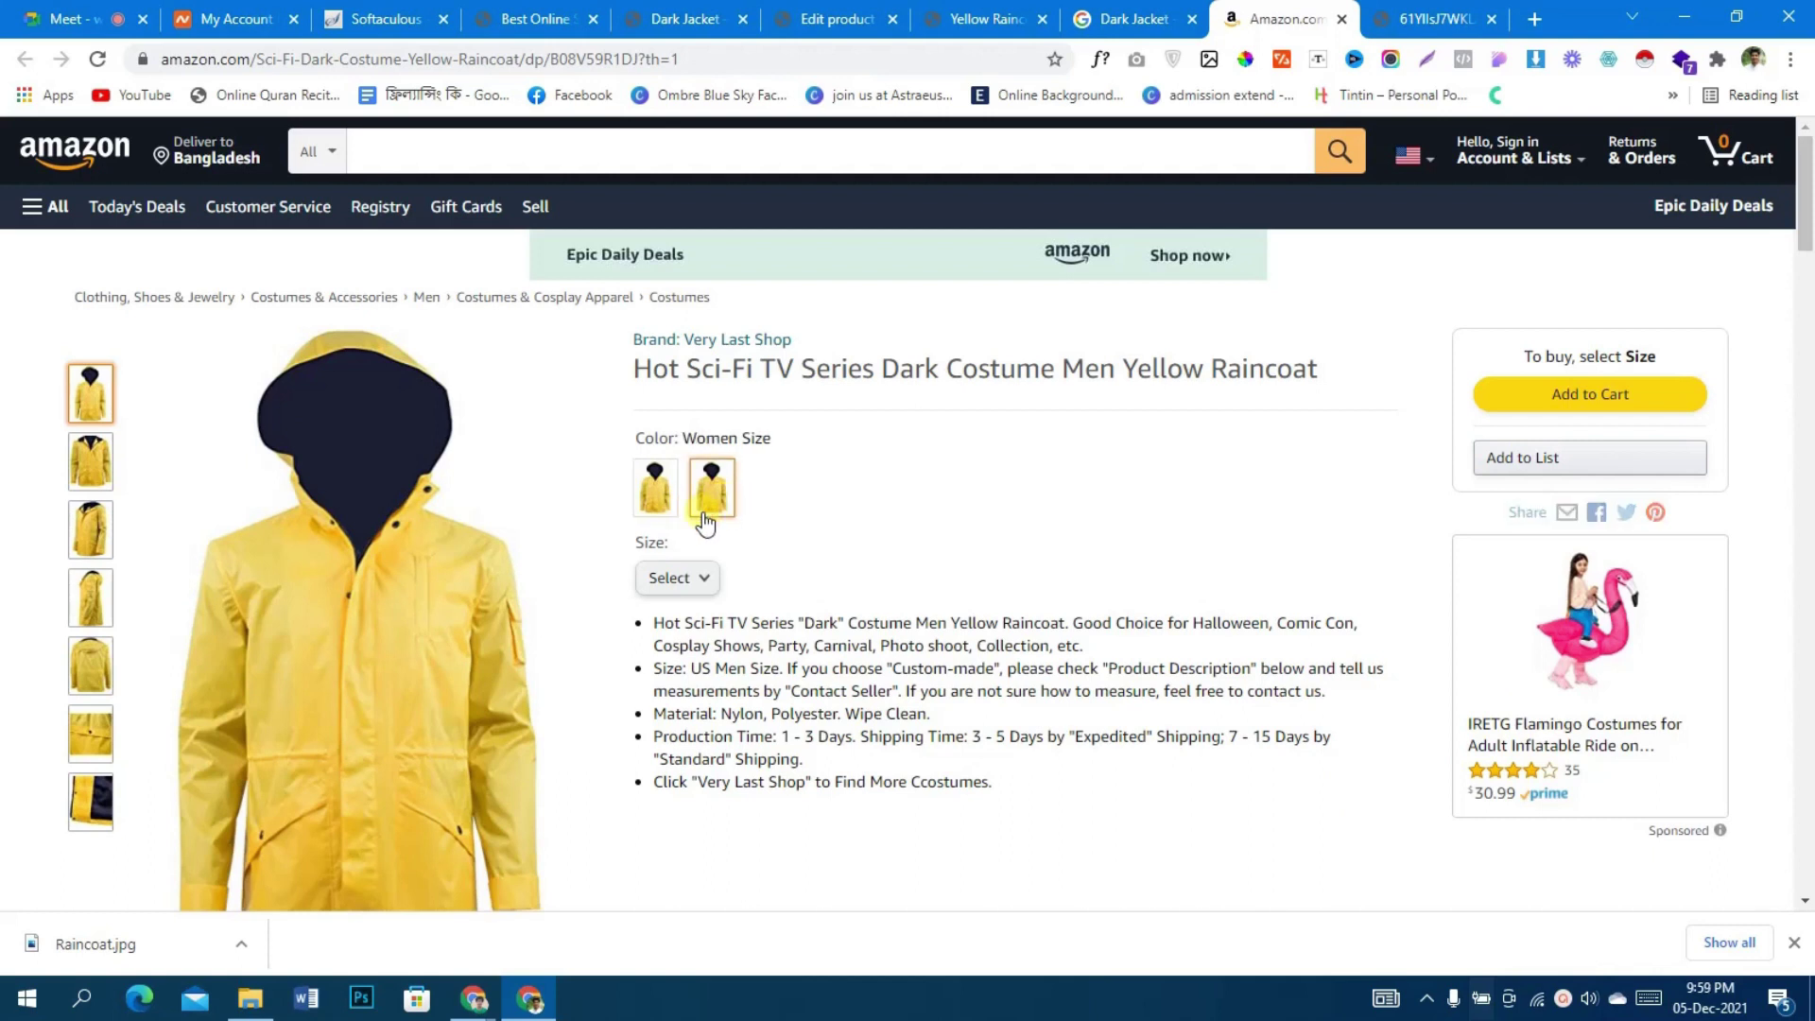
pyautogui.click(712, 497)
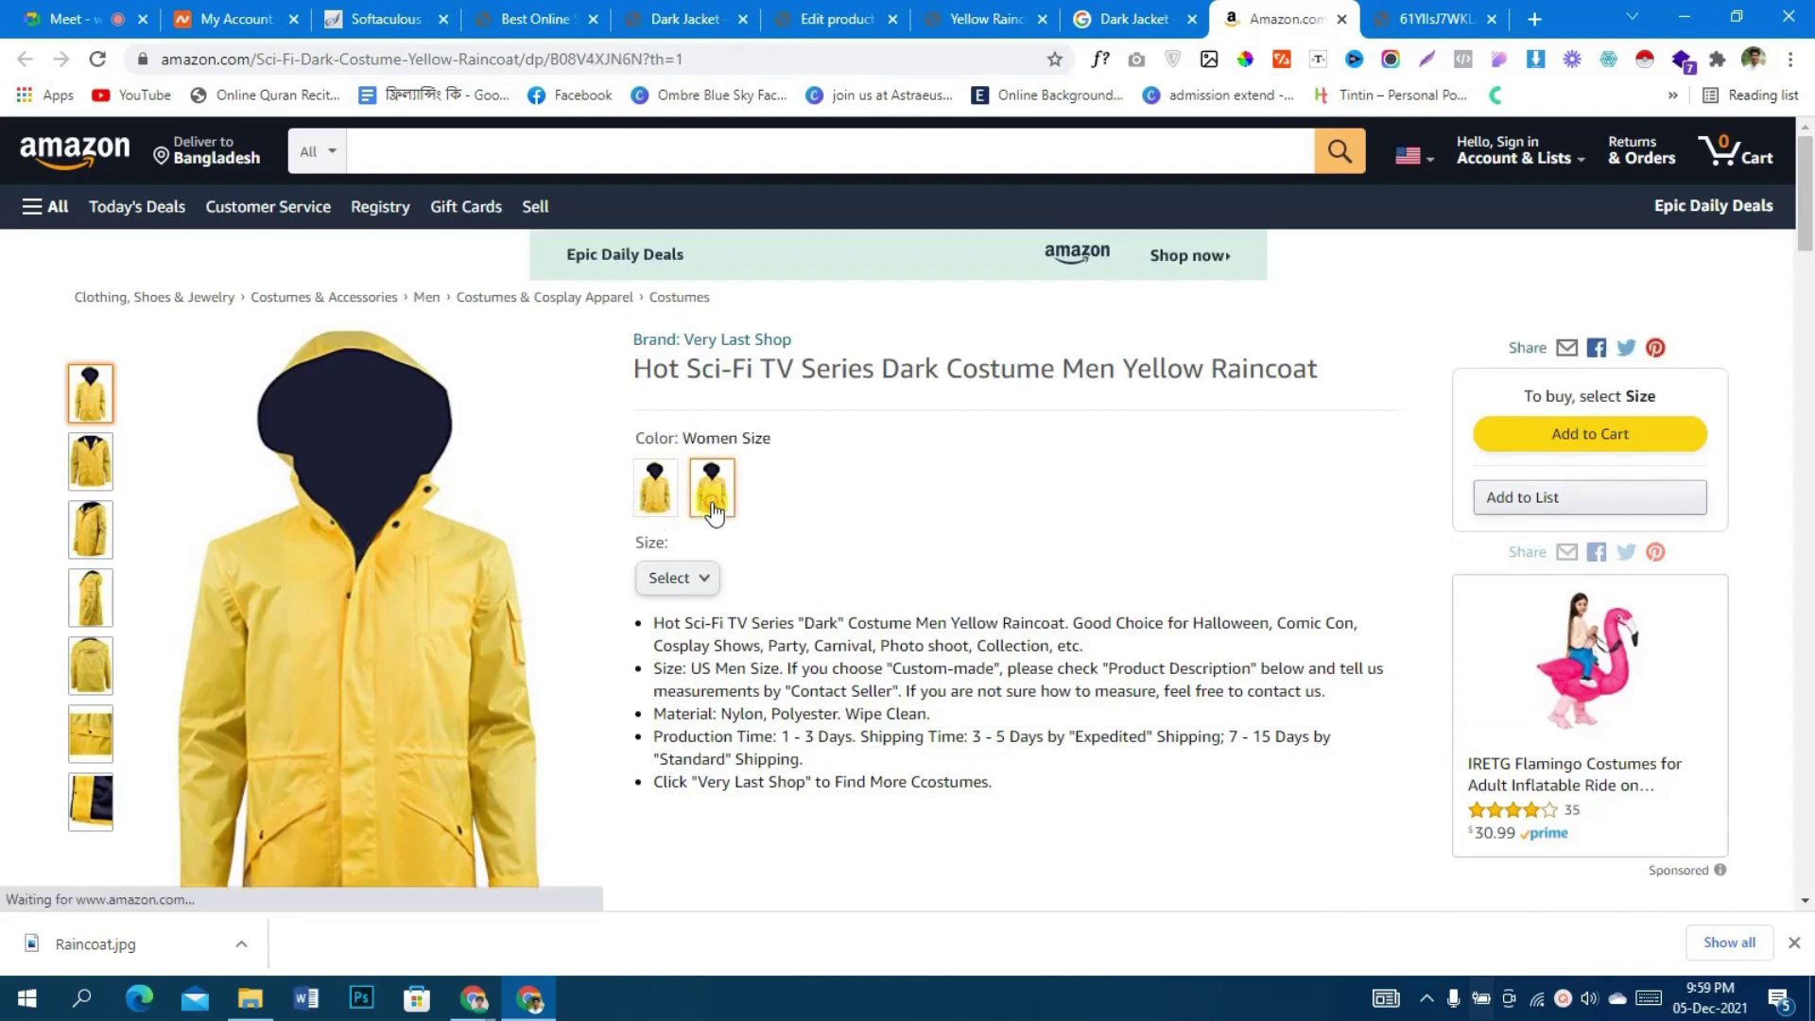
pyautogui.click(667, 505)
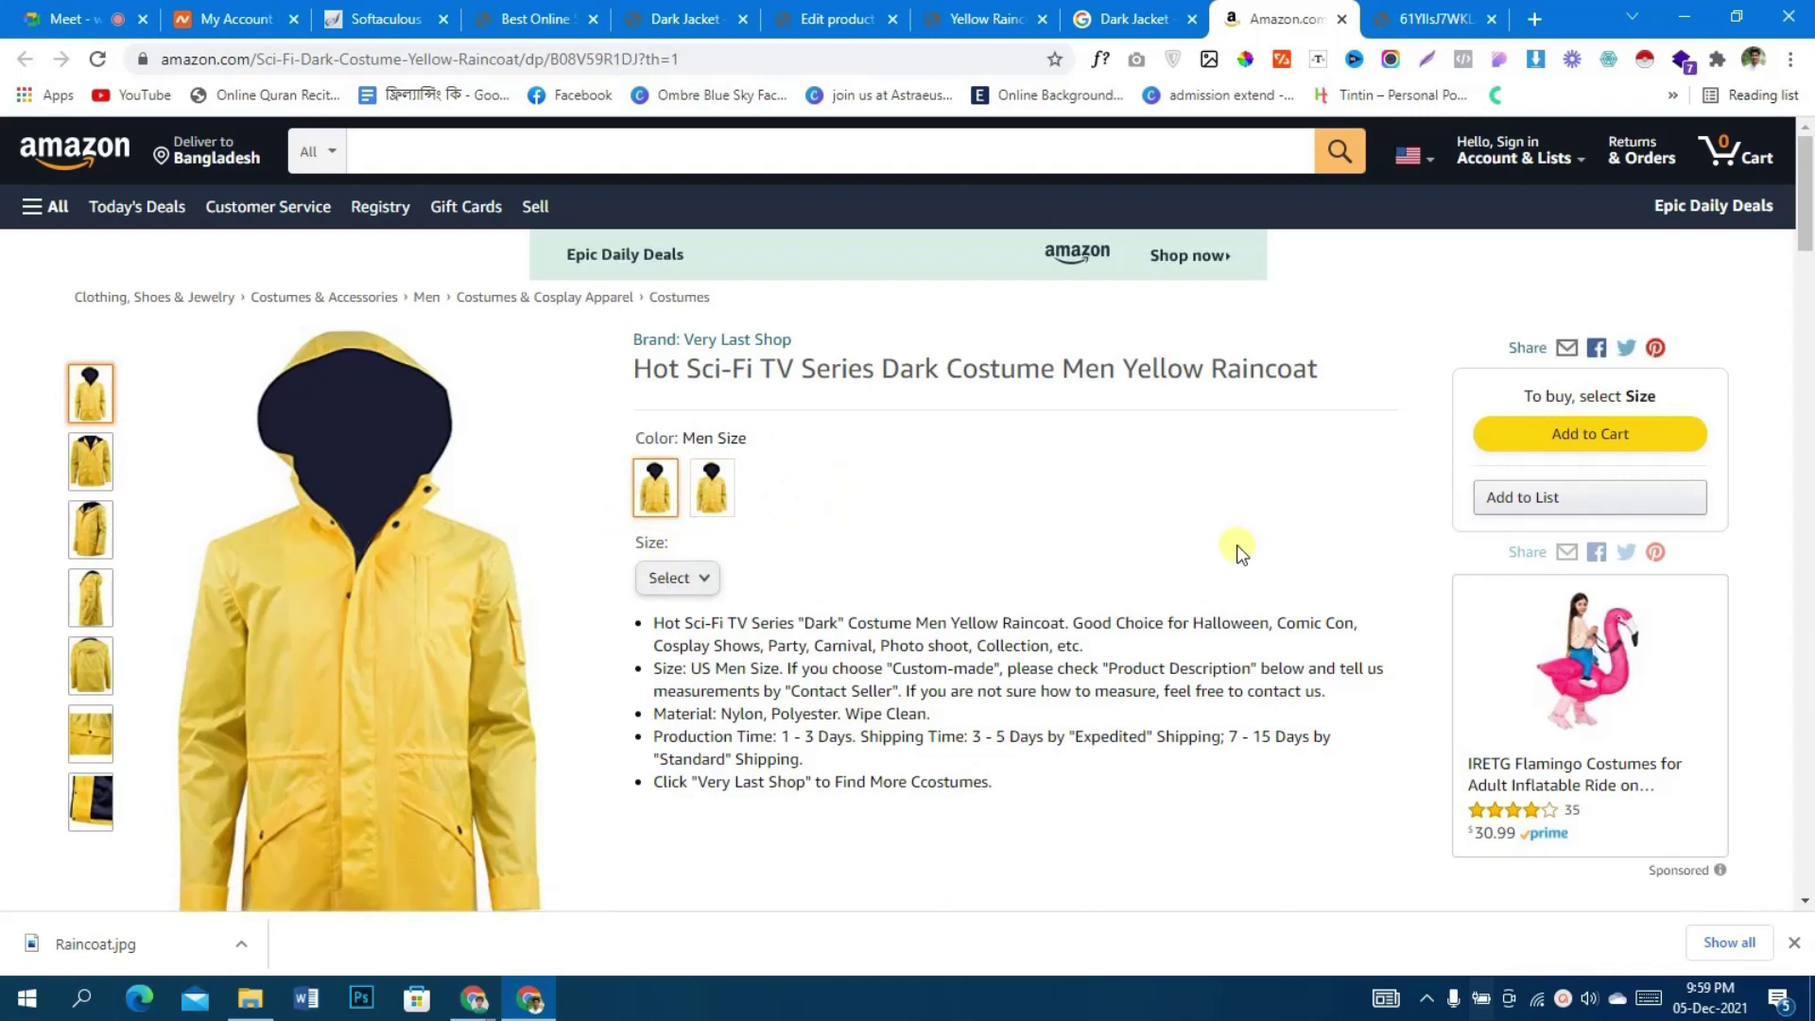
pyautogui.click(704, 577)
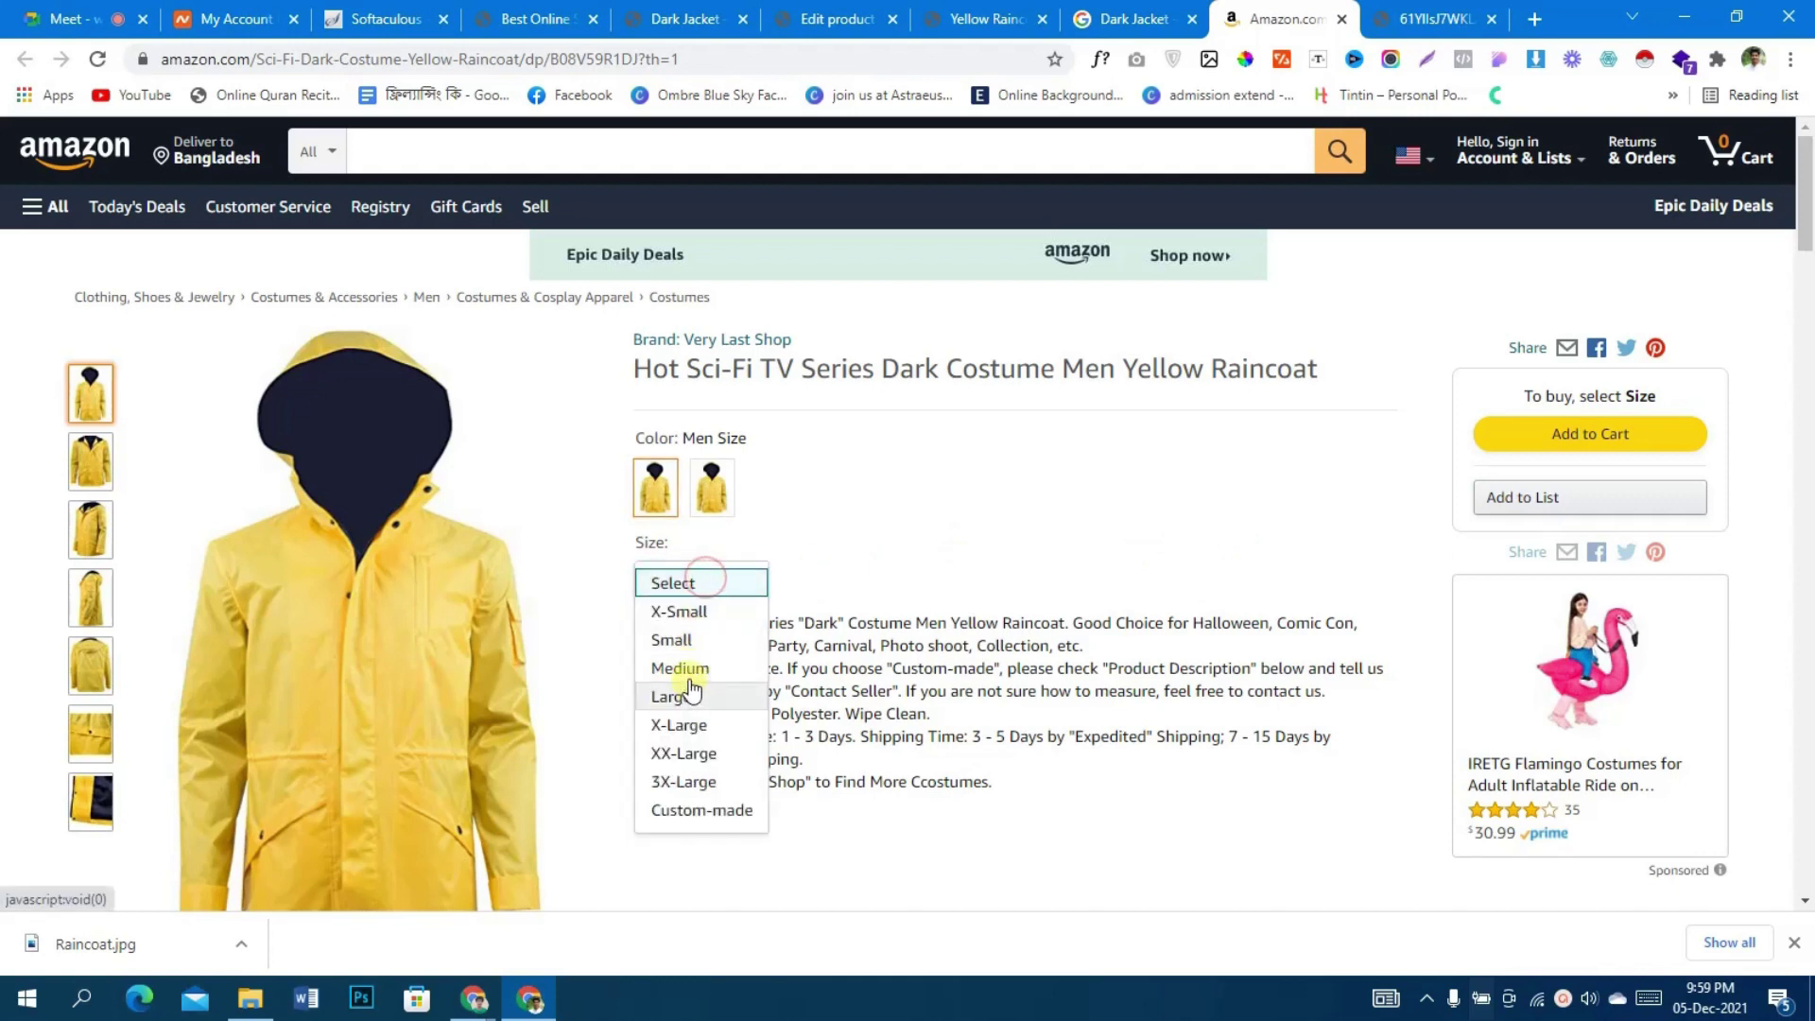
pyautogui.click(911, 513)
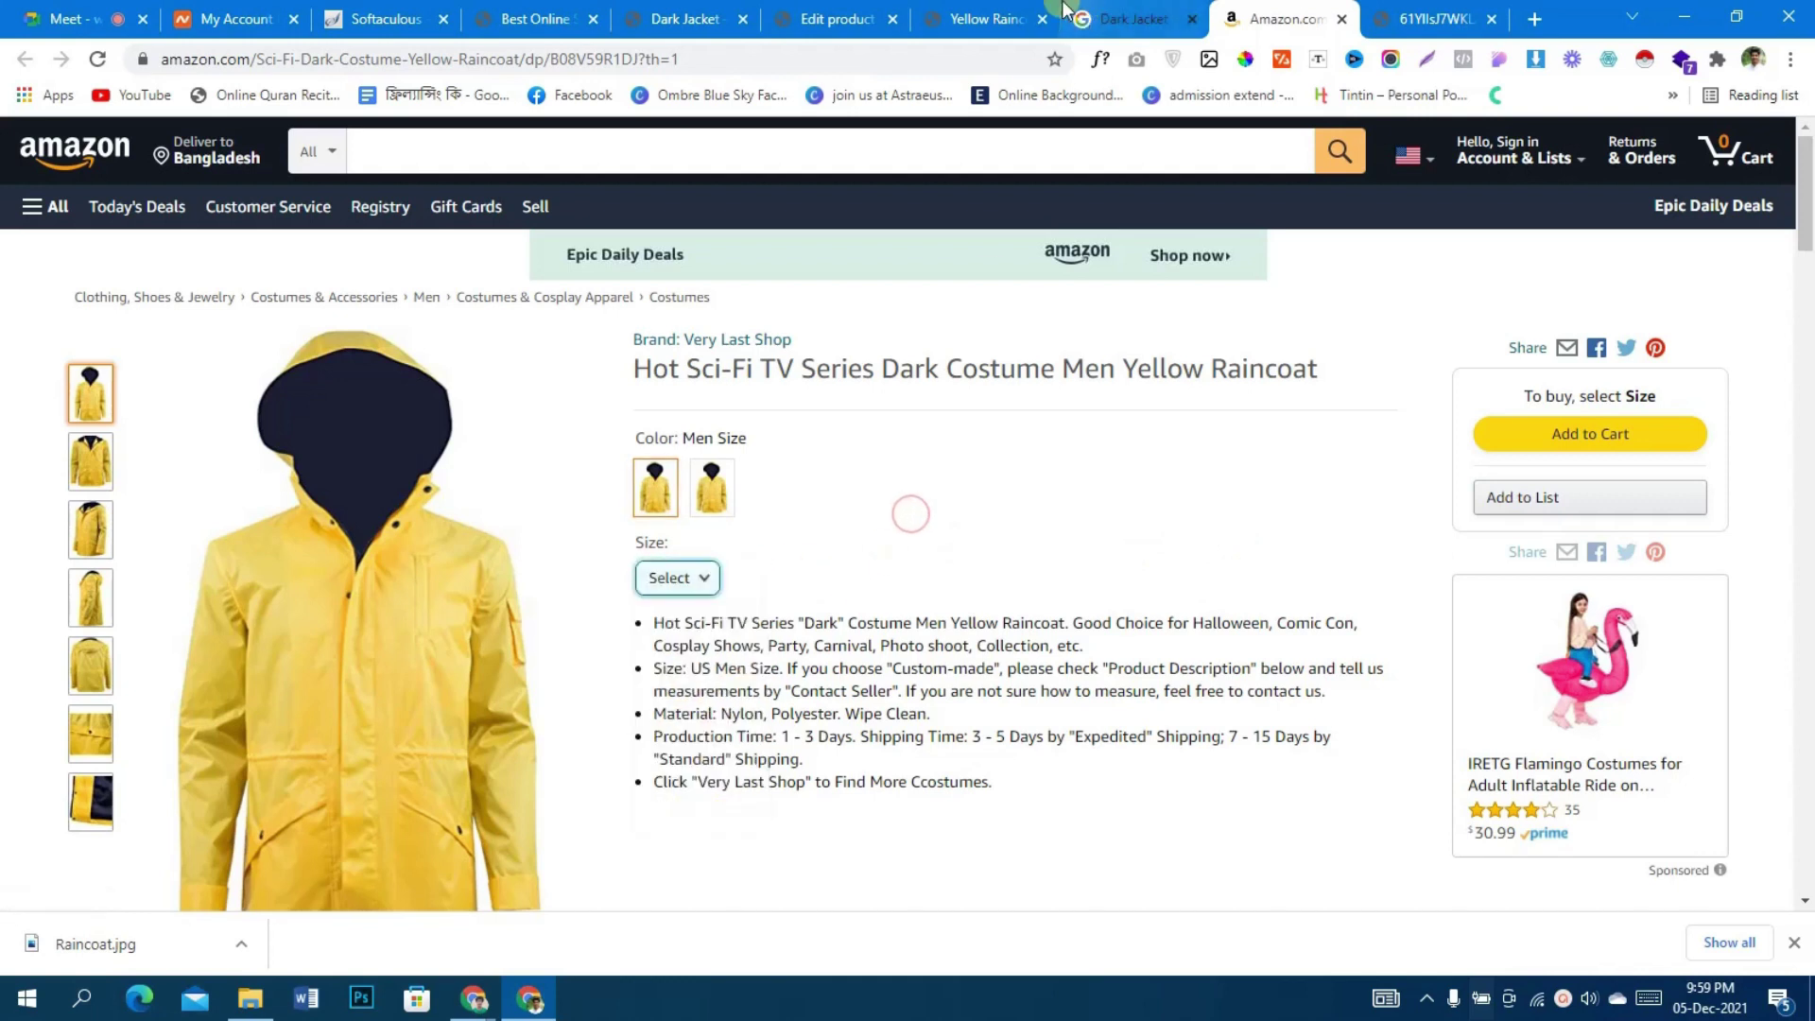
pyautogui.click(1004, 11)
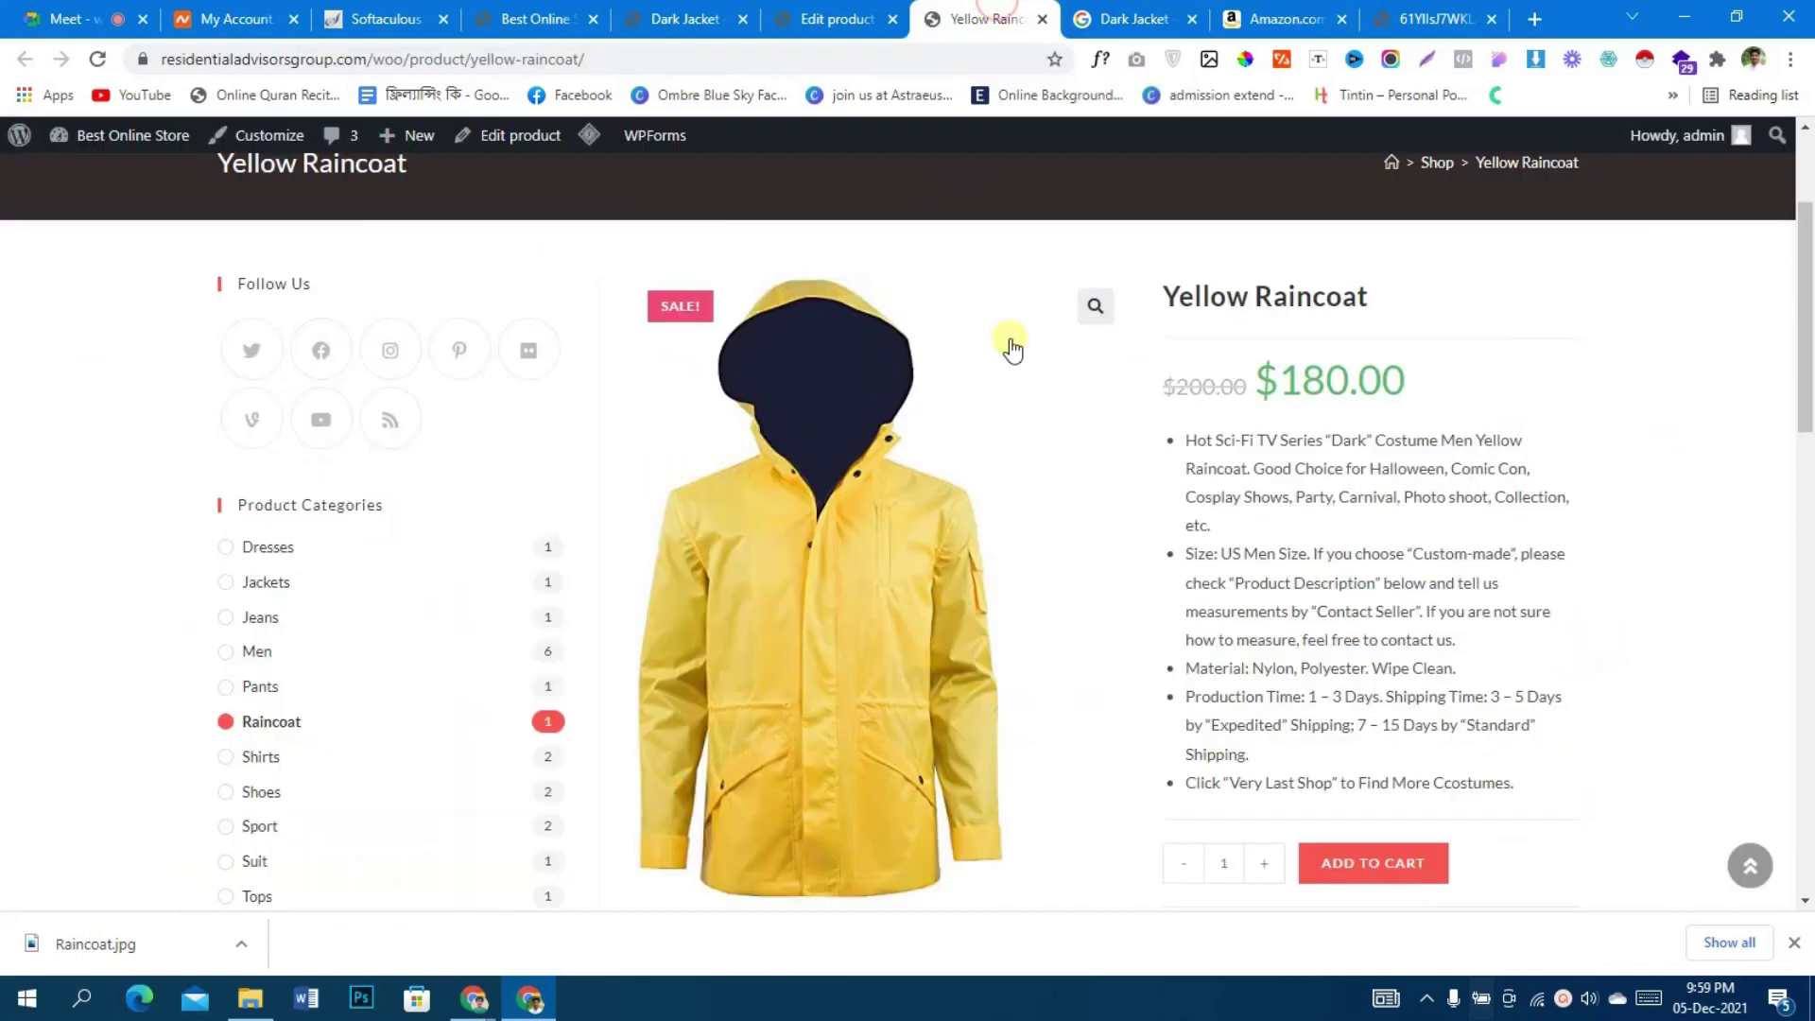
# - Return to the Yellow Raincoat product editor and set the product type to Grouped product
pyautogui.click(865, 21)
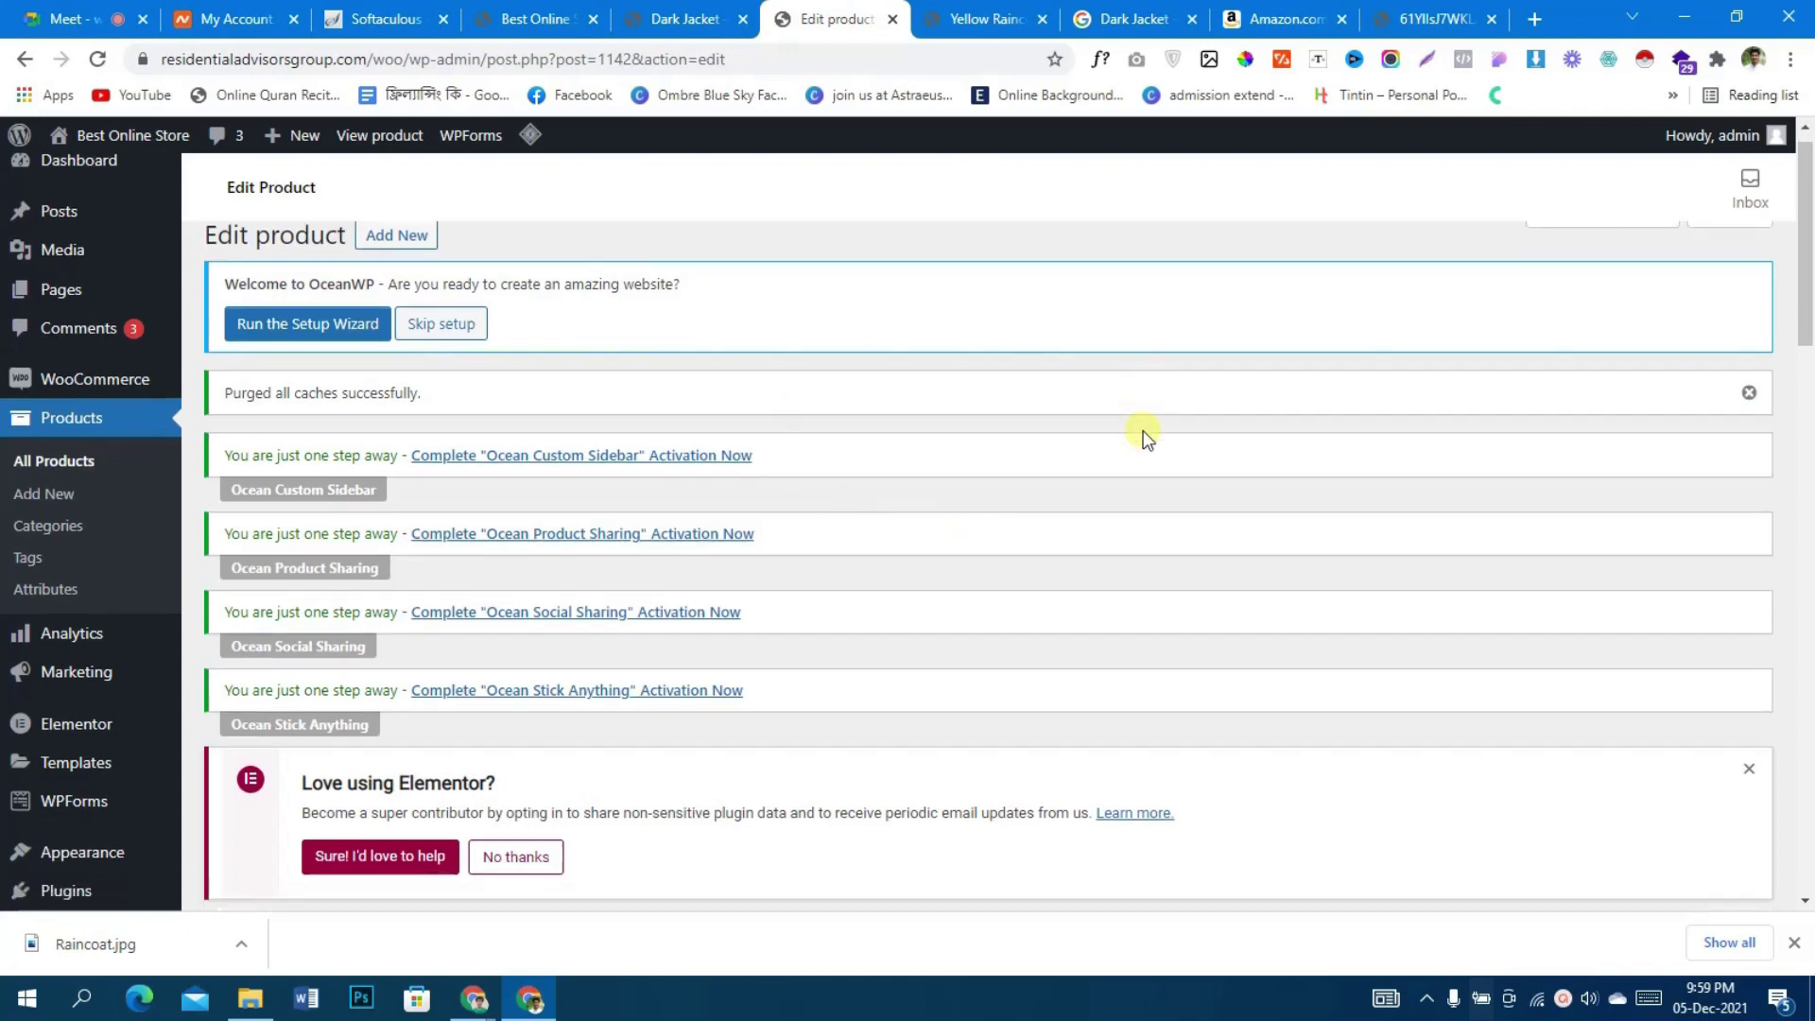
pyautogui.scroll(-5, 1144, 435)
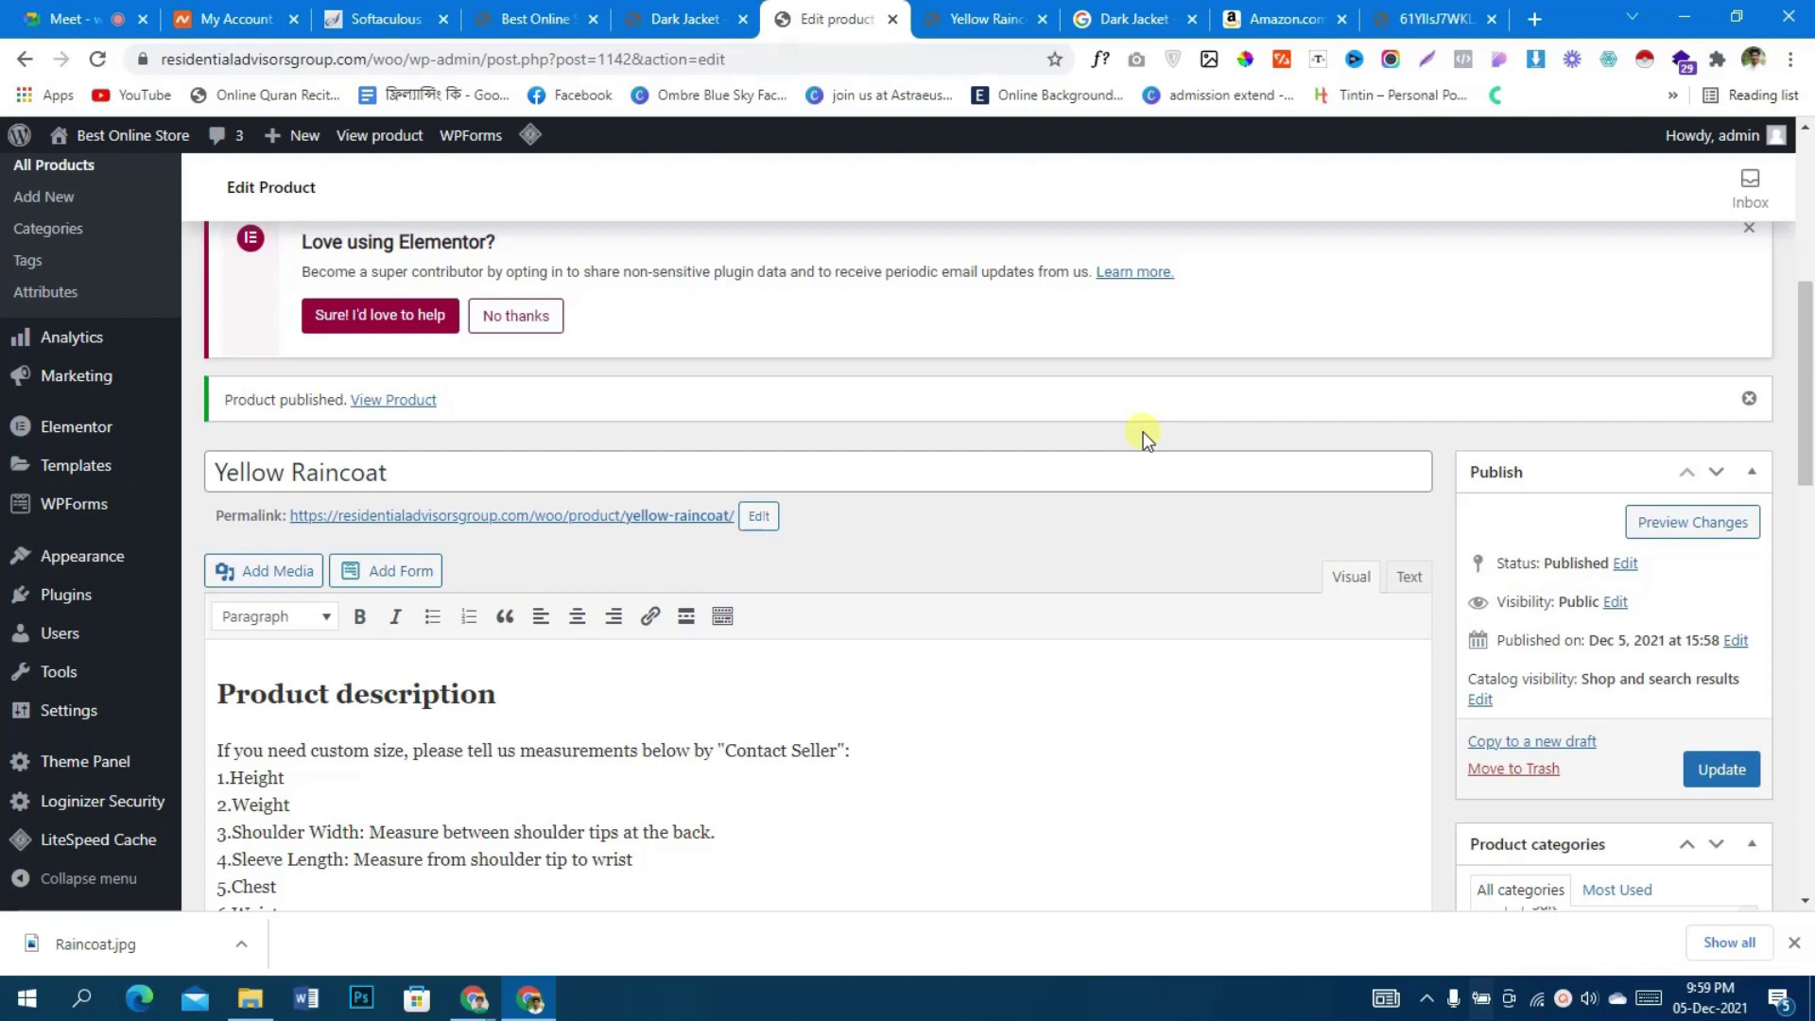
pyautogui.scroll(-3, 1143, 433)
pyautogui.scroll(5, 1144, 432)
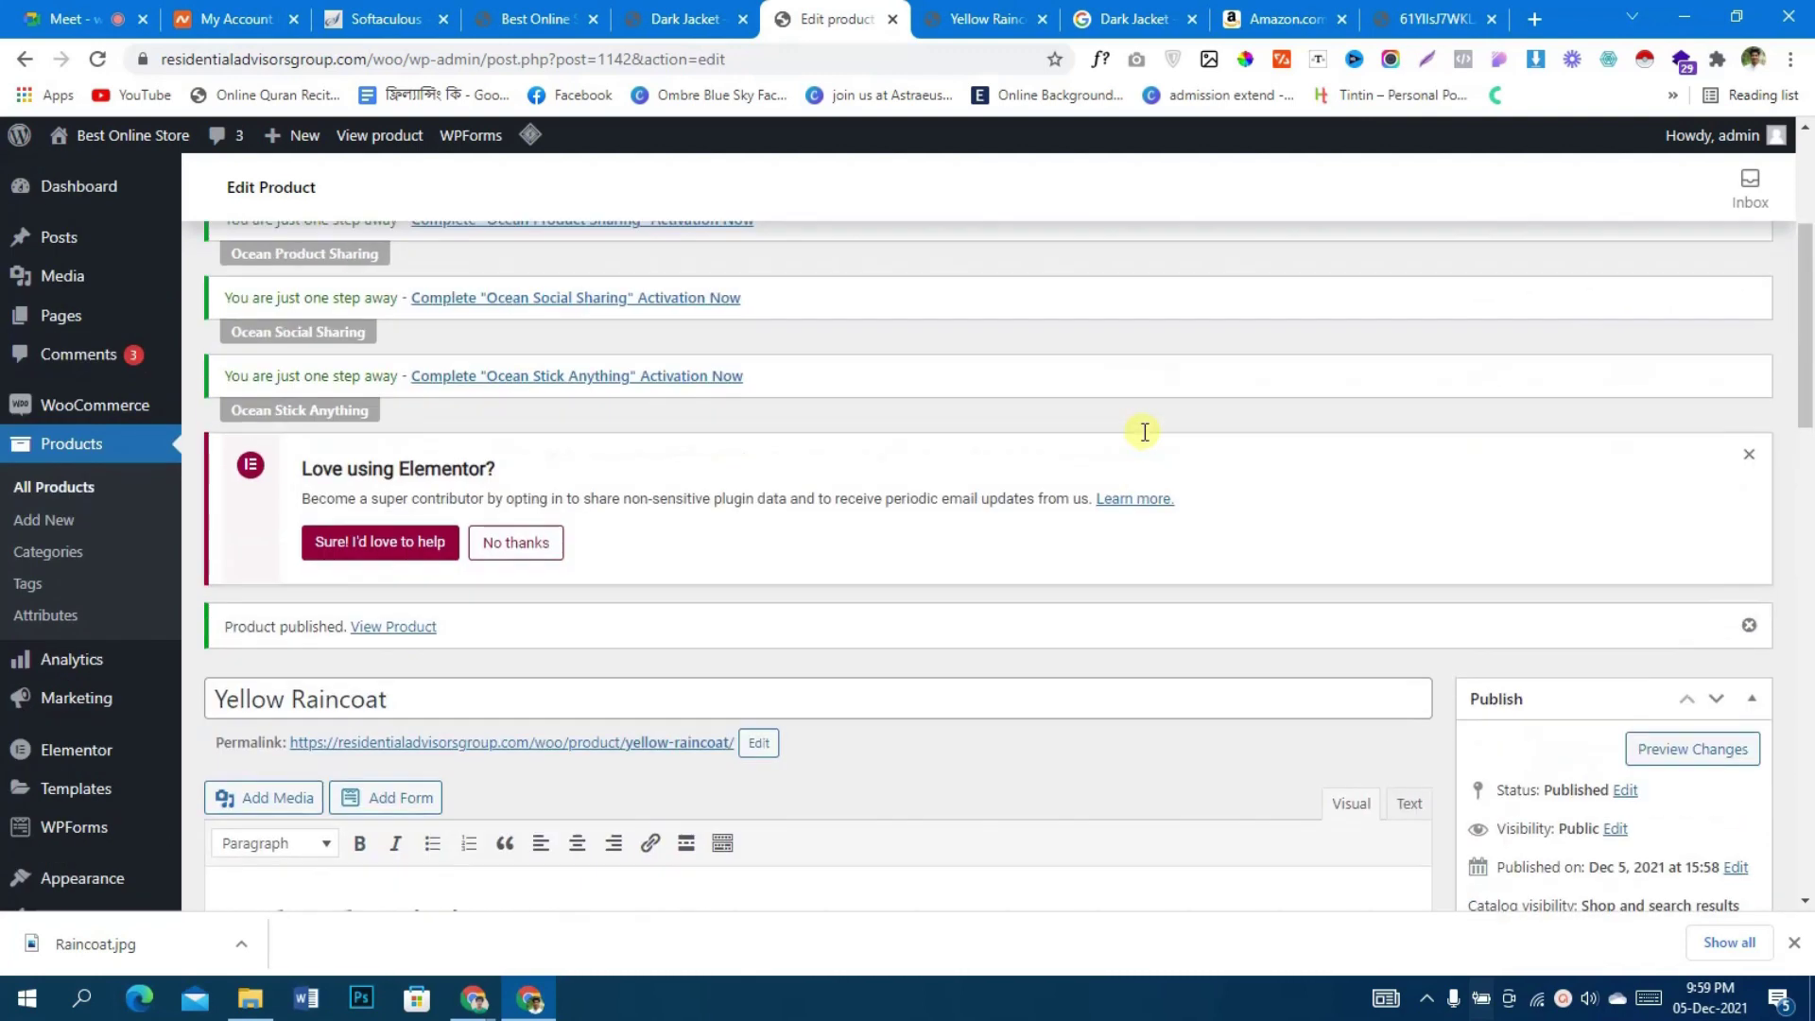
pyautogui.scroll(-2, 1144, 432)
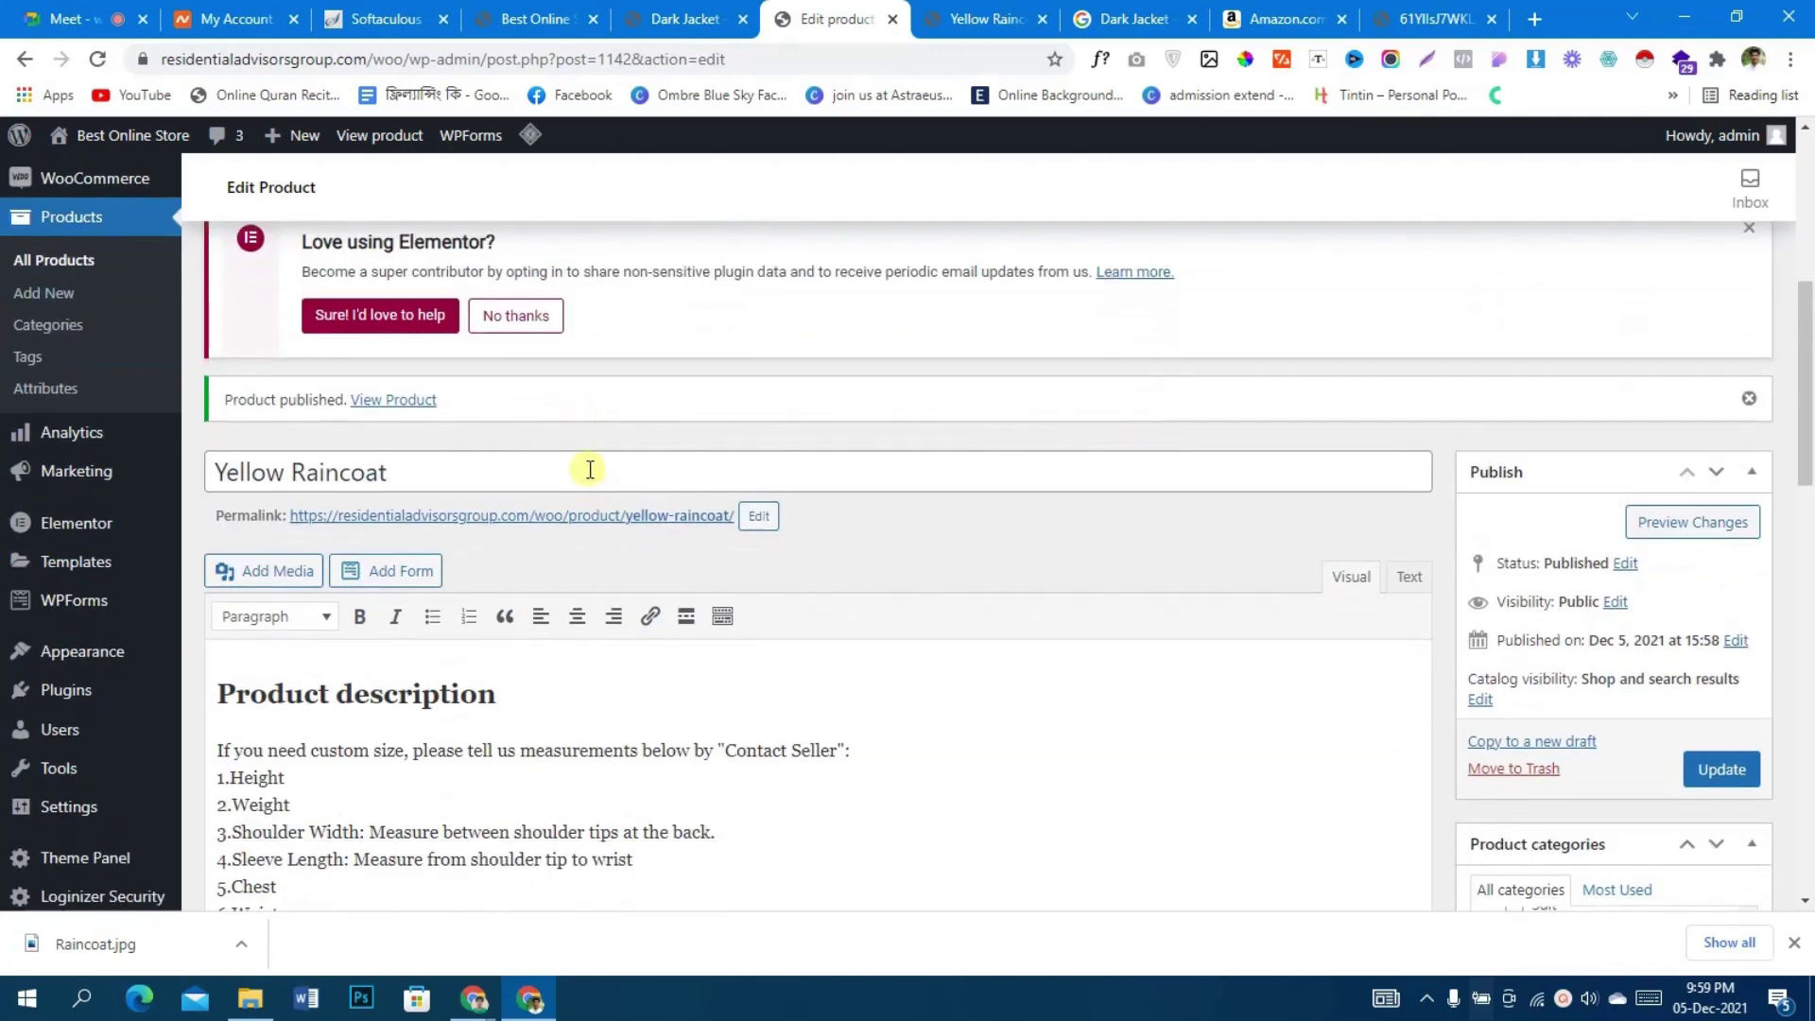
pyautogui.scroll(-2, 1153, 689)
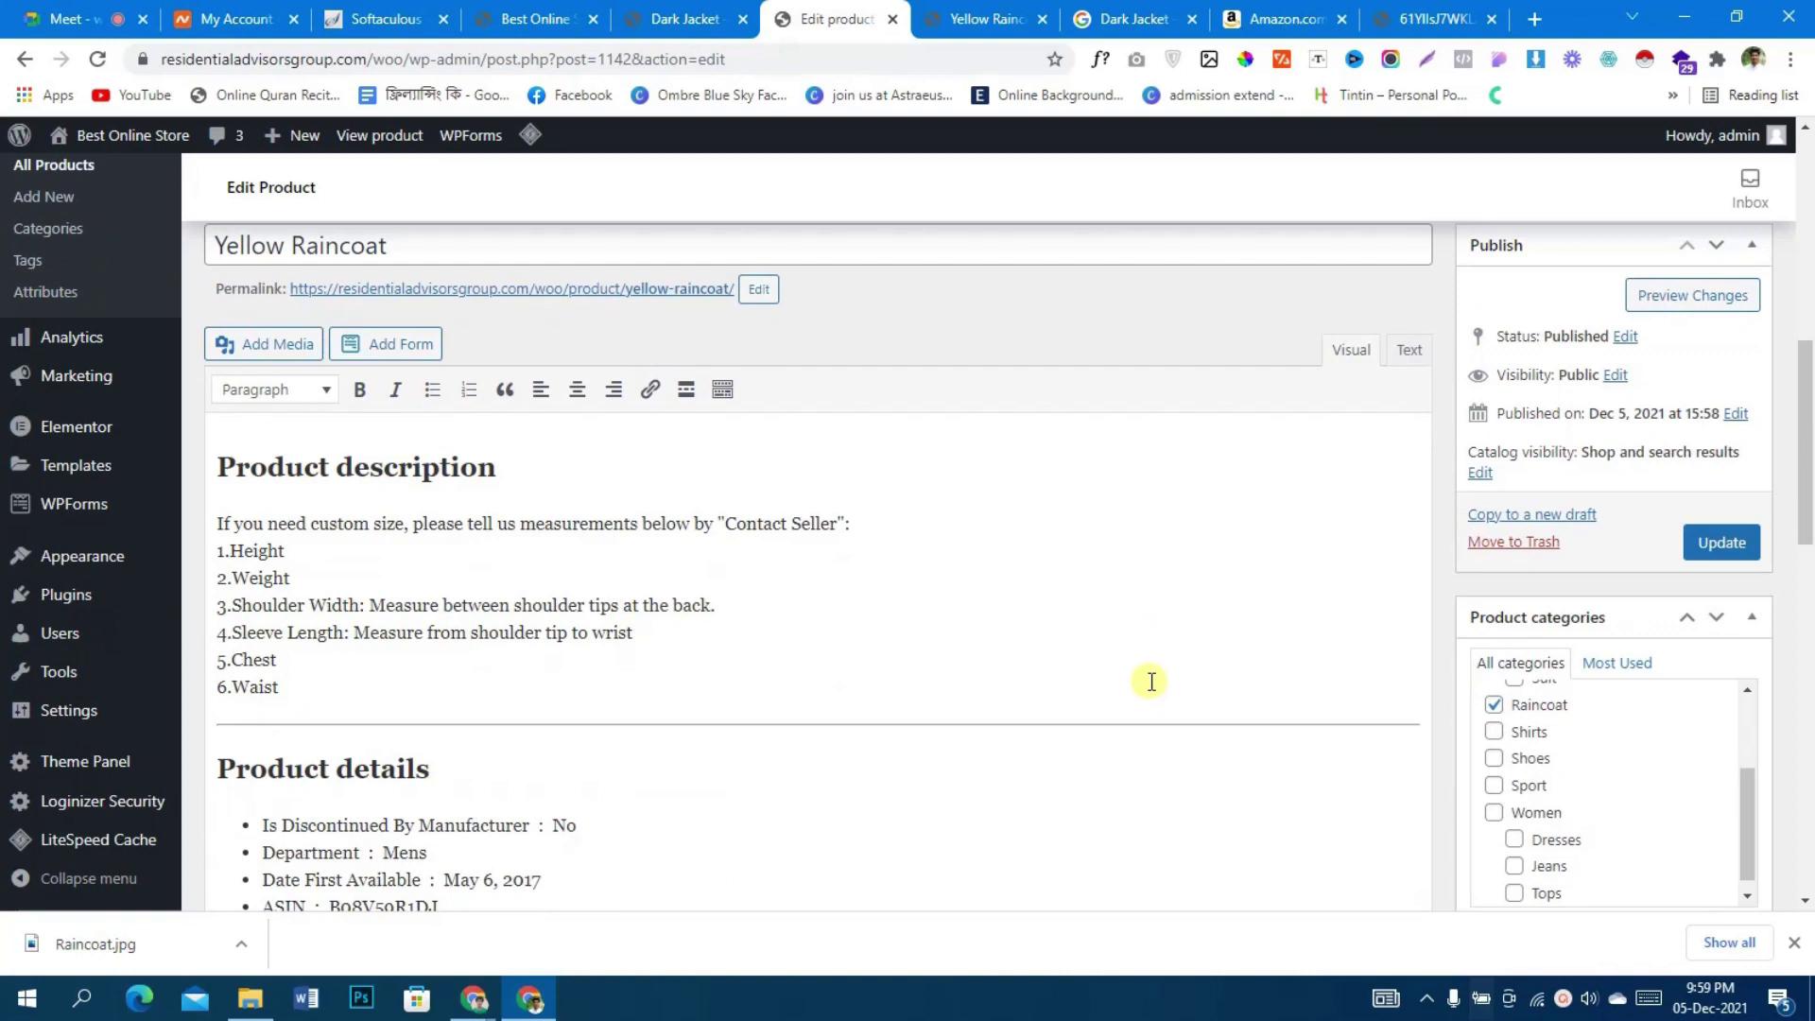
pyautogui.scroll(-2, 1152, 672)
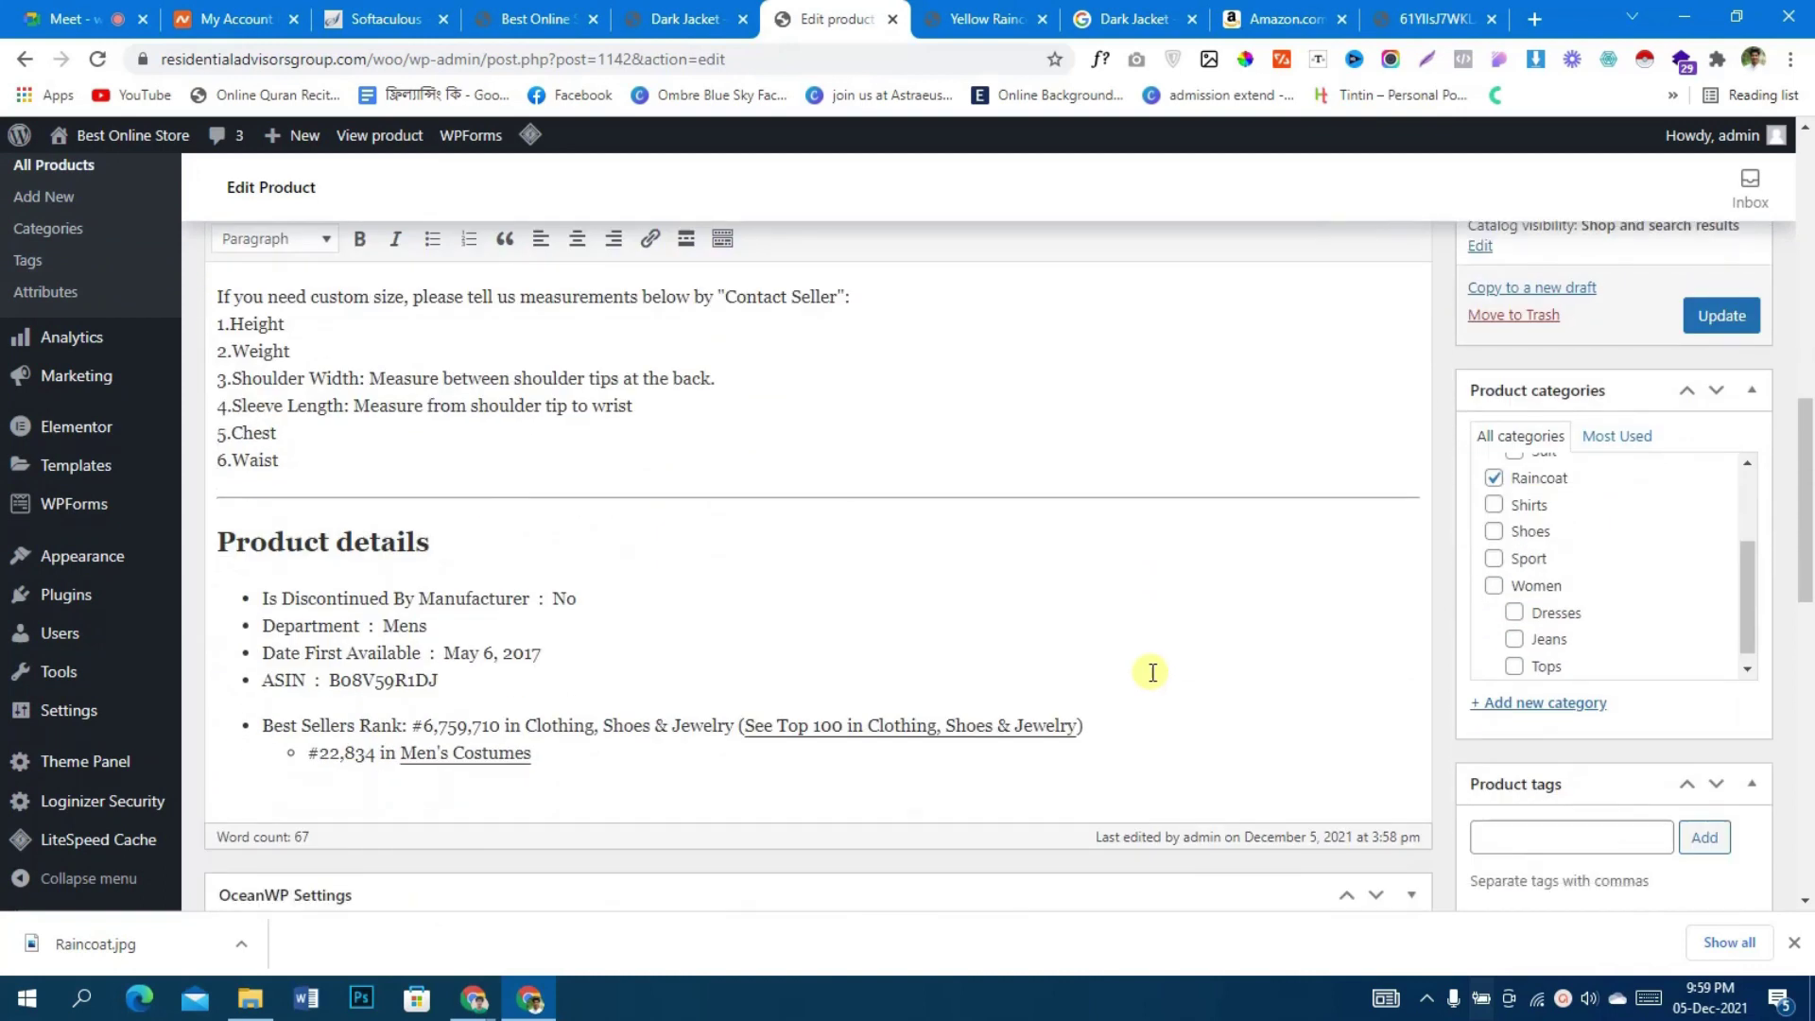
pyautogui.scroll(-4, 1153, 672)
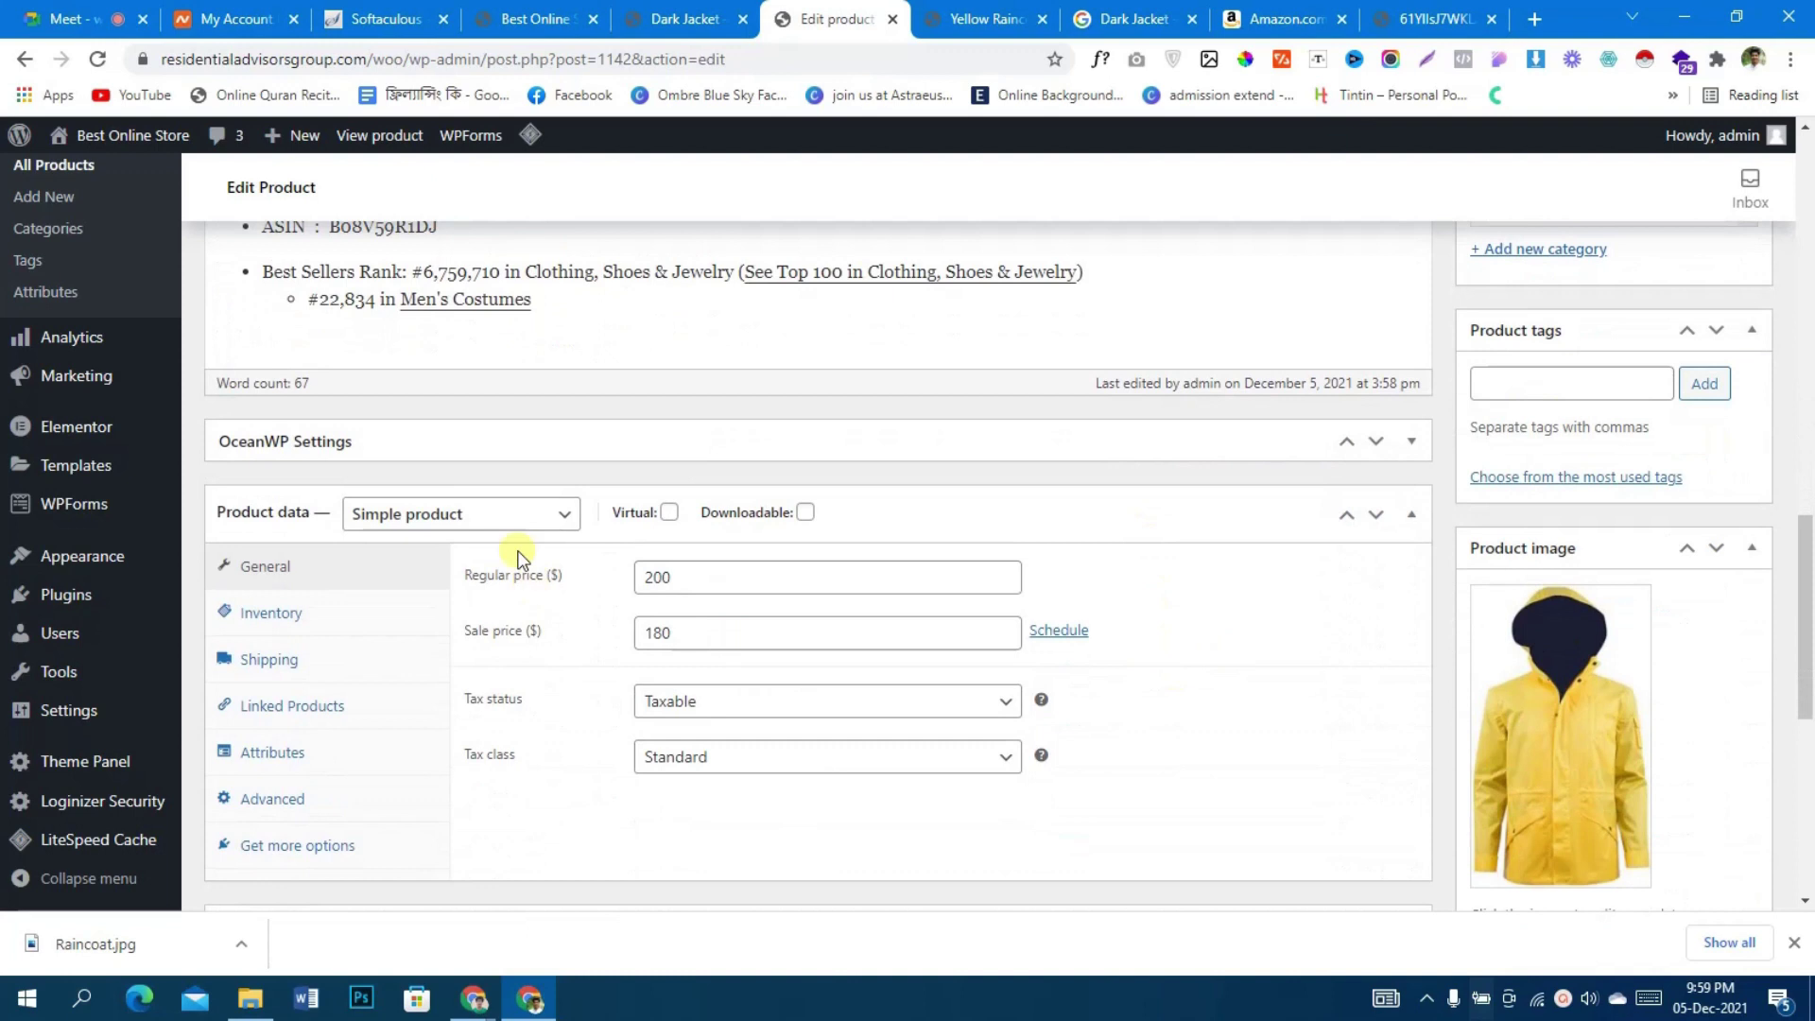
pyautogui.click(454, 518)
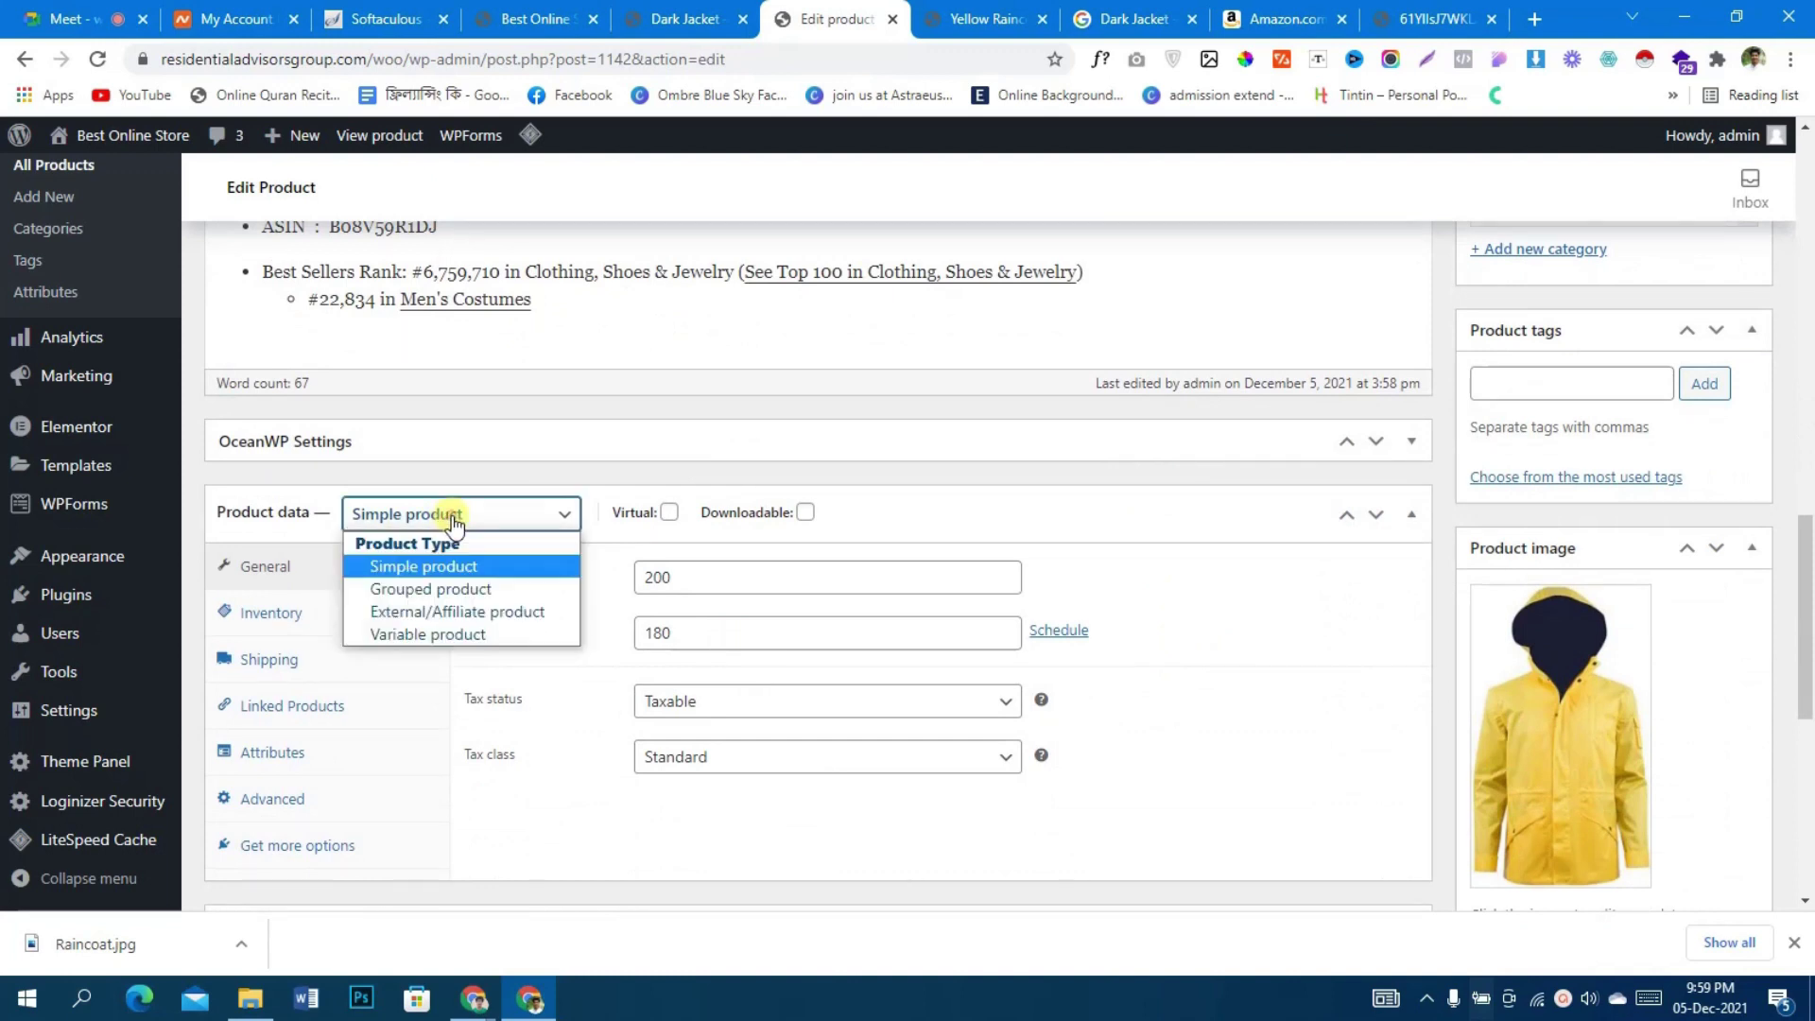
pyautogui.click(520, 595)
# - Find a product name on the store's home page and add Casual Dress to the raincoat's grouped products
pyautogui.scroll(-2, 912, 656)
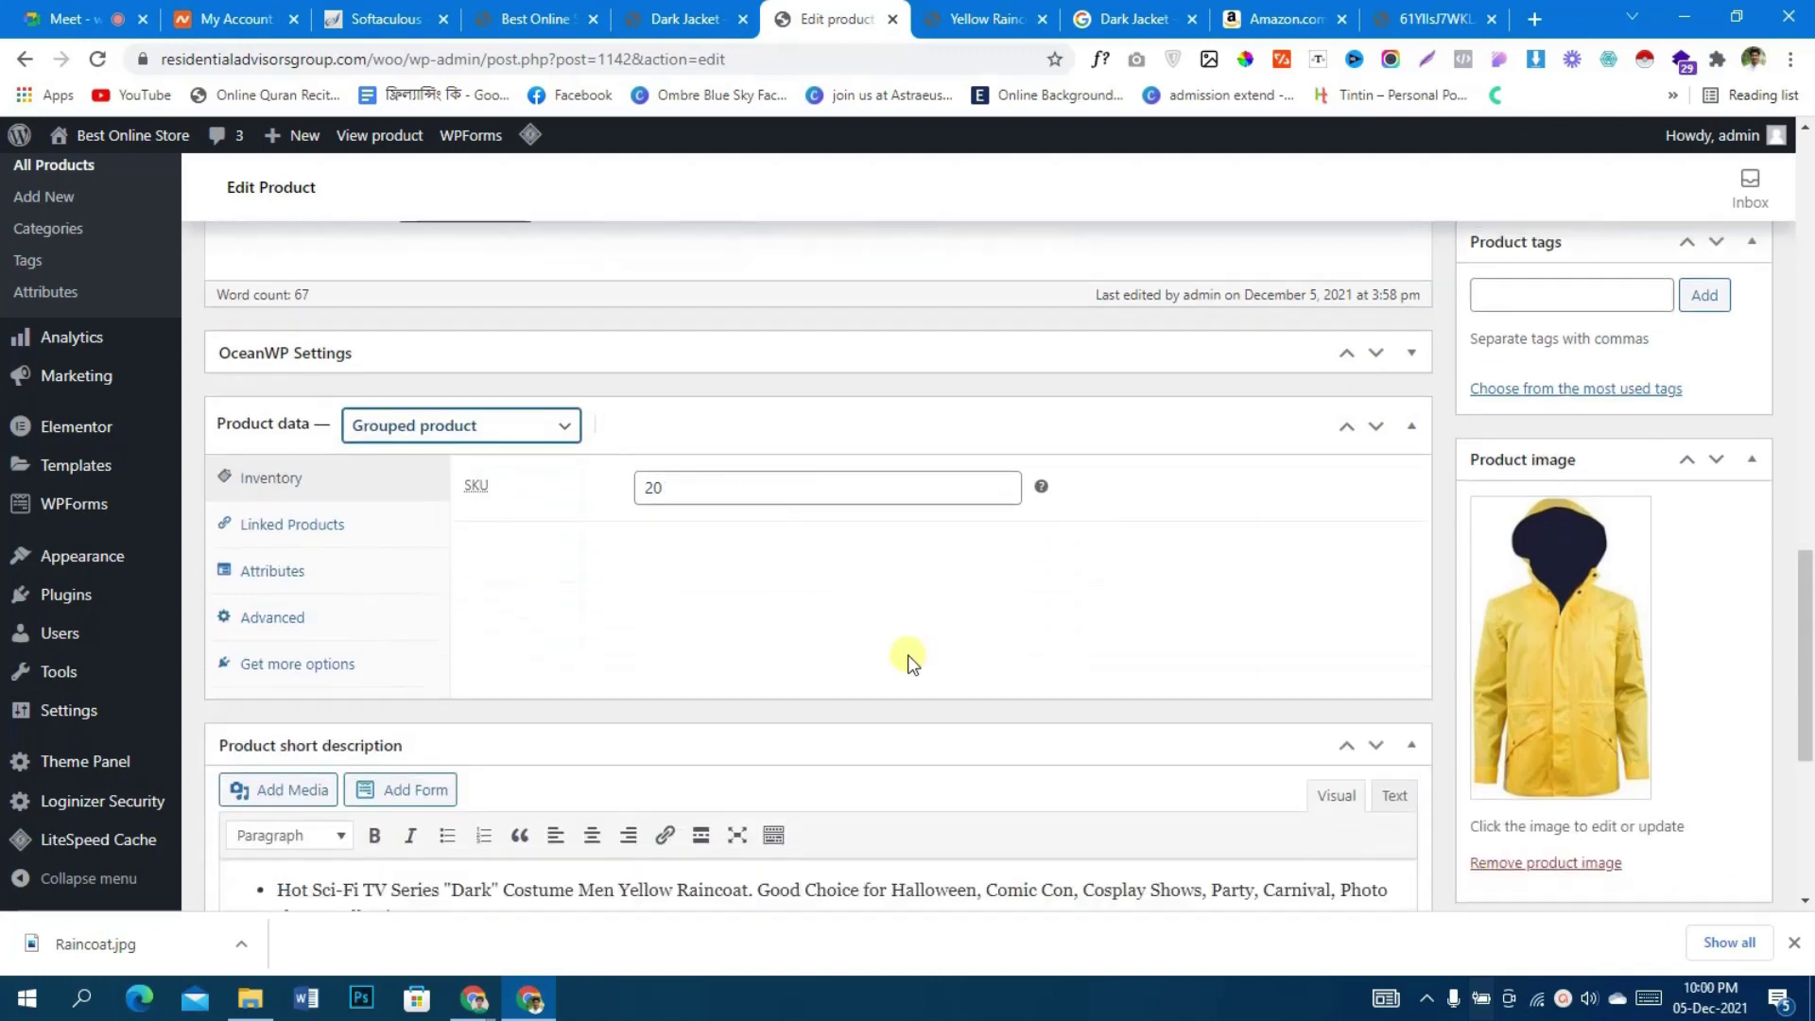
pyautogui.click(324, 384)
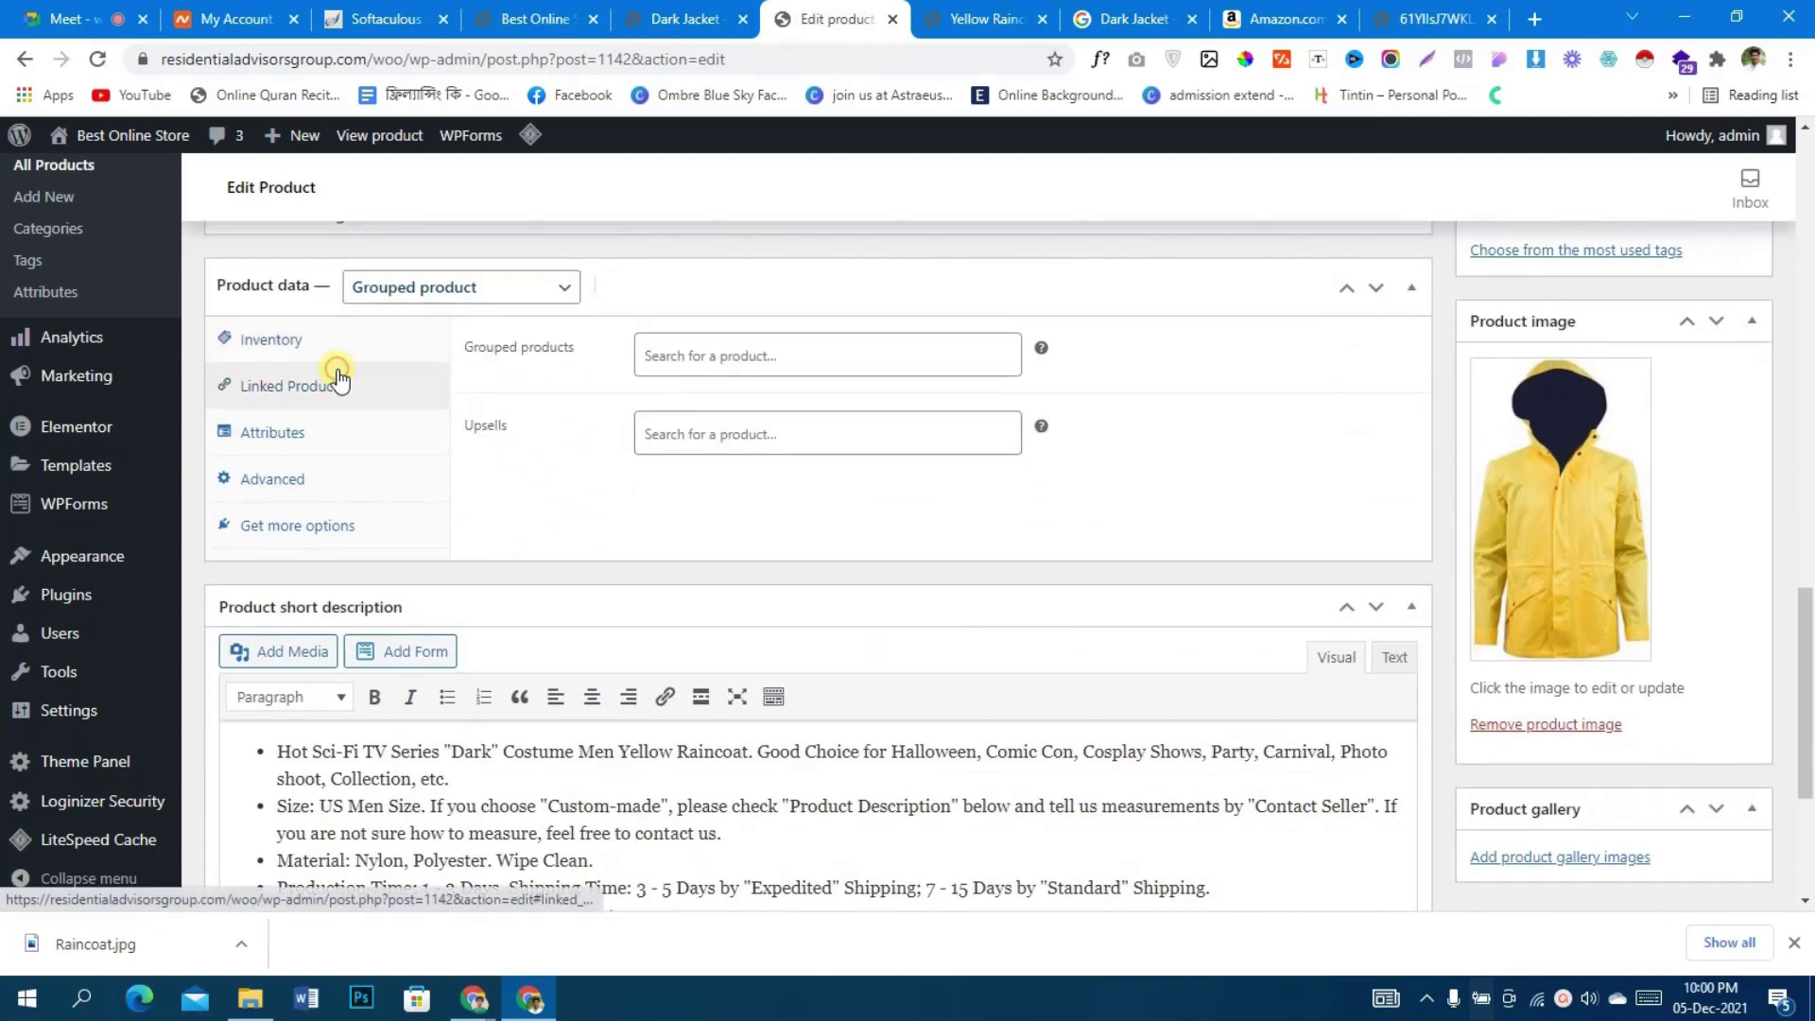
pyautogui.click(764, 356)
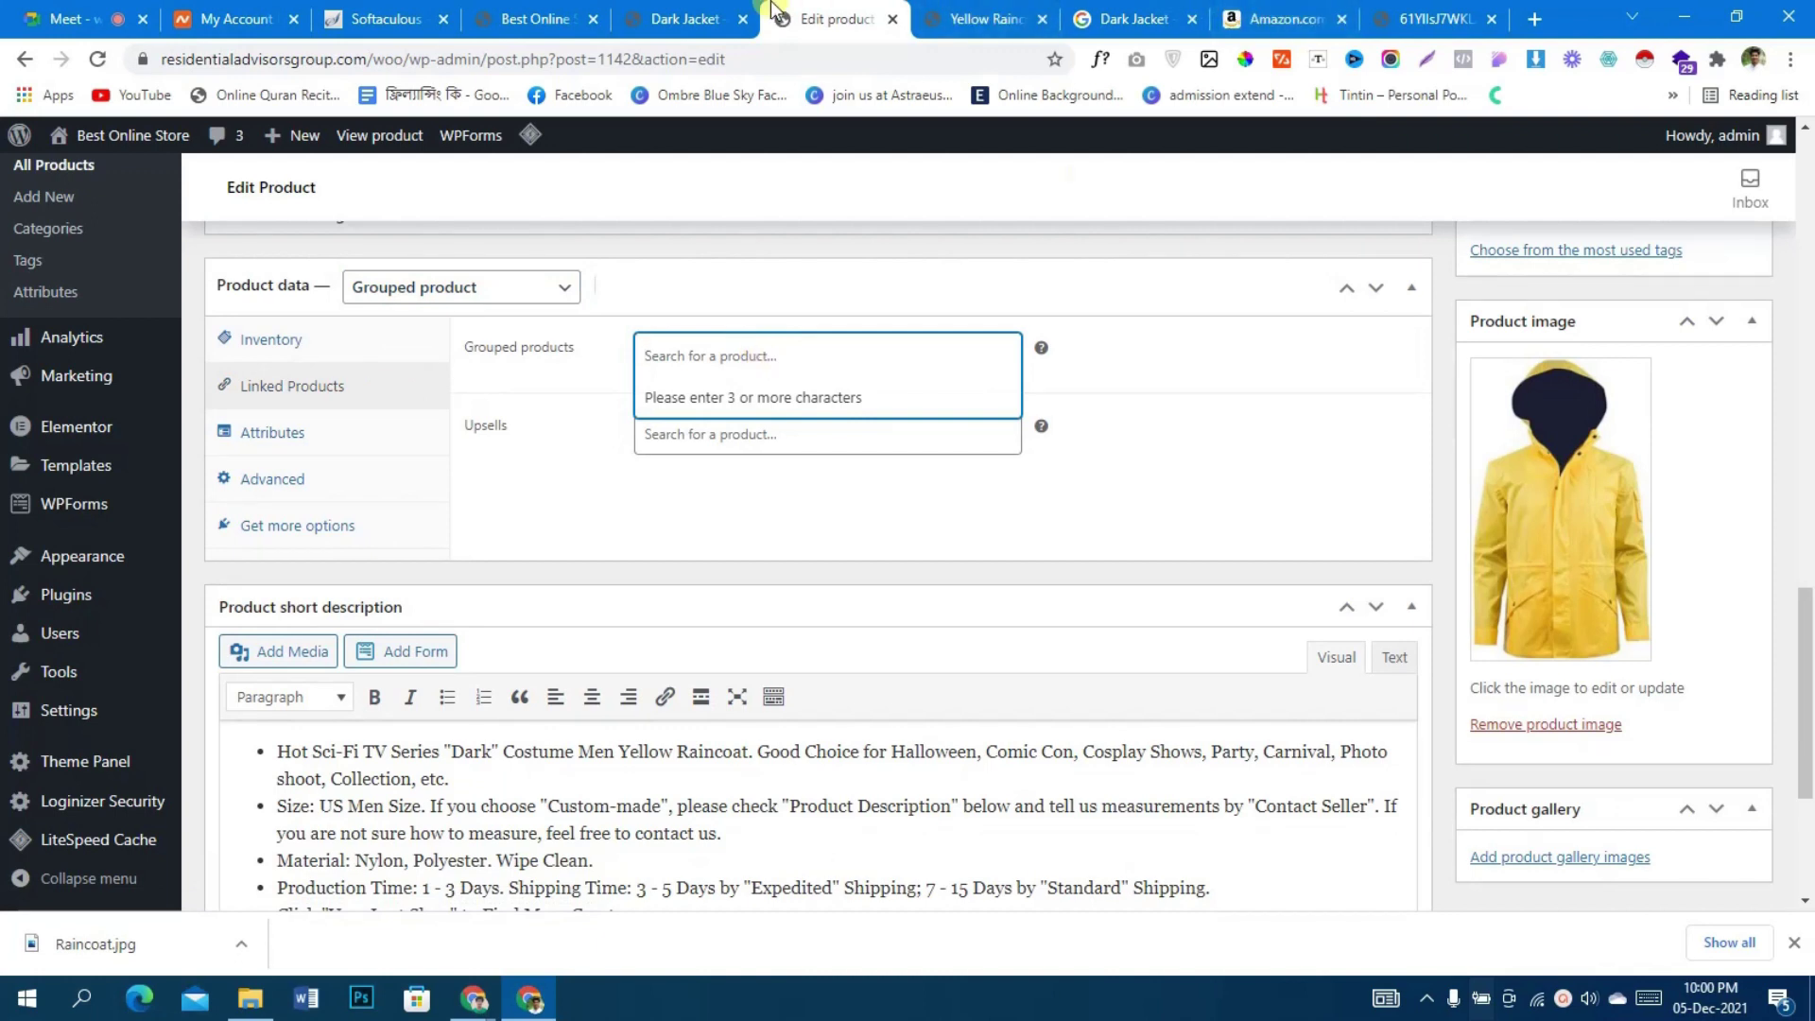
pyautogui.click(541, 9)
pyautogui.scroll(-3, 964, 595)
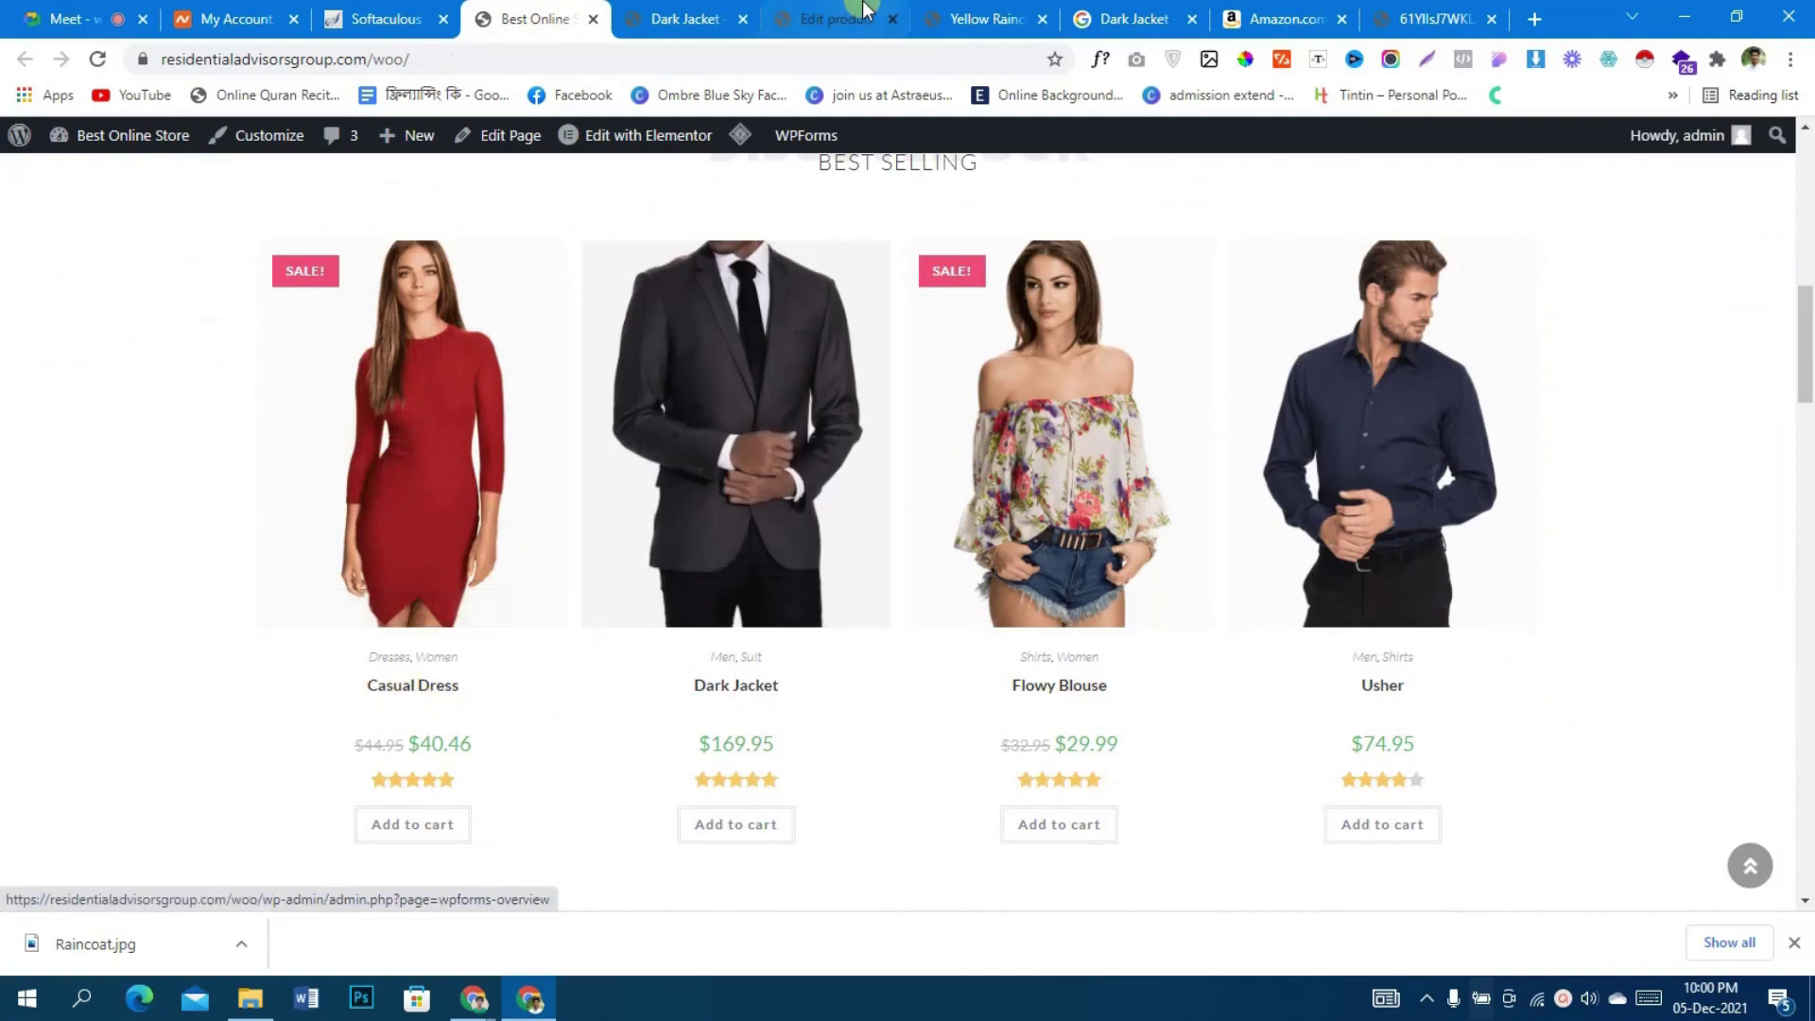
pyautogui.click(837, 19)
pyautogui.write('cas')
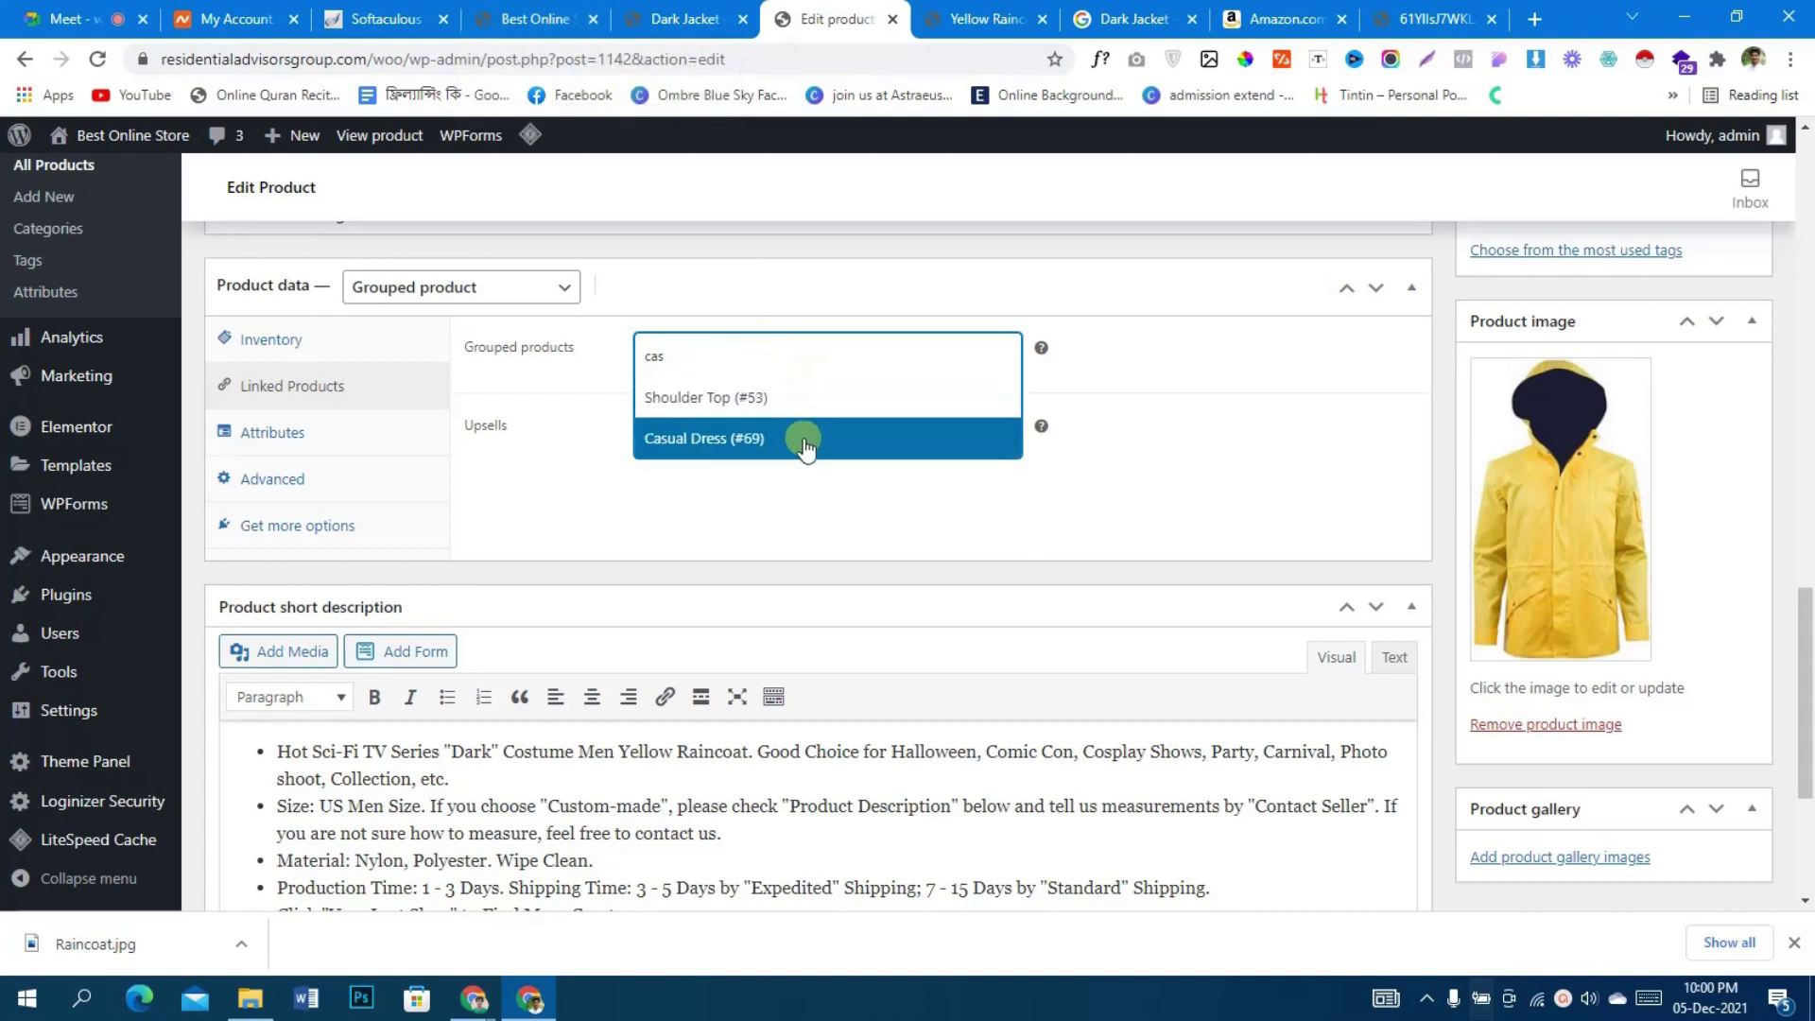
pyautogui.click(804, 444)
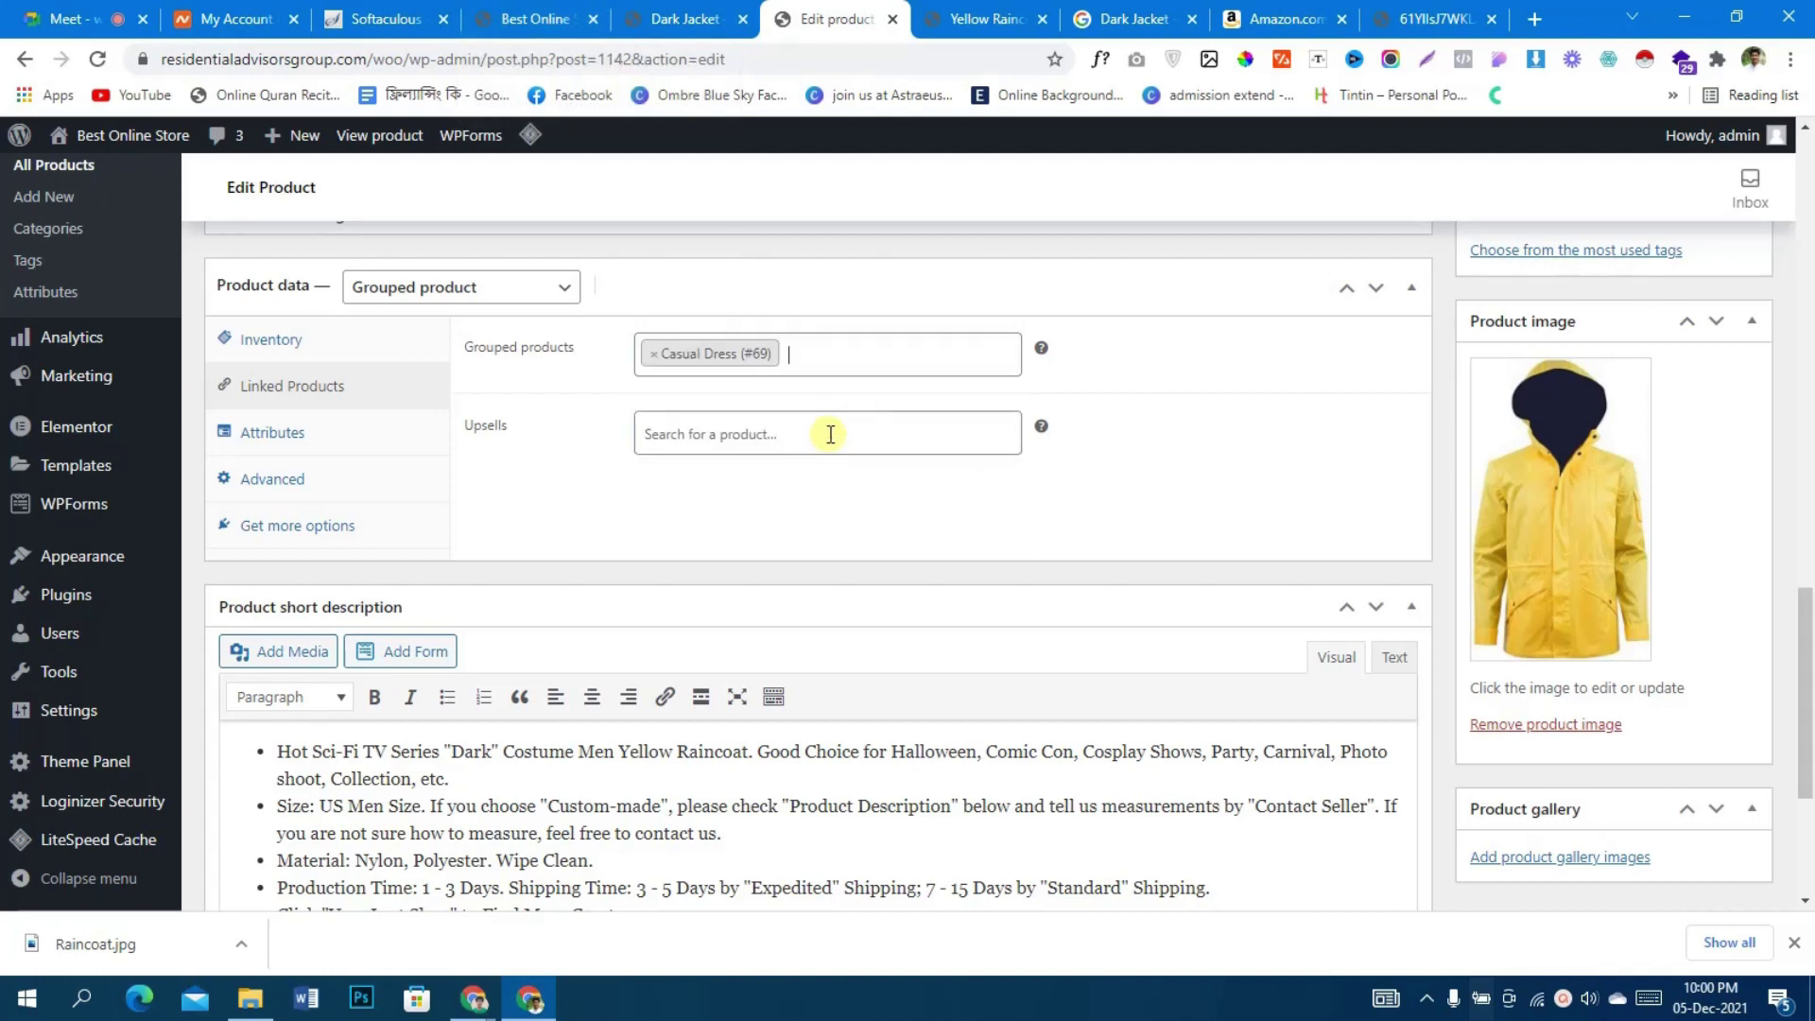
# - Remove Casual Dress from the grouped products
pyautogui.click(844, 348)
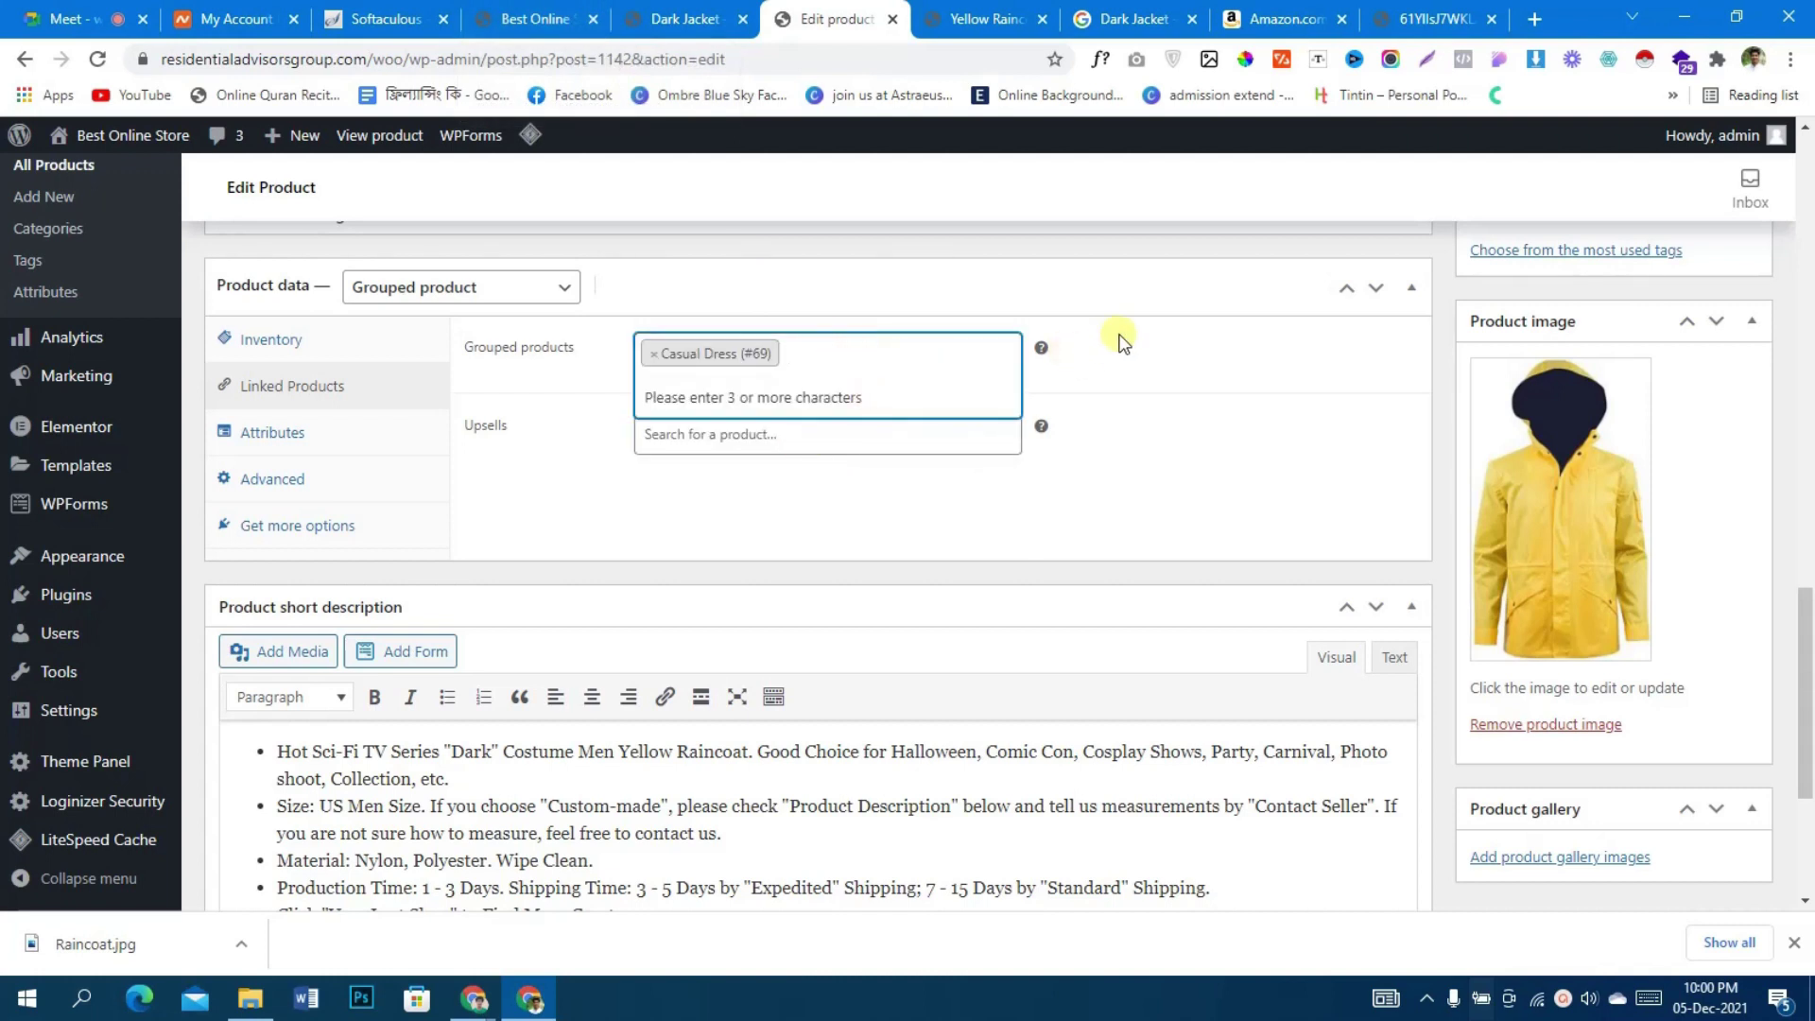
pyautogui.scroll(-1, 1175, 417)
pyautogui.scroll(1, 1026, 392)
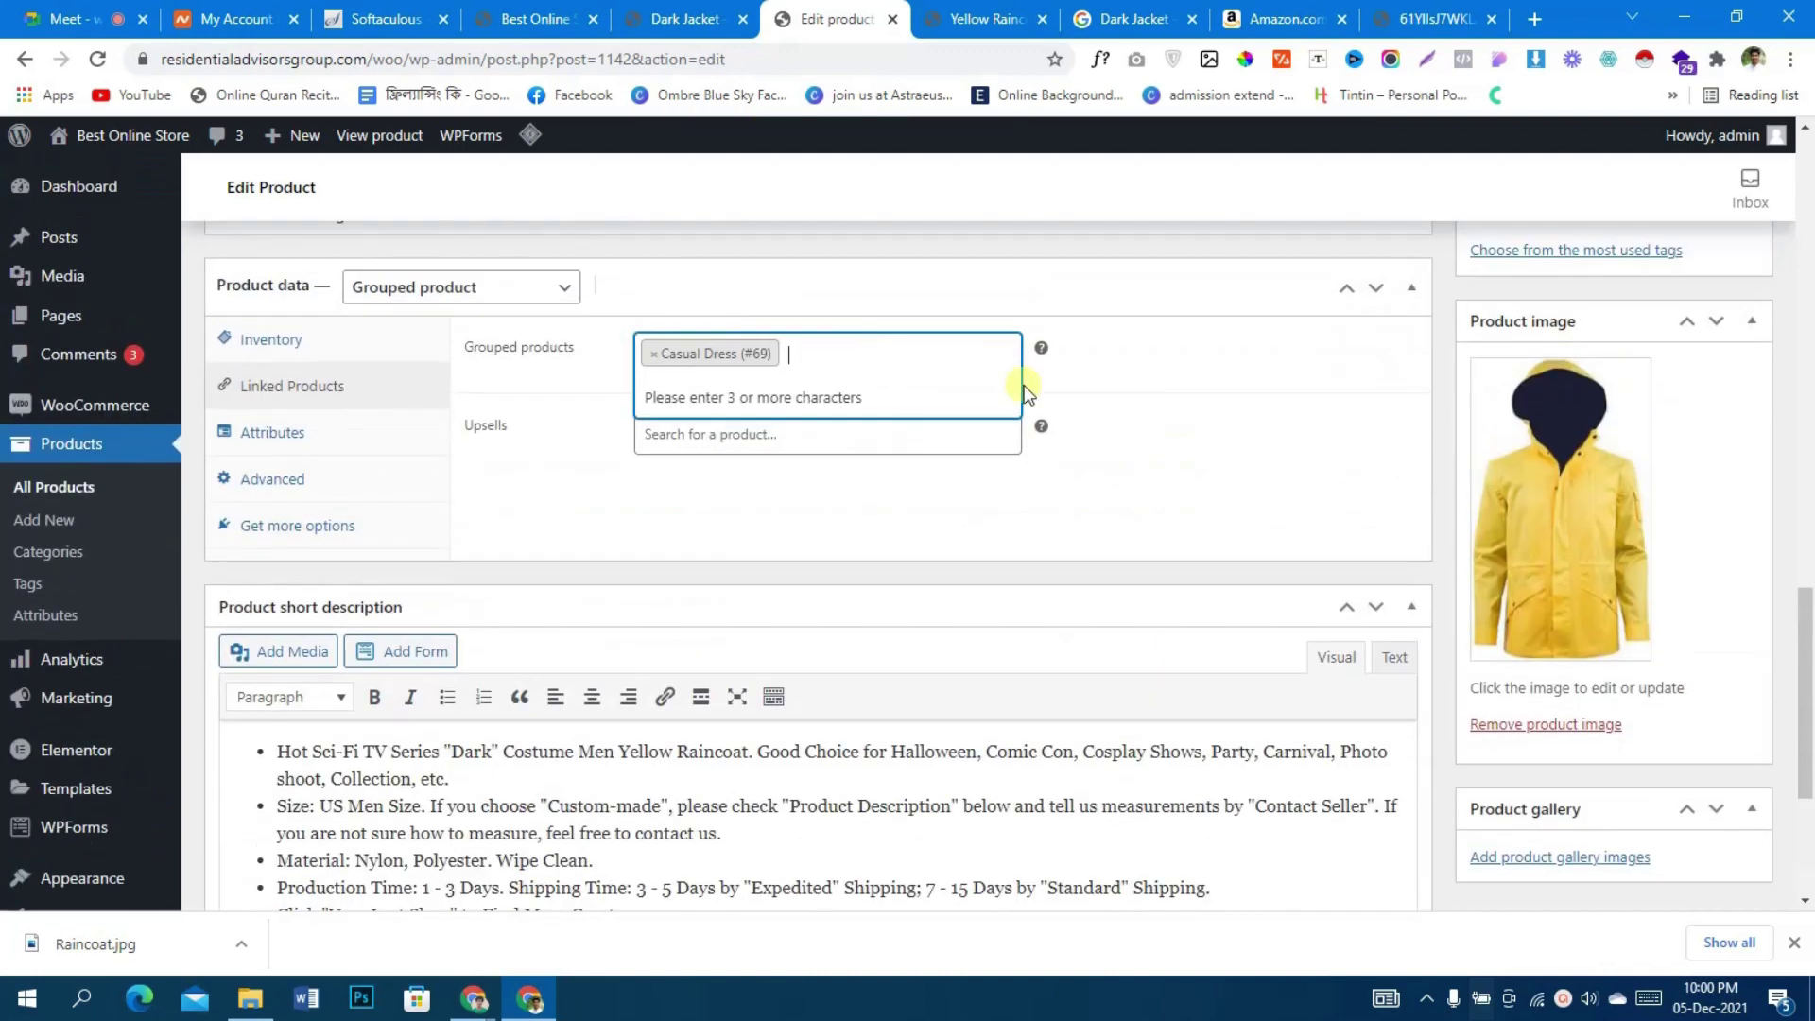
pyautogui.click(653, 356)
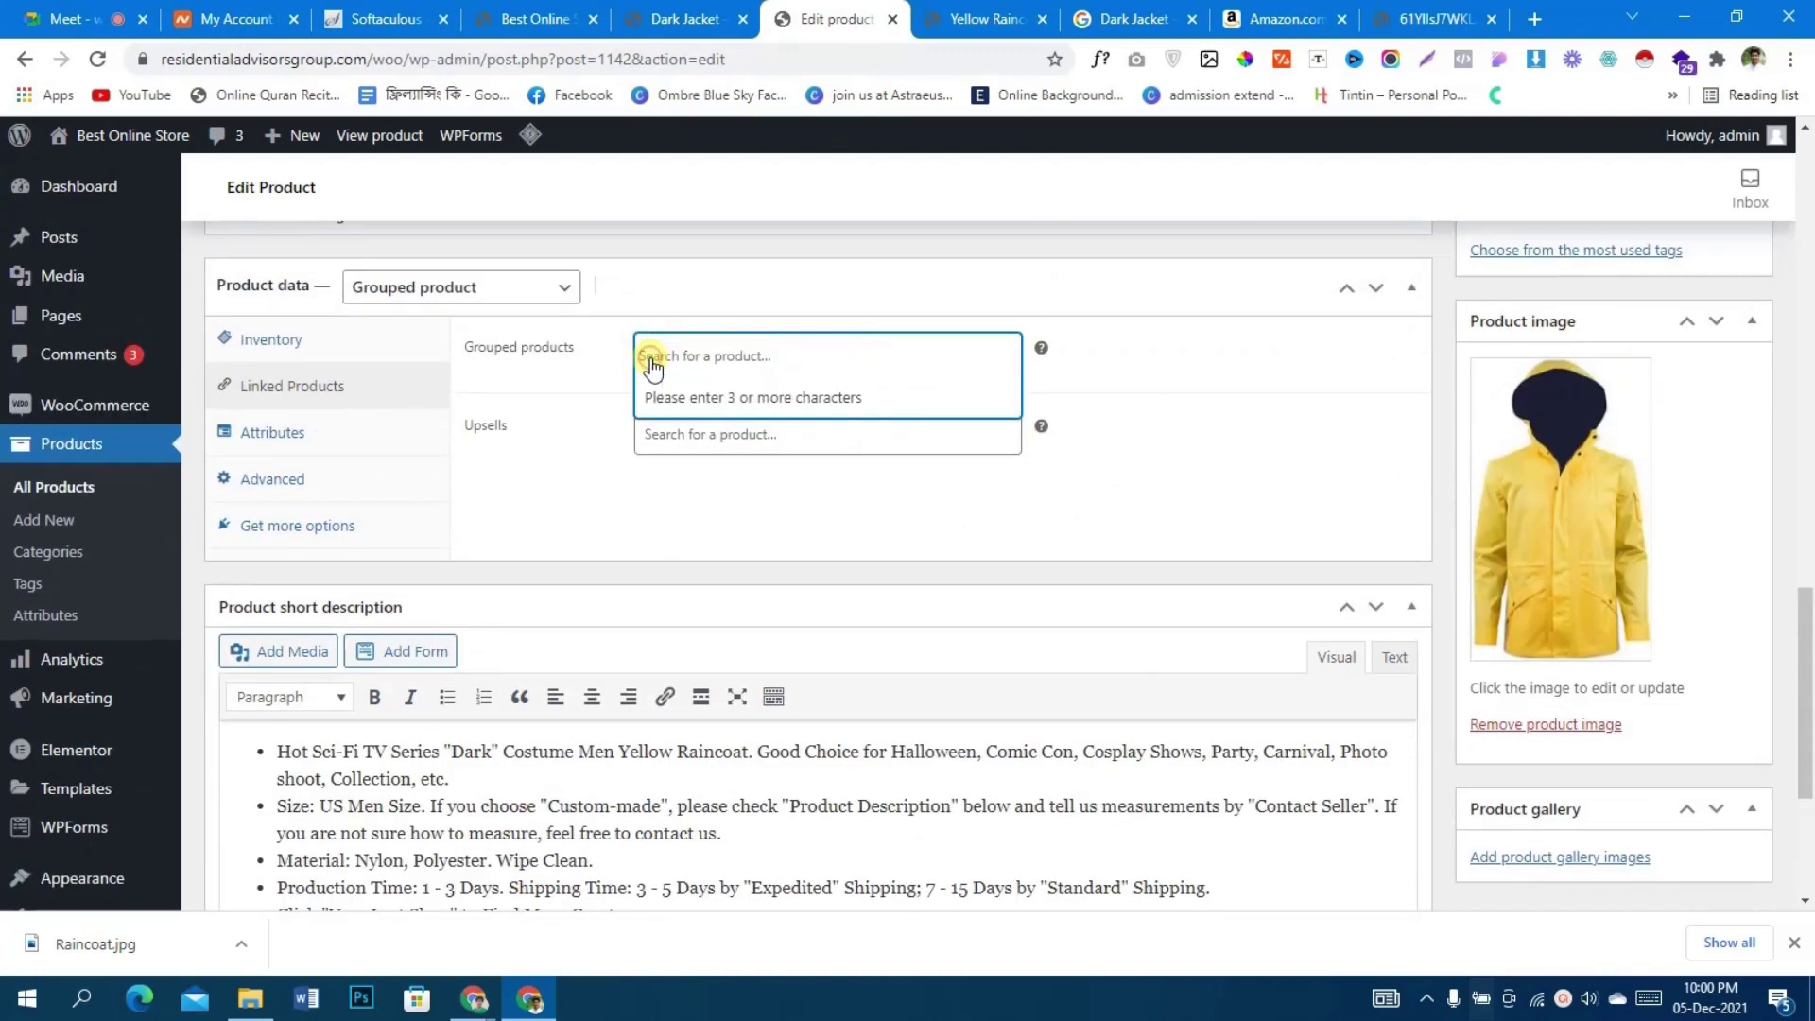
# - Check the grouped product's inventory settings and set the product type back to Simple product
pyautogui.click(347, 352)
pyautogui.scroll(-1, 690, 491)
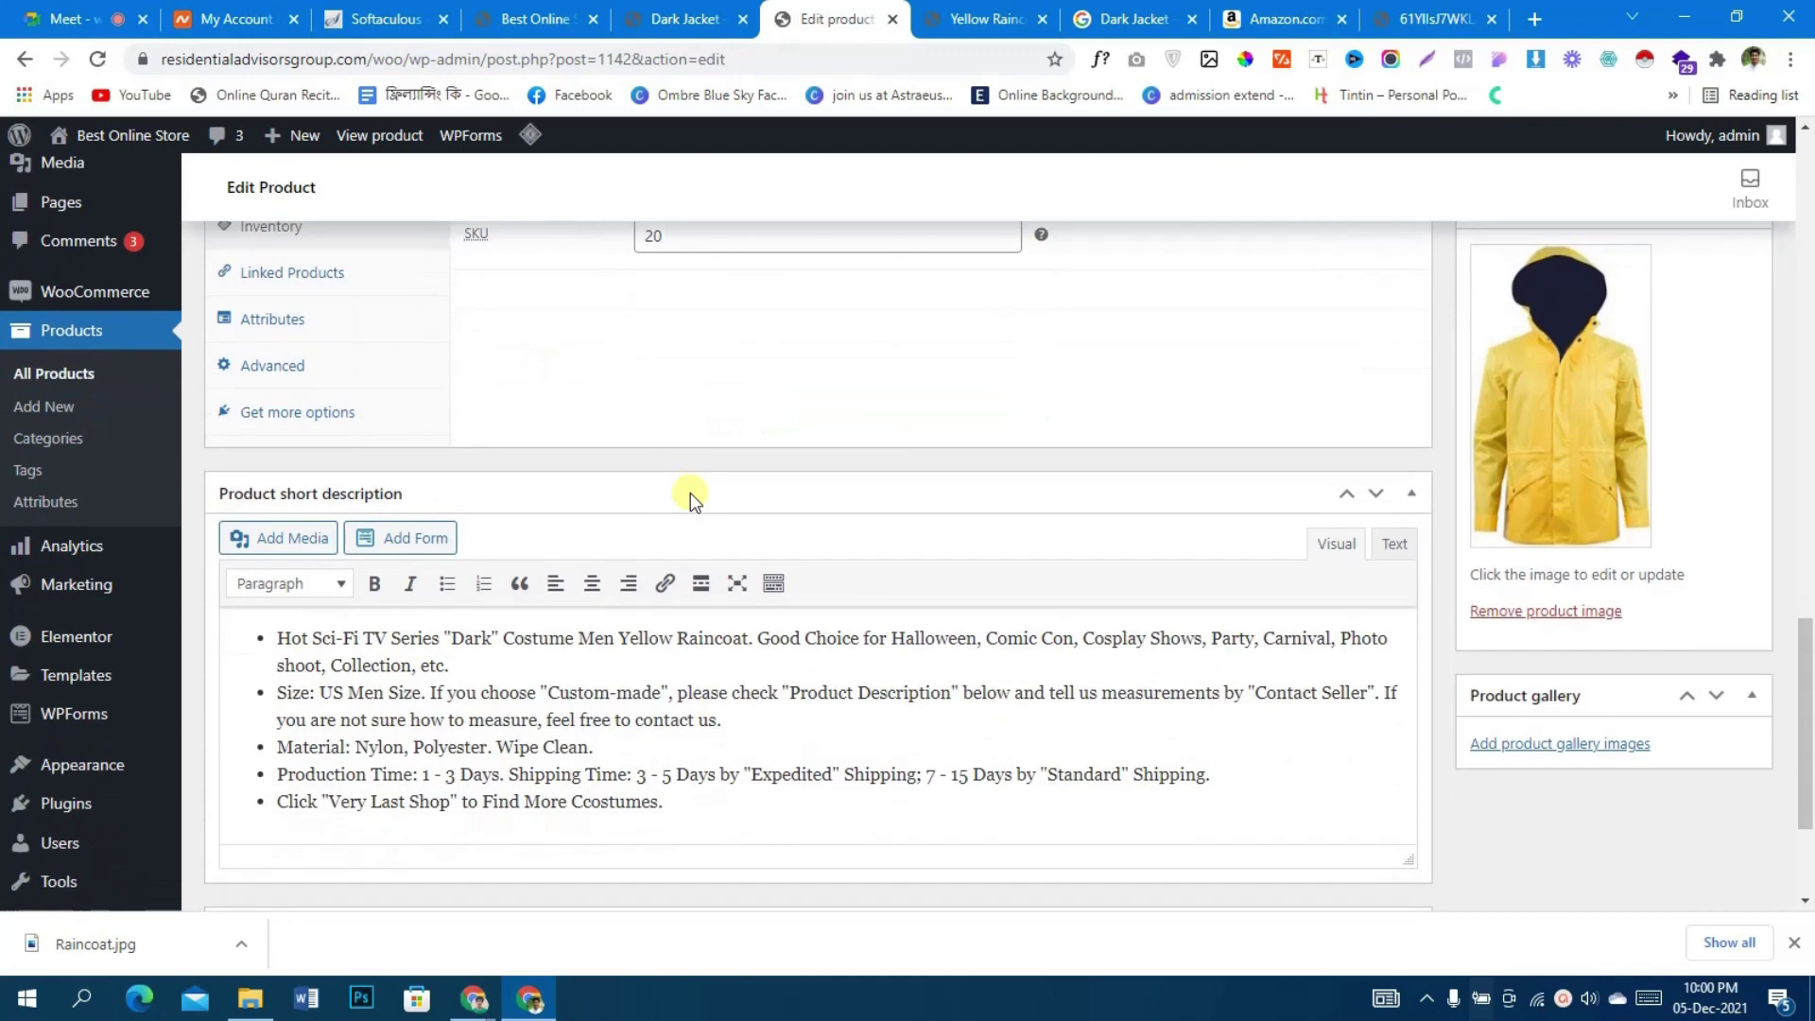
pyautogui.scroll(2, 691, 482)
pyautogui.click(486, 413)
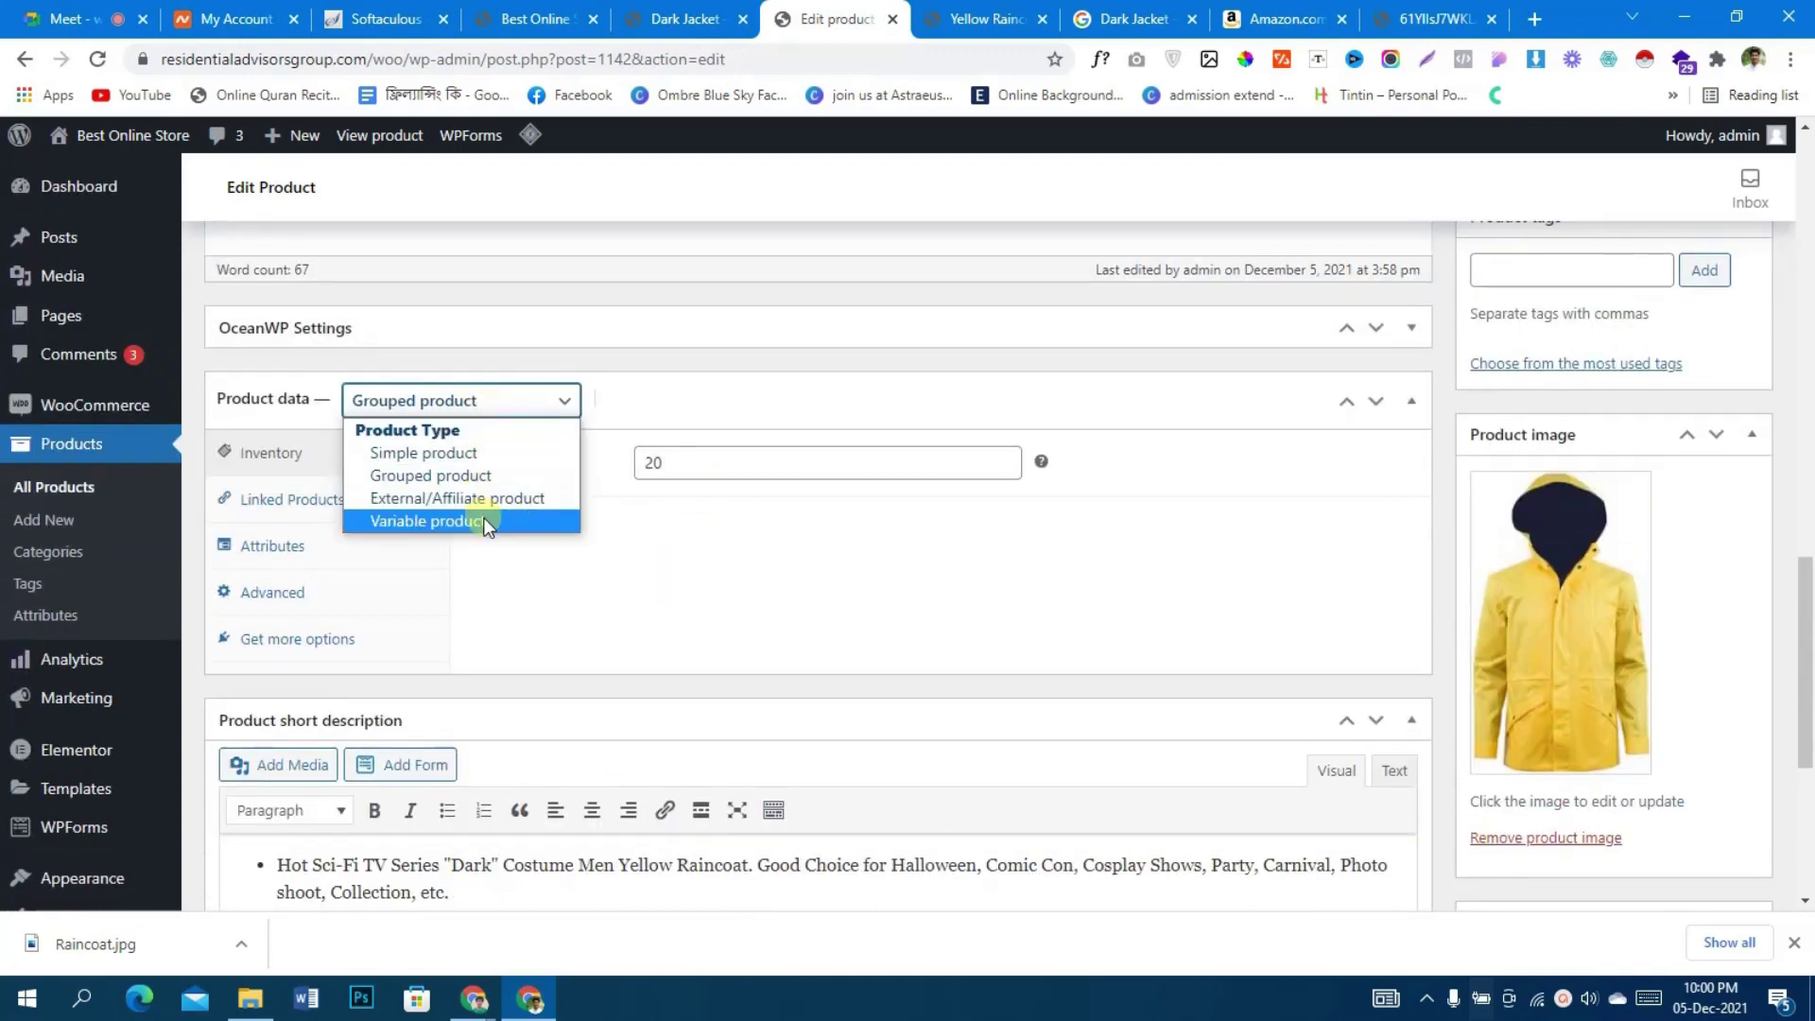
pyautogui.click(488, 454)
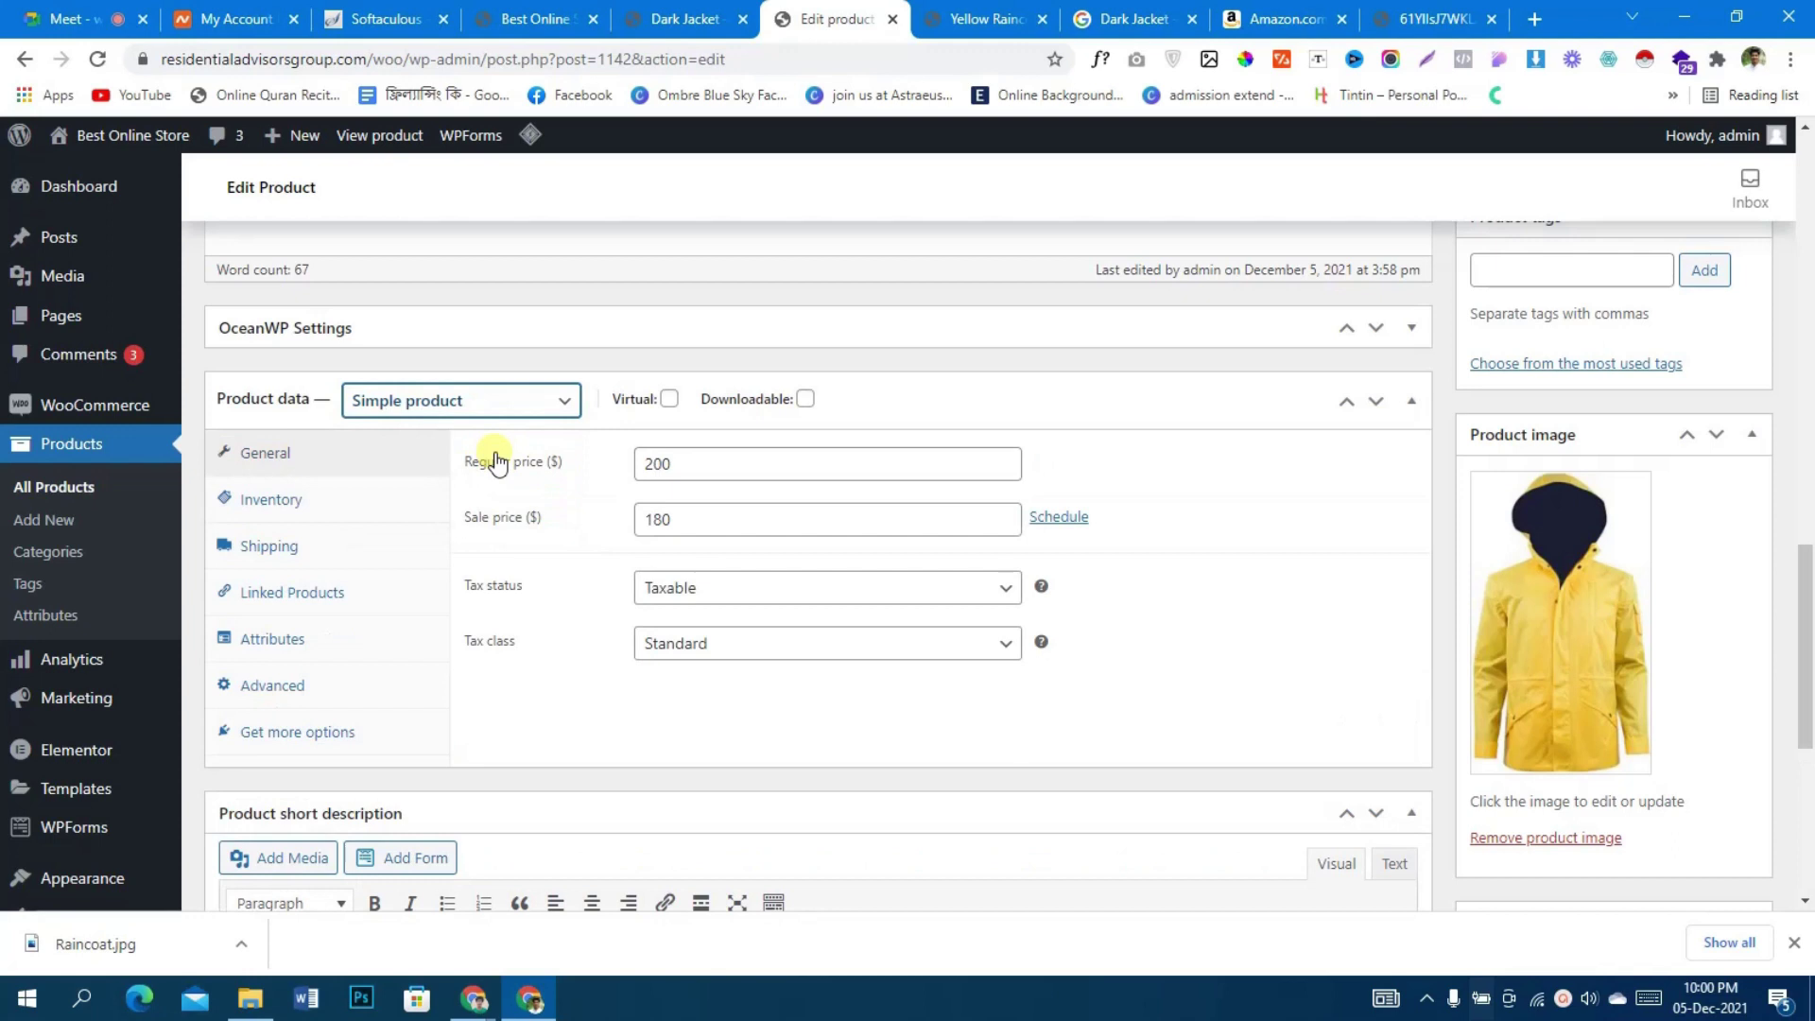
# - Look at the simple product's upsell and cross-sell fields, and return to its general price settings
pyautogui.click(394, 605)
pyautogui.click(739, 470)
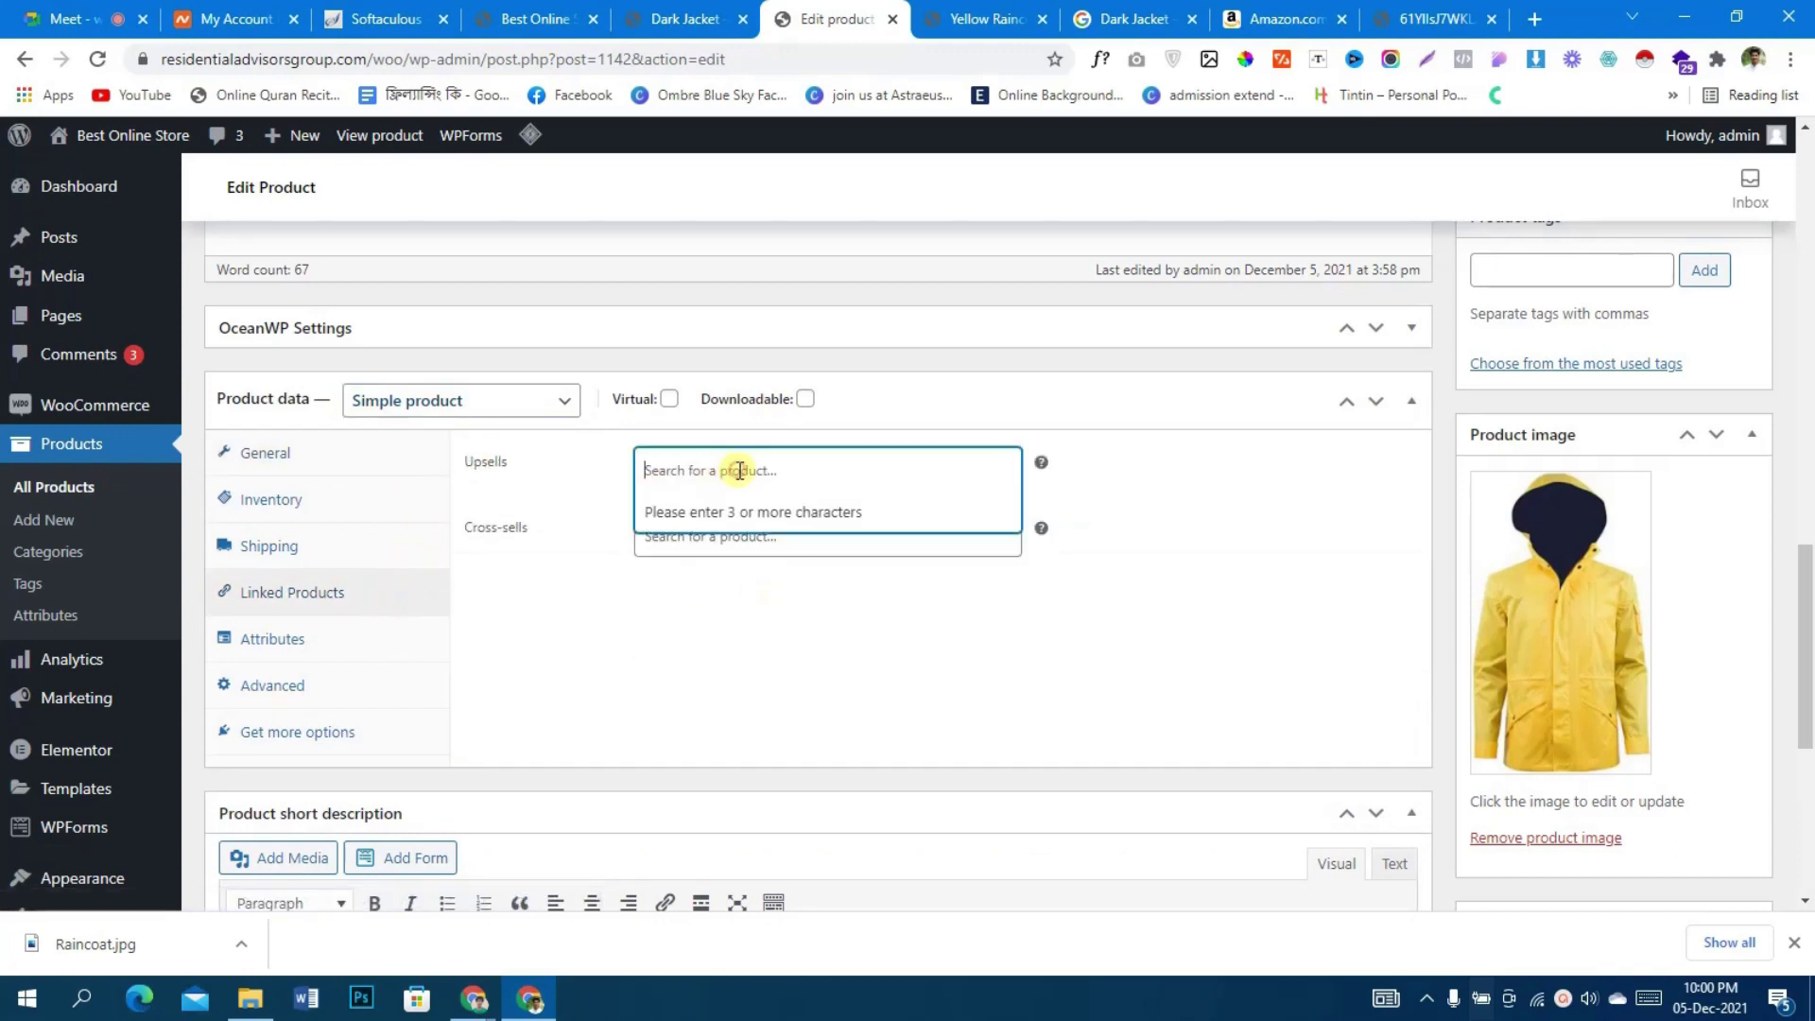
pyautogui.click(366, 459)
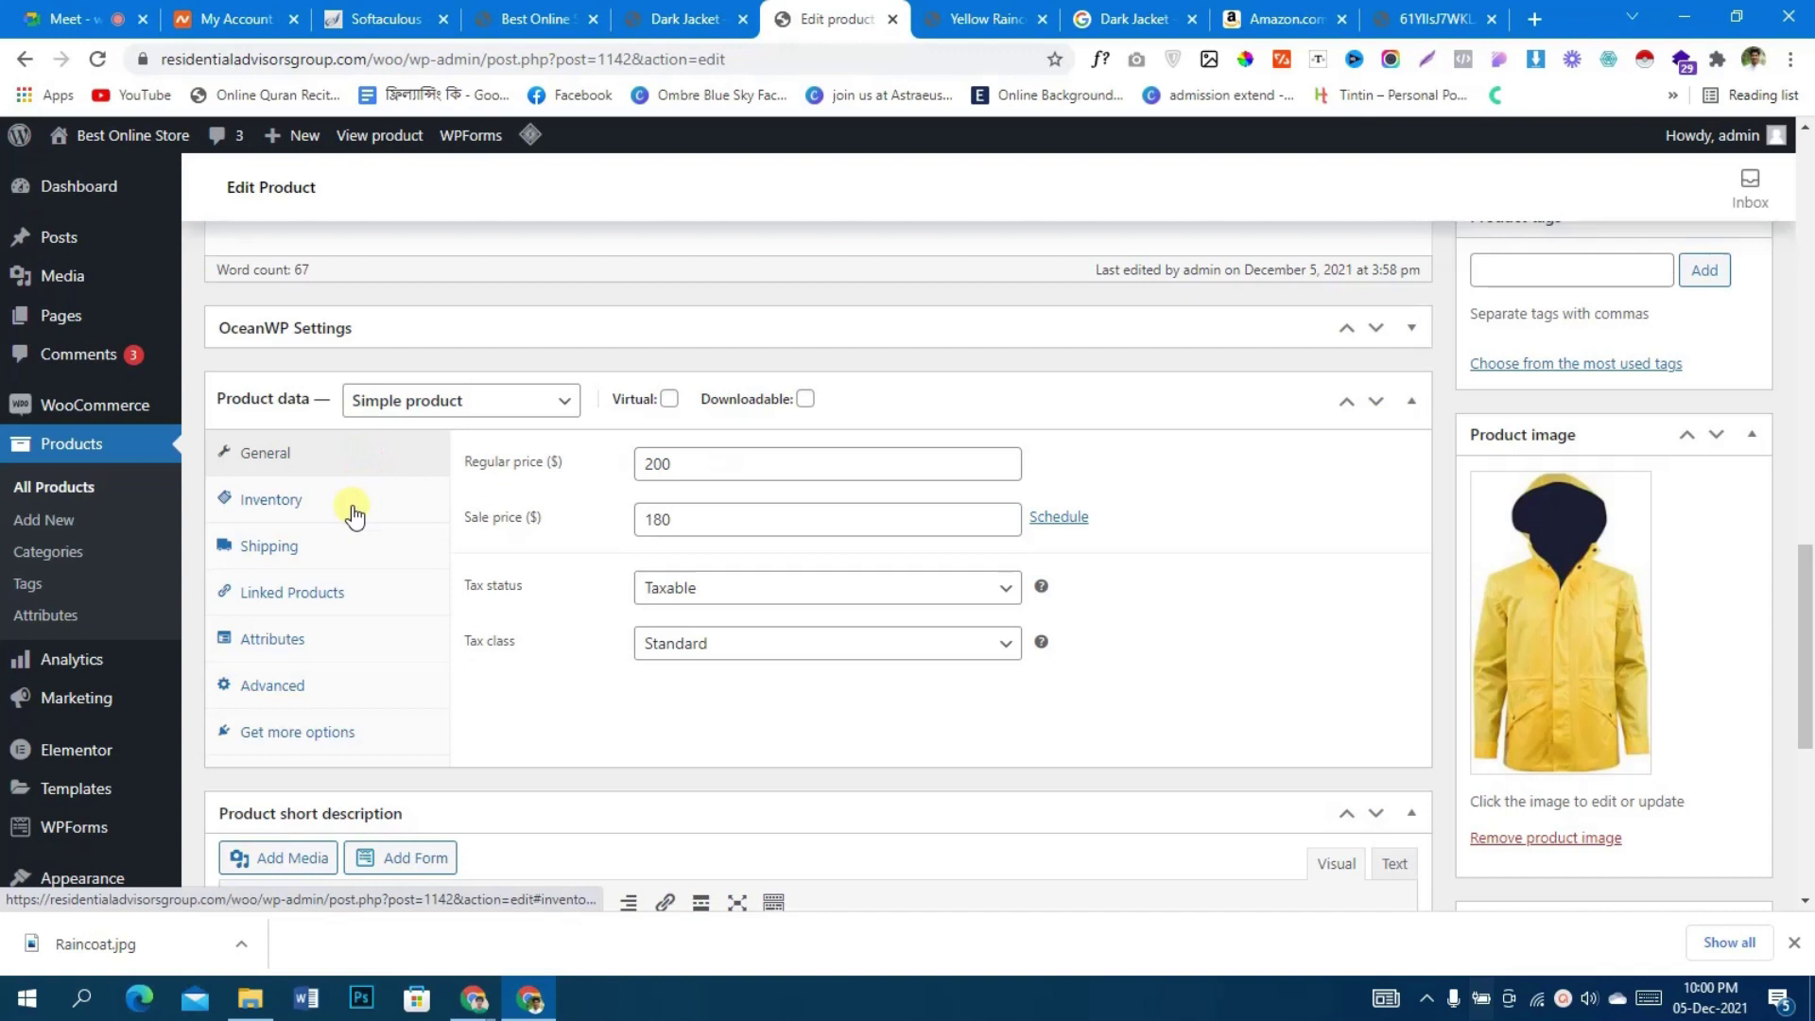
# - Change the Yellow Raincoat's product type to Variable product and look over its data settings
pyautogui.click(451, 400)
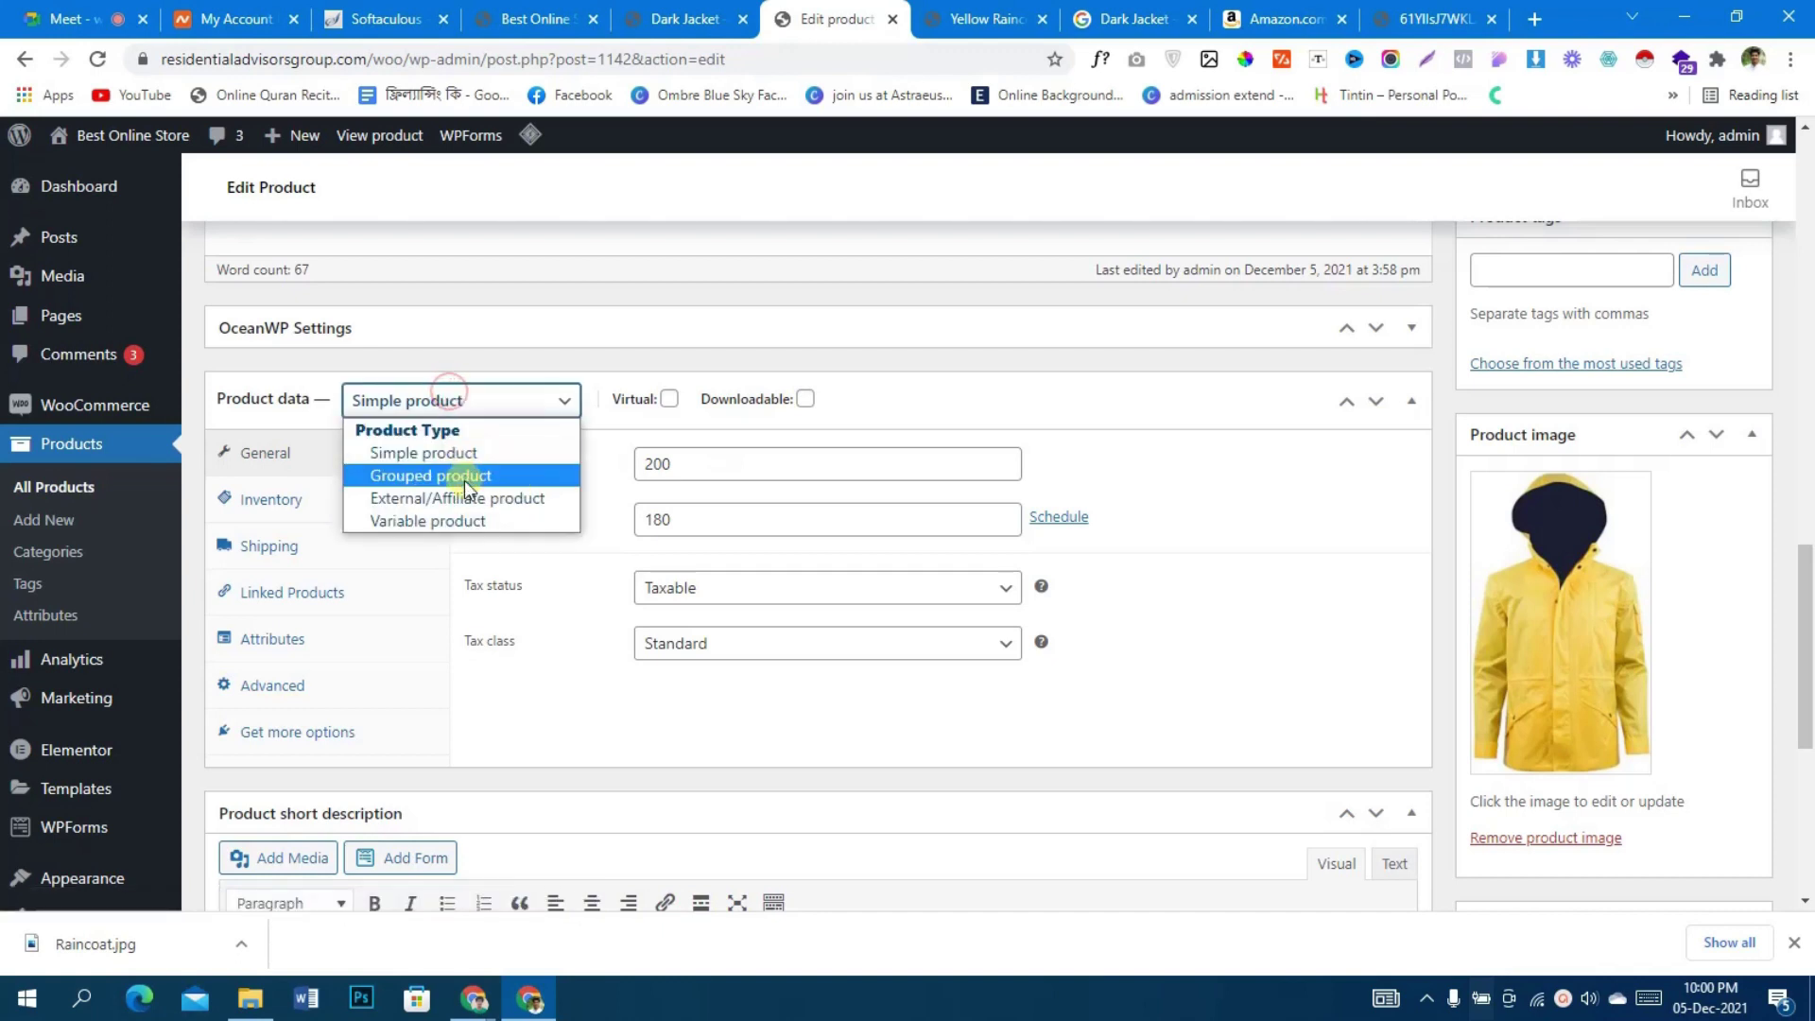
pyautogui.click(476, 519)
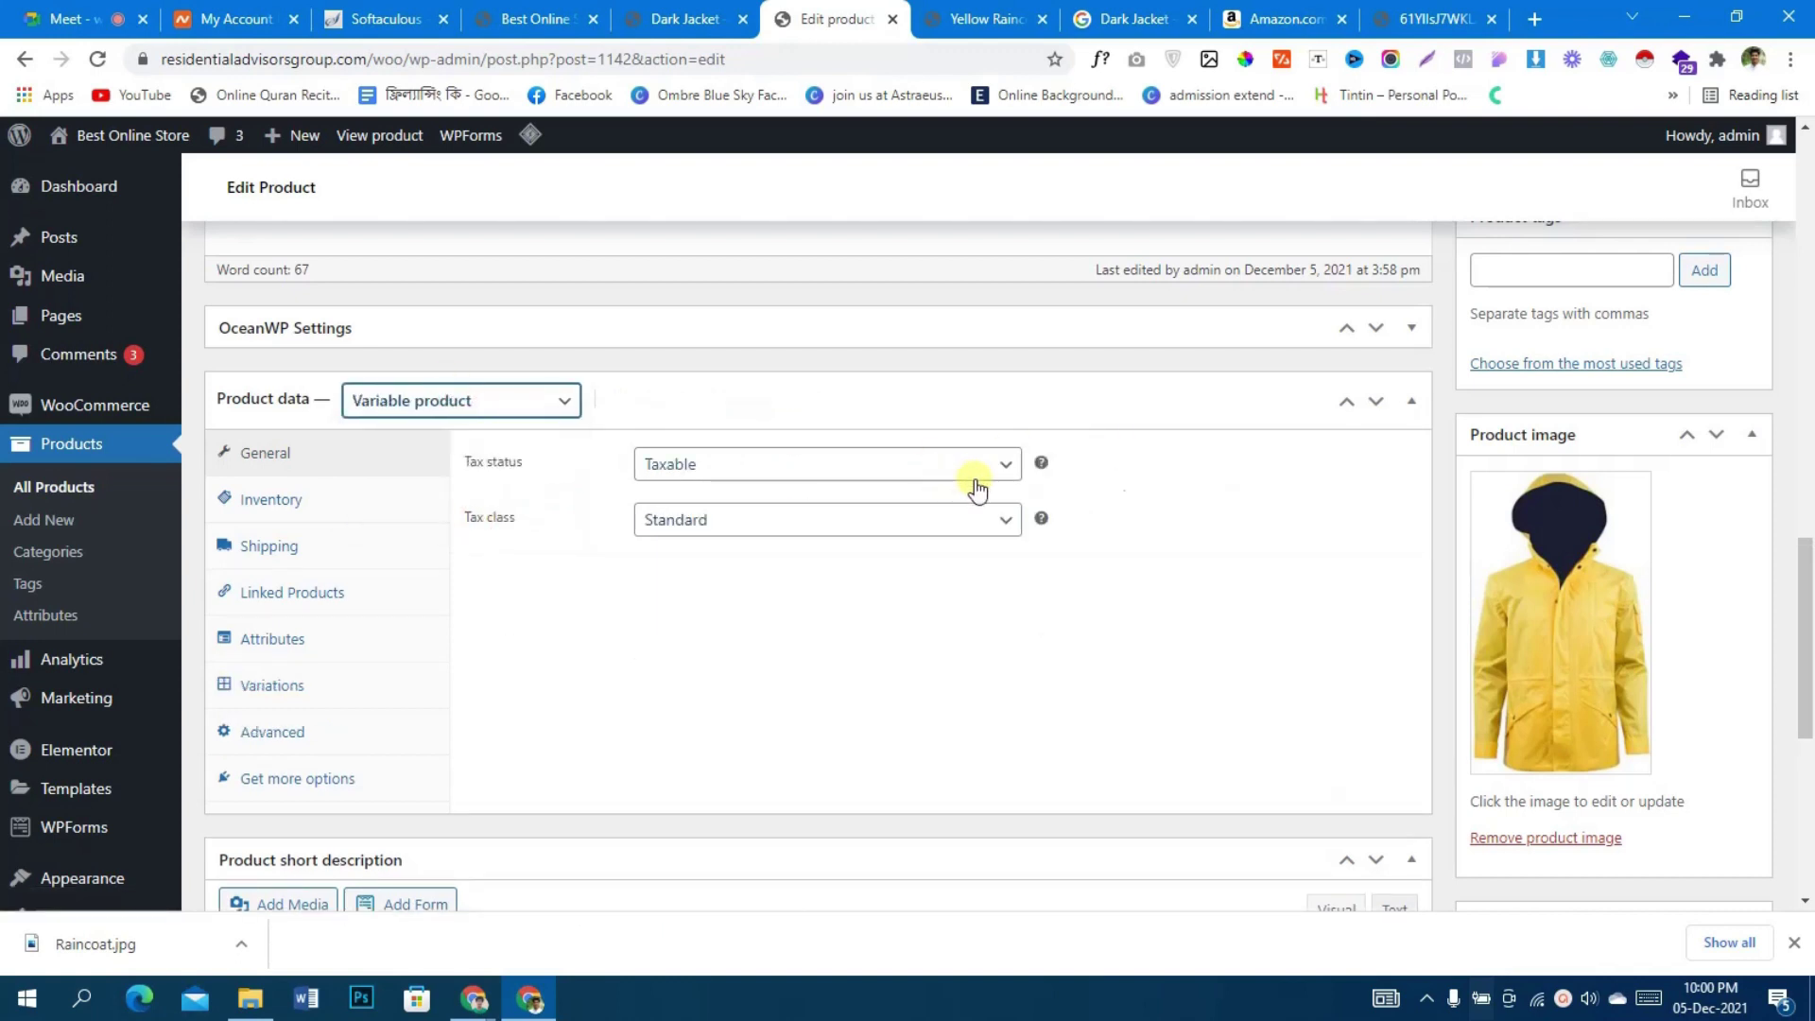
pyautogui.scroll(-1, 662, 586)
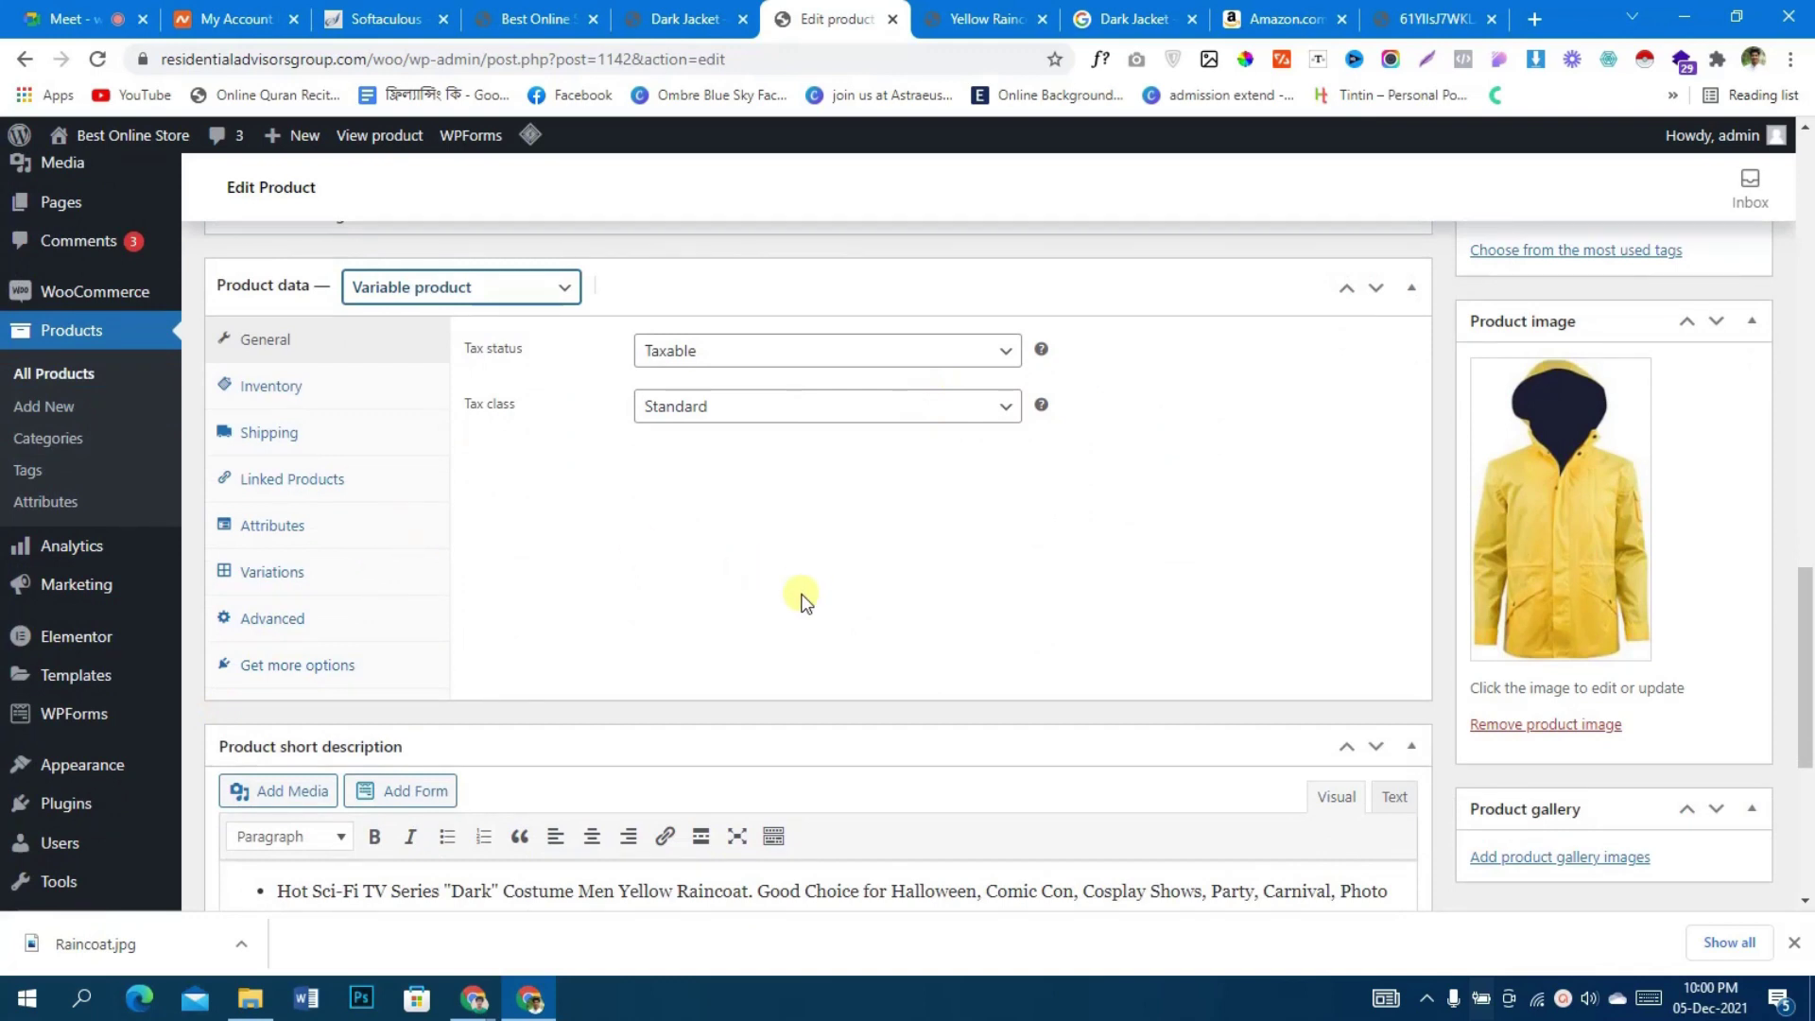
pyautogui.scroll(3, 762, 635)
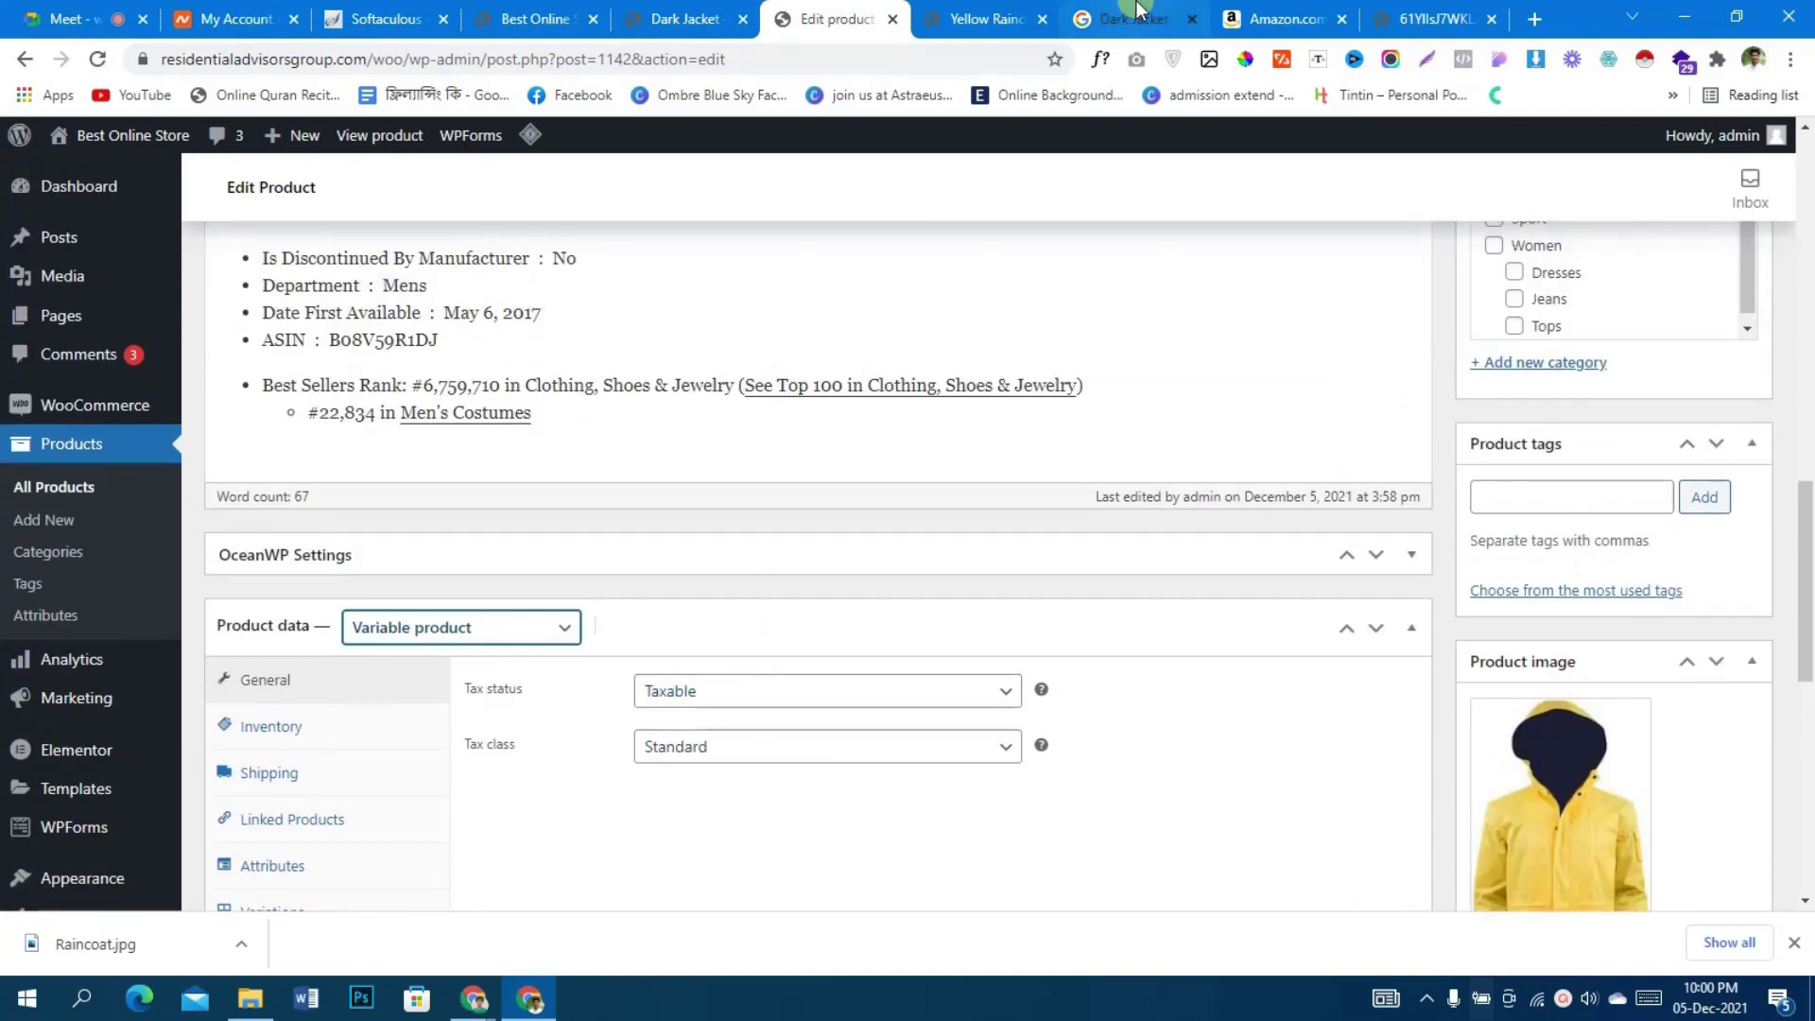
# - Recheck the Amazon listing's color and size options, and return to the Yellow Raincoat product editor
pyautogui.click(1286, 19)
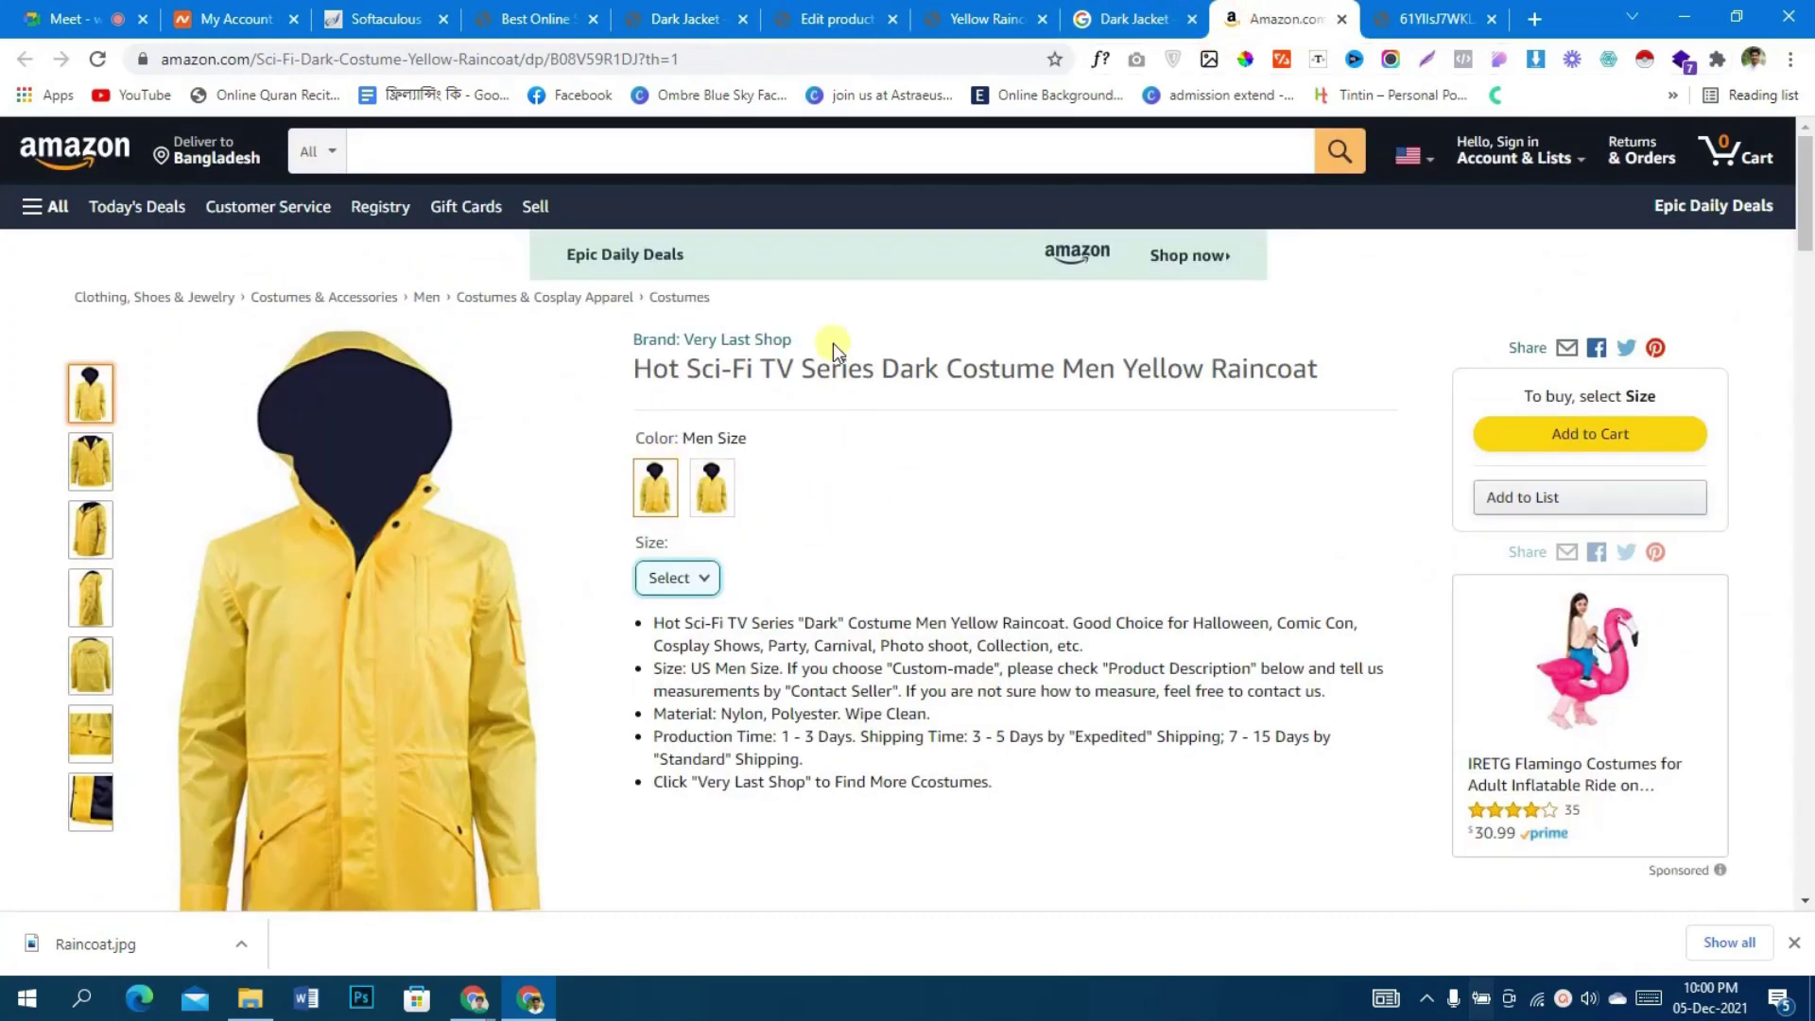
pyautogui.click(940, 13)
pyautogui.click(821, 19)
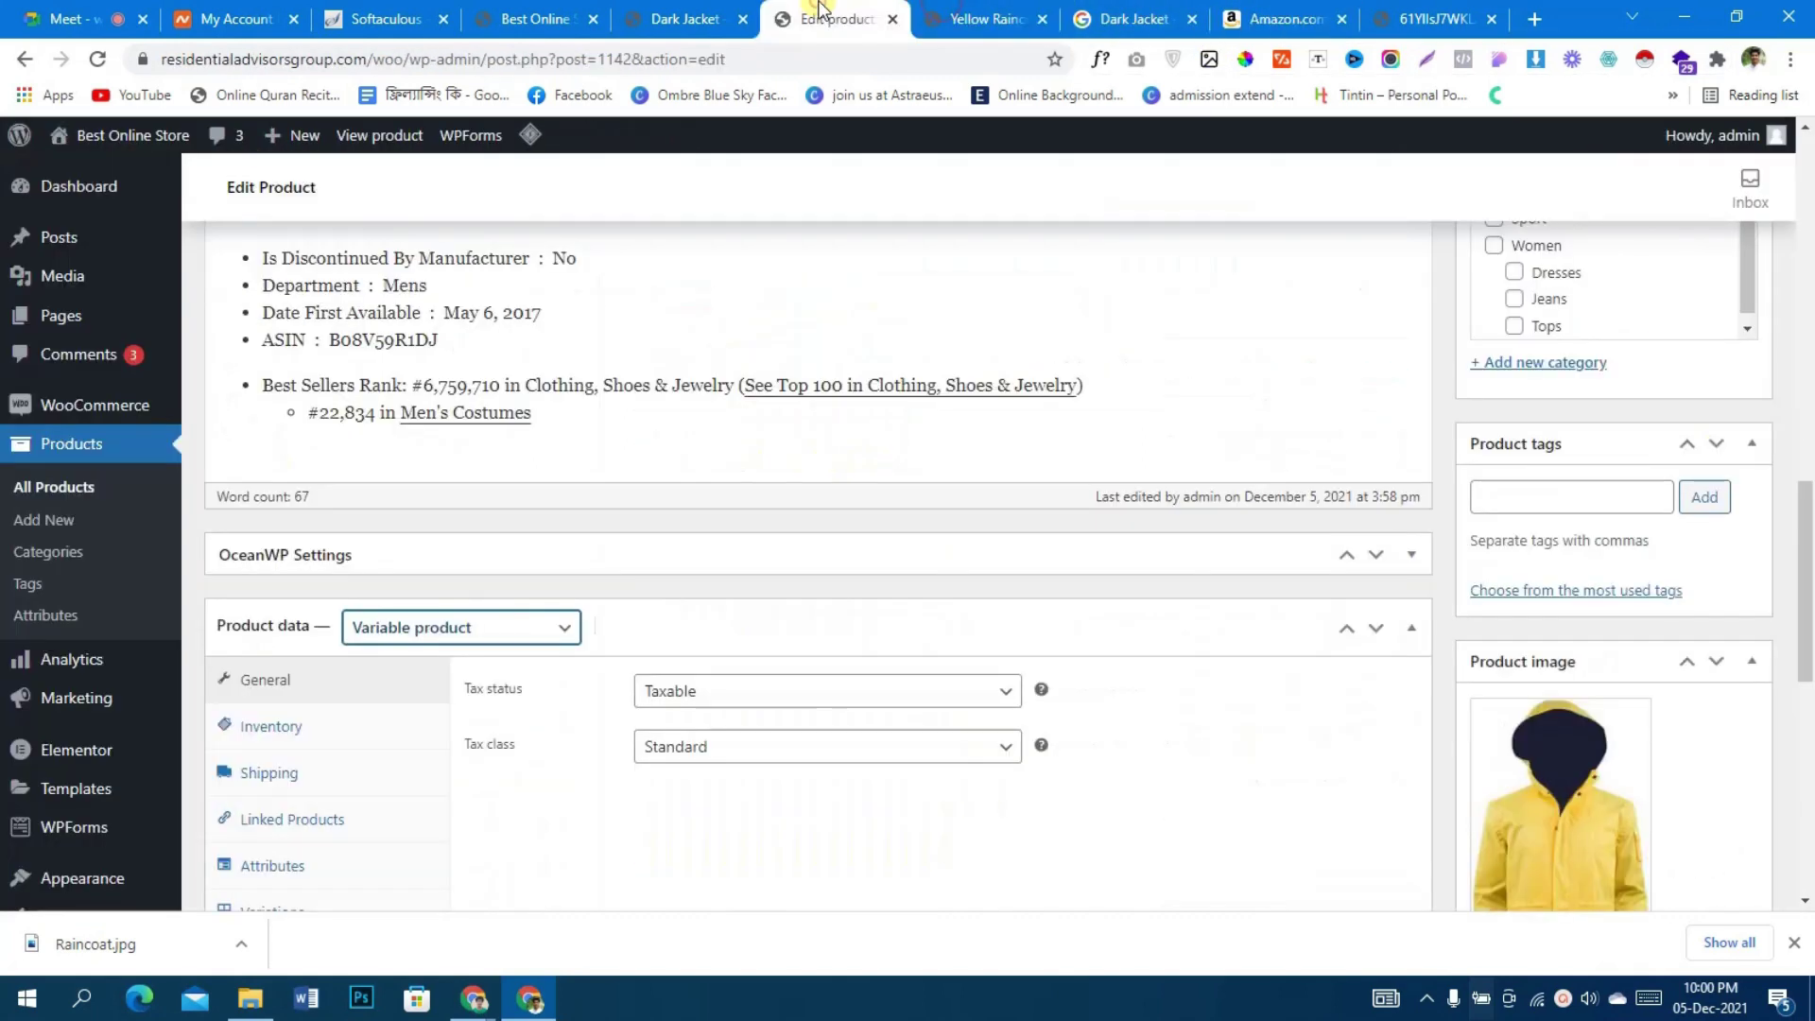
# - Open the store's product attributes page and look over the form for adding a new attribute
pyautogui.scroll(3, 992, 338)
pyautogui.scroll(1, 993, 337)
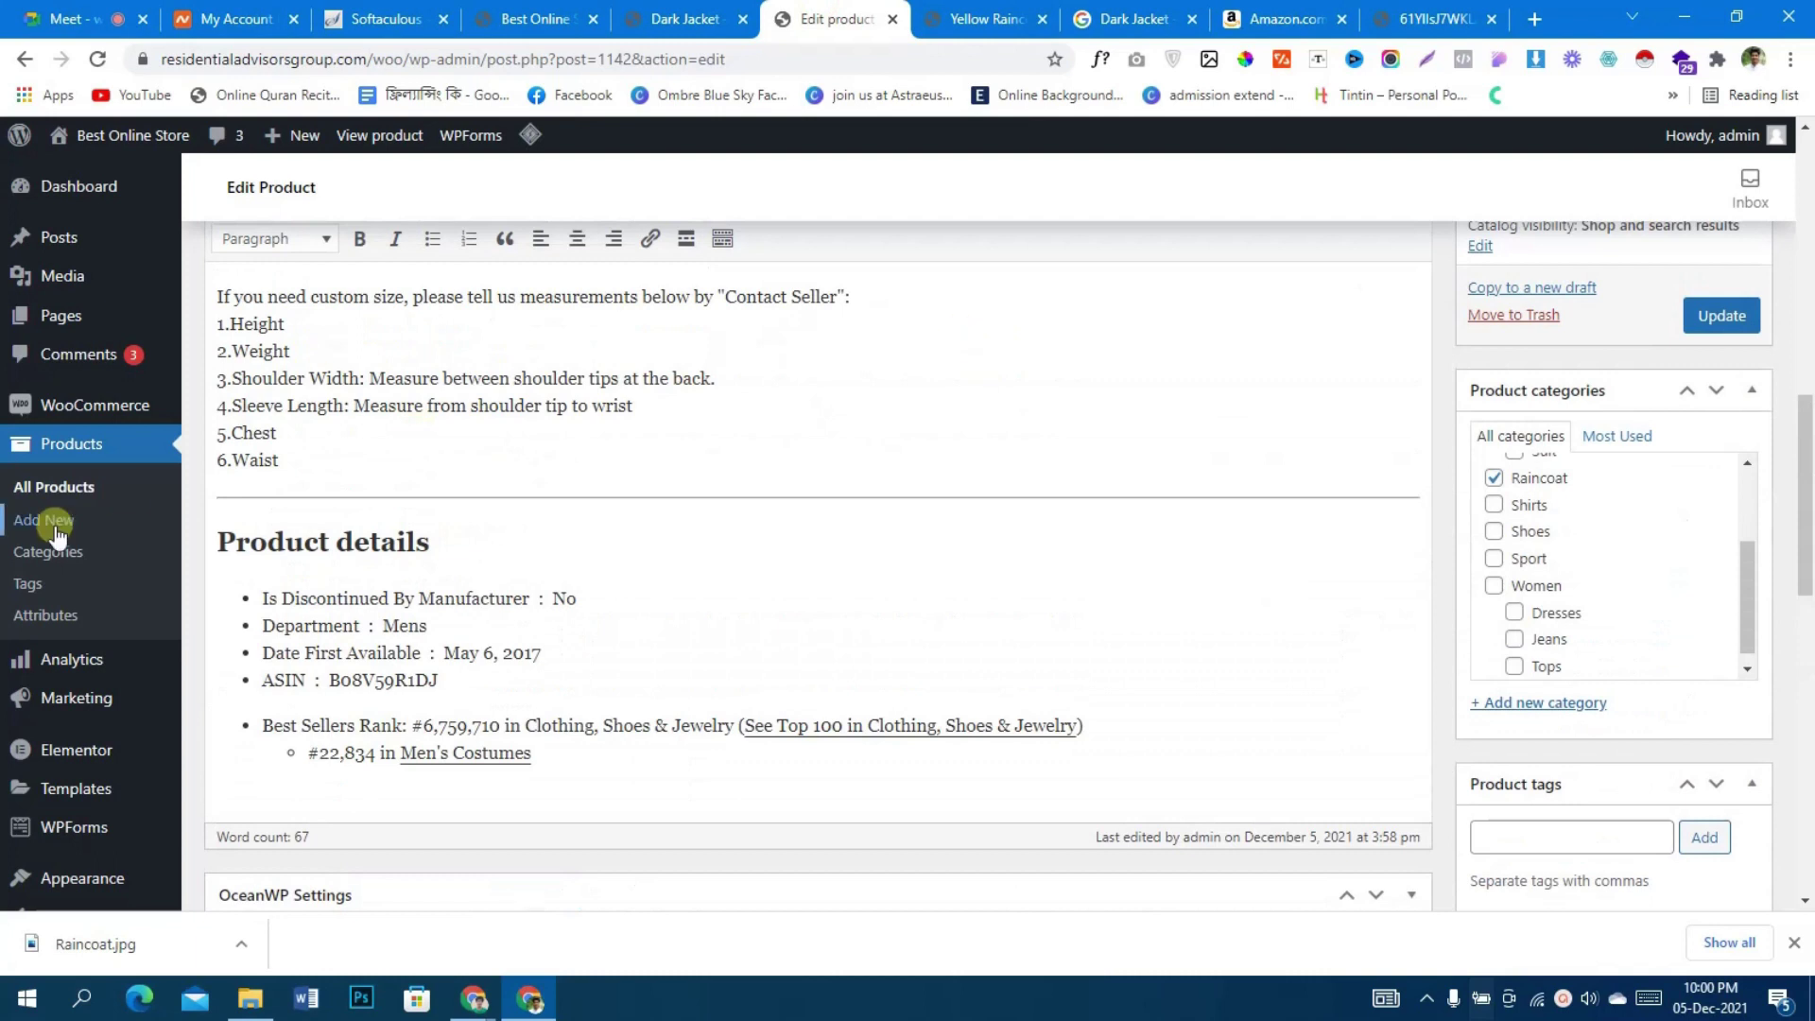
pyautogui.click(63, 619)
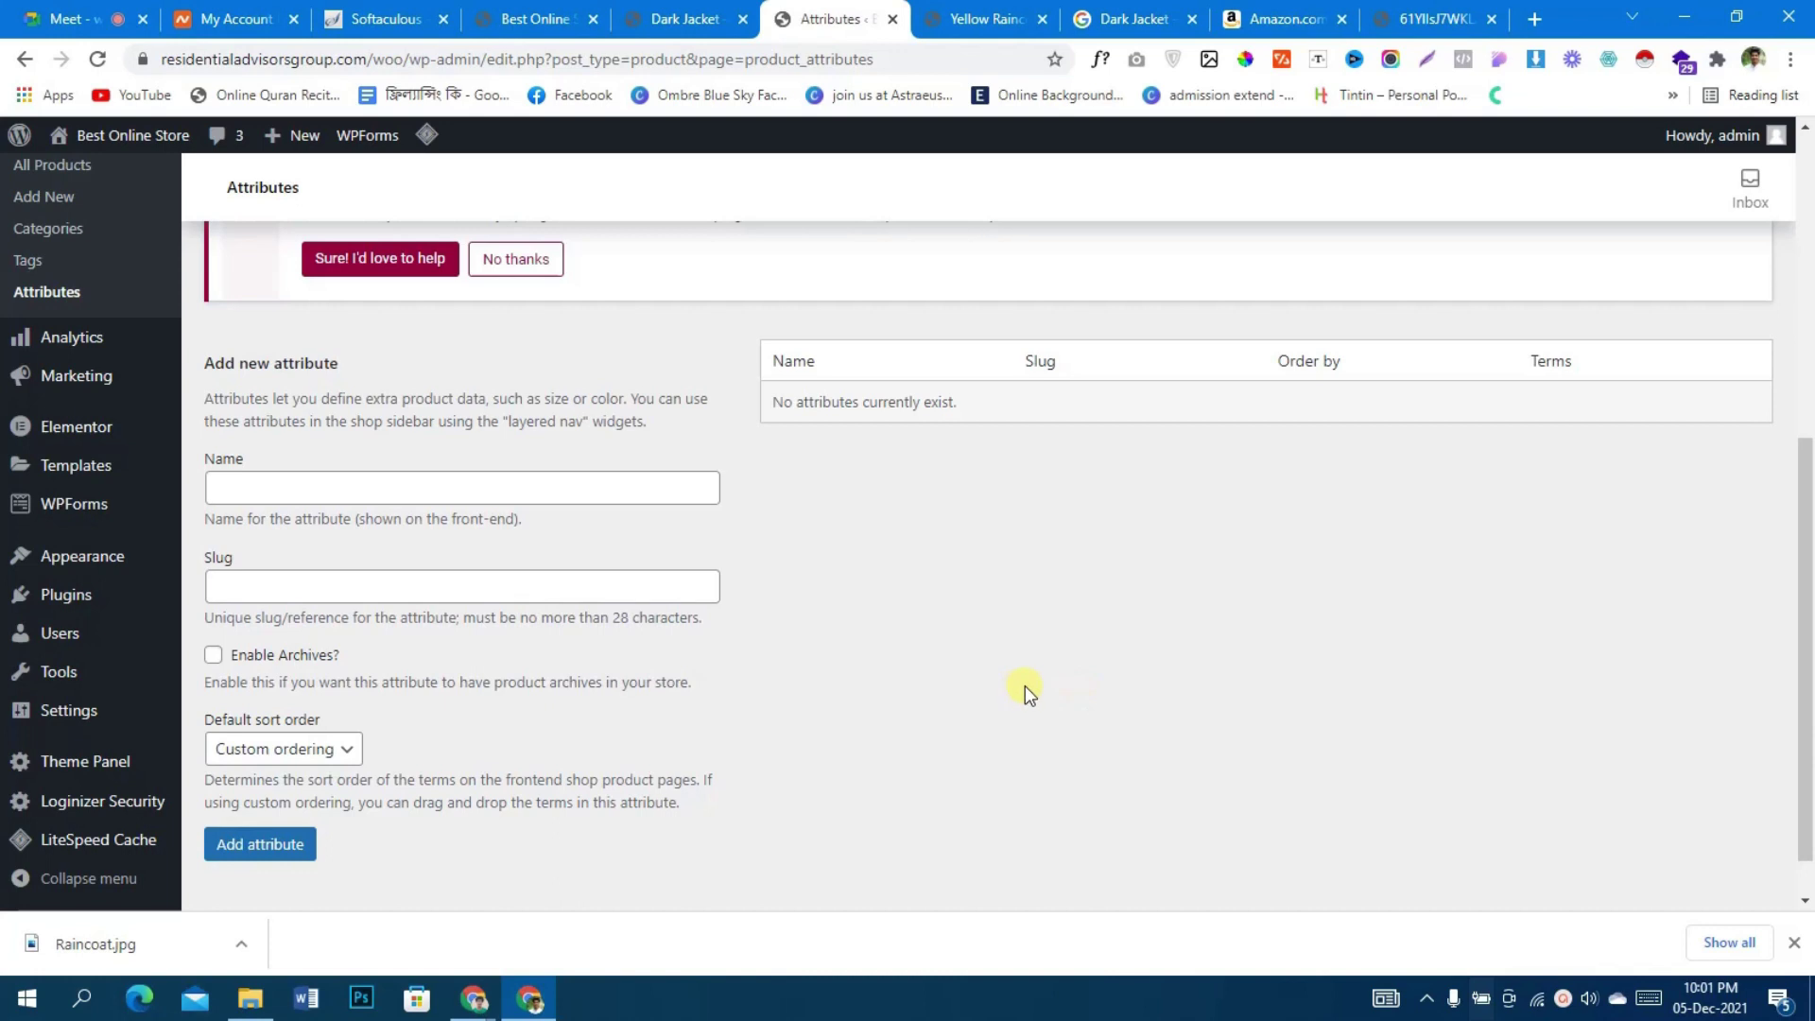
pyautogui.scroll(-1, 1025, 693)
pyautogui.scroll(3, 1025, 685)
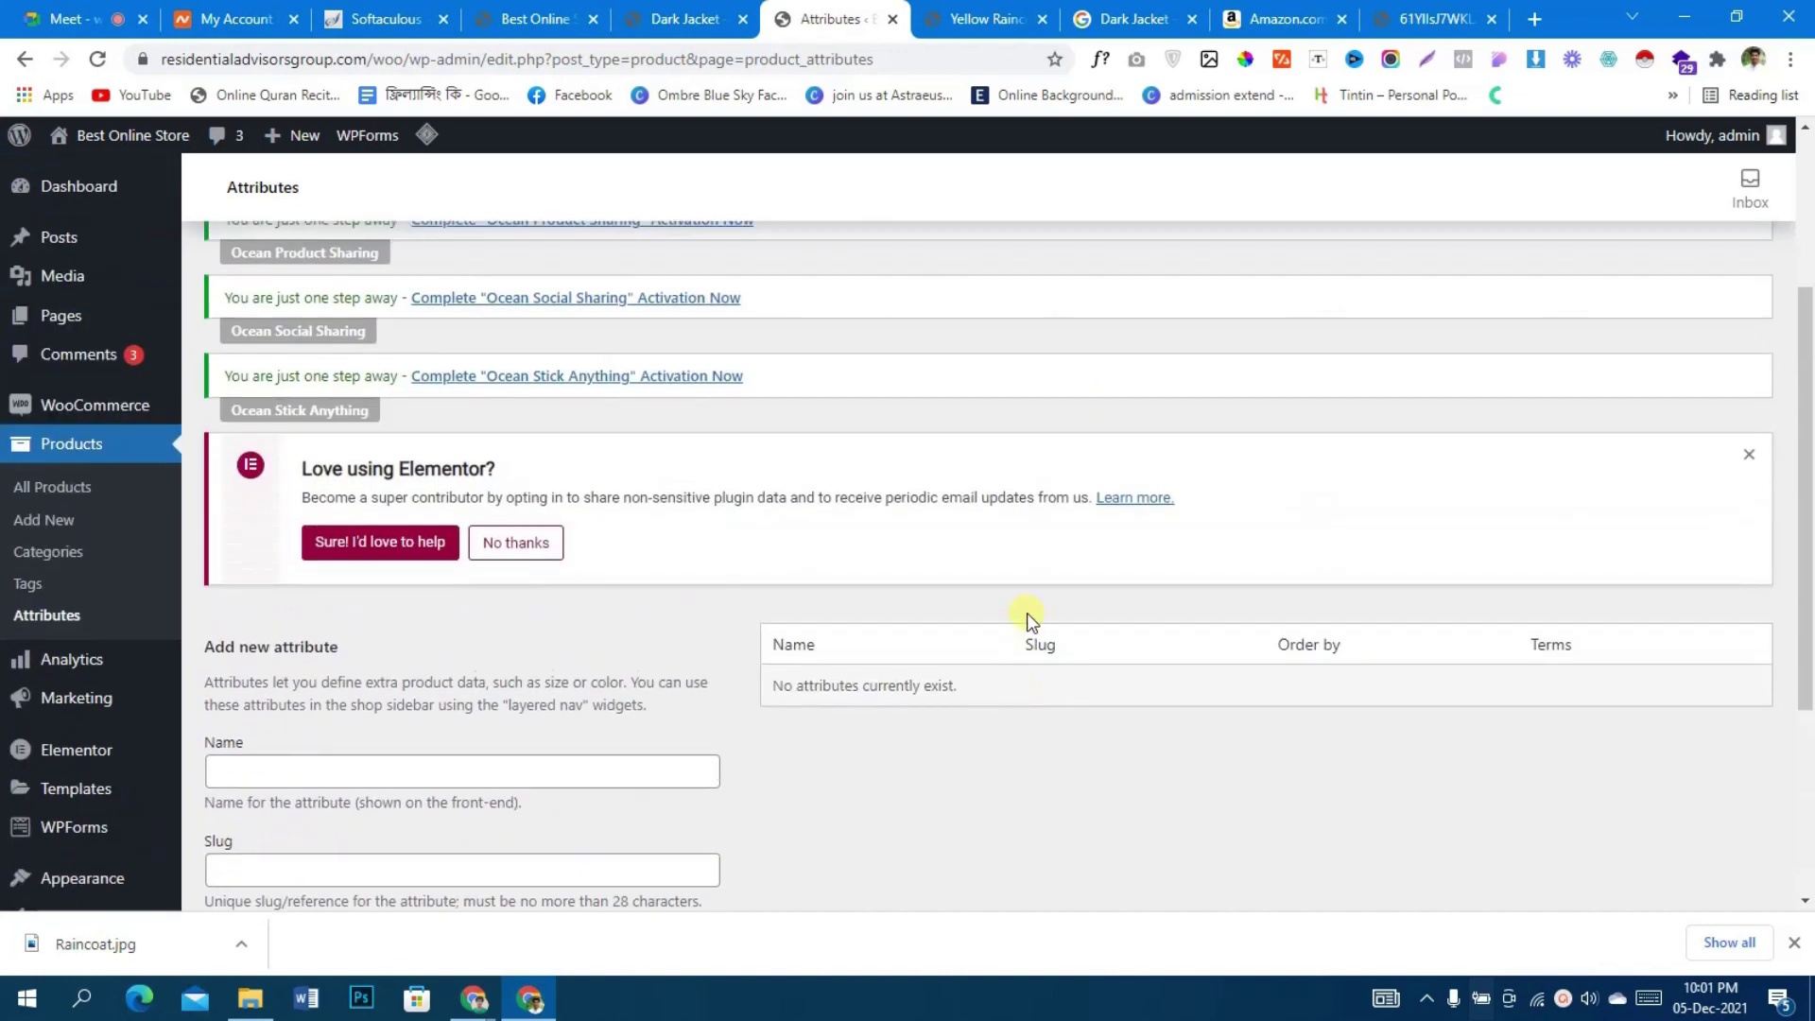
pyautogui.scroll(-2, 1027, 612)
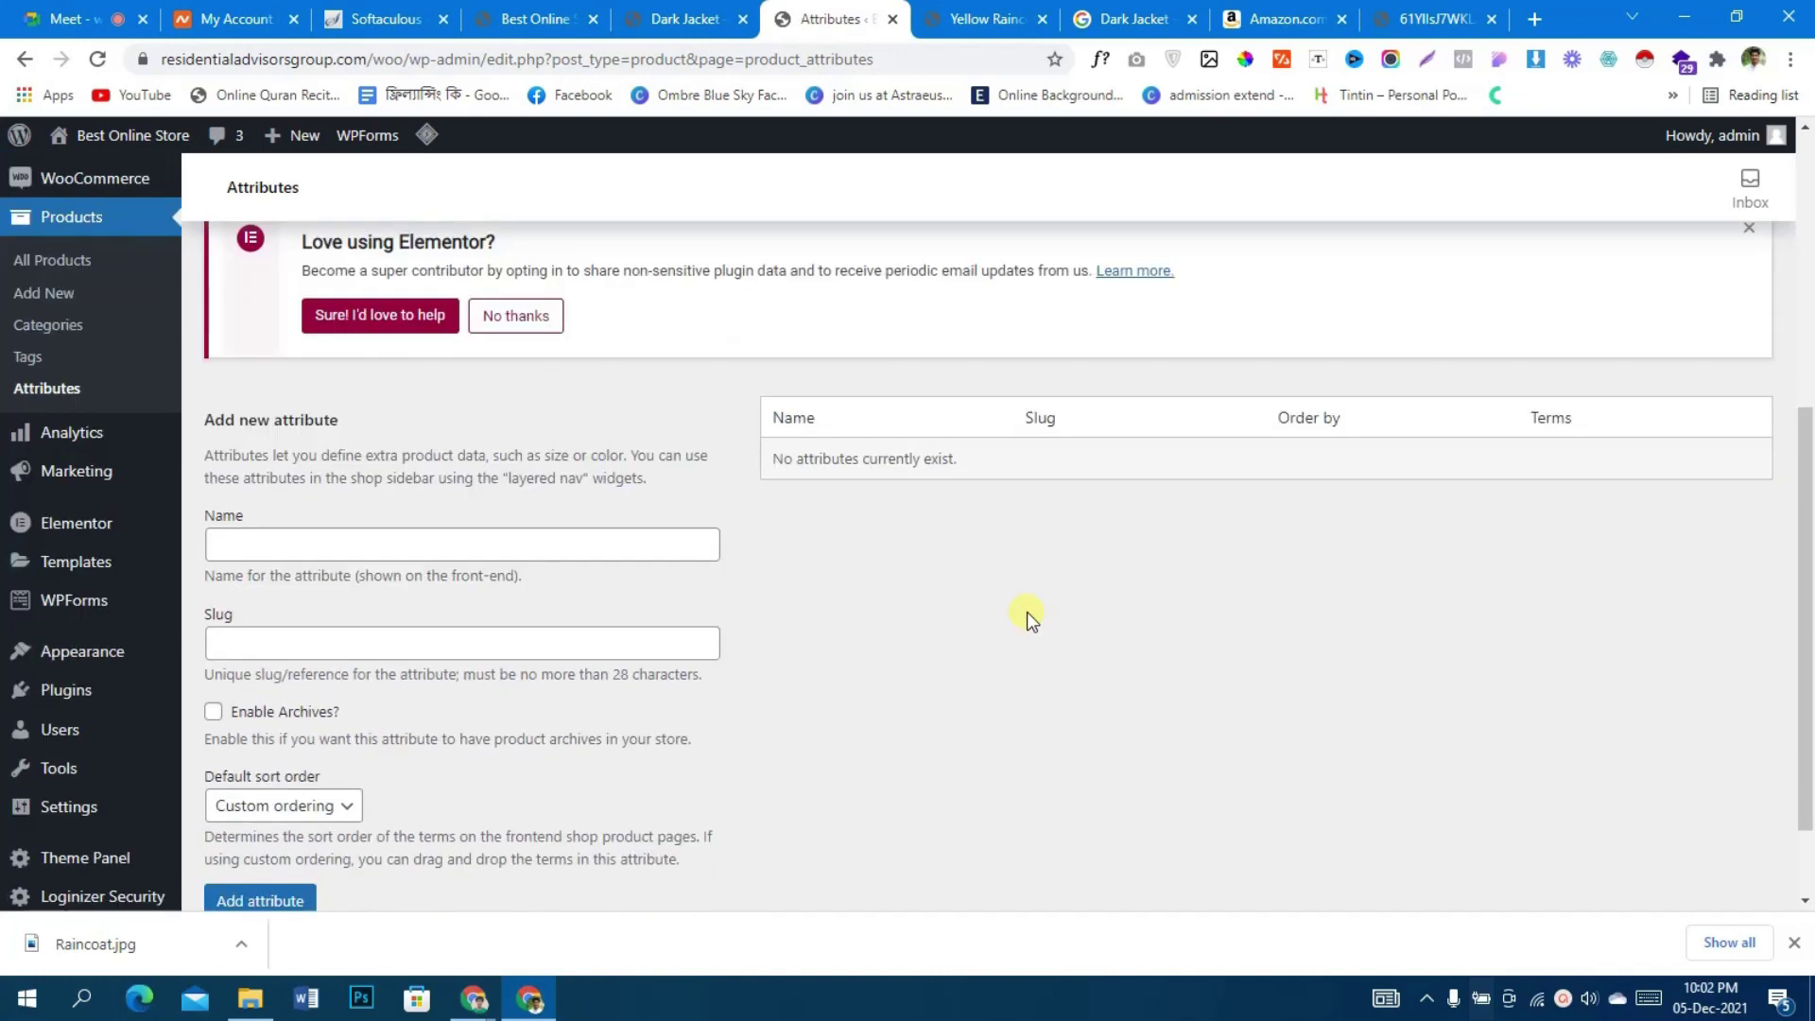
pyautogui.scroll(-1, 495, 551)
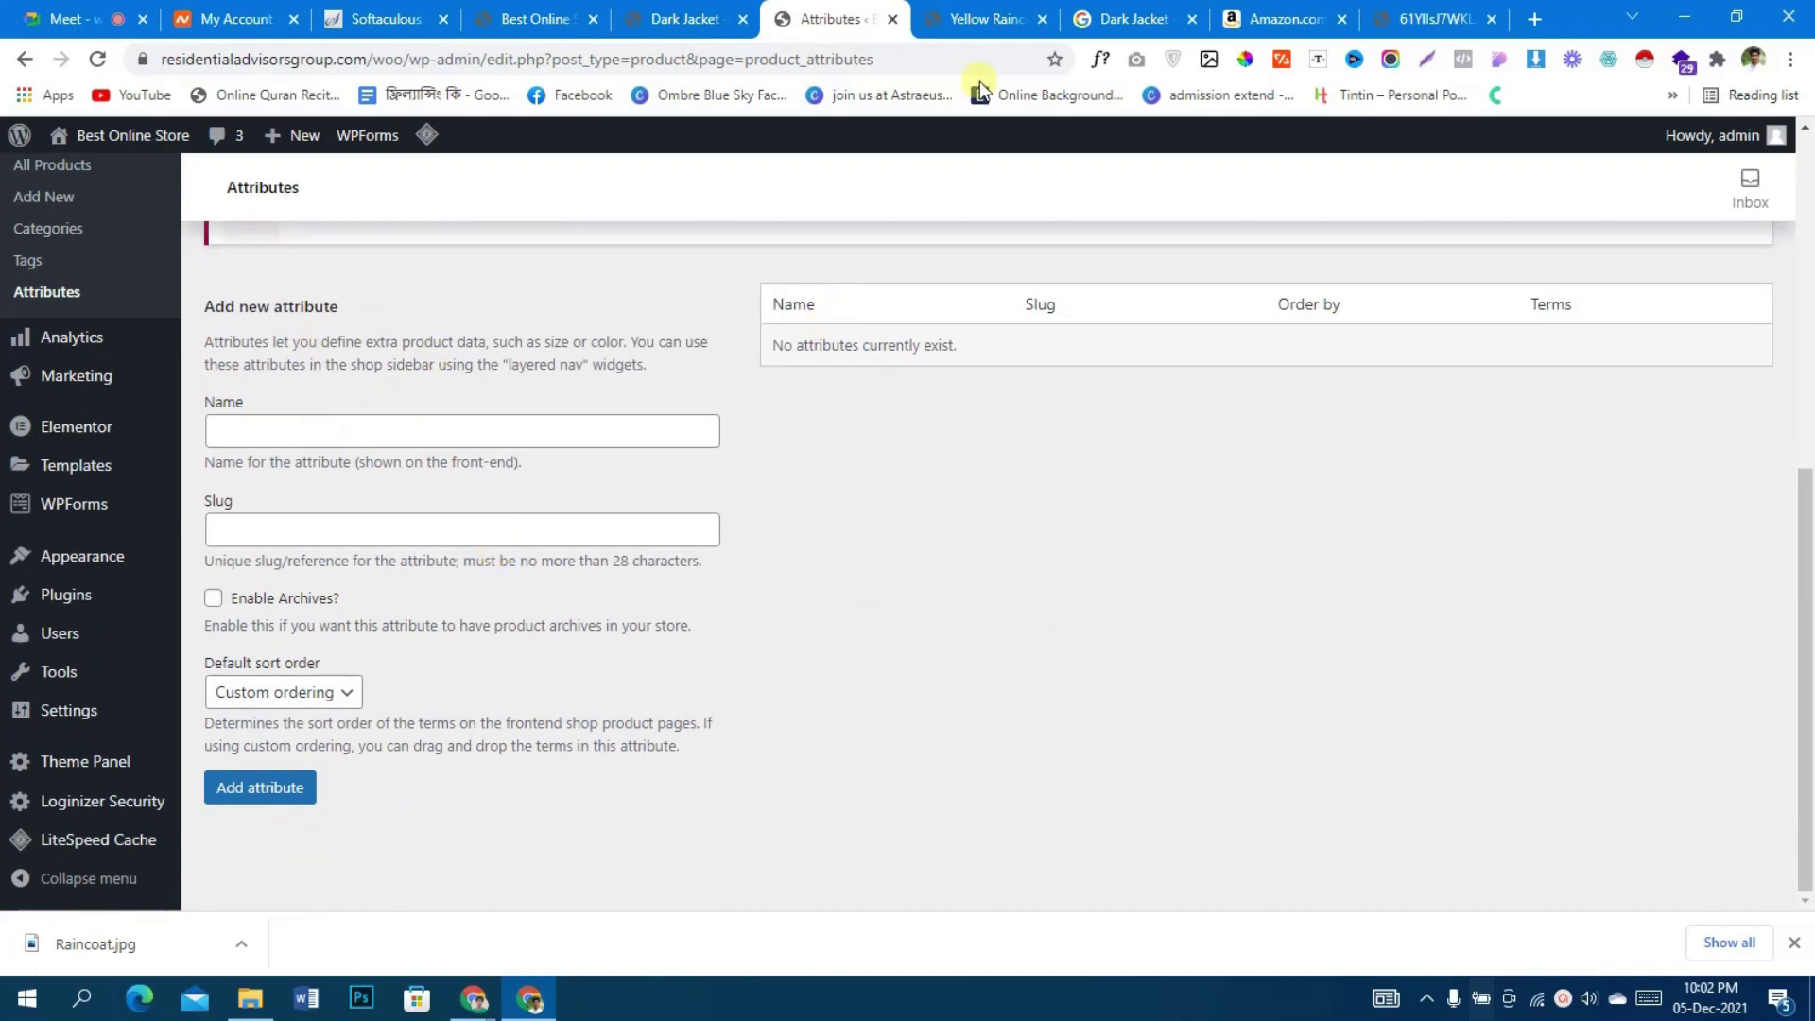
# - Compare the store's Yellow Raincoat page with the color and size options on its Amazon listing, and return to the attributes page
pyautogui.click(974, 28)
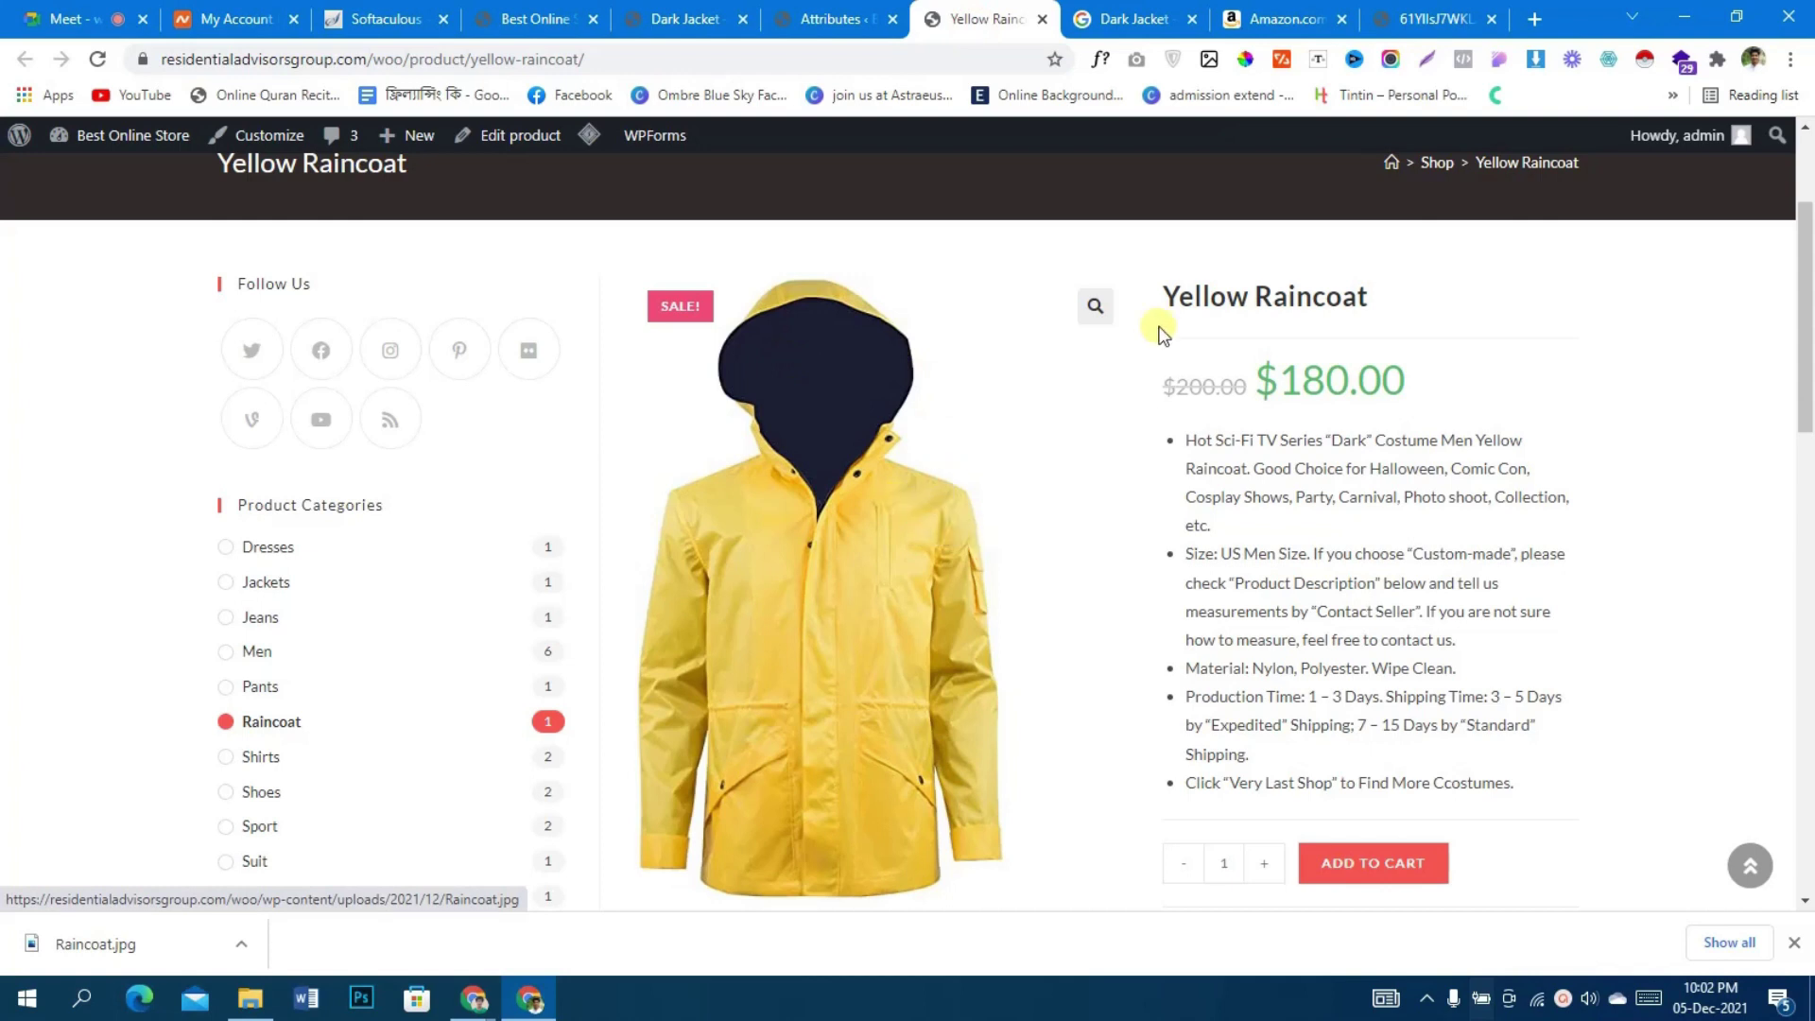
pyautogui.click(1286, 19)
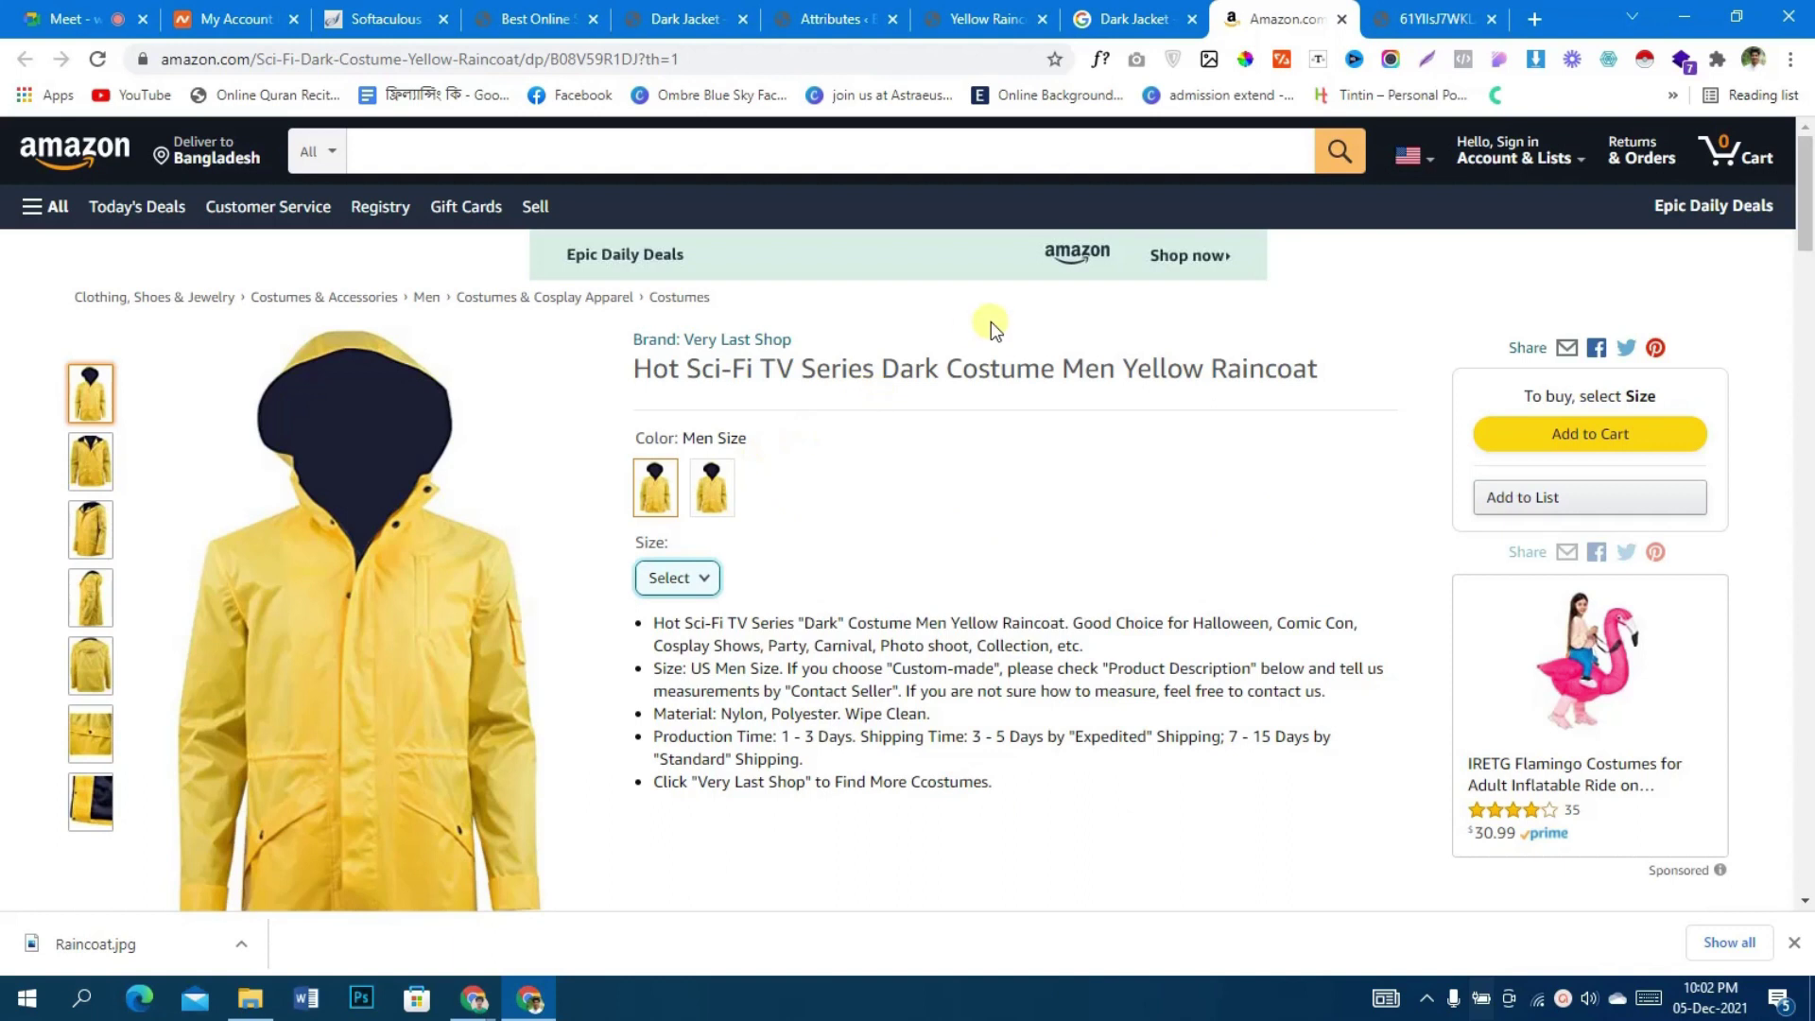
pyautogui.click(974, 26)
pyautogui.click(830, 11)
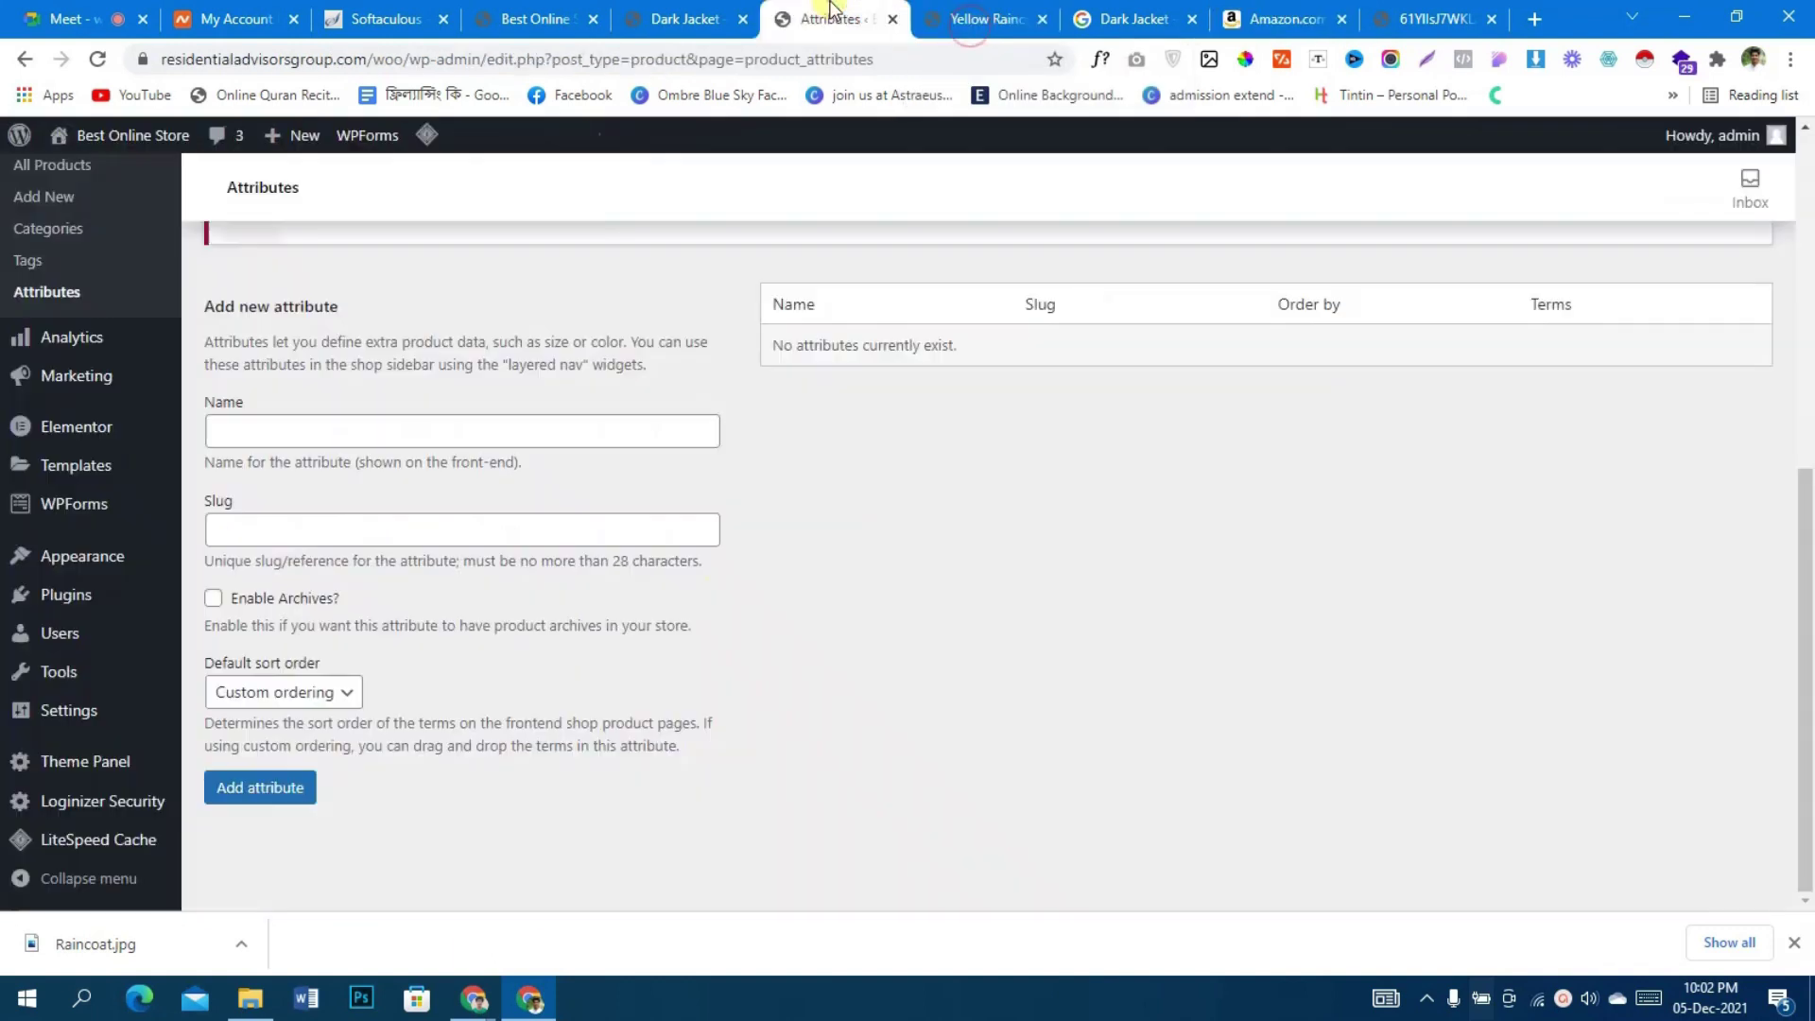
# - Add a new product attribute named size, keeping the slug empty and the default sort order on Custom ordering
pyautogui.click(417, 417)
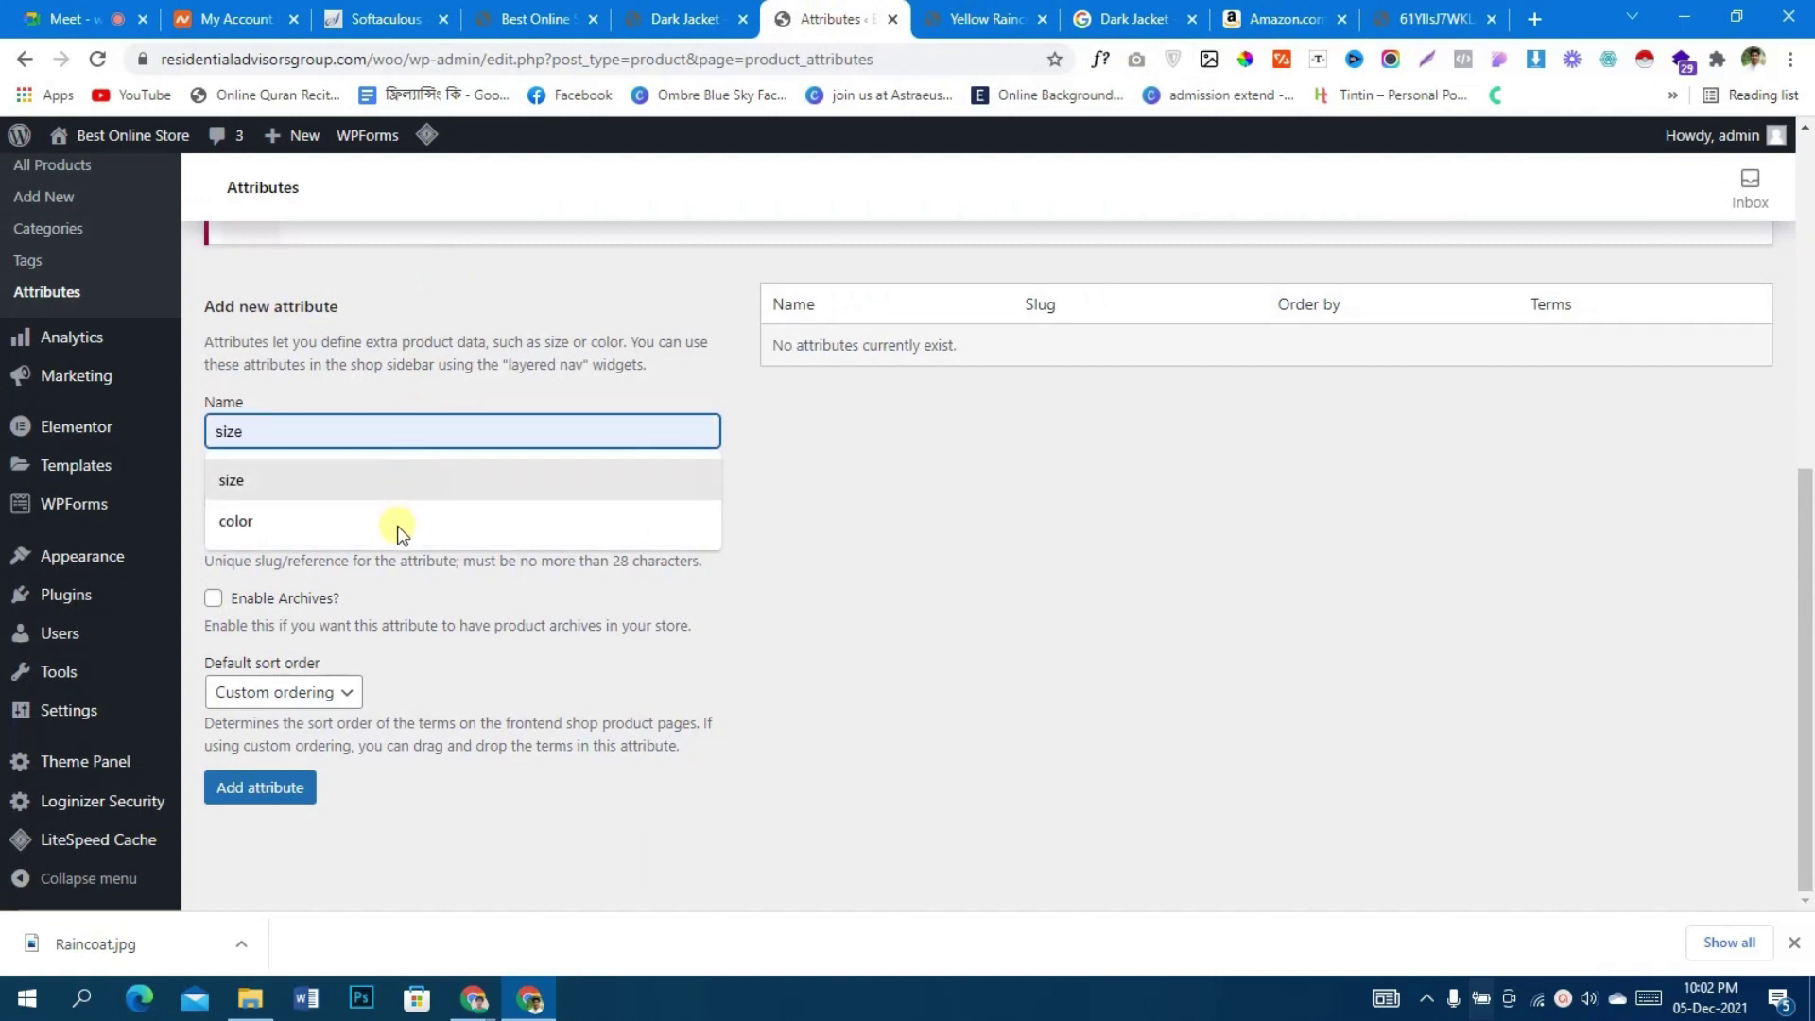
pyautogui.click(985, 21)
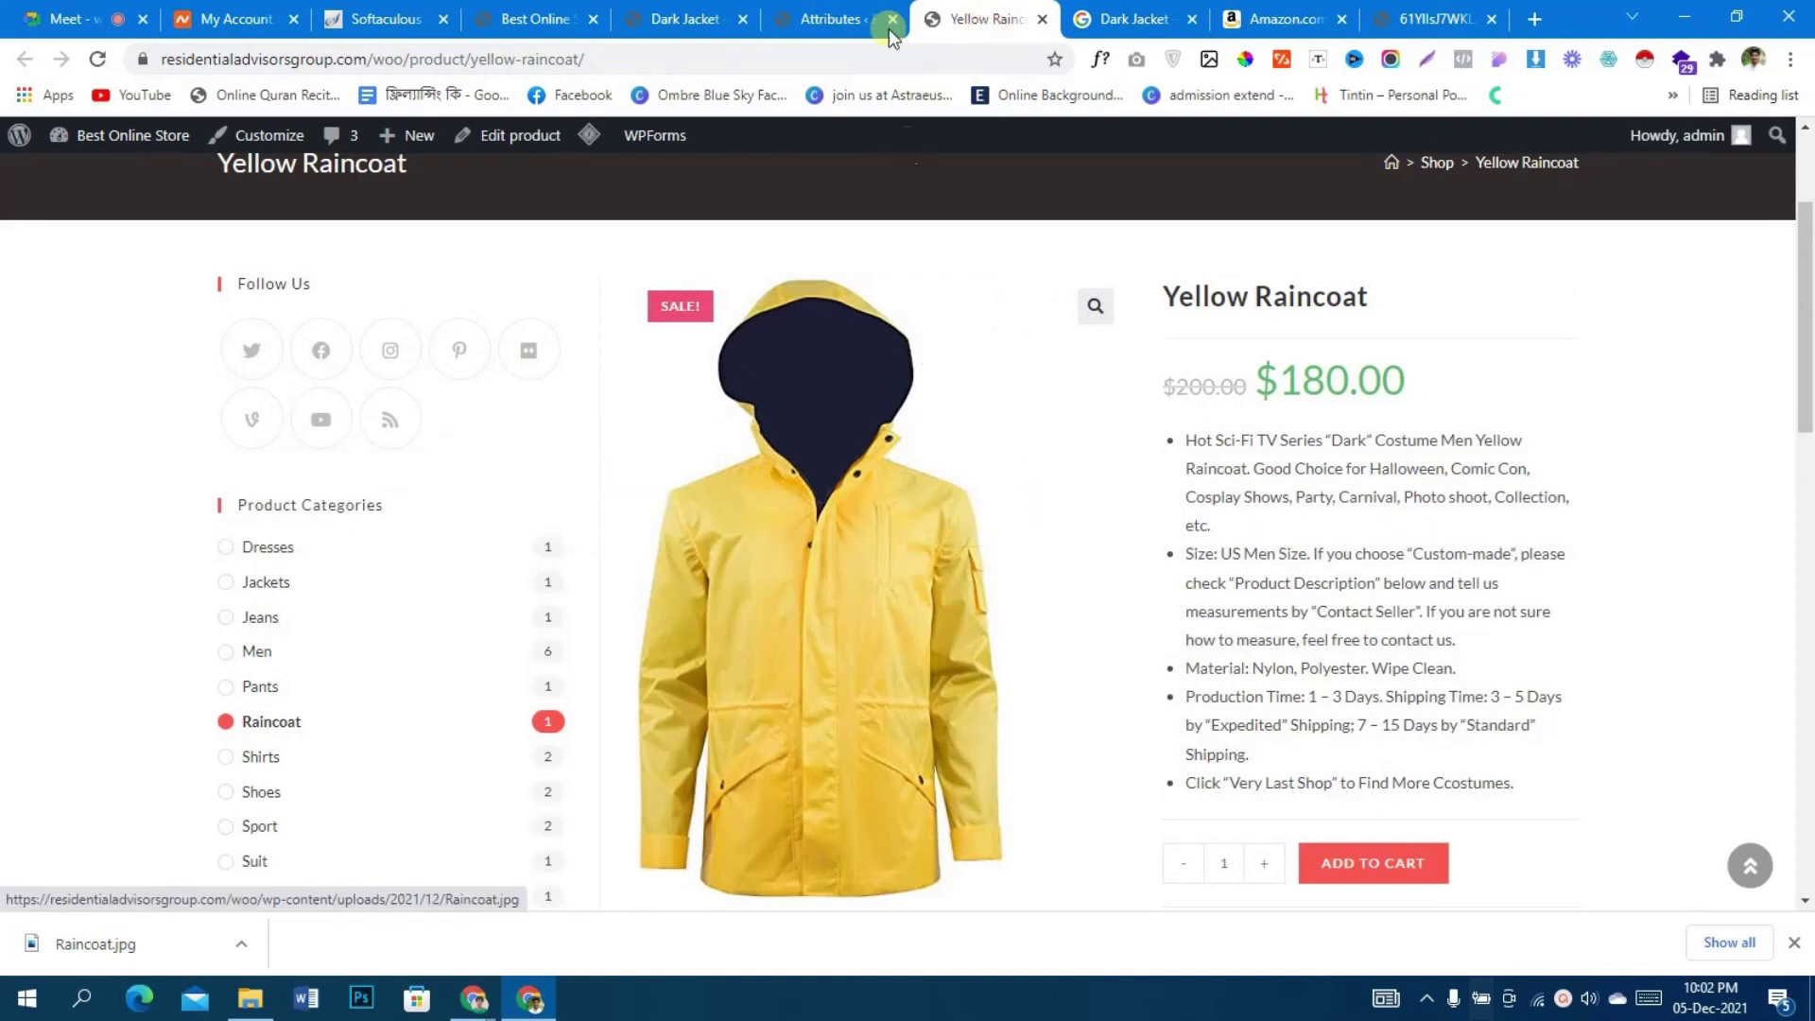
pyautogui.click(832, 21)
pyautogui.click(551, 442)
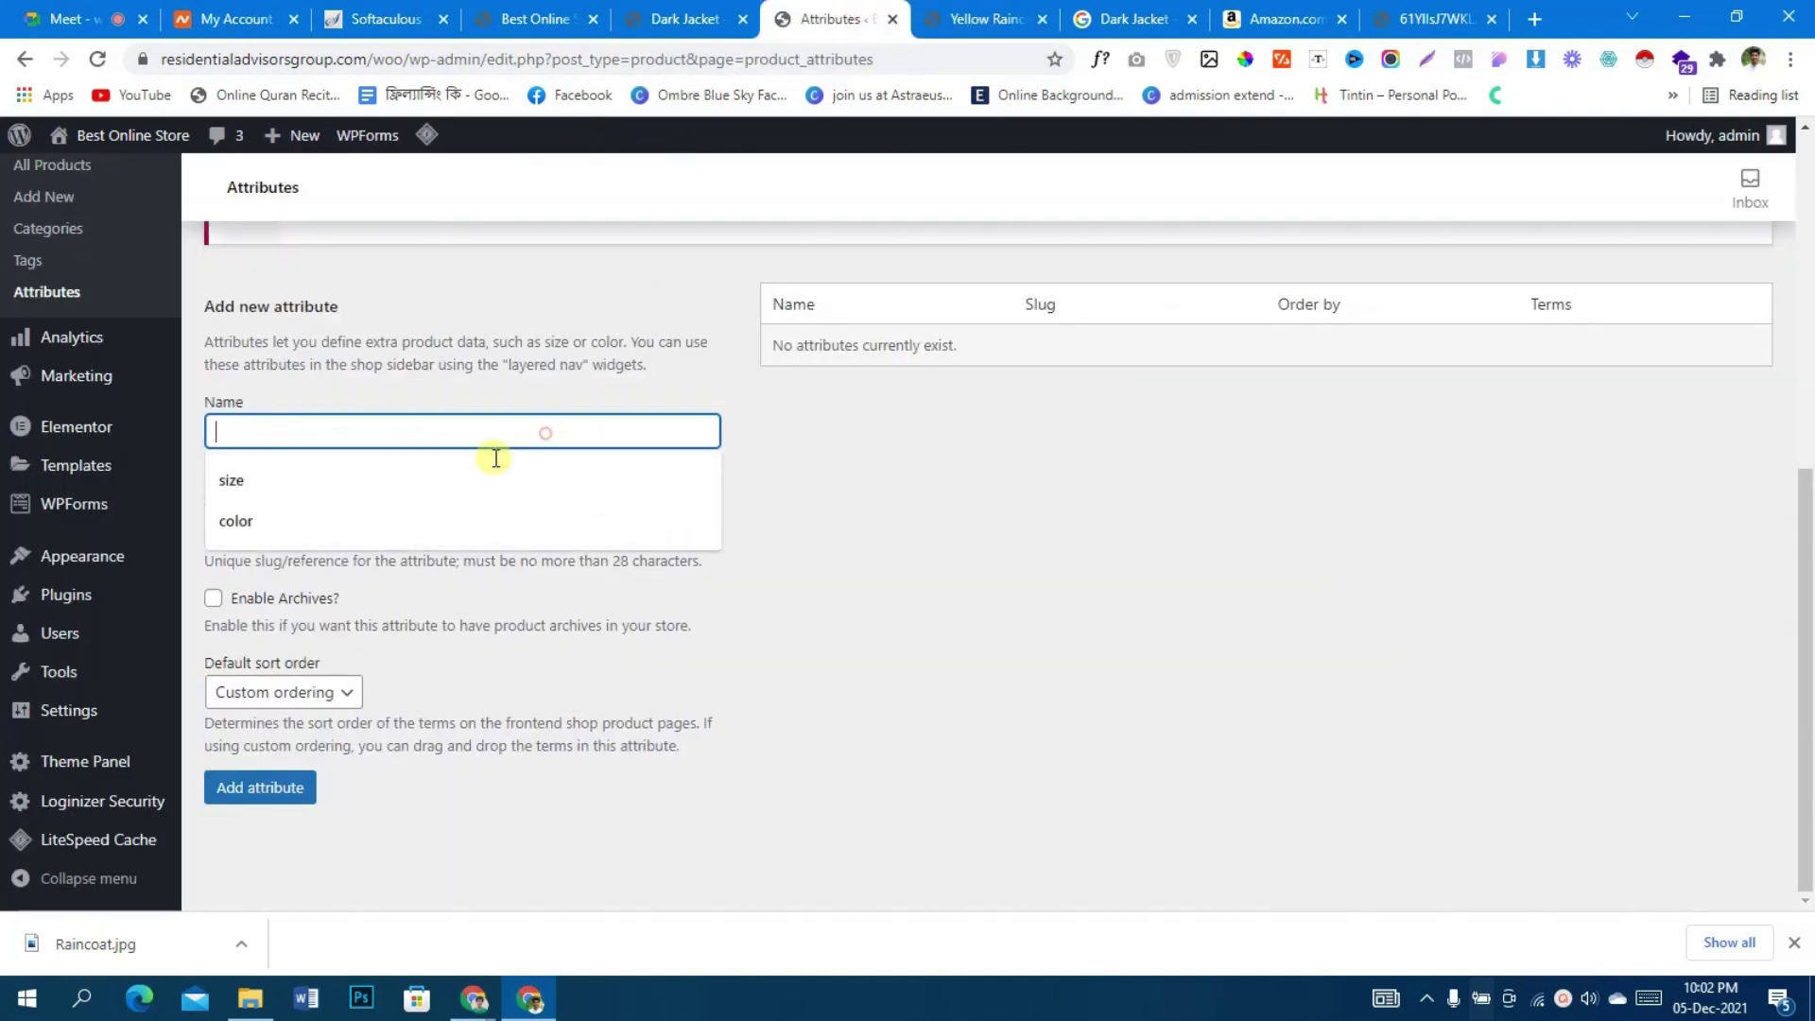
pyautogui.click(397, 487)
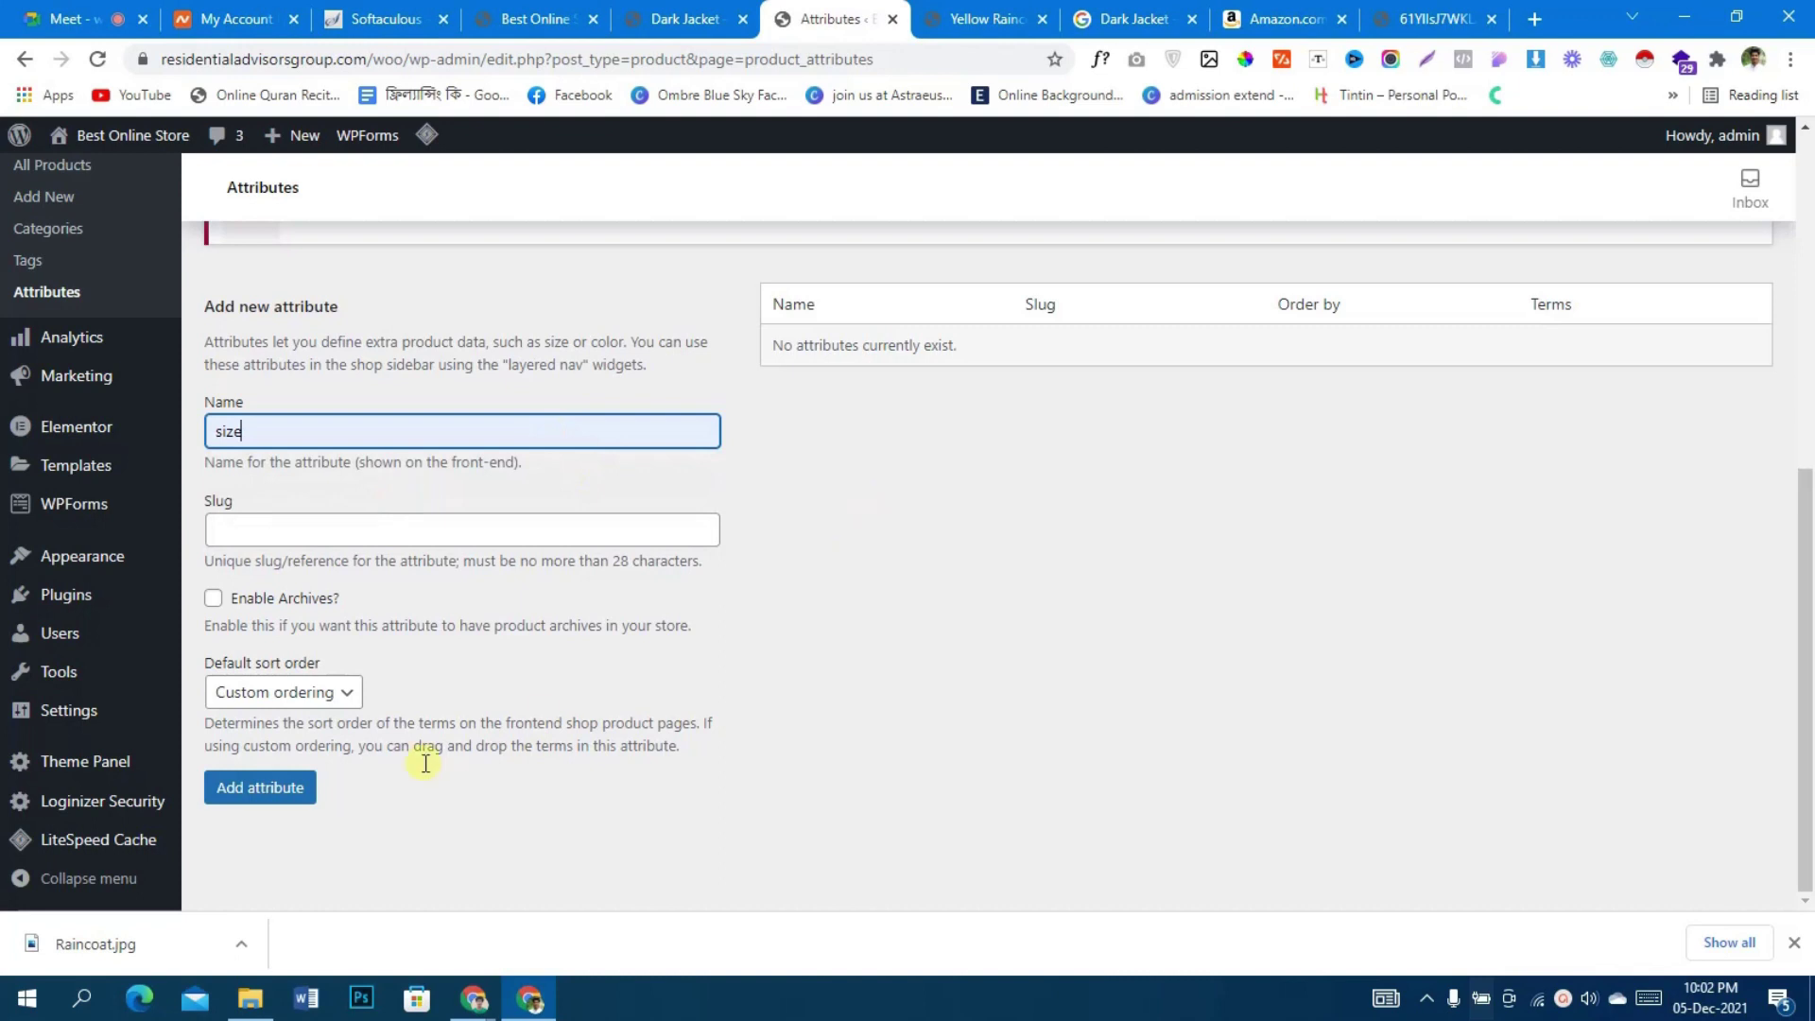
pyautogui.click(273, 789)
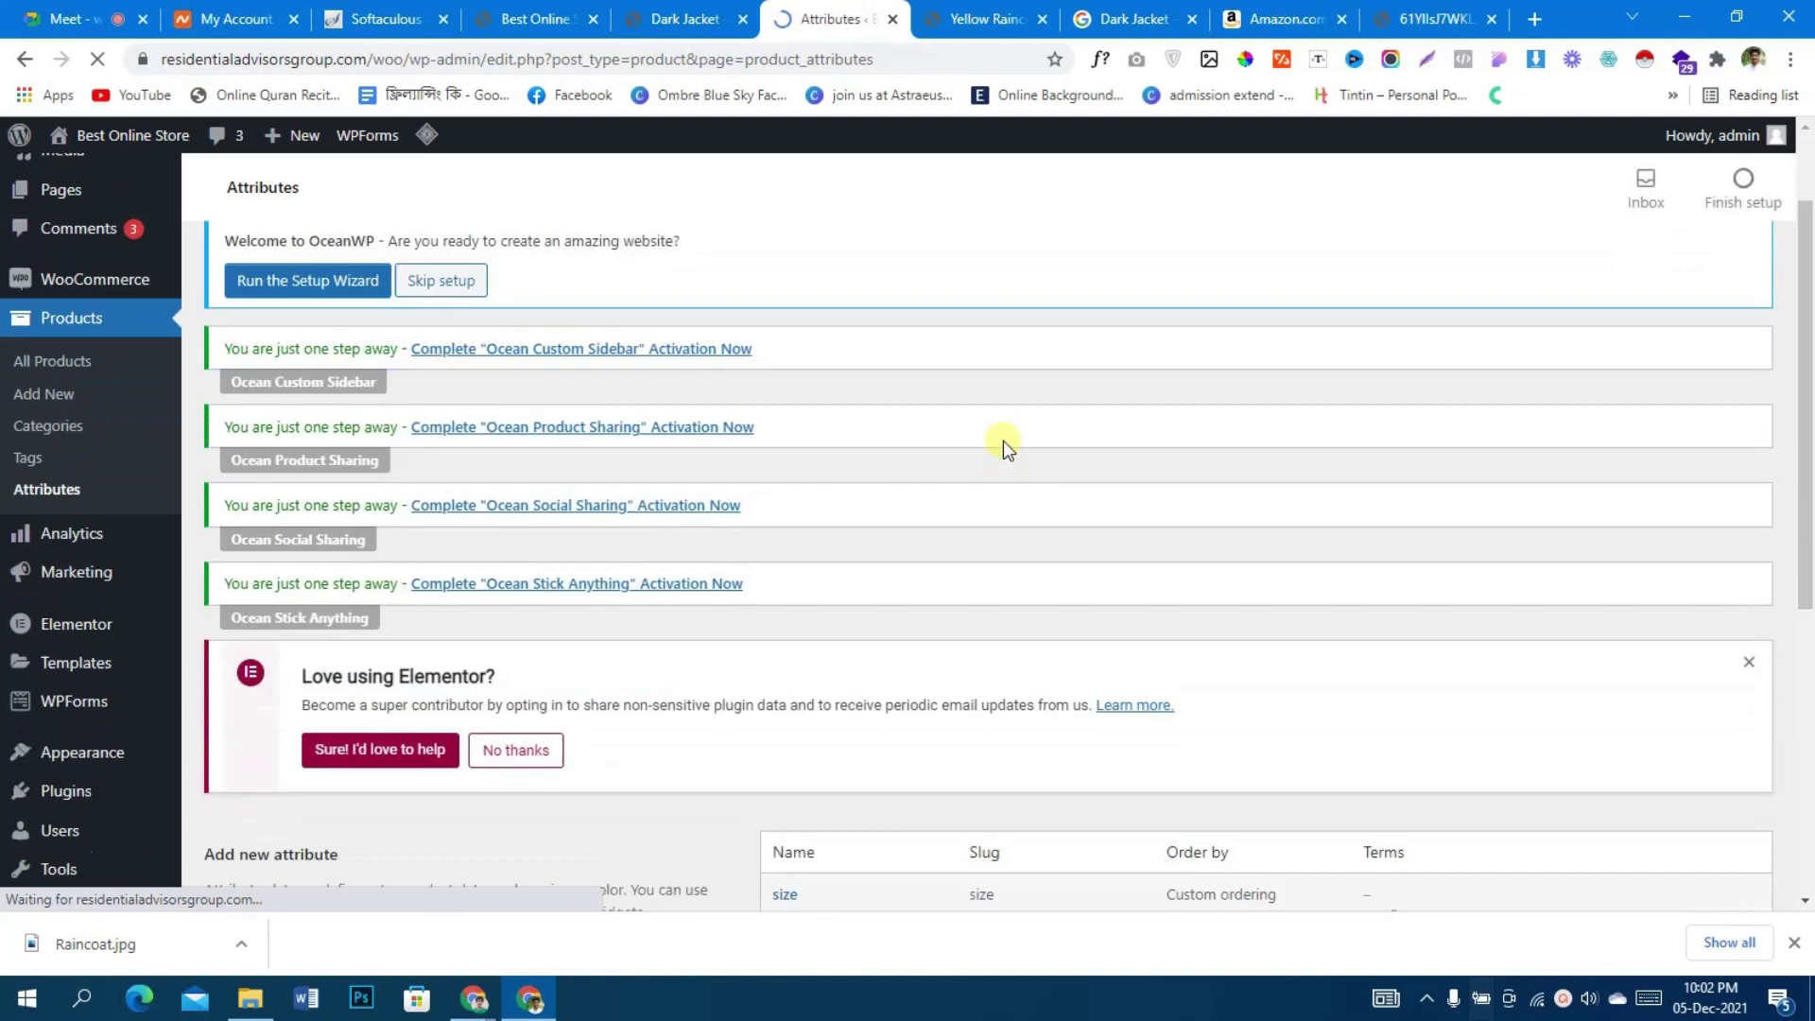
pyautogui.scroll(-5, 1003, 441)
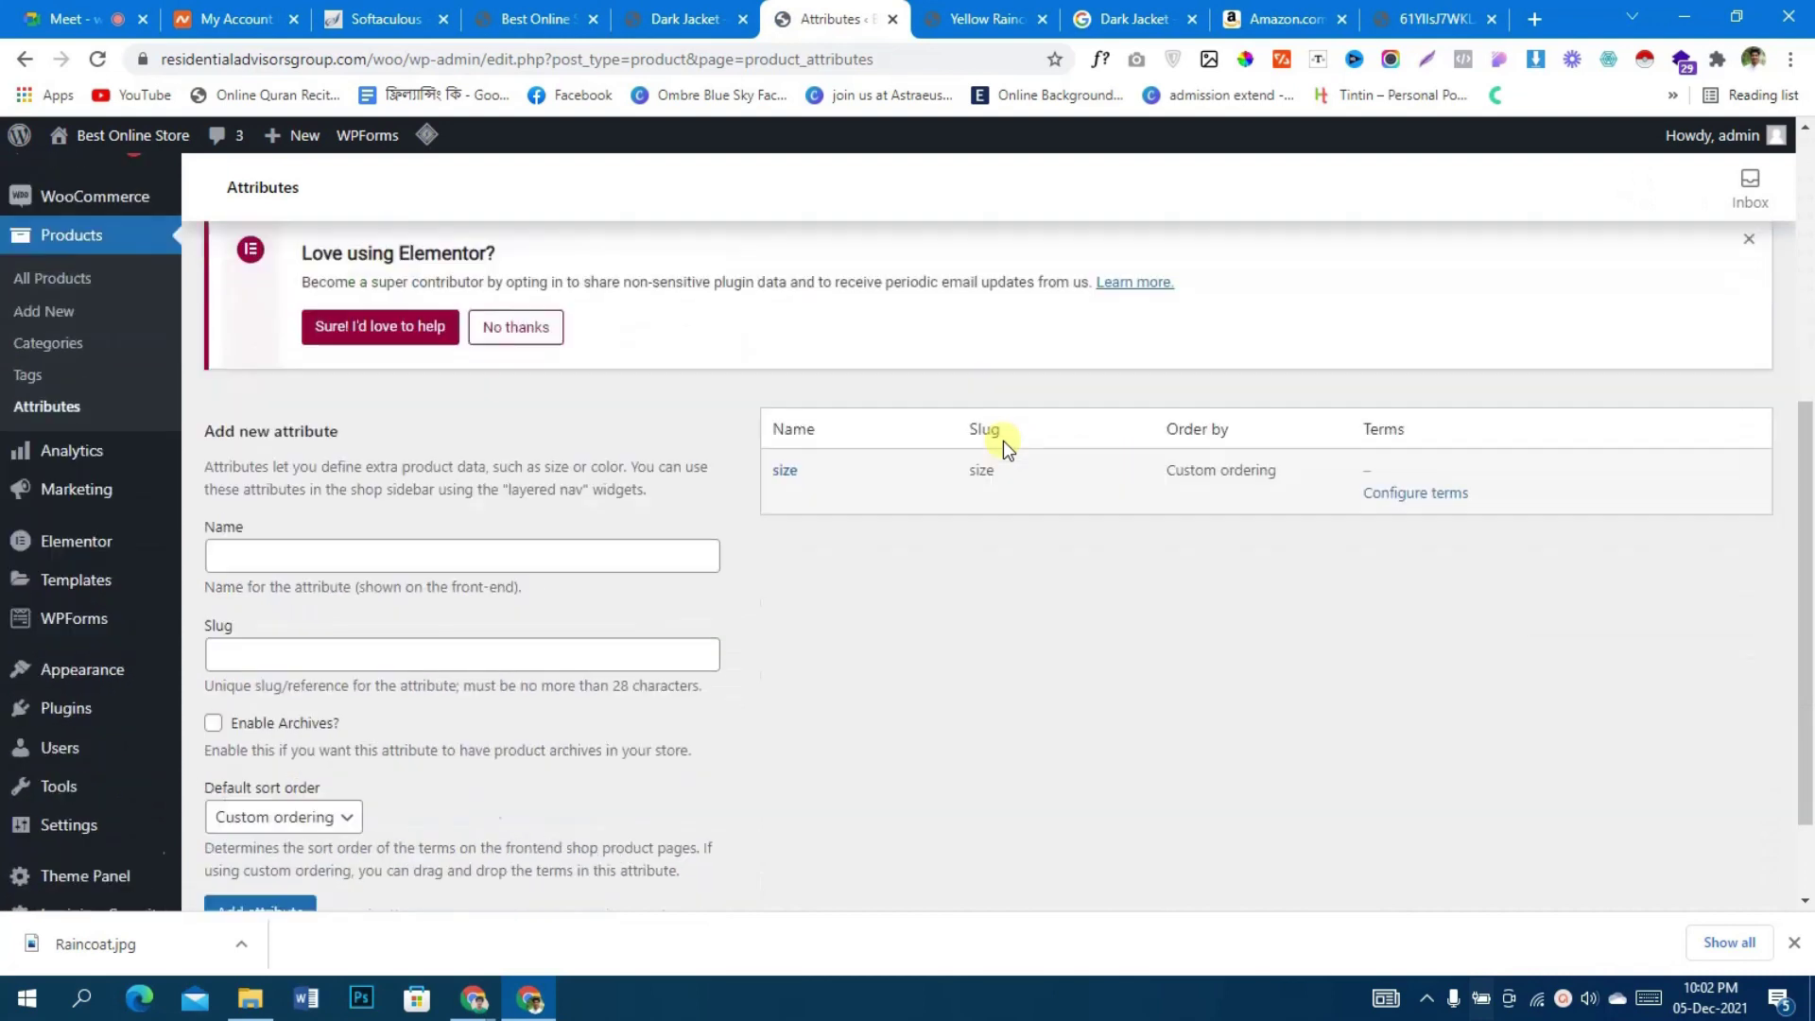
pyautogui.scroll(-2, 1002, 441)
# - Open the size attribute for editing, check its name, slug and sort order settings, and return to the attributes list
pyautogui.moveTo(836, 367)
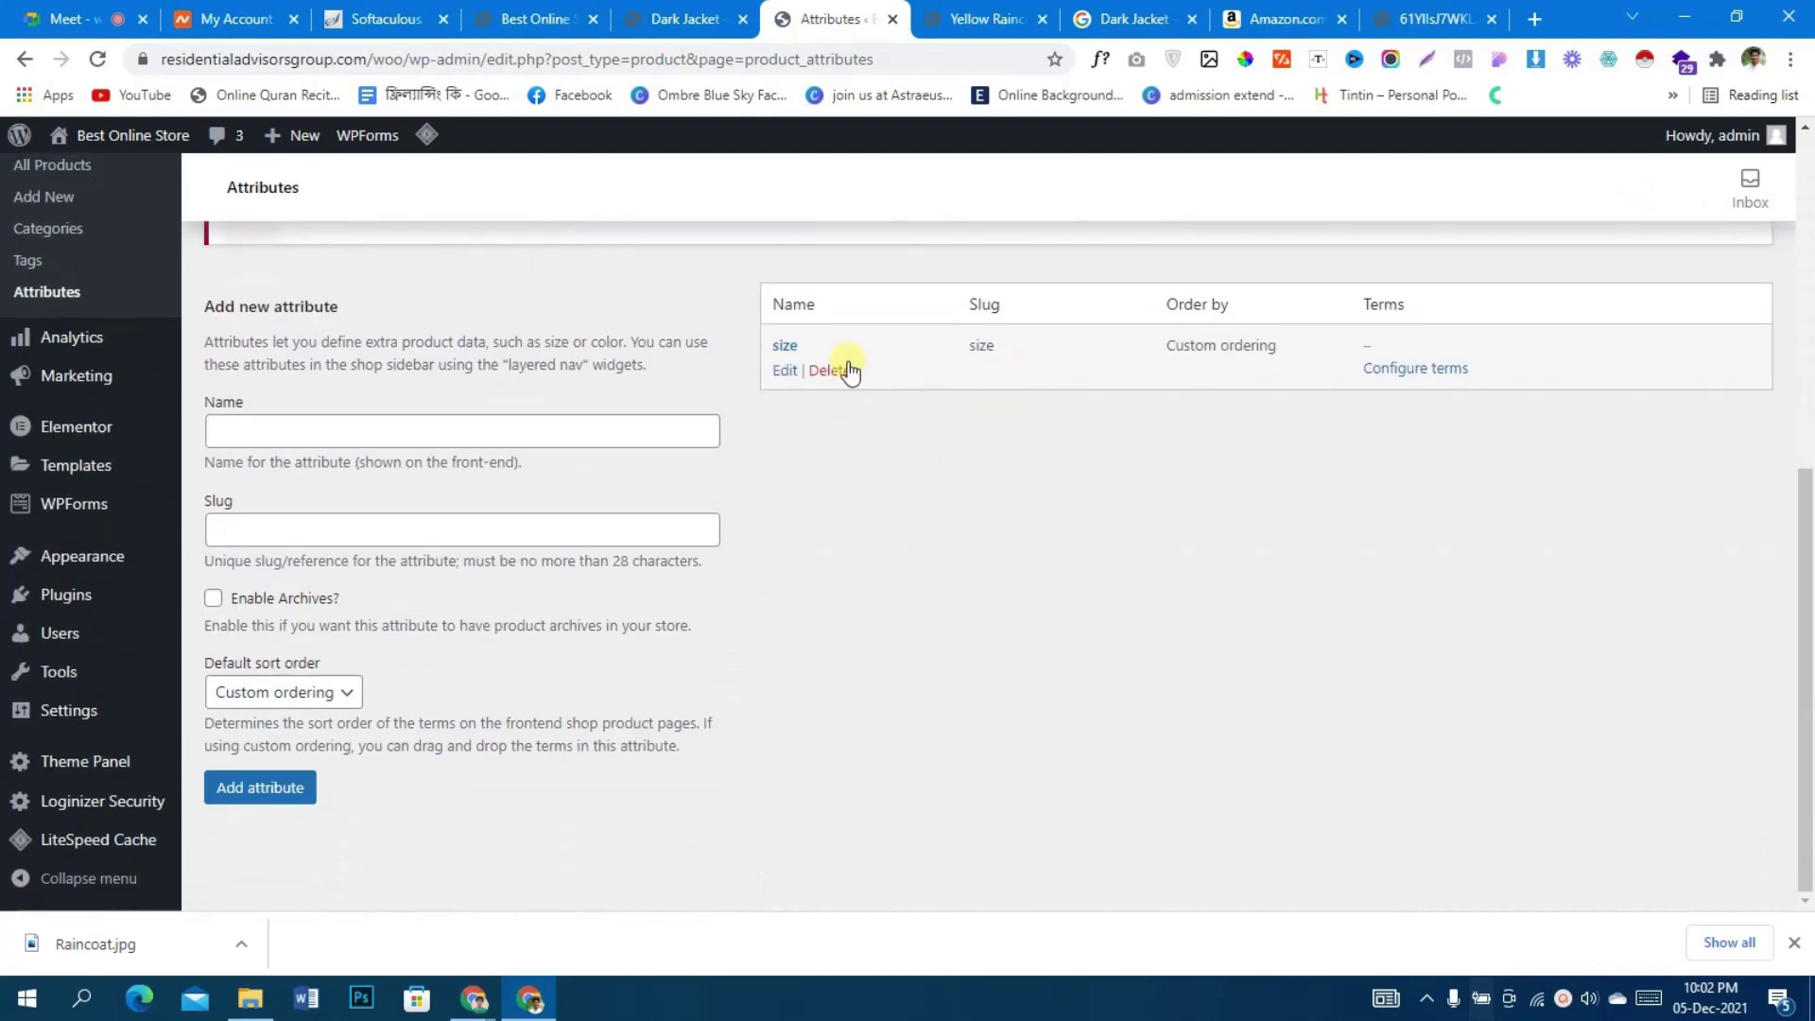
pyautogui.click(783, 370)
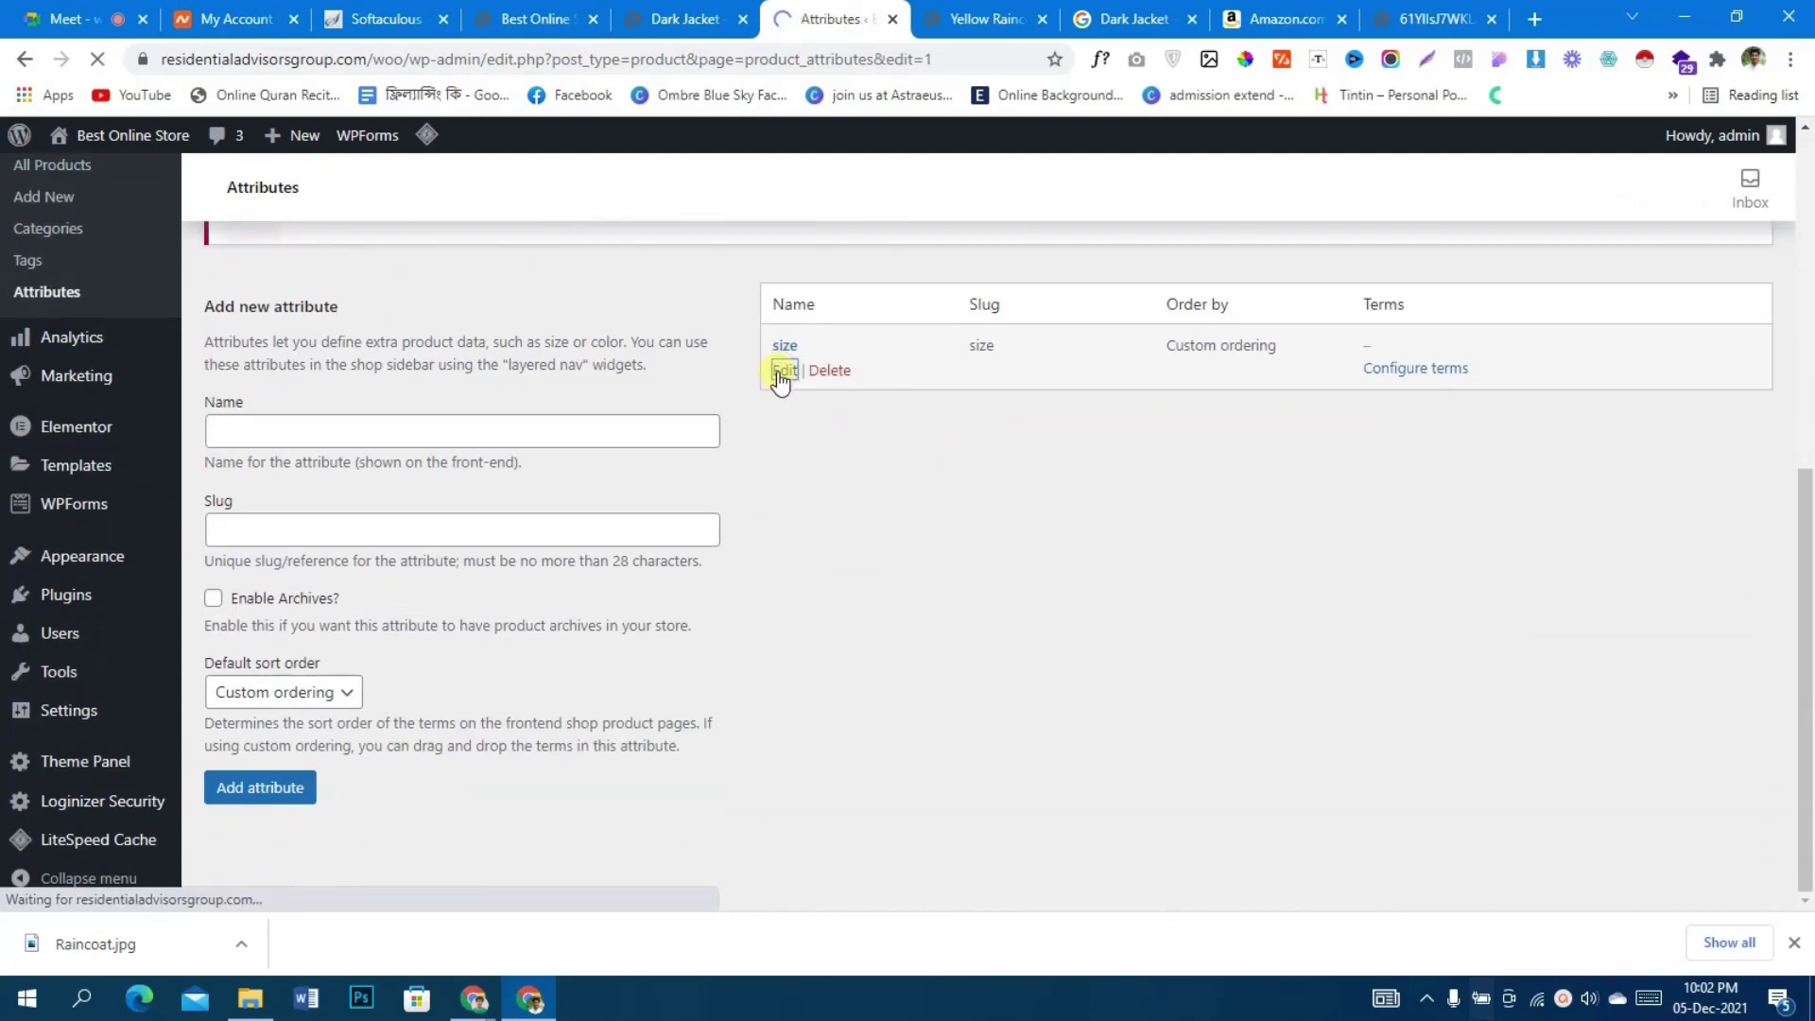
pyautogui.scroll(-1, 628, 530)
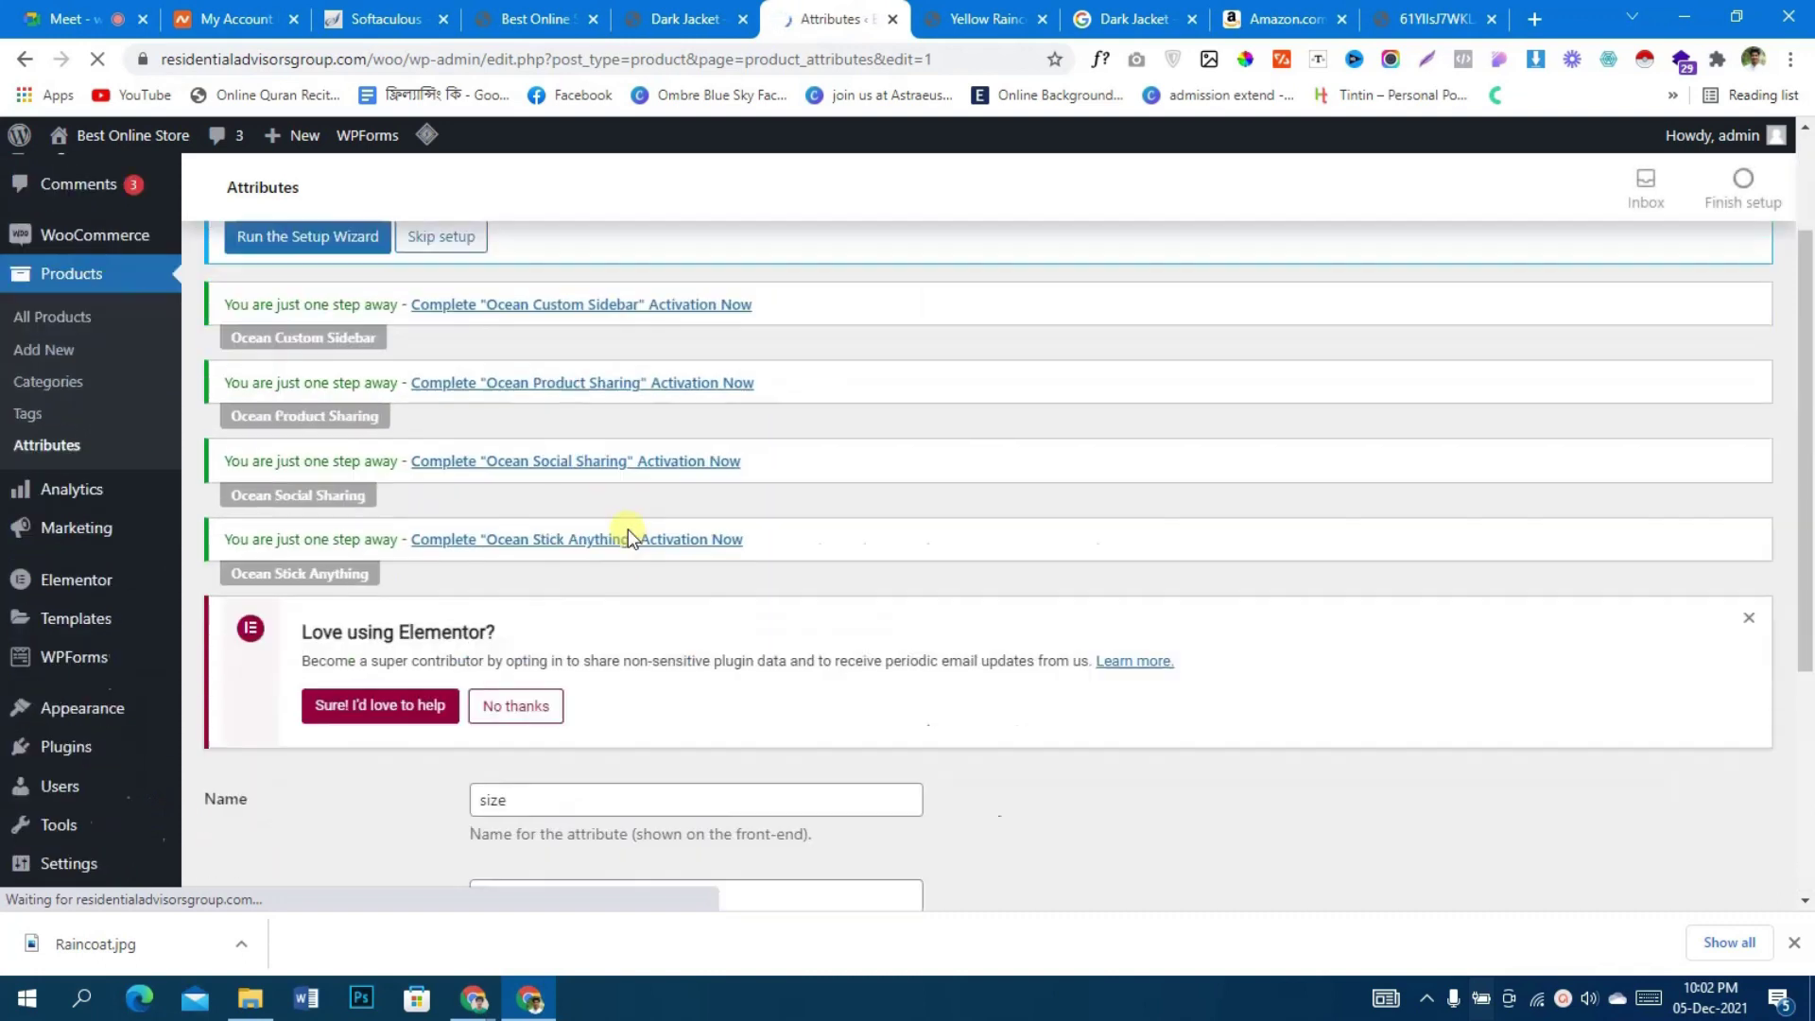
pyautogui.scroll(-4, 628, 530)
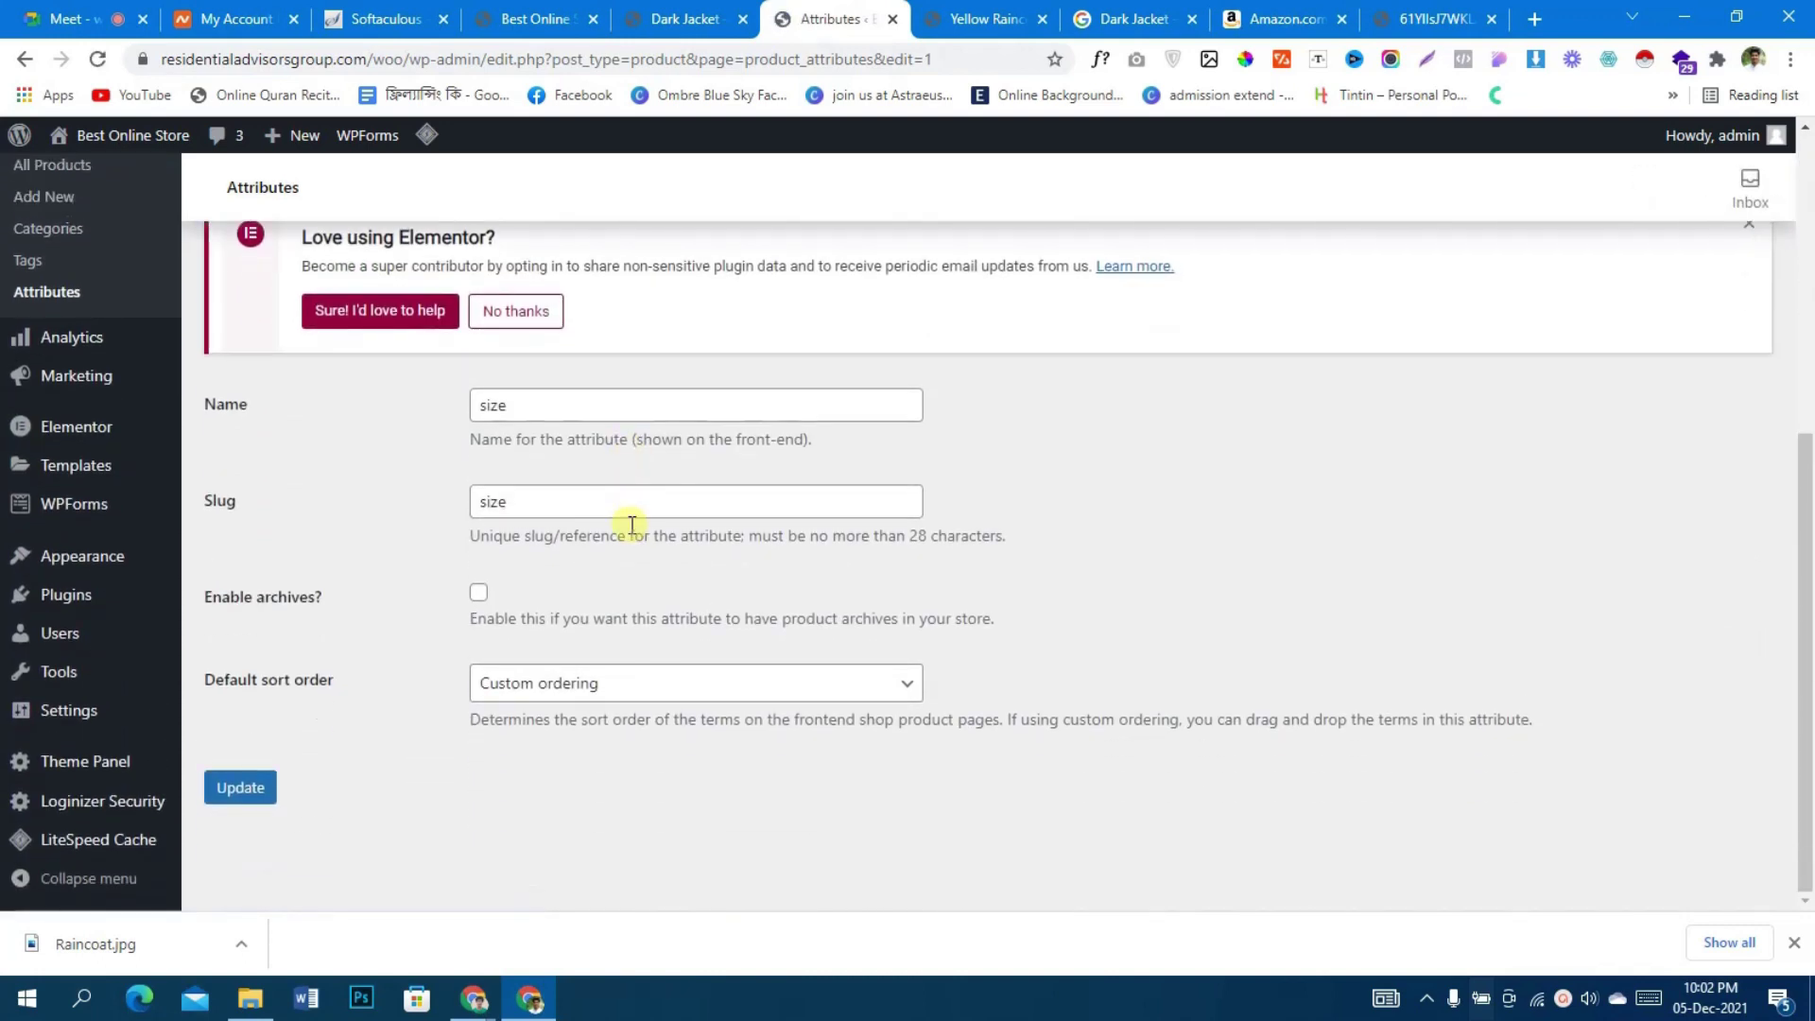
pyautogui.scroll(5, 614, 522)
pyautogui.scroll(-1, 631, 531)
pyautogui.scroll(2, 632, 520)
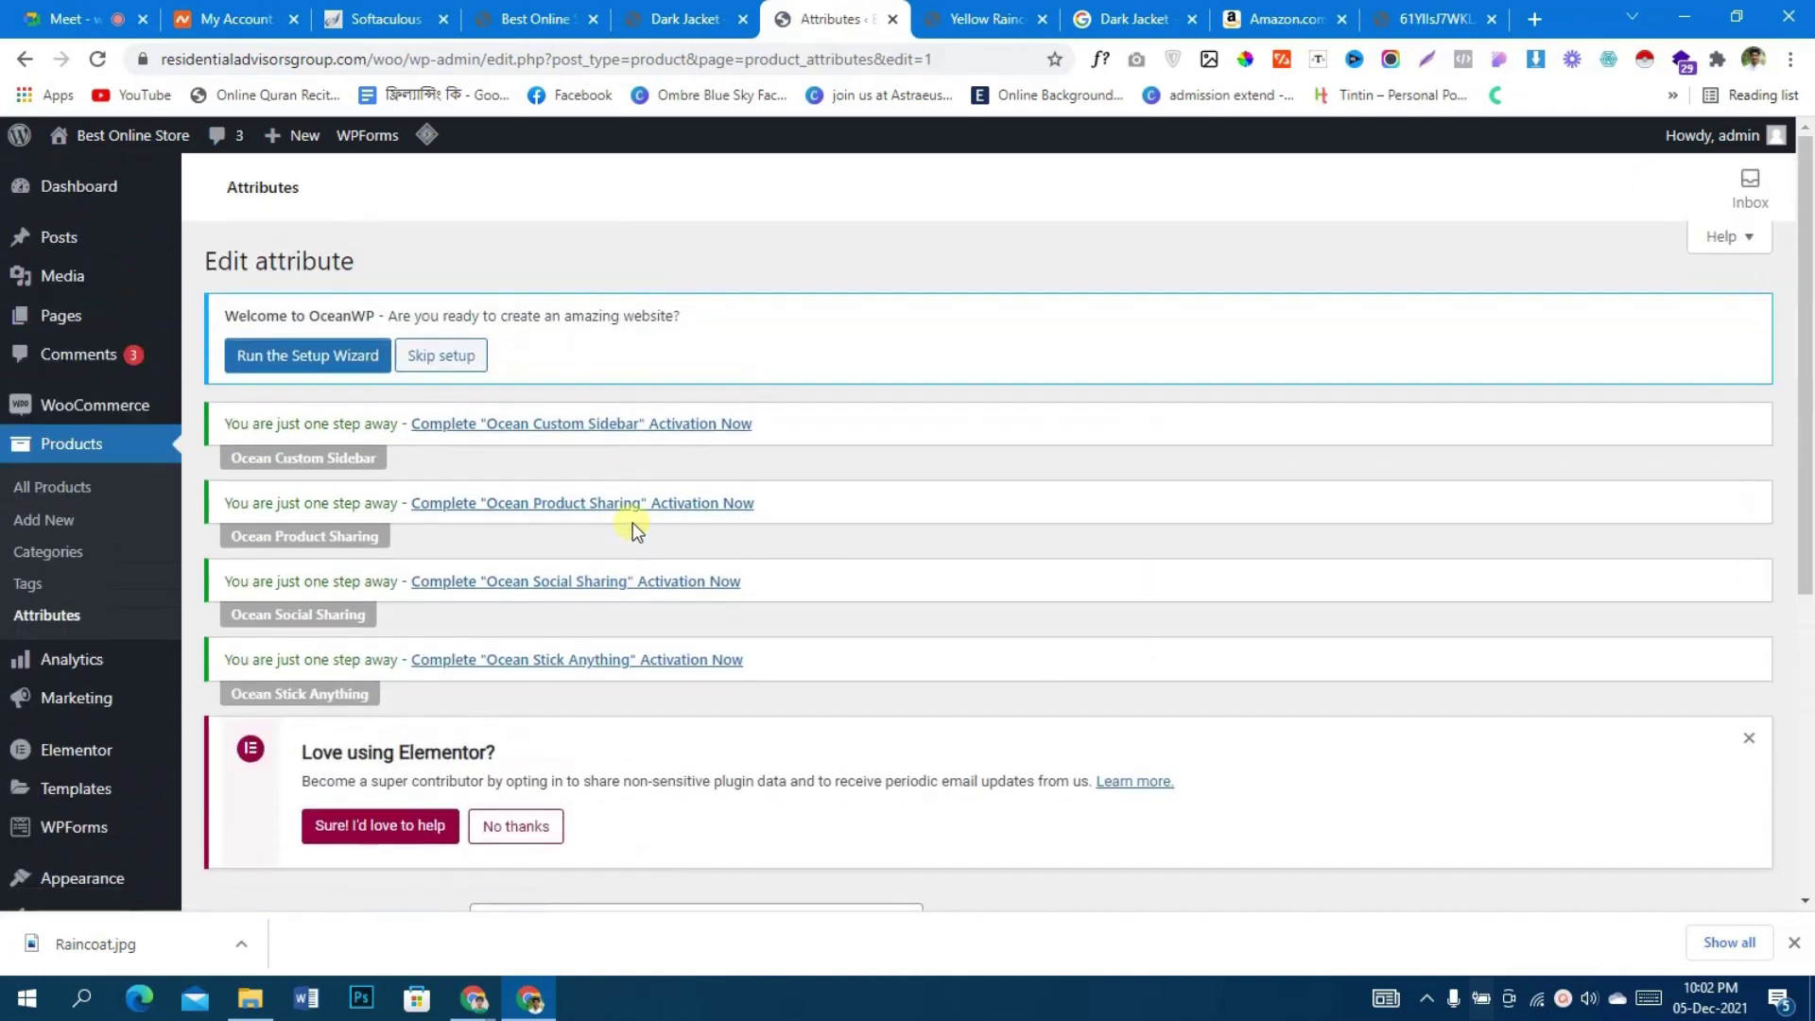
pyautogui.click(29, 616)
pyautogui.scroll(-5, 821, 660)
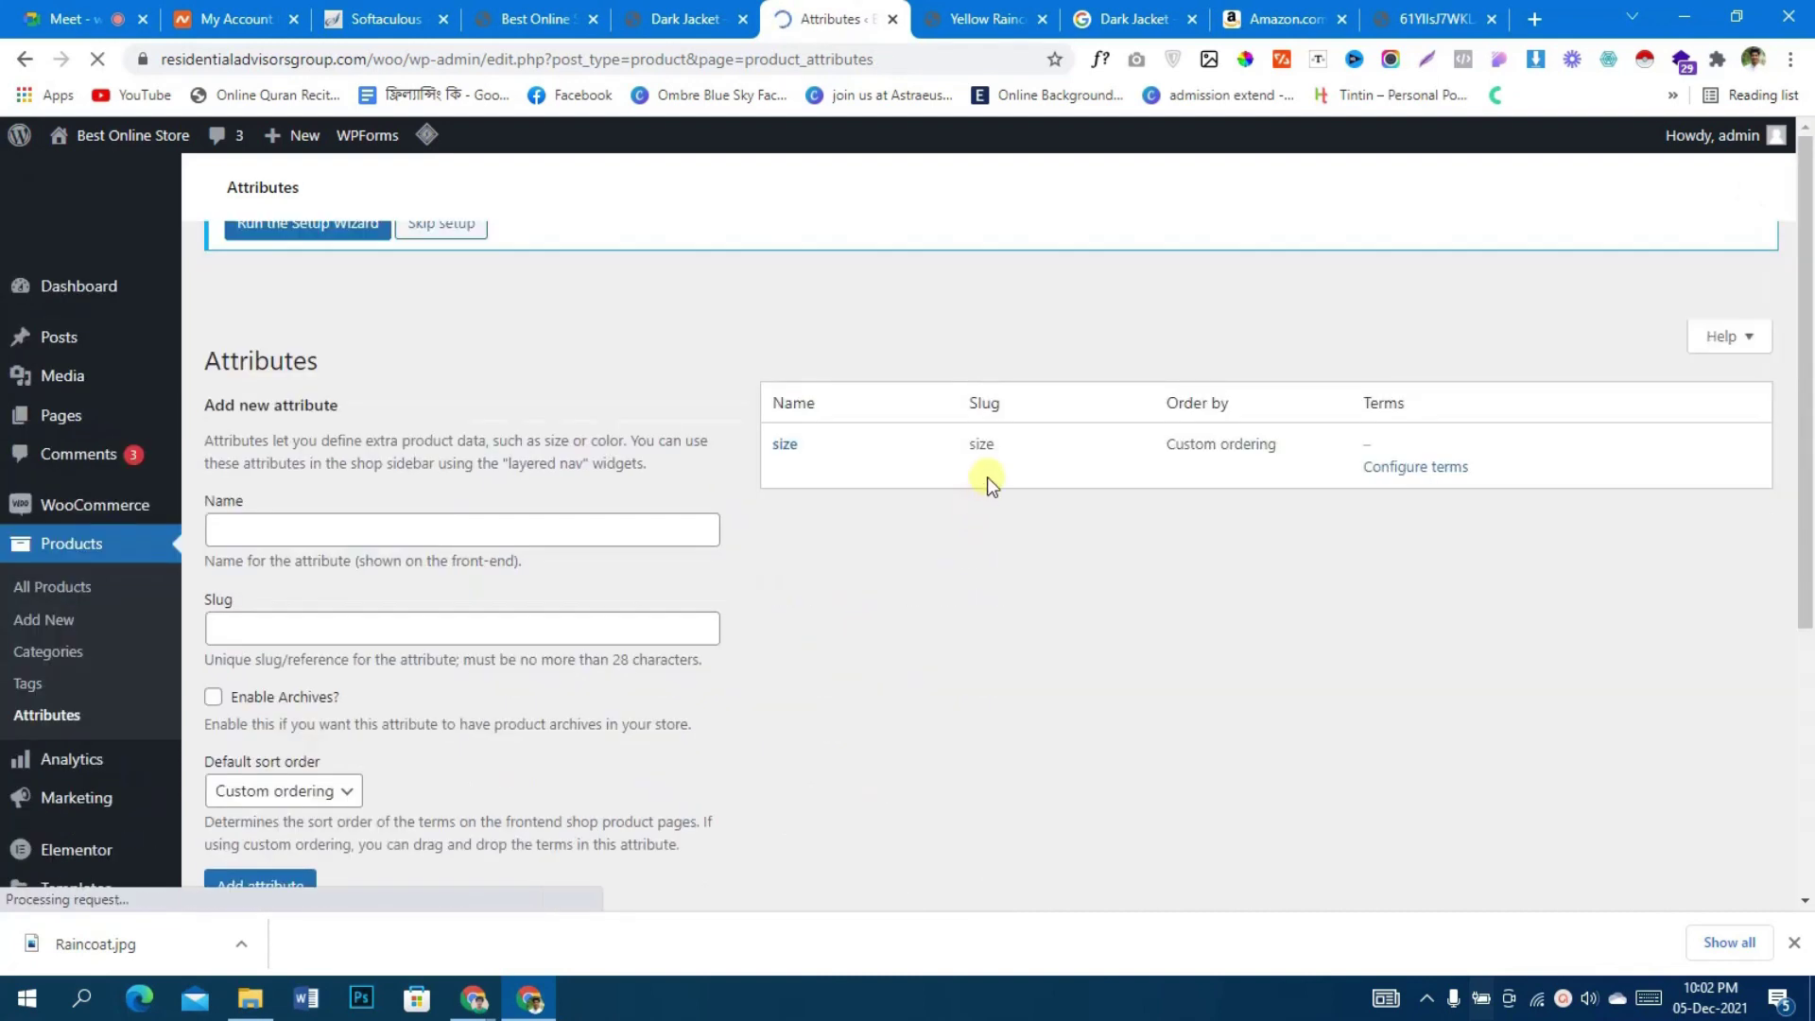
pyautogui.scroll(-5, 1348, 508)
pyautogui.scroll(4, 1348, 508)
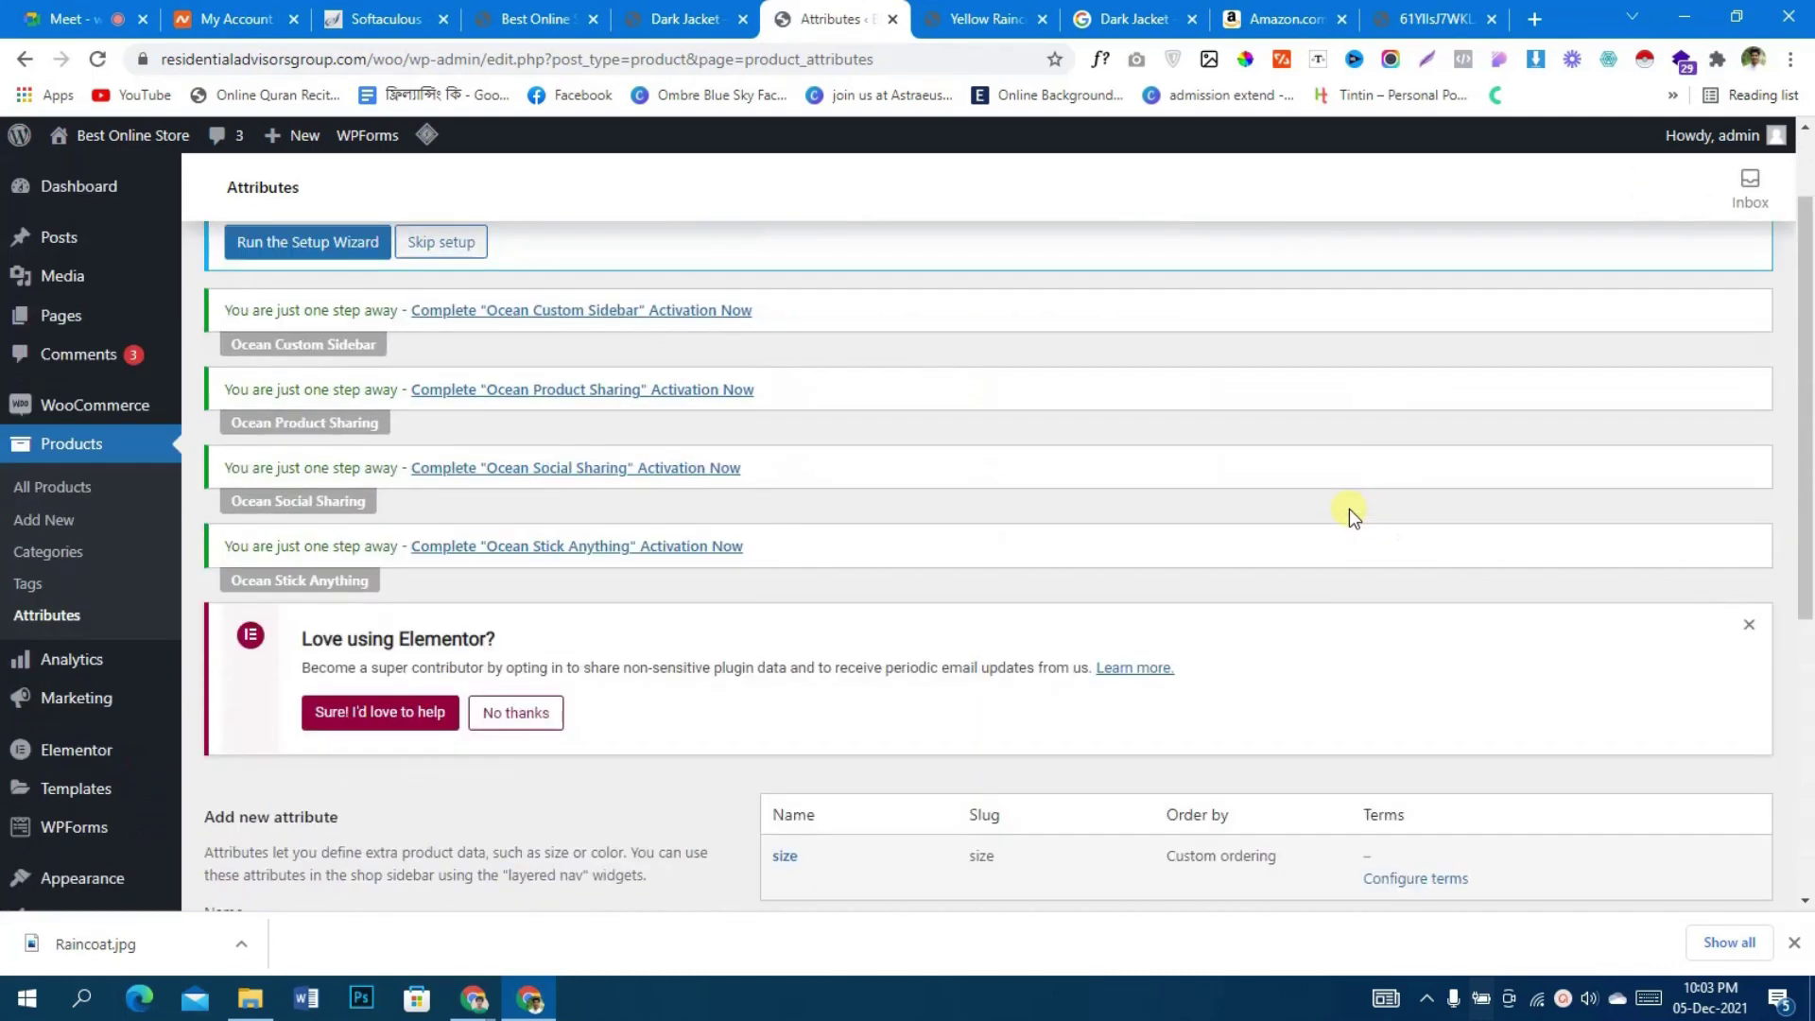
# - Dismiss the Elementor notice and skip the OceanWP setup wizard on the attributes page
pyautogui.click(1749, 625)
pyautogui.scroll(2, 1450, 555)
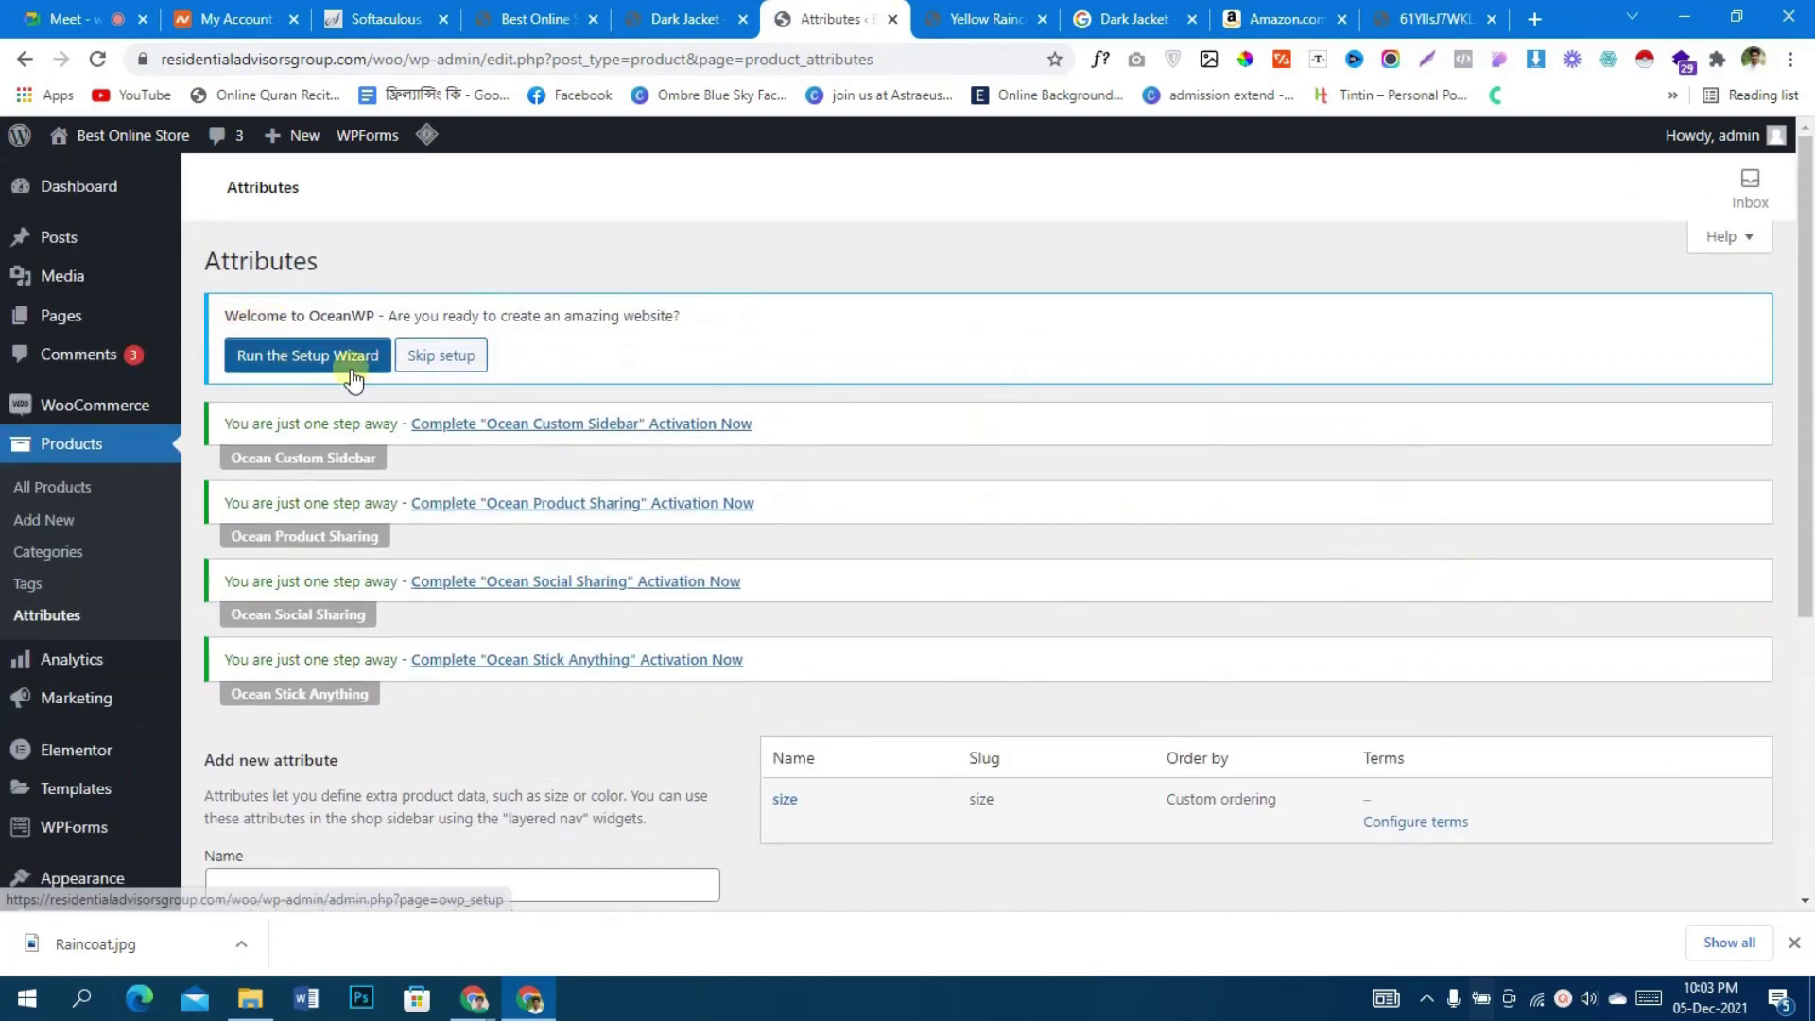
pyautogui.click(434, 373)
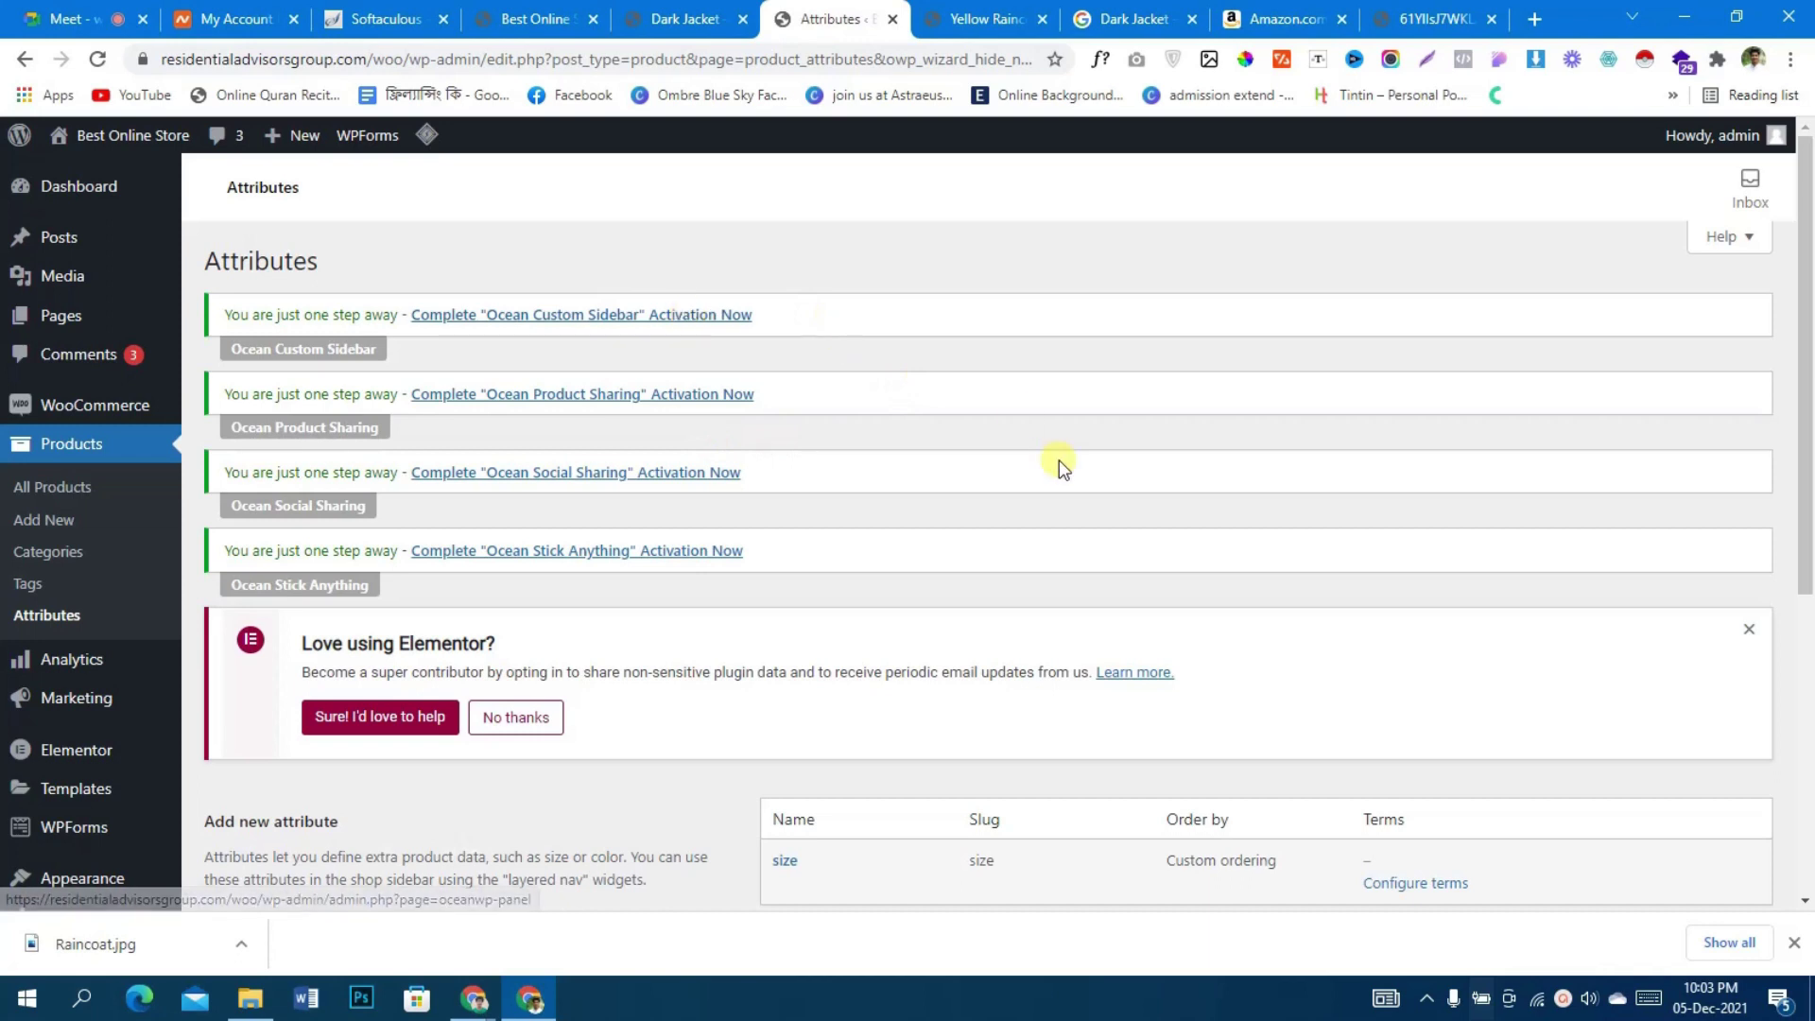
# - Open the term configuration of the size attribute and add the term S
pyautogui.scroll(-3, 1059, 462)
pyautogui.scroll(3, 1059, 461)
pyautogui.scroll(-4, 1059, 459)
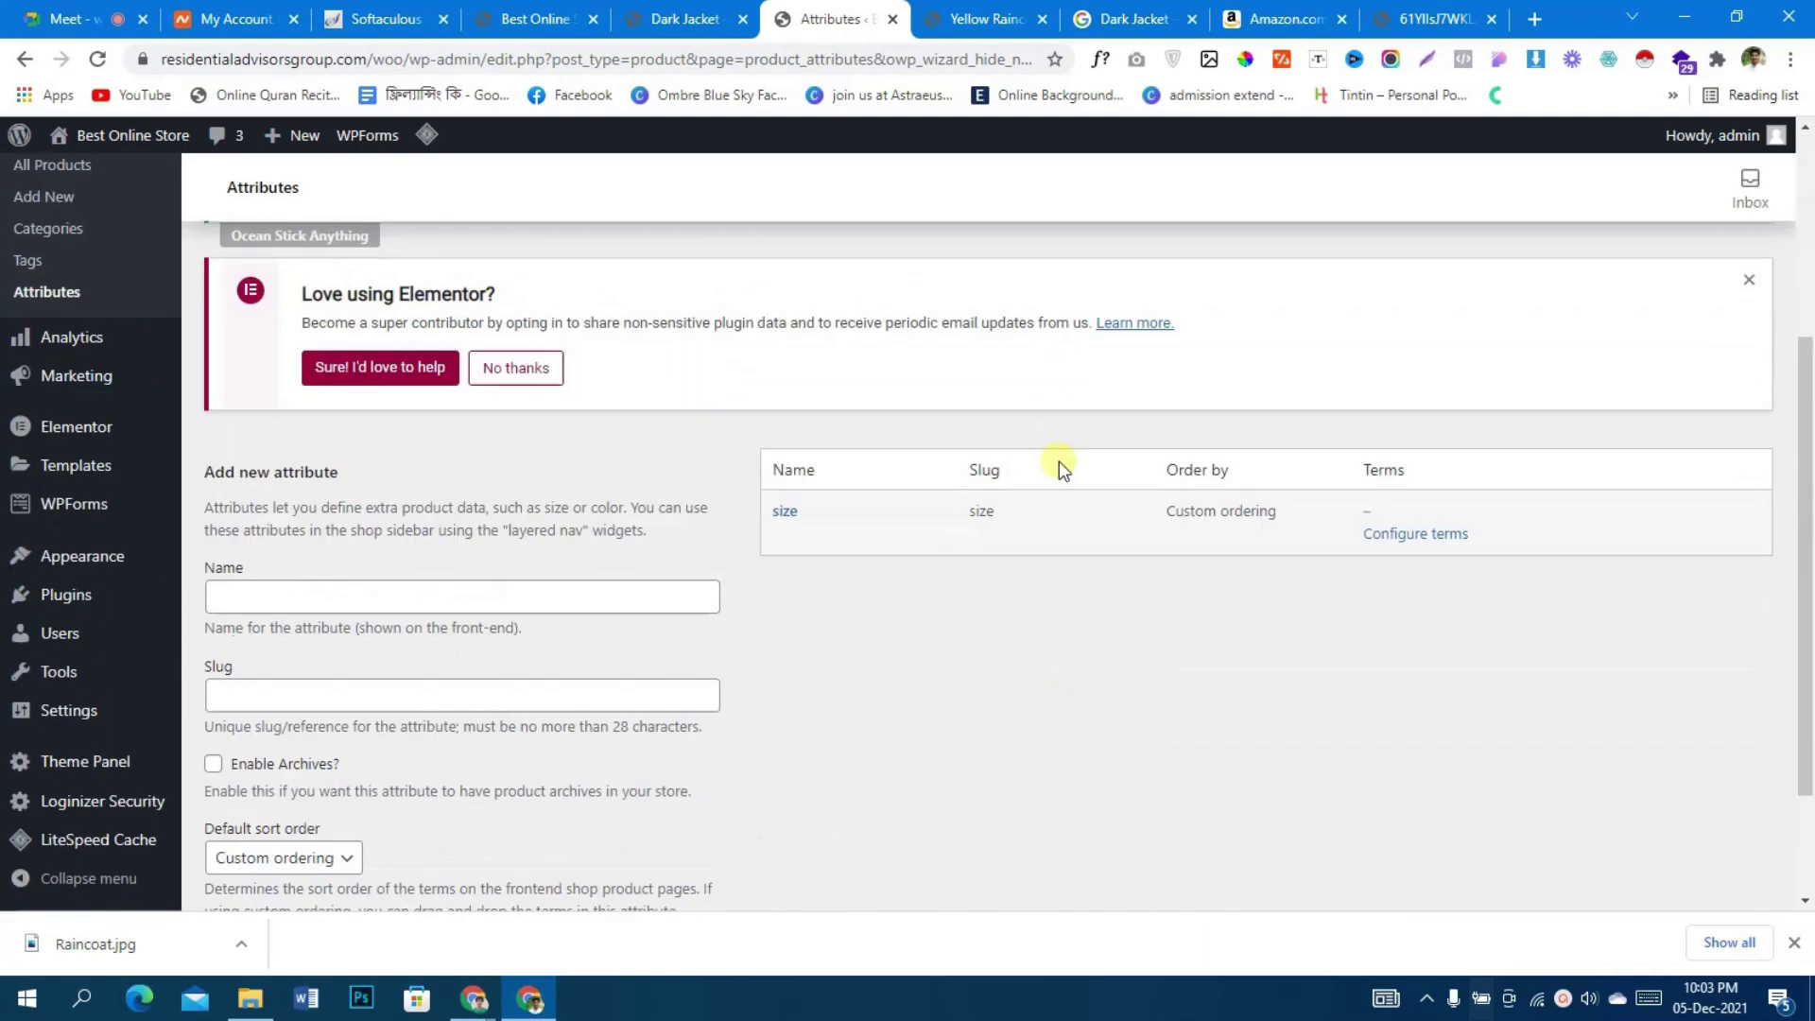
pyautogui.scroll(3, 1131, 445)
pyautogui.scroll(-1, 1131, 445)
pyautogui.scroll(-2, 1133, 450)
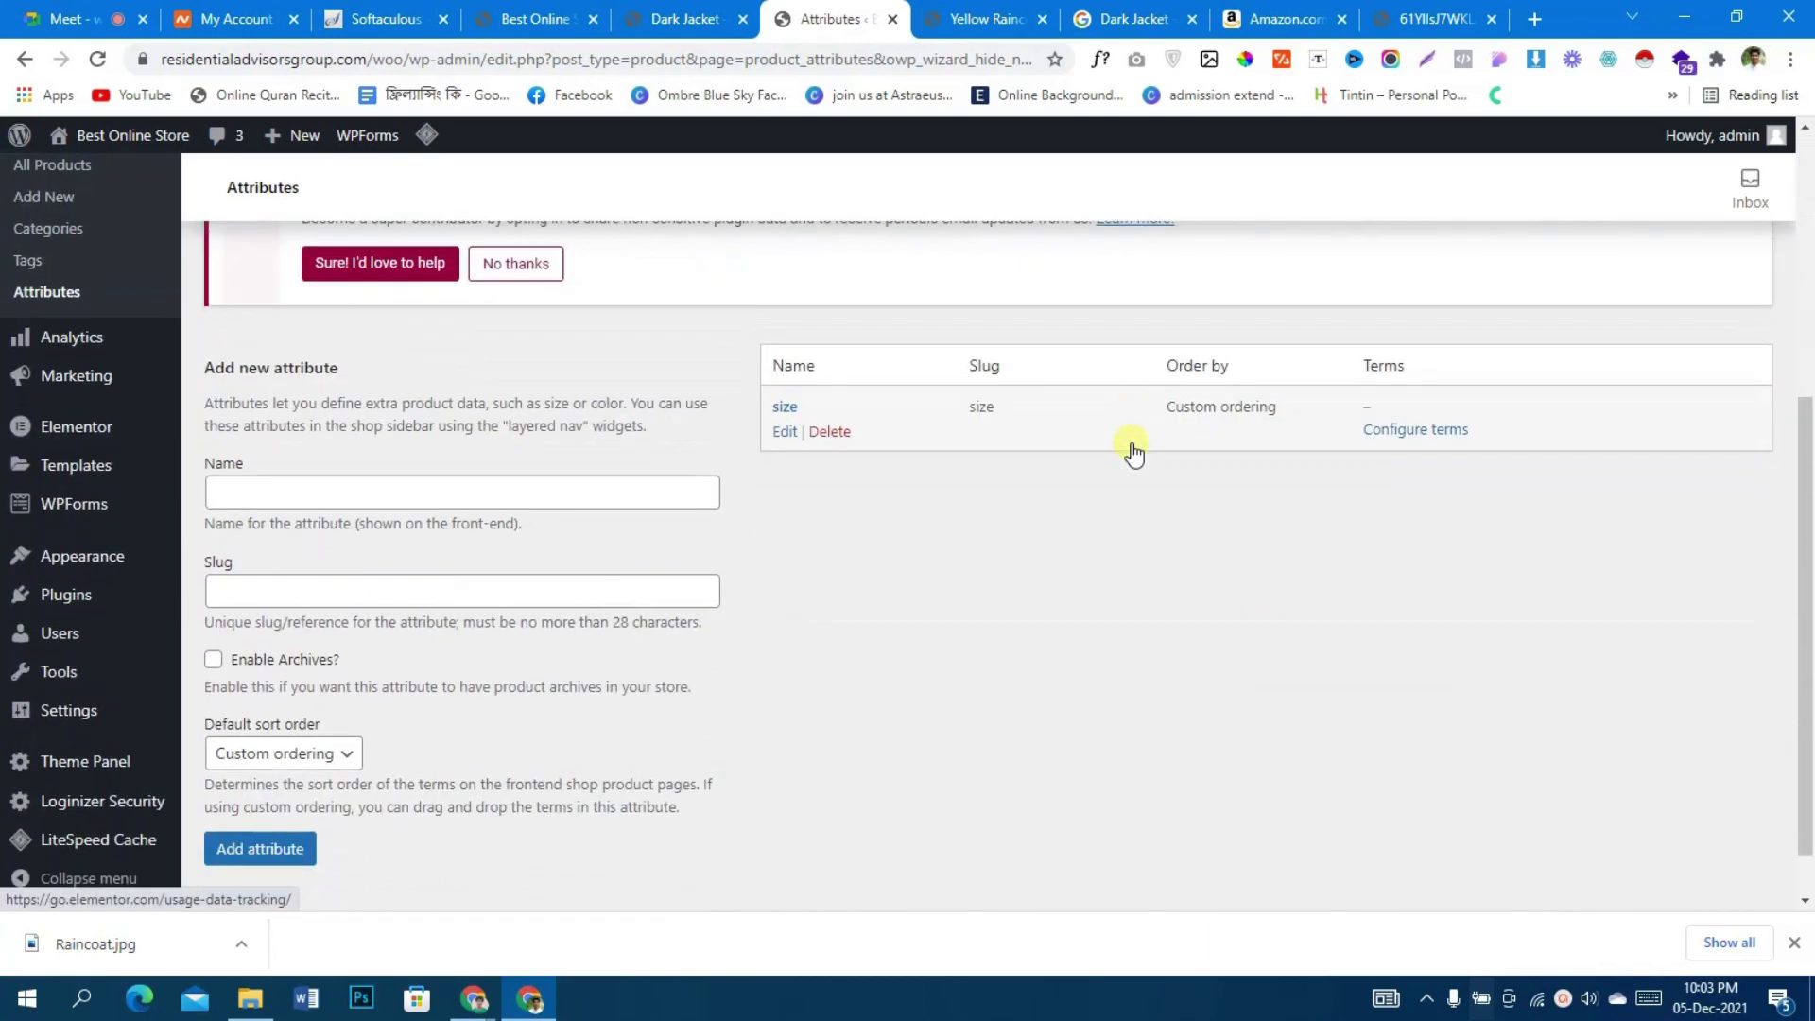
pyautogui.click(1386, 441)
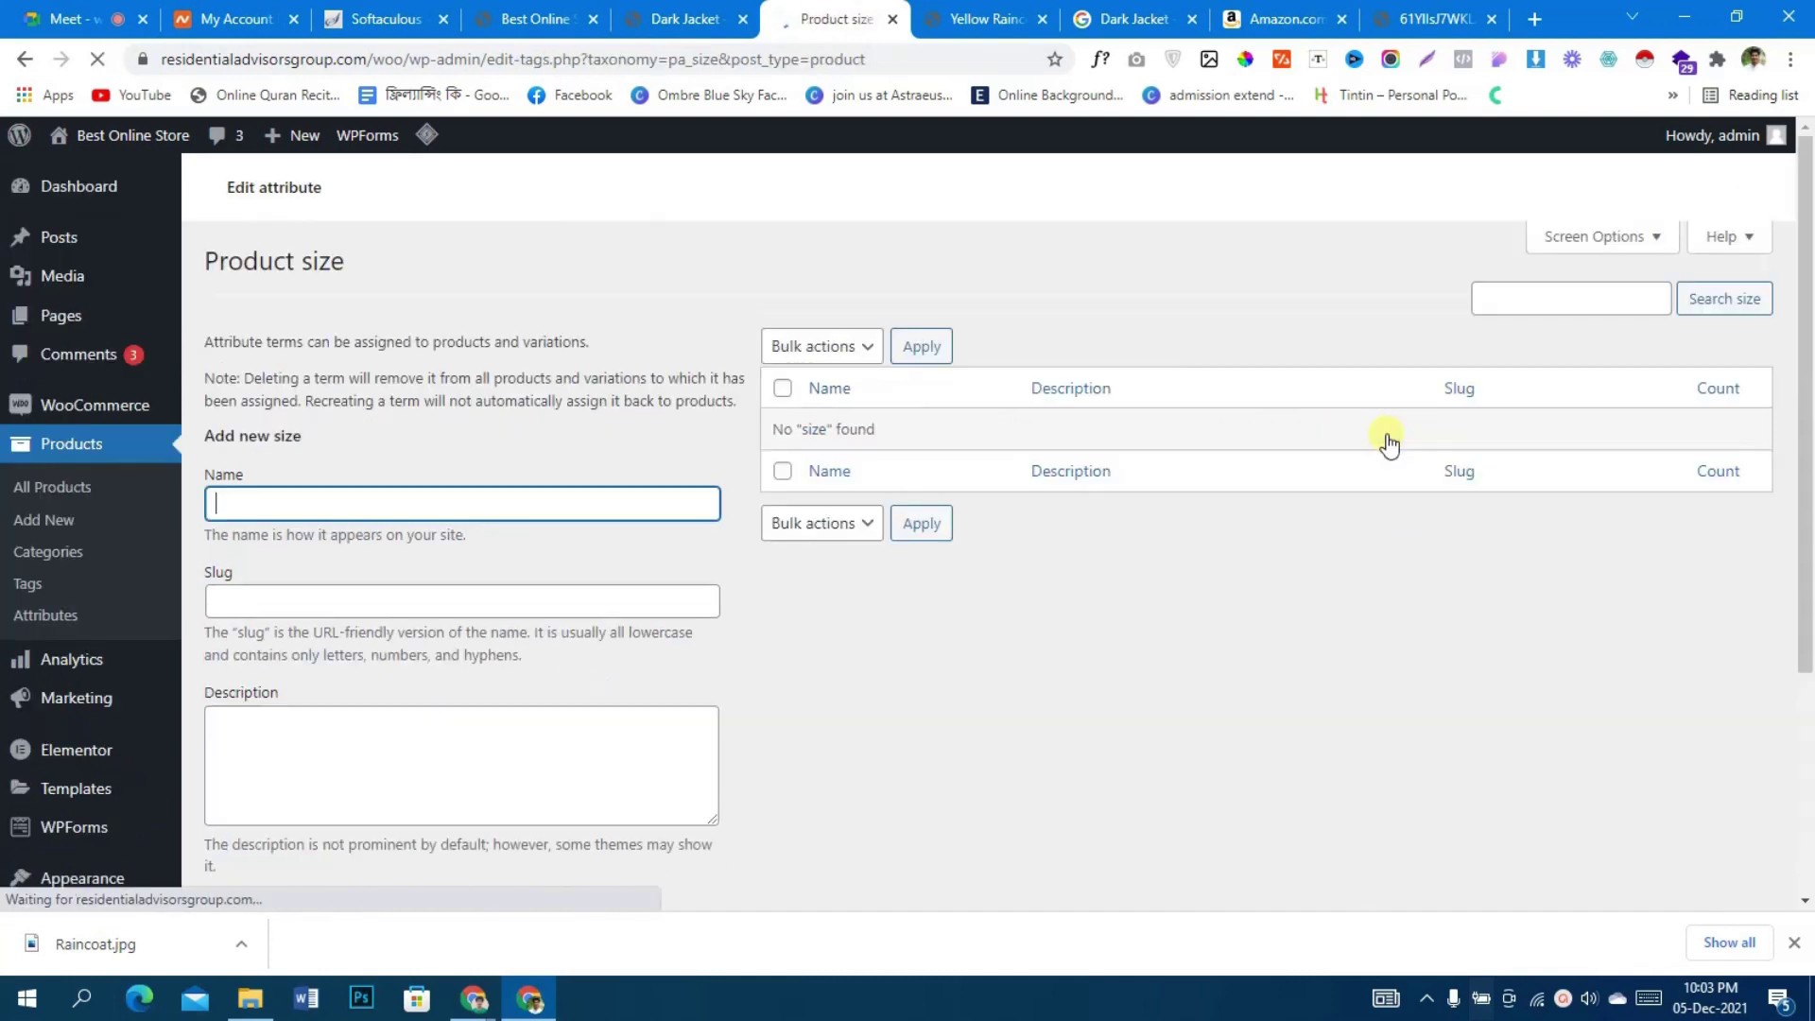
pyautogui.scroll(-6, 917, 423)
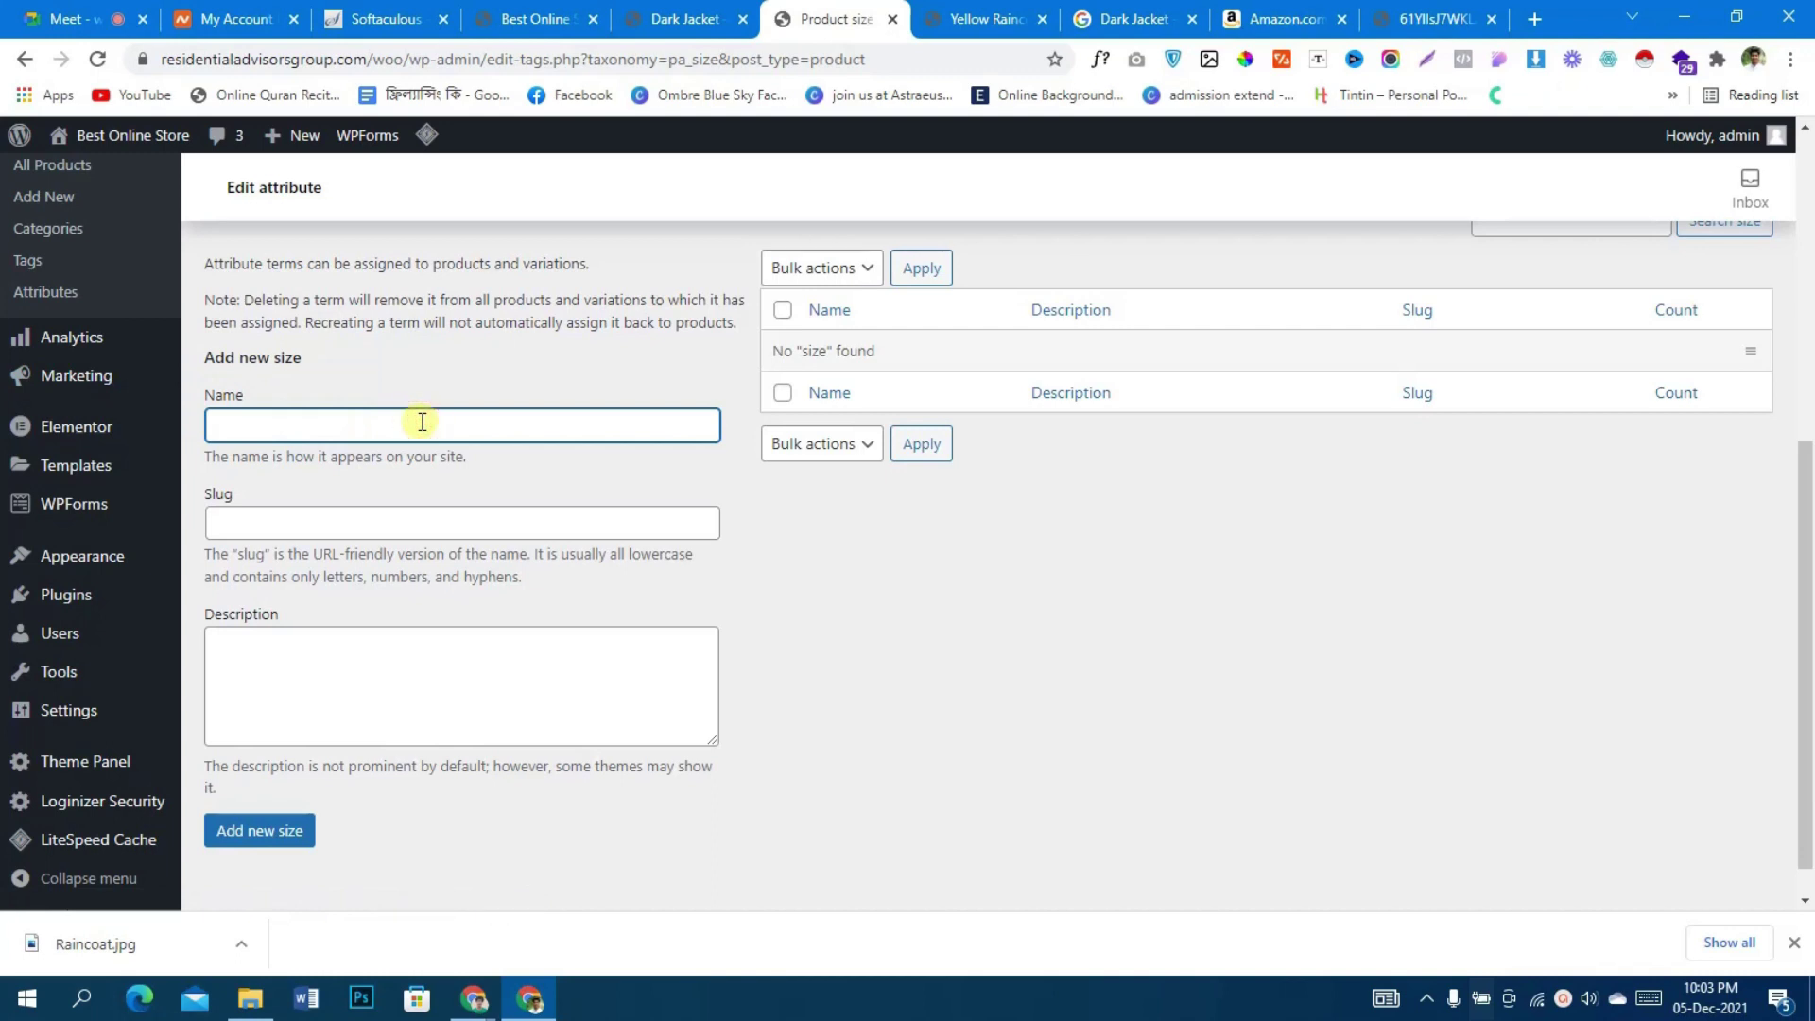
pyautogui.click(277, 831)
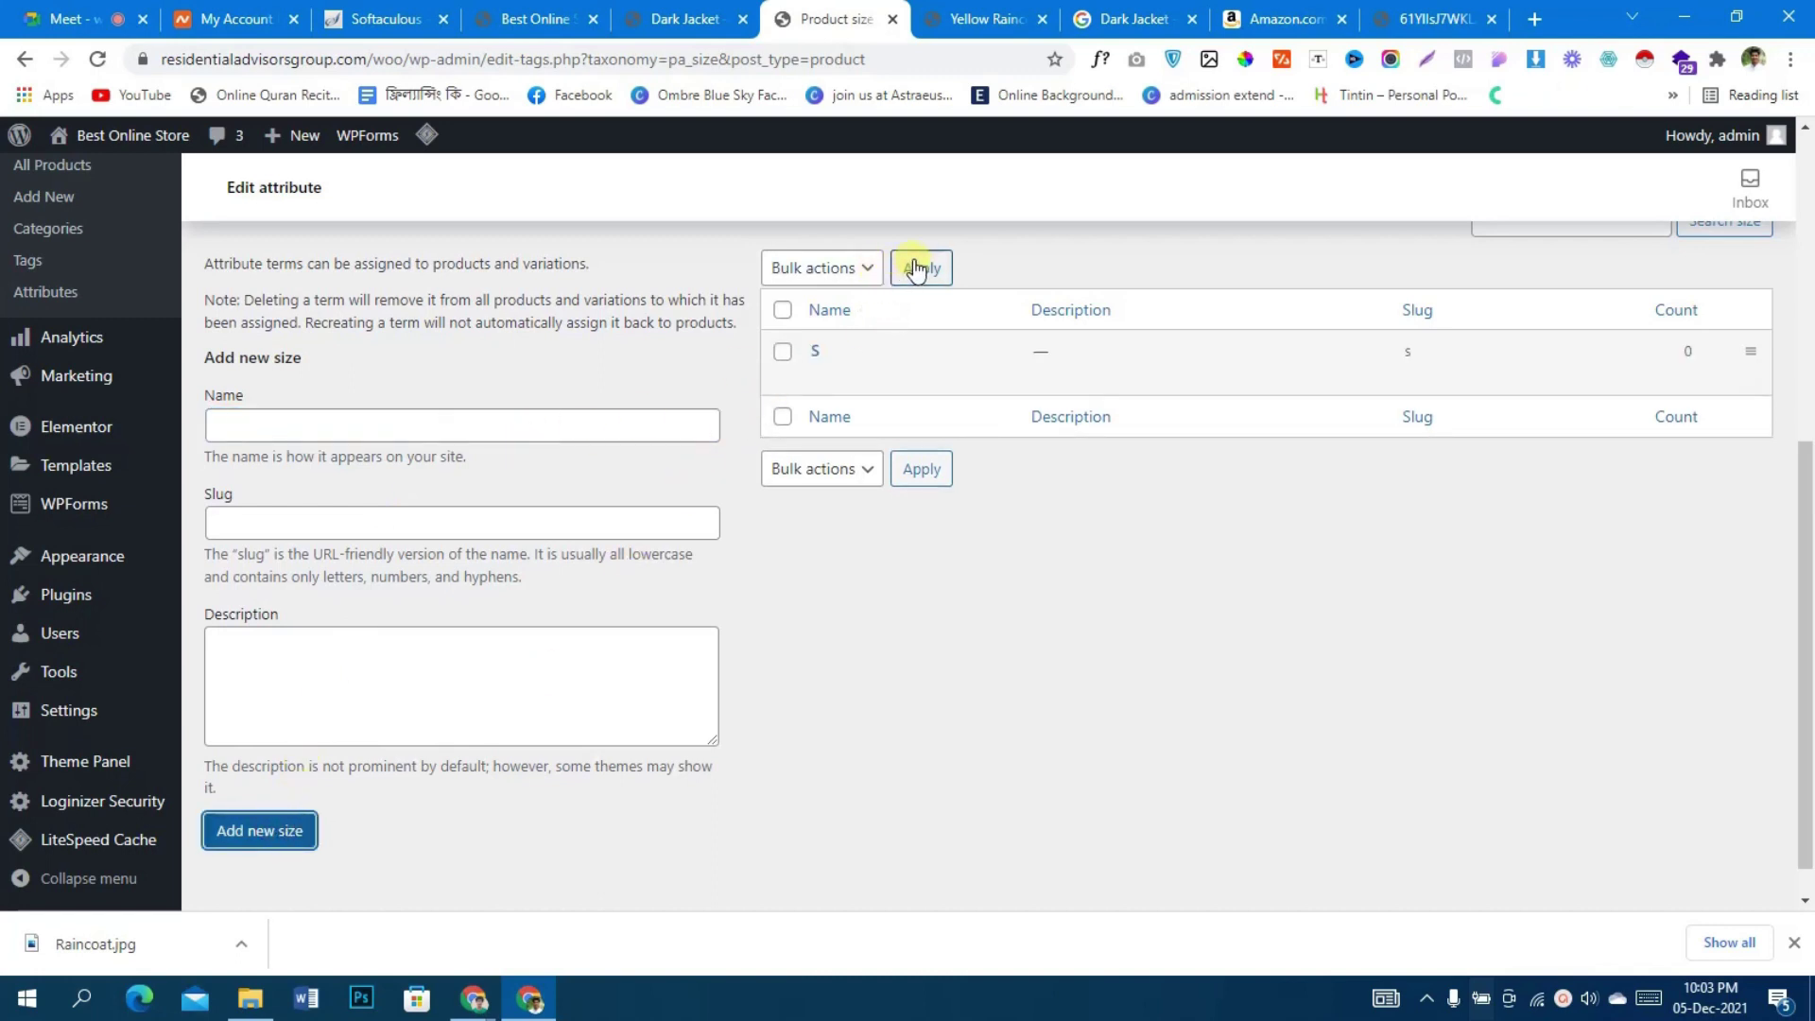
# - Add the terms M, L and XL to the size attribute
pyautogui.click(478, 421)
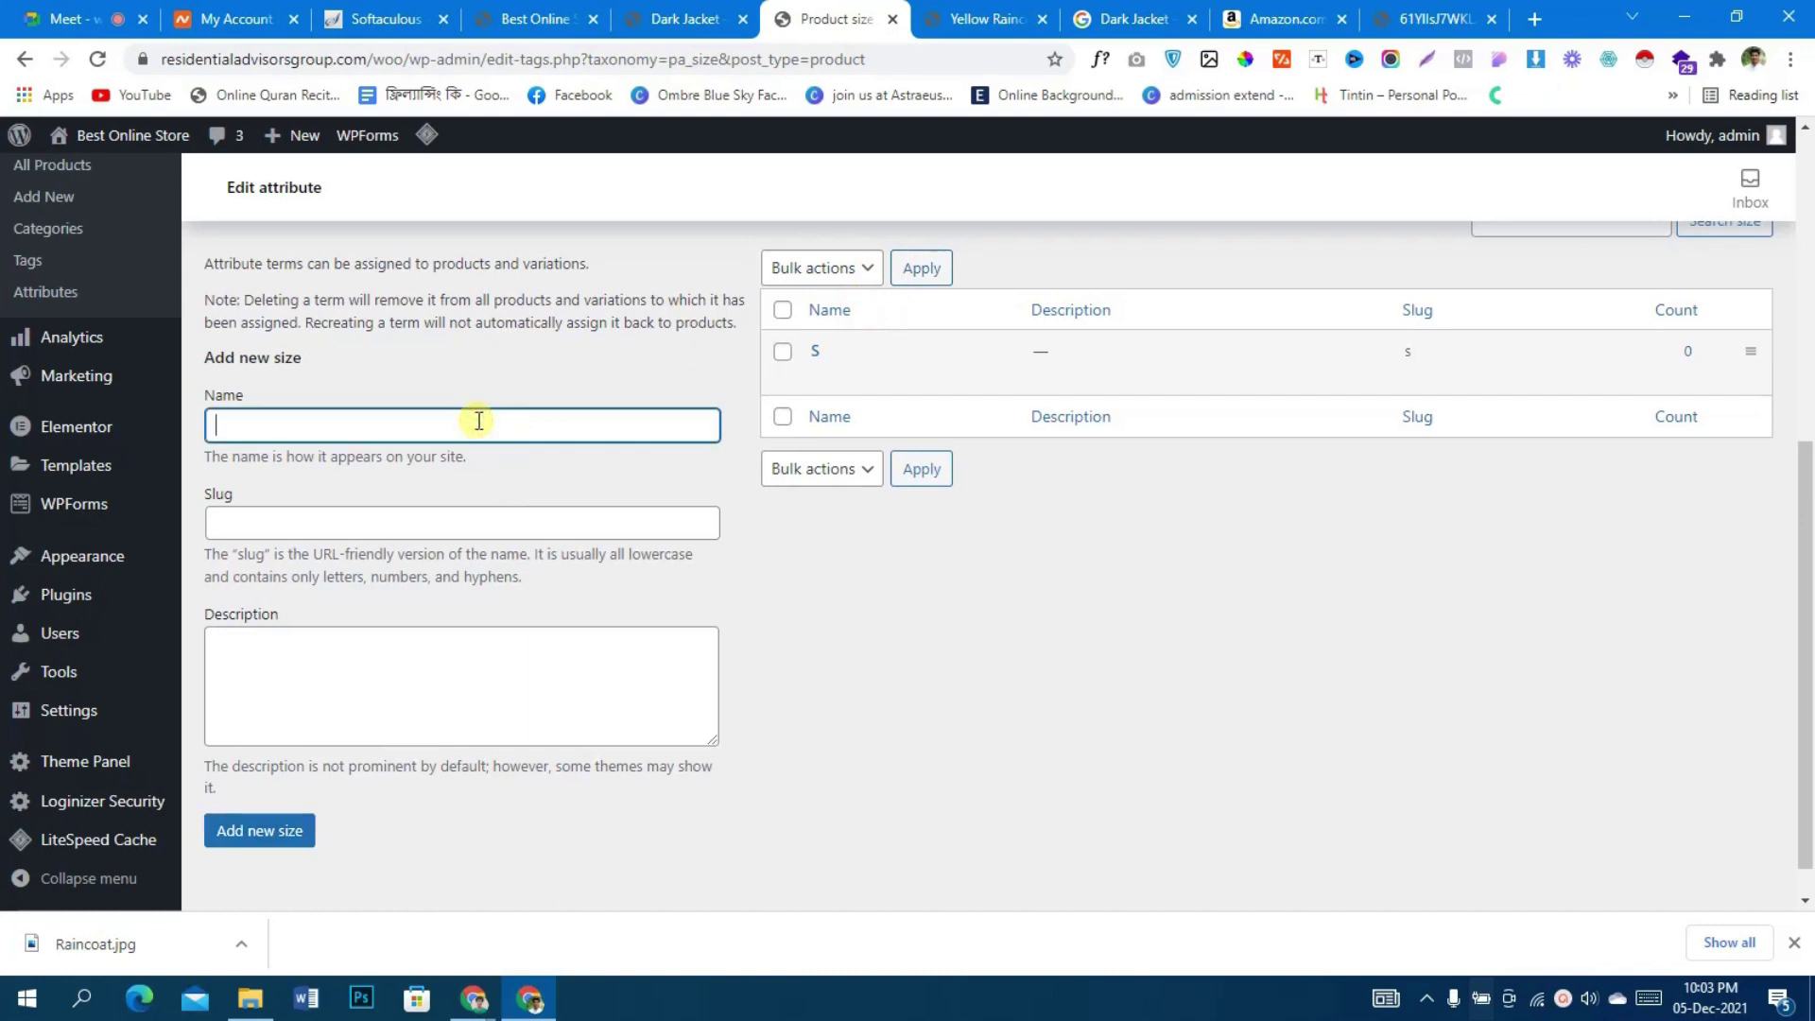
pyautogui.write('M')
pyautogui.click(227, 830)
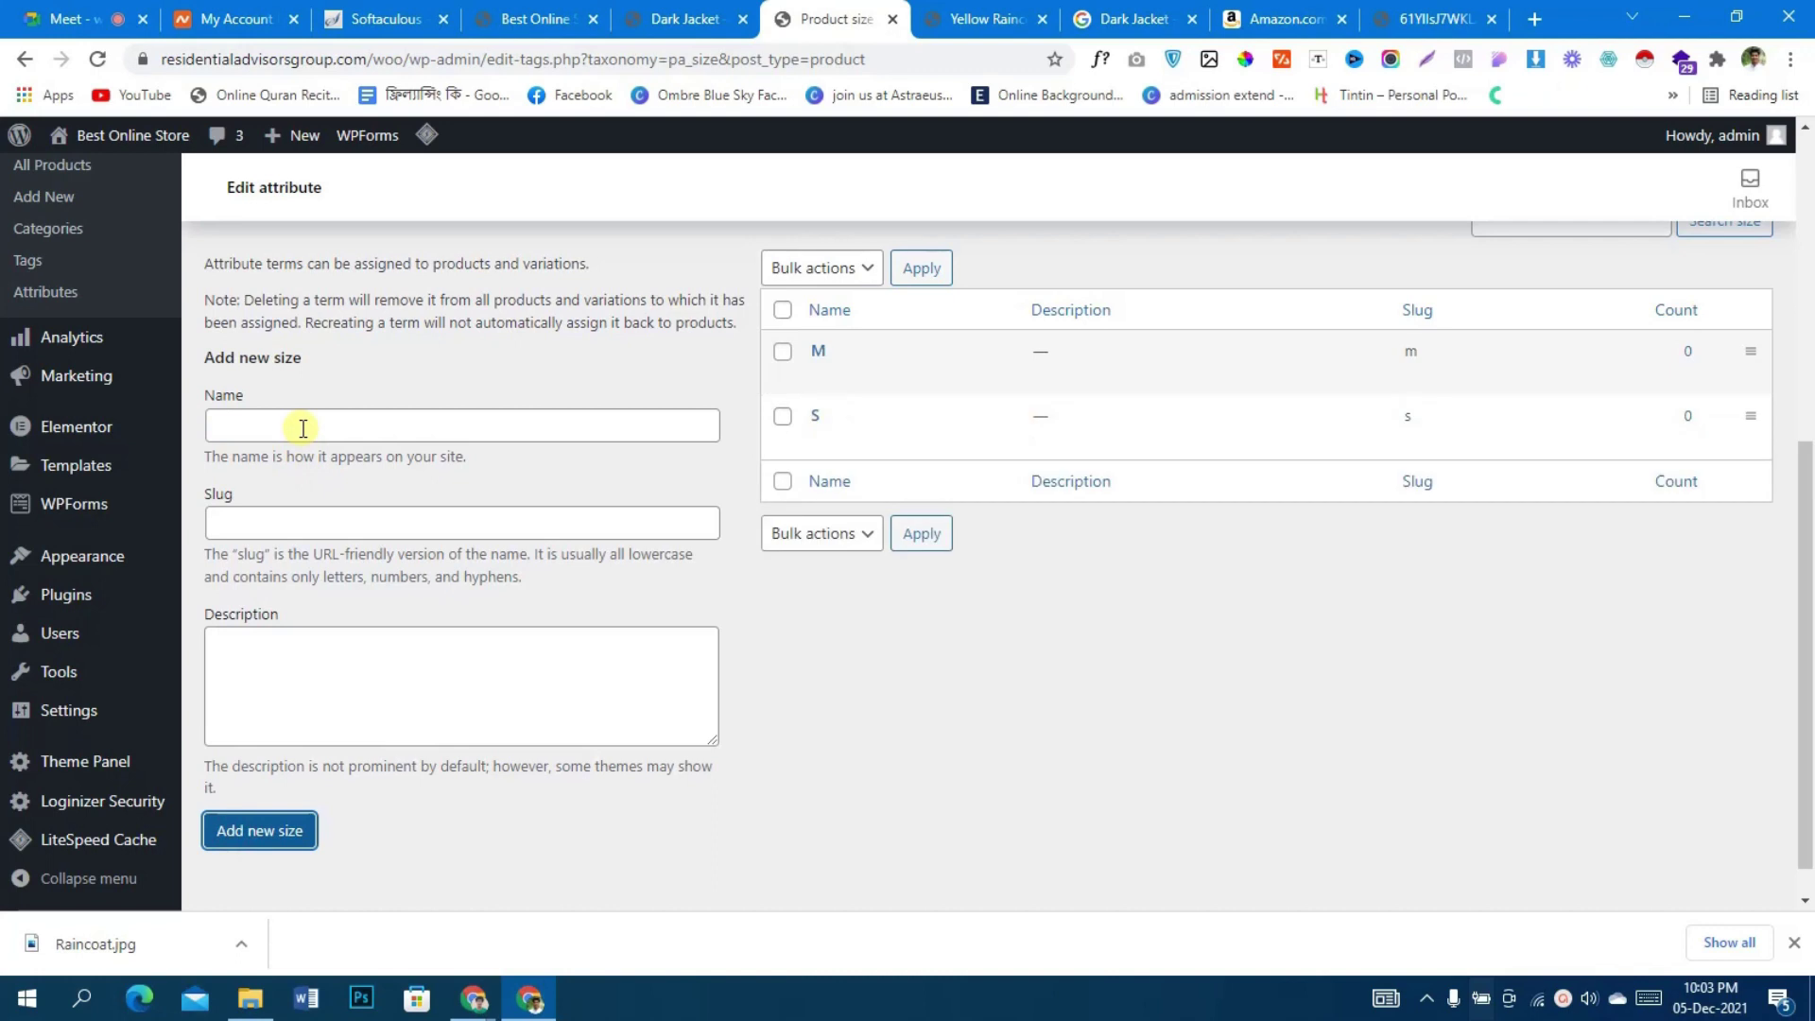
pyautogui.click(303, 428)
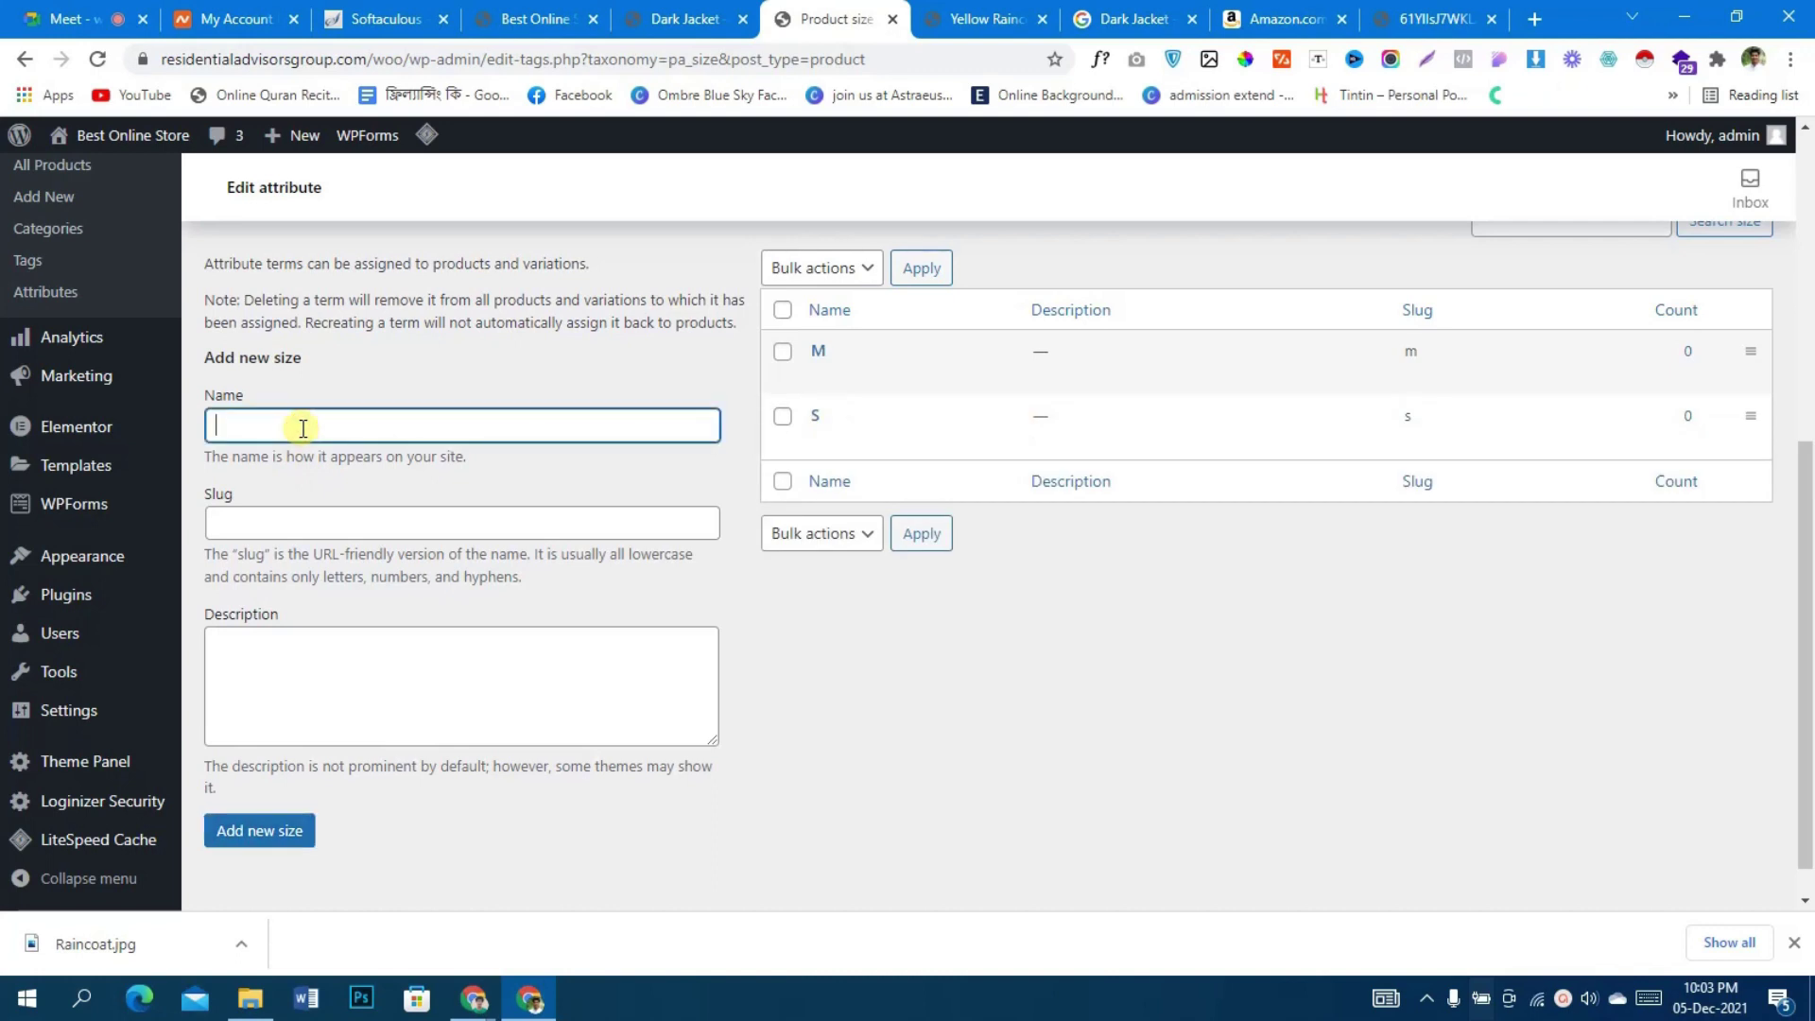
pyautogui.click(257, 828)
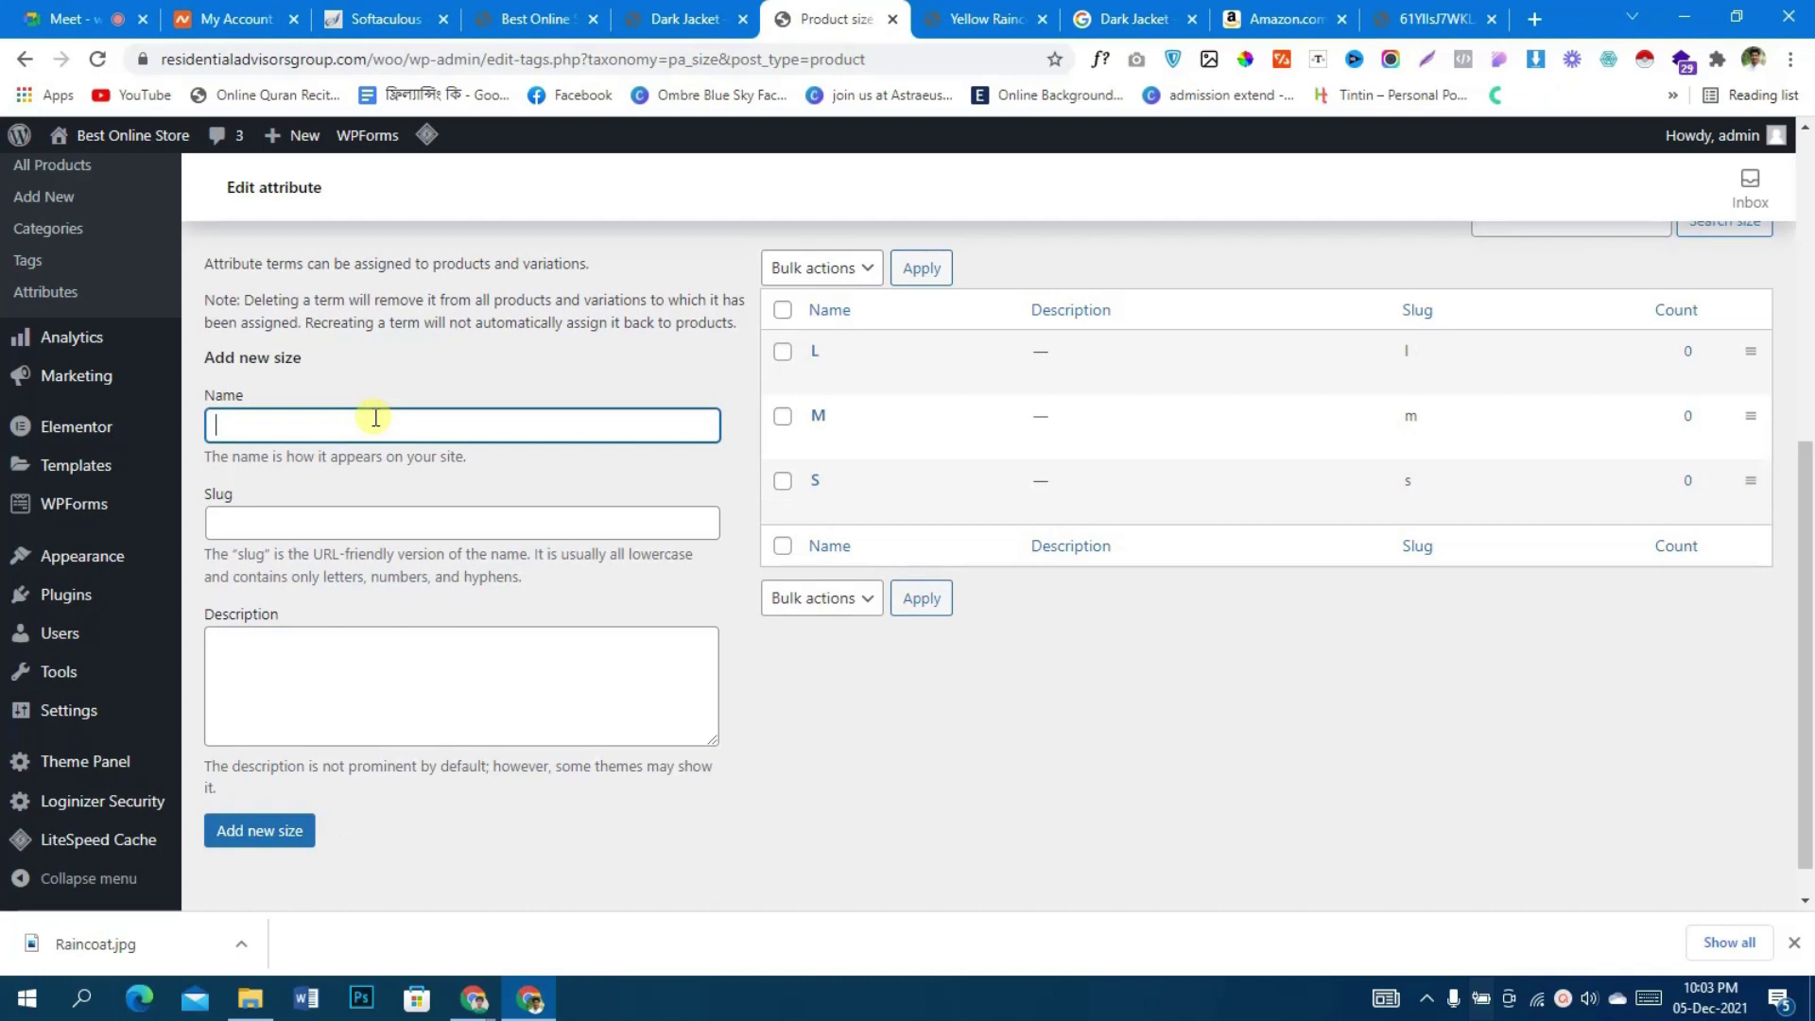
pyautogui.click(219, 846)
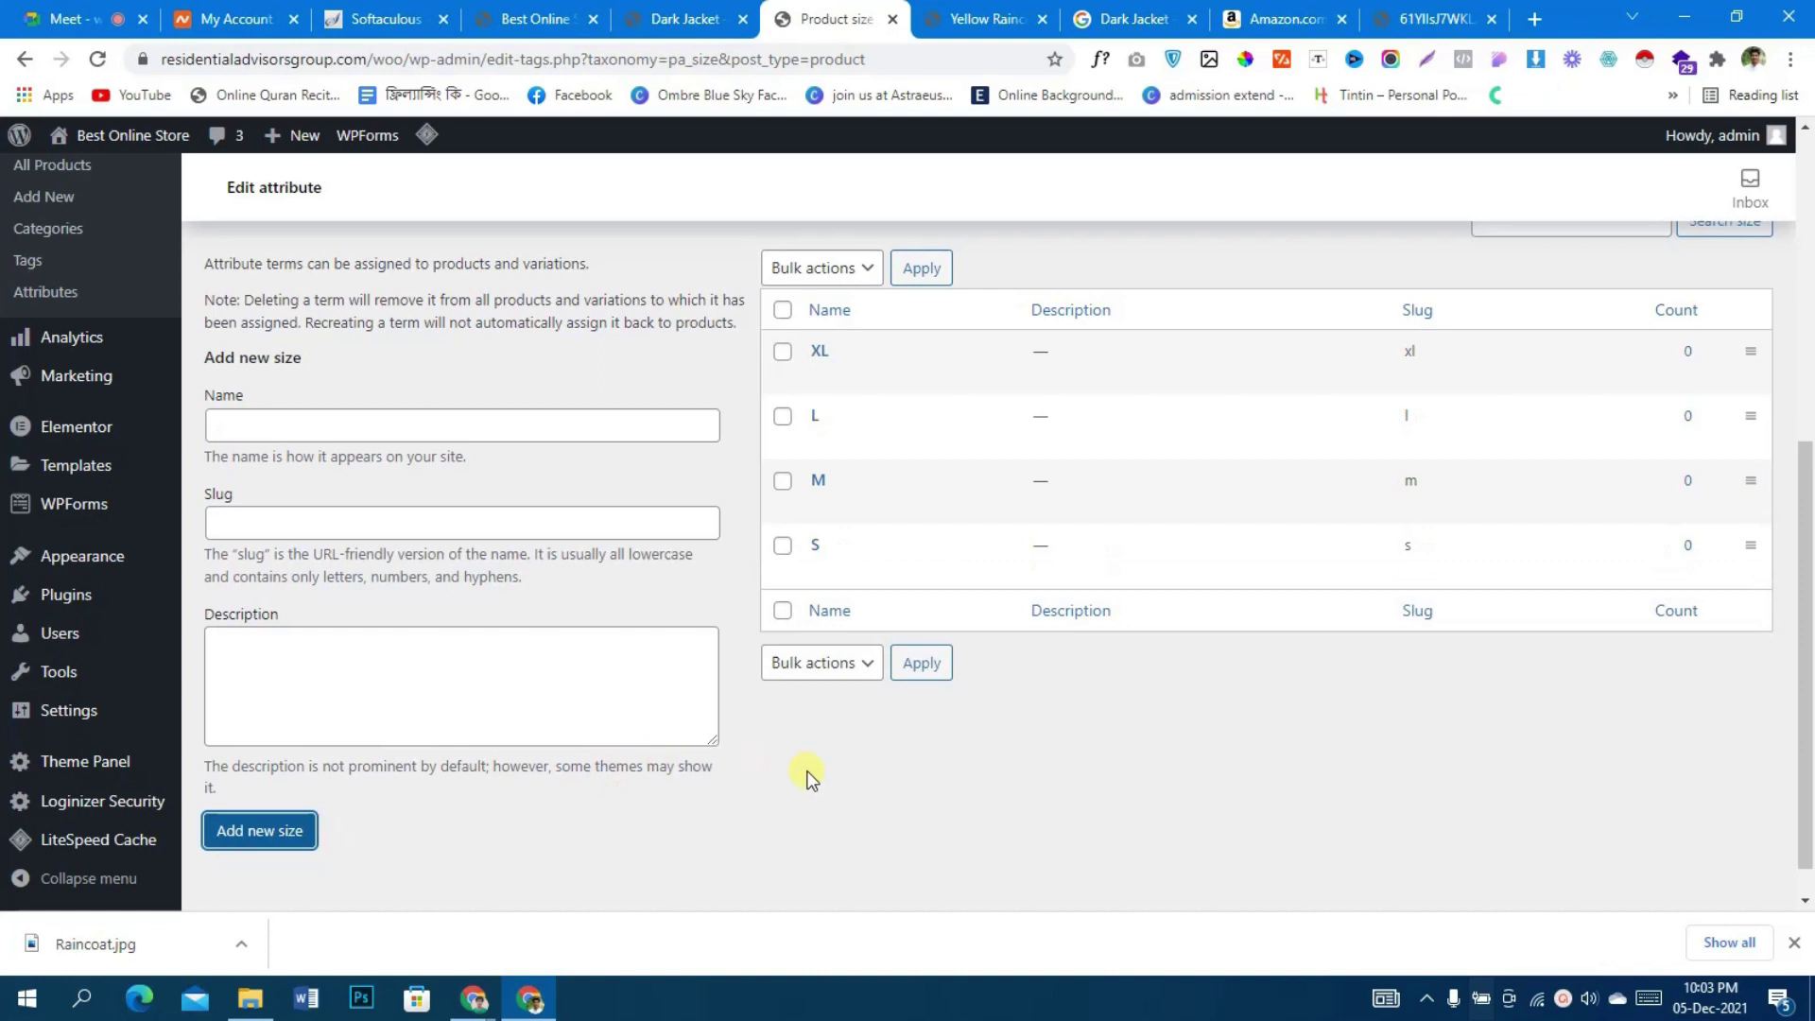
# - Look over the size terms page, and switch past the Yellow Raincoat page to the store's Dark Jacket product page
pyautogui.click(936, 669)
pyautogui.scroll(-3, 940, 673)
pyautogui.scroll(6, 888, 740)
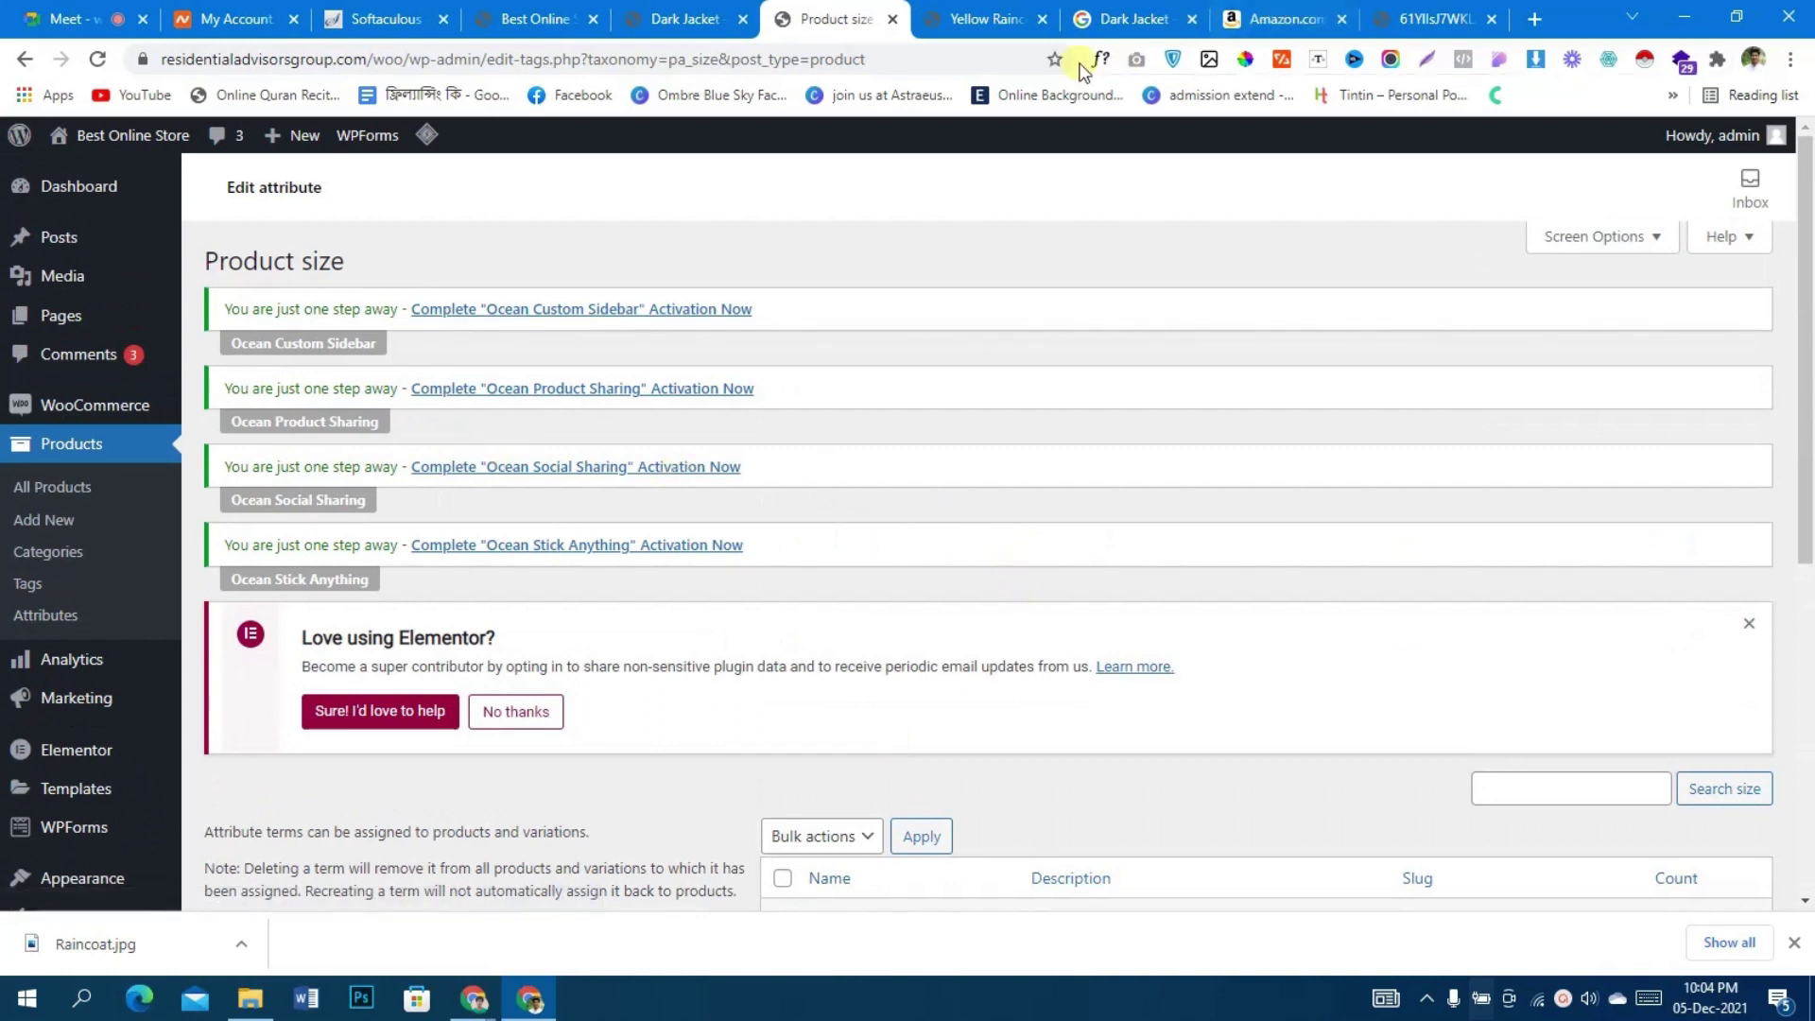
pyautogui.click(983, 19)
pyautogui.click(682, 19)
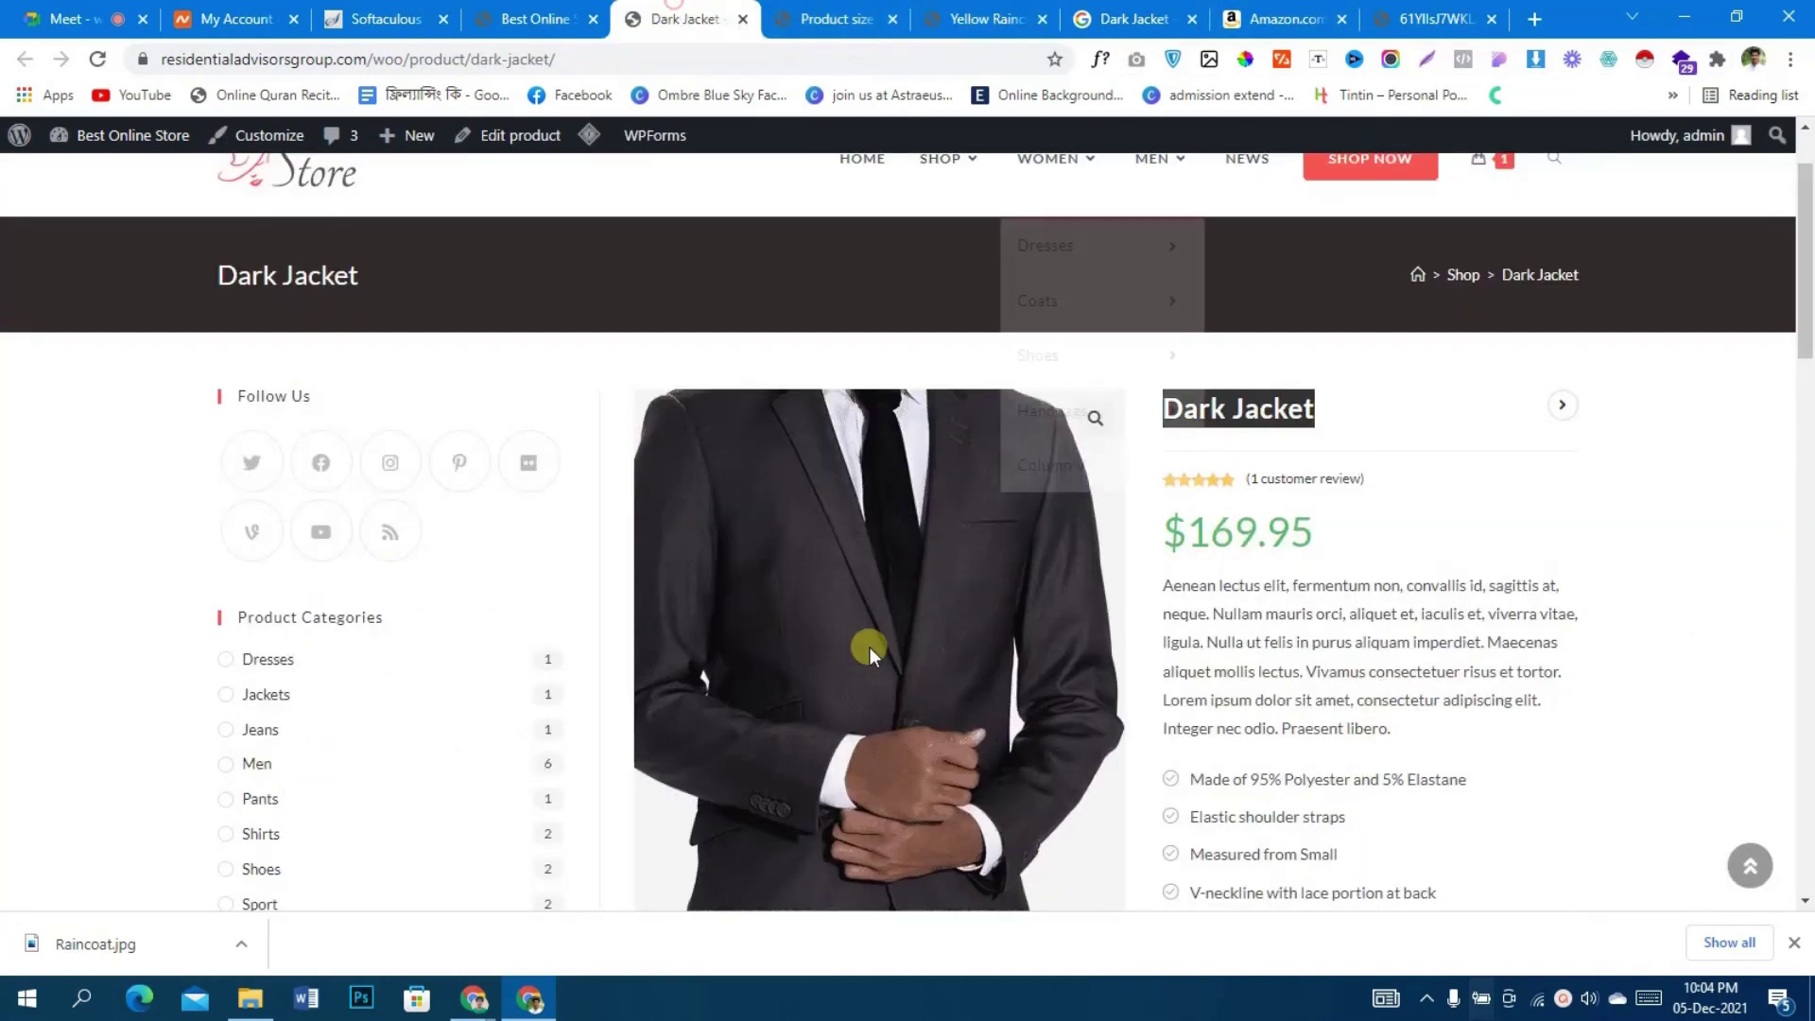
# - Return to the store admin and open the Yellow Raincoat from the product list for editing
pyautogui.hotkey('ctrl', 'Tab')
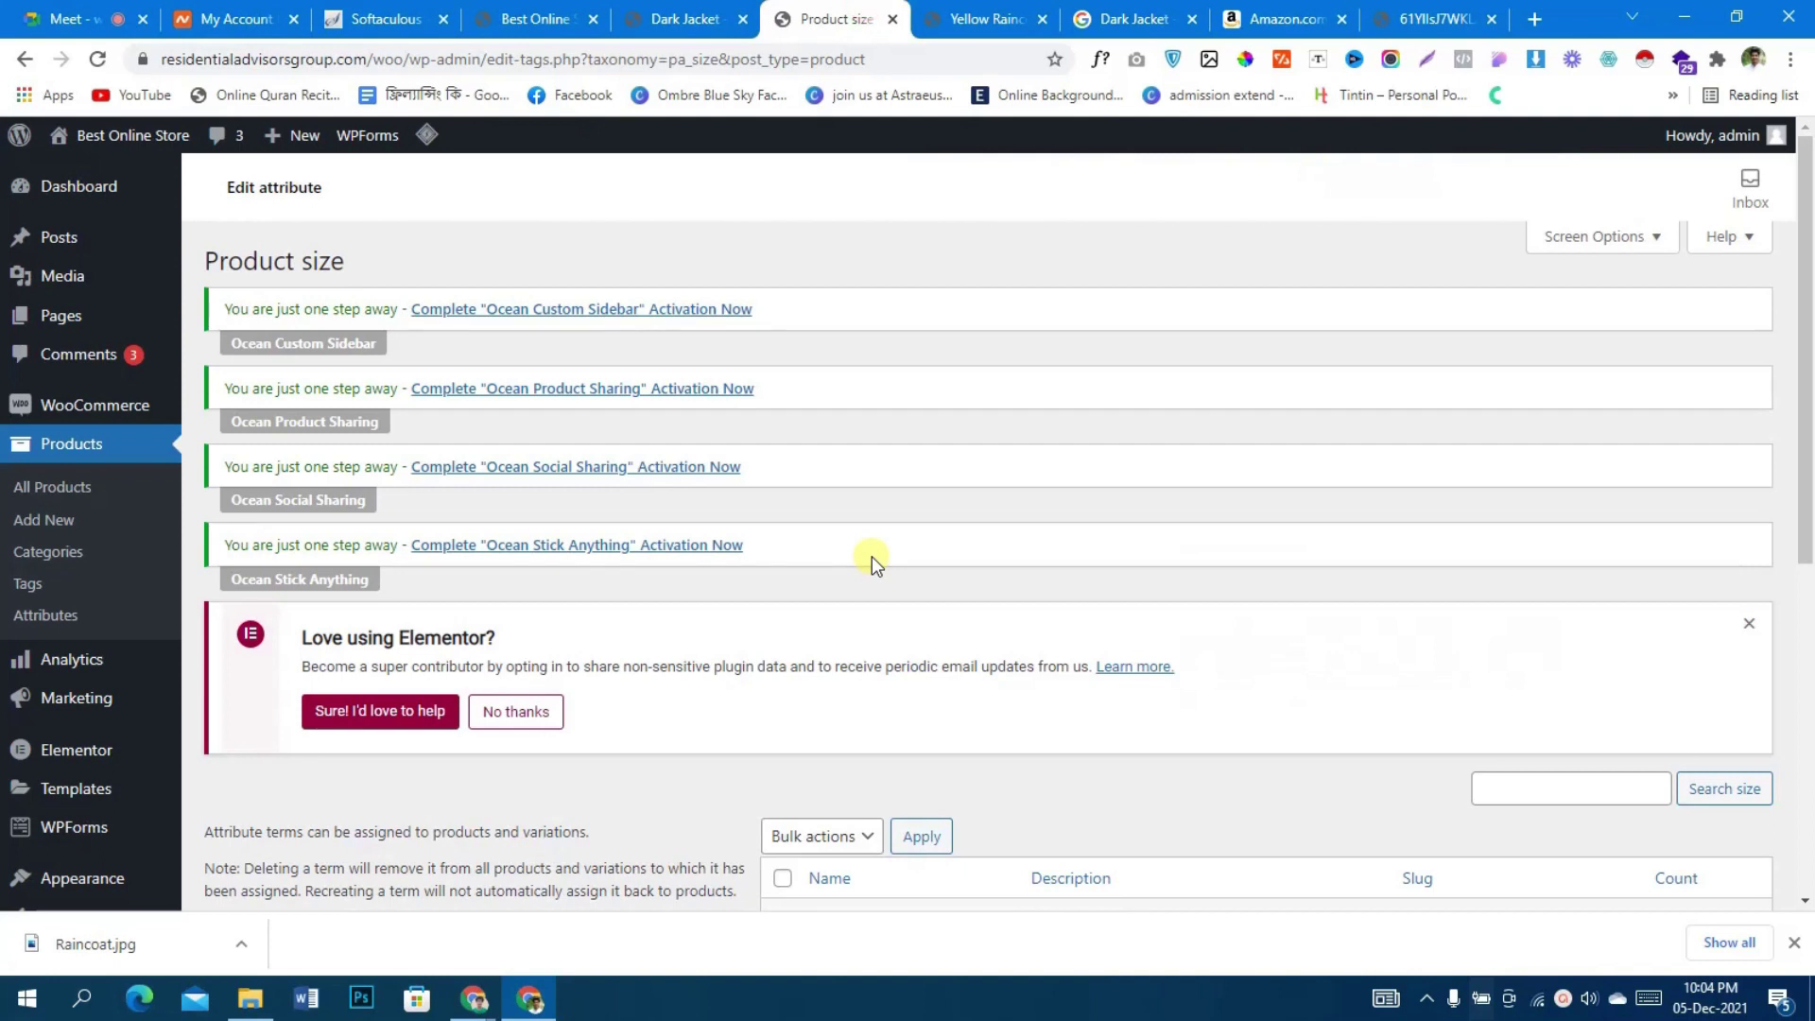
pyautogui.moveTo(62, 321)
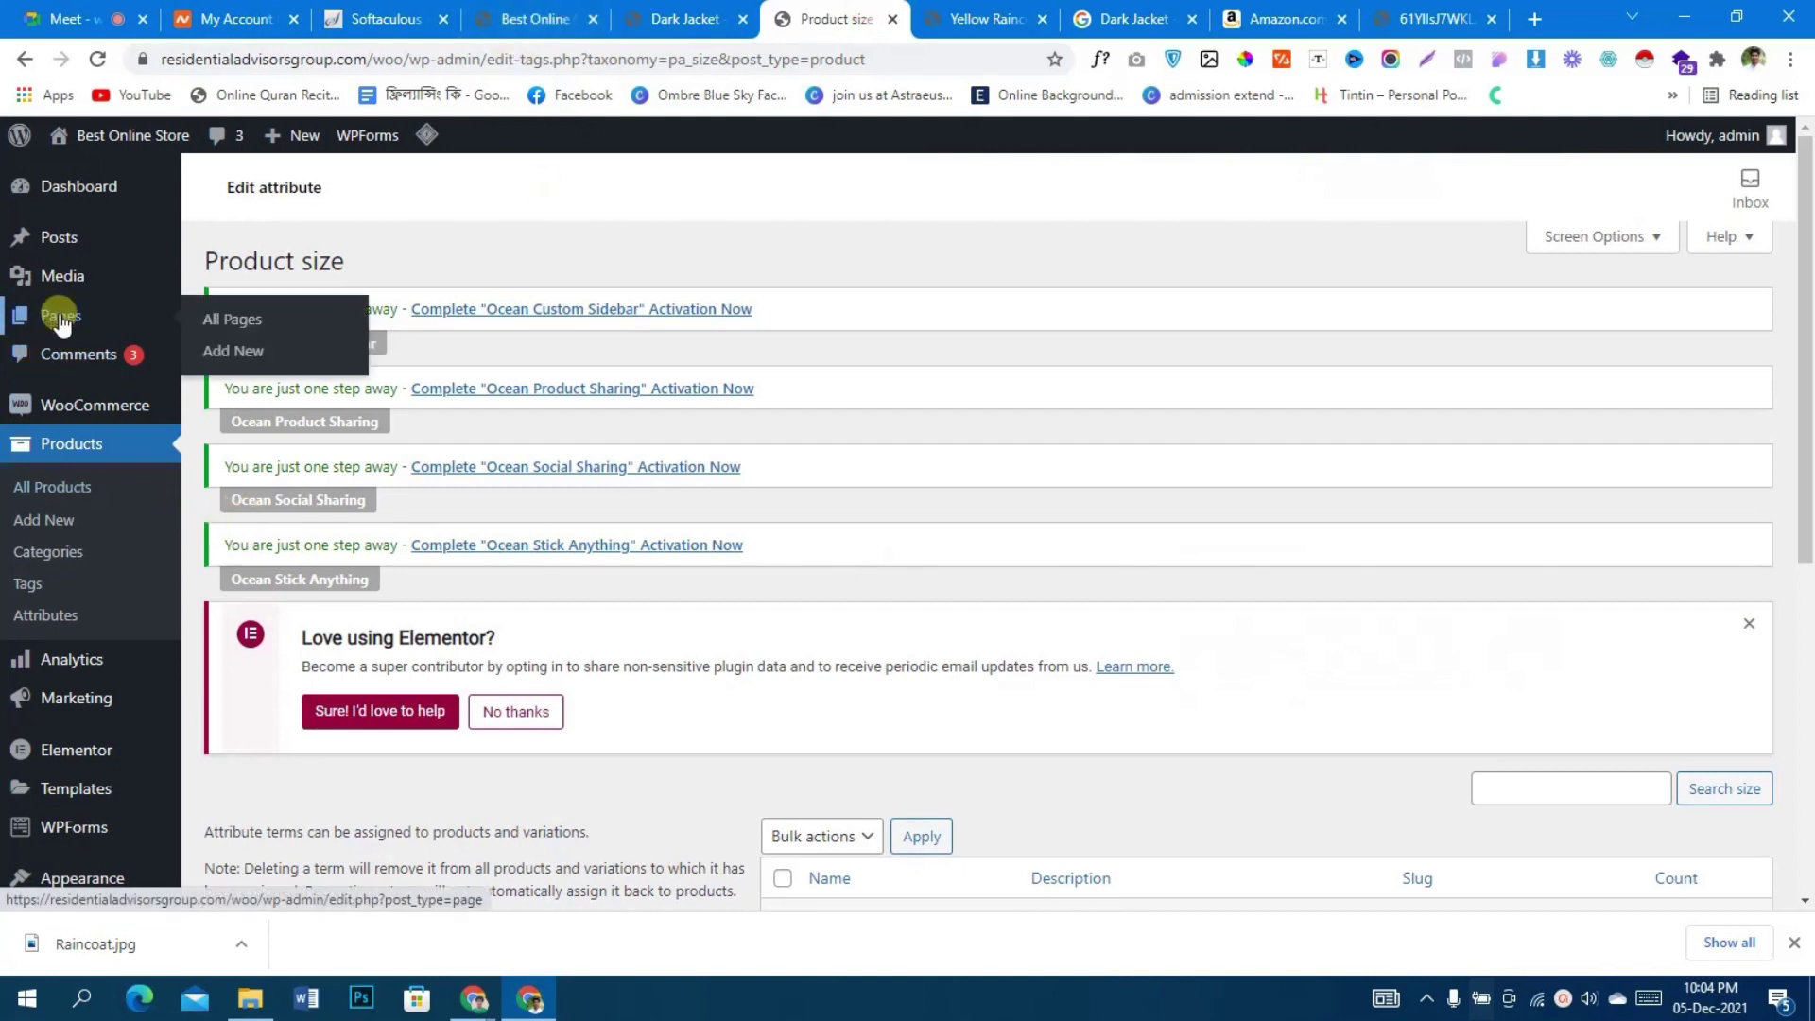
pyautogui.click(73, 499)
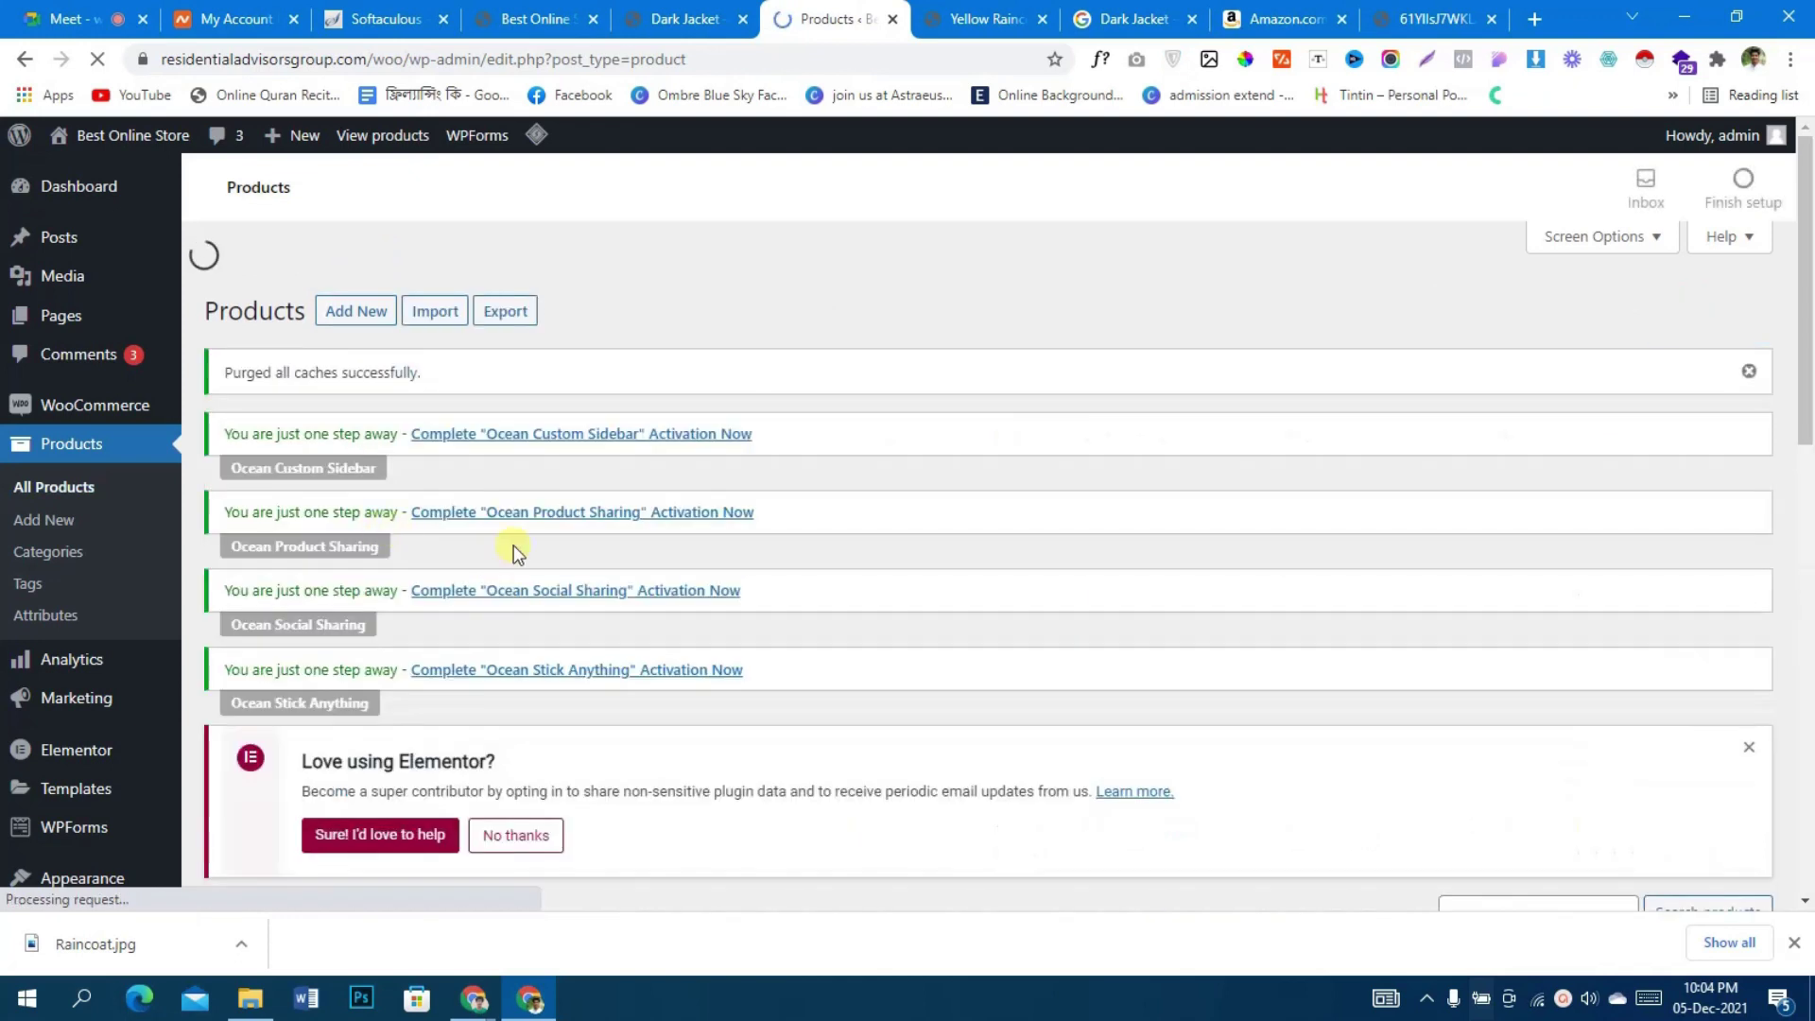
pyautogui.scroll(-4, 622, 492)
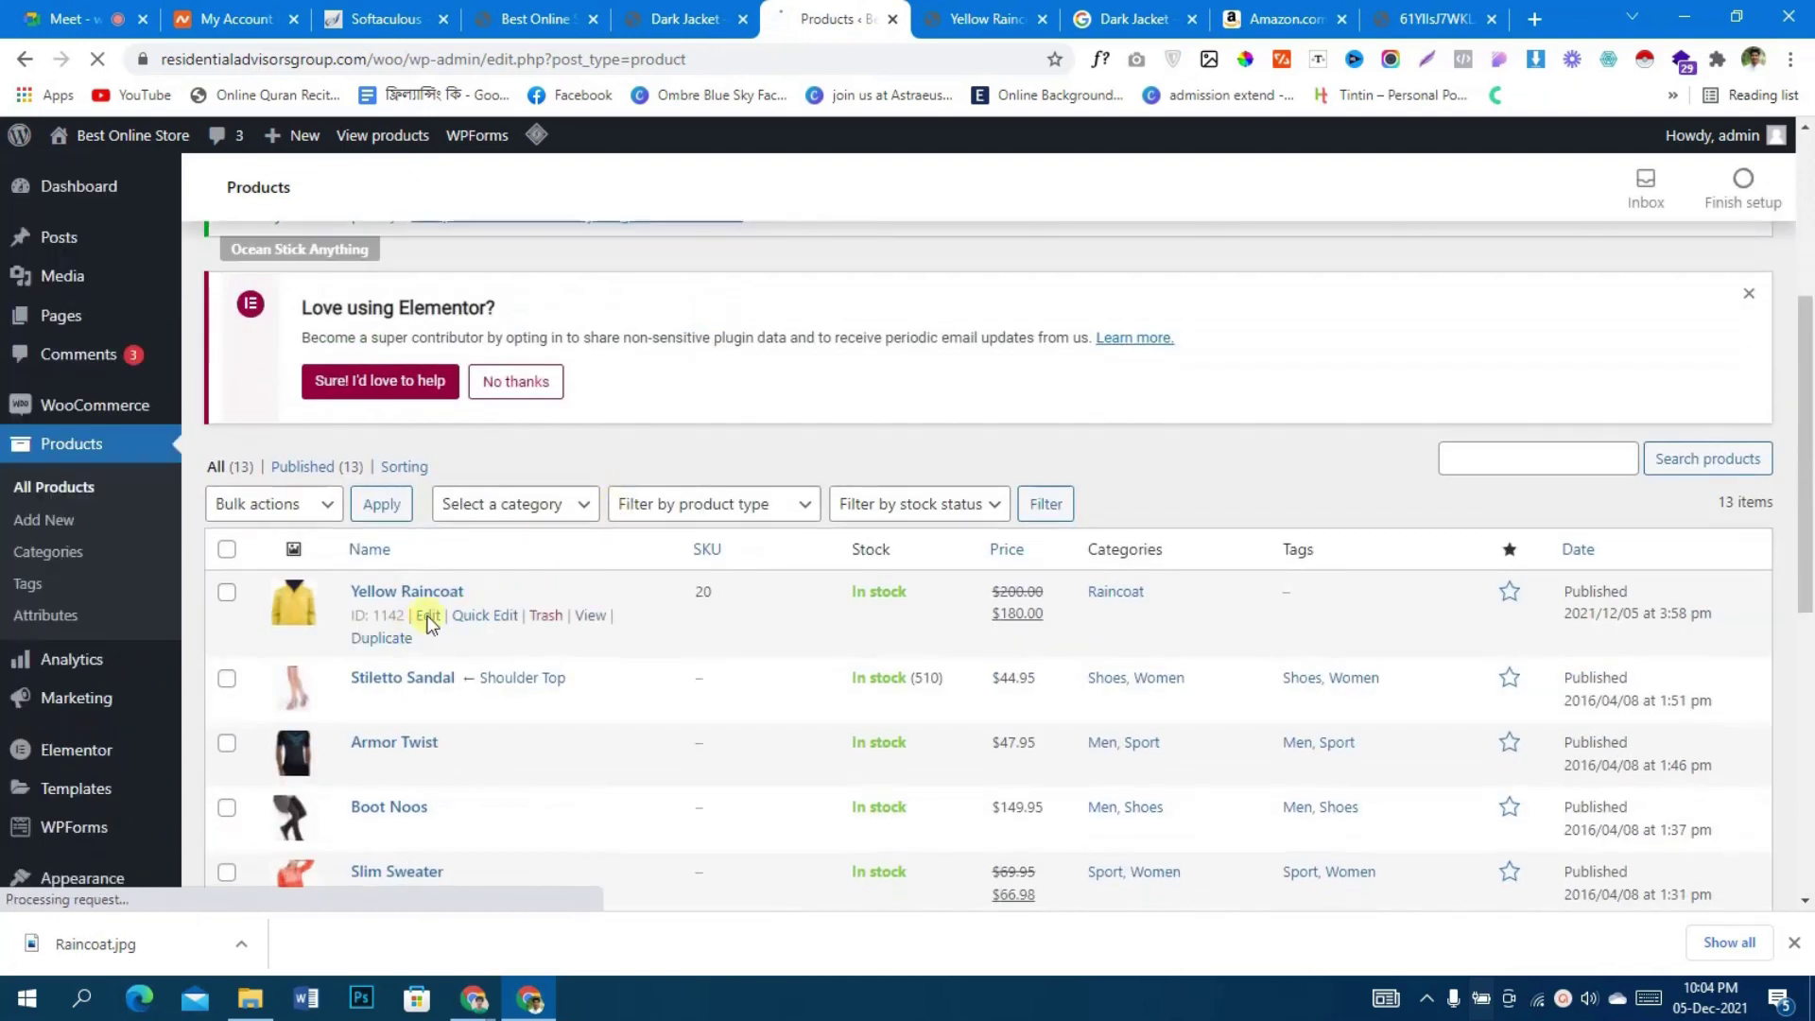
pyautogui.click(428, 615)
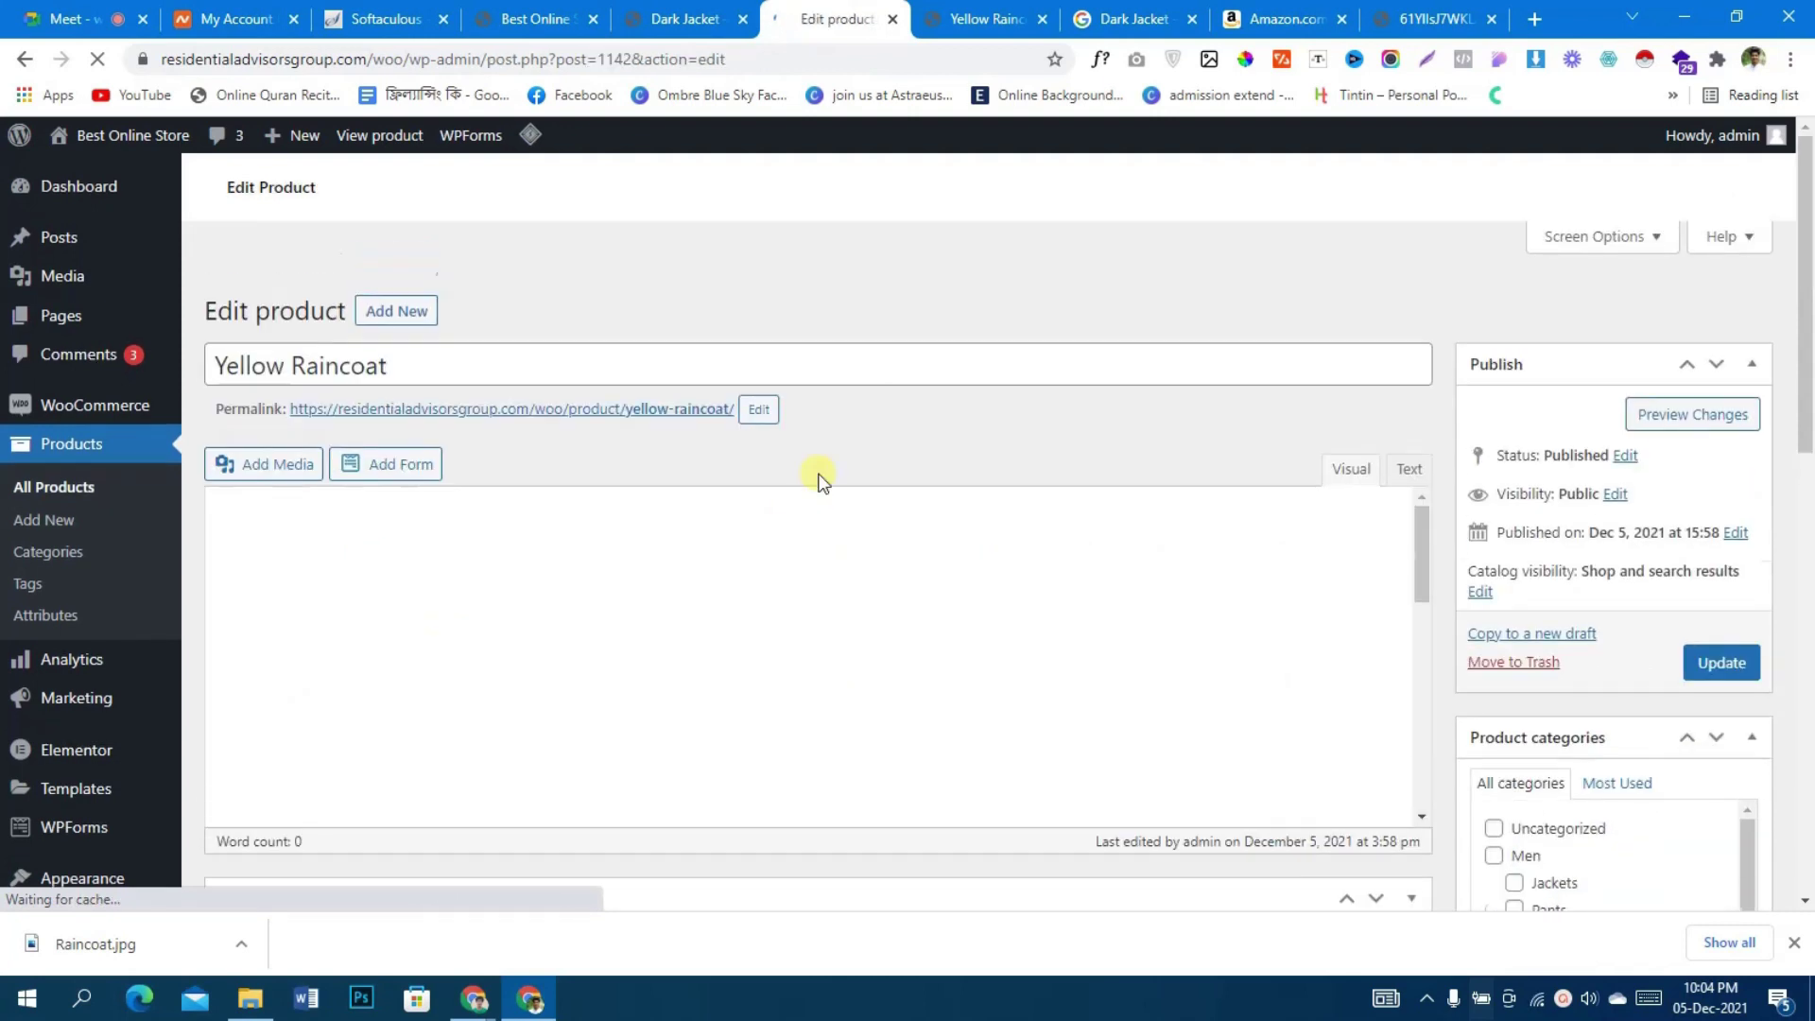
# - Change the Yellow Raincoat's product type to Variable product in its product data
pyautogui.scroll(-1, 820, 480)
pyautogui.scroll(-5, 821, 481)
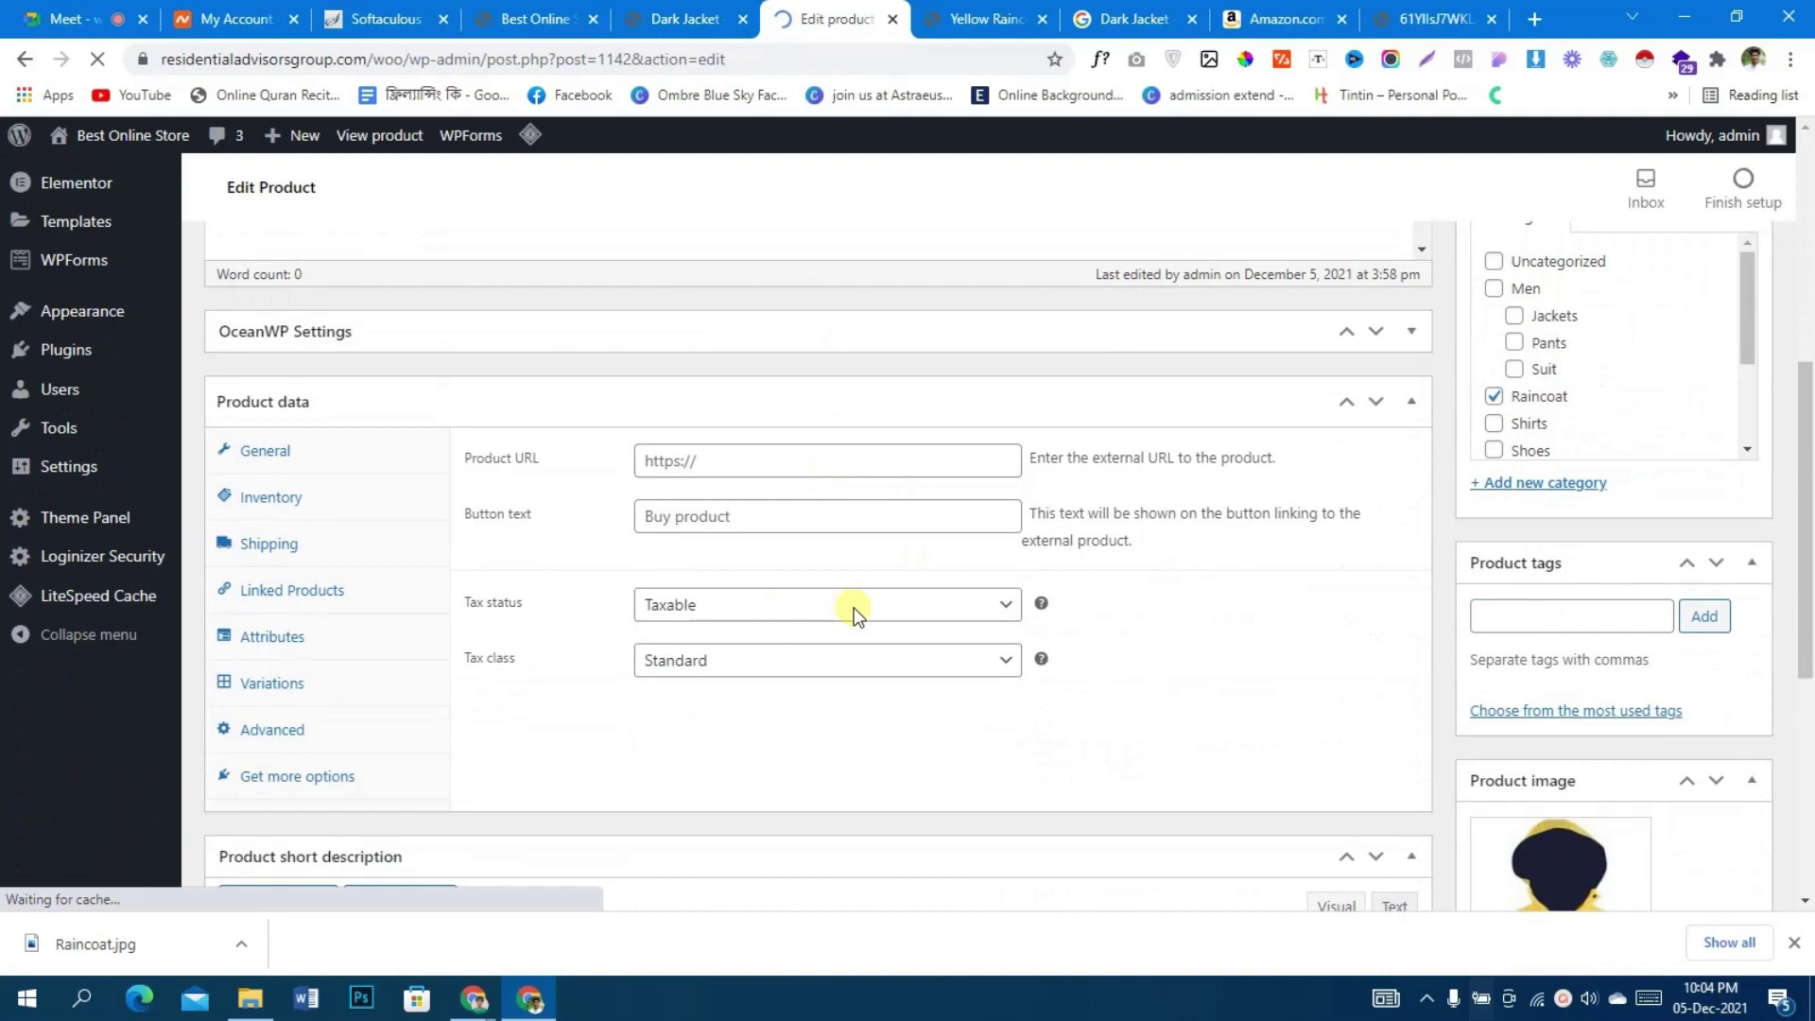
pyautogui.scroll(12, 854, 613)
pyautogui.scroll(-5, 854, 612)
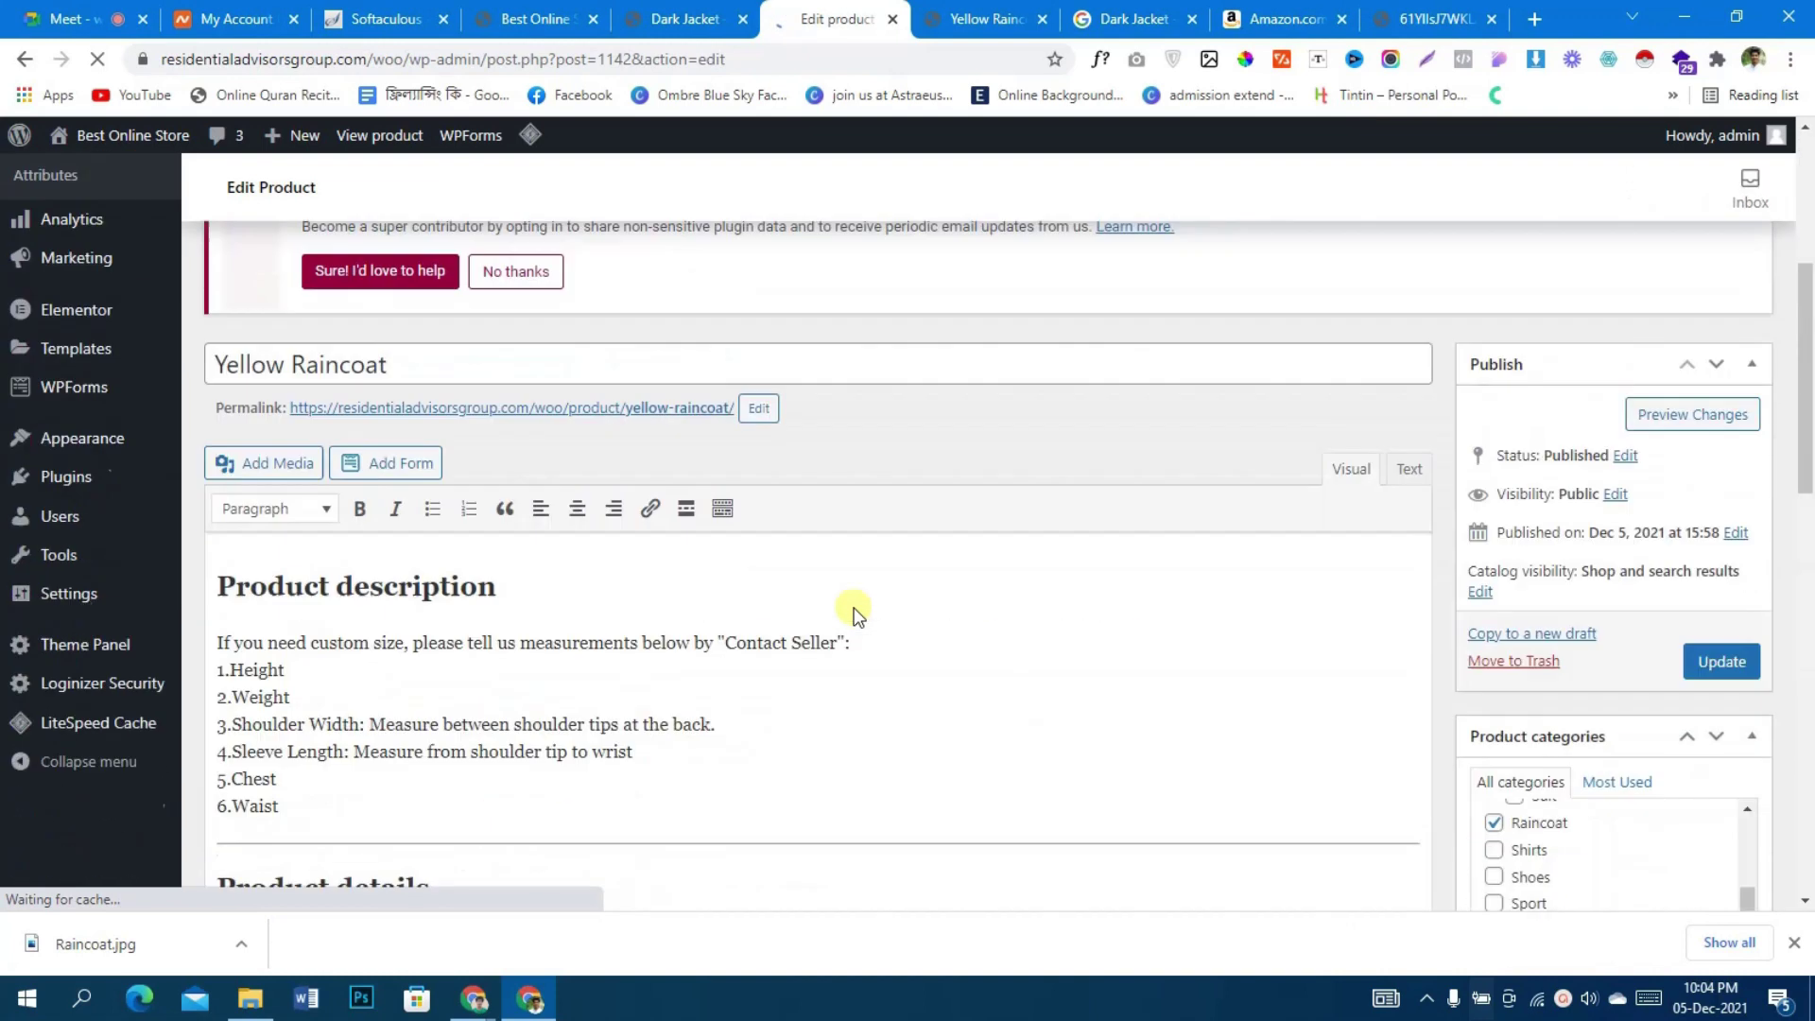
pyautogui.scroll(-8, 853, 613)
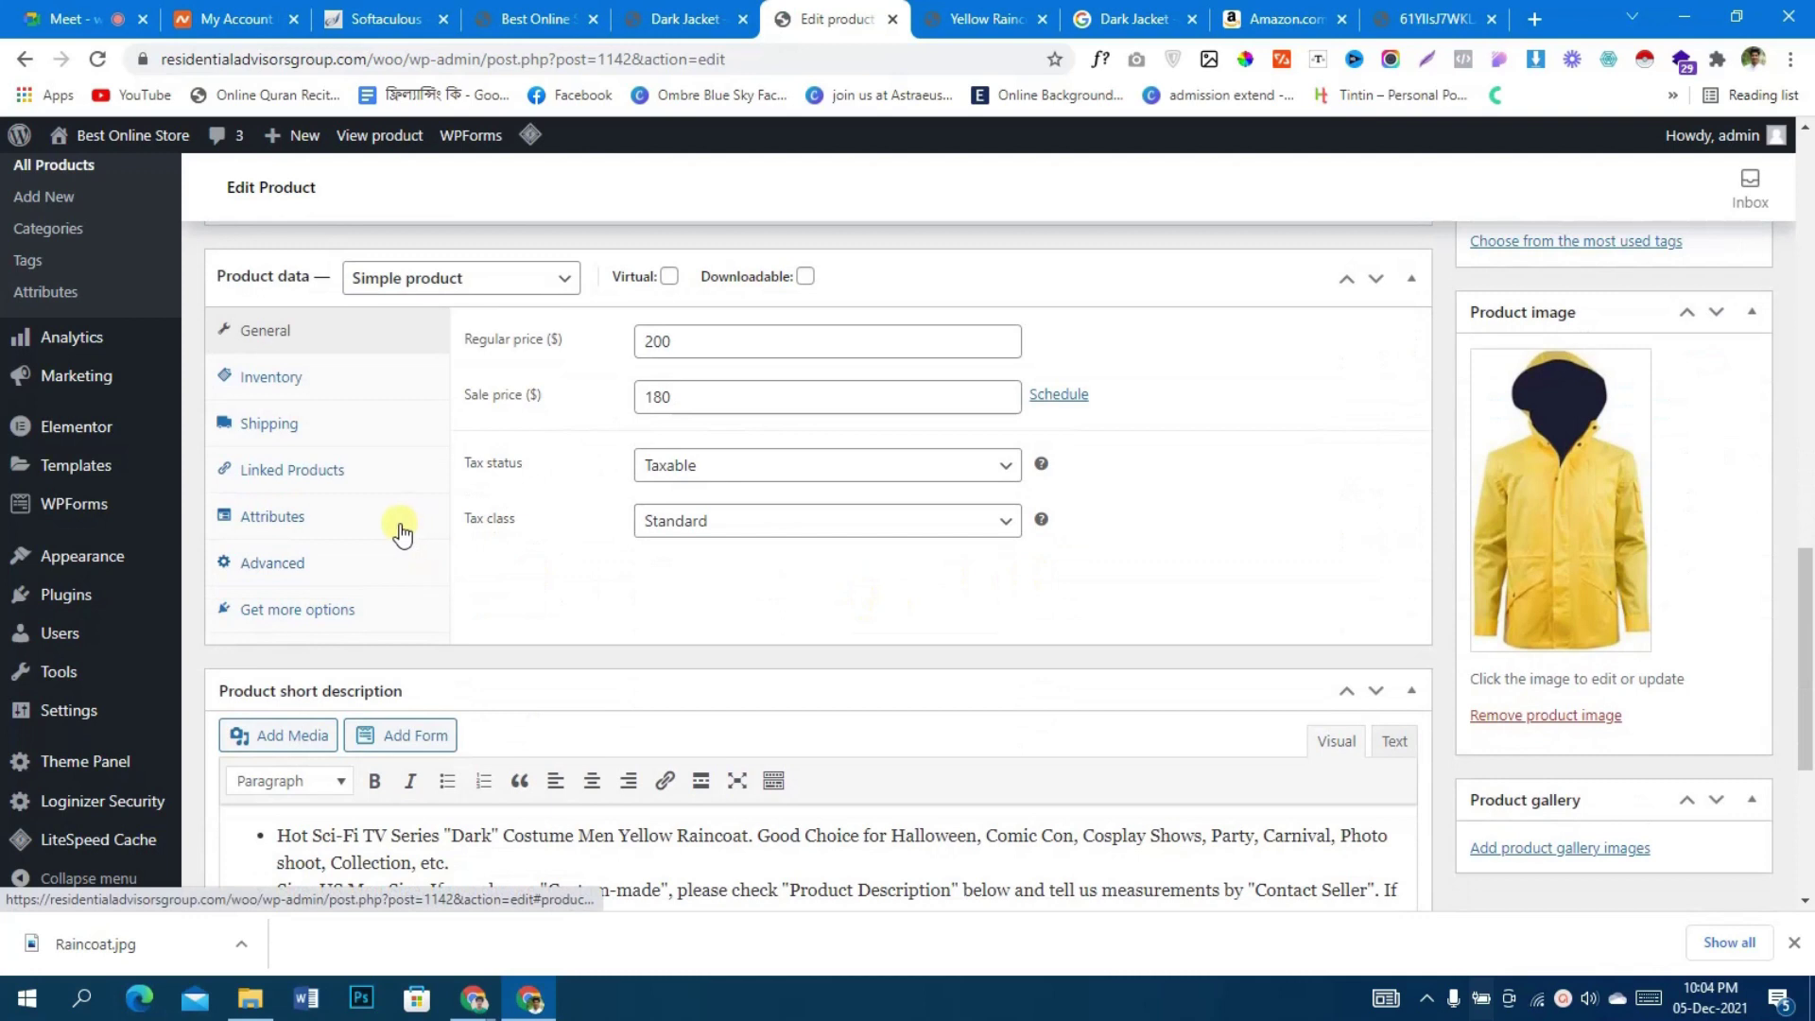
pyautogui.click(496, 285)
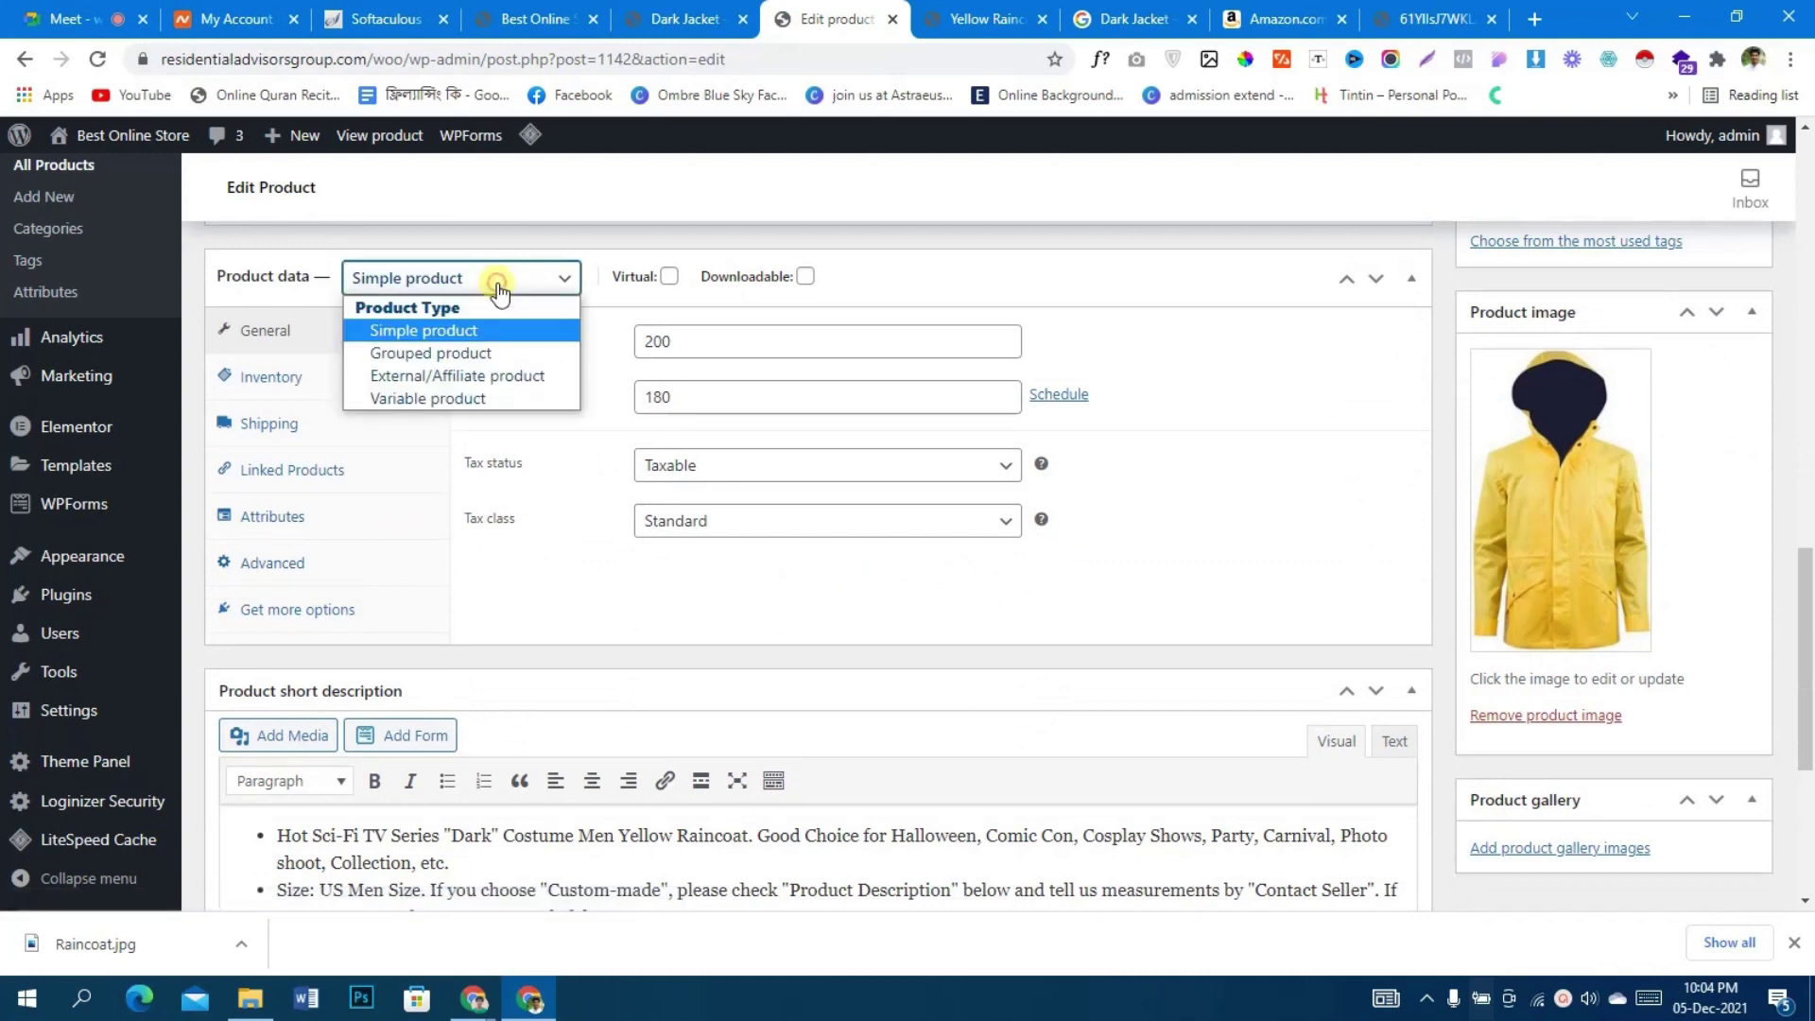
pyautogui.click(485, 399)
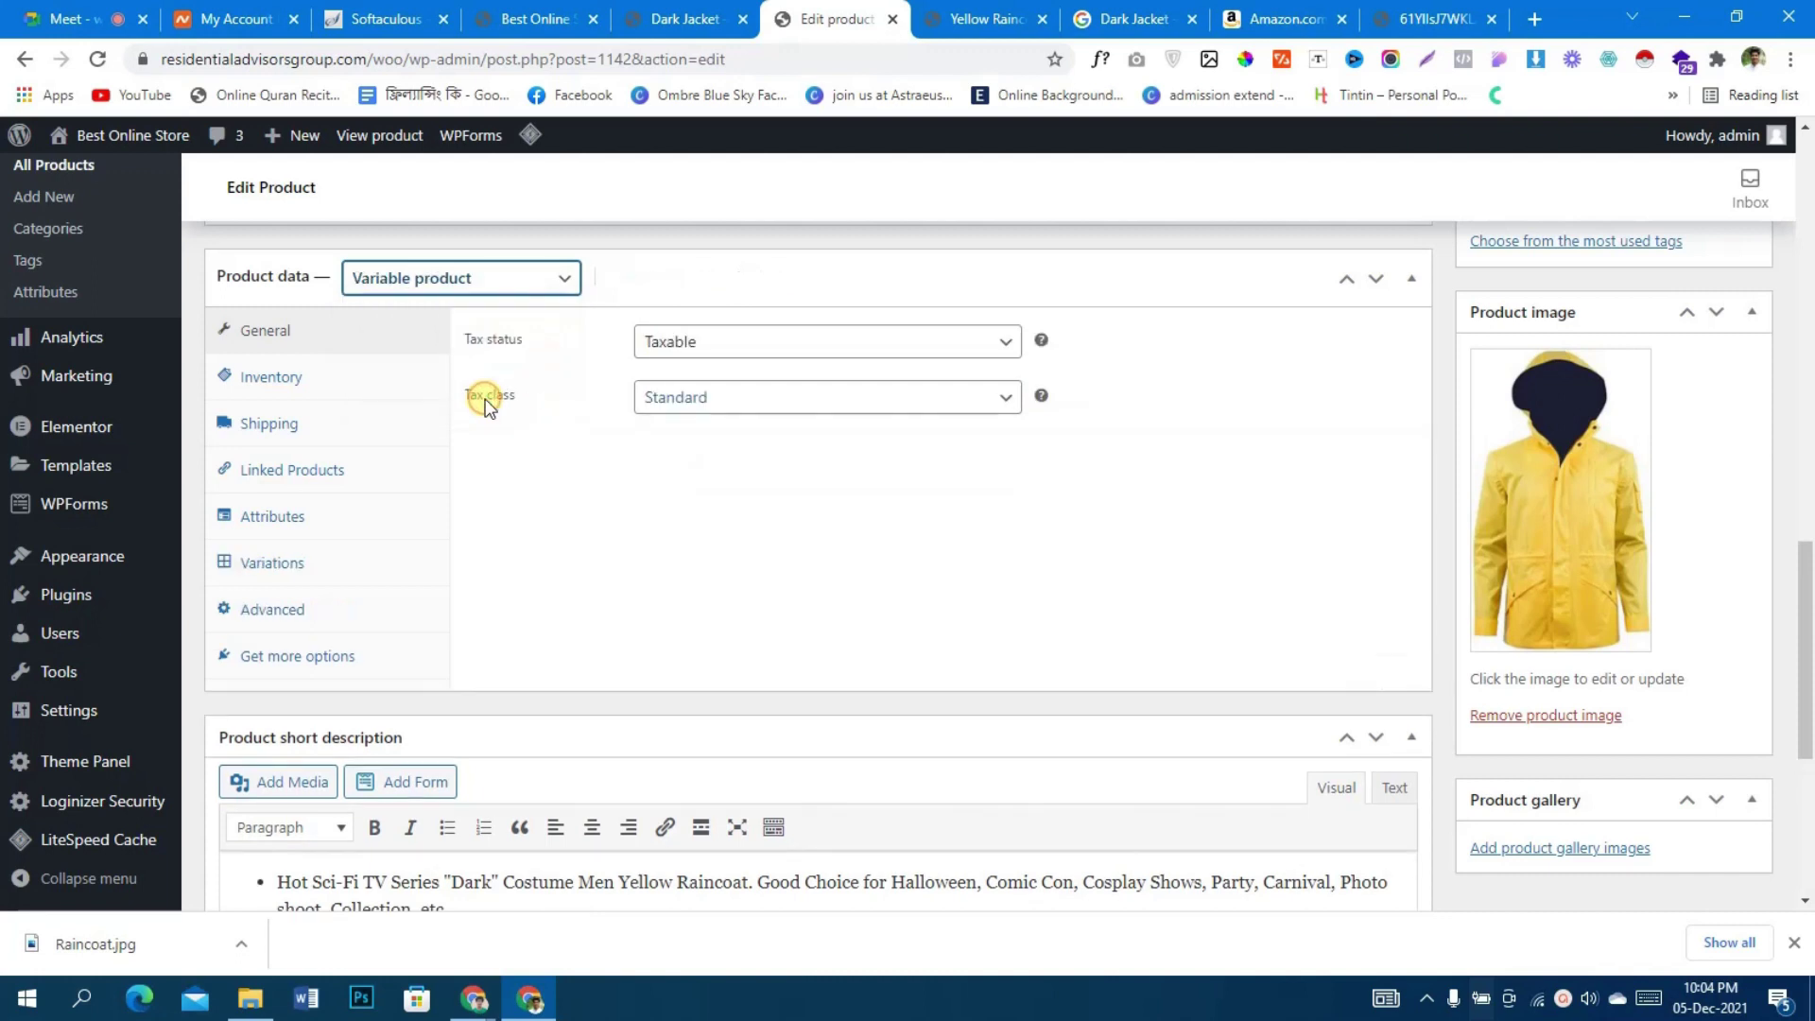
# - Add the existing size attribute to the Yellow Raincoat's product attributes
pyautogui.click(319, 530)
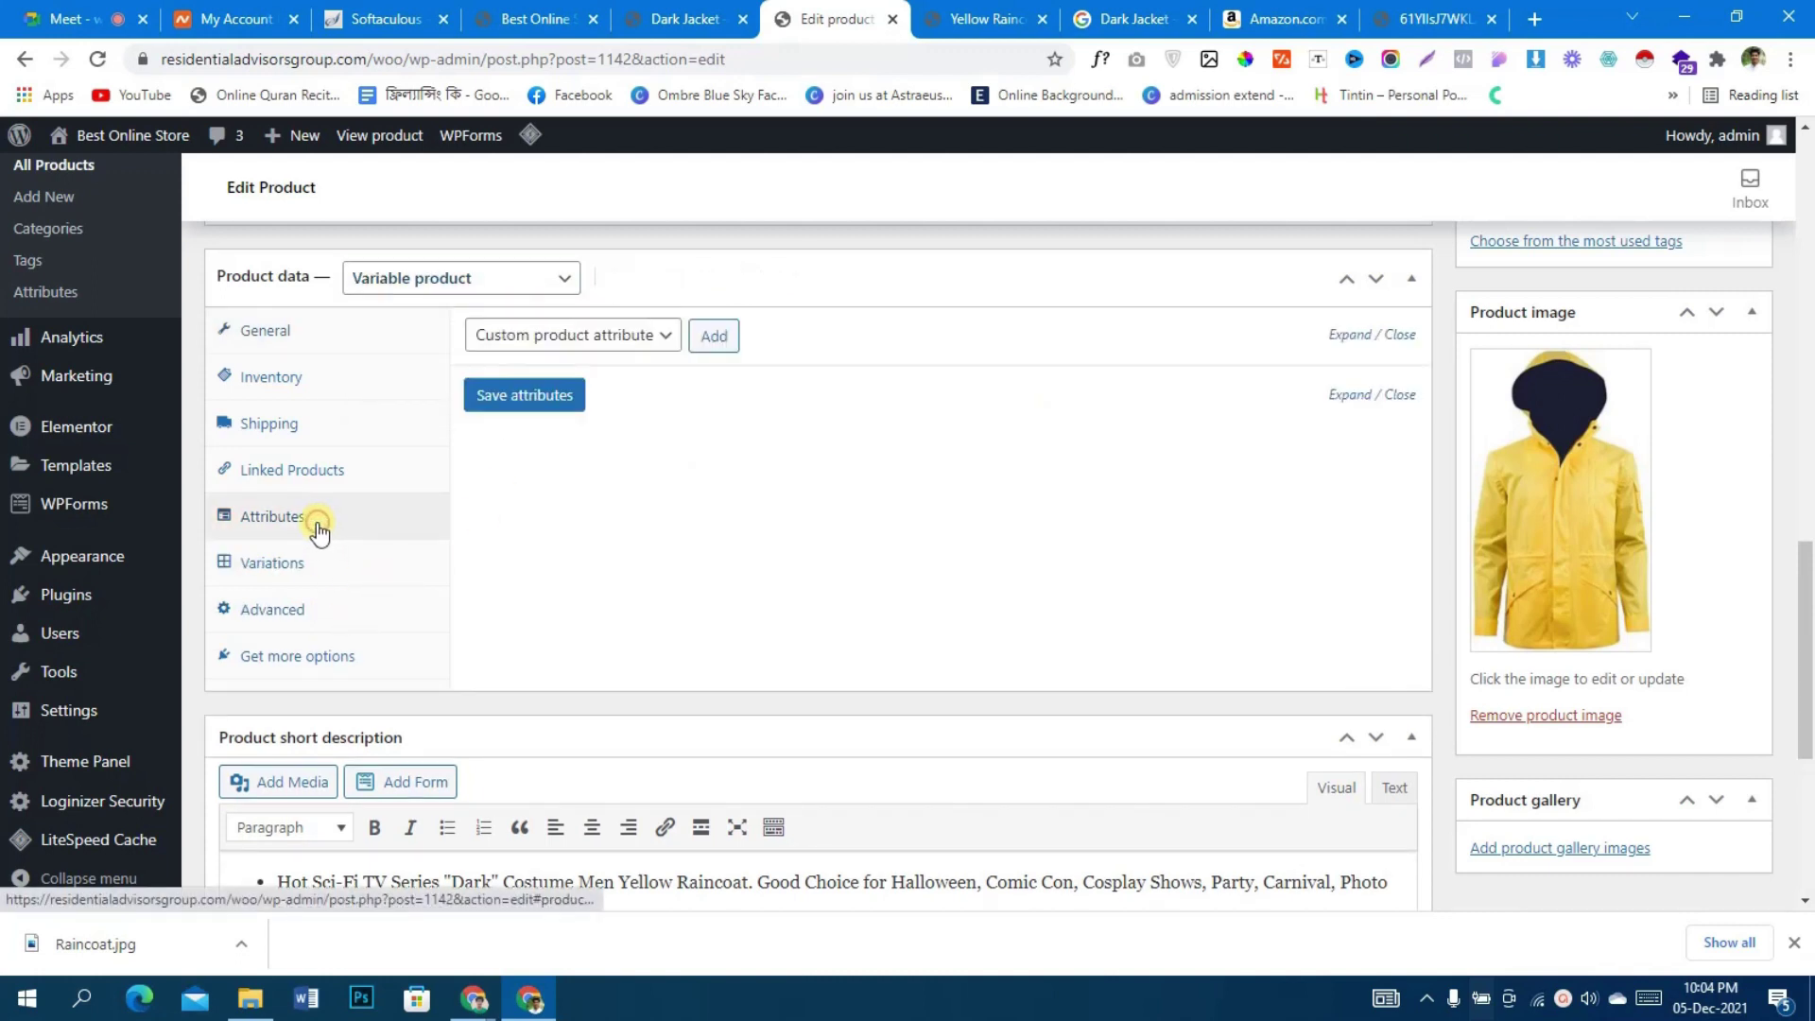
pyautogui.click(618, 343)
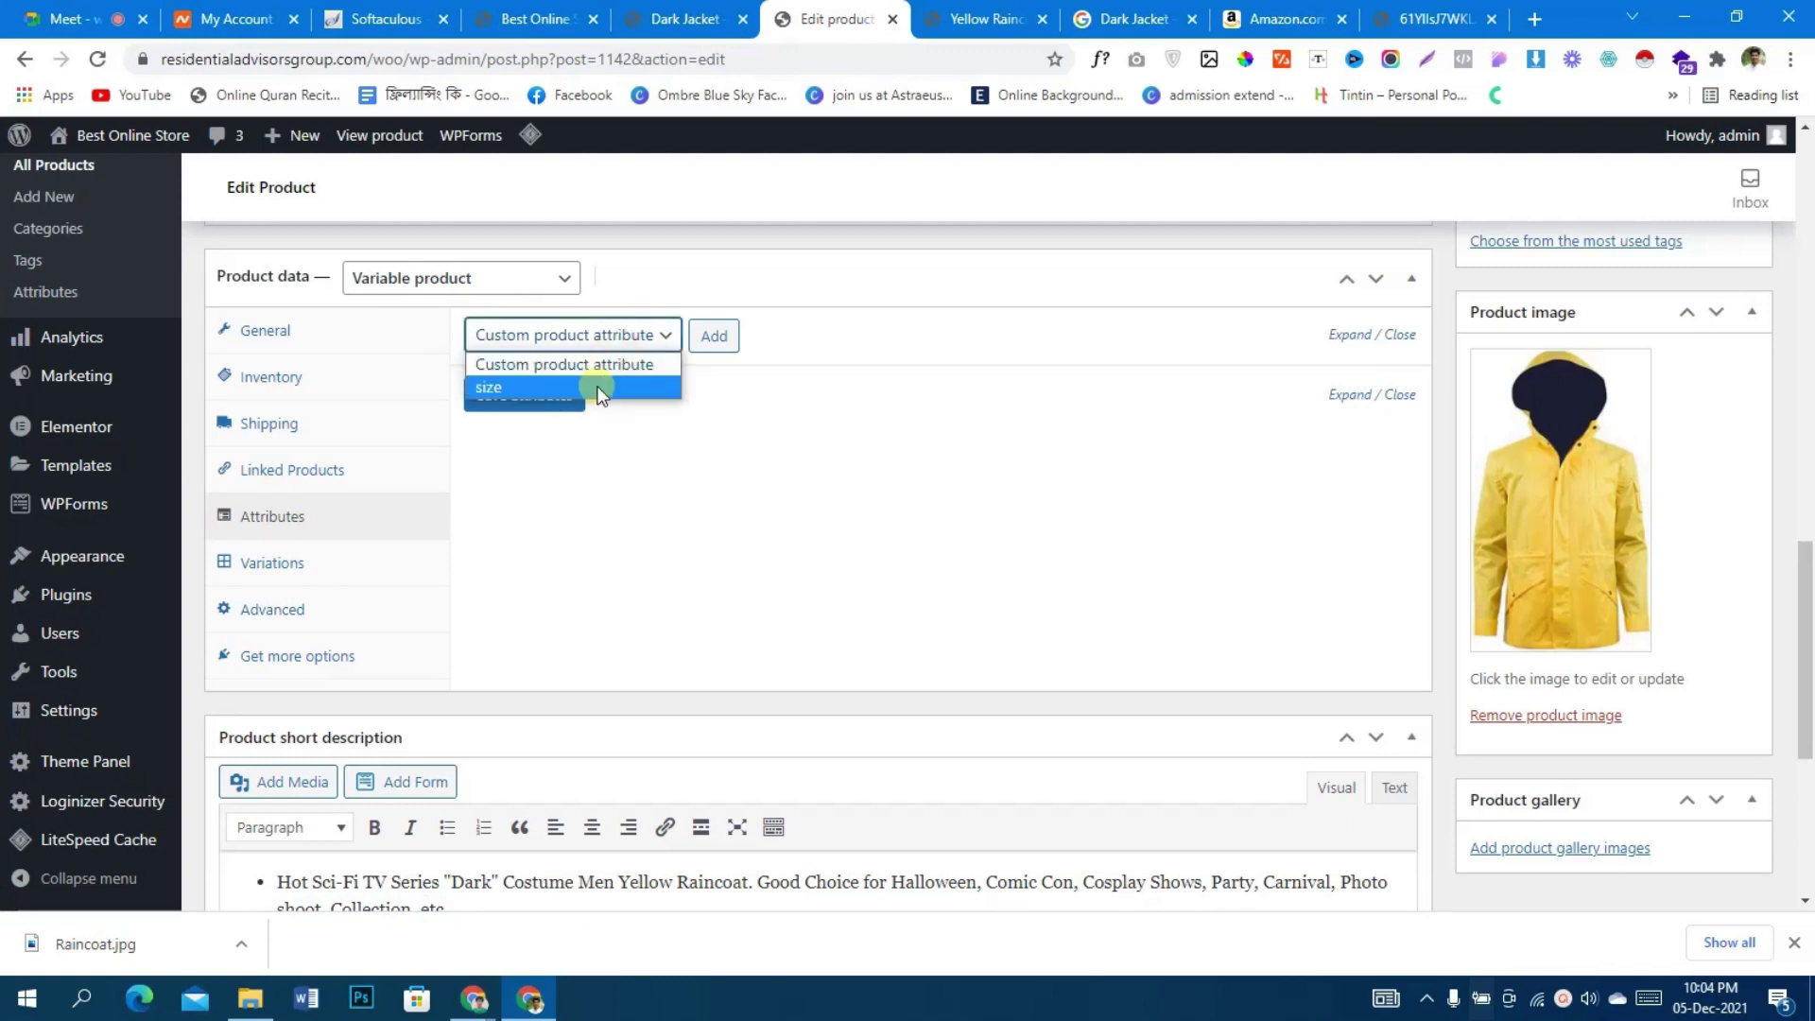
pyautogui.click(598, 389)
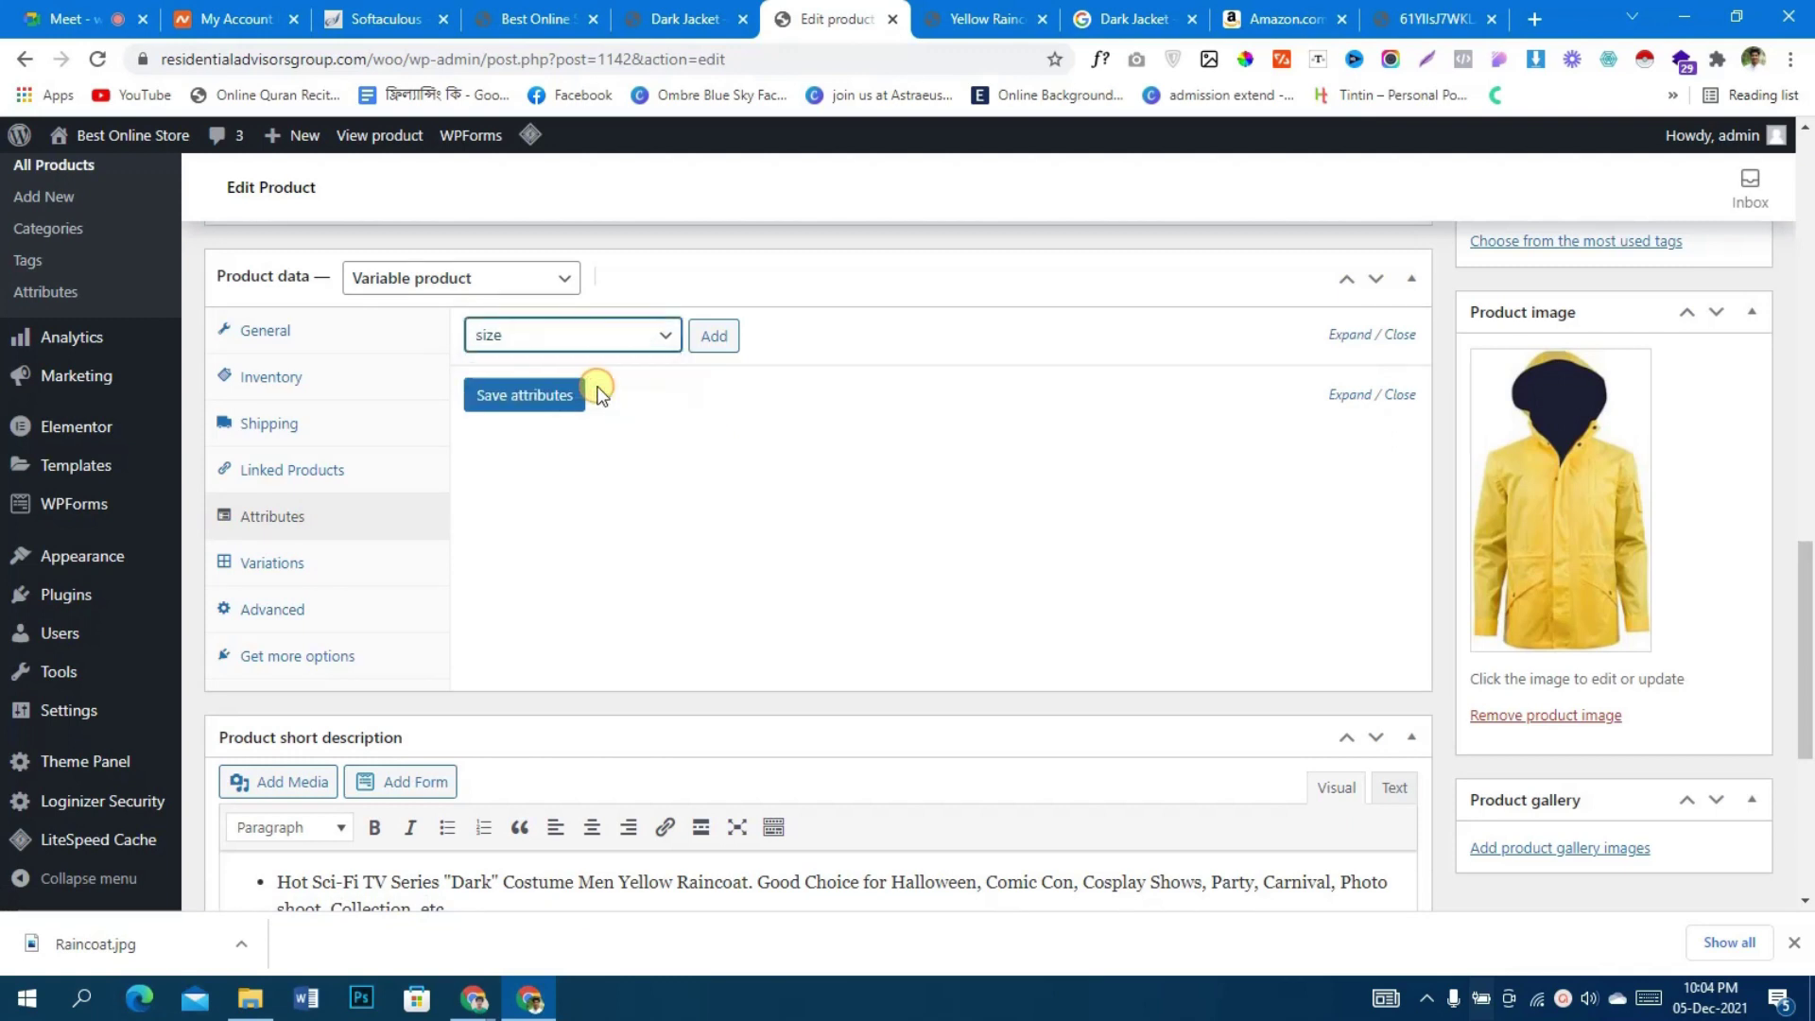
pyautogui.click(714, 345)
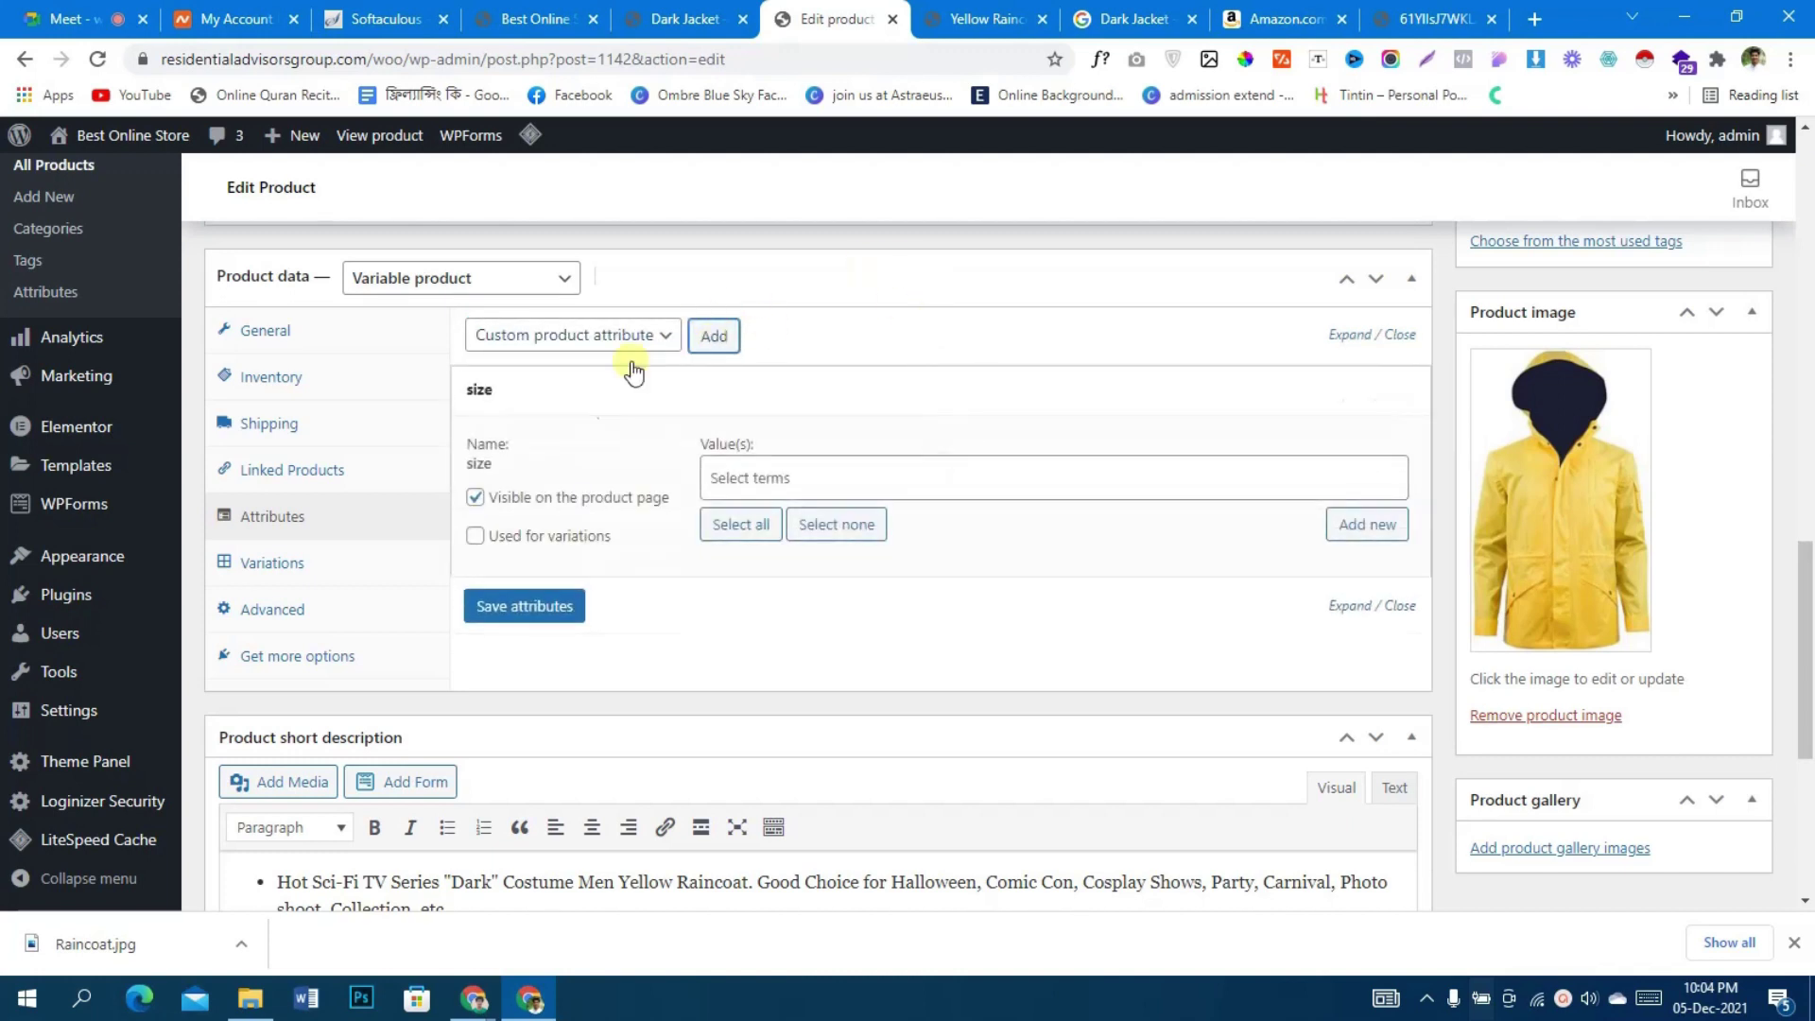
# - Include all terms of the size attribute, enable it for variations and save the attributes
pyautogui.click(768, 474)
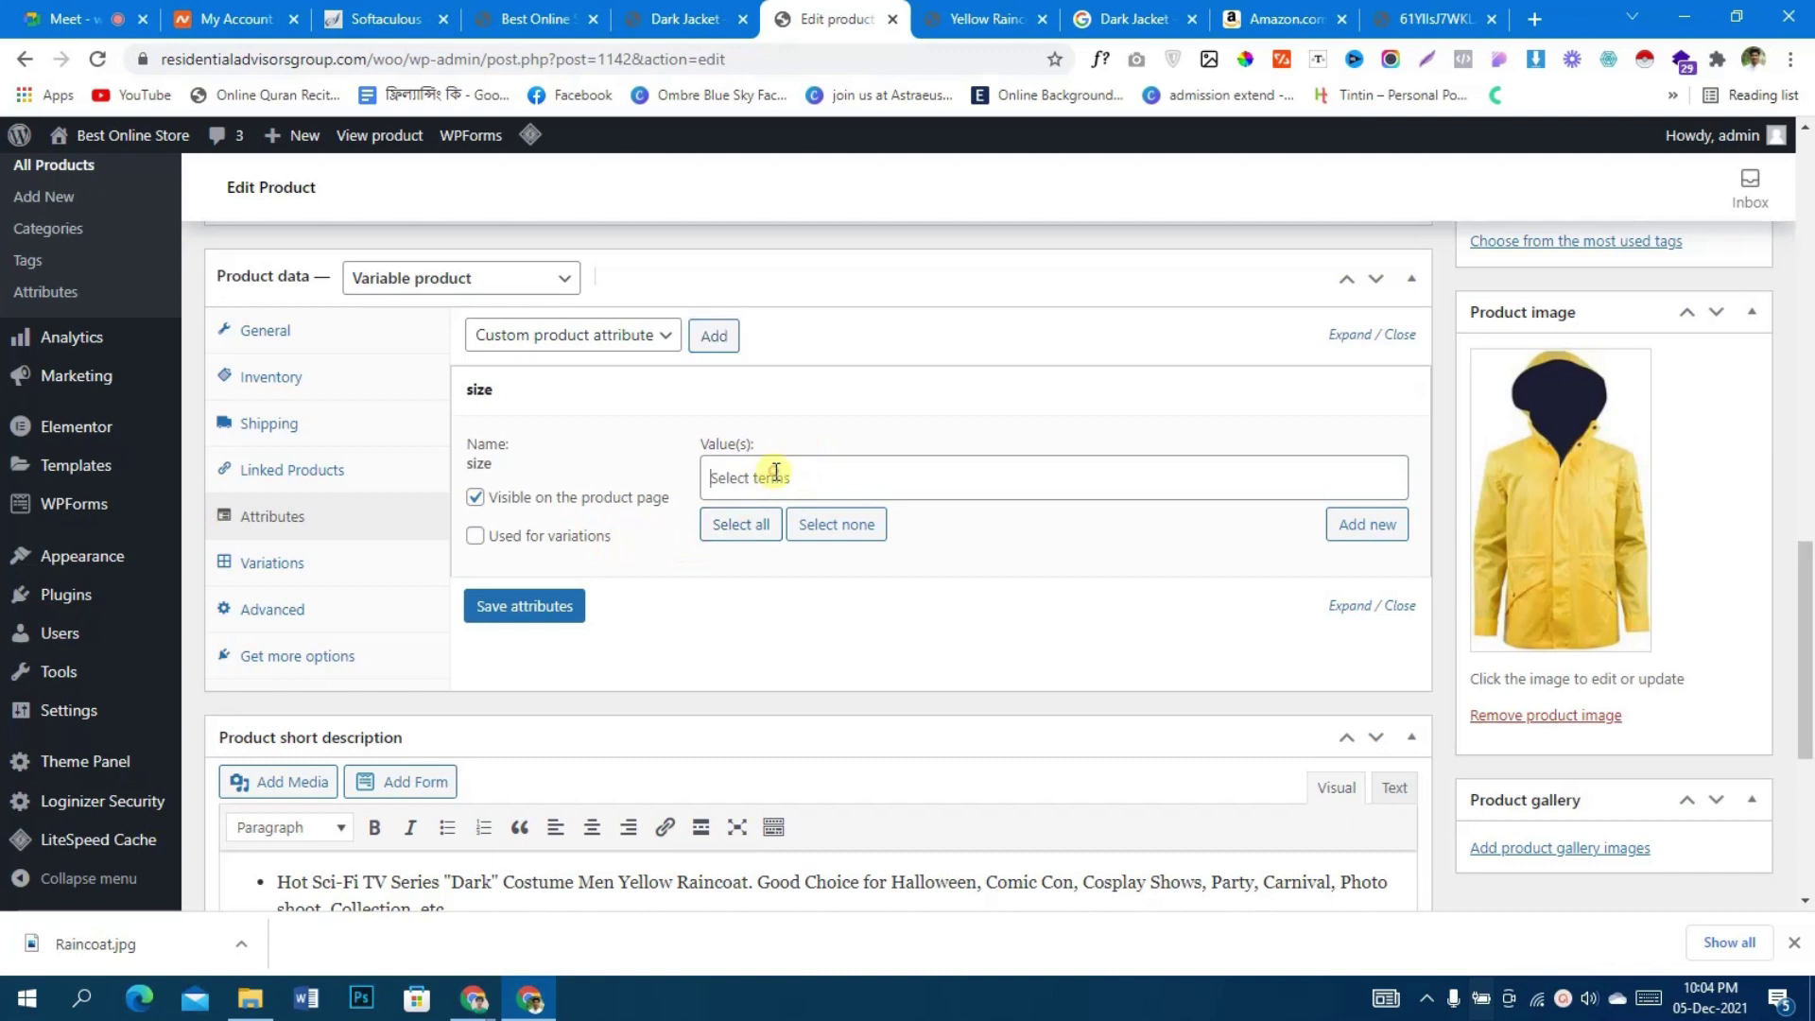
pyautogui.click(714, 520)
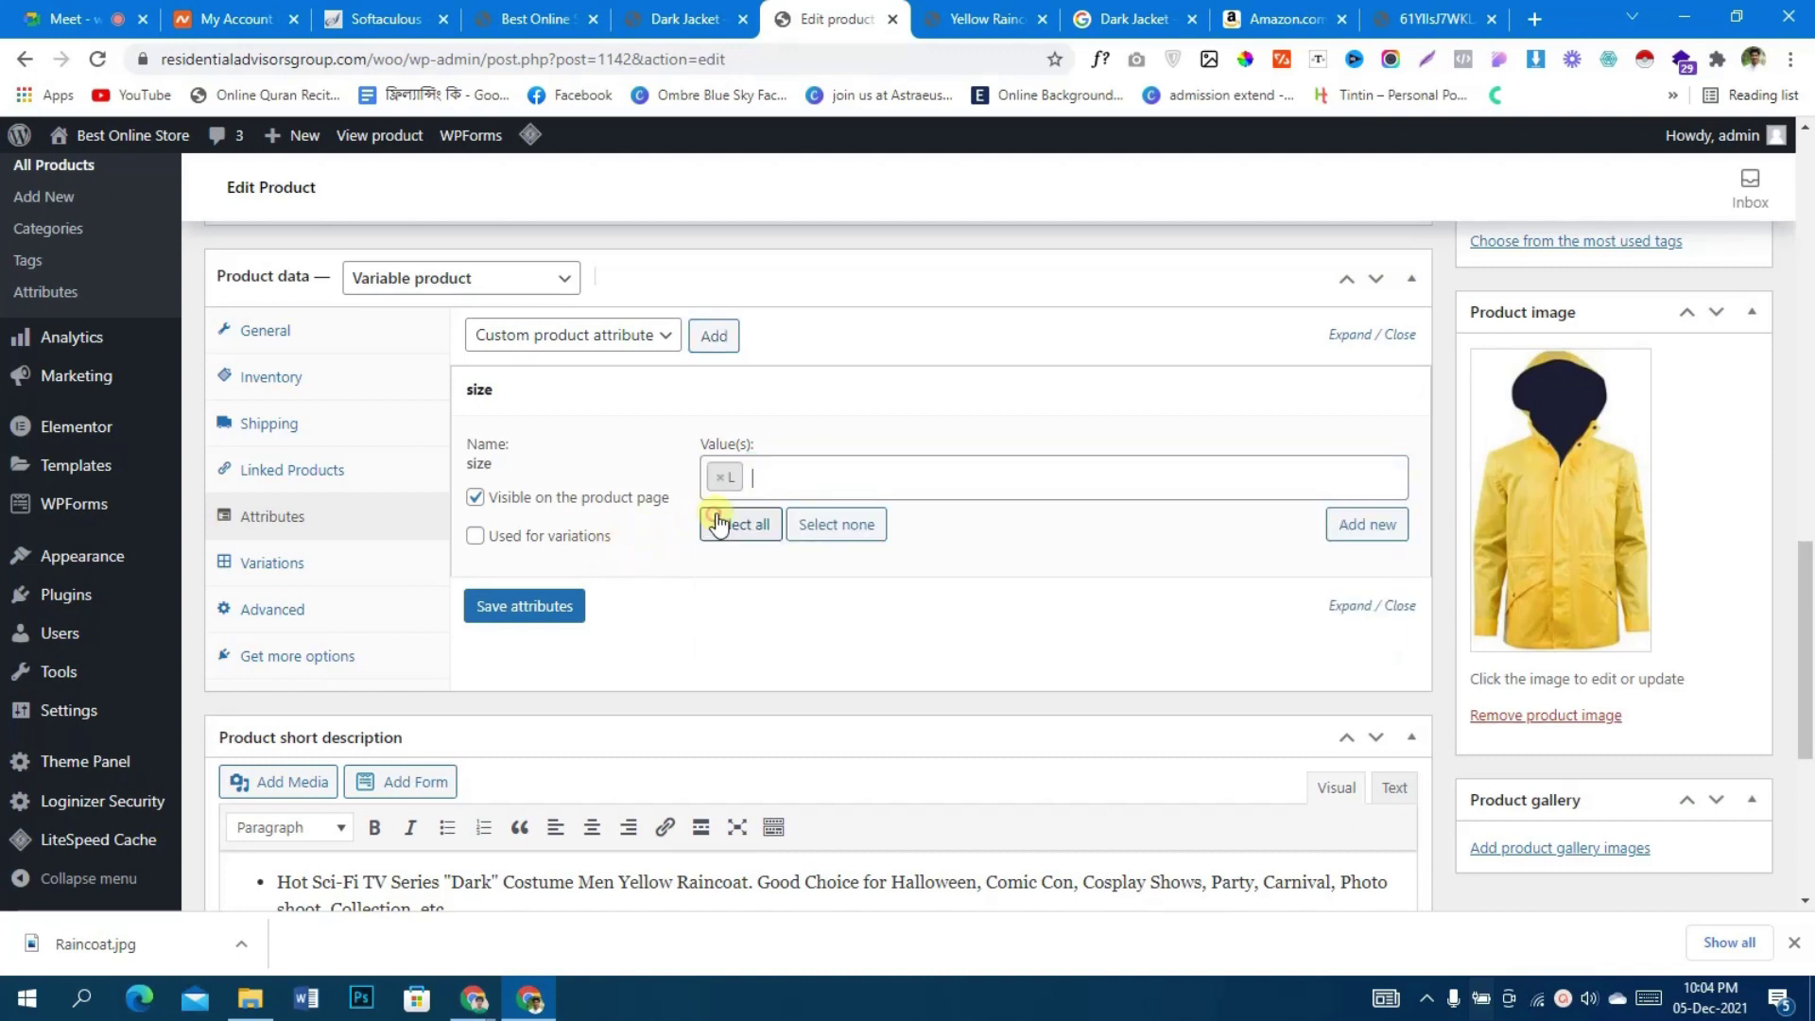
pyautogui.click(741, 528)
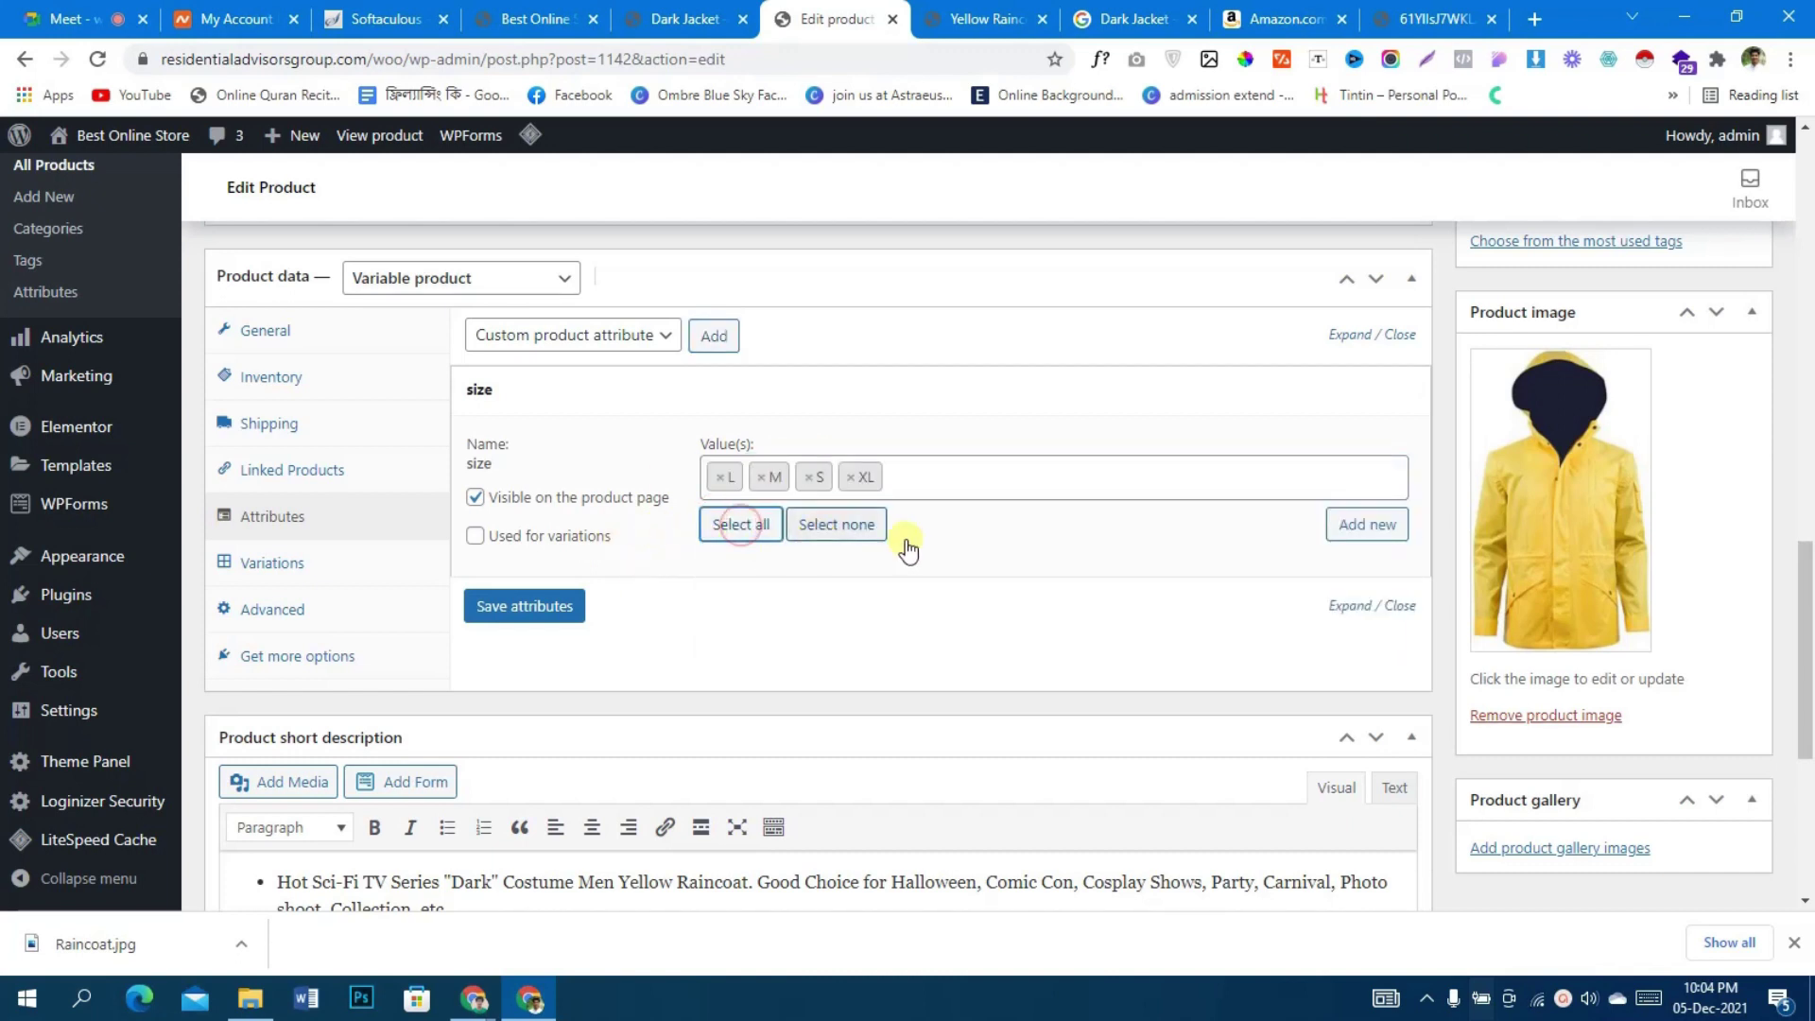
pyautogui.click(474, 537)
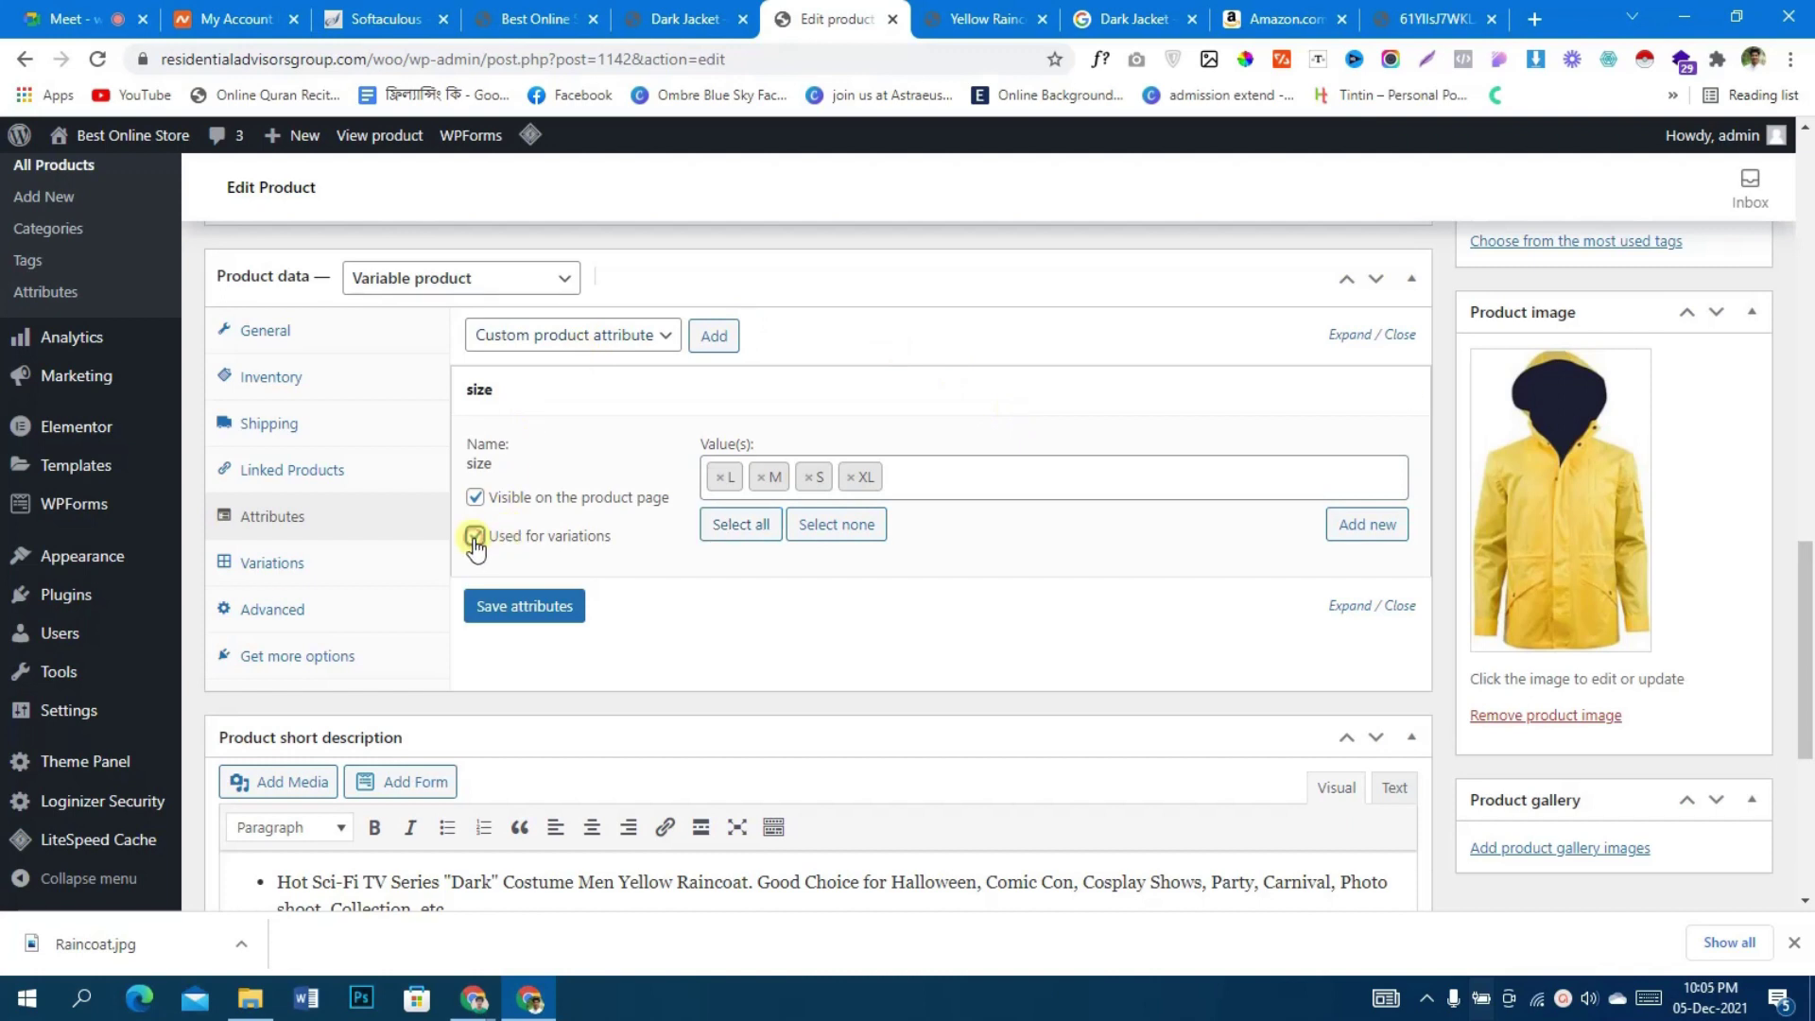
pyautogui.click(513, 610)
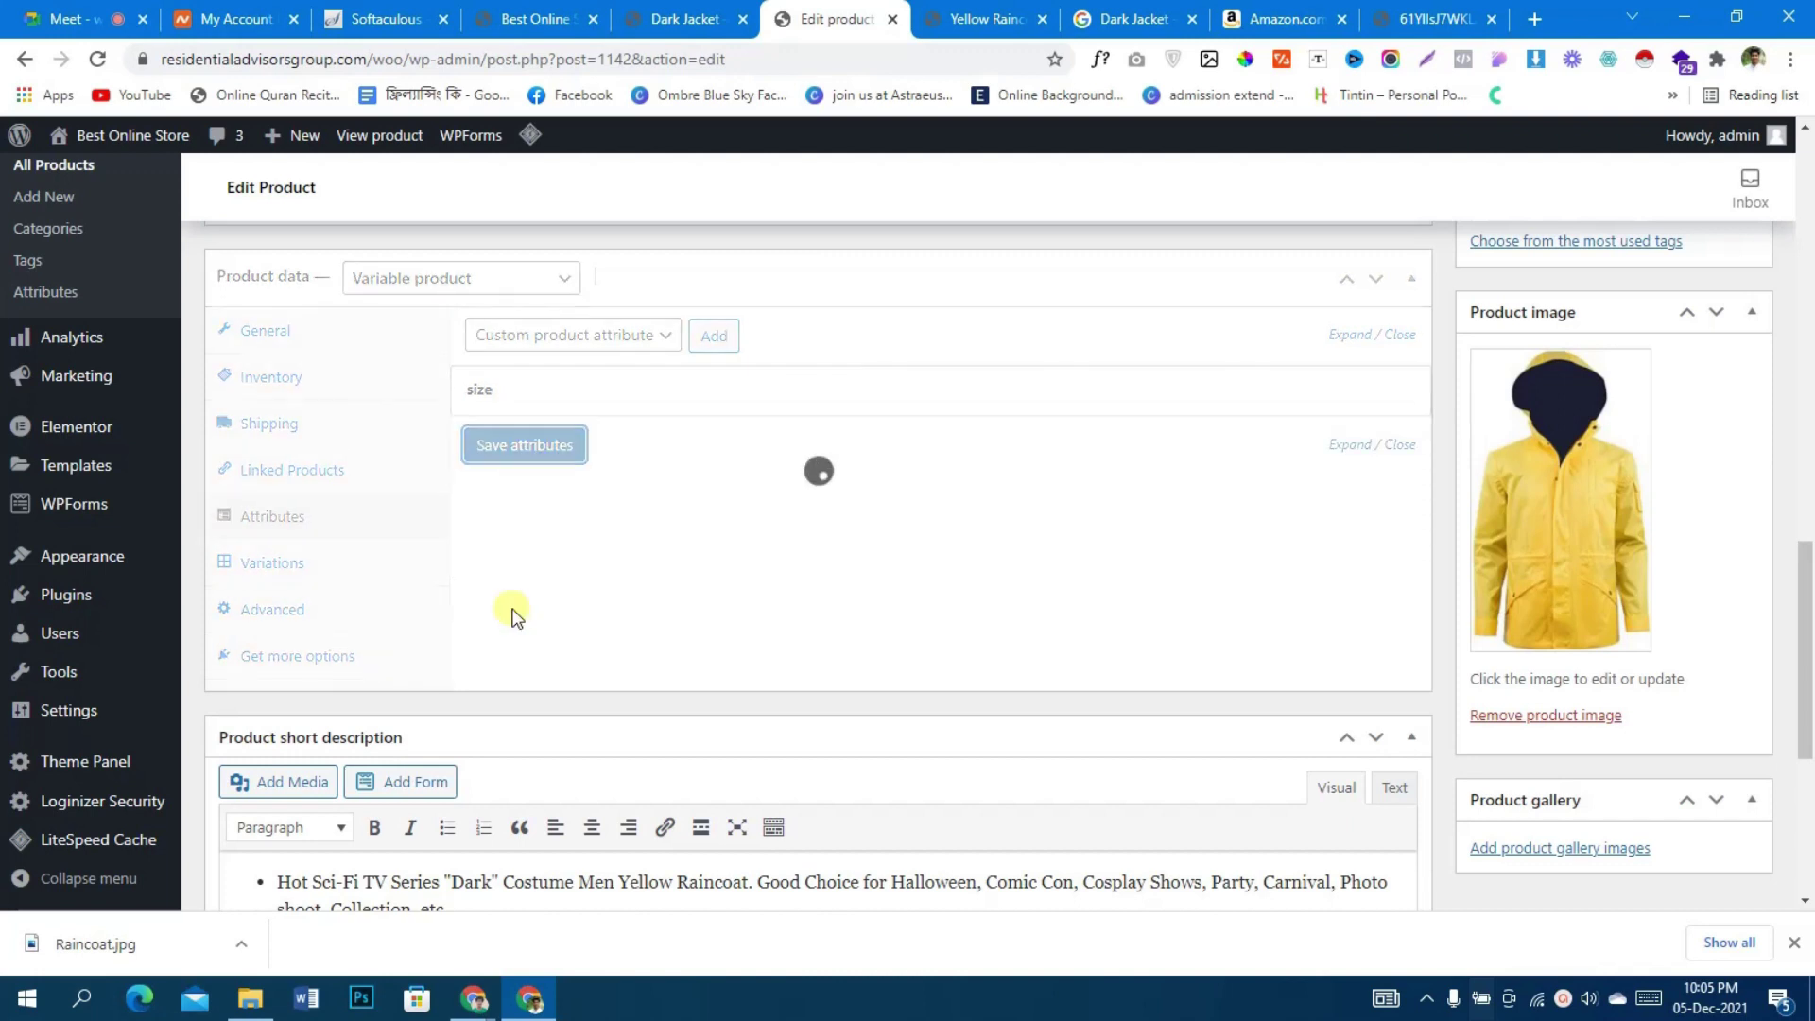
# - Switch the product type to Simple product and back to Variable product to compare their available data sections
pyautogui.click(342, 577)
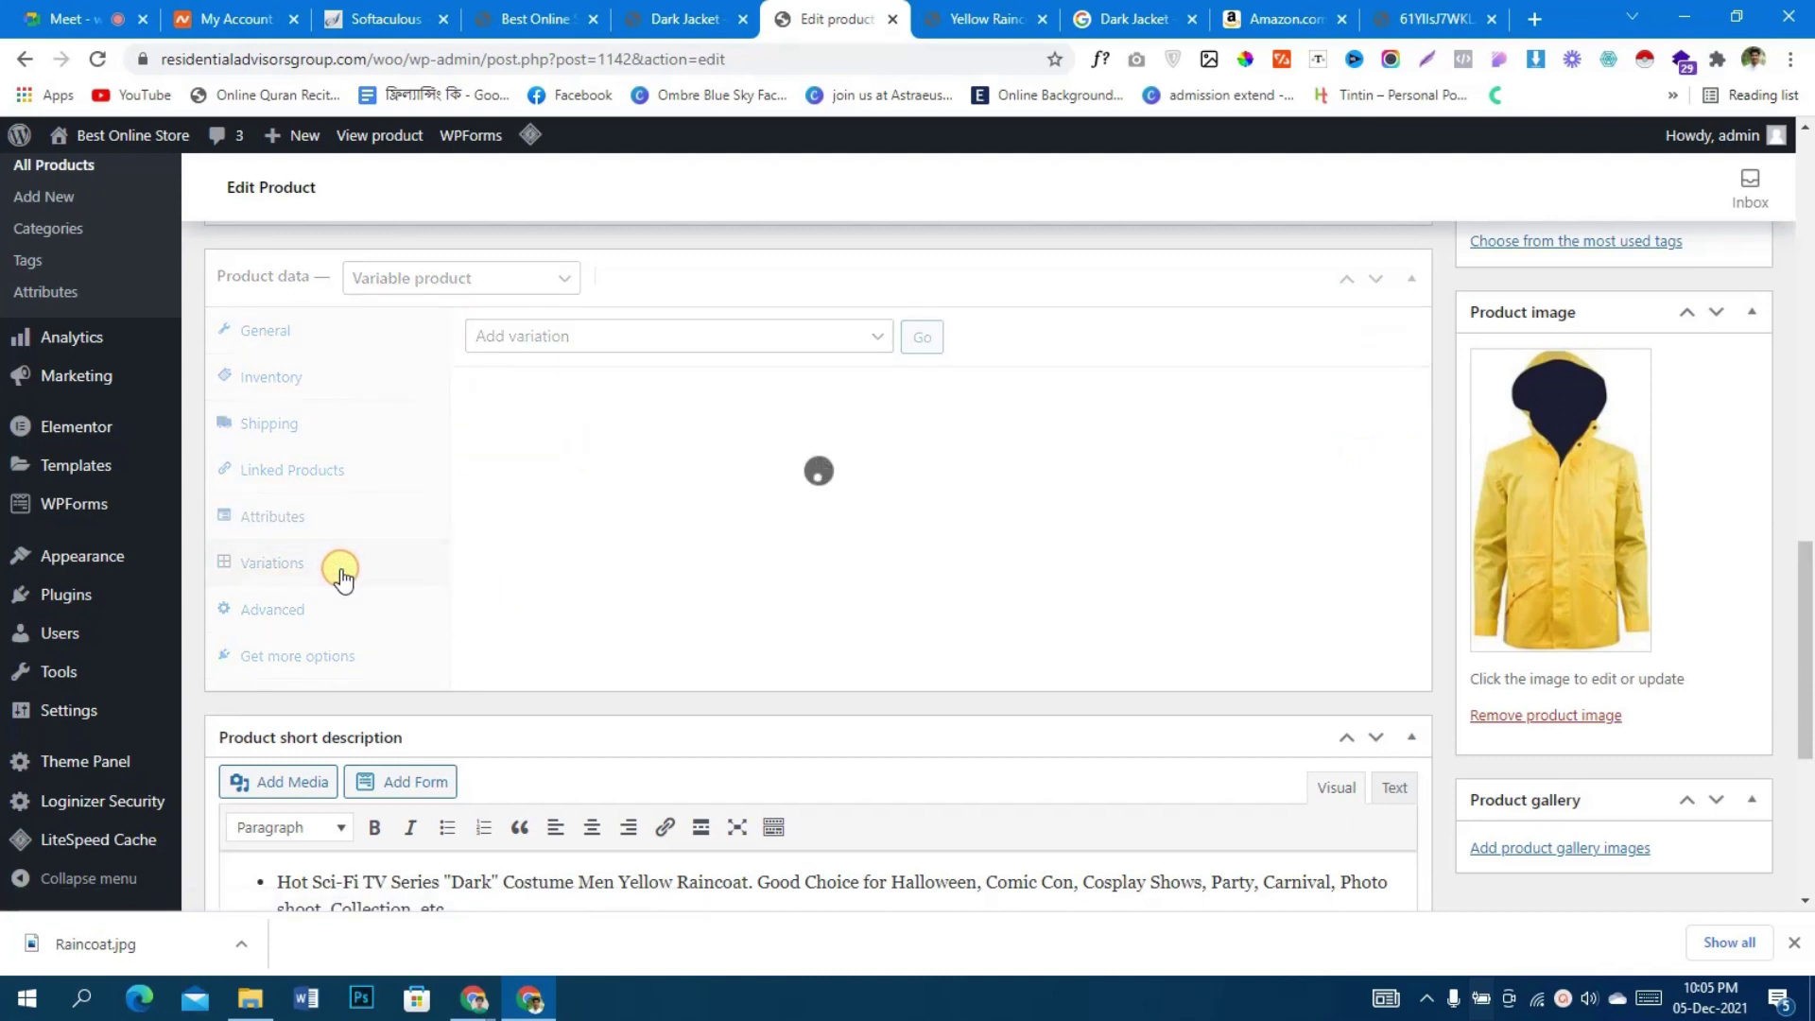
pyautogui.click(385, 276)
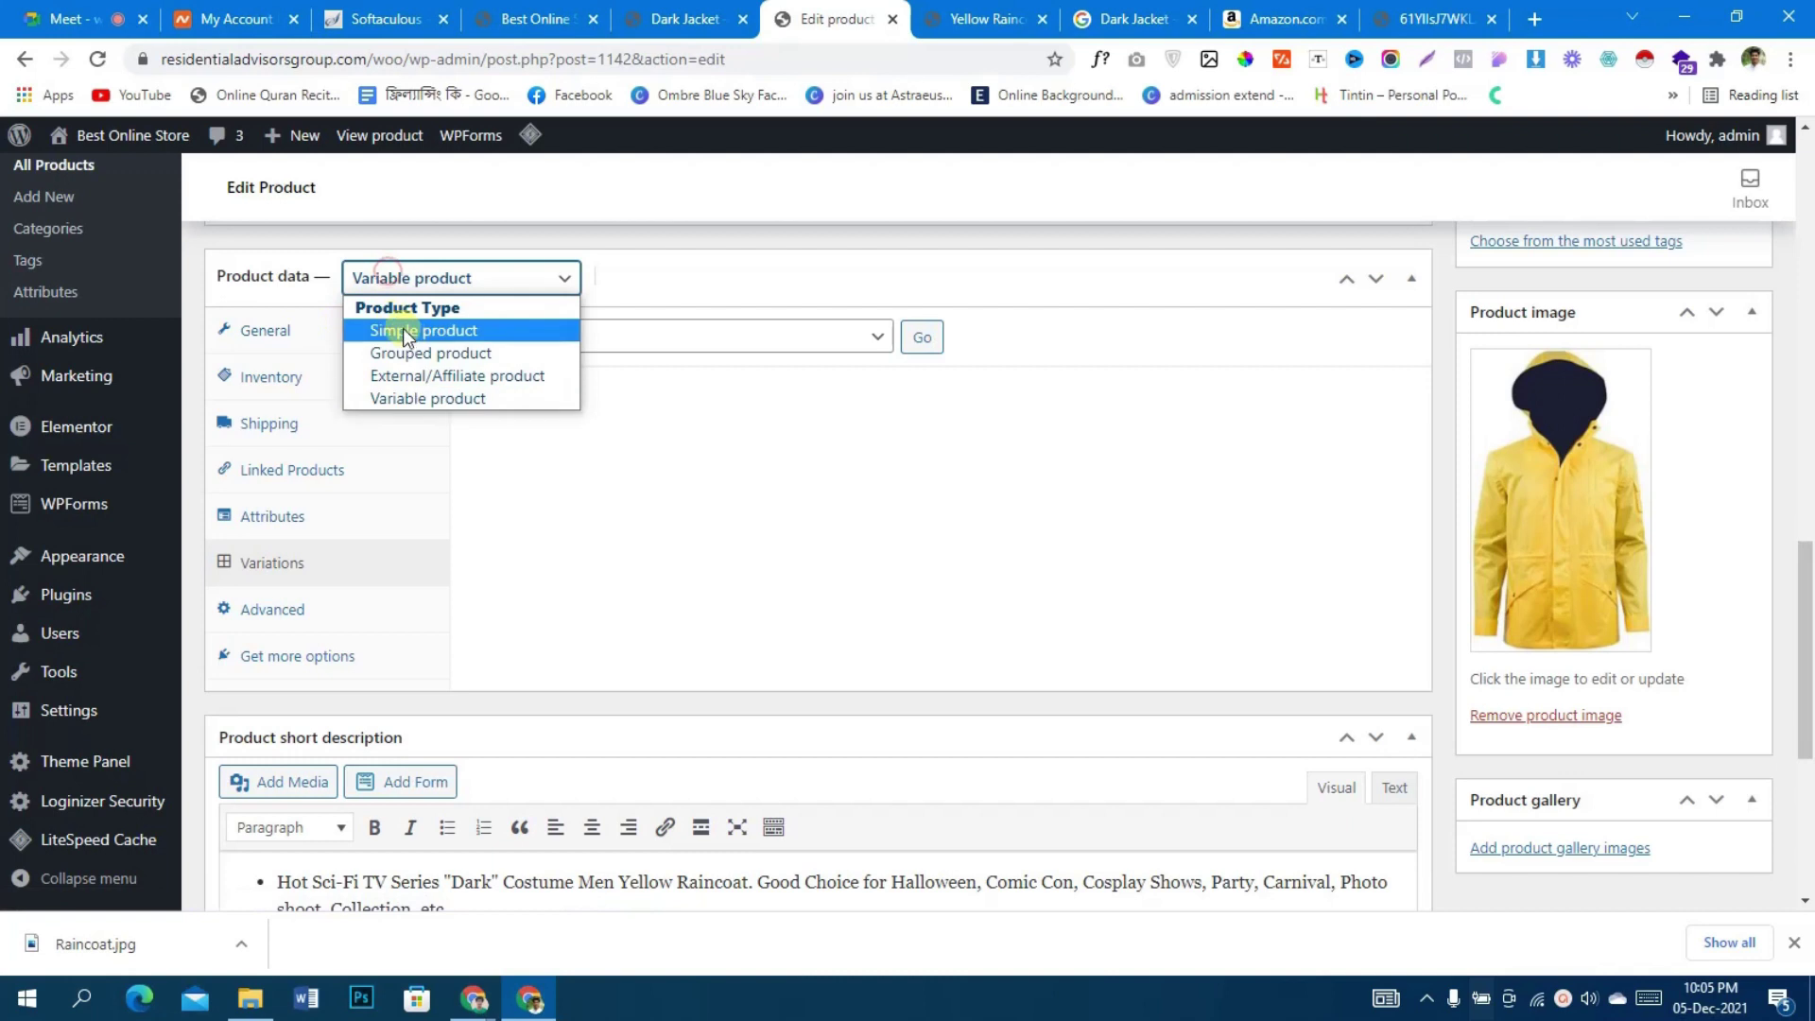
pyautogui.click(409, 331)
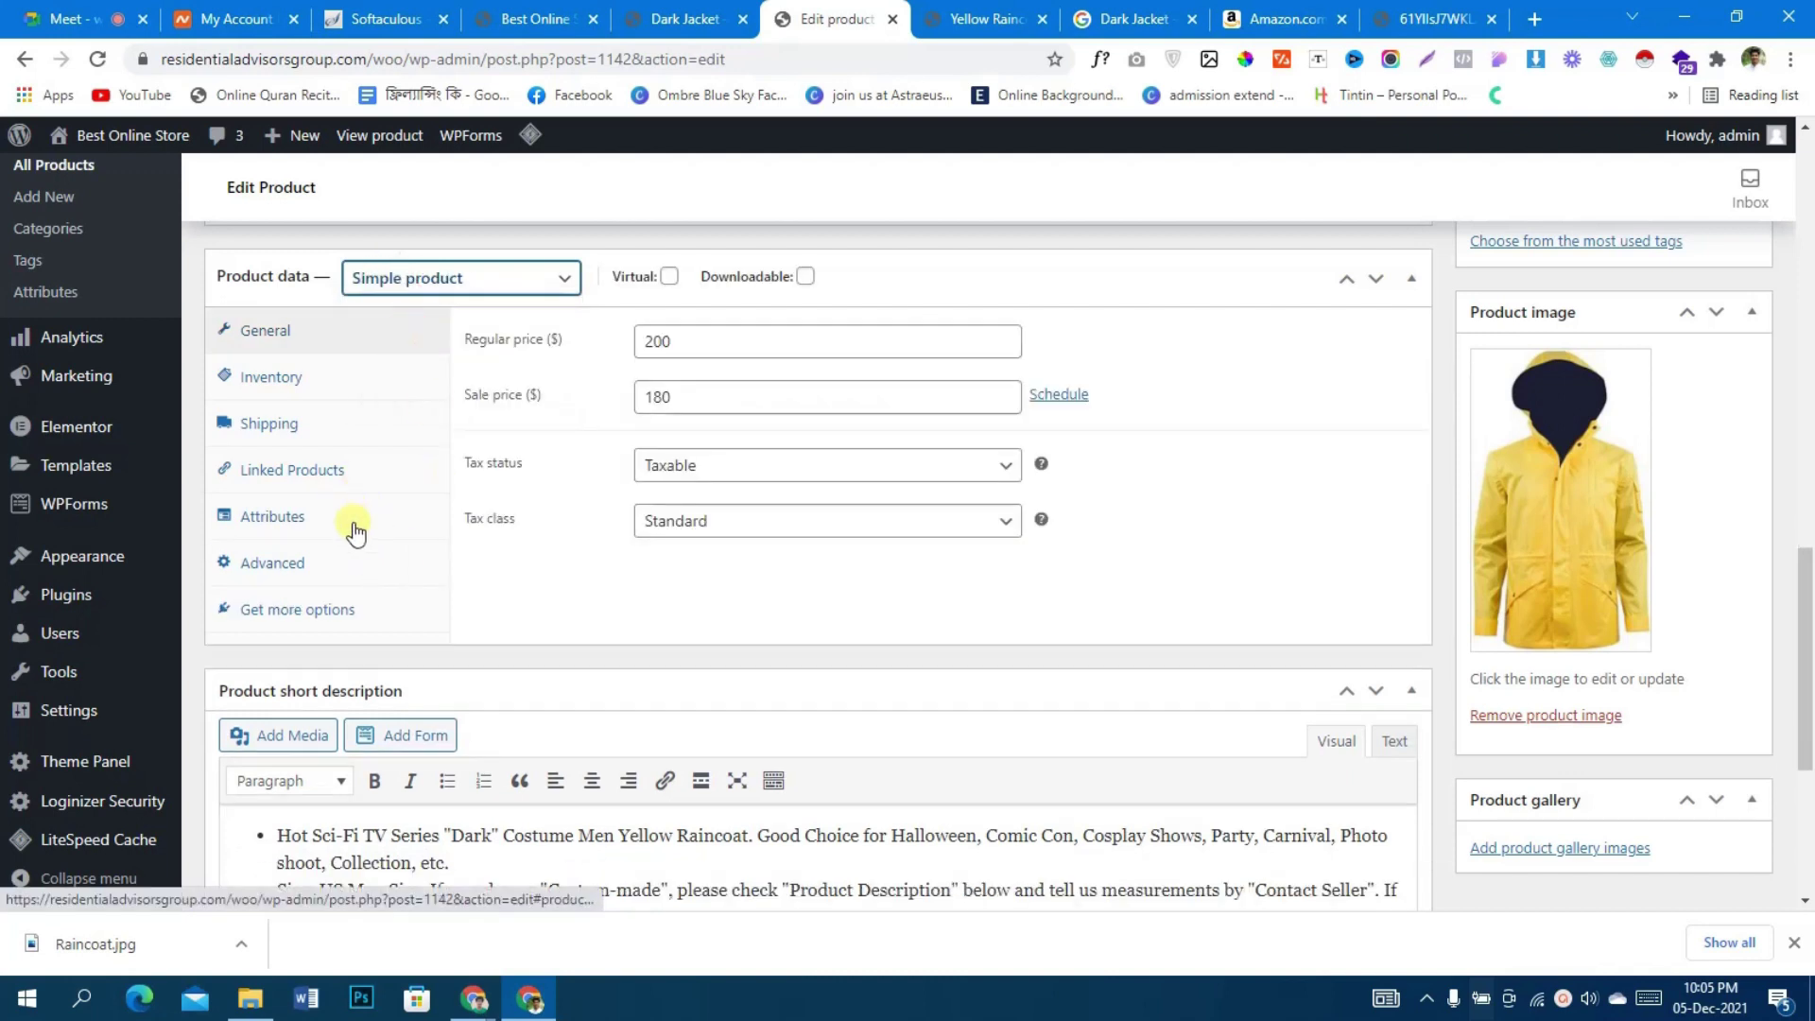
pyautogui.click(459, 280)
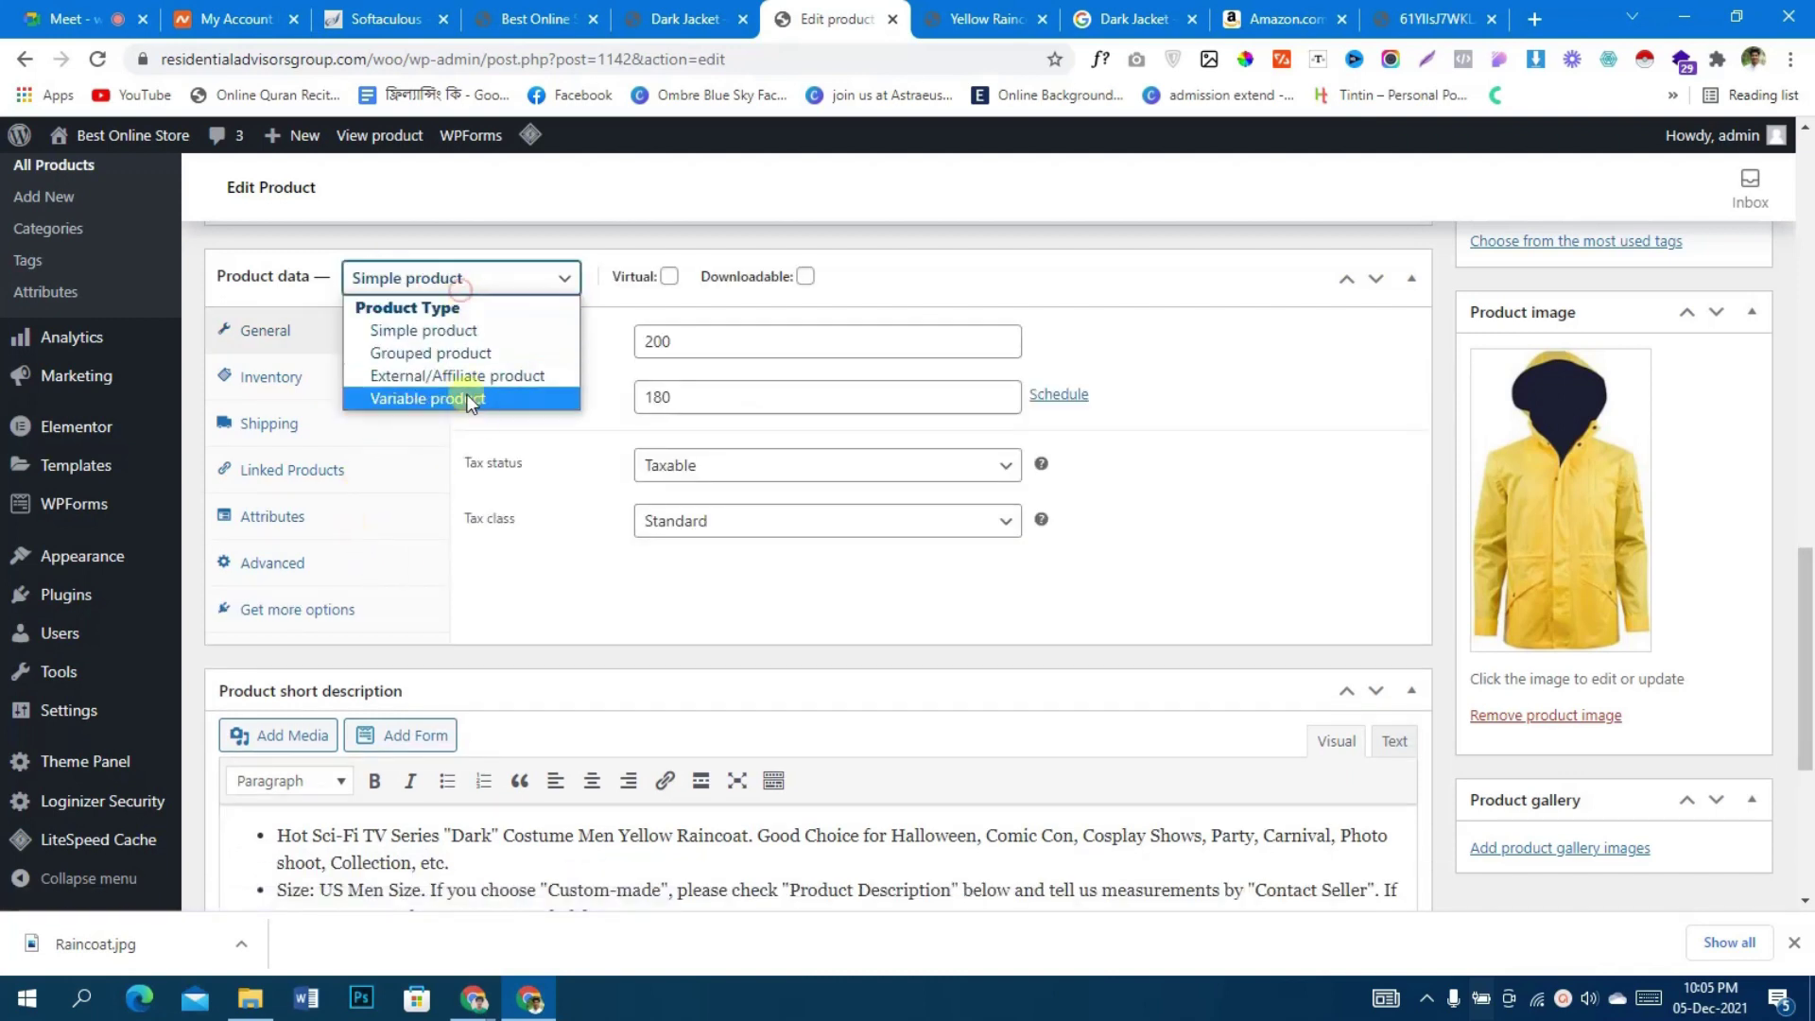
pyautogui.click(473, 397)
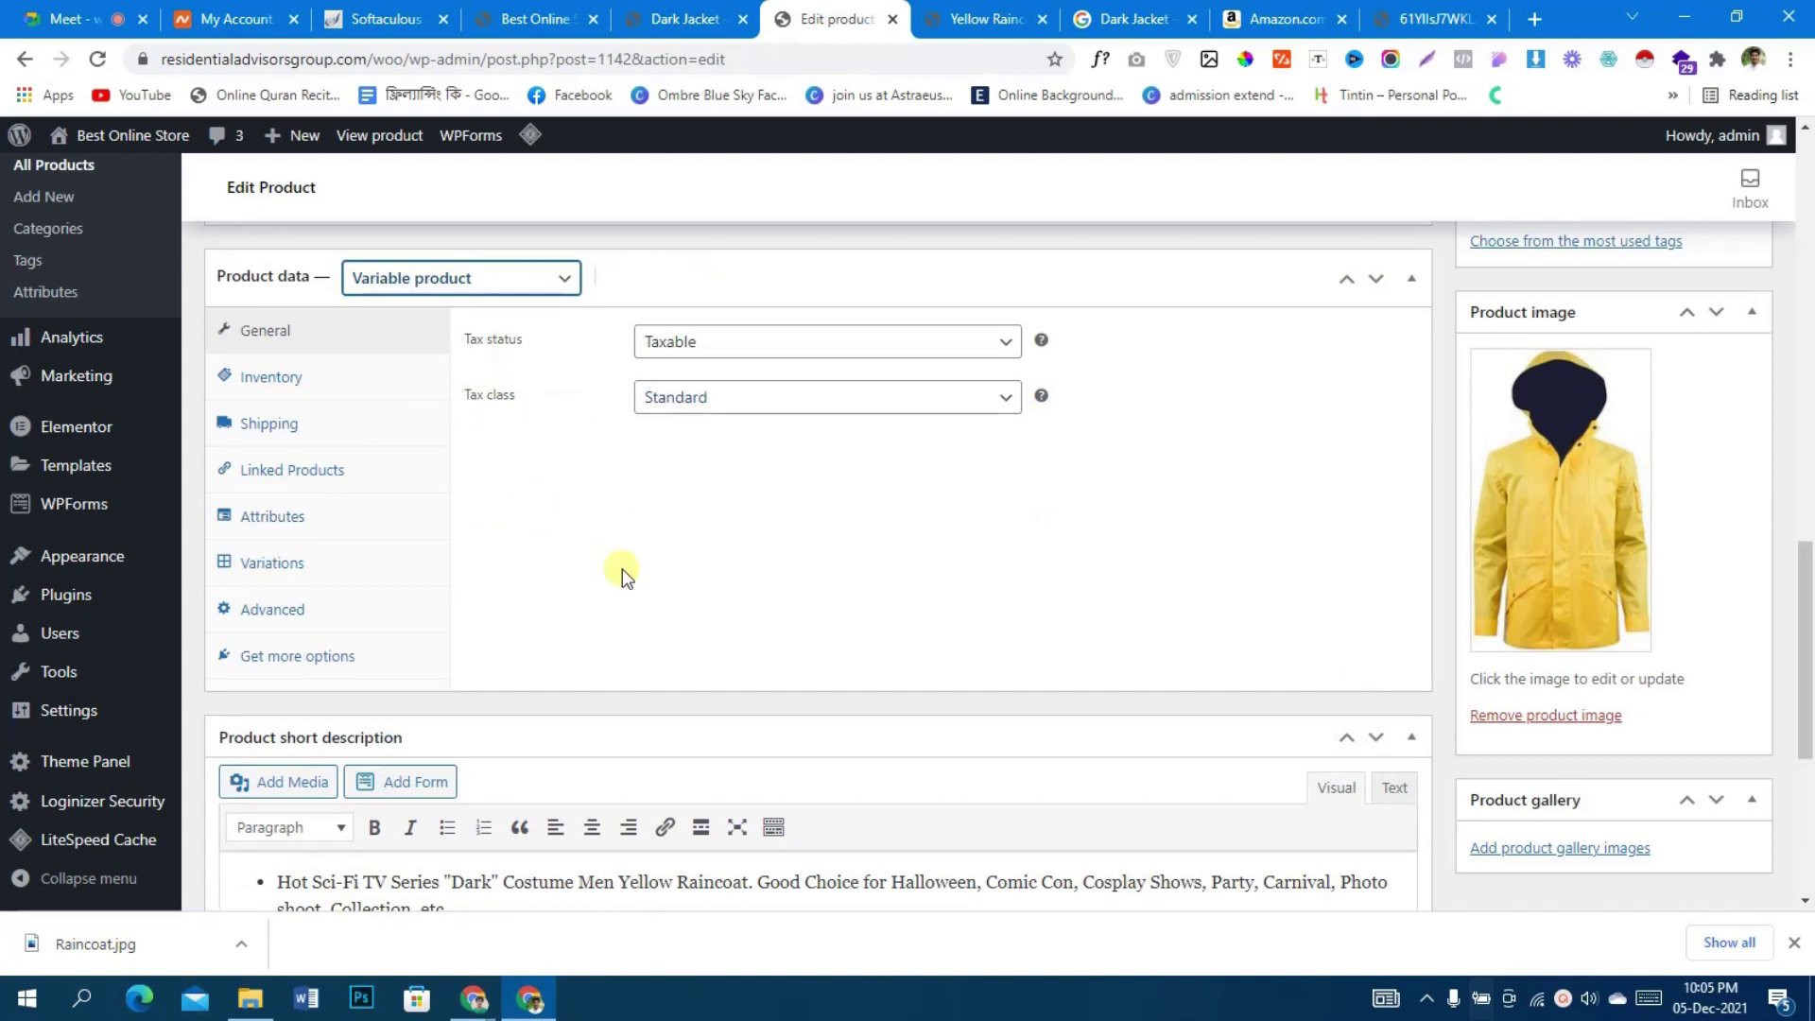
# - Create variations from all attributes for the Yellow Raincoat and confirm linking every combination
pyautogui.click(369, 570)
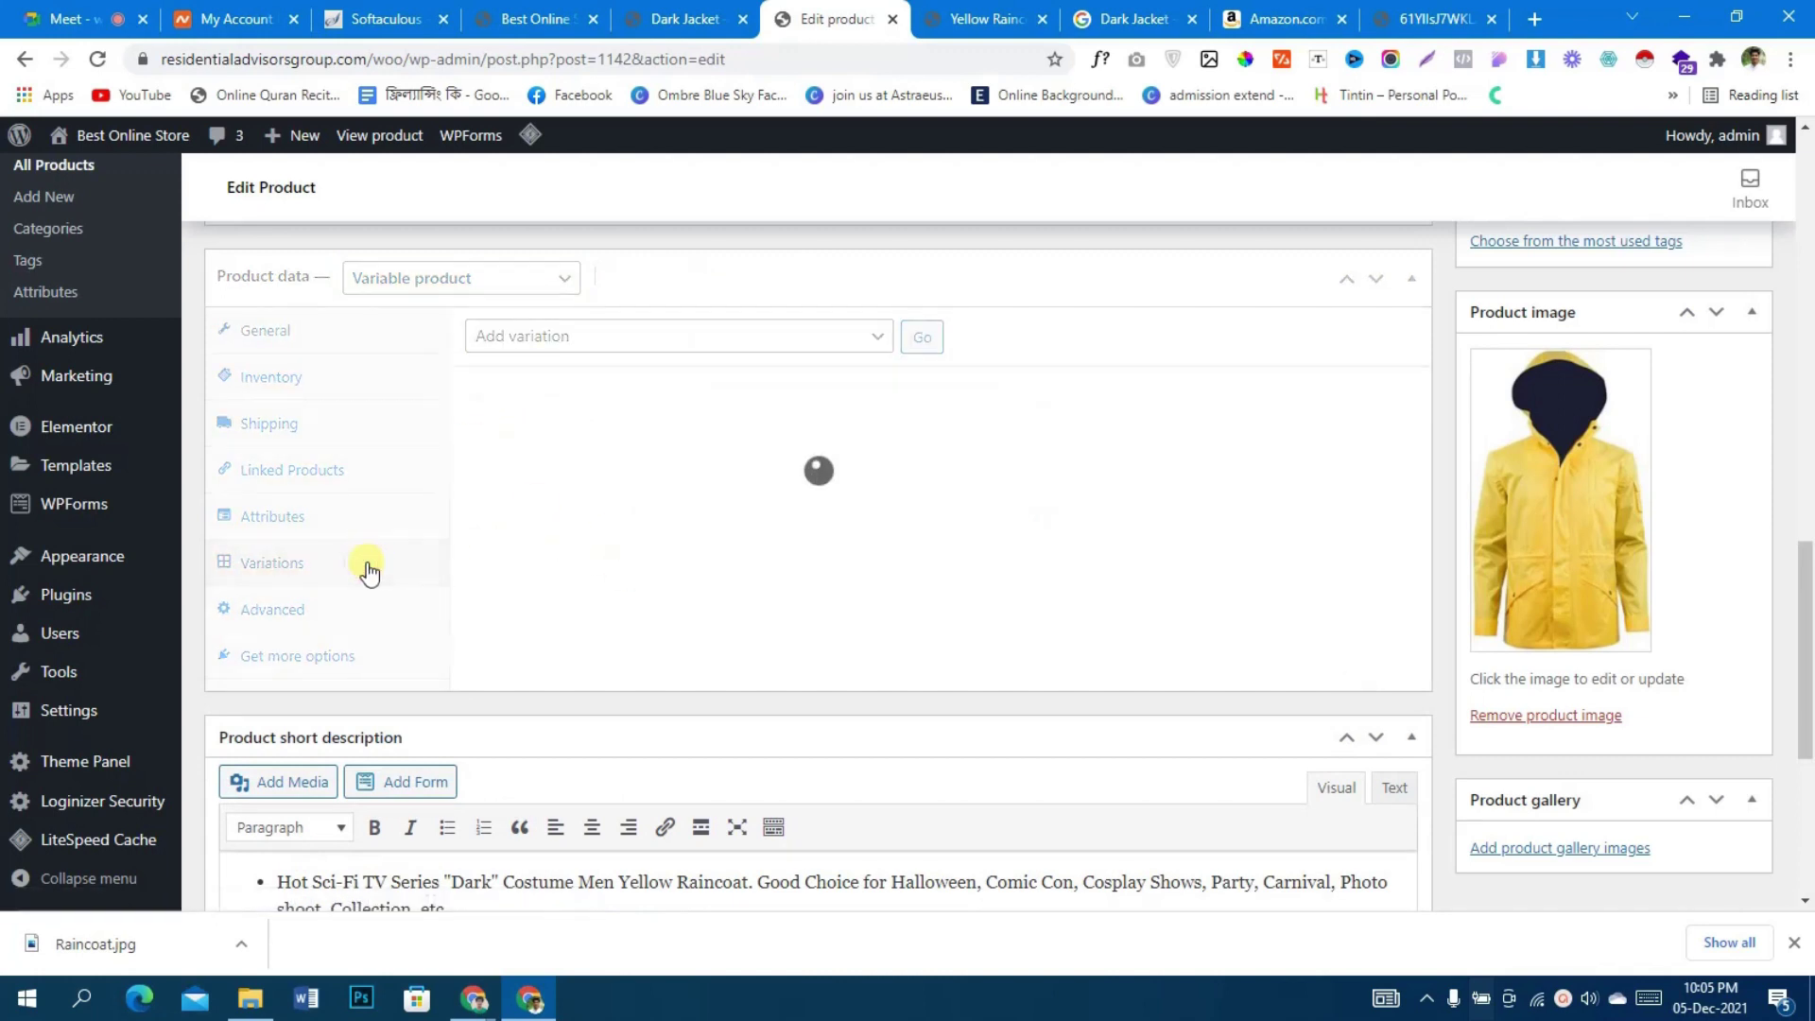
pyautogui.click(624, 338)
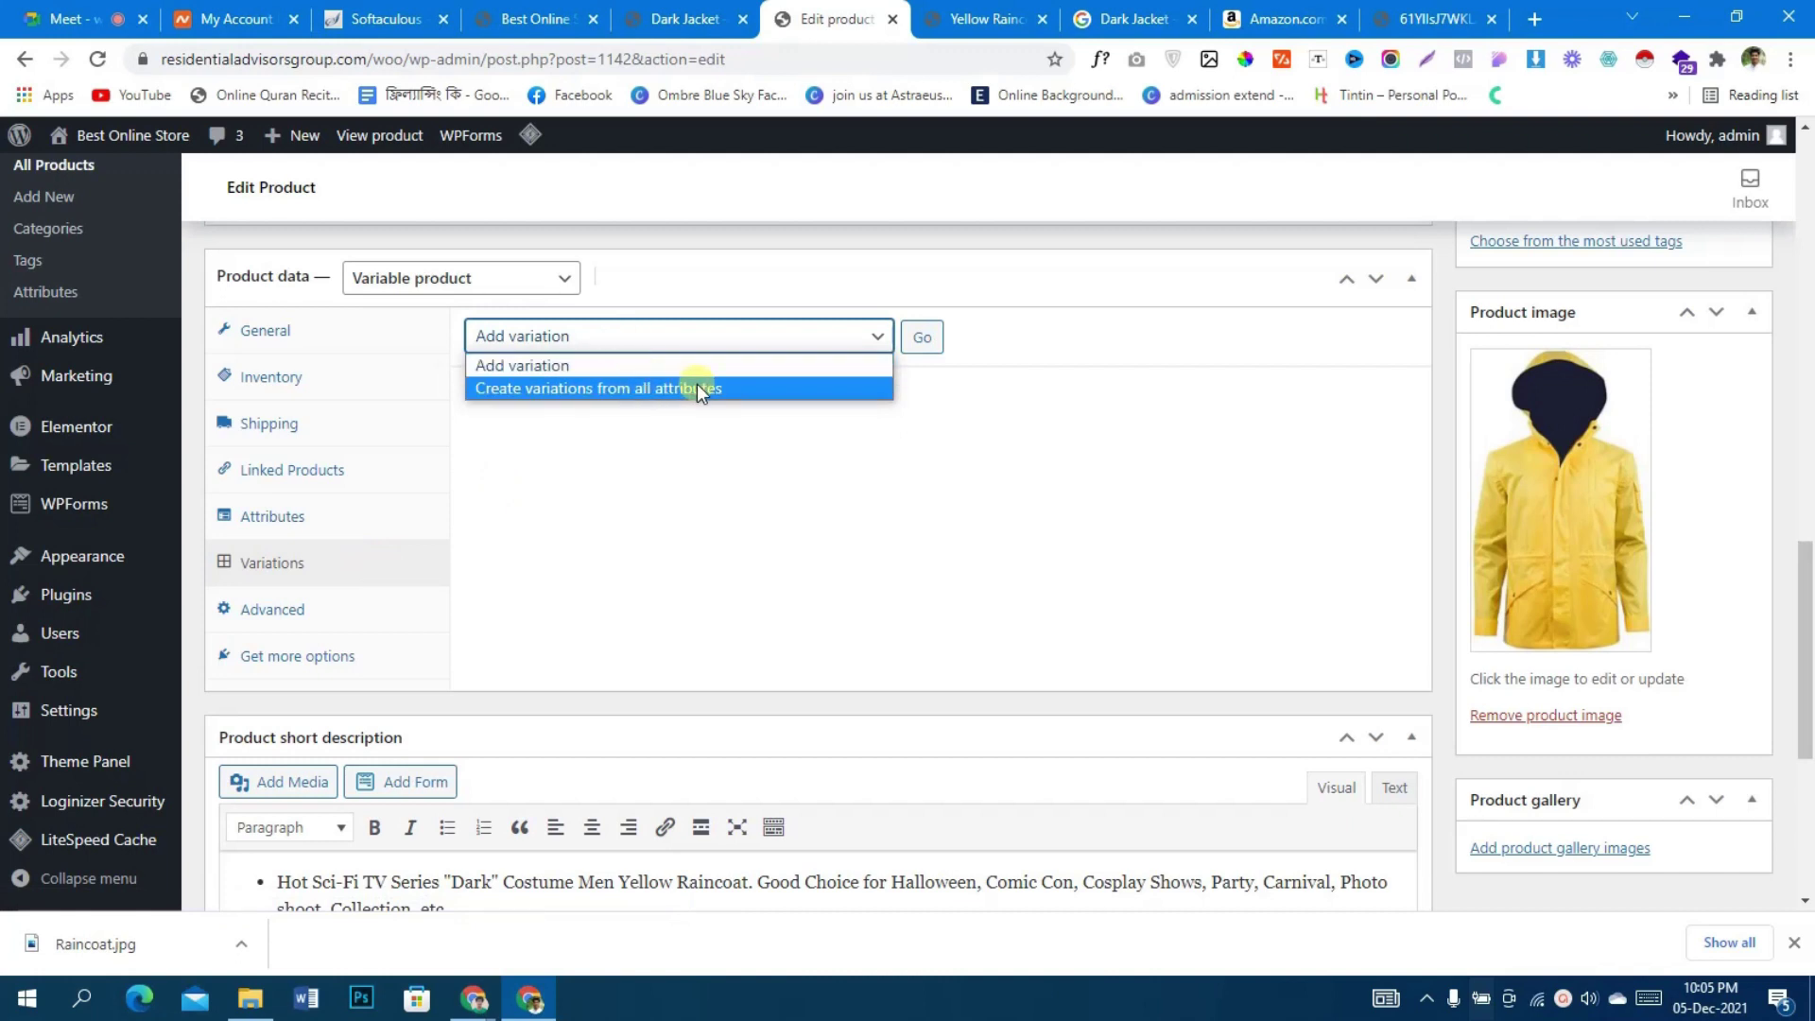
pyautogui.click(746, 388)
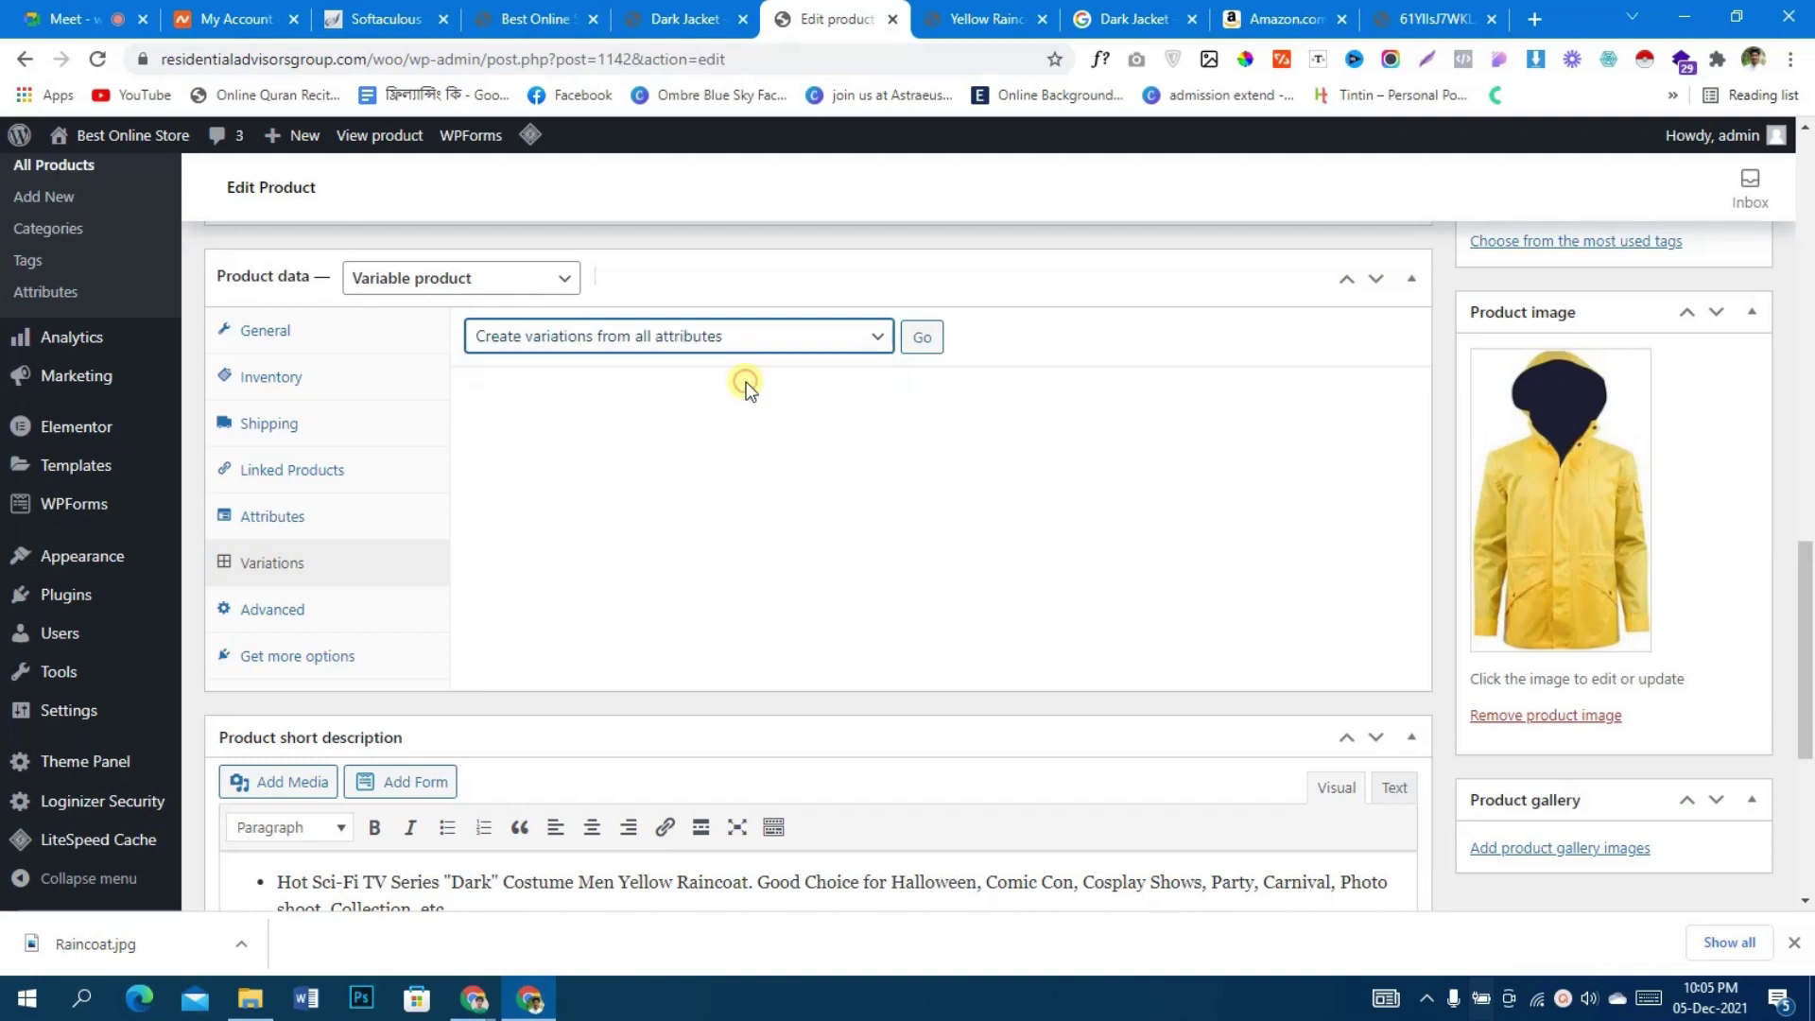
pyautogui.click(925, 341)
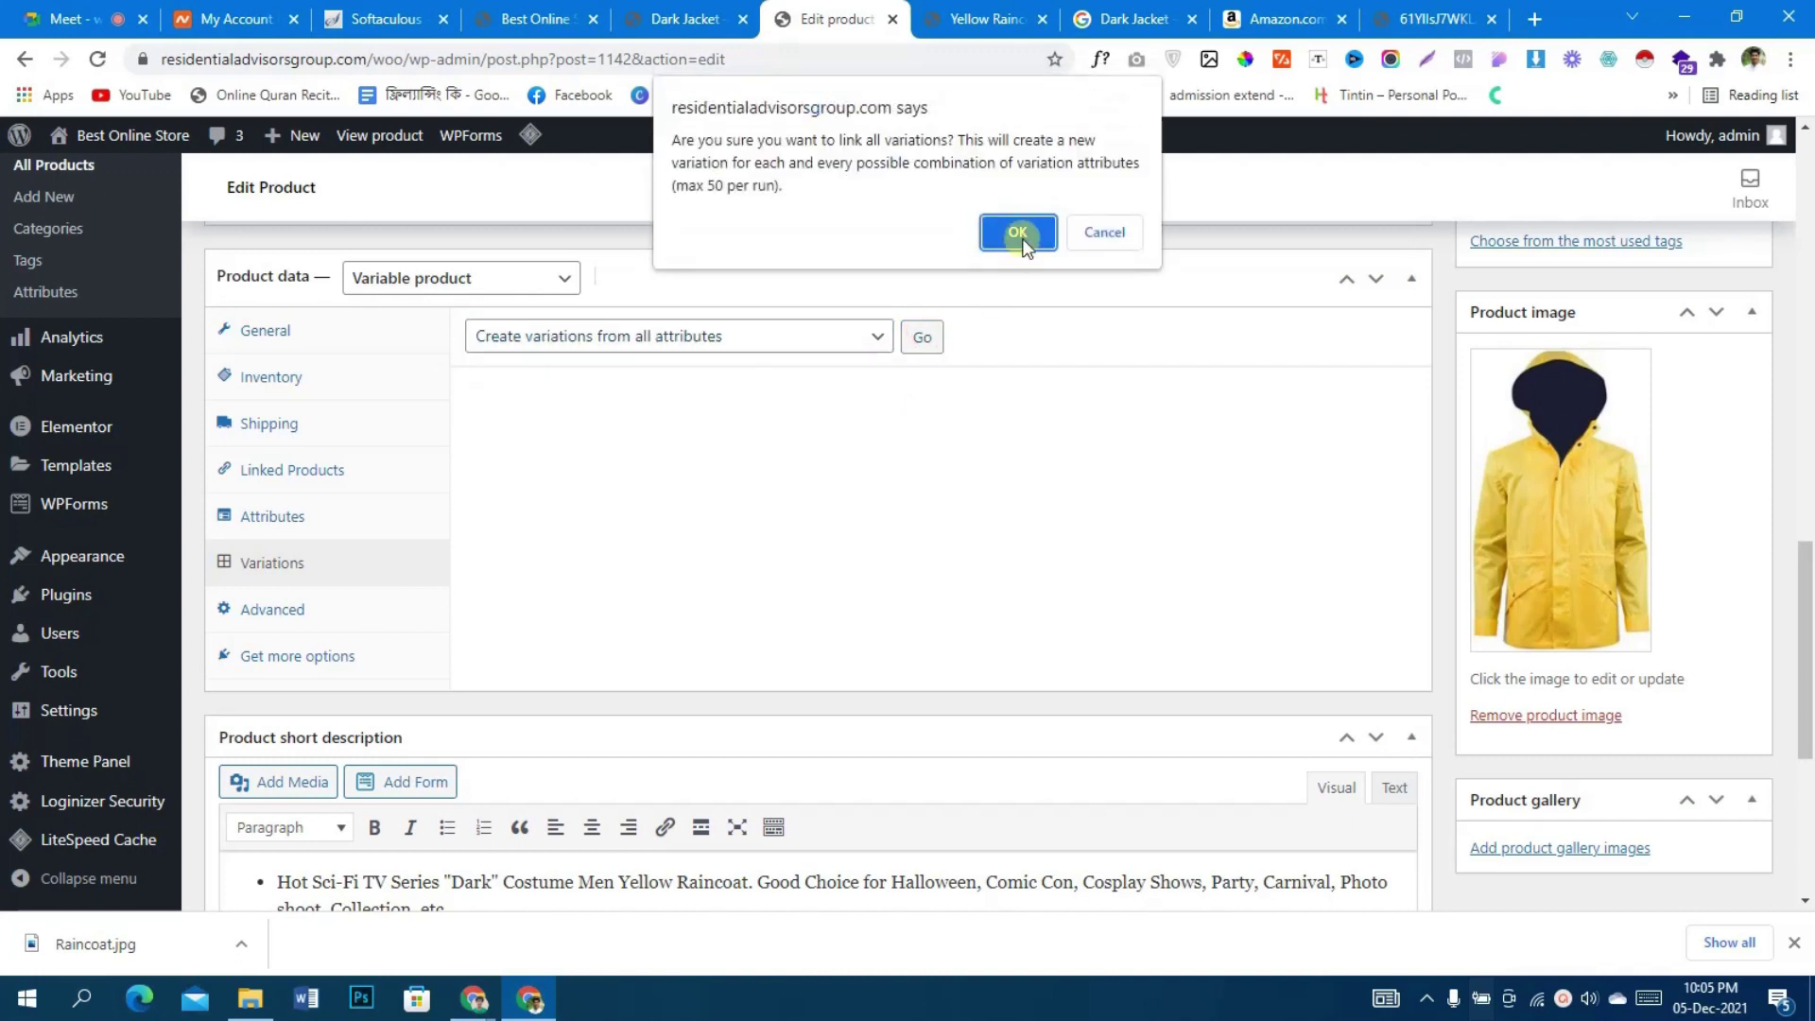
pyautogui.click(1023, 231)
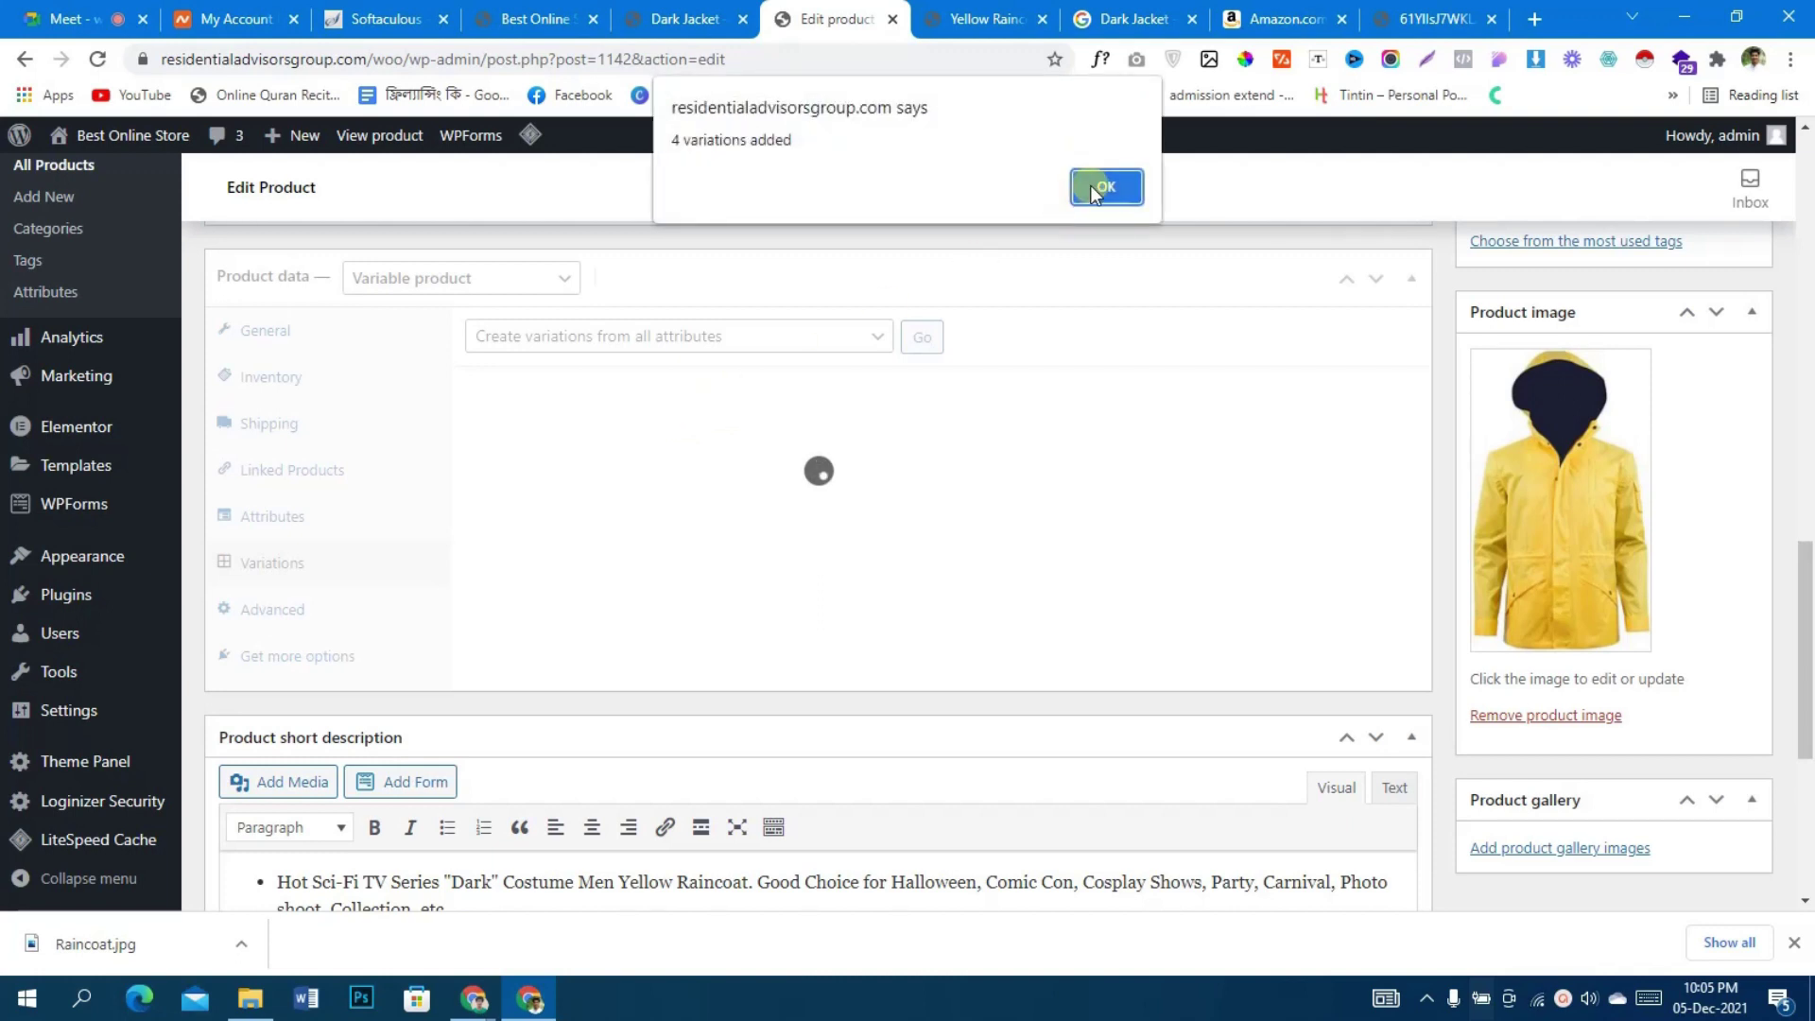
pyautogui.click(1091, 185)
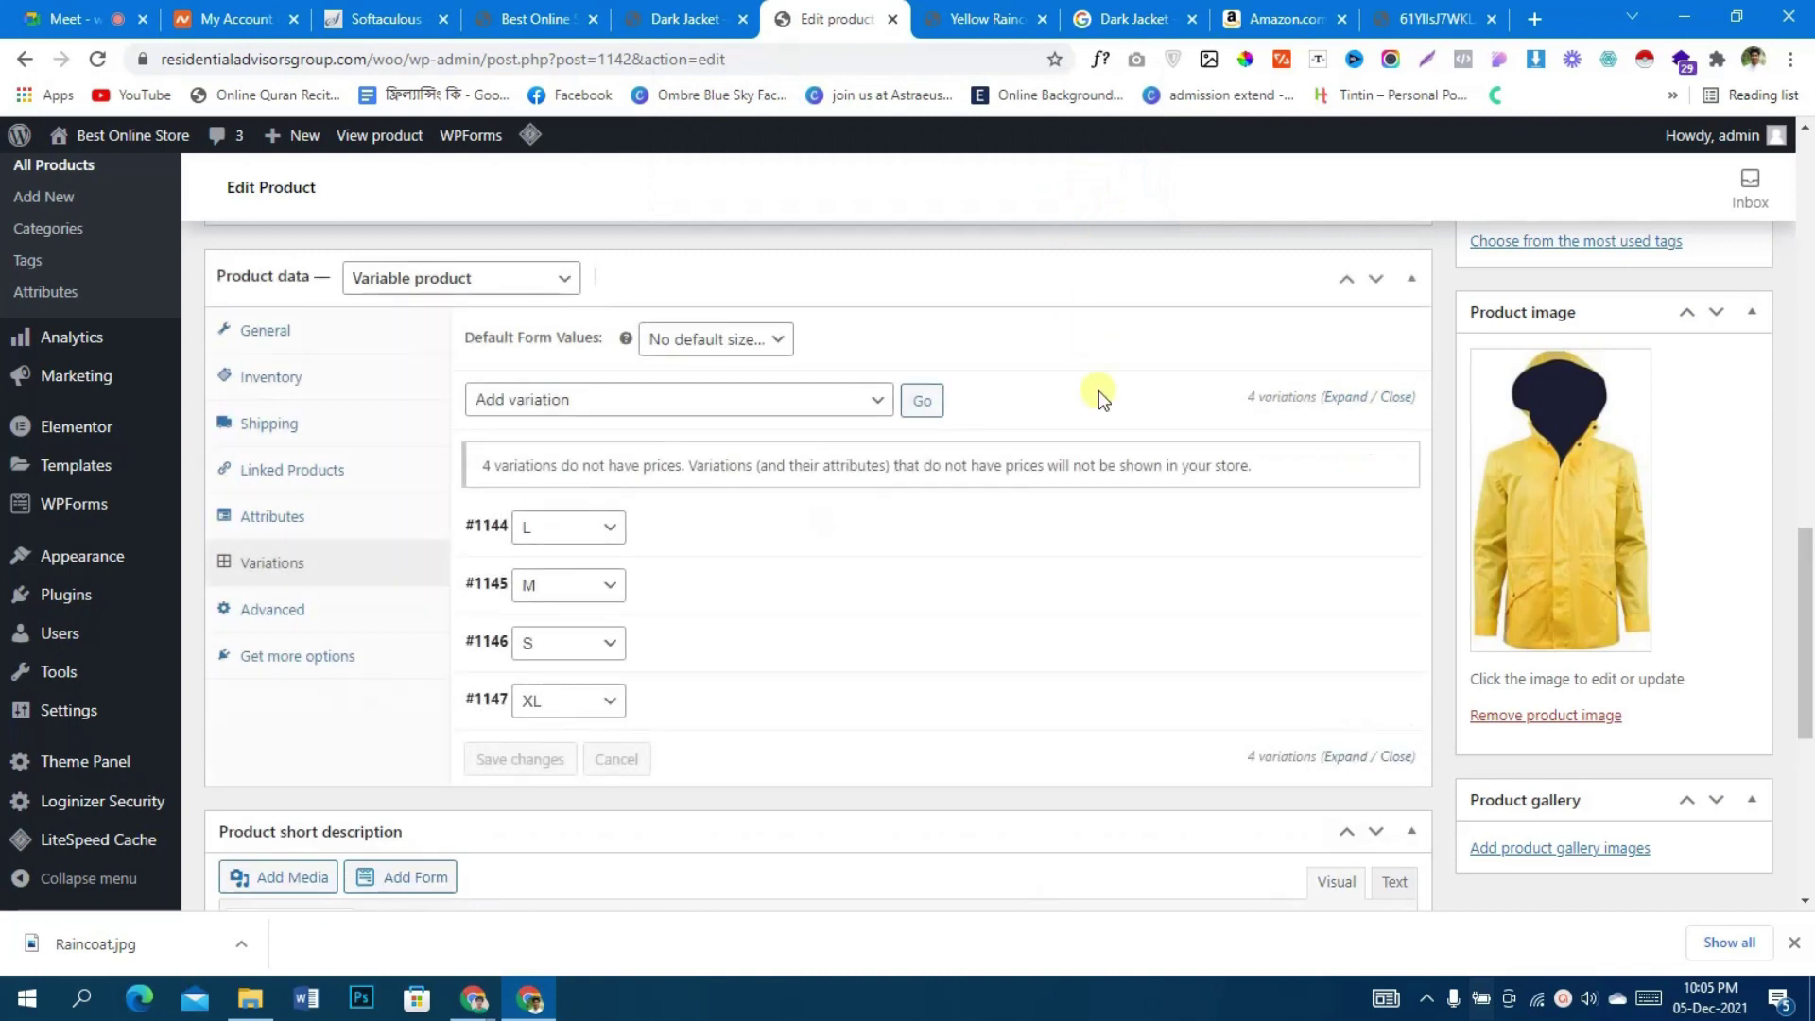
# - Look over the size variations, expanding and collapsing the M variation to view its price and stock fields
pyautogui.scroll(-2, 1098, 389)
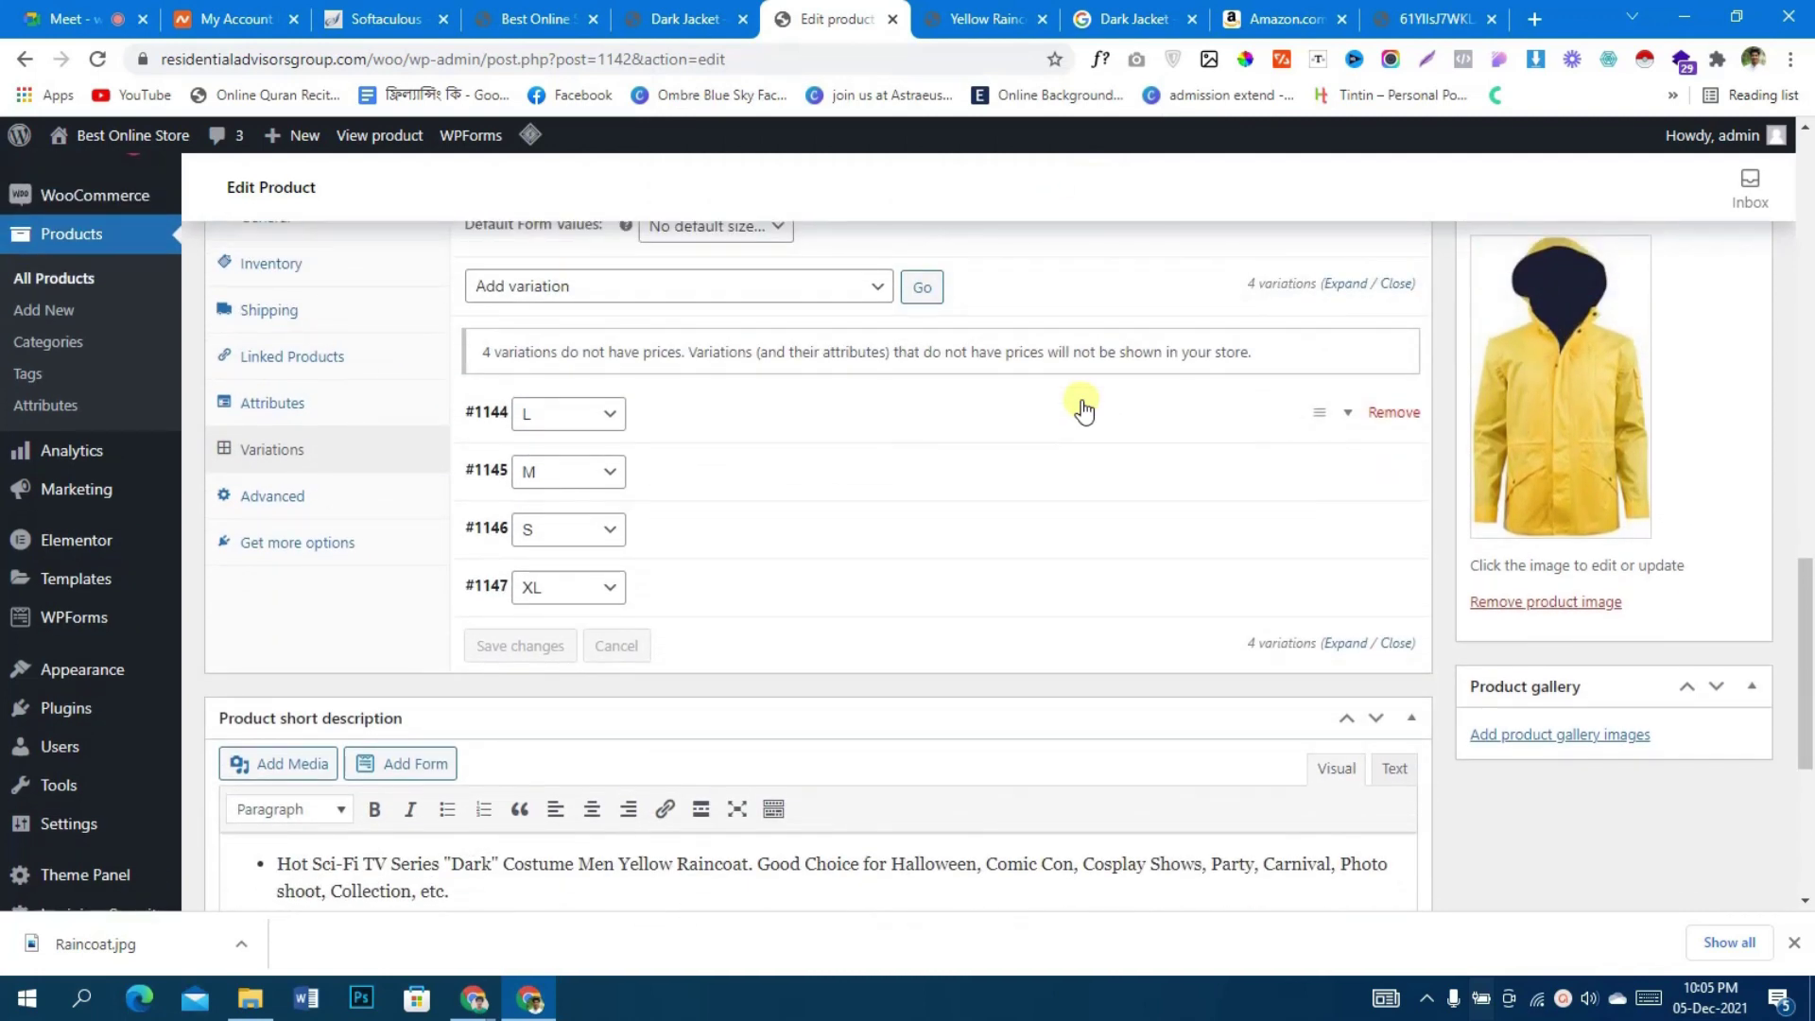
pyautogui.click(567, 527)
pyautogui.click(673, 487)
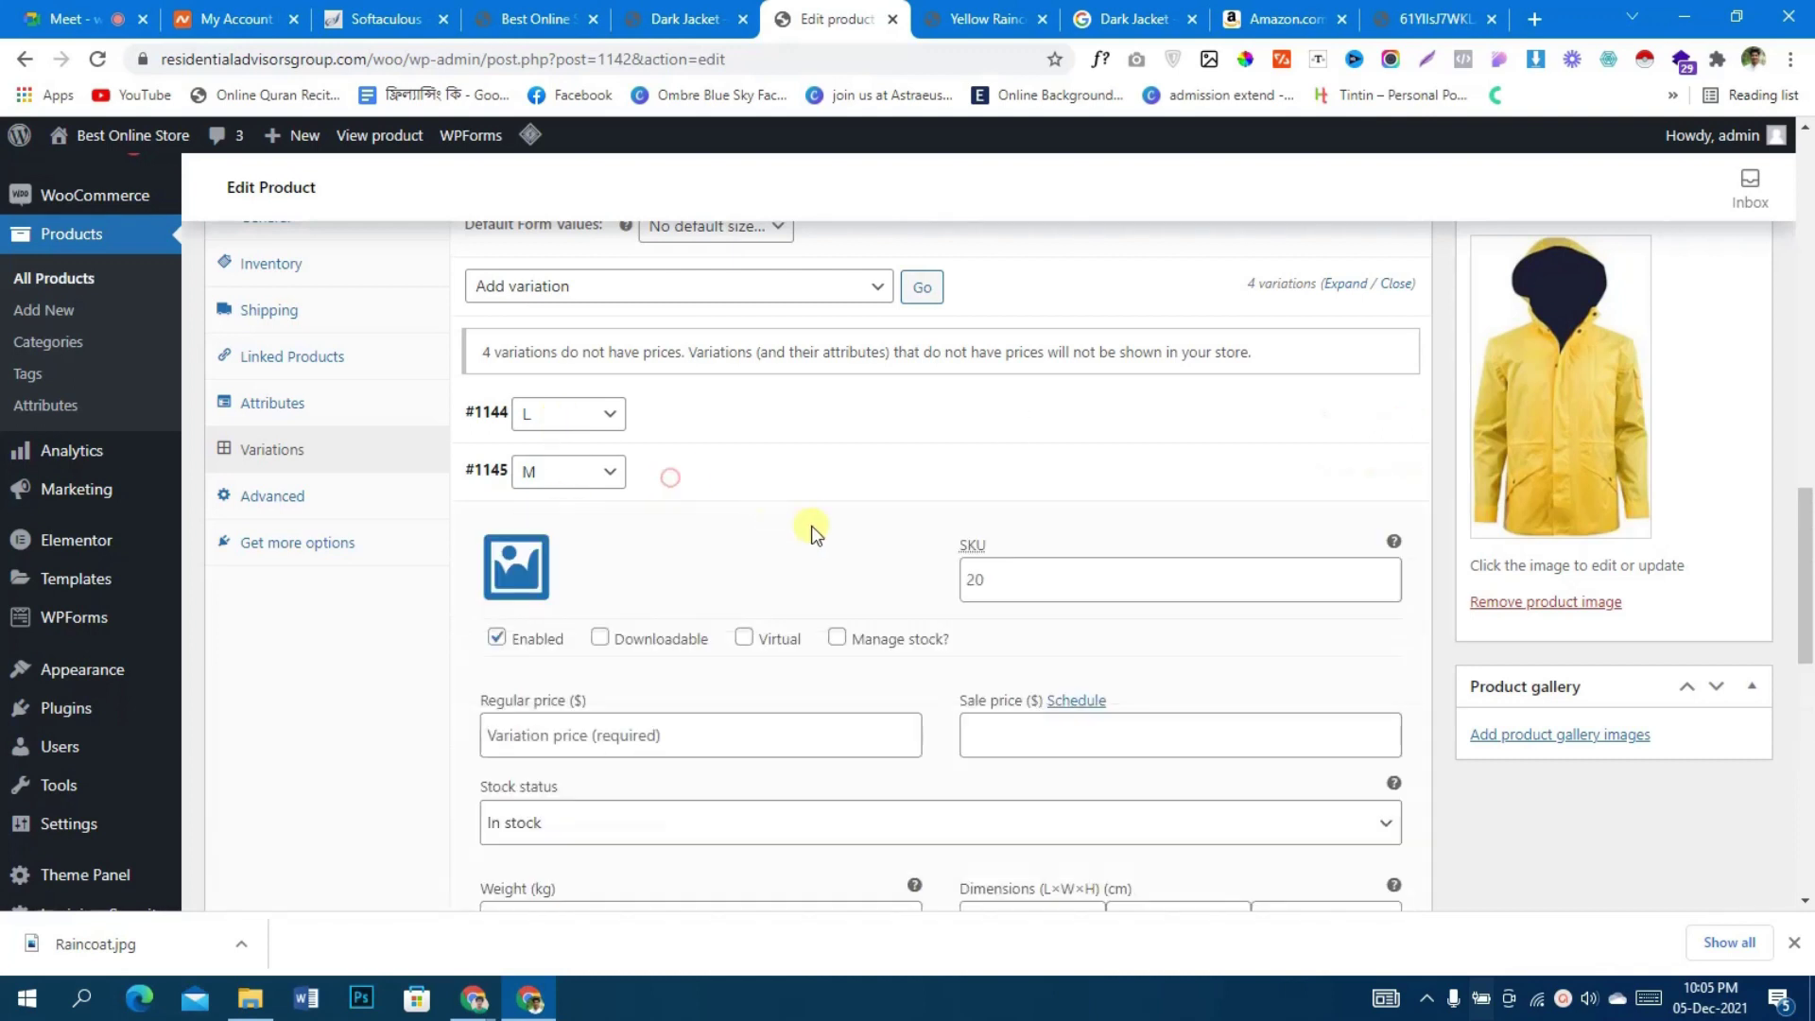
pyautogui.click(719, 471)
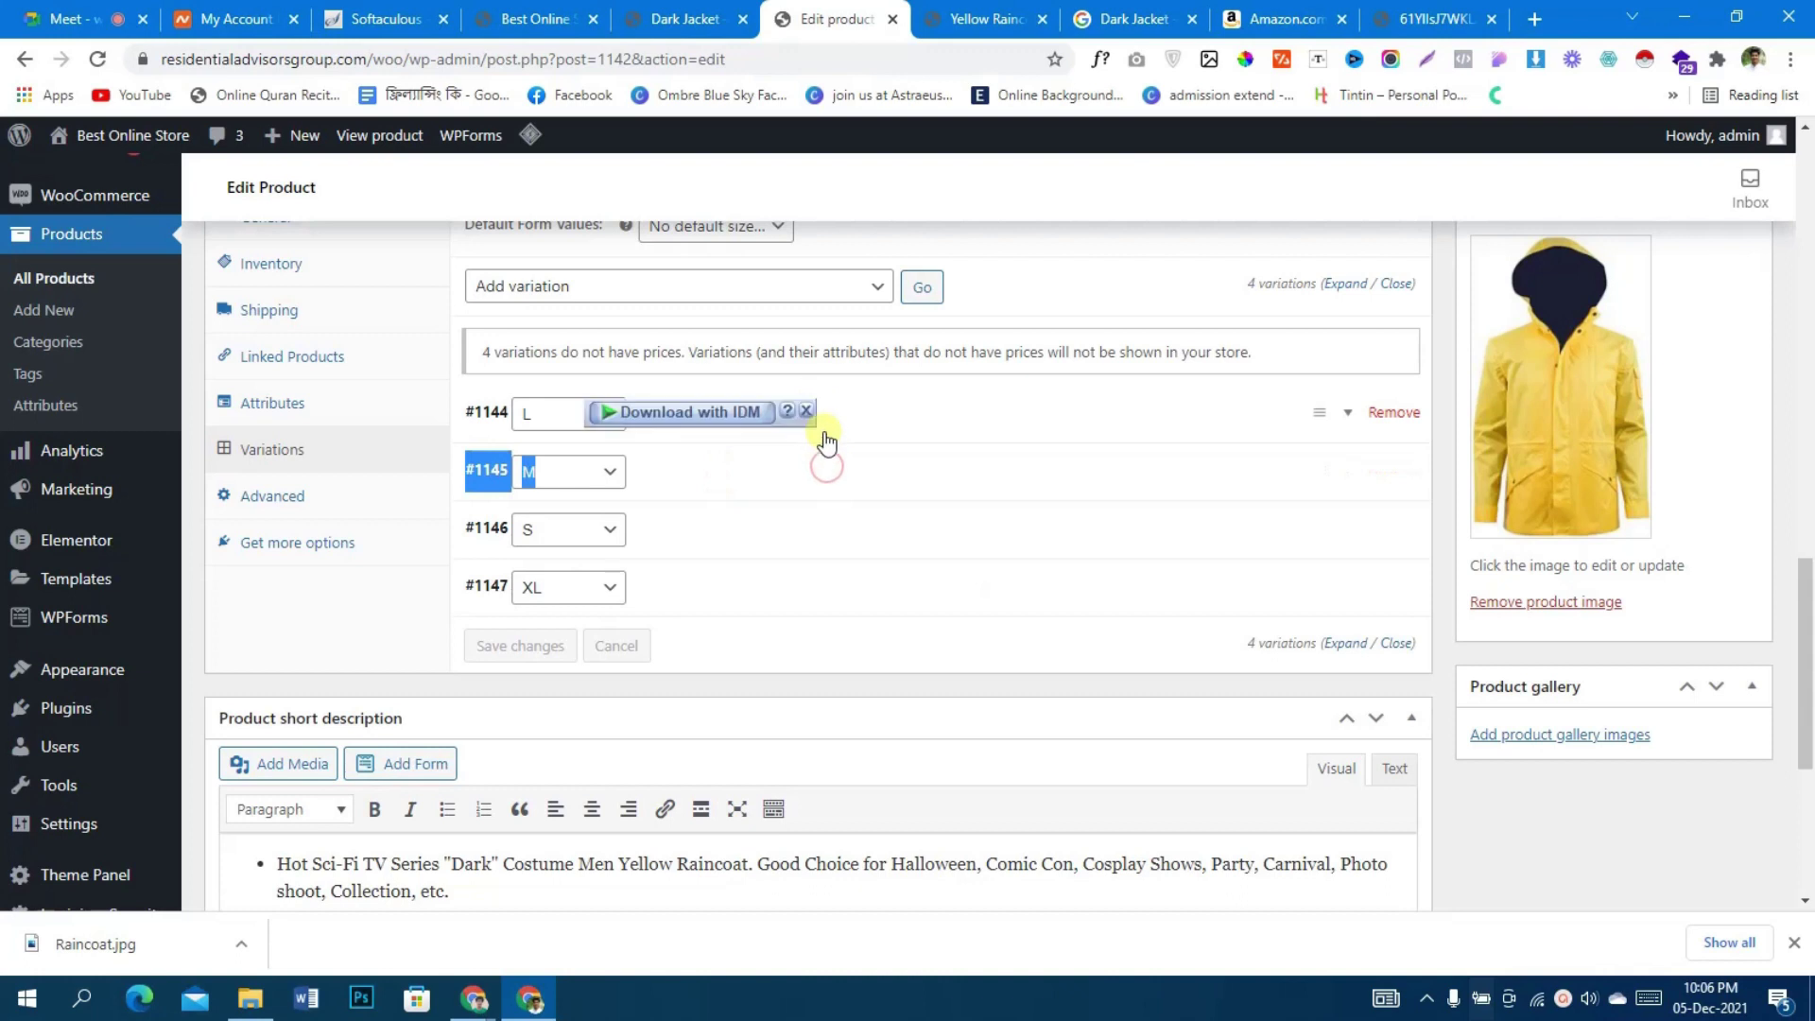
pyautogui.click(845, 479)
pyautogui.click(1127, 478)
# - Move the S variation to the first place, above L, and save the variation changes
pyautogui.moveTo(1319, 468); pyautogui.dragTo(1289, 417)
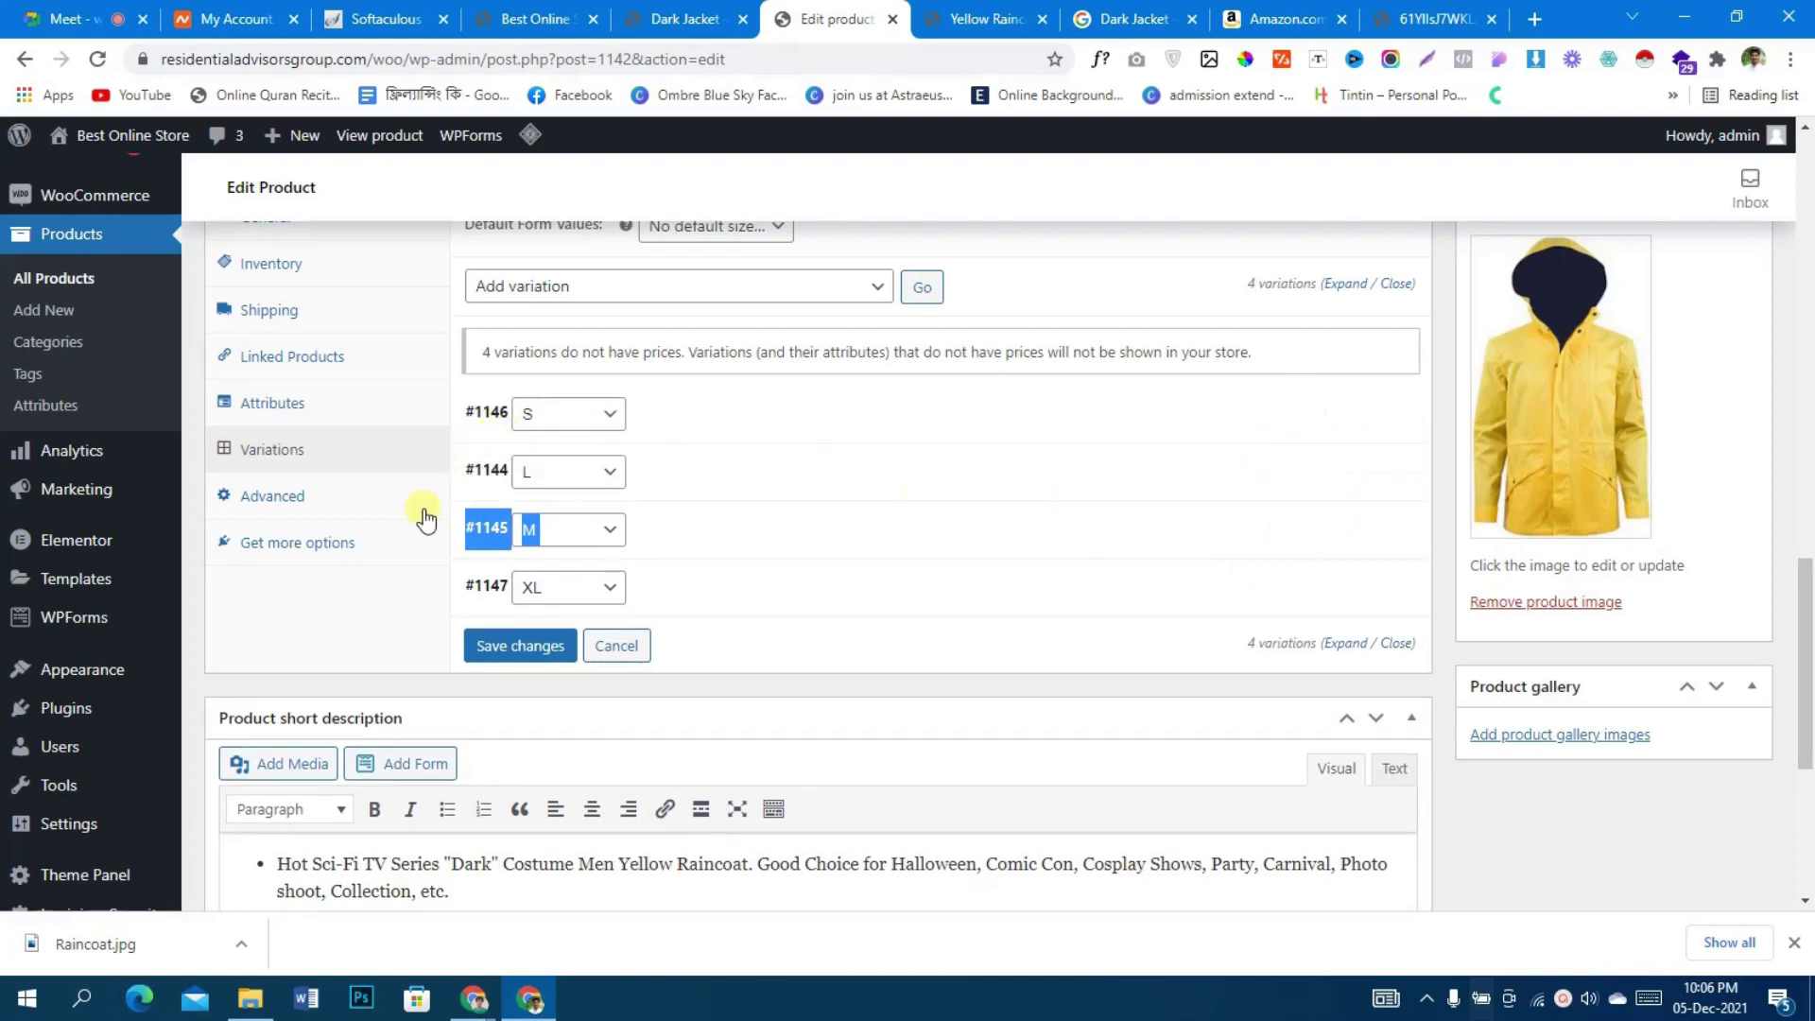
pyautogui.click(265, 688)
pyautogui.click(532, 659)
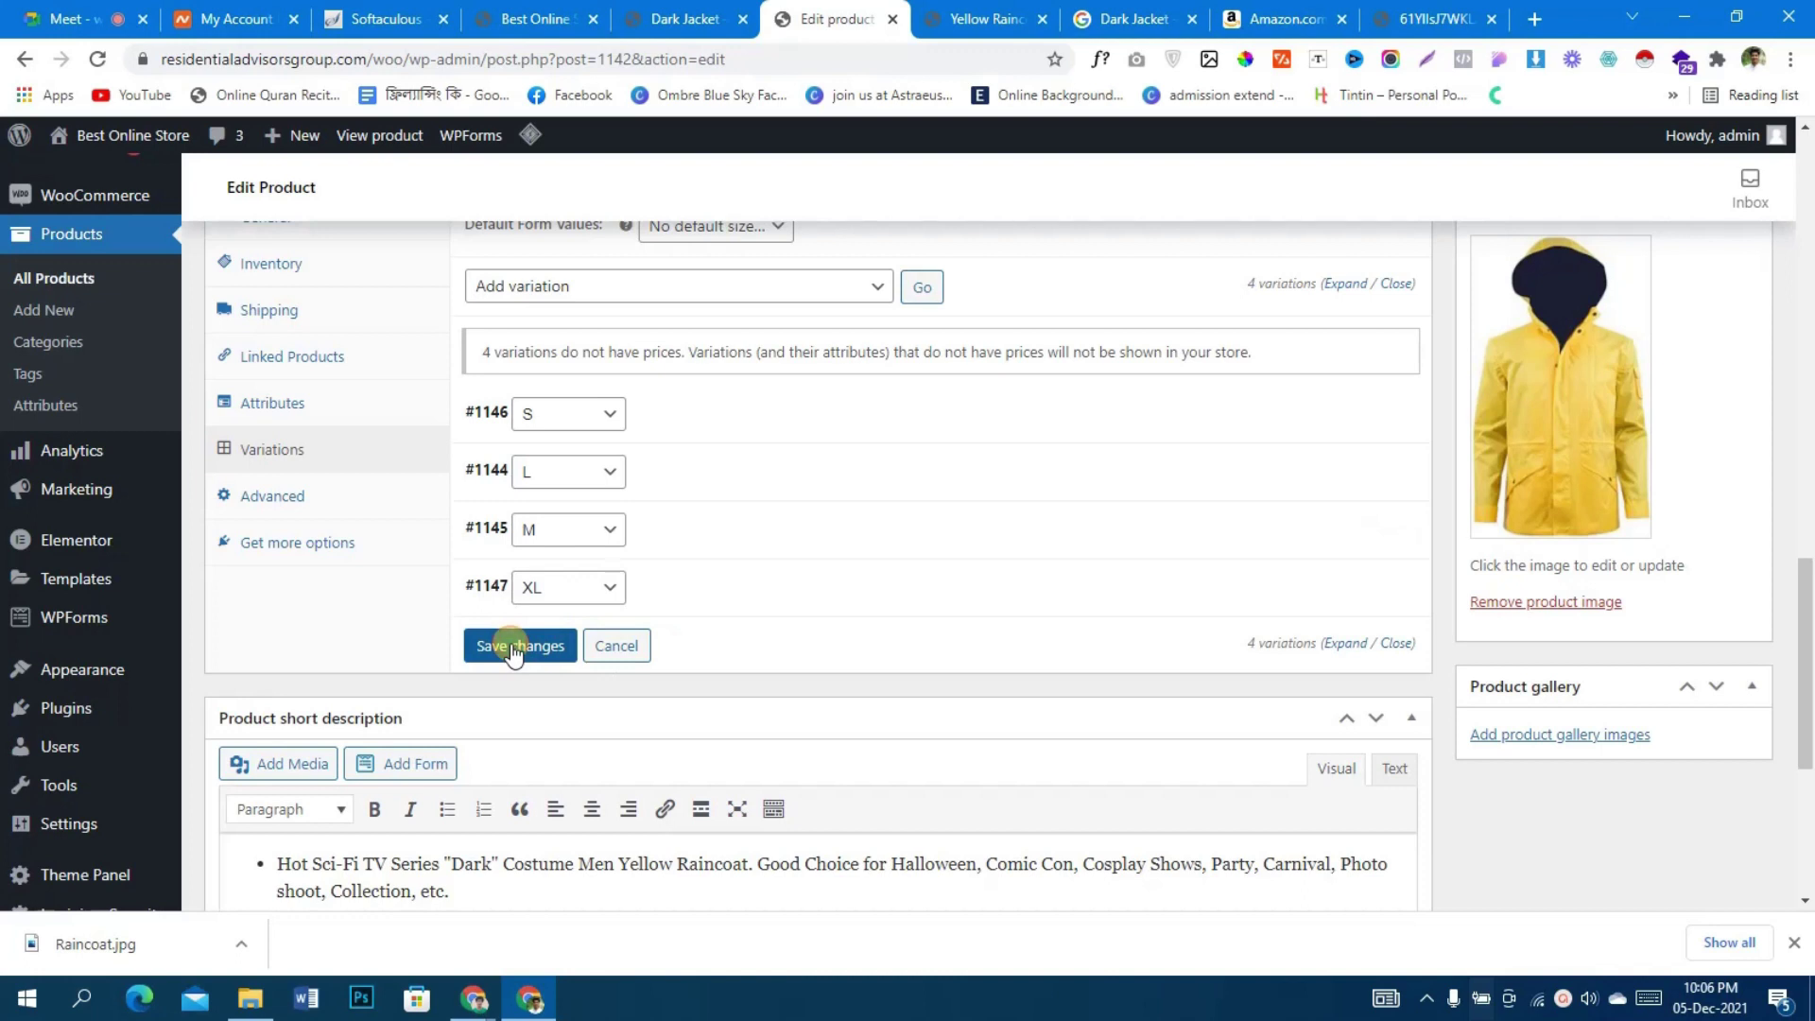
# - Save the reordered size variations and reload the Yellow Raincoat store page to check its availability and size options
pyautogui.click(512, 650)
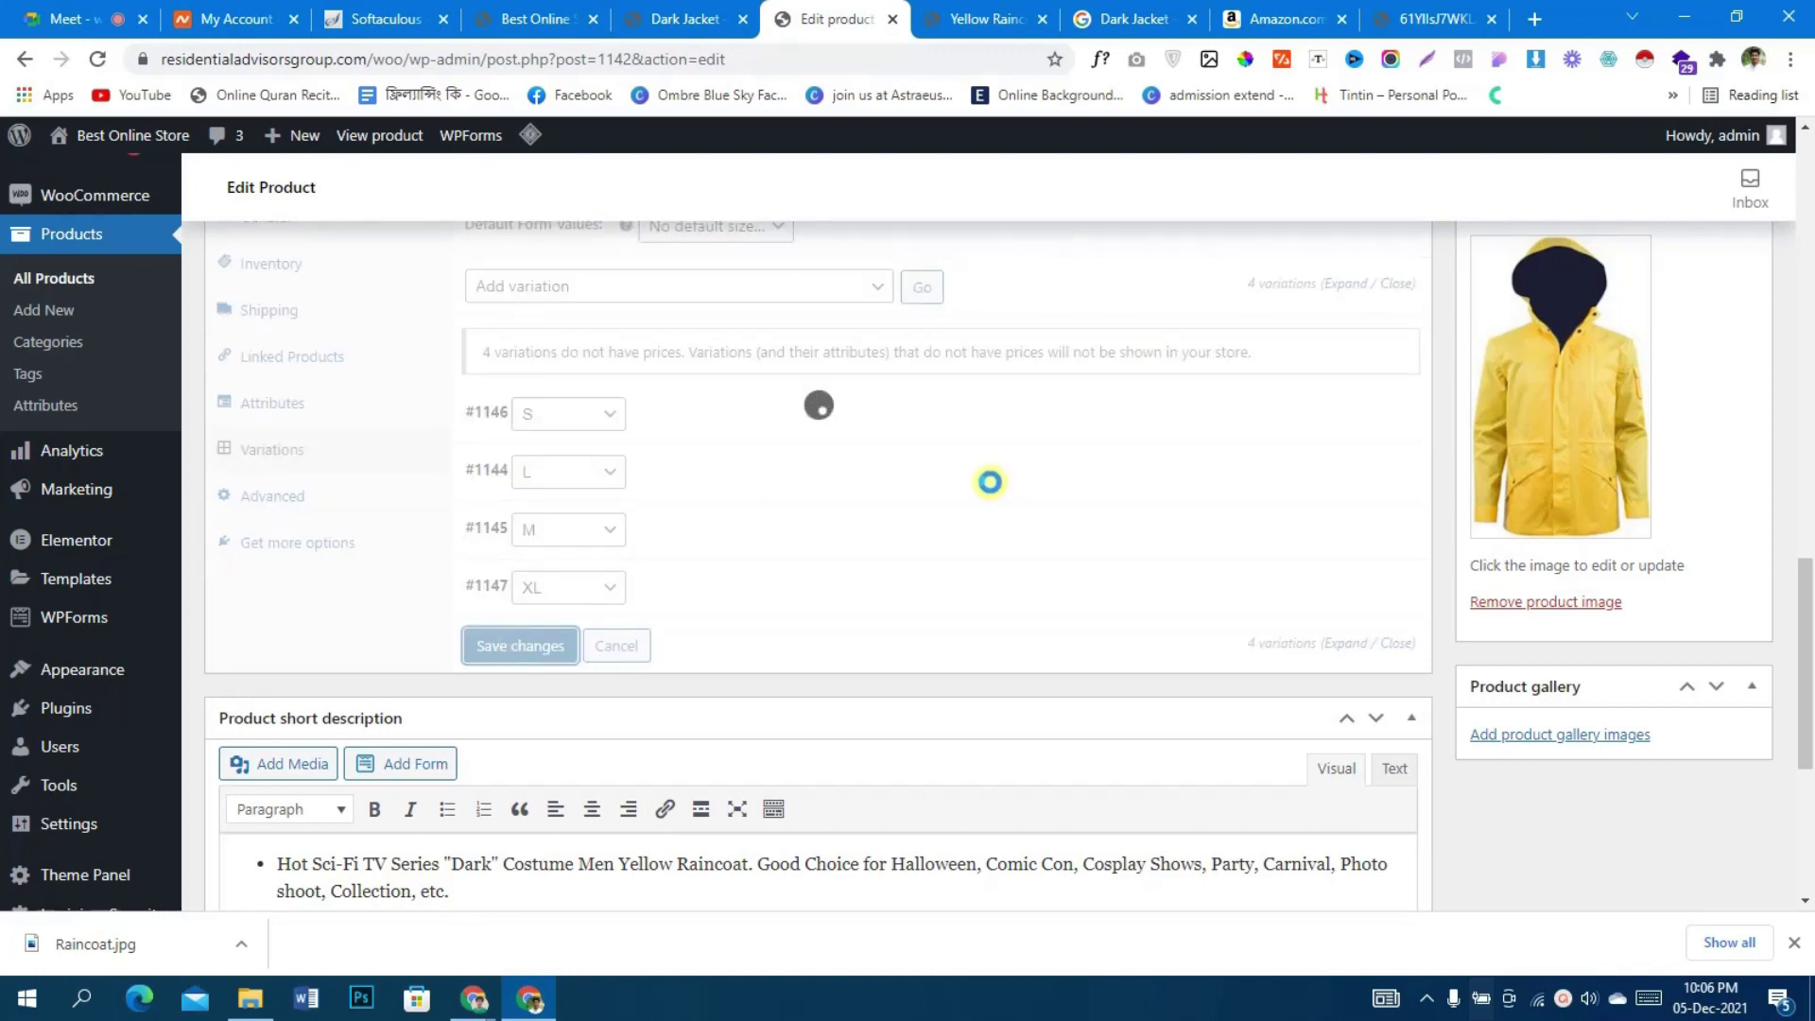
pyautogui.scroll(4, 989, 483)
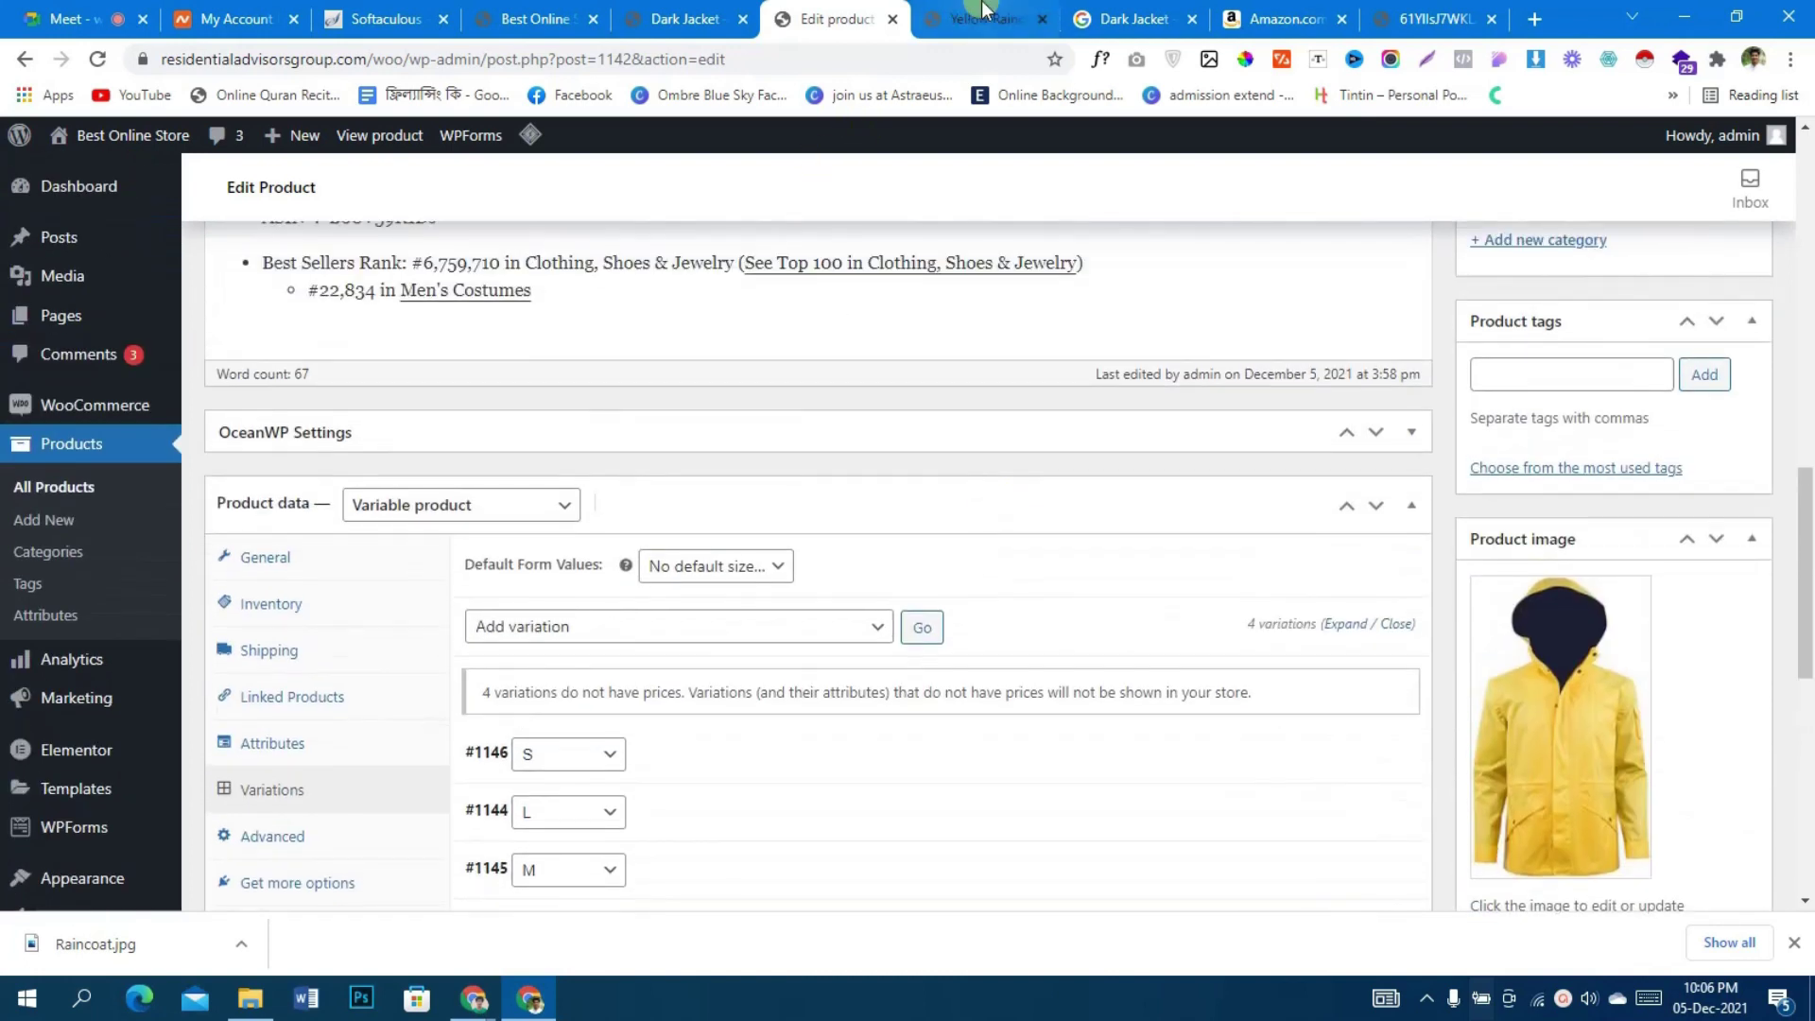
pyautogui.click(983, 17)
pyautogui.click(97, 59)
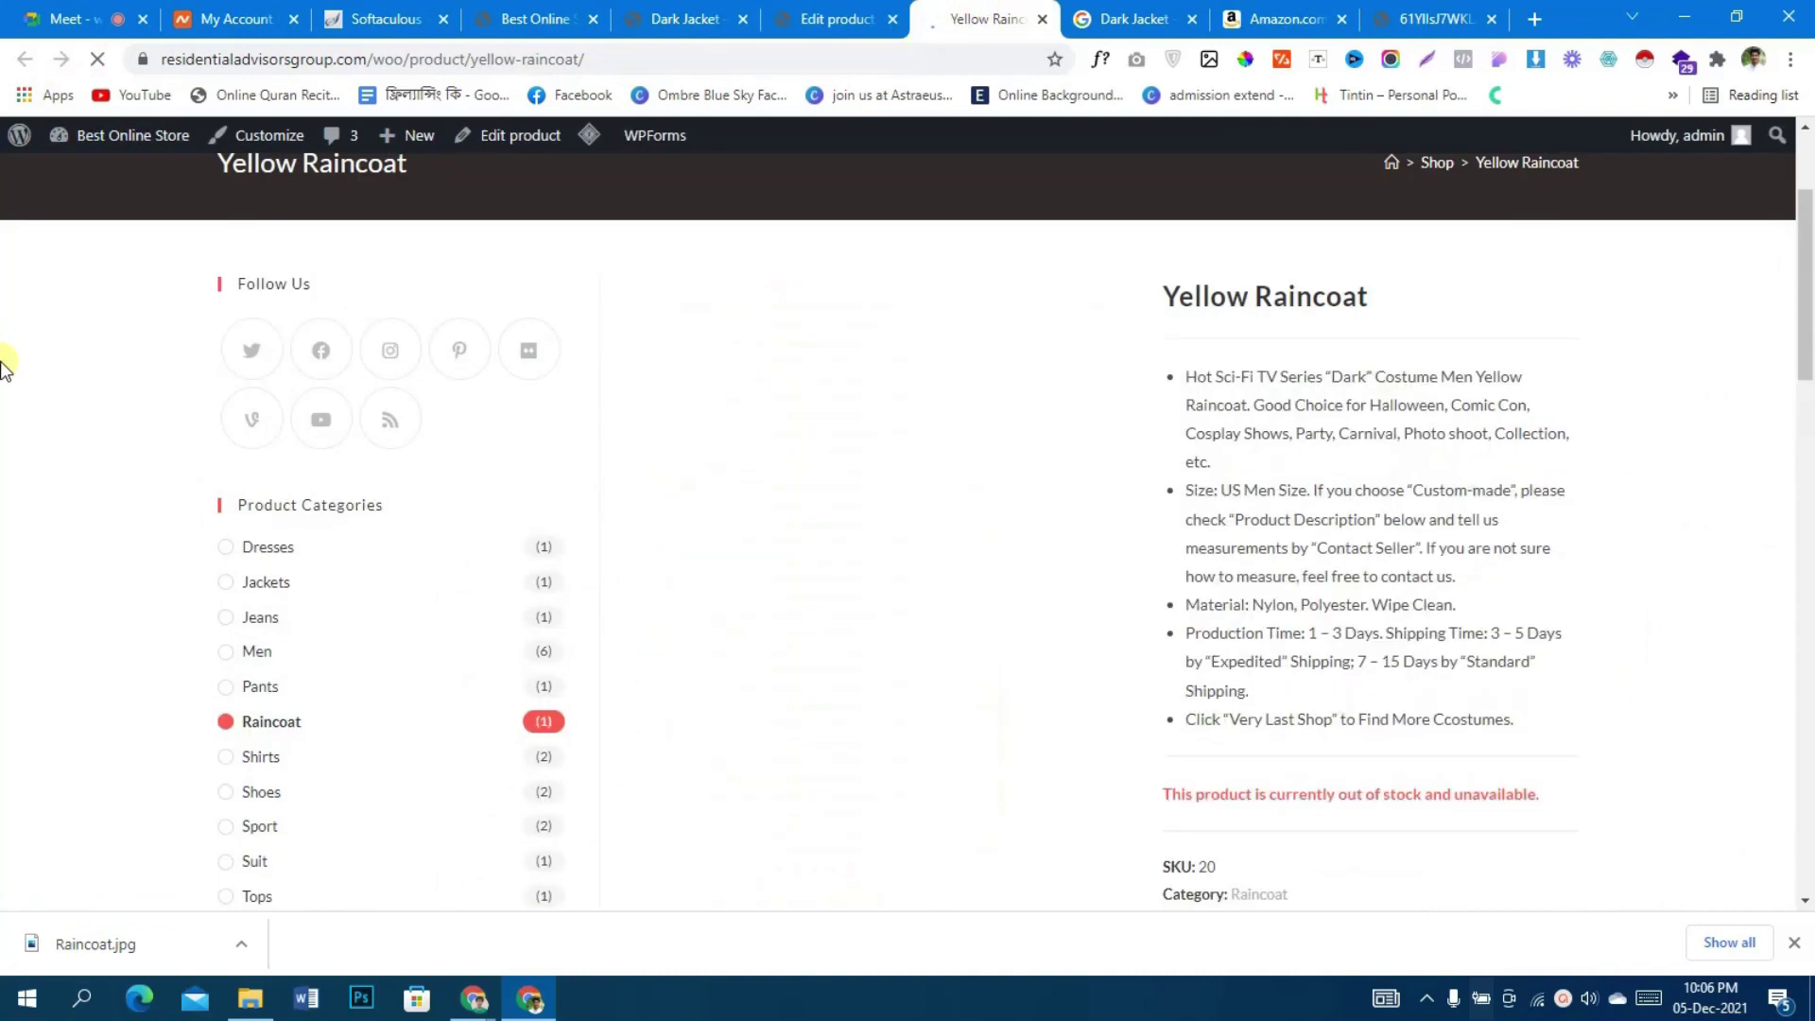
pyautogui.scroll(-3, 1347, 527)
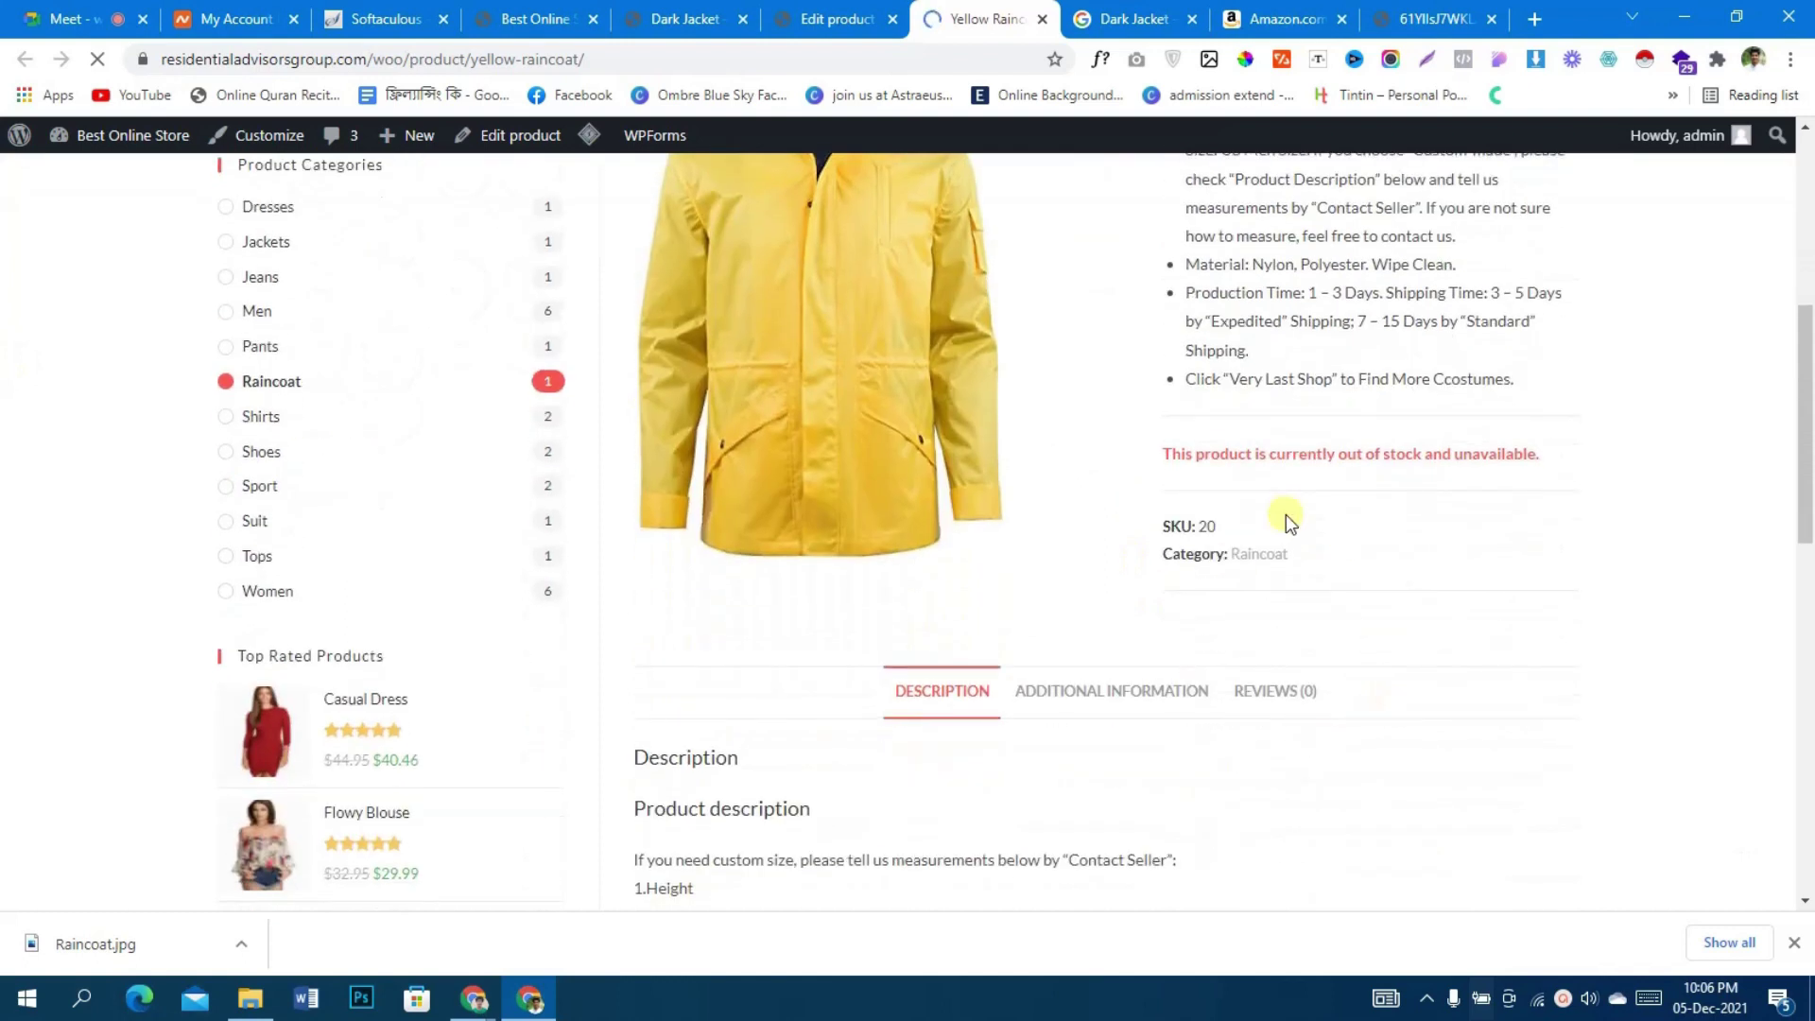
pyautogui.scroll(1, 1476, 570)
pyautogui.scroll(-5, 1606, 678)
pyautogui.scroll(5, 1603, 666)
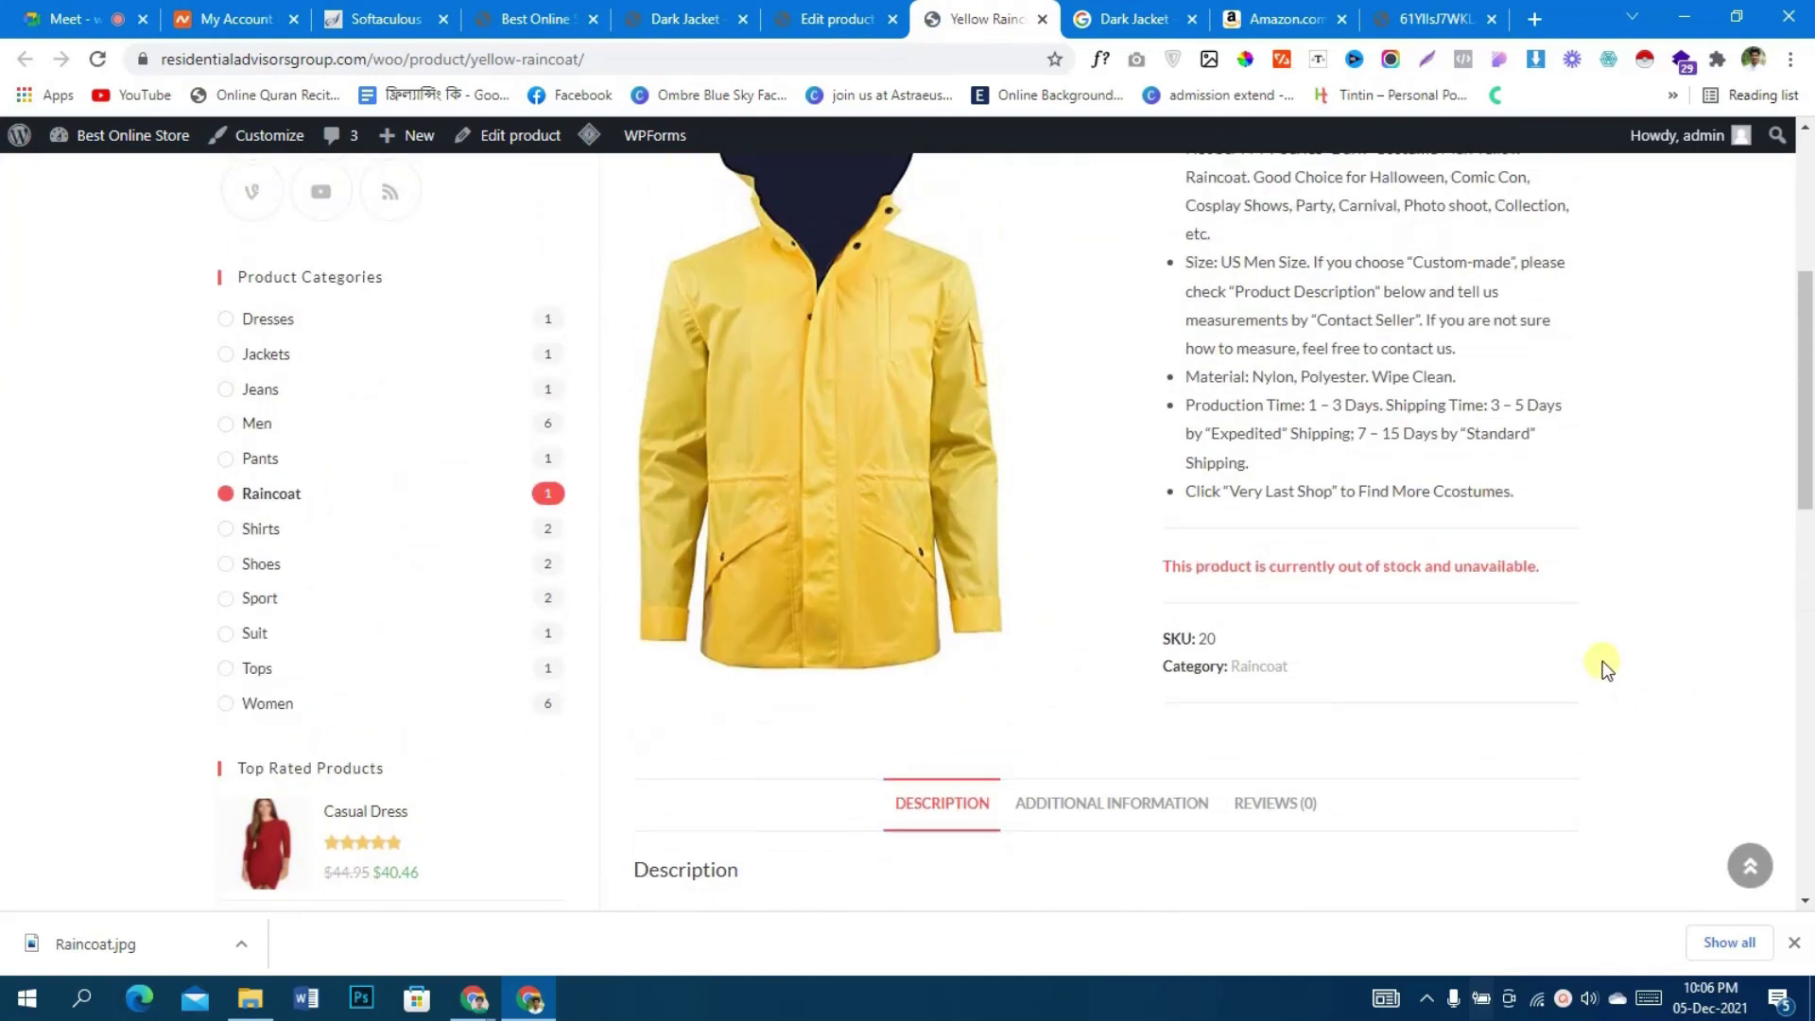
pyautogui.scroll(2, 1604, 666)
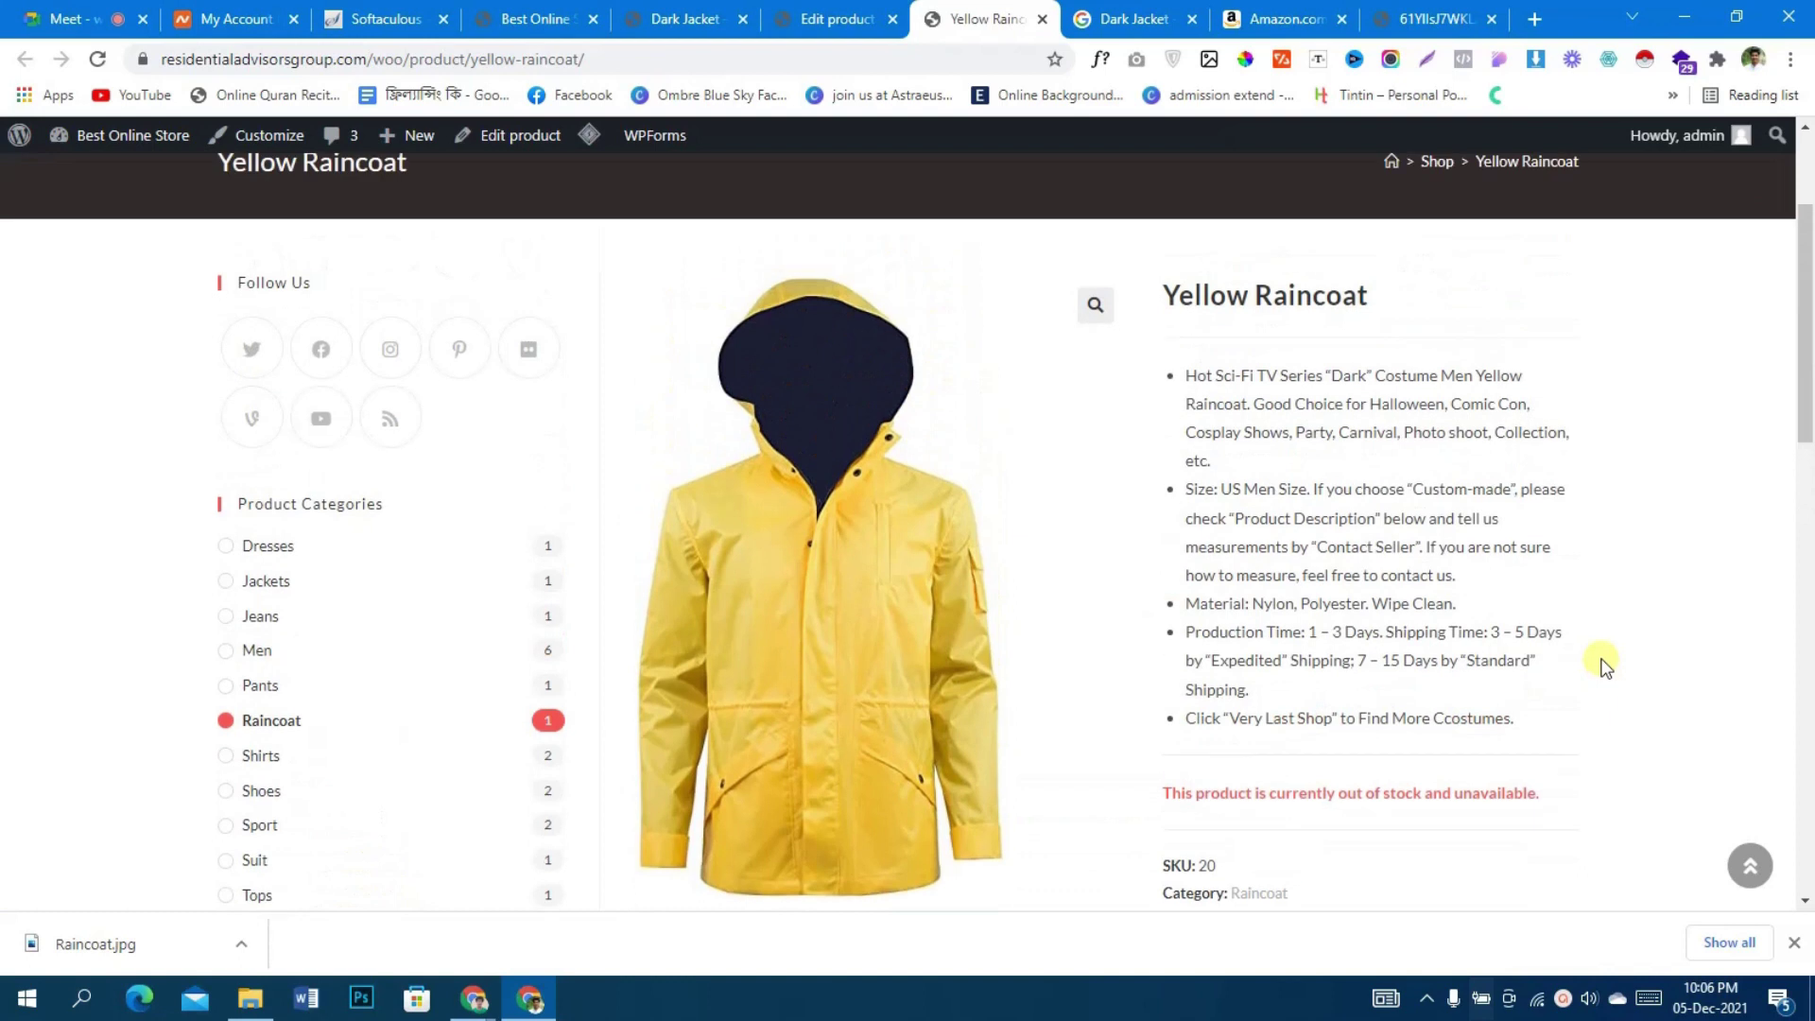
pyautogui.scroll(-1, 1604, 656)
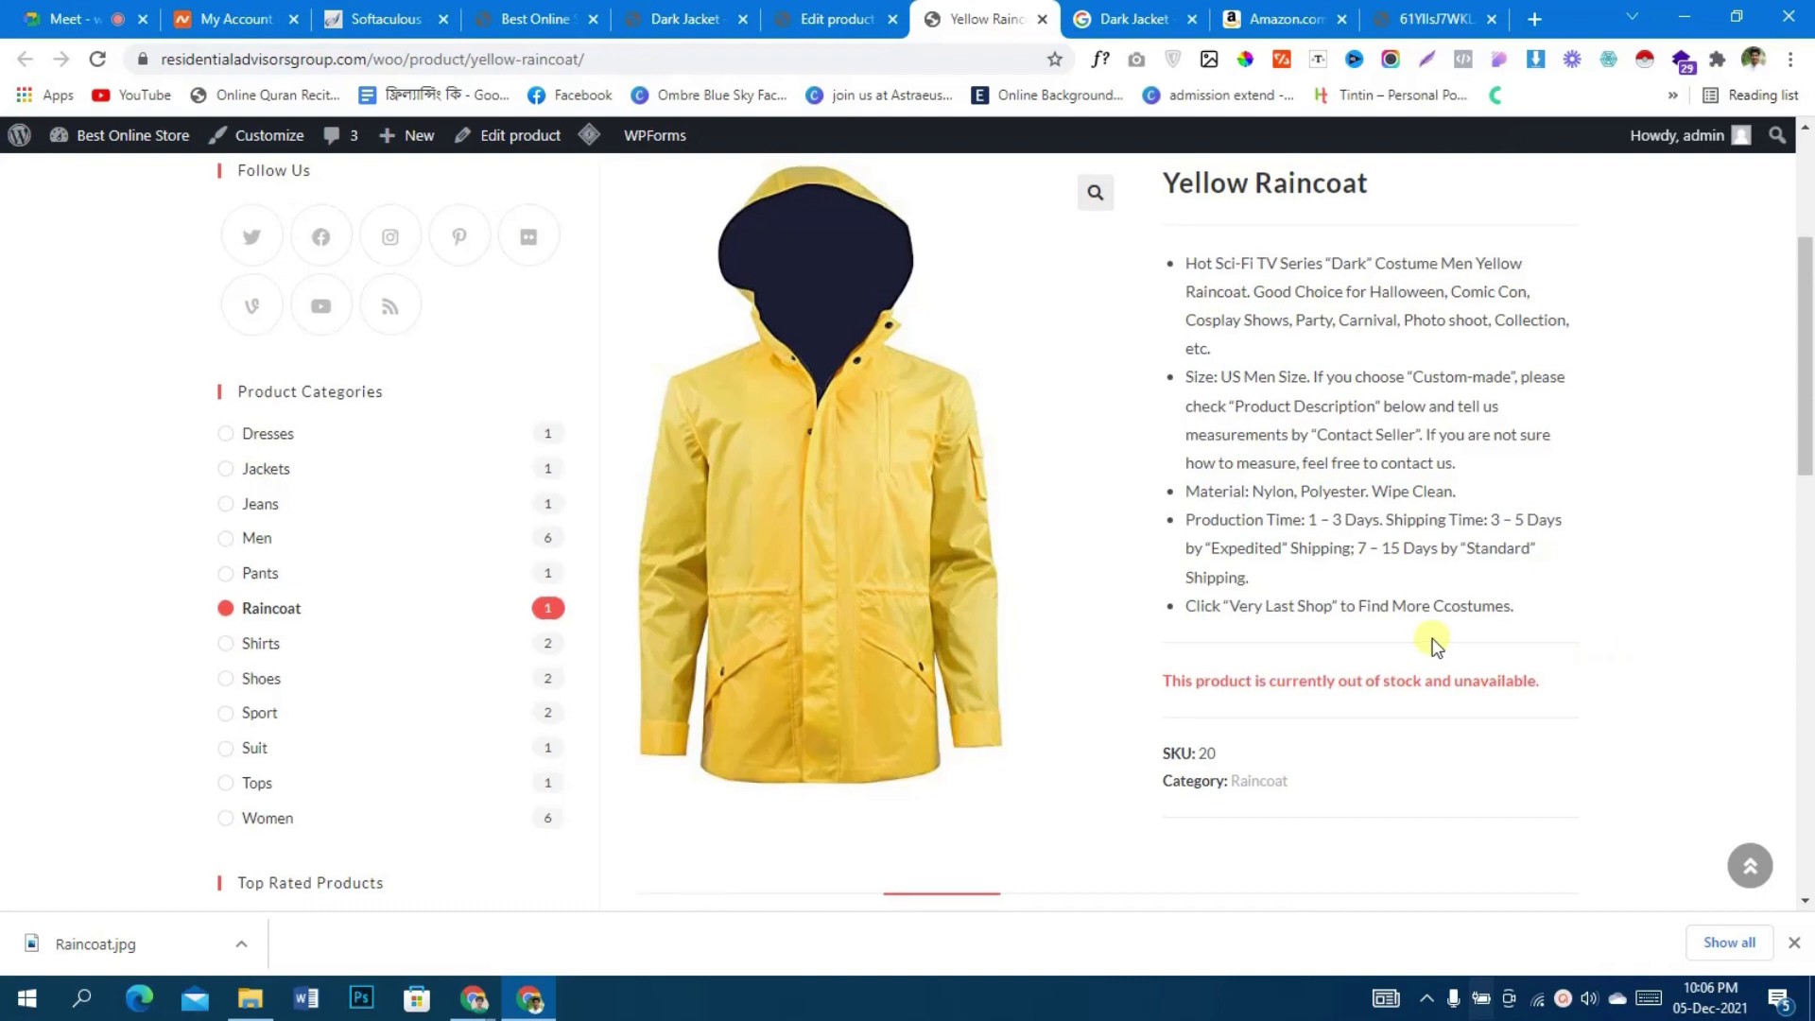
pyautogui.scroll(2, 1426, 635)
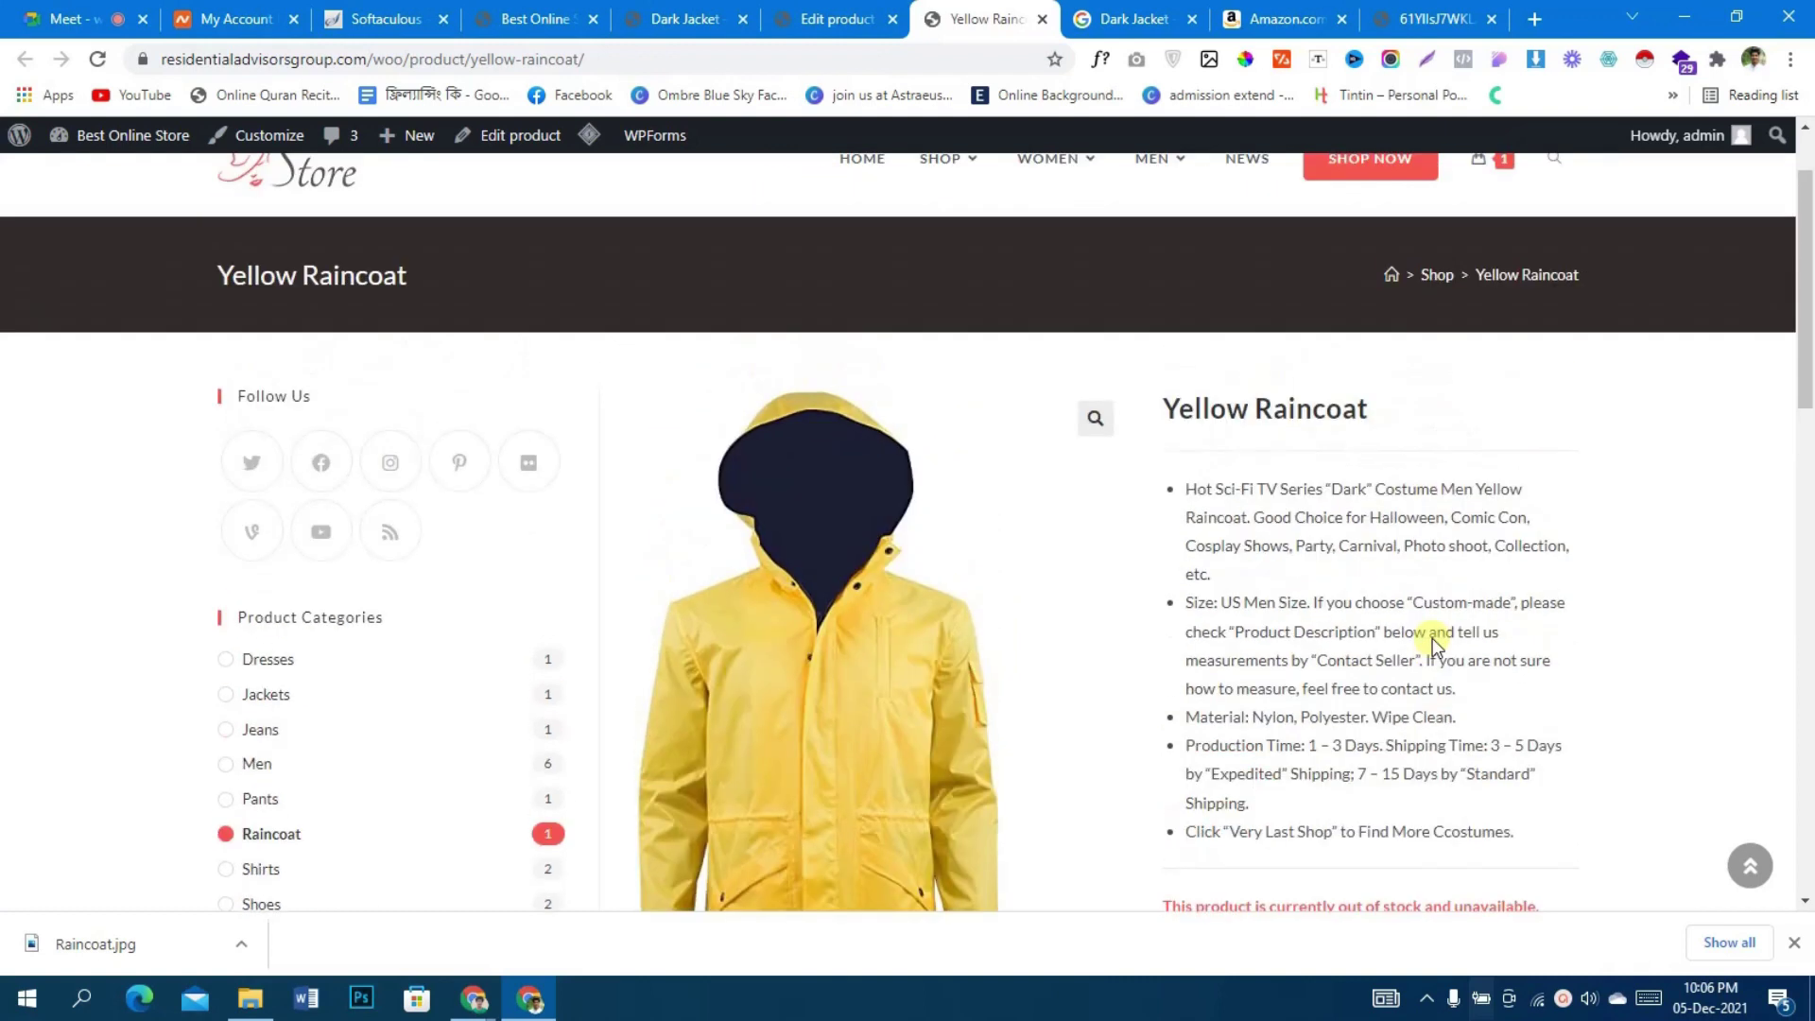
# - Return to the product editor and switch the type to Simple product and back to Variable product to compare the General data fields
pyautogui.click(855, 10)
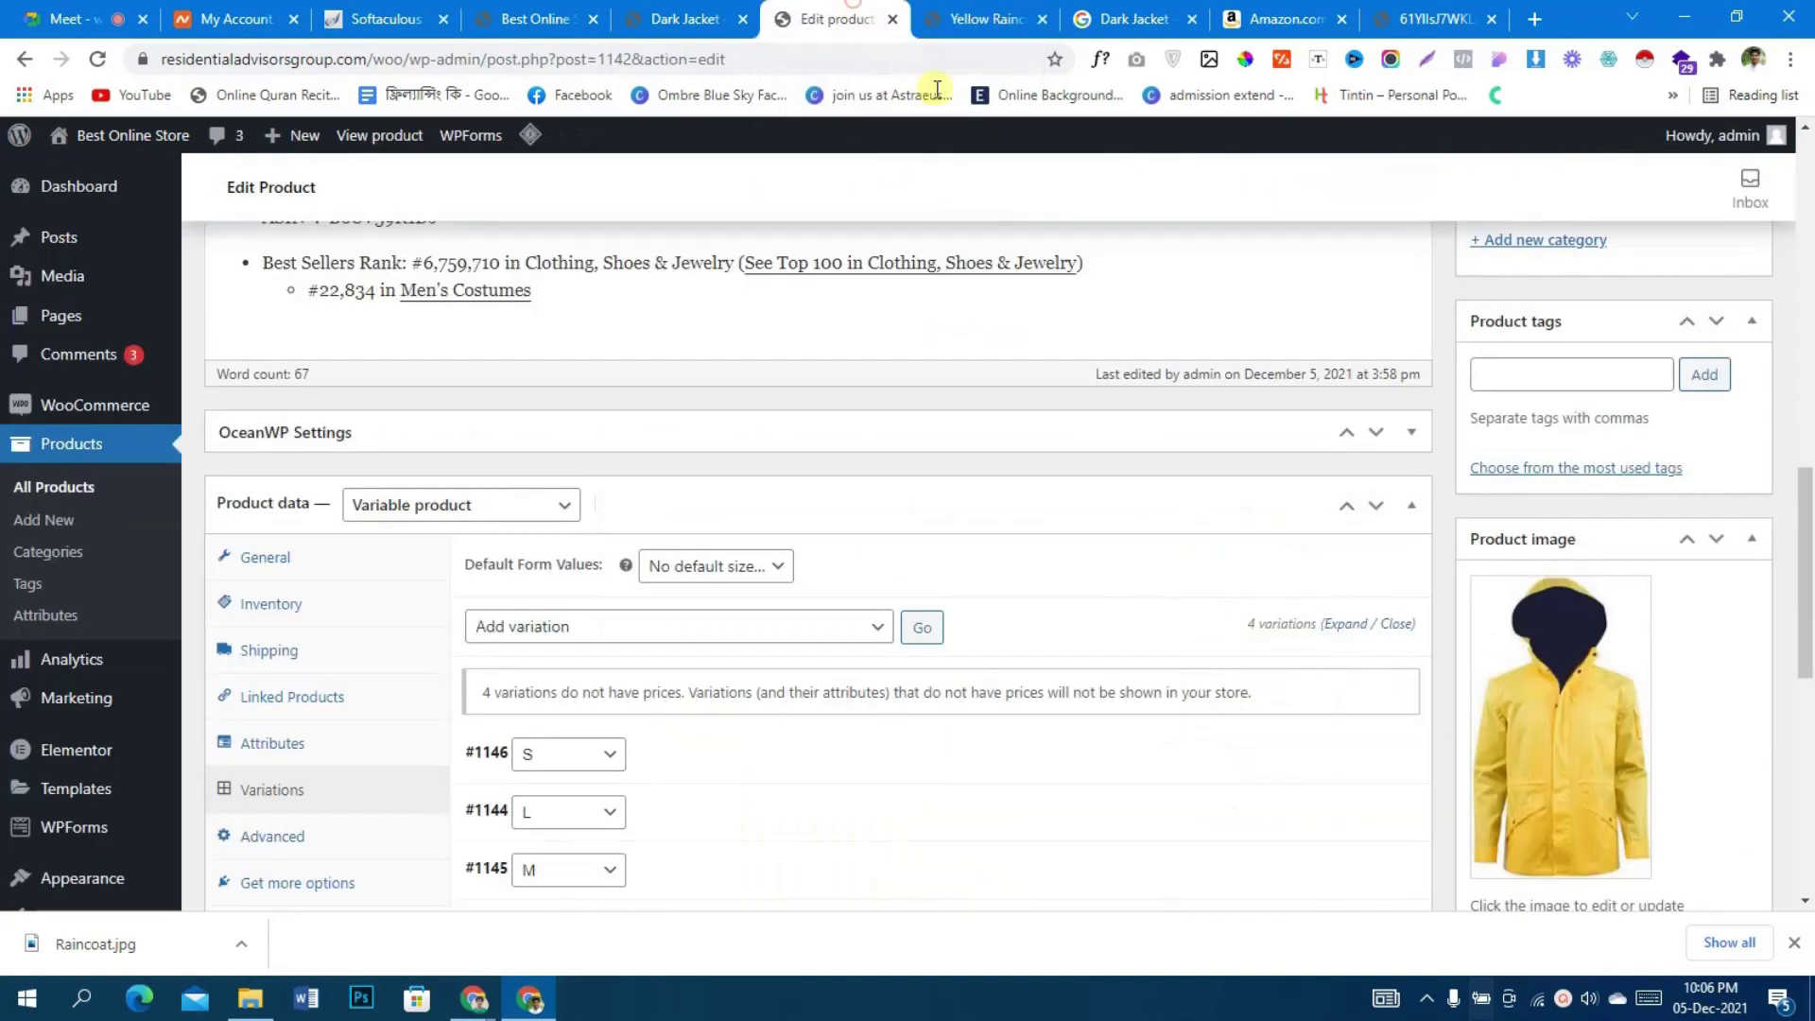
pyautogui.click(501, 523)
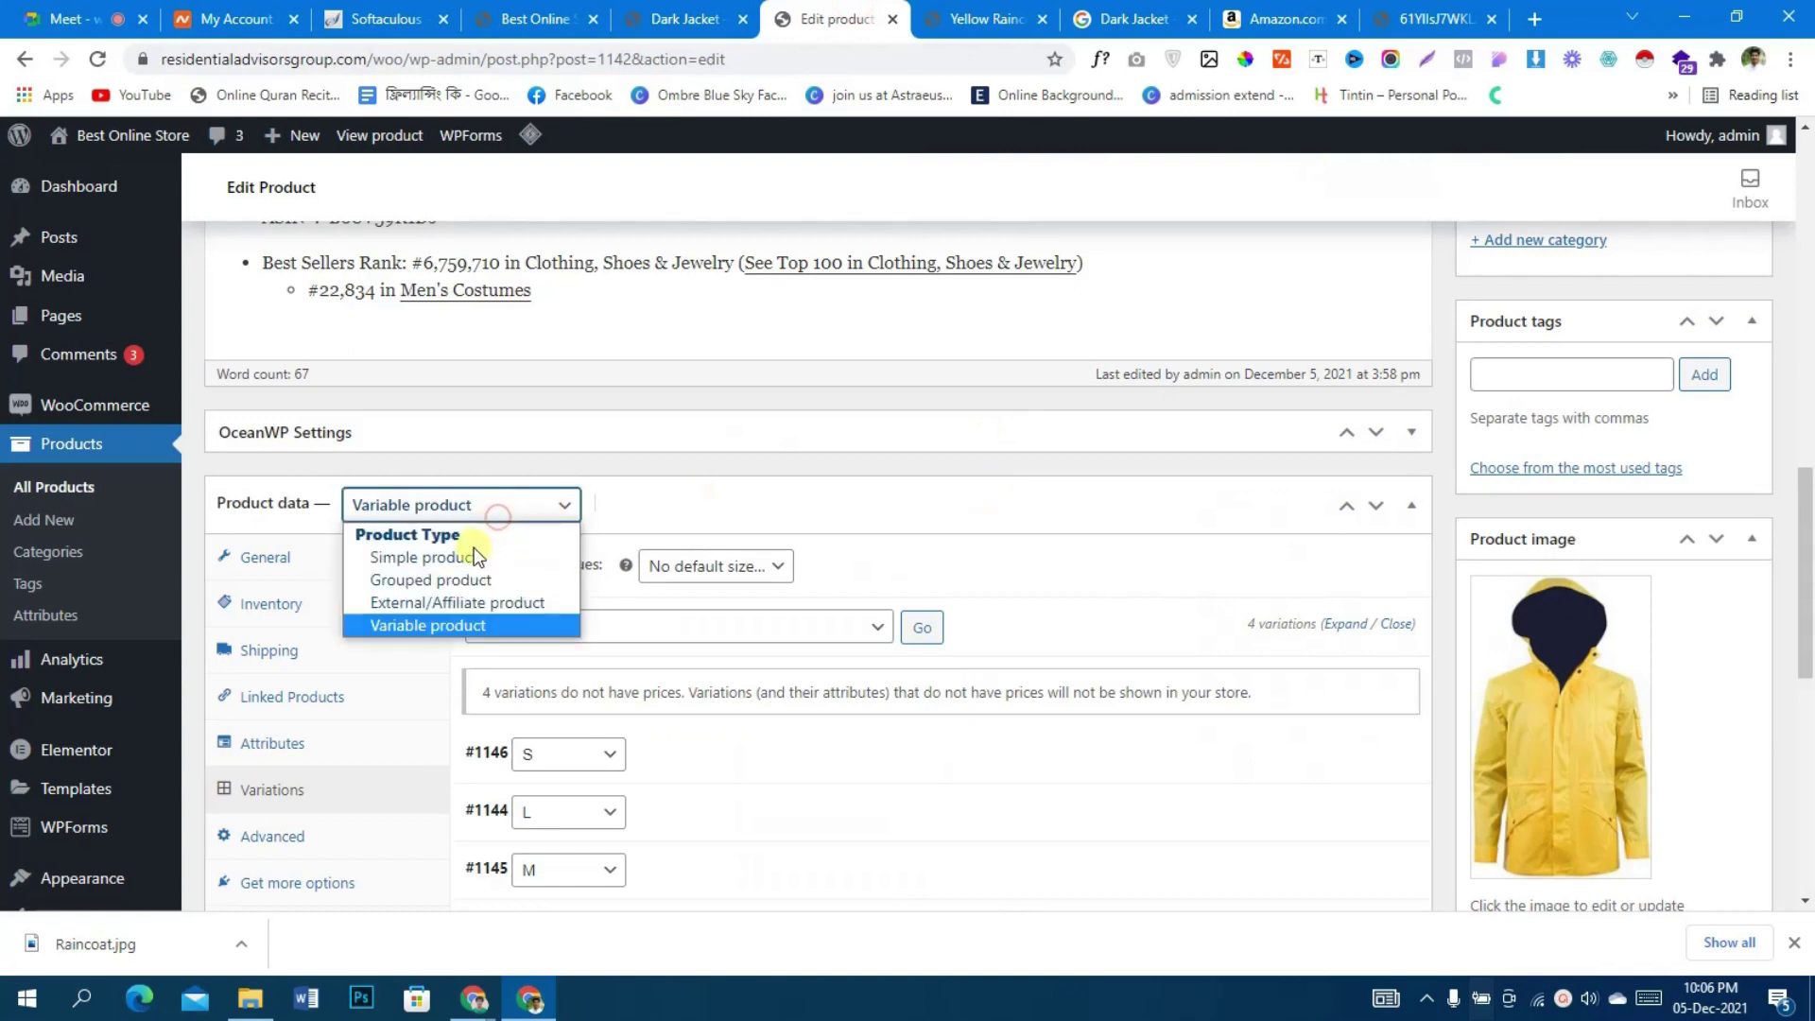
pyautogui.click(478, 555)
pyautogui.click(516, 508)
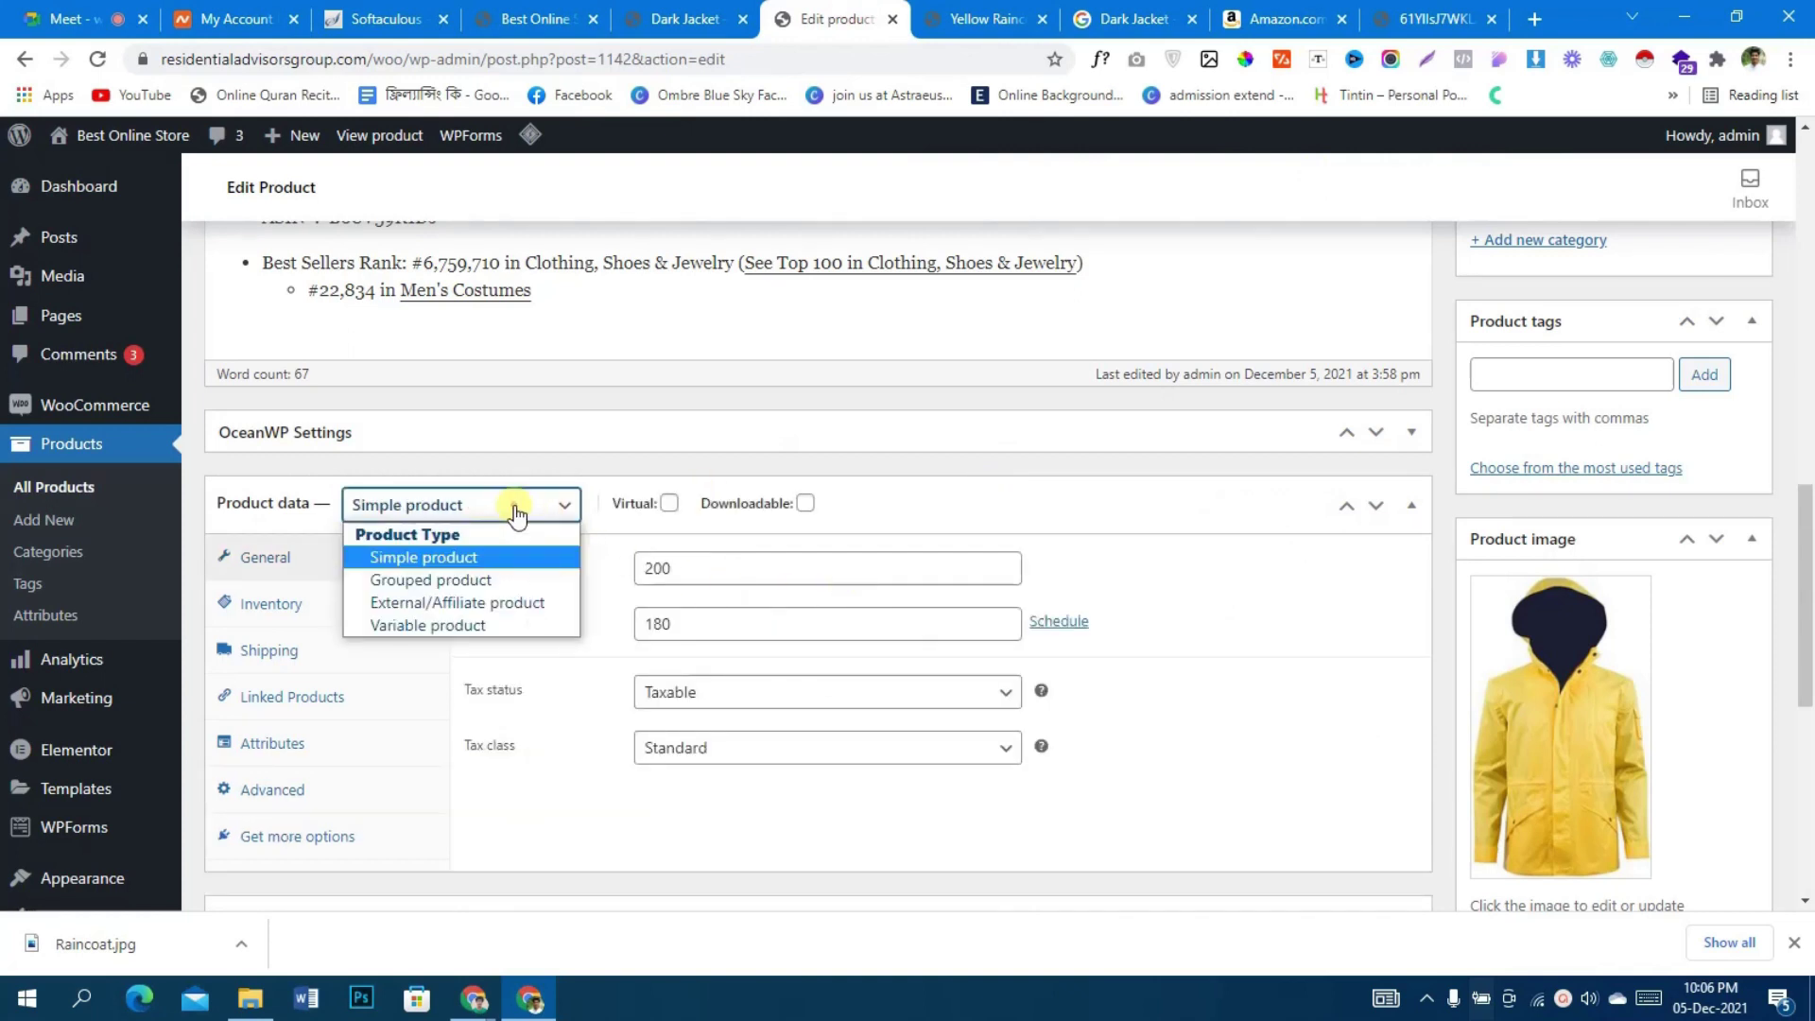
pyautogui.click(491, 619)
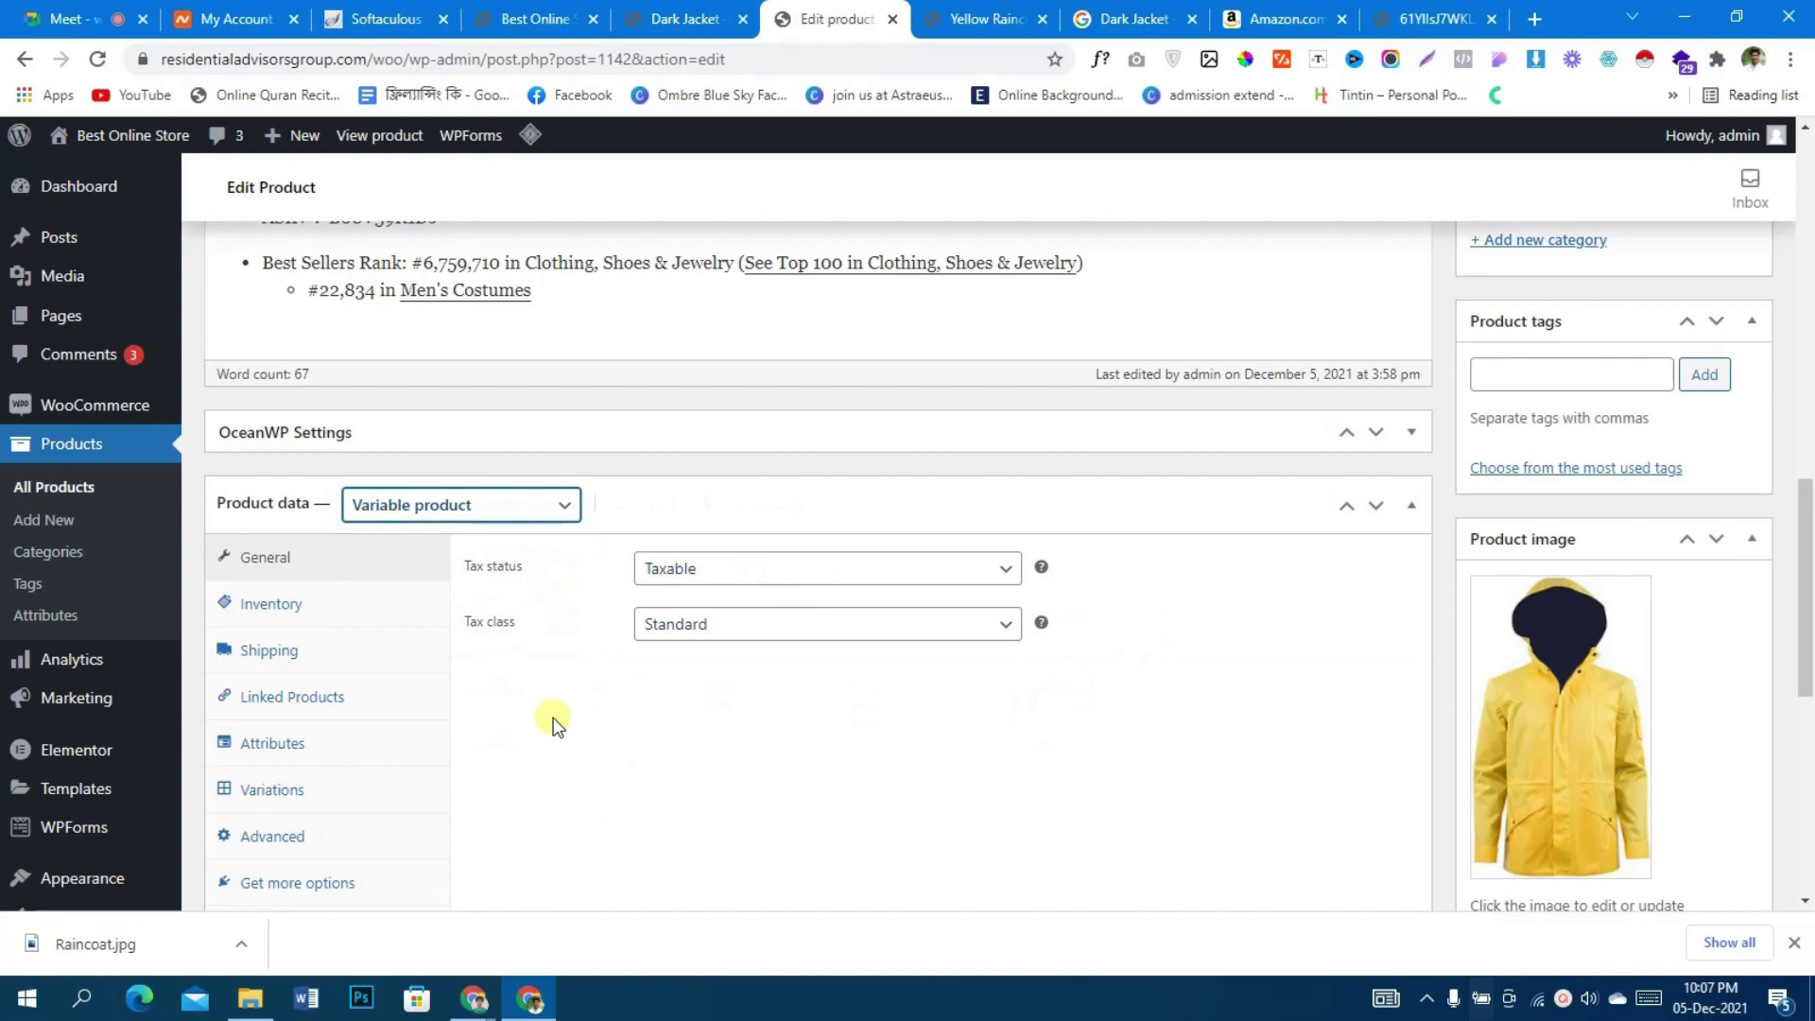
# - Set the regular price of all size variations to 200 in bulk and accept saving the pending changes
pyautogui.scroll(-1, 546, 756)
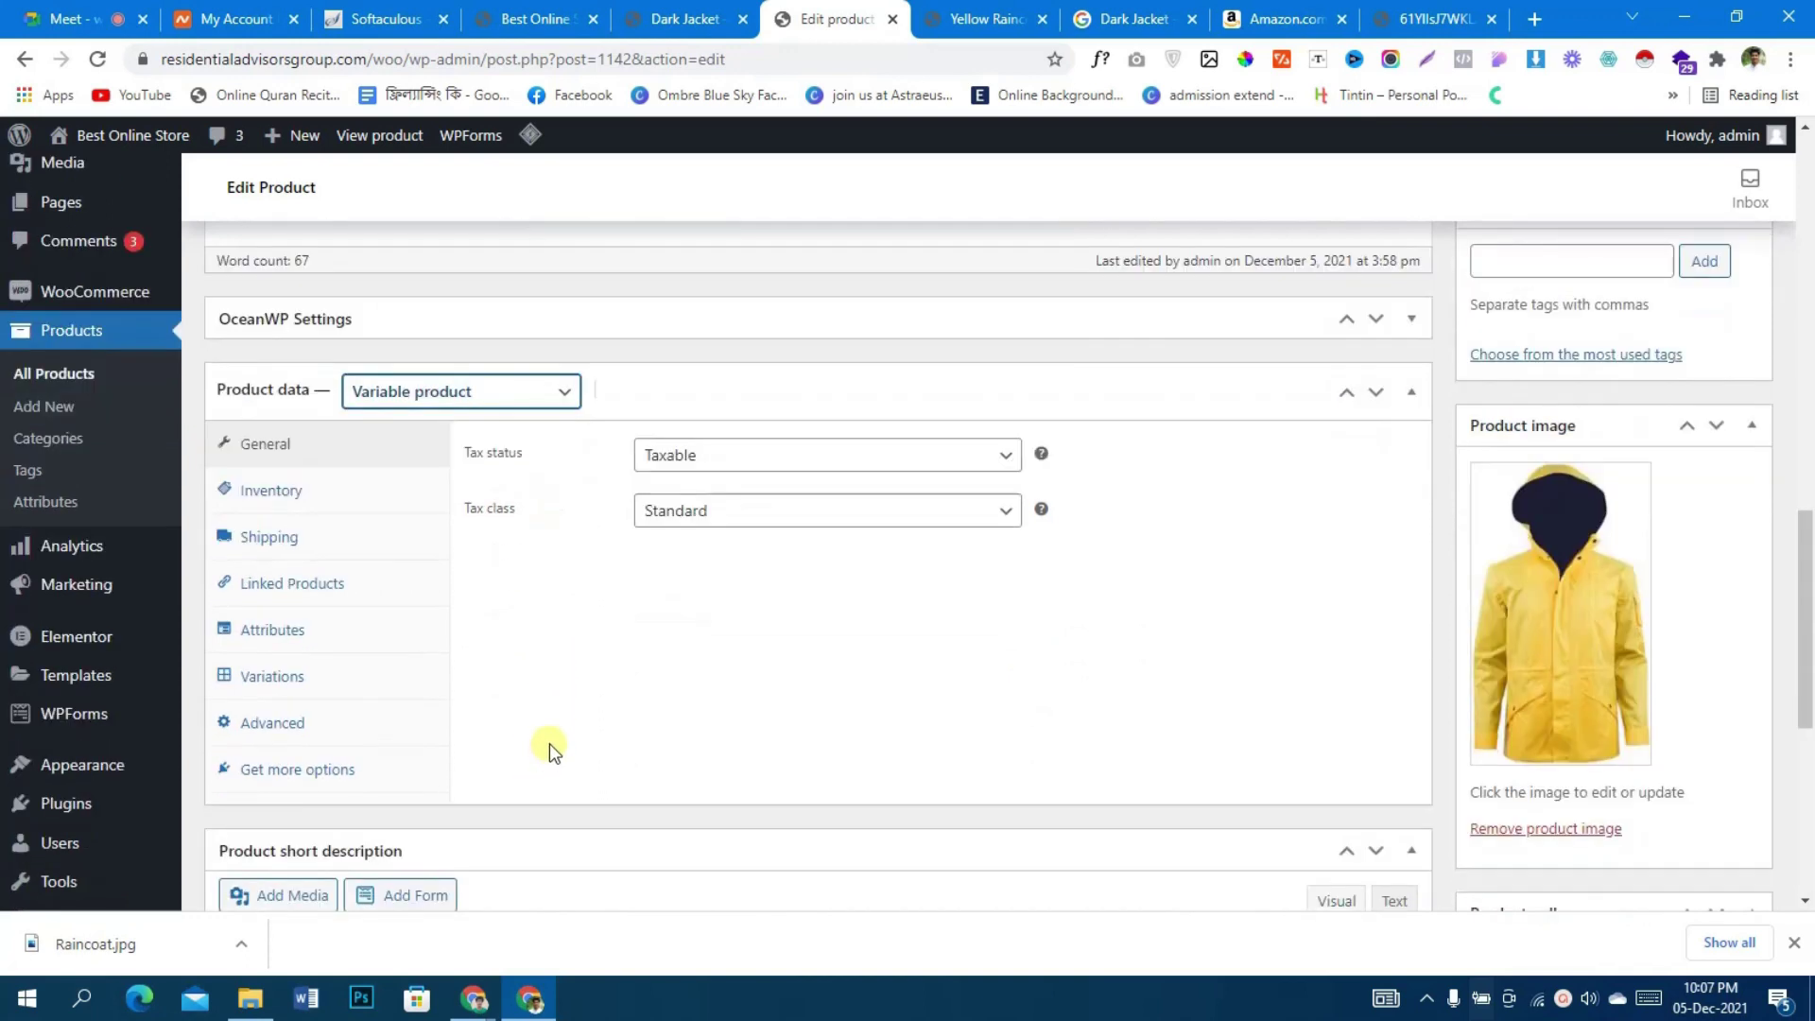
pyautogui.click(295, 677)
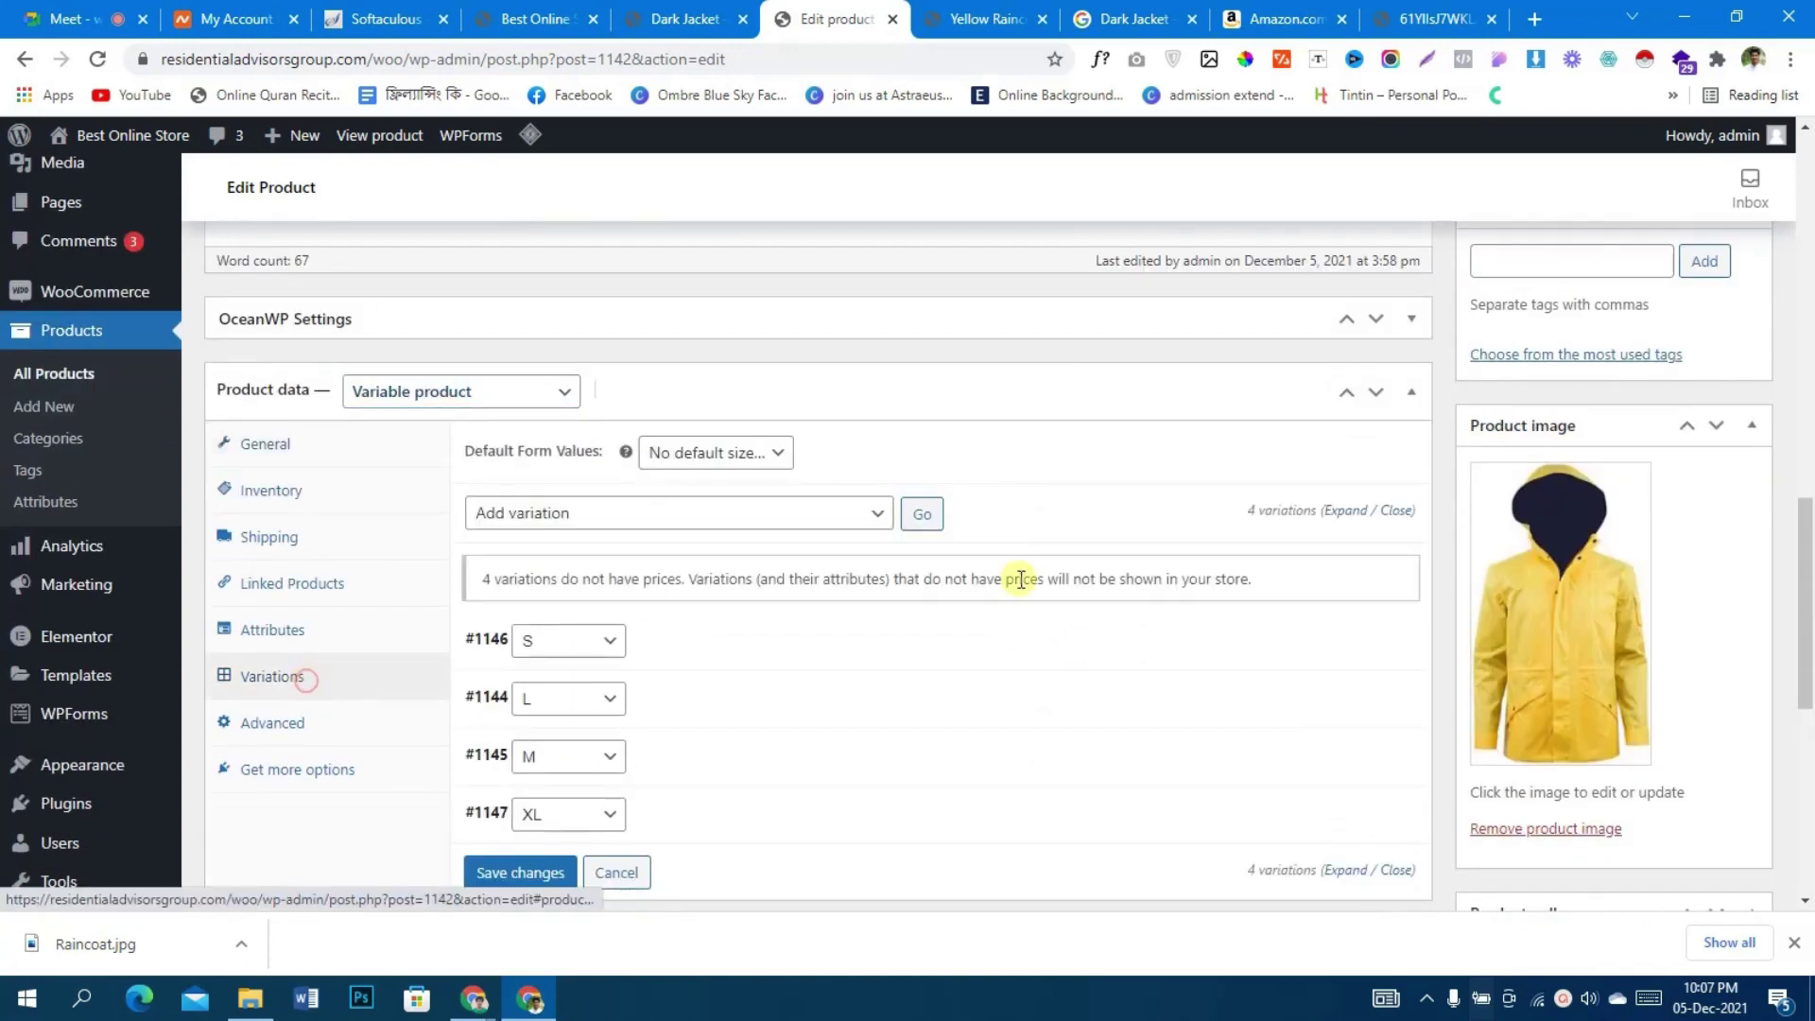
pyautogui.scroll(-1, 813, 705)
pyautogui.scroll(-1, 815, 704)
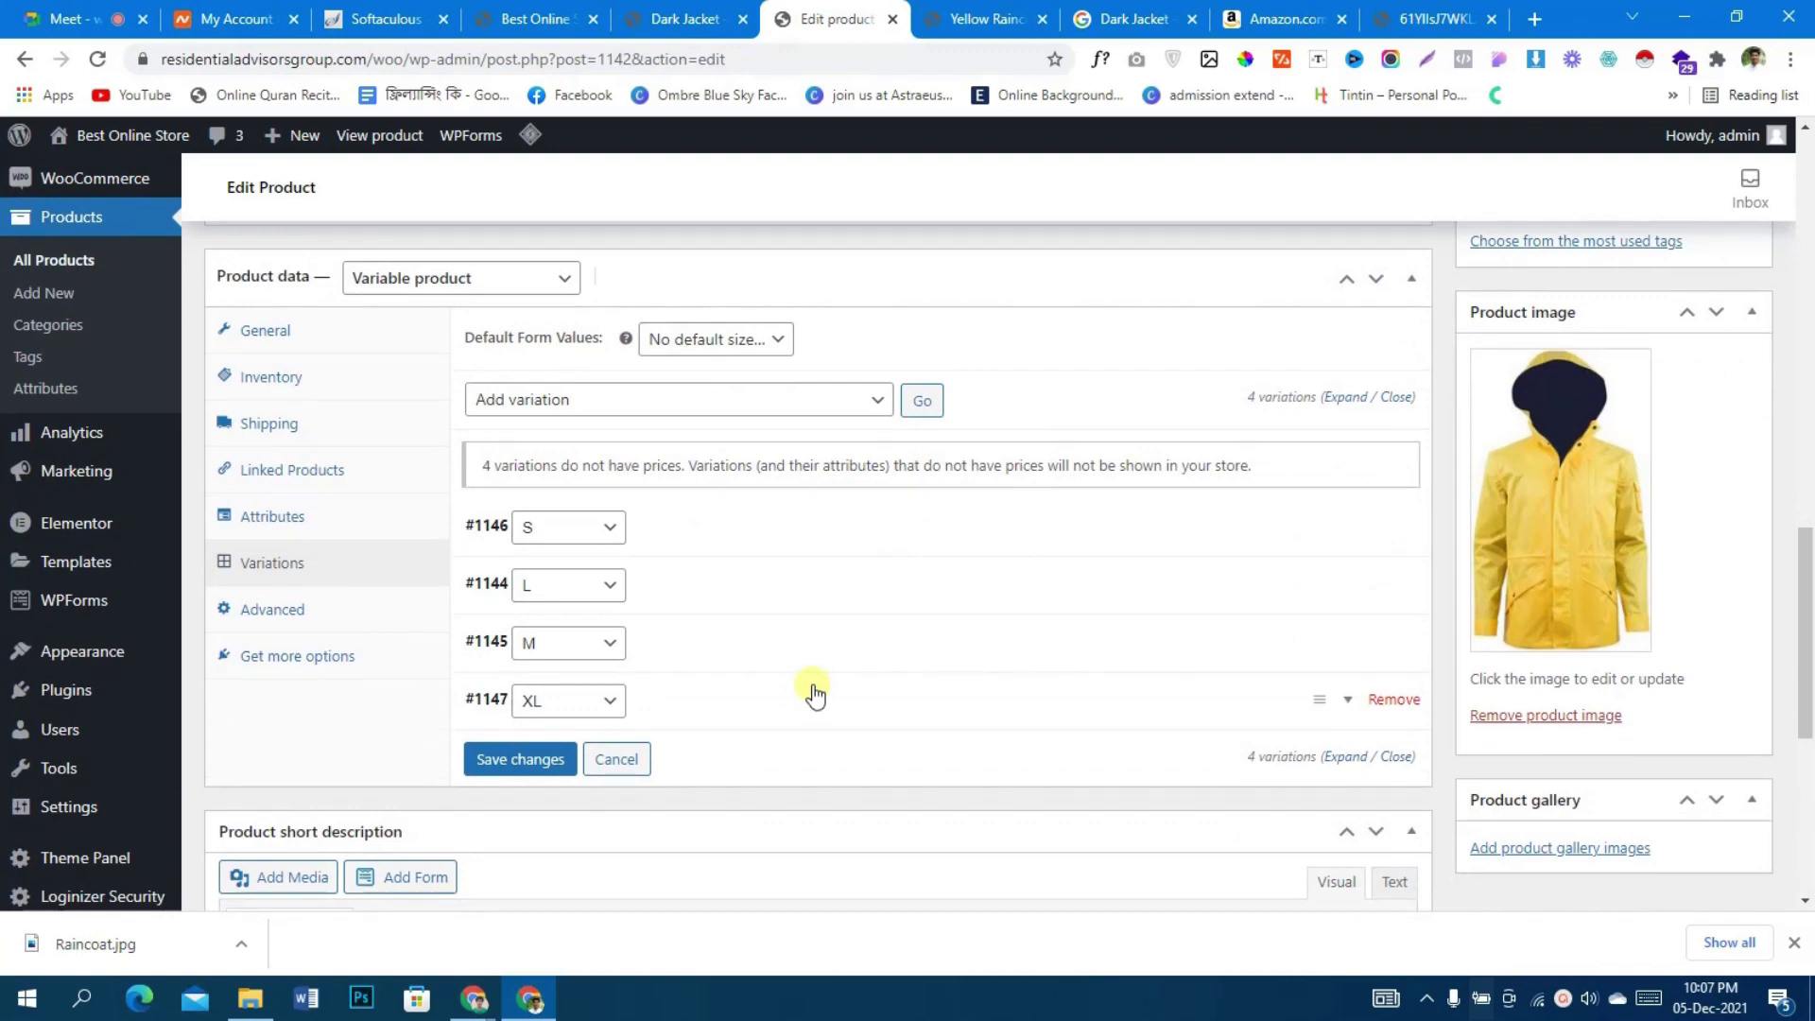
pyautogui.click(854, 408)
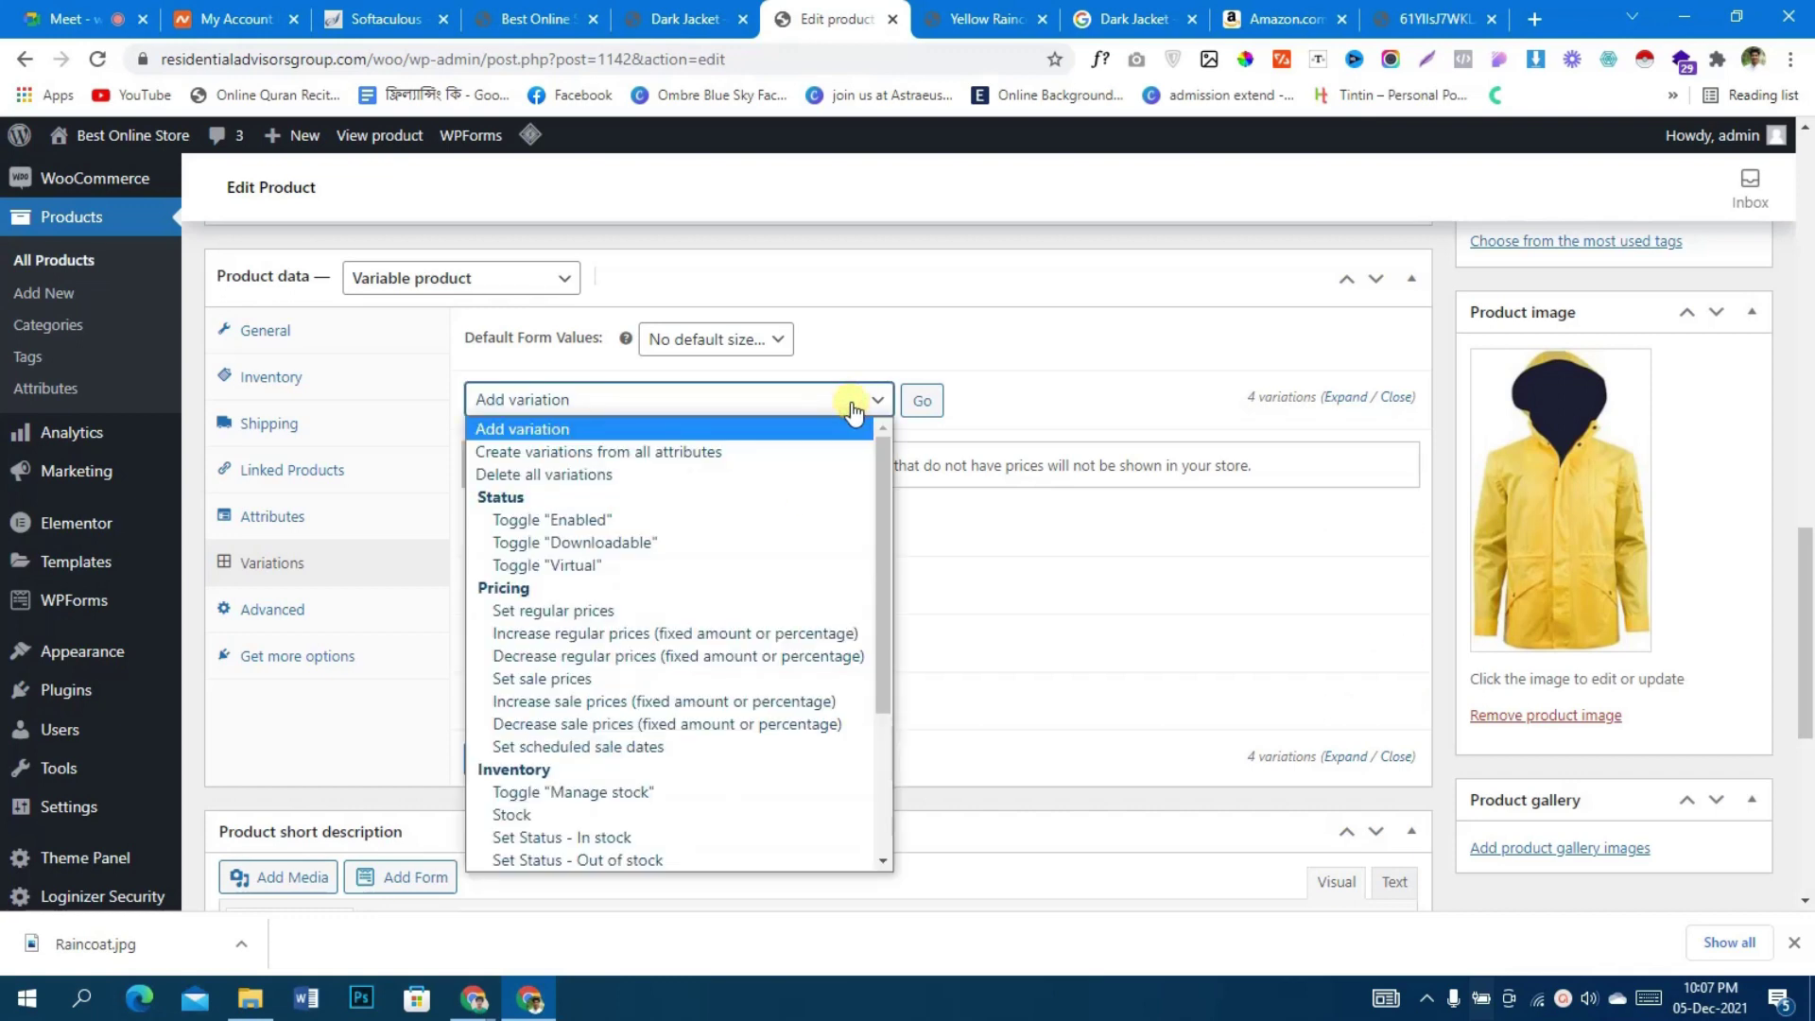
pyautogui.click(688, 613)
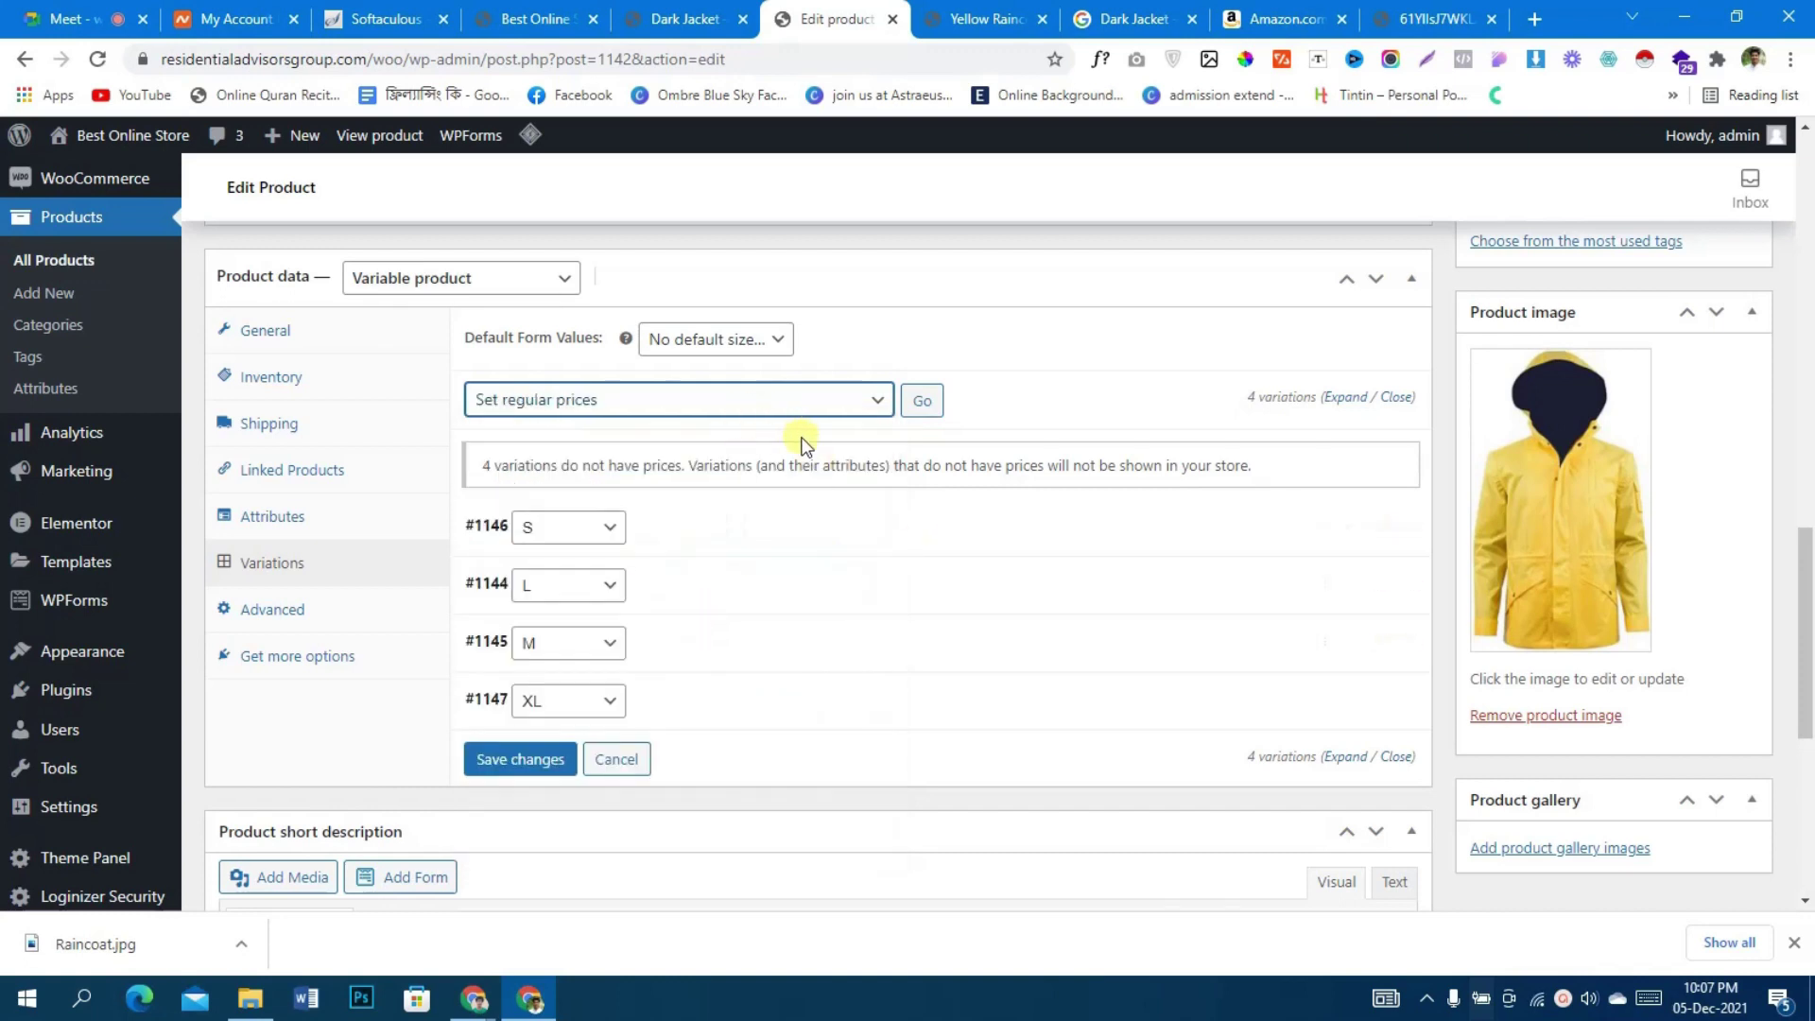
pyautogui.click(917, 403)
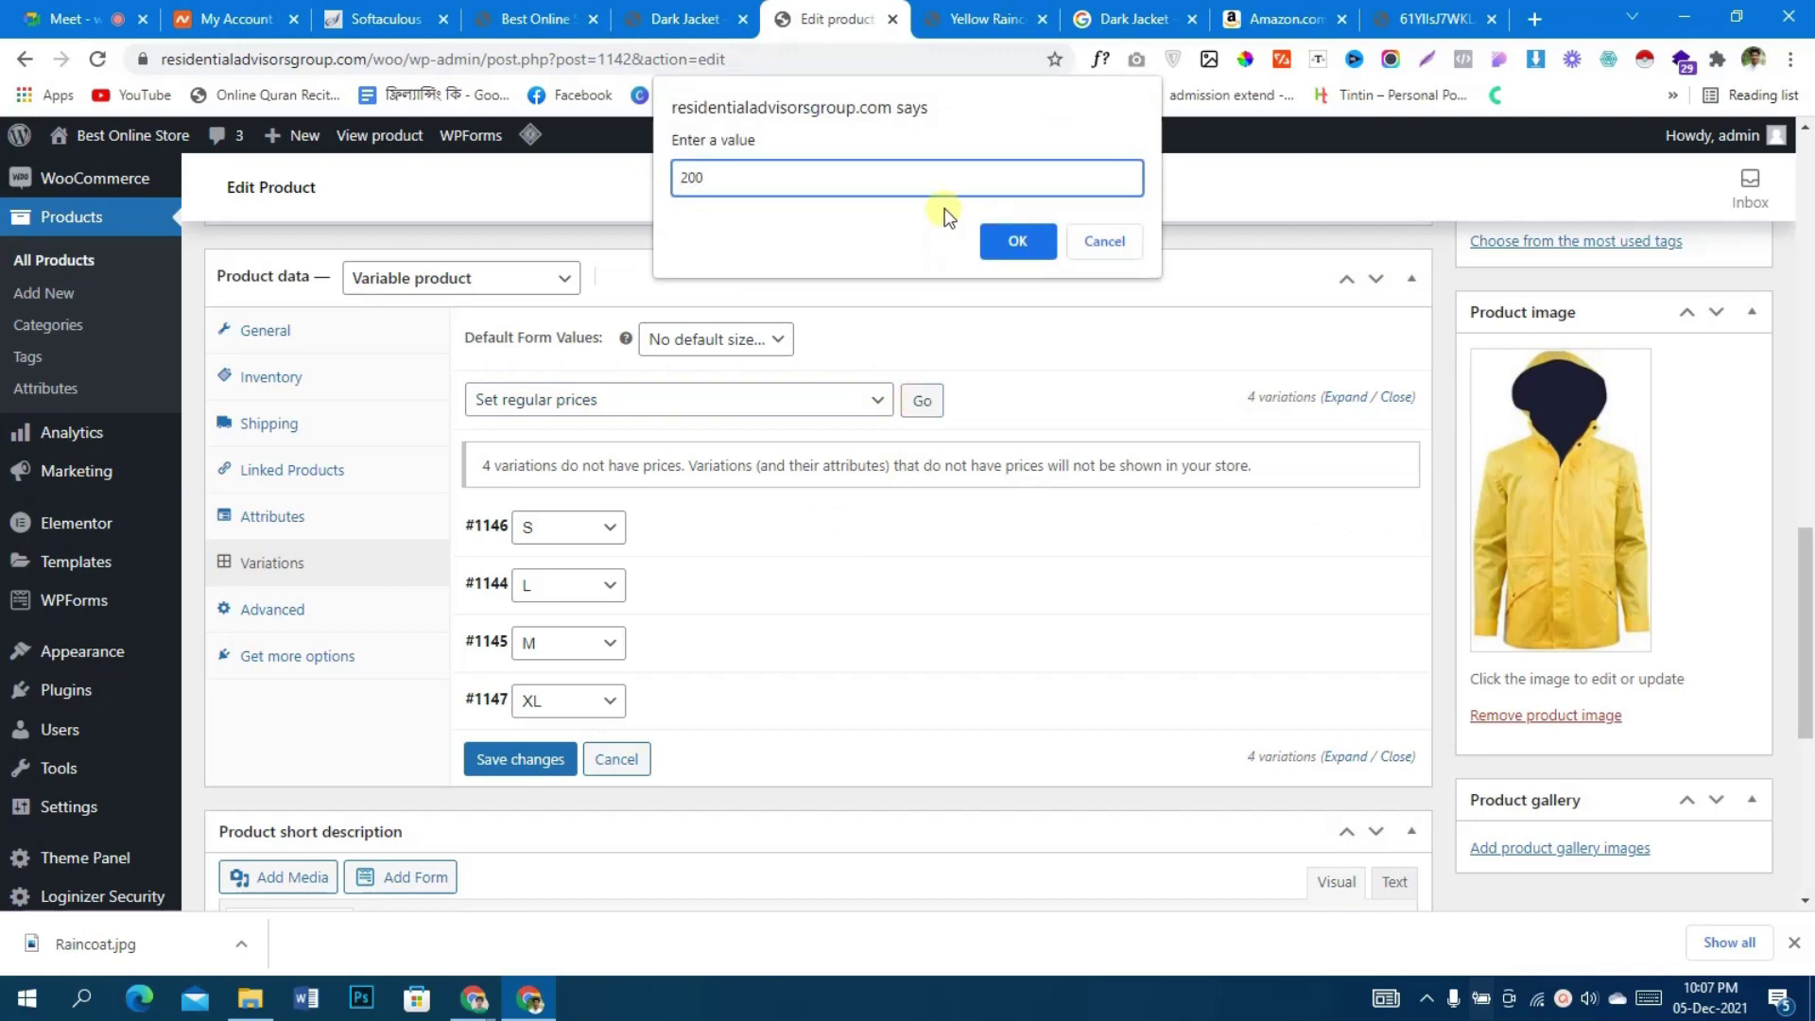
pyautogui.click(993, 244)
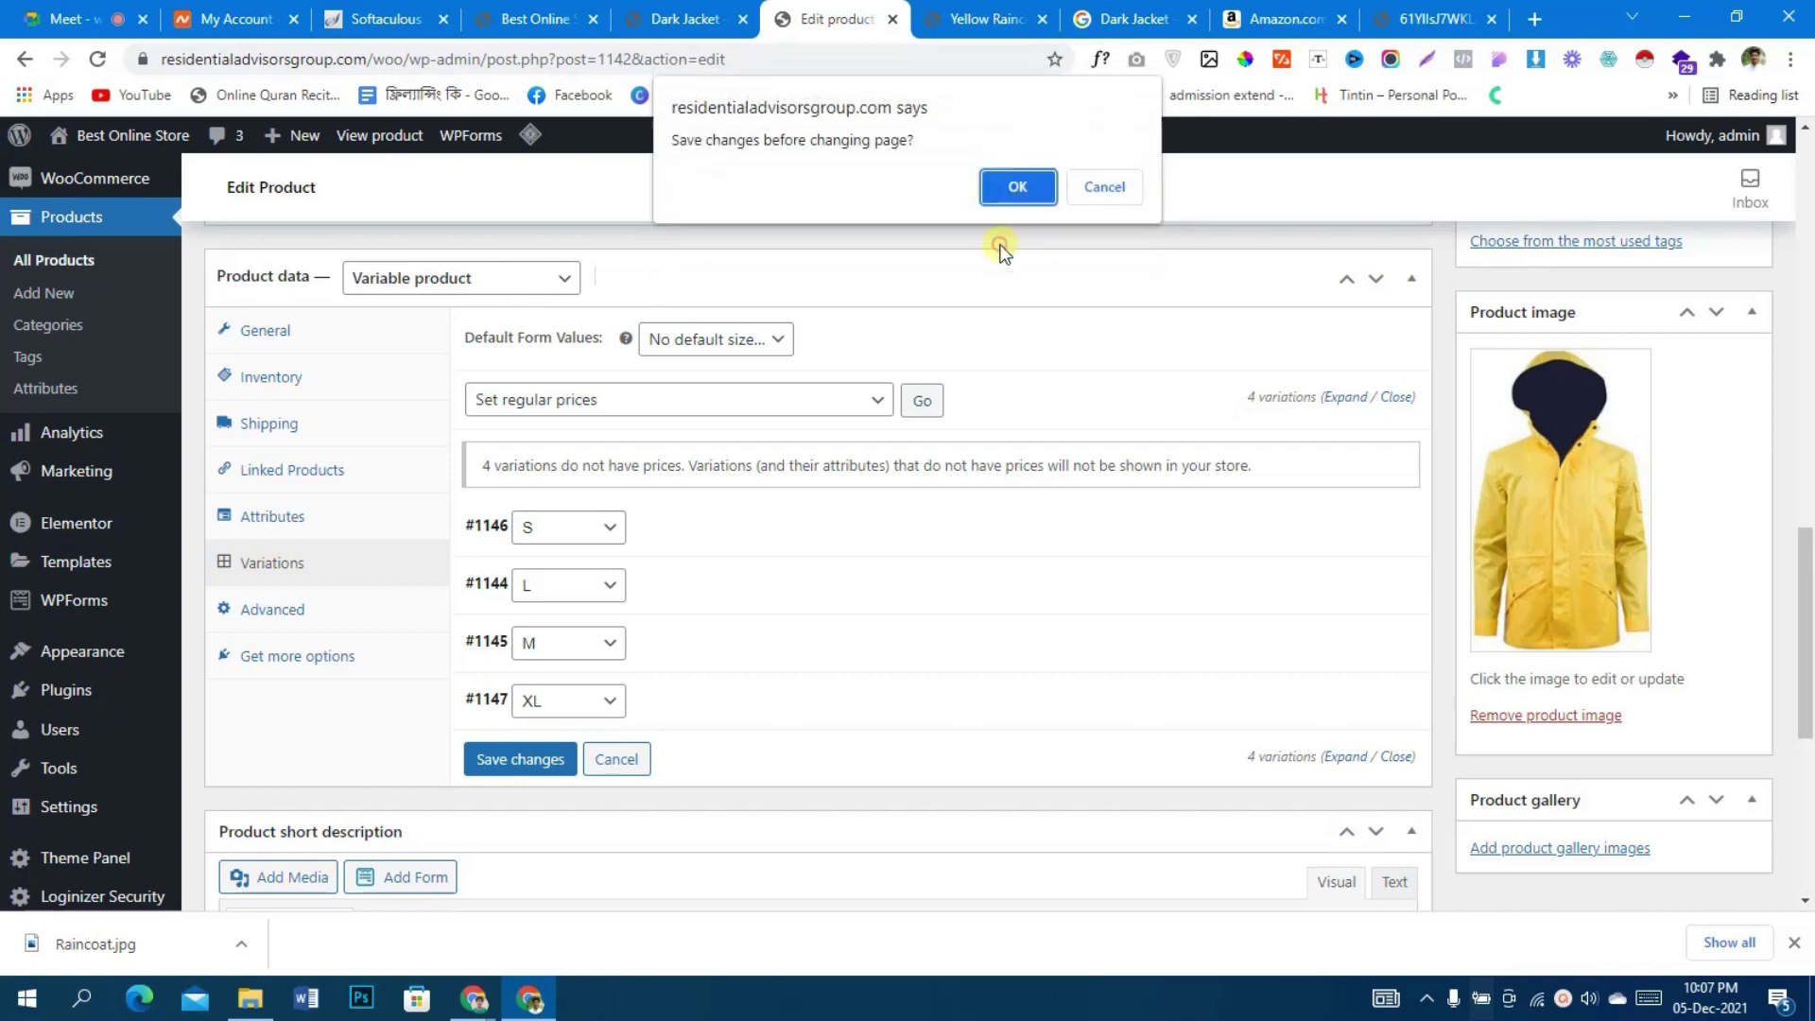
pyautogui.click(1025, 187)
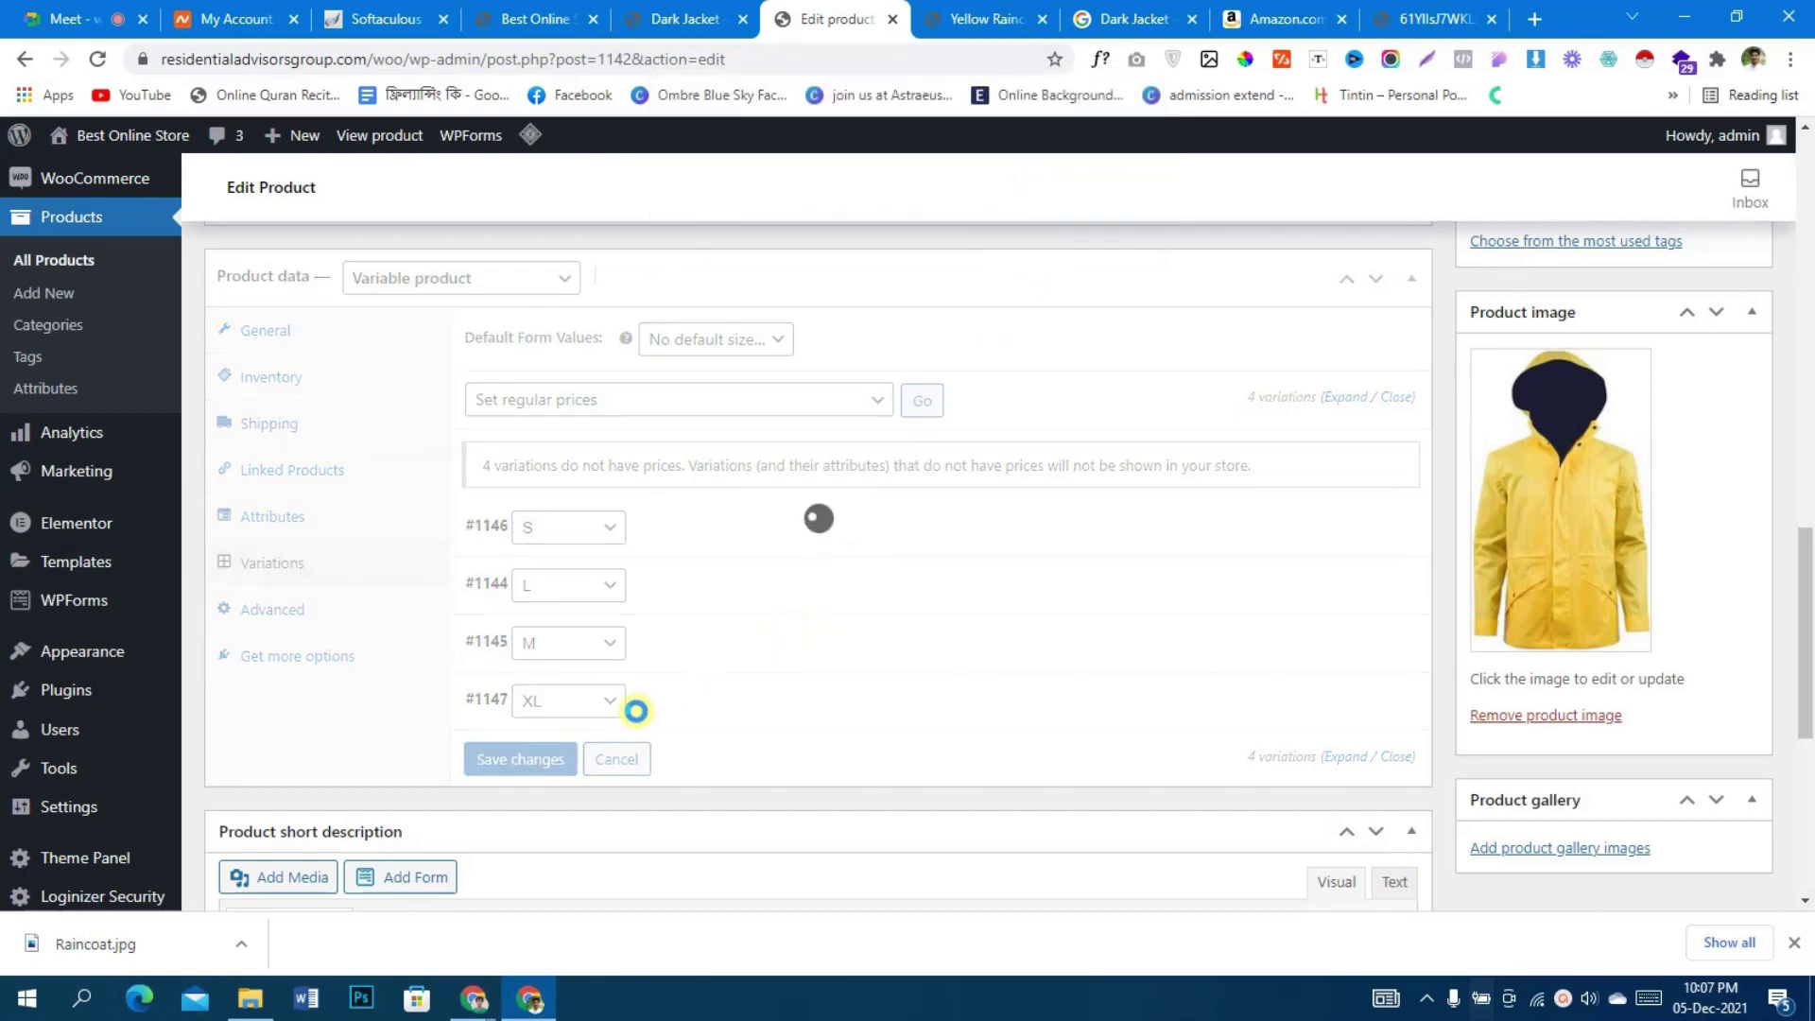
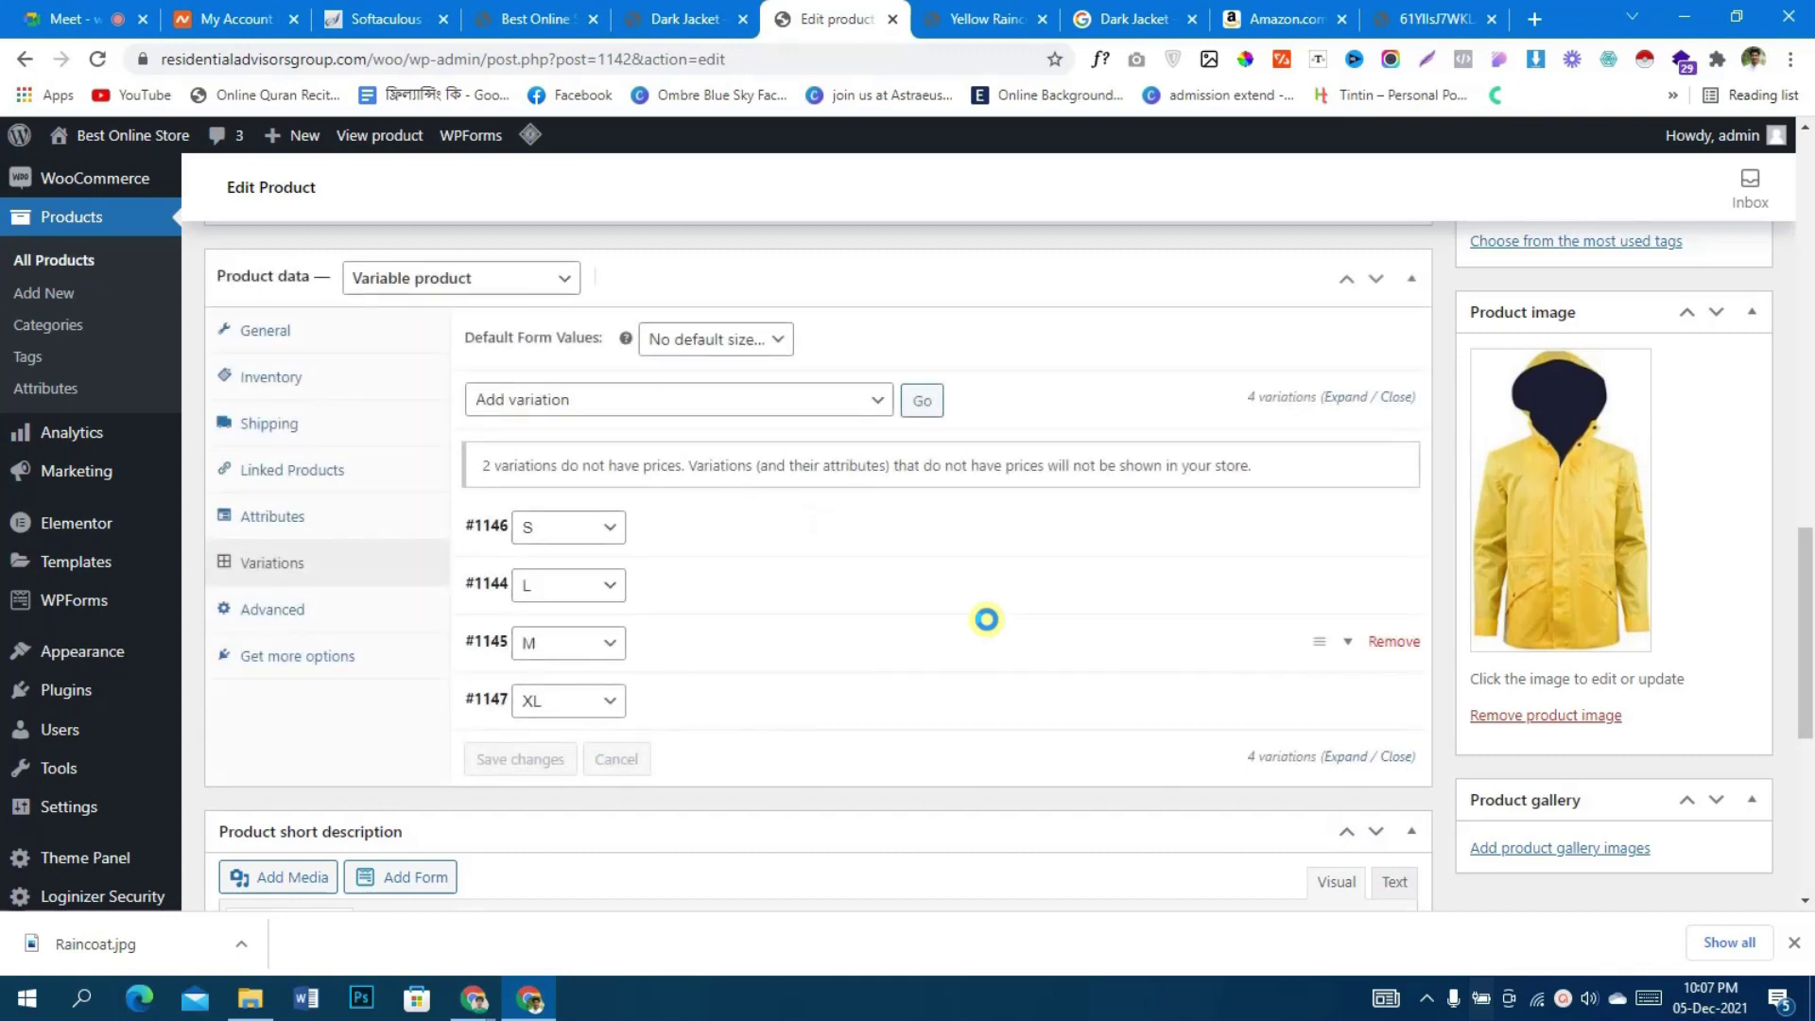
# - Update the Yellow Raincoat product with its new variation prices
pyautogui.scroll(-1, 986, 620)
pyautogui.scroll(6, 986, 619)
pyautogui.scroll(5, 986, 621)
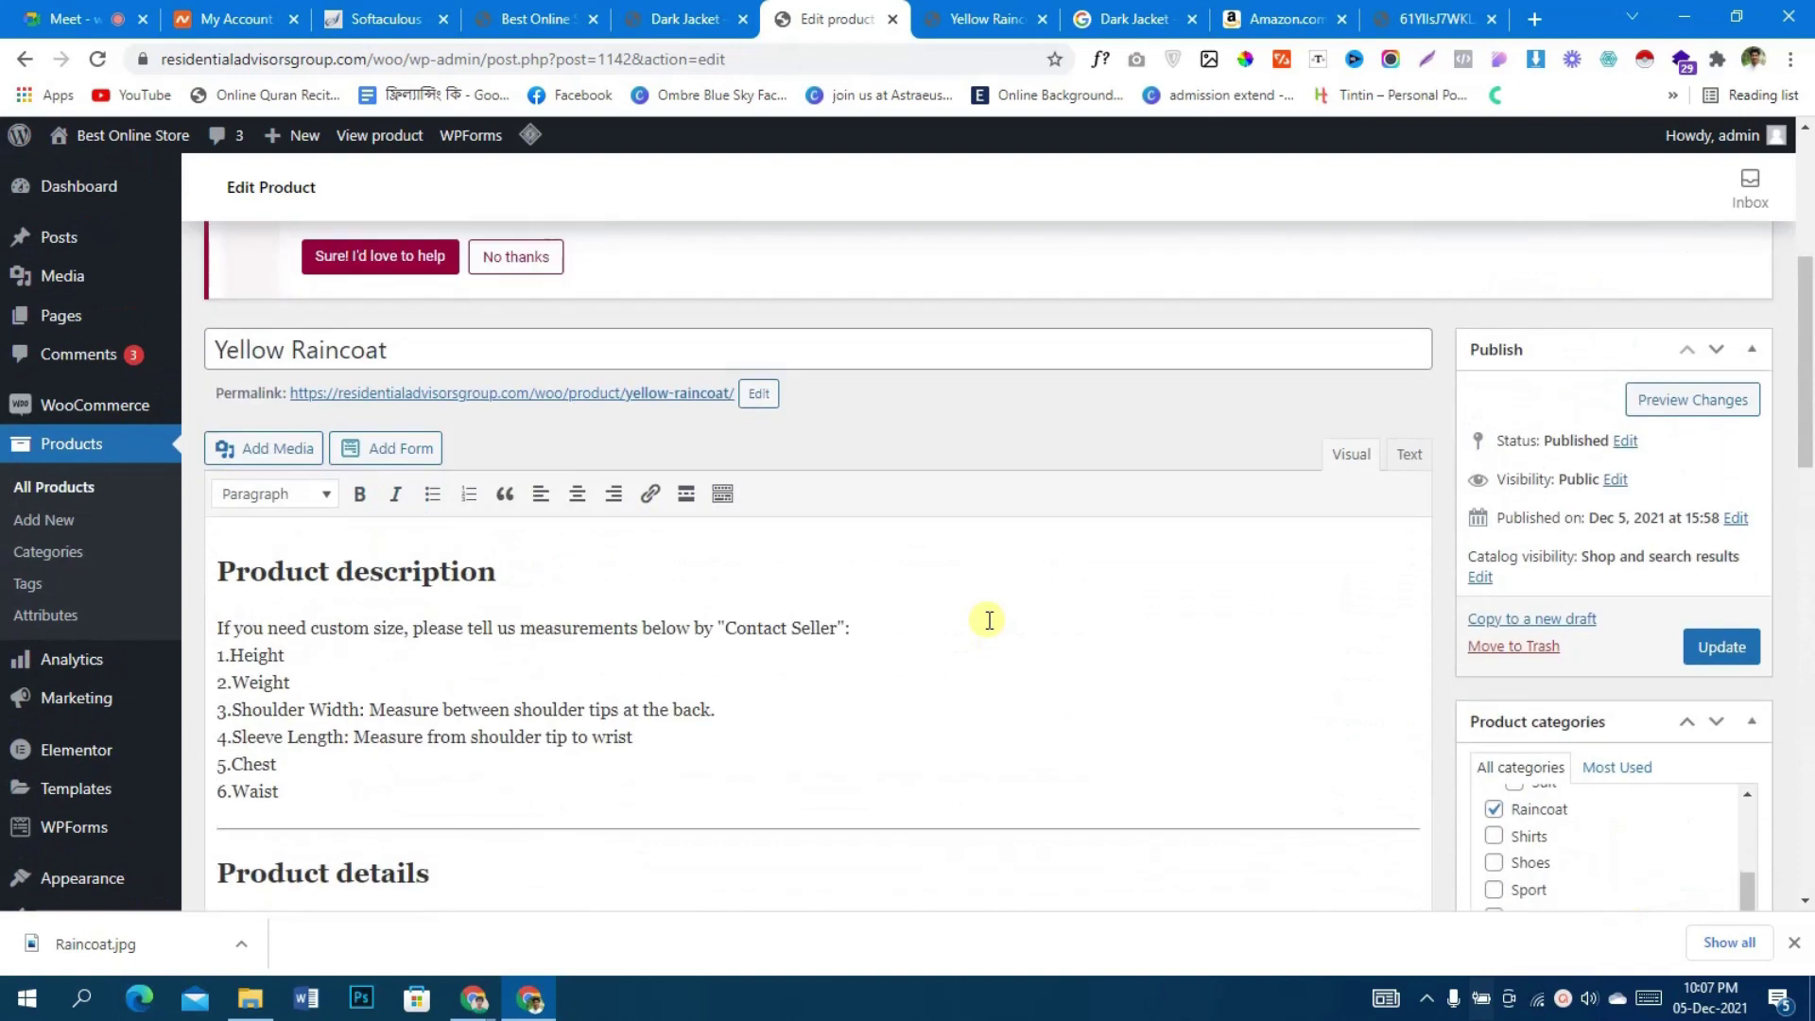
pyautogui.click(1736, 652)
pyautogui.scroll(-8, 1203, 693)
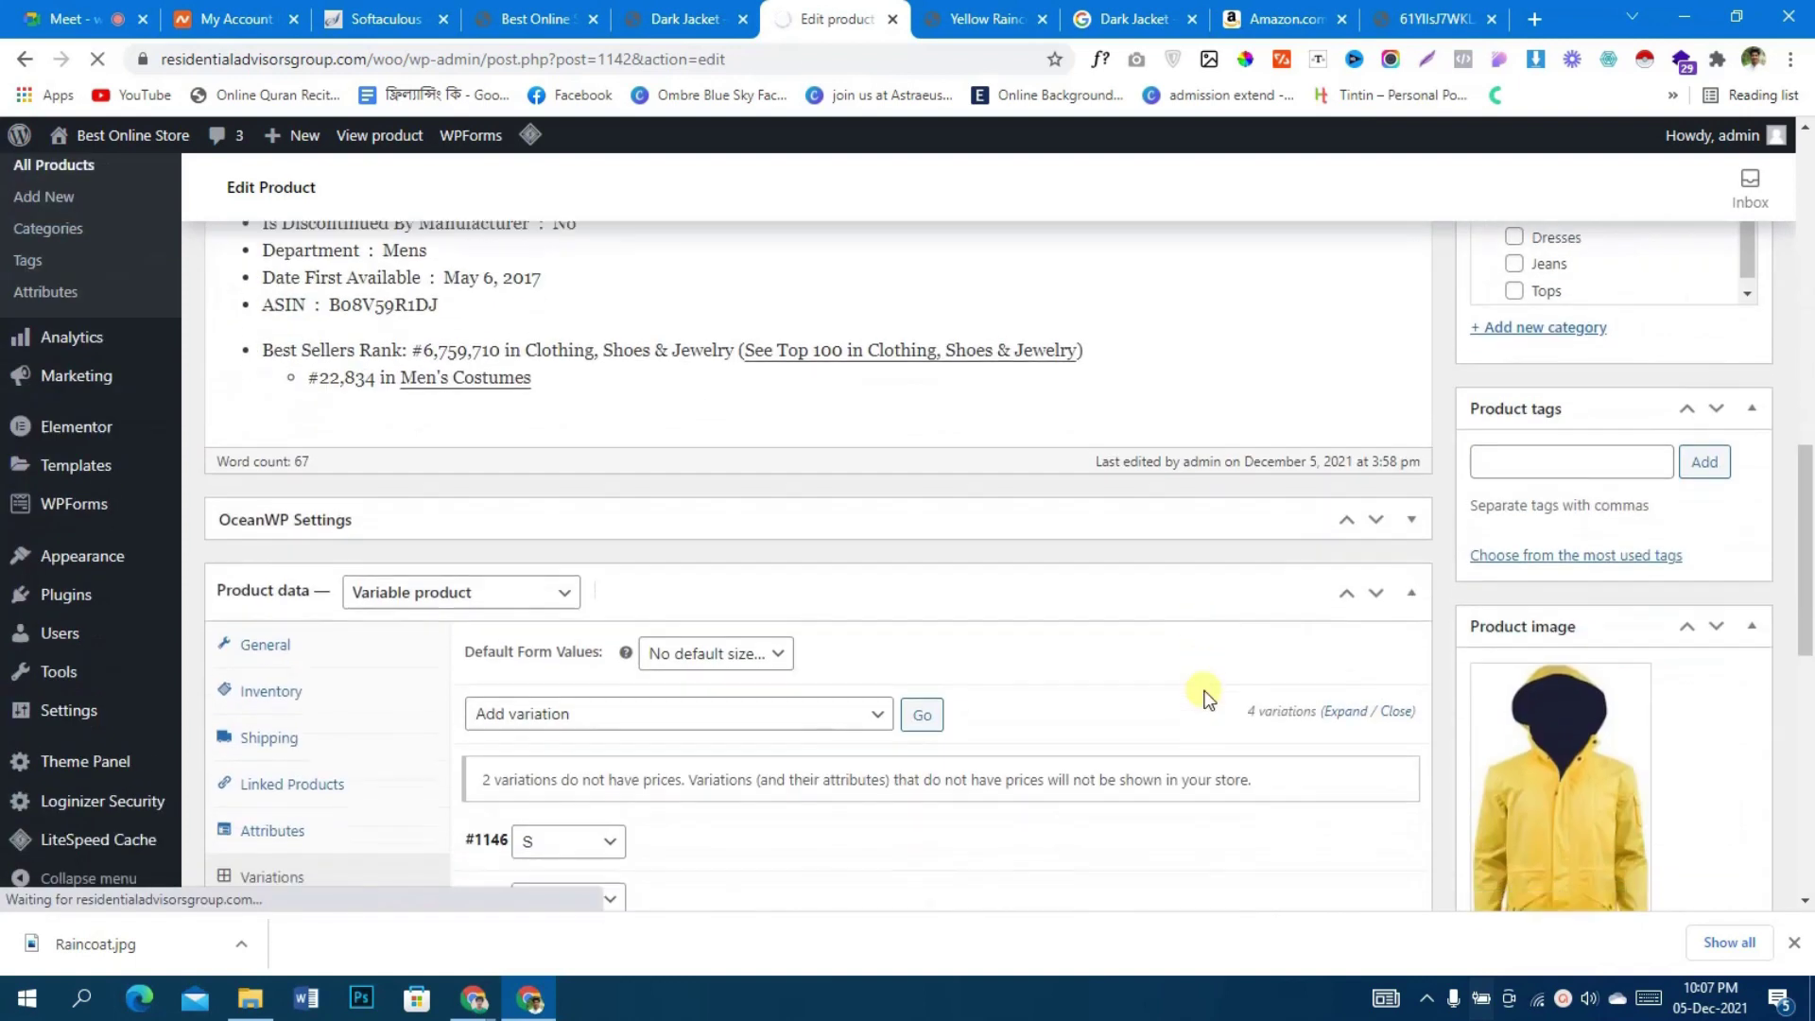
# - Reload the Yellow Raincoat store page and check its price and size selector
pyautogui.click(986, 13)
pyautogui.click(97, 60)
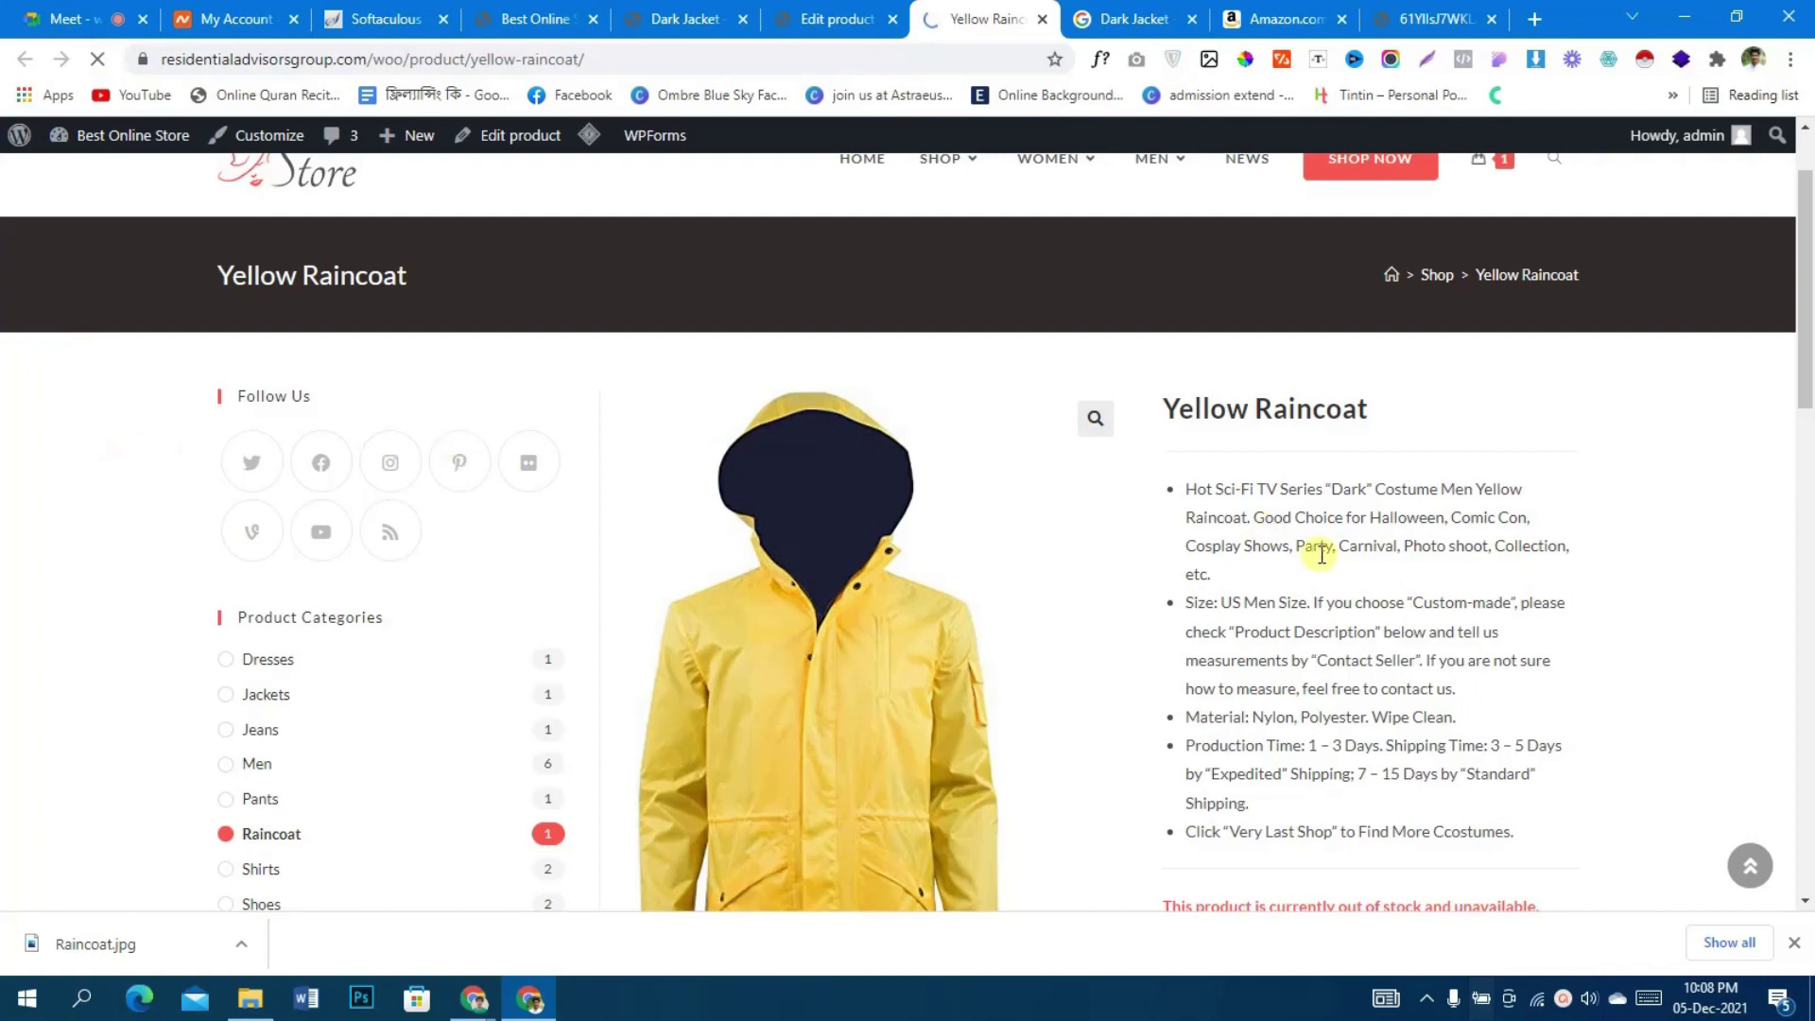
pyautogui.scroll(-2, 1441, 588)
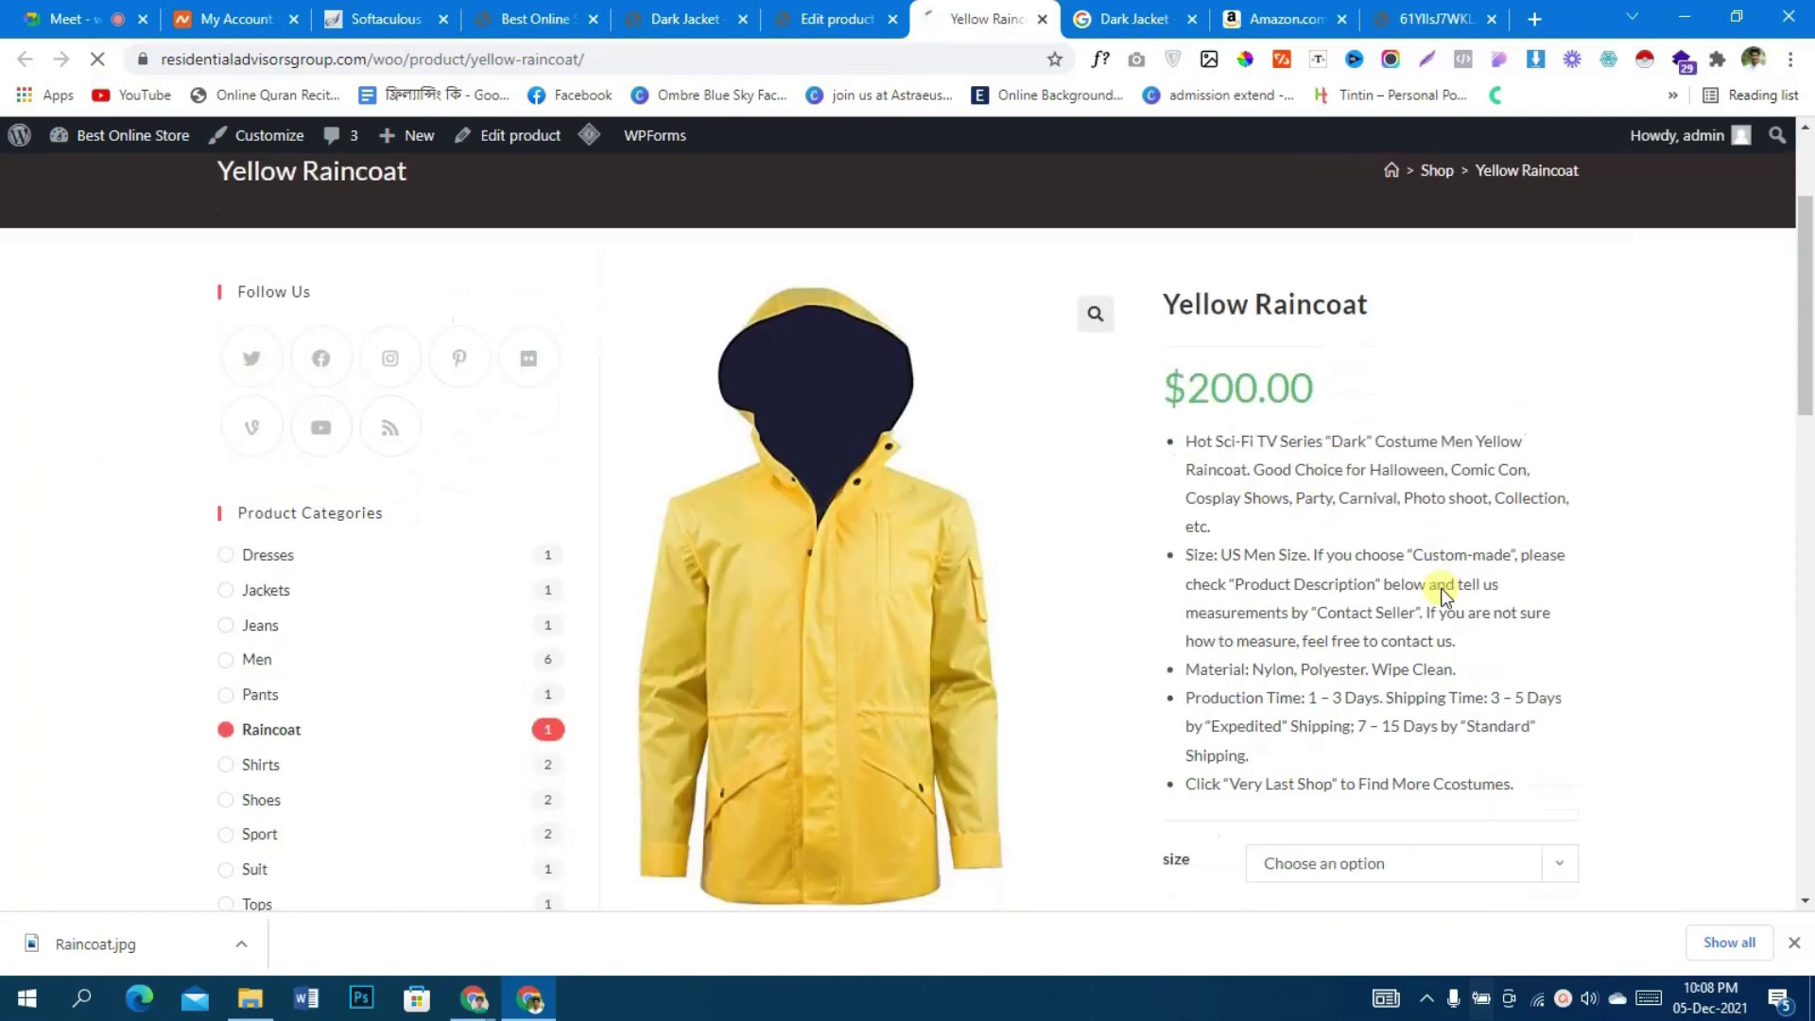
pyautogui.scroll(-2, 1433, 345)
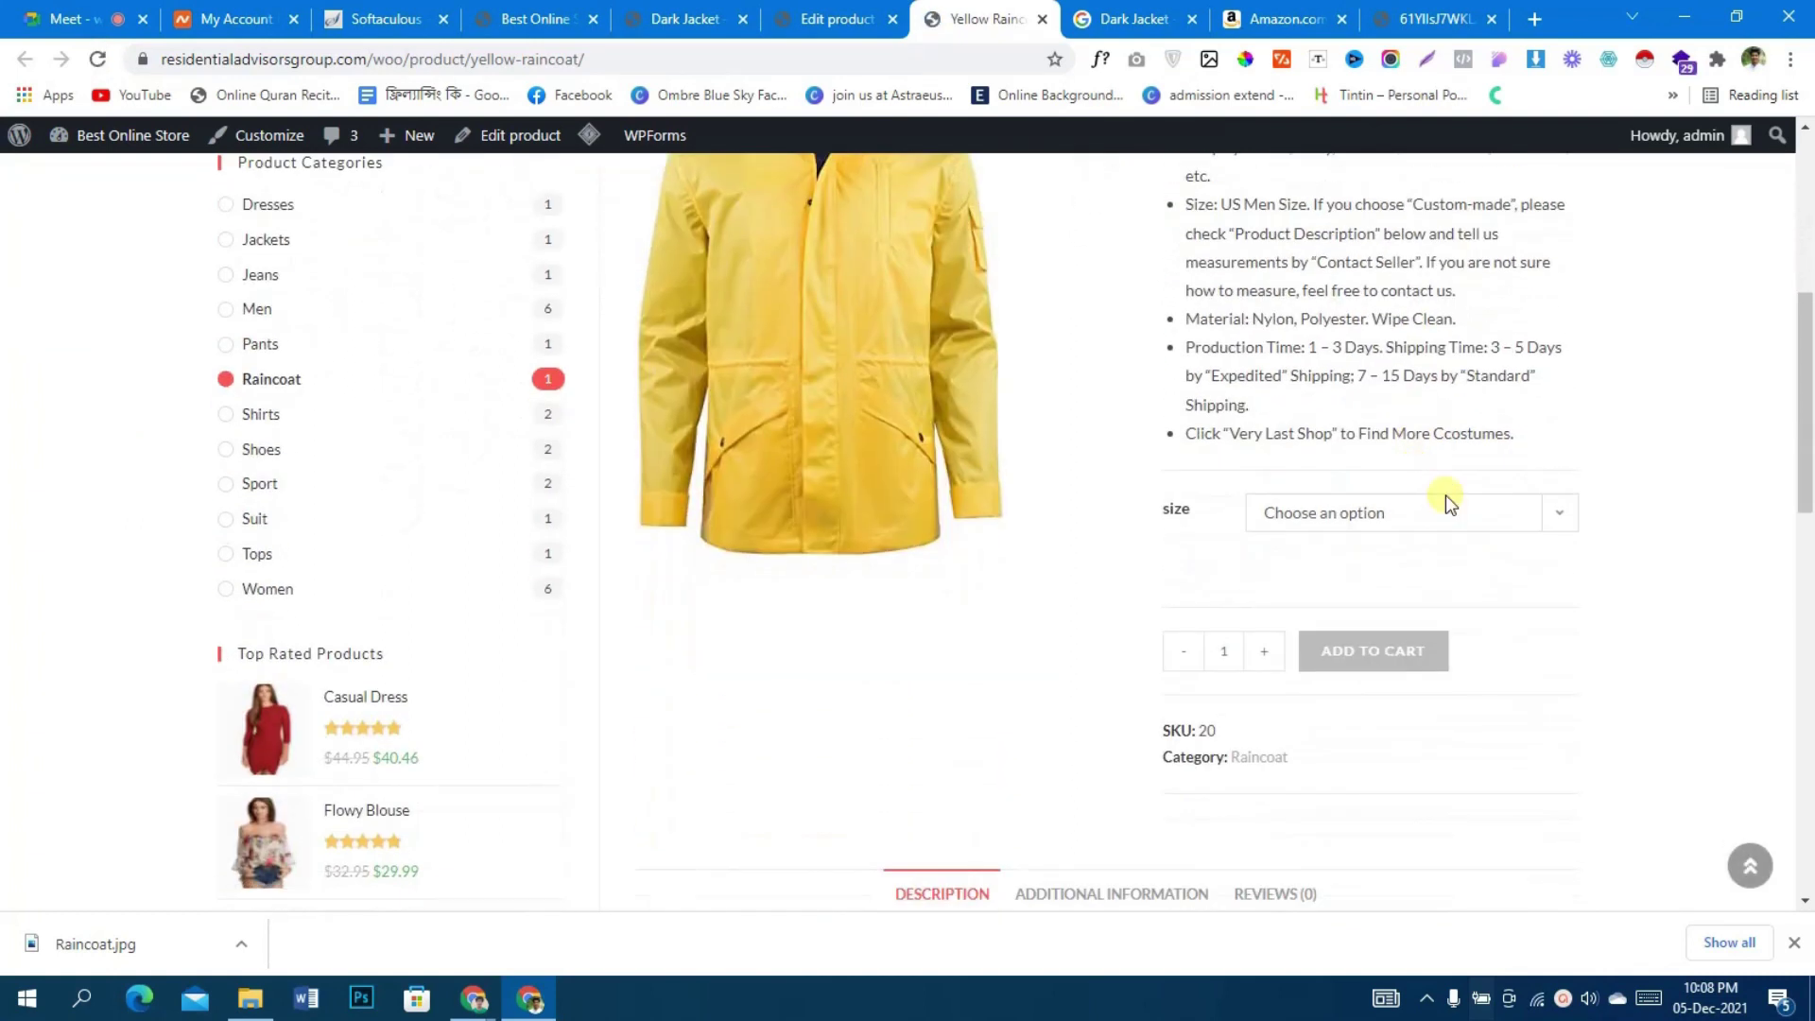
# - Try size S, XL and S again on the store page, checking the offered sizes and the displayed price
pyautogui.click(1400, 531)
pyautogui.click(1383, 568)
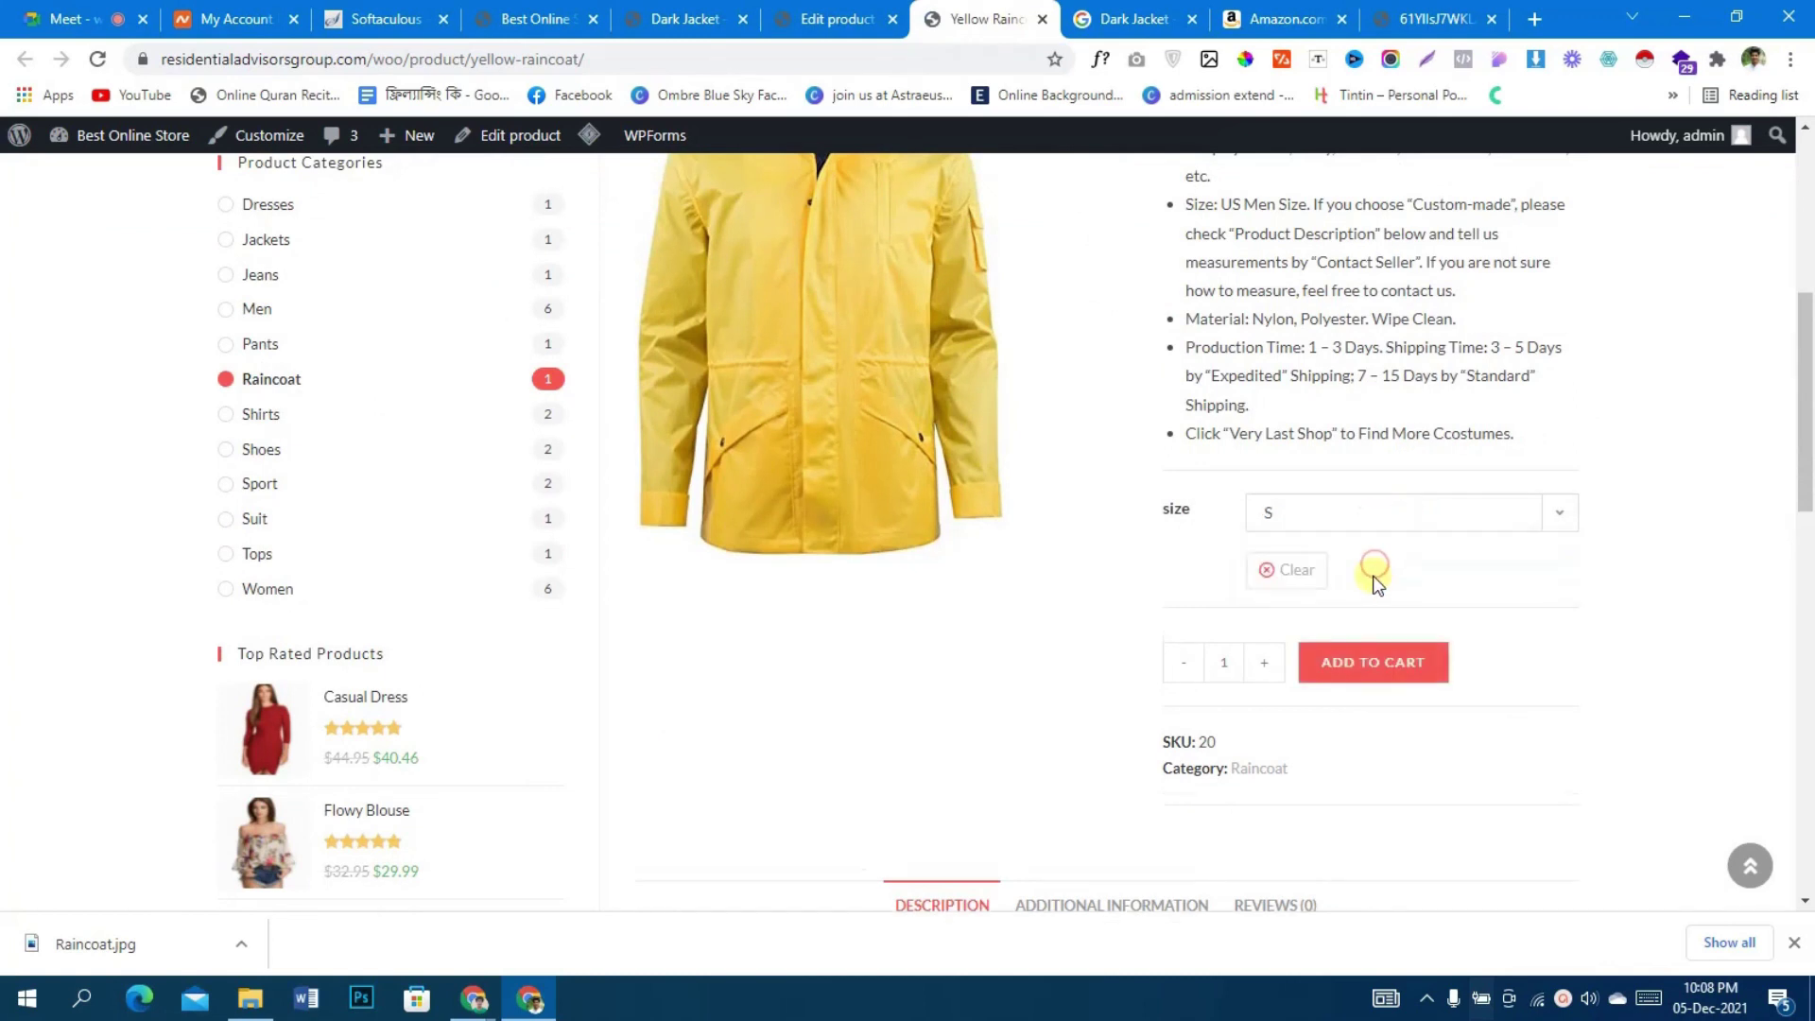
pyautogui.click(1372, 520)
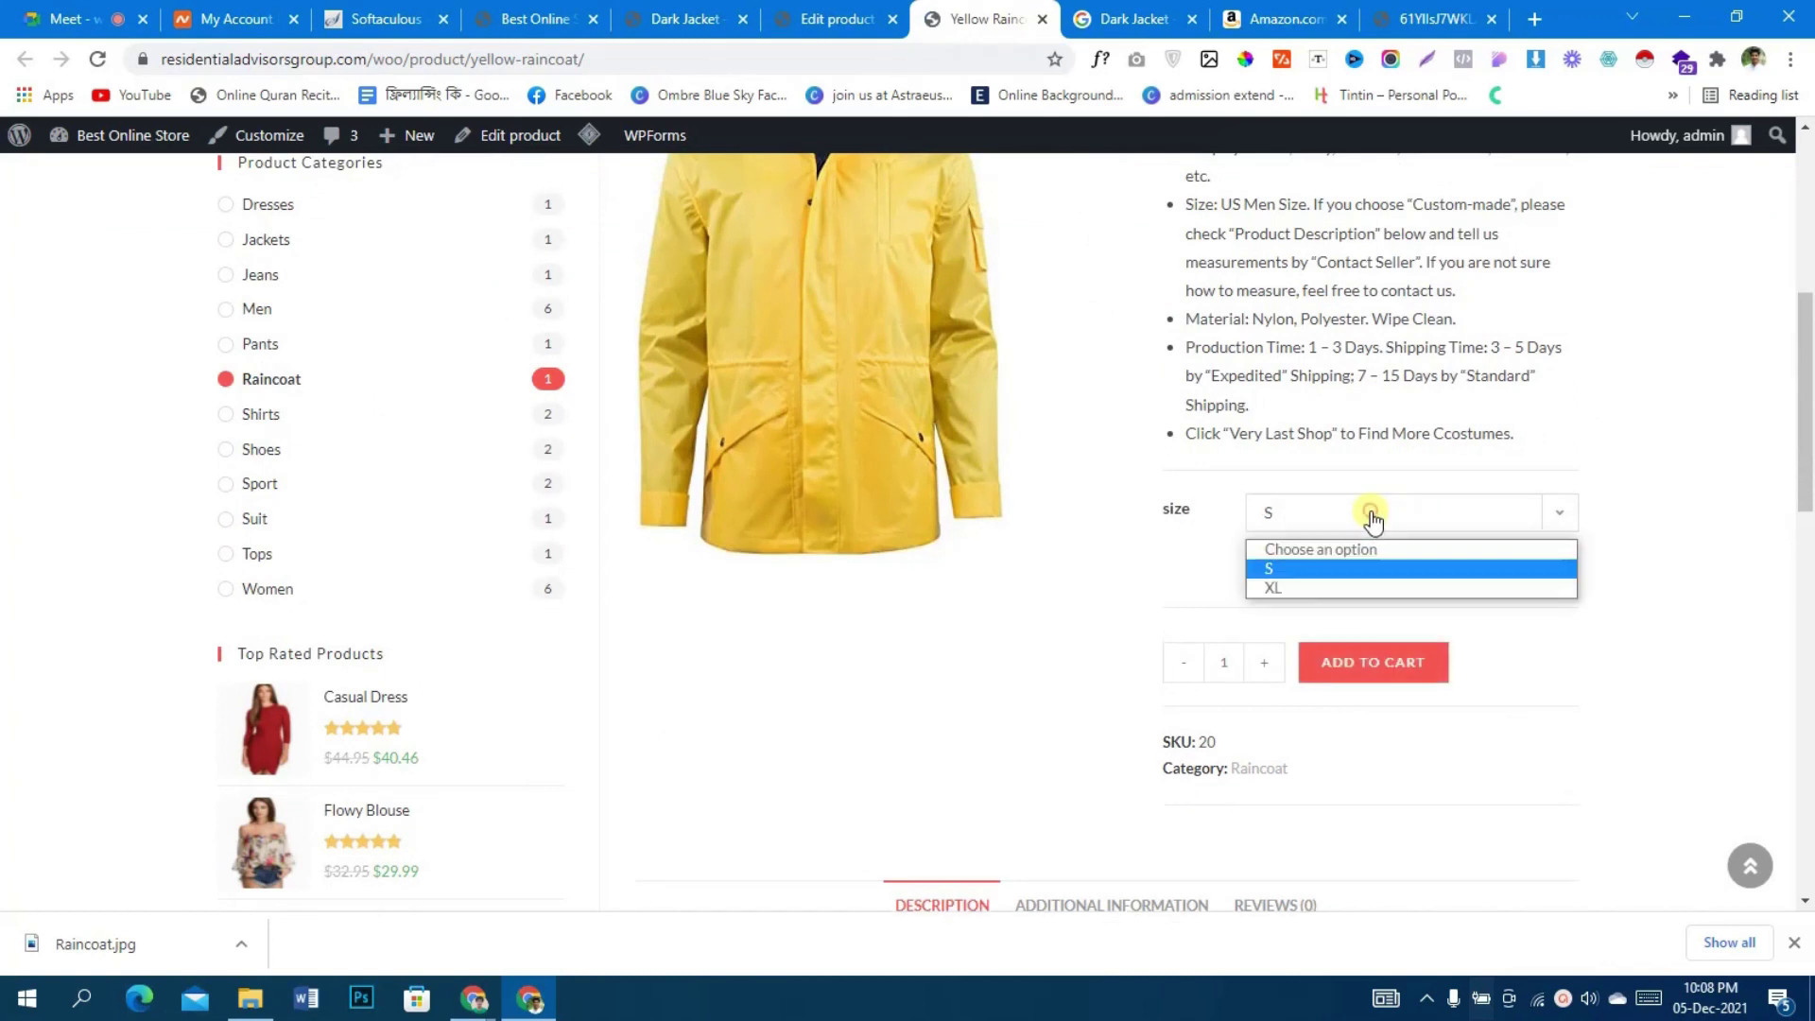
pyautogui.click(1344, 585)
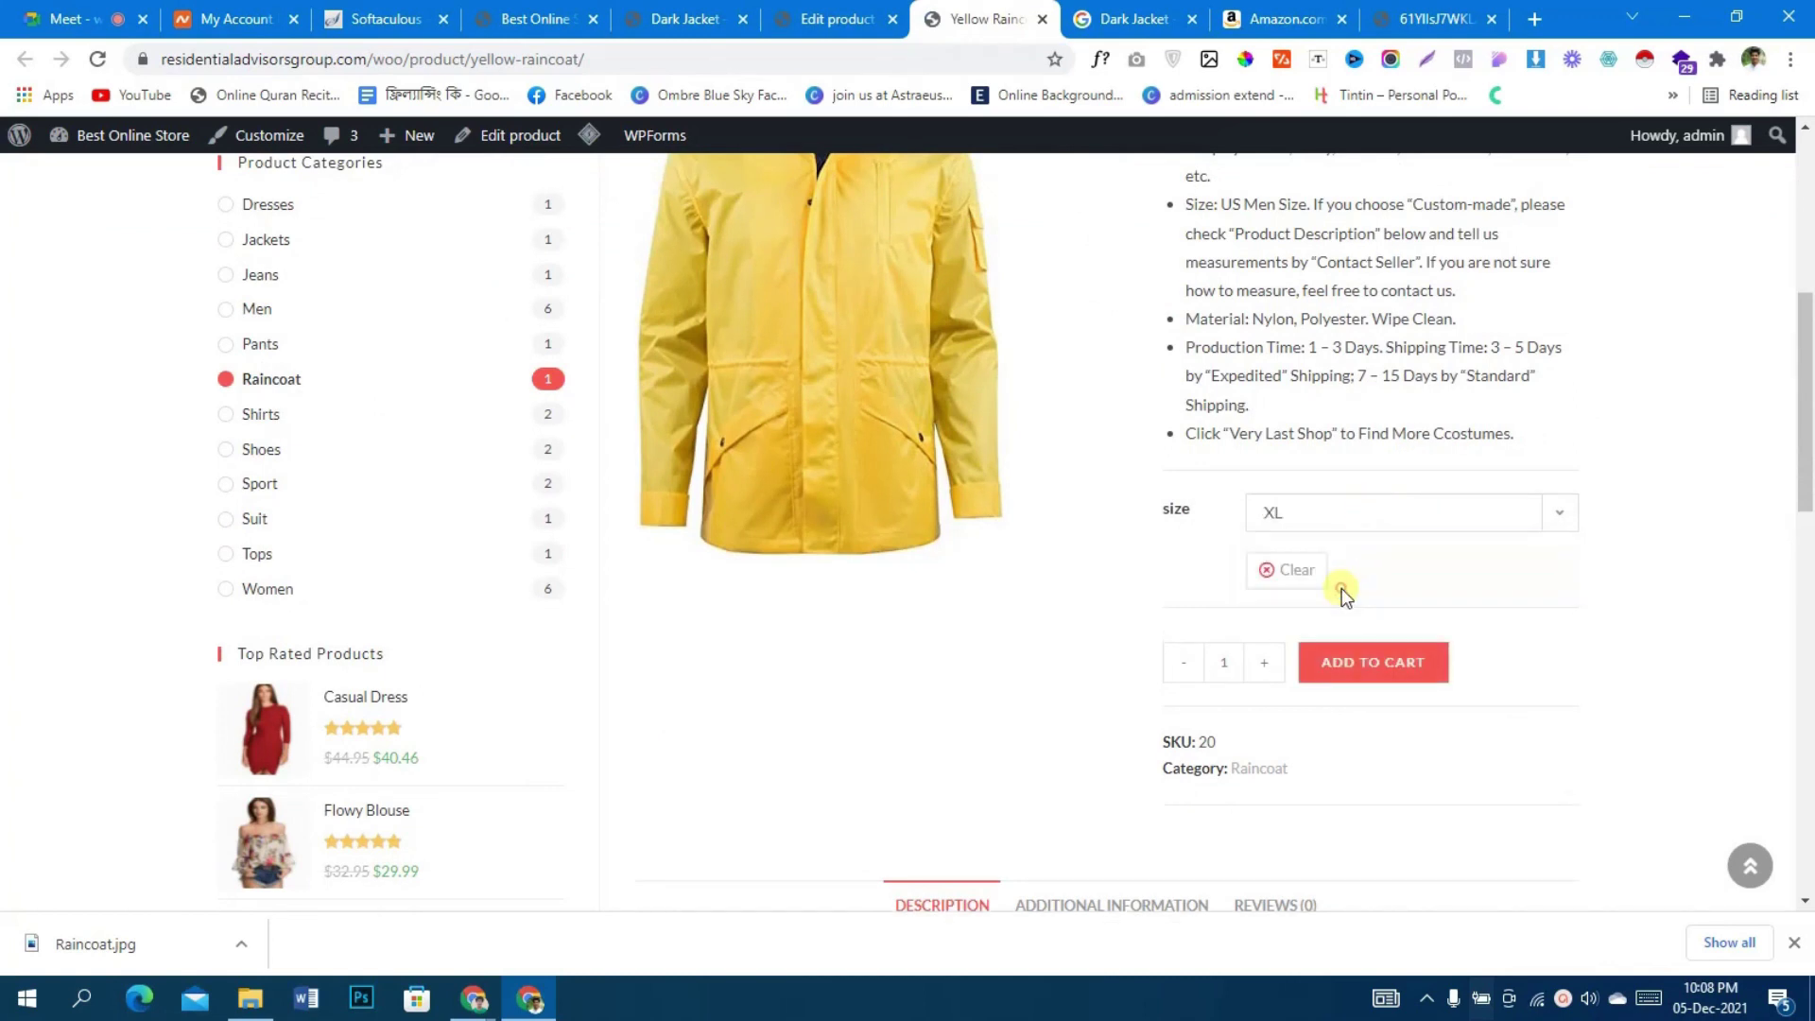
pyautogui.click(1560, 529)
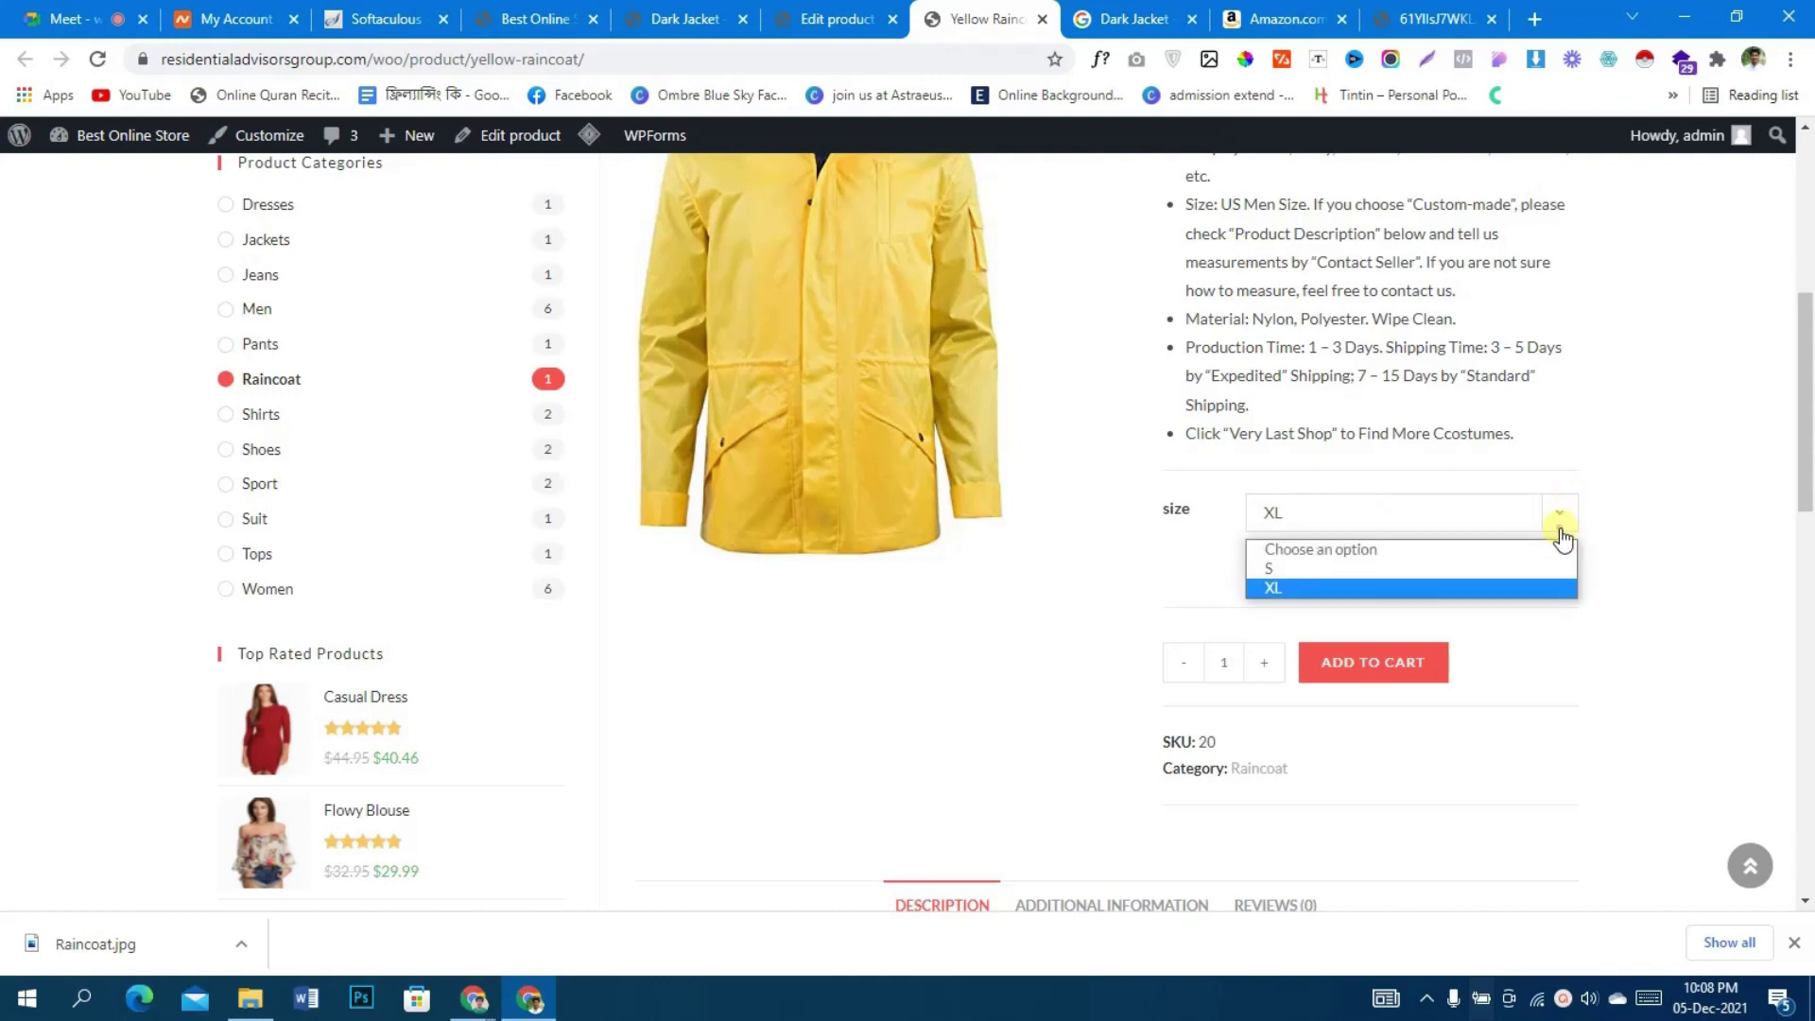
pyautogui.click(1478, 570)
pyautogui.scroll(-2, 1480, 570)
pyautogui.scroll(2, 1481, 570)
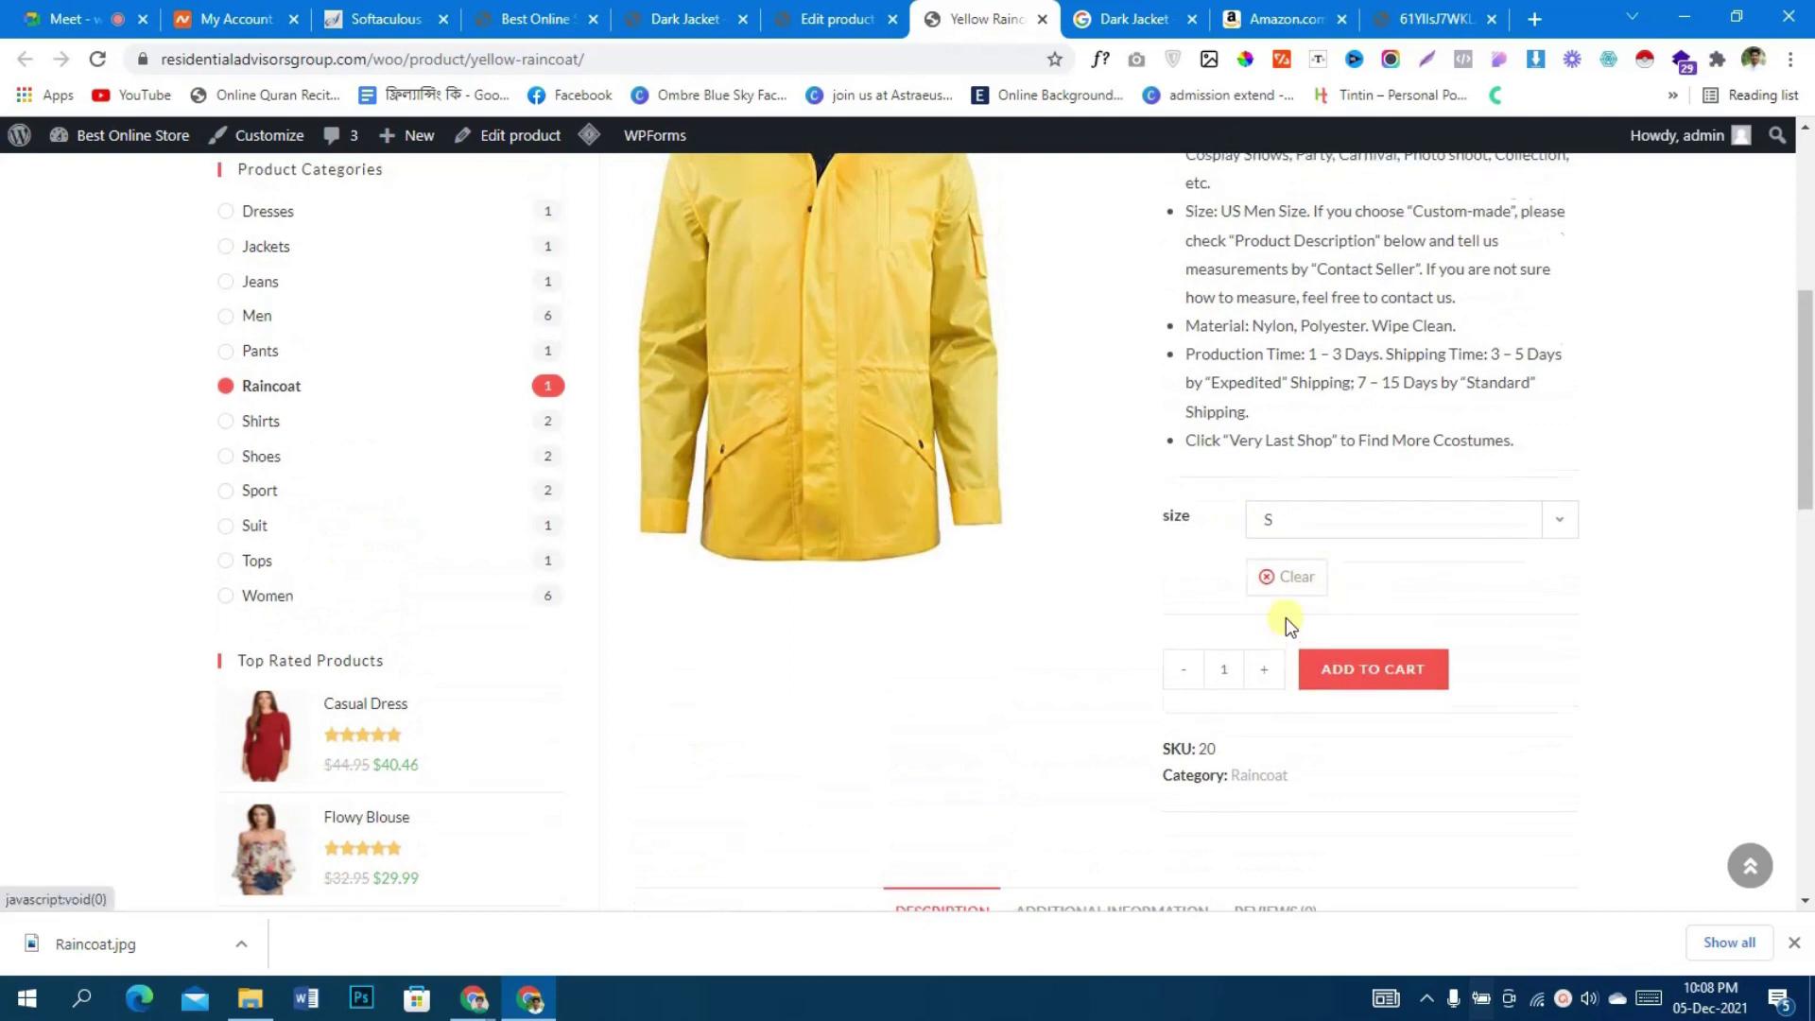
pyautogui.scroll(5, 1285, 617)
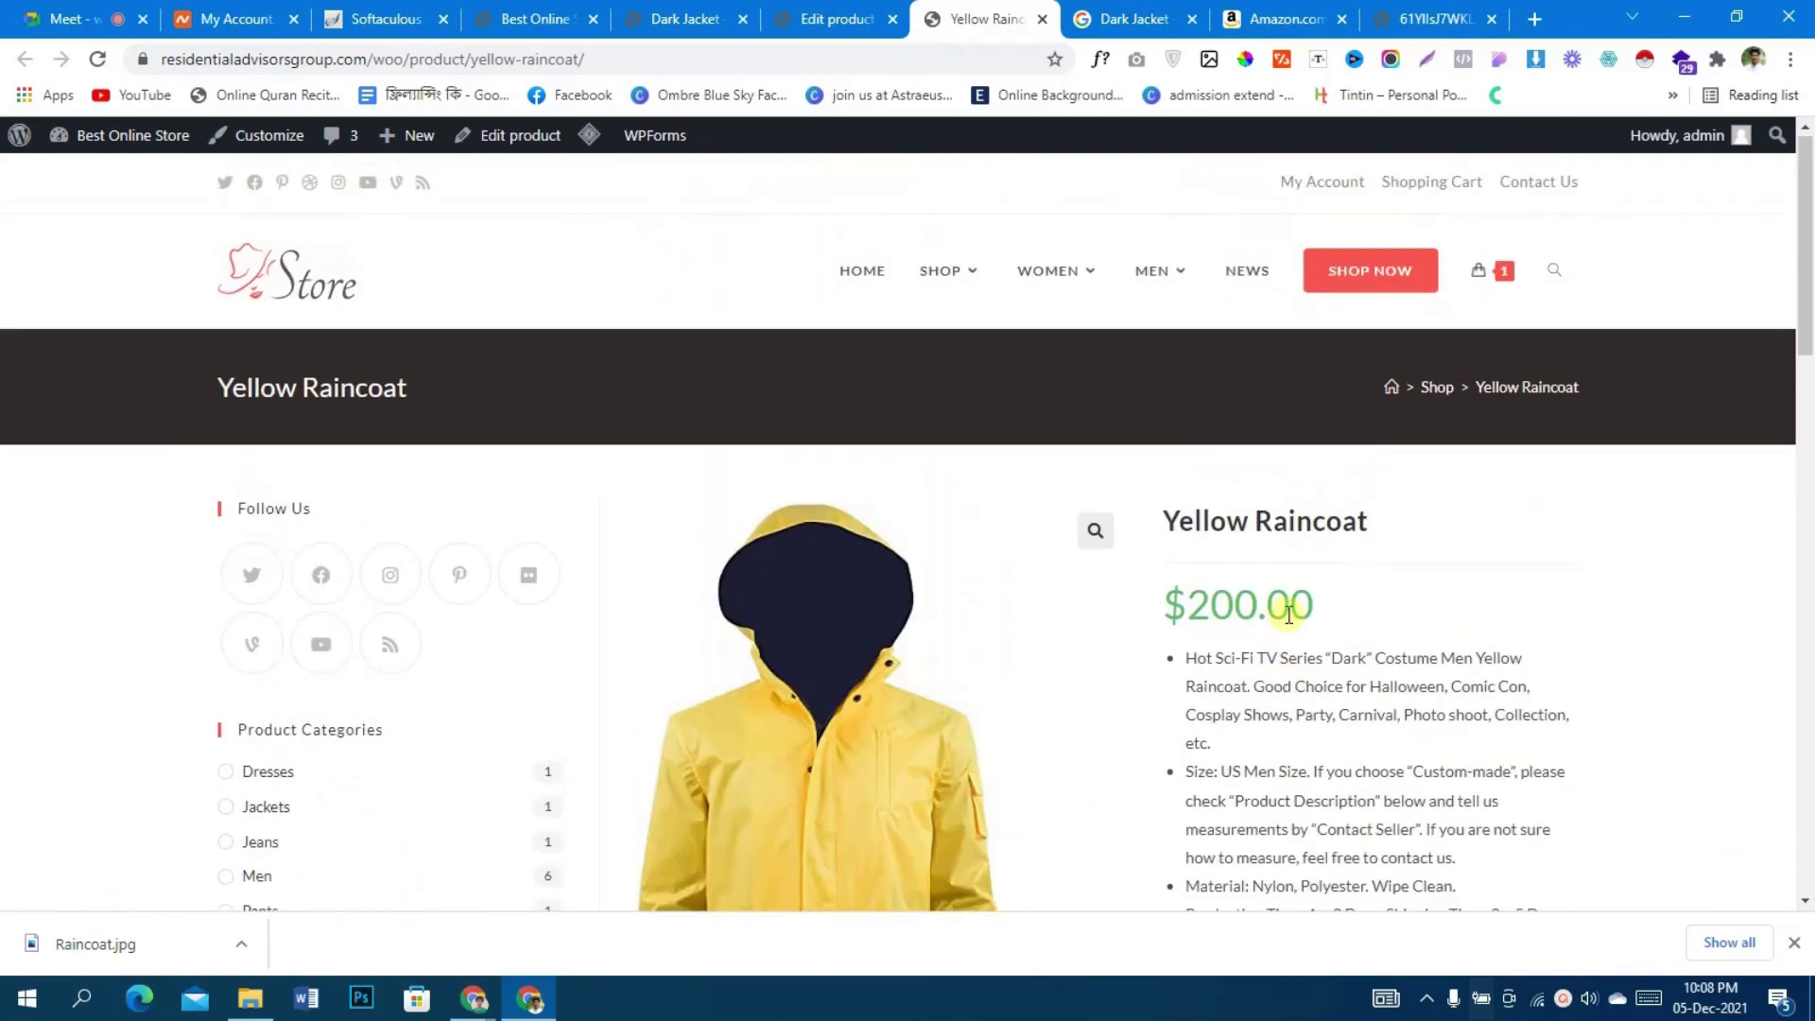
pyautogui.scroll(-5, 1289, 615)
pyautogui.scroll(2, 1288, 614)
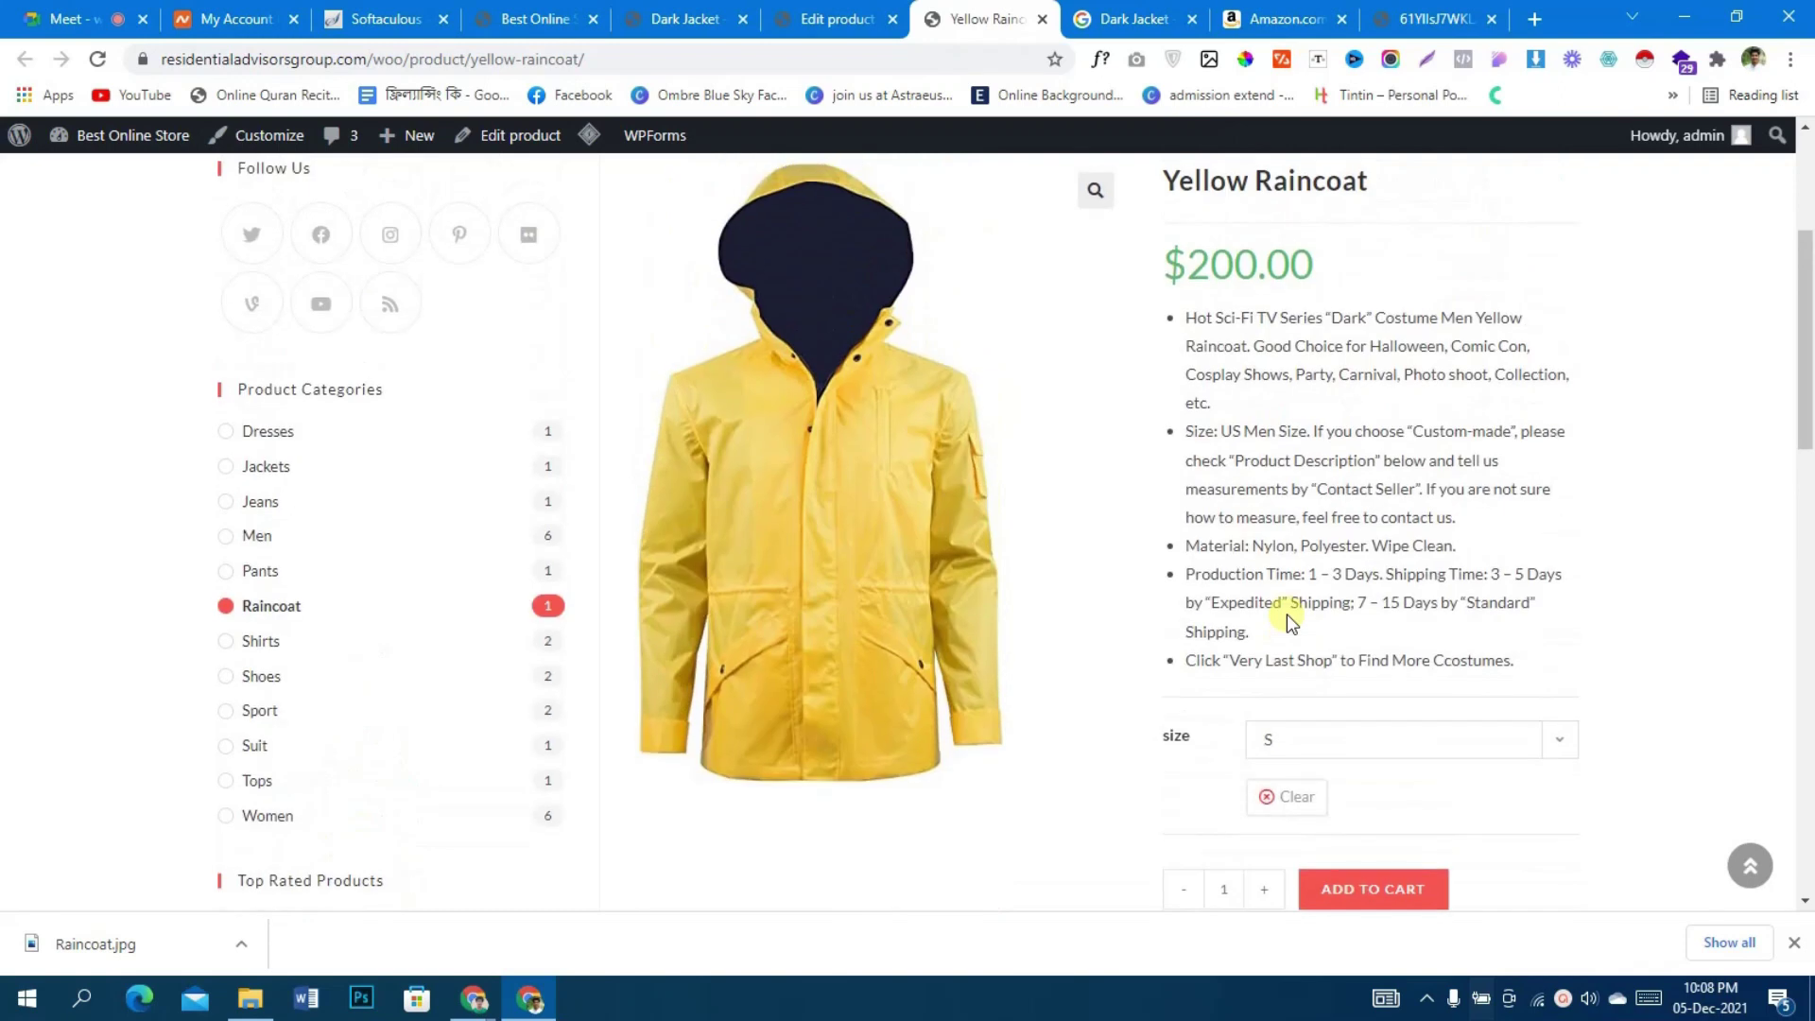
# - Return to the Yellow Raincoat product editor and review its list of size variations for missing prices
pyautogui.click(837, 19)
pyautogui.scroll(-6, 1025, 624)
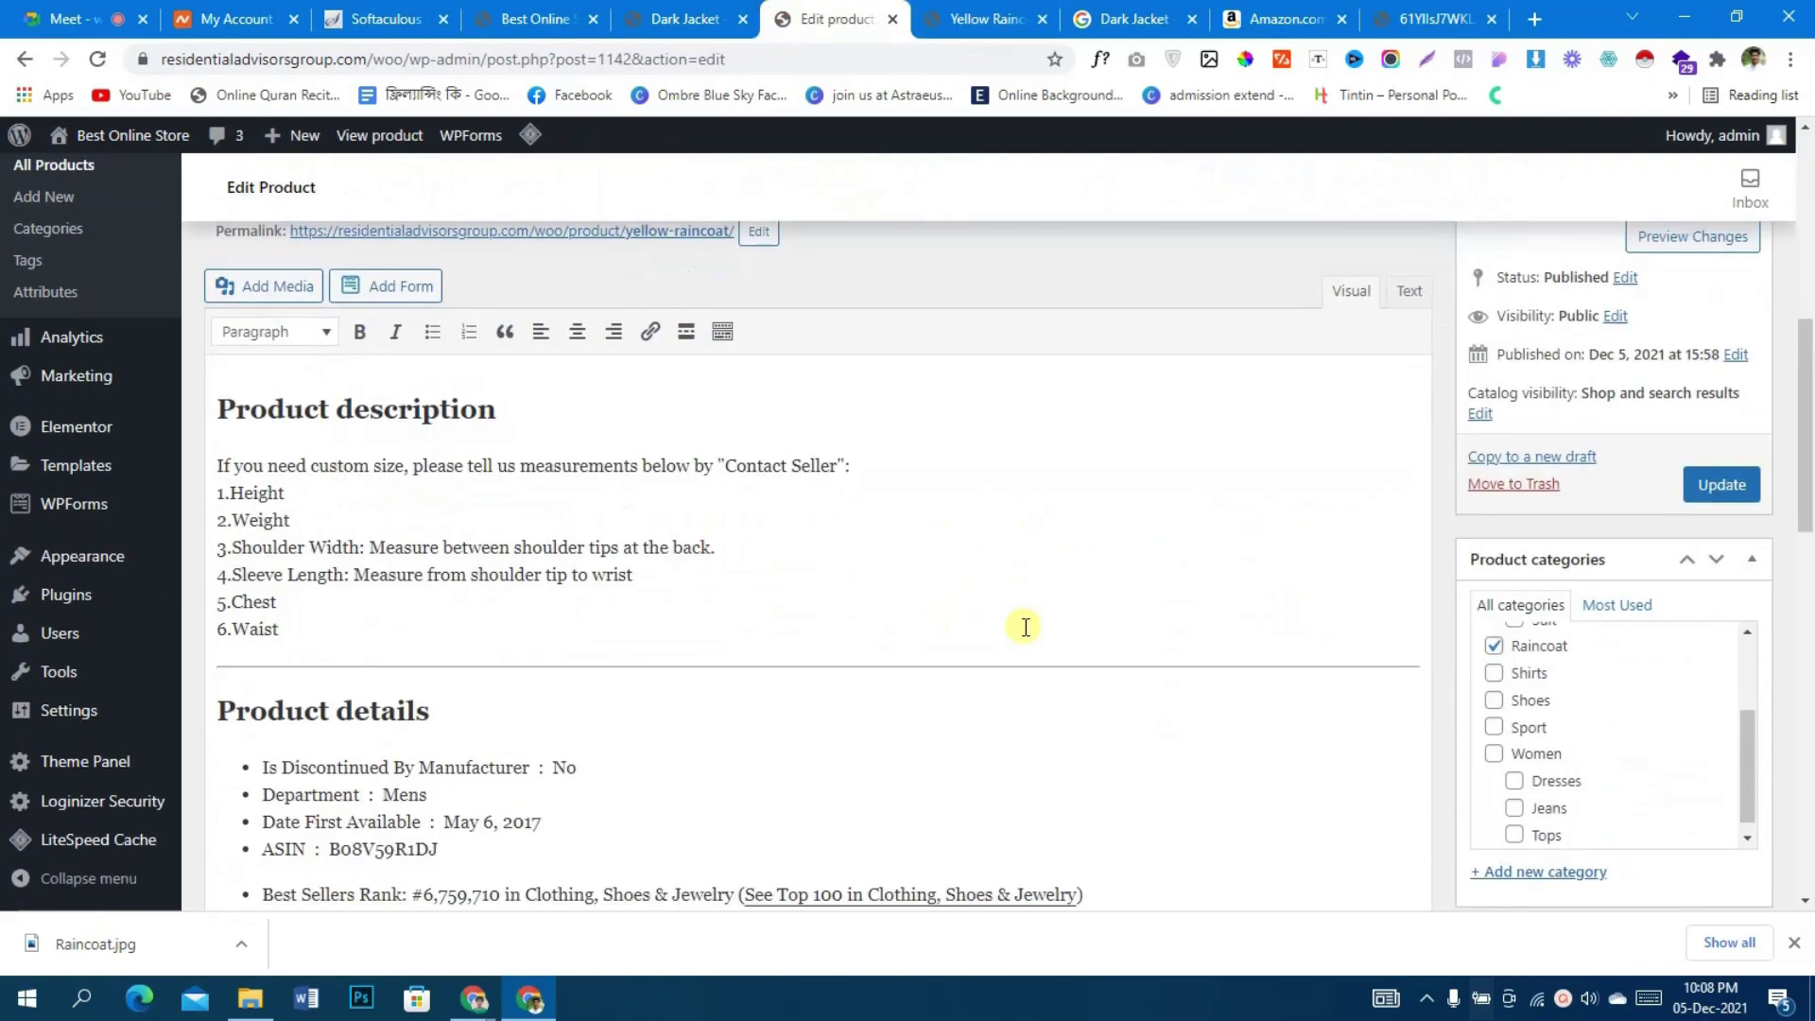
pyautogui.scroll(-9, 1025, 626)
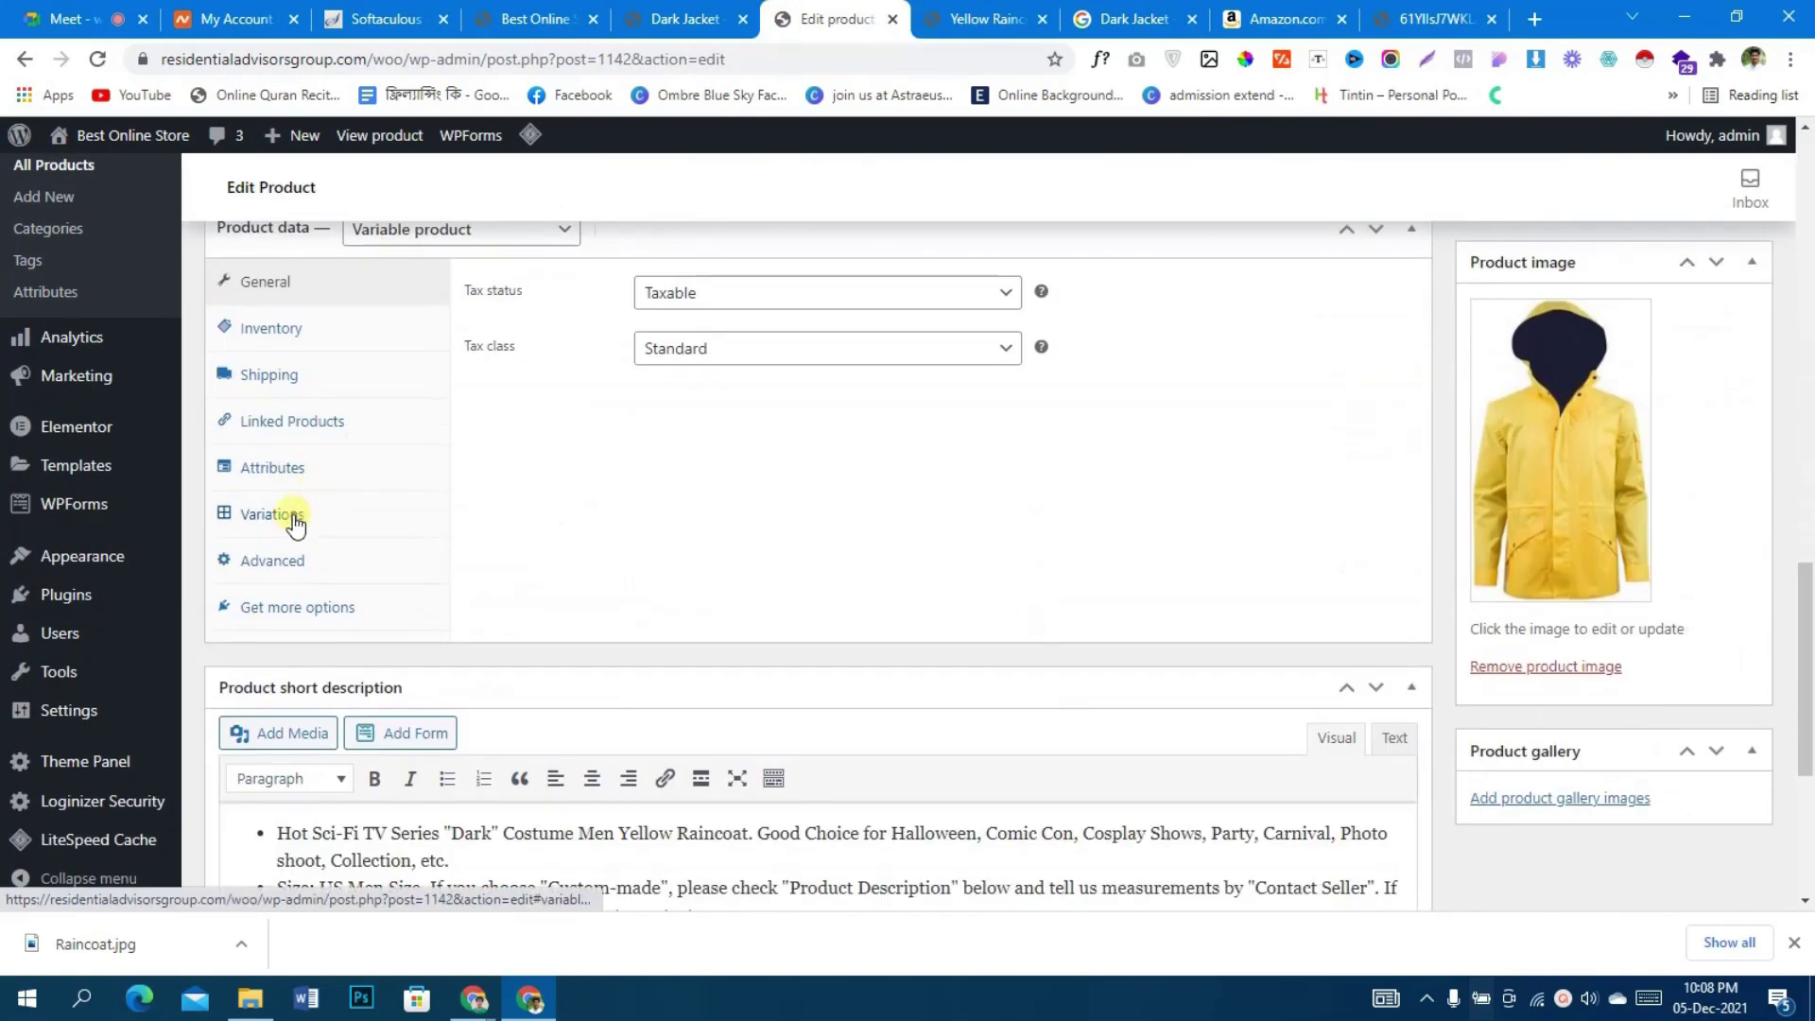
pyautogui.click(271, 514)
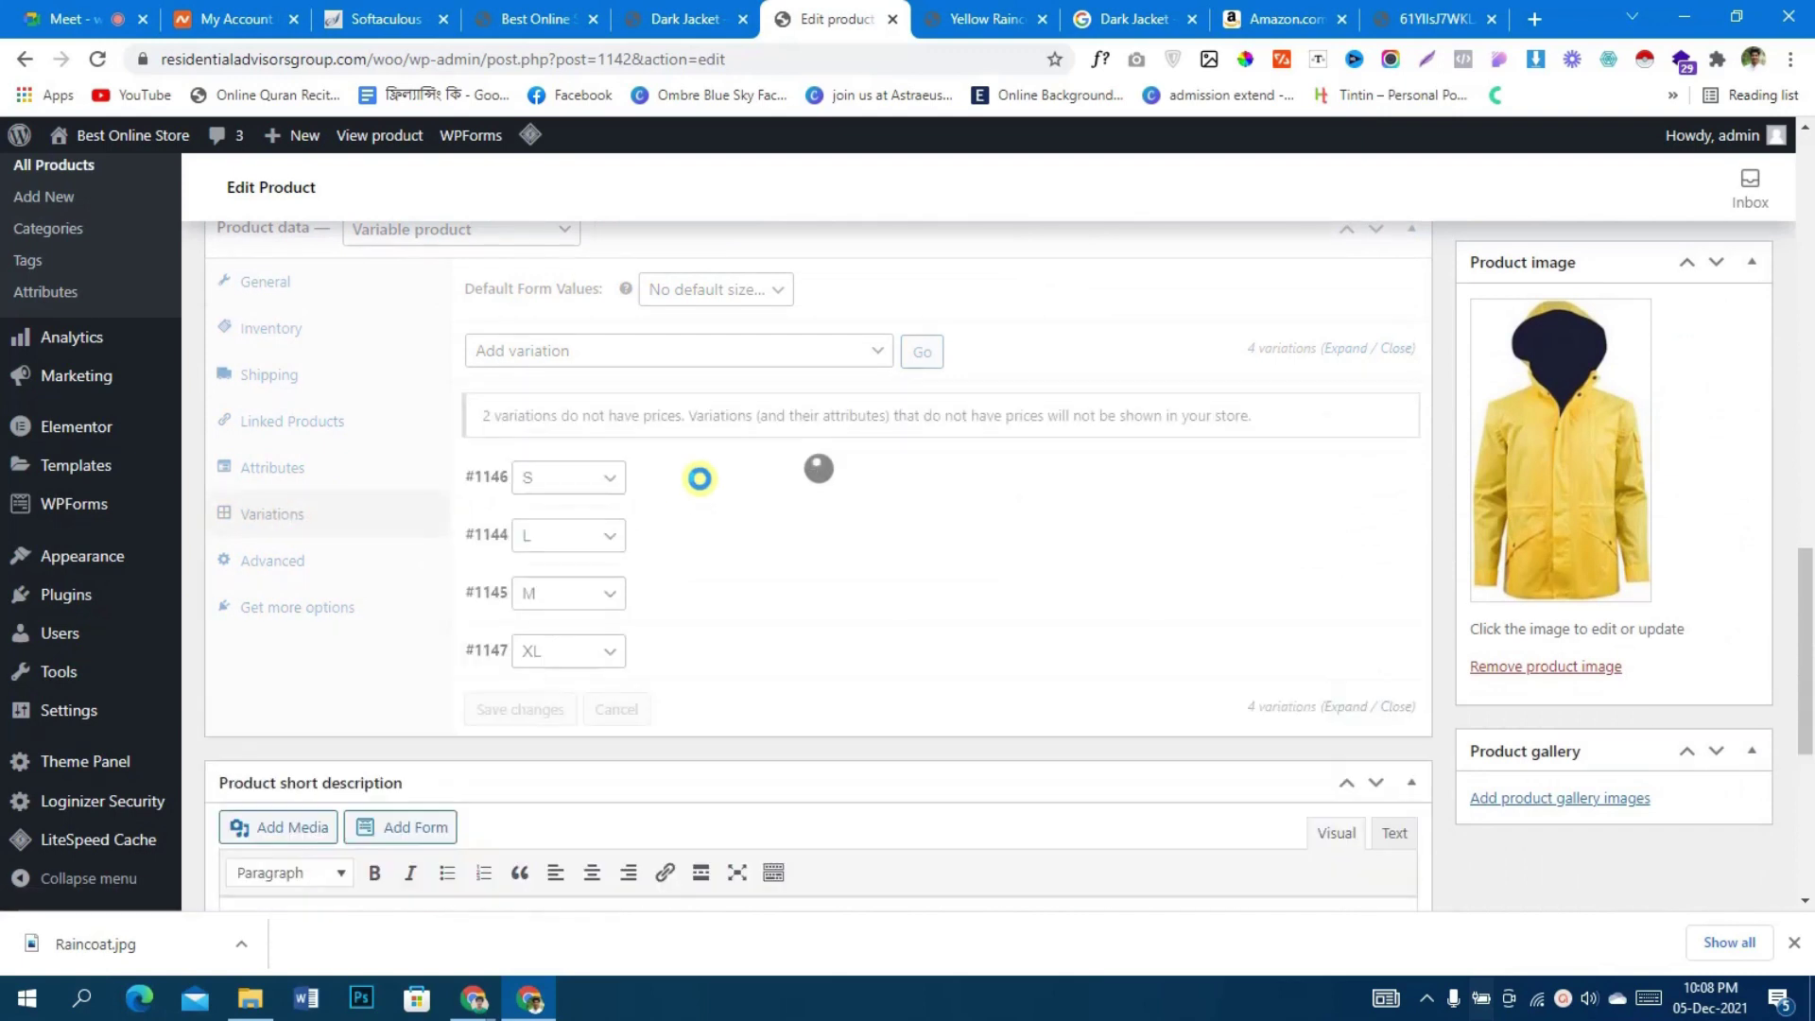
pyautogui.scroll(-2, 697, 478)
pyautogui.scroll(2, 886, 511)
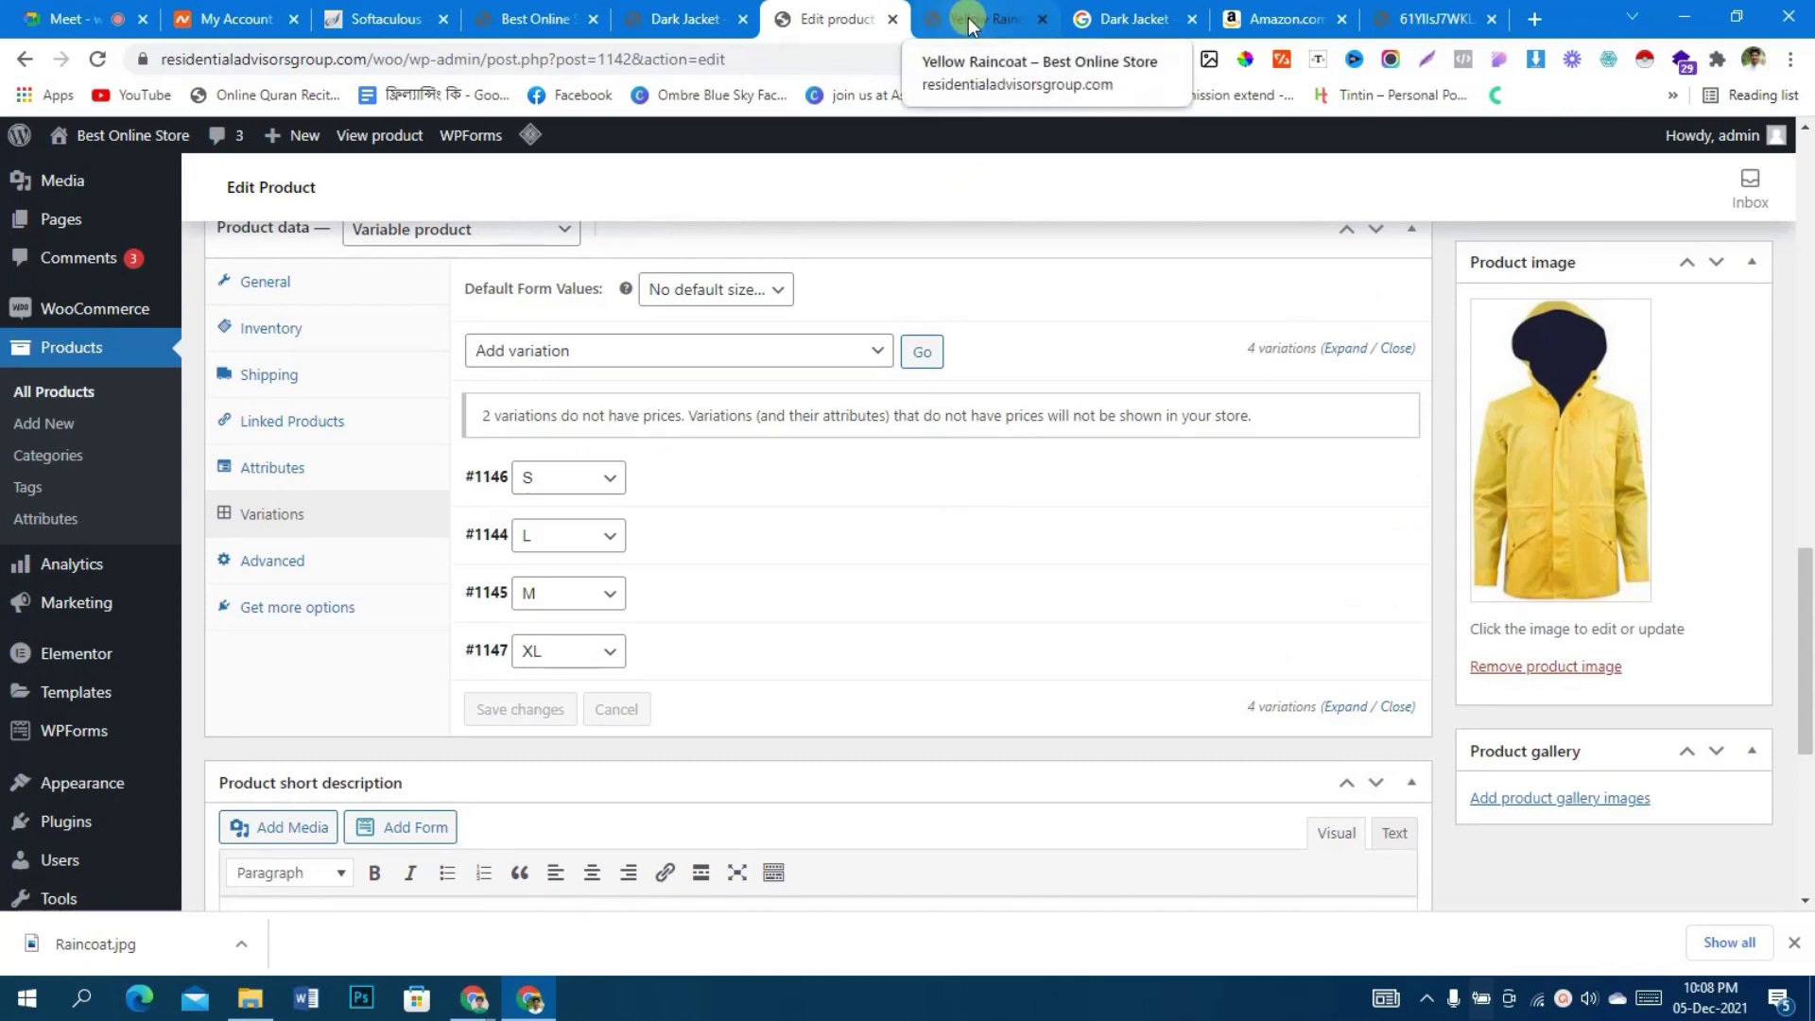
pyautogui.scroll(4, 1041, 454)
pyautogui.scroll(-4, 945, 539)
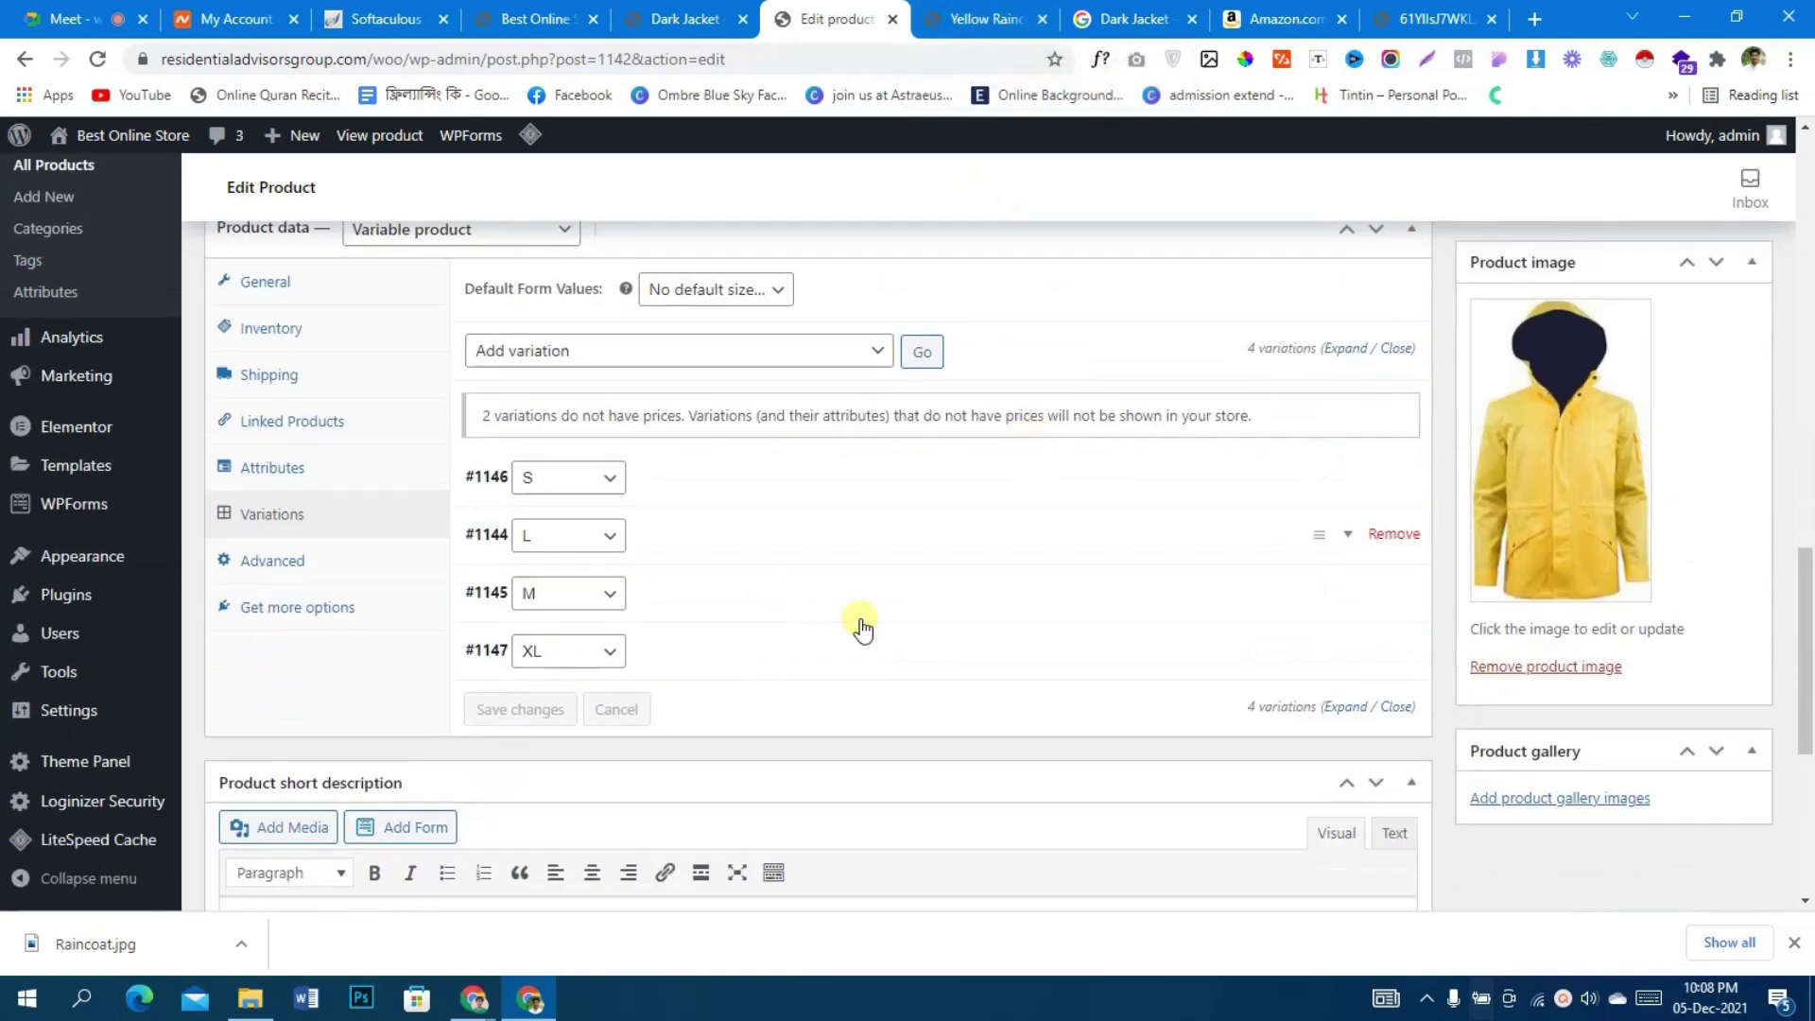
# - Clear the size attribute's values, select all of them again and save the attributes
pyautogui.click(349, 468)
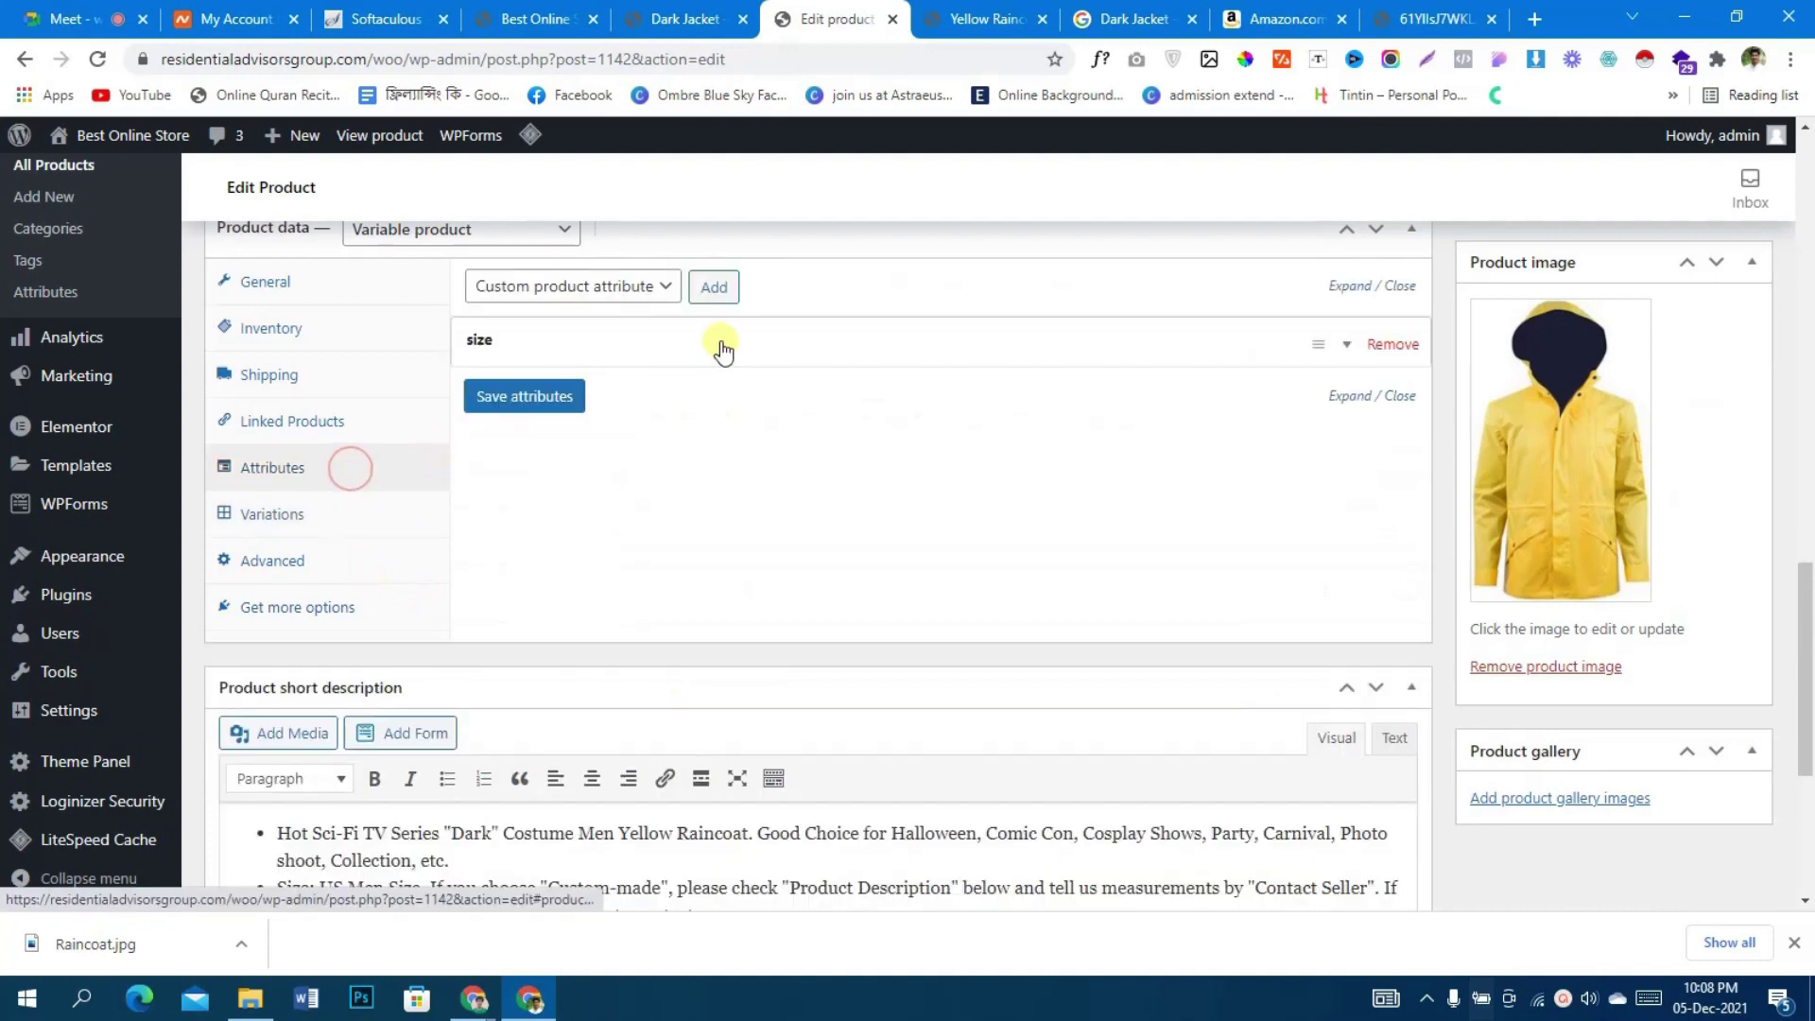
pyautogui.click(576, 362)
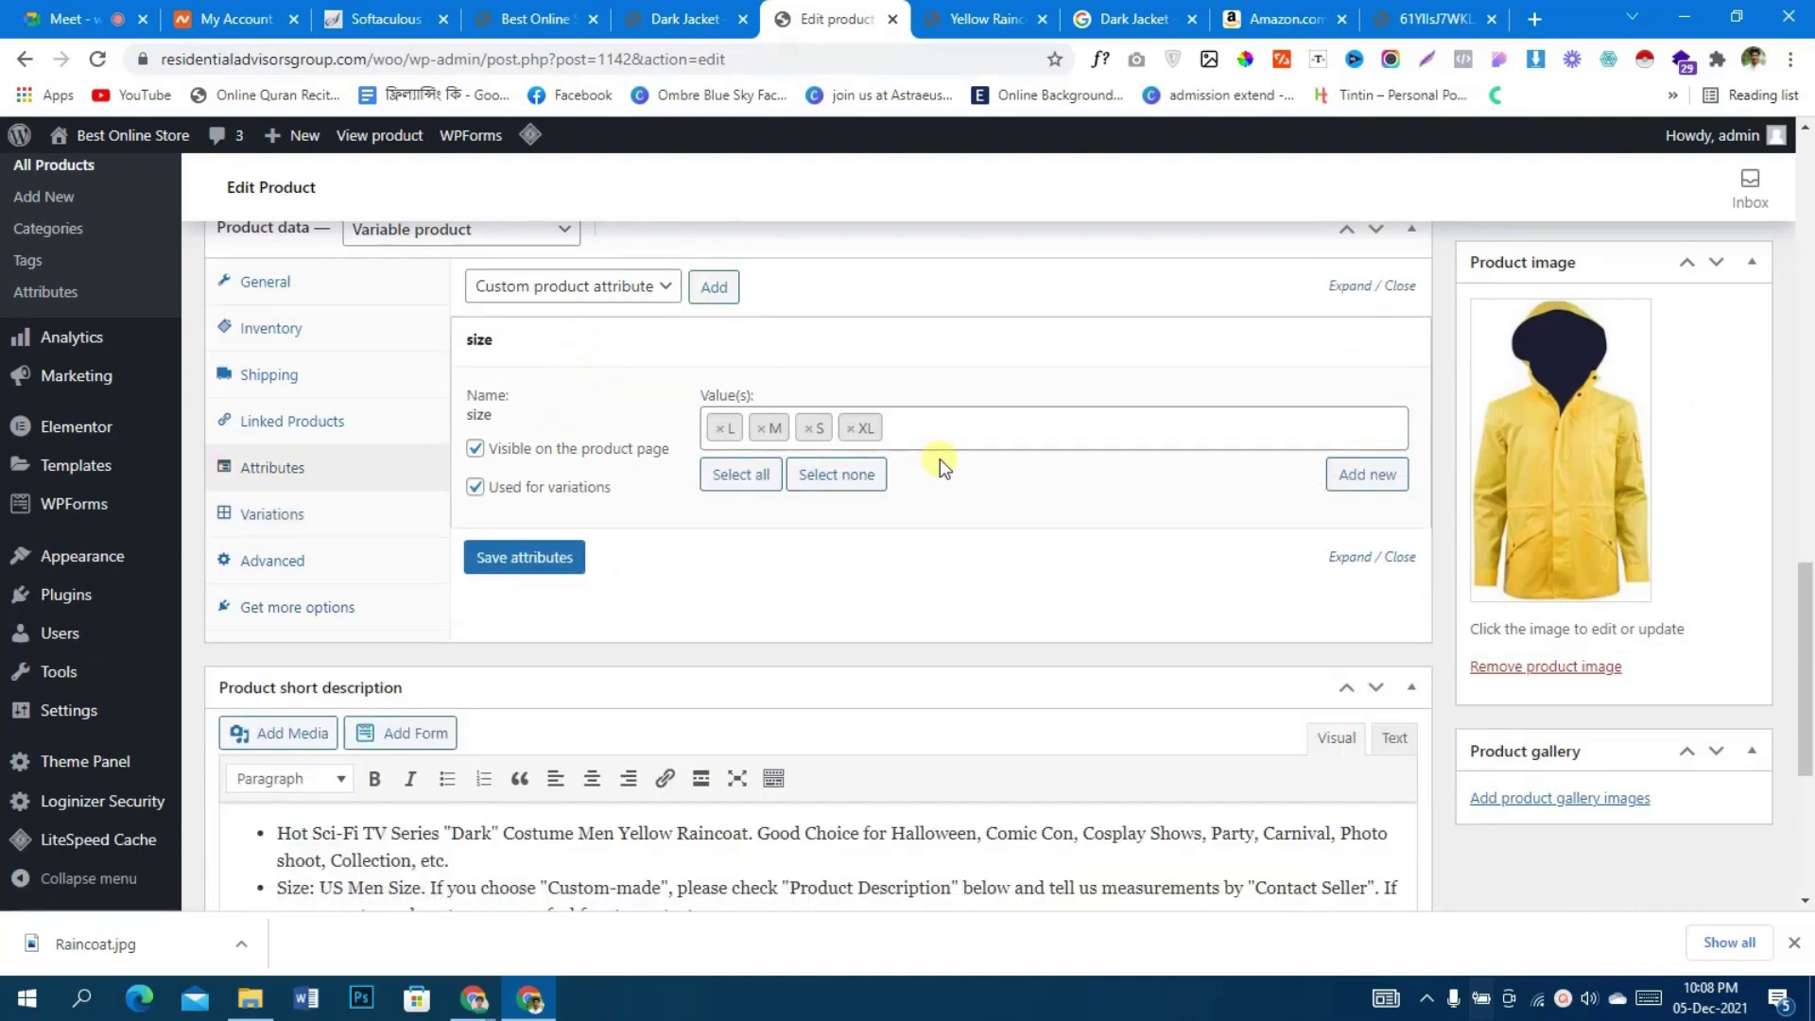
pyautogui.click(824, 480)
pyautogui.click(734, 478)
pyautogui.click(529, 559)
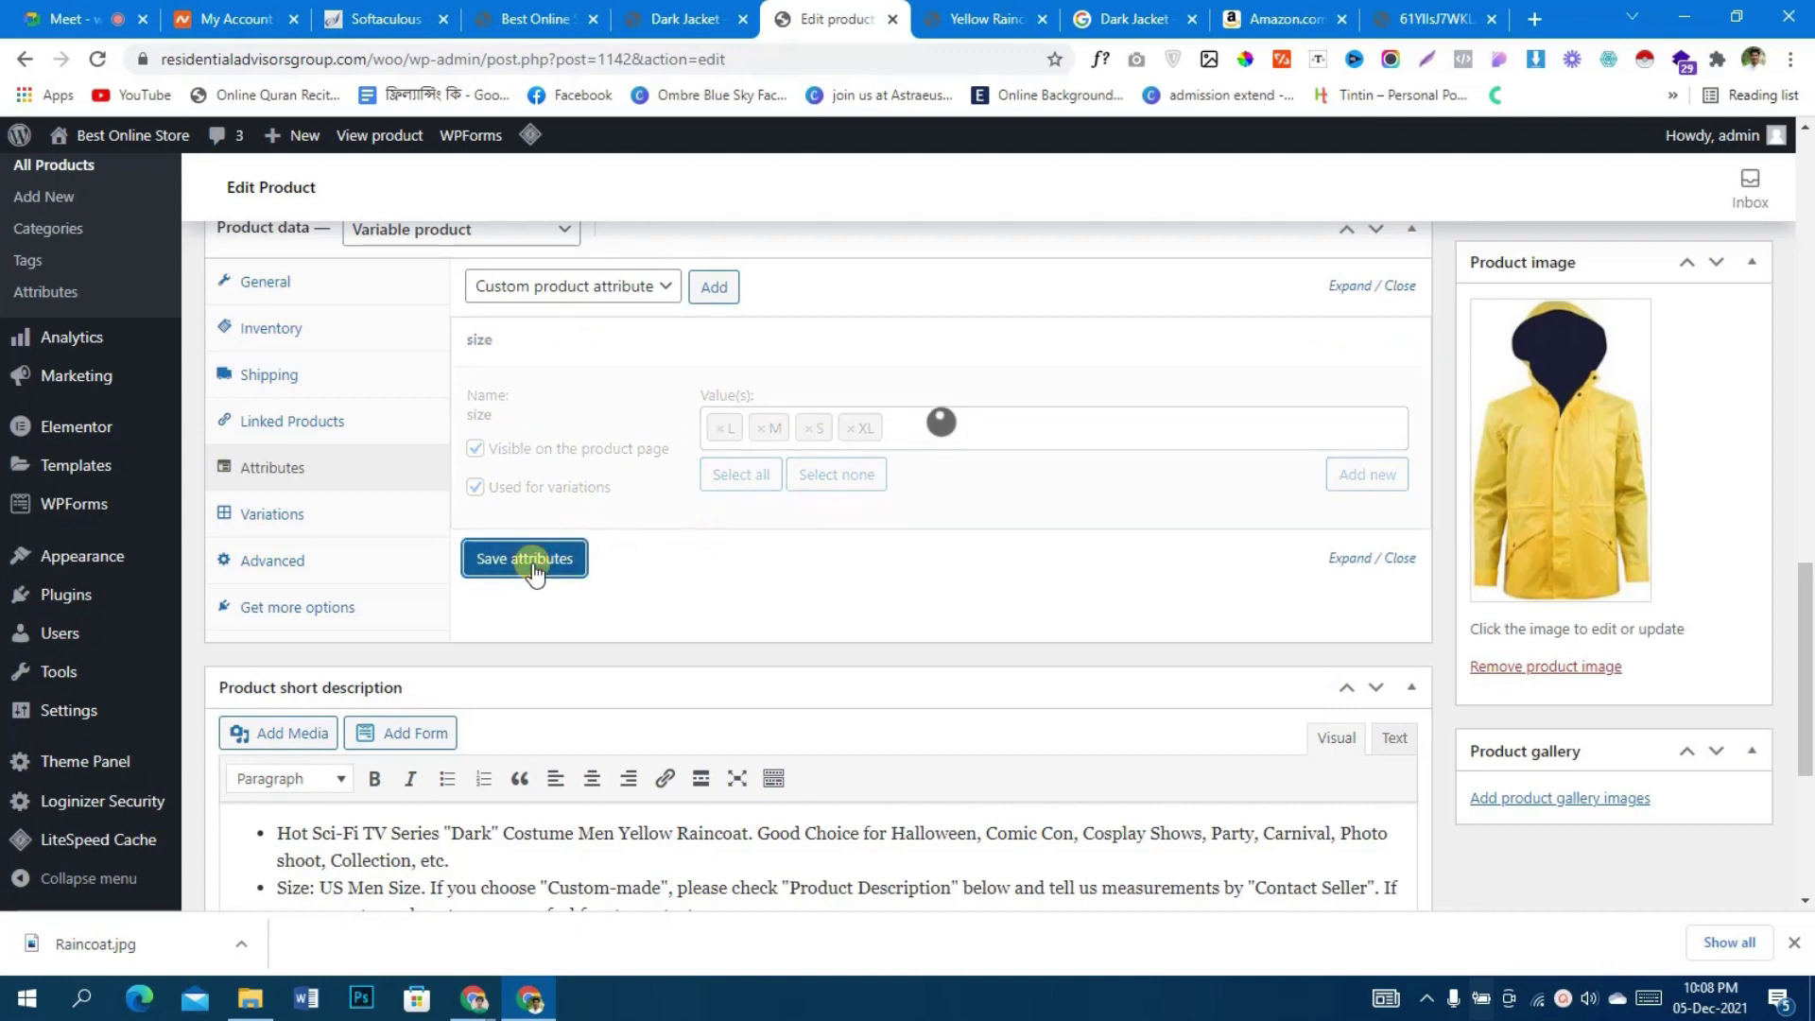
# - Delete all existing size variations of the Yellow Raincoat in bulk and accept the confirmations
pyautogui.click(335, 519)
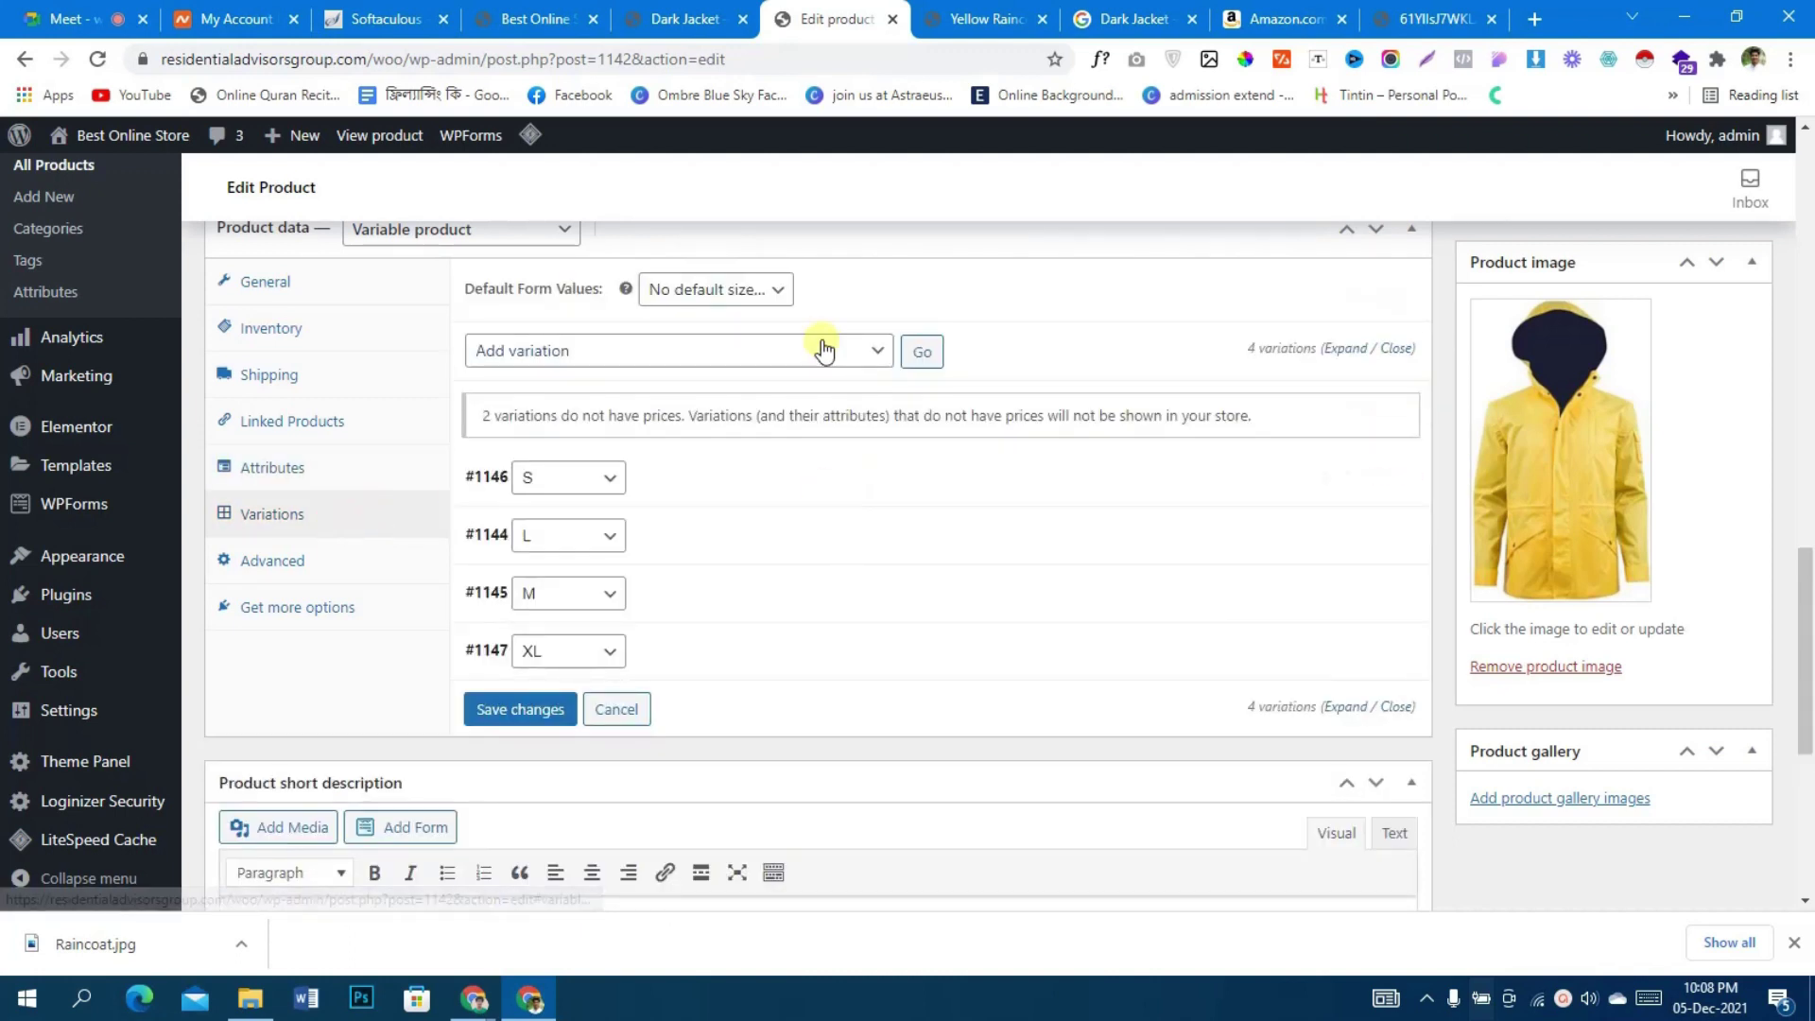
pyautogui.click(874, 355)
pyautogui.click(784, 431)
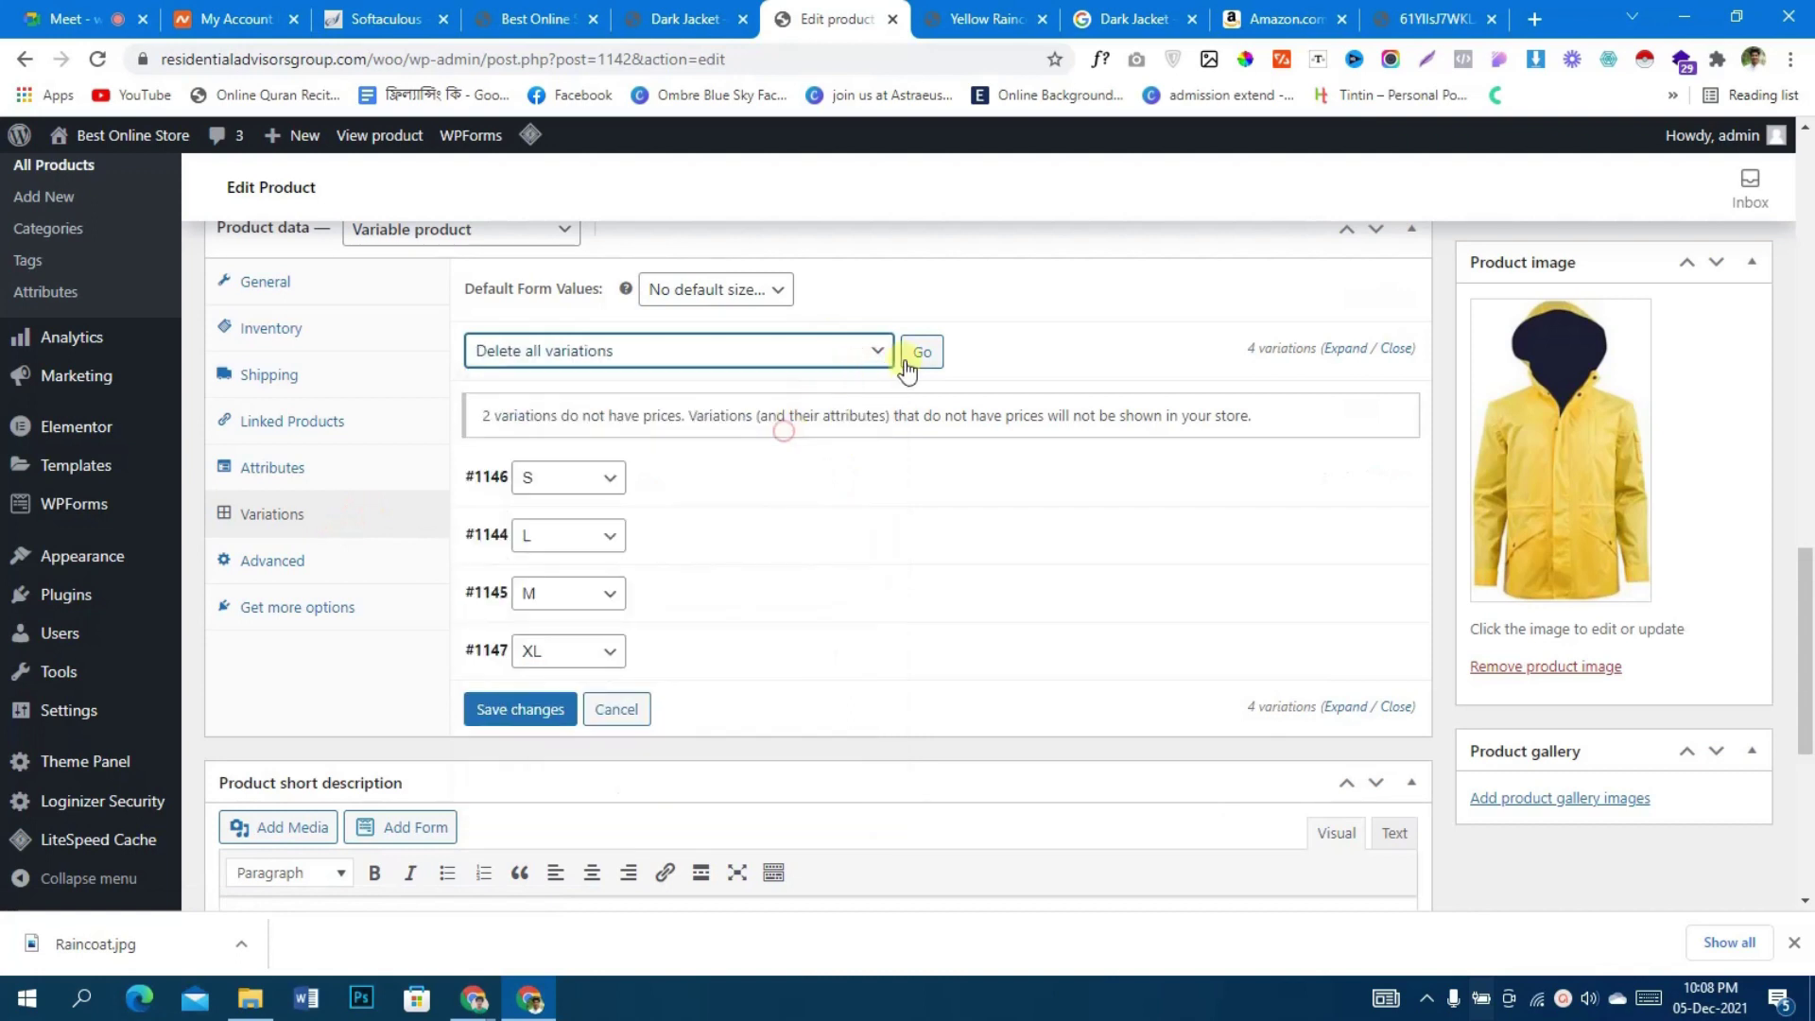
pyautogui.click(911, 362)
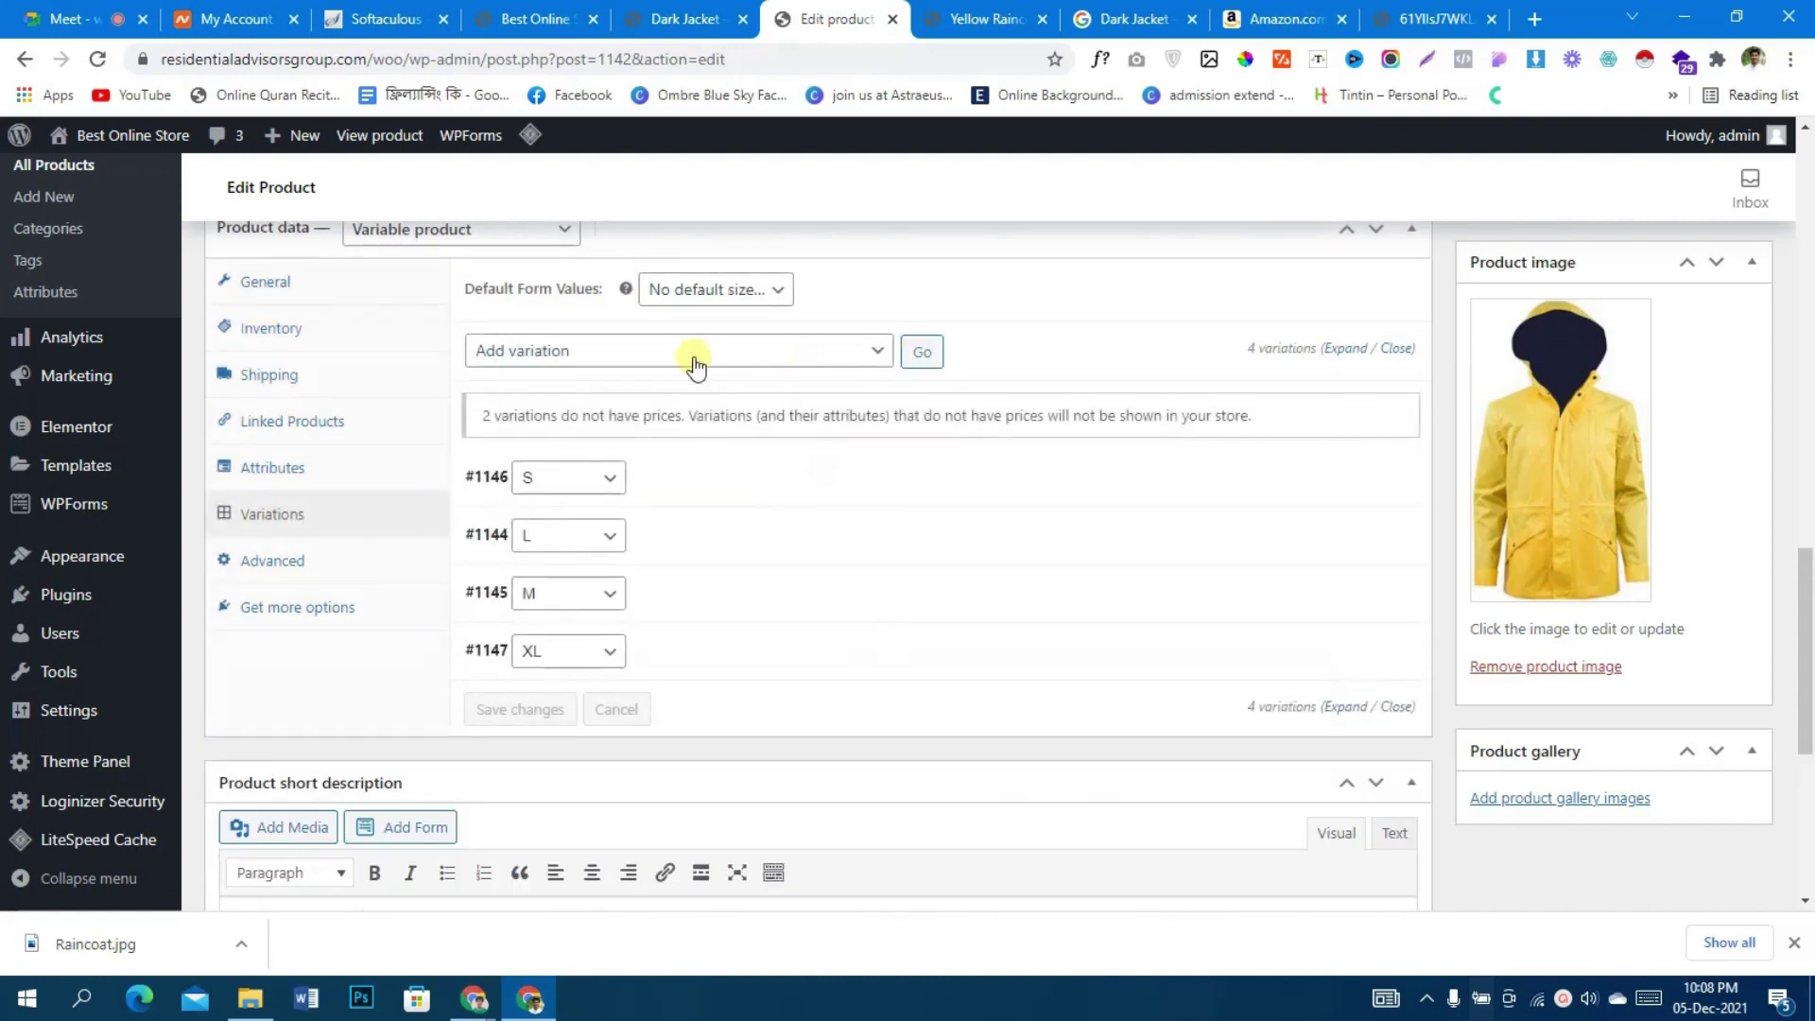
pyautogui.click(751, 479)
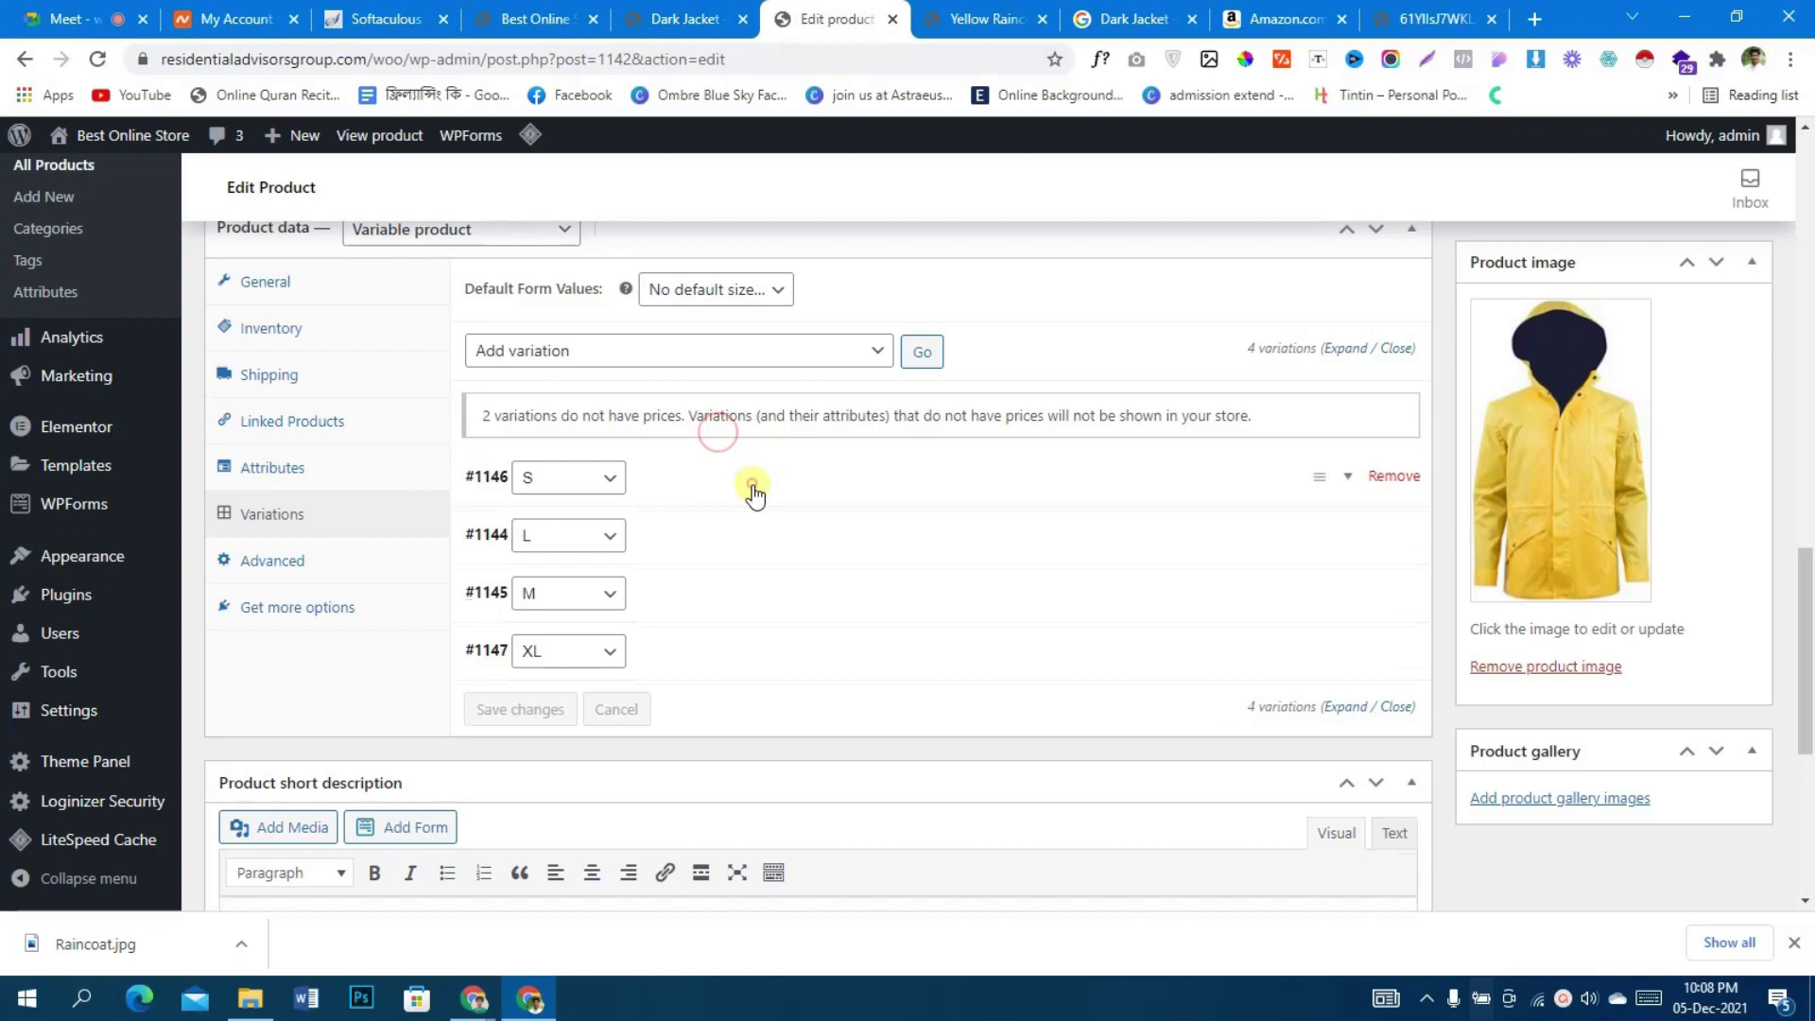
pyautogui.click(754, 358)
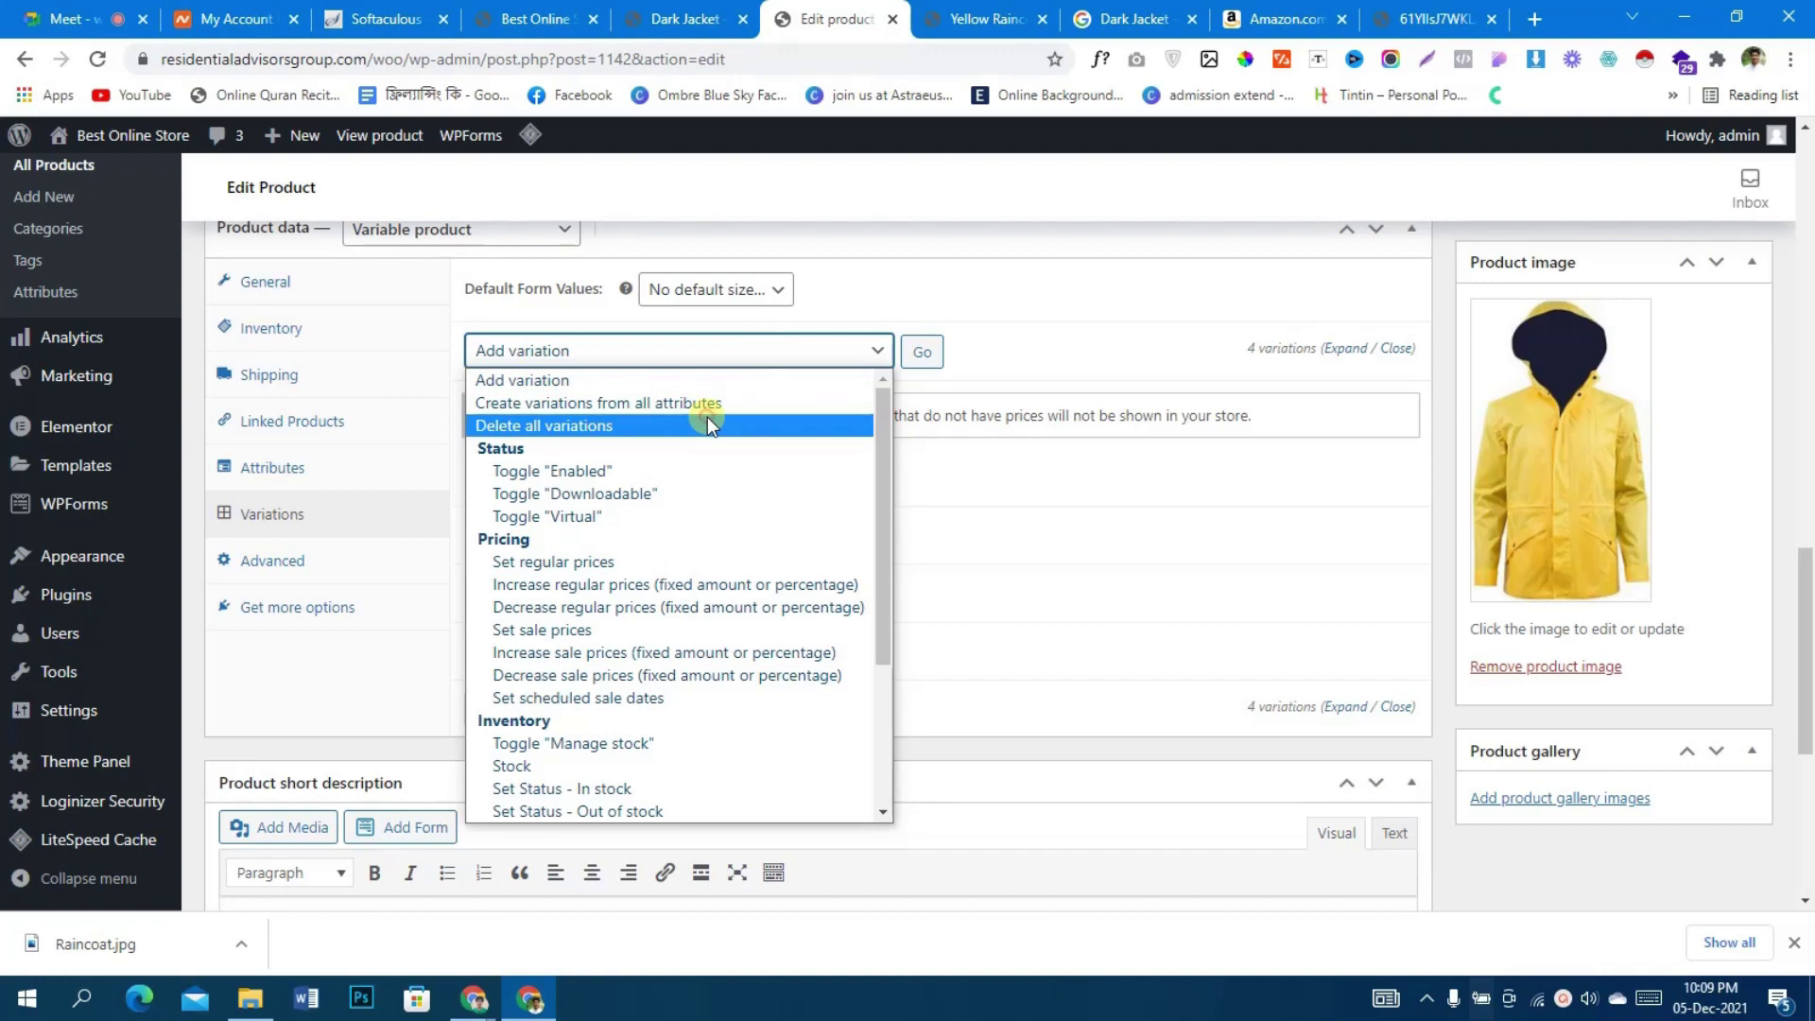
pyautogui.click(708, 417)
pyautogui.click(920, 352)
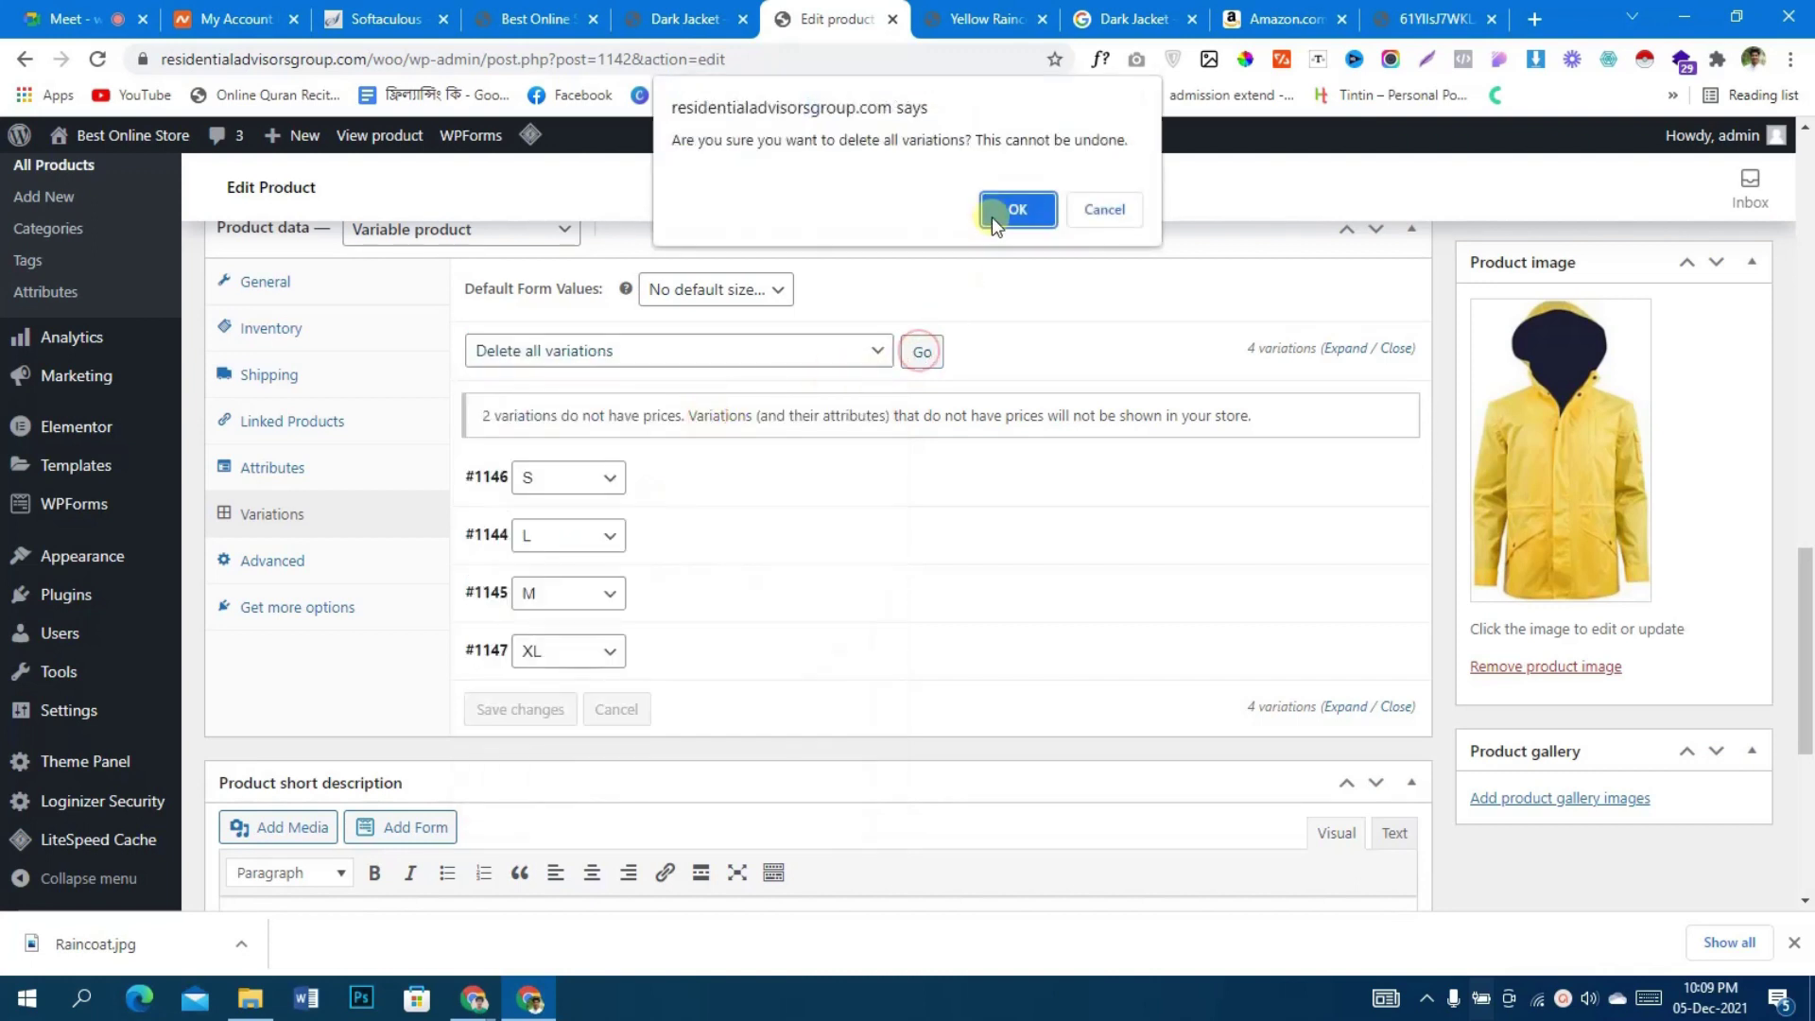
pyautogui.click(997, 214)
pyautogui.click(1015, 185)
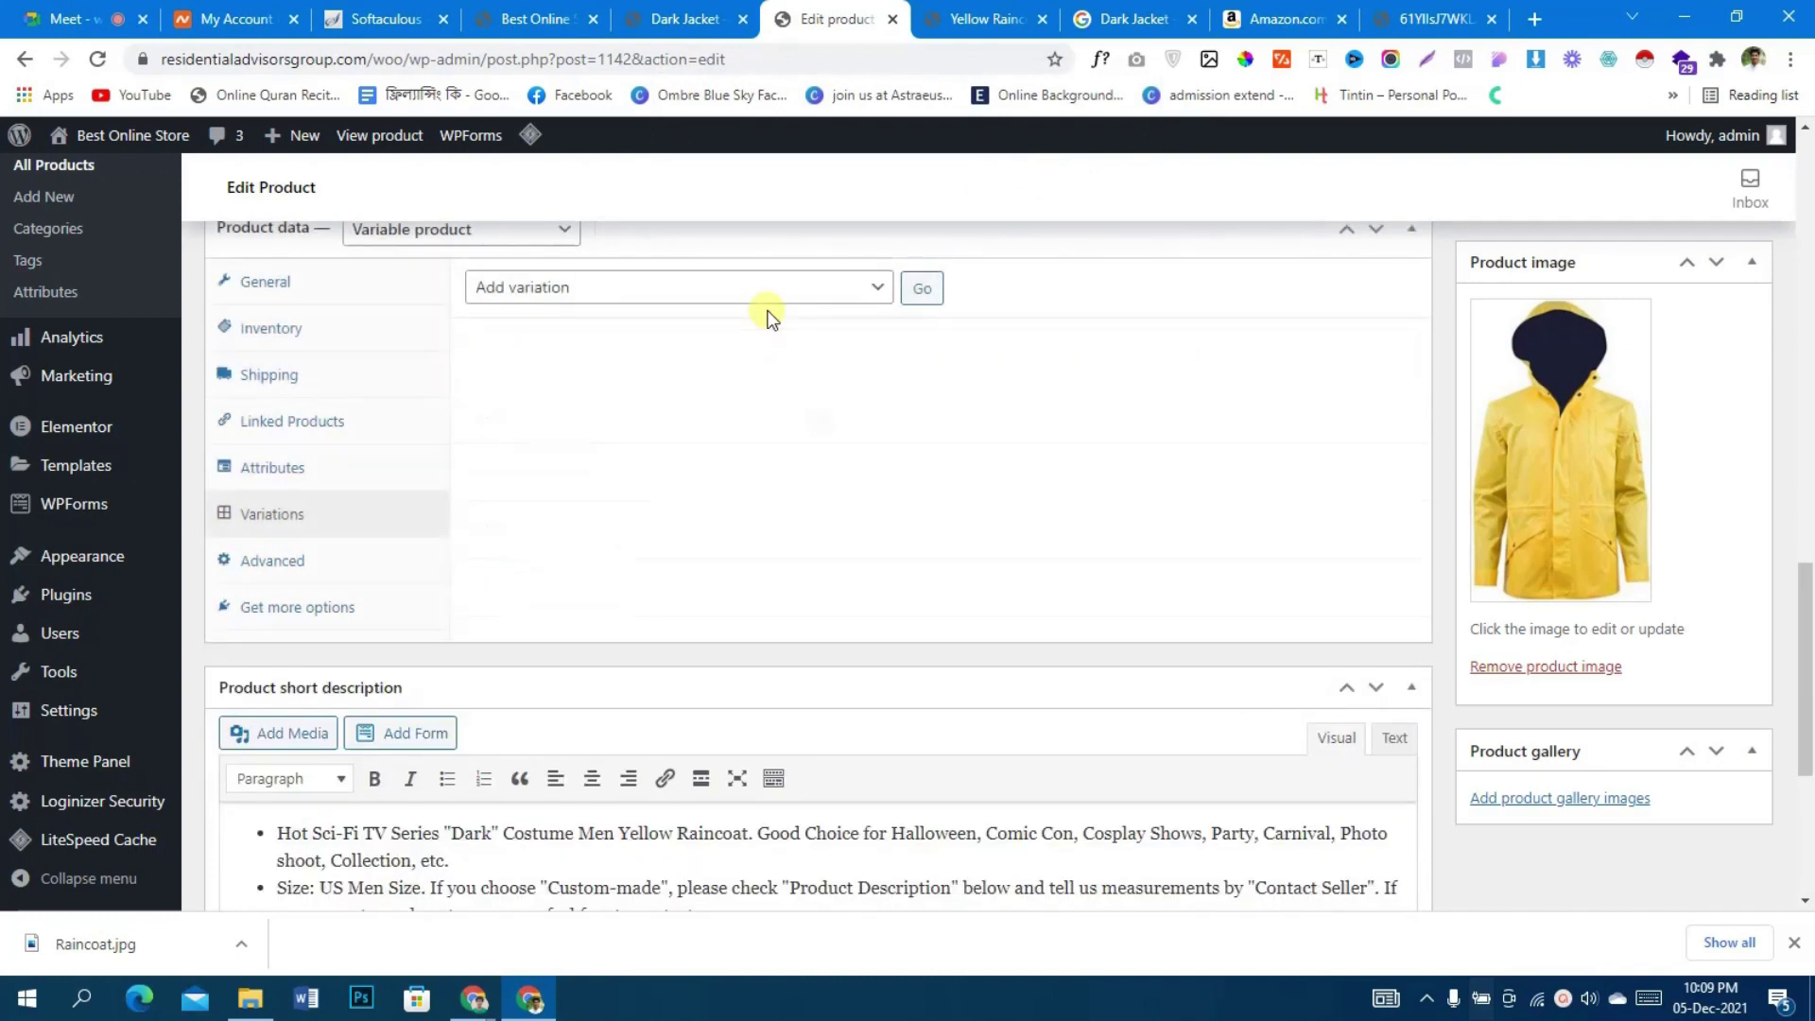
# - Create new variations from all attributes and accept the confirmations
pyautogui.click(763, 301)
pyautogui.click(713, 336)
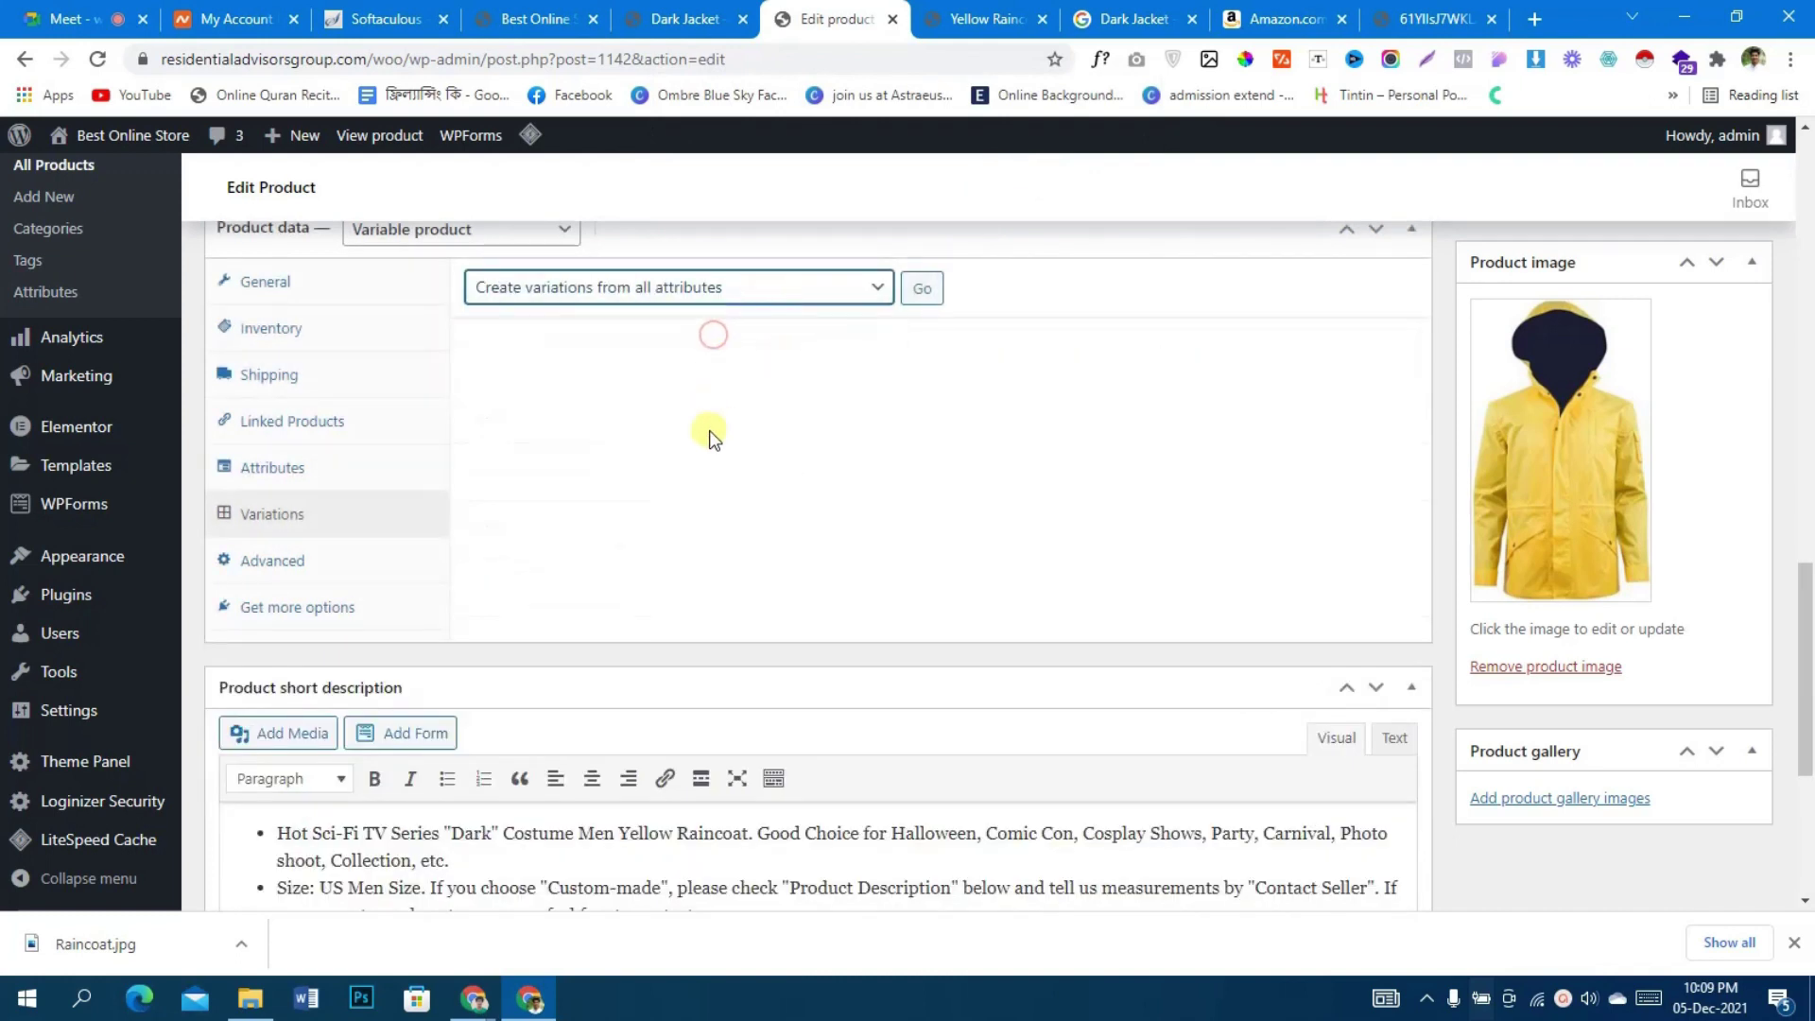
pyautogui.click(919, 291)
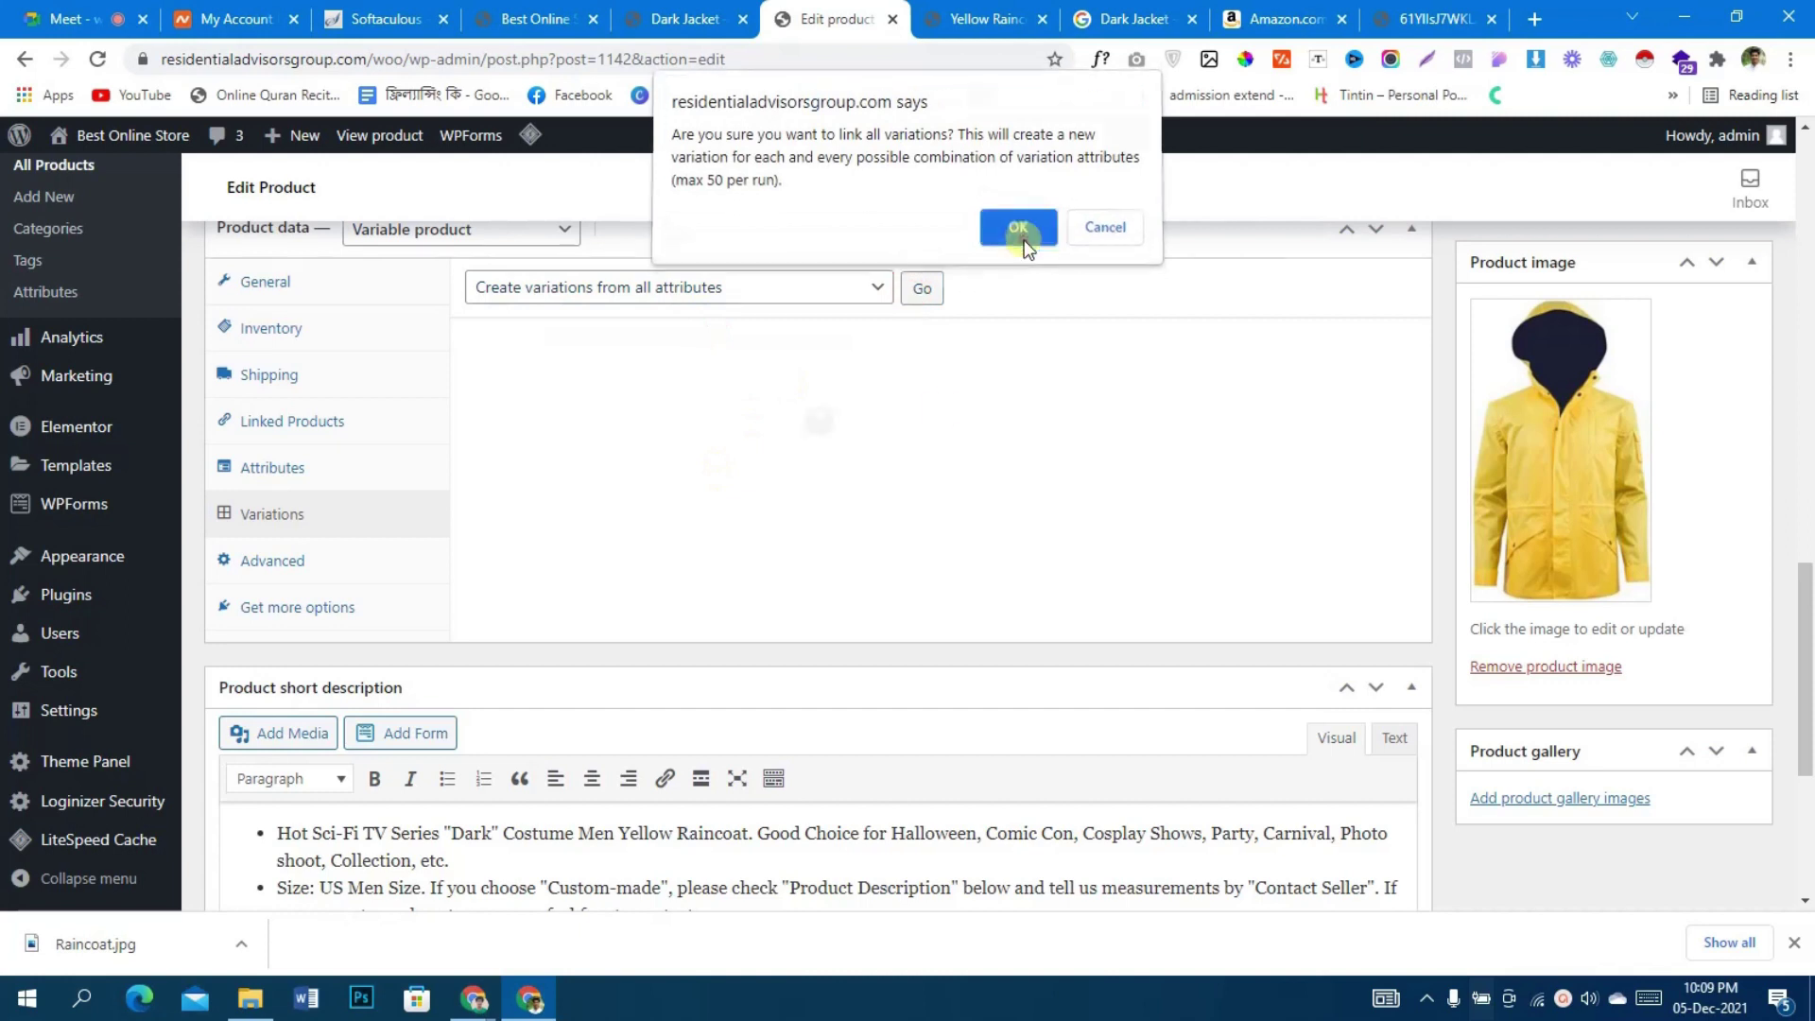
pyautogui.click(1023, 236)
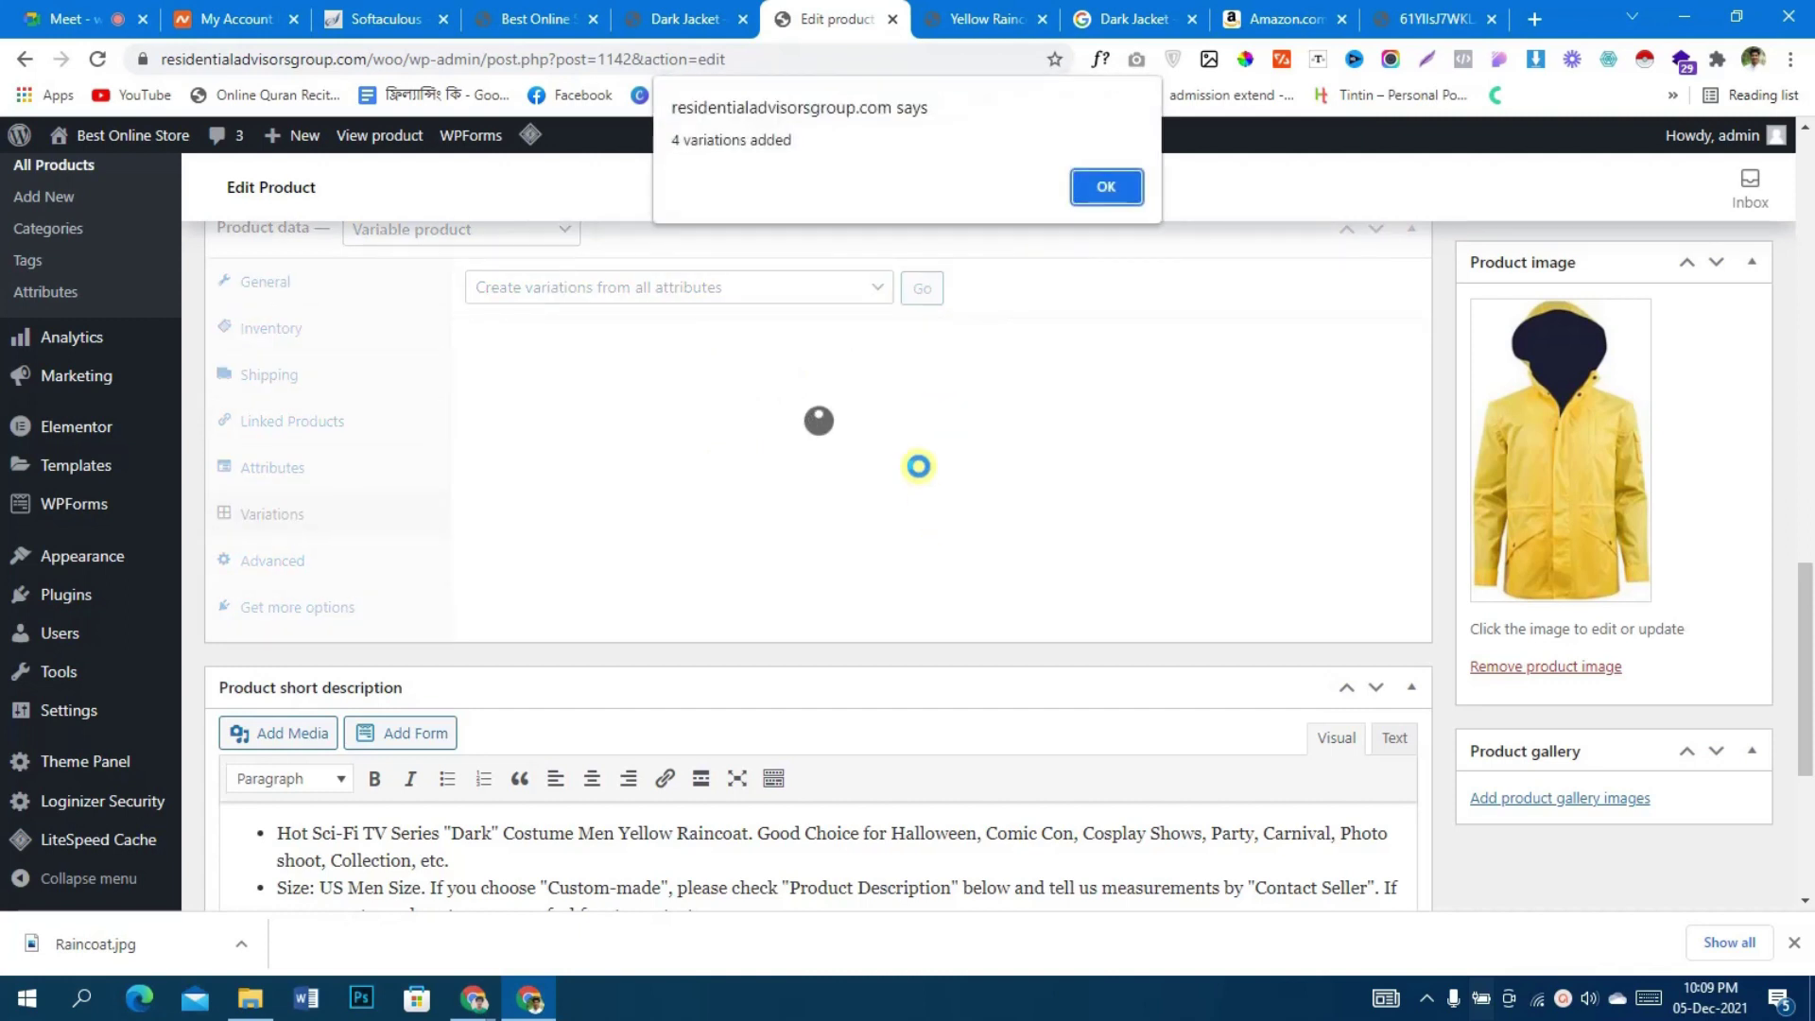
pyautogui.click(1085, 200)
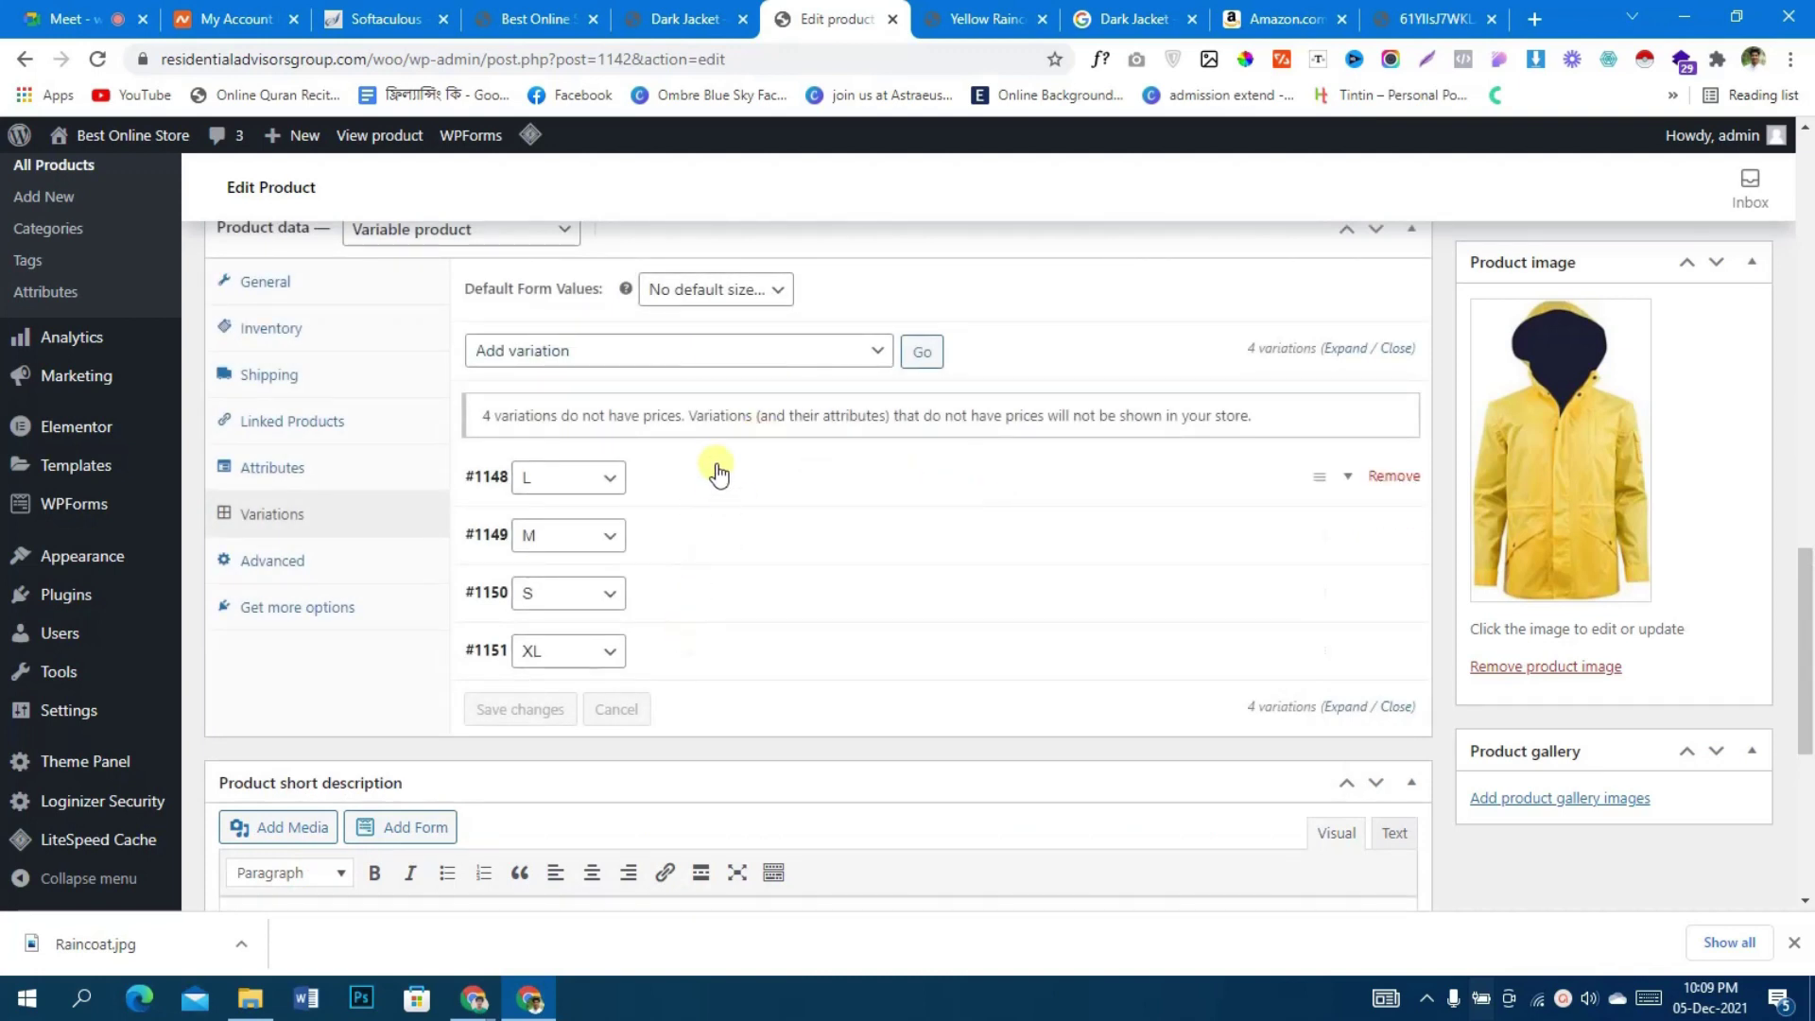
# - Set the regular price of all the newly created size variations to 200 in bulk
pyautogui.scroll(2, 718, 473)
pyautogui.click(707, 580)
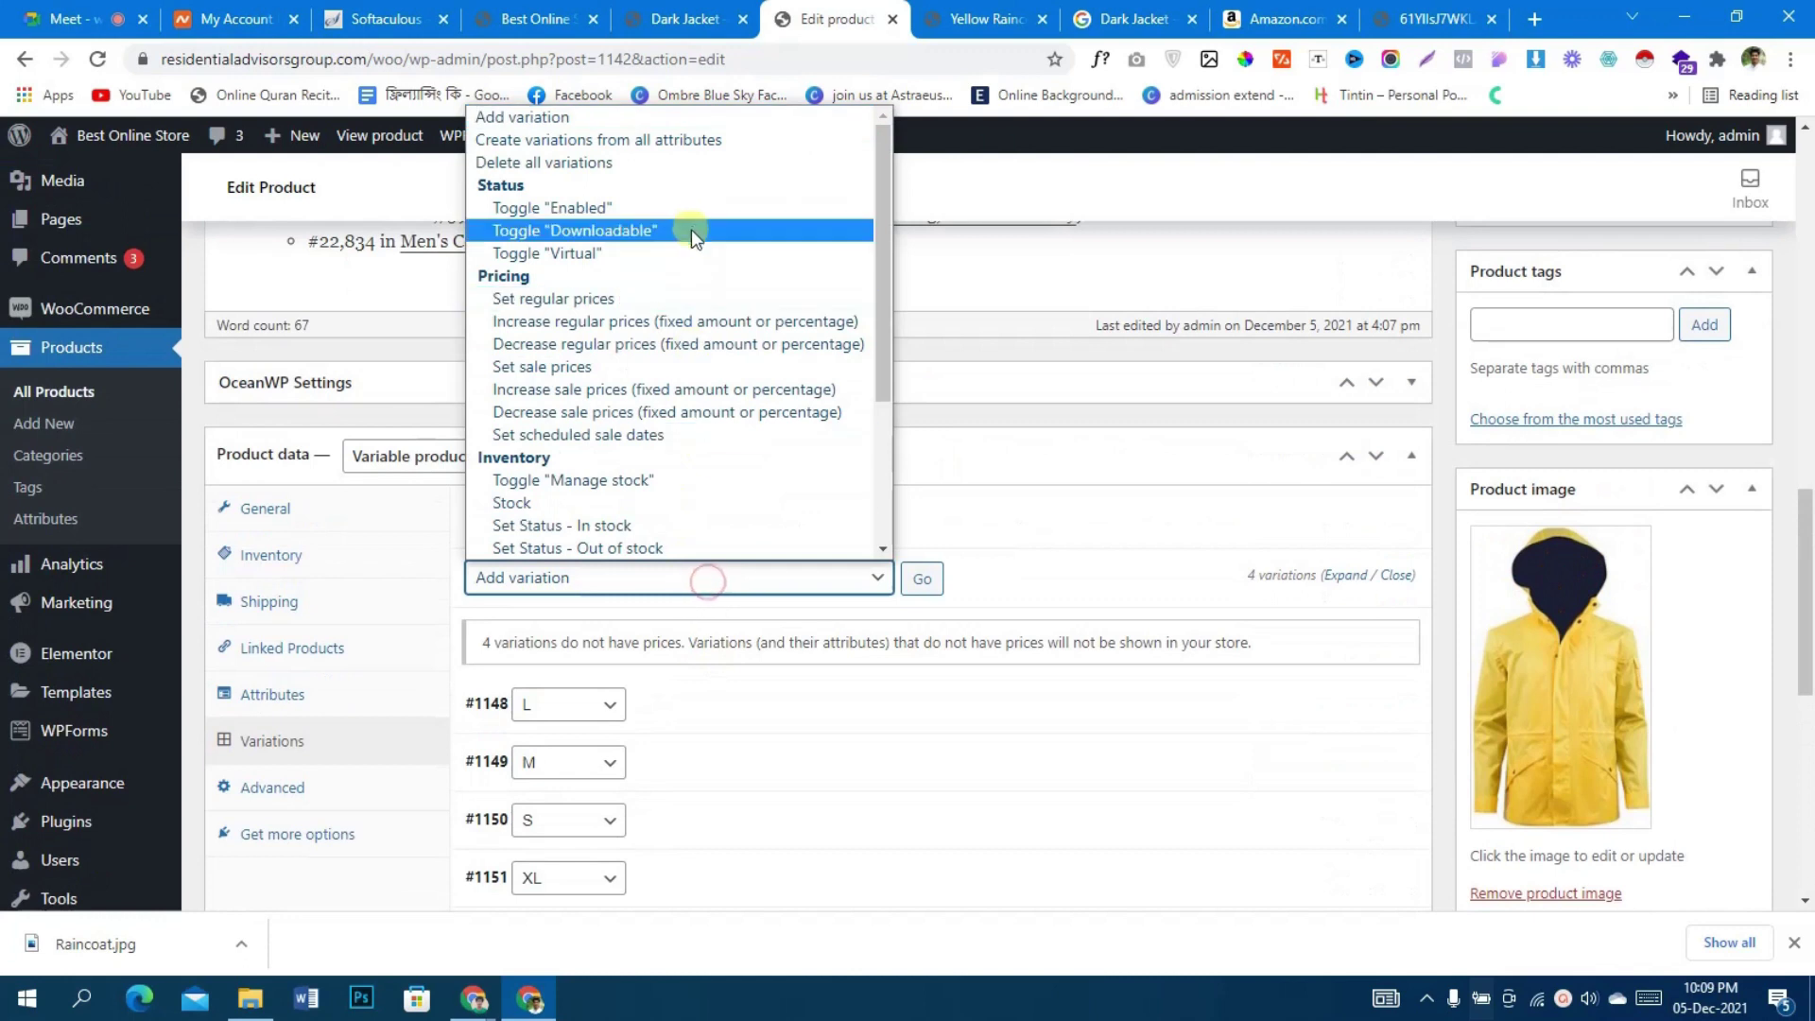
pyautogui.click(667, 298)
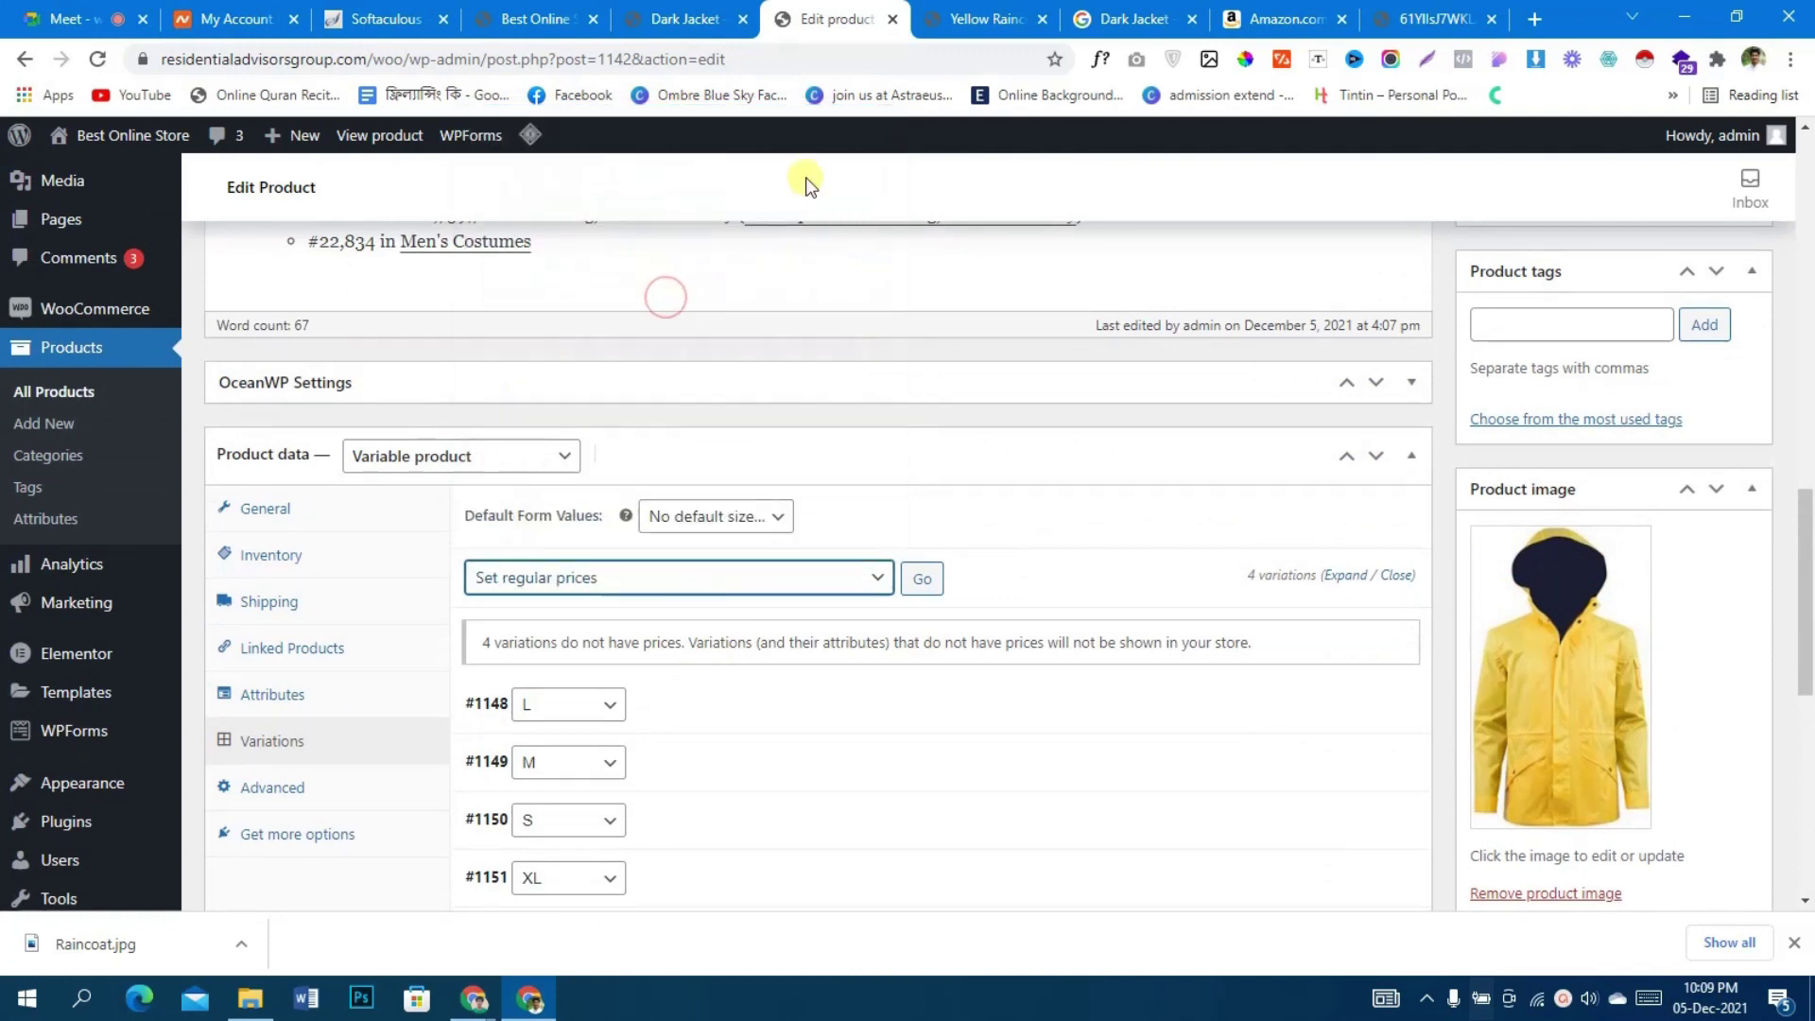
pyautogui.scroll(4, 841, 505)
pyautogui.scroll(-5, 841, 506)
pyautogui.click(917, 464)
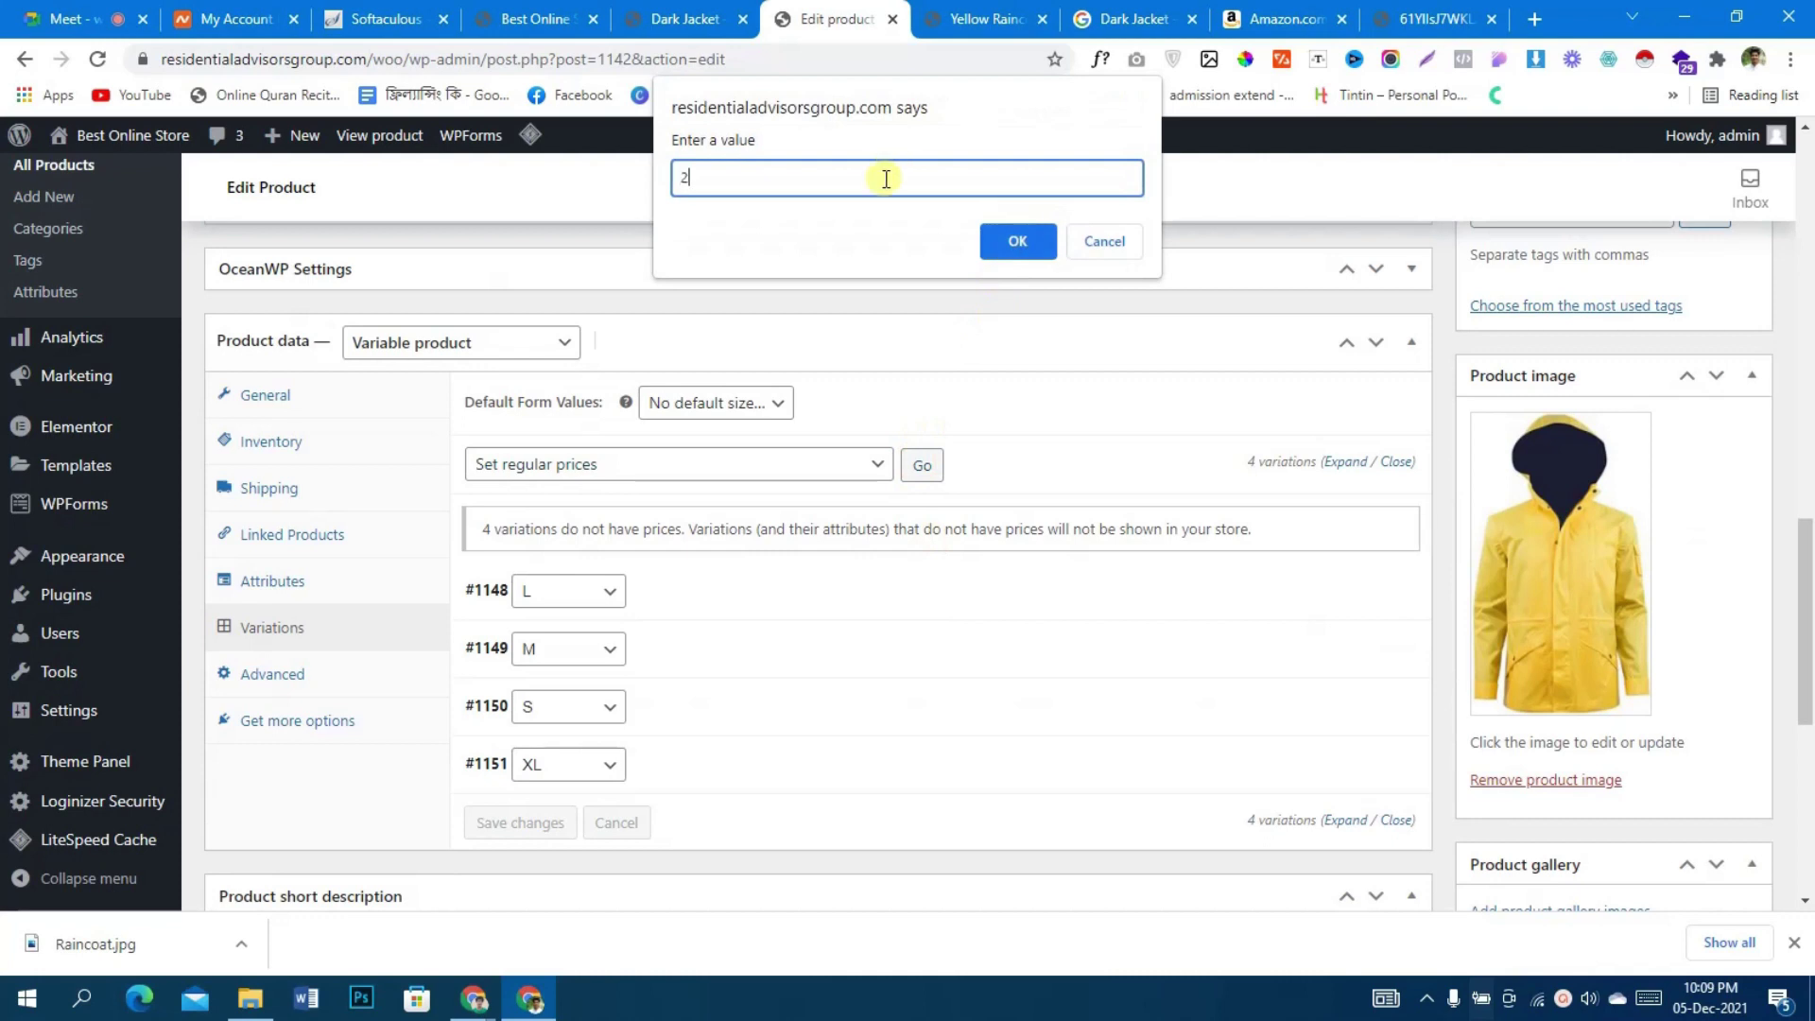
pyautogui.write('200')
pyautogui.click(1017, 243)
# - Update the Yellow Raincoat product with the recreated variations and their prices
pyautogui.scroll(-2, 962, 613)
pyautogui.scroll(-3, 961, 612)
pyautogui.scroll(20, 961, 605)
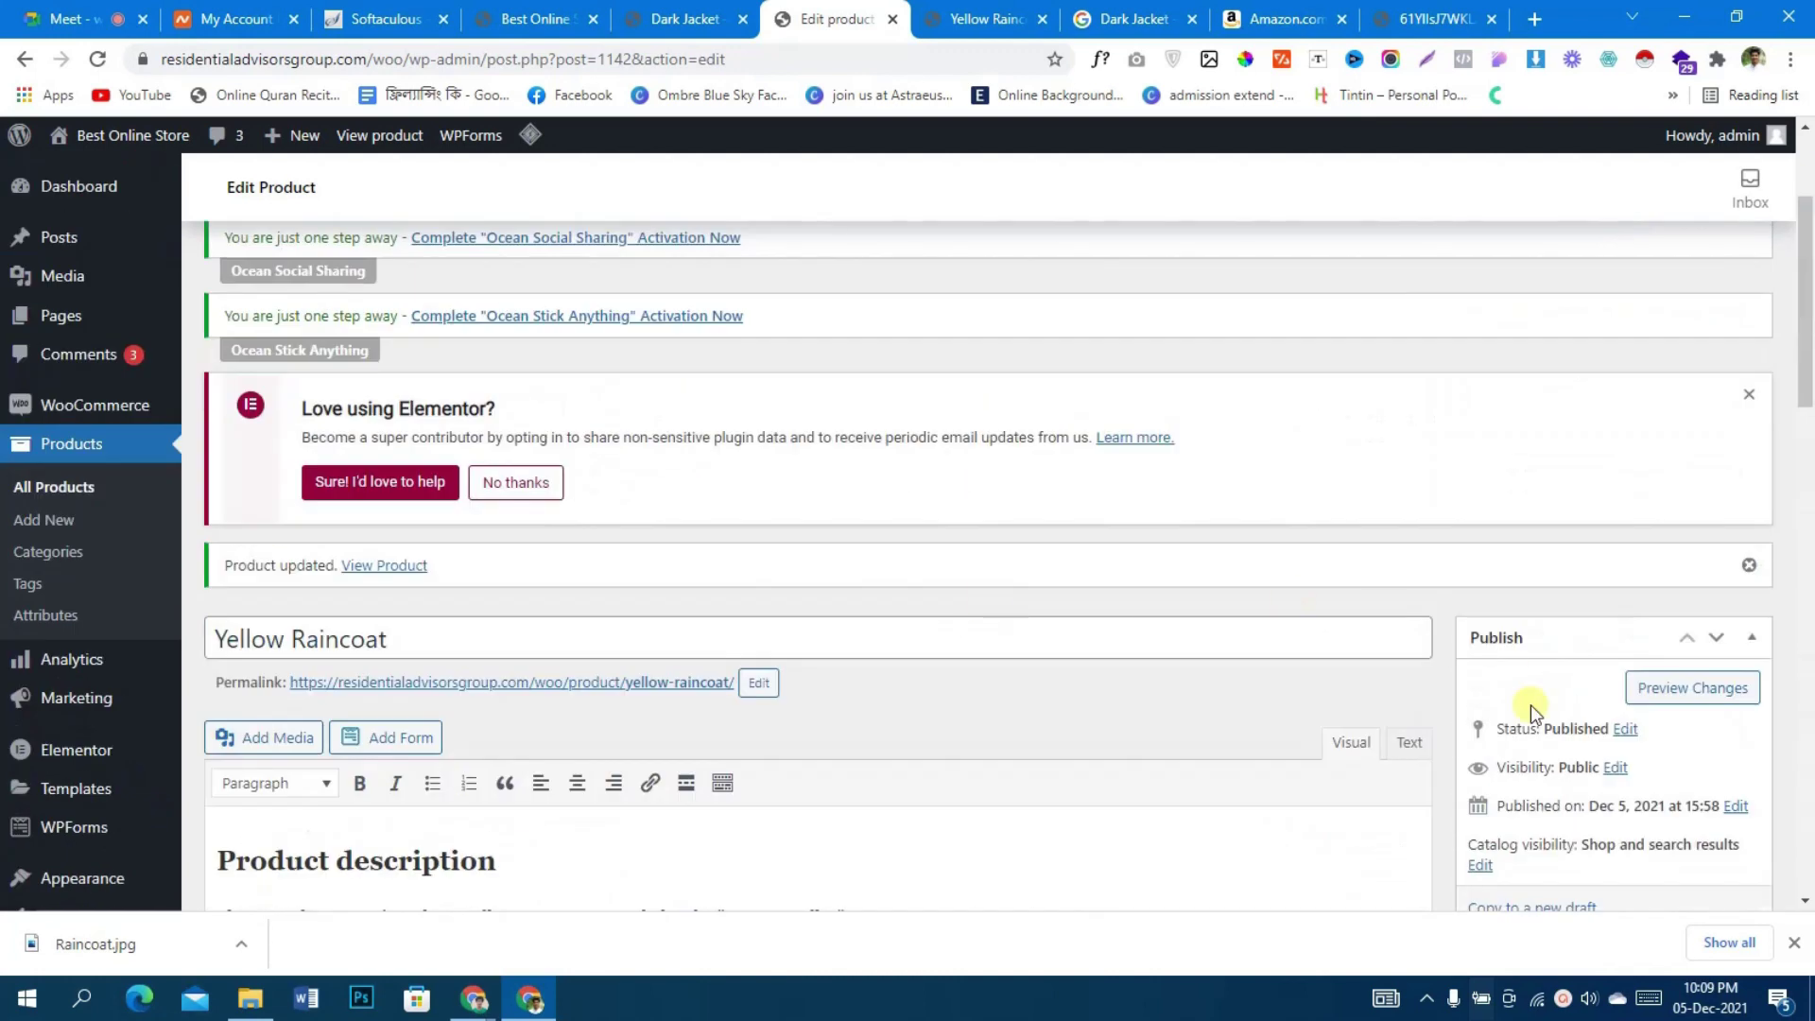
pyautogui.scroll(-3, 1530, 705)
pyautogui.click(1722, 596)
# - Reload the Yellow Raincoat store page and check which sizes its size selector offers
pyautogui.click(984, 19)
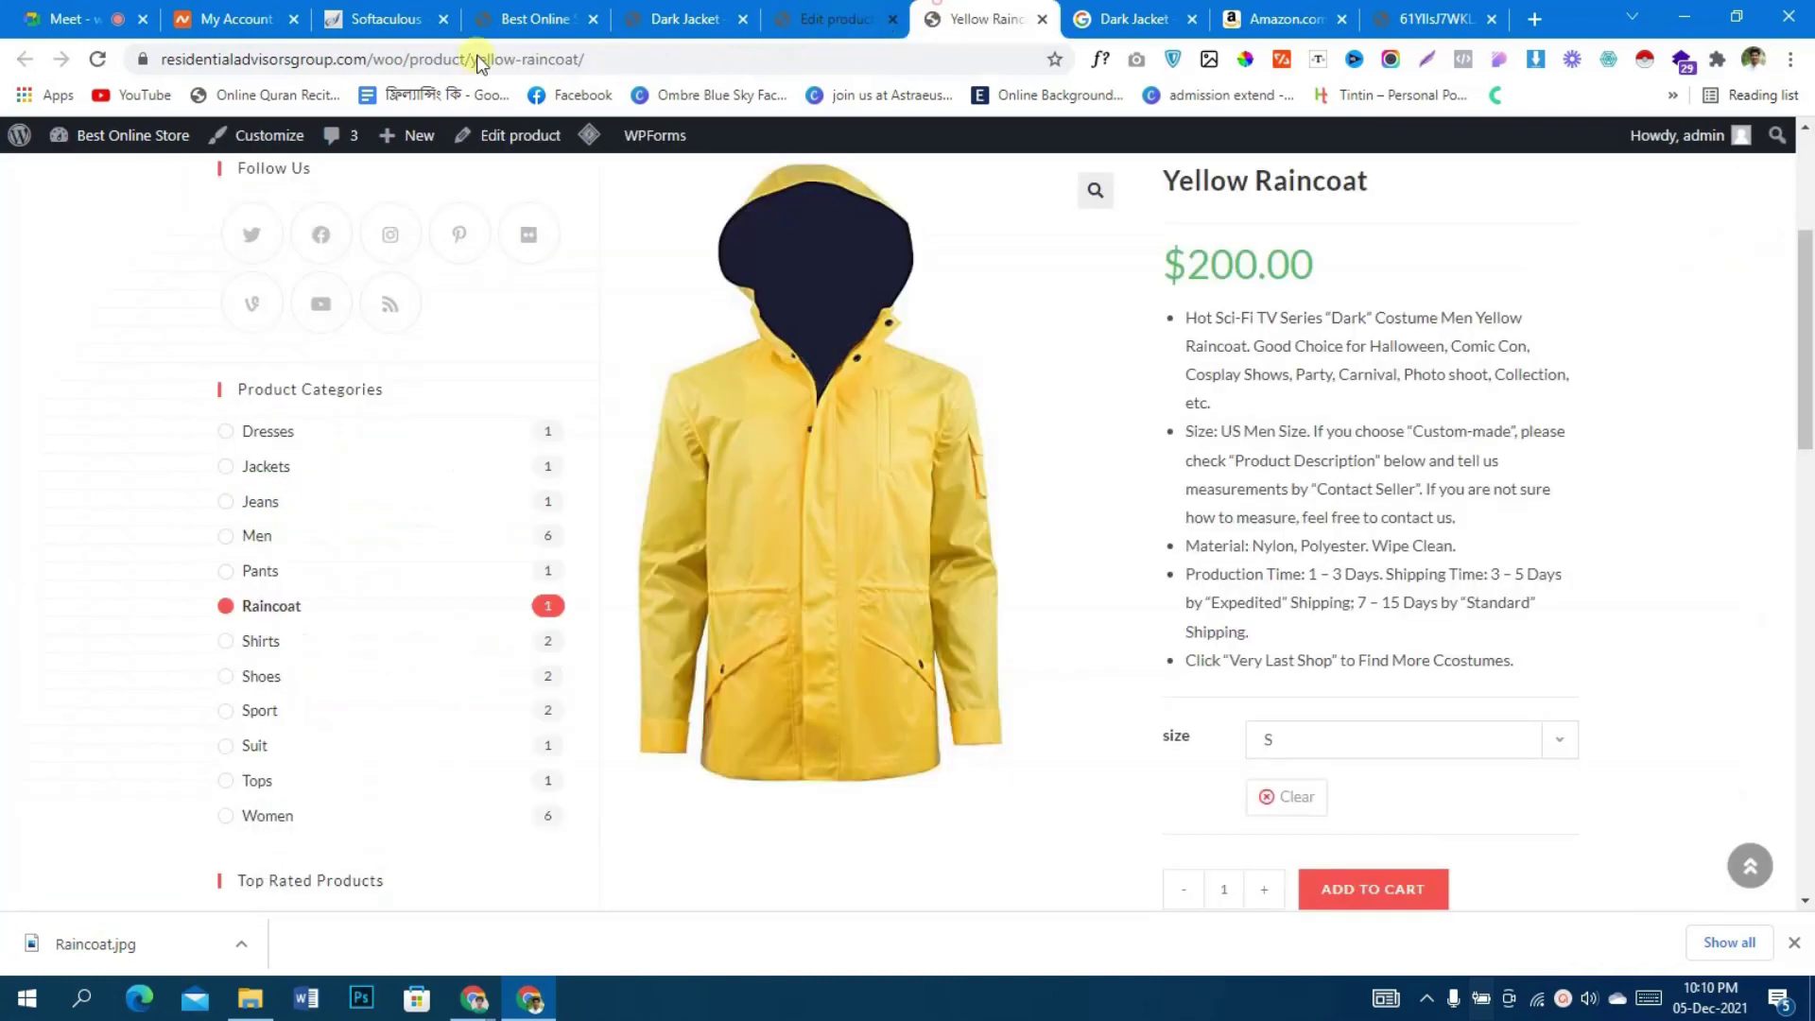
pyautogui.click(98, 58)
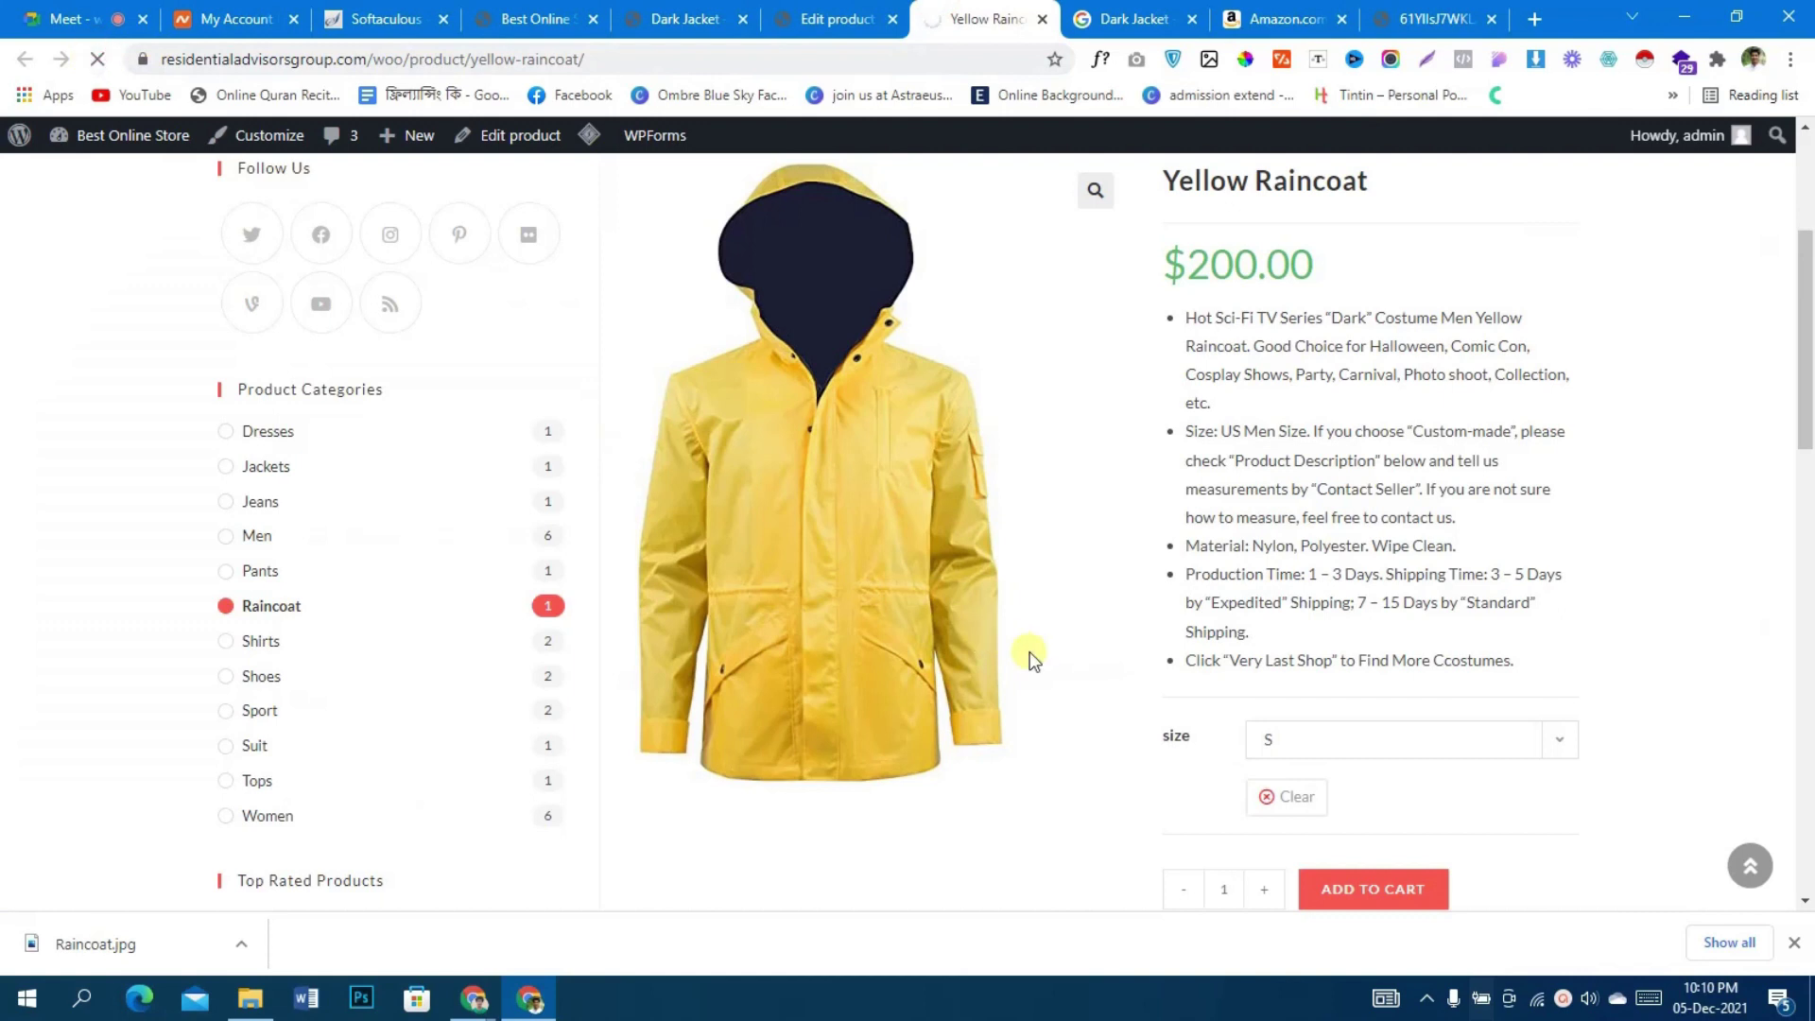
pyautogui.scroll(-2, 1033, 659)
pyautogui.click(1323, 515)
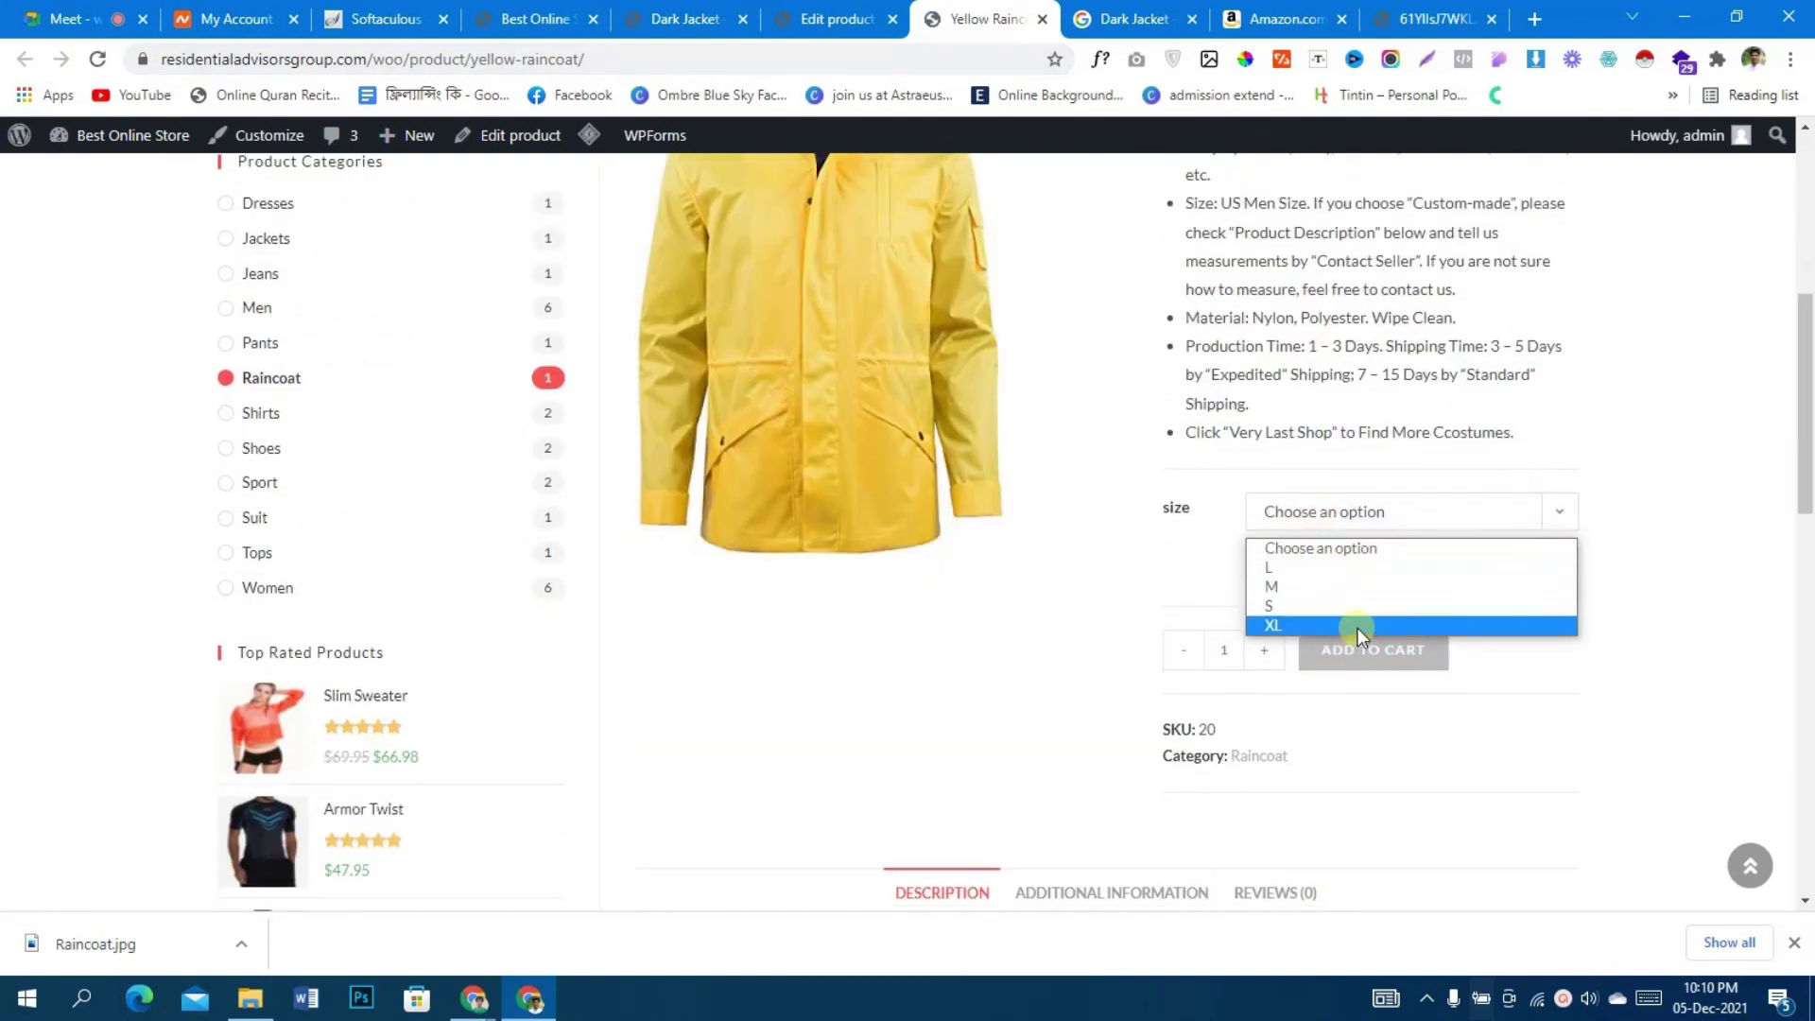
pyautogui.click(1184, 594)
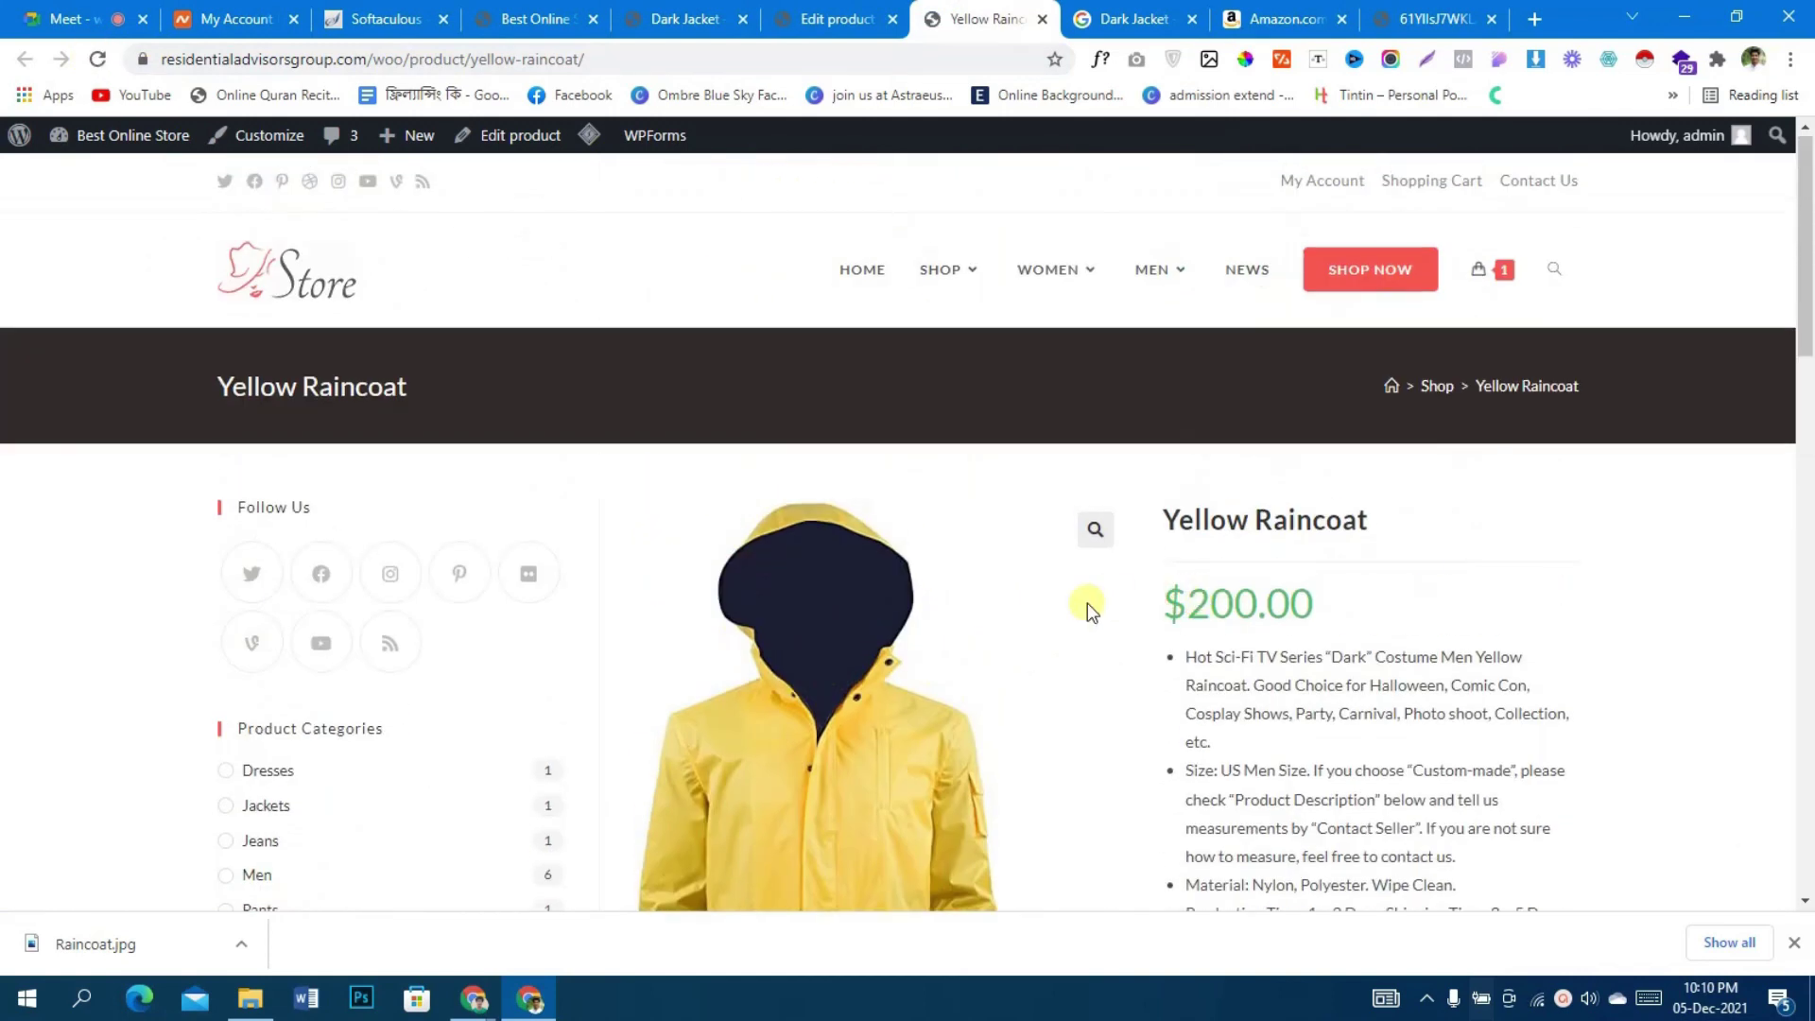
# - Compare the store's Yellow Raincoat product with its Amazon listing, checking the size options offered there
pyautogui.scroll(-3, 1088, 603)
pyautogui.click(856, 14)
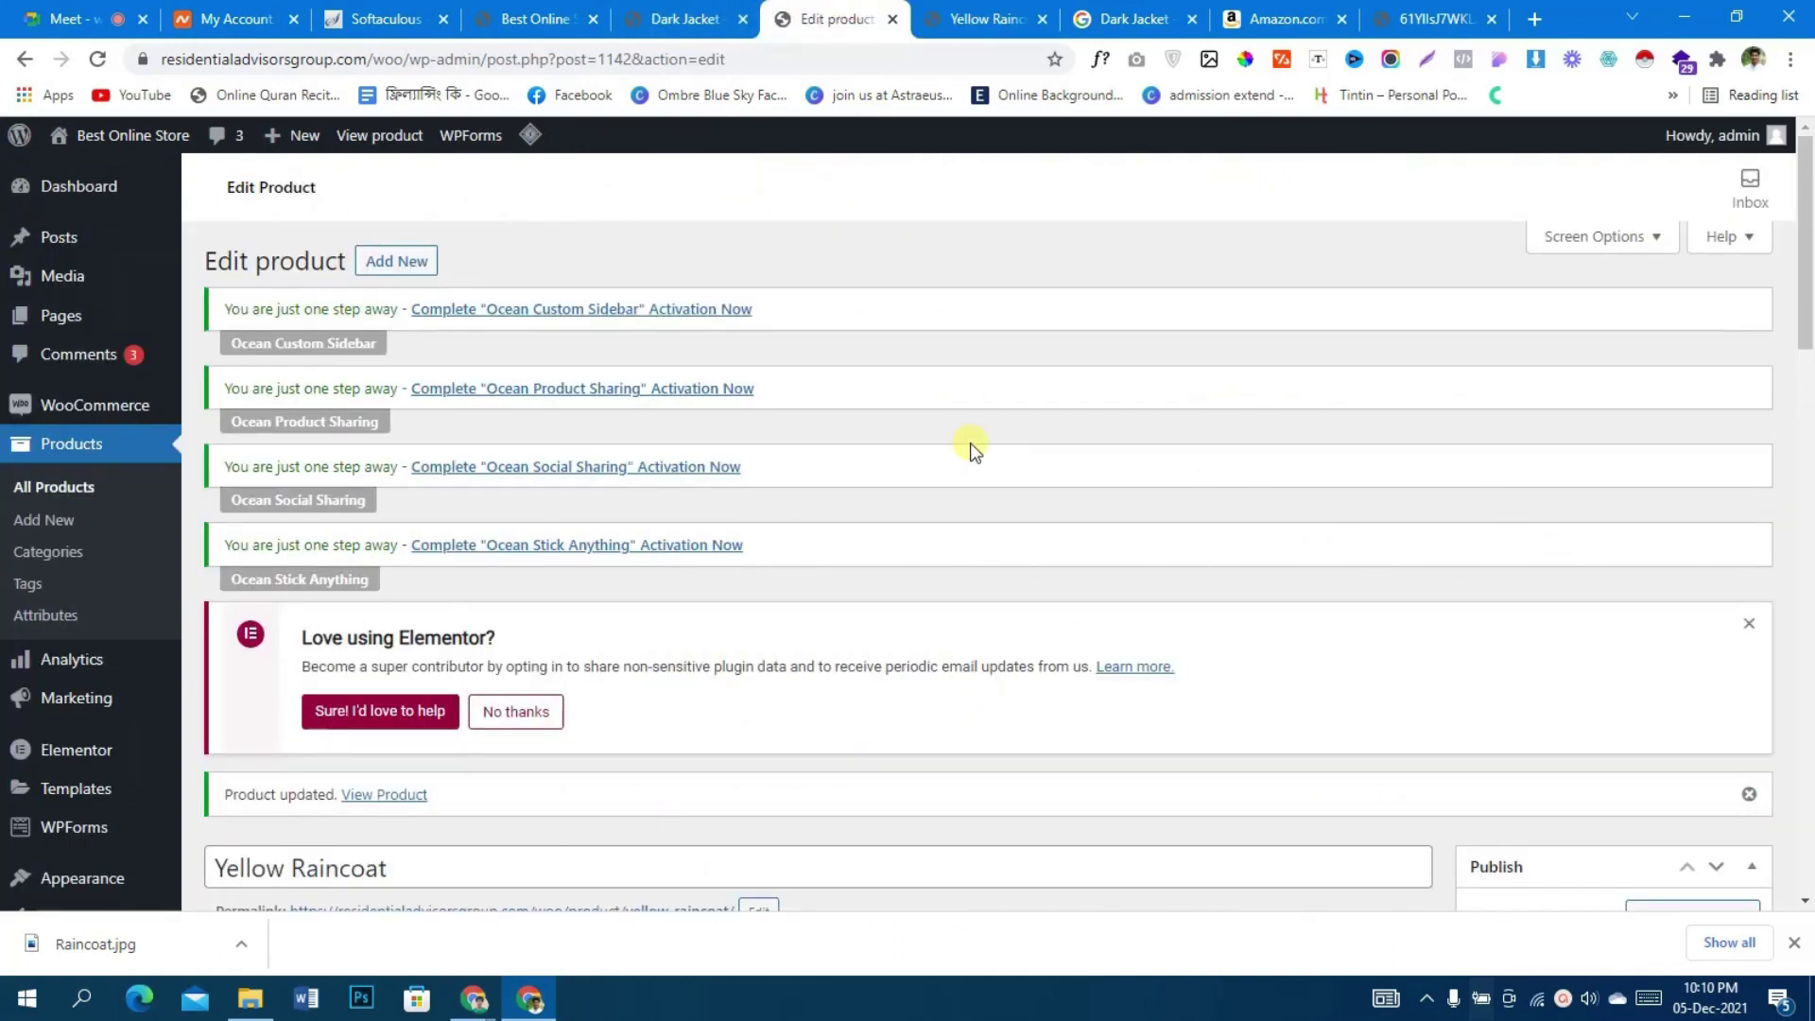
pyautogui.scroll(-6, 974, 446)
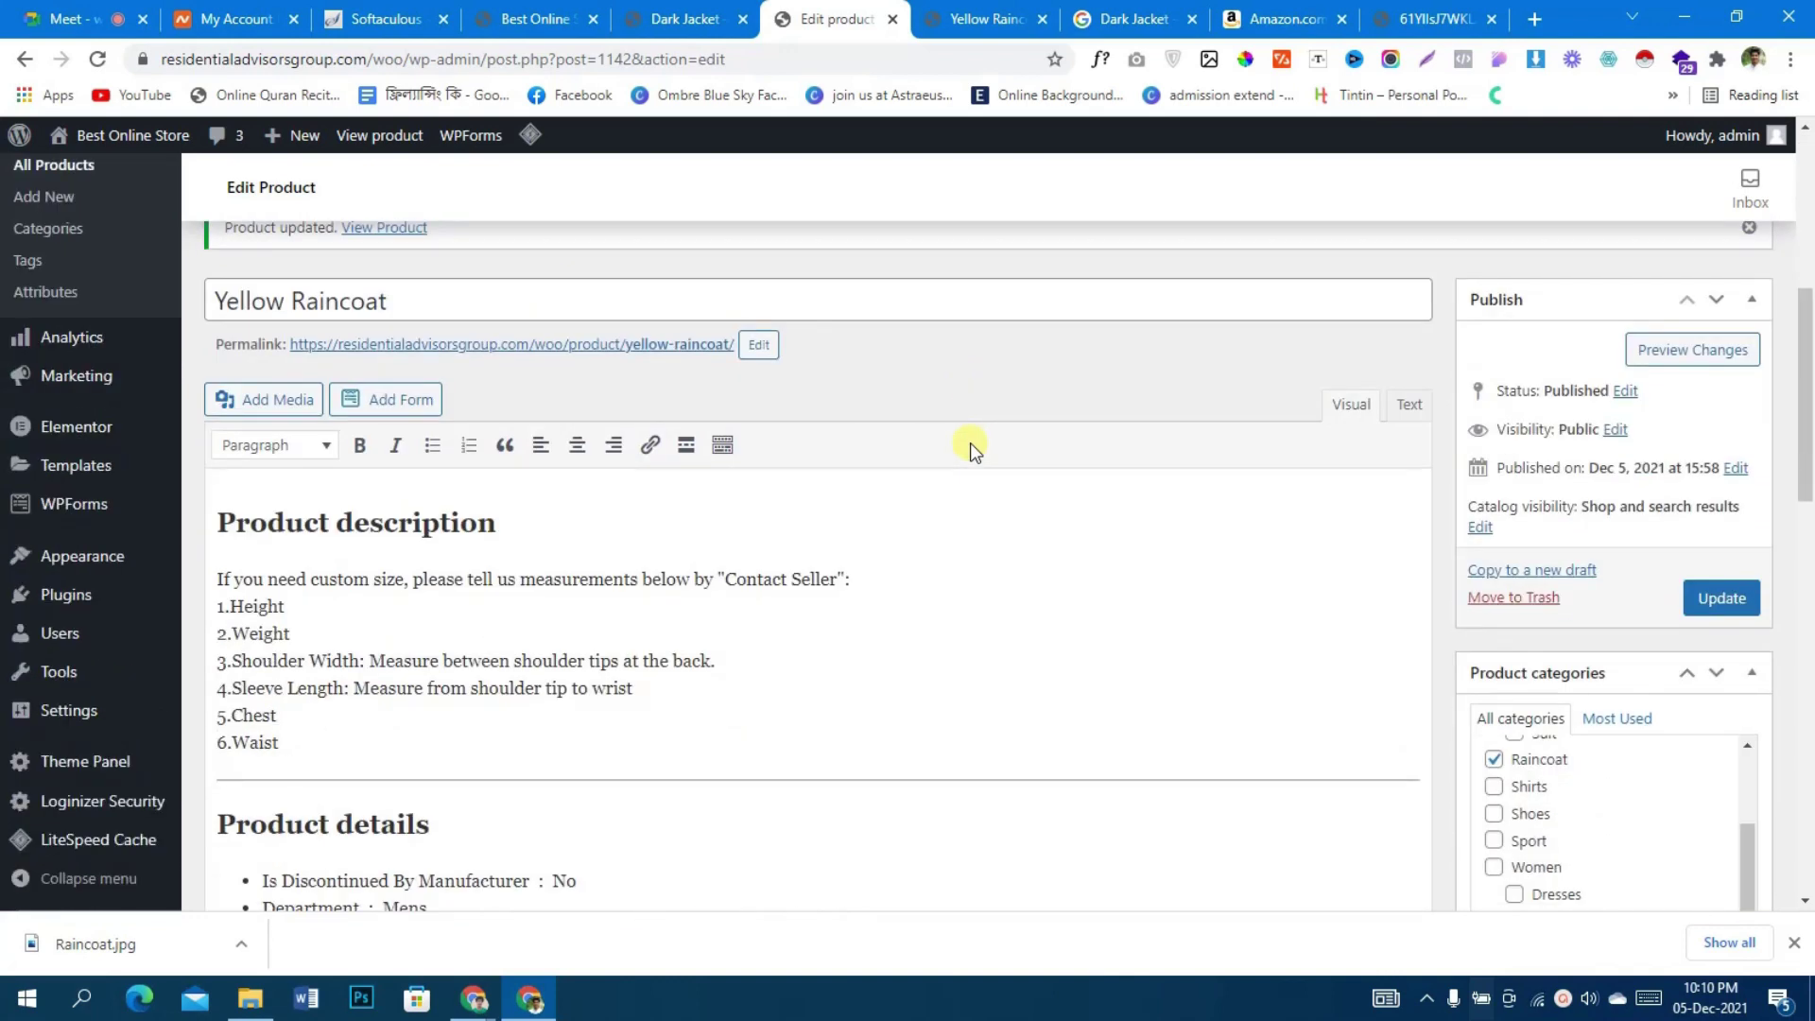
pyautogui.click(1127, 17)
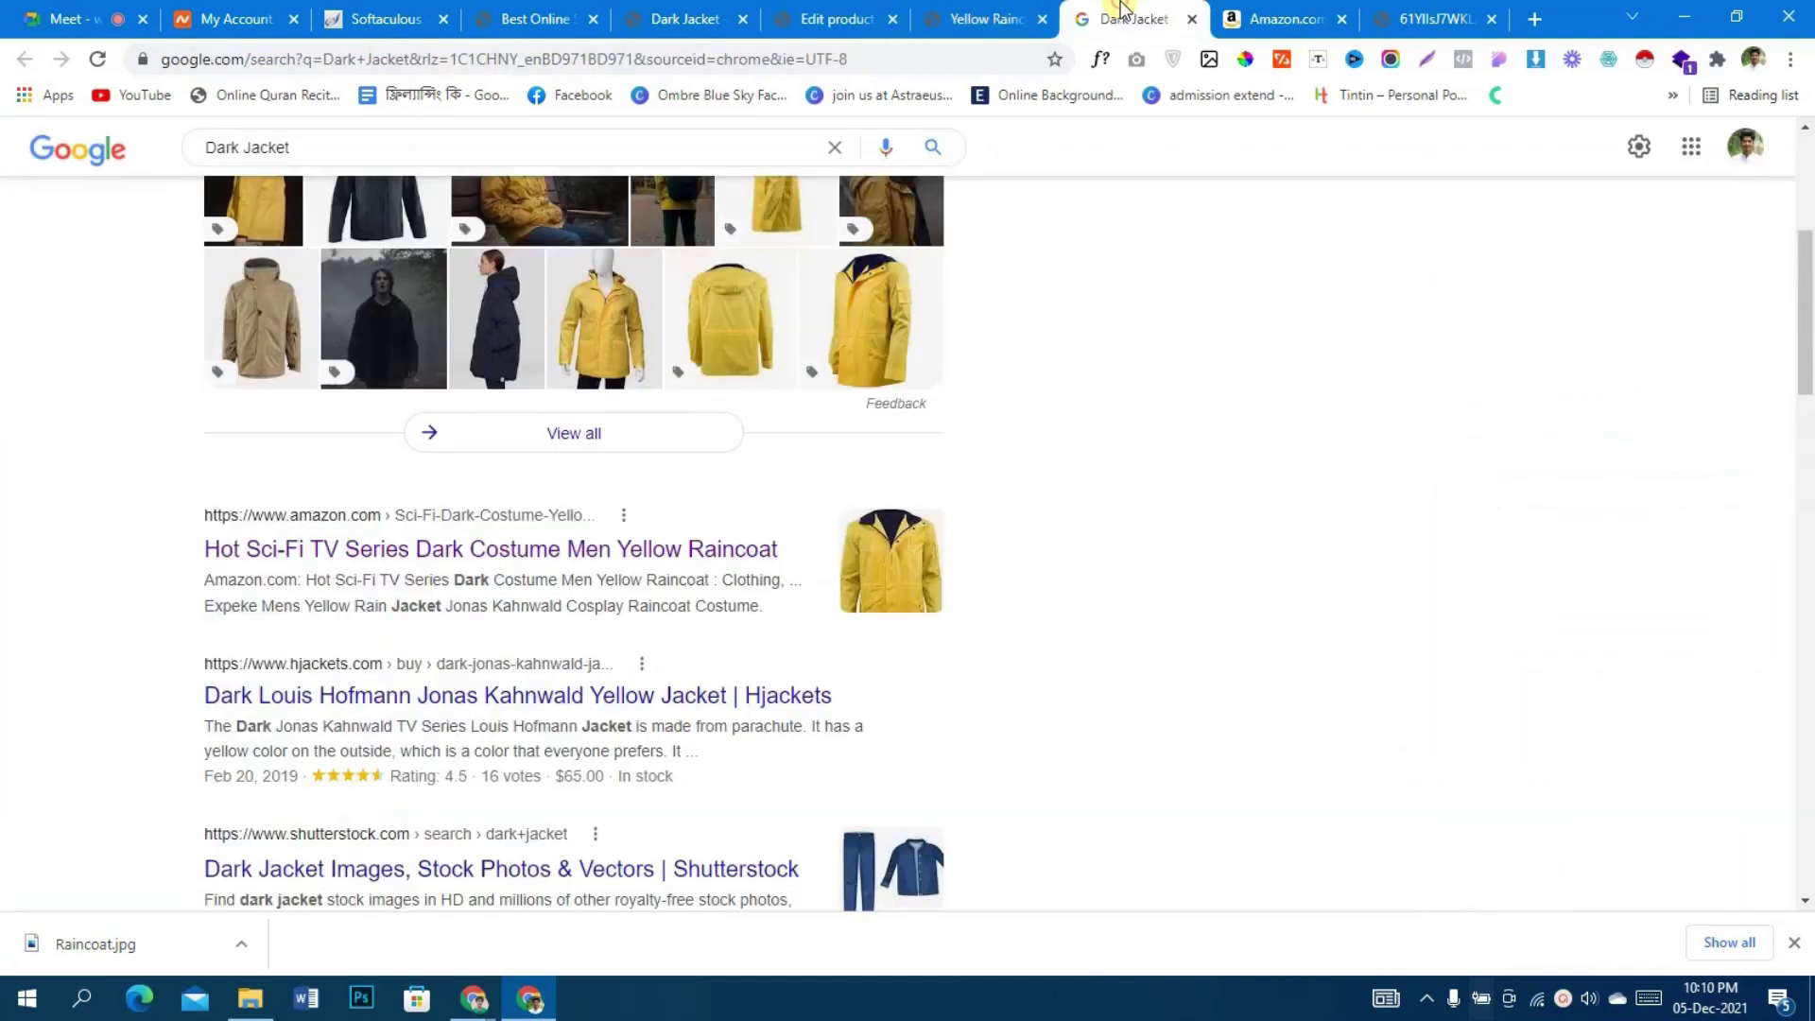
pyautogui.click(1257, 13)
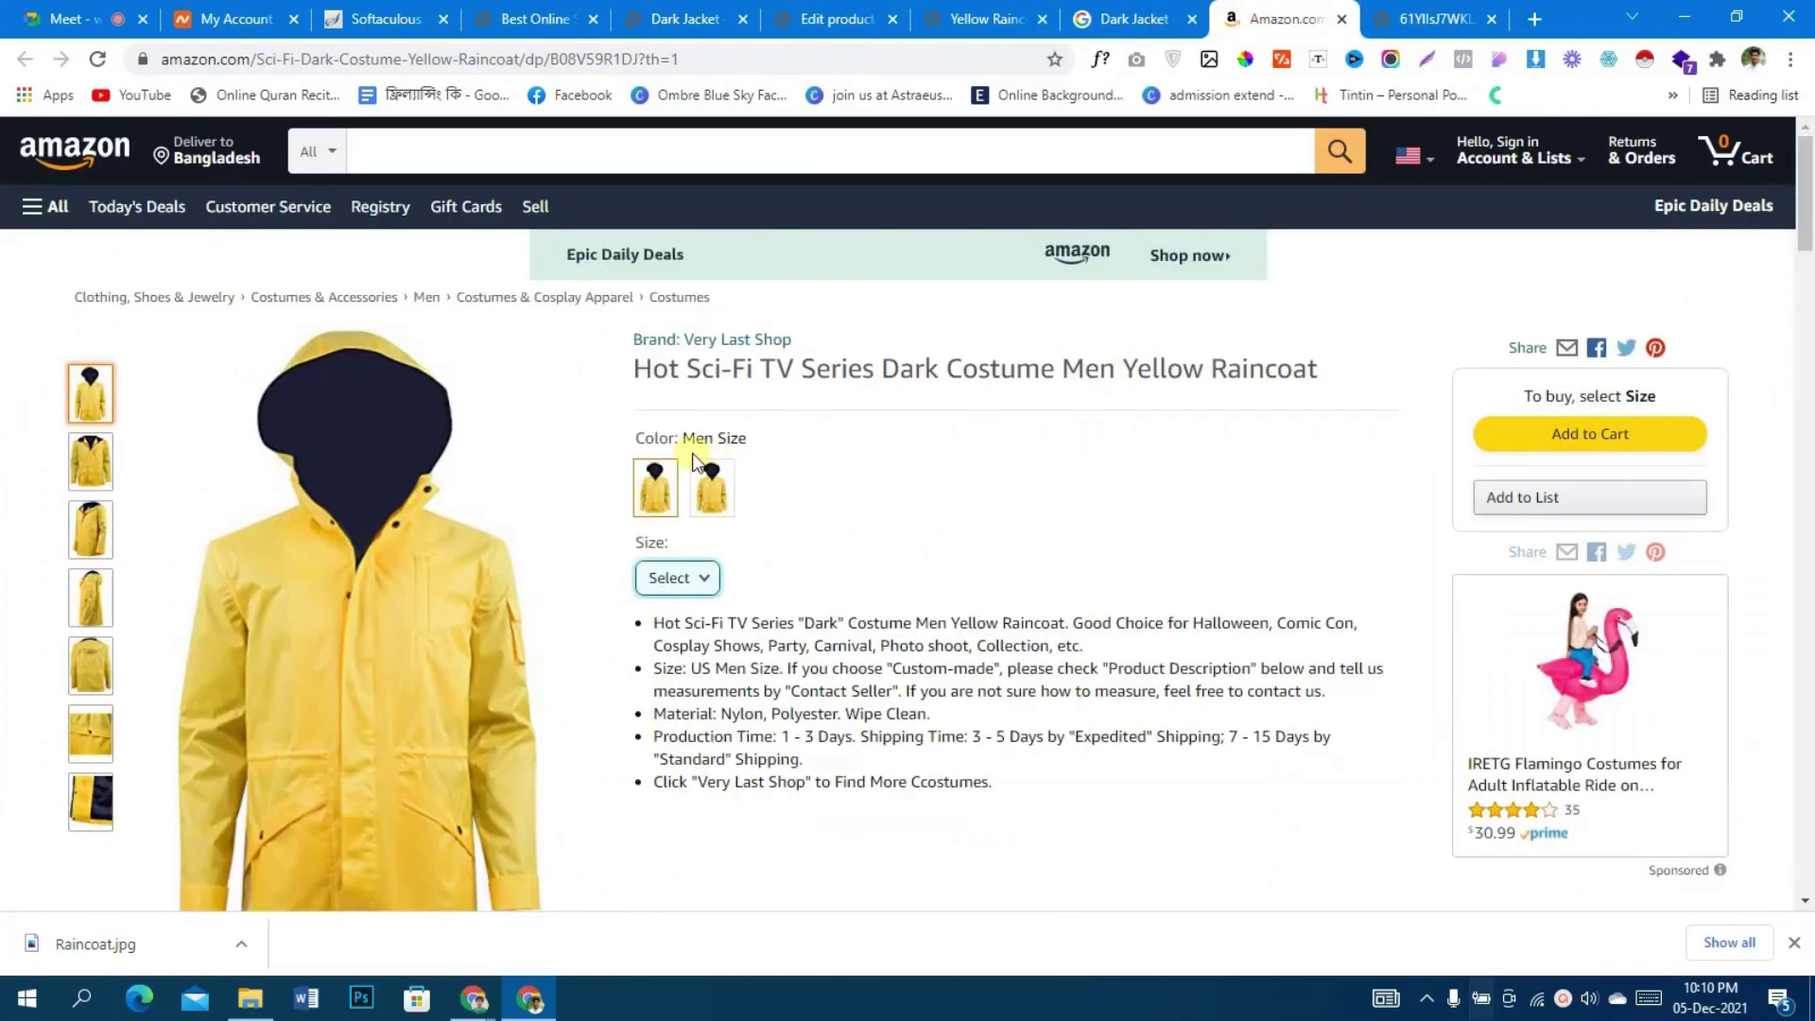
pyautogui.click(673, 586)
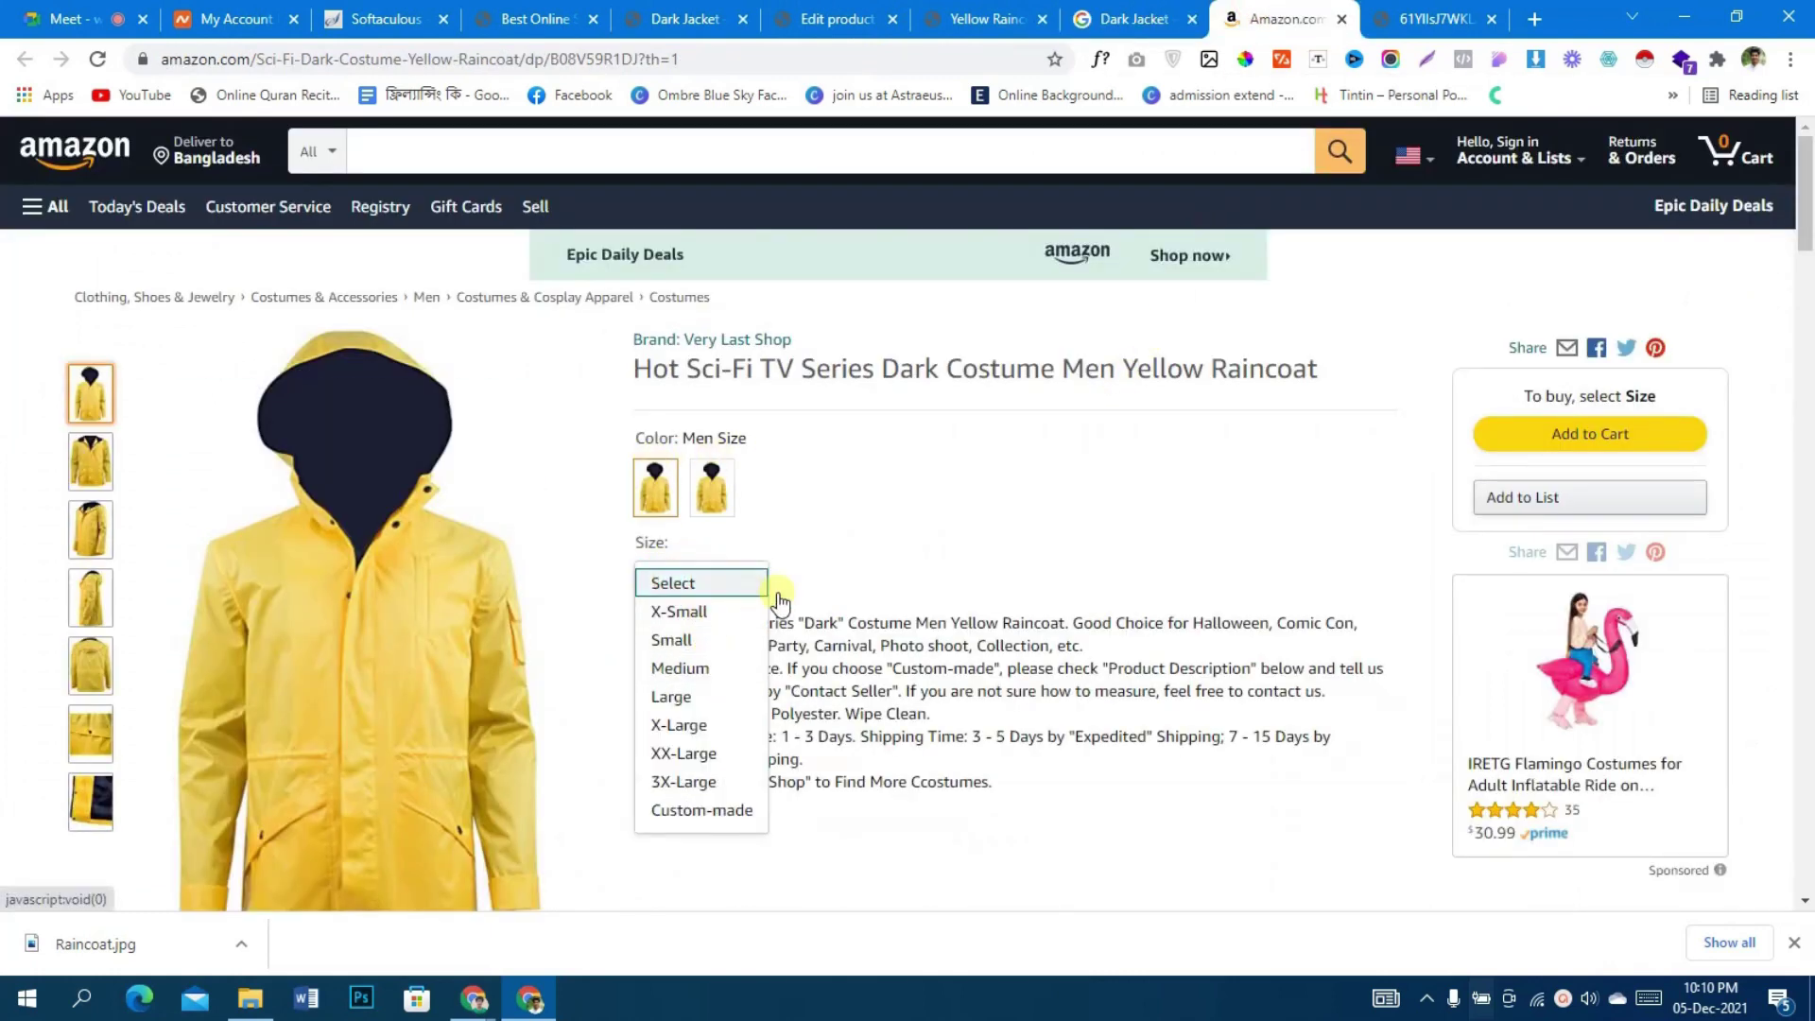
pyautogui.click(841, 569)
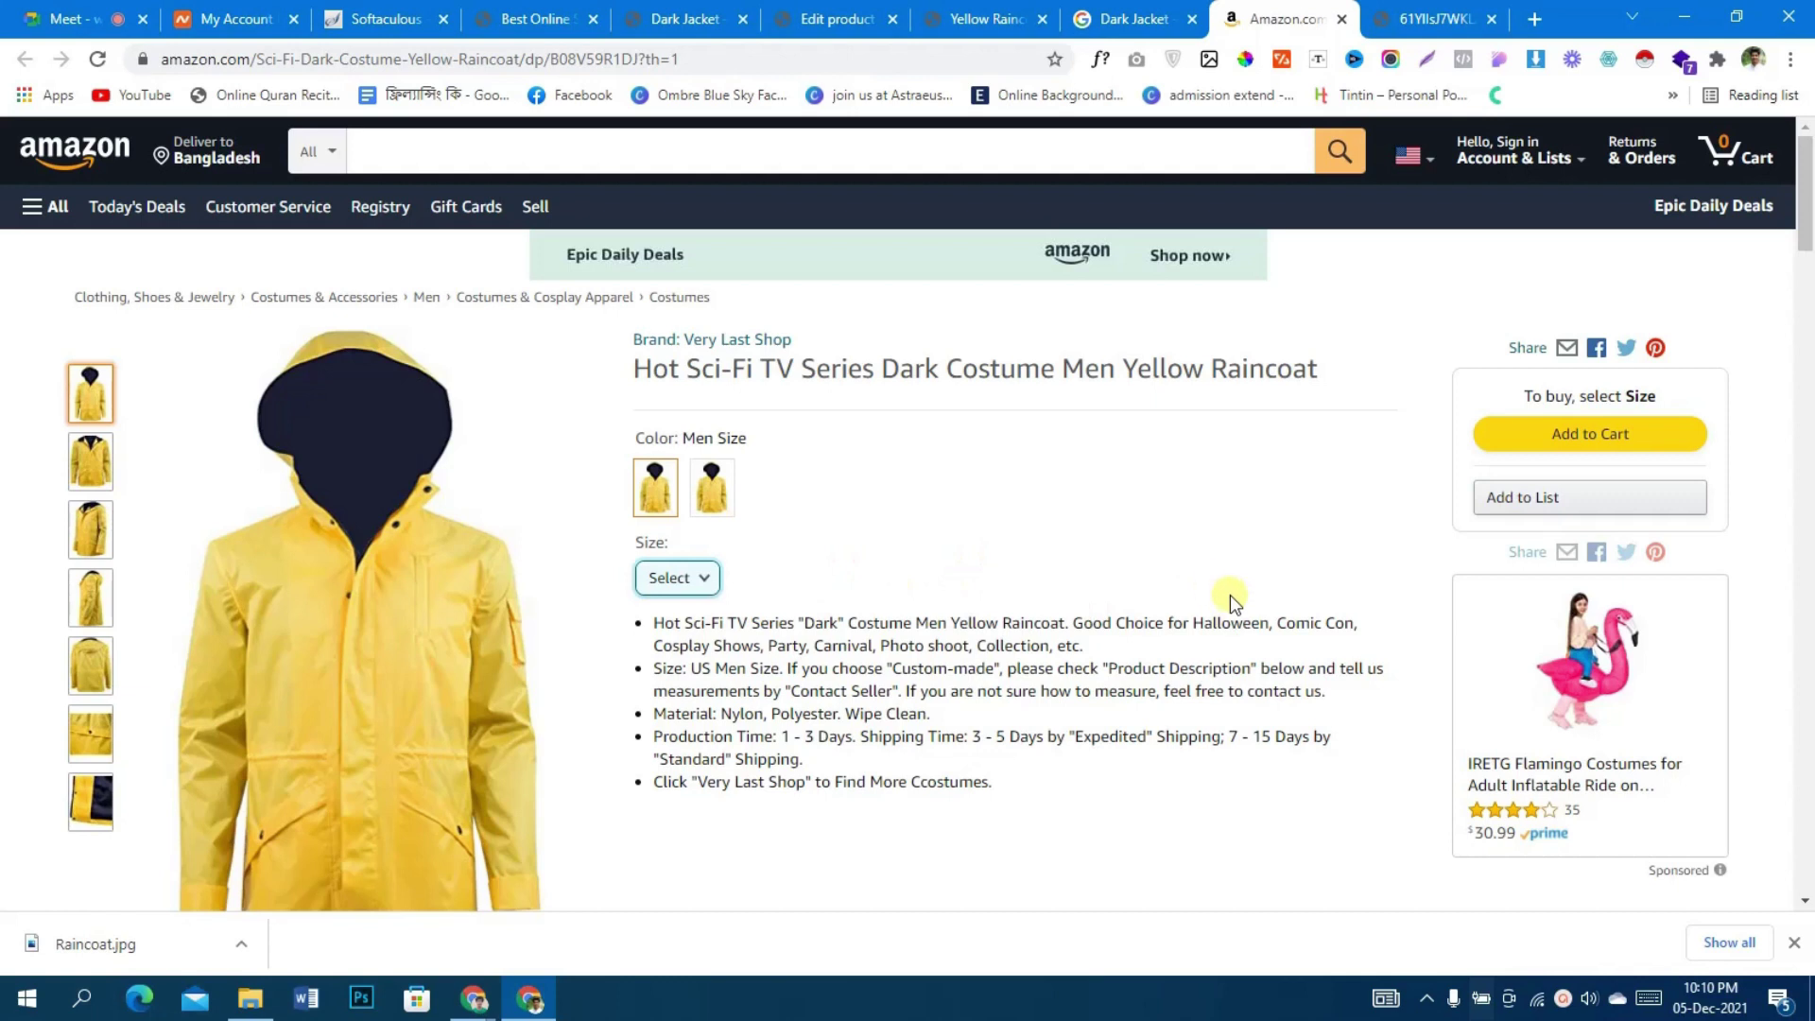
pyautogui.click(983, 18)
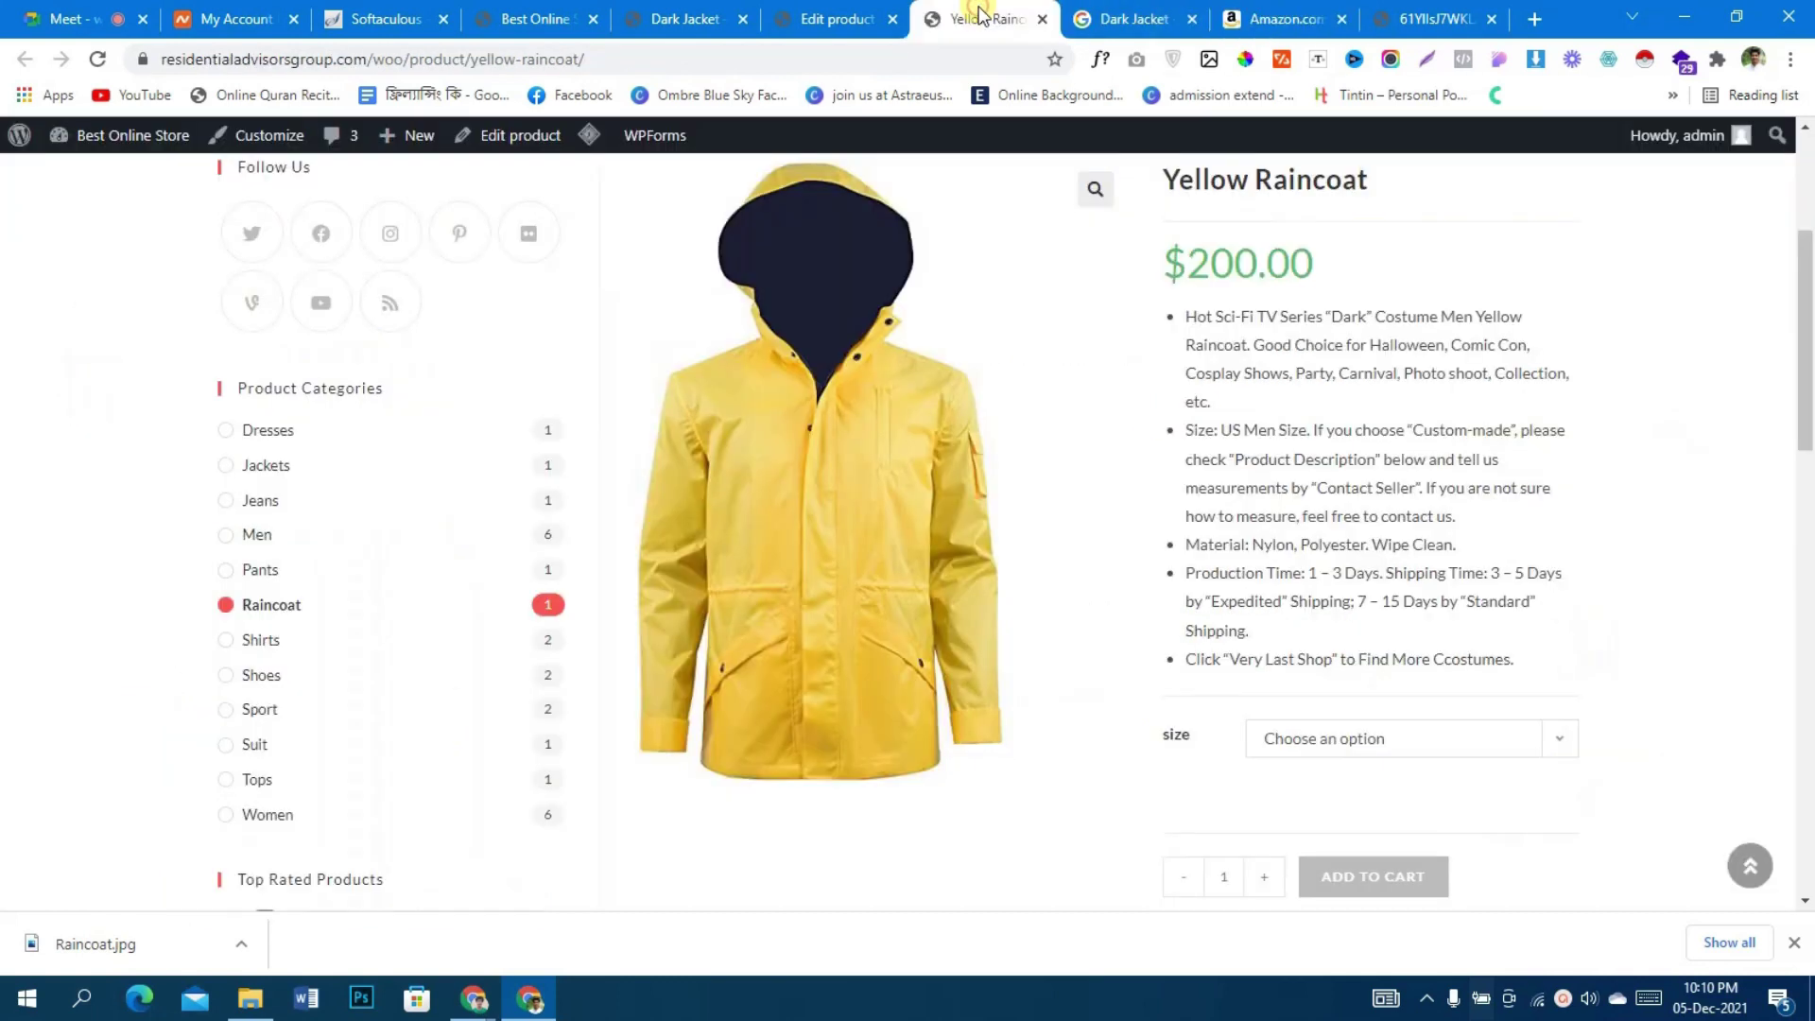
# - Copy the word "Raincoat" from the Amazon listing's title and search Google for it
pyautogui.click(1130, 19)
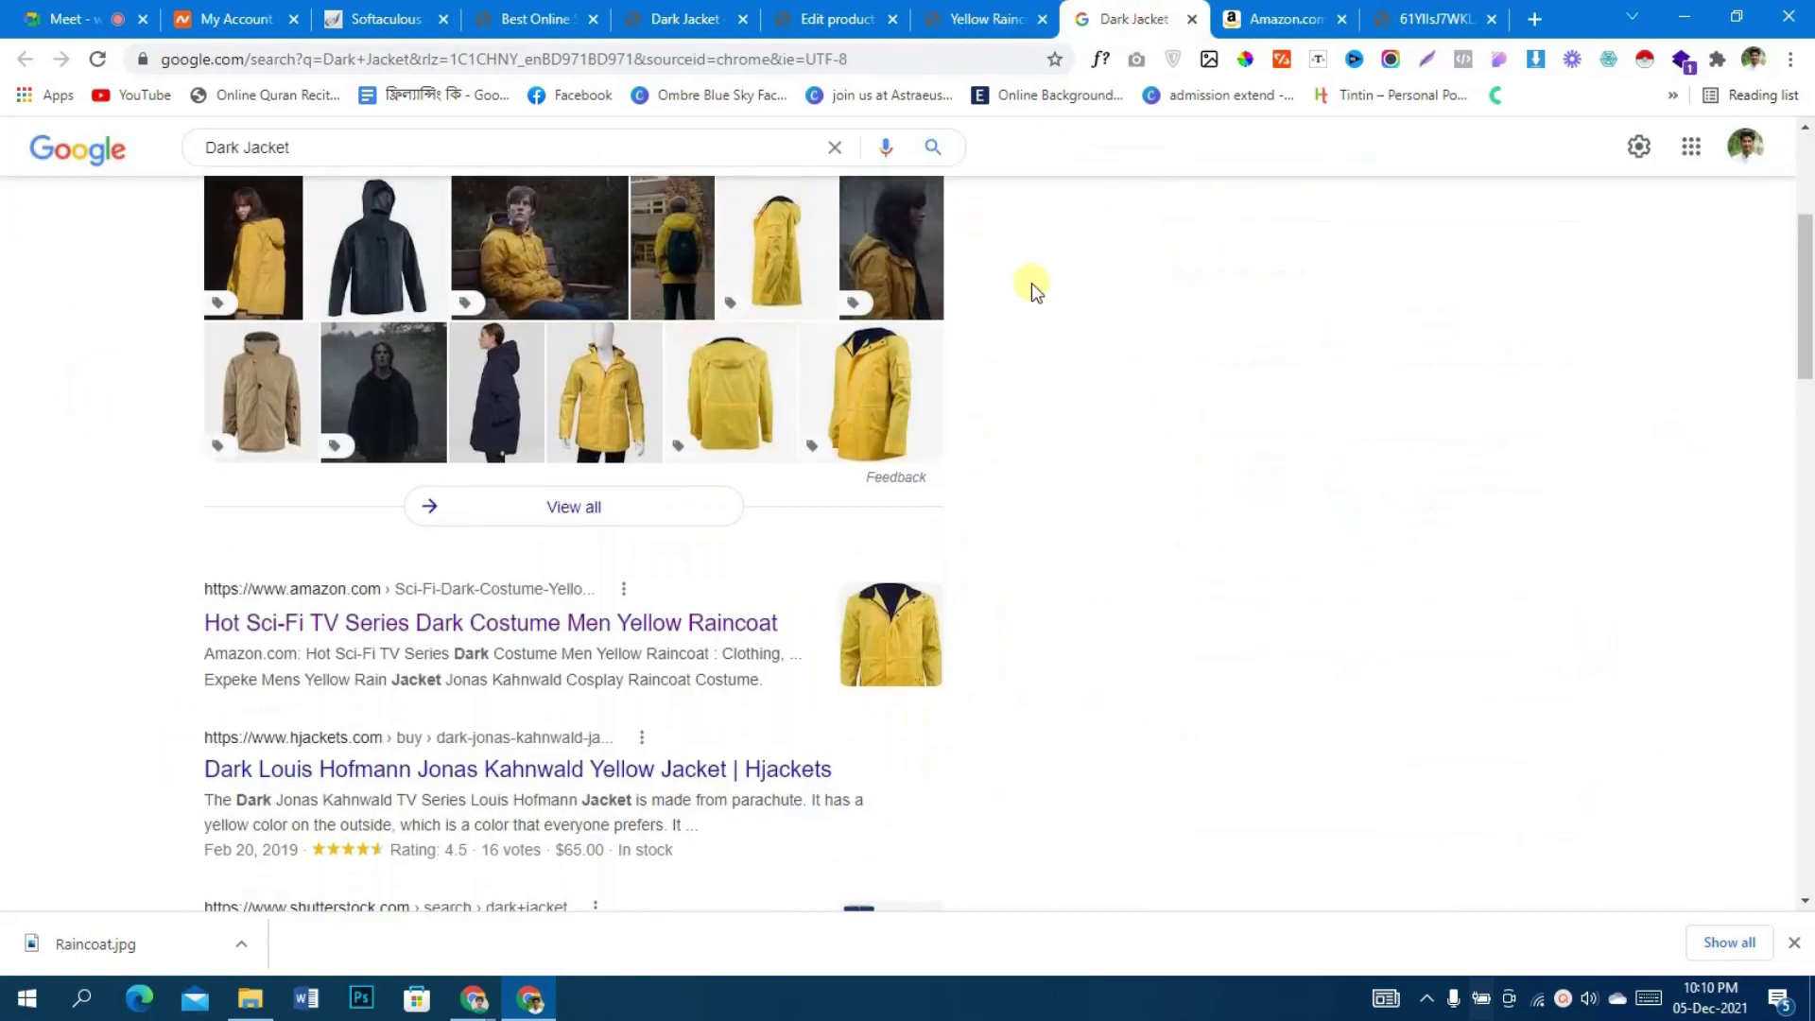
pyautogui.scroll(3, 1030, 282)
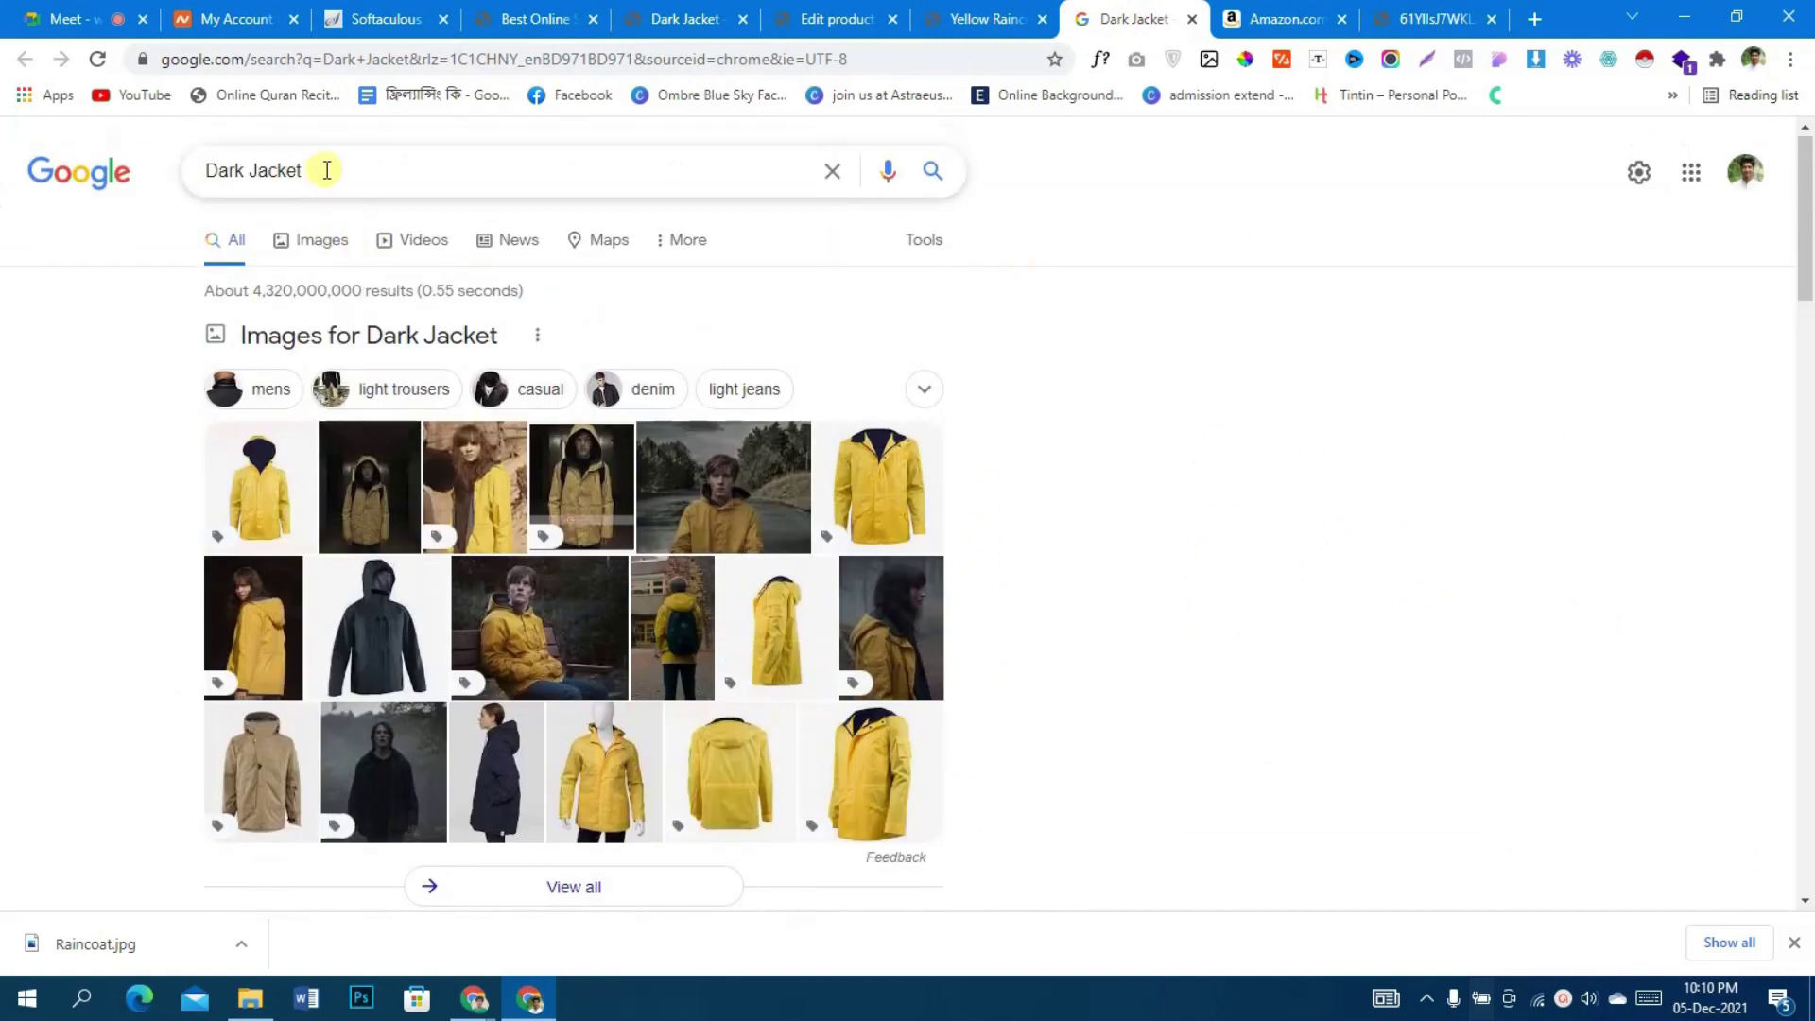
pyautogui.click(1285, 19)
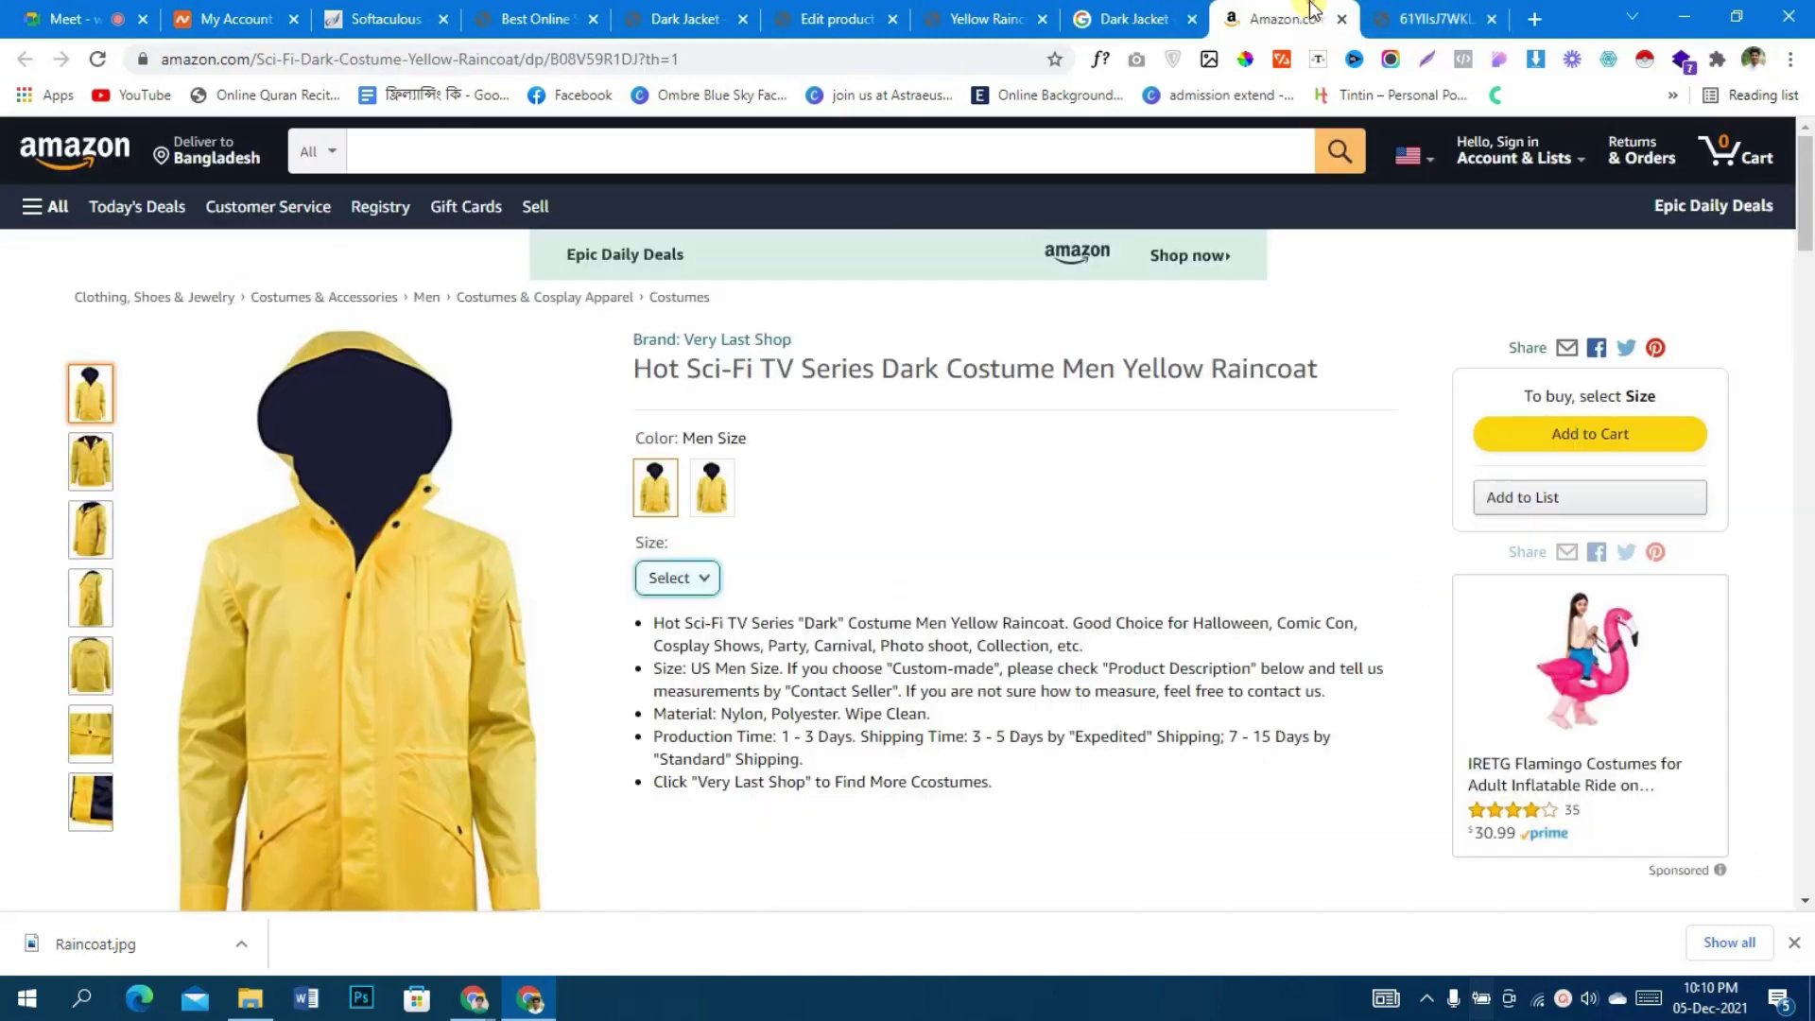
pyautogui.moveTo(1210, 368); pyautogui.dragTo(1318, 369)
pyautogui.rightClick(1291, 361)
pyautogui.click(1314, 378)
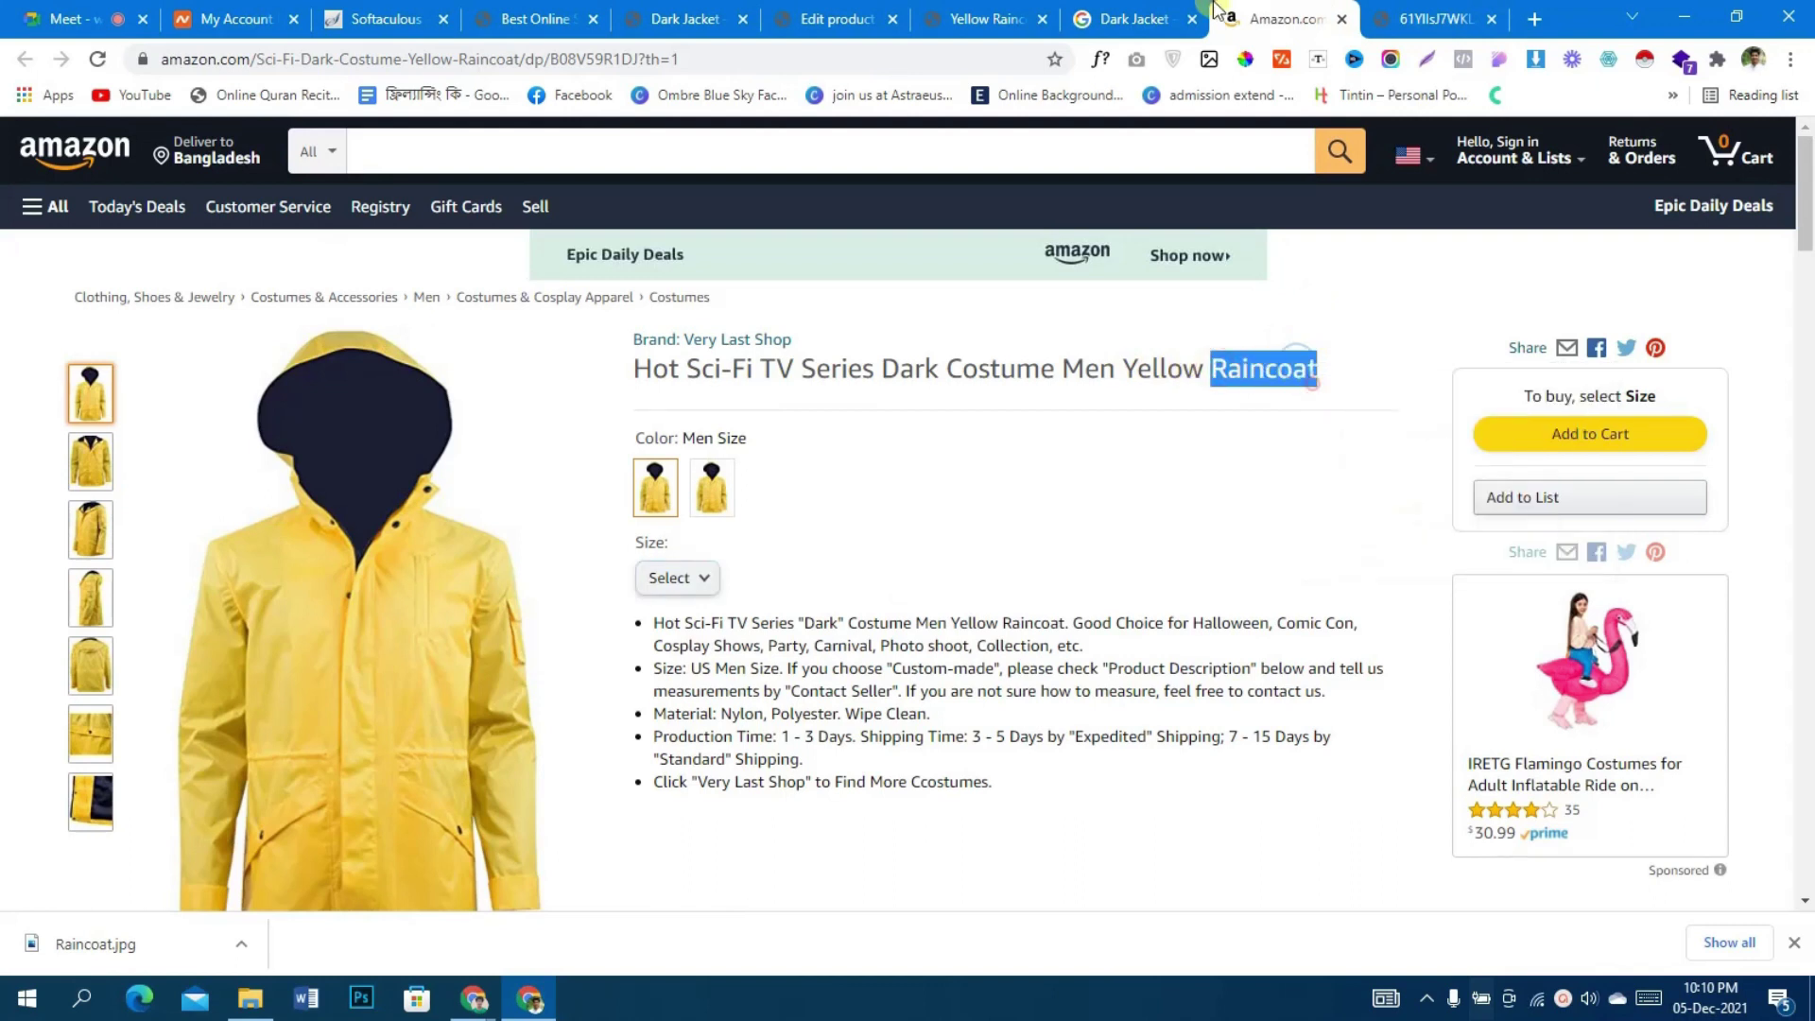
pyautogui.click(1186, 10)
pyautogui.tripleClick(775, 153)
pyautogui.hotkey('ctrl', 'v')
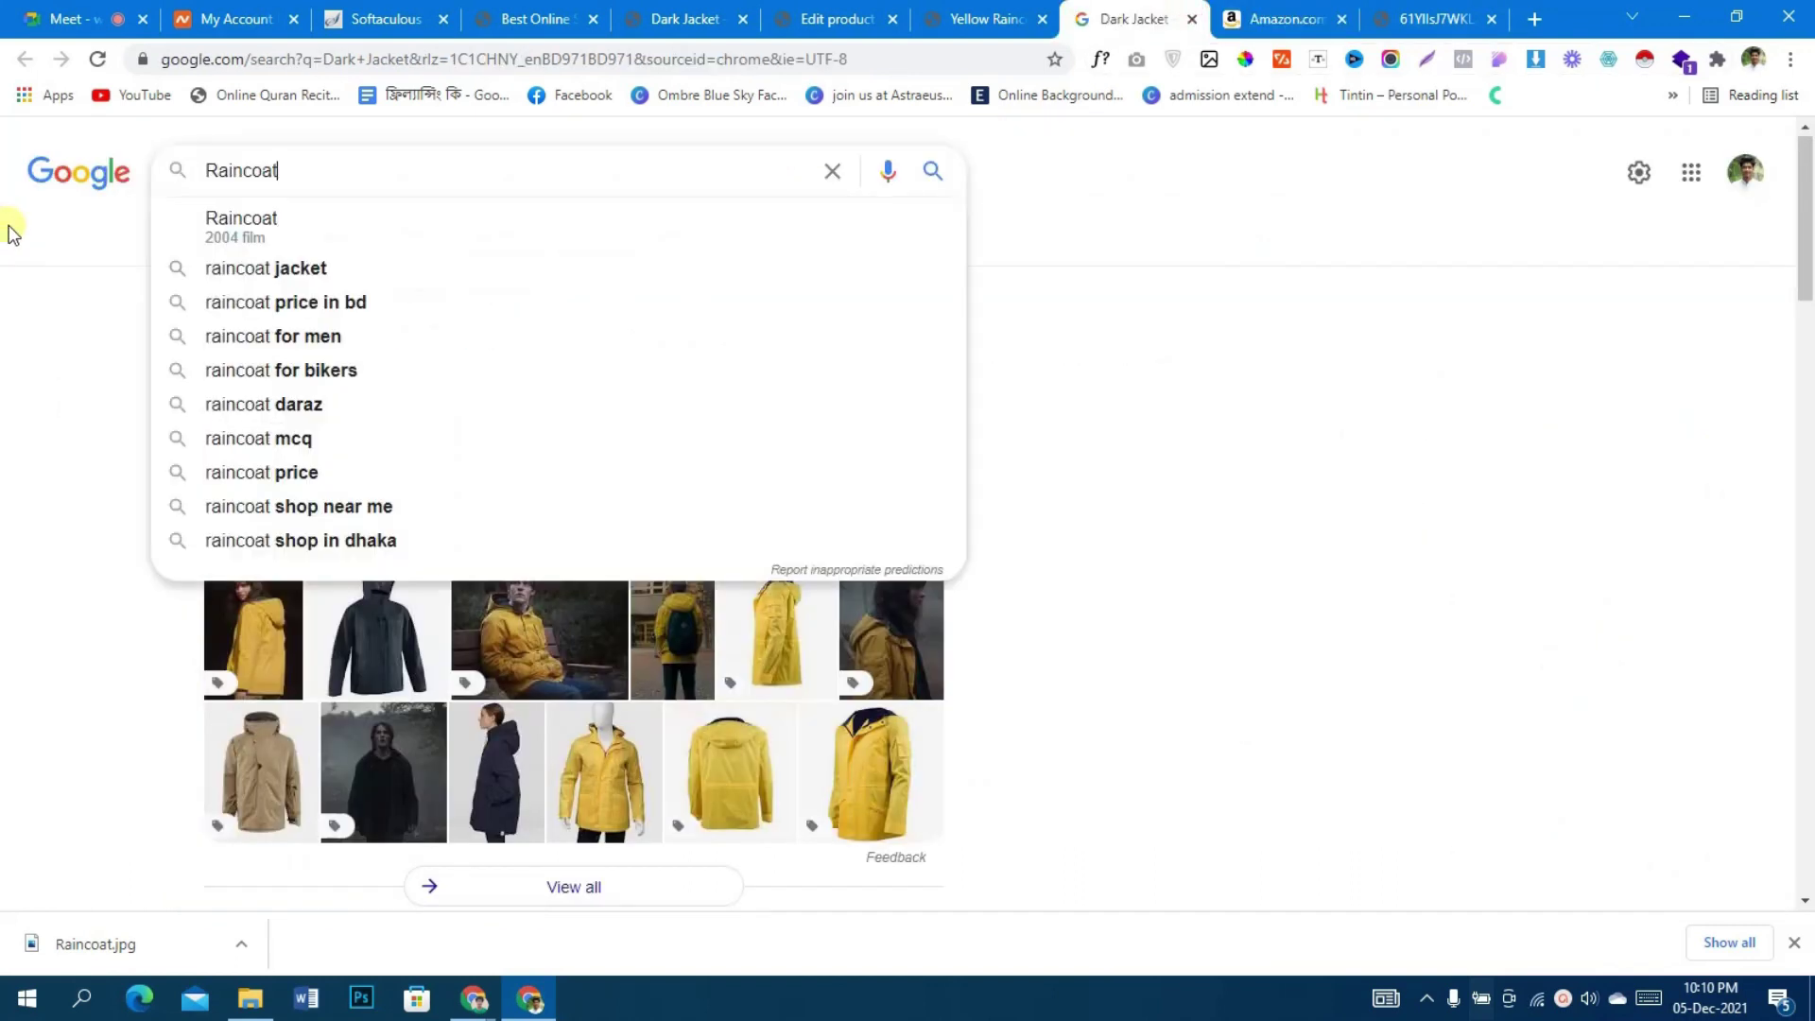
pyautogui.press('Return')
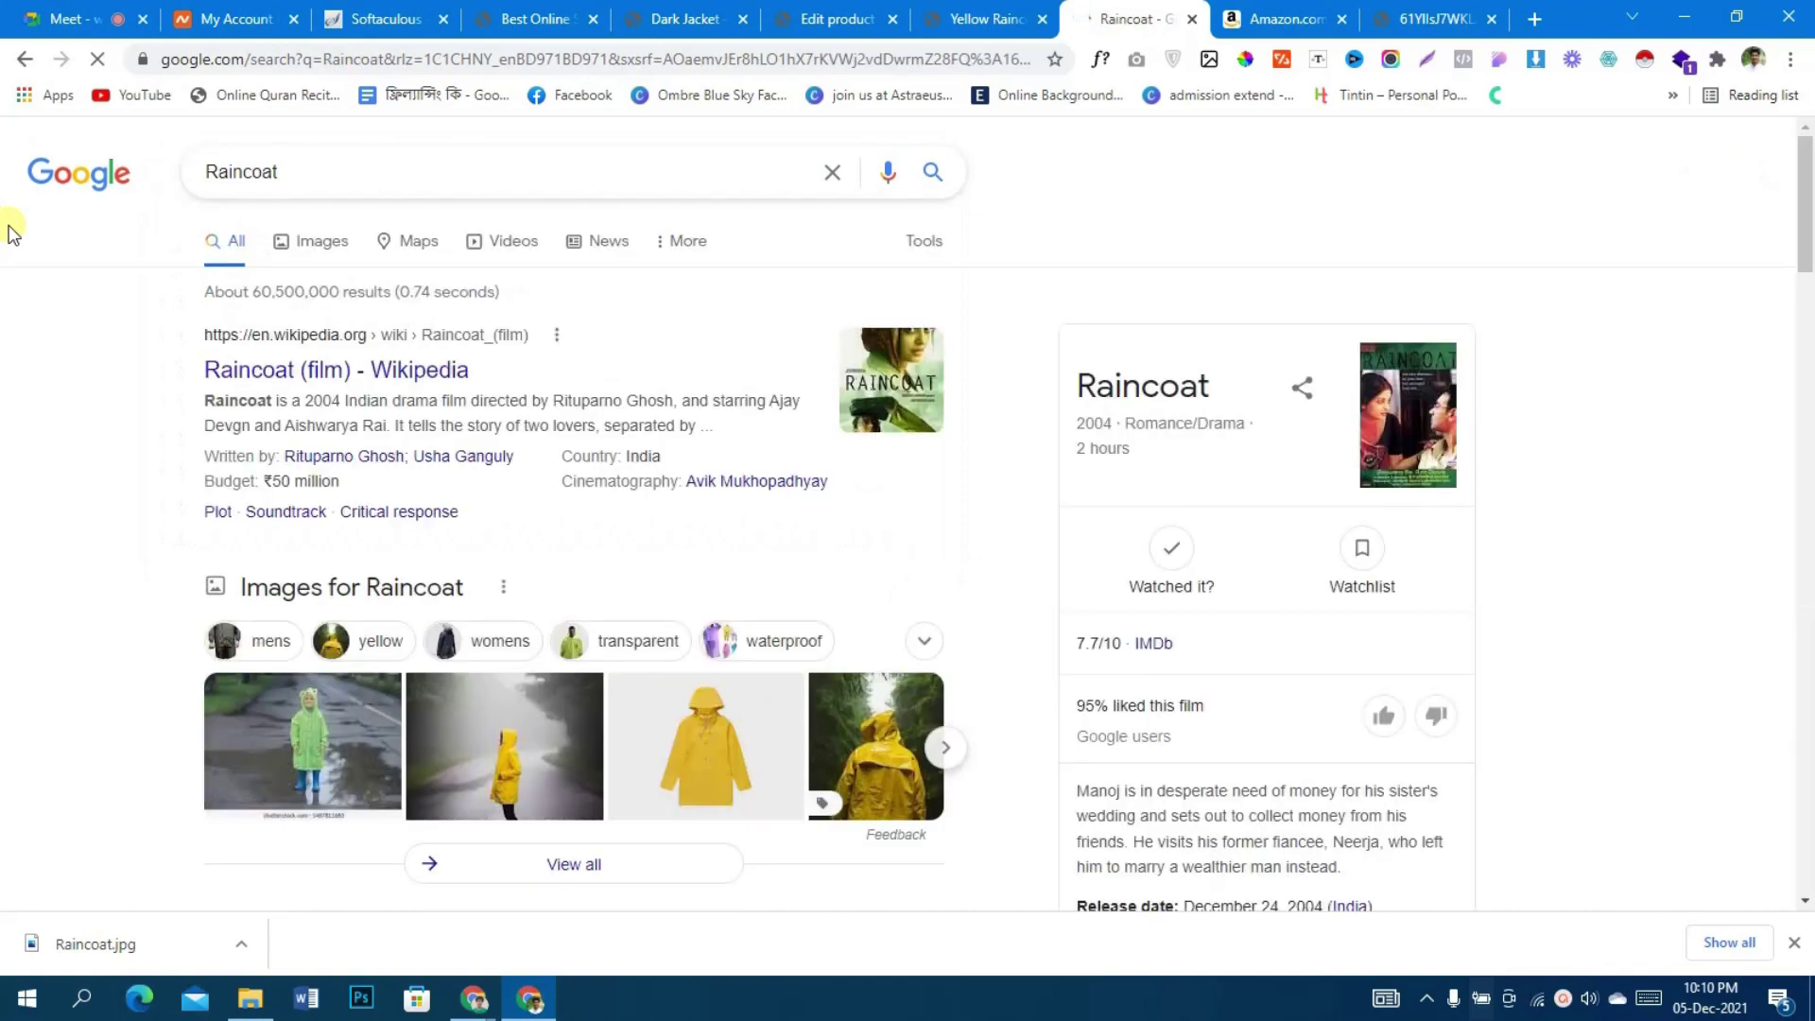
# - Extend the Google search to "Raincoat different color" and show its image results
pyautogui.click(384, 174)
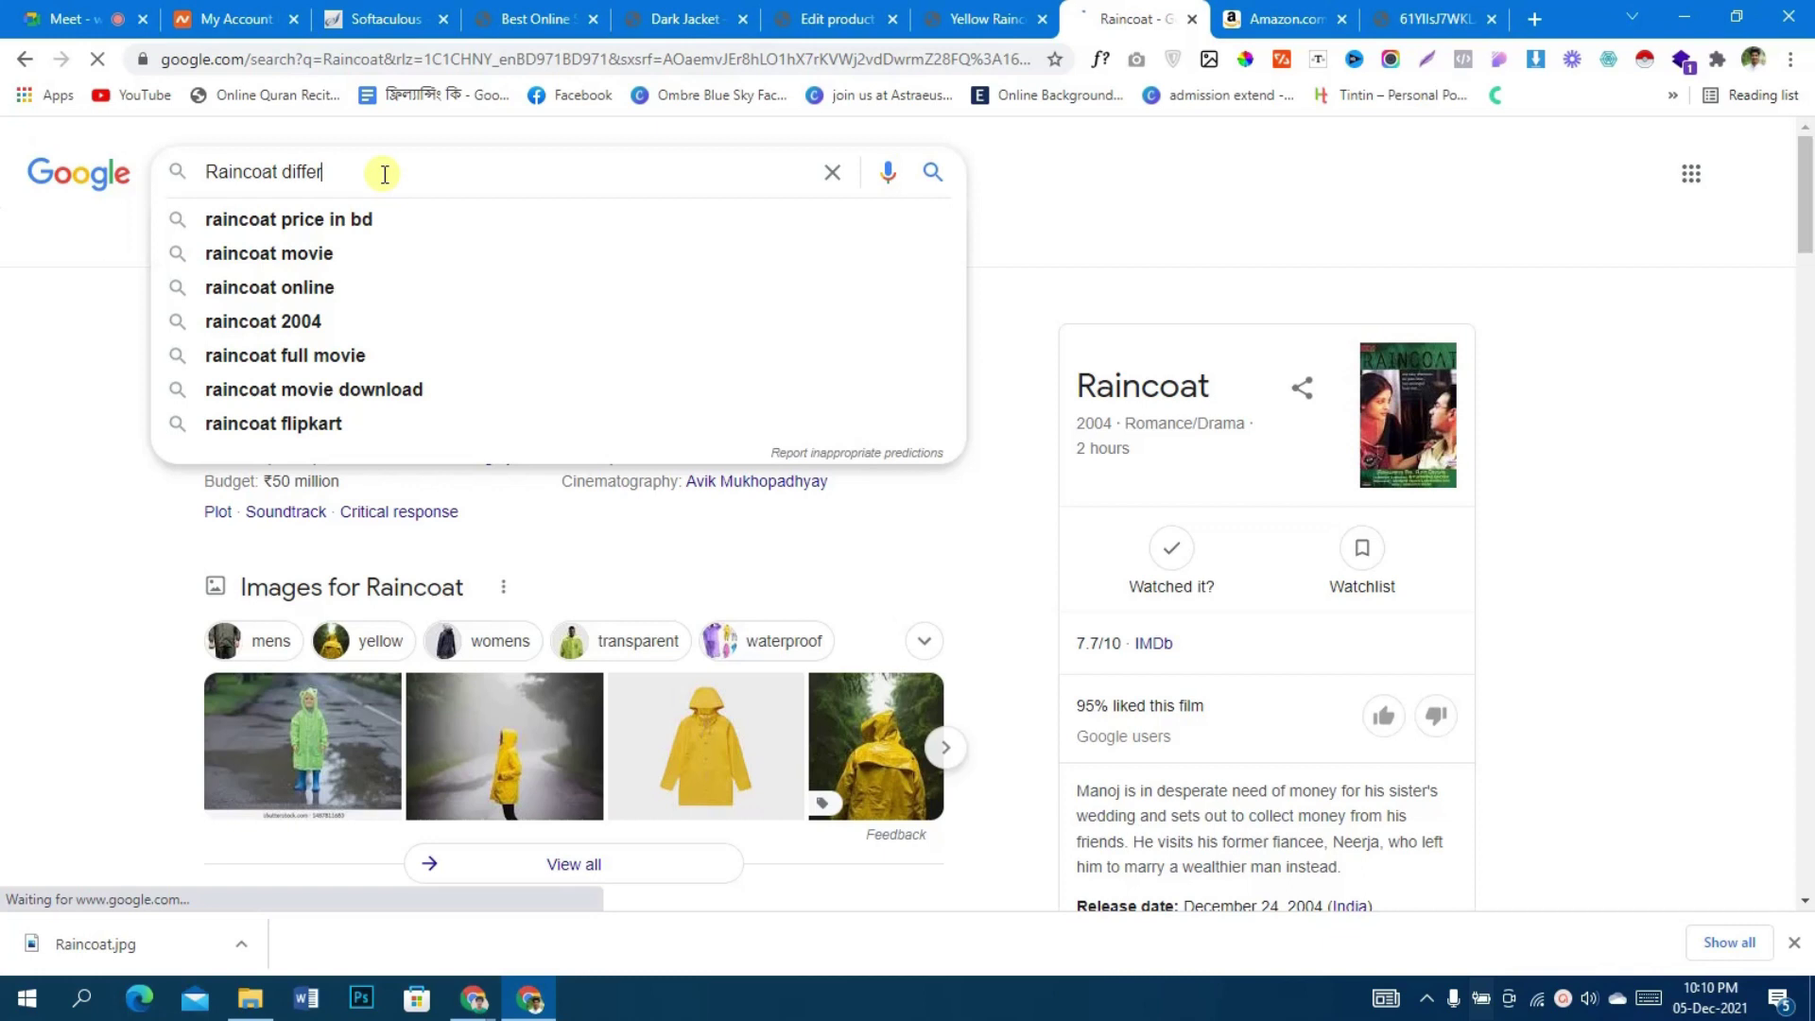
pyautogui.press('Return')
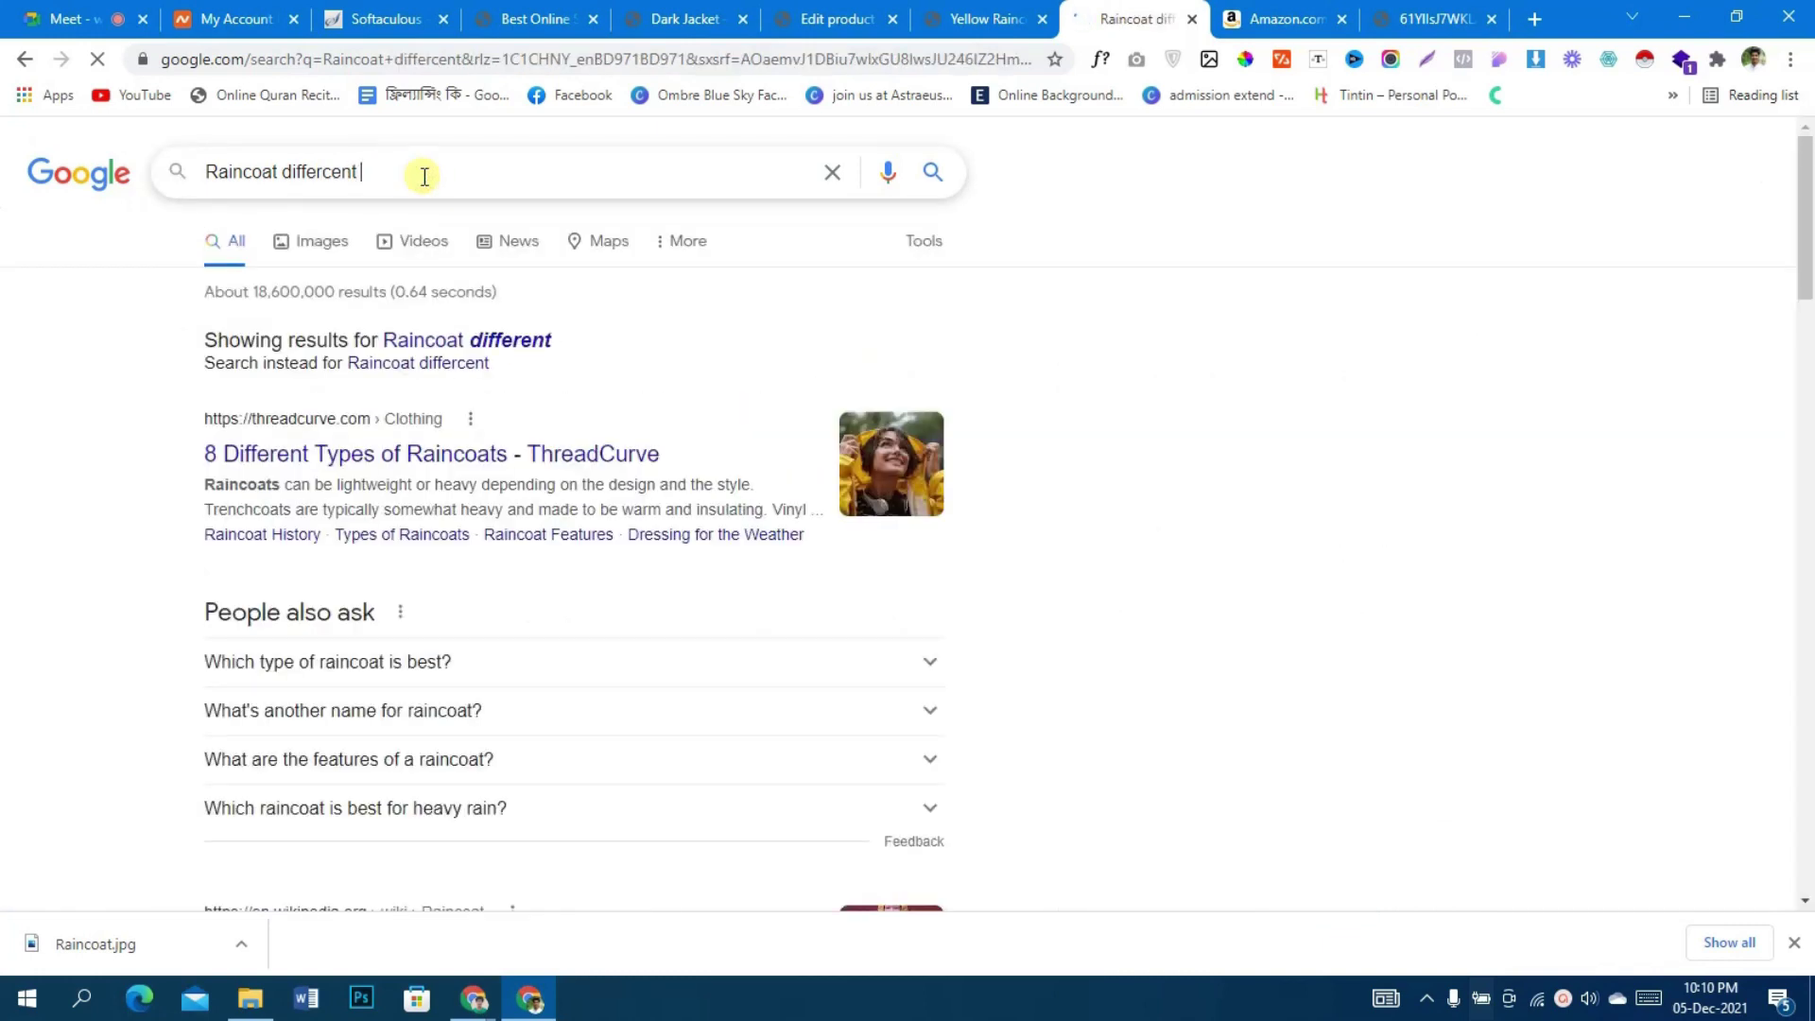
pyautogui.write('color')
pyautogui.press('Return')
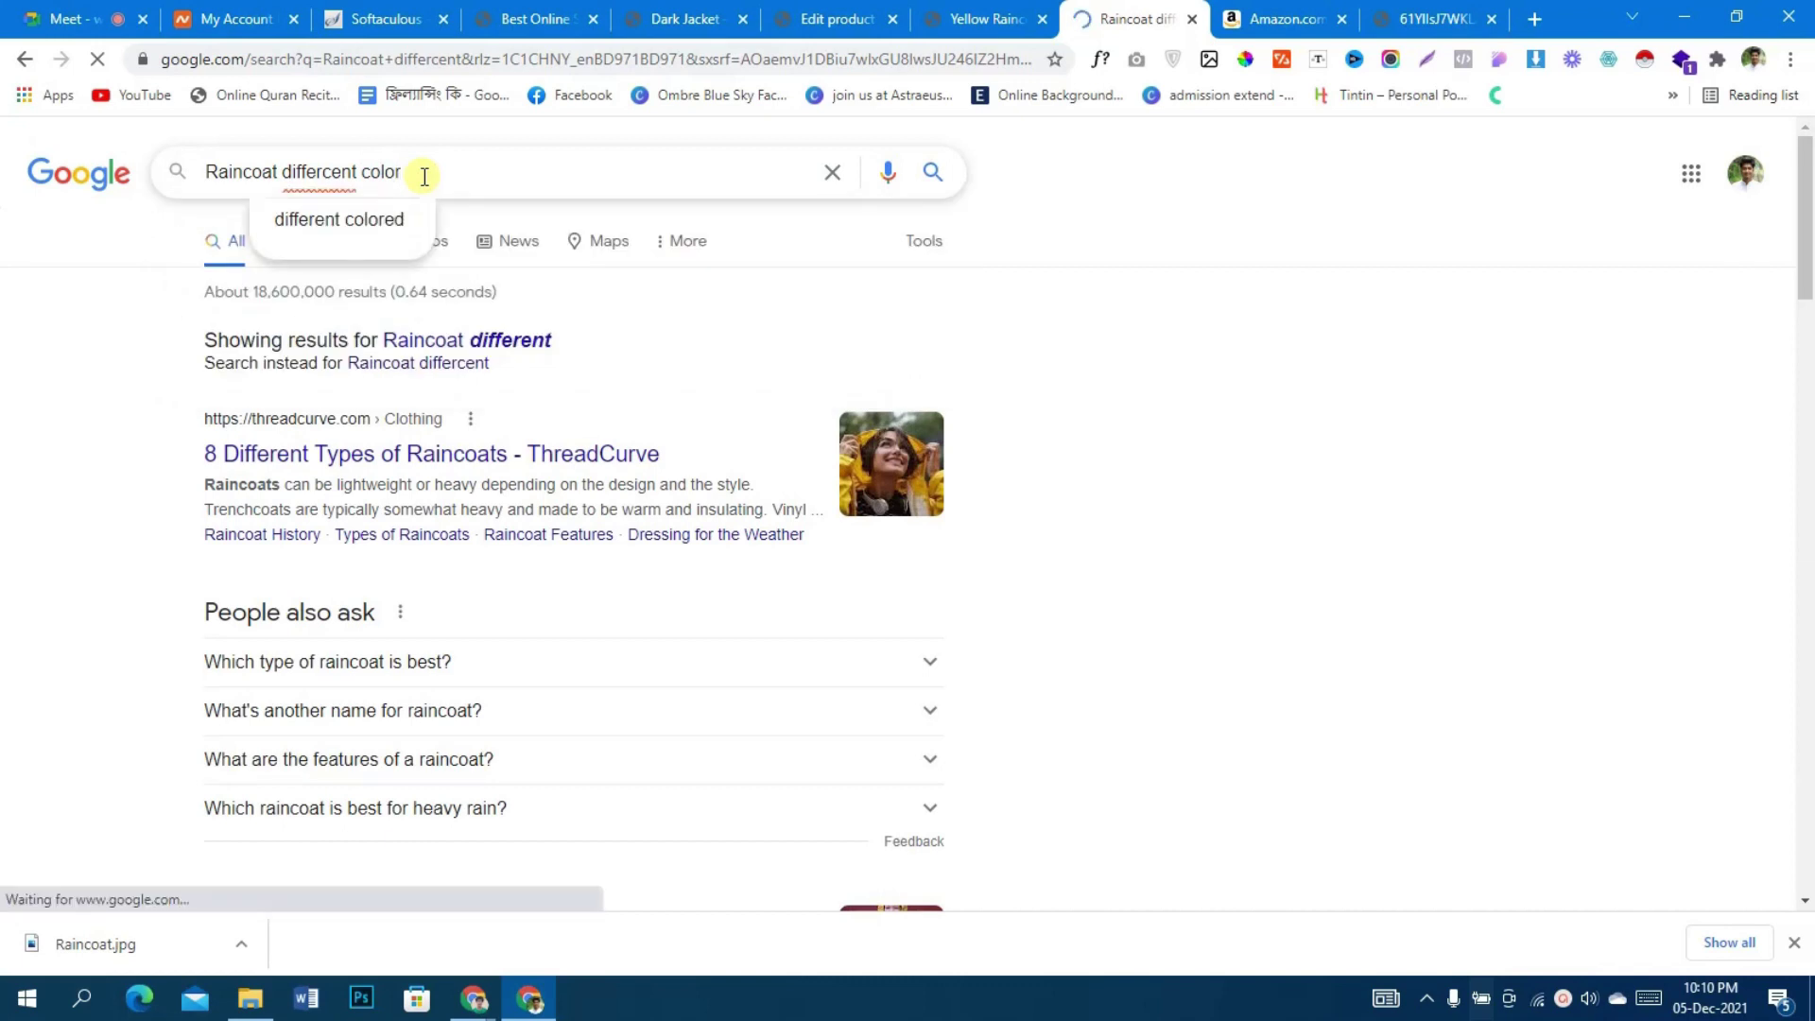
pyautogui.click(434, 339)
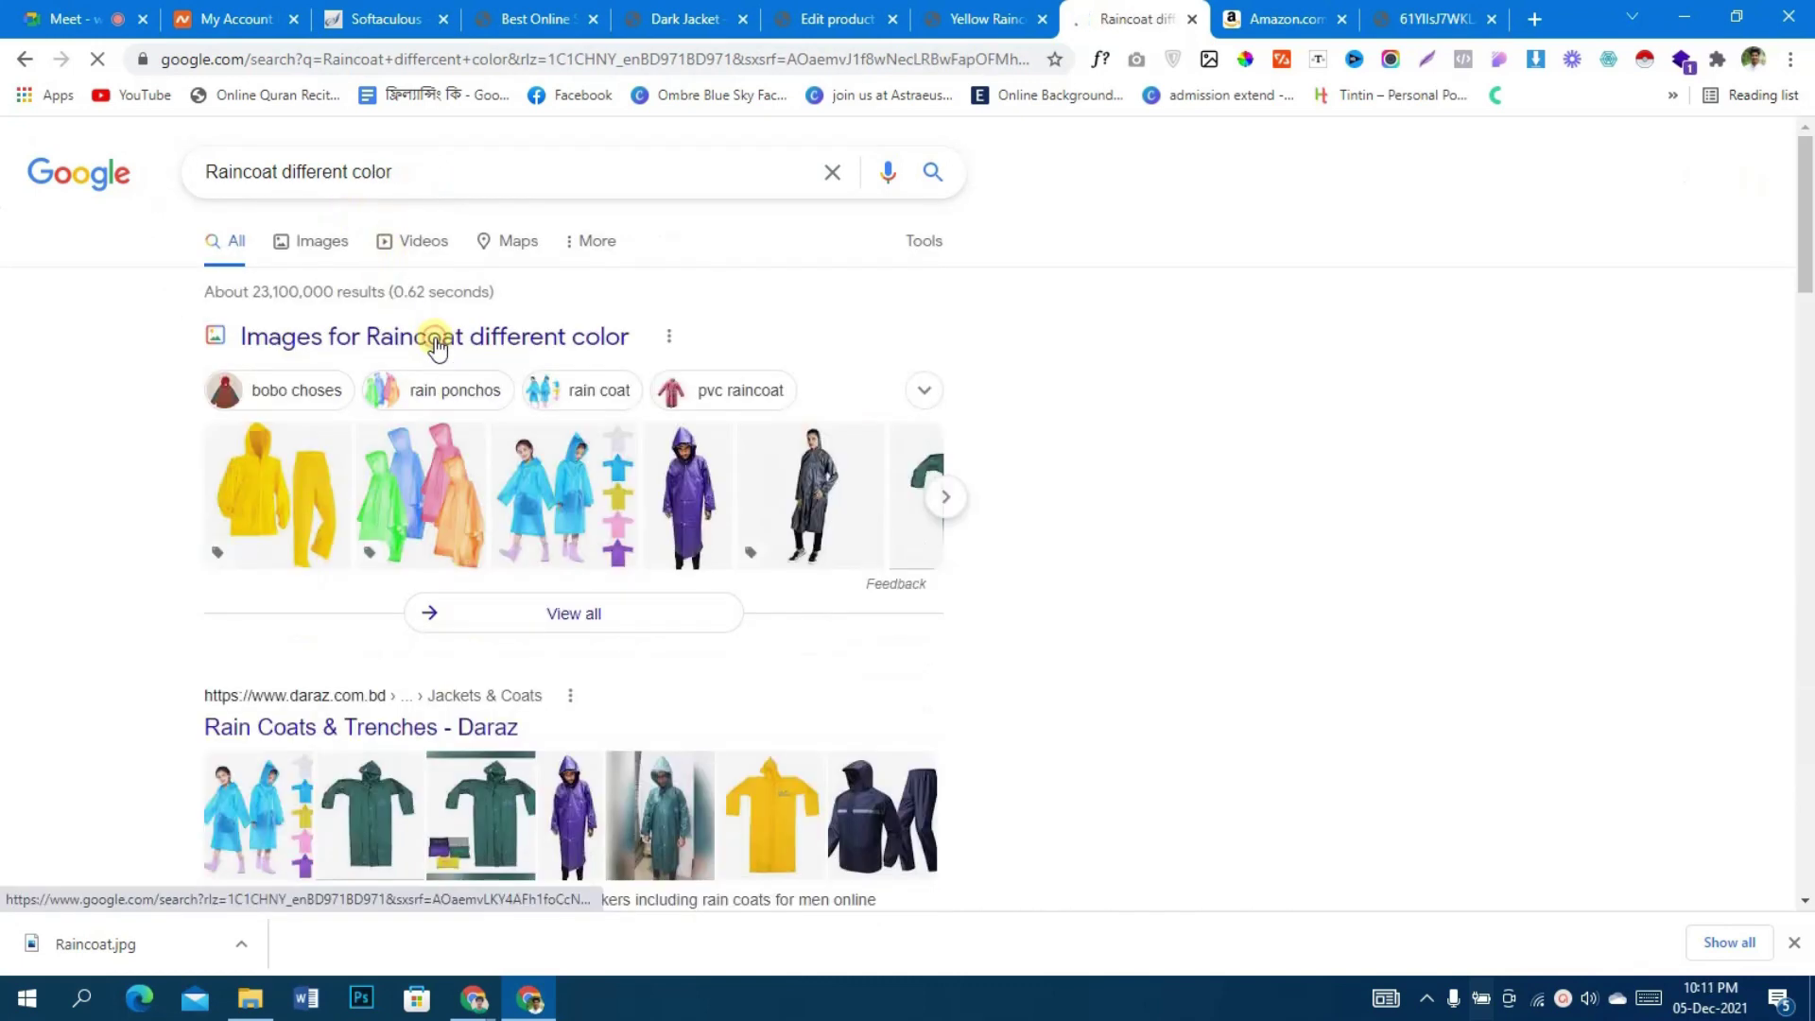
# - Open the Amazon listing for the multi-colored FishOaky rain ponchos from the image results and look through its page
pyautogui.click(403, 513)
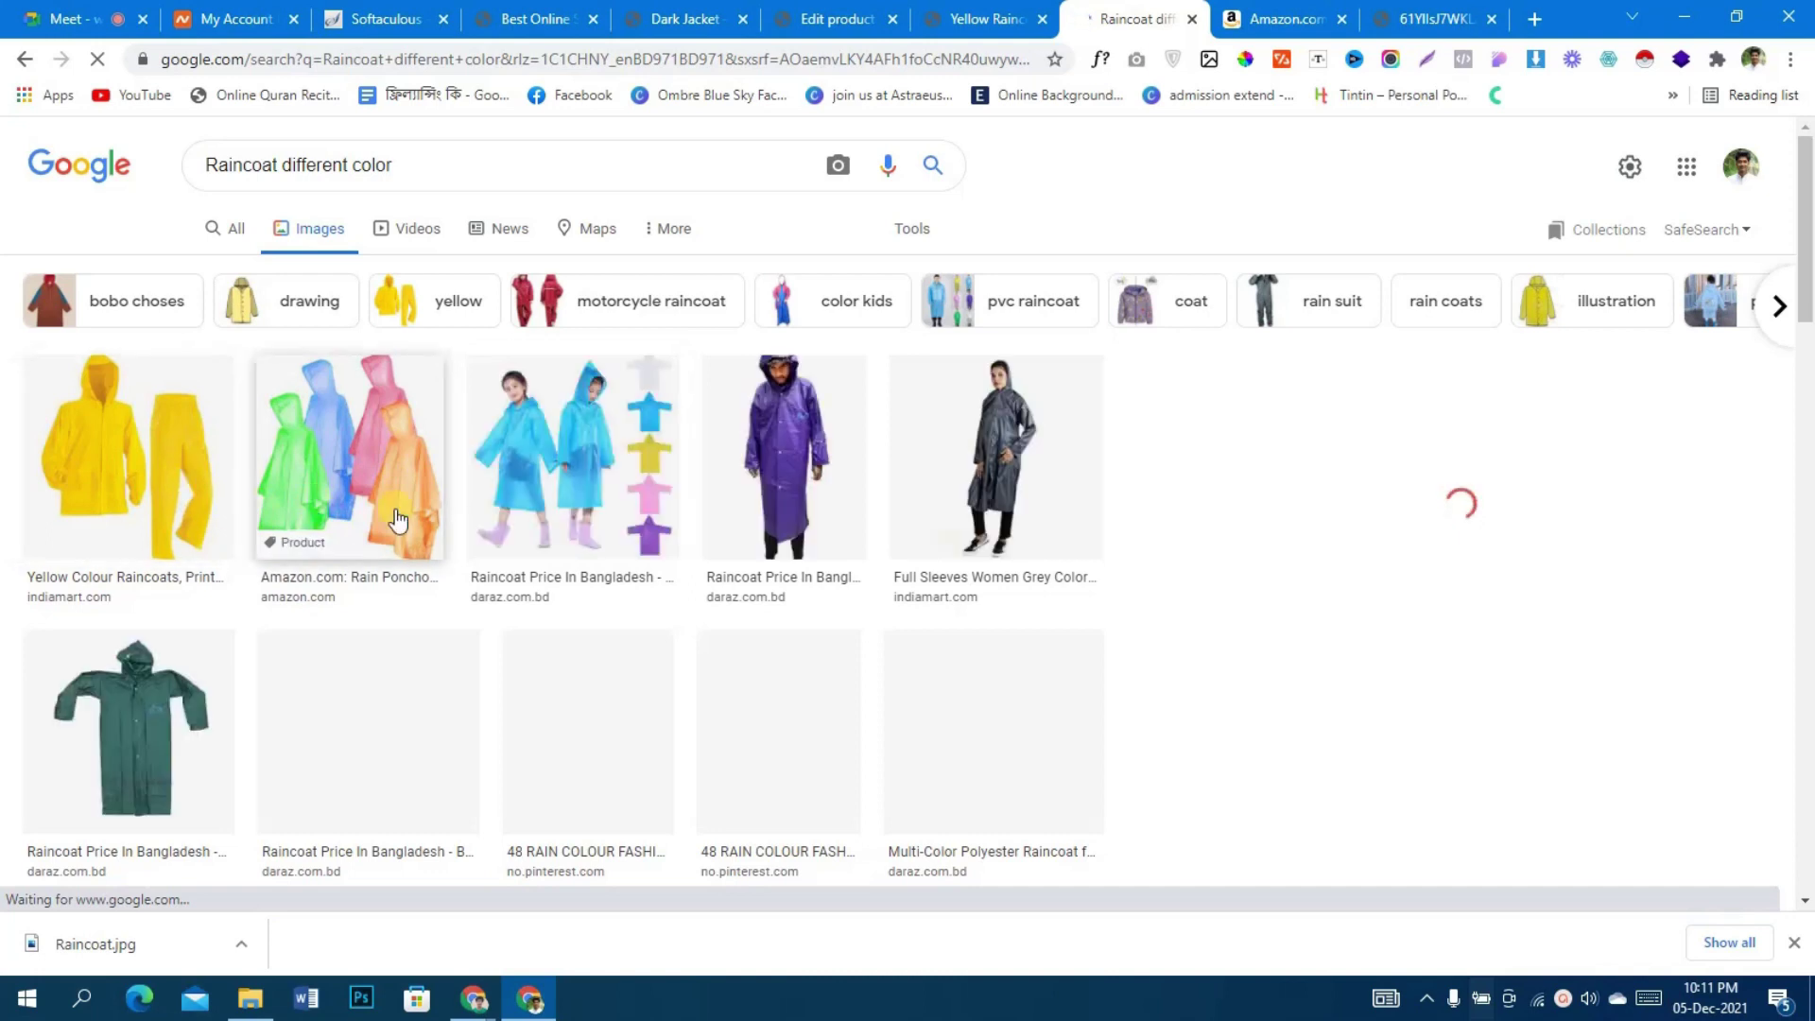
pyautogui.click(365, 580)
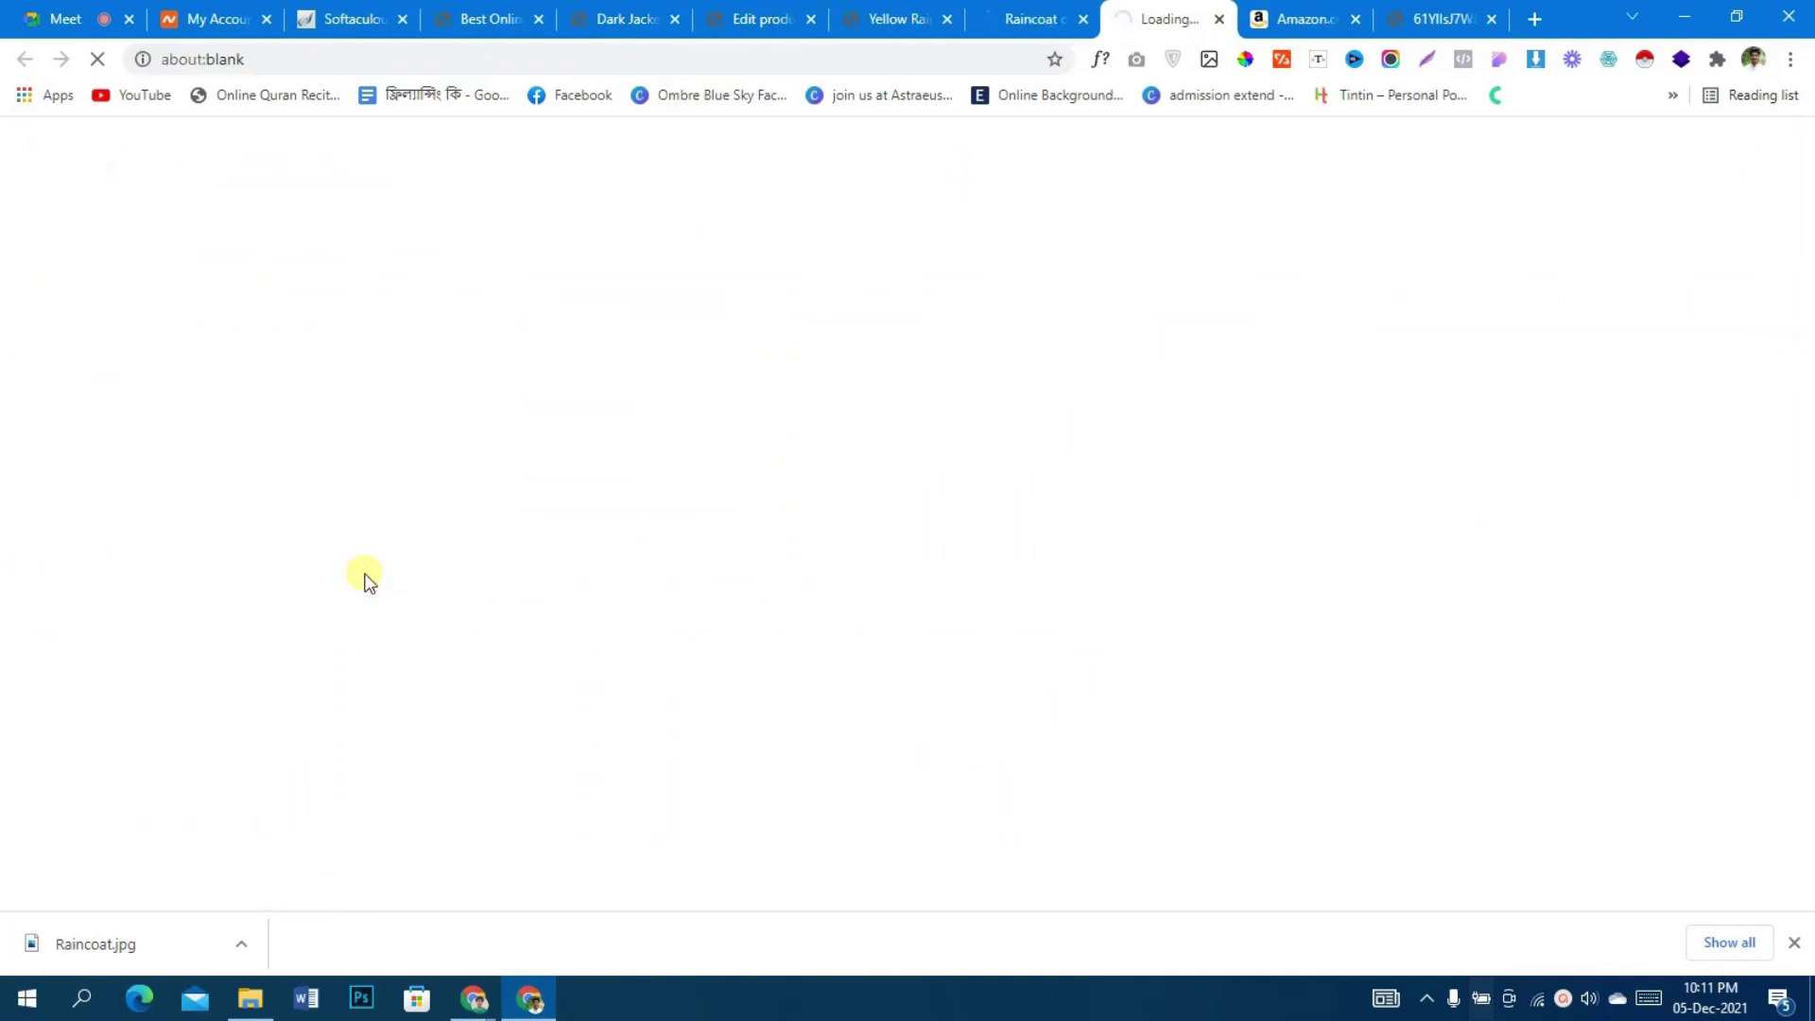
pyautogui.scroll(-3, 686, 427)
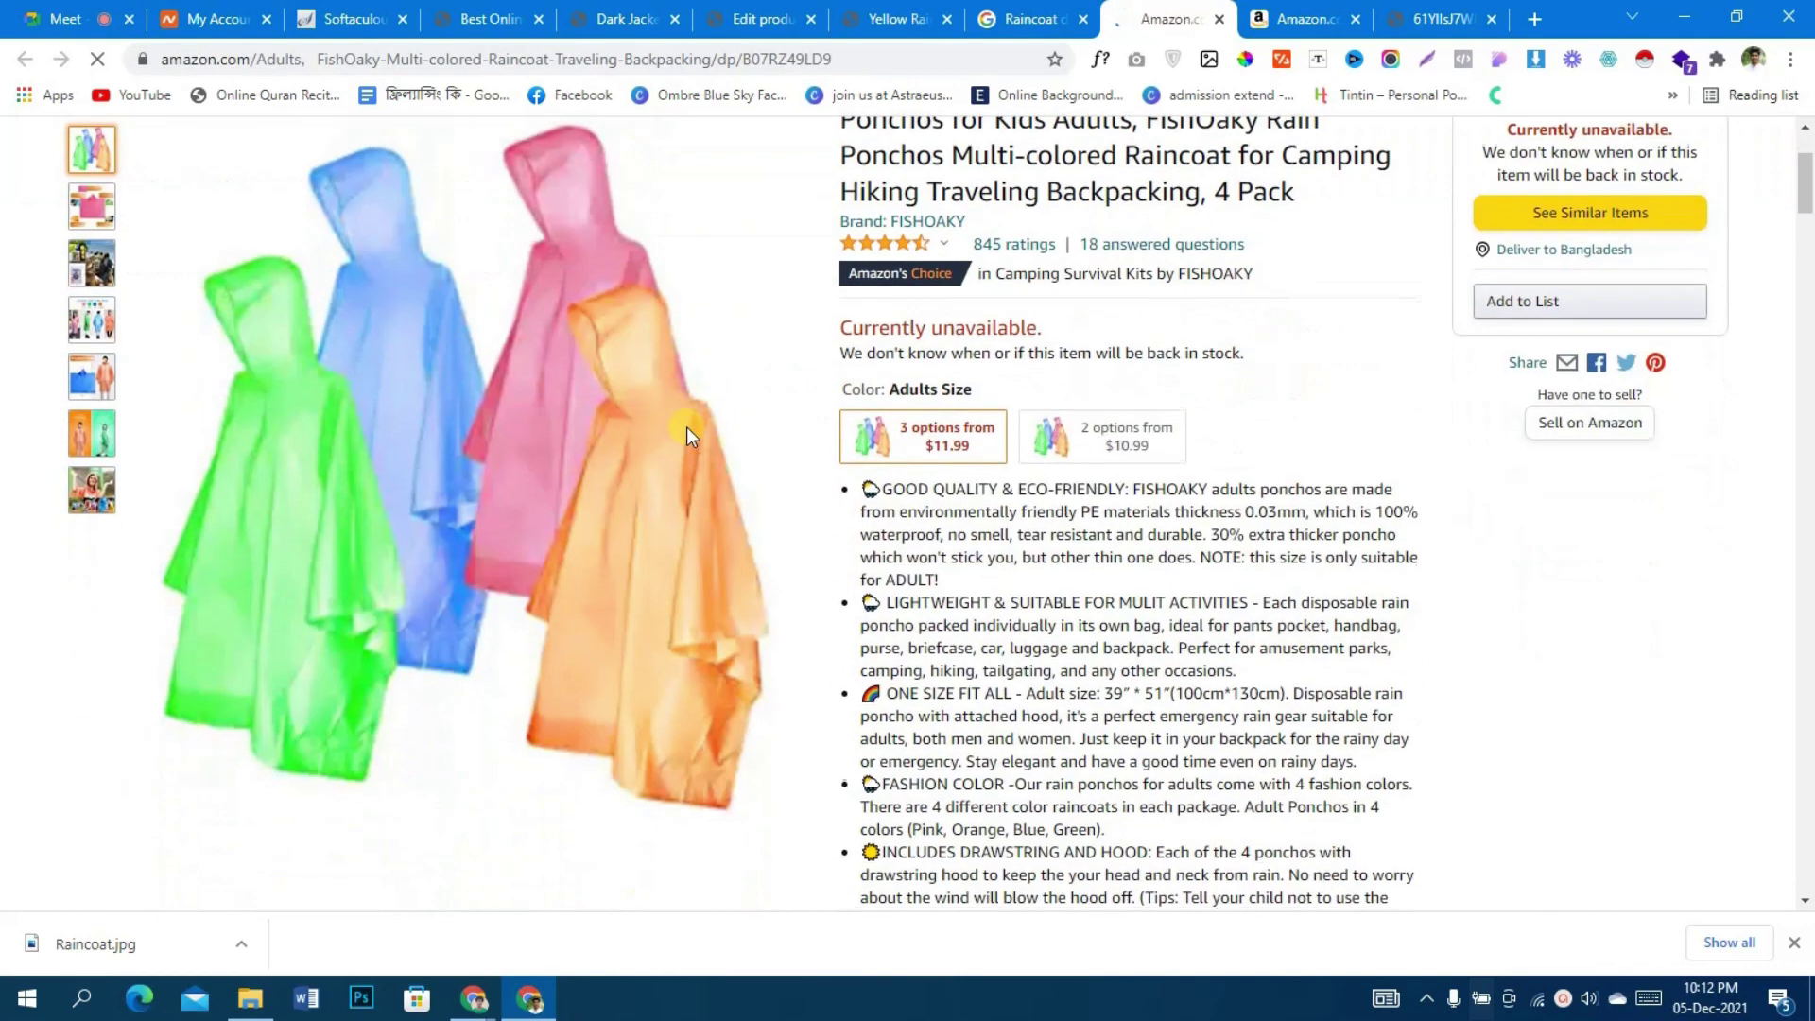
pyautogui.rightClick(622, 439)
pyautogui.click(1224, 545)
pyautogui.scroll(-7, 1223, 544)
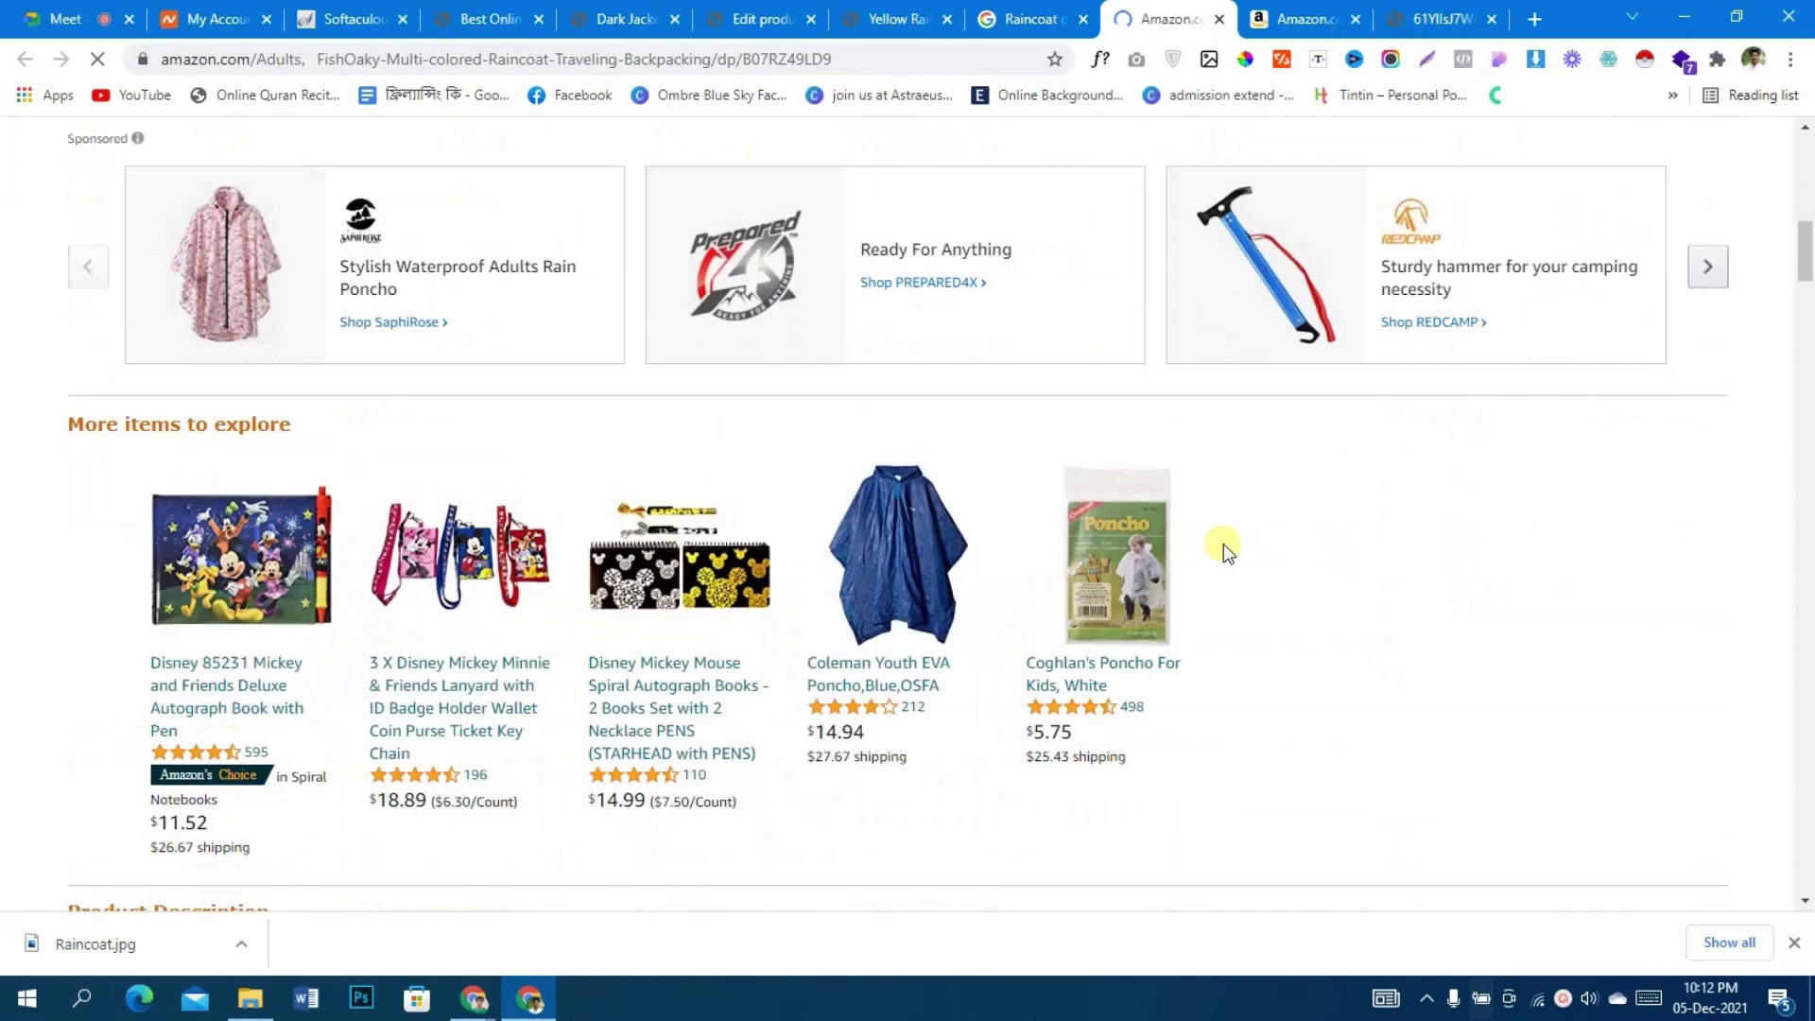
pyautogui.scroll(6, 1223, 547)
pyautogui.scroll(5, 1224, 545)
# - View the poncho listing's enlarged product photo, close it and check the rest of the listing
pyautogui.click(581, 480)
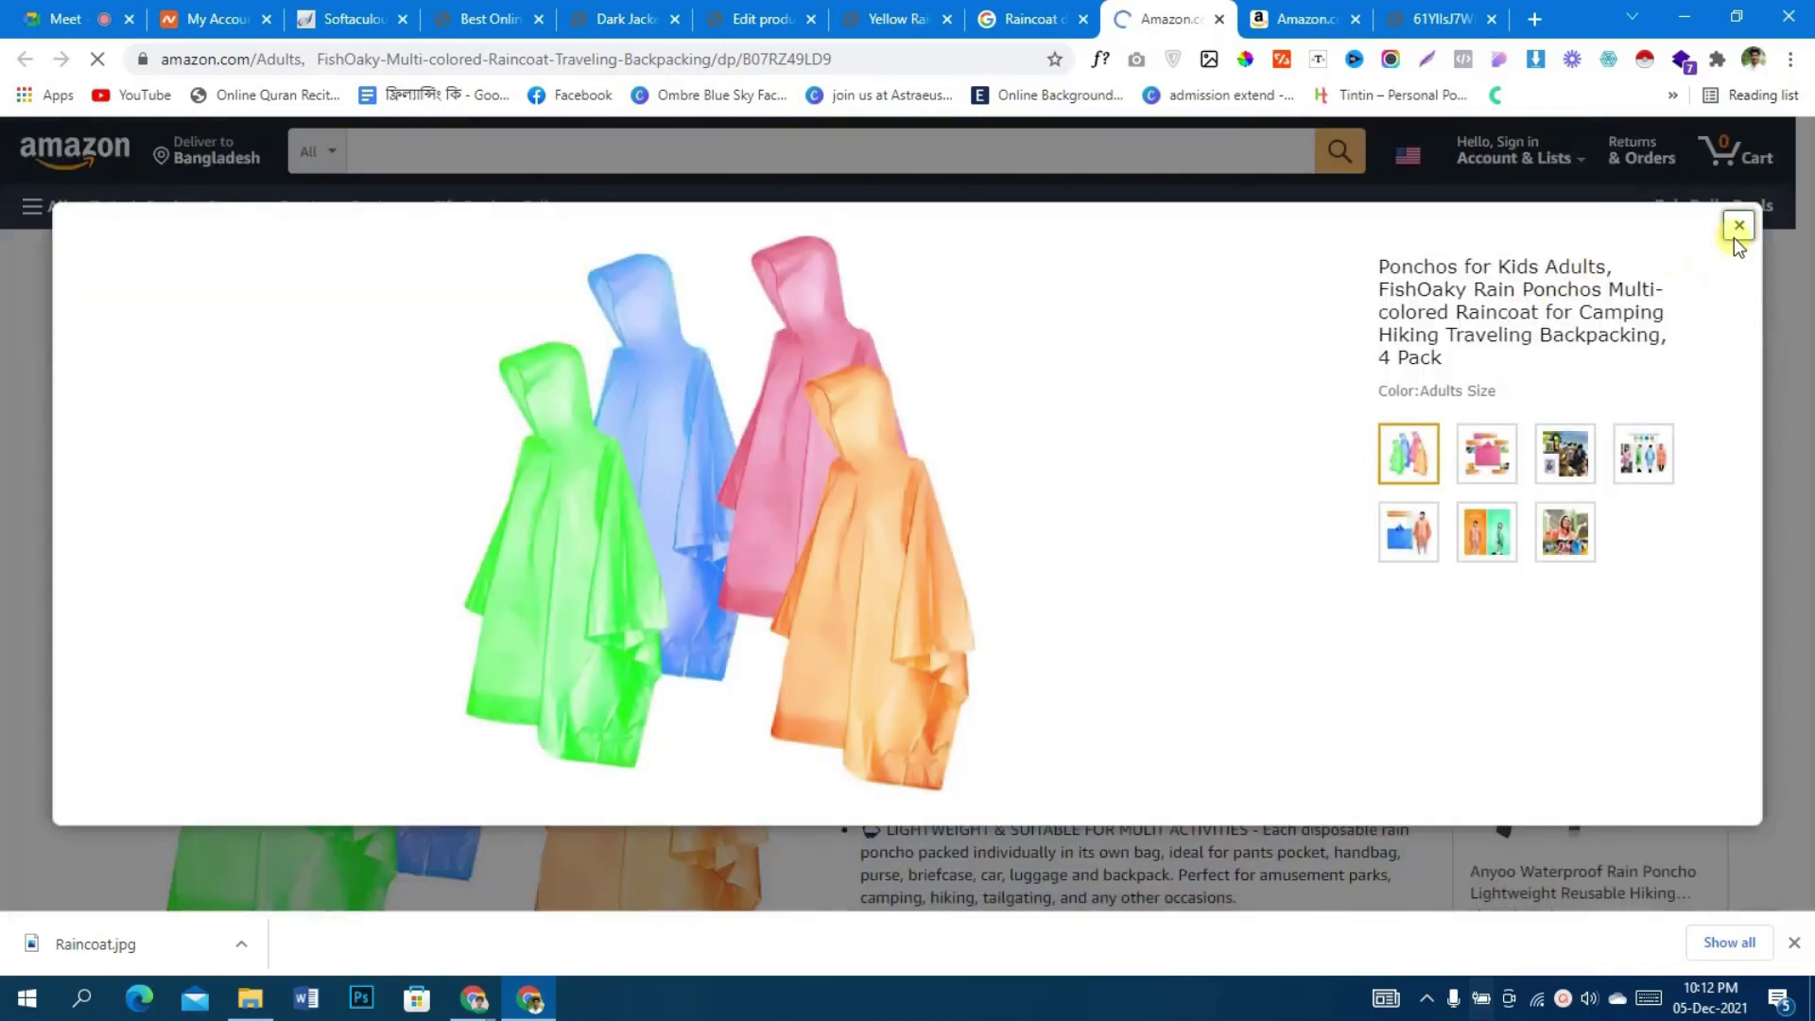
pyautogui.click(834, 493)
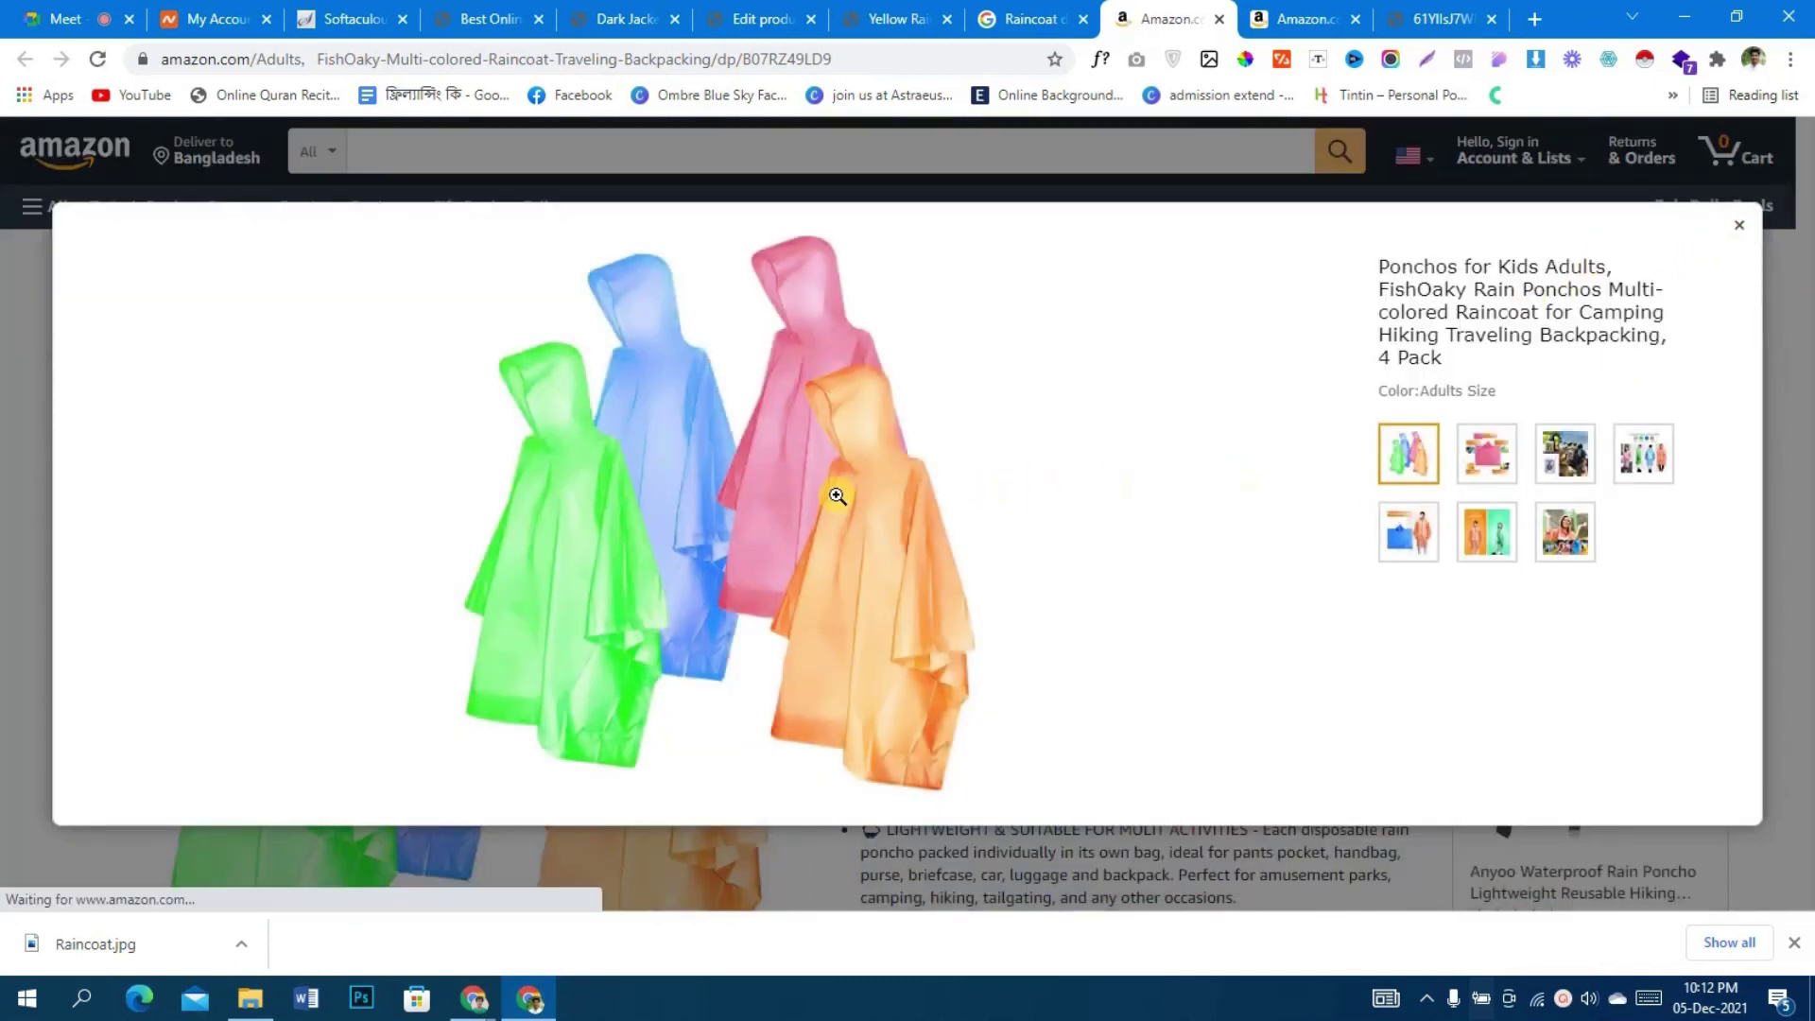
pyautogui.click(1072, 433)
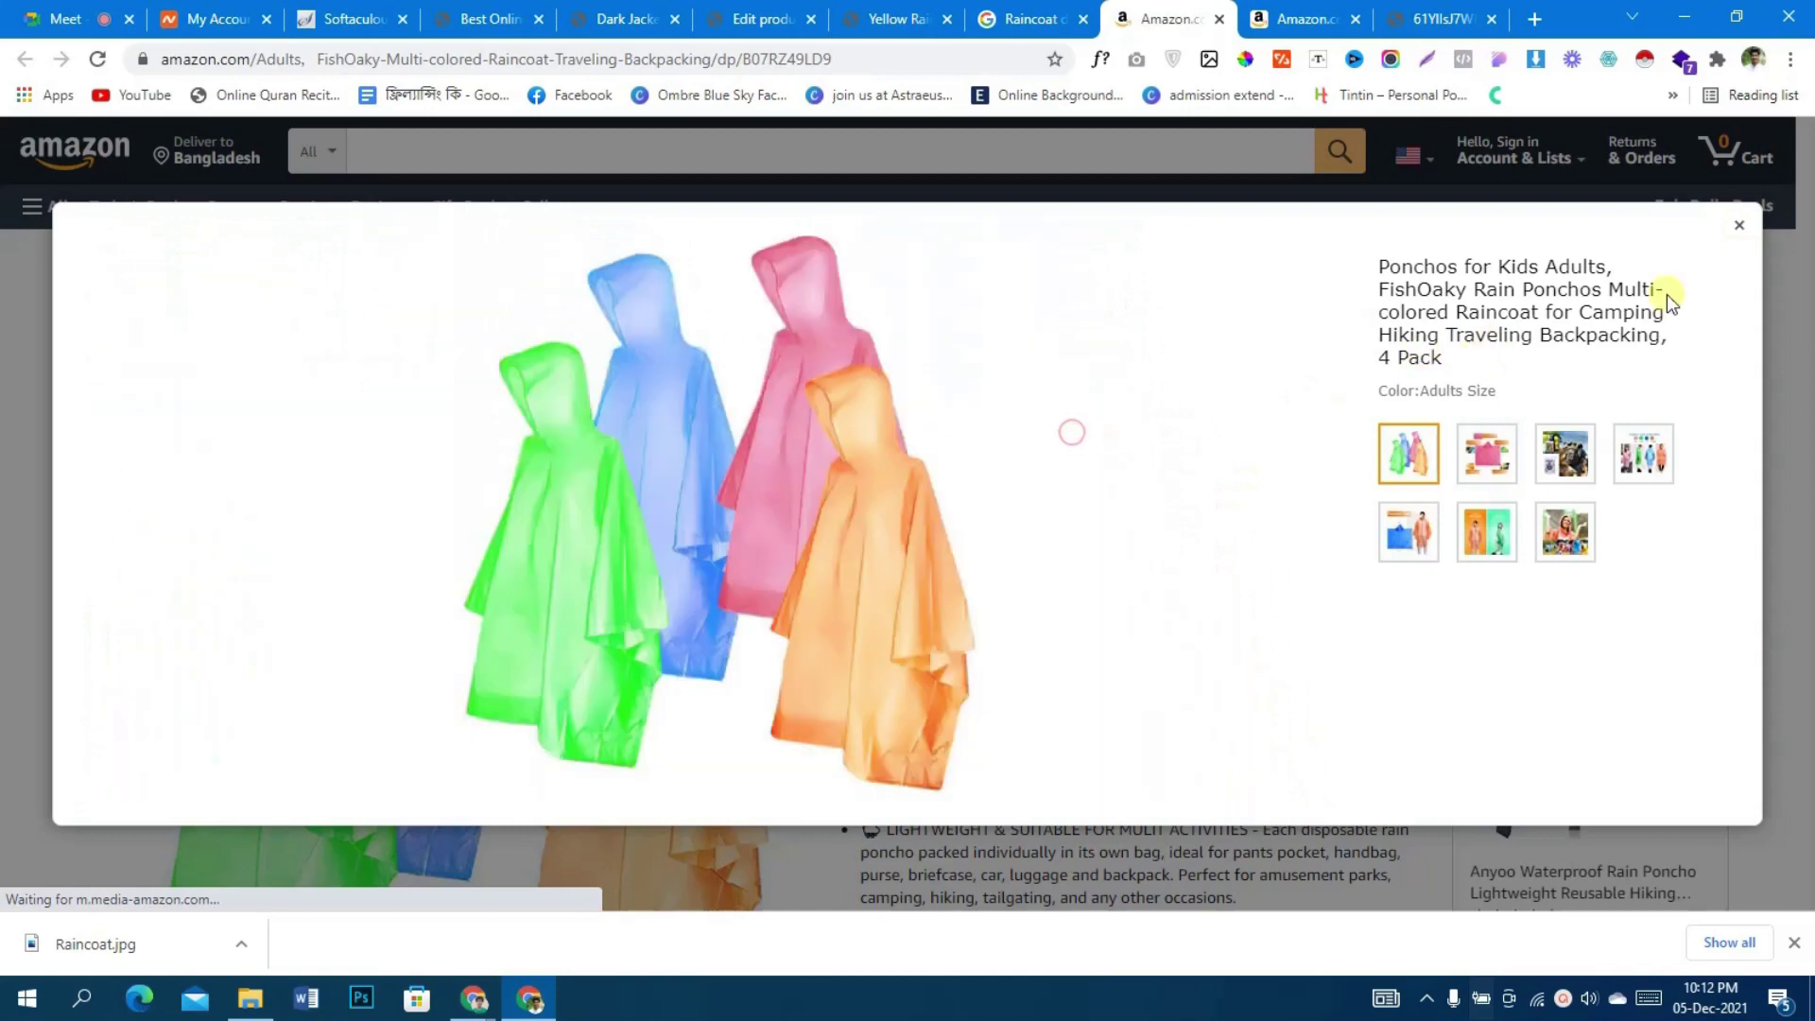
pyautogui.click(1739, 226)
pyautogui.scroll(-7, 1226, 627)
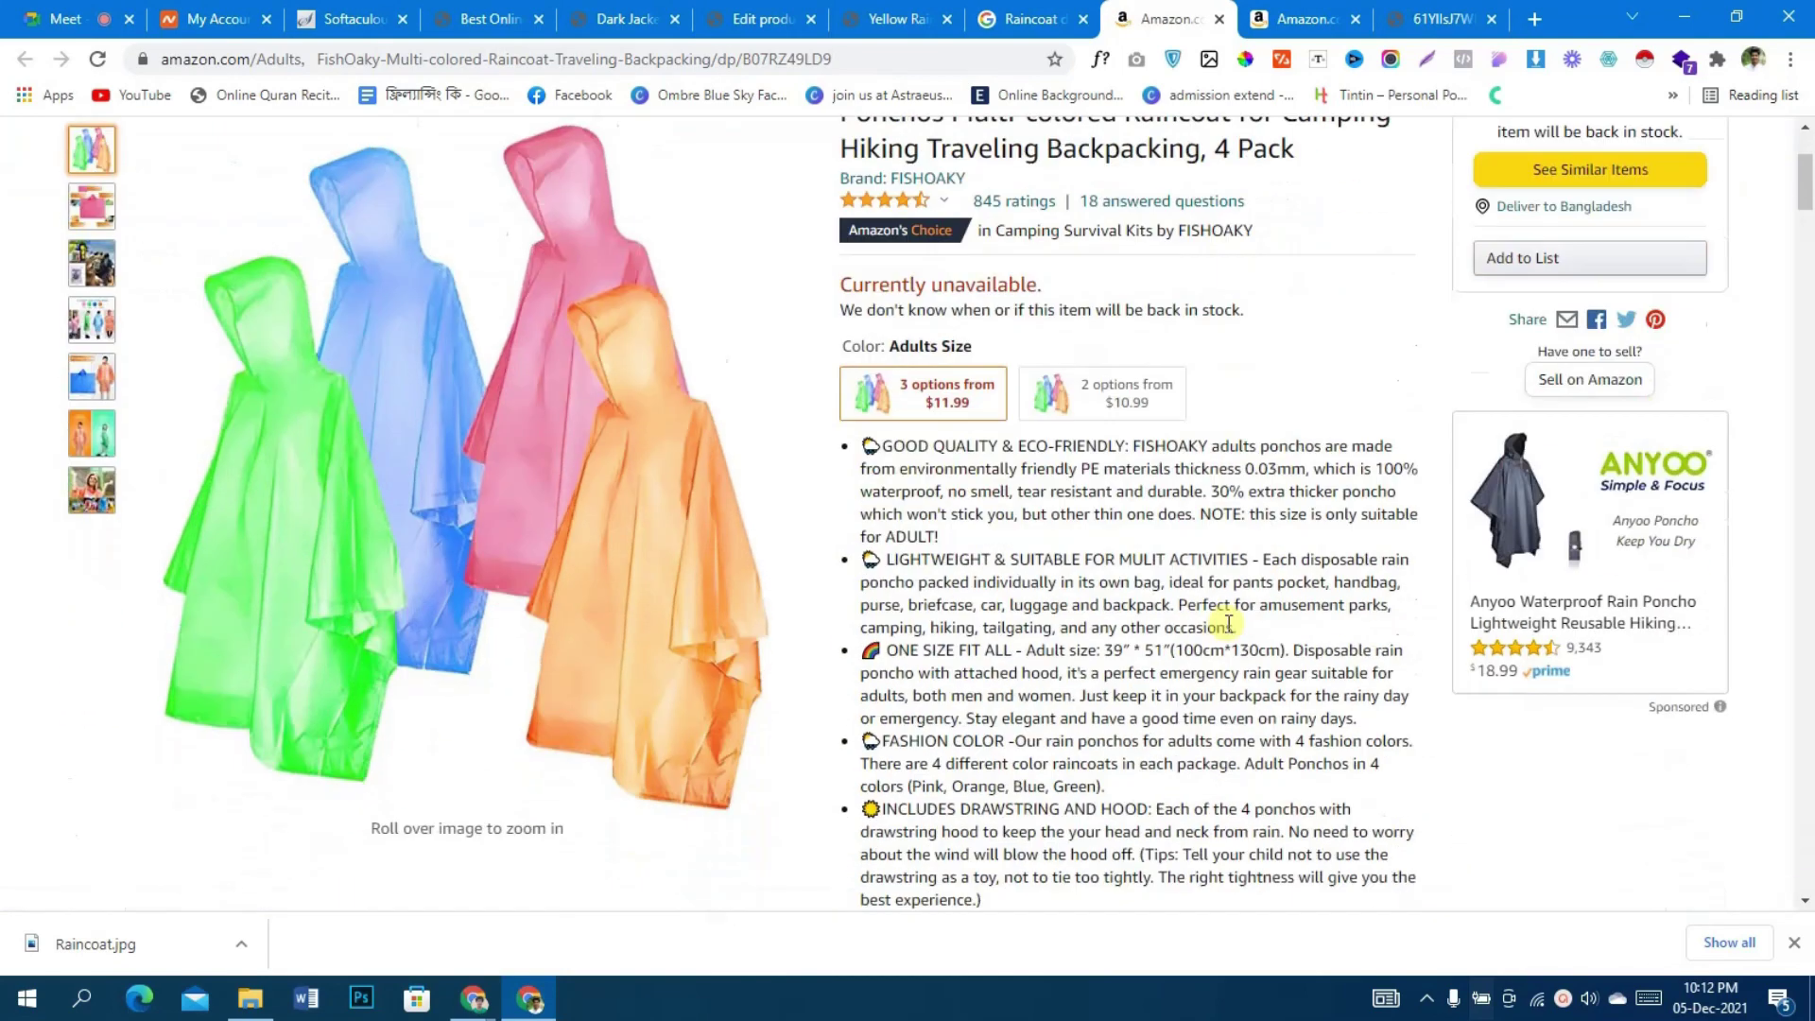
pyautogui.scroll(-9, 1226, 624)
pyautogui.scroll(9, 1220, 614)
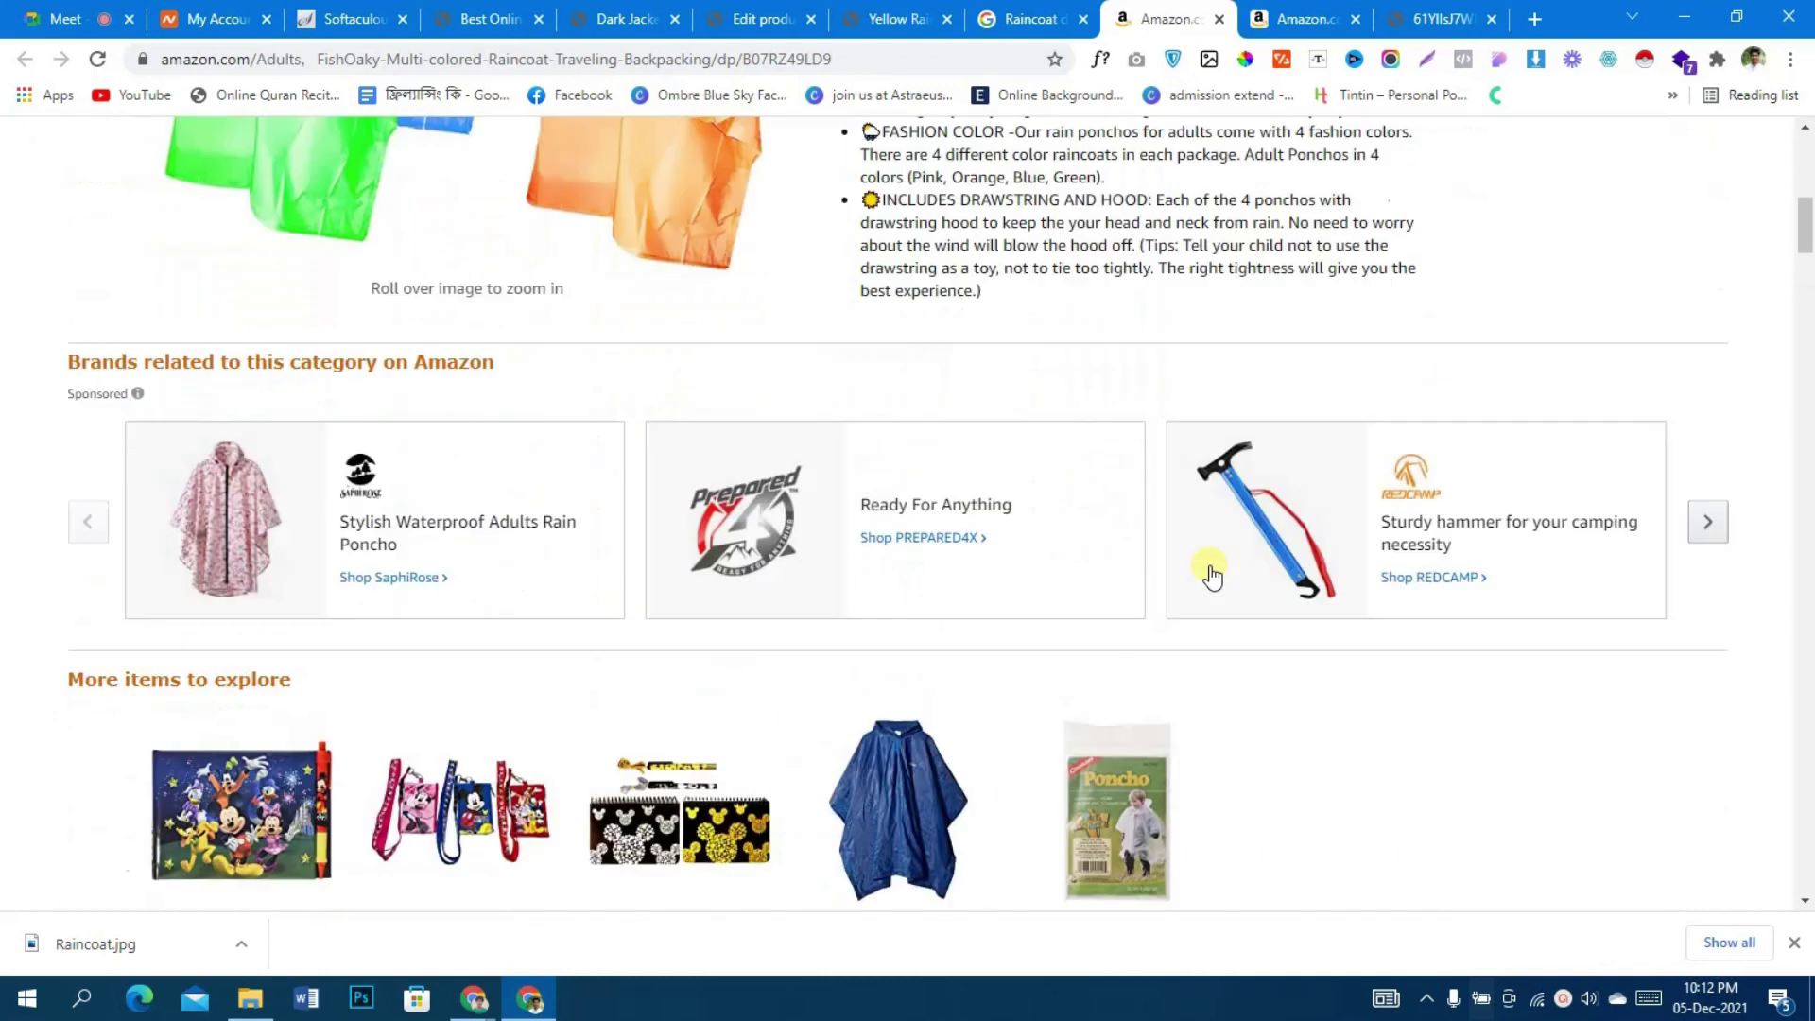
# - Preview the navy Multi-Color Polyester Raincoat from Daraz in the image results and save its picture as "blxk raincort.jpg"
pyautogui.click(1059, 19)
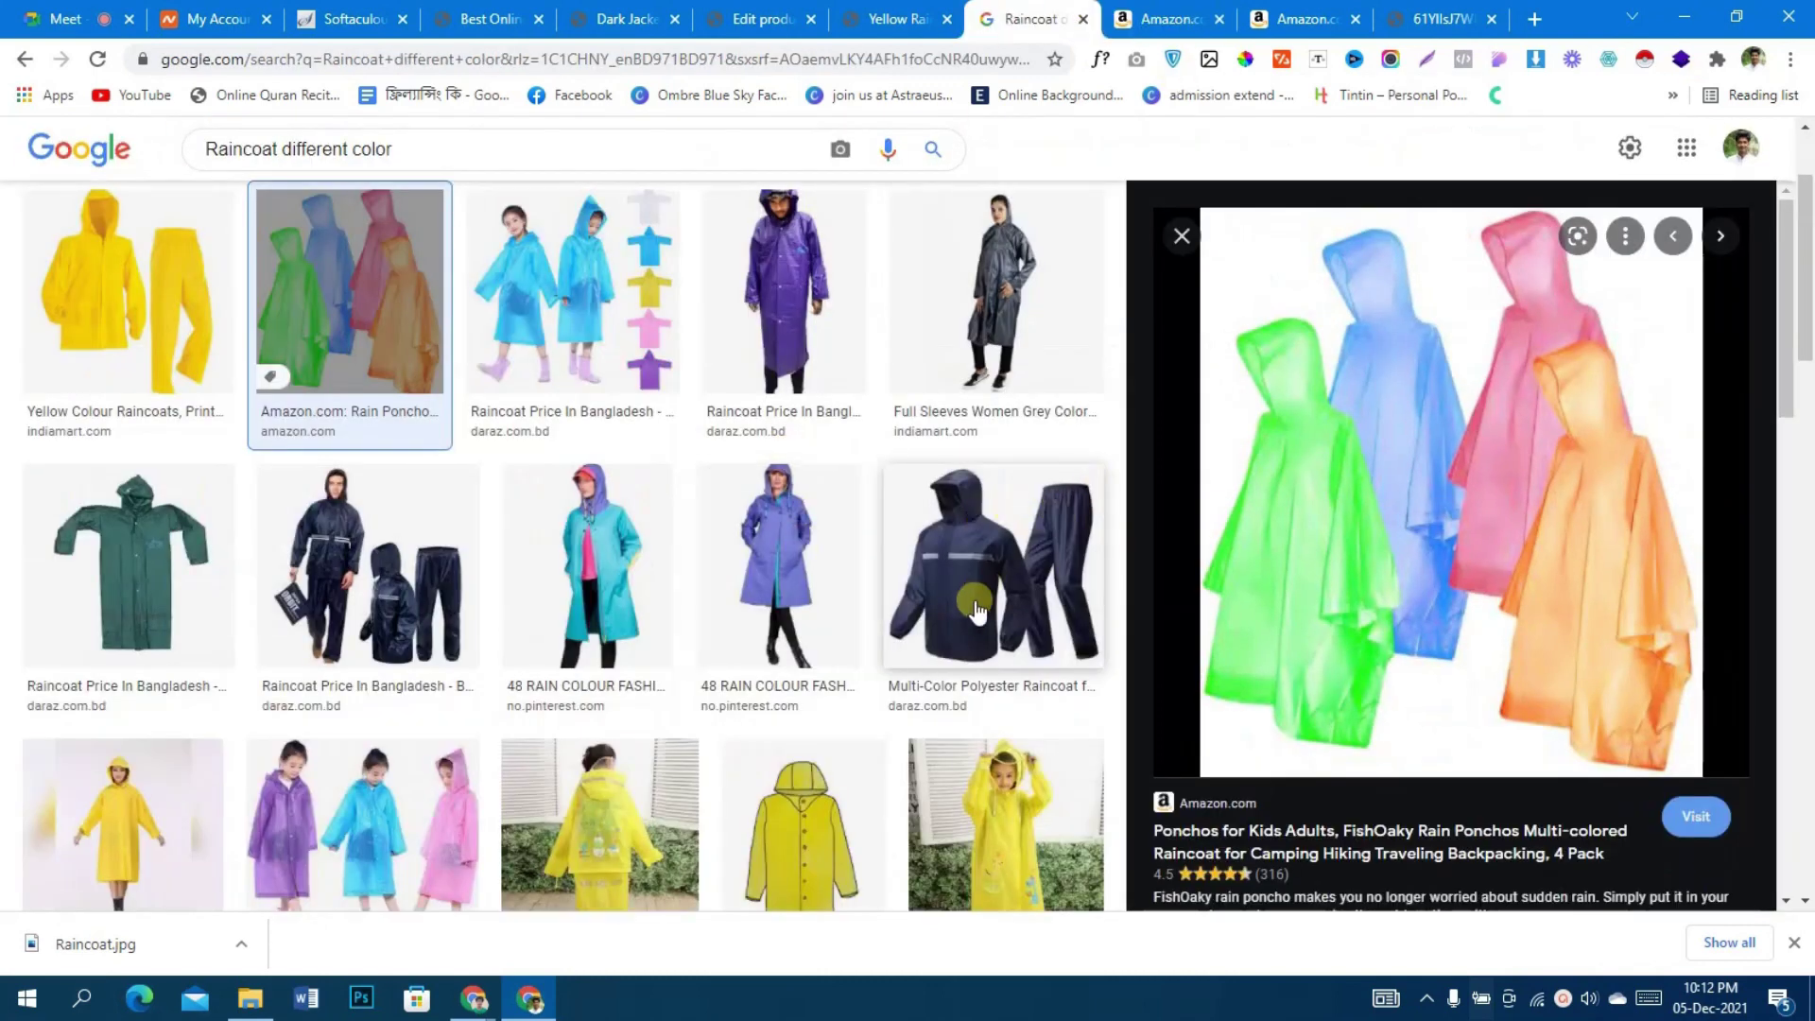
pyautogui.click(983, 477)
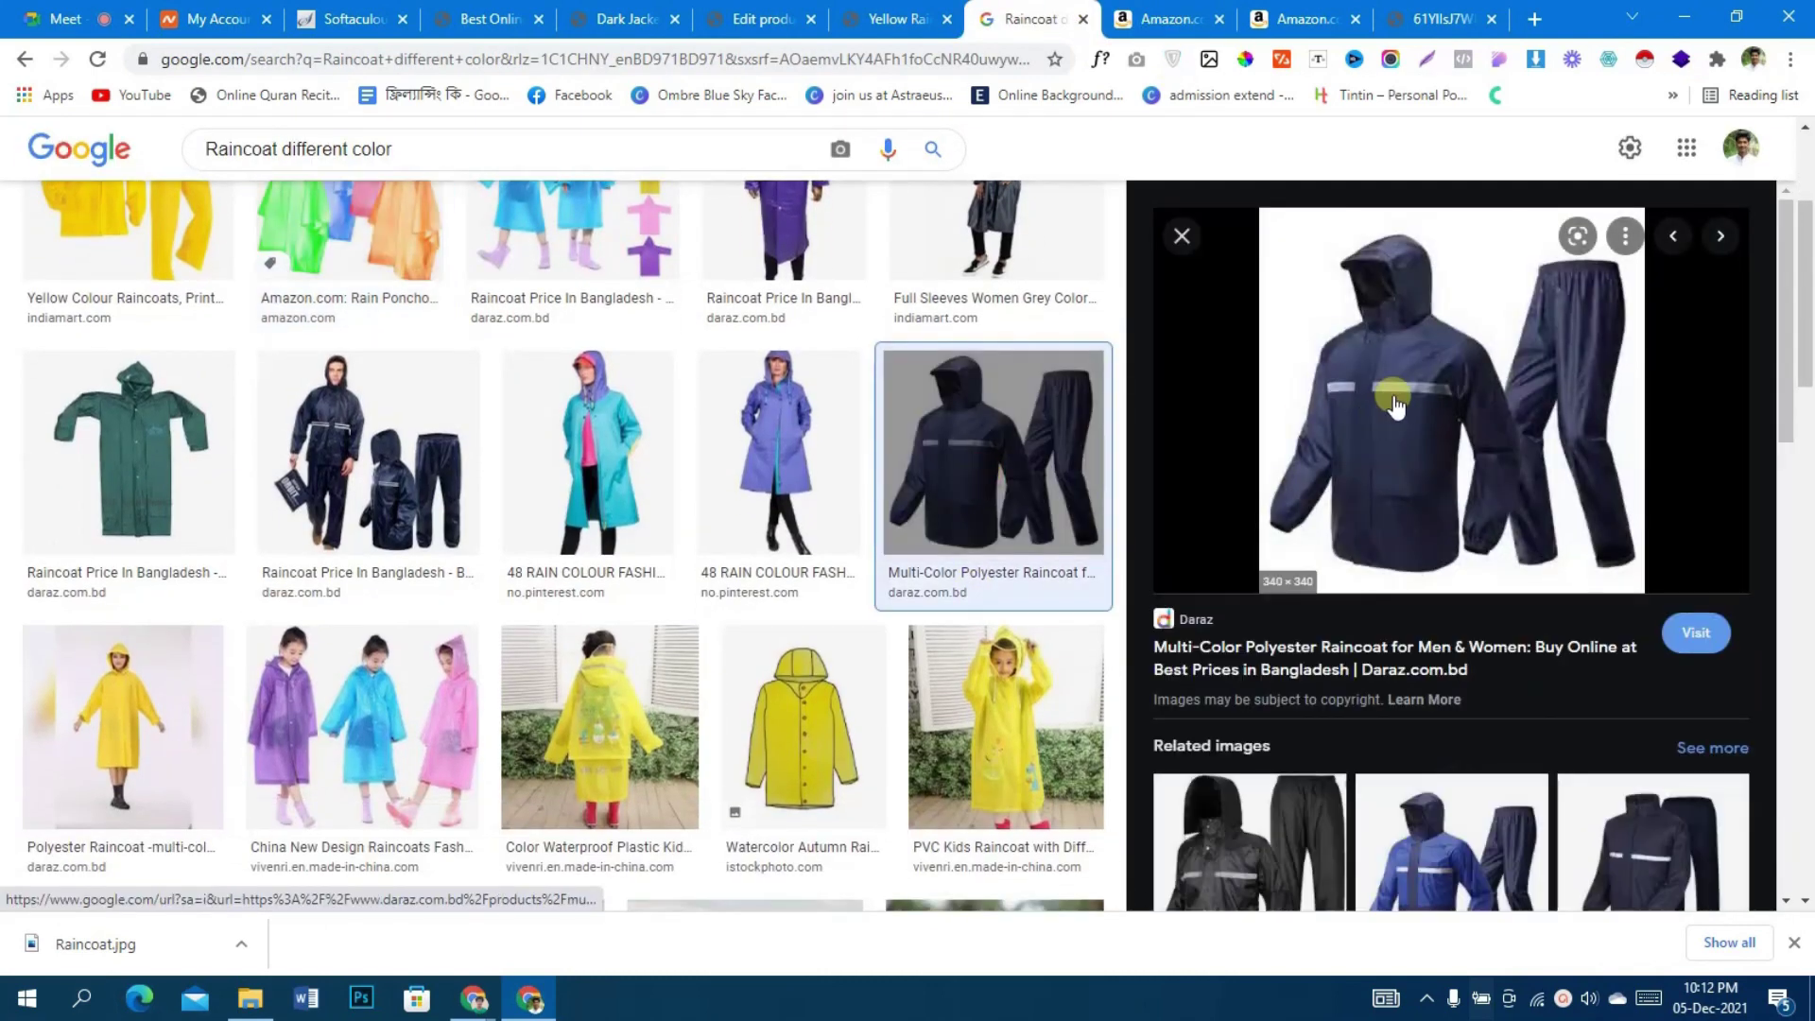
pyautogui.rightClick(1396, 399)
pyautogui.moveTo(1520, 855)
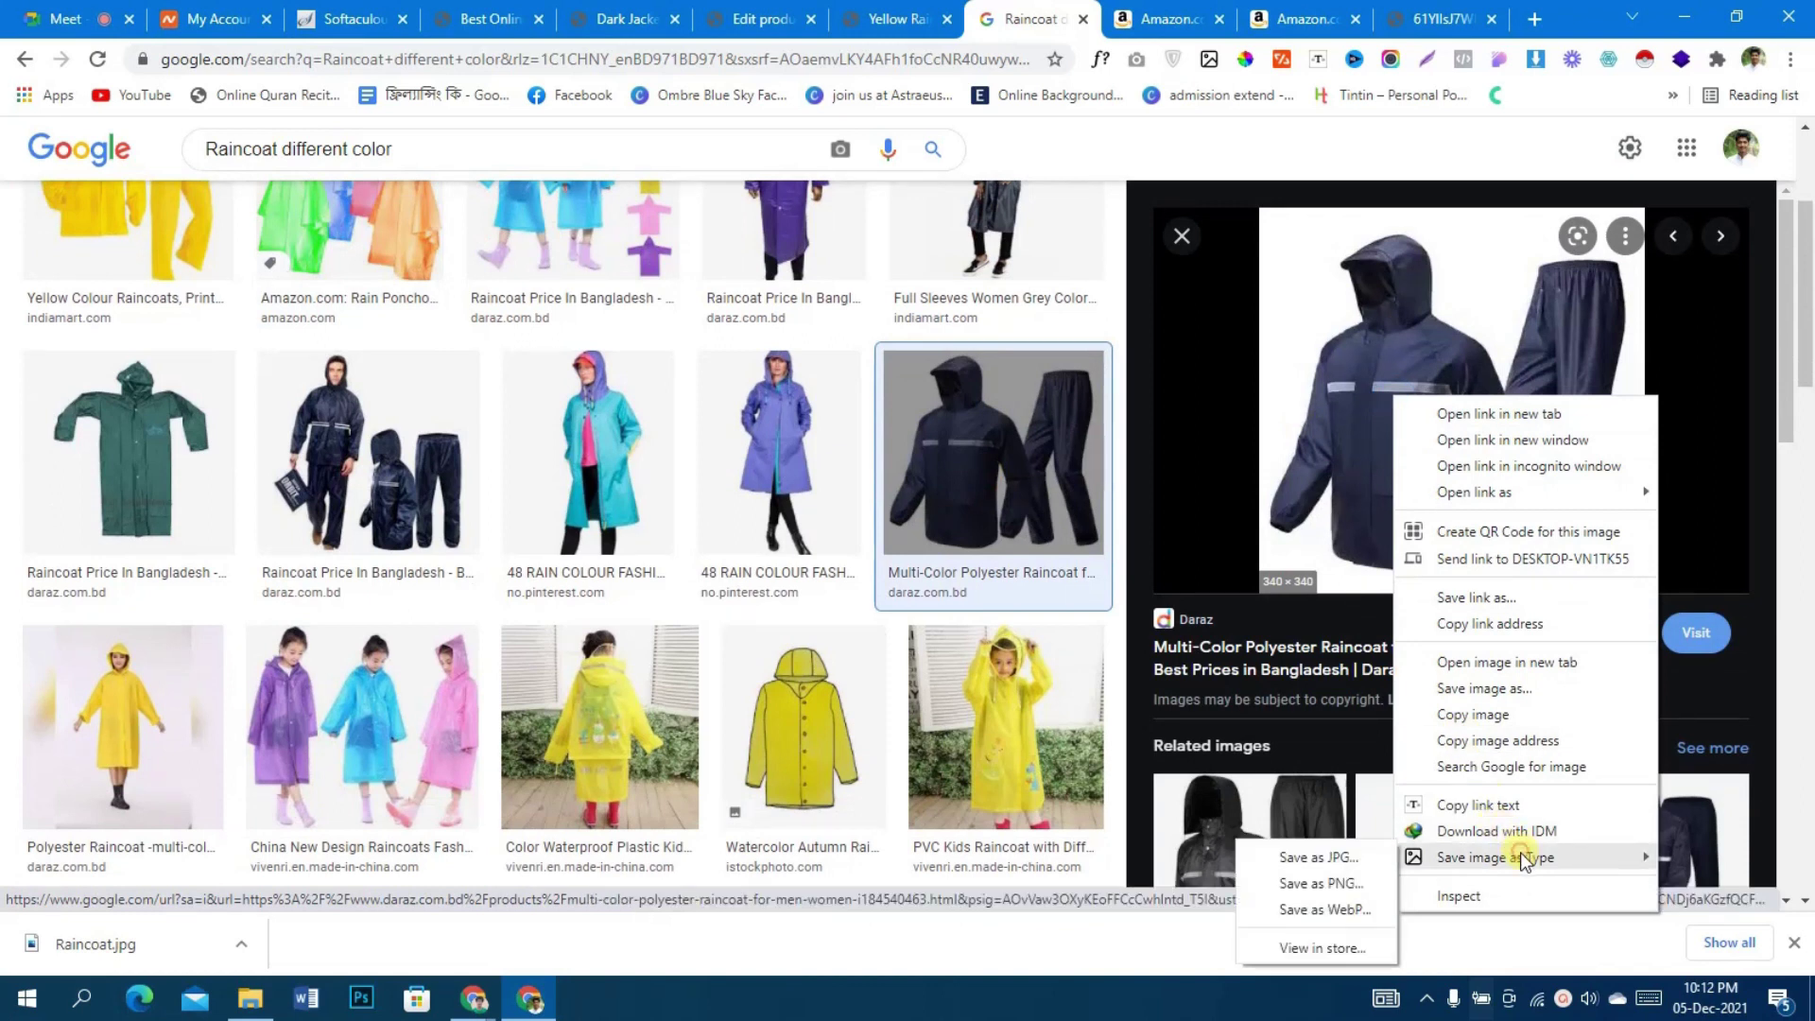
pyautogui.click(1349, 858)
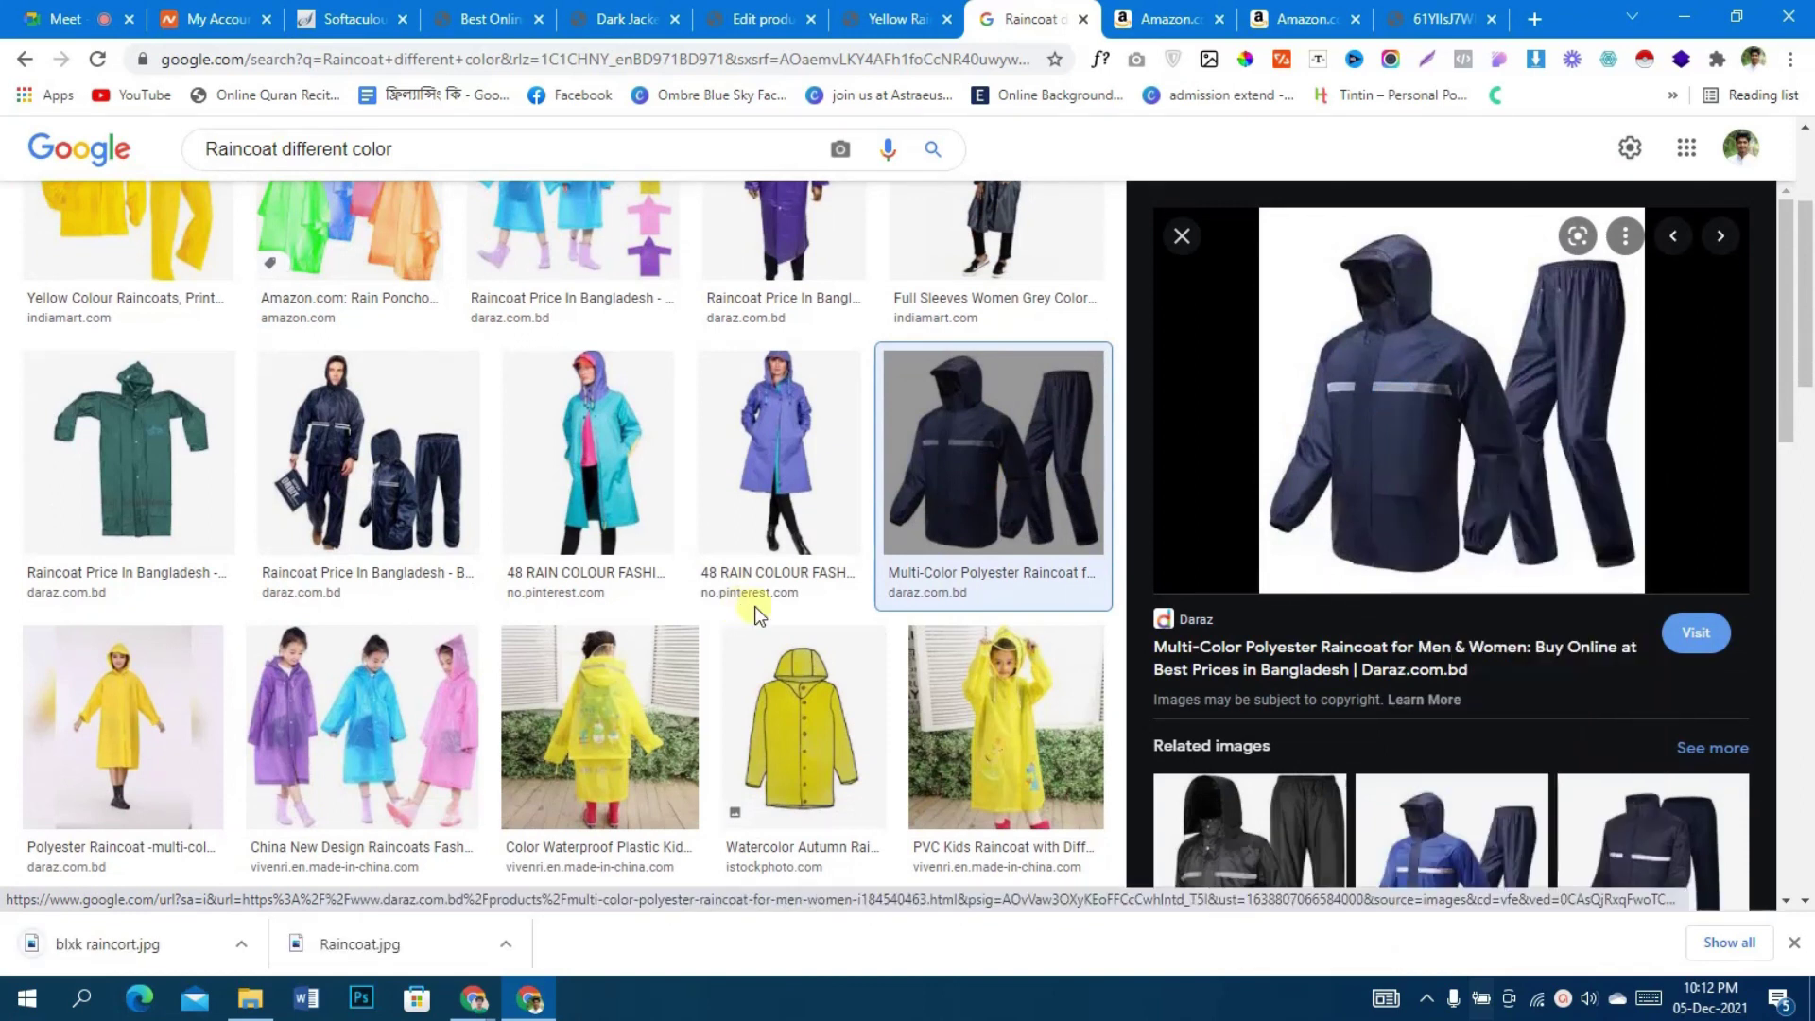
# - Preview the translucent white EVA raincoat from UNIR Research in the image results and save its picture as the JPG "whait raincoat.jpg"
pyautogui.scroll(-1, 939, 624)
pyautogui.scroll(-2, 904, 580)
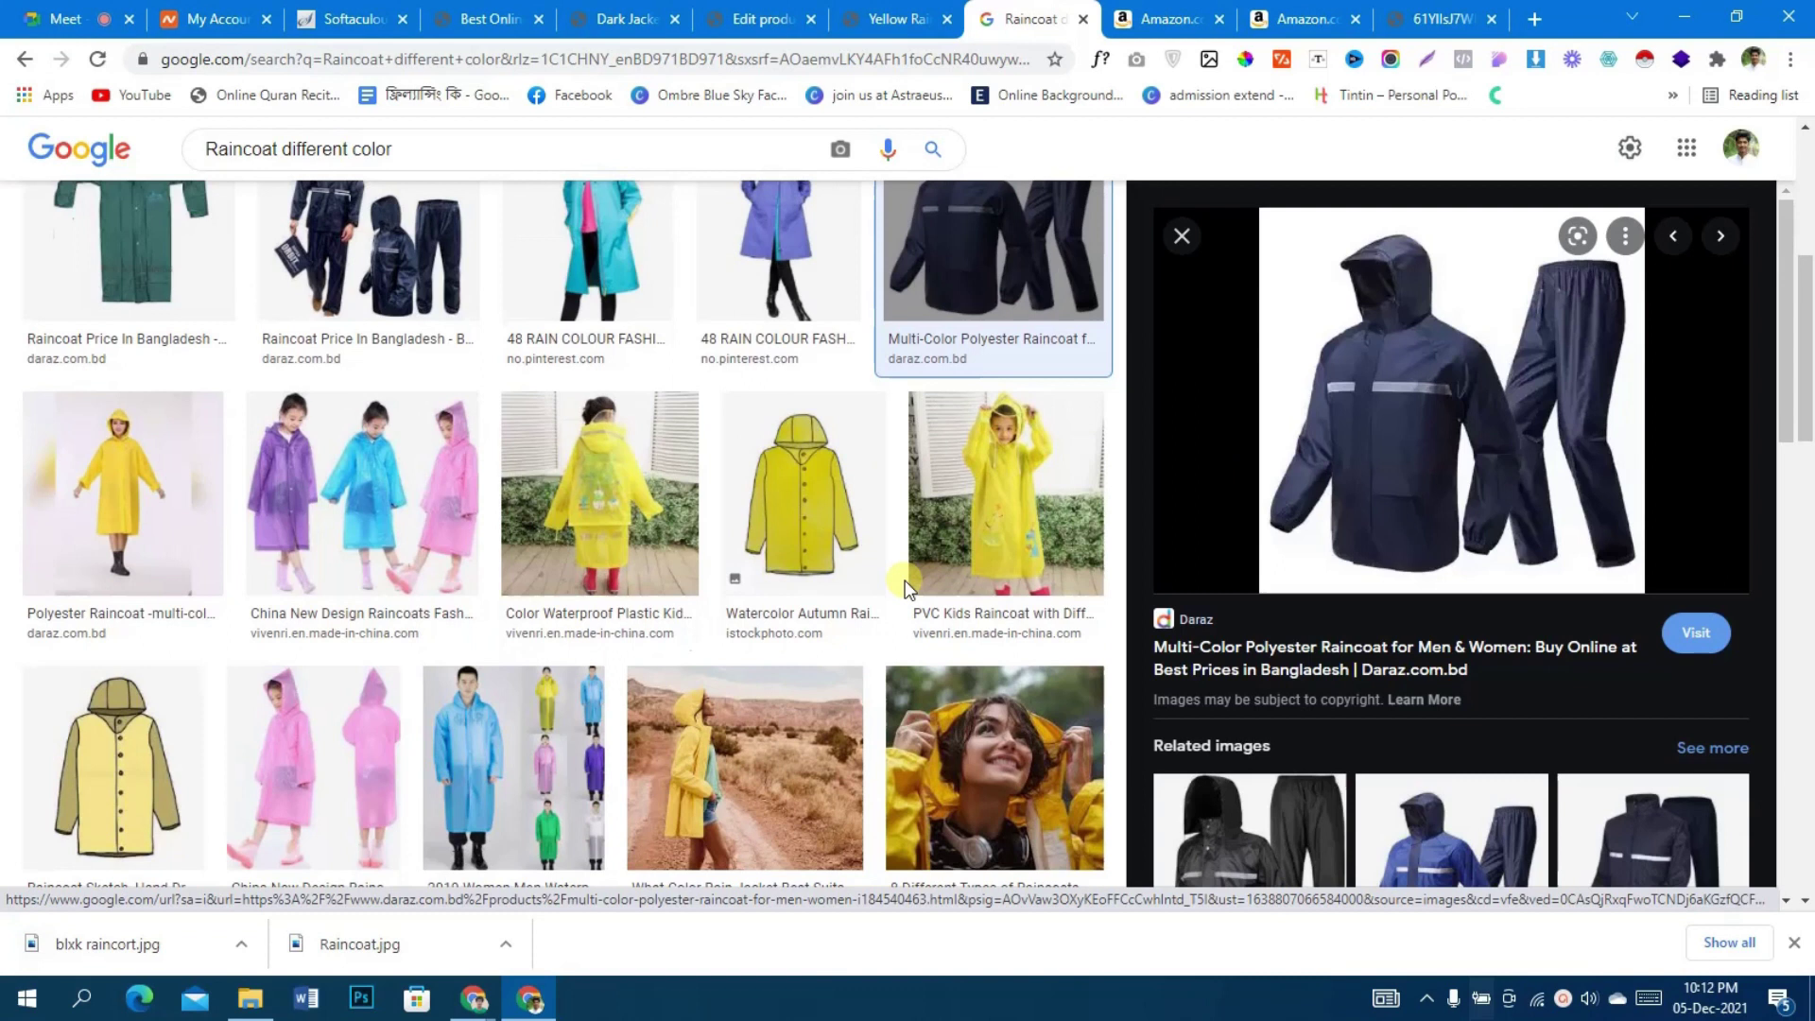
pyautogui.scroll(-3, 905, 581)
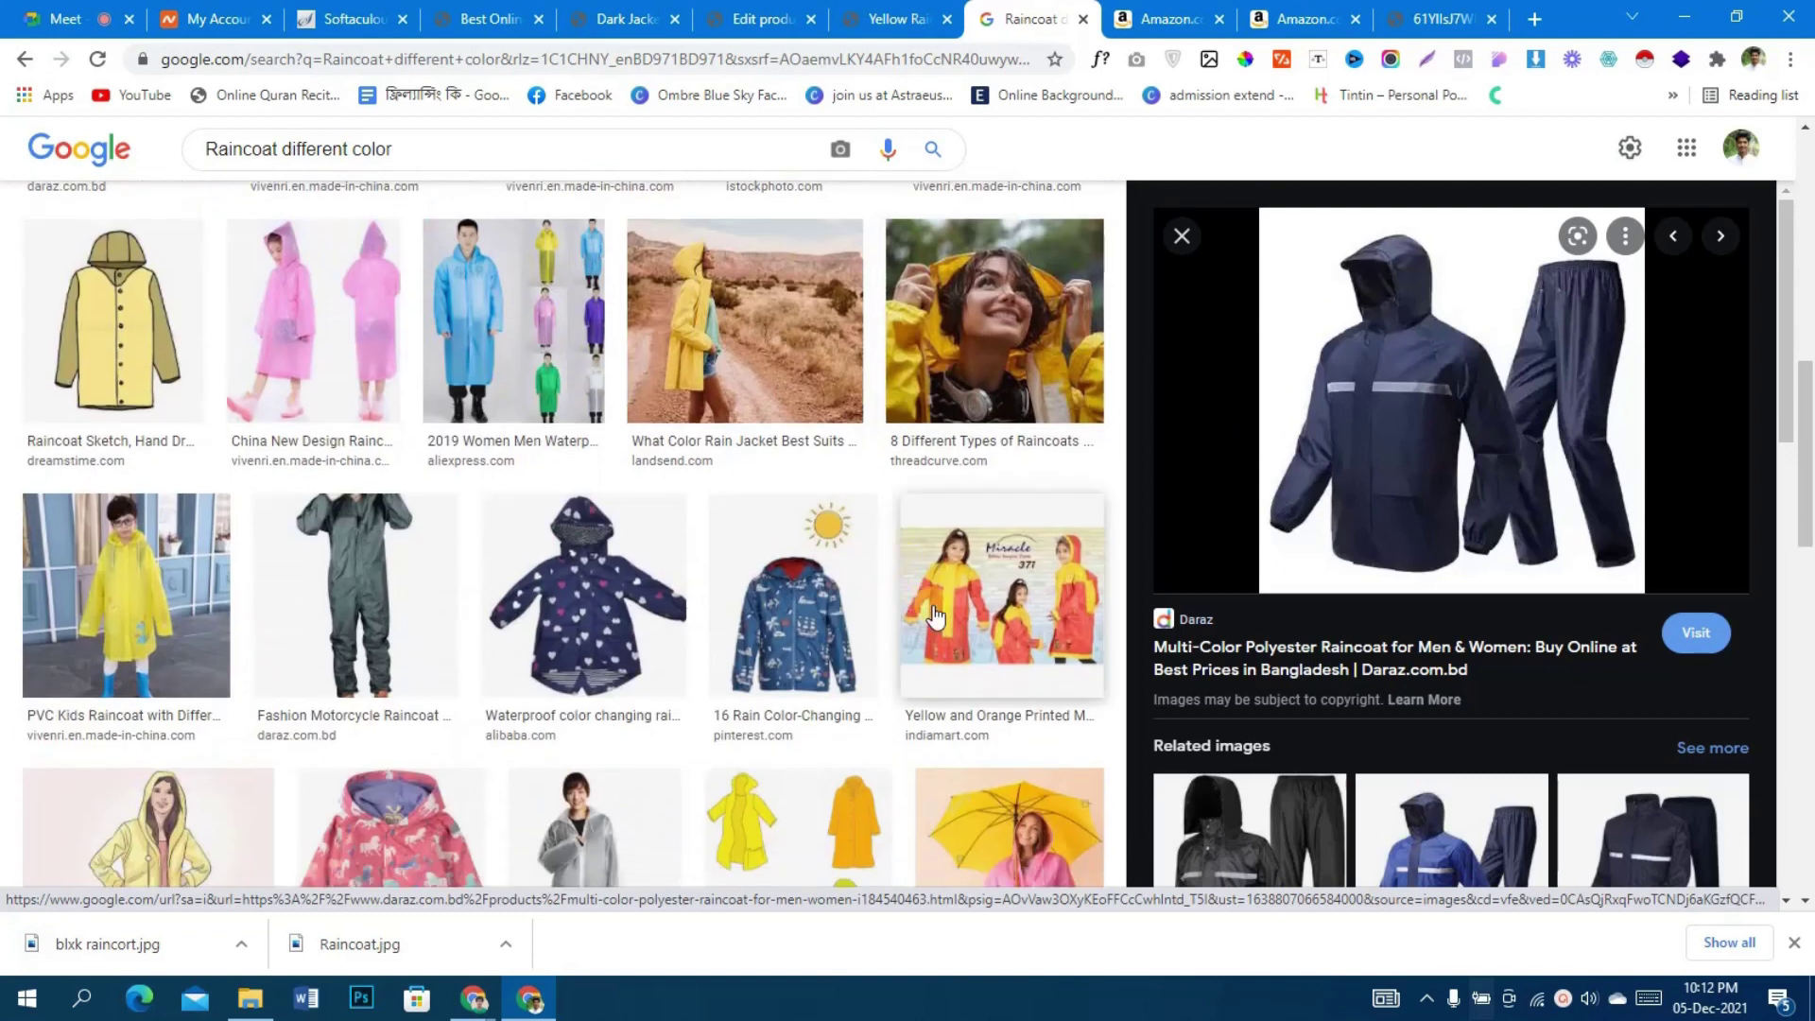
pyautogui.scroll(-3, 936, 624)
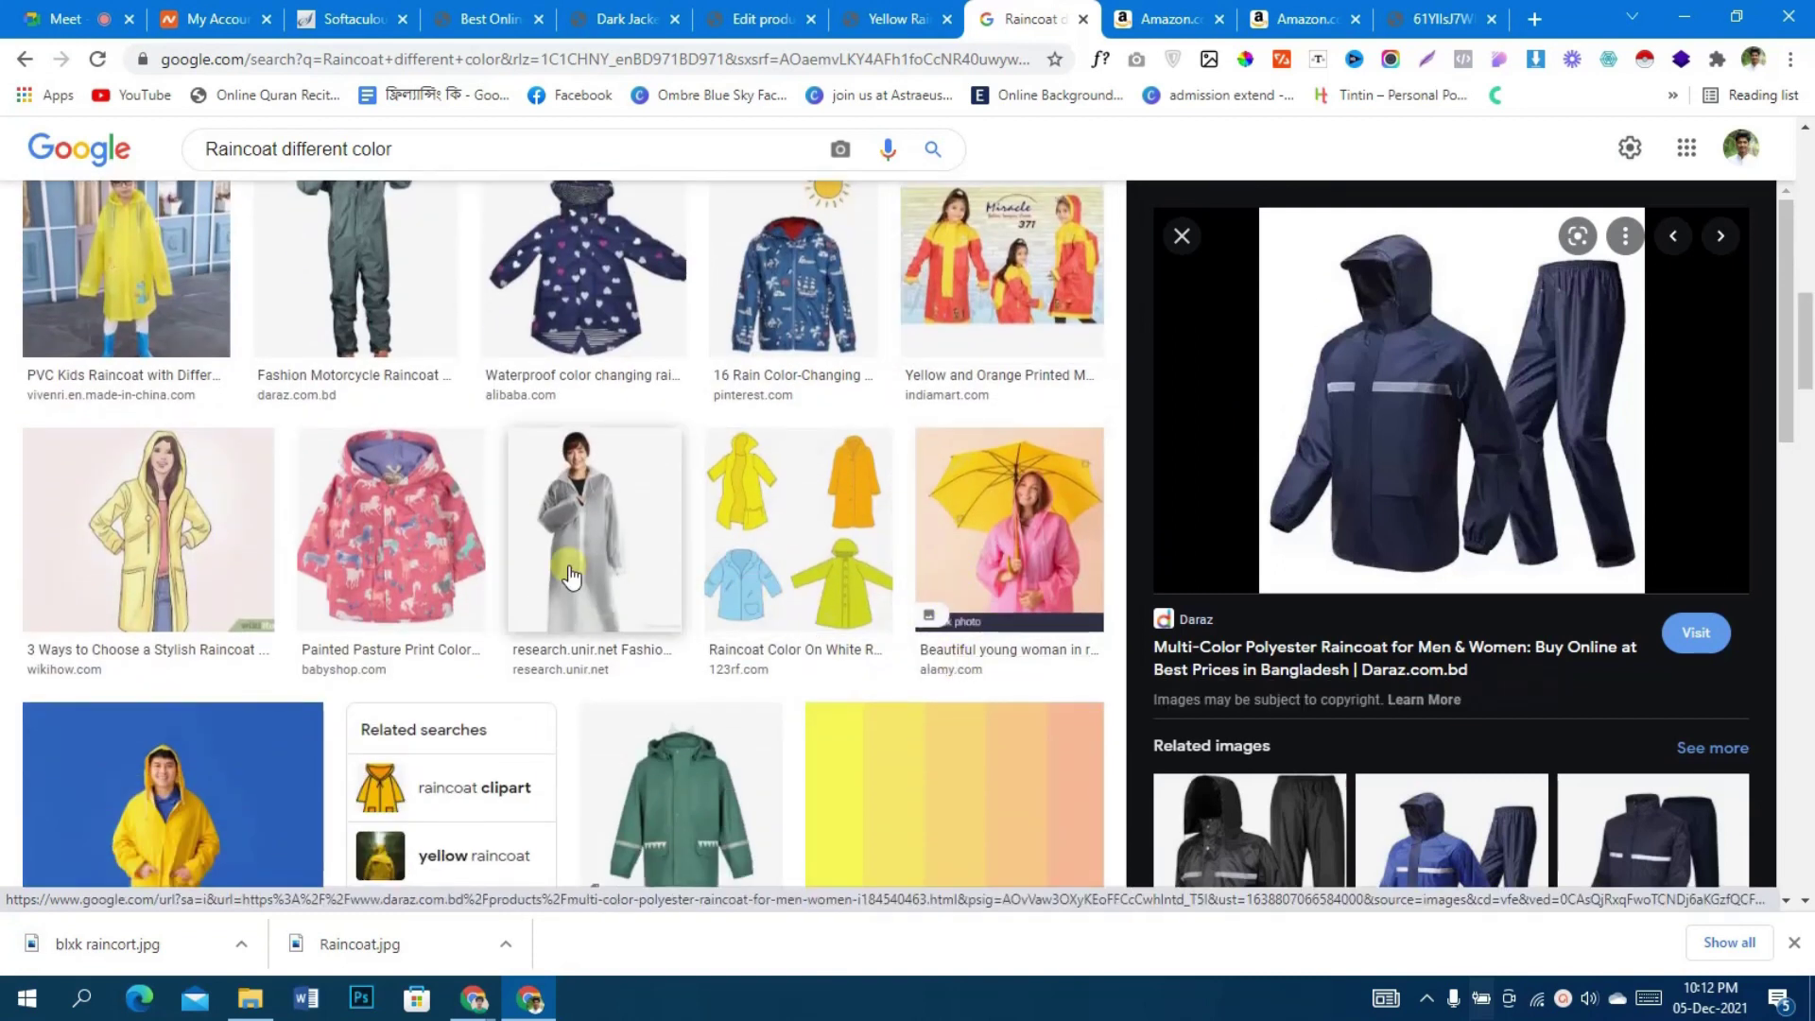
pyautogui.click(570, 576)
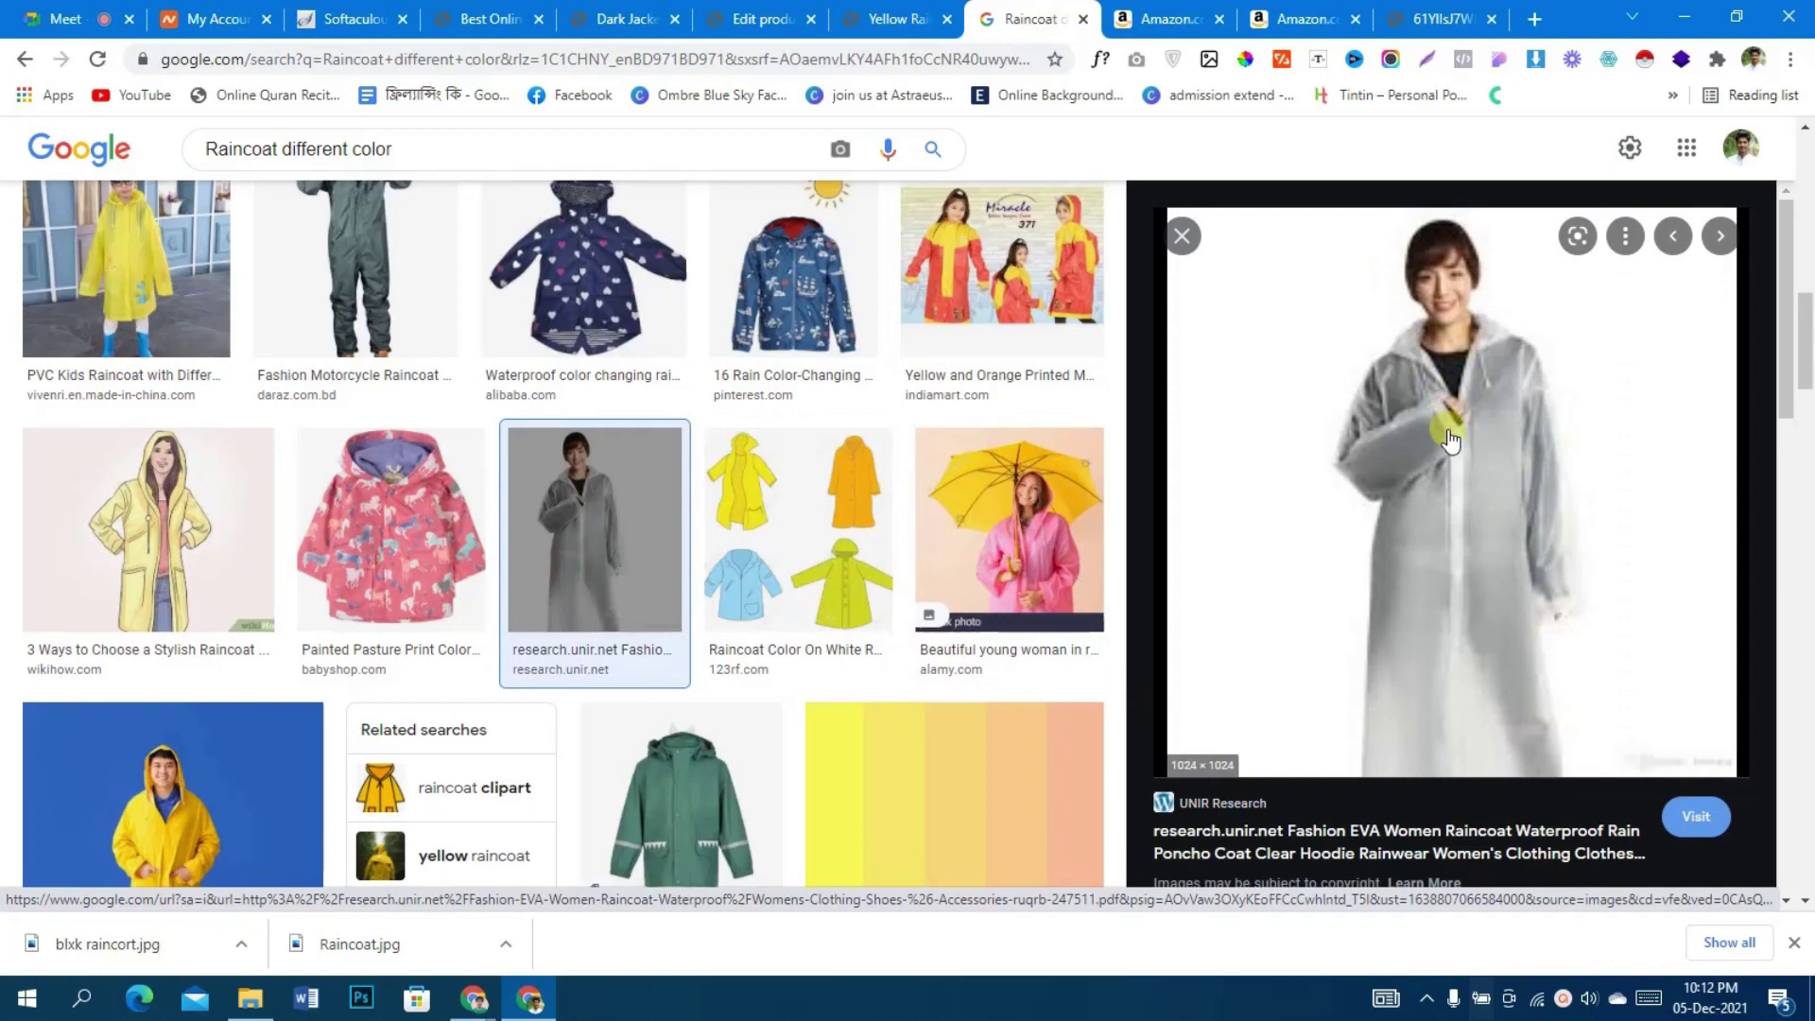
pyautogui.rightClick(1486, 475)
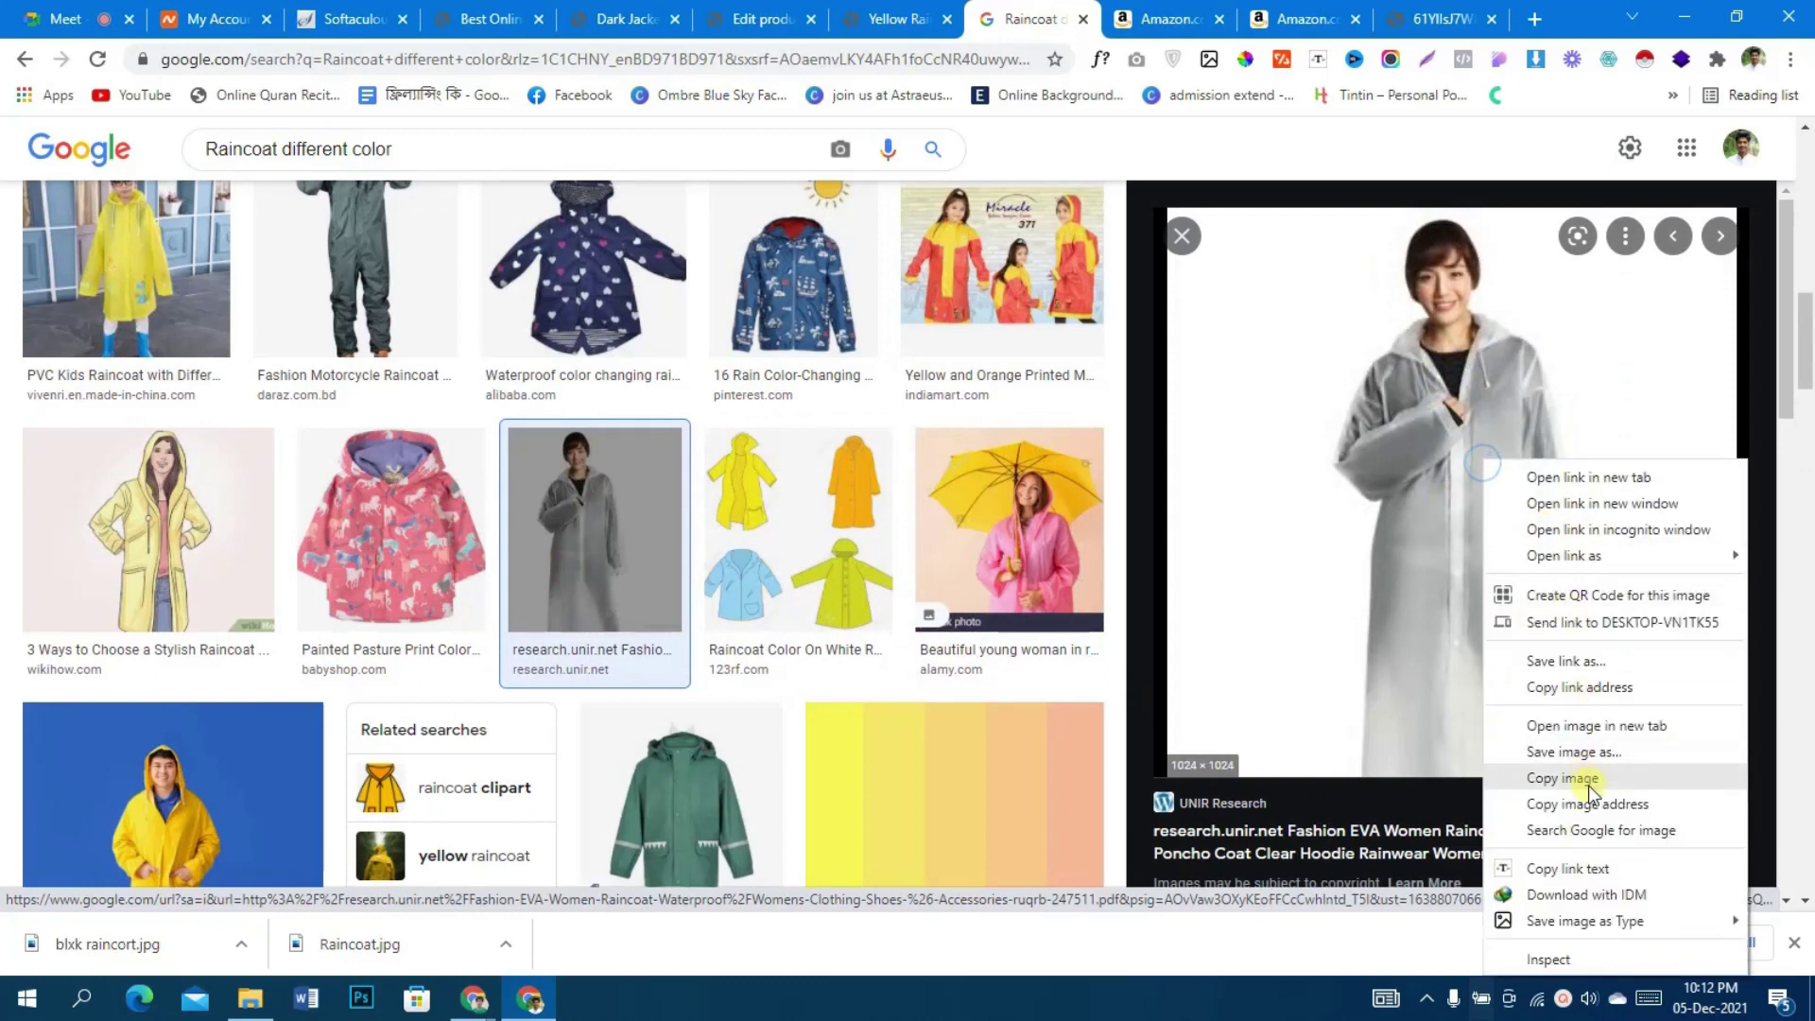
pyautogui.moveTo(1628, 926)
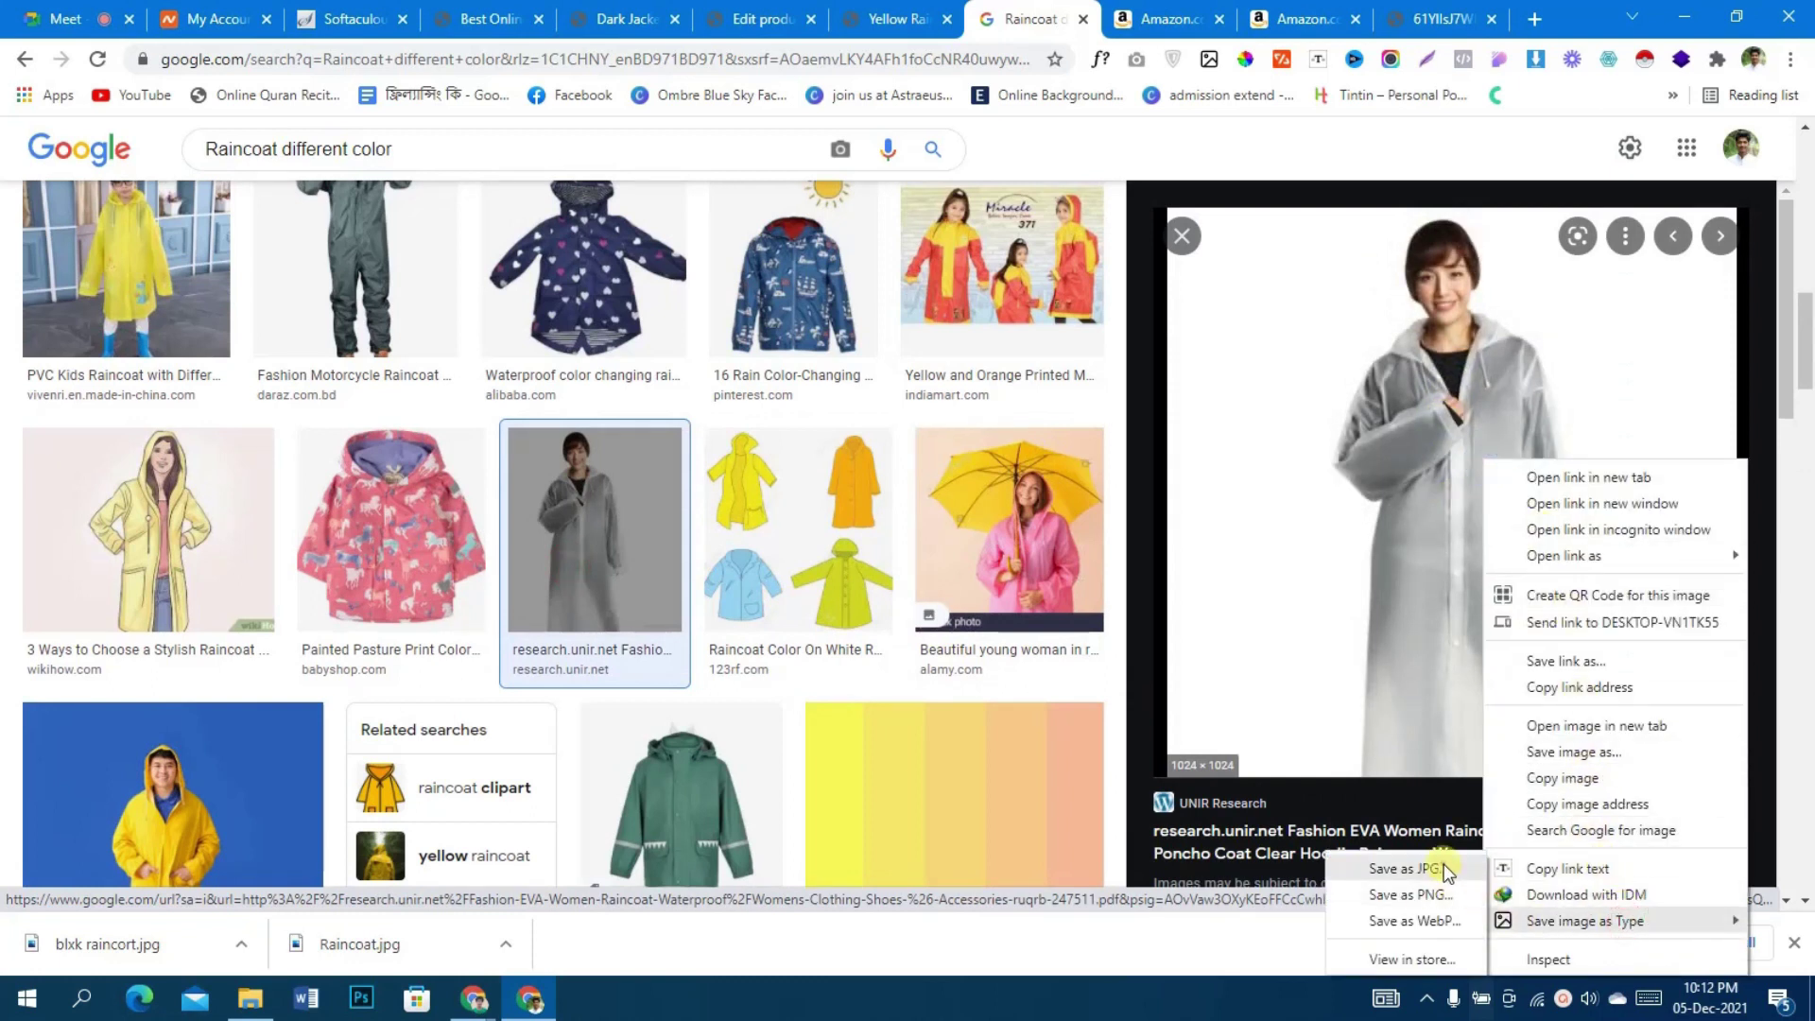
pyautogui.click(1414, 868)
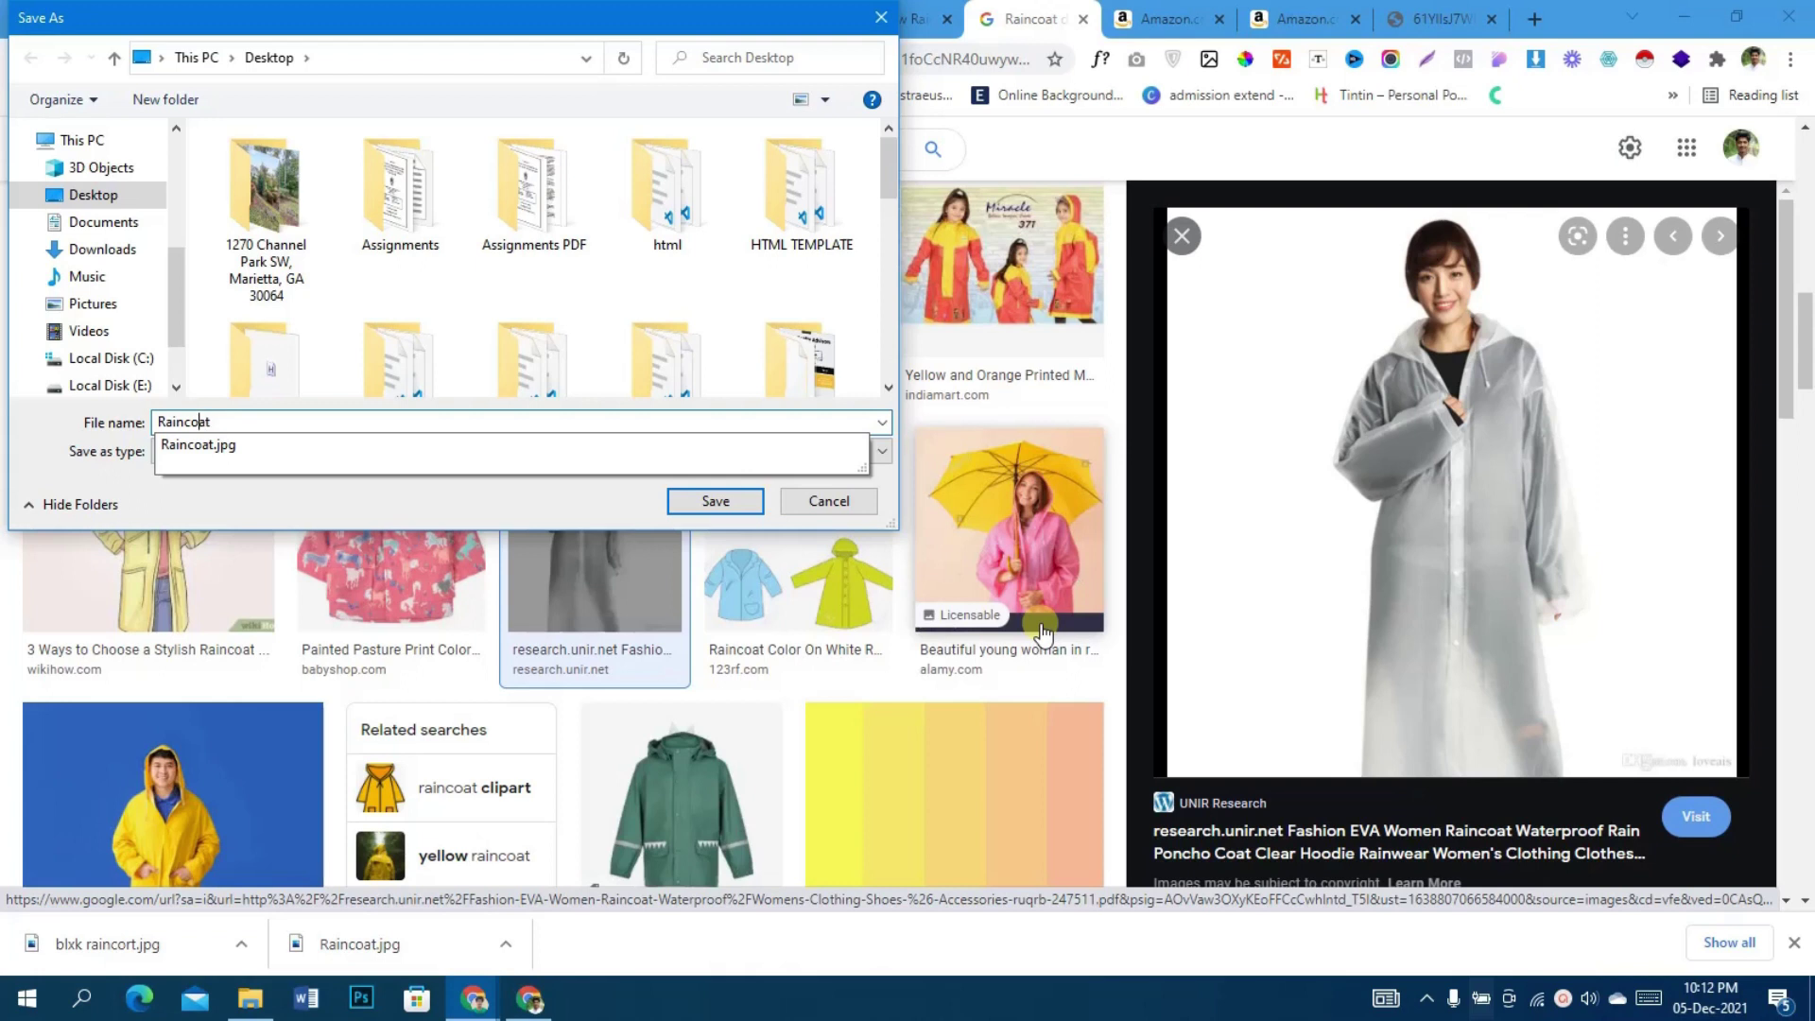
pyautogui.press('BackSpace')
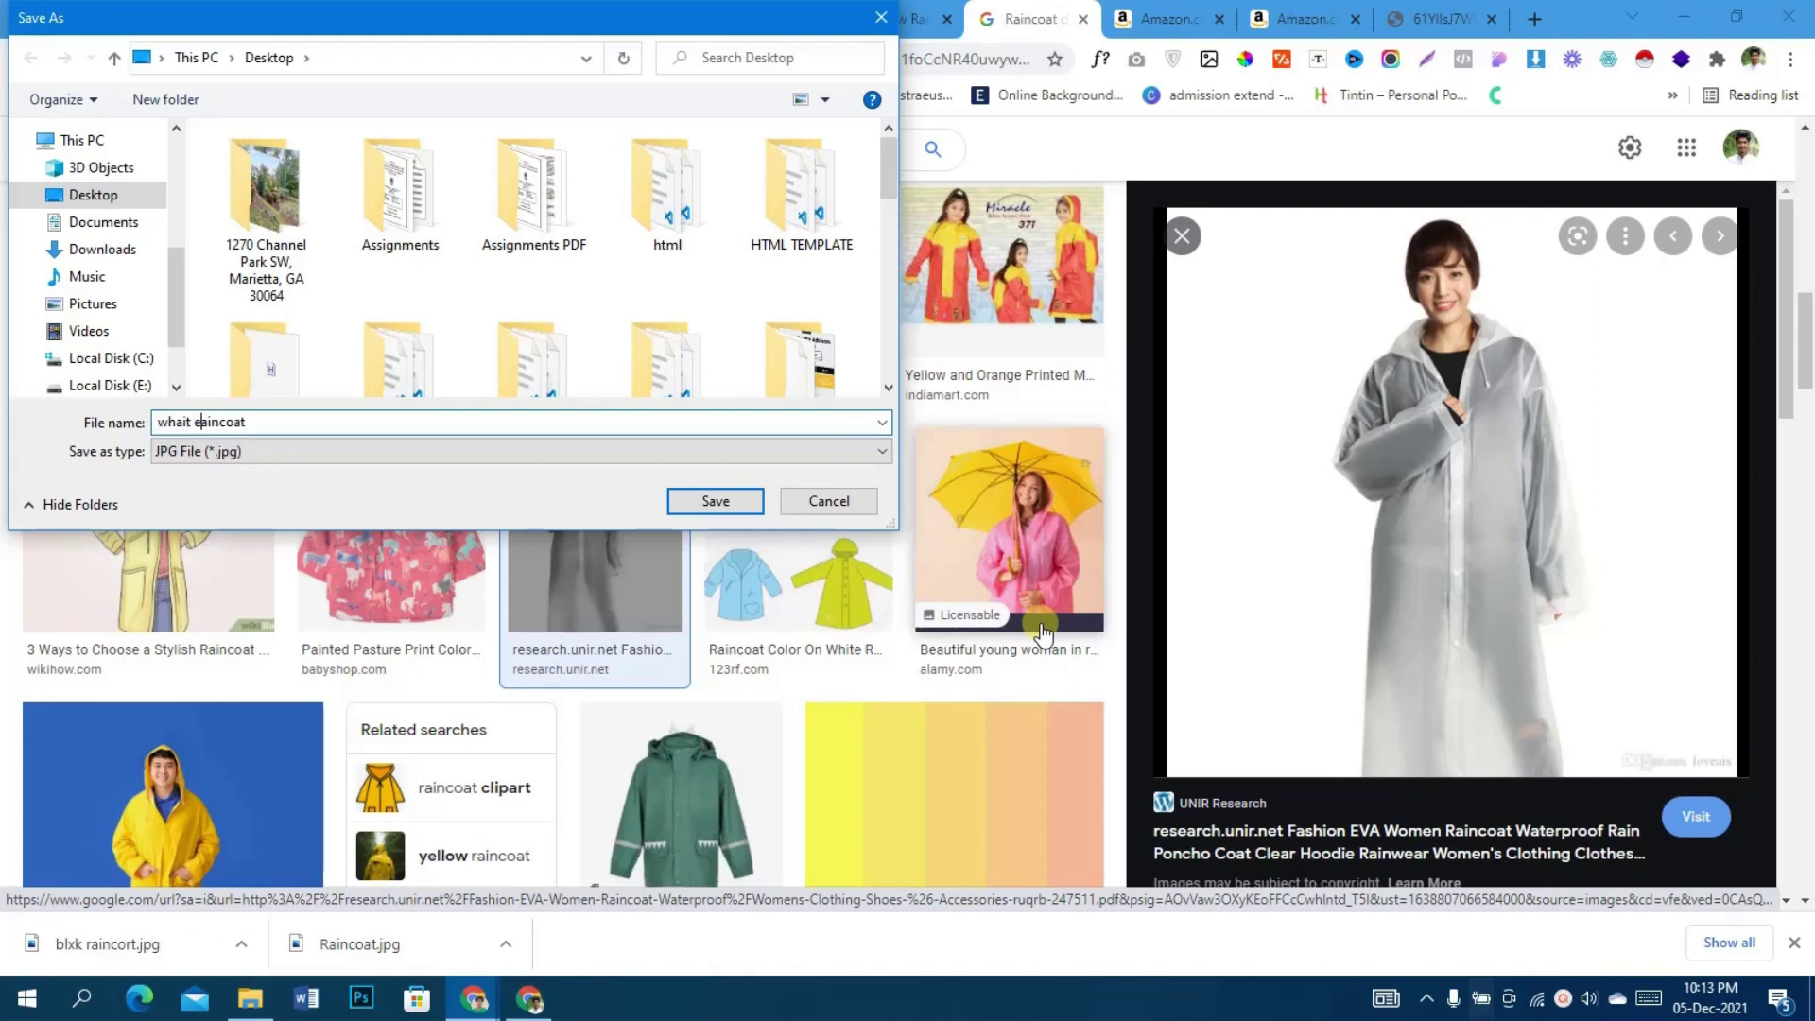
pyautogui.write('whait R')
pyautogui.click(716, 501)
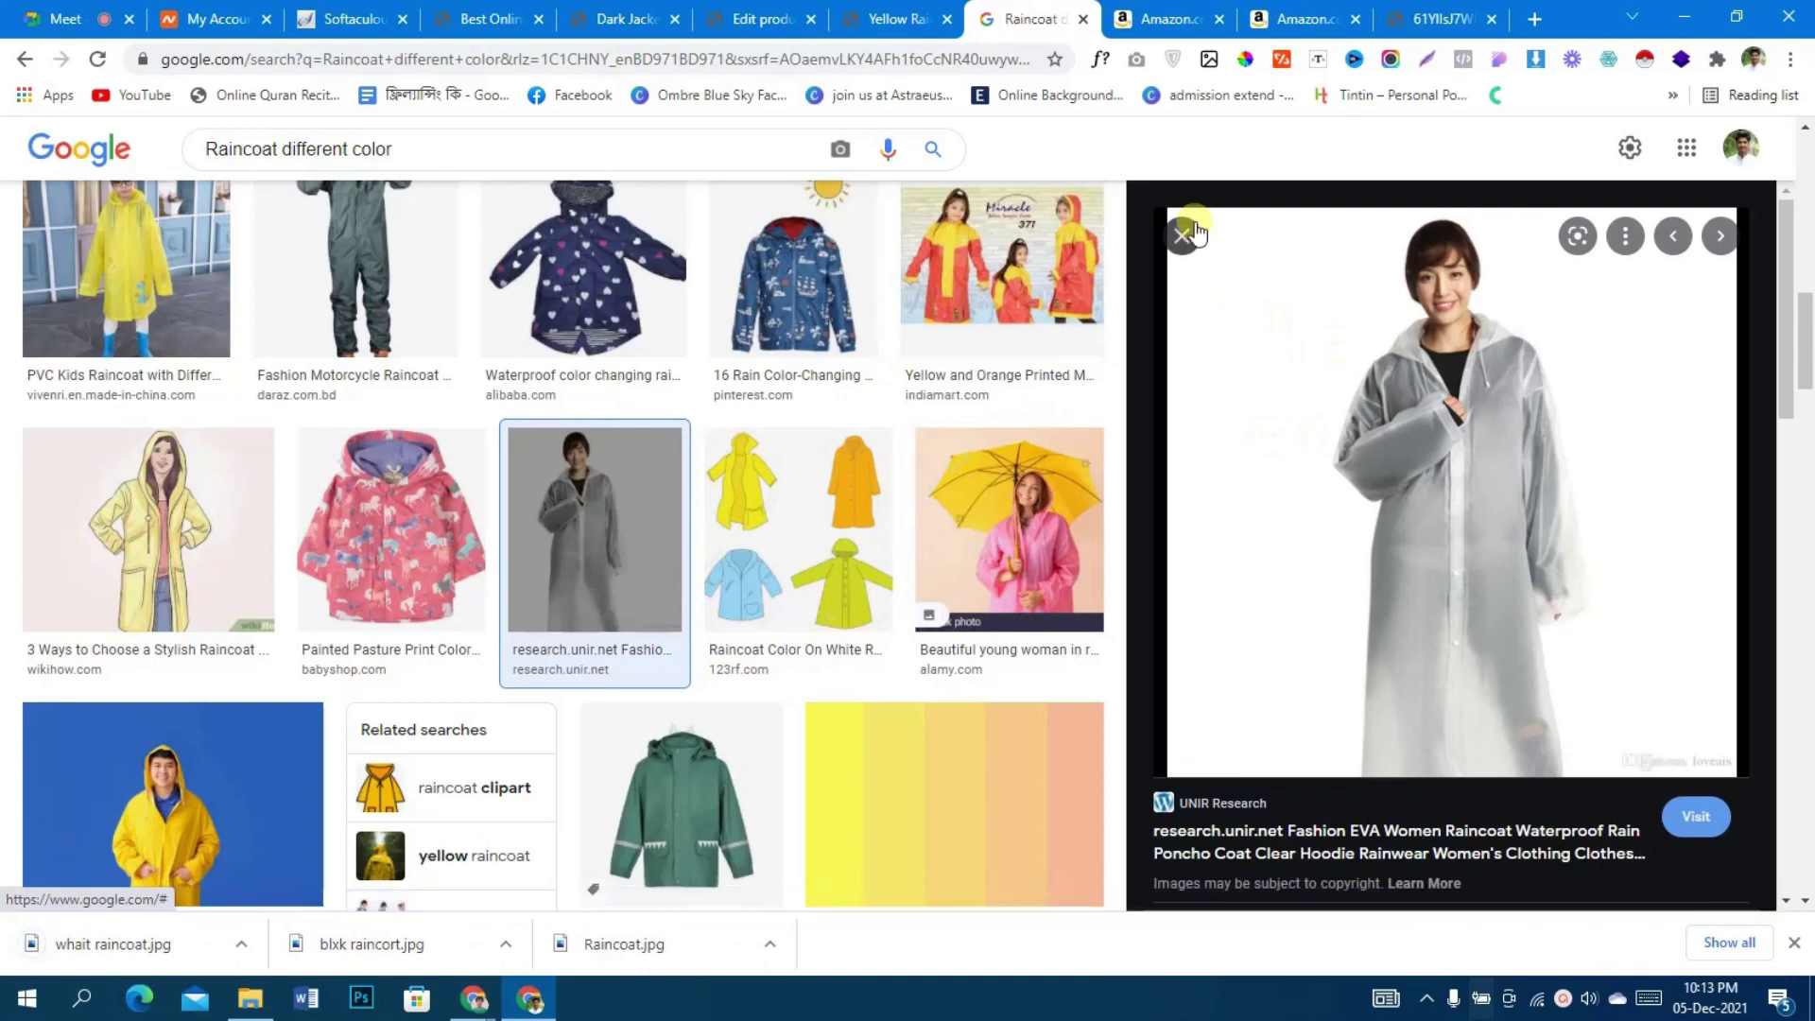
# - Preview the multi-colored FishOaky rain ponchos in the image results and save their picture as the JPG "mail raincoat.jpg"
pyautogui.scroll(15, 736, 445)
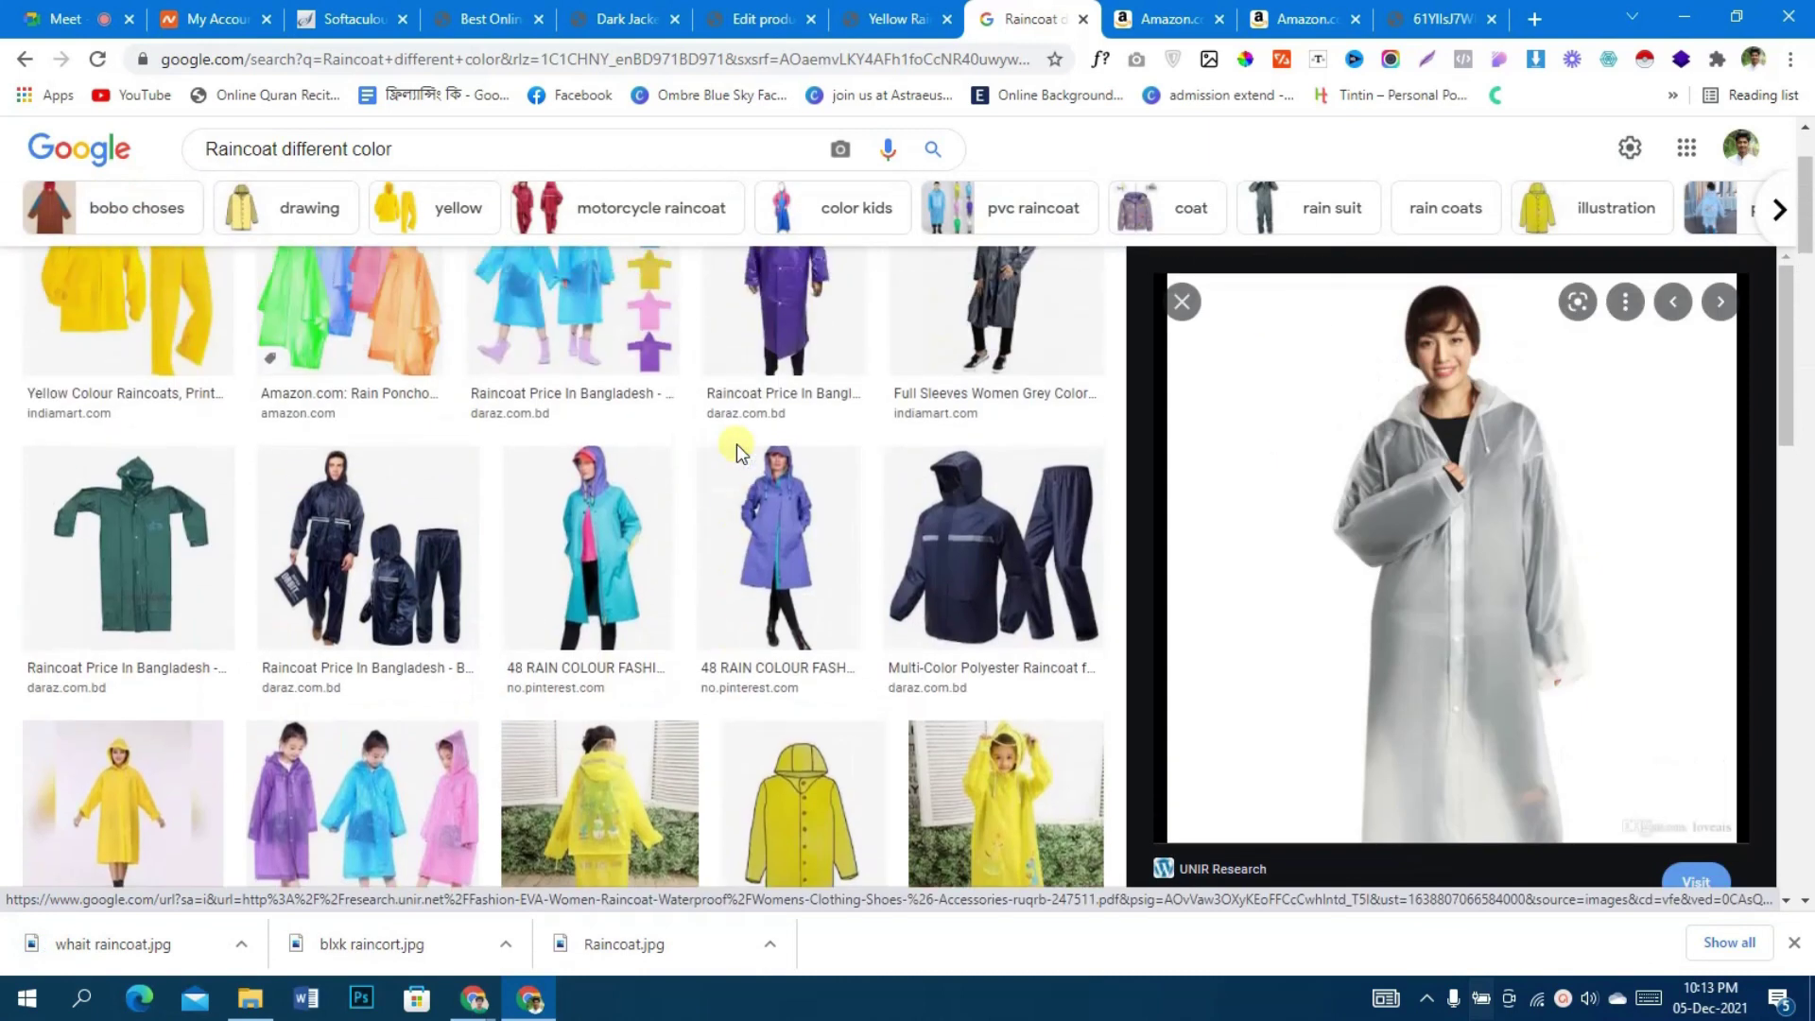
pyautogui.click(405, 457)
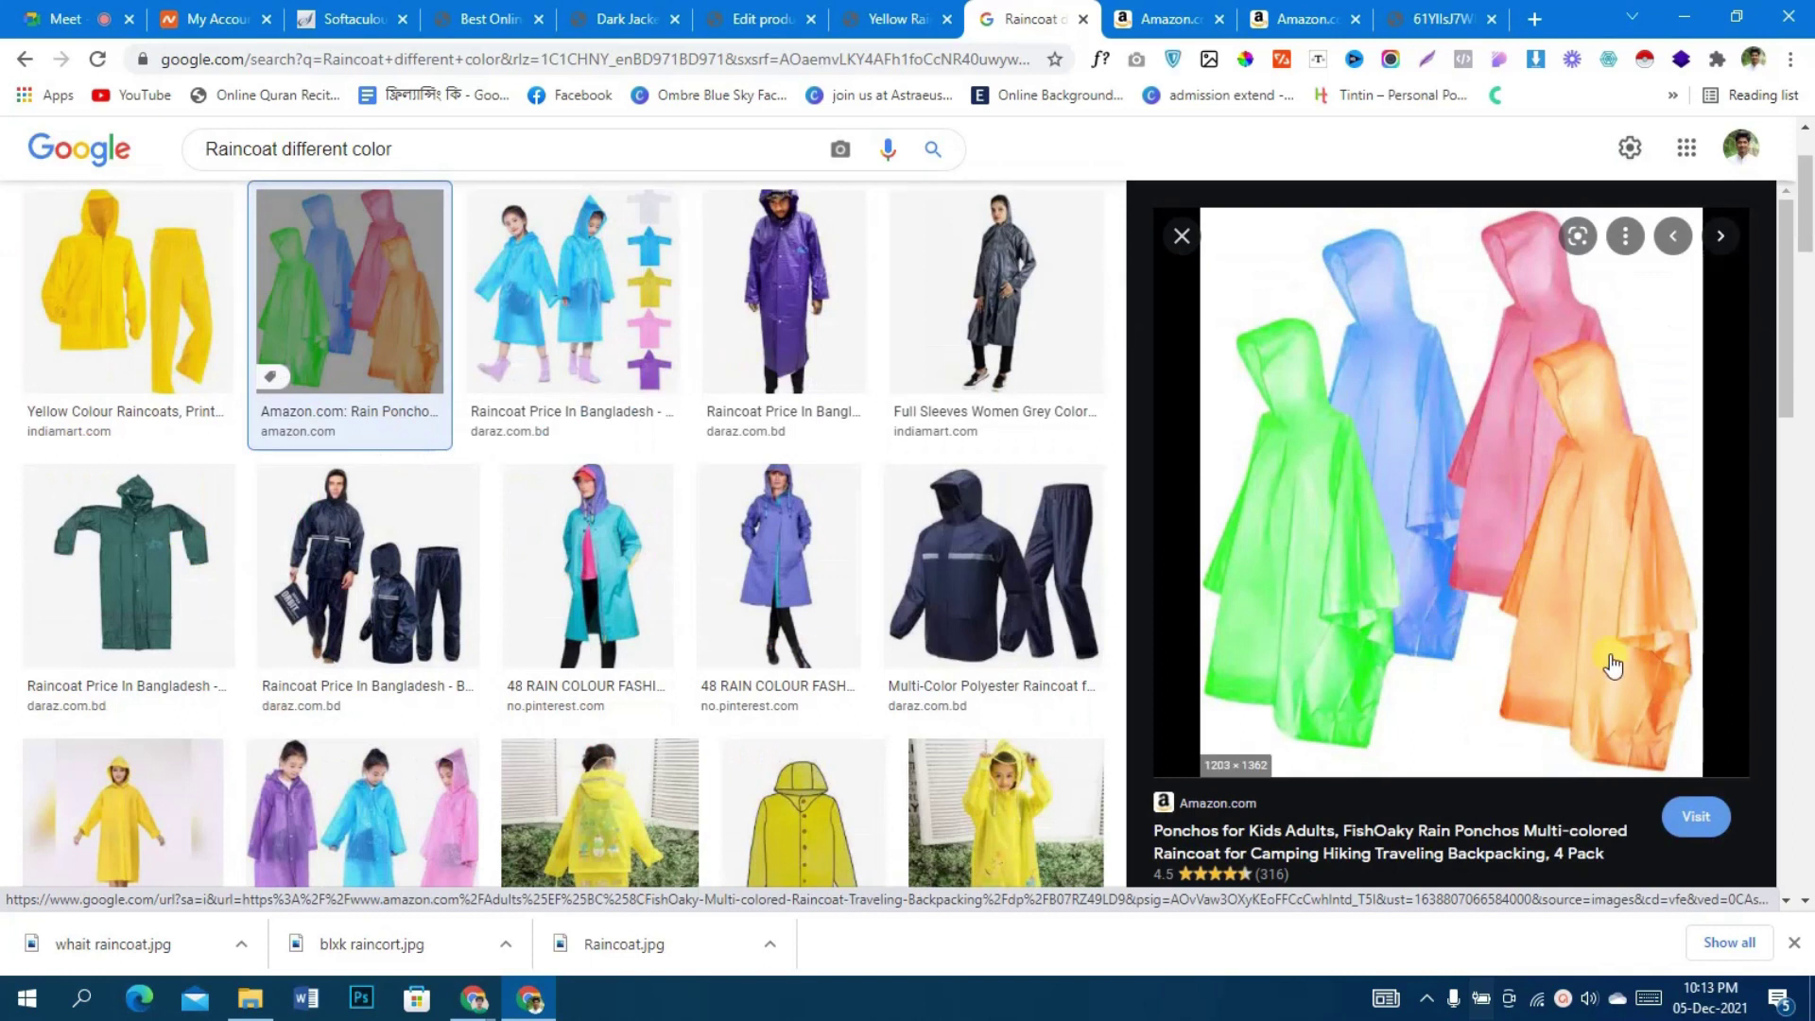
pyautogui.scroll(-1, 756, 472)
pyautogui.scroll(3, 1442, 539)
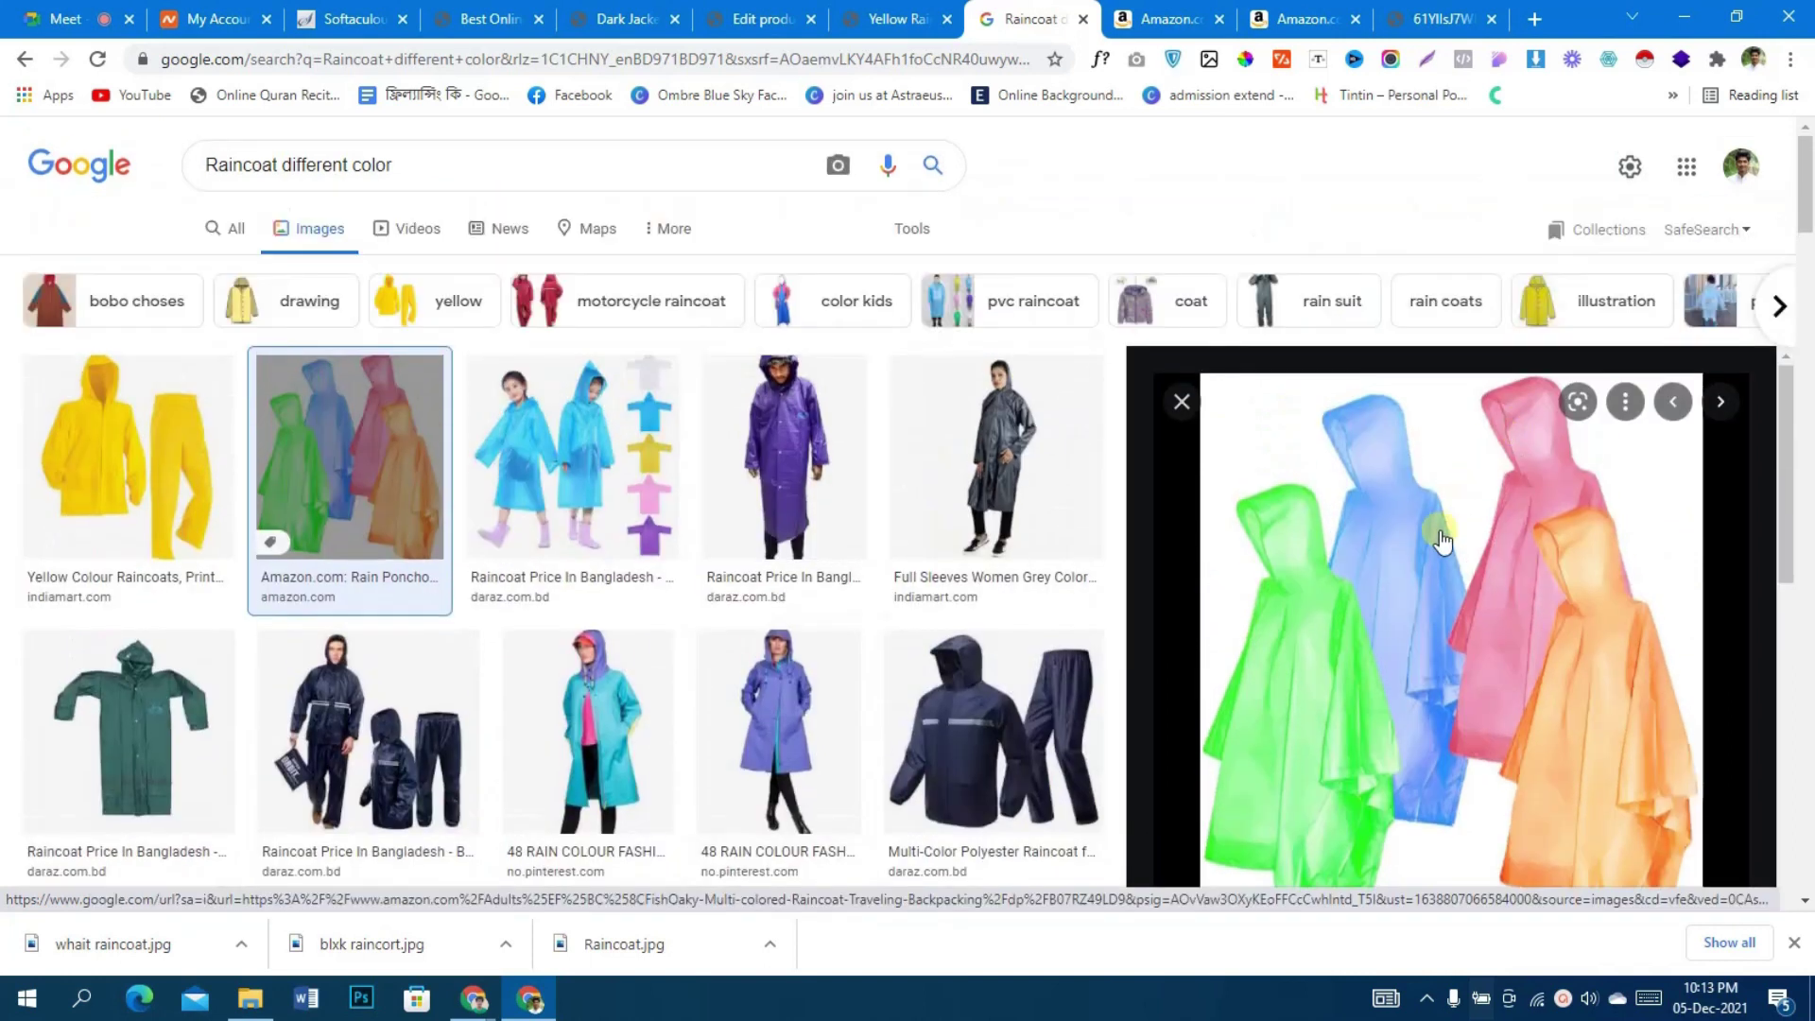
pyautogui.rightClick(1442, 539)
pyautogui.click(1524, 482)
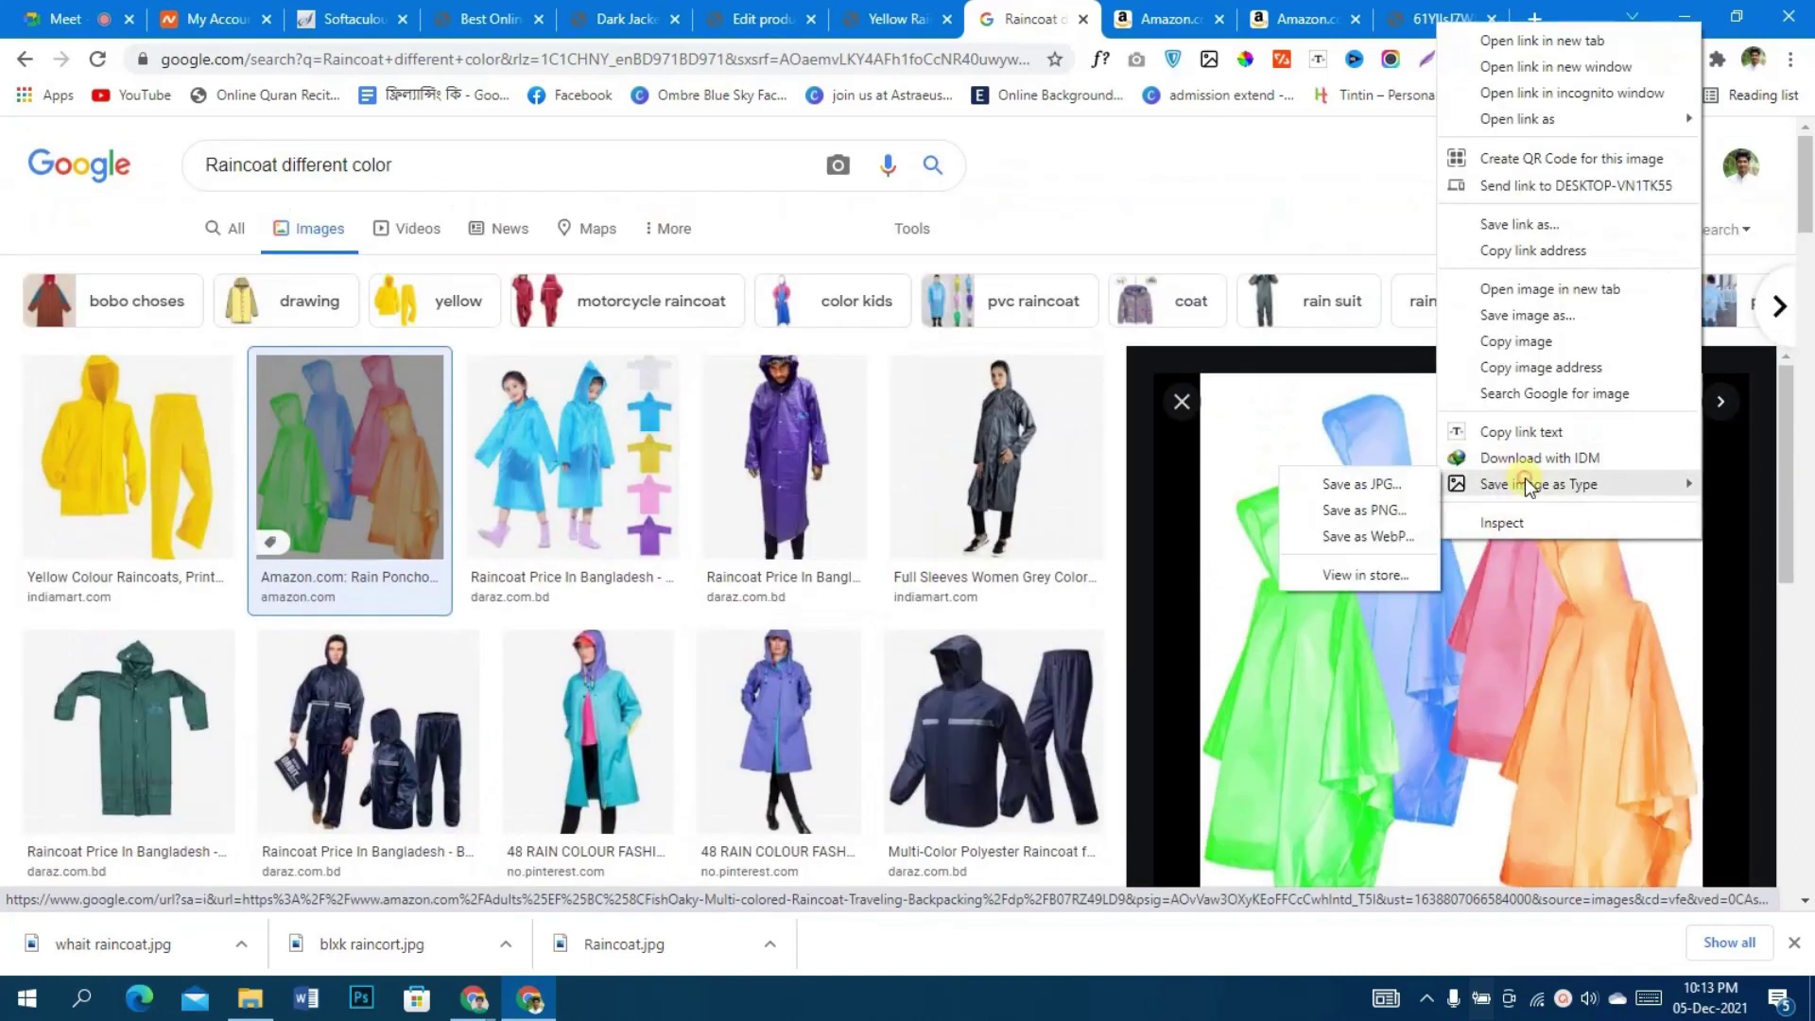
pyautogui.click(1399, 483)
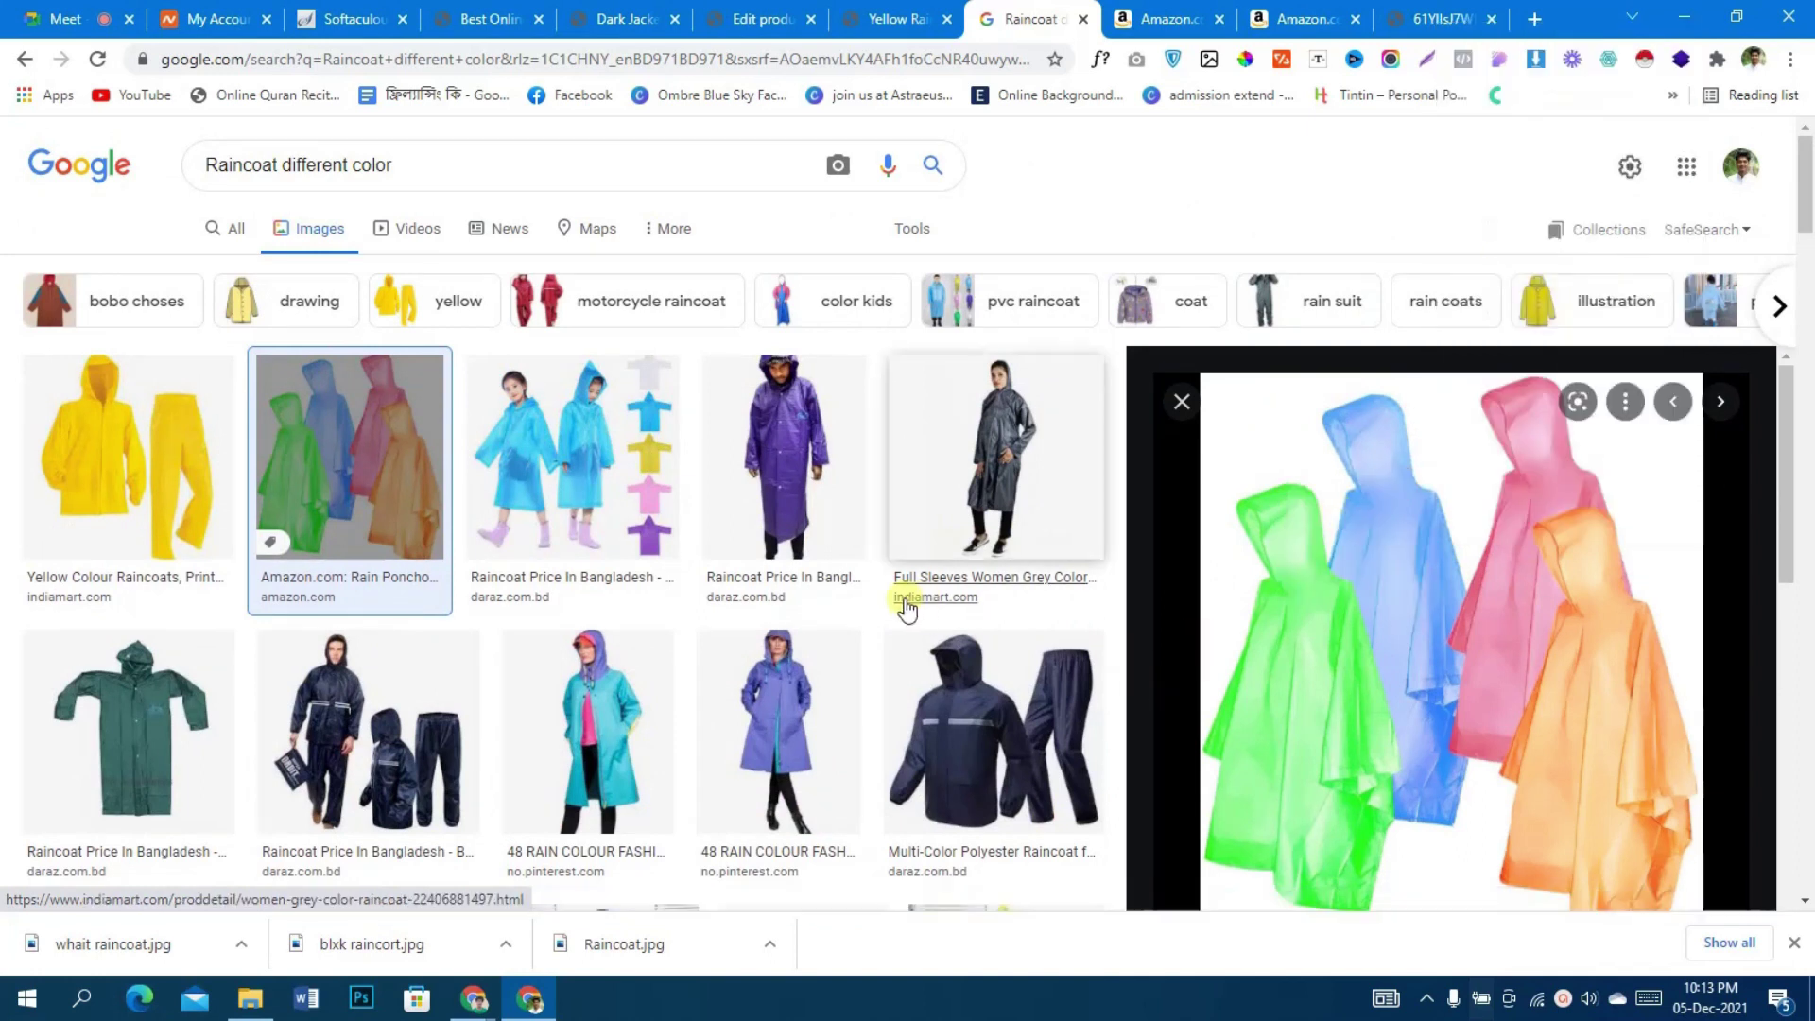
pyautogui.write('mail raincoat')
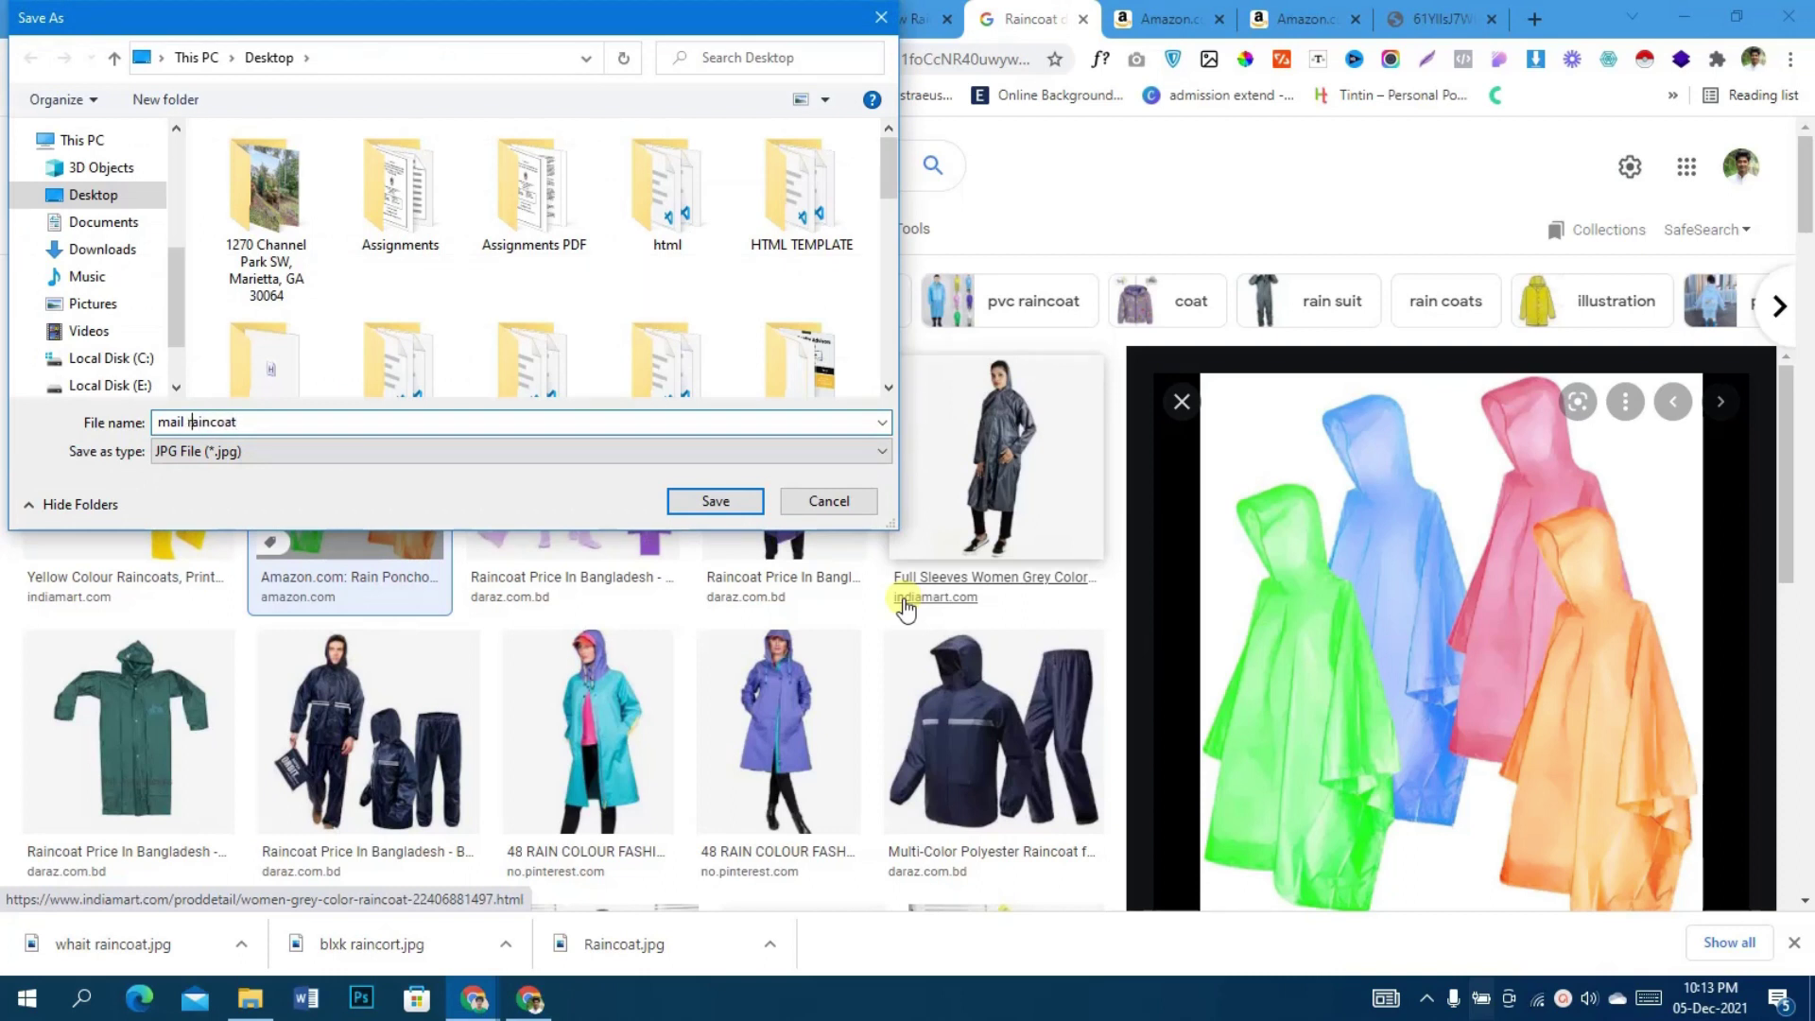
pyautogui.press('Return')
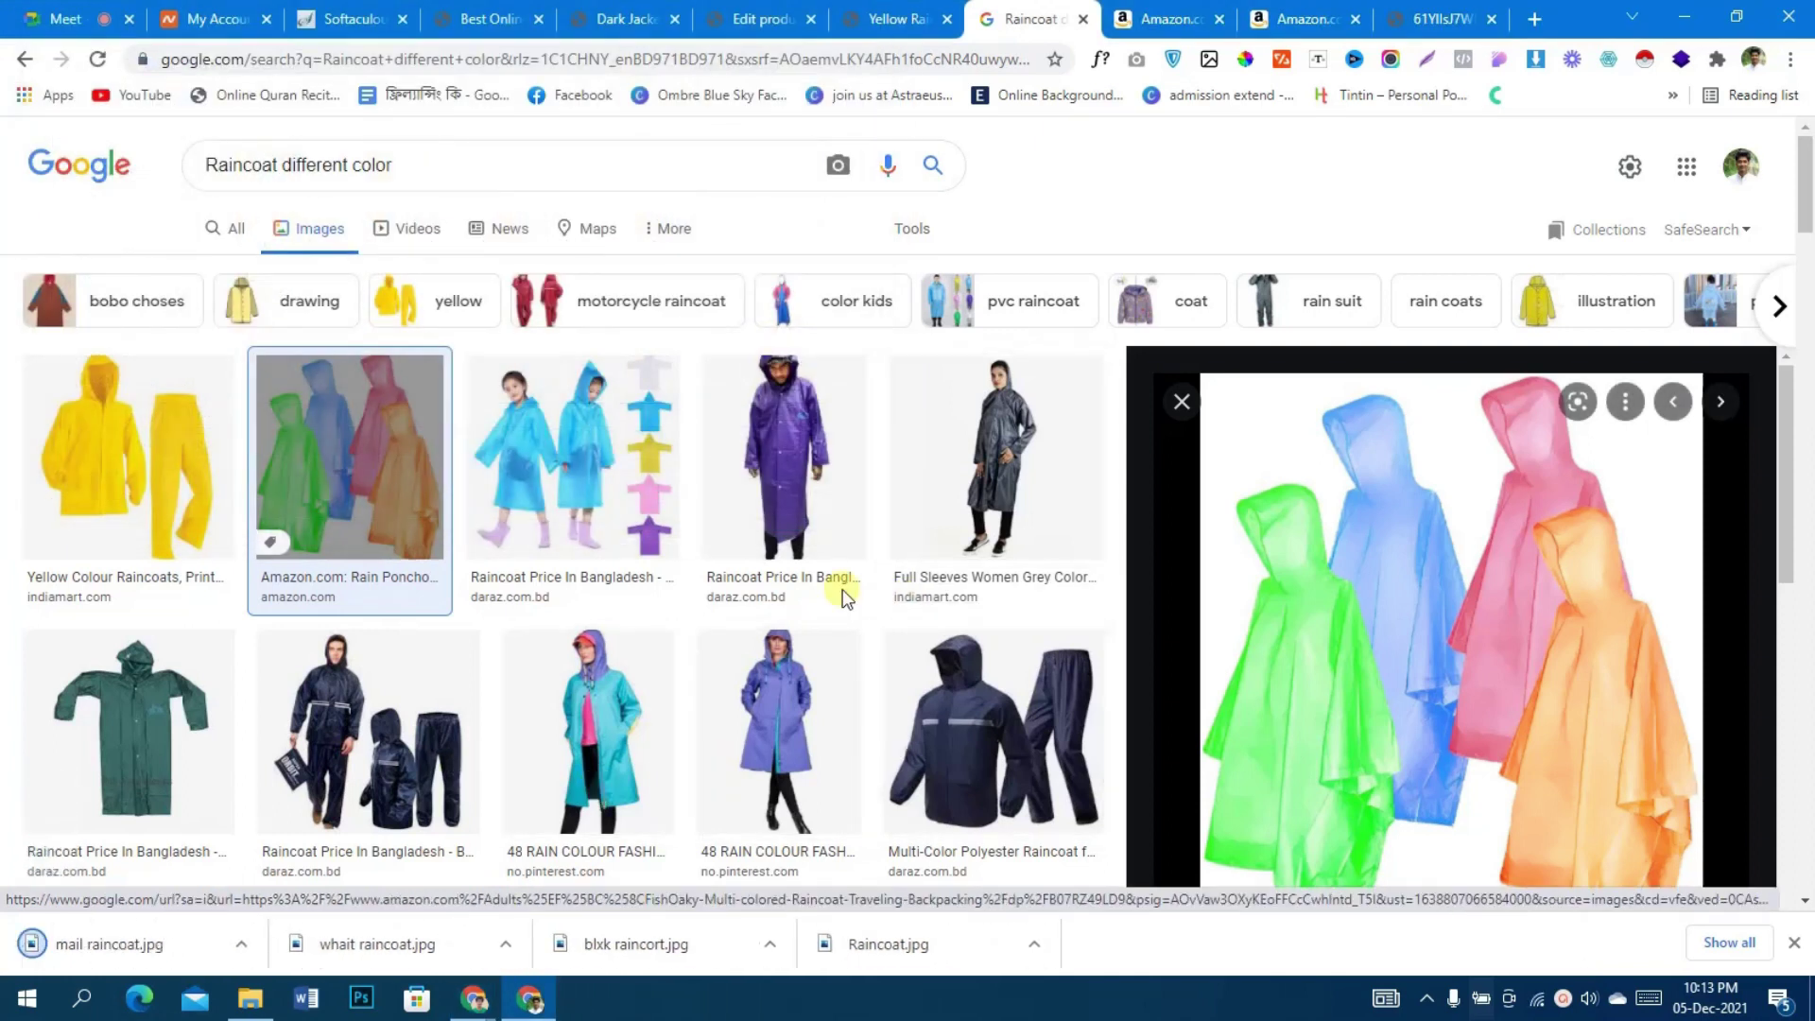
# - Upload "mail raincoat.jpg" as the Yellow Raincoat's product image in the store's product editor and update the product
pyautogui.click(893, 19)
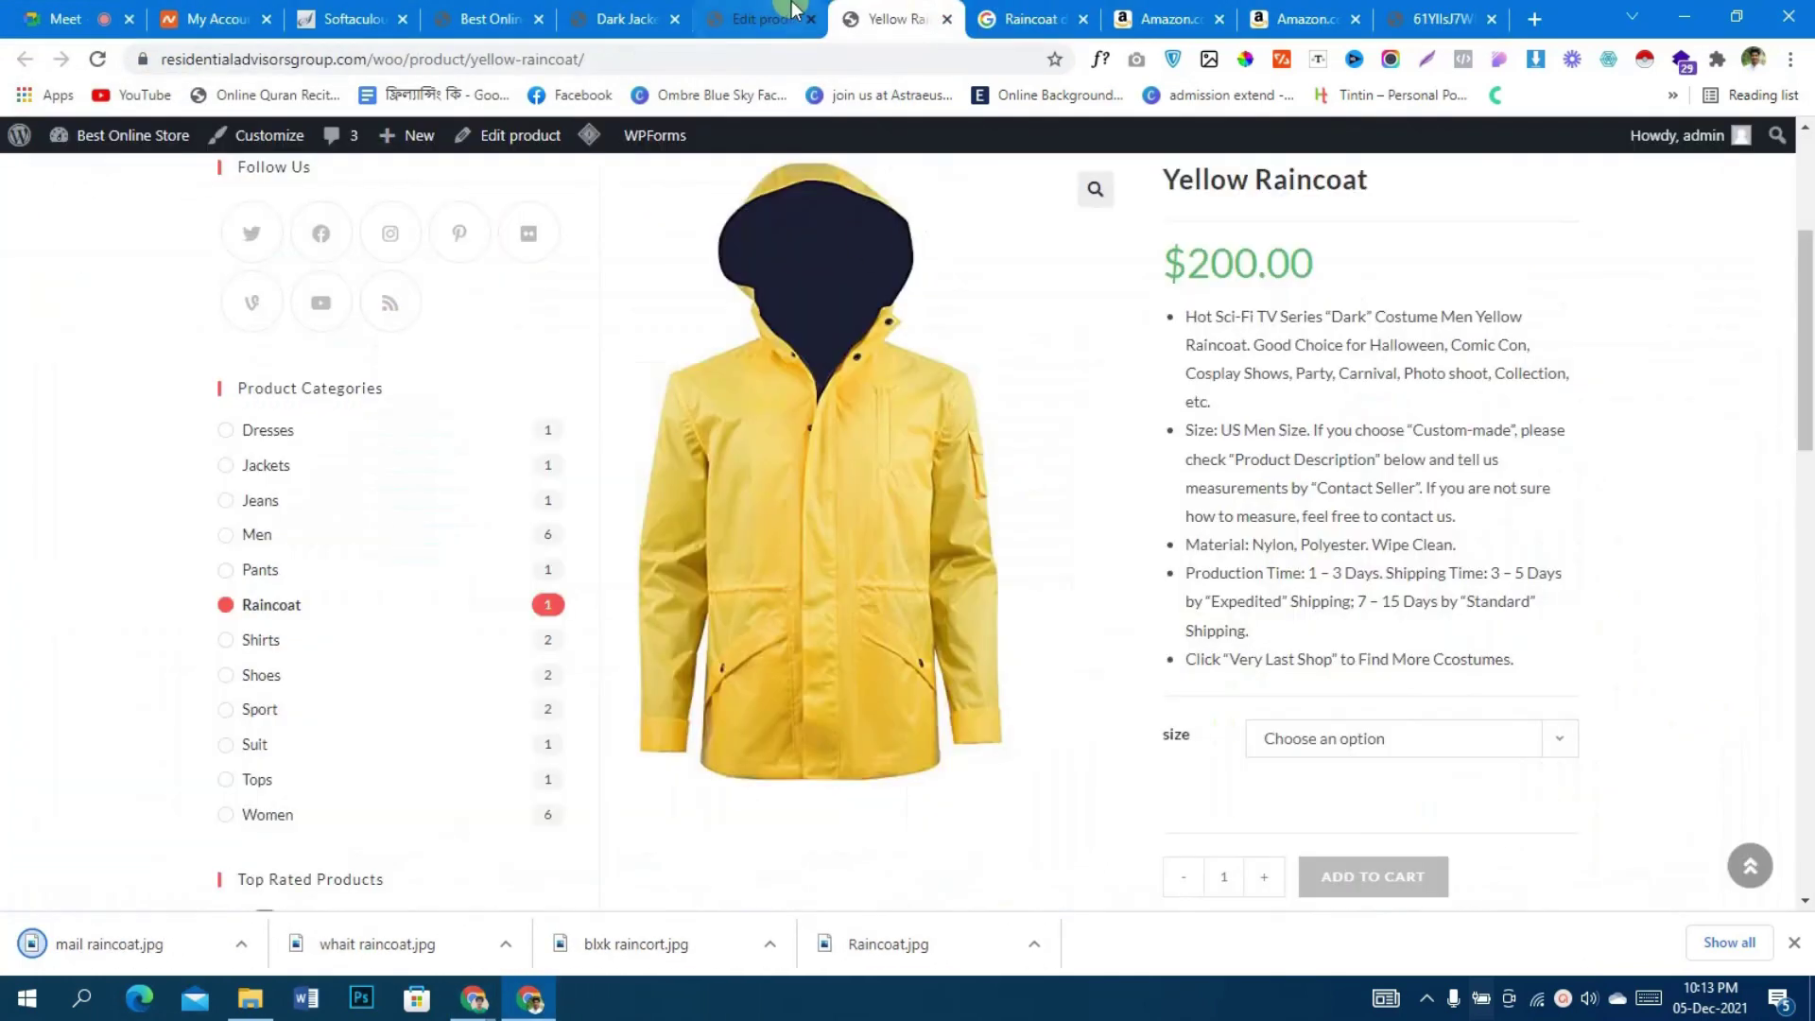
pyautogui.click(766, 19)
pyautogui.scroll(-10, 1074, 596)
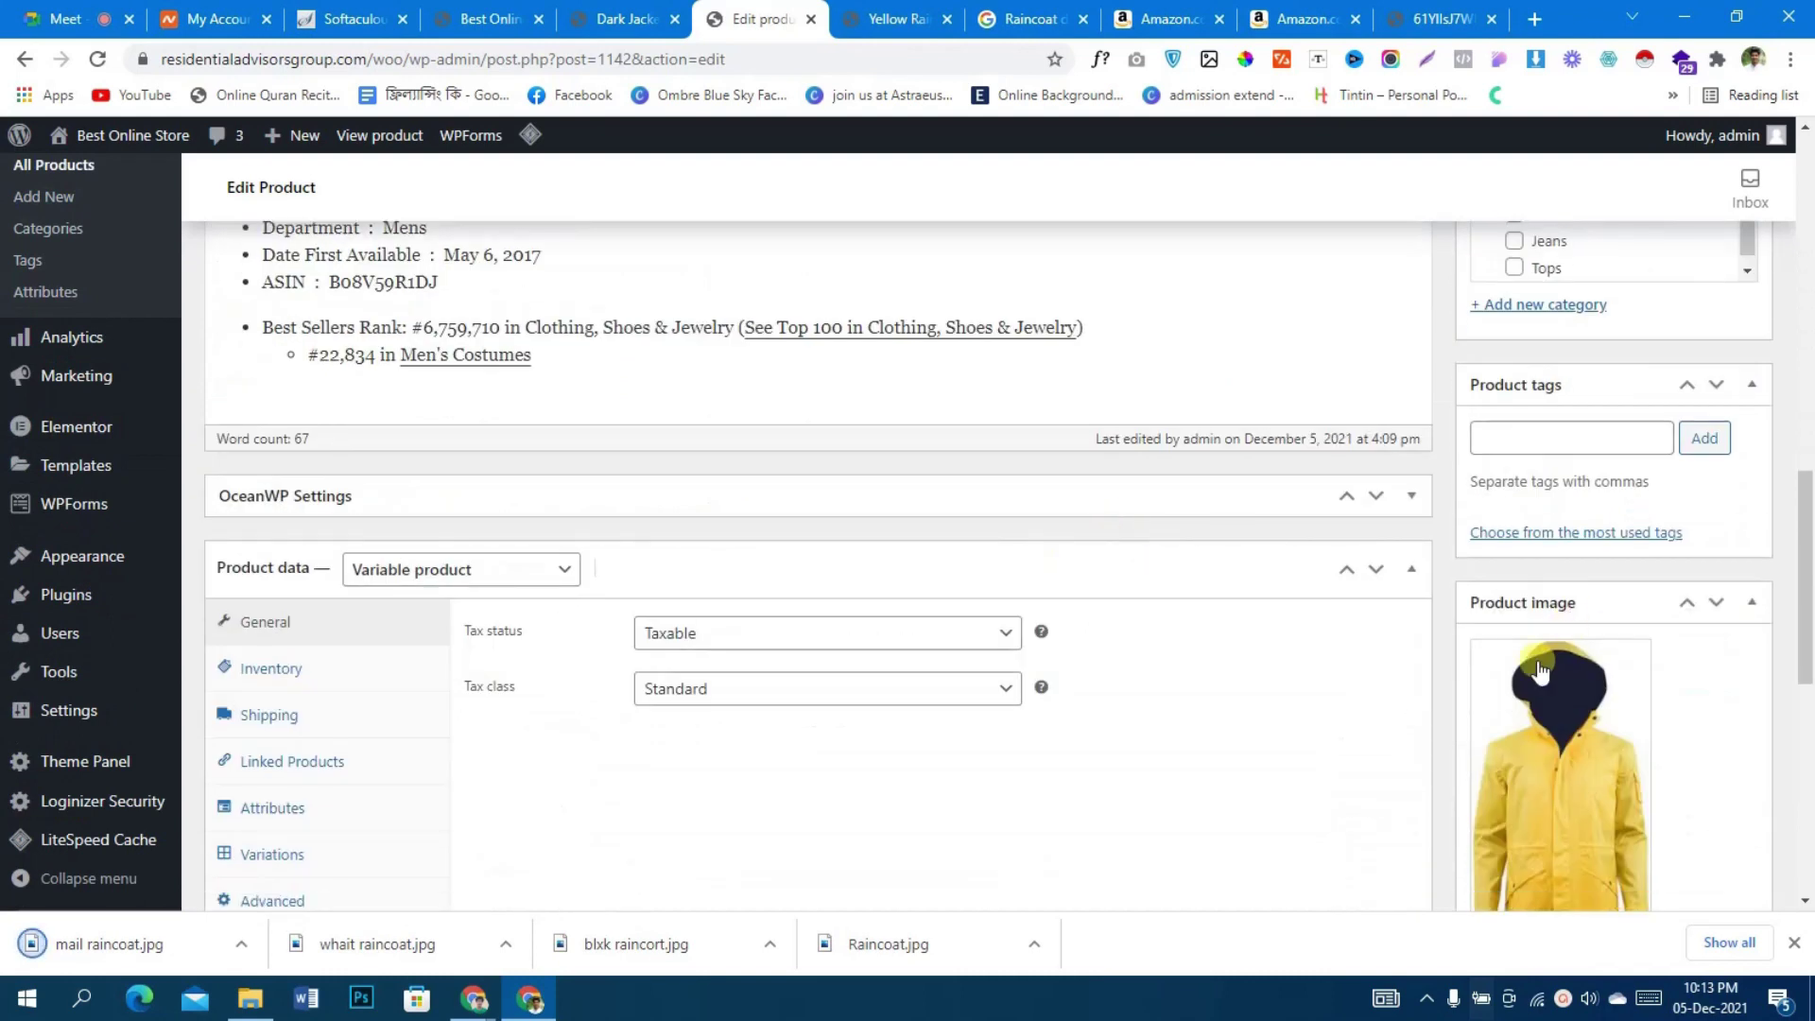
pyautogui.click(1539, 671)
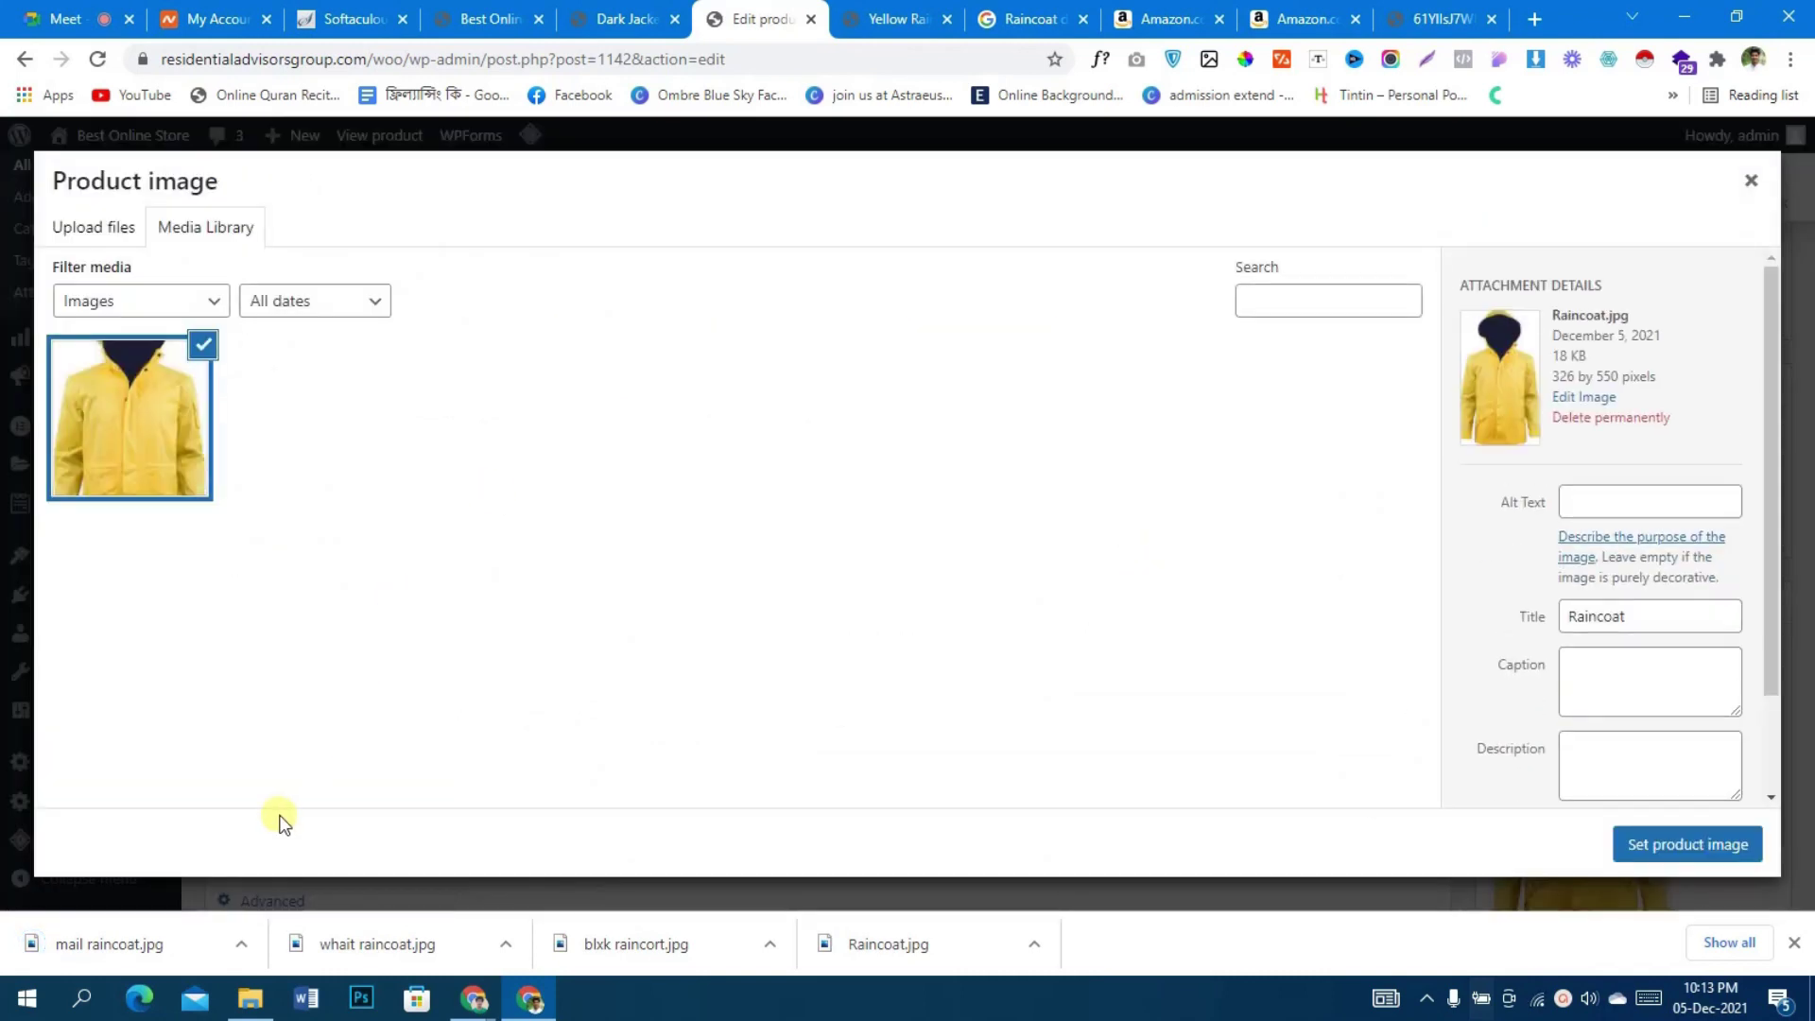
pyautogui.moveTo(140, 942); pyautogui.dragTo(296, 522)
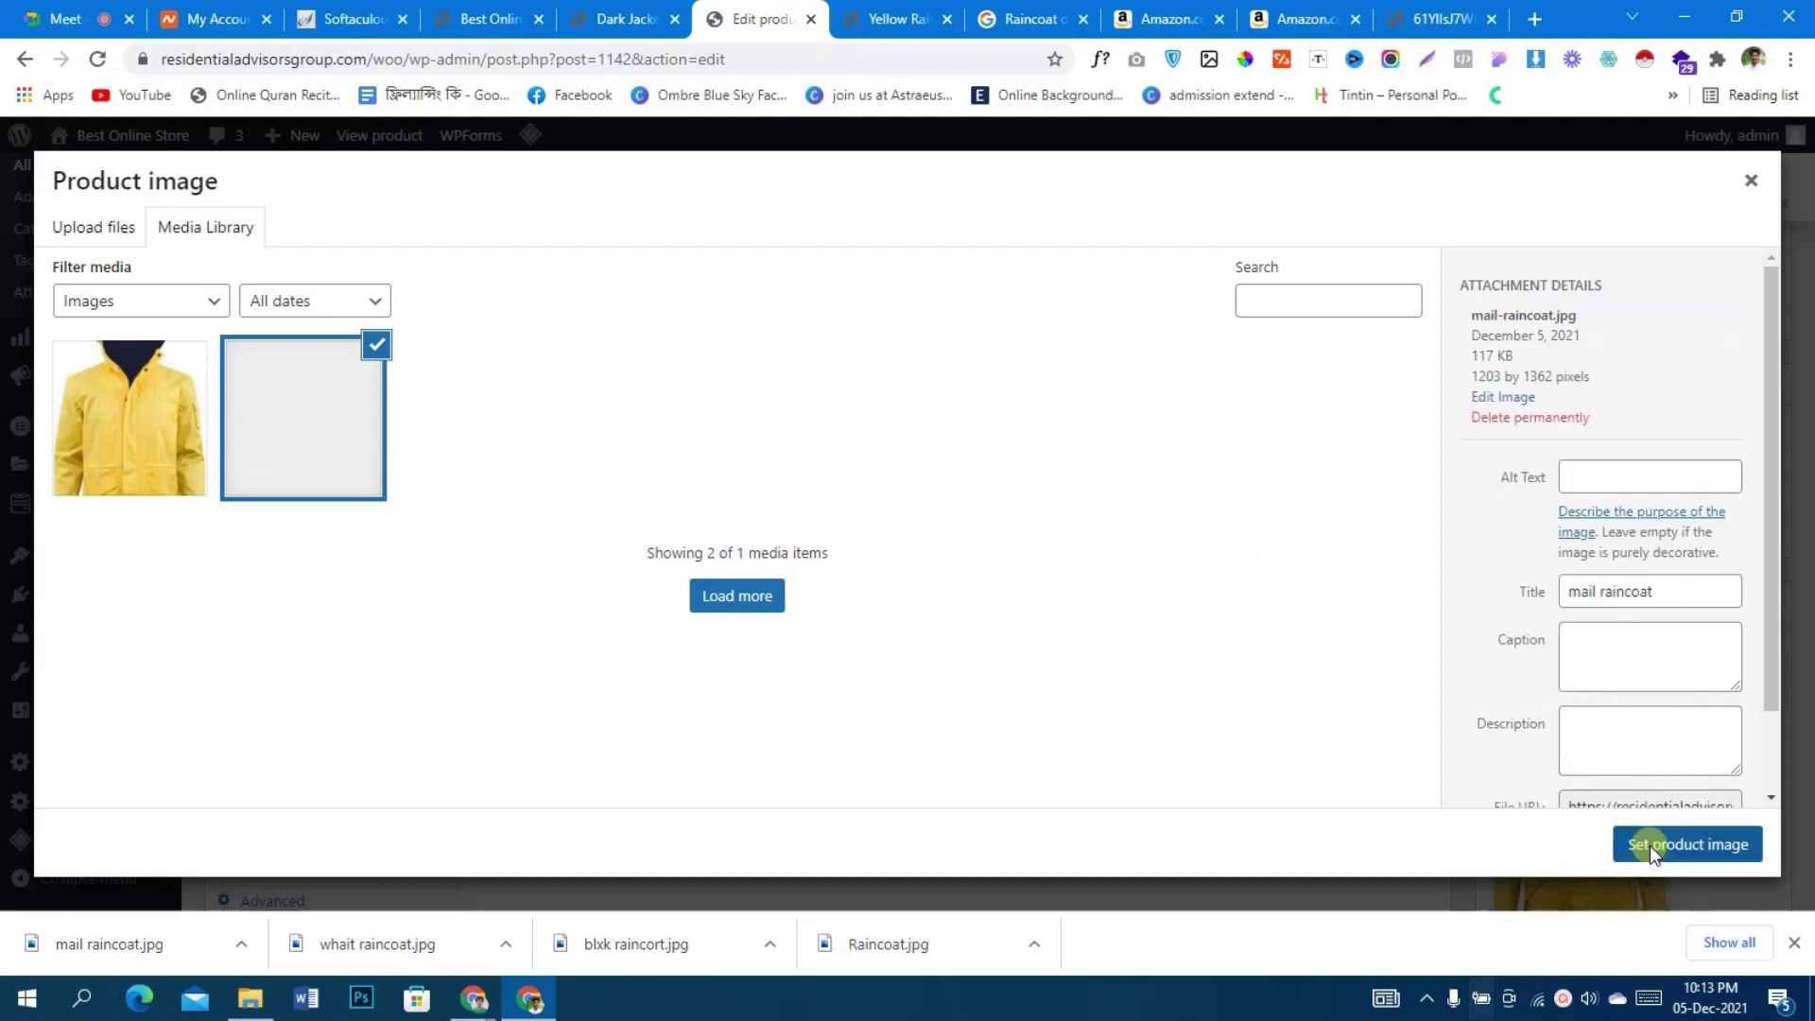
pyautogui.click(1649, 845)
pyautogui.scroll(5, 1309, 660)
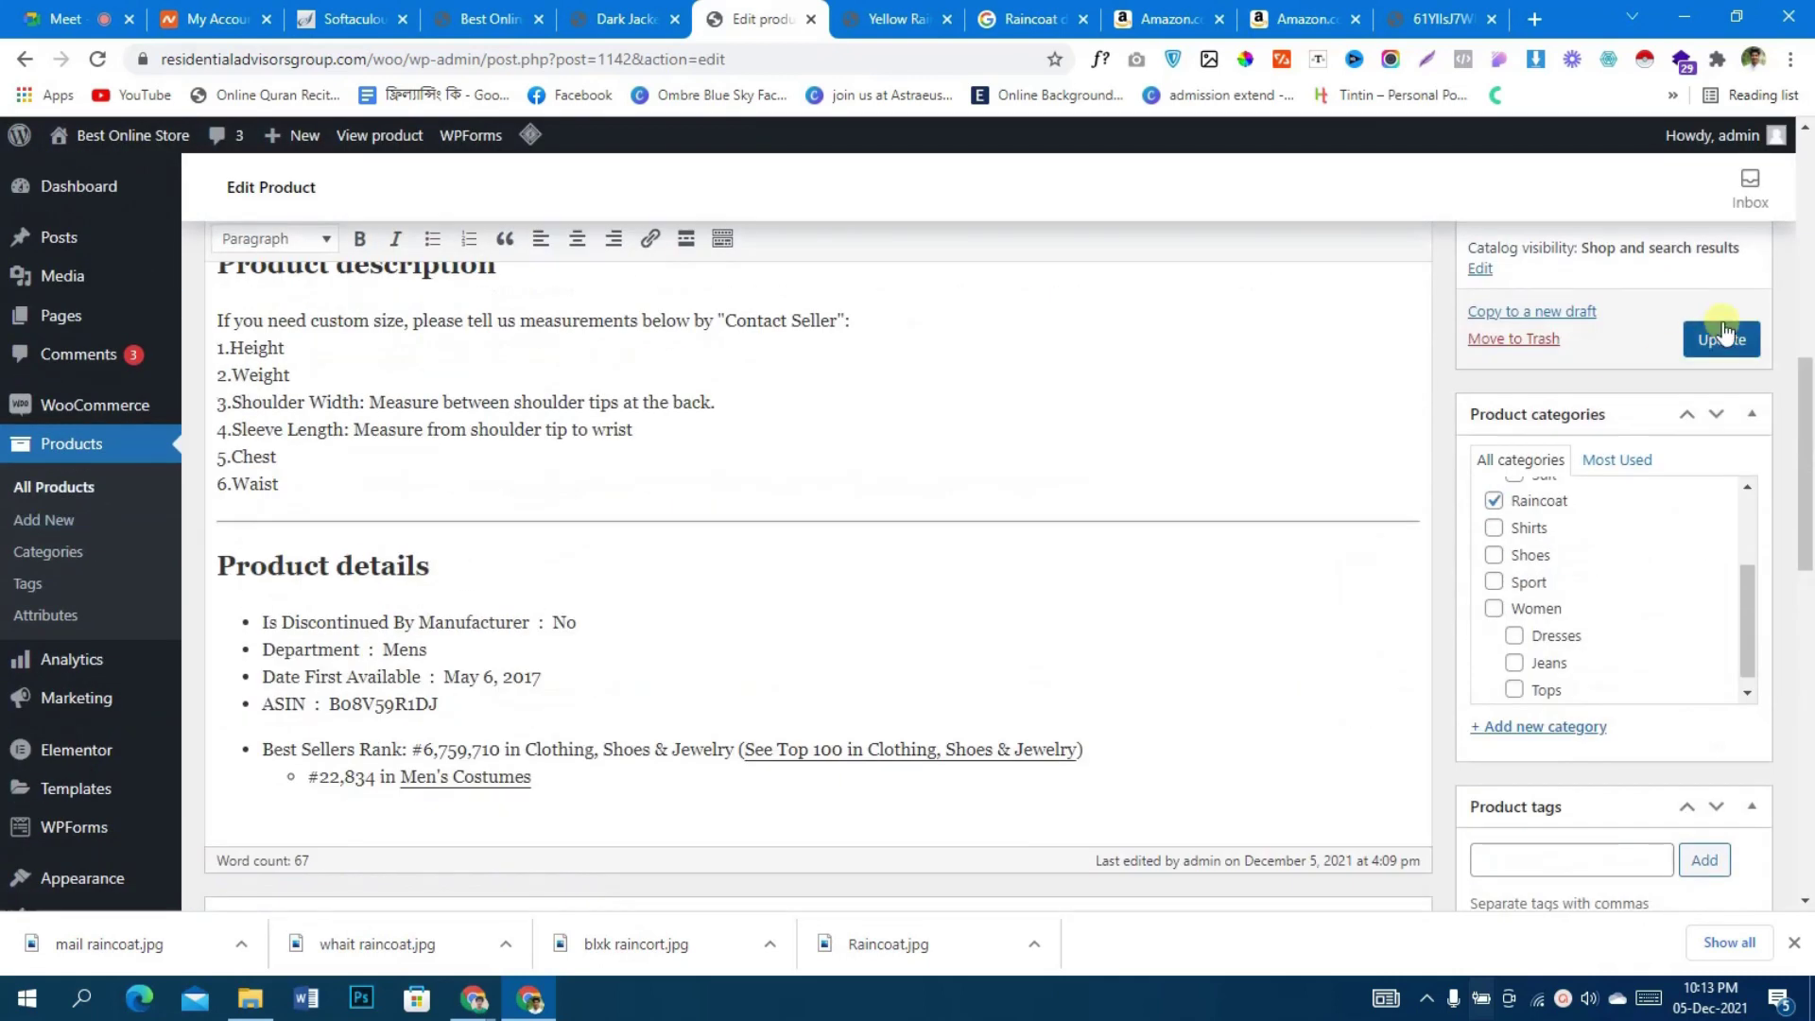
pyautogui.click(1707, 358)
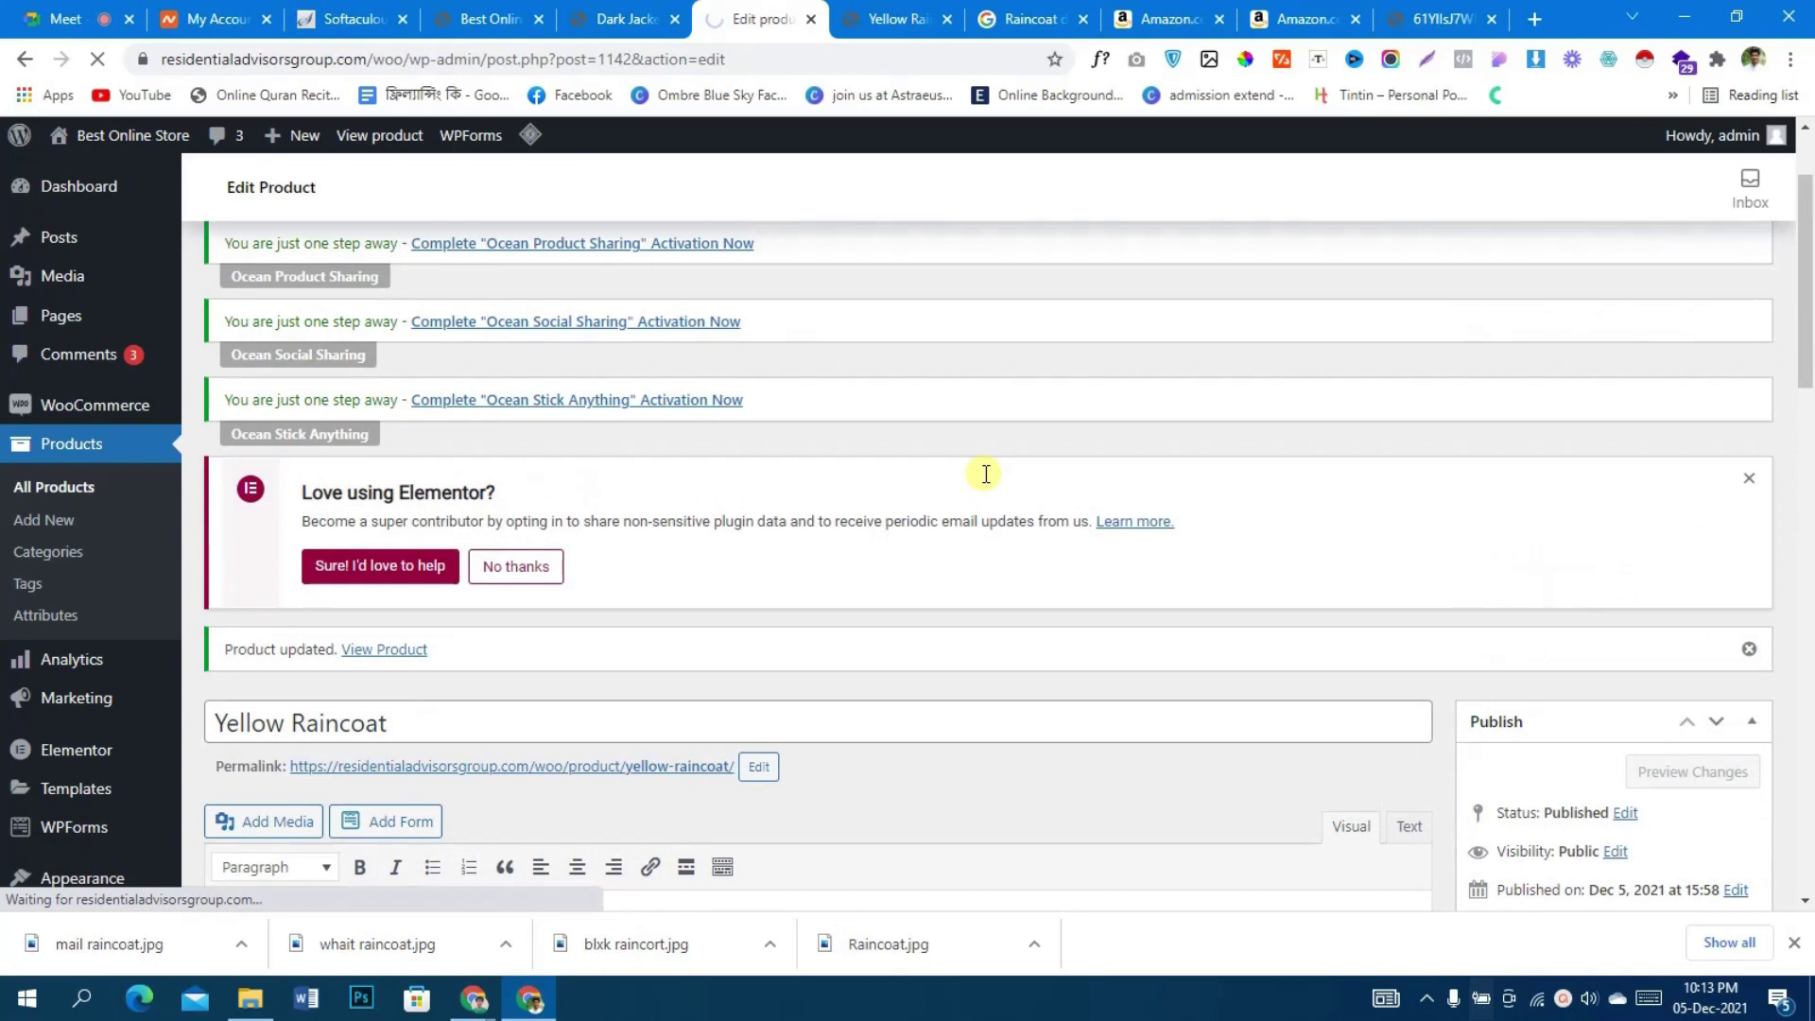
# - Add a global product attribute named "color" to the store
pyautogui.scroll(-5, 152, 619)
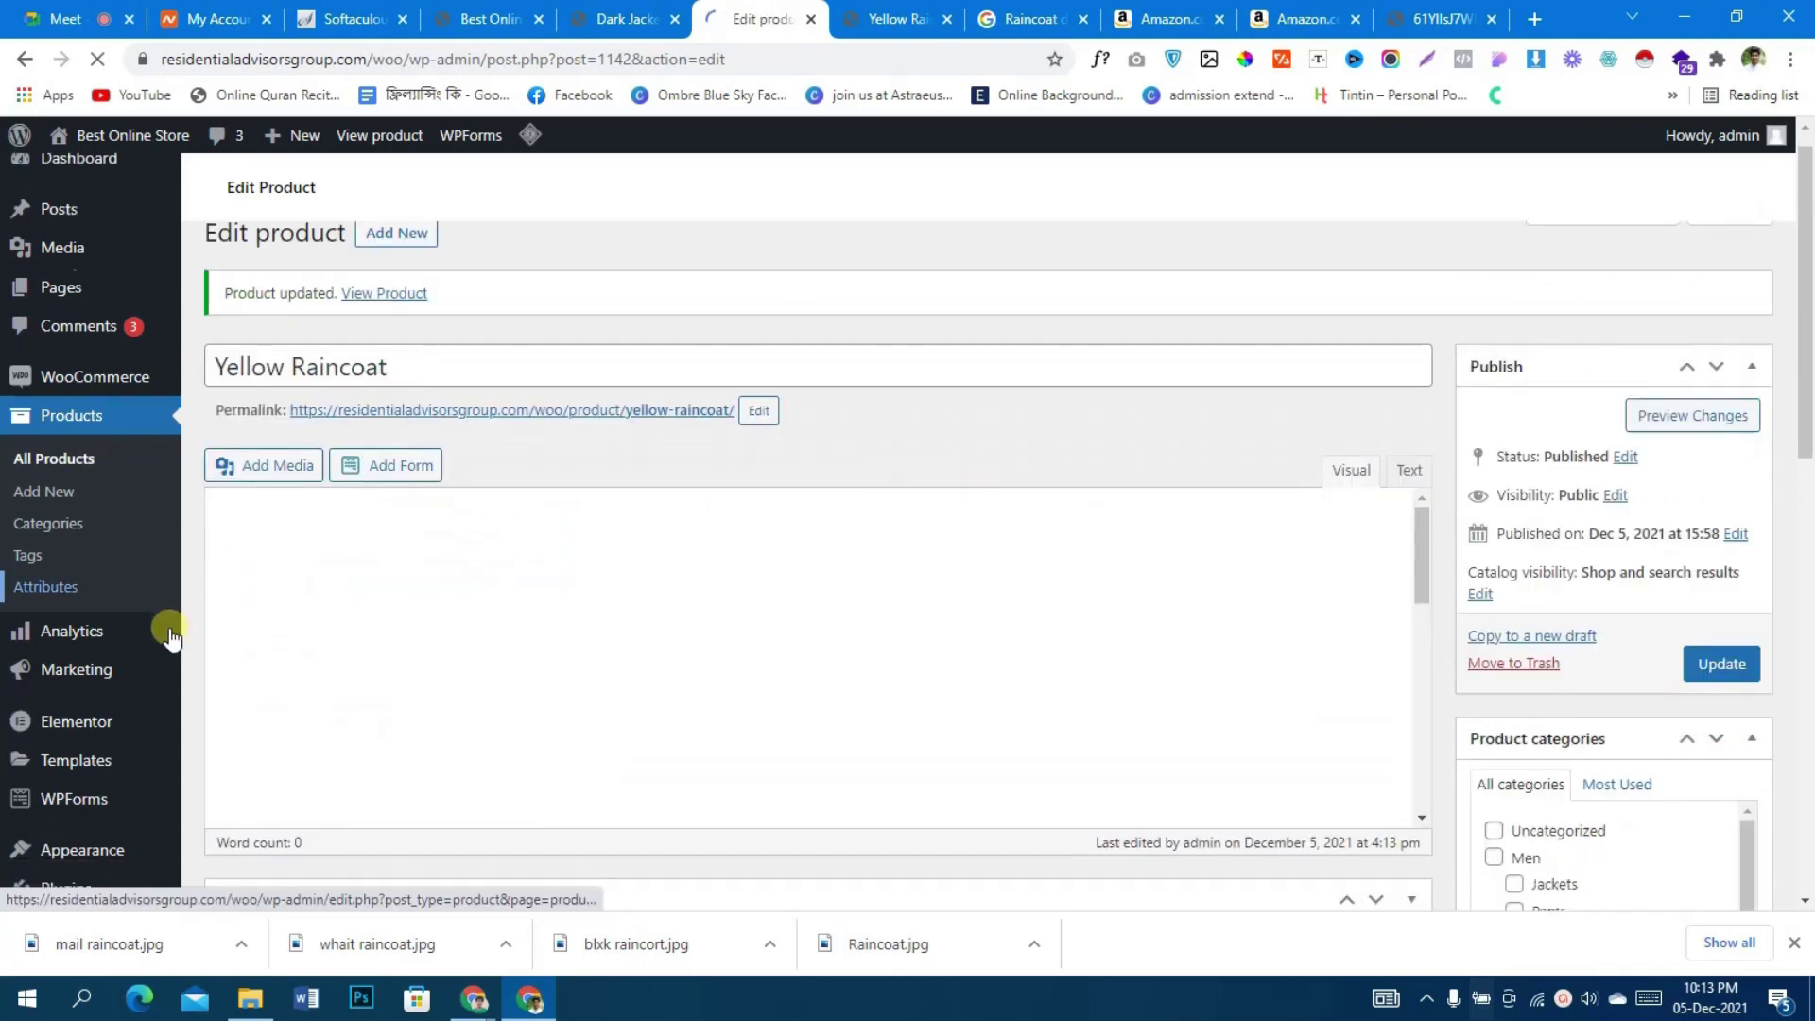
pyautogui.scroll(3, 99, 445)
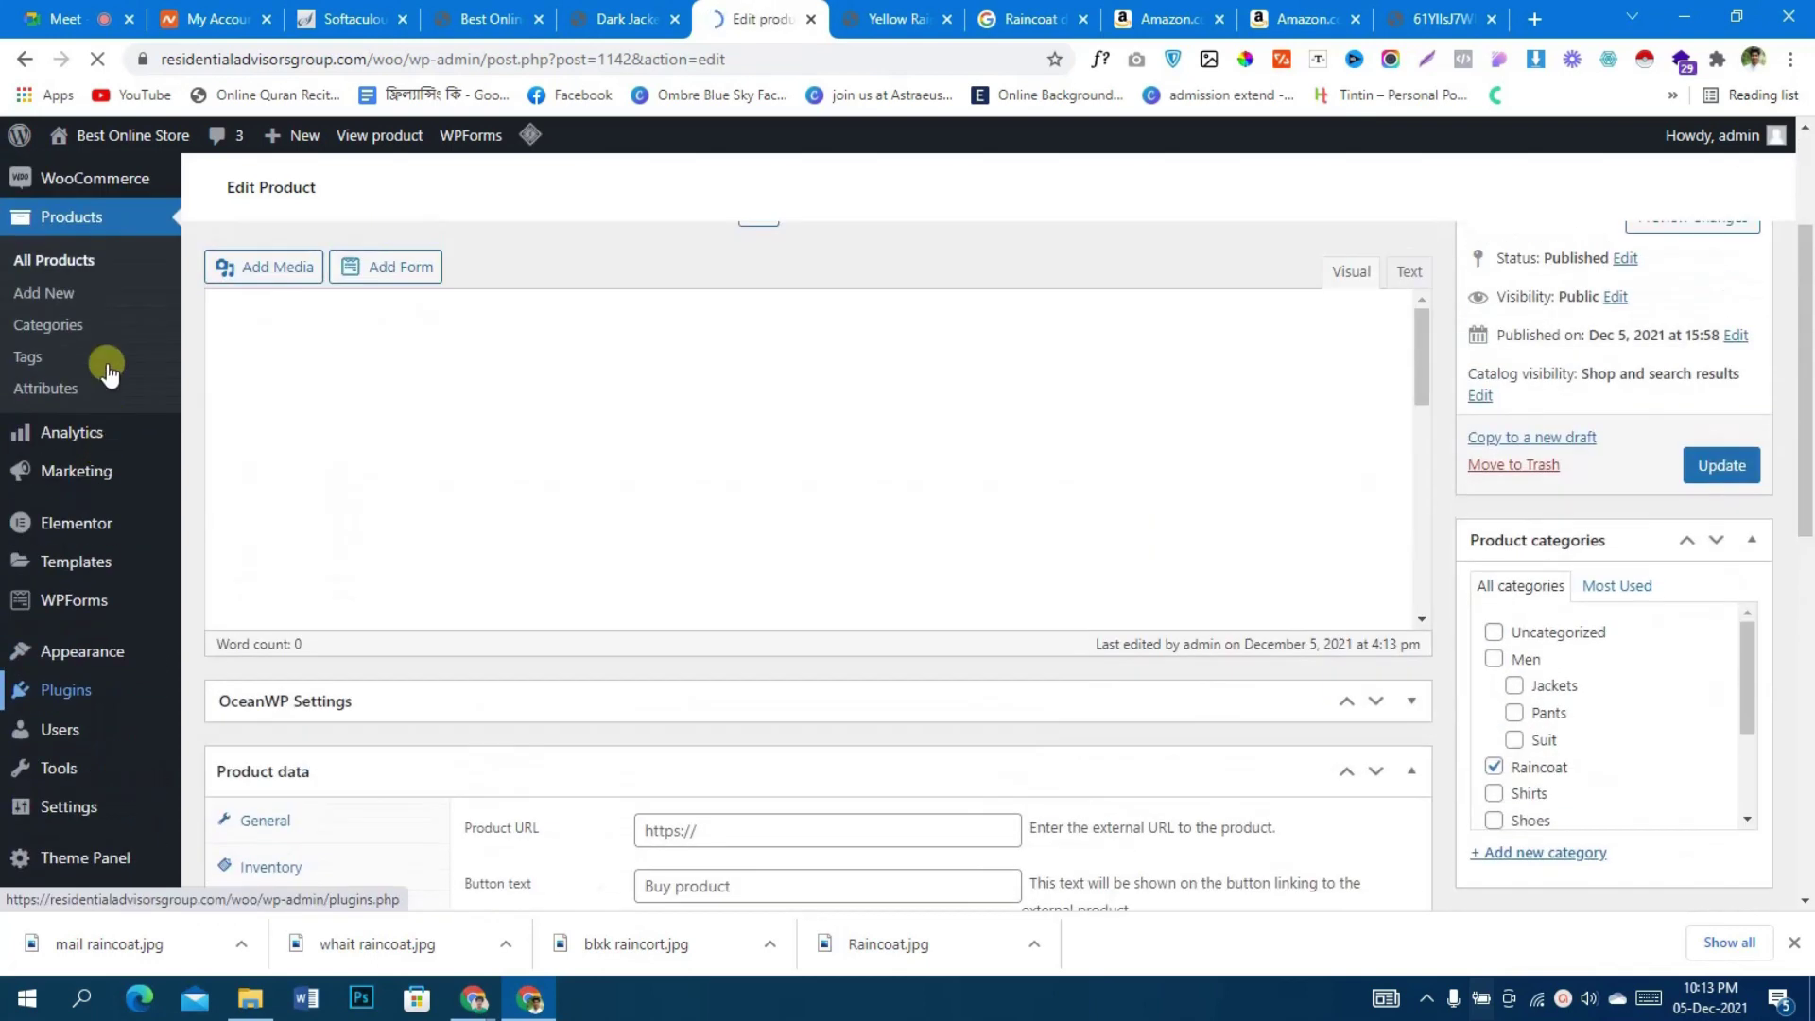
pyautogui.scroll(1, 63, 397)
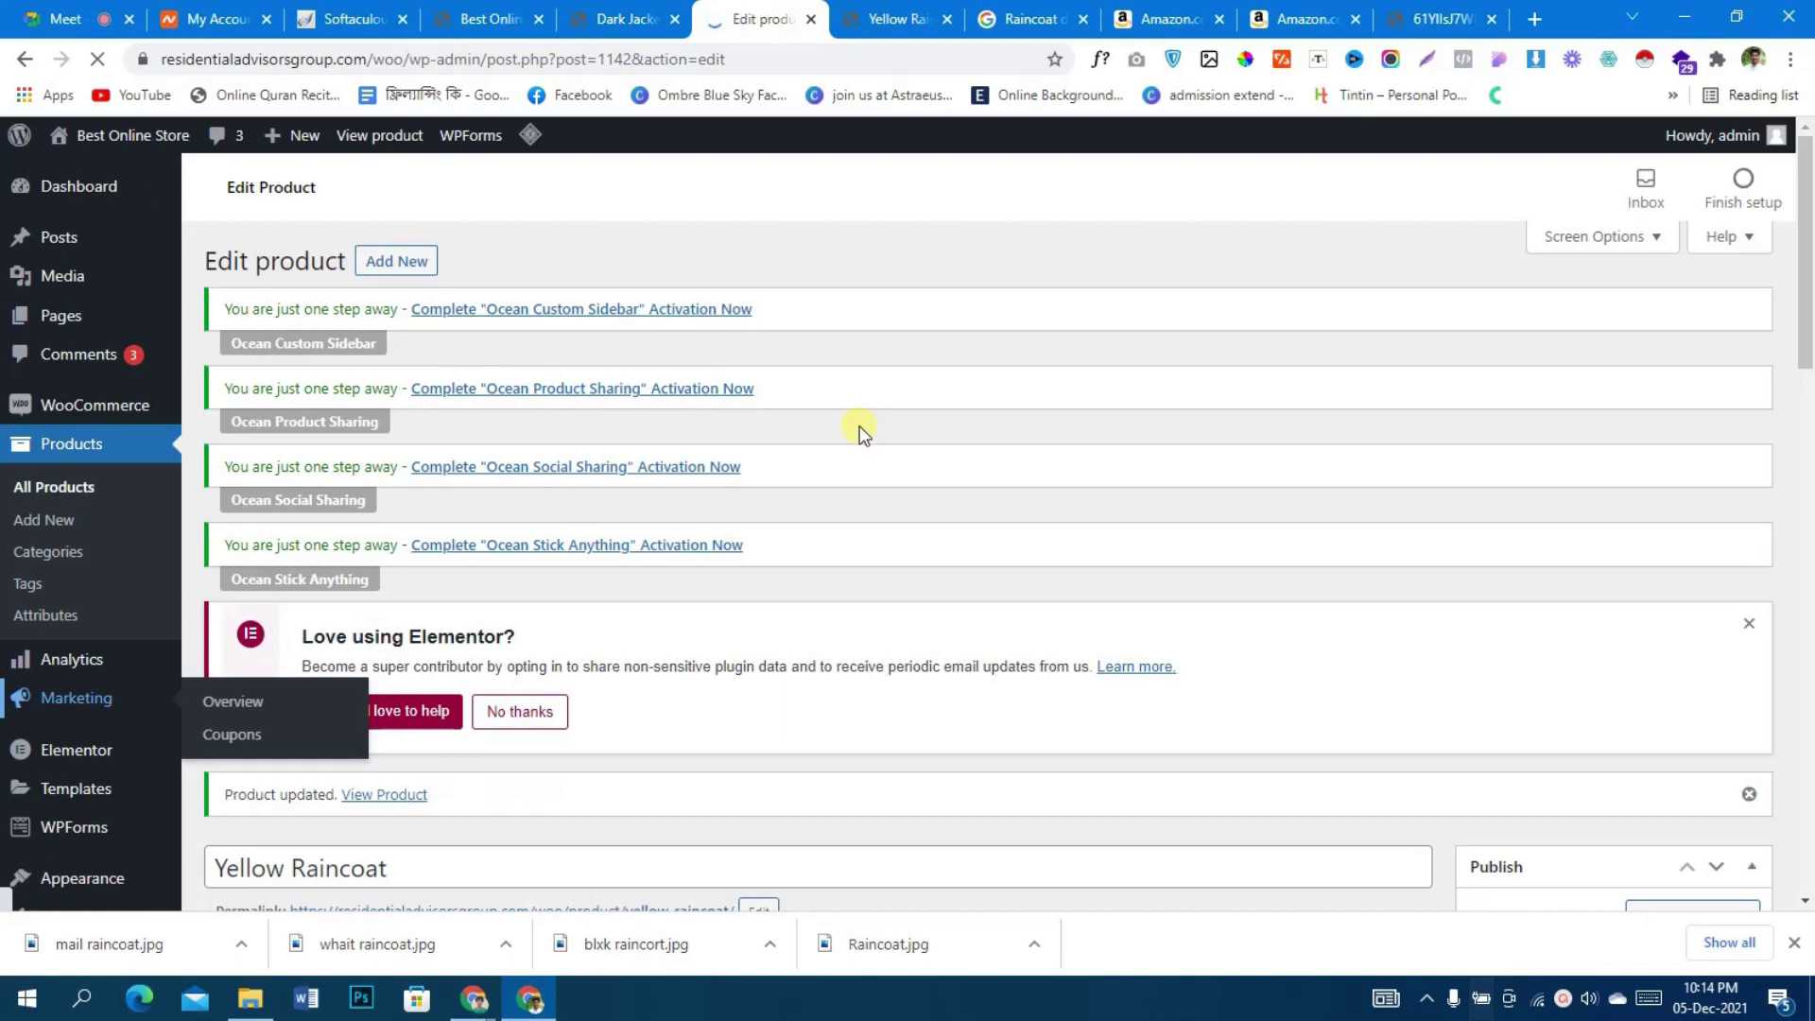
pyautogui.scroll(-5, 1210, 588)
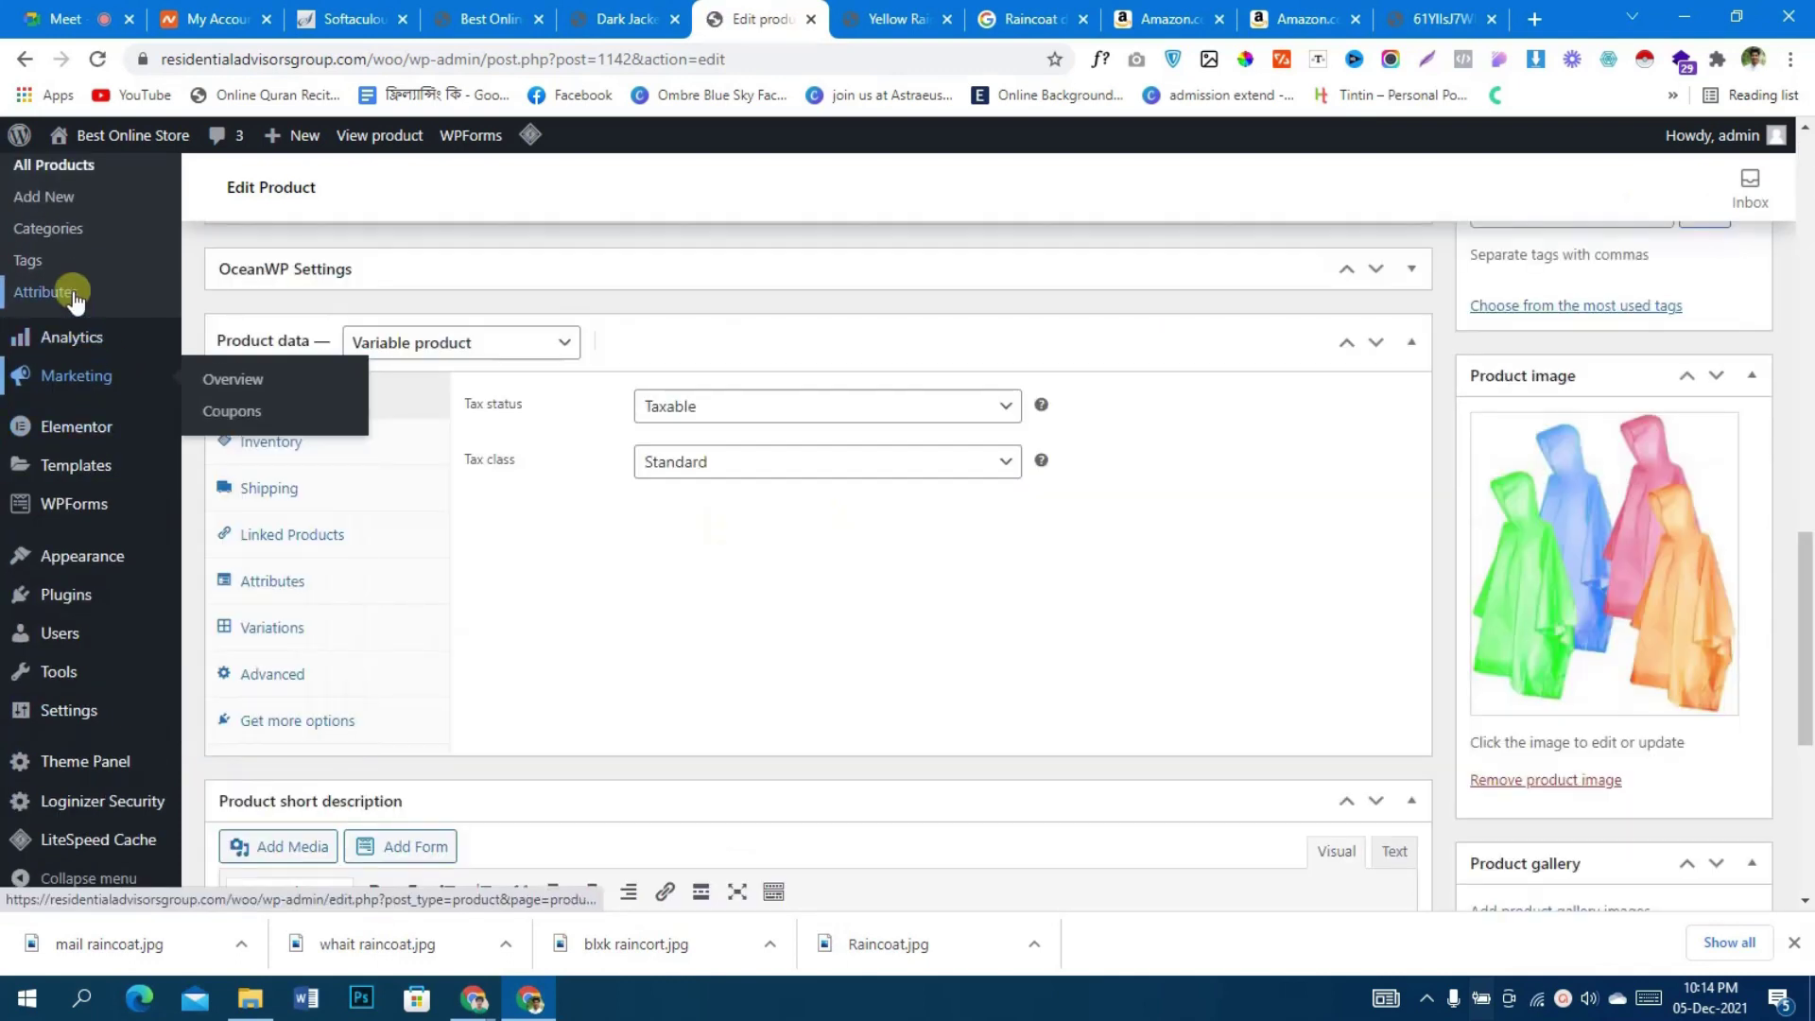
pyautogui.click(74, 295)
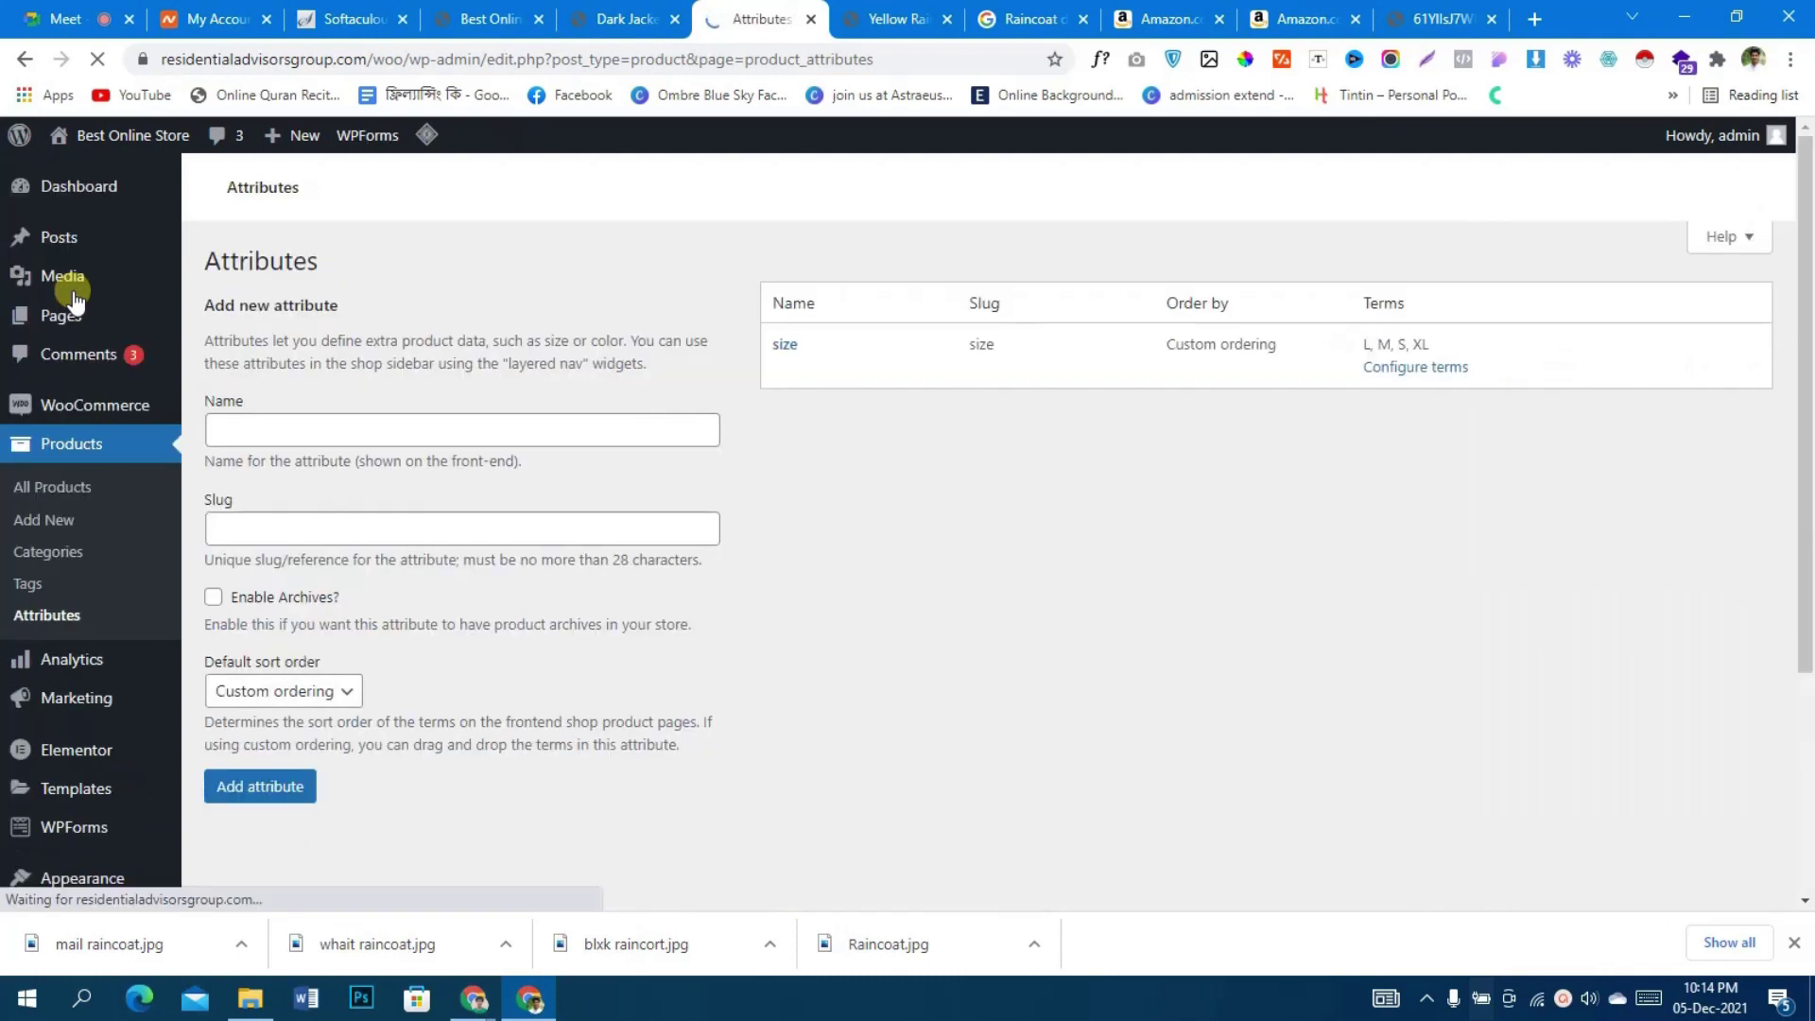
pyautogui.scroll(-3, 805, 493)
pyautogui.click(491, 483)
pyautogui.click(292, 579)
pyautogui.scroll(-1, 361, 519)
pyautogui.click(288, 786)
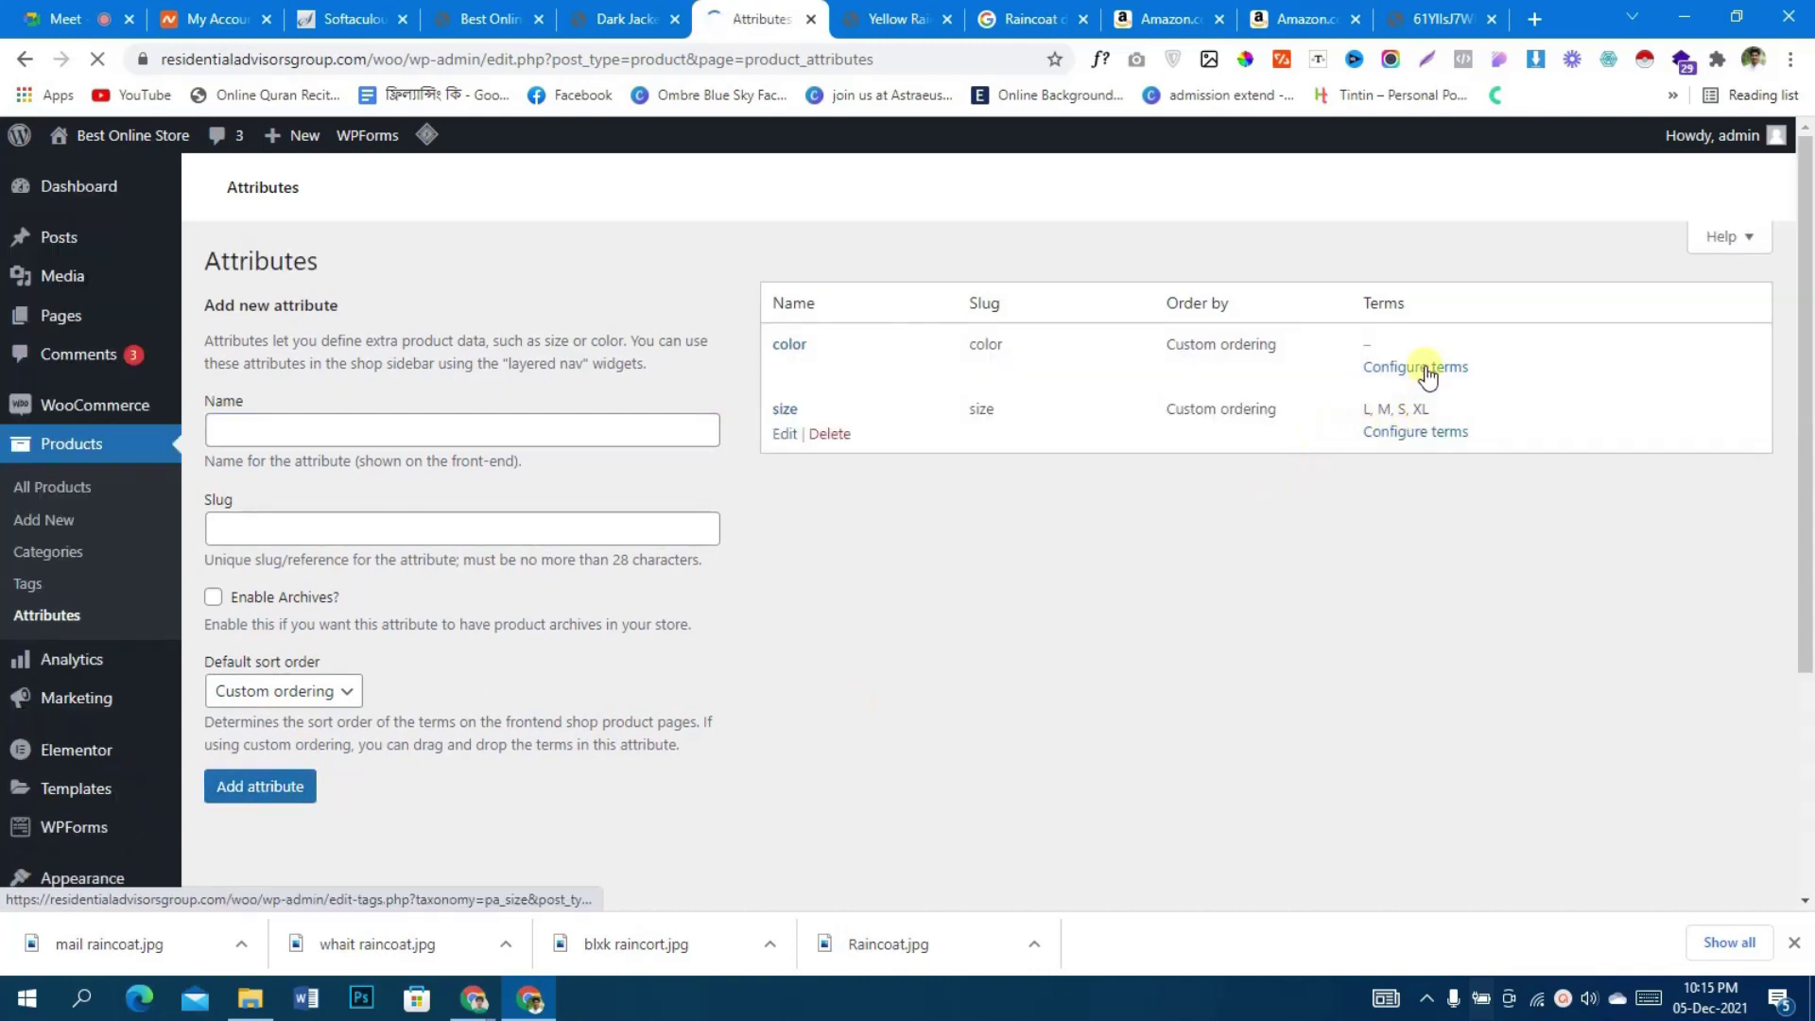
# - Open the term configuration of the color attribute and add the term "White"
pyautogui.scroll(-5, 1325, 490)
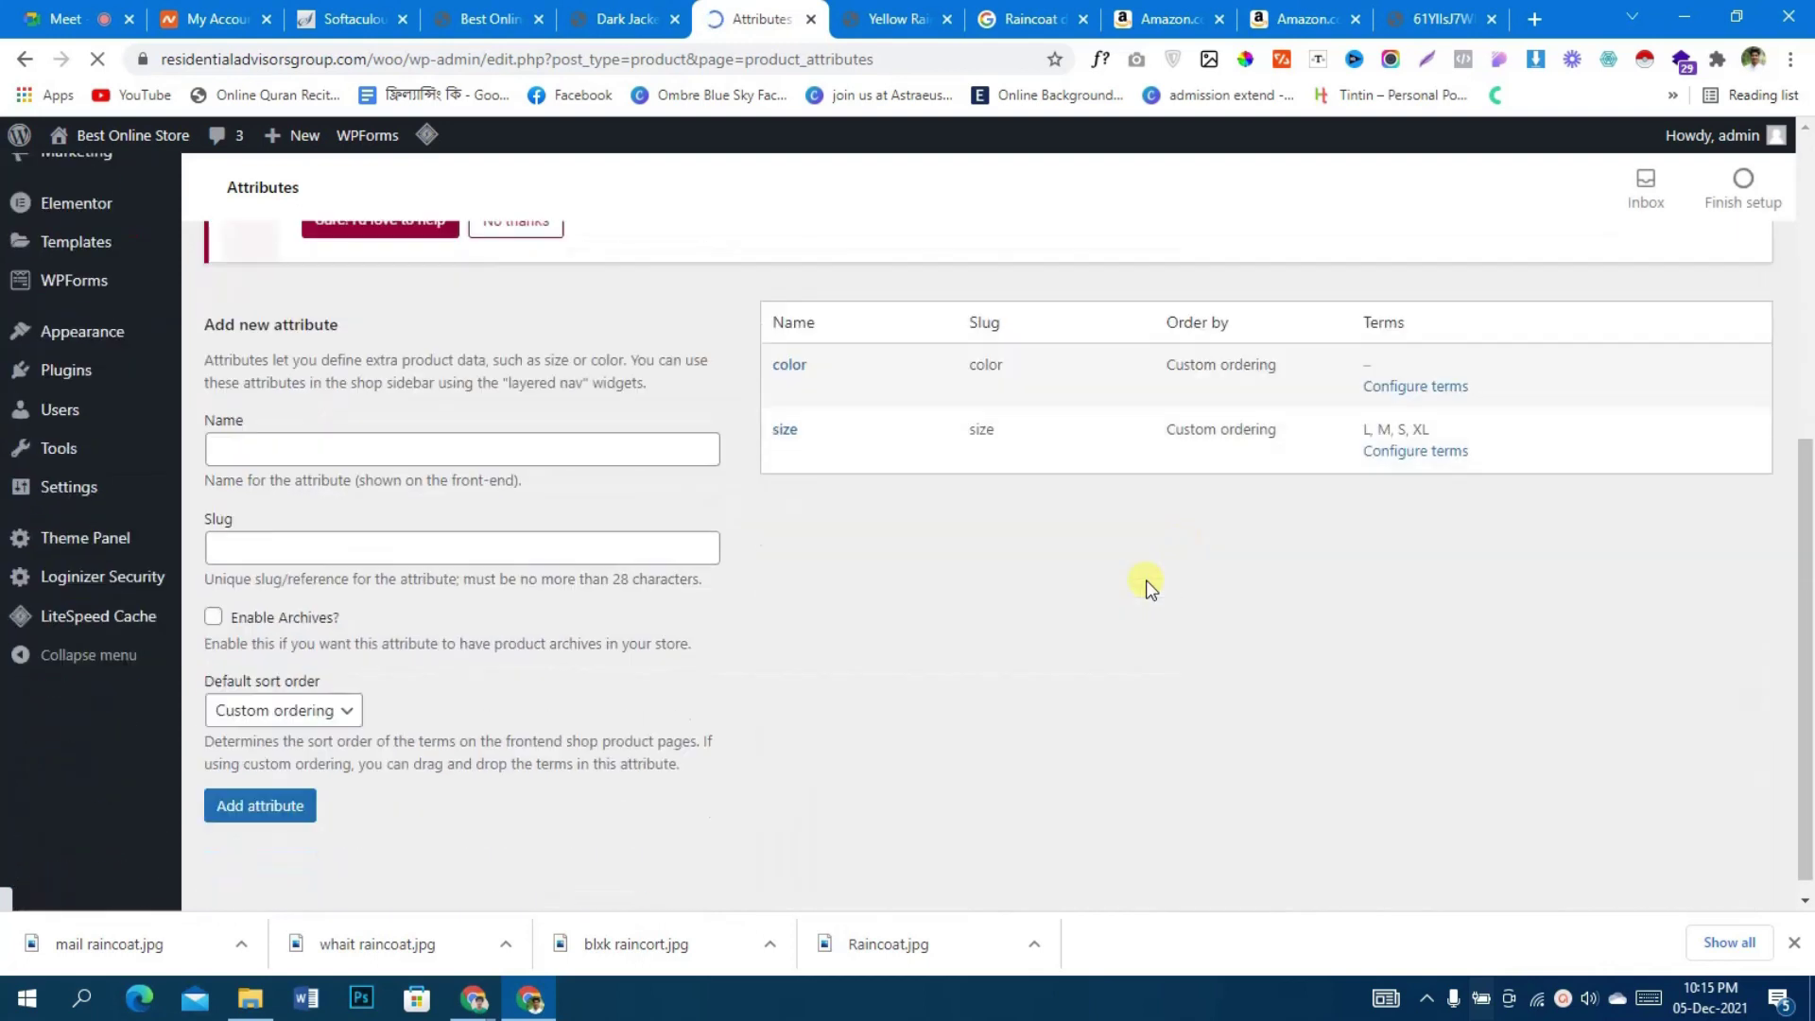
pyautogui.click(1397, 369)
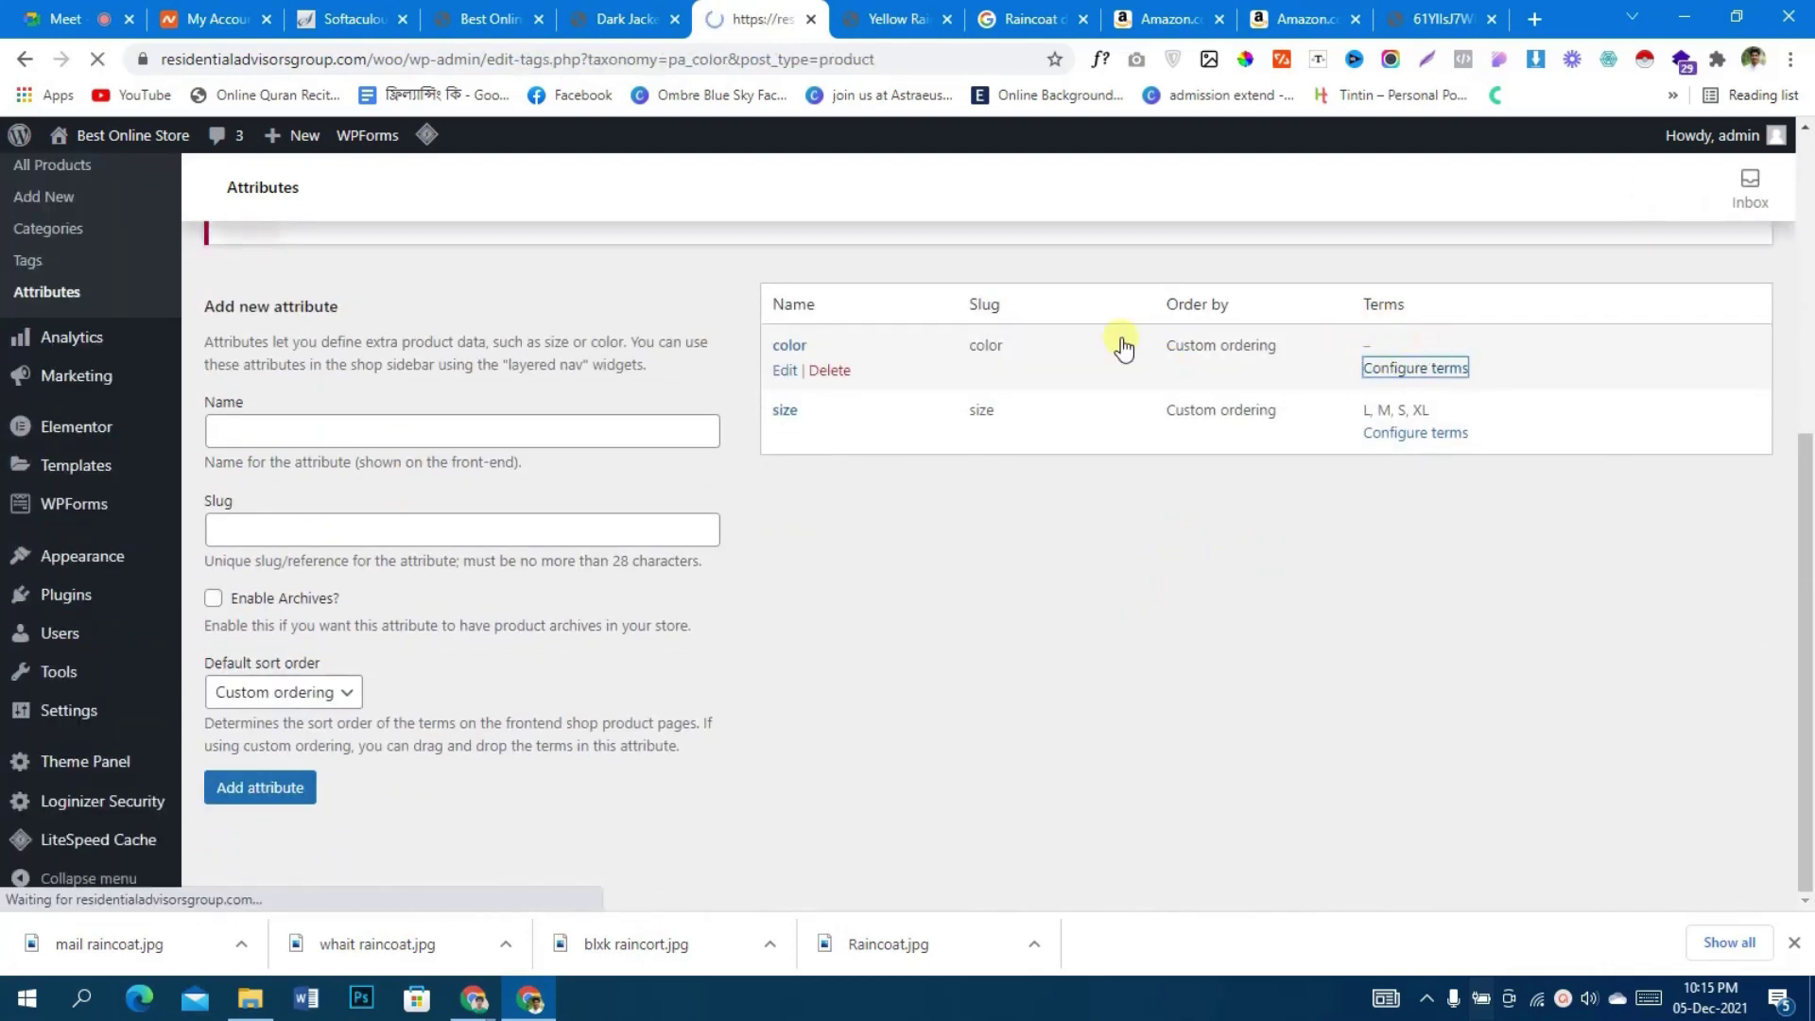
pyautogui.click(483, 511)
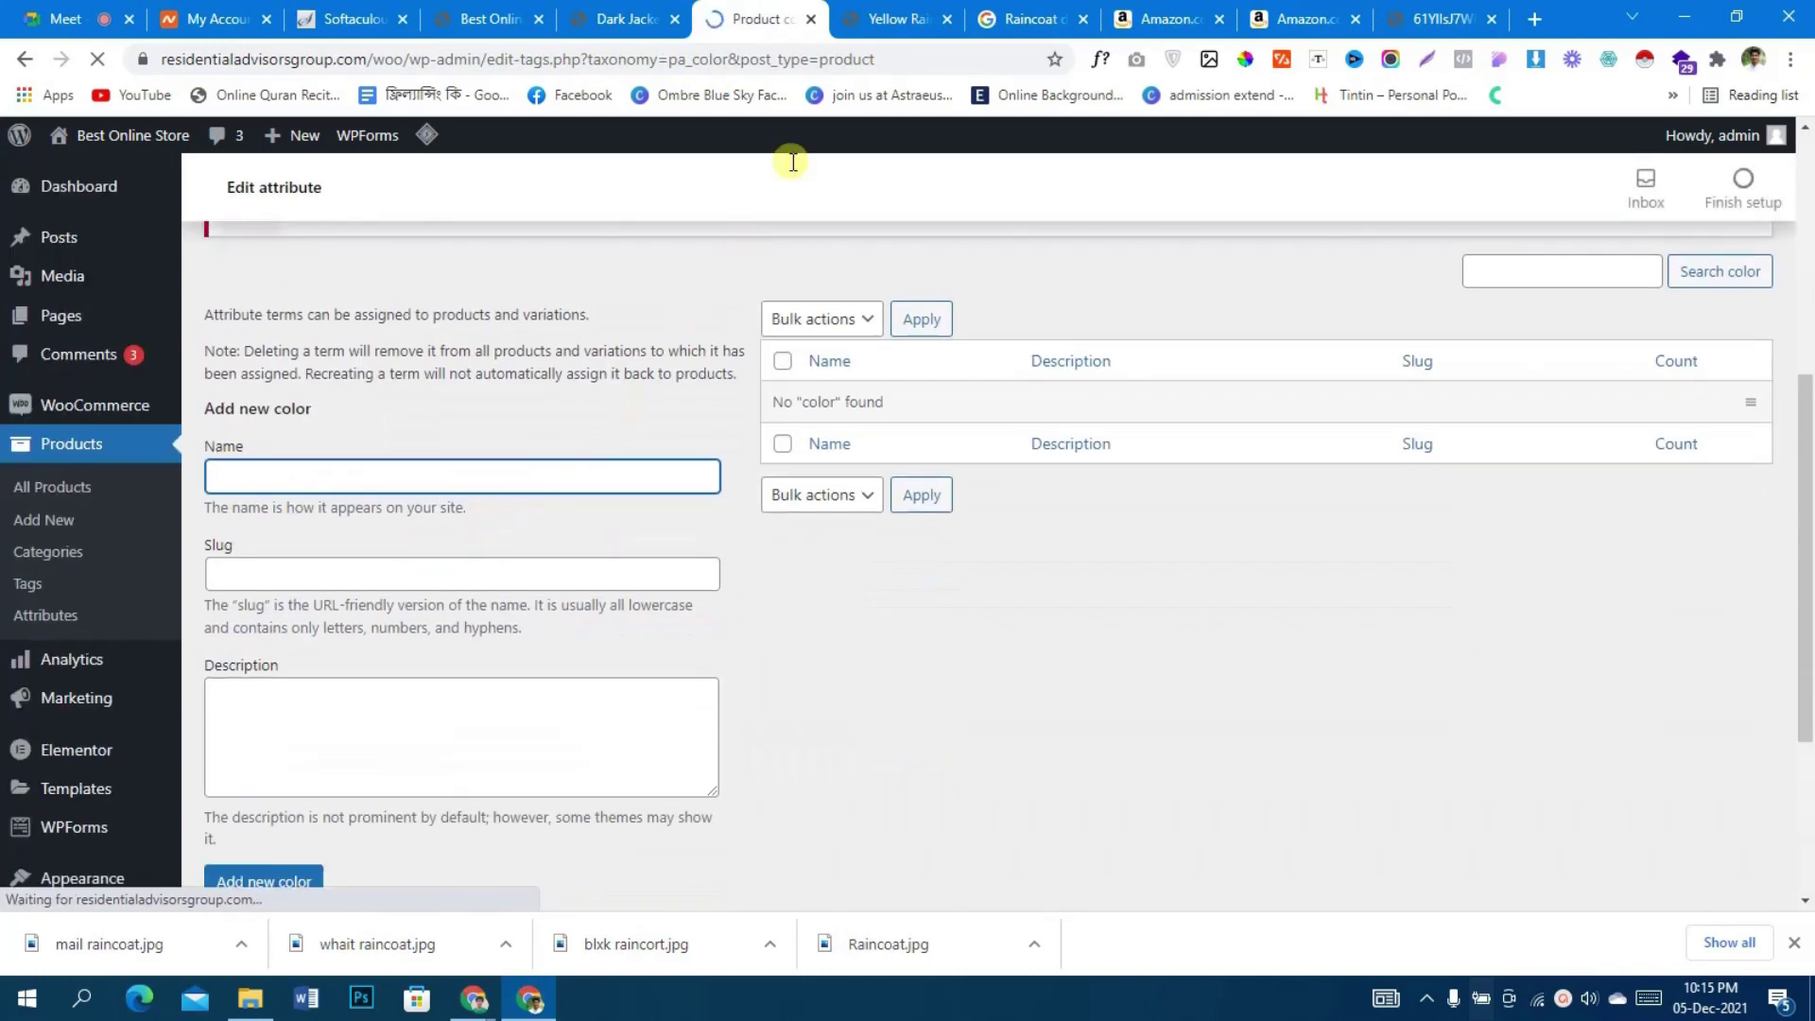
pyautogui.click(1057, 14)
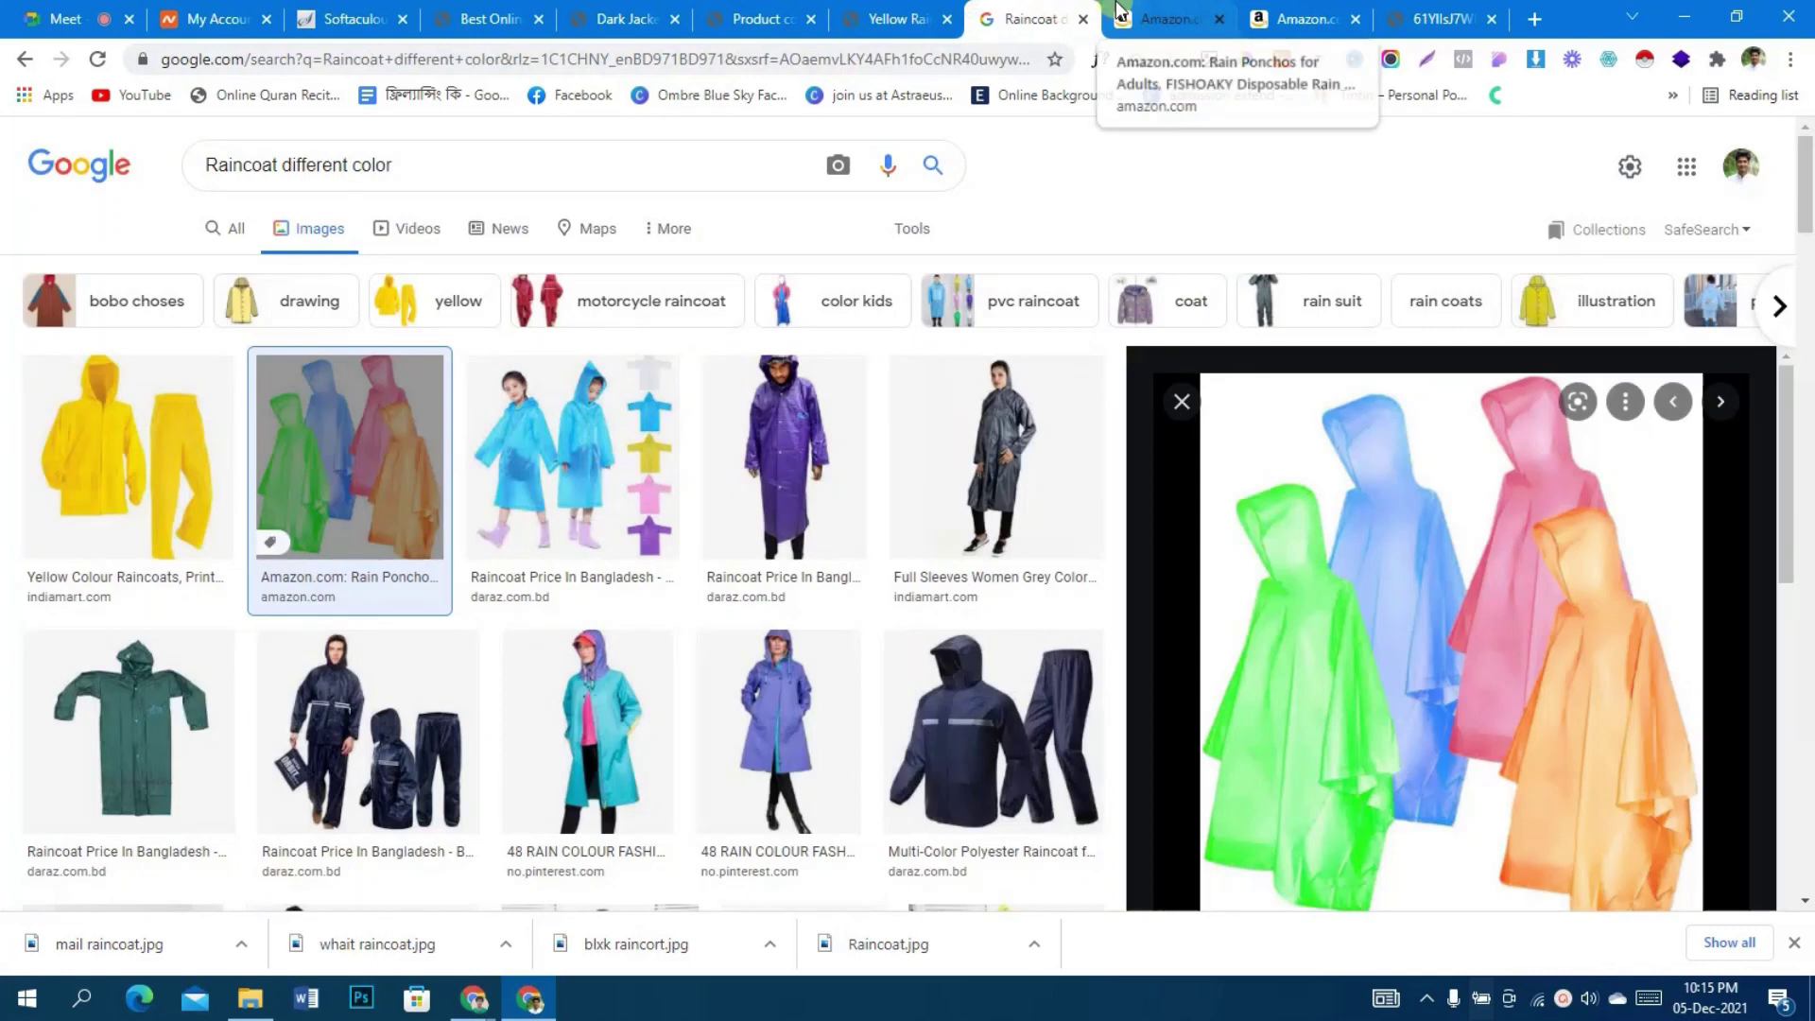
pyautogui.click(770, 17)
pyautogui.write('White')
pyautogui.click(262, 875)
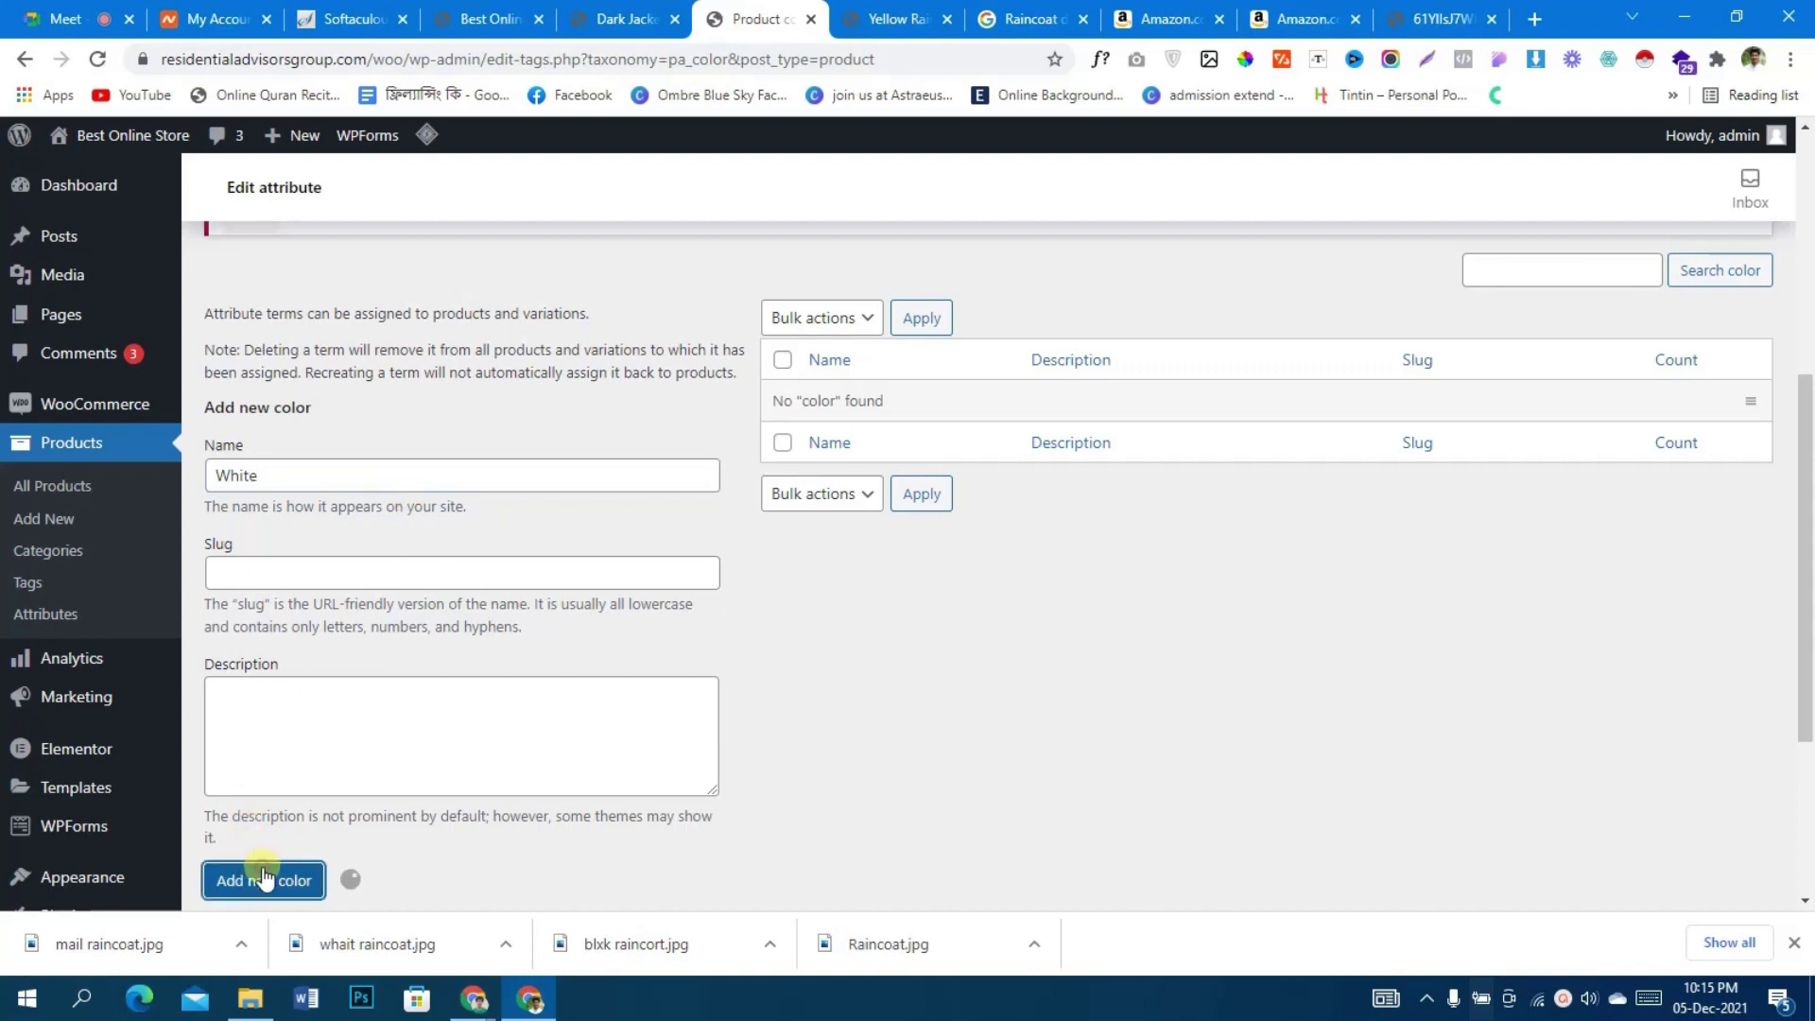
# - Add "Black" as another term of the color attribute
pyautogui.click(377, 470)
pyautogui.write('Black')
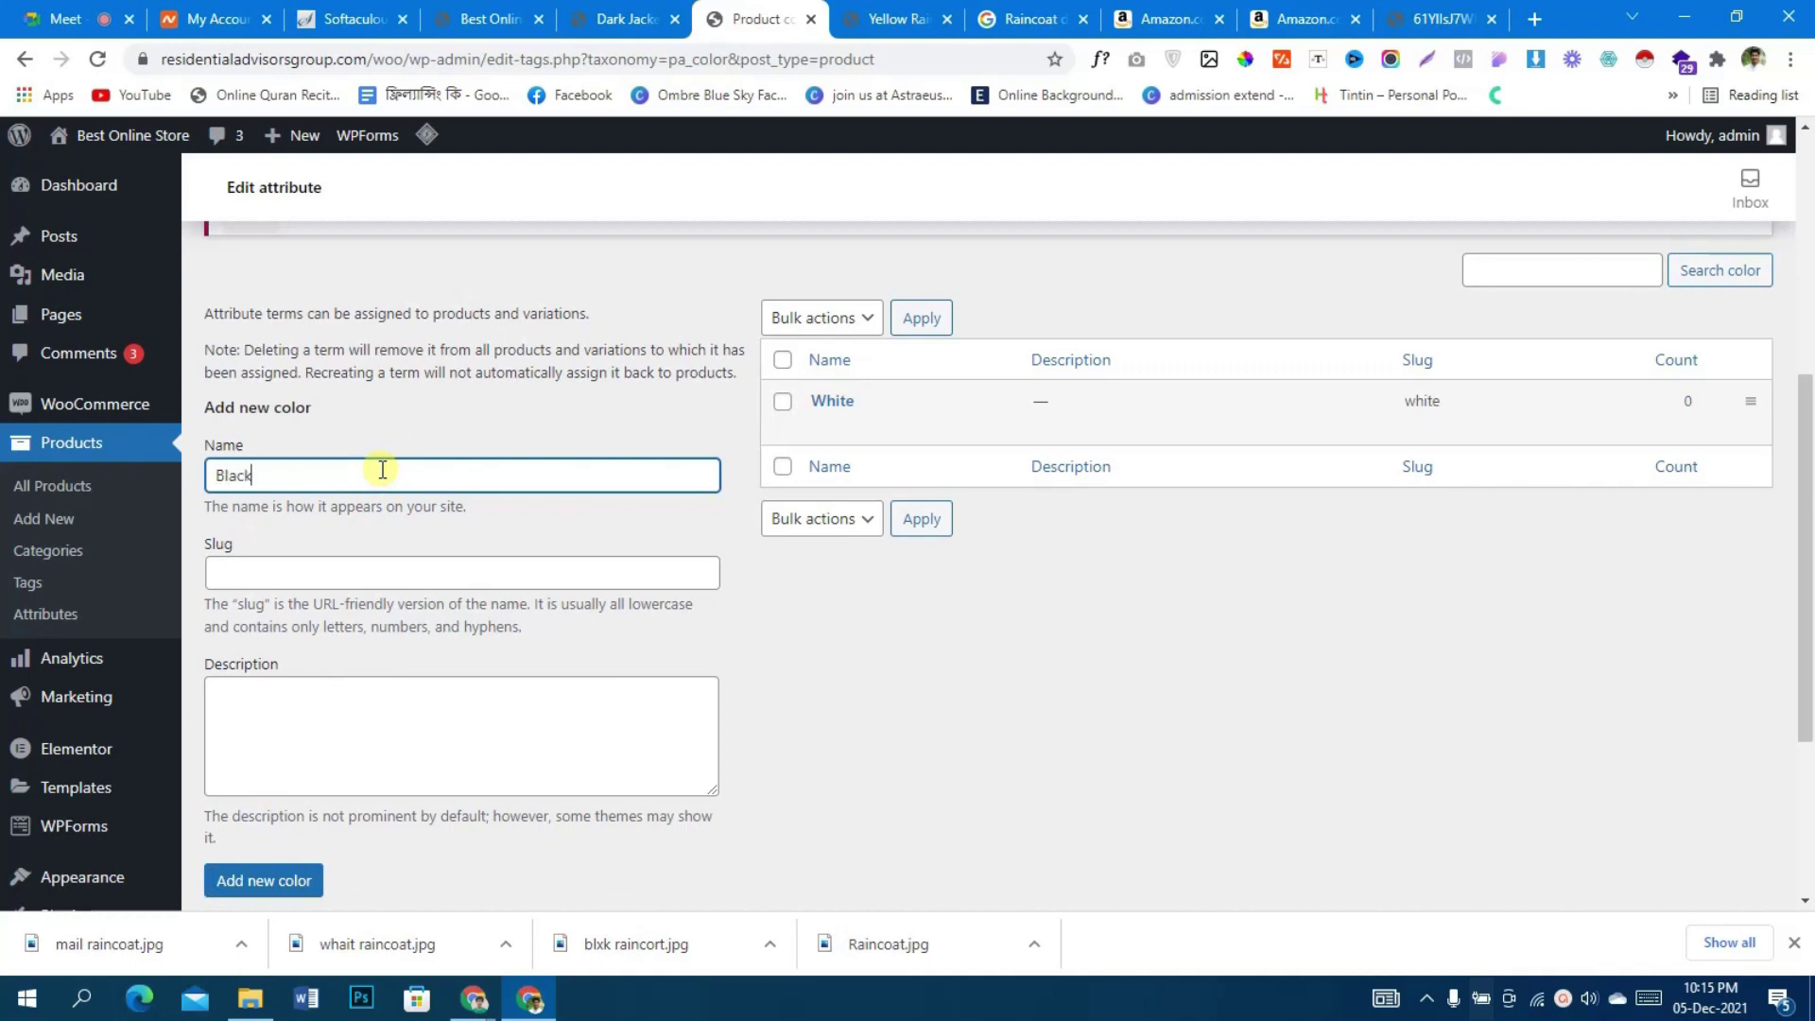
pyautogui.click(259, 891)
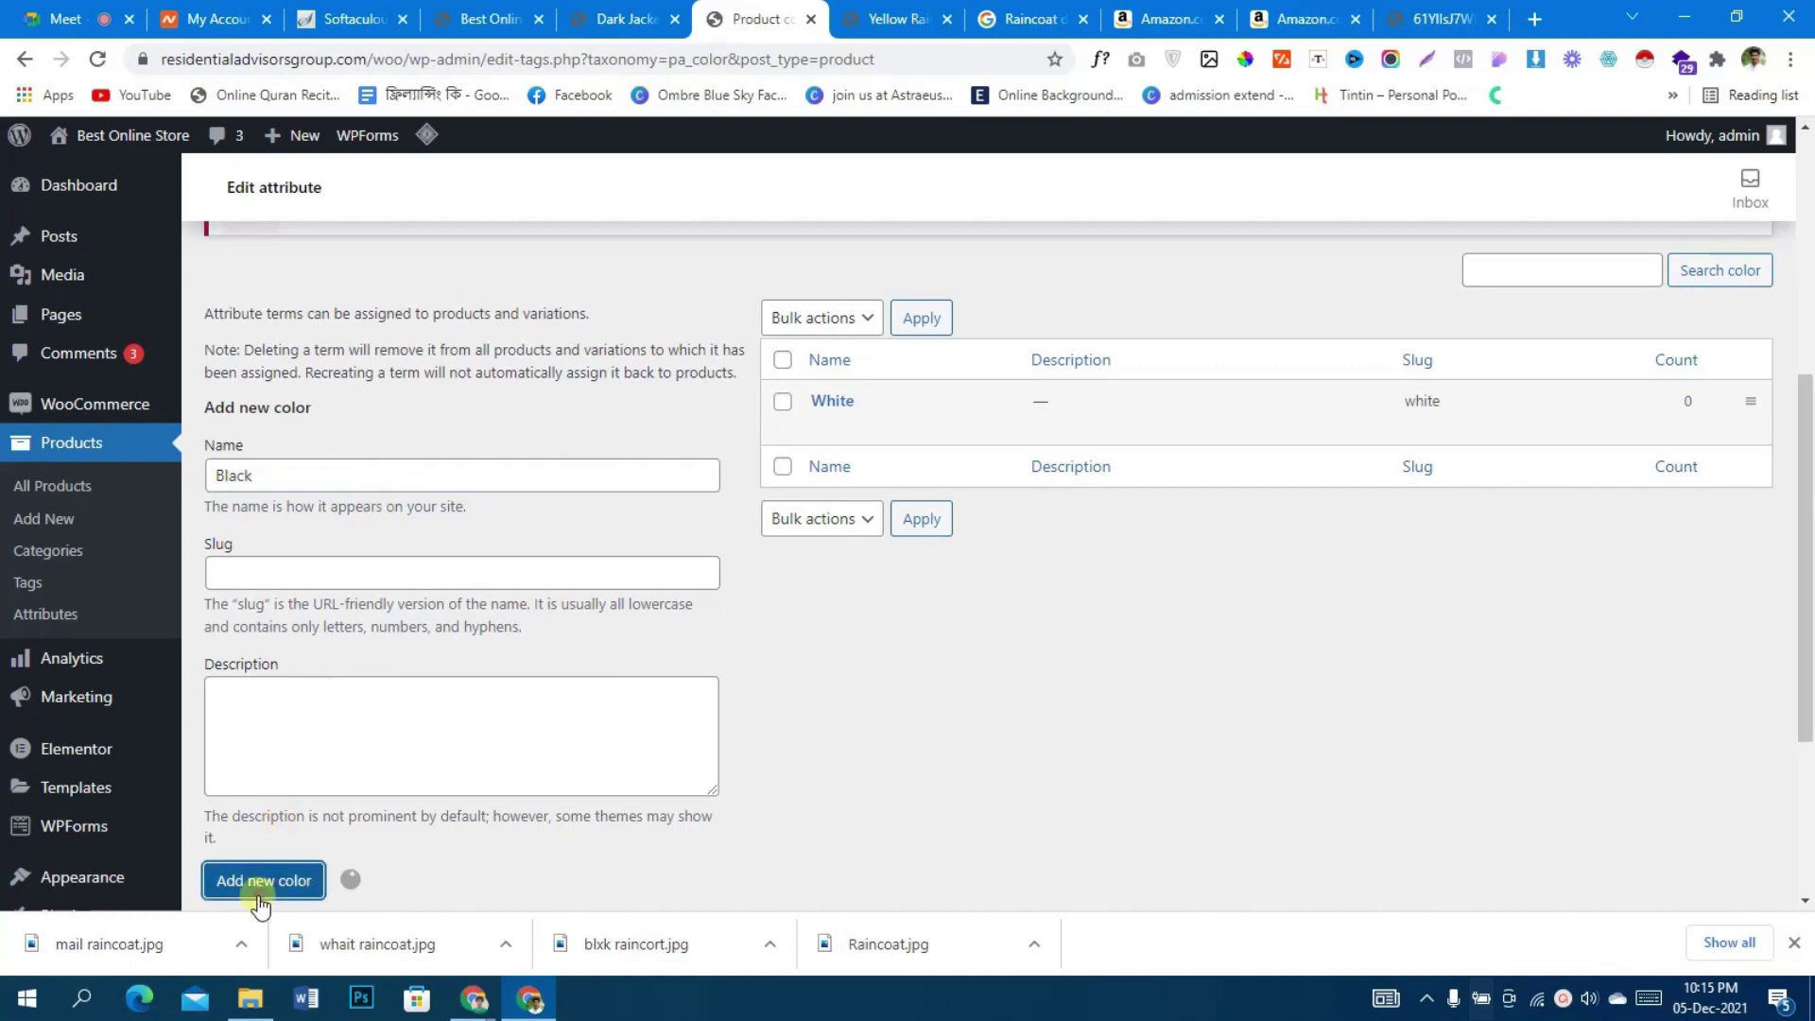
# - Add "Yellow" as a further term of the color attribute
pyautogui.click(338, 476)
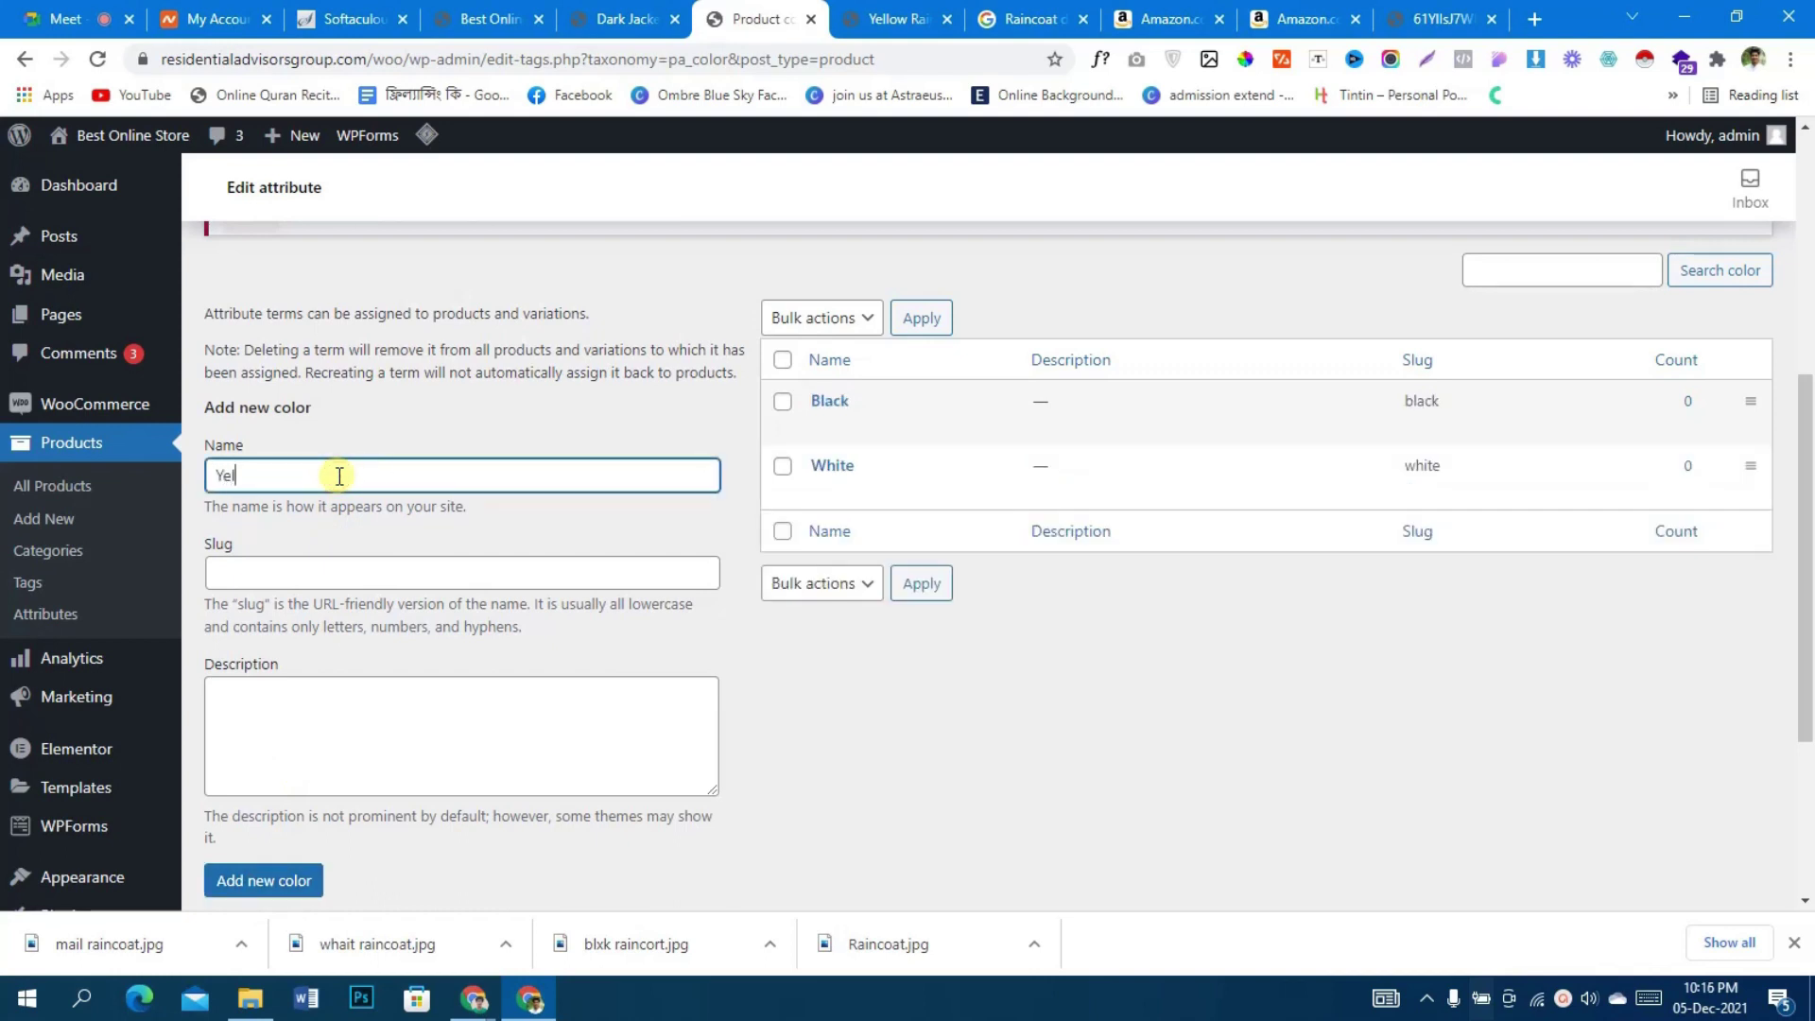
pyautogui.click(280, 889)
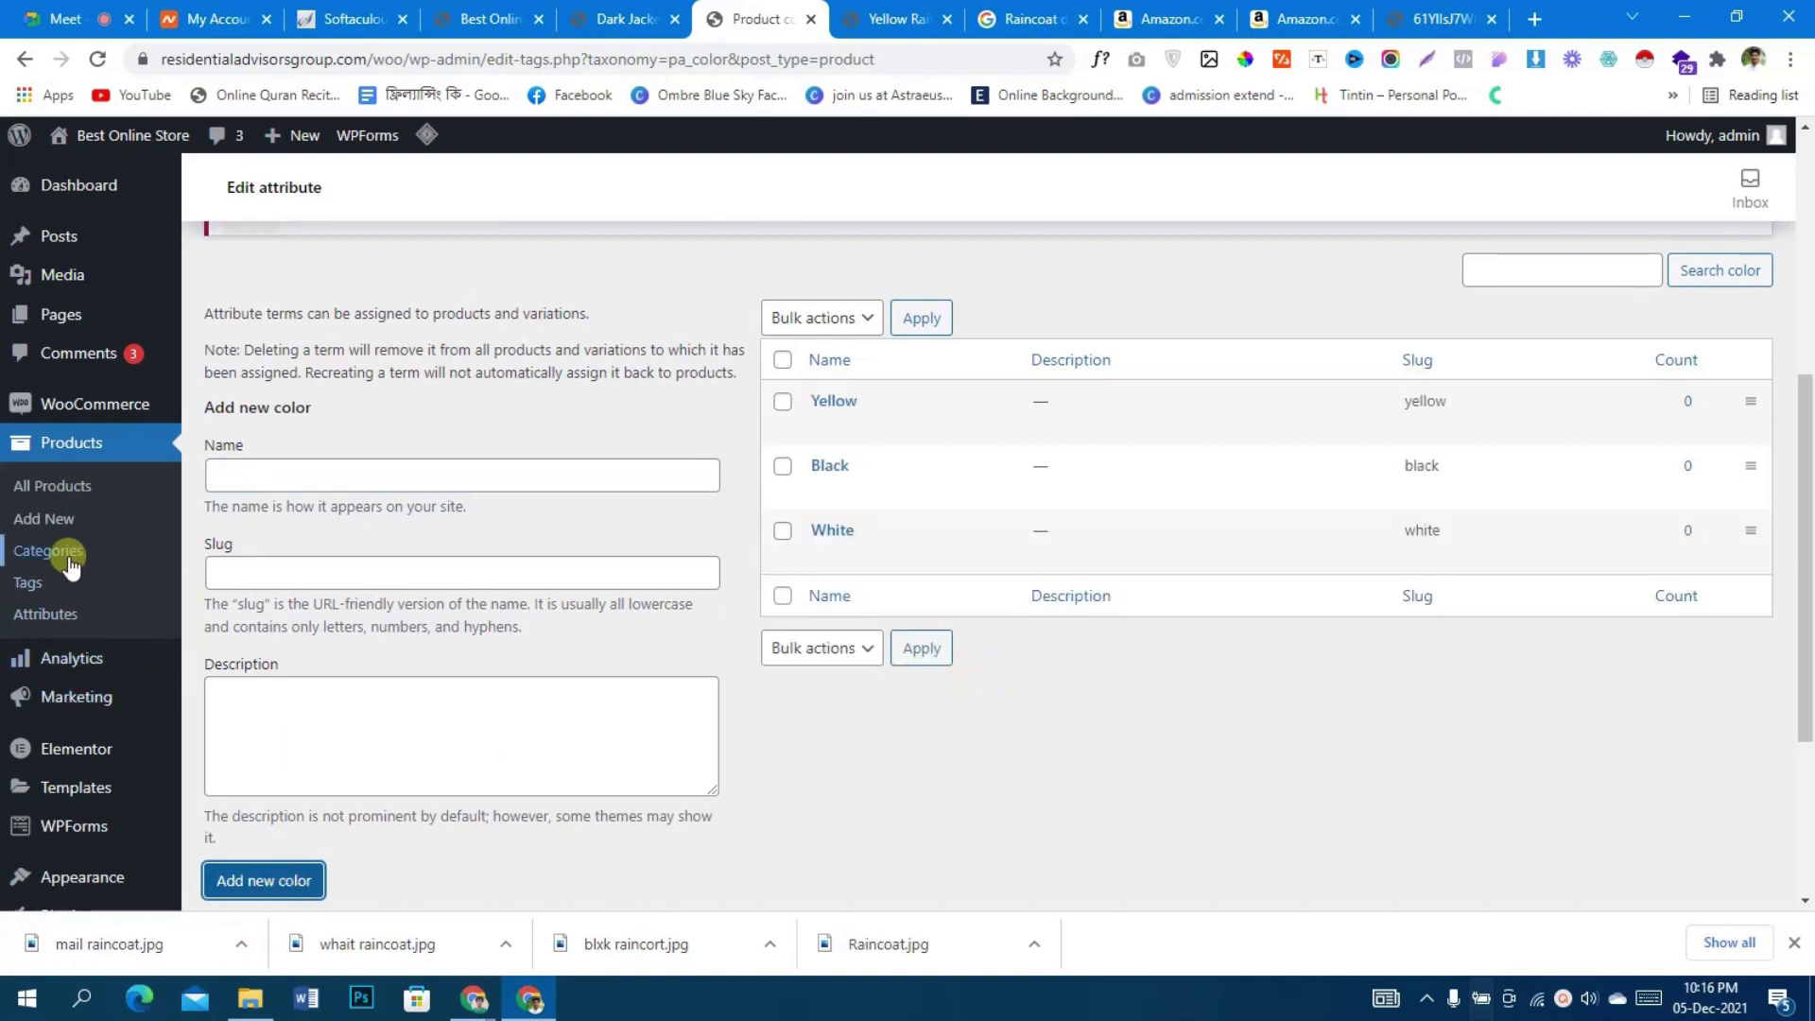
# - Open the Yellow Raincoat product for editing in a new tab from the product list and close the Dark Jacket tab
pyautogui.click(80, 486)
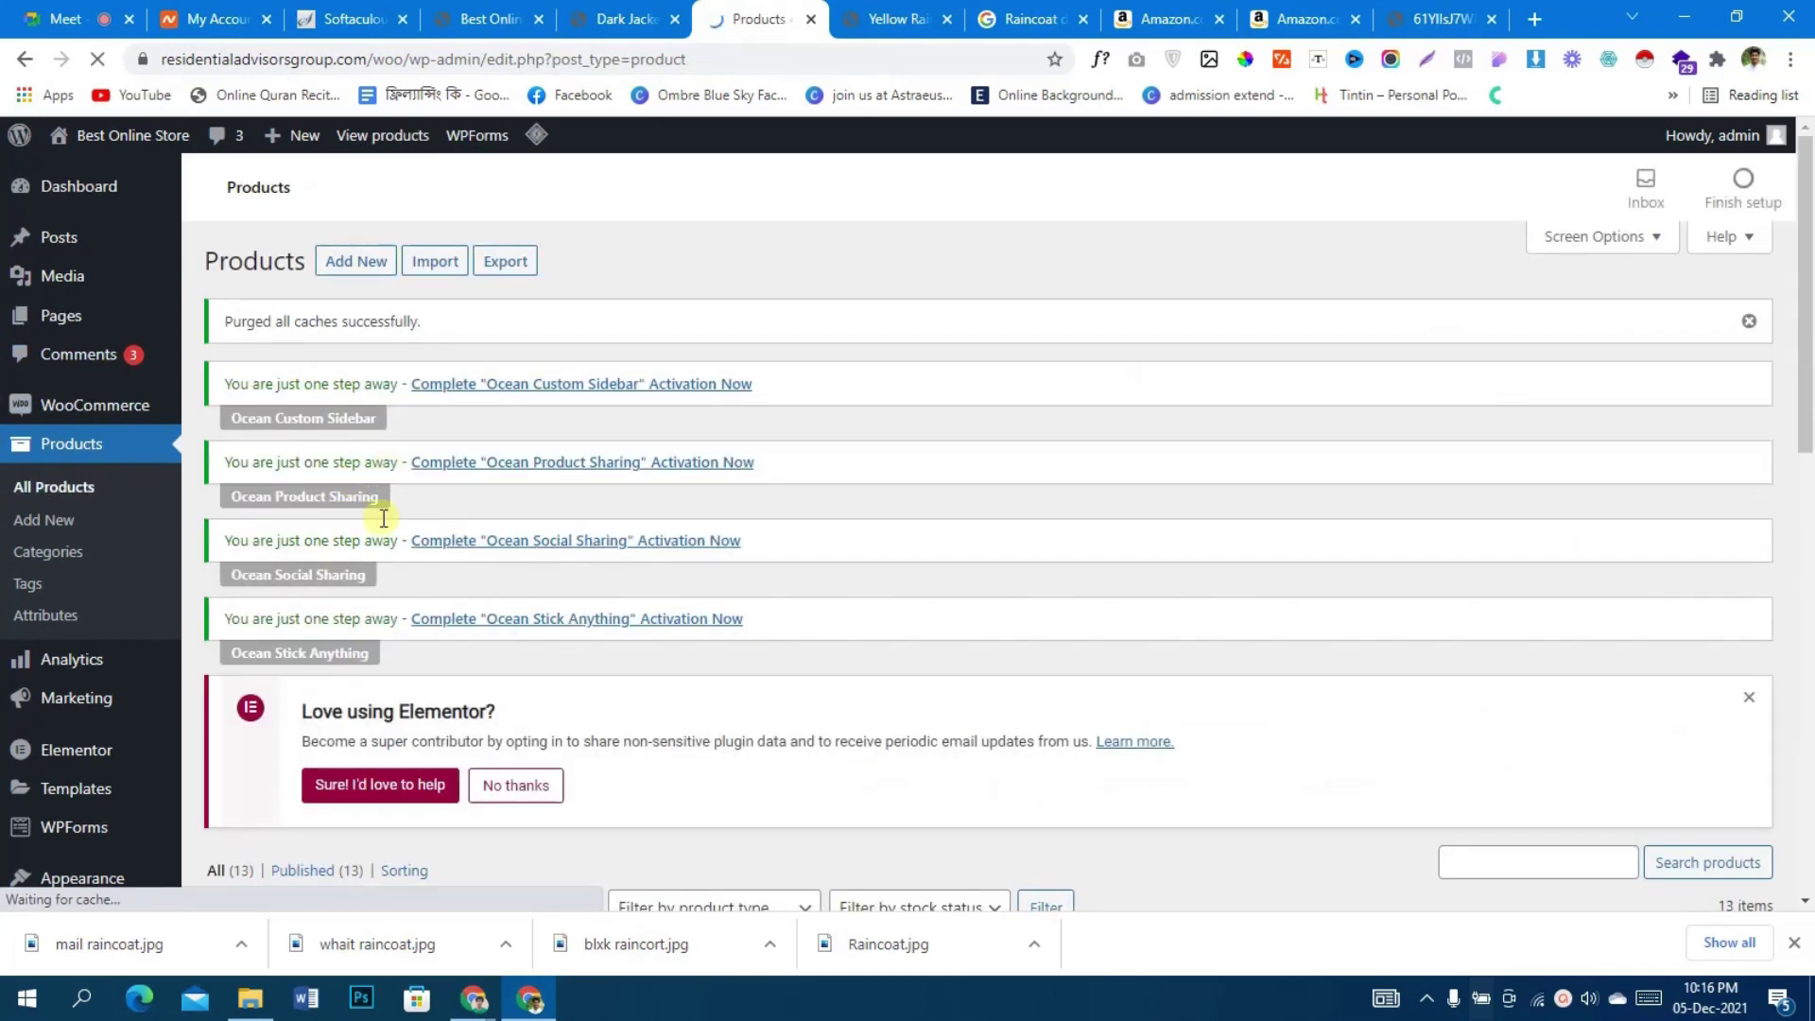
pyautogui.scroll(-5, 397, 534)
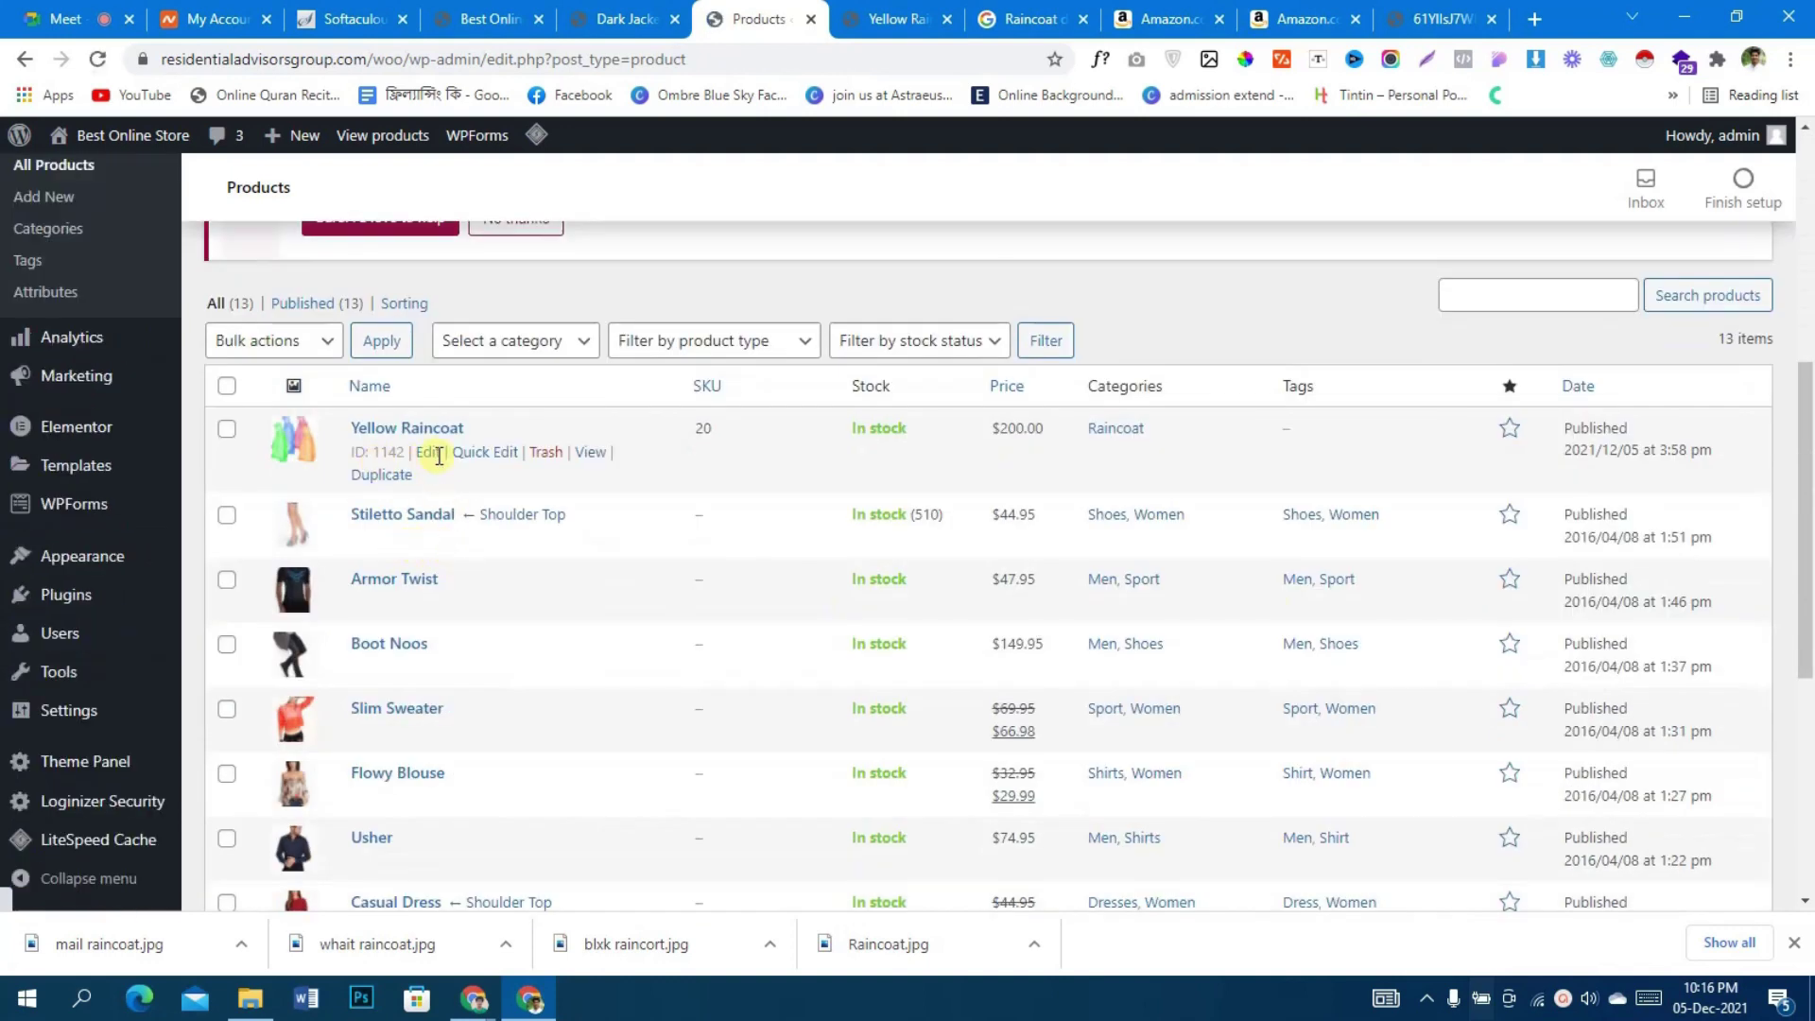
pyautogui.keyDown('ctrl'); pyautogui.click(430, 452); pyautogui.keyUp('ctrl')
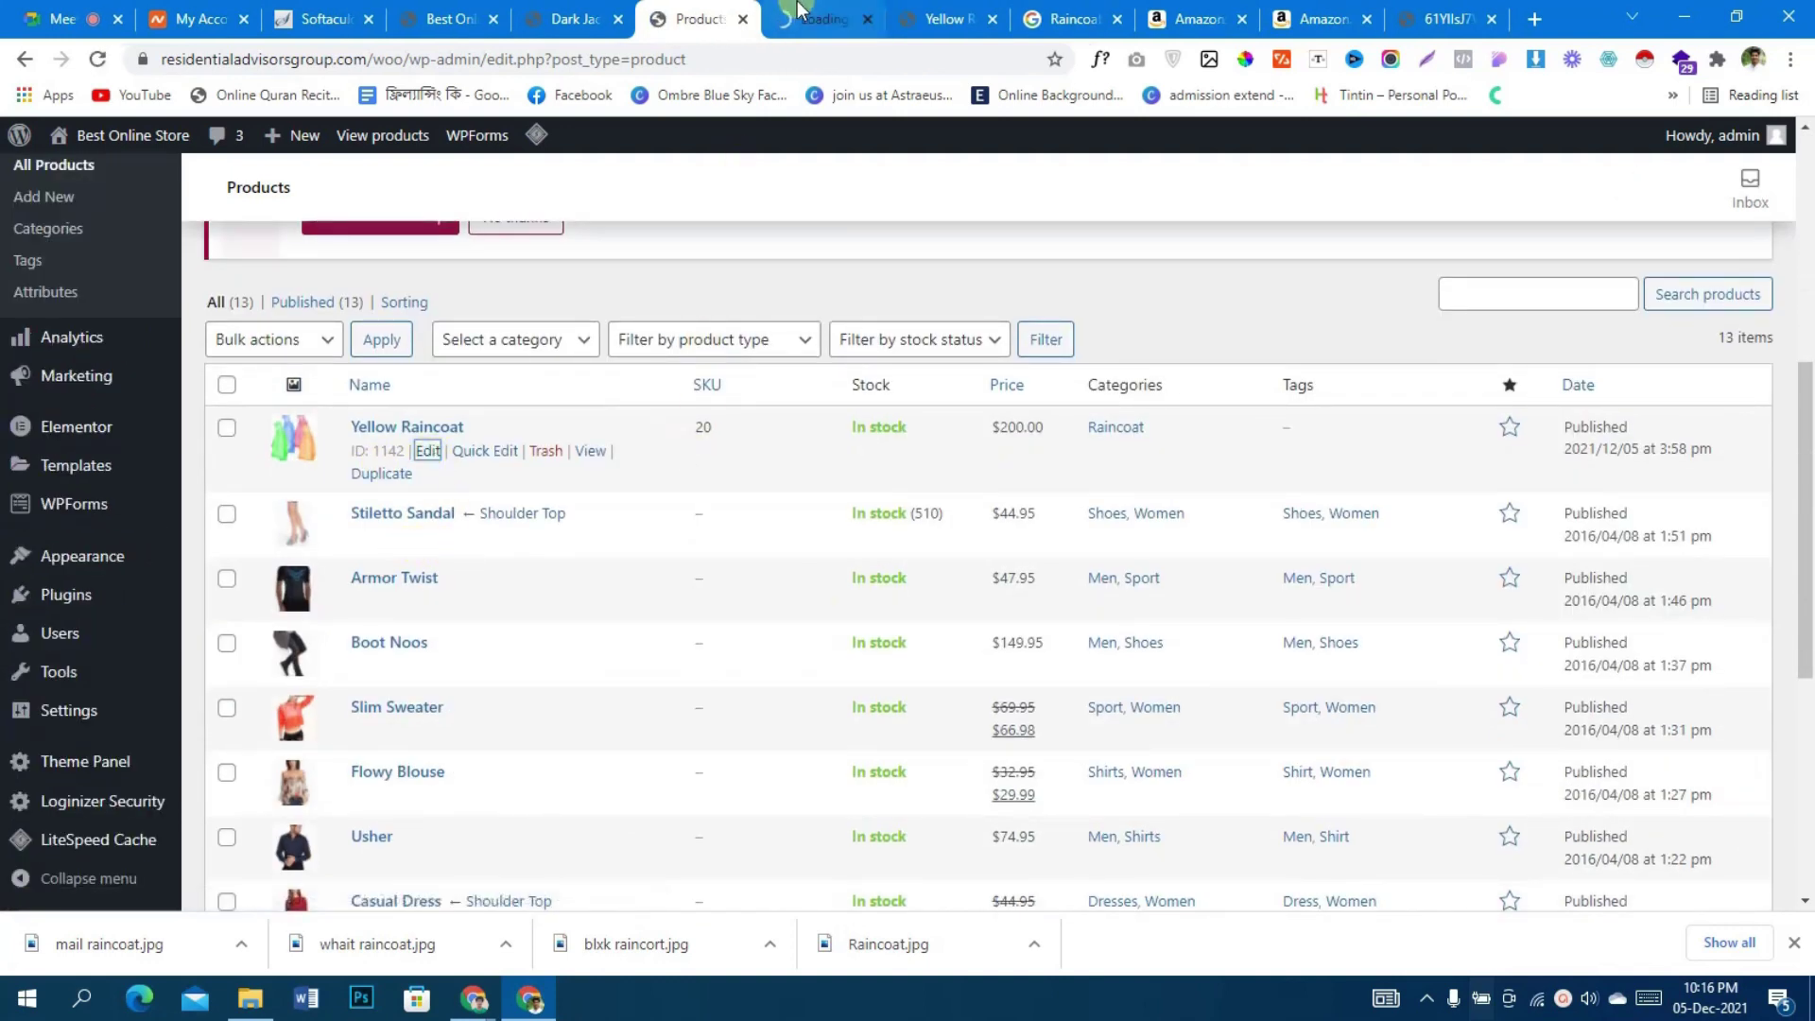
pyautogui.click(619, 6)
pyautogui.click(619, 19)
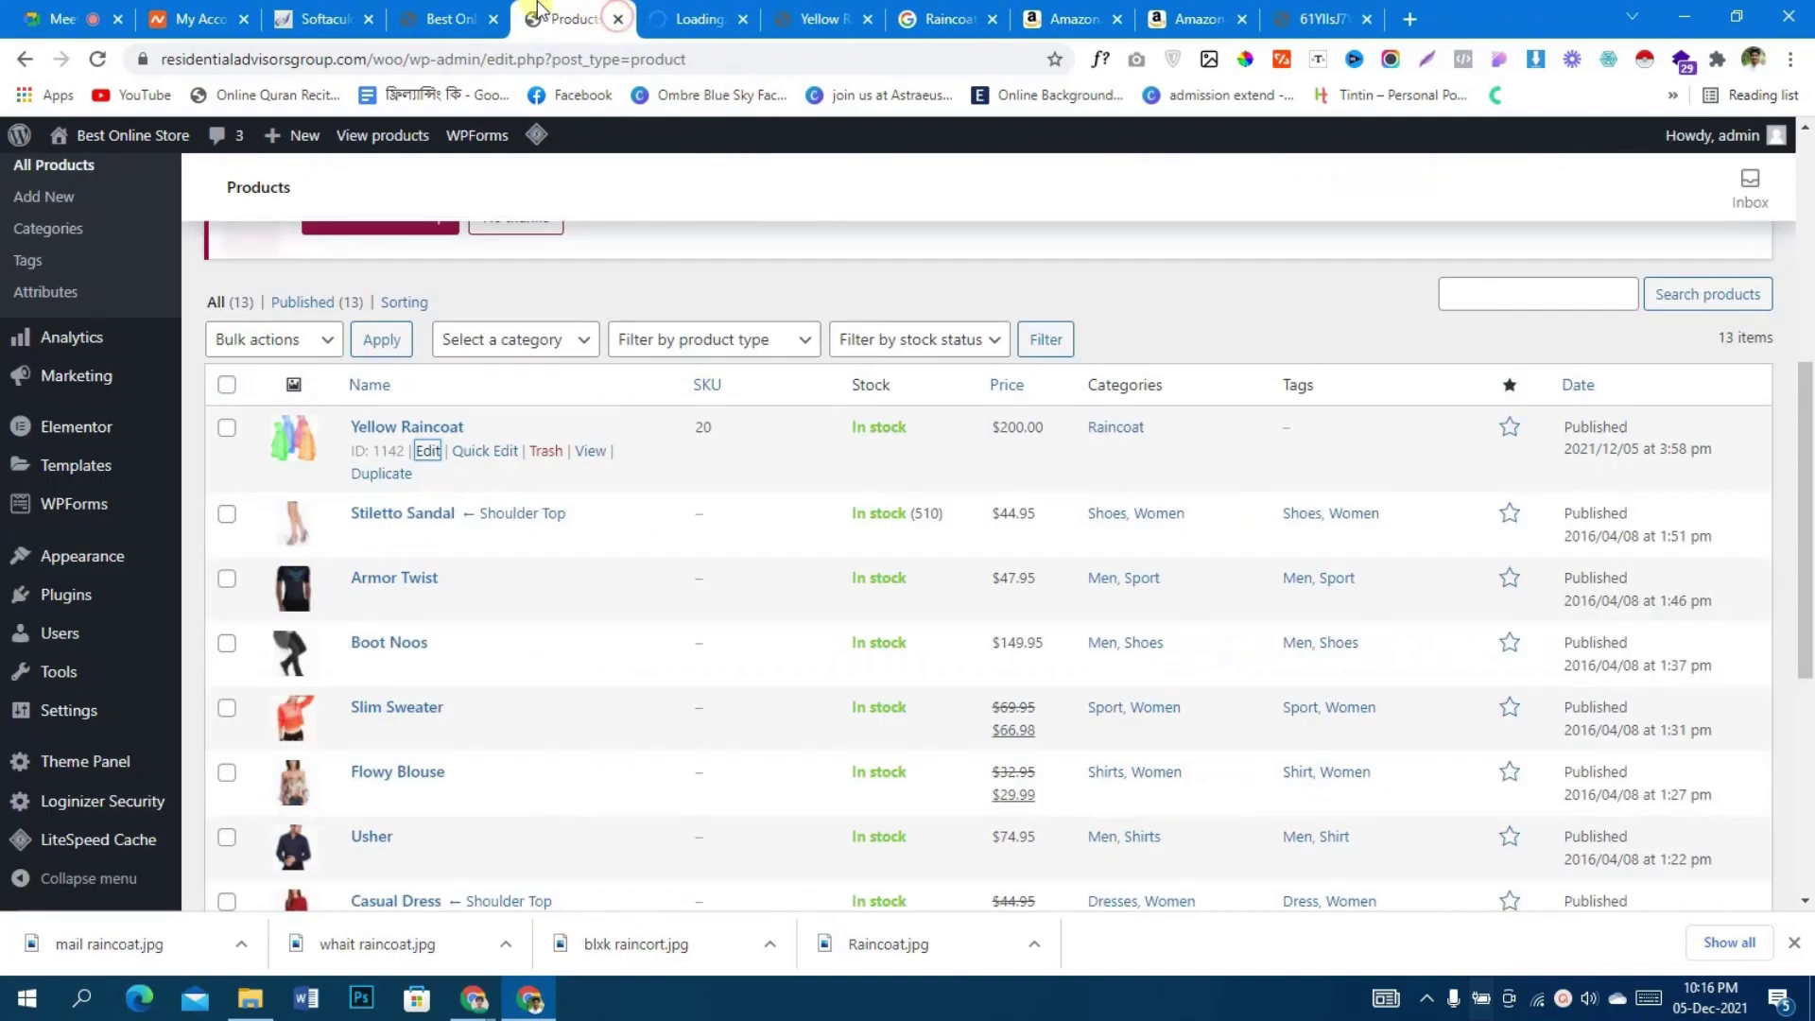
pyautogui.click(676, 19)
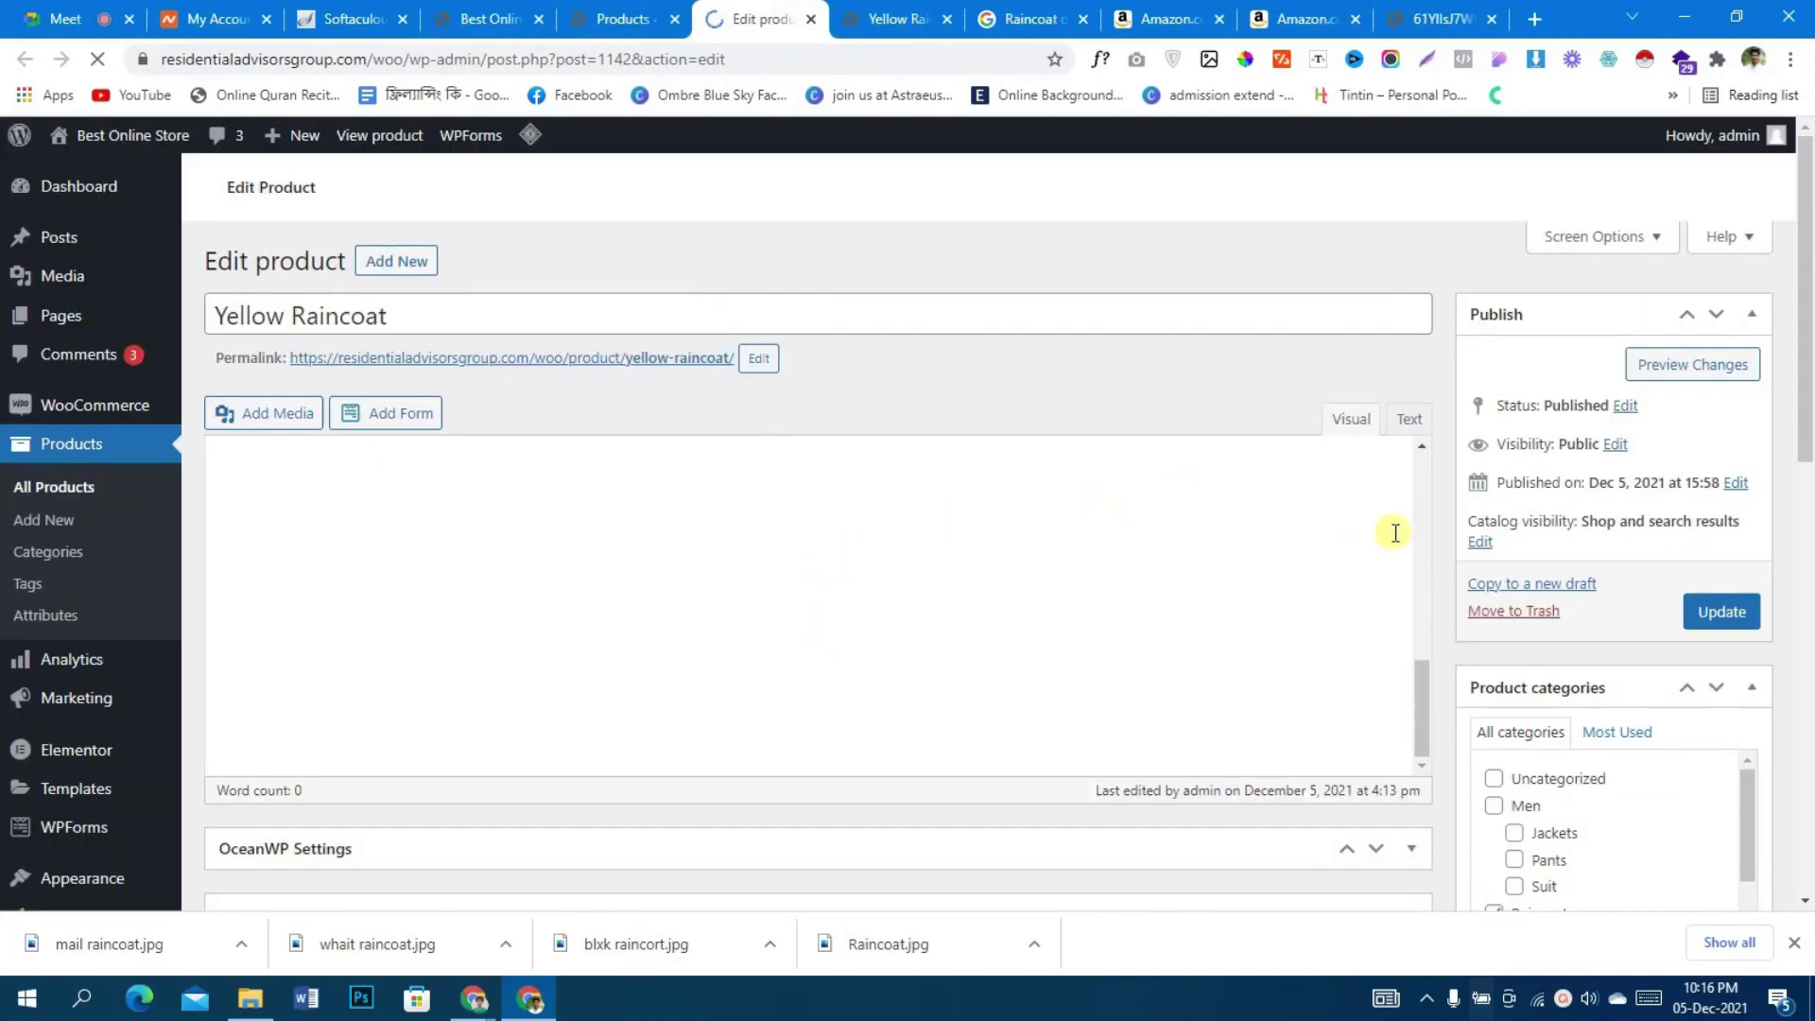
# - Add the existing color attribute to the Yellow Raincoat's product attributes
pyautogui.scroll(-1, 1454, 487)
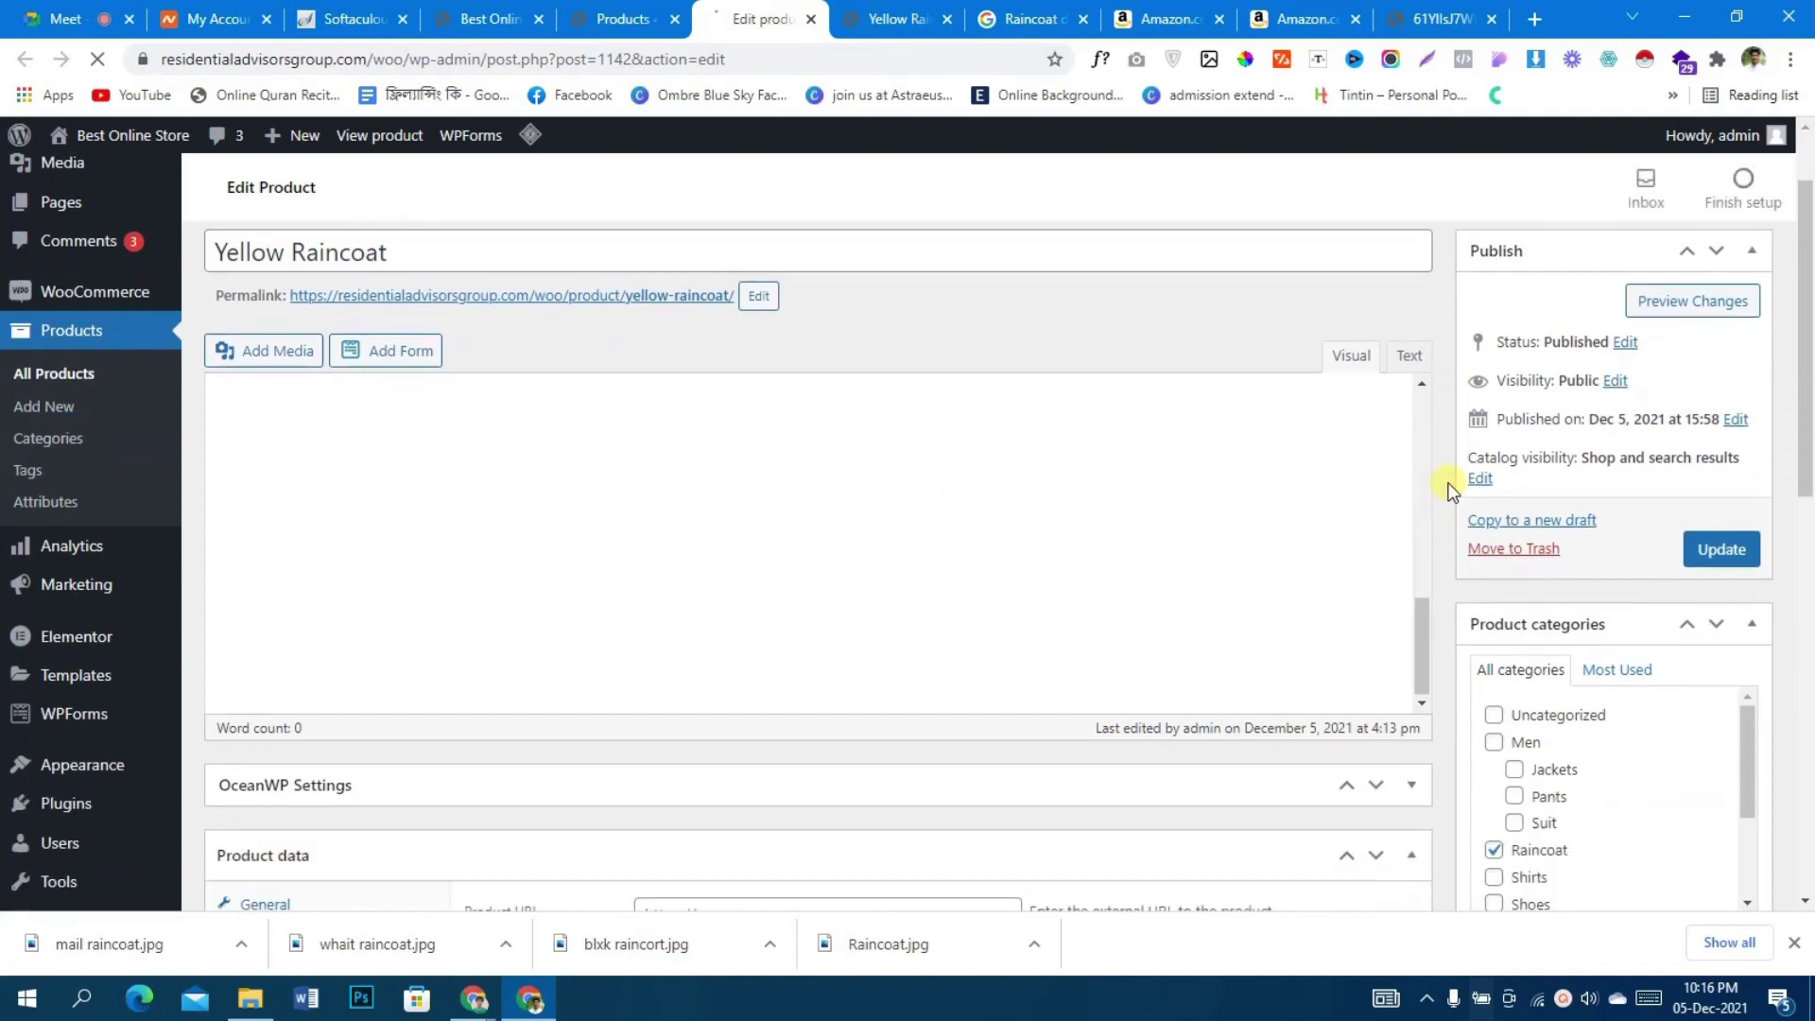
pyautogui.scroll(-9, 548, 571)
pyautogui.scroll(6, 549, 569)
pyautogui.scroll(3, 548, 569)
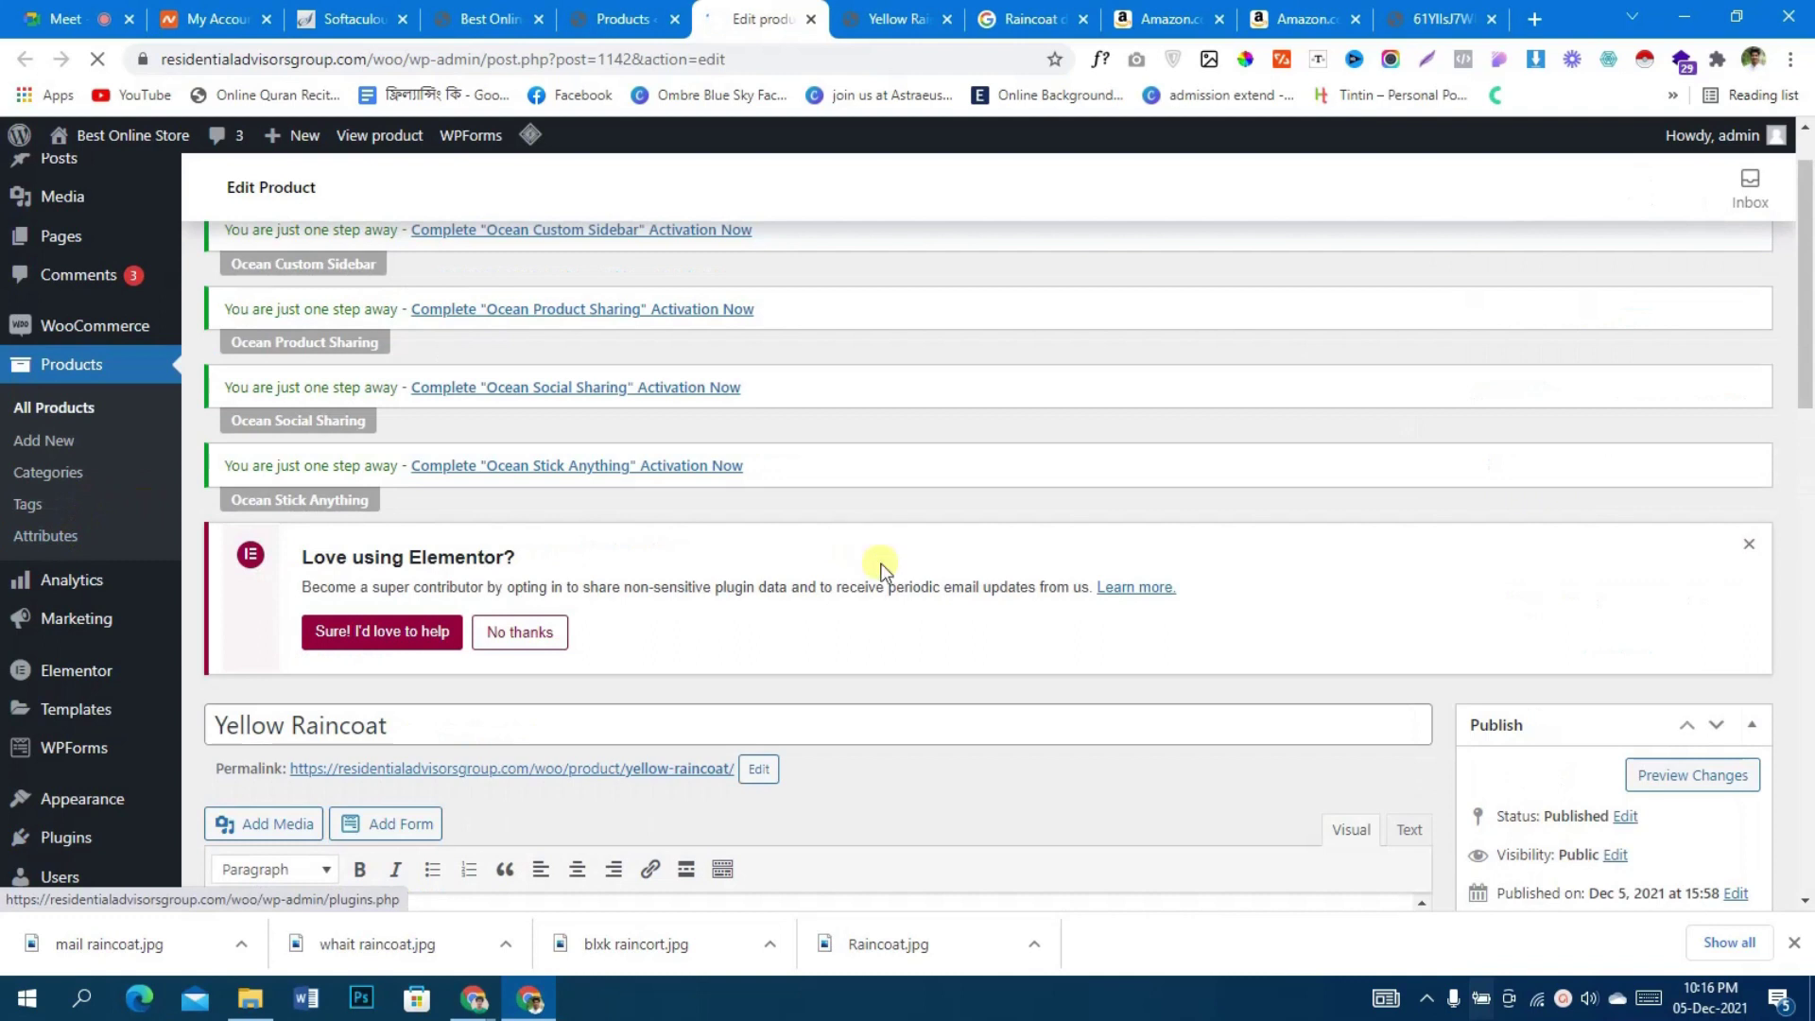
pyautogui.scroll(-8, 871, 567)
pyautogui.scroll(-4, 404, 574)
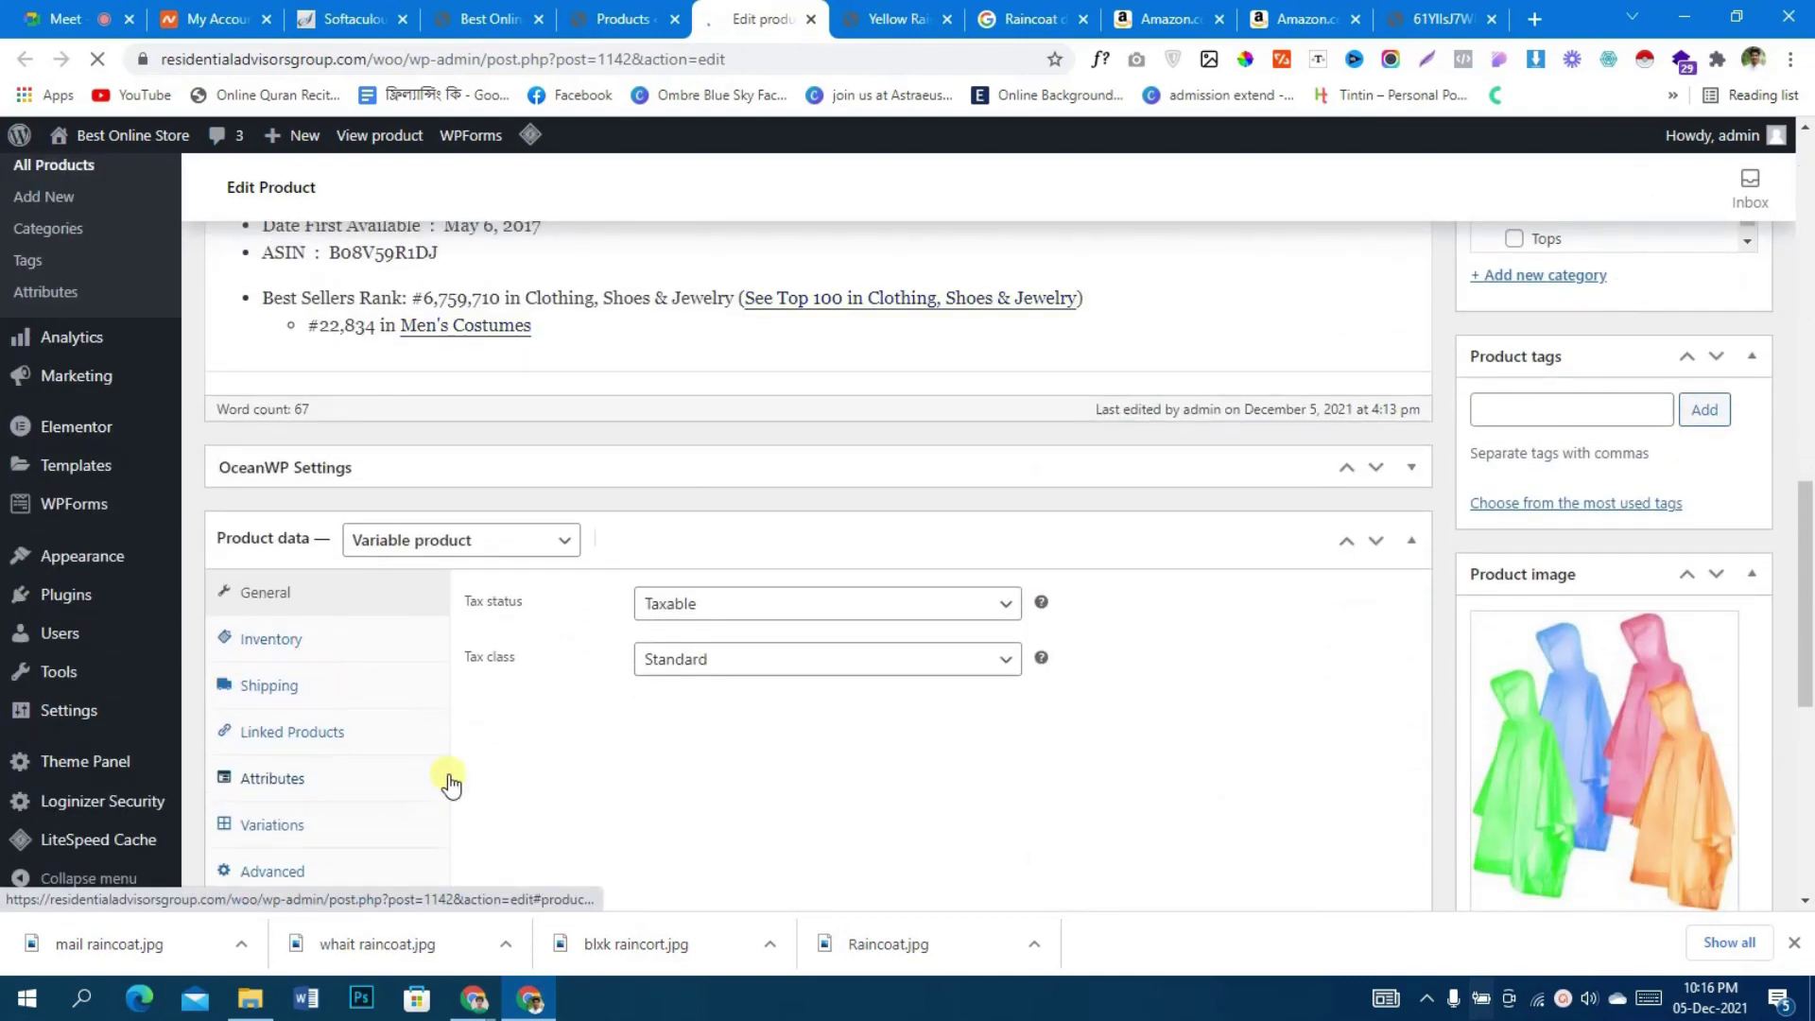
pyautogui.click(337, 778)
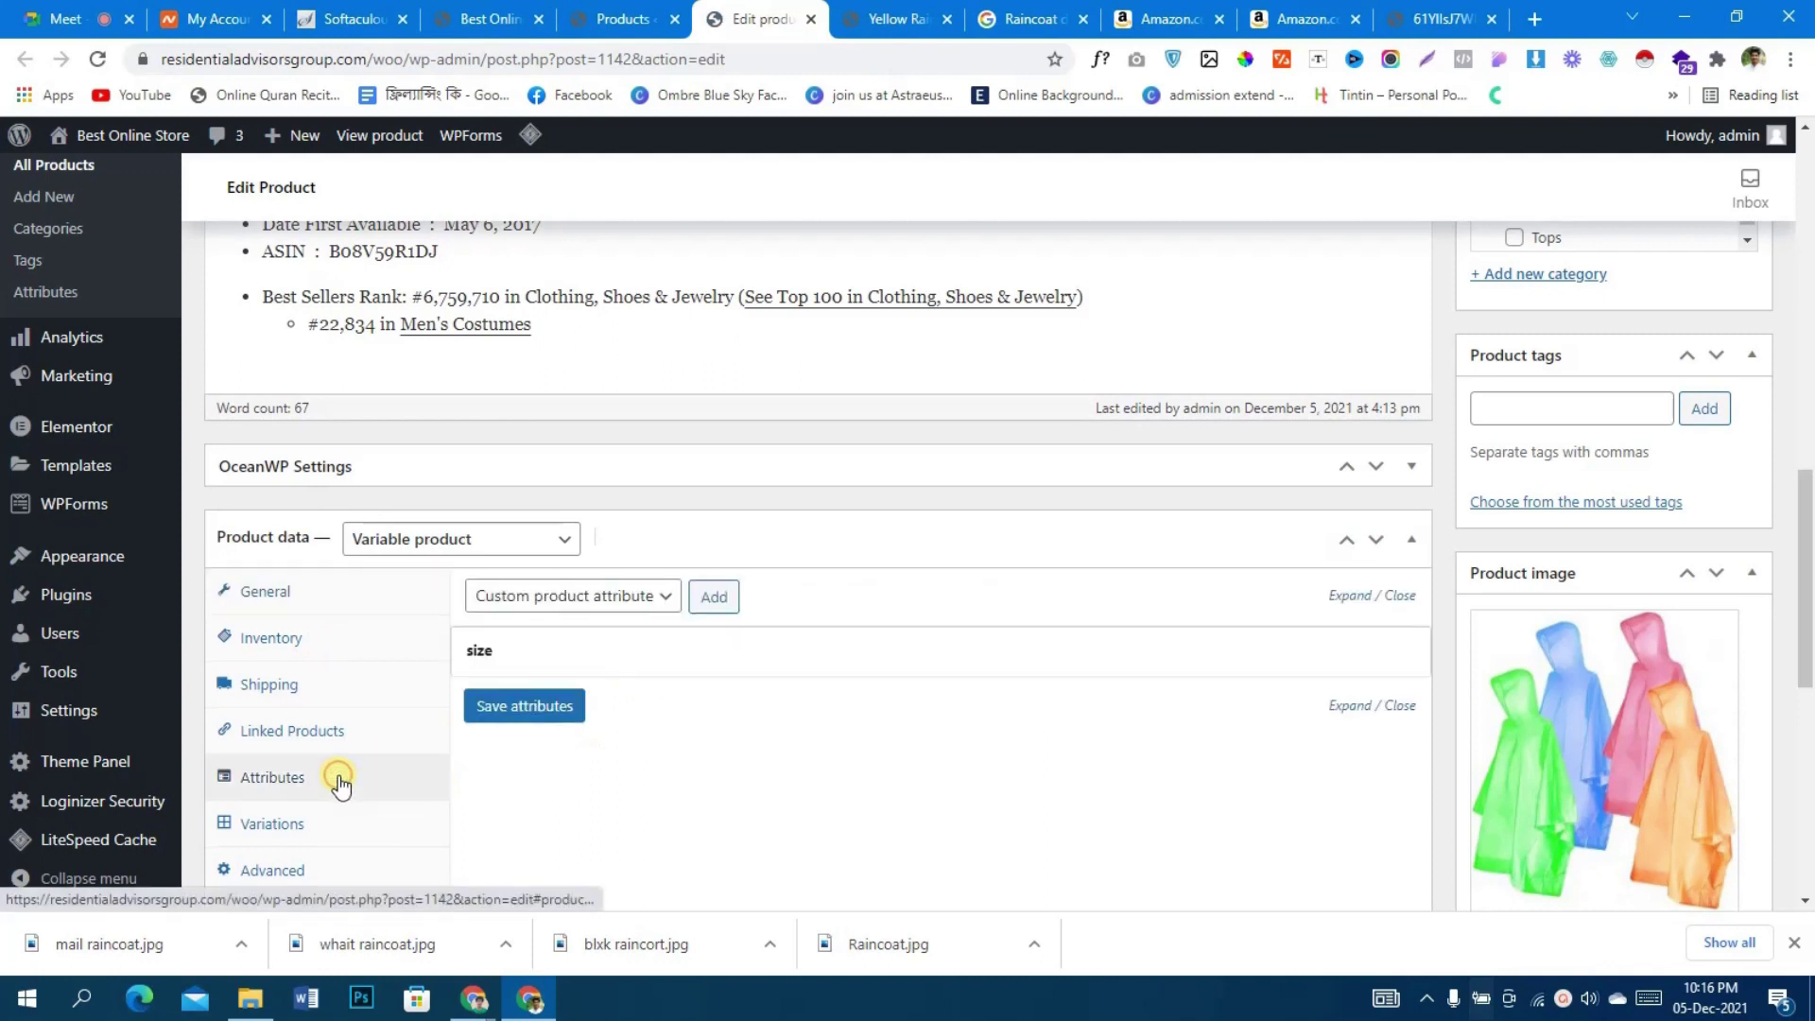
pyautogui.click(579, 603)
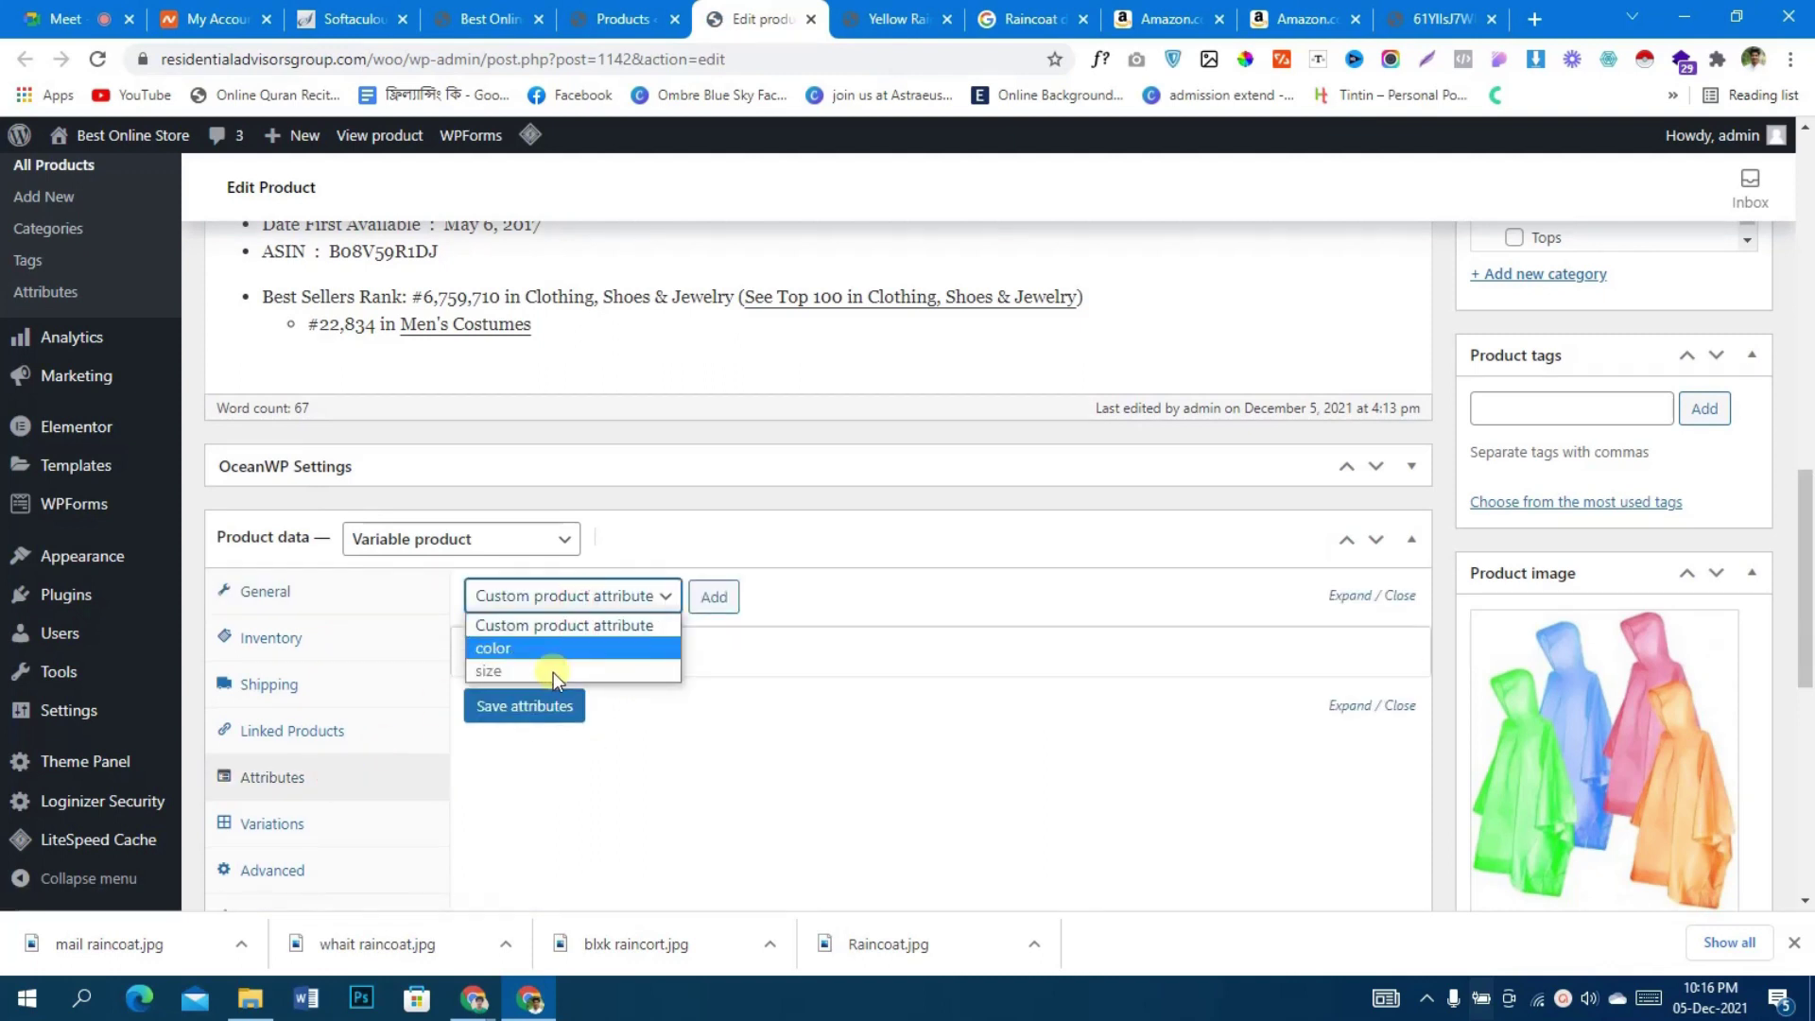
pyautogui.click(556, 648)
pyautogui.click(730, 600)
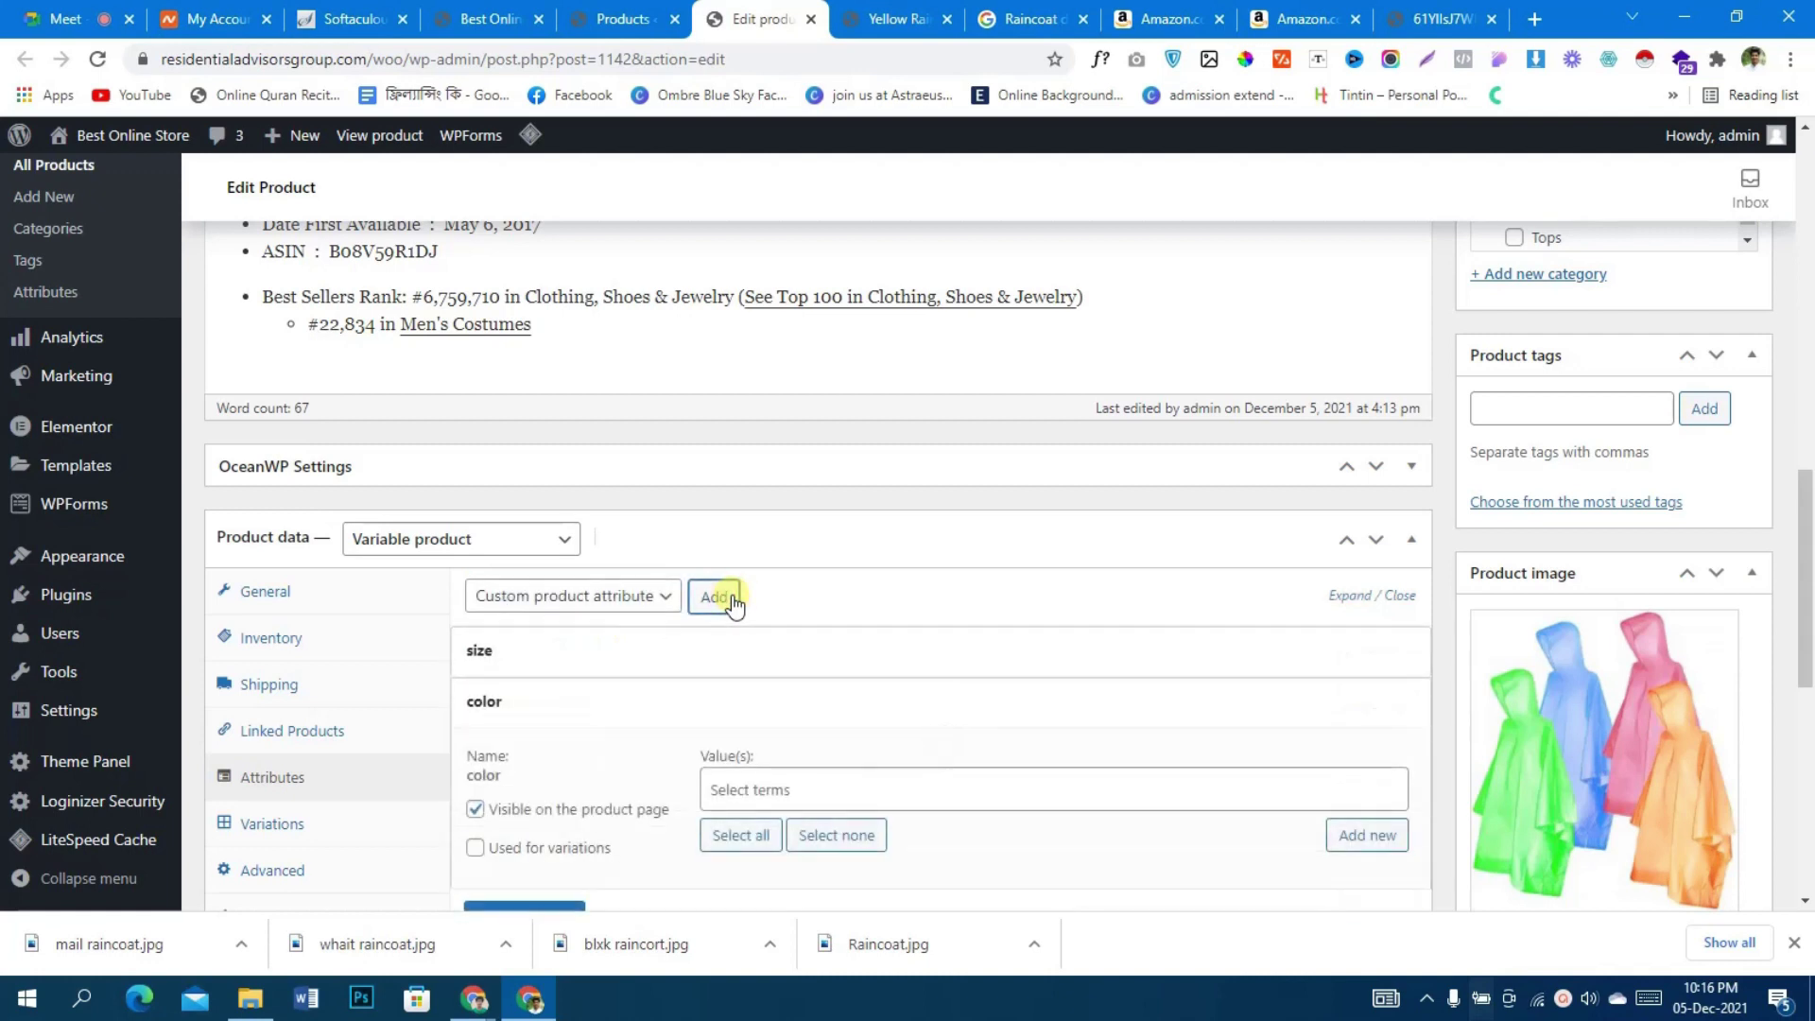
# - Assign all available terms to the product's color attribute, enable it for variations and save the attributes
pyautogui.scroll(-4, 729, 597)
pyautogui.click(753, 497)
pyautogui.click(475, 508)
pyautogui.click(530, 579)
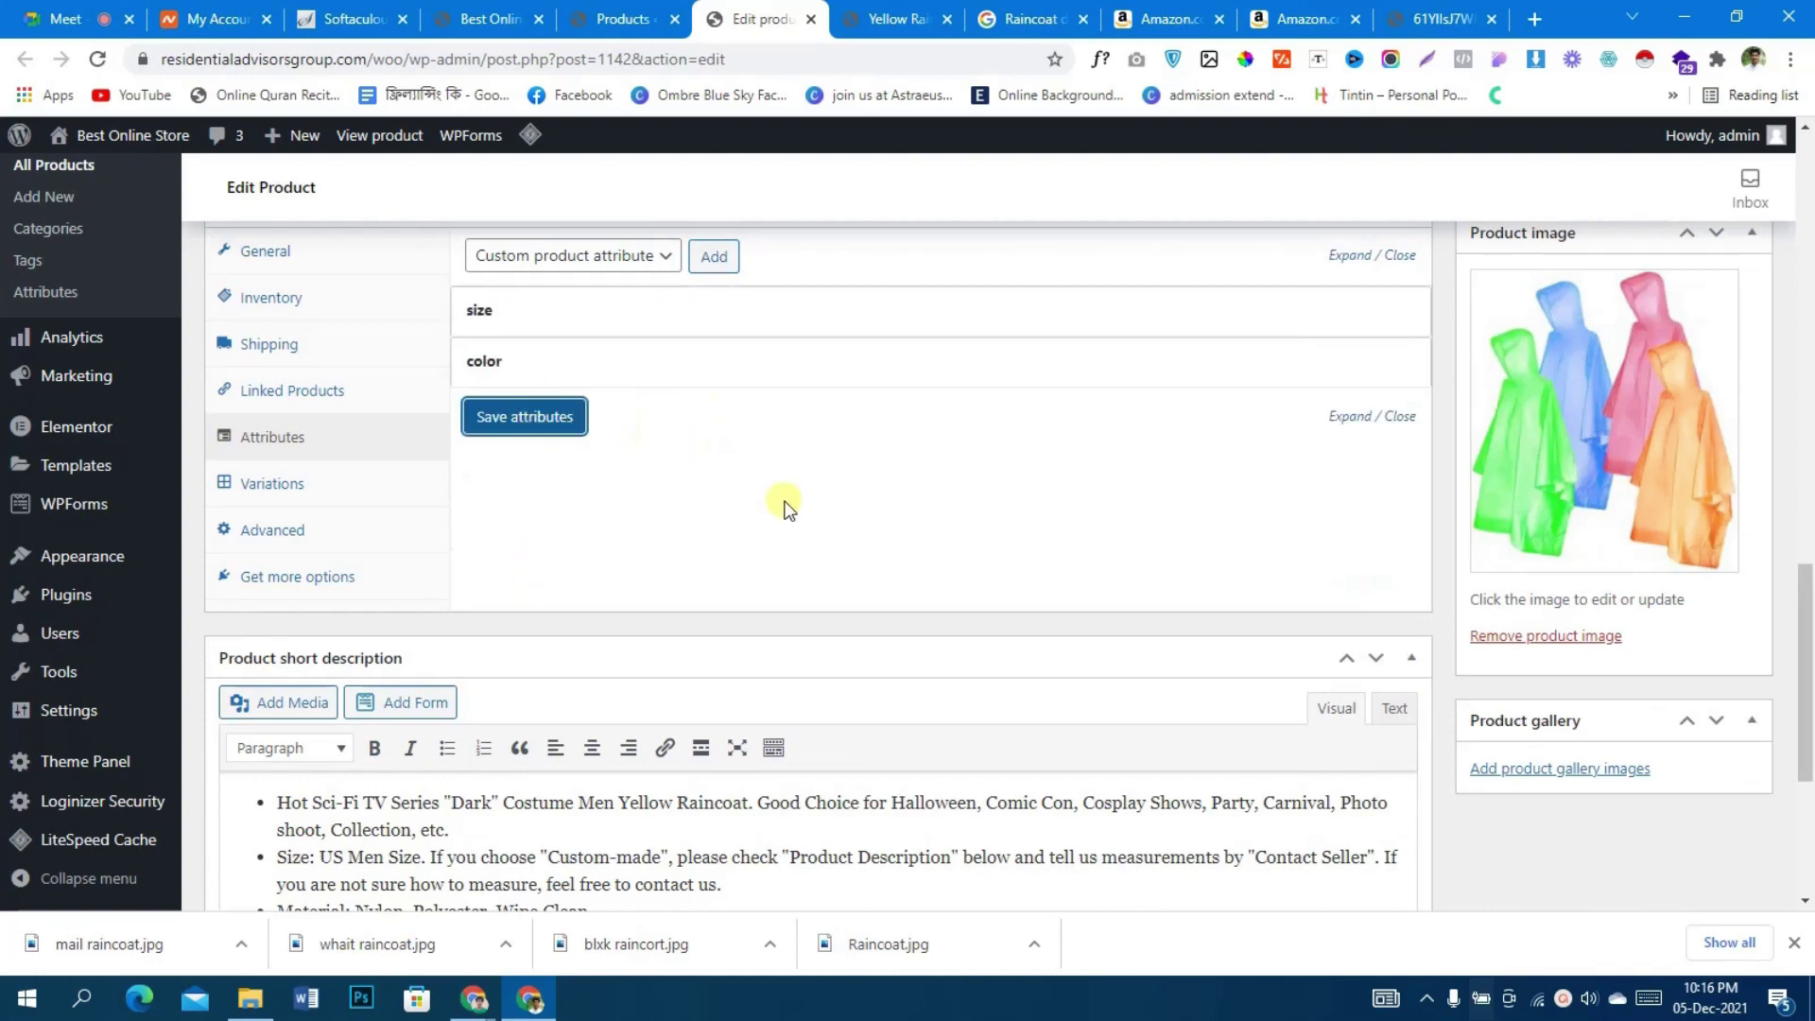
# - Delete all existing variations of the Yellow Raincoat product
pyautogui.click(316, 488)
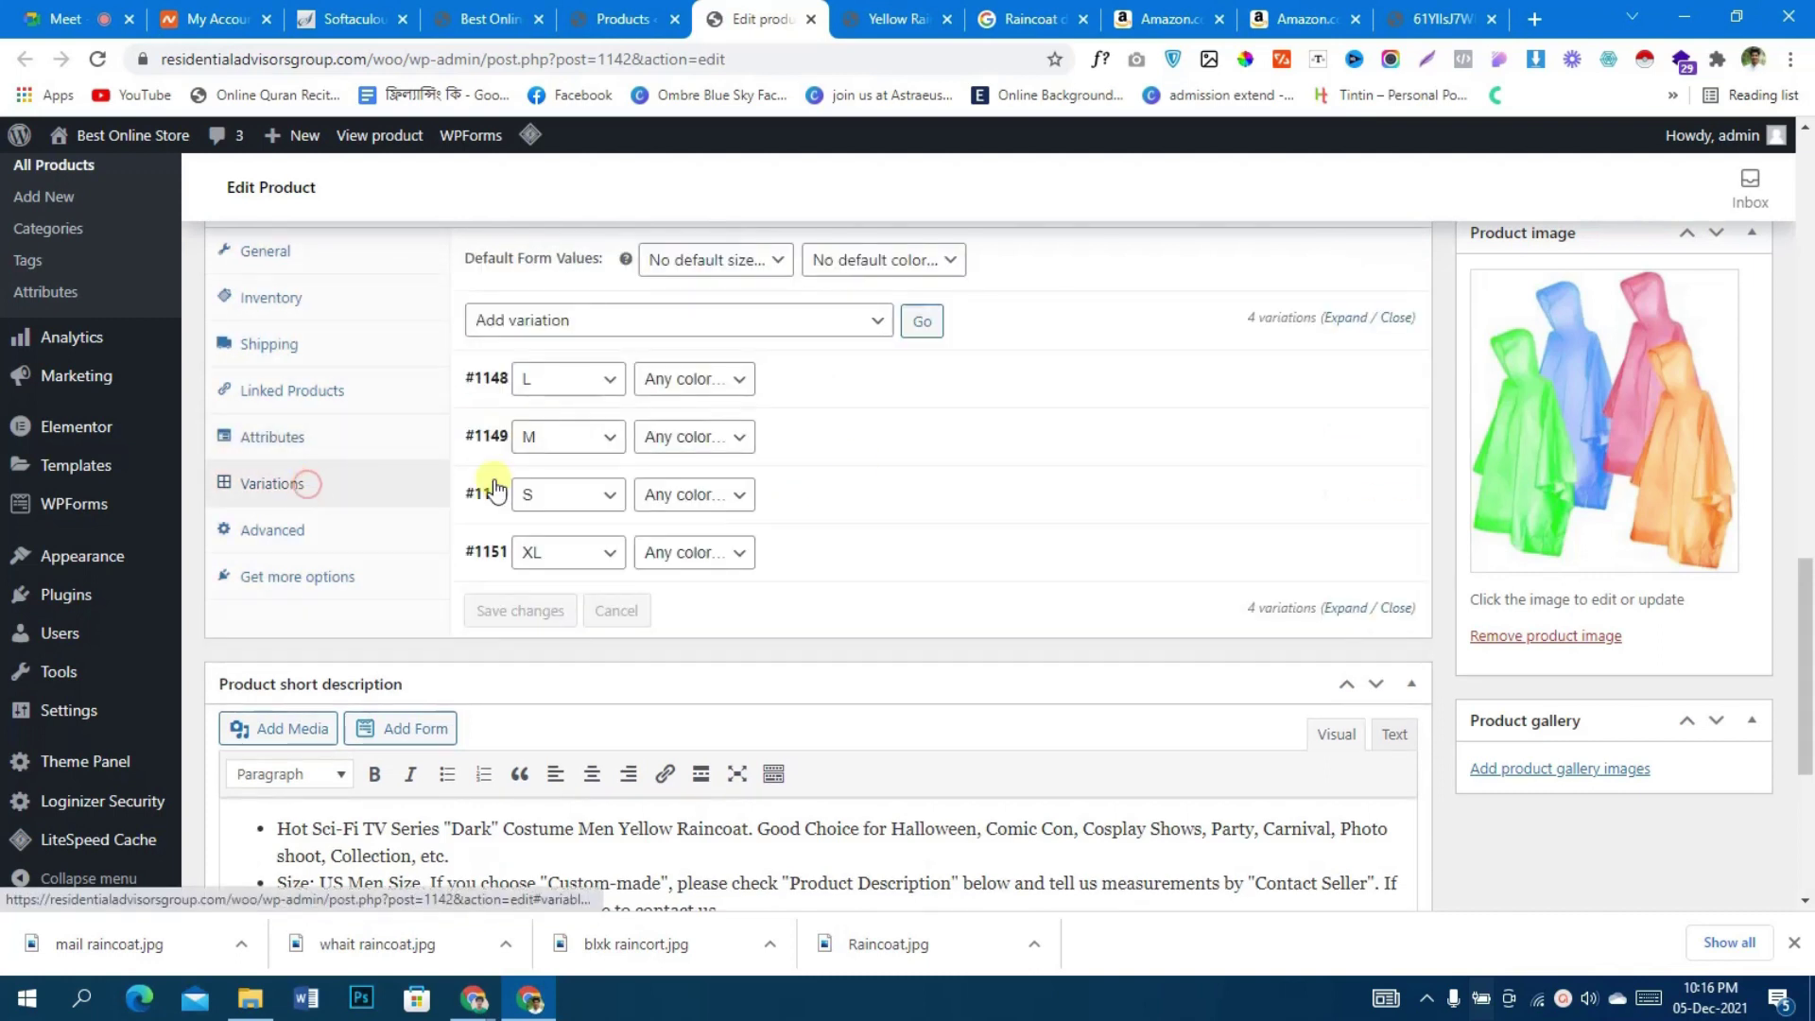
pyautogui.click(876, 326)
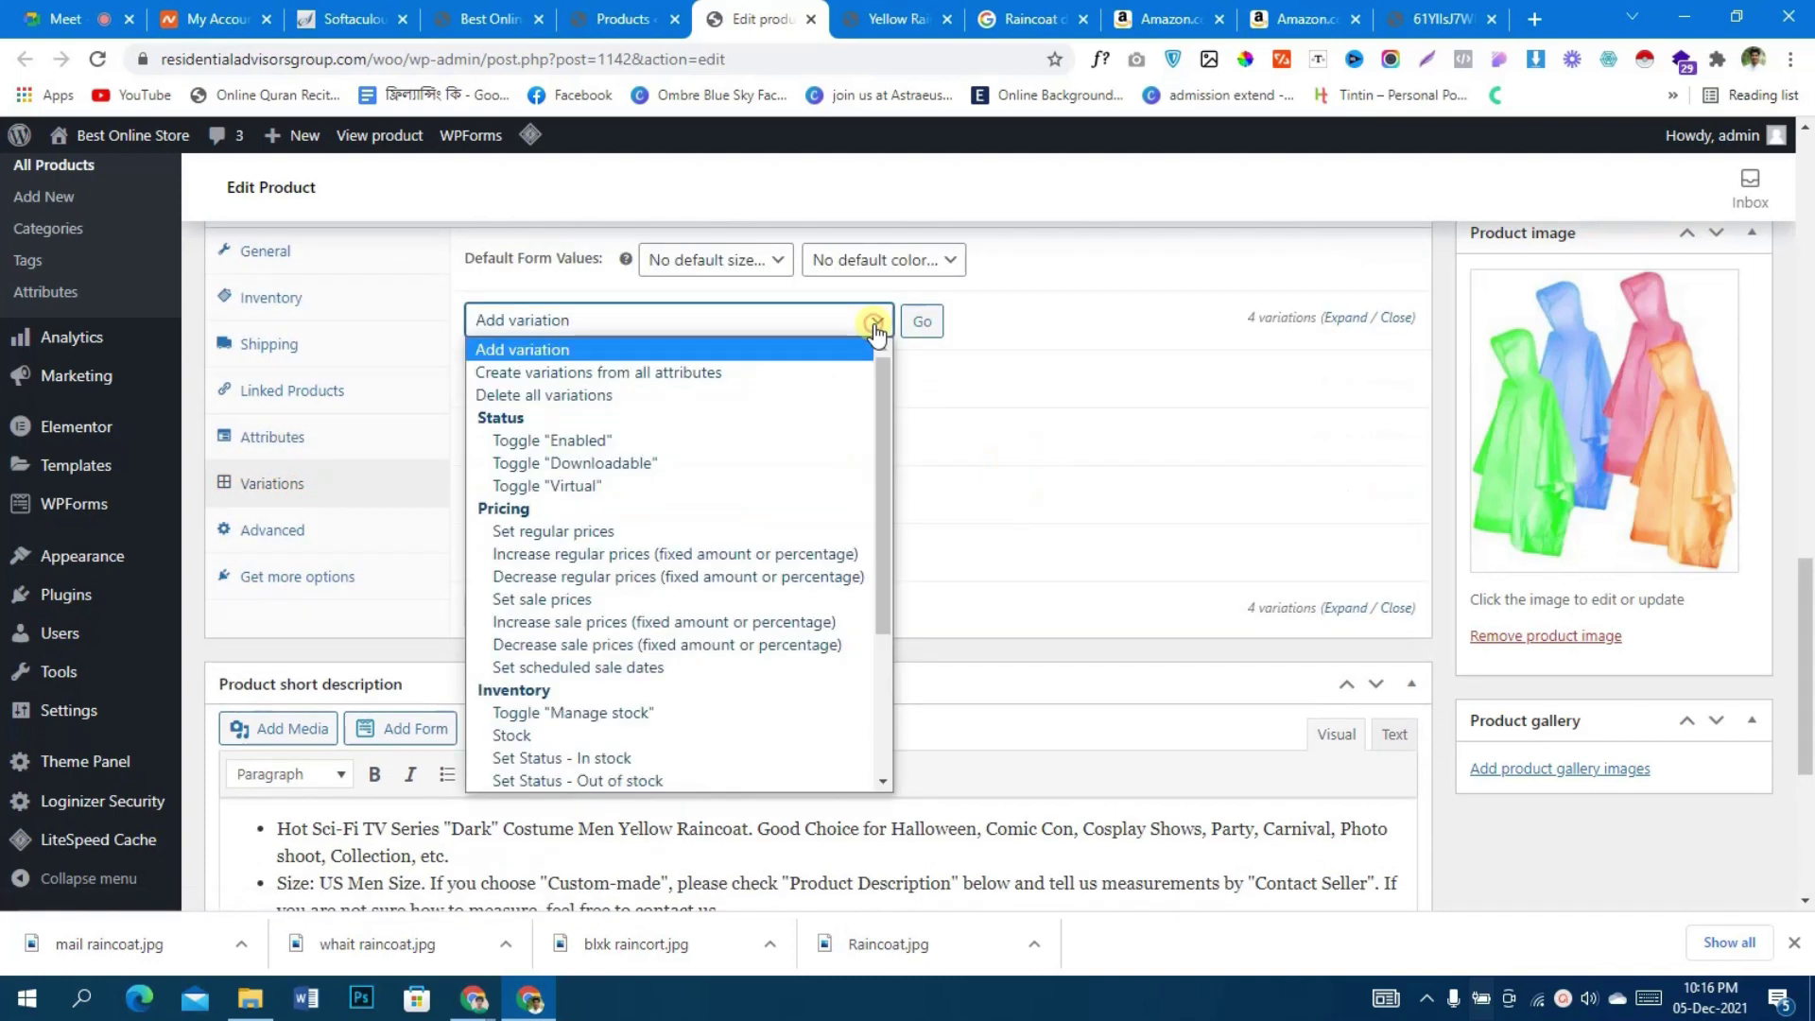
pyautogui.click(716, 393)
pyautogui.click(929, 326)
pyautogui.click(1021, 207)
pyautogui.click(1021, 189)
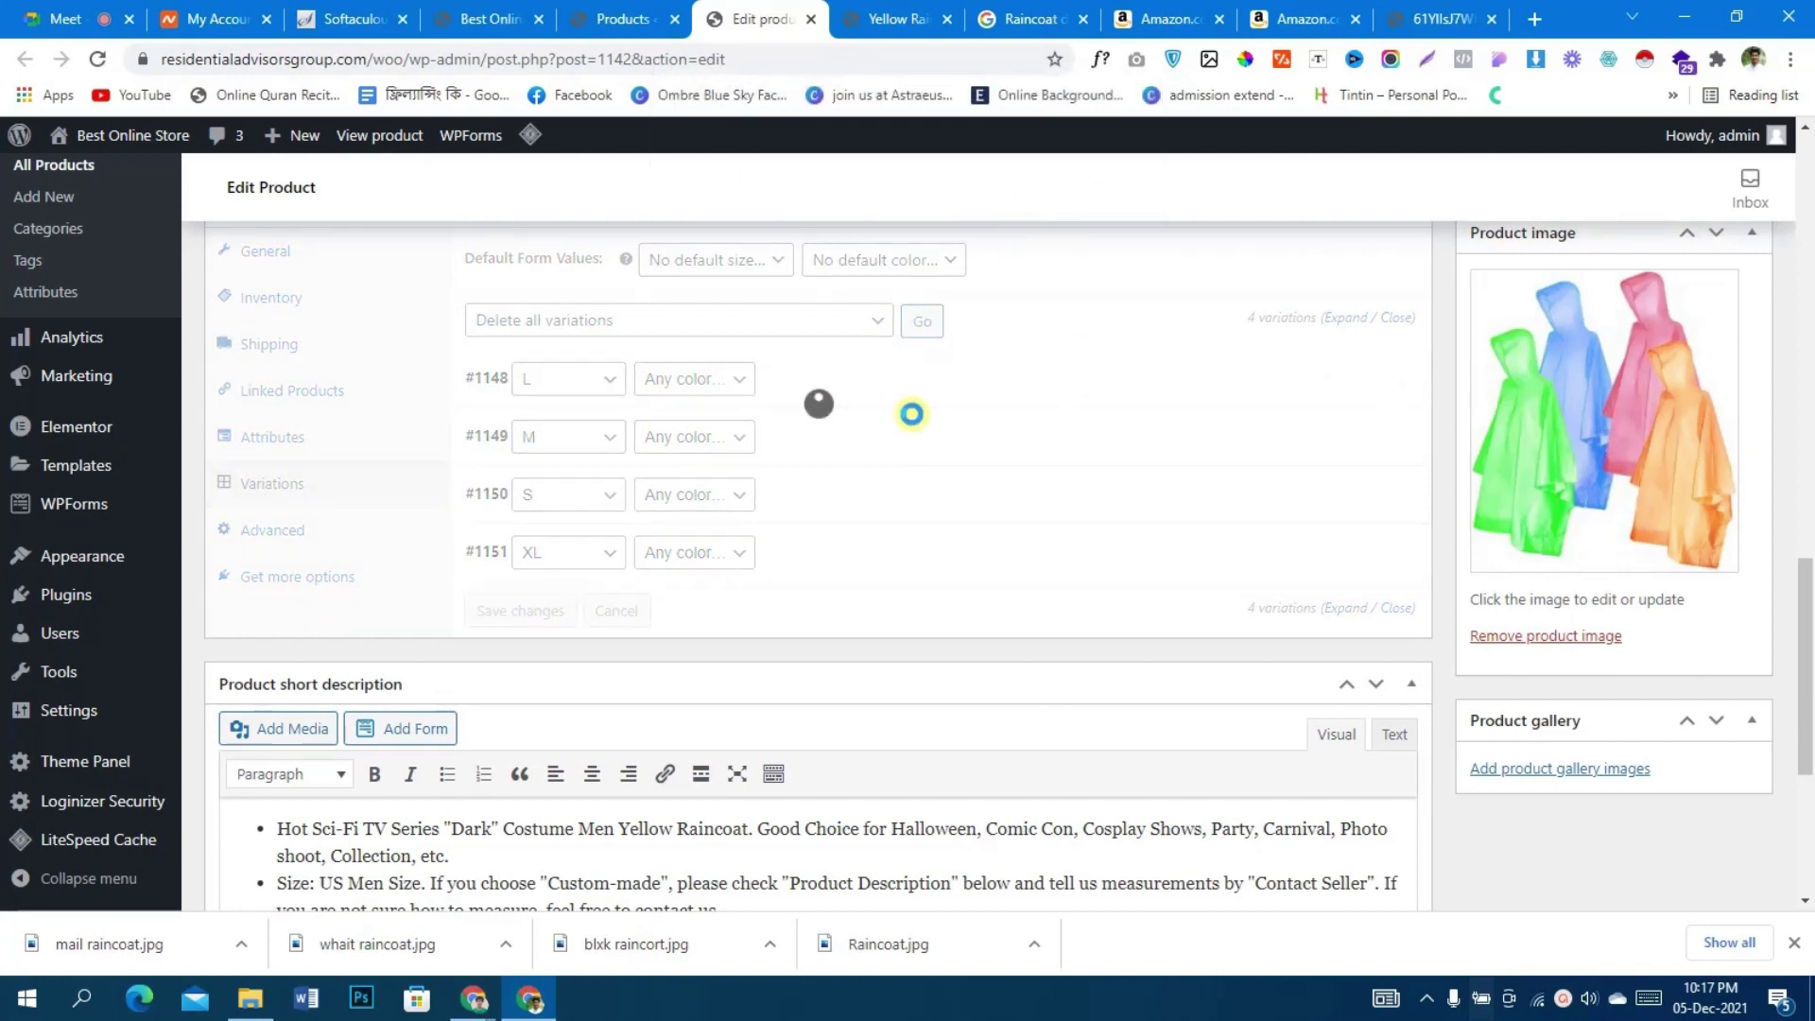
# - Create variations from all attributes, covering every size and color combination, and update the product
pyautogui.click(862, 257)
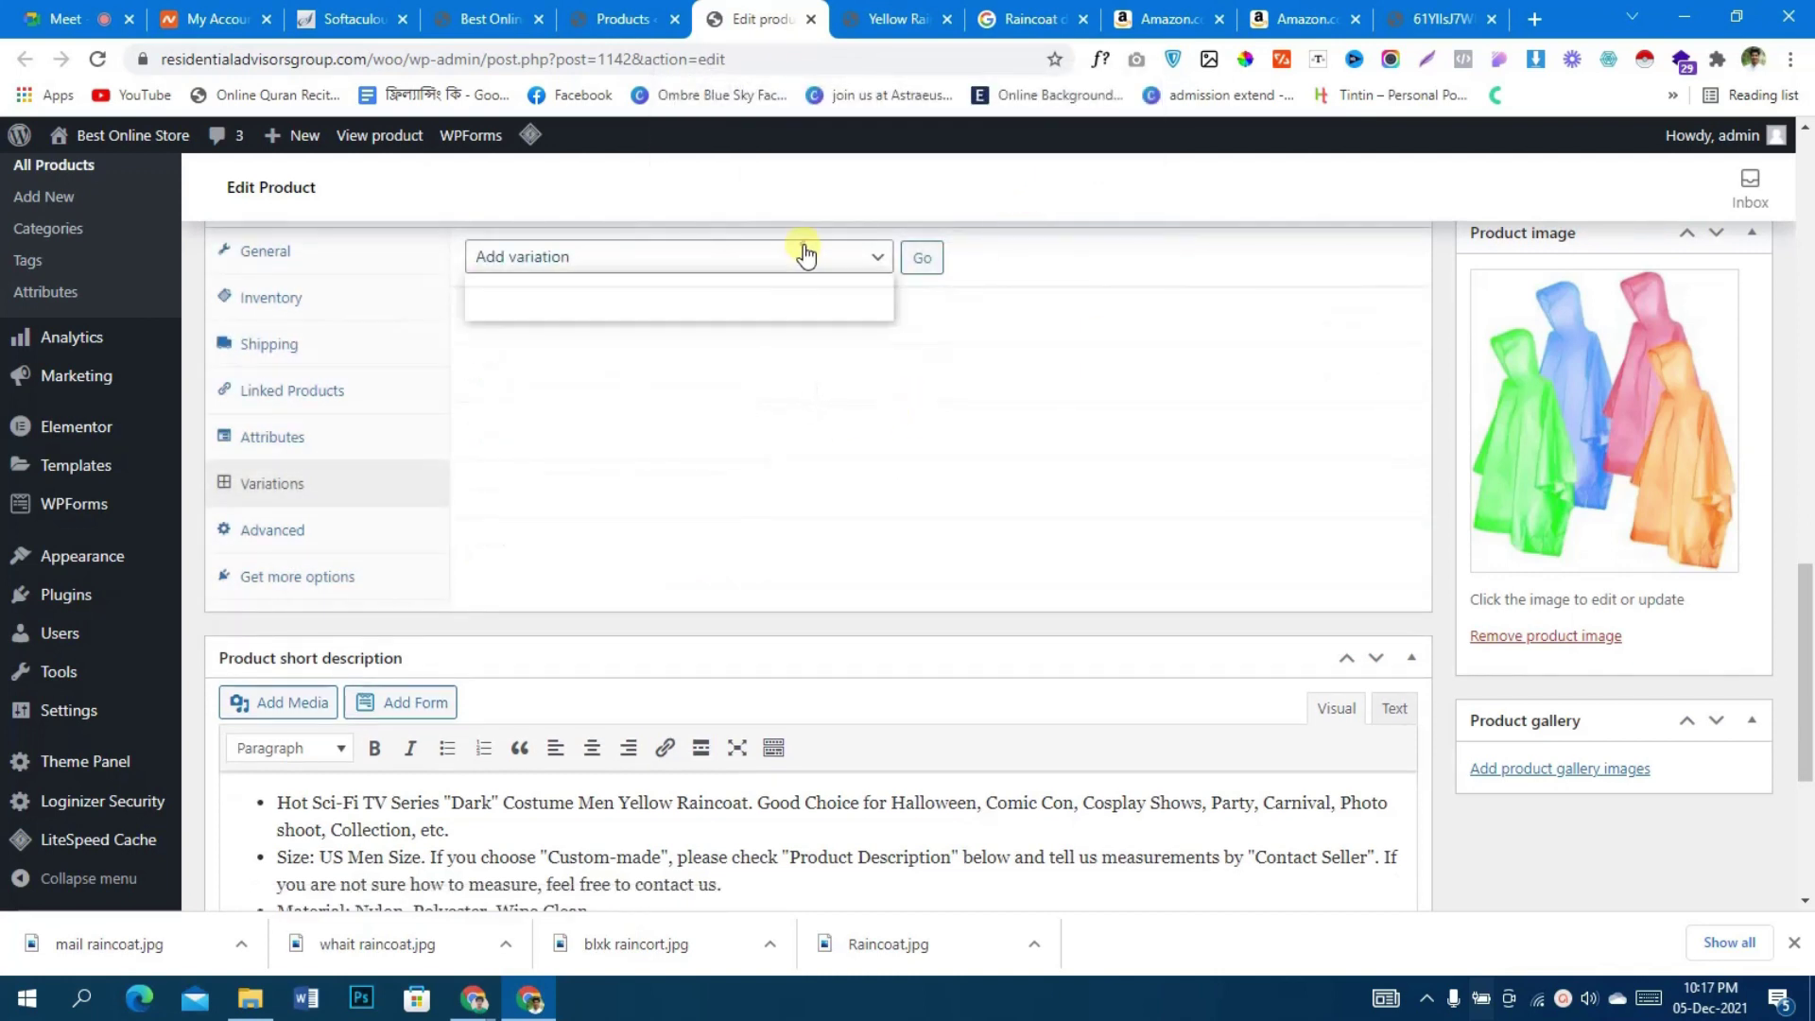
pyautogui.click(741, 308)
pyautogui.scroll(3, 771, 434)
pyautogui.click(922, 485)
pyautogui.click(998, 230)
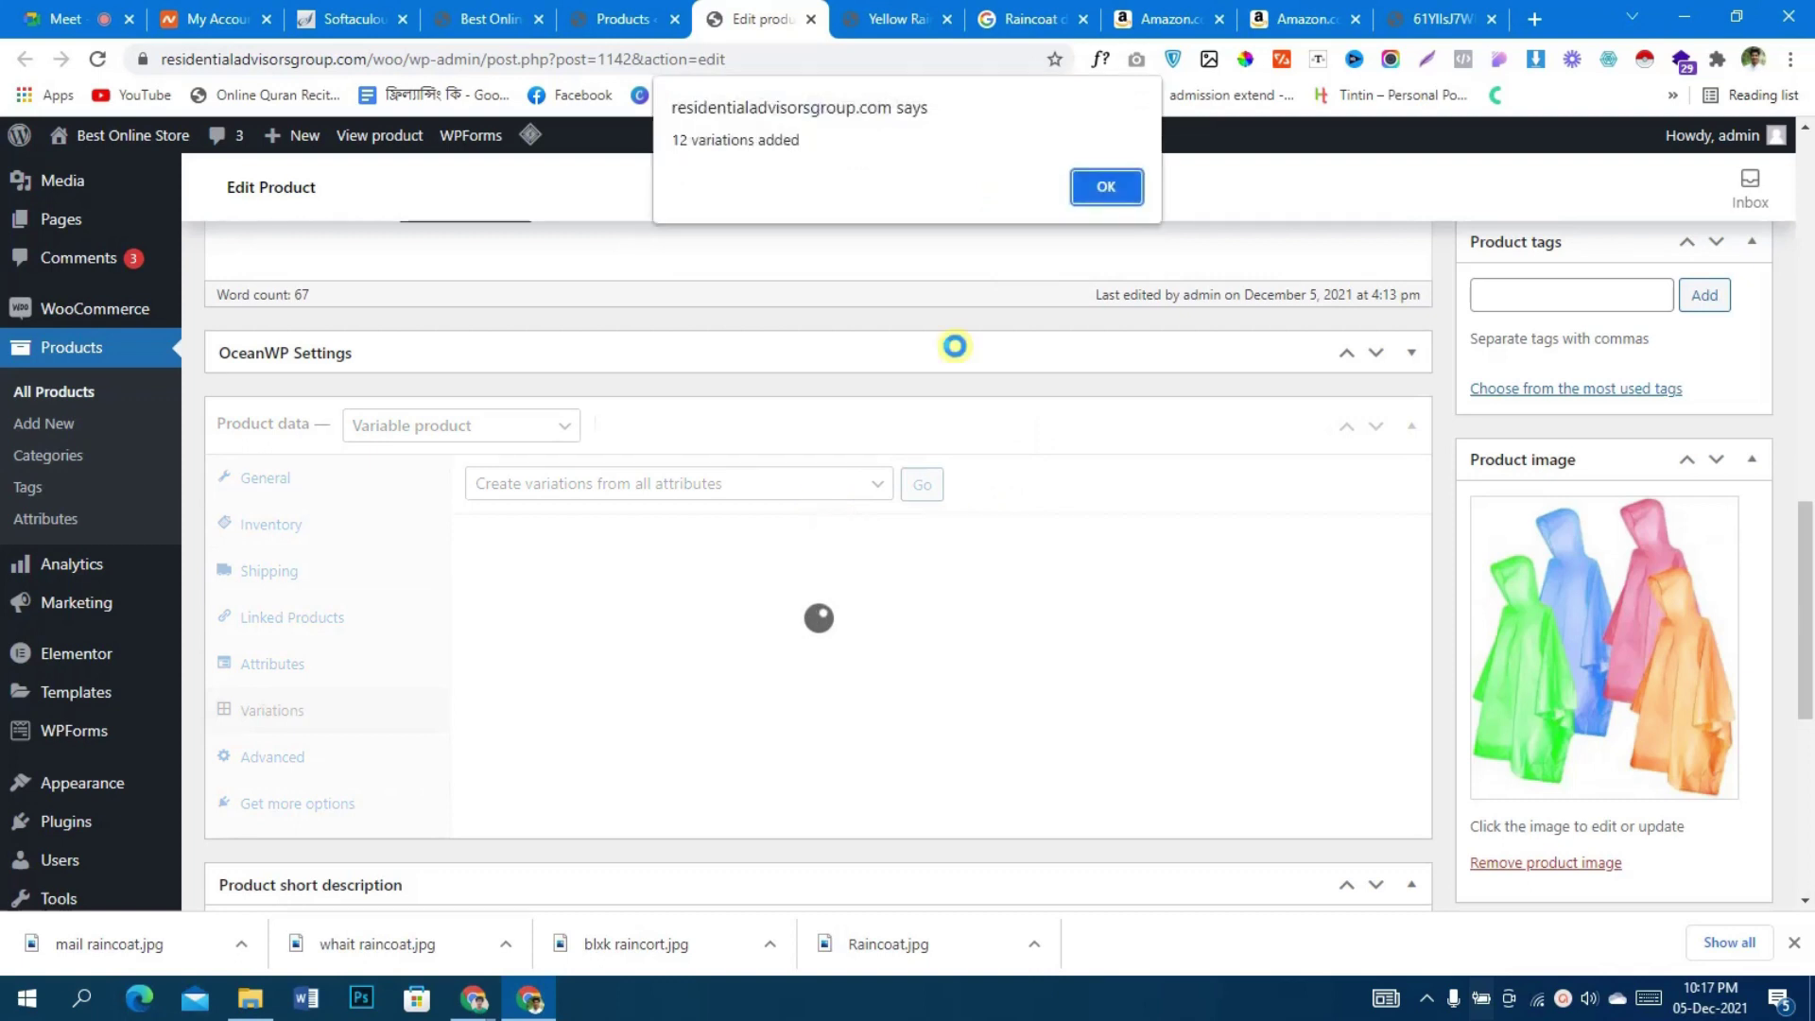
pyautogui.click(1076, 190)
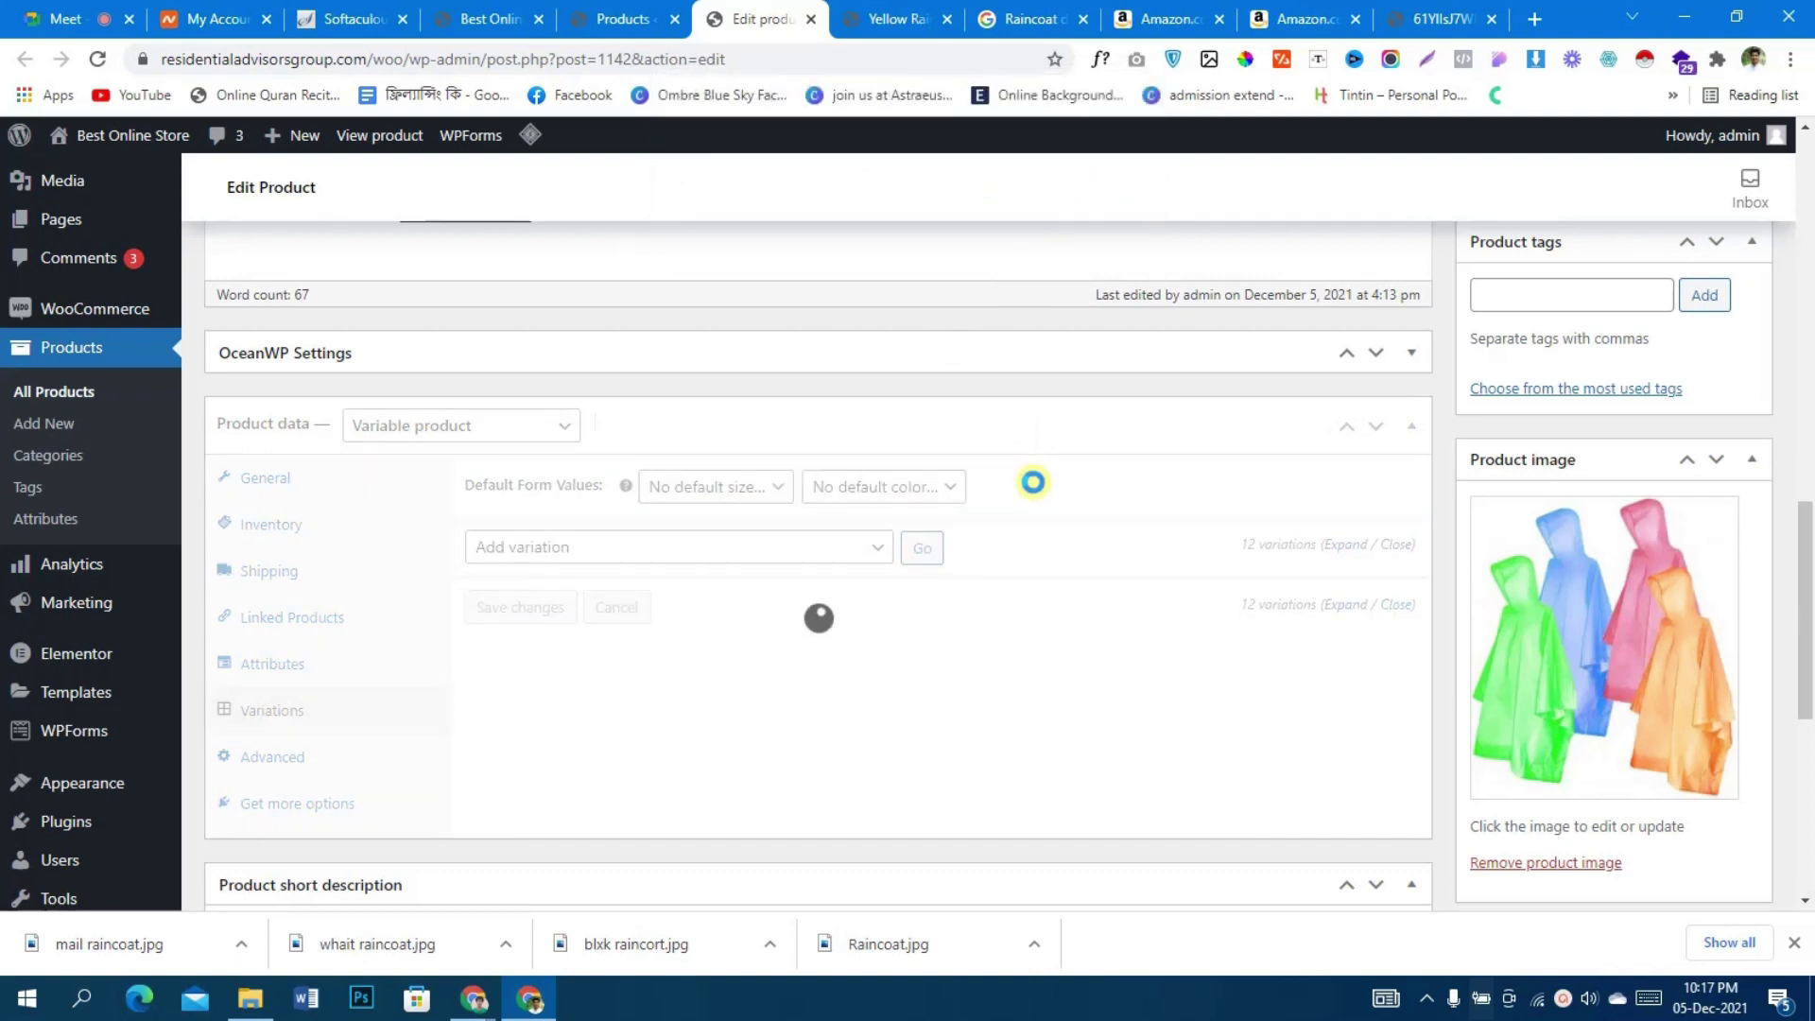
pyautogui.scroll(-5, 968, 583)
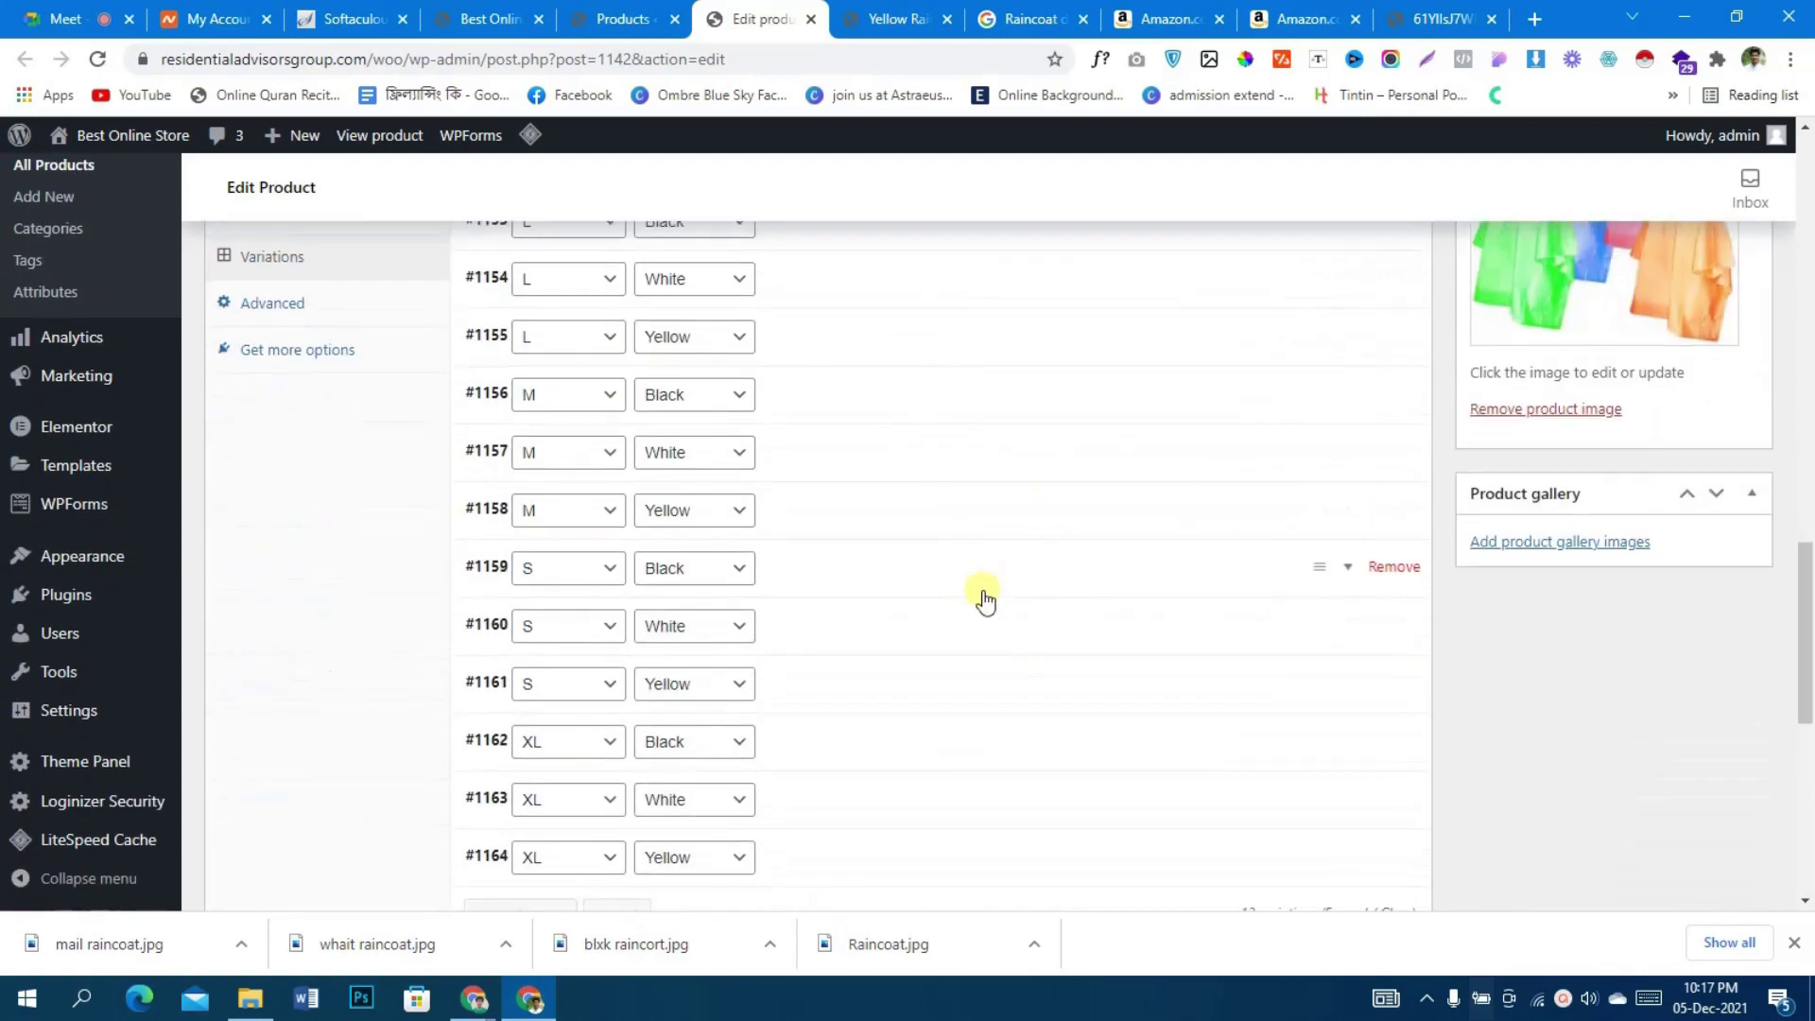
pyautogui.scroll(2, 980, 599)
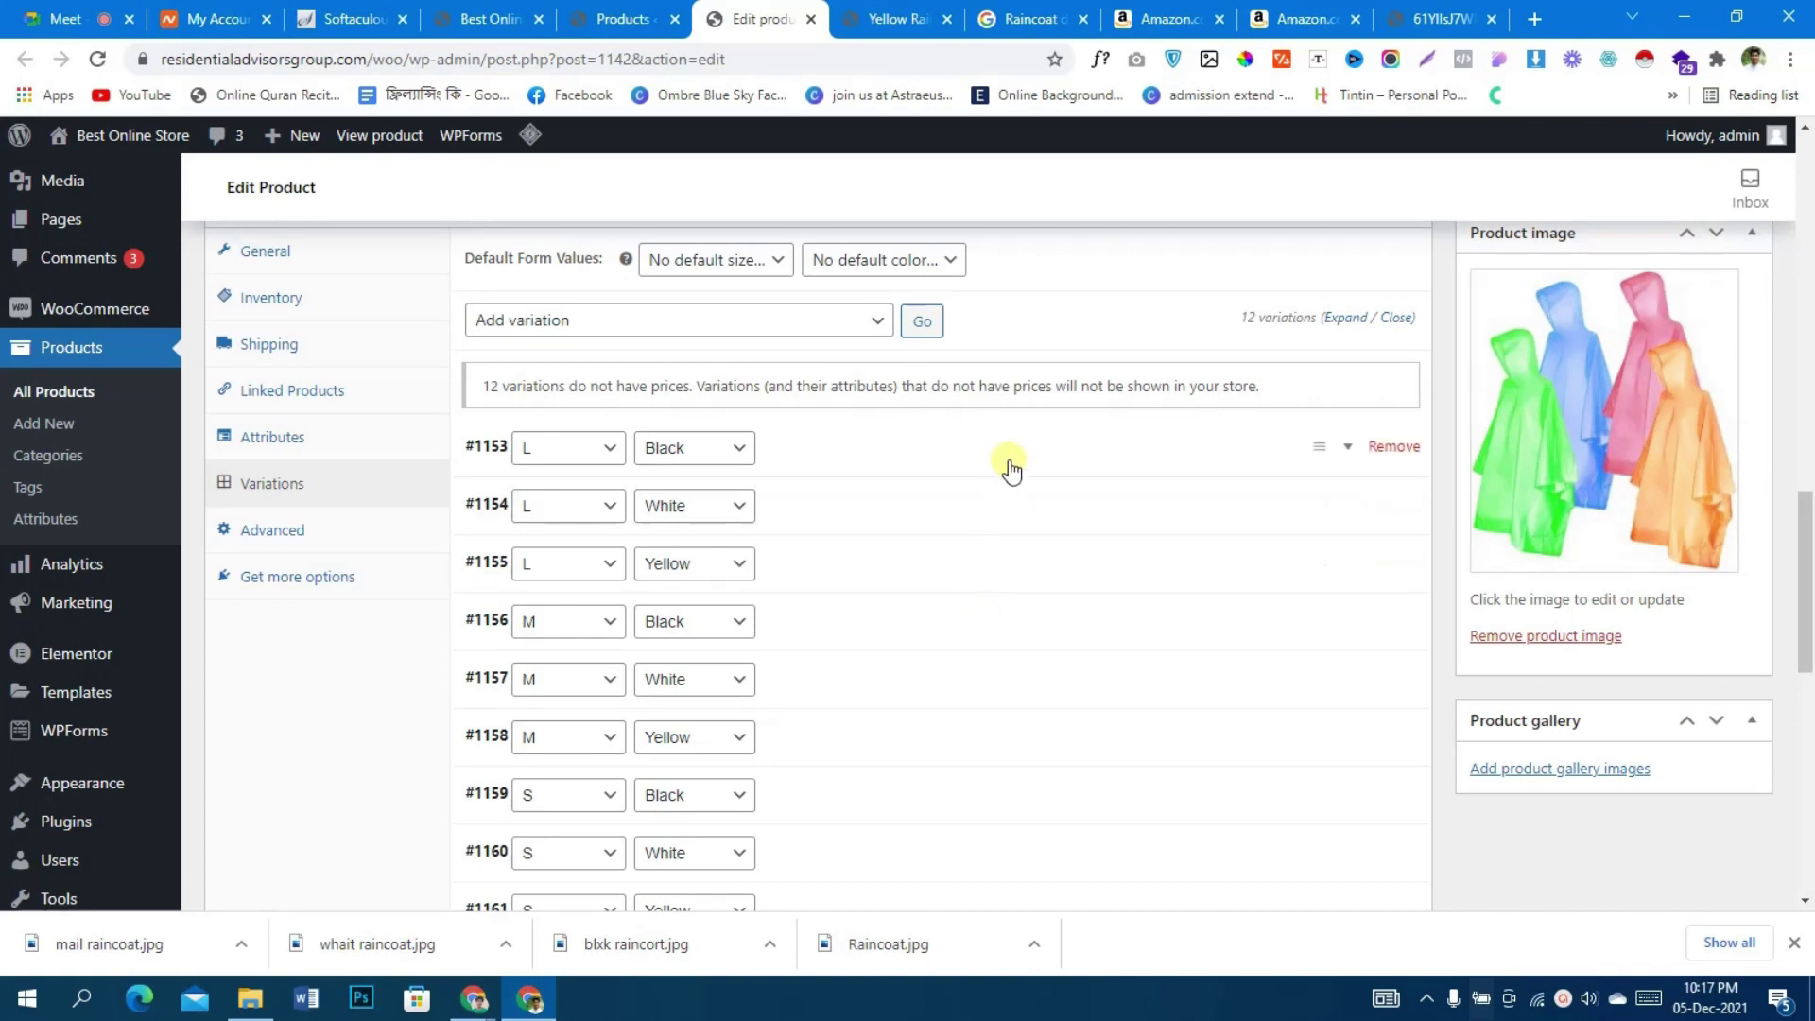
pyautogui.scroll(15, 989, 515)
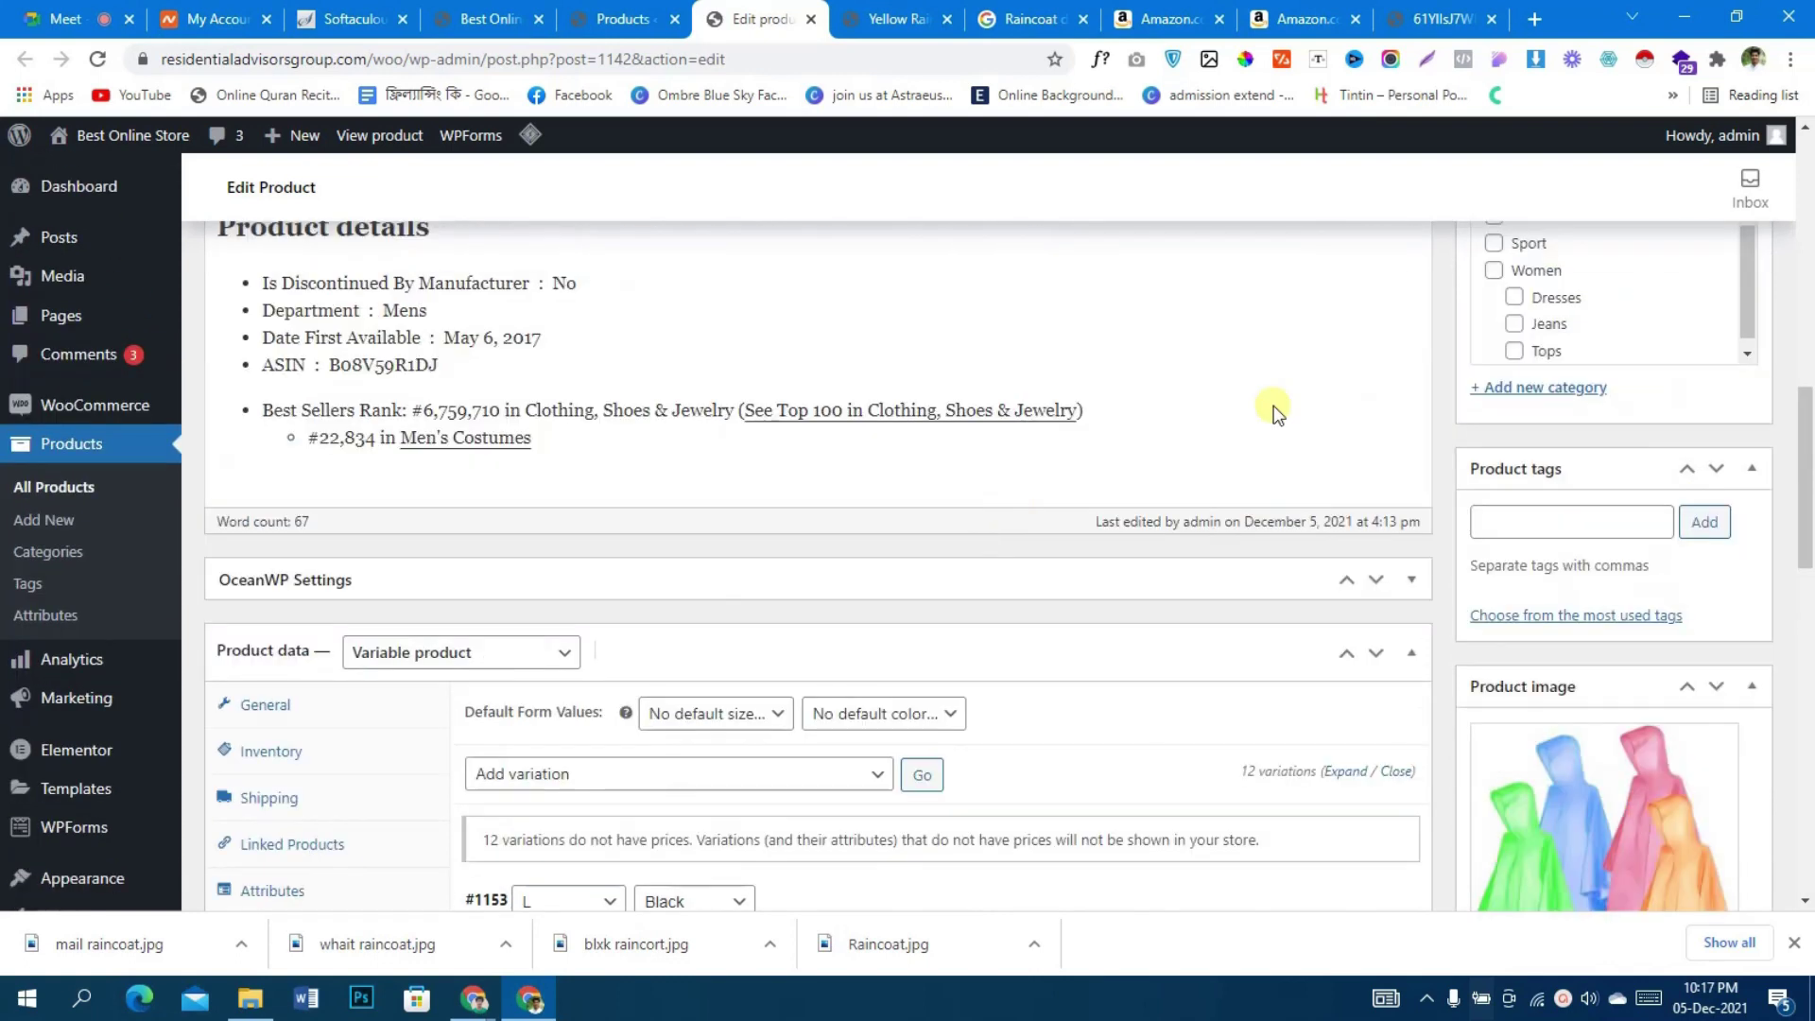
pyautogui.click(1723, 571)
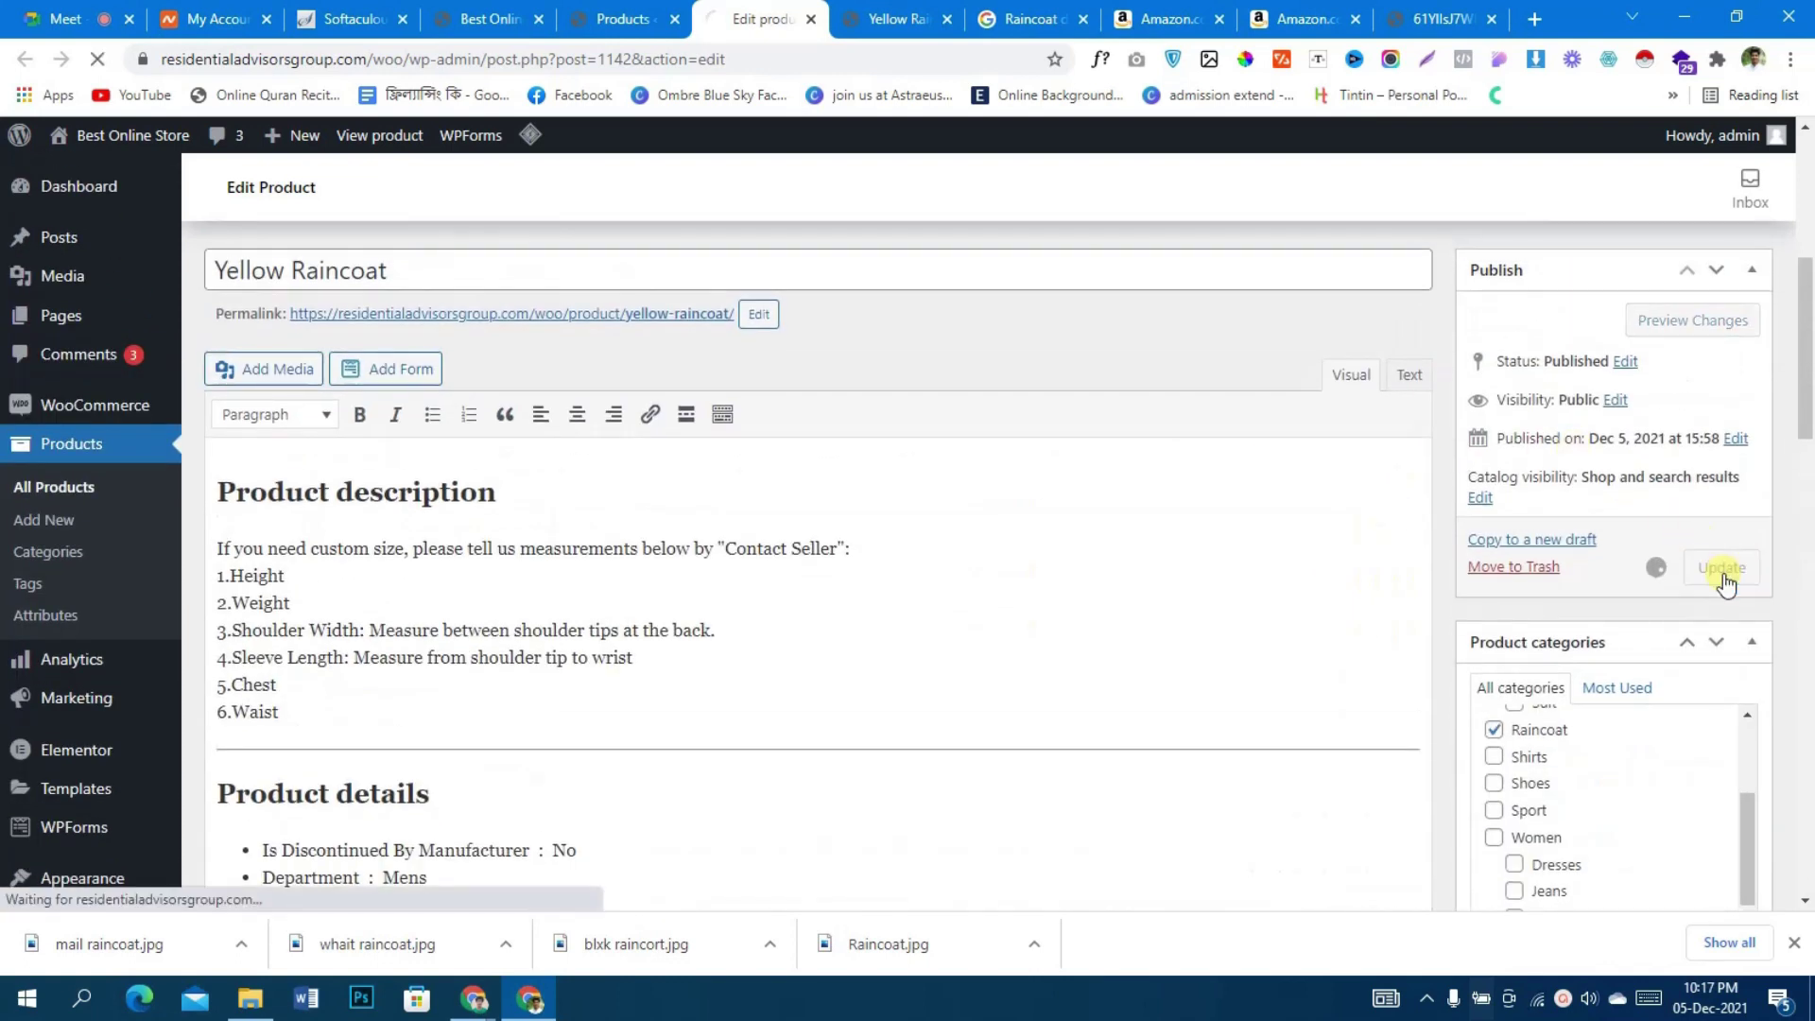
# - Reload the Yellow Raincoat's store page and check its availability and purchase options
pyautogui.click(891, 12)
pyautogui.click(98, 59)
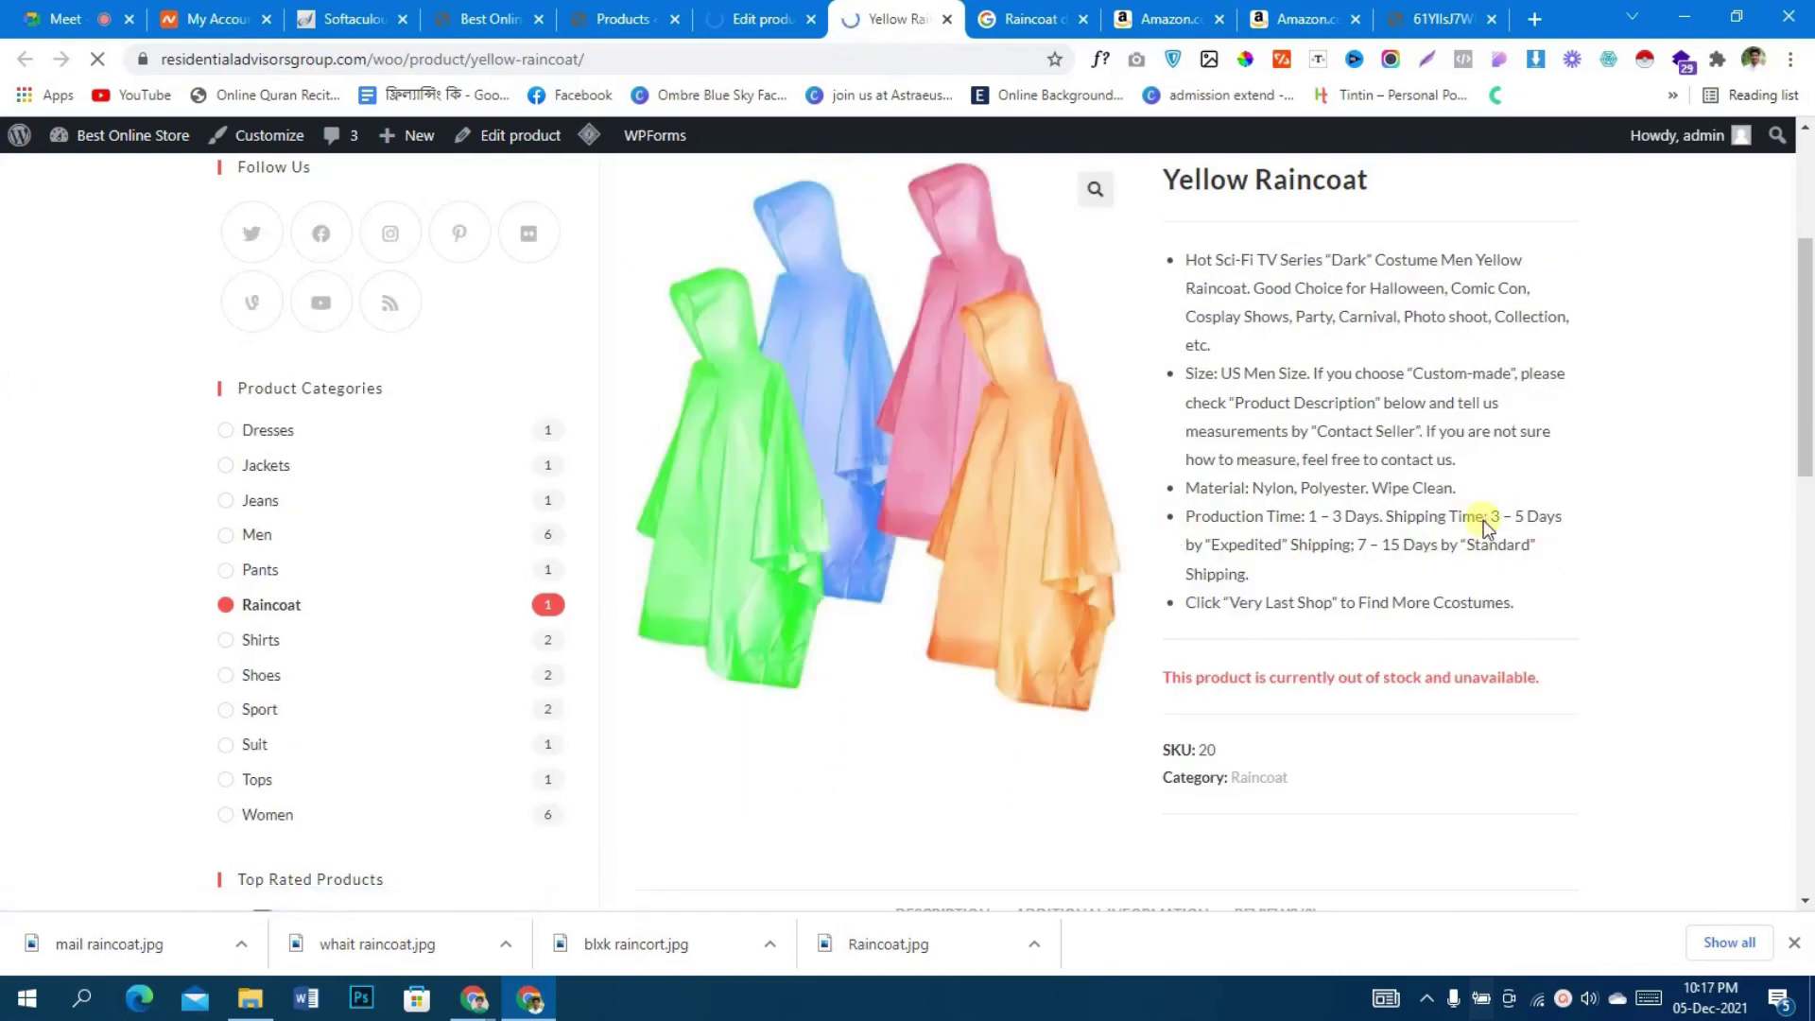
pyautogui.scroll(-3, 1598, 475)
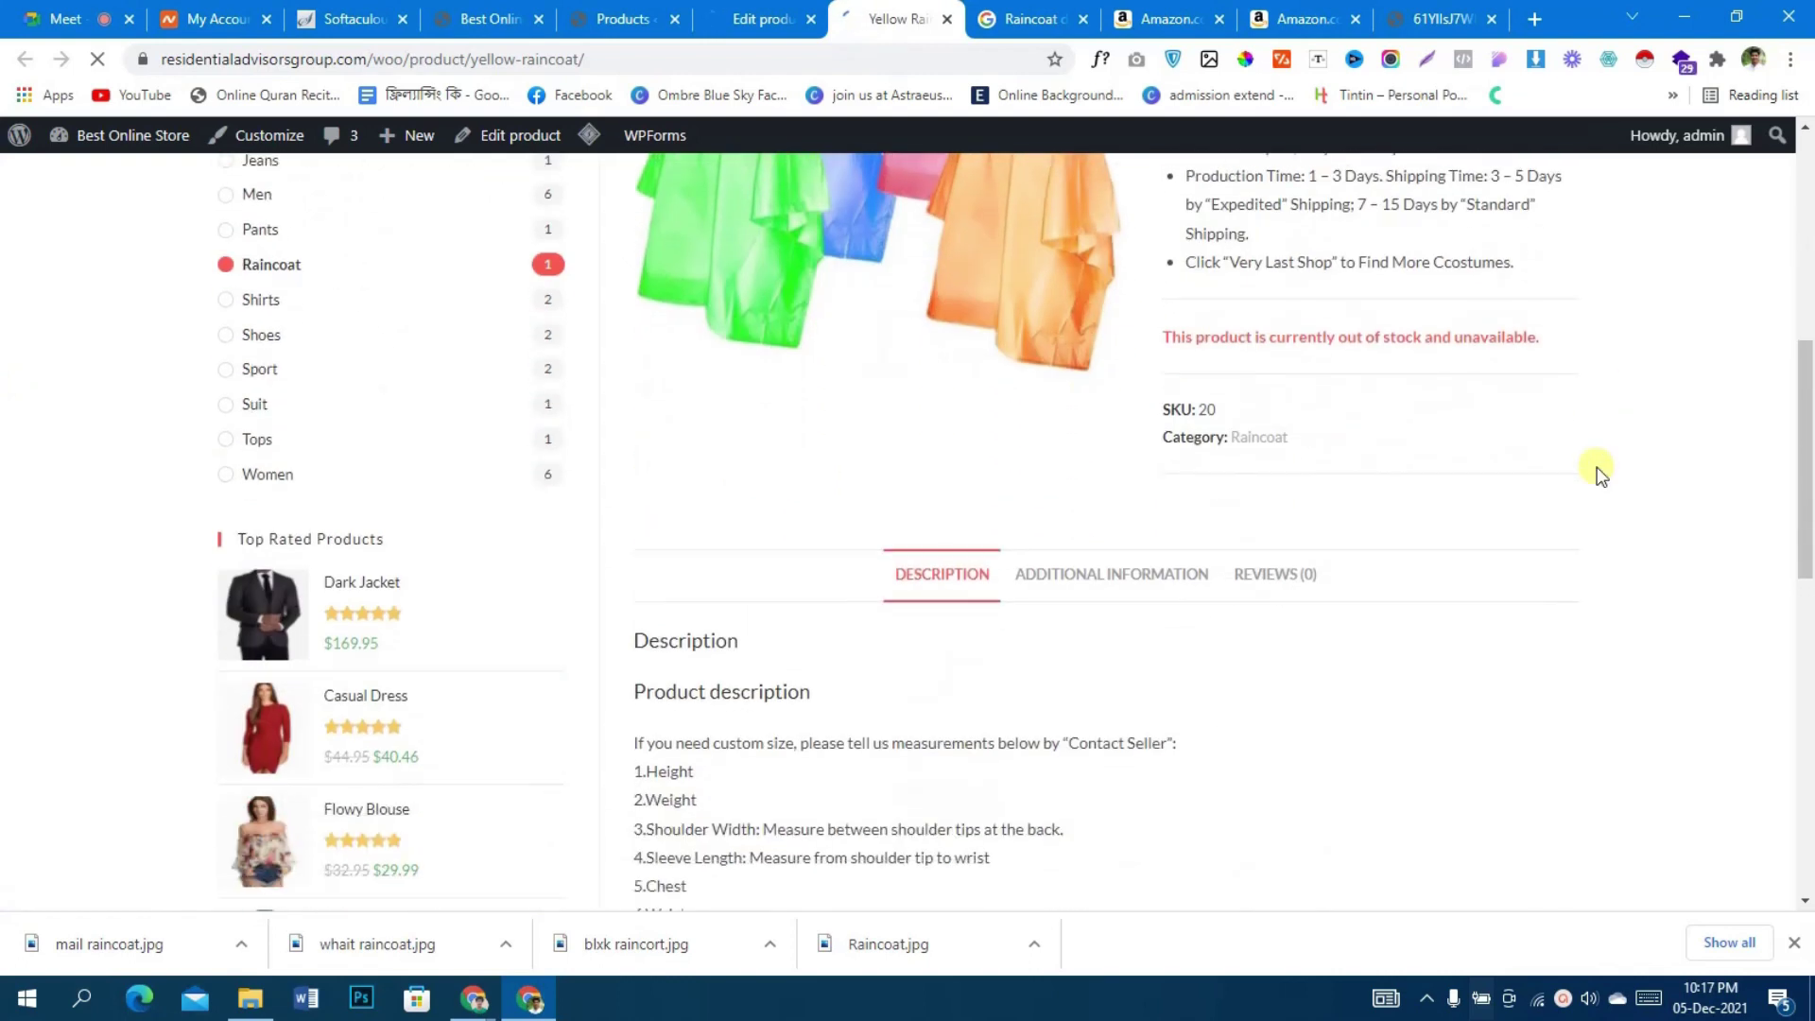
pyautogui.scroll(2, 1598, 475)
pyautogui.moveTo(1172, 560); pyautogui.dragTo(1286, 667)
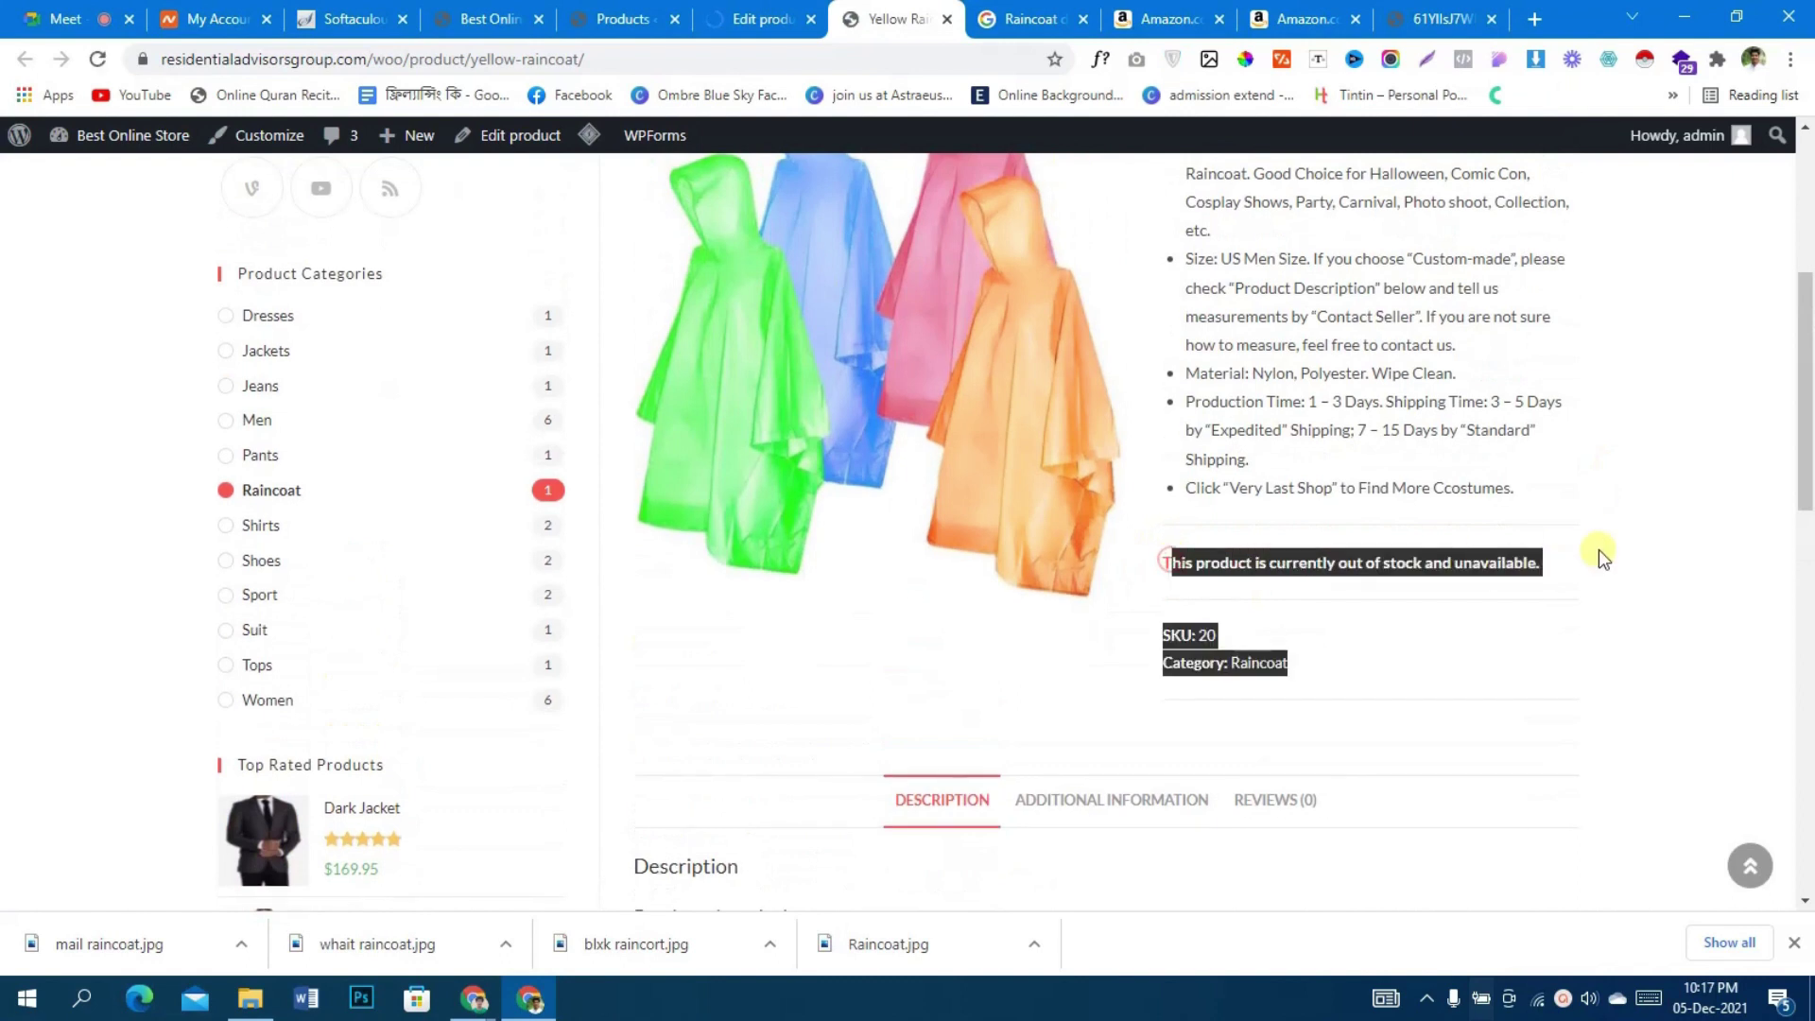
# - Set the regular price of all Yellow Raincoat variations to 200 in bulk and update the product
pyautogui.click(809, 11)
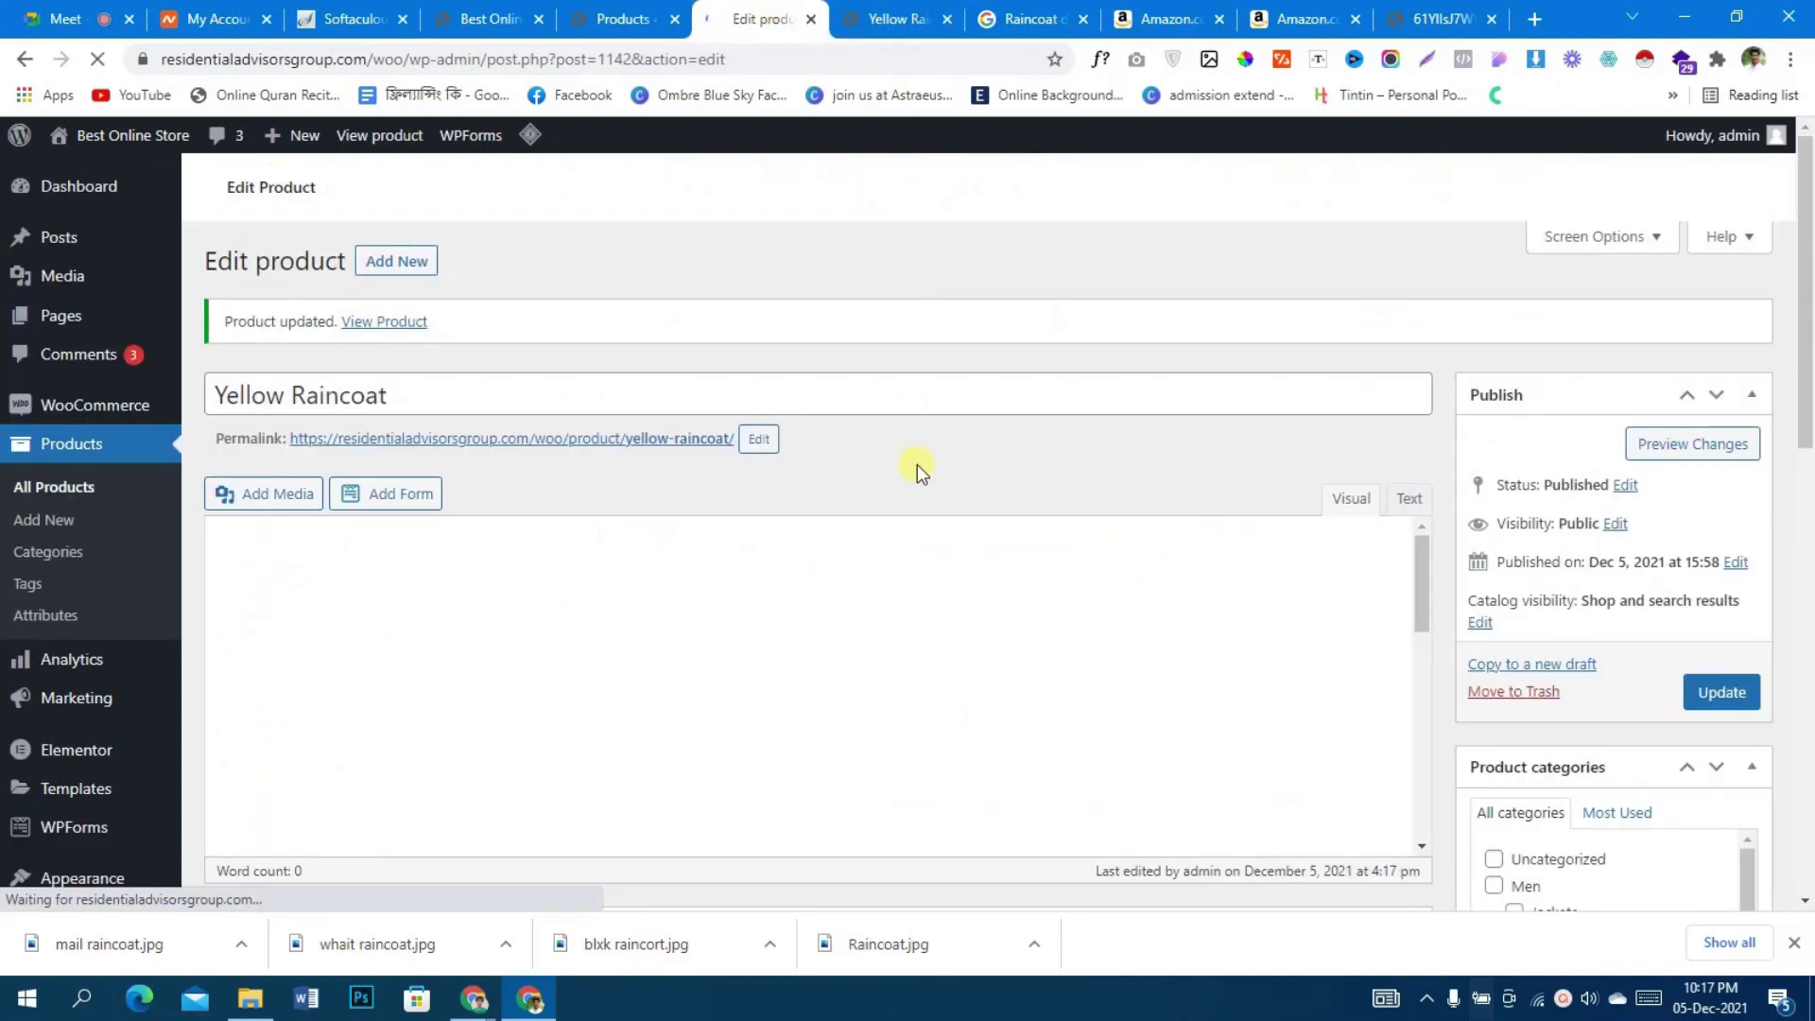
pyautogui.scroll(-6, 1234, 461)
pyautogui.scroll(-3, 1233, 461)
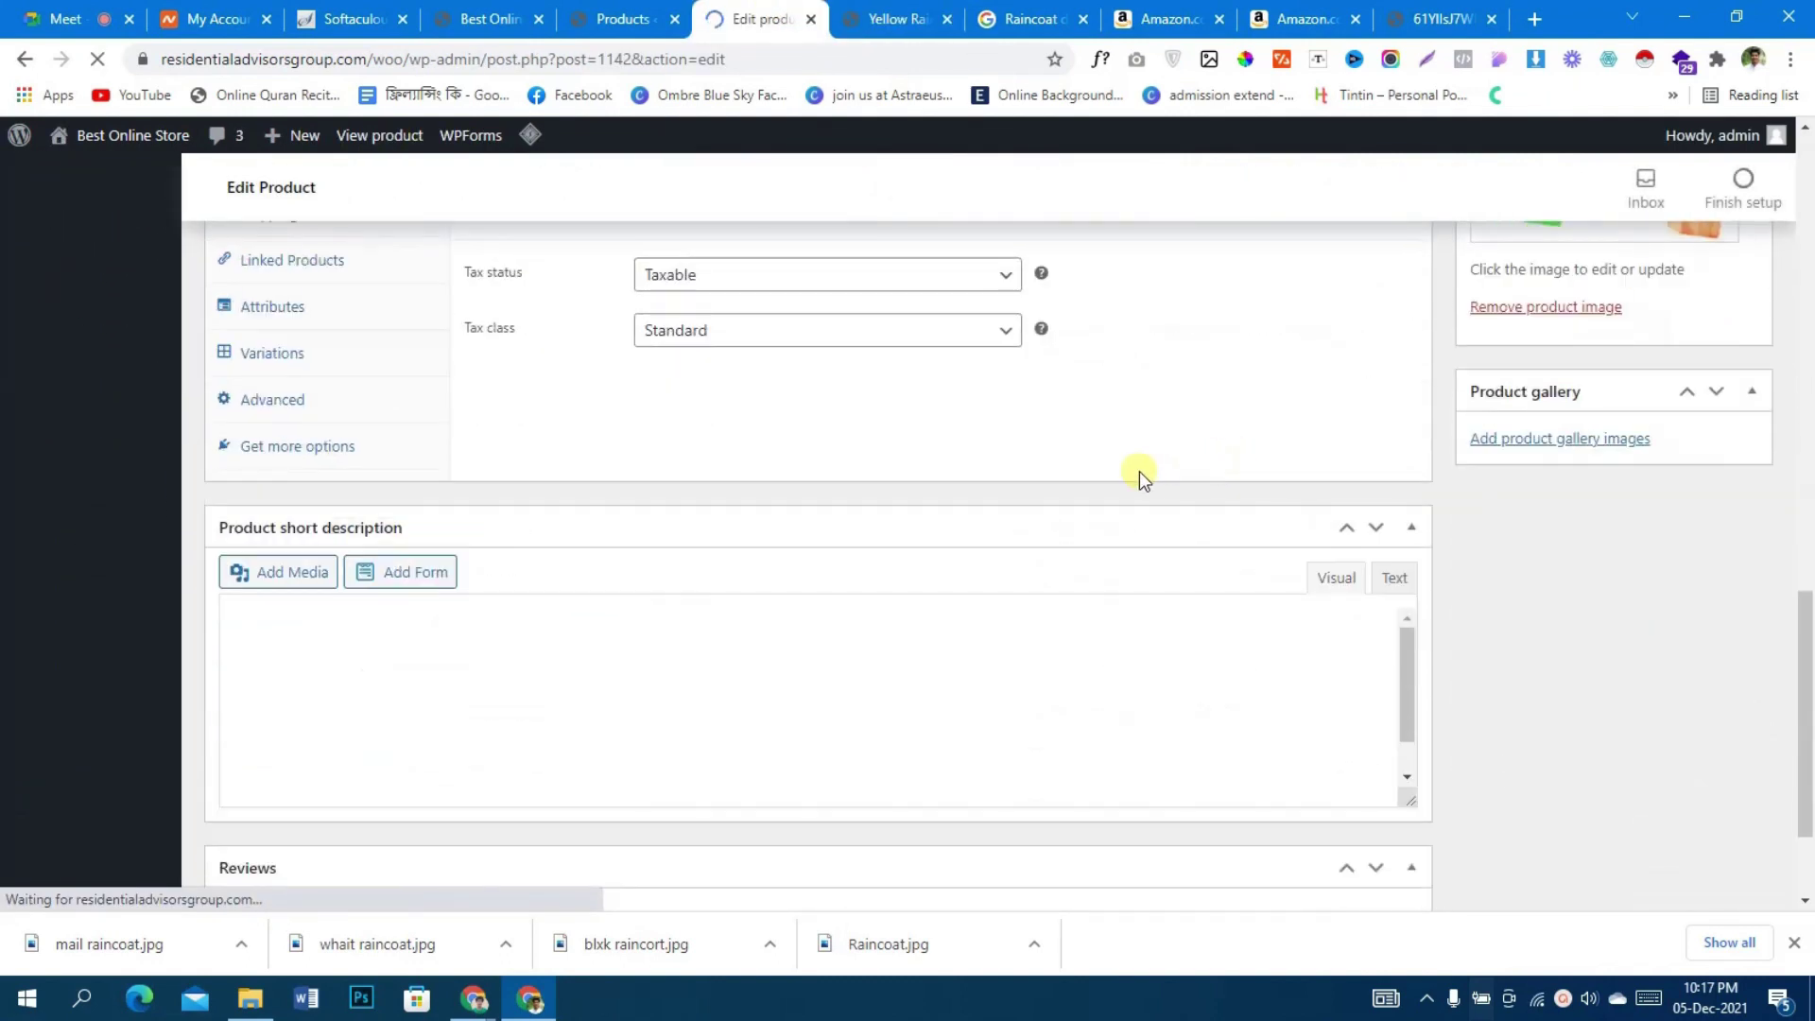
pyautogui.scroll(4, 861, 506)
pyautogui.scroll(-5, 860, 502)
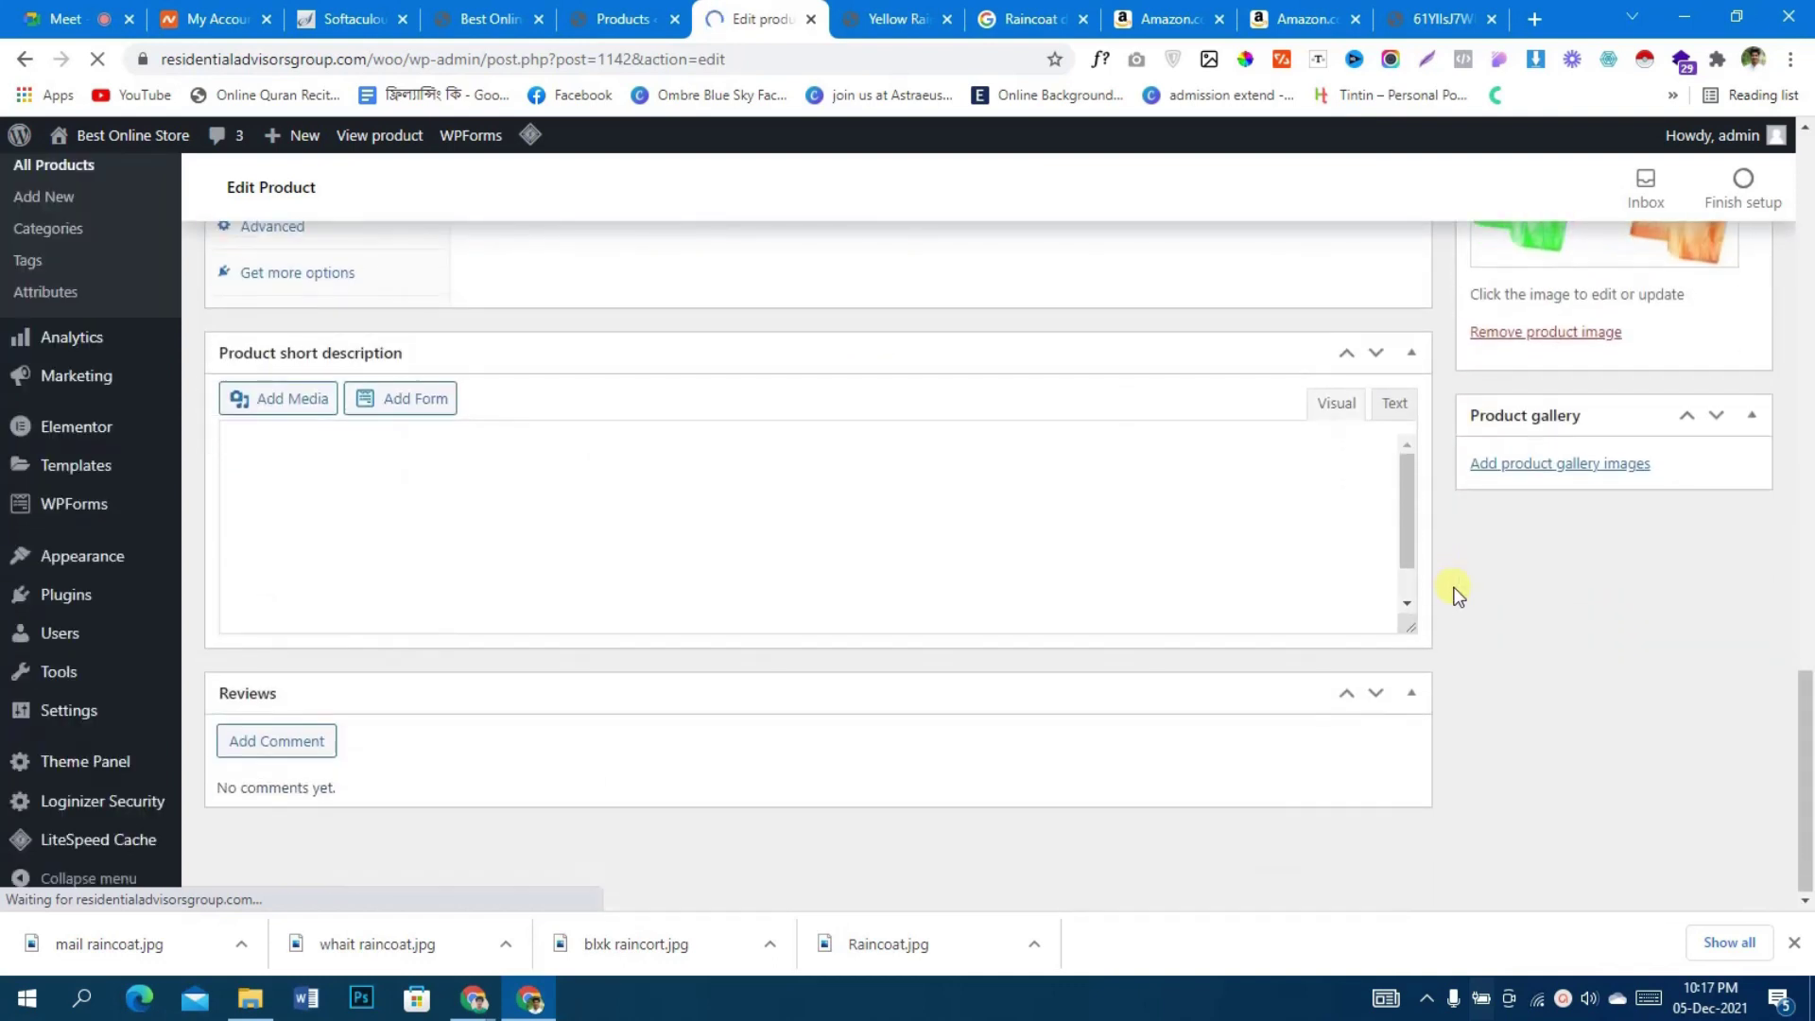
pyautogui.scroll(5, 1451, 586)
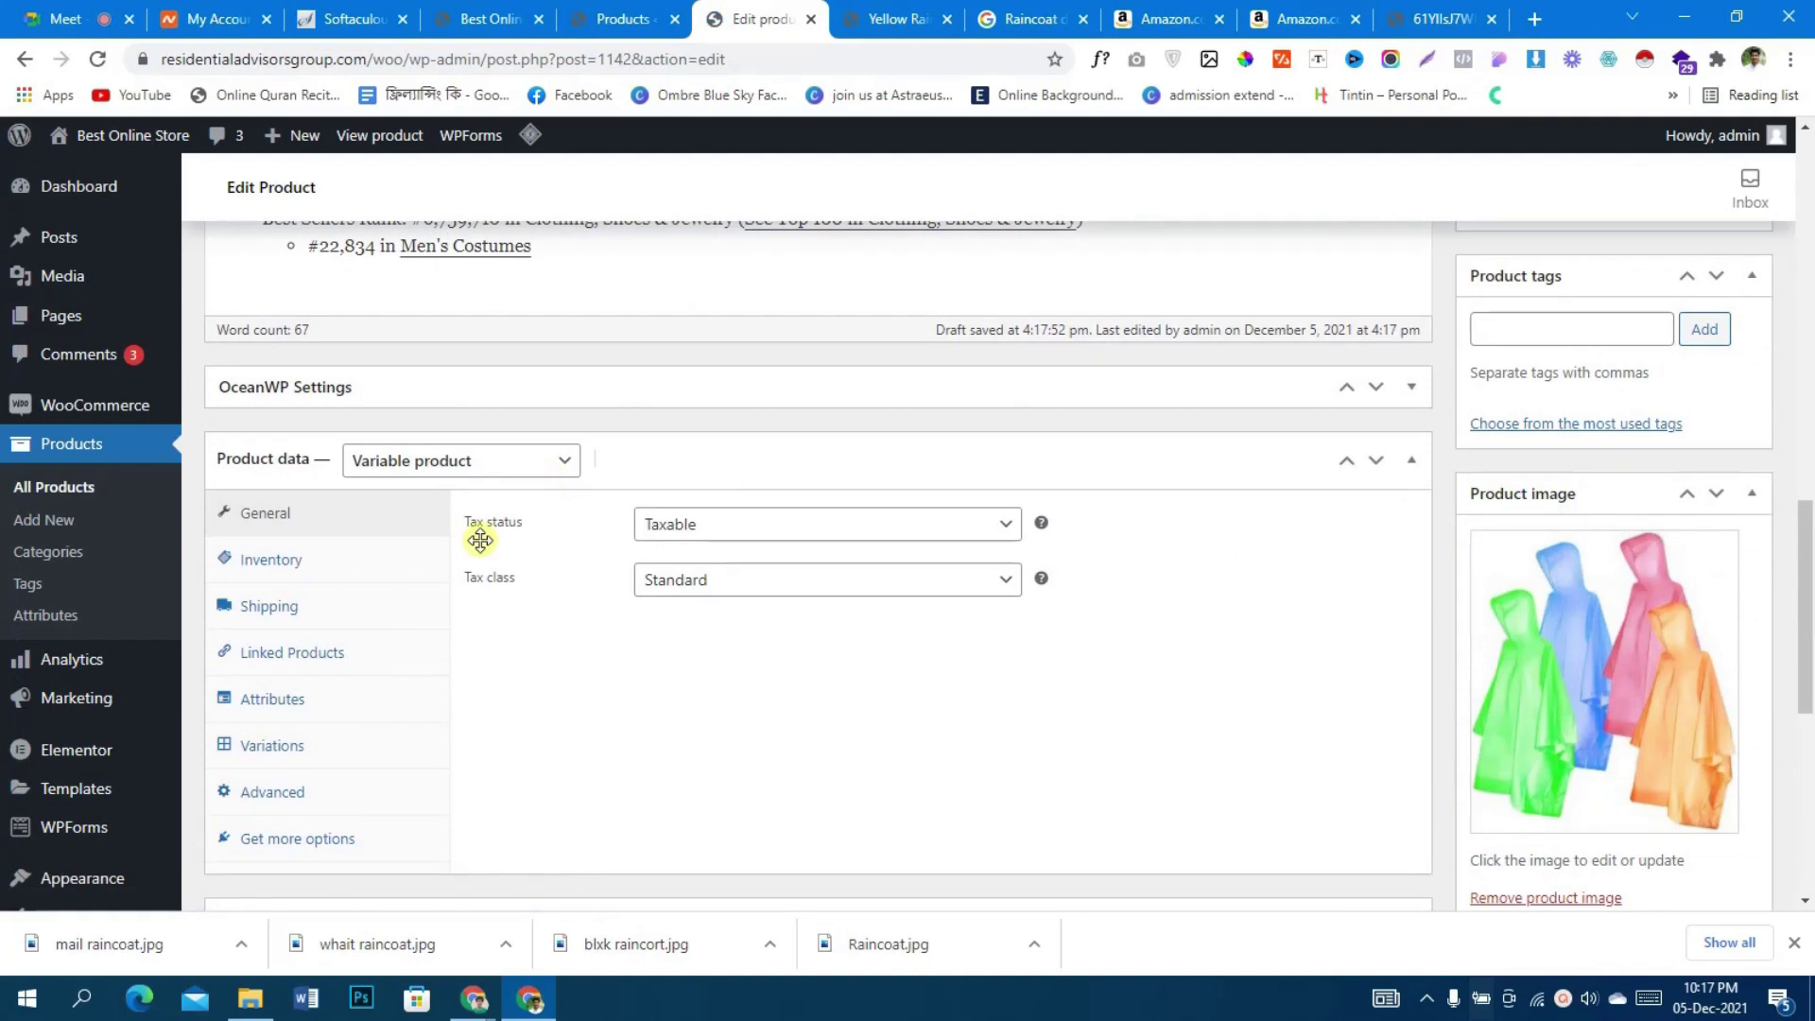
pyautogui.click(315, 756)
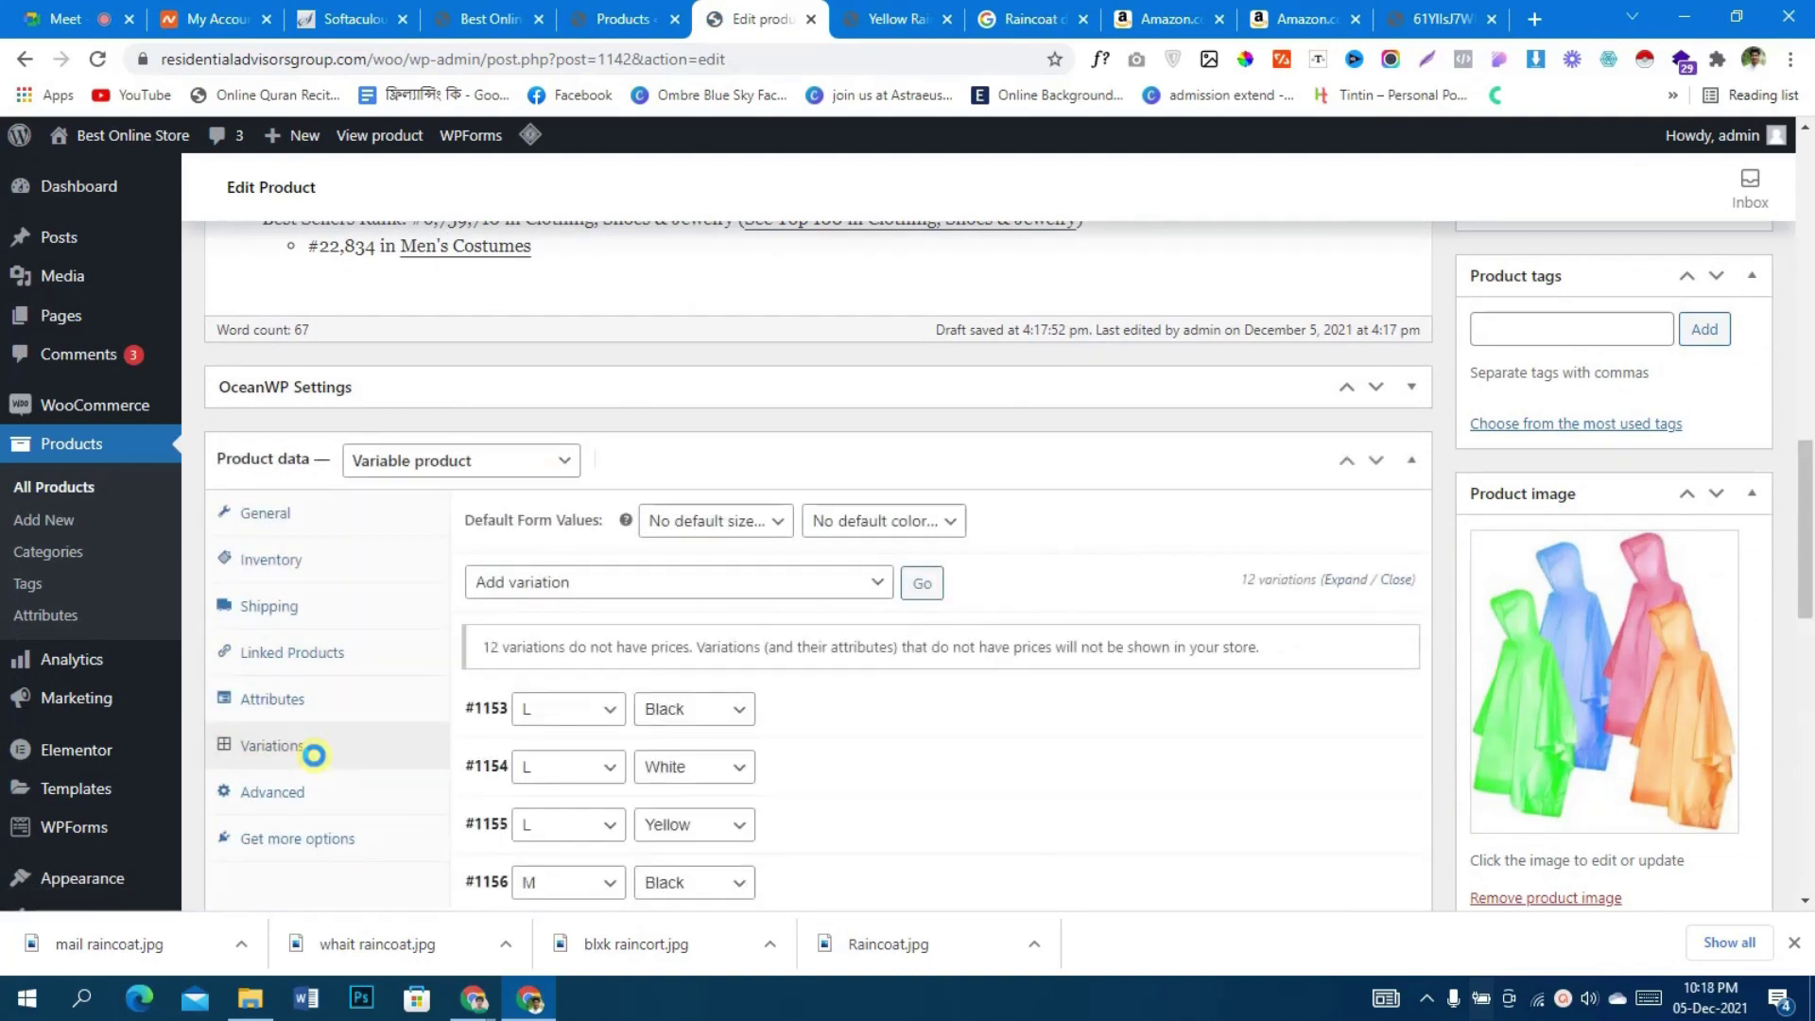
pyautogui.click(651, 580)
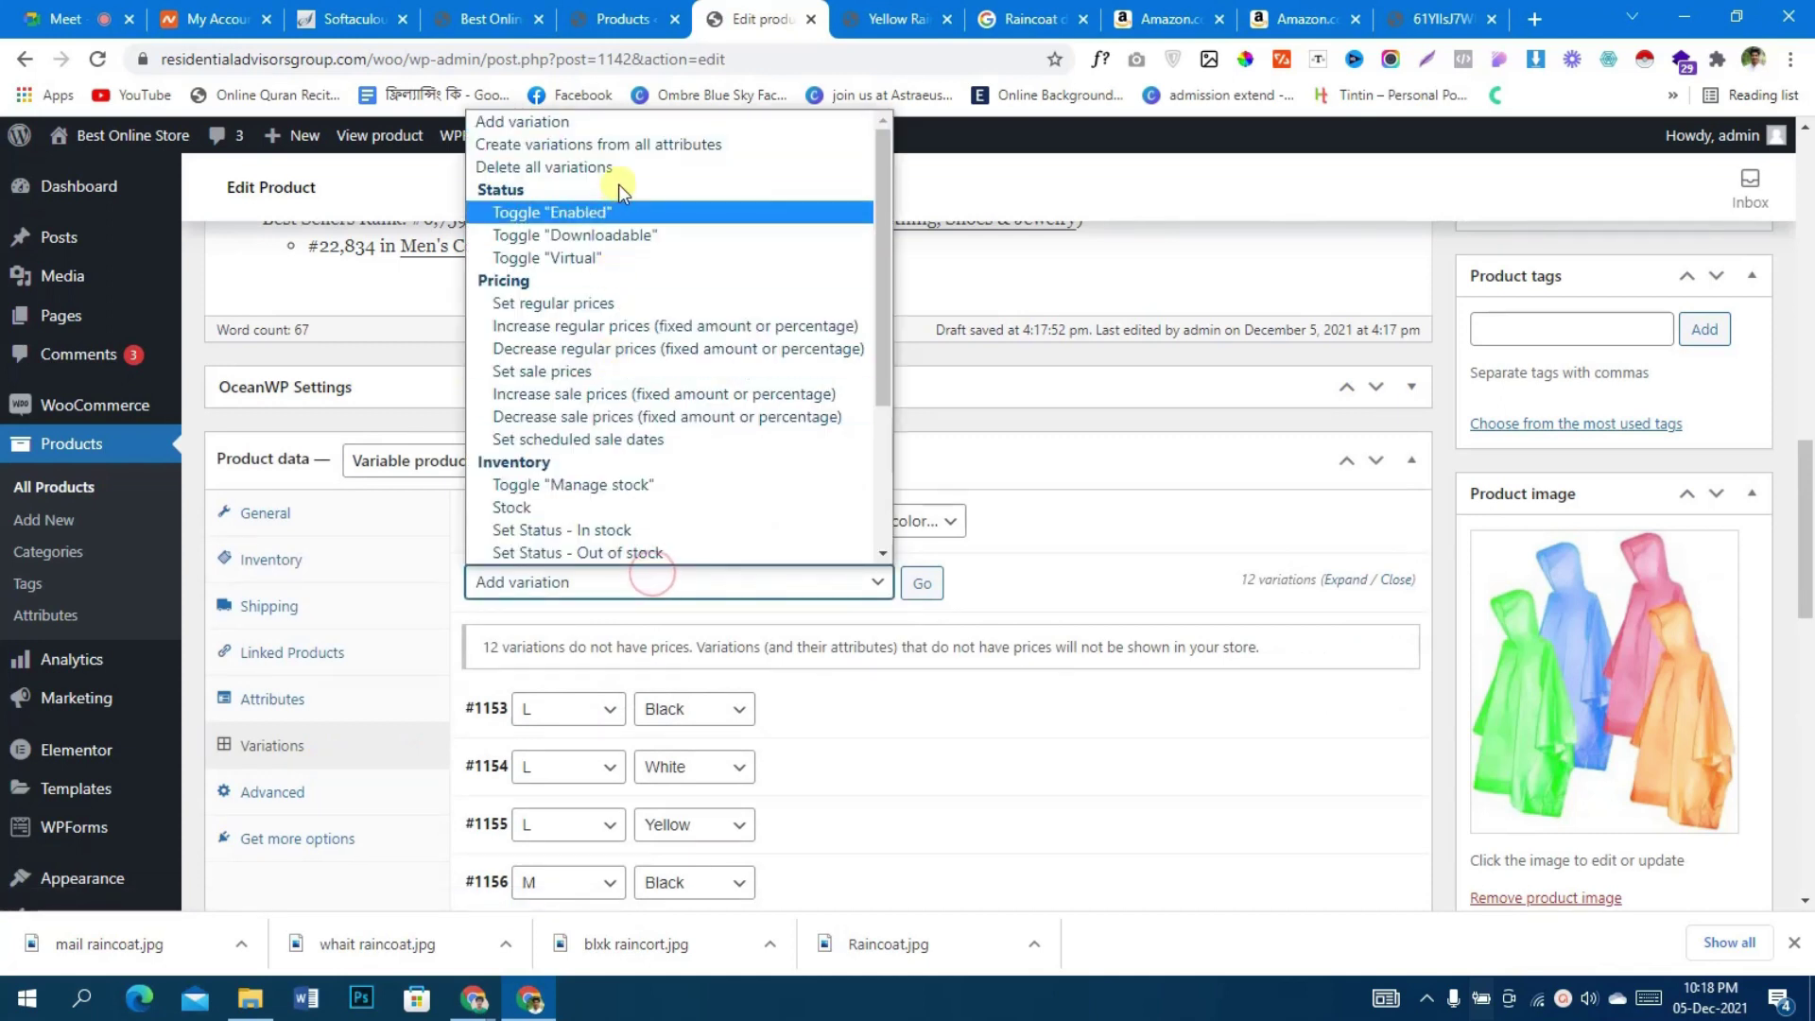
pyautogui.click(616, 302)
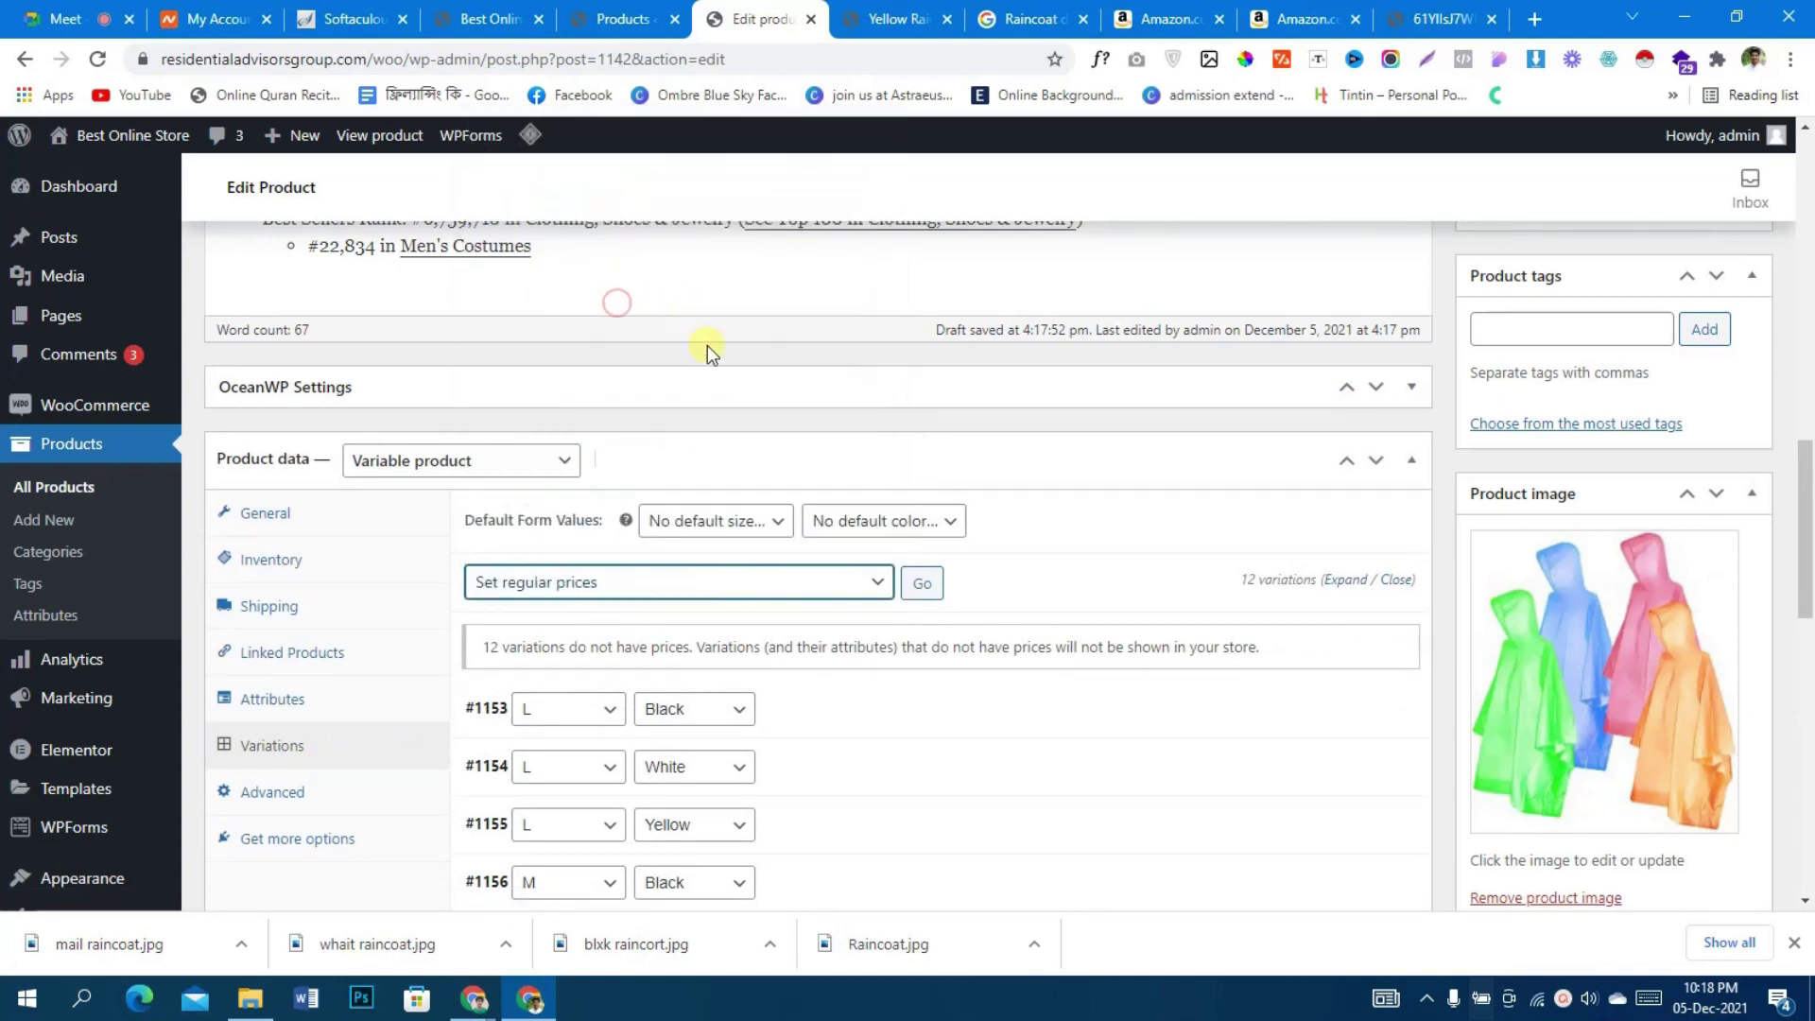
pyautogui.click(915, 581)
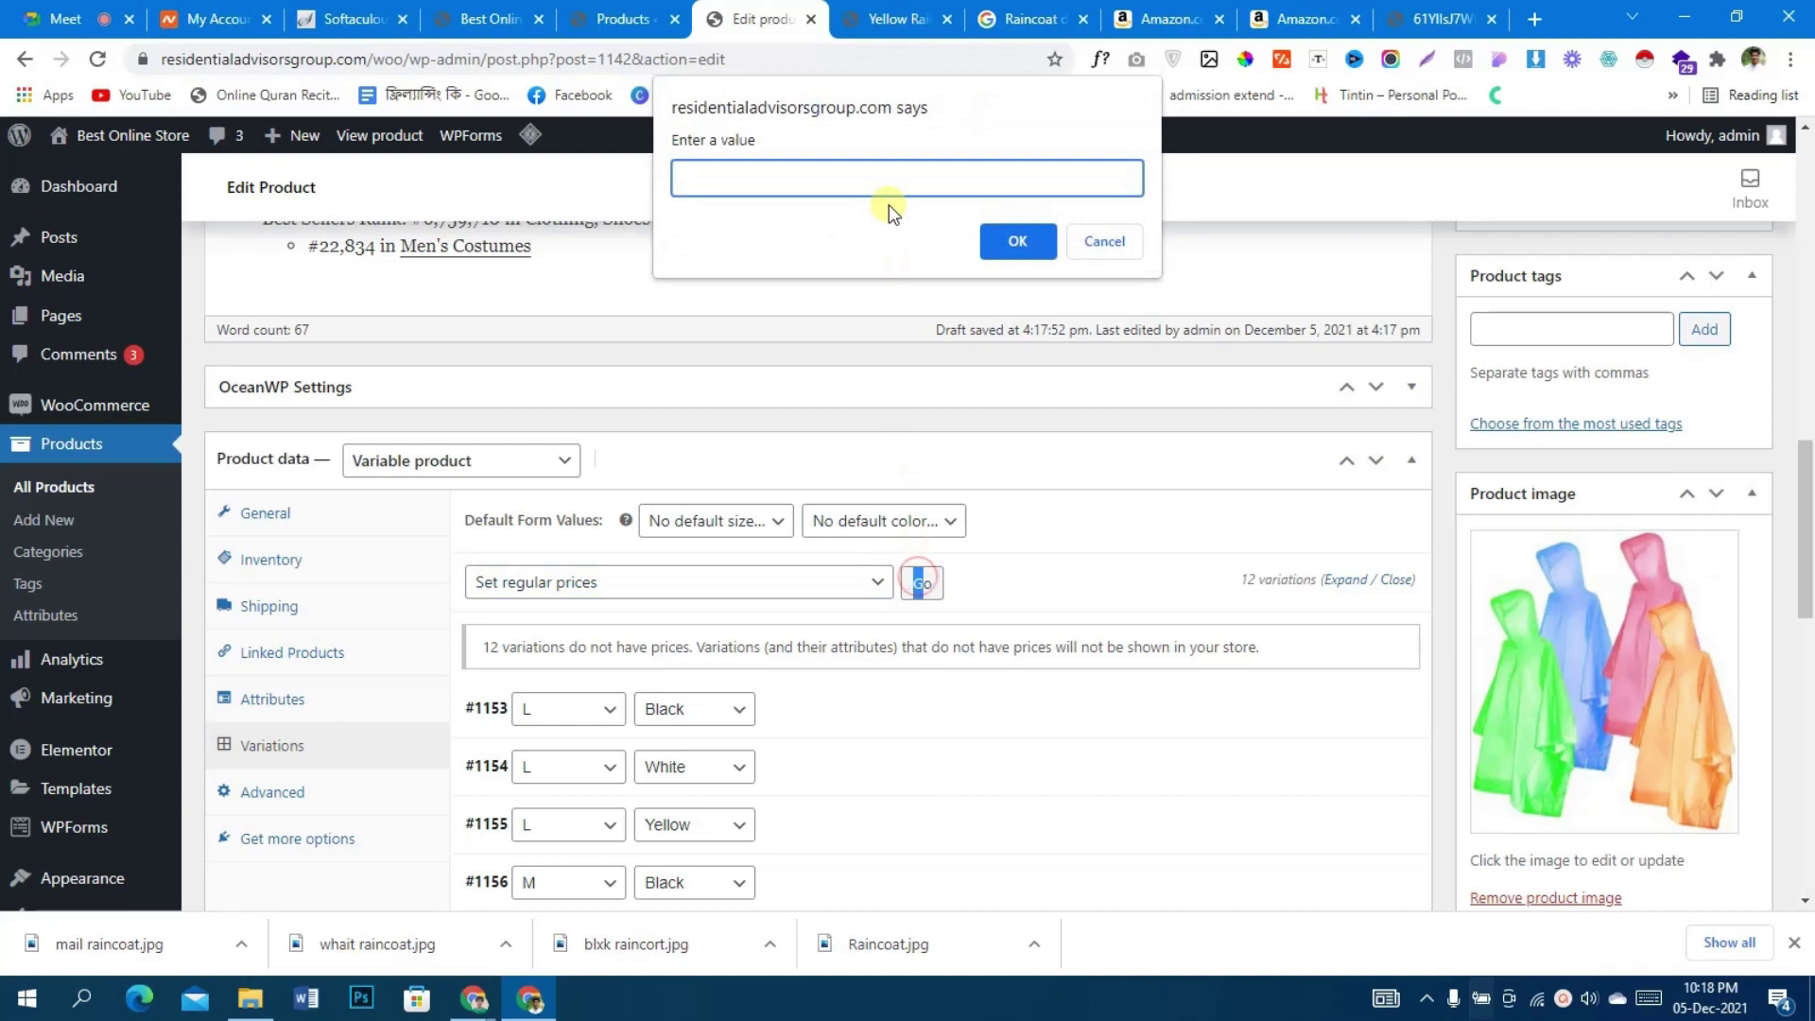
pyautogui.write('200')
pyautogui.click(985, 244)
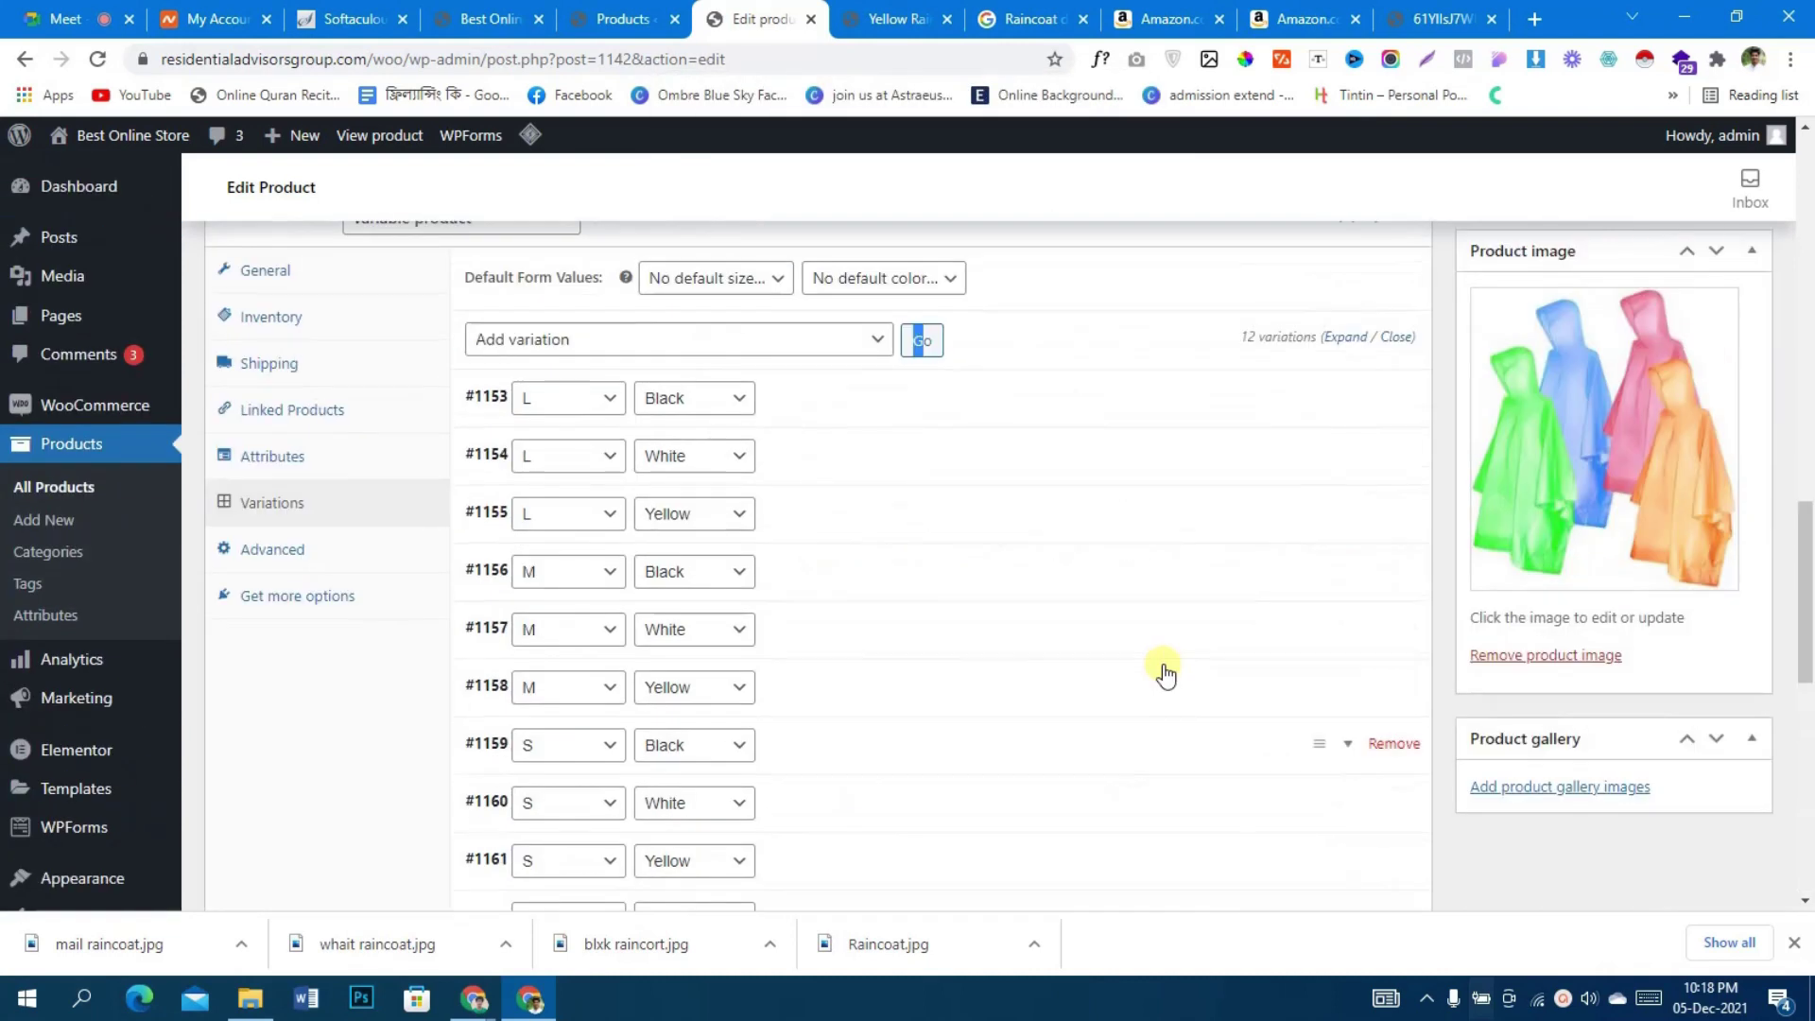
pyautogui.scroll(15, 1163, 666)
pyautogui.click(1726, 704)
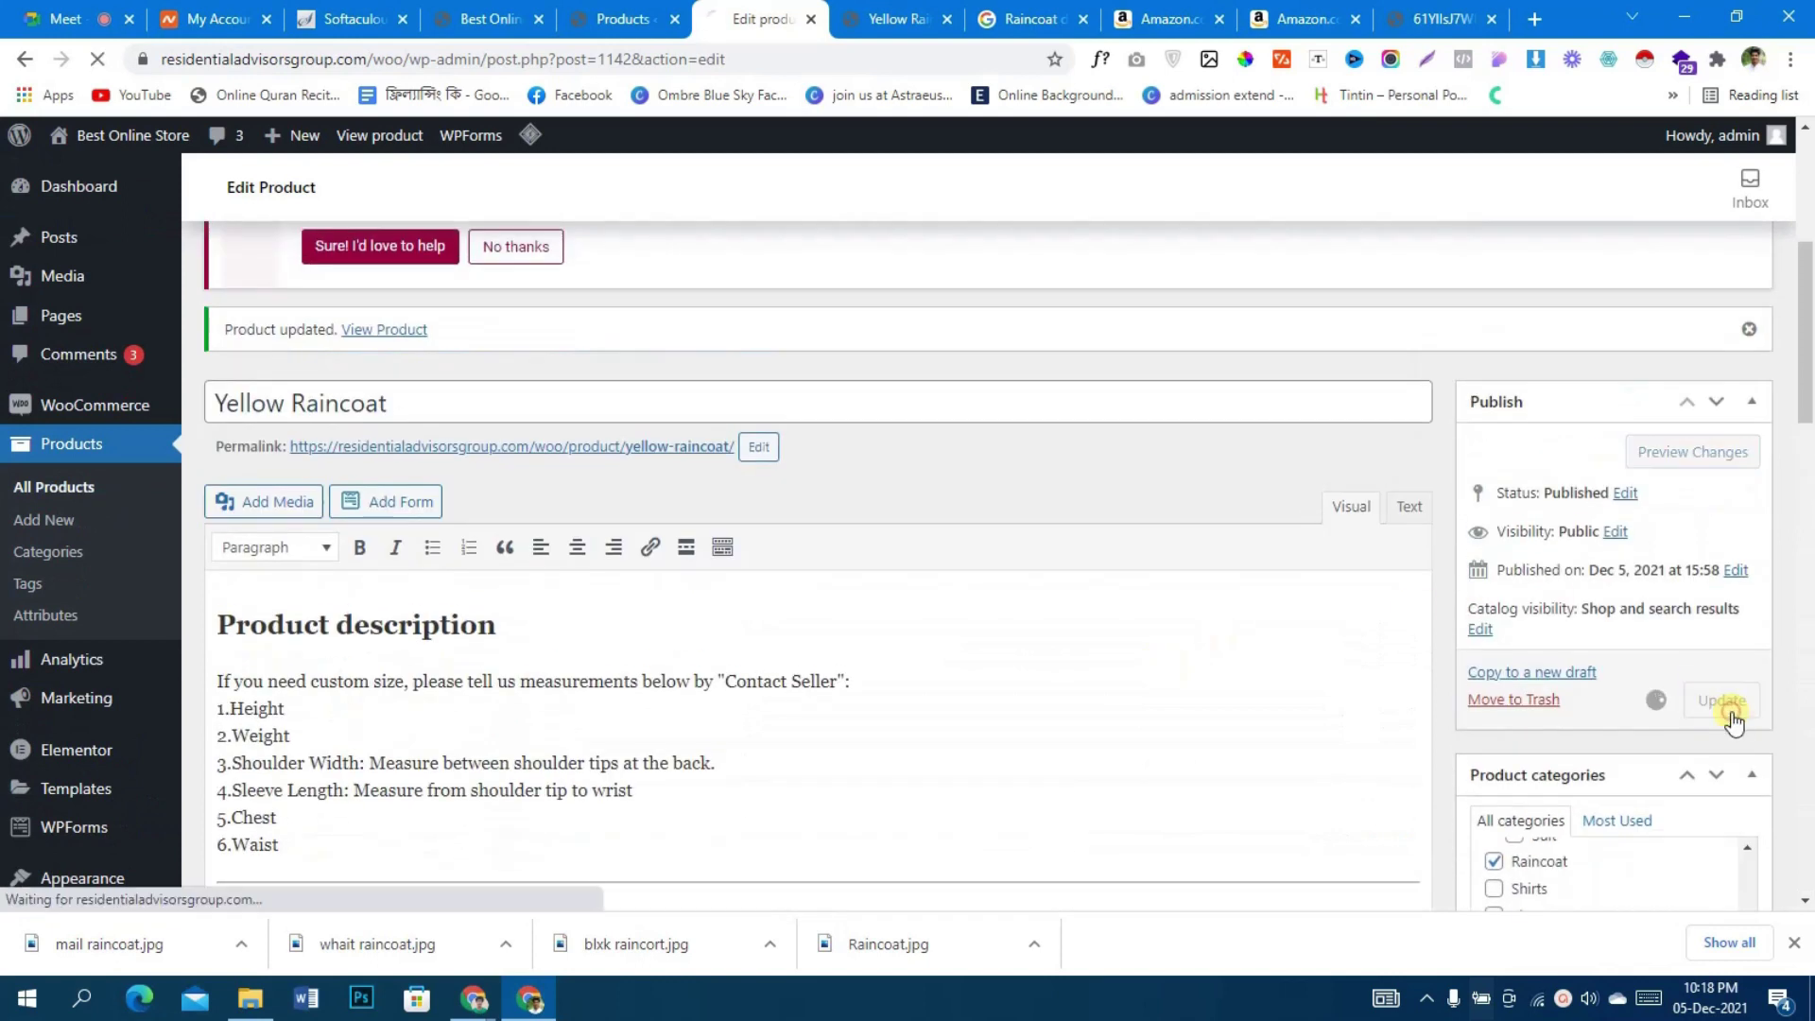
# - Reload the Yellow Raincoat's store page and check its price and the available size and color choices
pyautogui.click(893, 19)
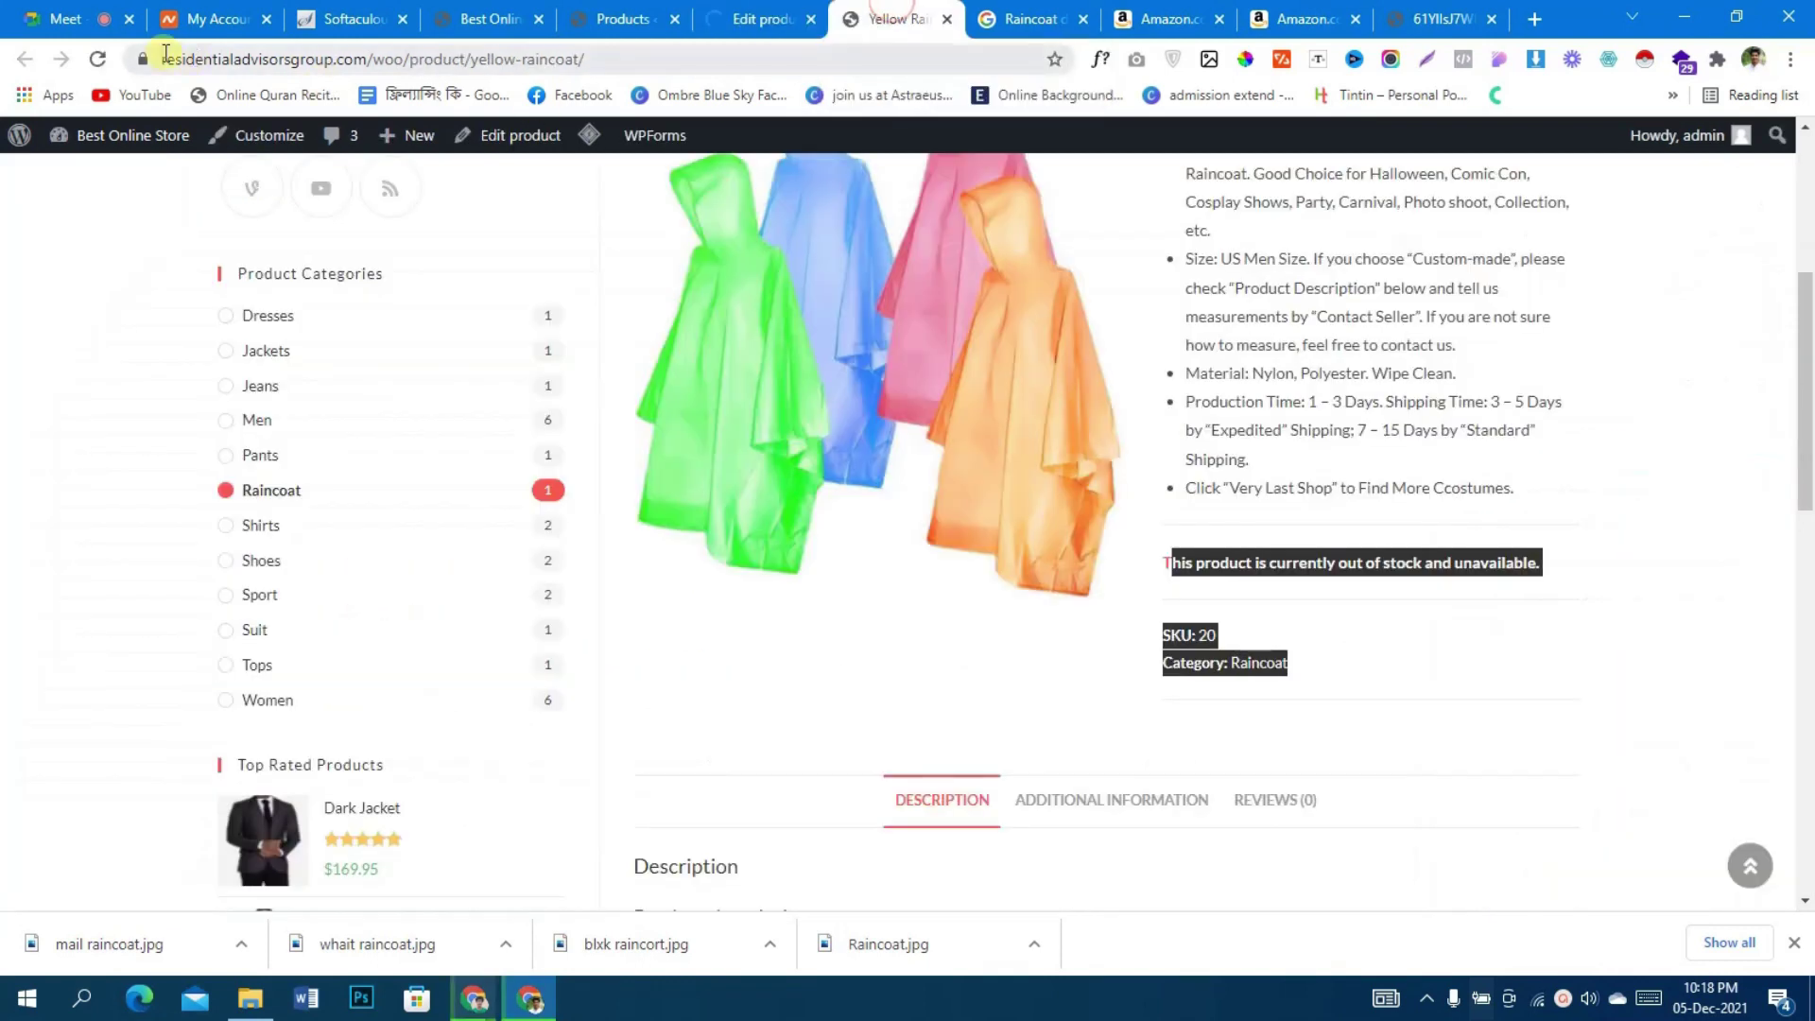
pyautogui.click(97, 59)
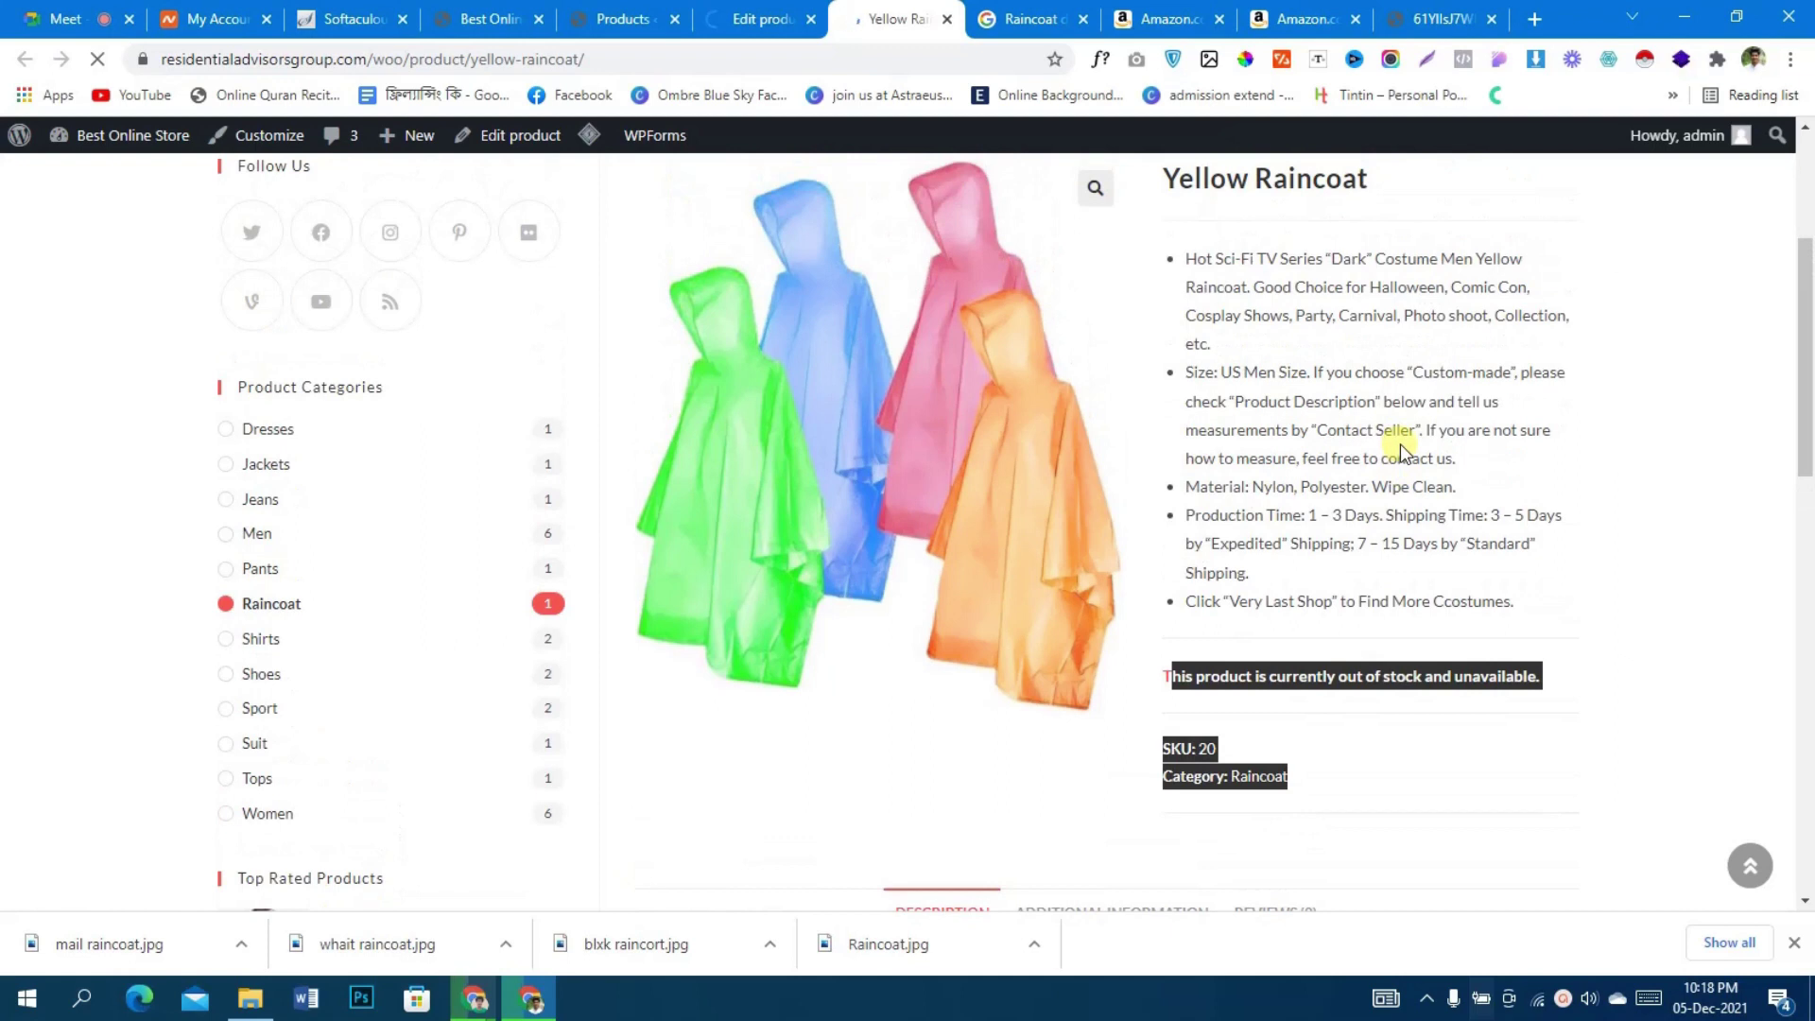
pyautogui.scroll(-1, 1501, 602)
pyautogui.scroll(-1, 1502, 602)
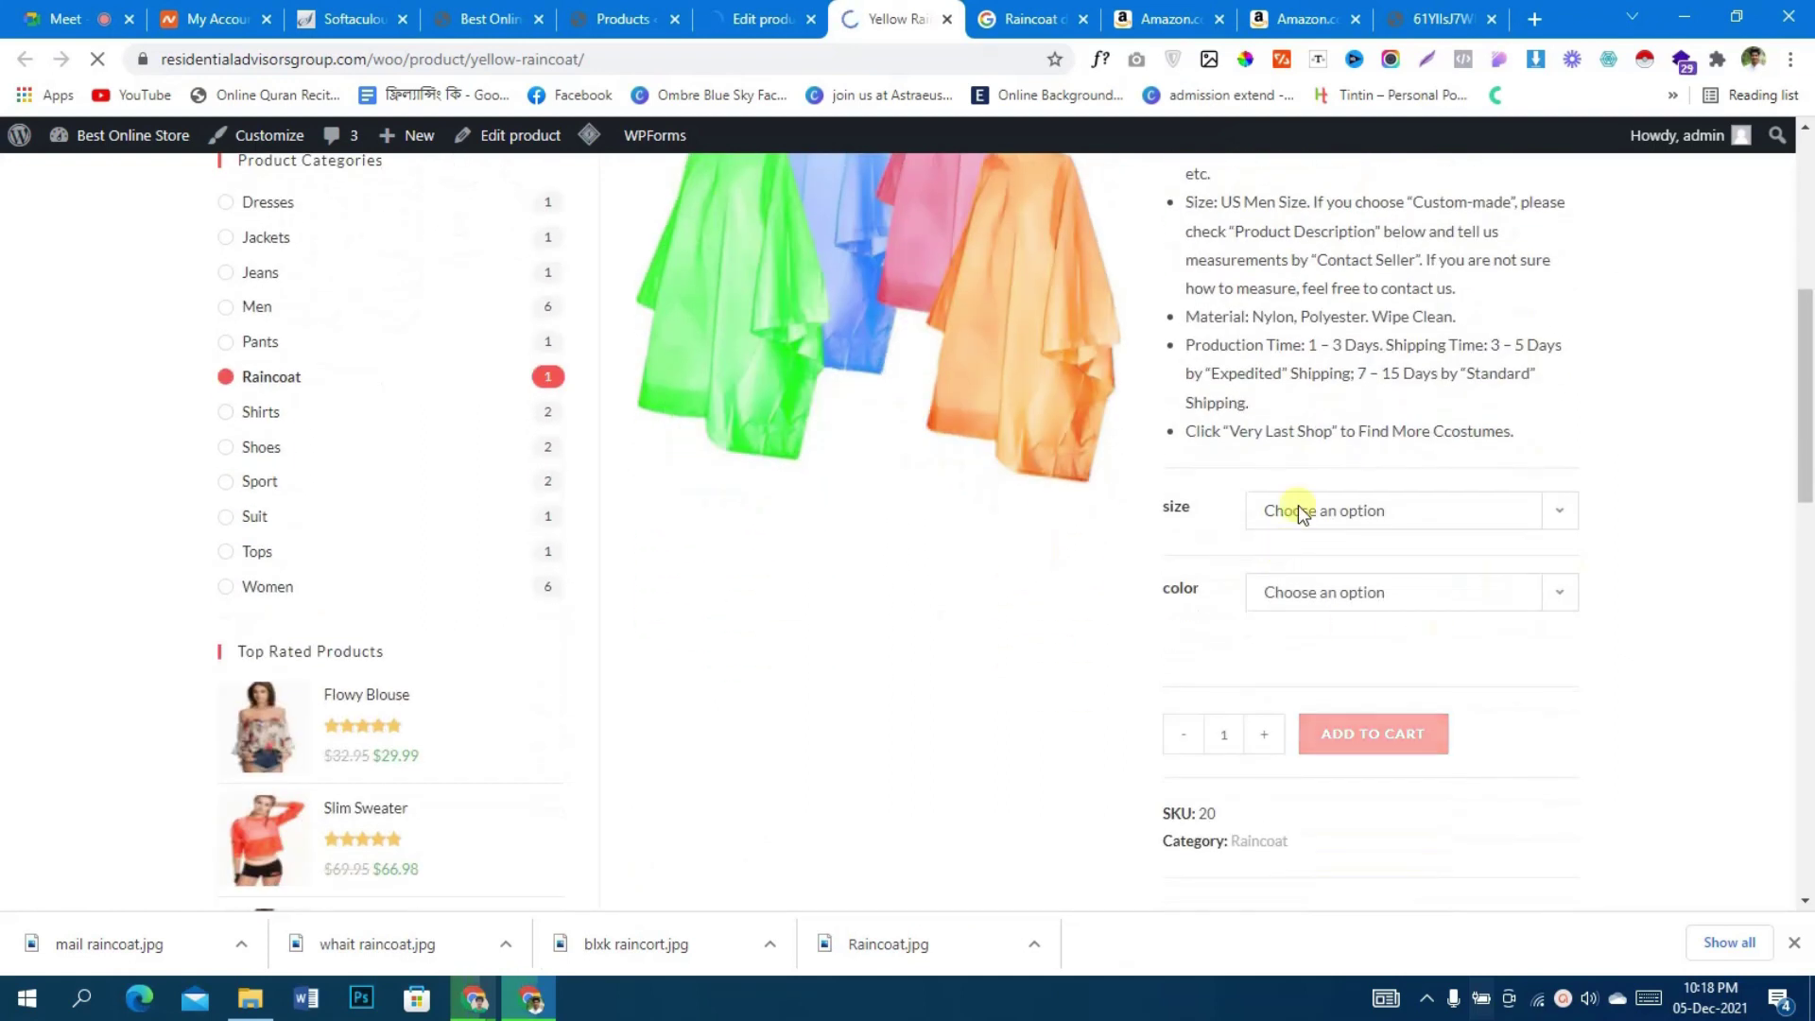
pyautogui.click(1425, 511)
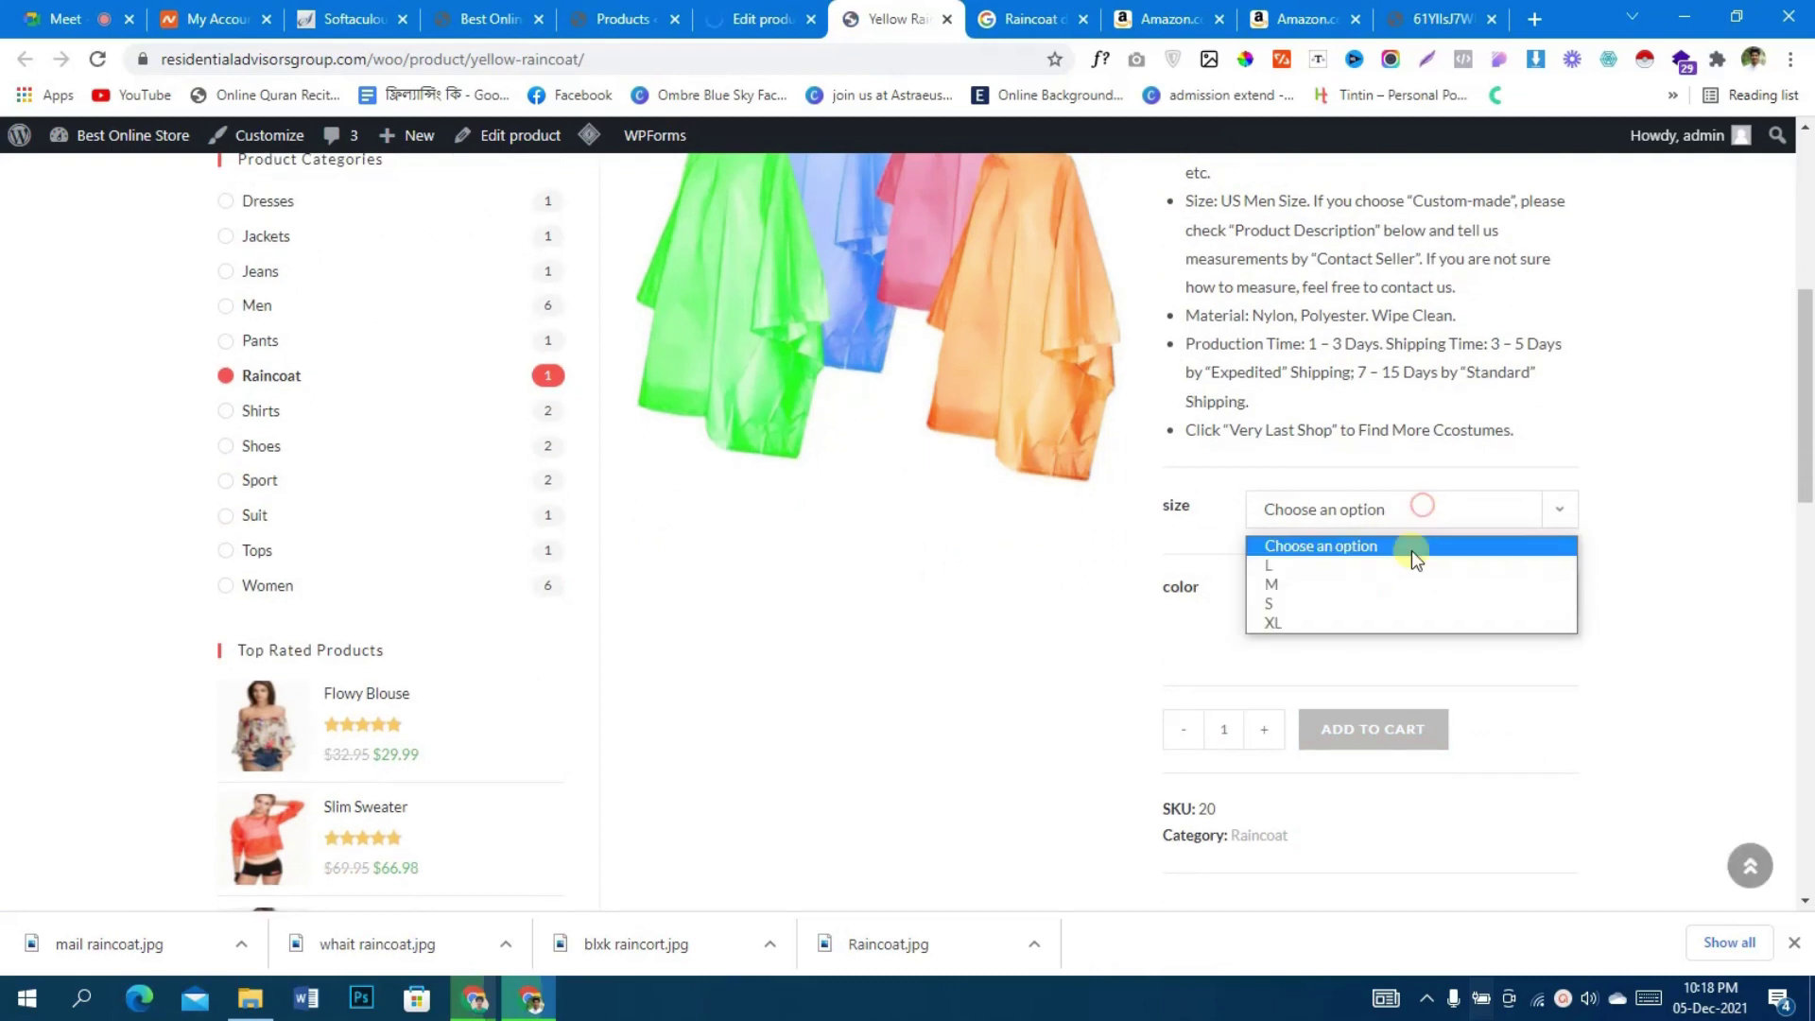
pyautogui.click(1611, 463)
pyautogui.click(1409, 591)
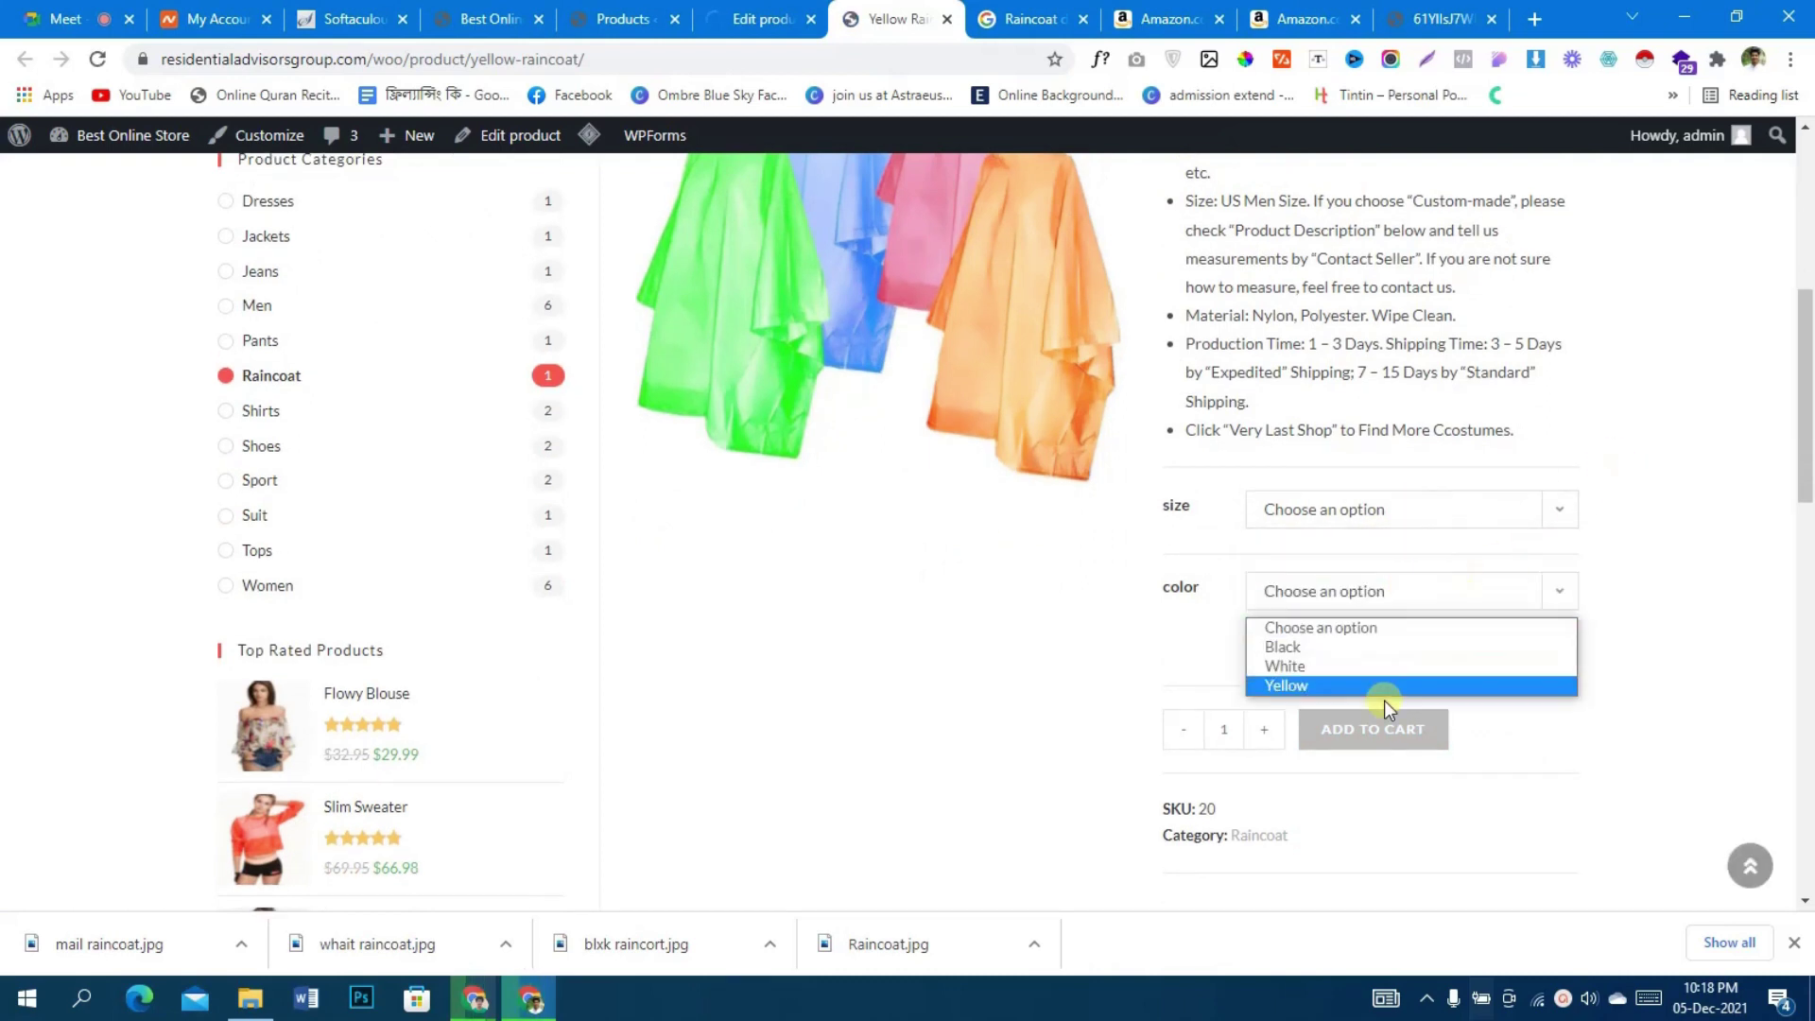
pyautogui.click(1626, 529)
pyautogui.scroll(5, 1565, 632)
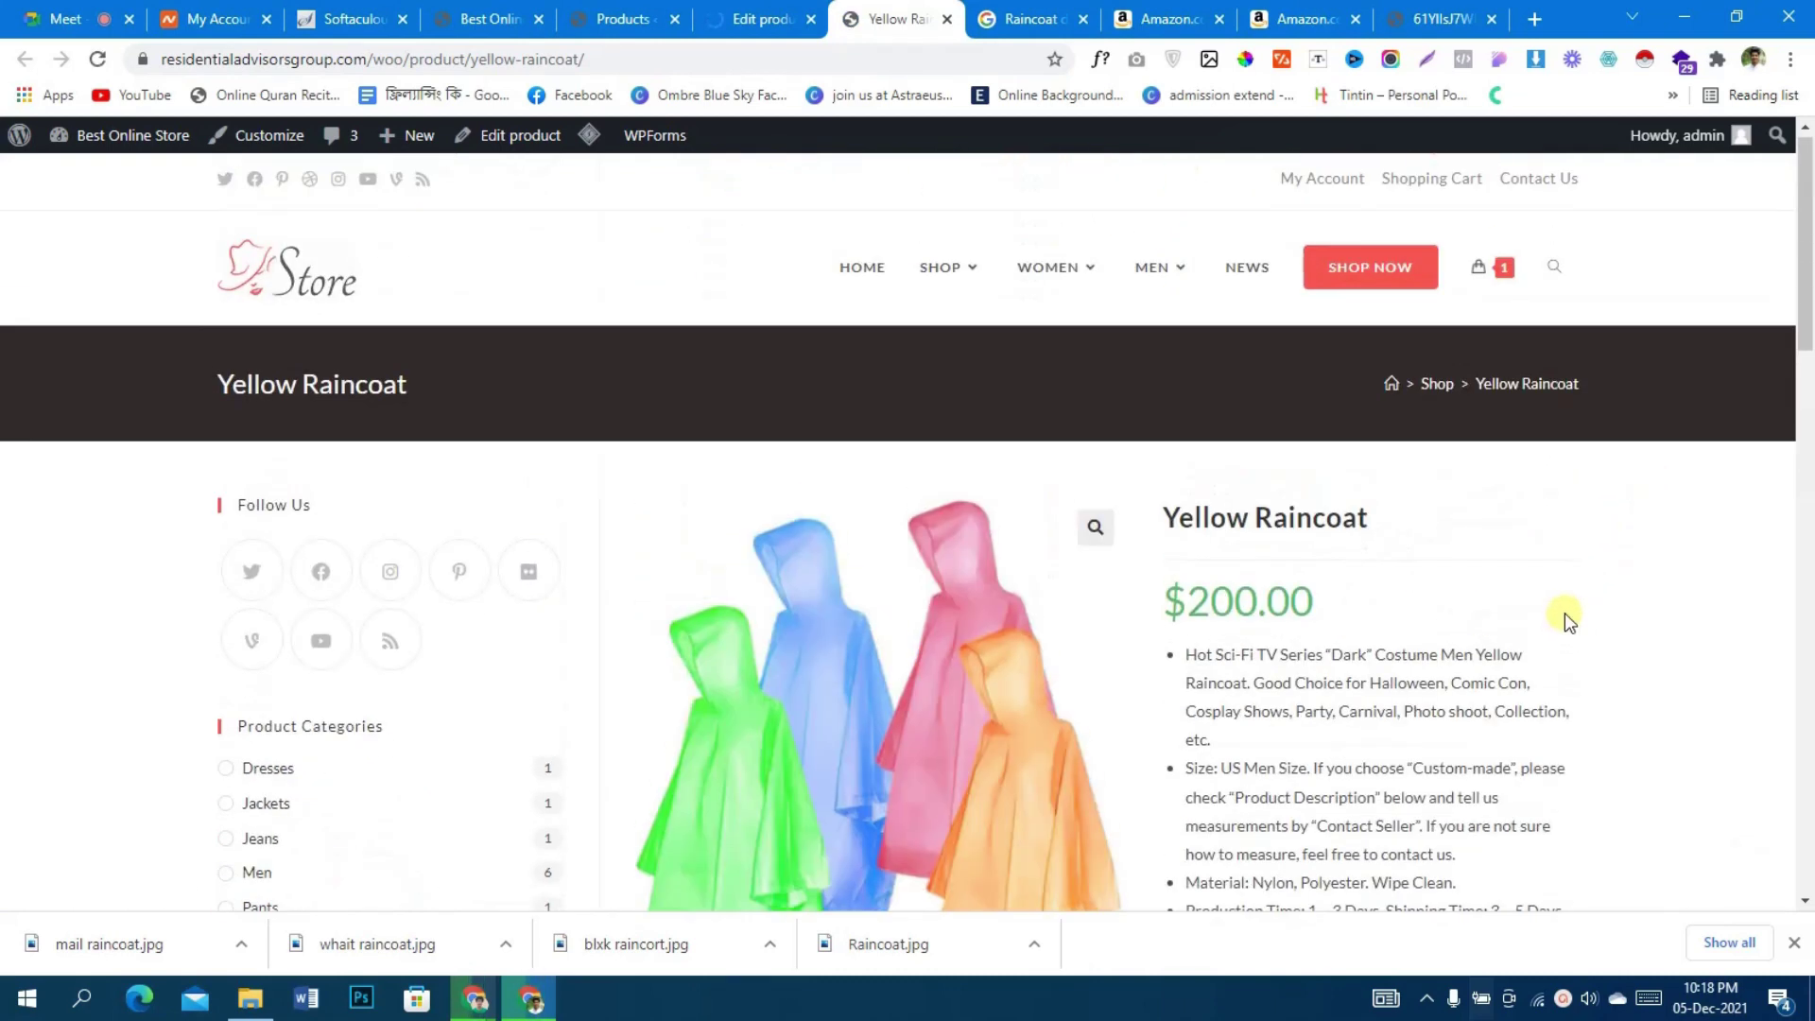
# - Choose size L and color Black on the store page and check the product picture and price for that combination
pyautogui.click(789, 17)
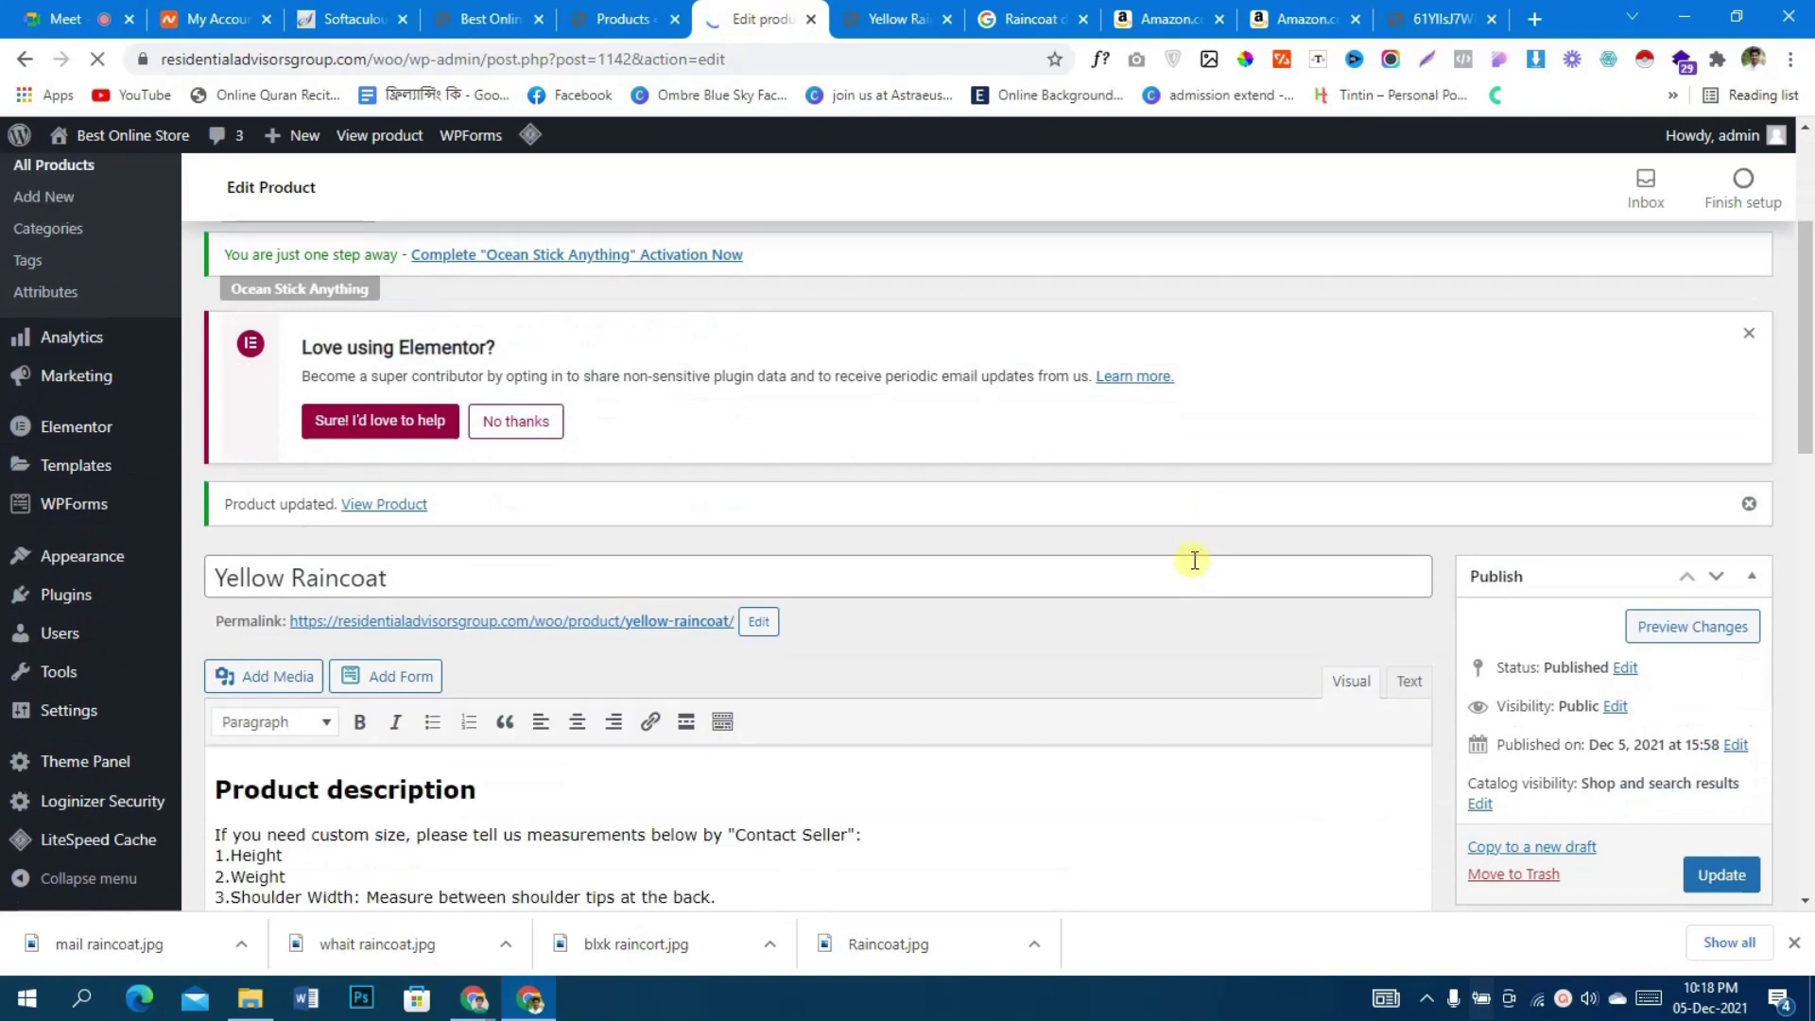
pyautogui.click(894, 19)
pyautogui.scroll(-3, 1217, 503)
pyautogui.click(1317, 511)
pyautogui.click(1305, 563)
pyautogui.scroll(2, 1276, 416)
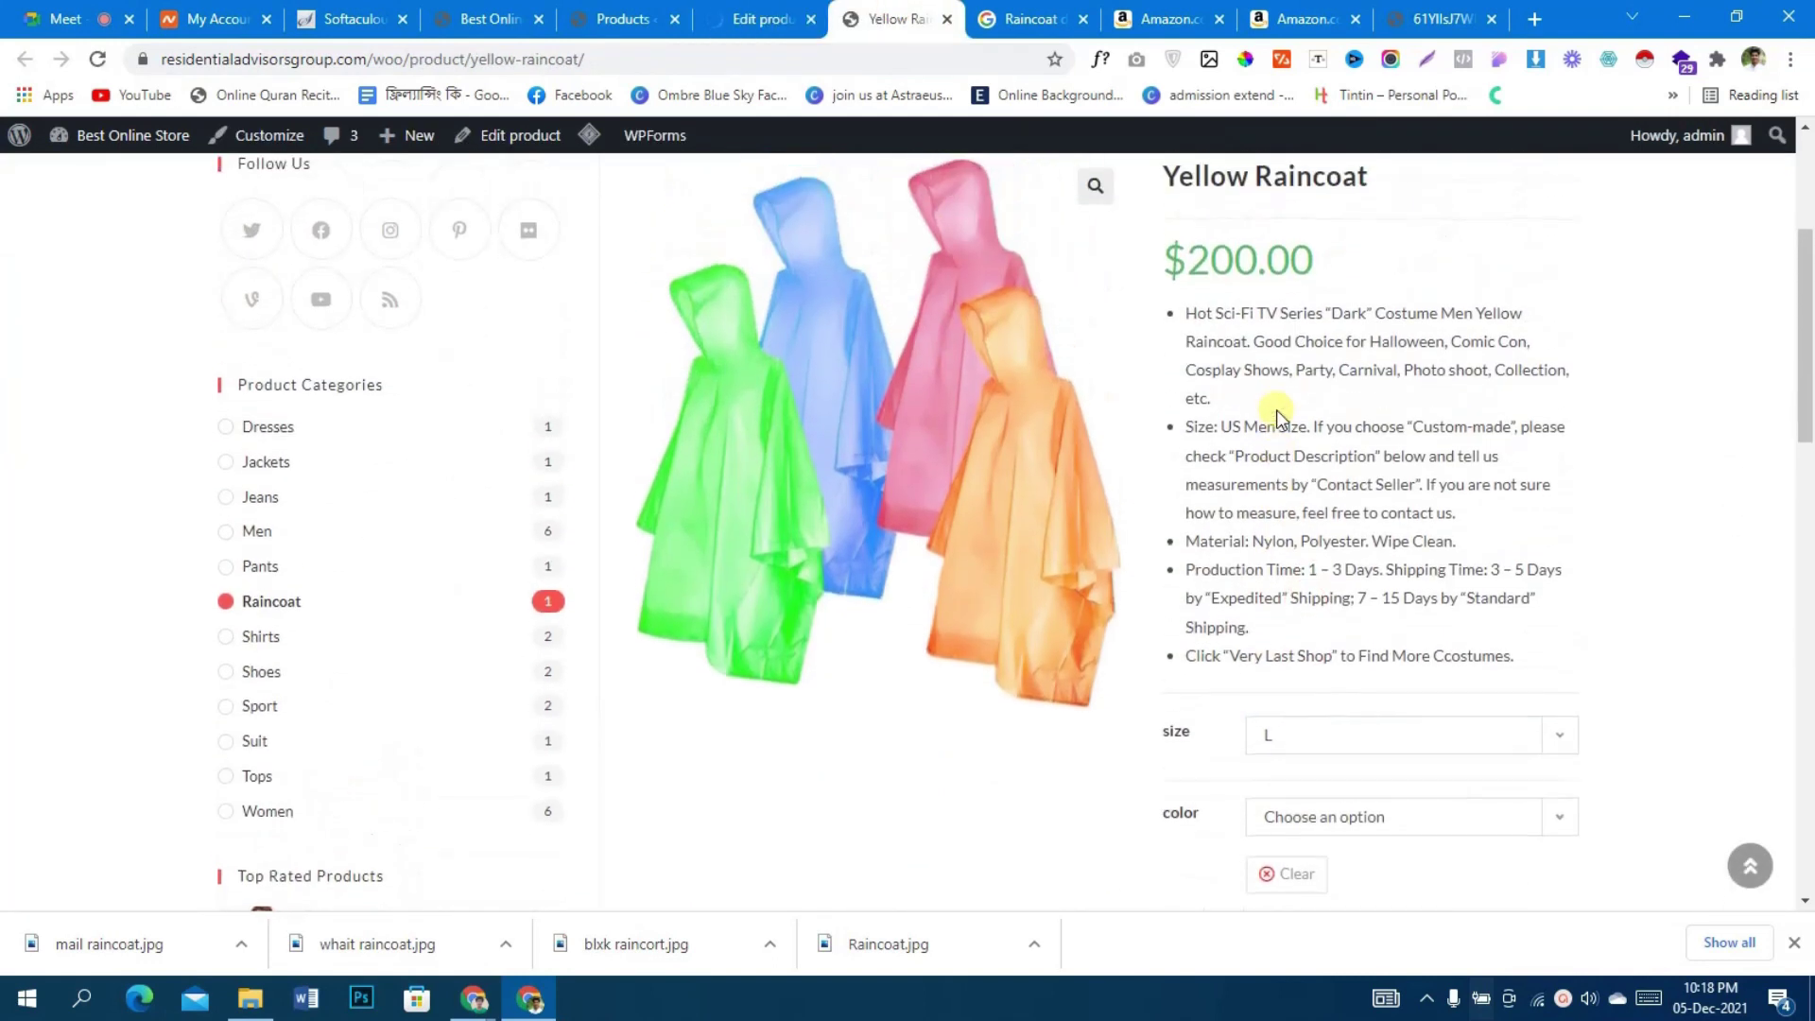
pyautogui.scroll(-2, 1278, 408)
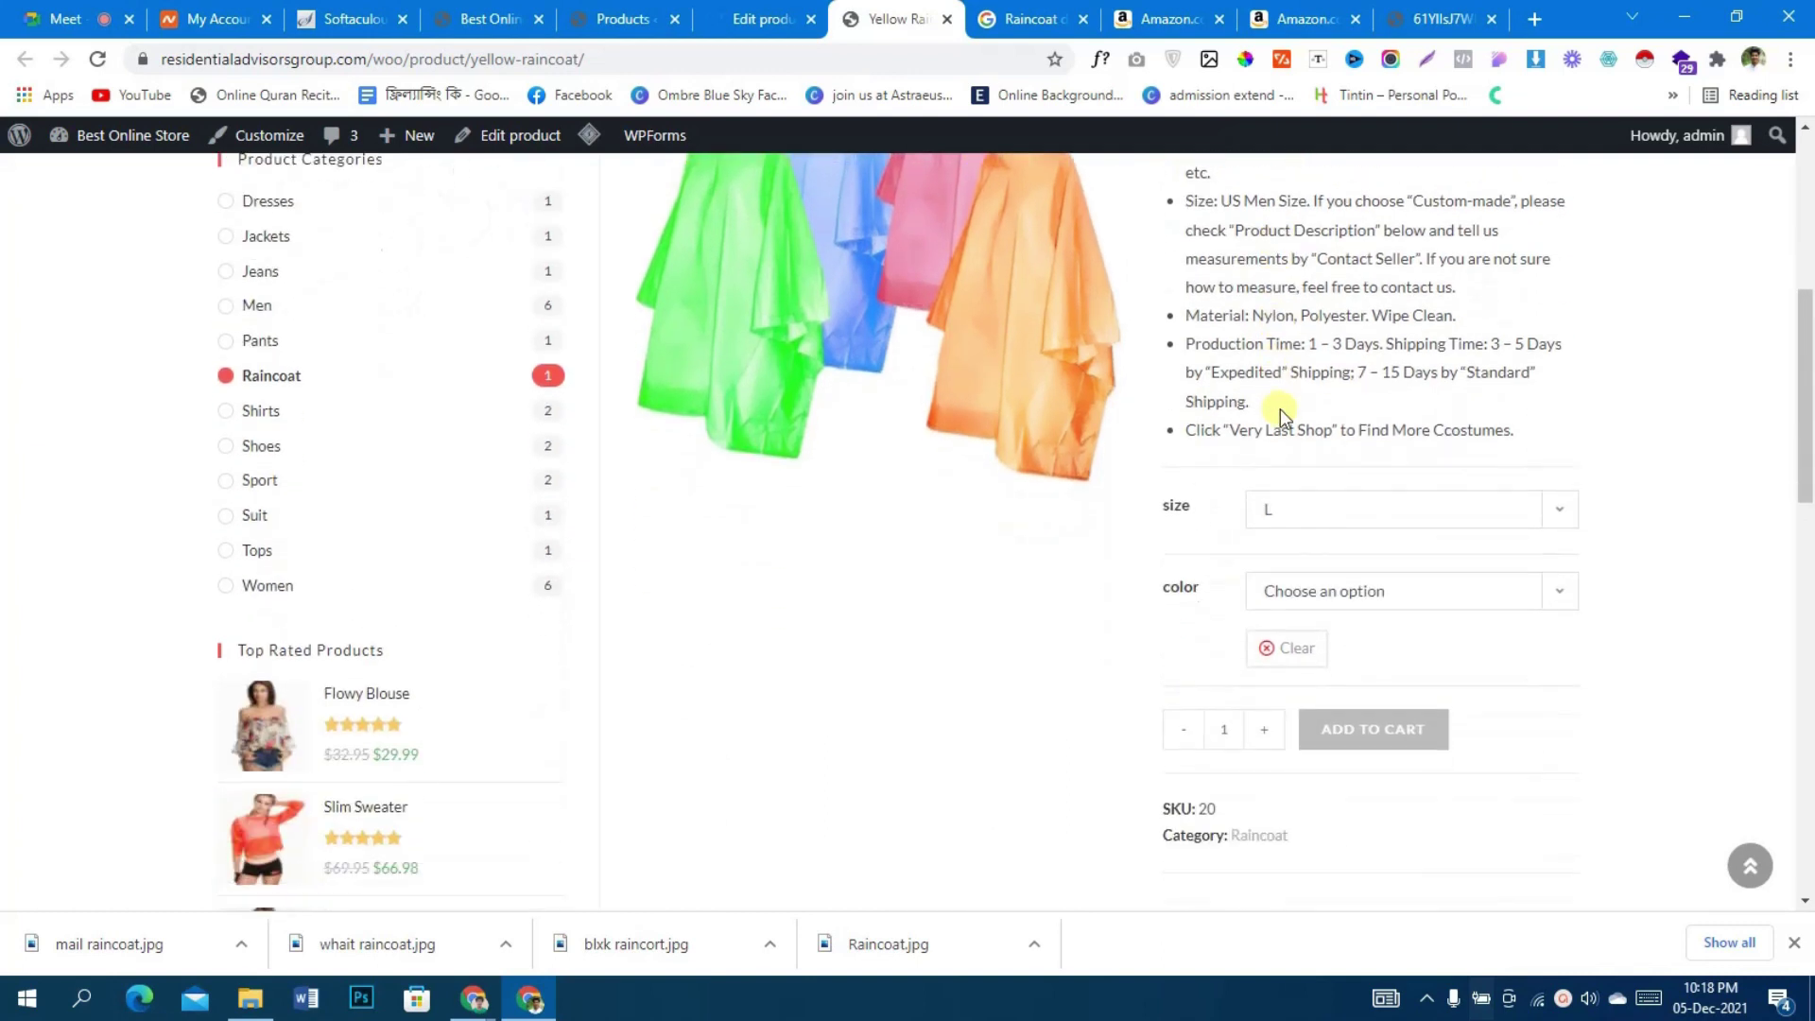
pyautogui.click(1465, 588)
pyautogui.click(1402, 644)
pyautogui.scroll(2, 910, 513)
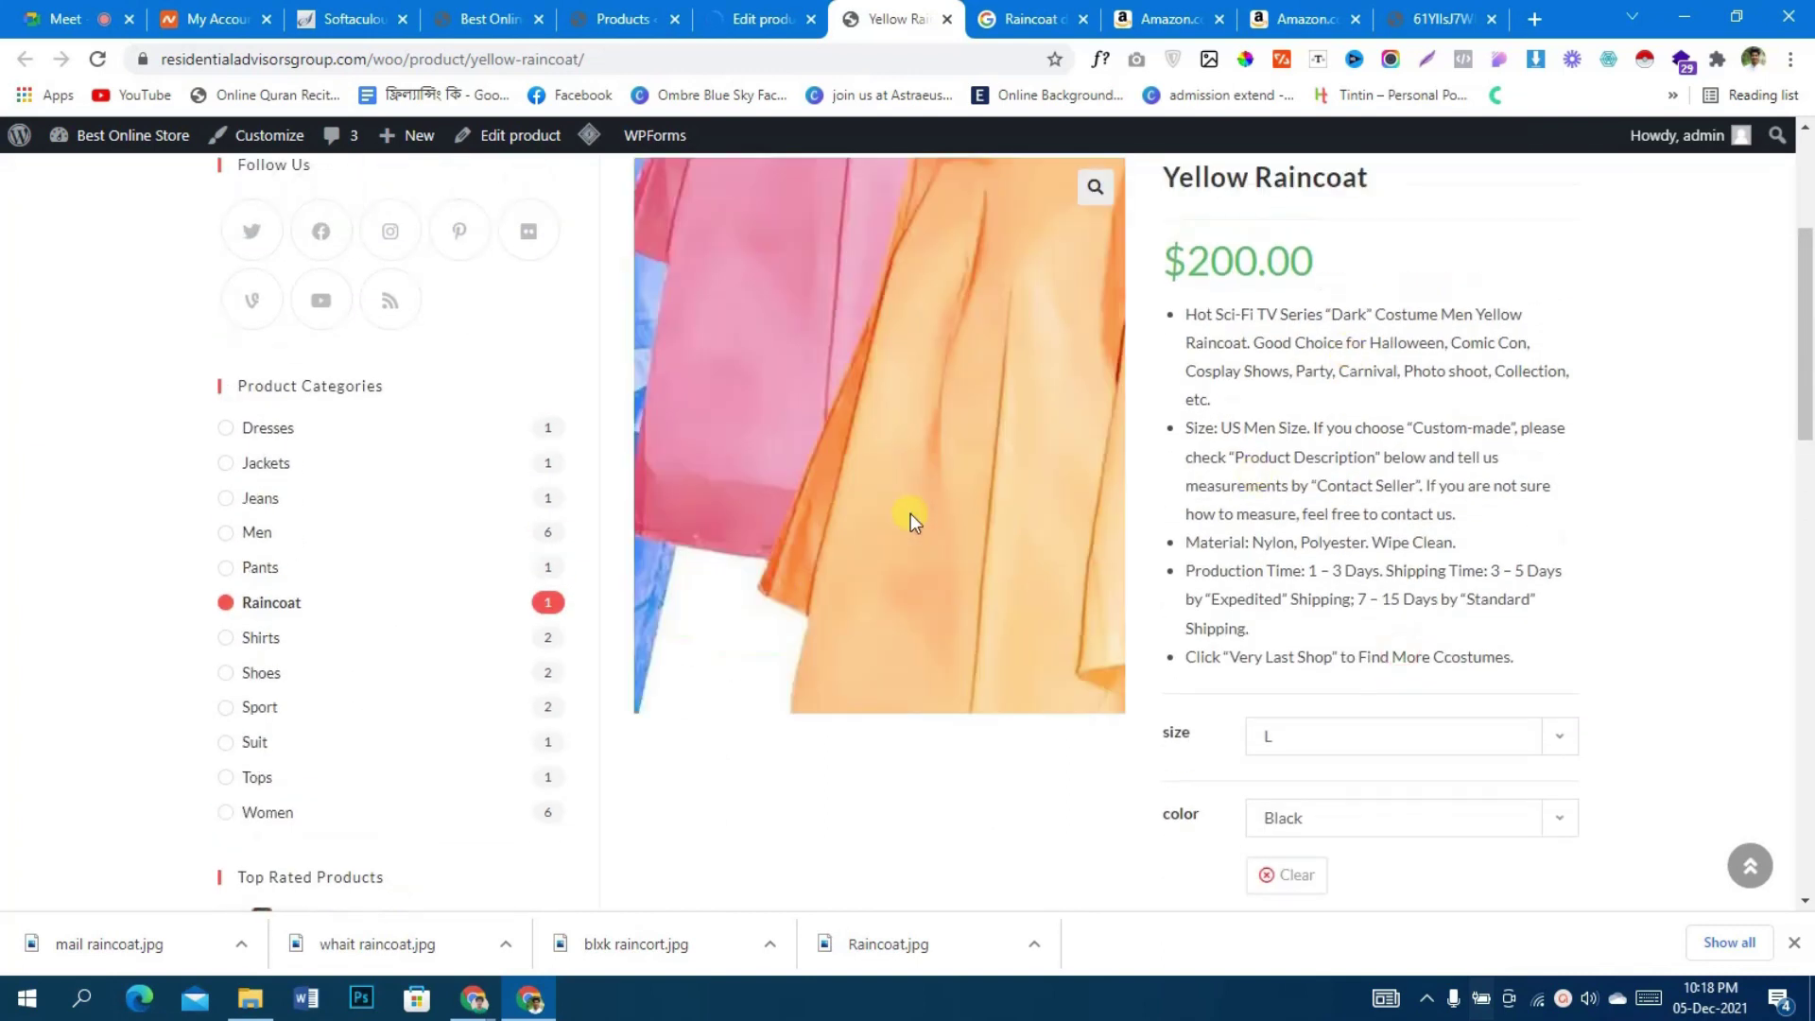
pyautogui.scroll(1, 1352, 462)
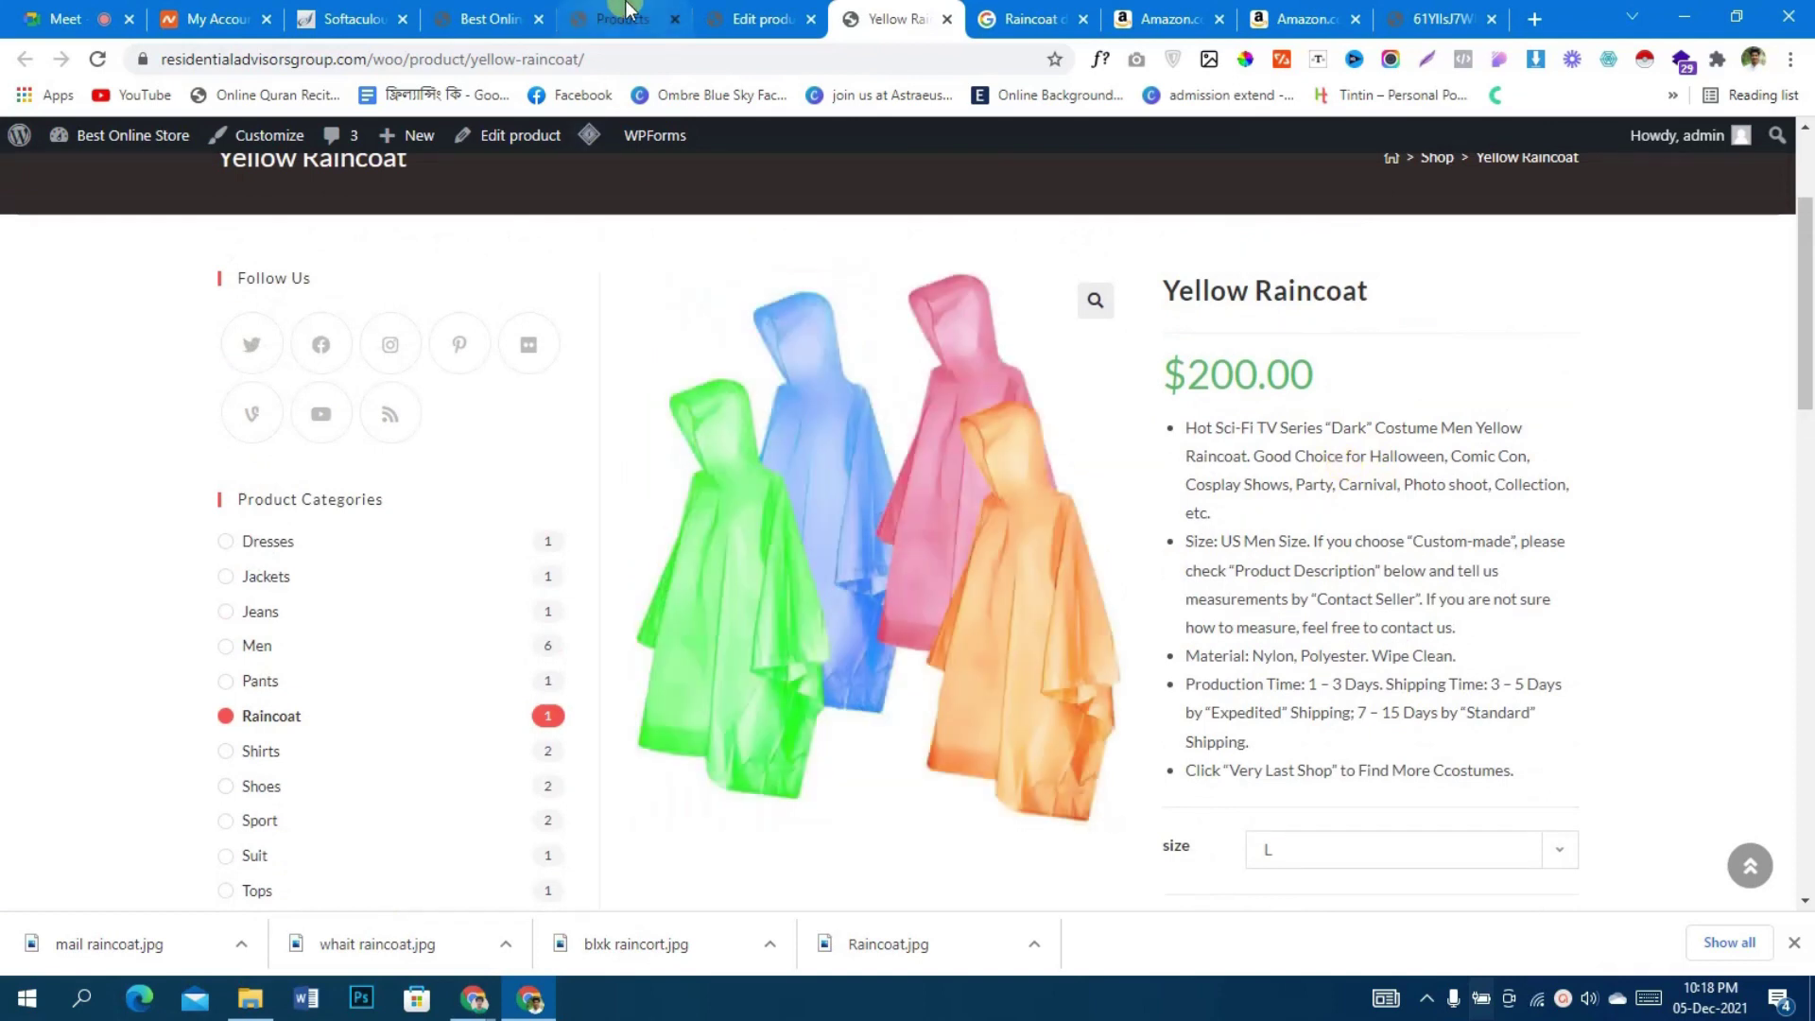
# - Upload blxk raincort.jpg in the product editor and set it as the image of the L Black variation
pyautogui.click(754, 11)
pyautogui.scroll(-7, 940, 498)
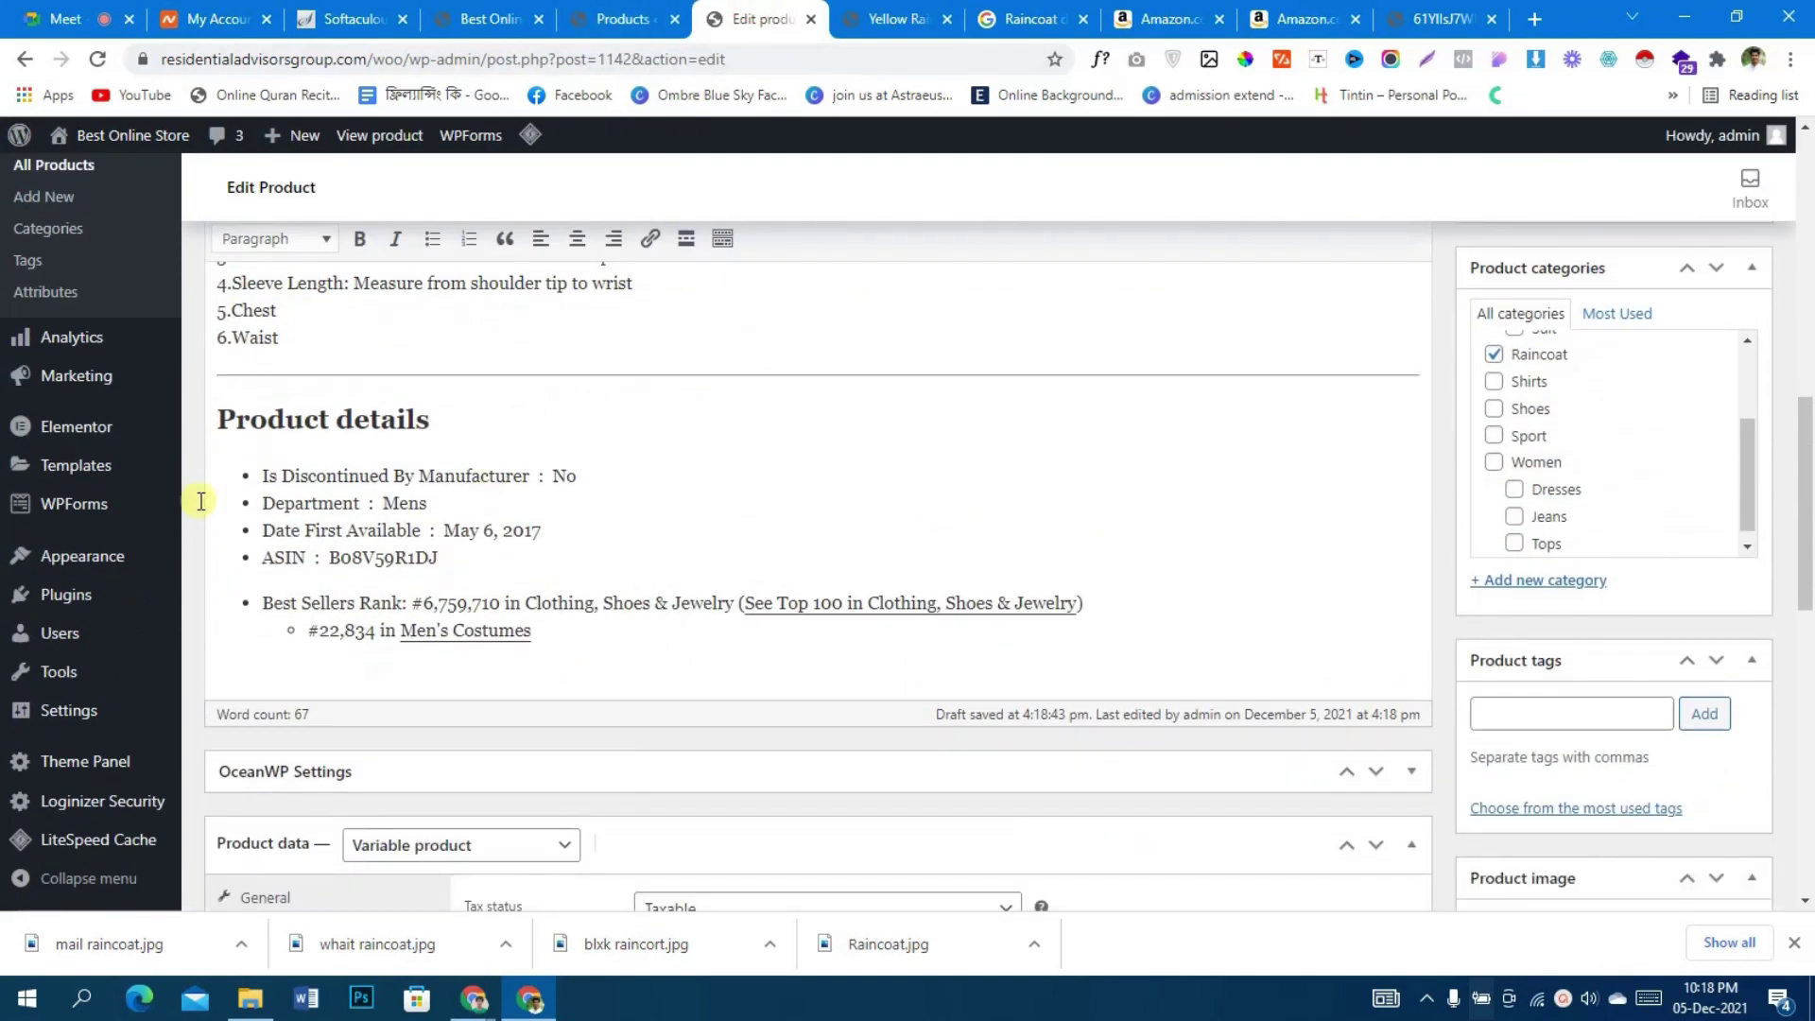
pyautogui.scroll(-6, 1047, 506)
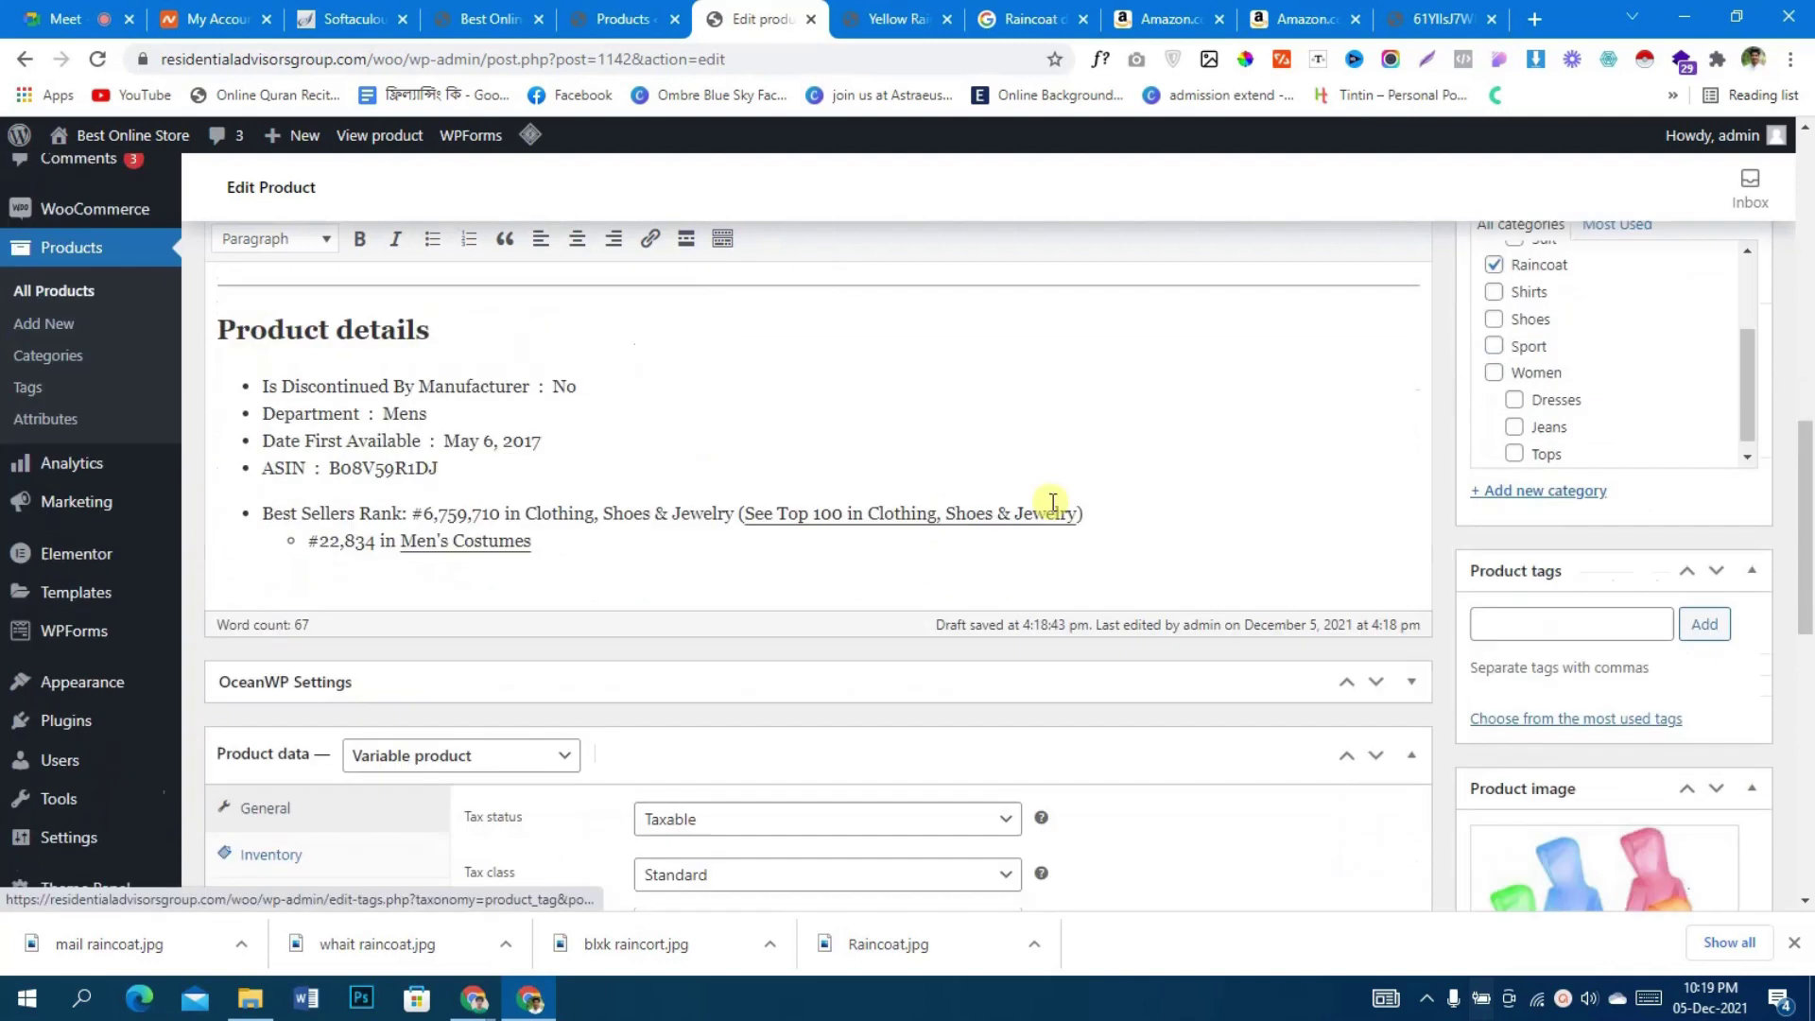
pyautogui.click(417, 581)
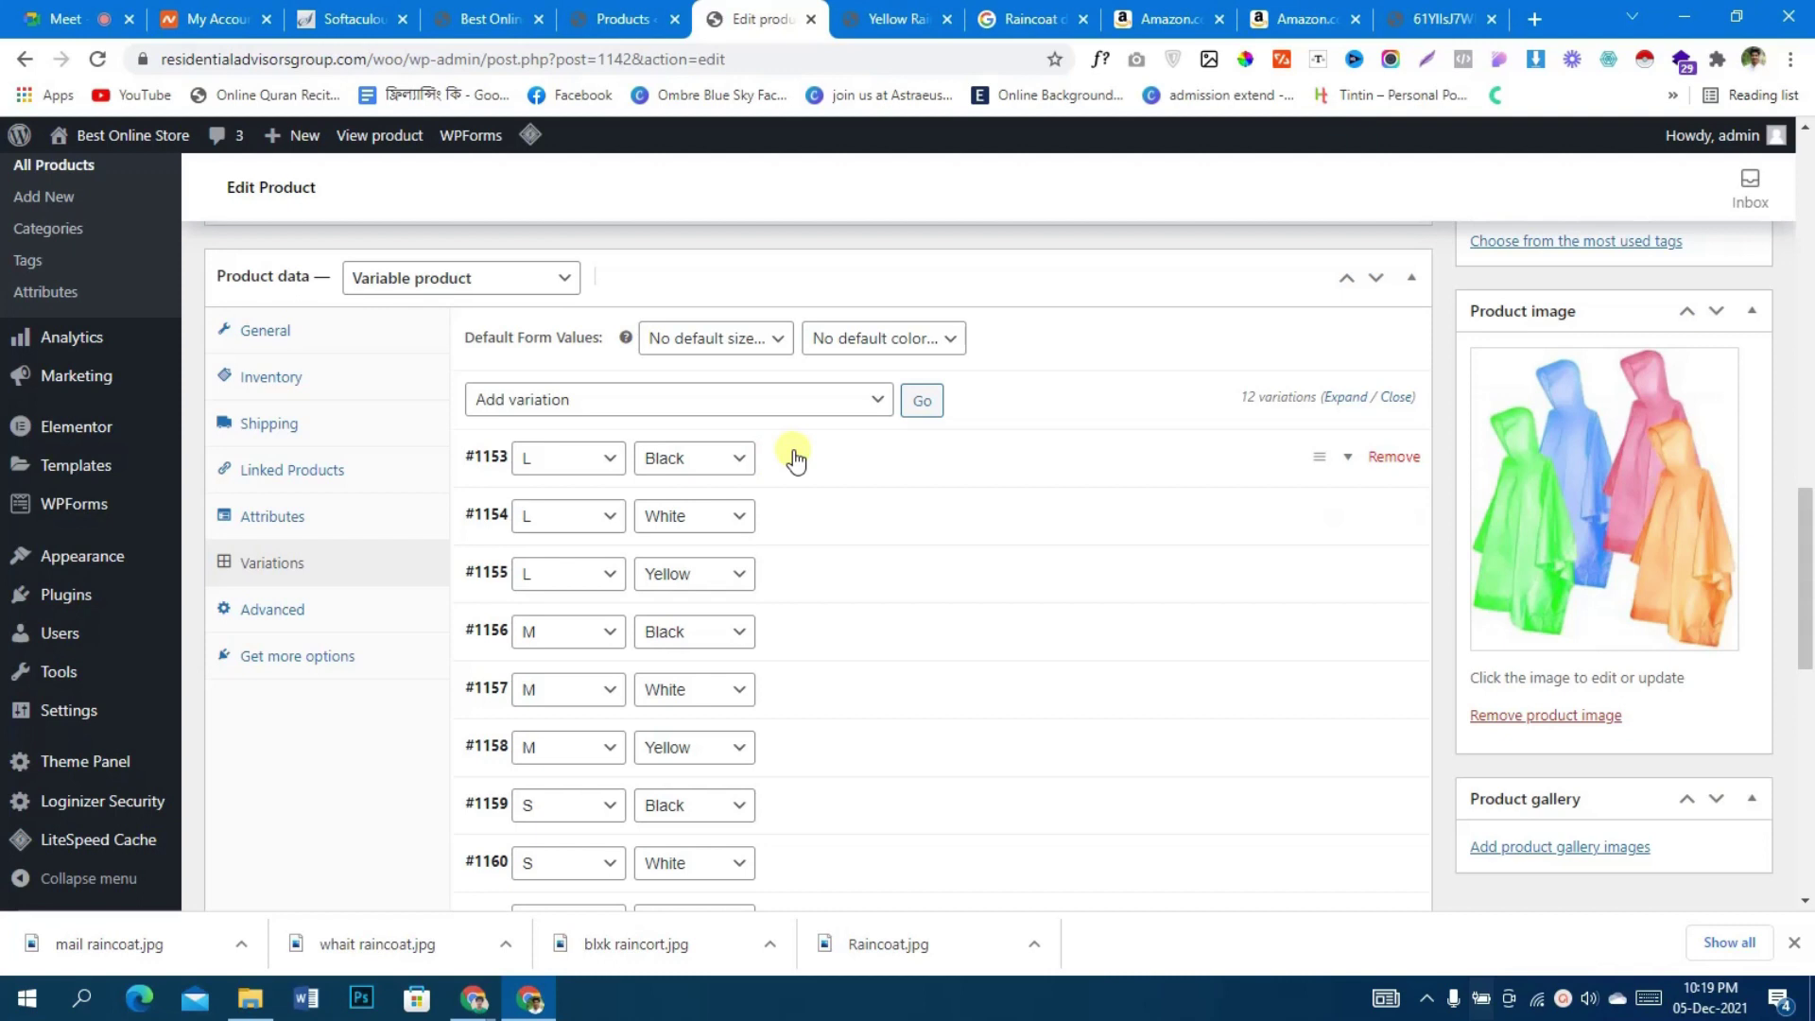
pyautogui.click(881, 467)
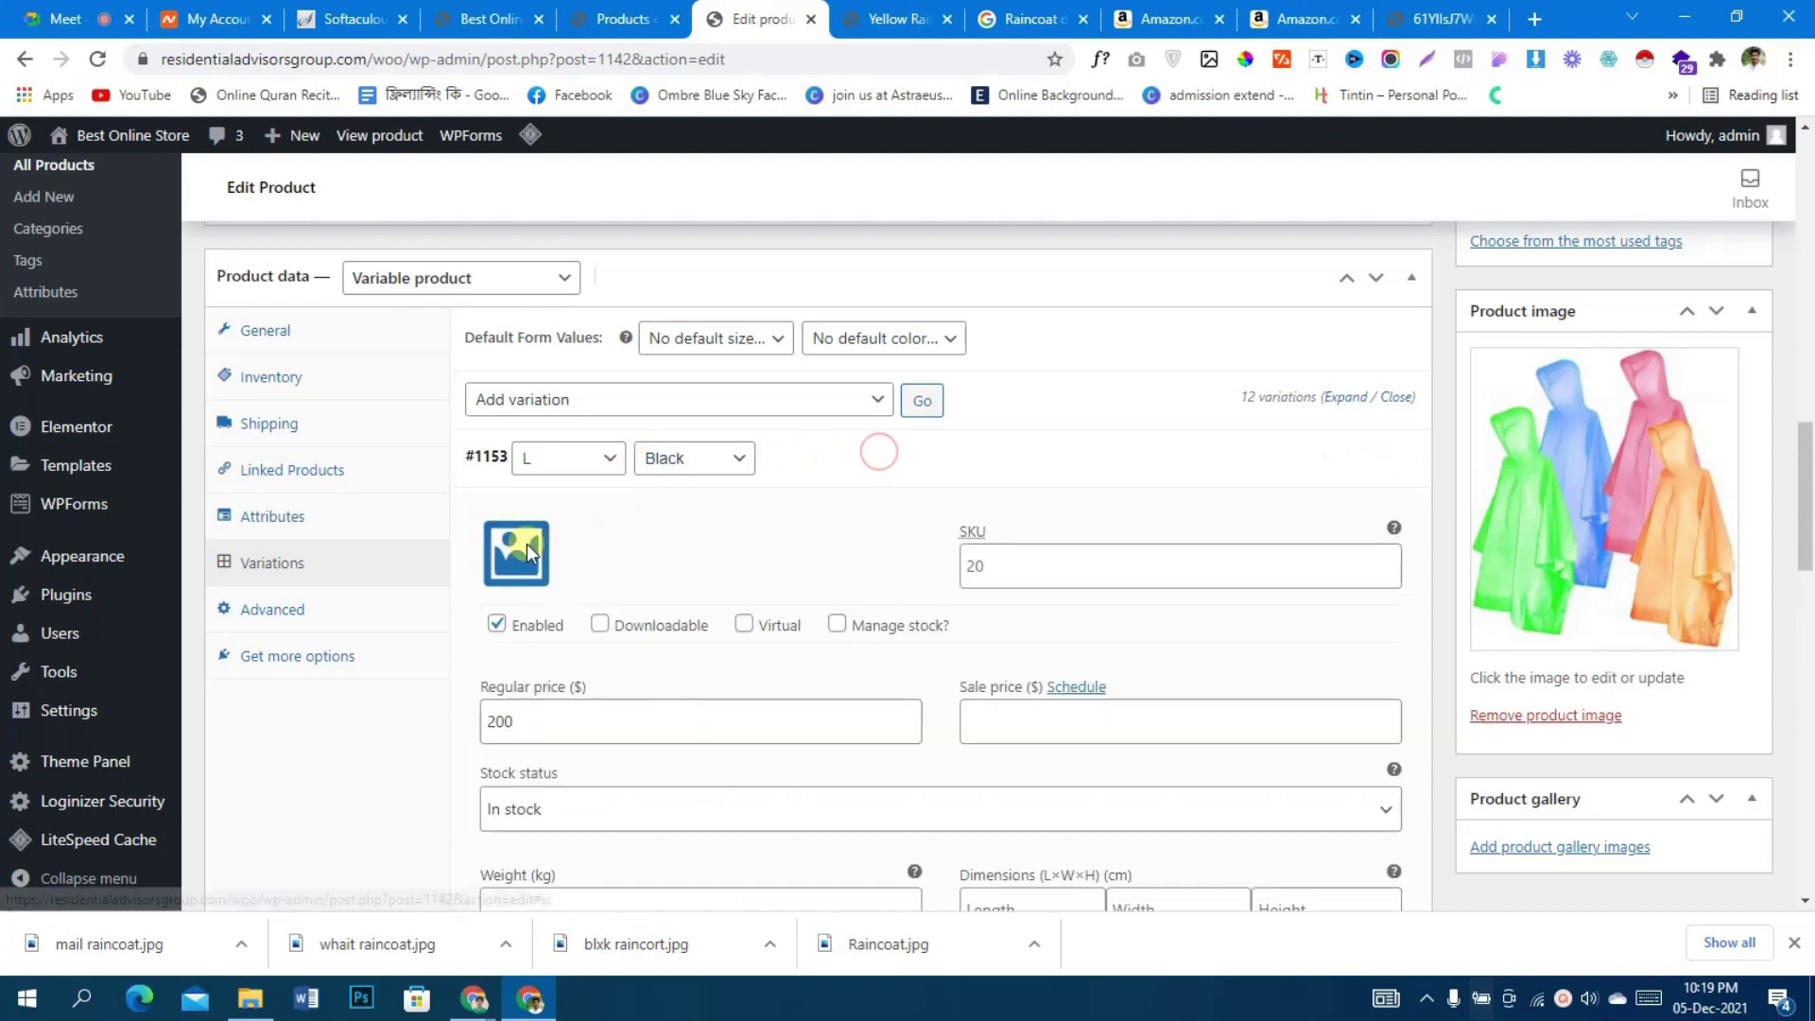
pyautogui.click(510, 553)
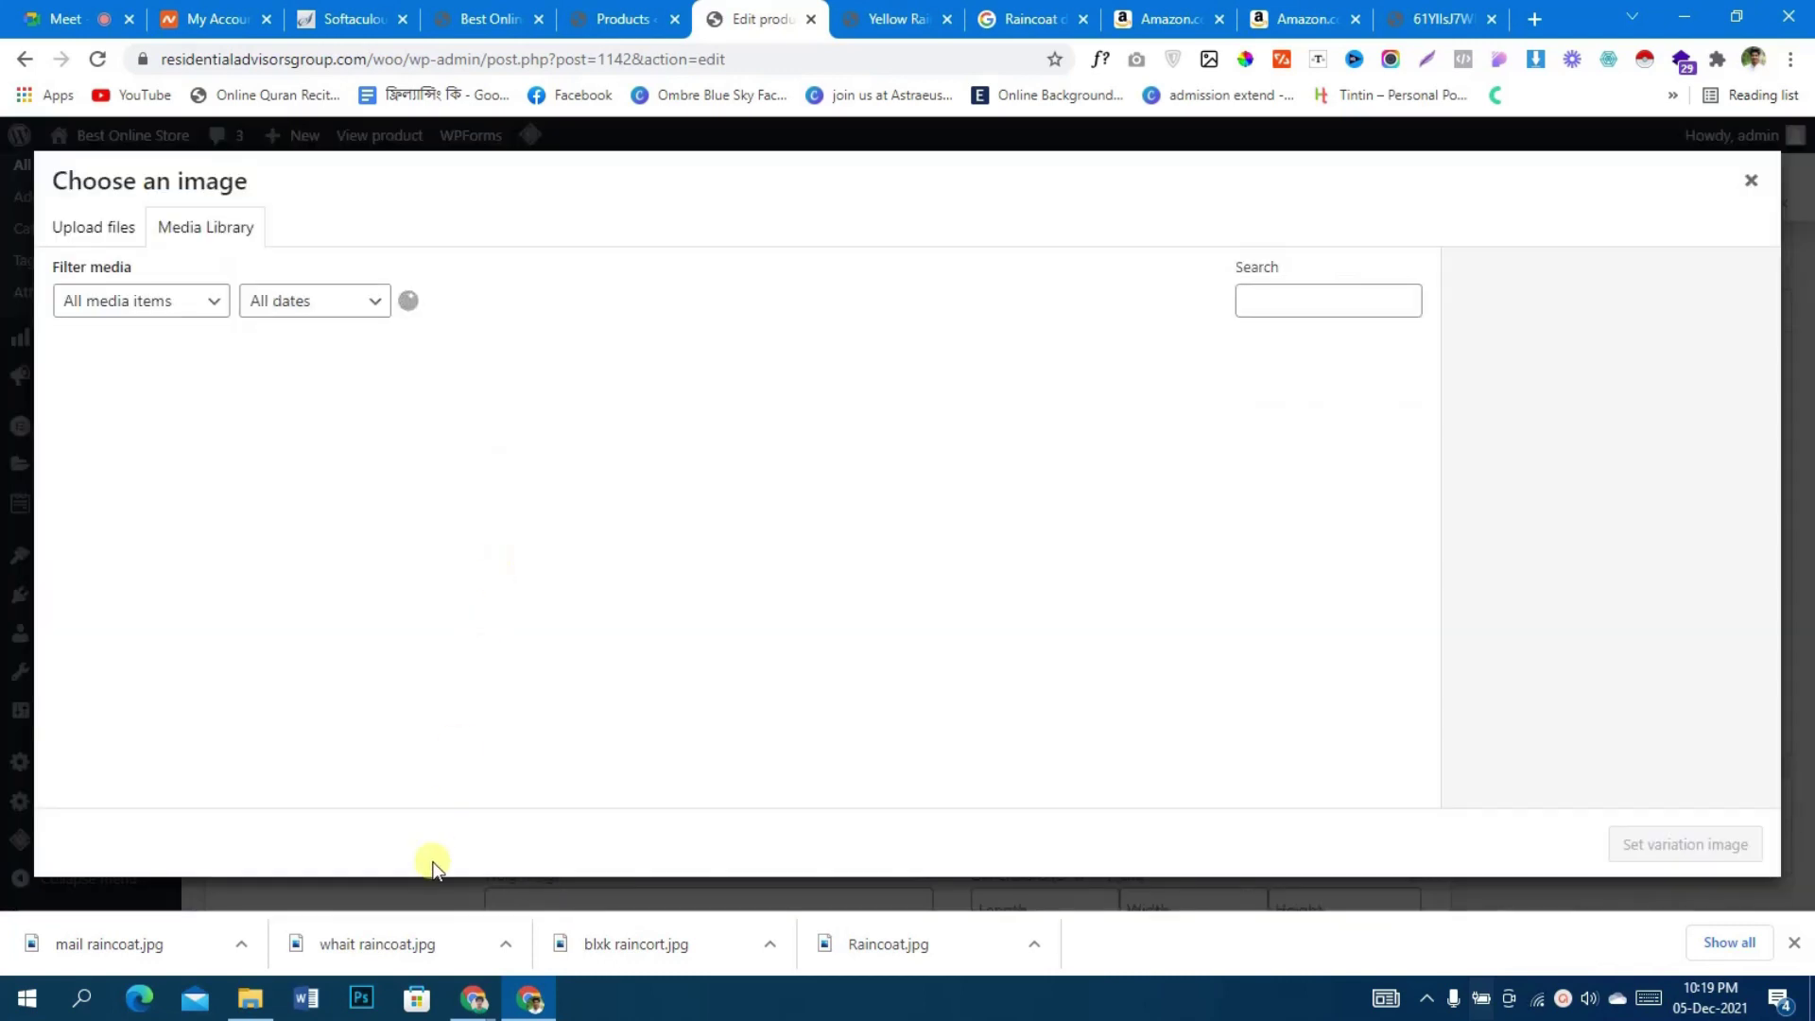
pyautogui.moveTo(593, 945); pyautogui.dragTo(480, 575)
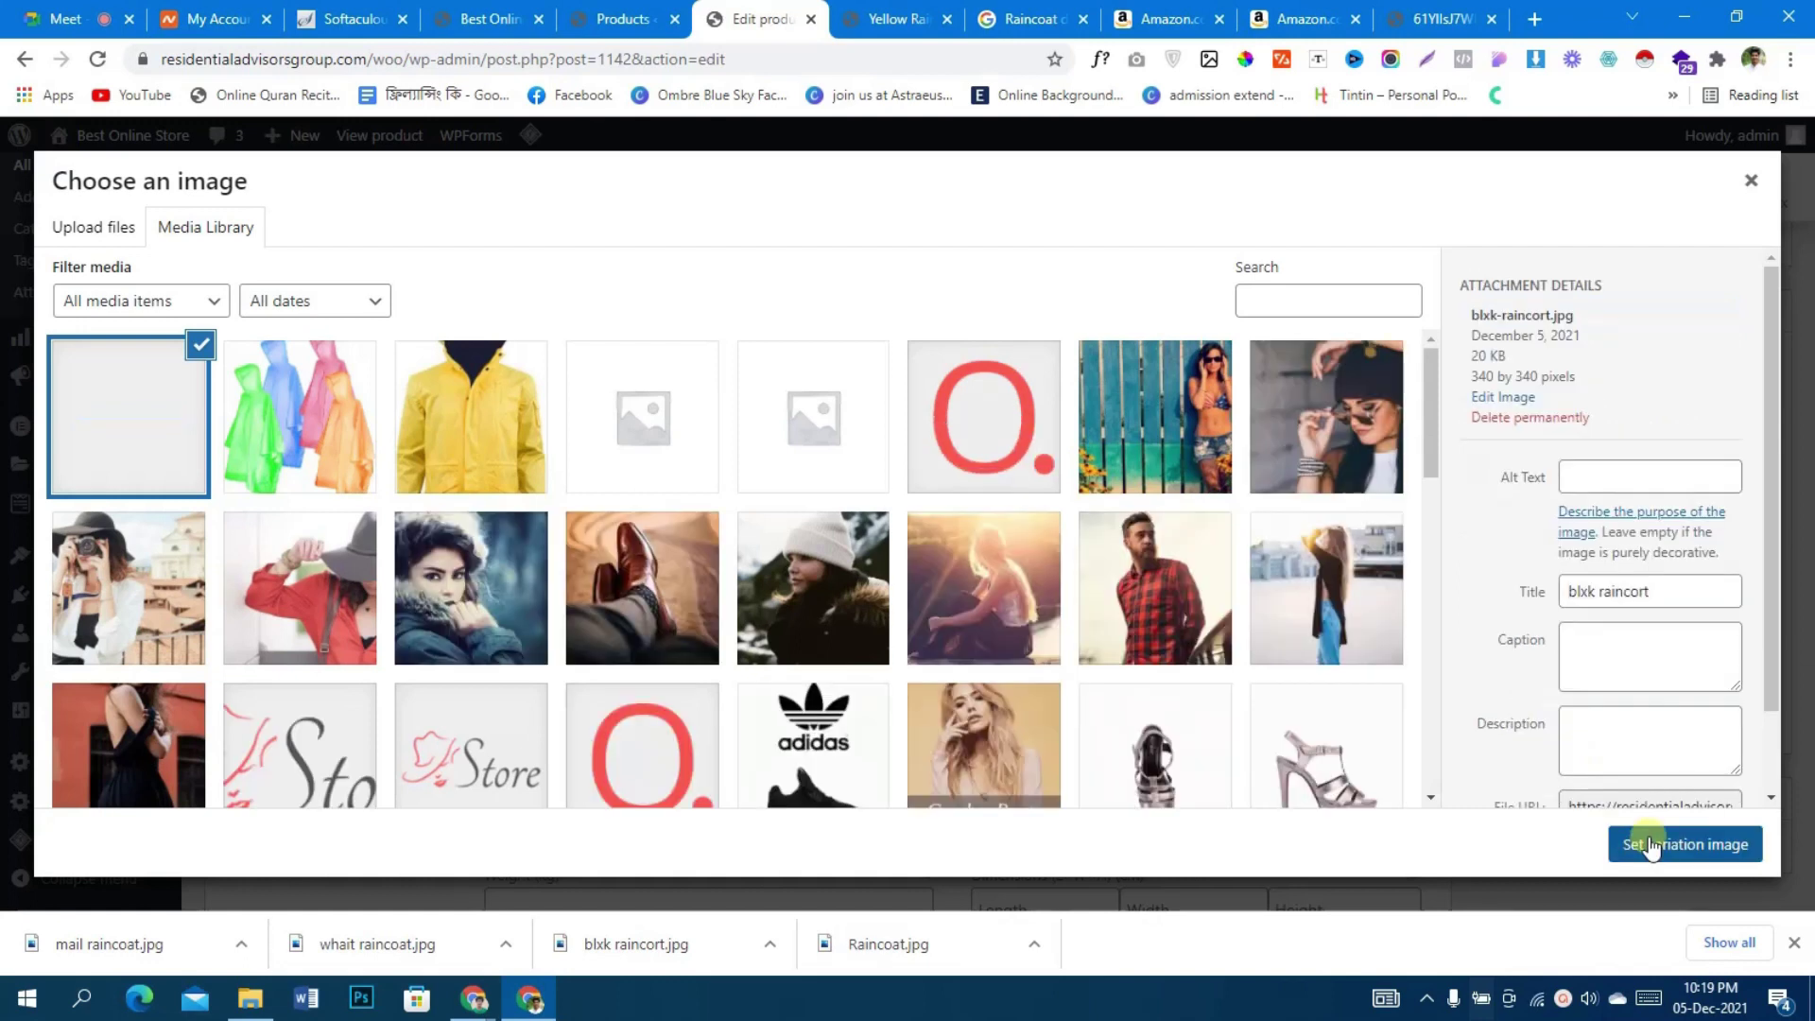
pyautogui.click(1650, 846)
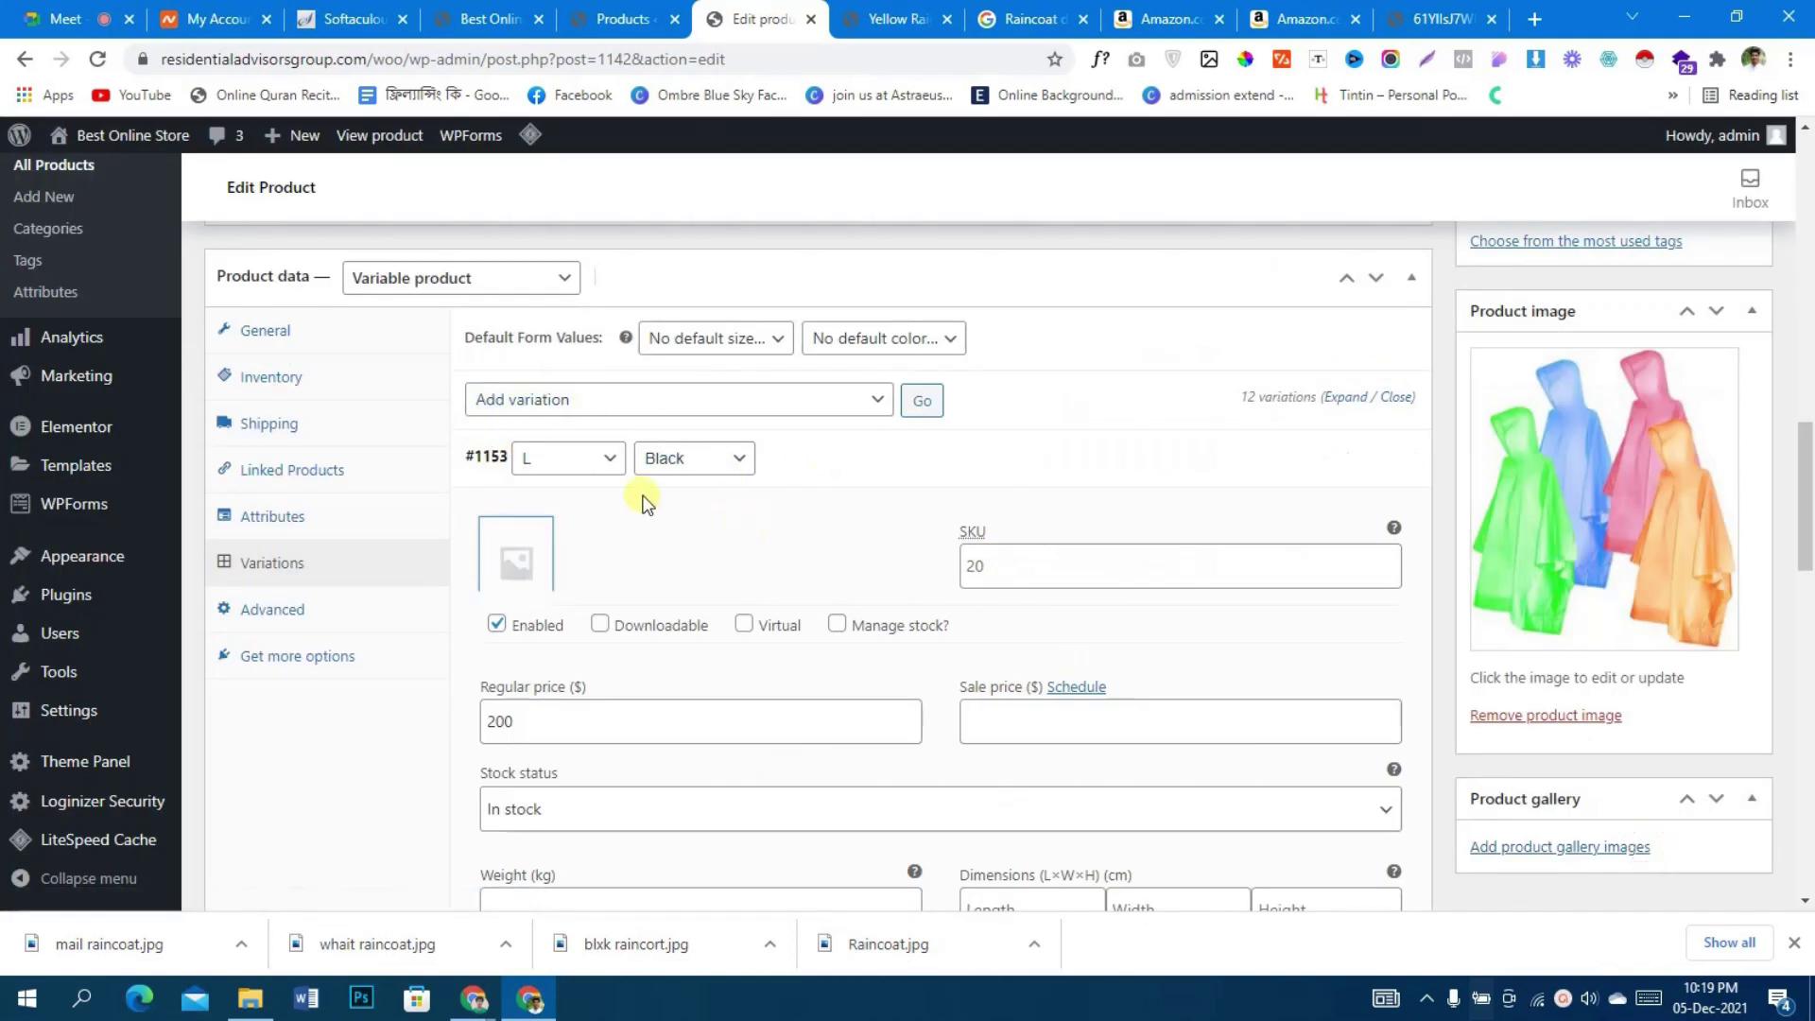
pyautogui.click(810, 460)
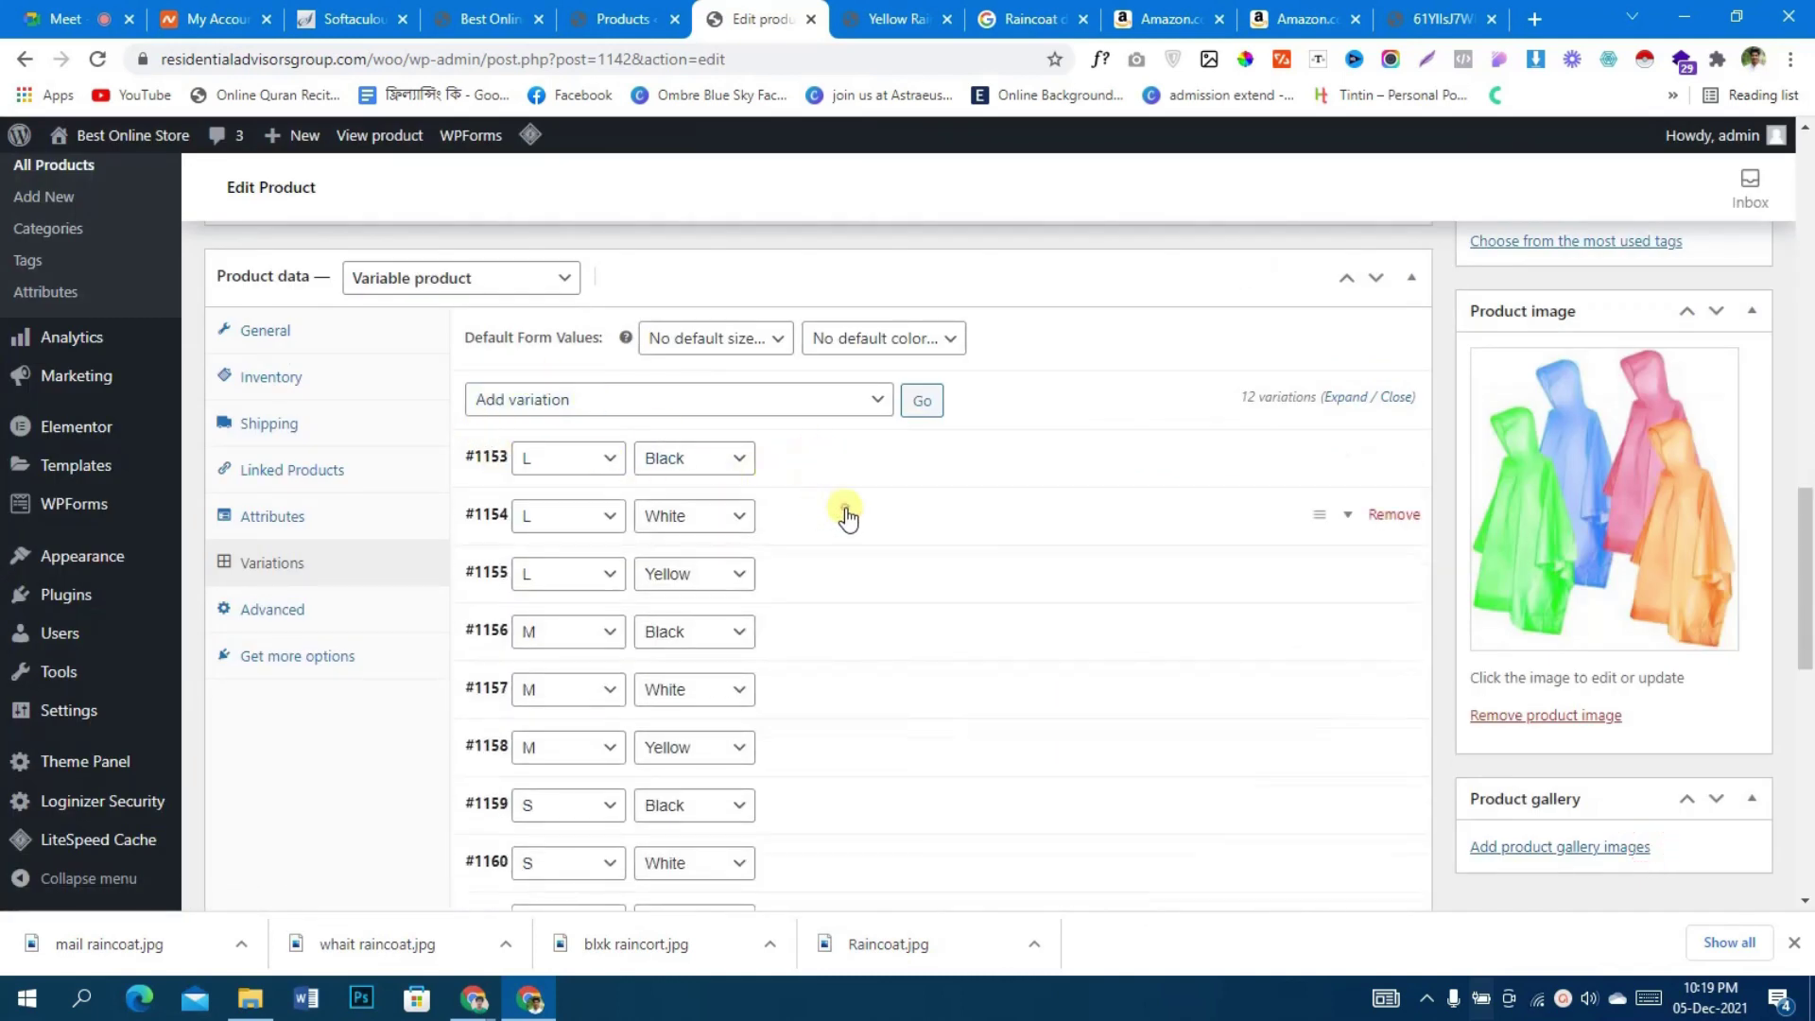
# - Upload whait raincoat.jpg and set it as the image of the L White variation
pyautogui.click(847, 516)
pyautogui.click(520, 609)
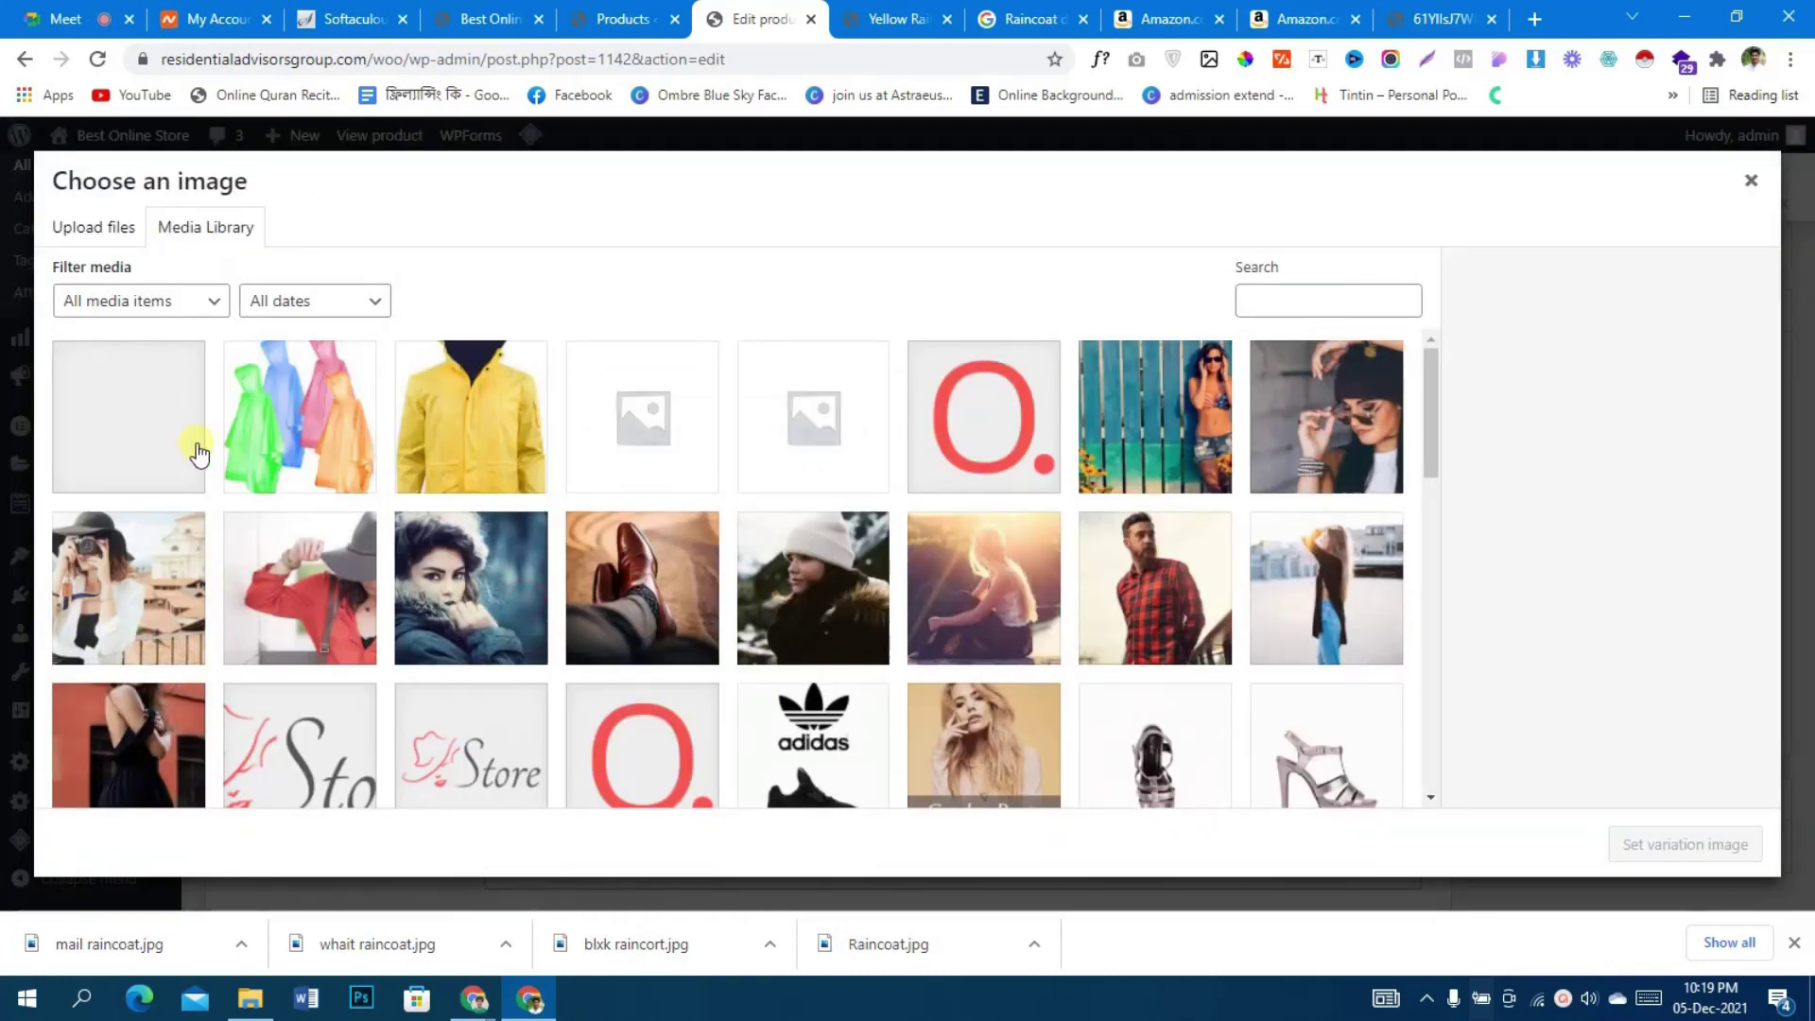
pyautogui.moveTo(352, 924); pyautogui.dragTo(314, 570)
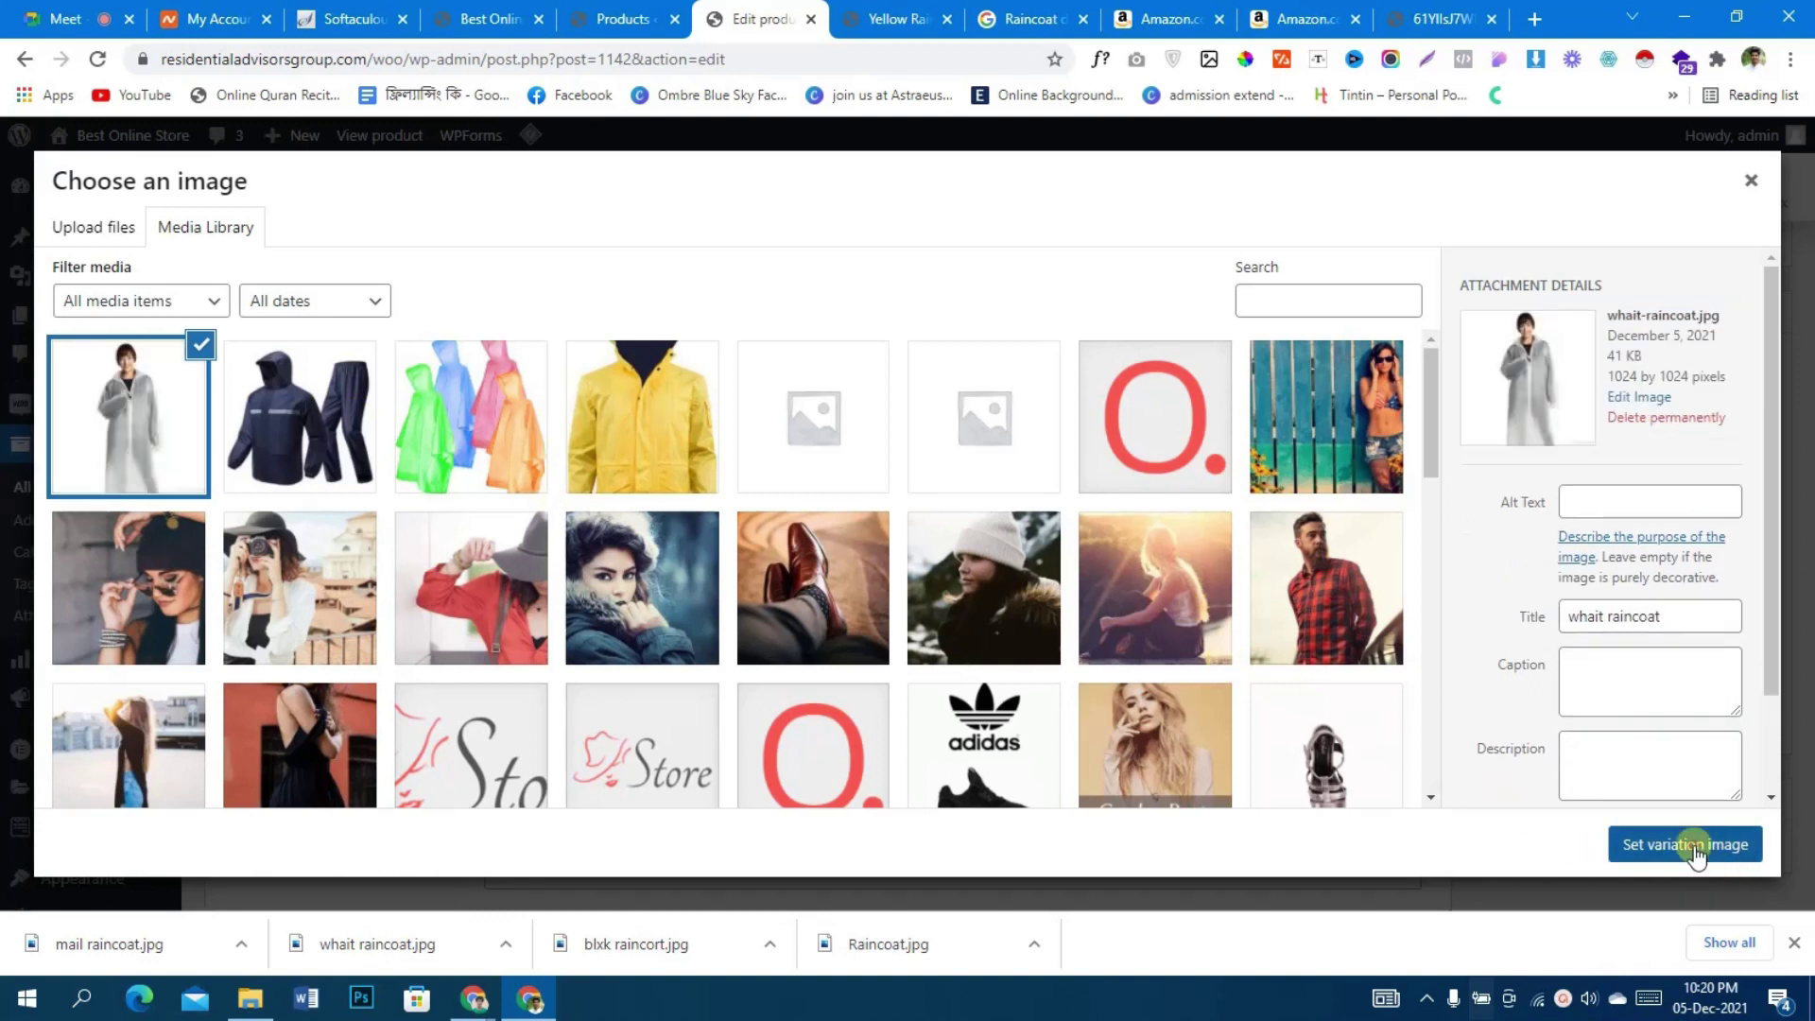
pyautogui.click(1694, 851)
pyautogui.click(819, 527)
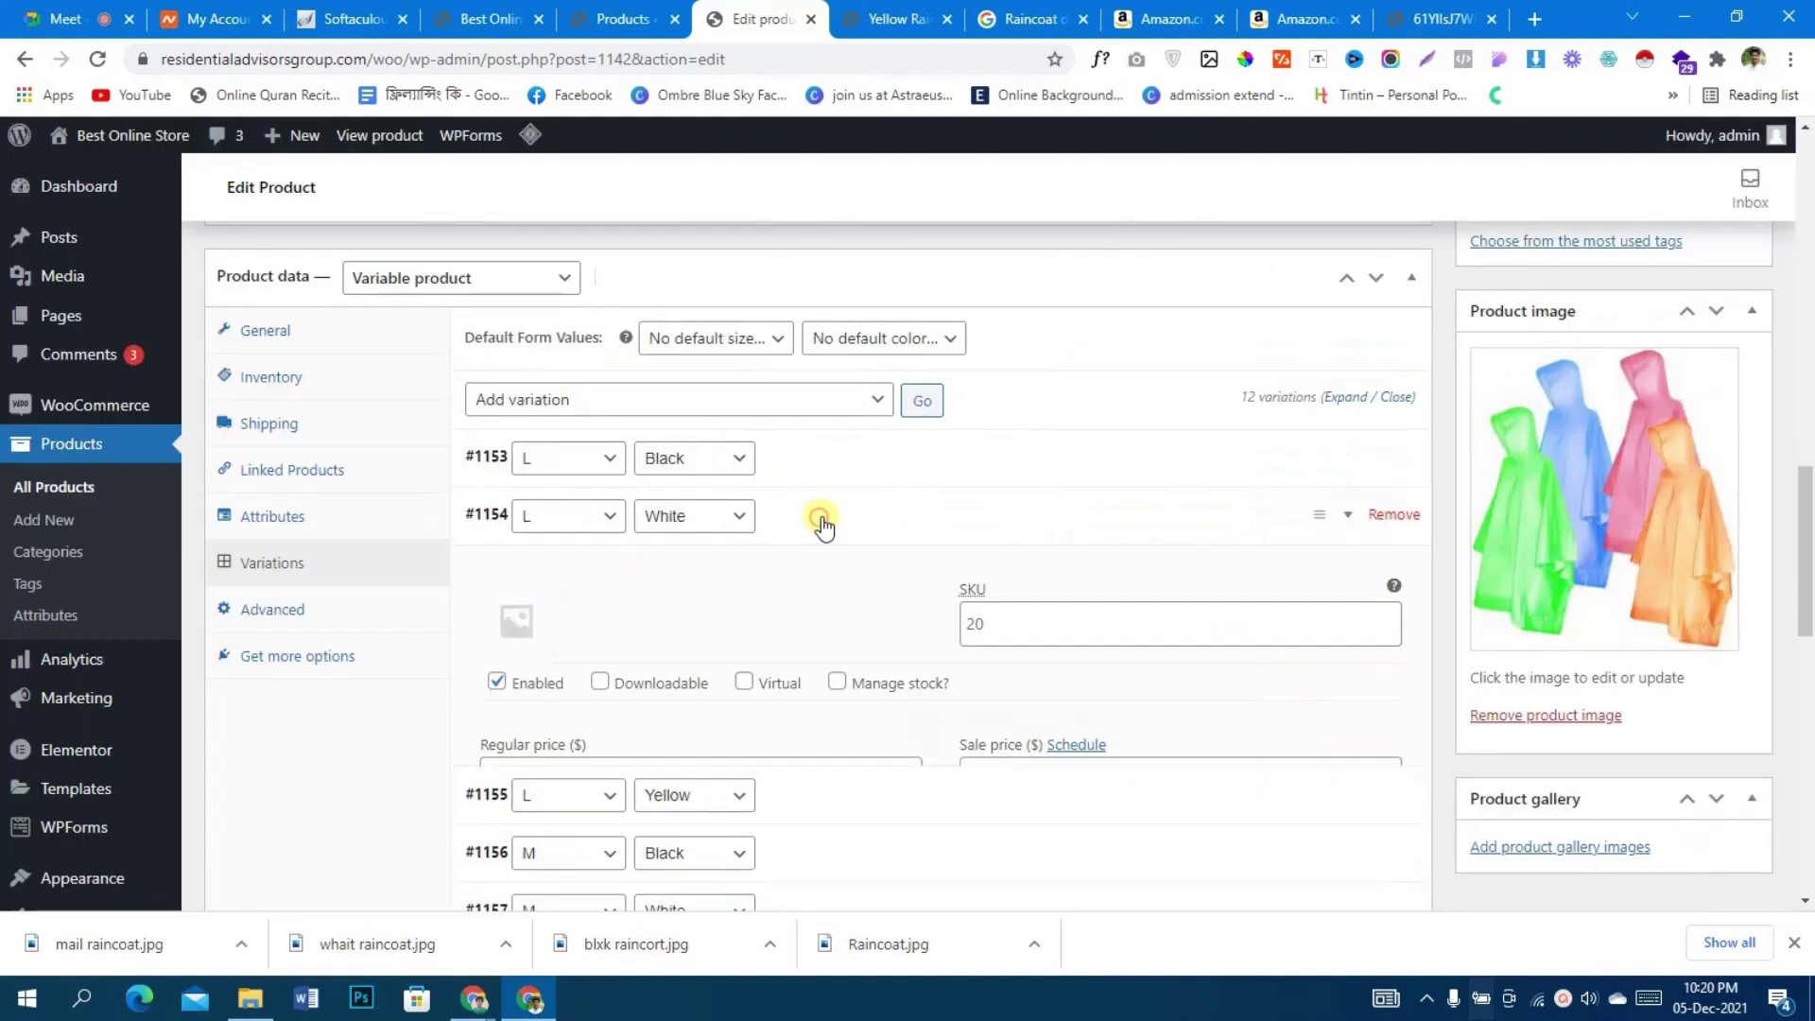
# - Set the yellow raincoat picture from the media library as the image of the L Yellow variation
pyautogui.click(836, 570)
pyautogui.click(517, 673)
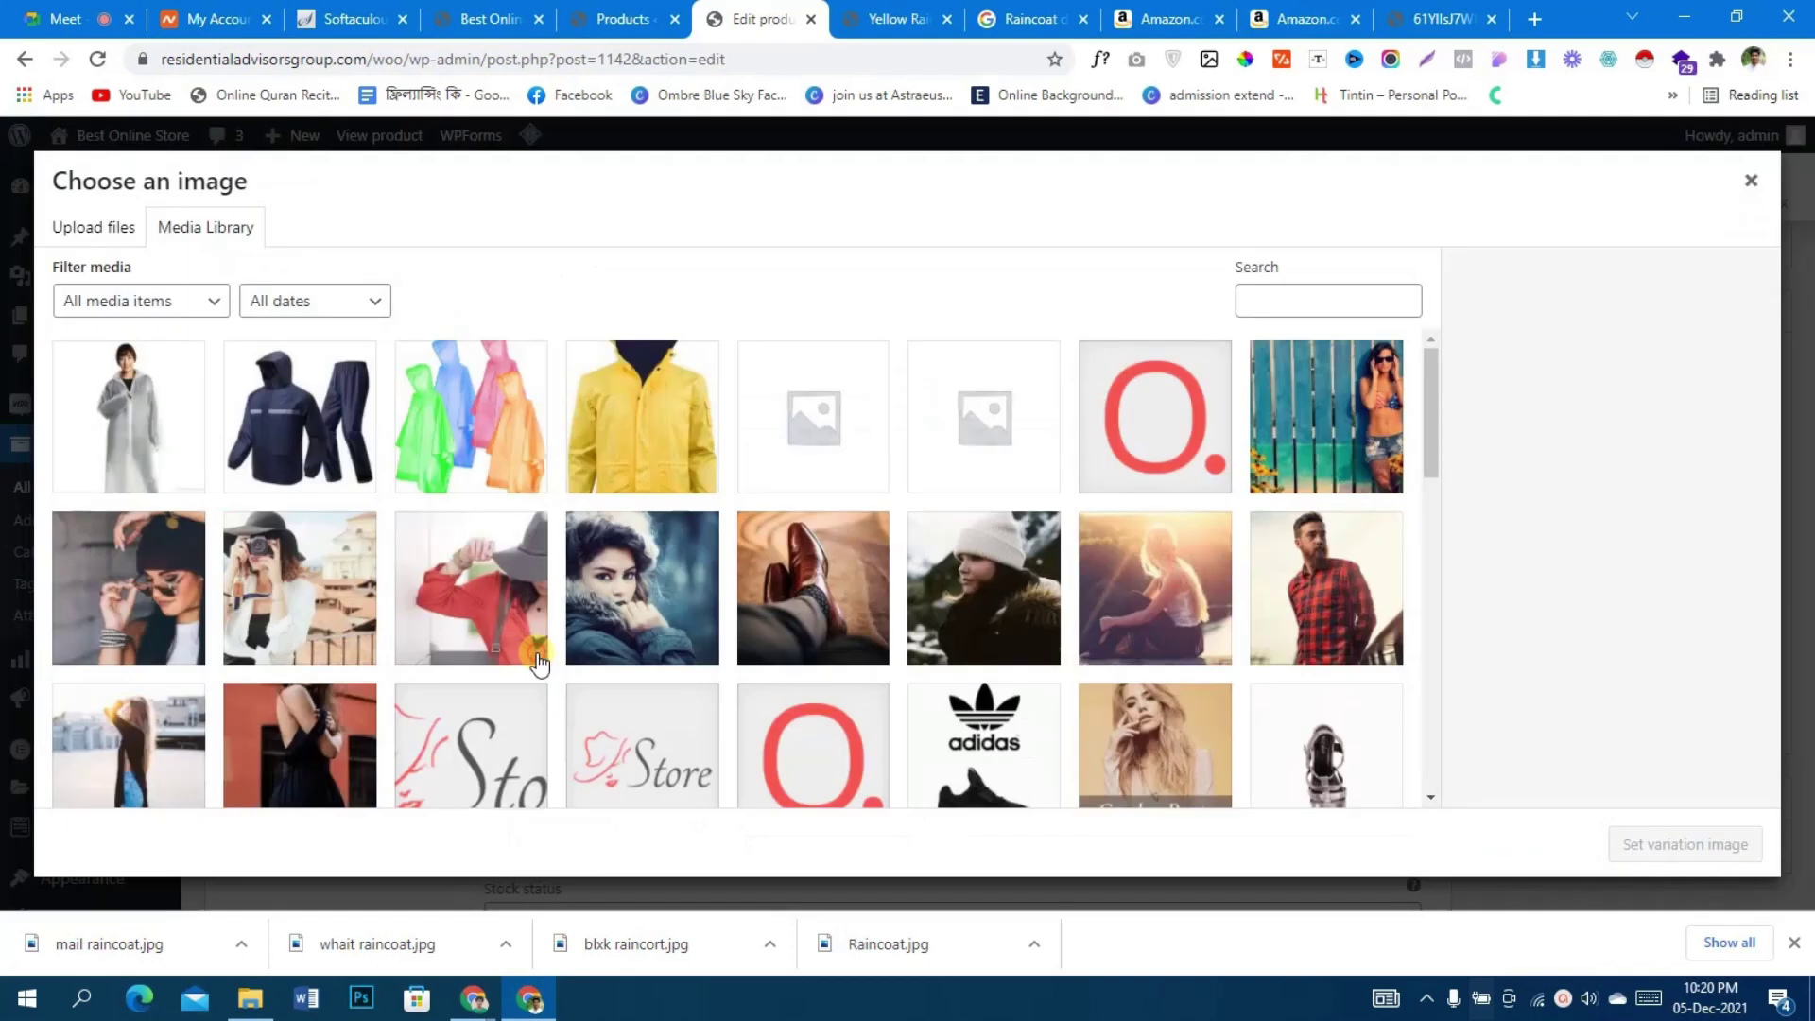
pyautogui.click(570, 443)
pyautogui.click(1667, 833)
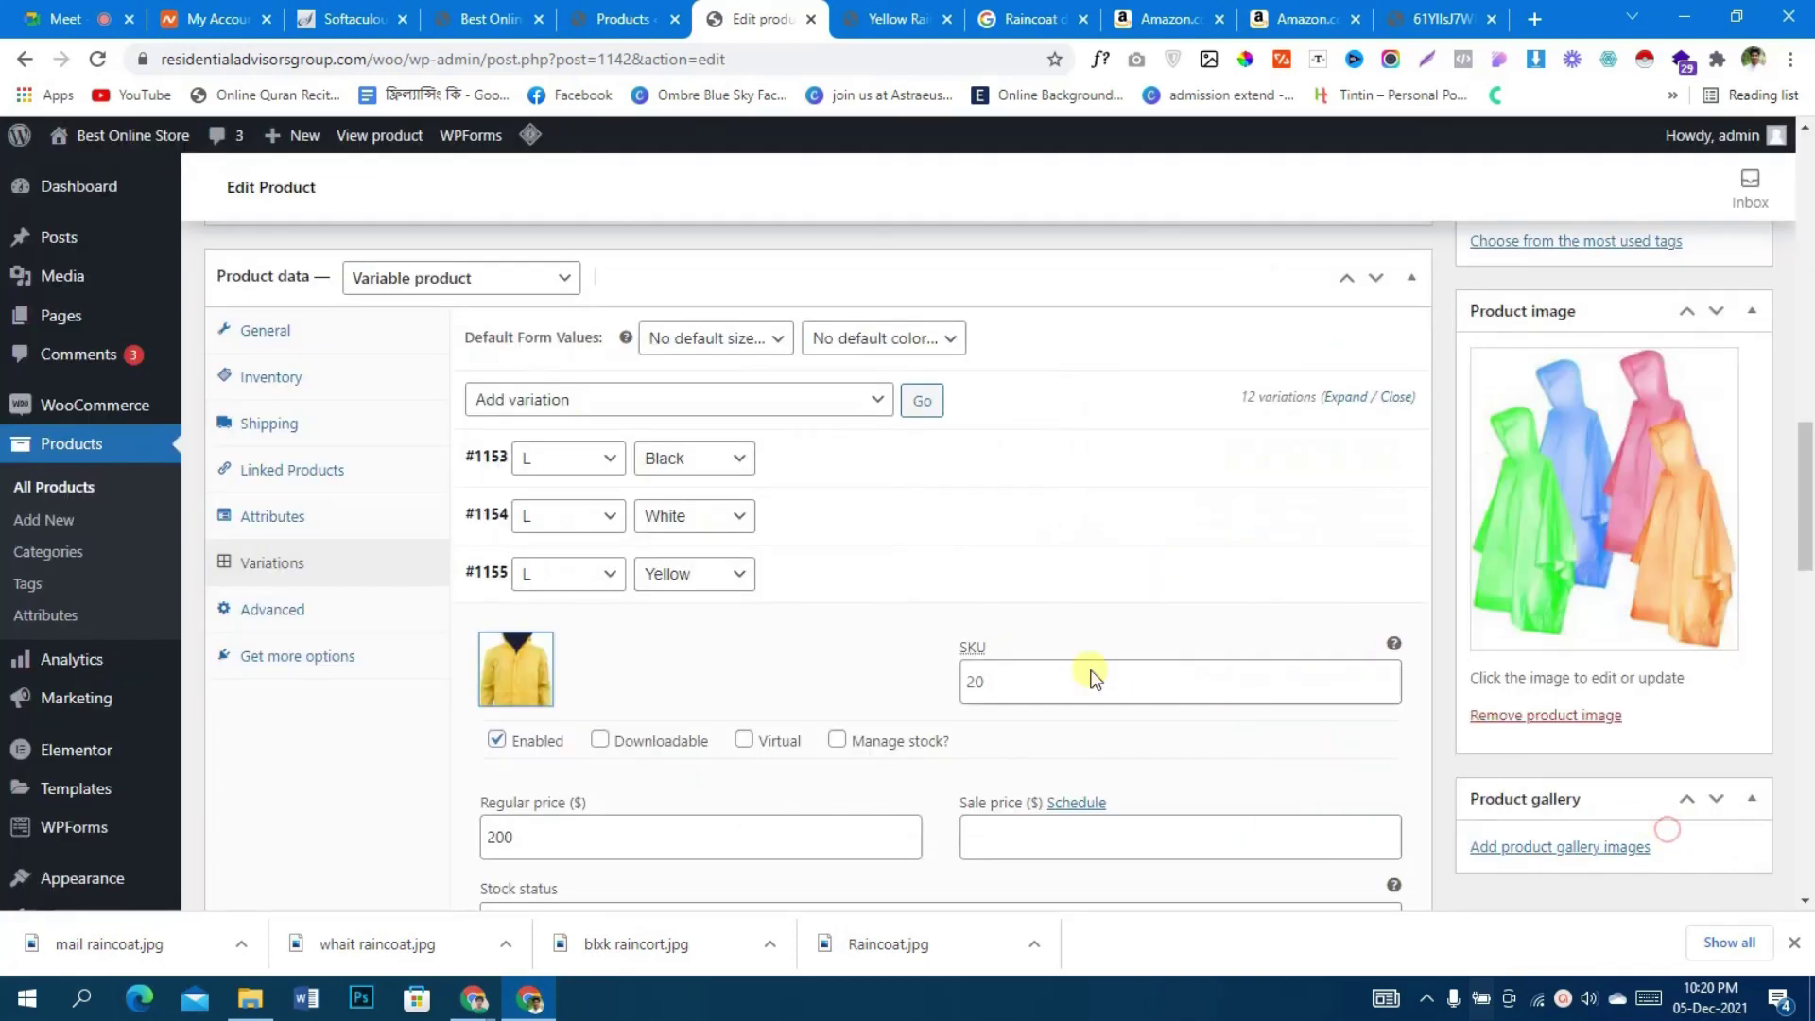
# - Expand and collapse the L Black and L White variations to check their assigned images
pyautogui.click(851, 458)
pyautogui.click(851, 458)
pyautogui.click(842, 506)
pyautogui.click(840, 497)
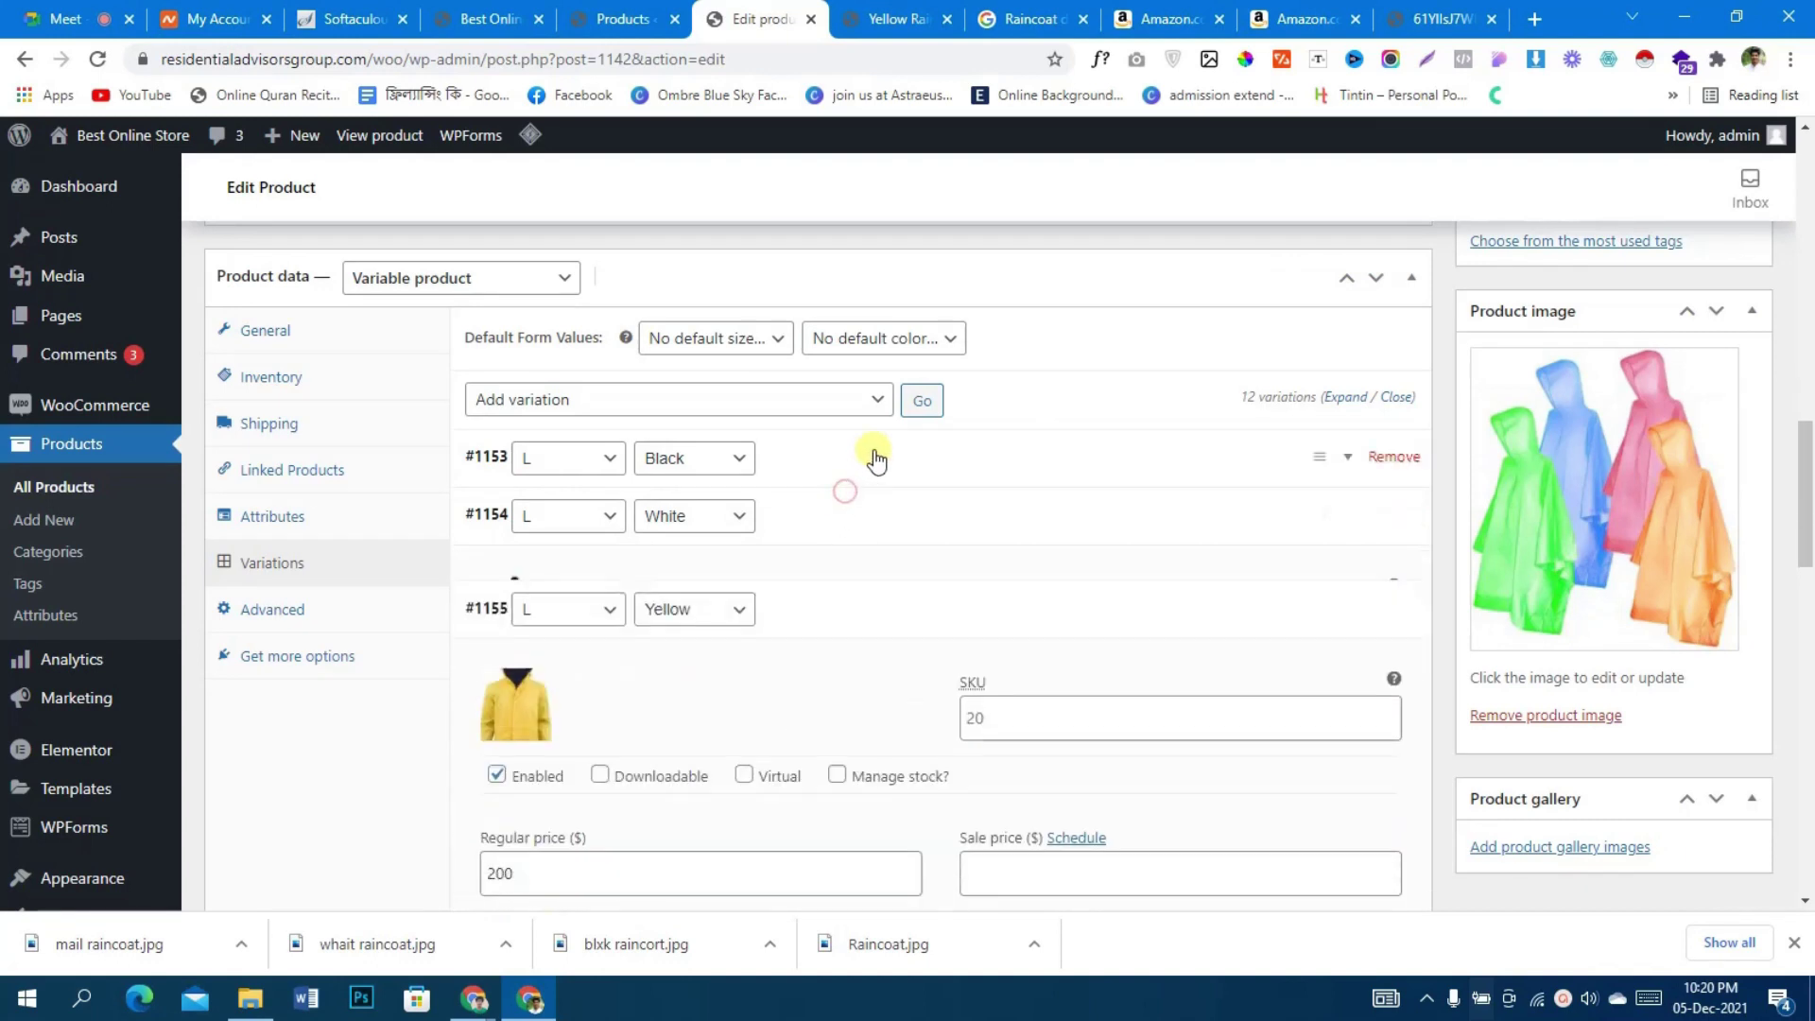
# - Set blxk-raincort.jpg from the media library as the image of the M Black variation
pyautogui.click(909, 580)
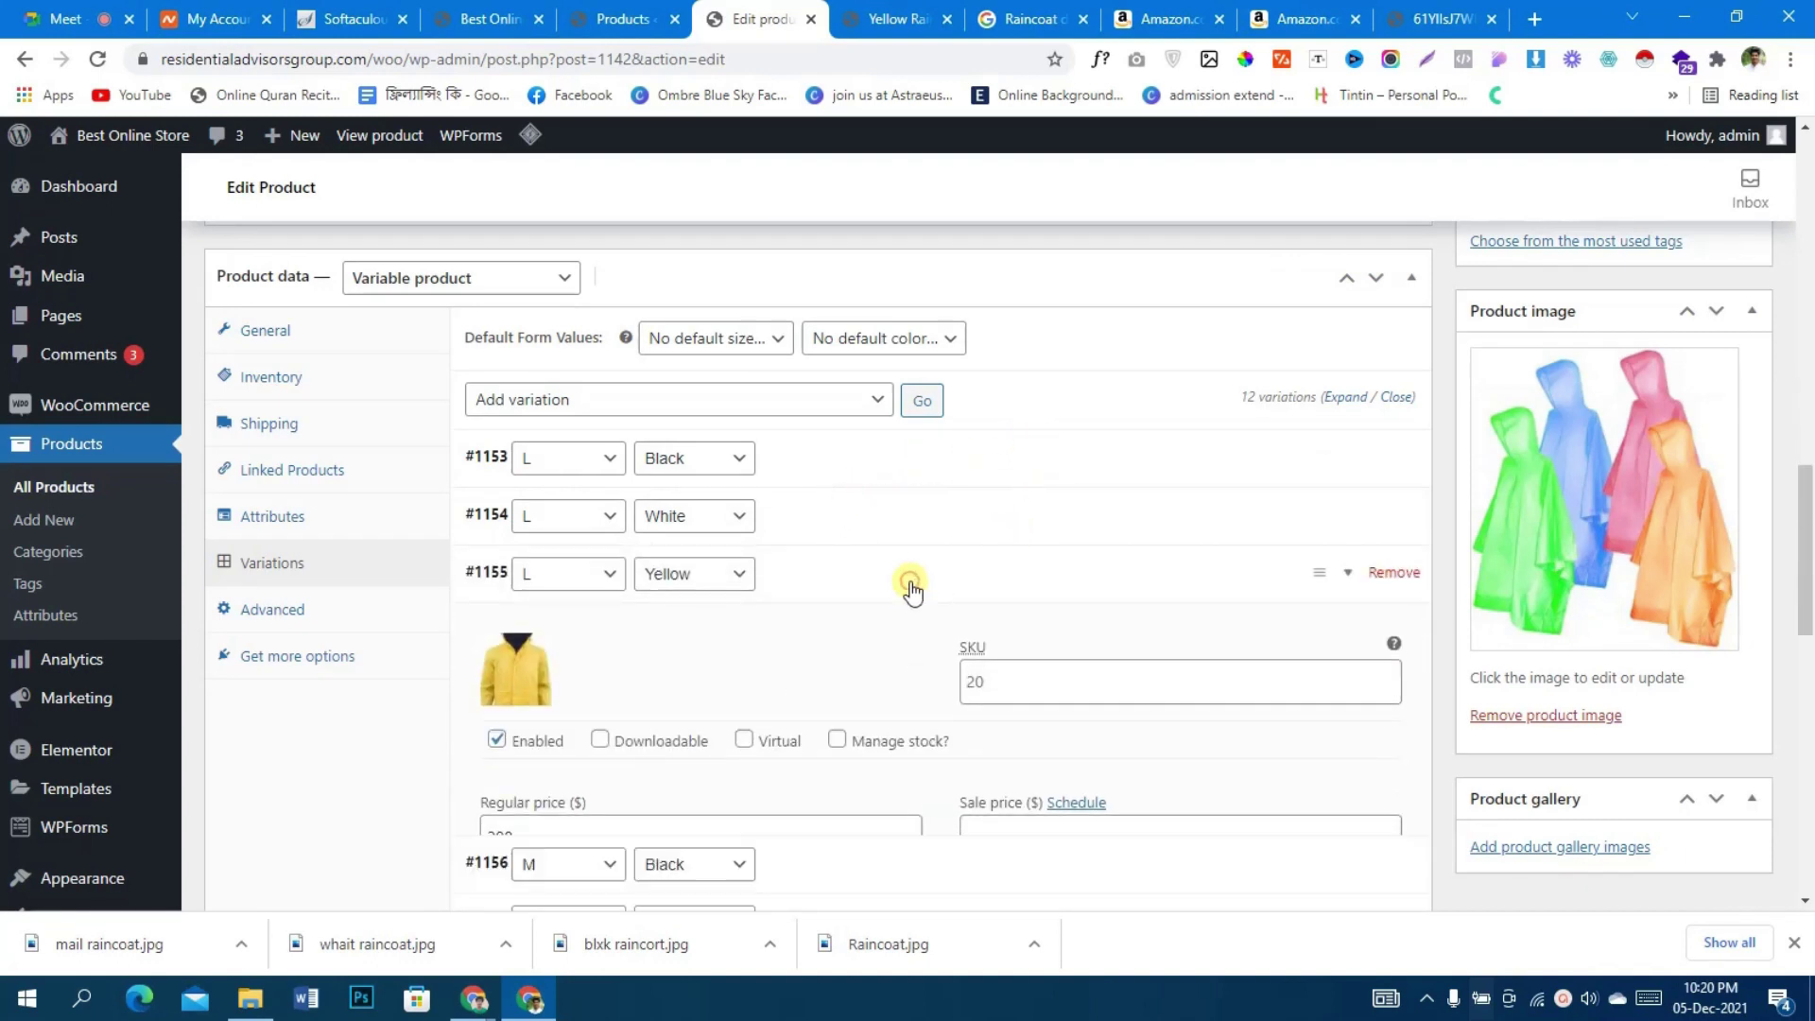
pyautogui.click(901, 639)
pyautogui.scroll(-1, 661, 633)
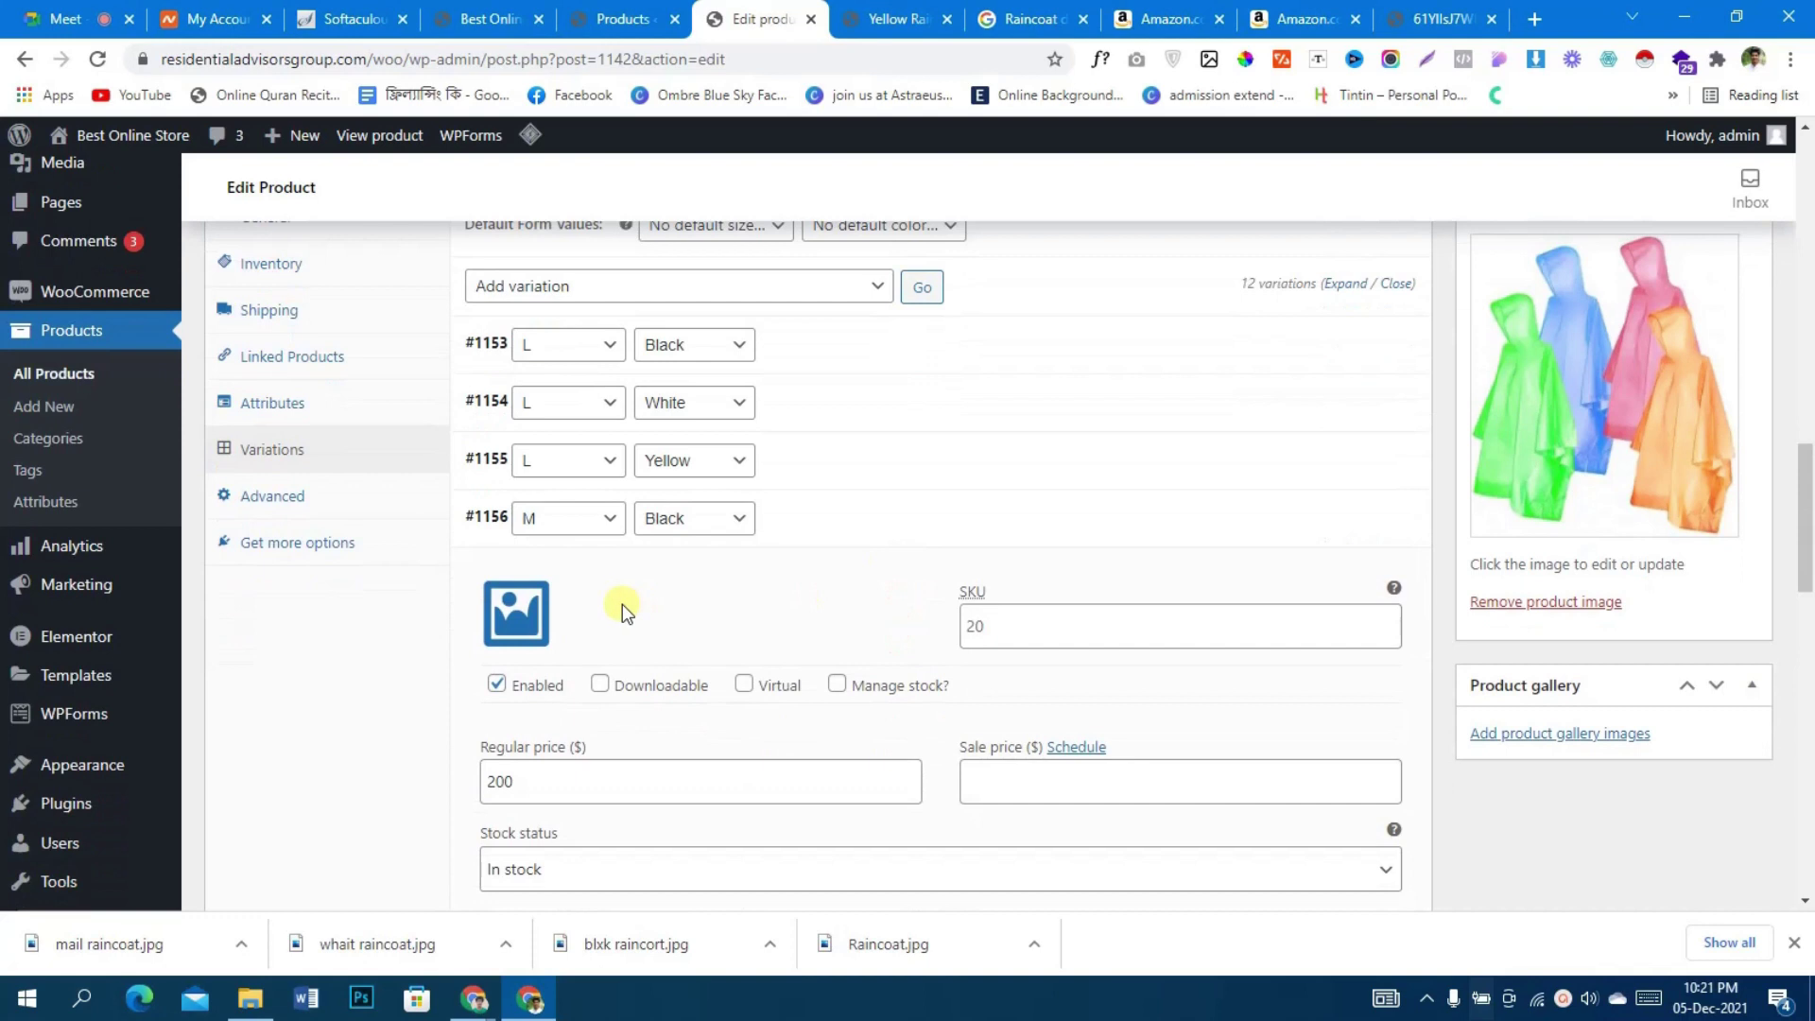
pyautogui.click(539, 632)
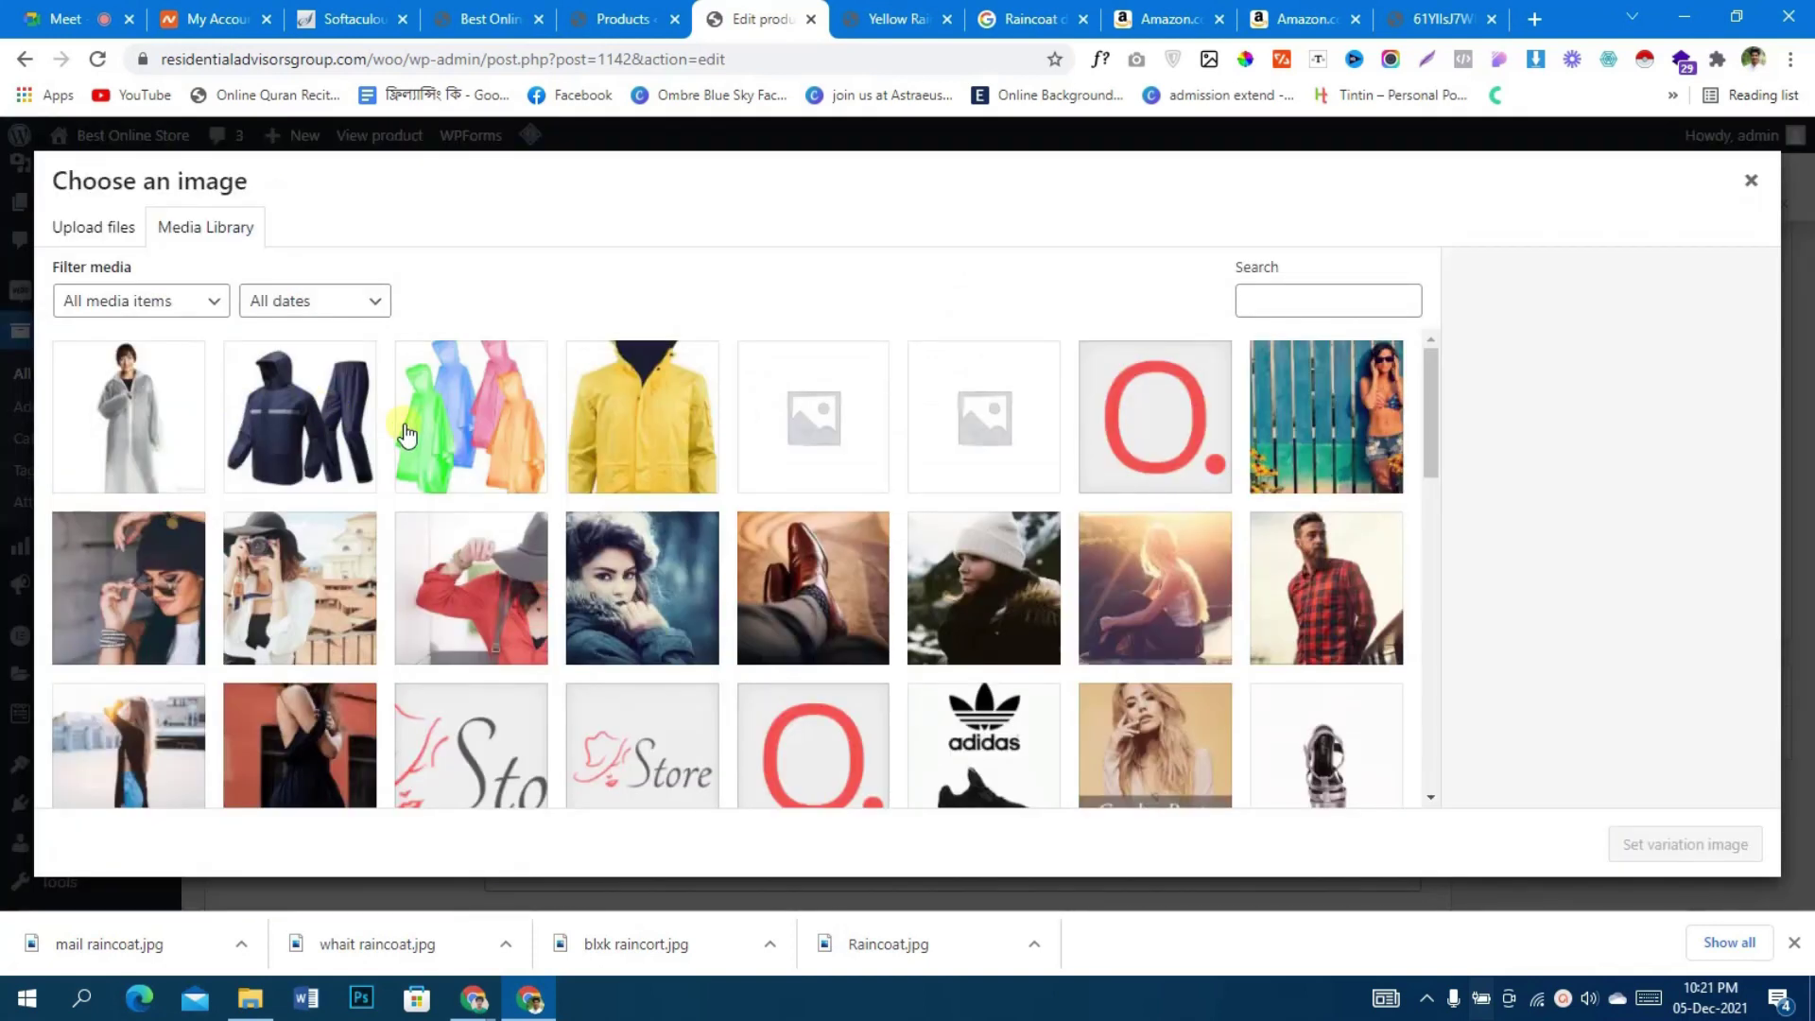
pyautogui.click(1751, 182)
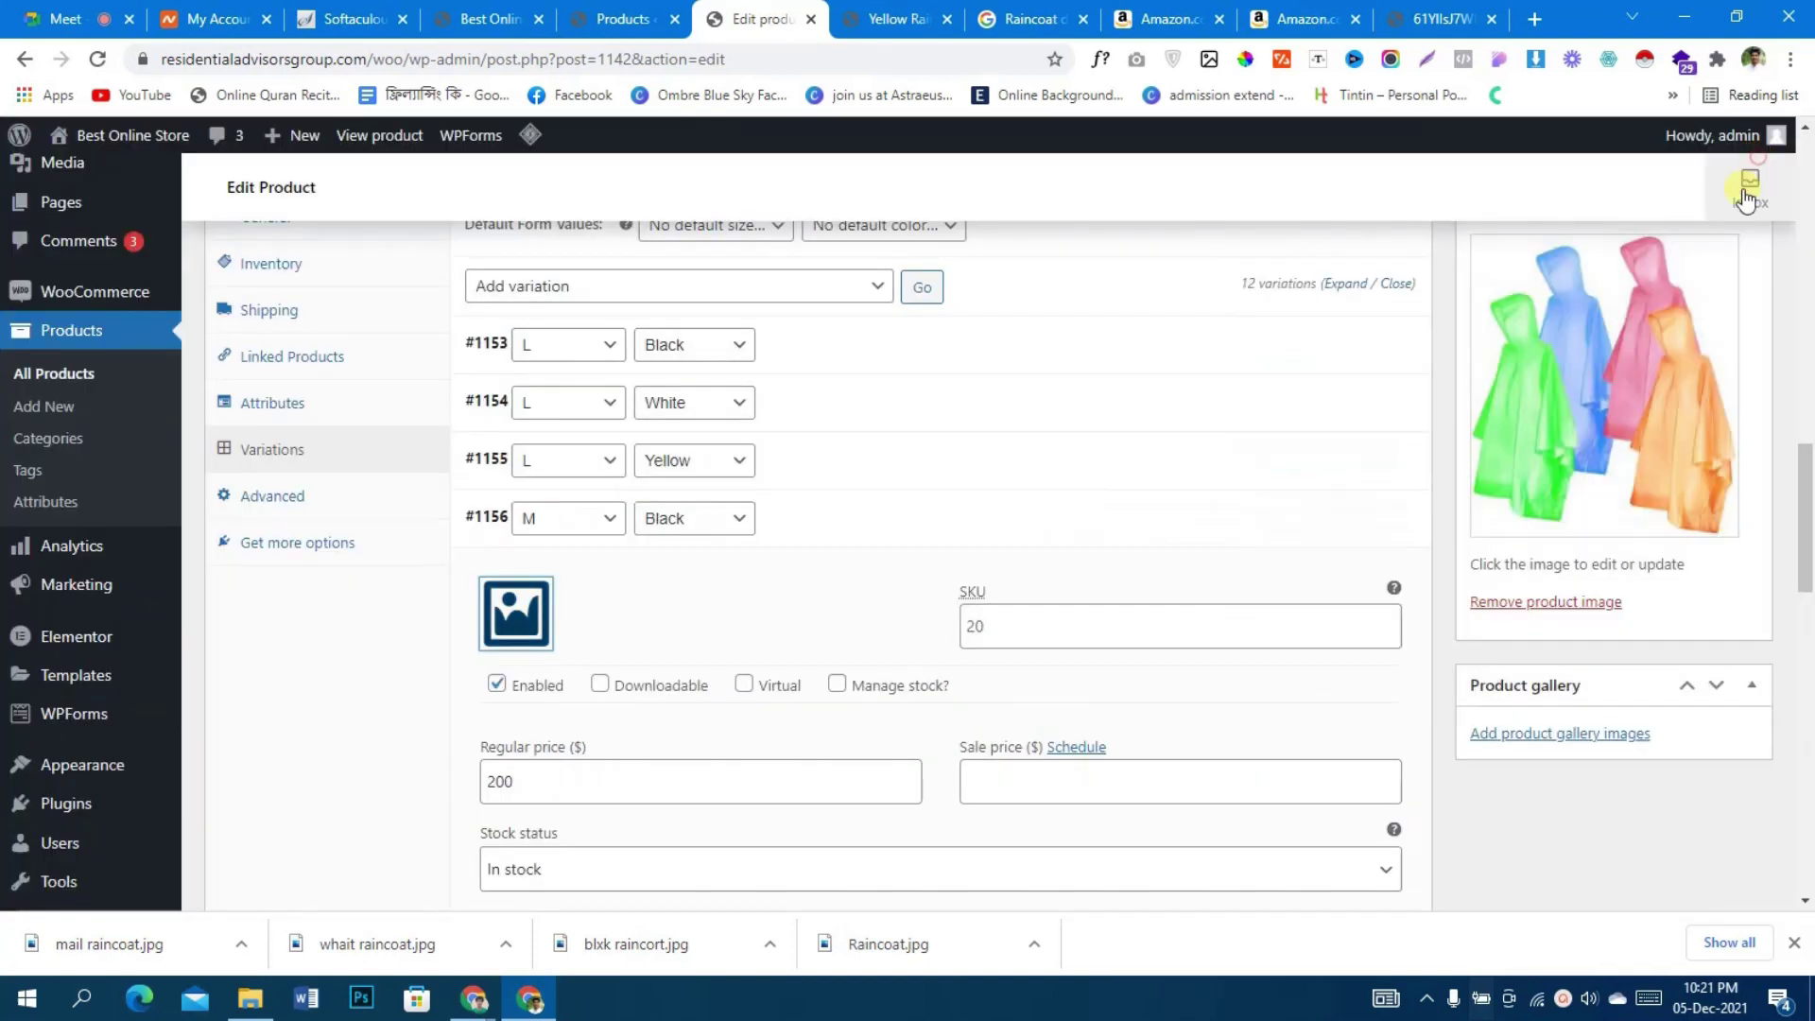
pyautogui.click(541, 619)
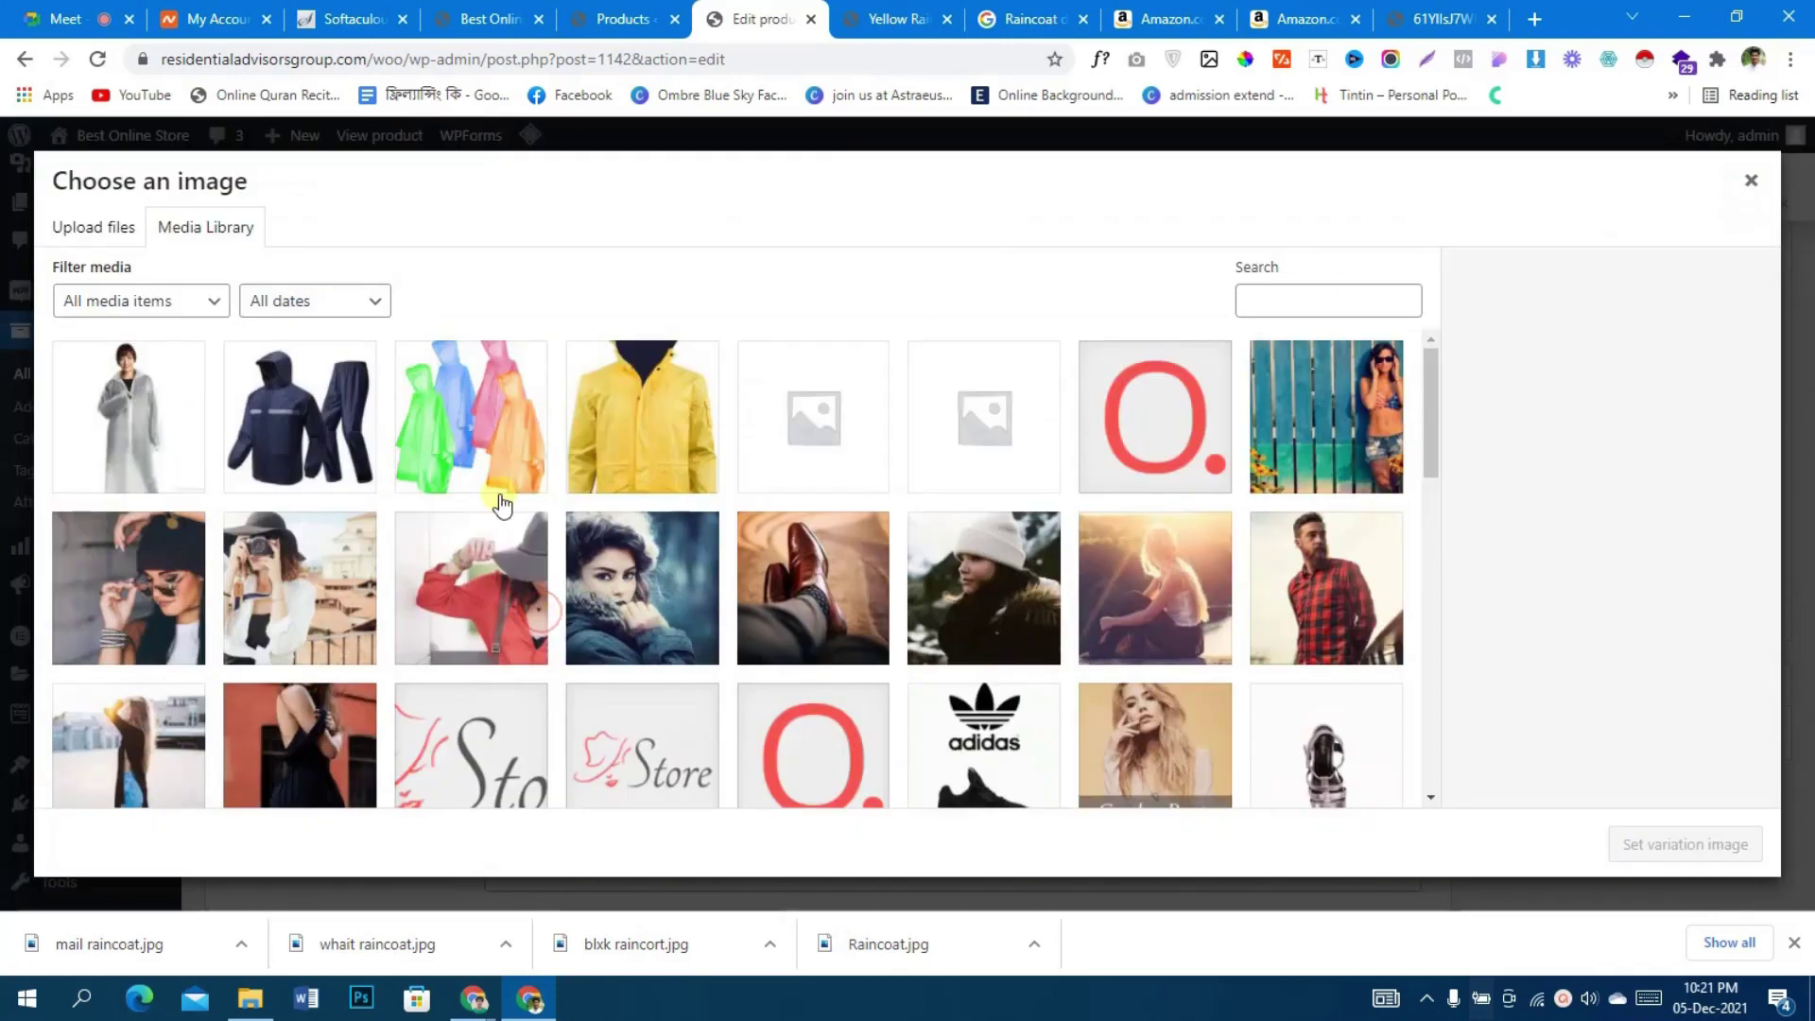
pyautogui.click(322, 420)
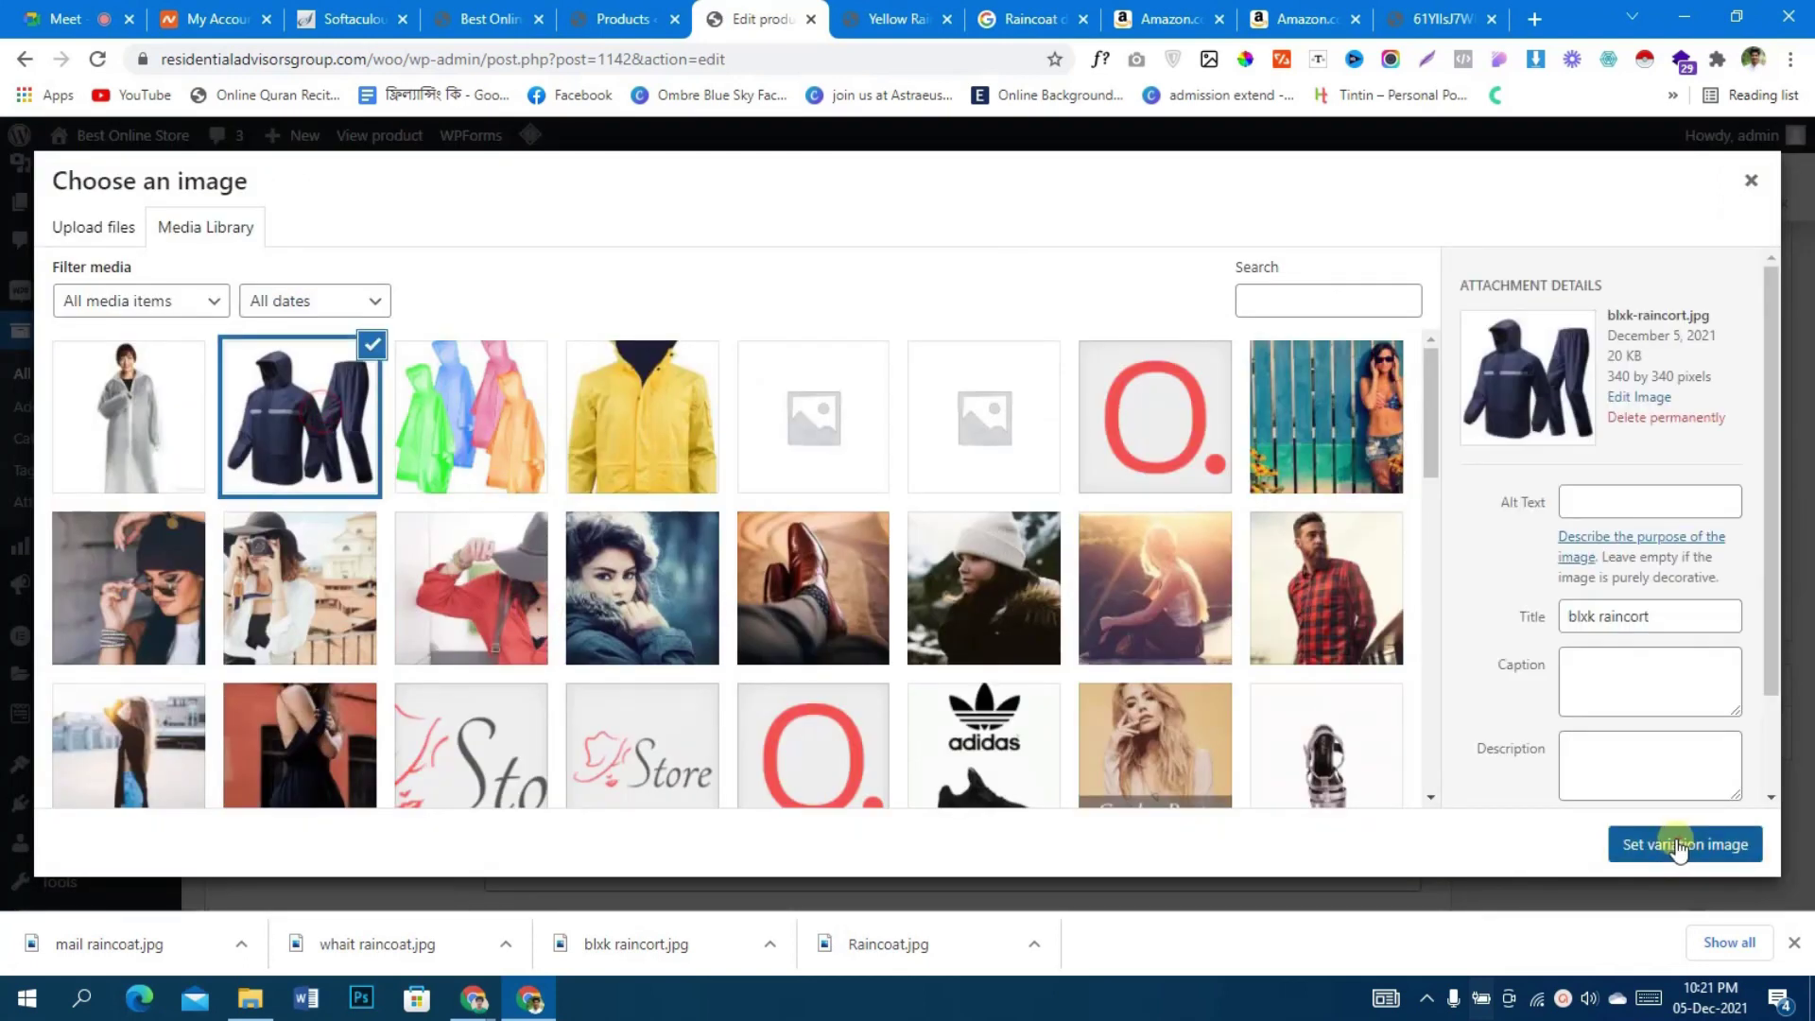
pyautogui.click(1678, 844)
pyautogui.click(836, 535)
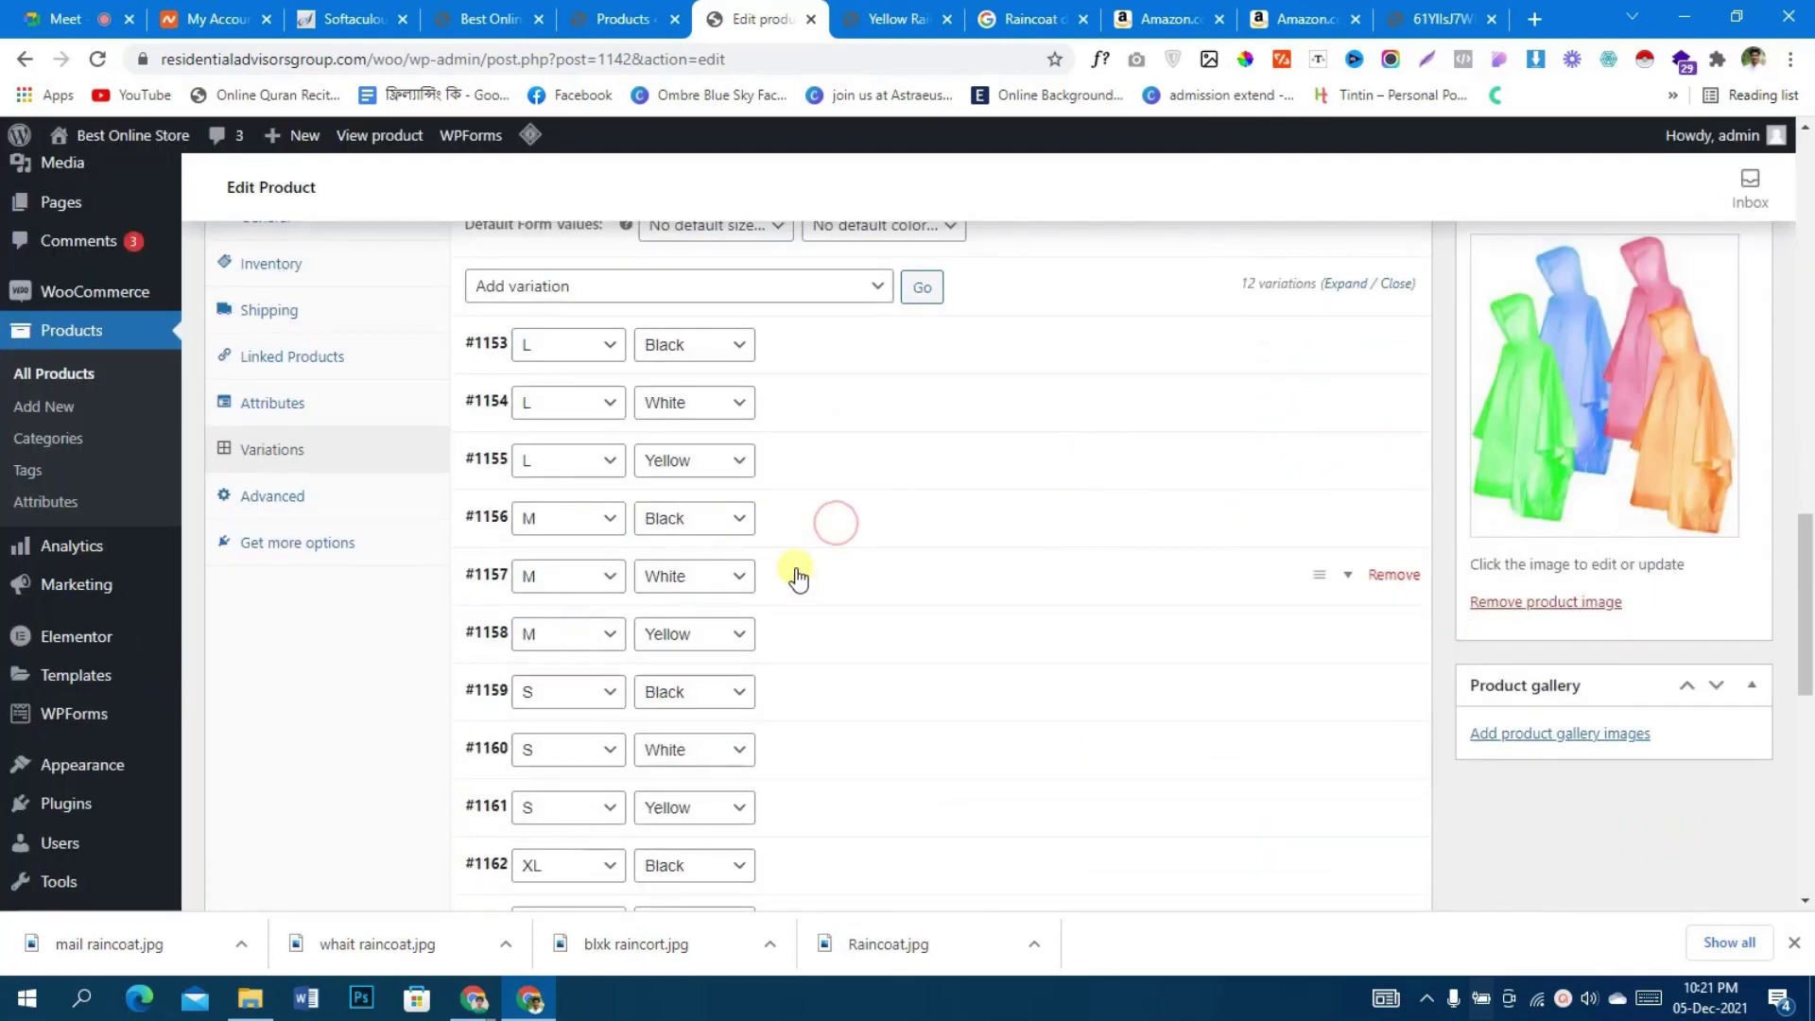
# - Set the white raincoat picture from the media library as the image of the M White variation
pyautogui.click(798, 575)
pyautogui.click(534, 664)
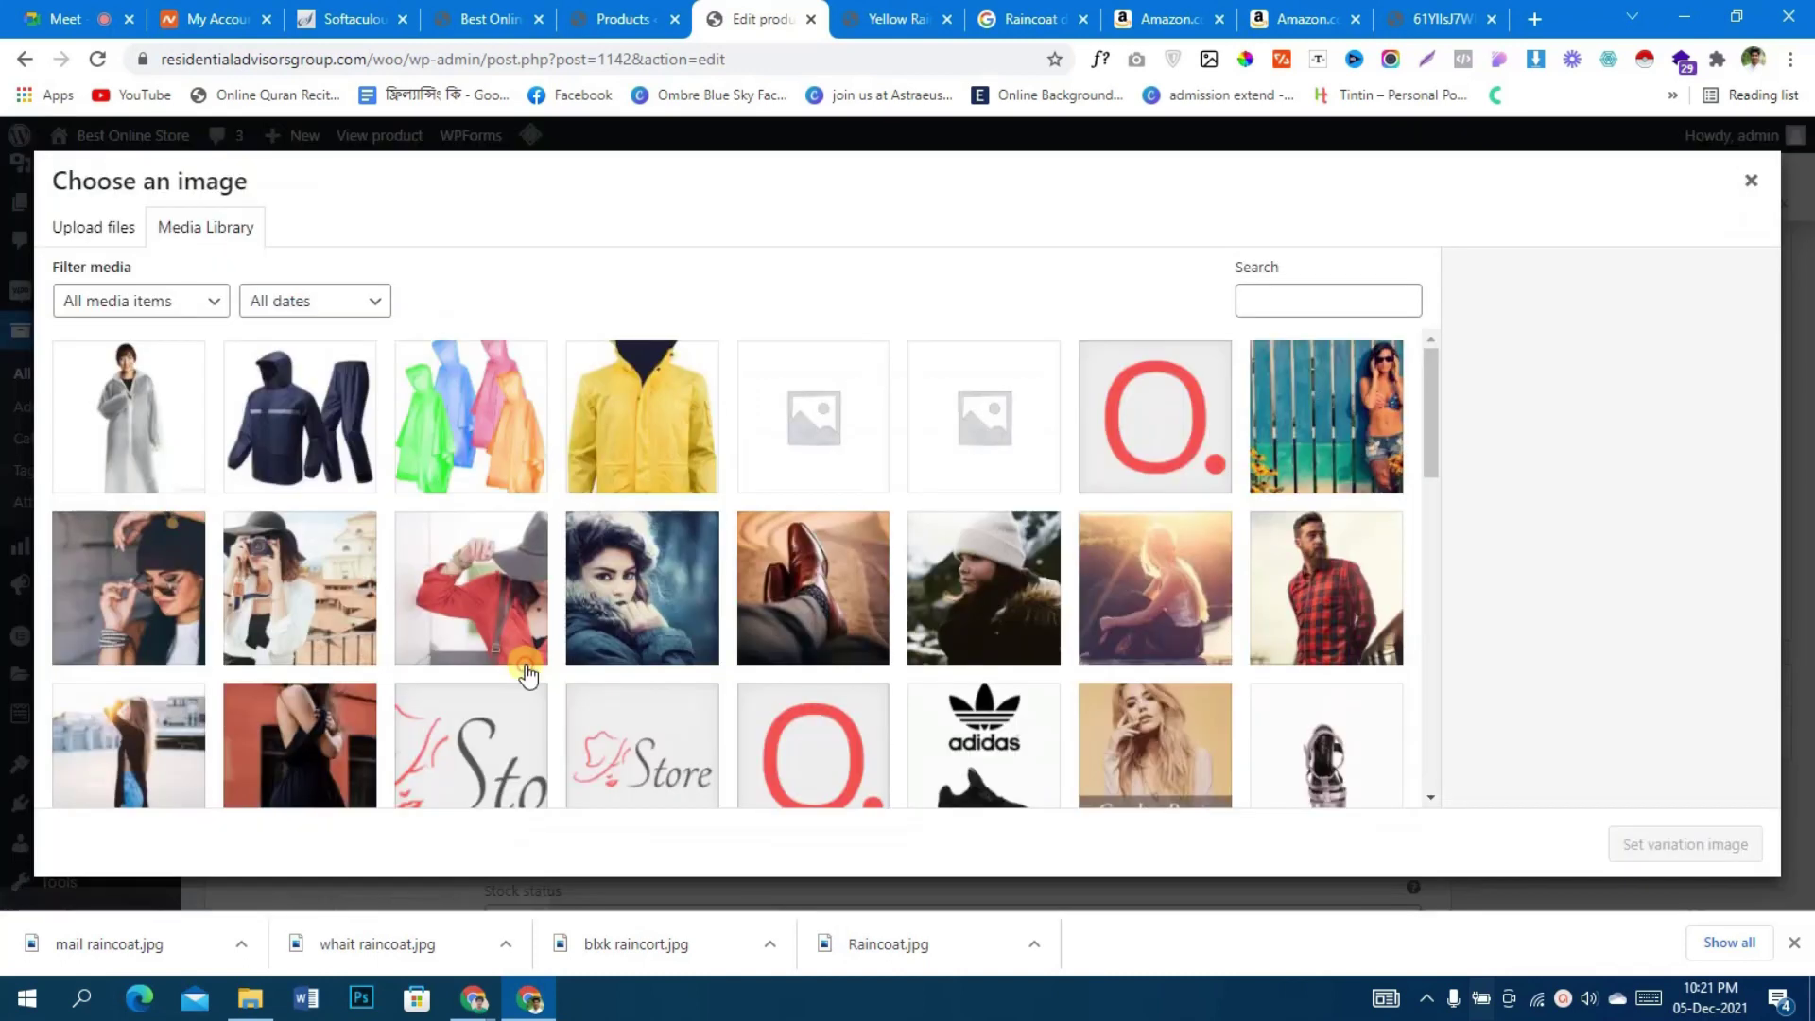
pyautogui.click(123, 420)
pyautogui.click(1622, 836)
pyautogui.click(939, 562)
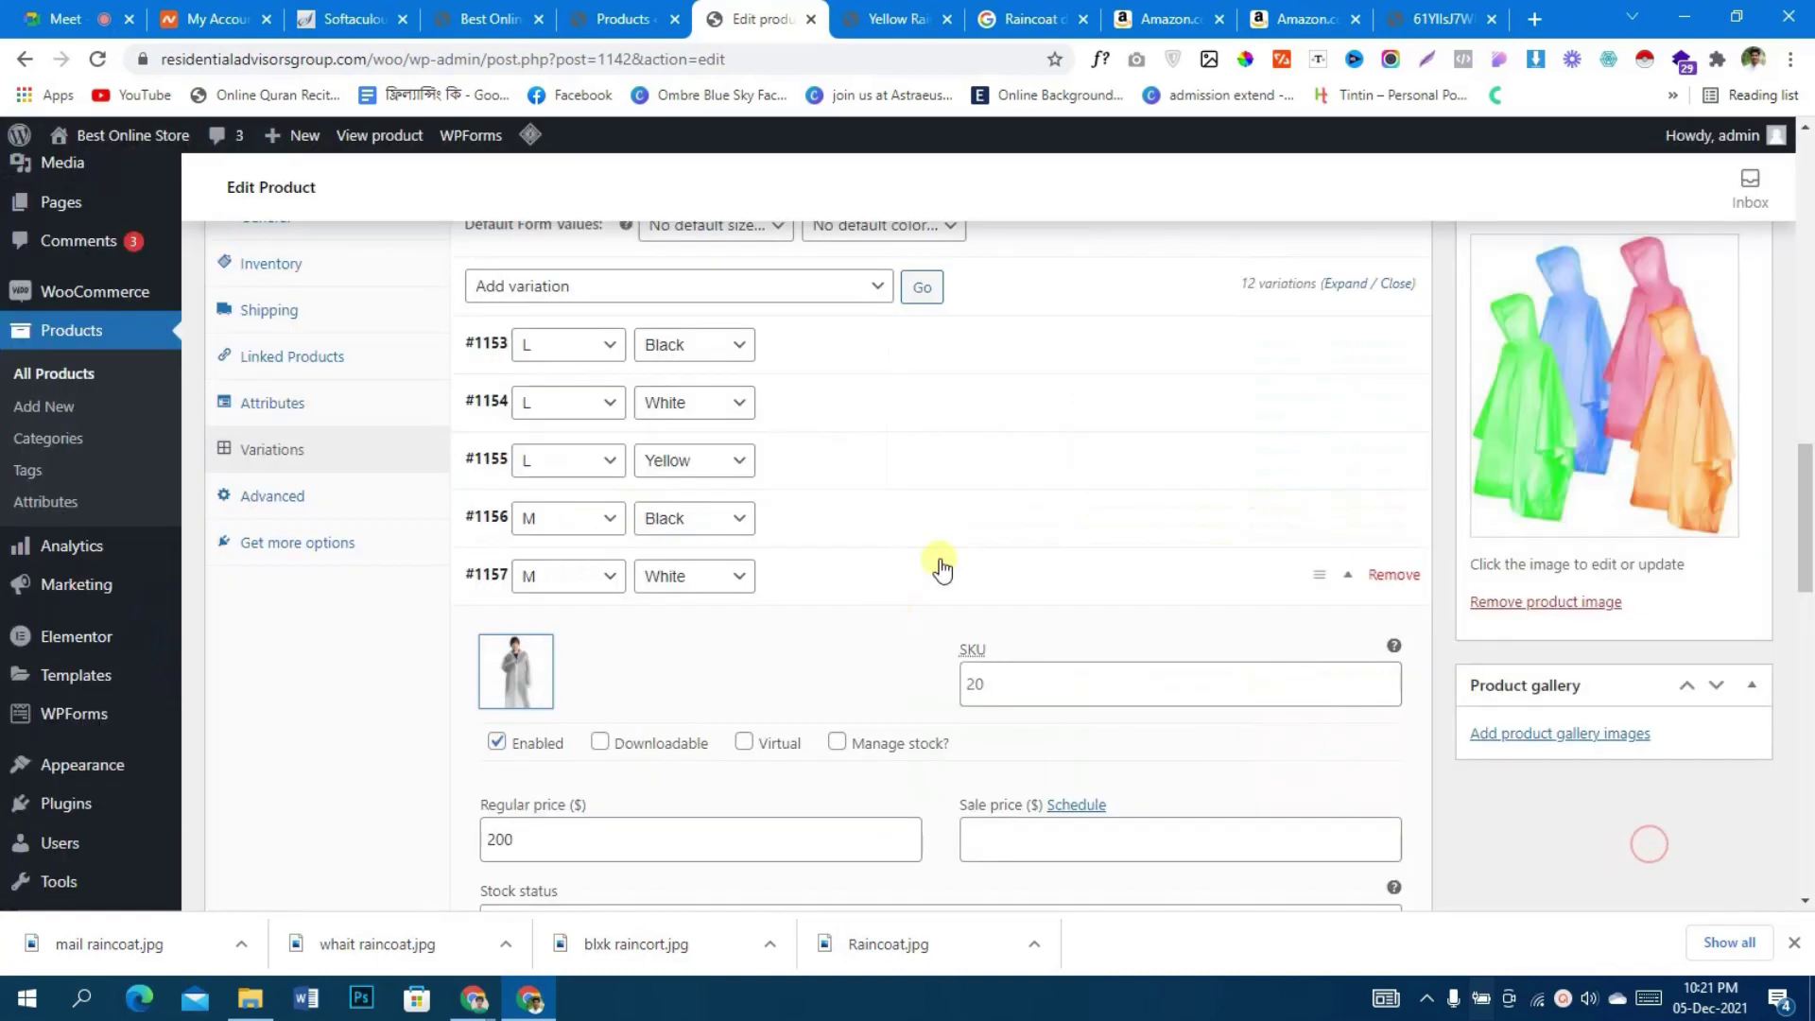
# - Set the yellow raincoat picture from the media library as the image of the M Yellow variation
pyautogui.click(854, 624)
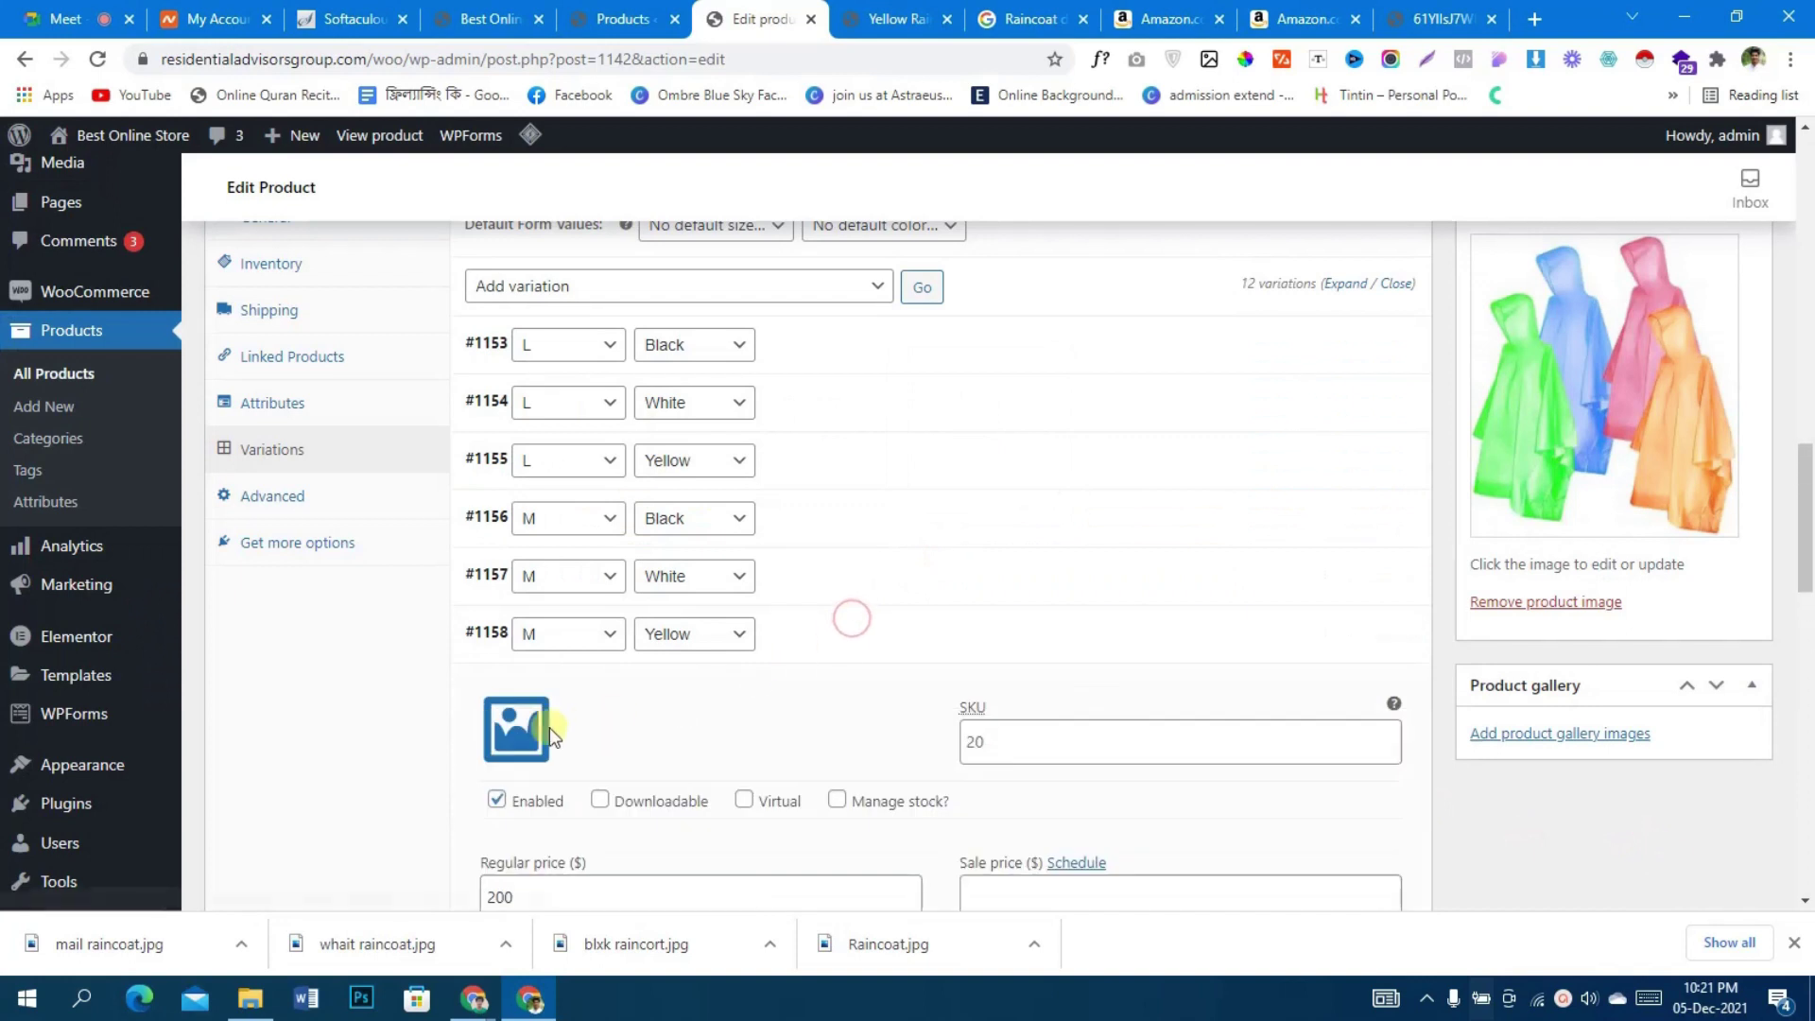
pyautogui.click(540, 726)
pyautogui.click(634, 430)
pyautogui.click(1624, 837)
pyautogui.scroll(-3, 1330, 637)
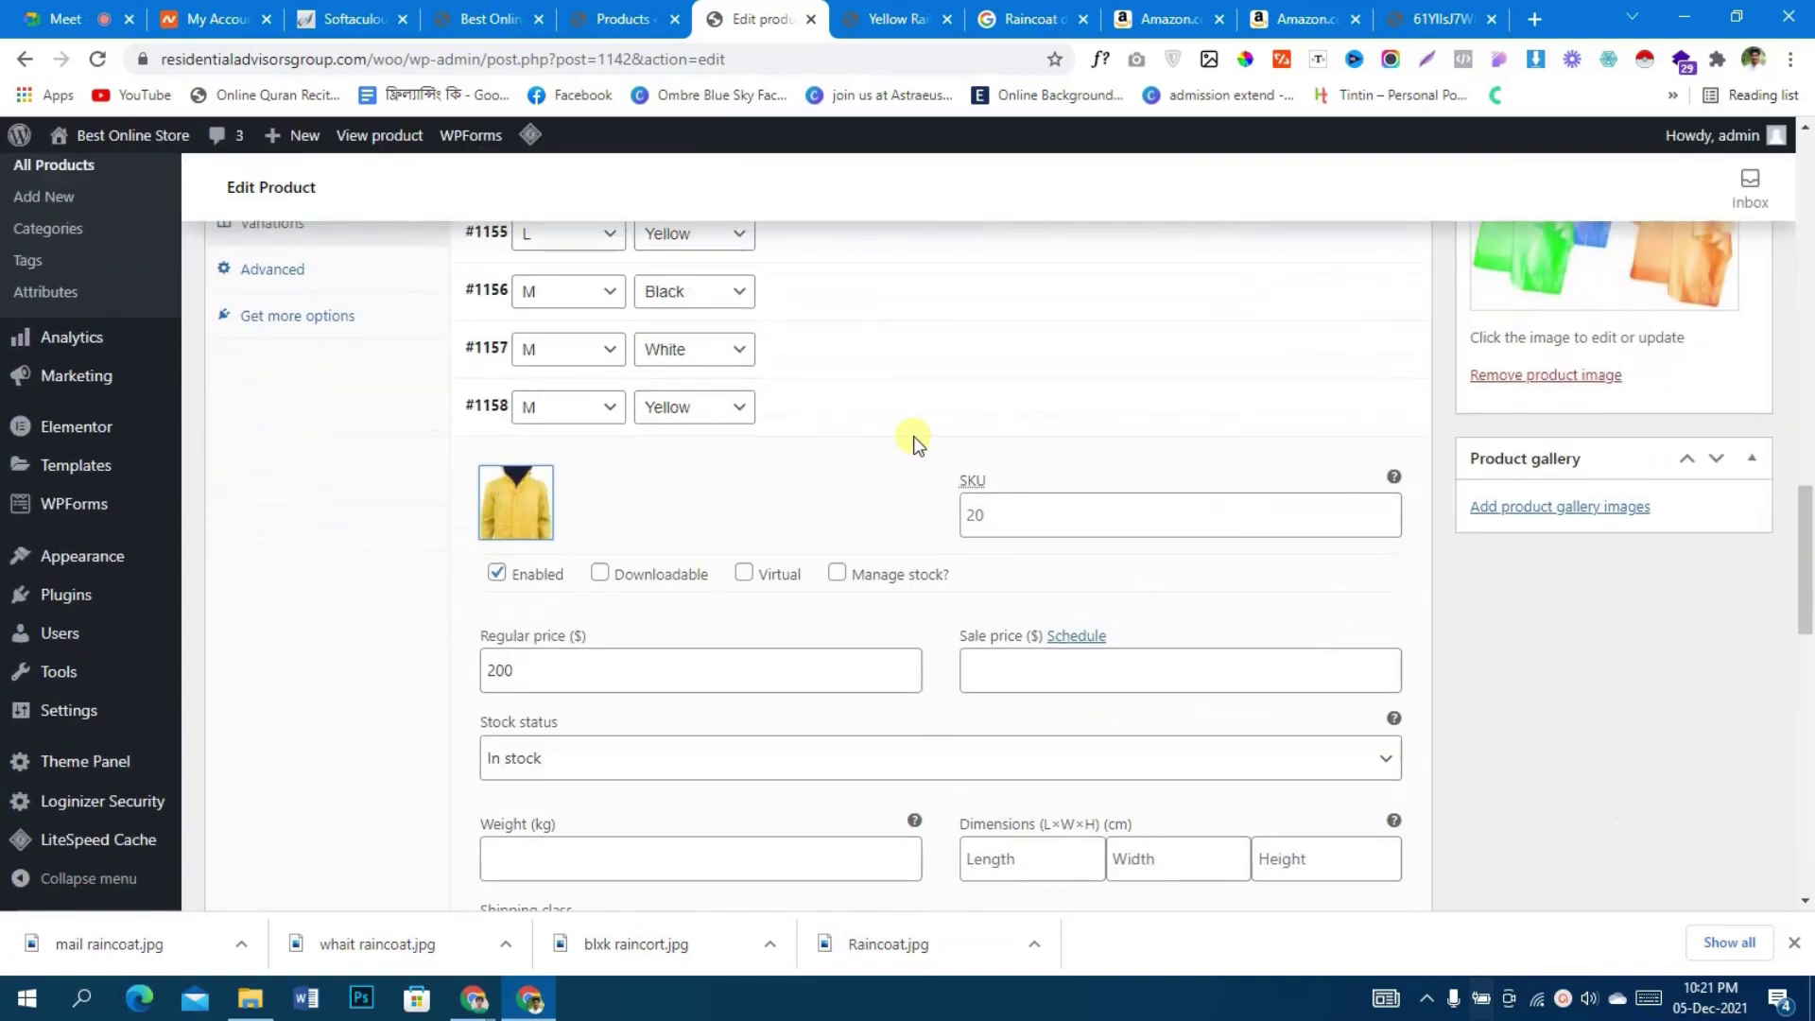
pyautogui.click(903, 413)
# - Set blxk-raincort.jpg from the media library as the image of the S Black variation
pyautogui.click(831, 465)
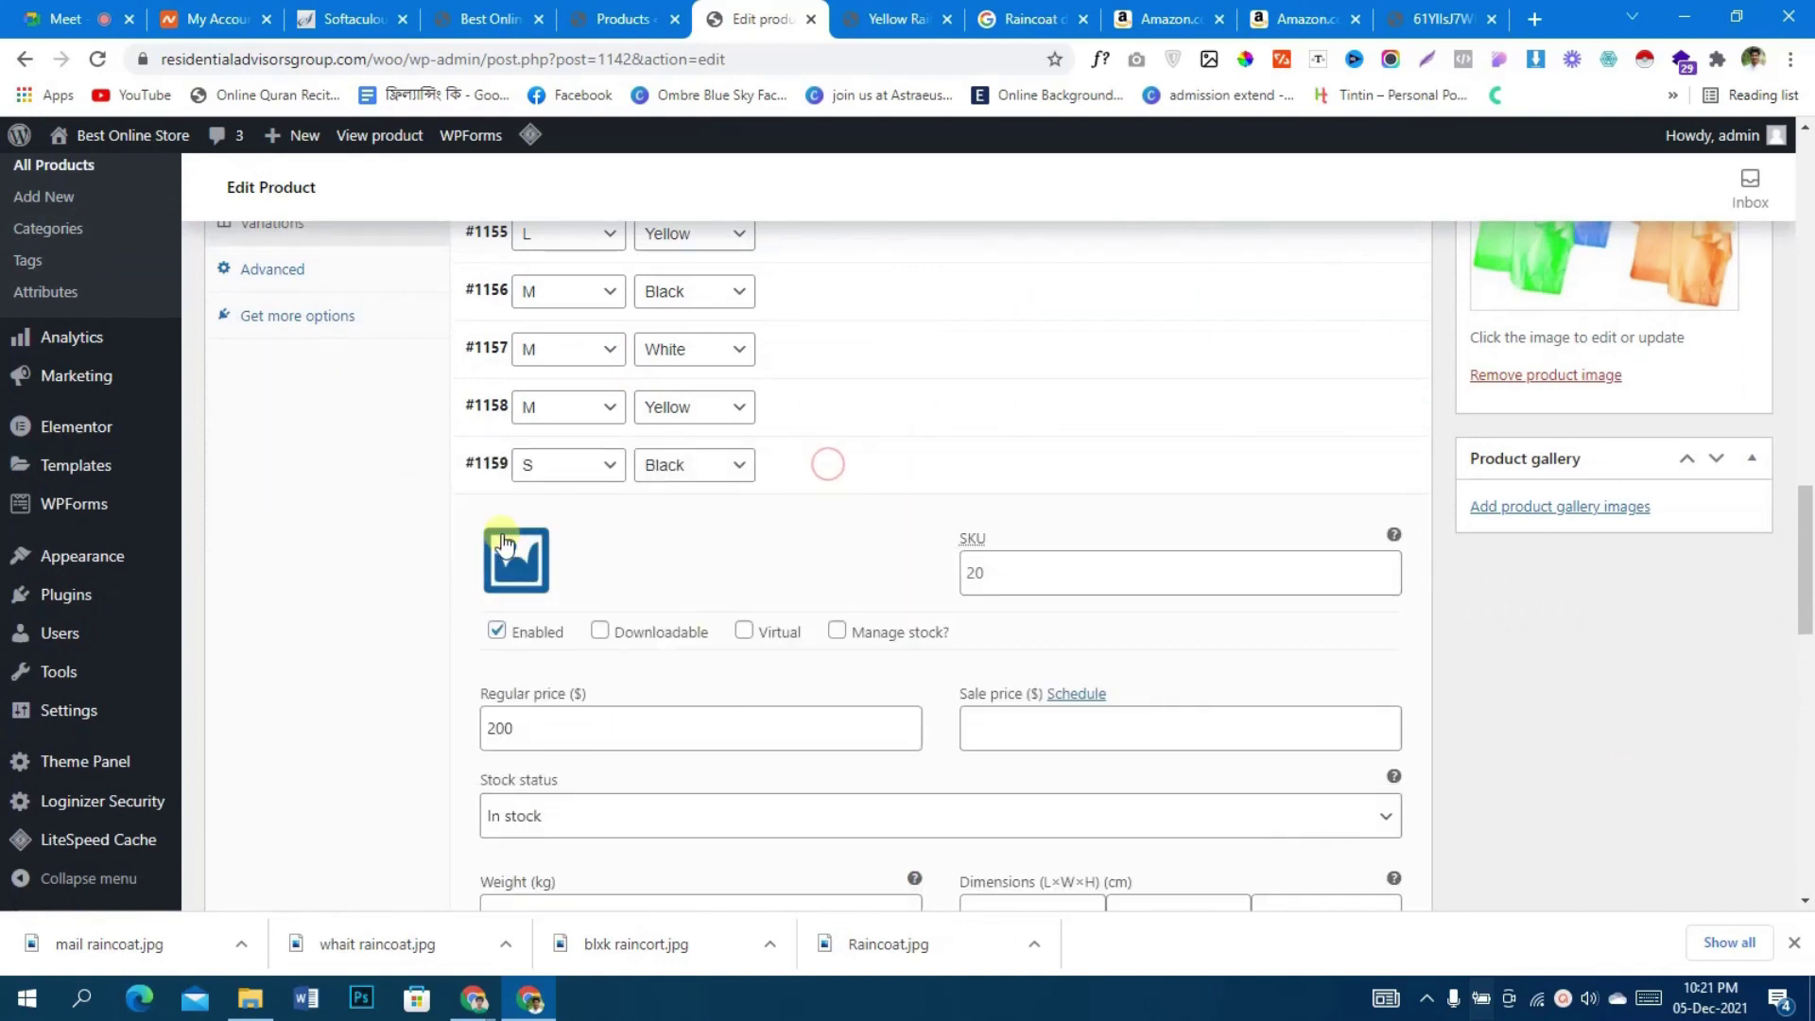
pyautogui.click(498, 546)
pyautogui.click(247, 416)
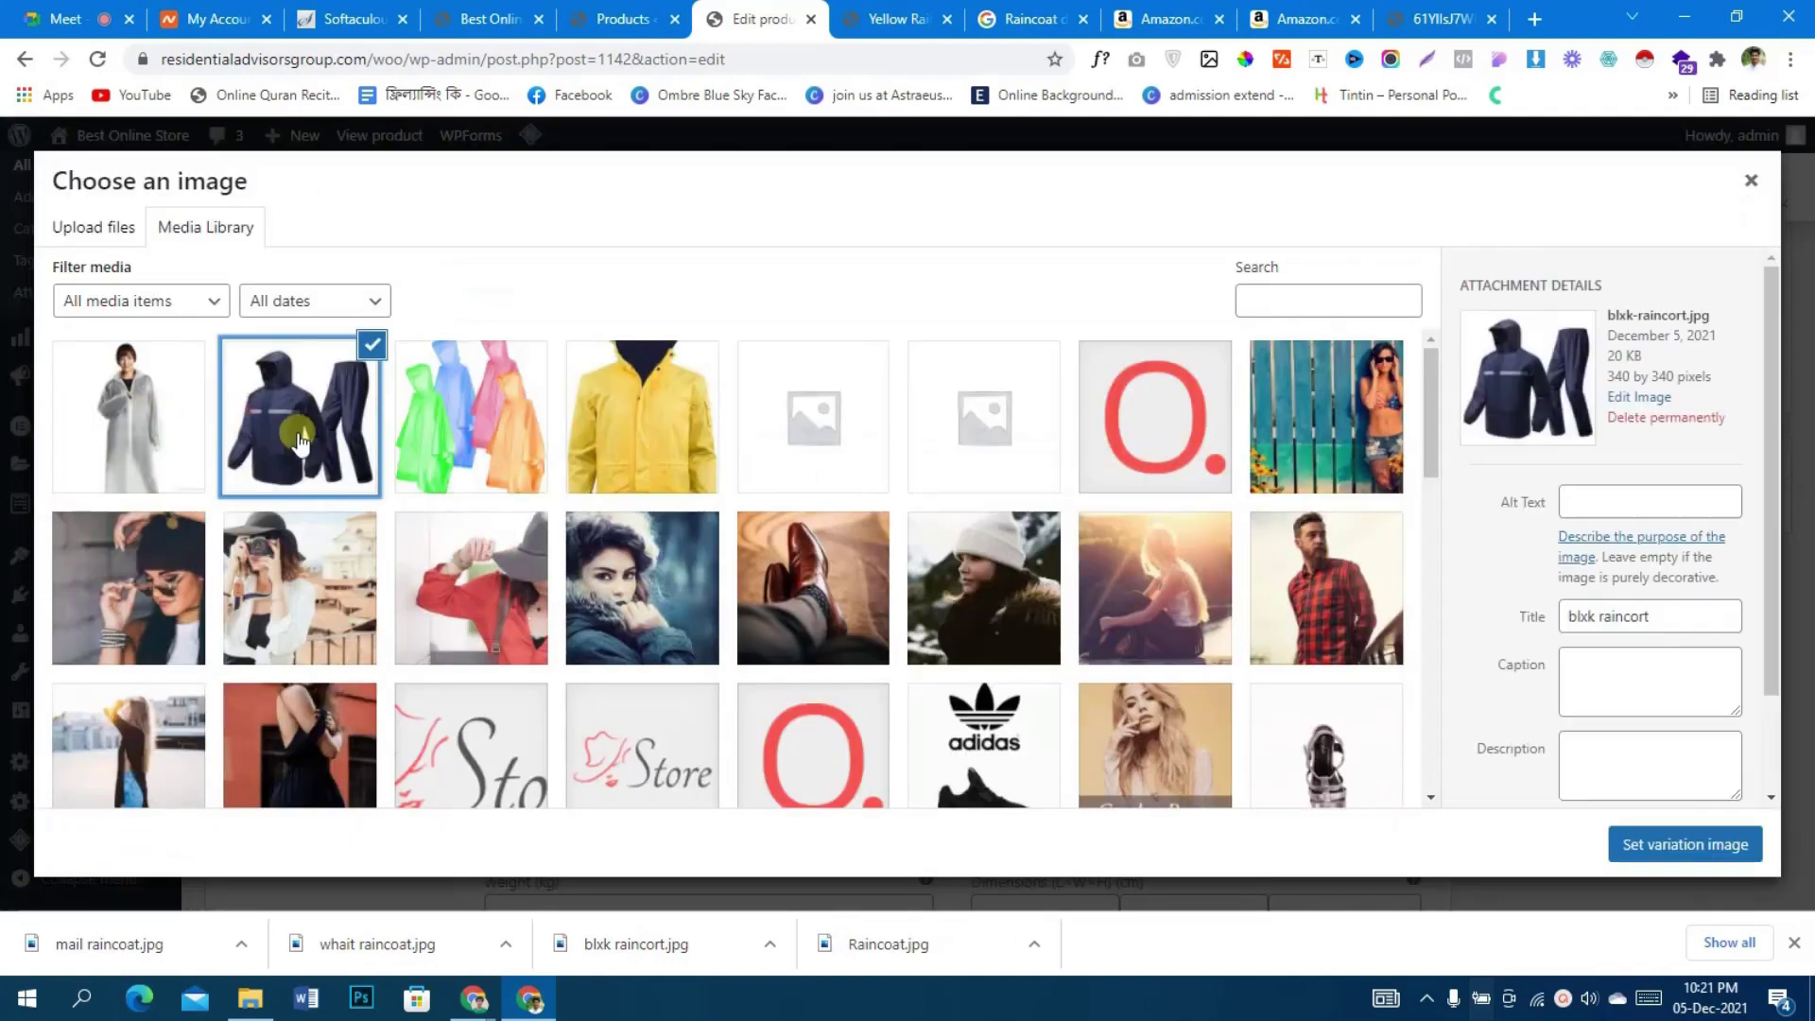
pyautogui.click(1618, 844)
pyautogui.click(951, 462)
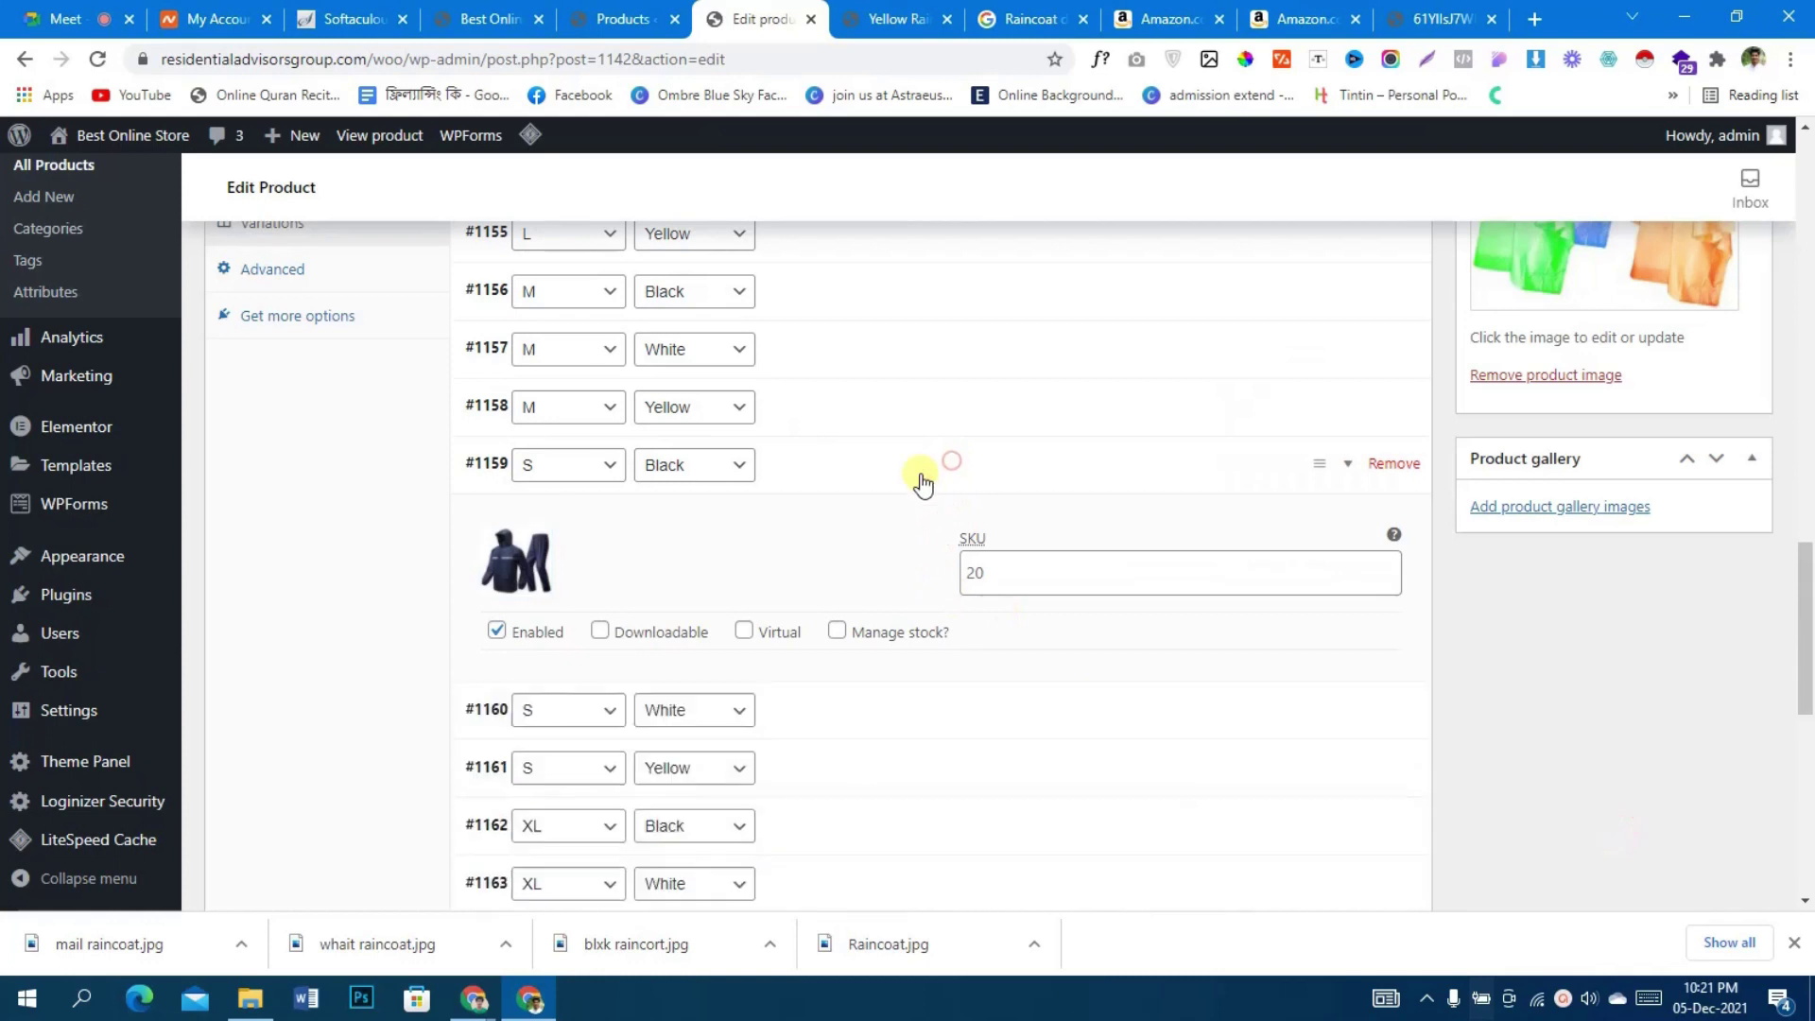
# - Set the white raincoat picture from the media library as the image of the S White variation
pyautogui.click(856, 515)
pyautogui.click(514, 609)
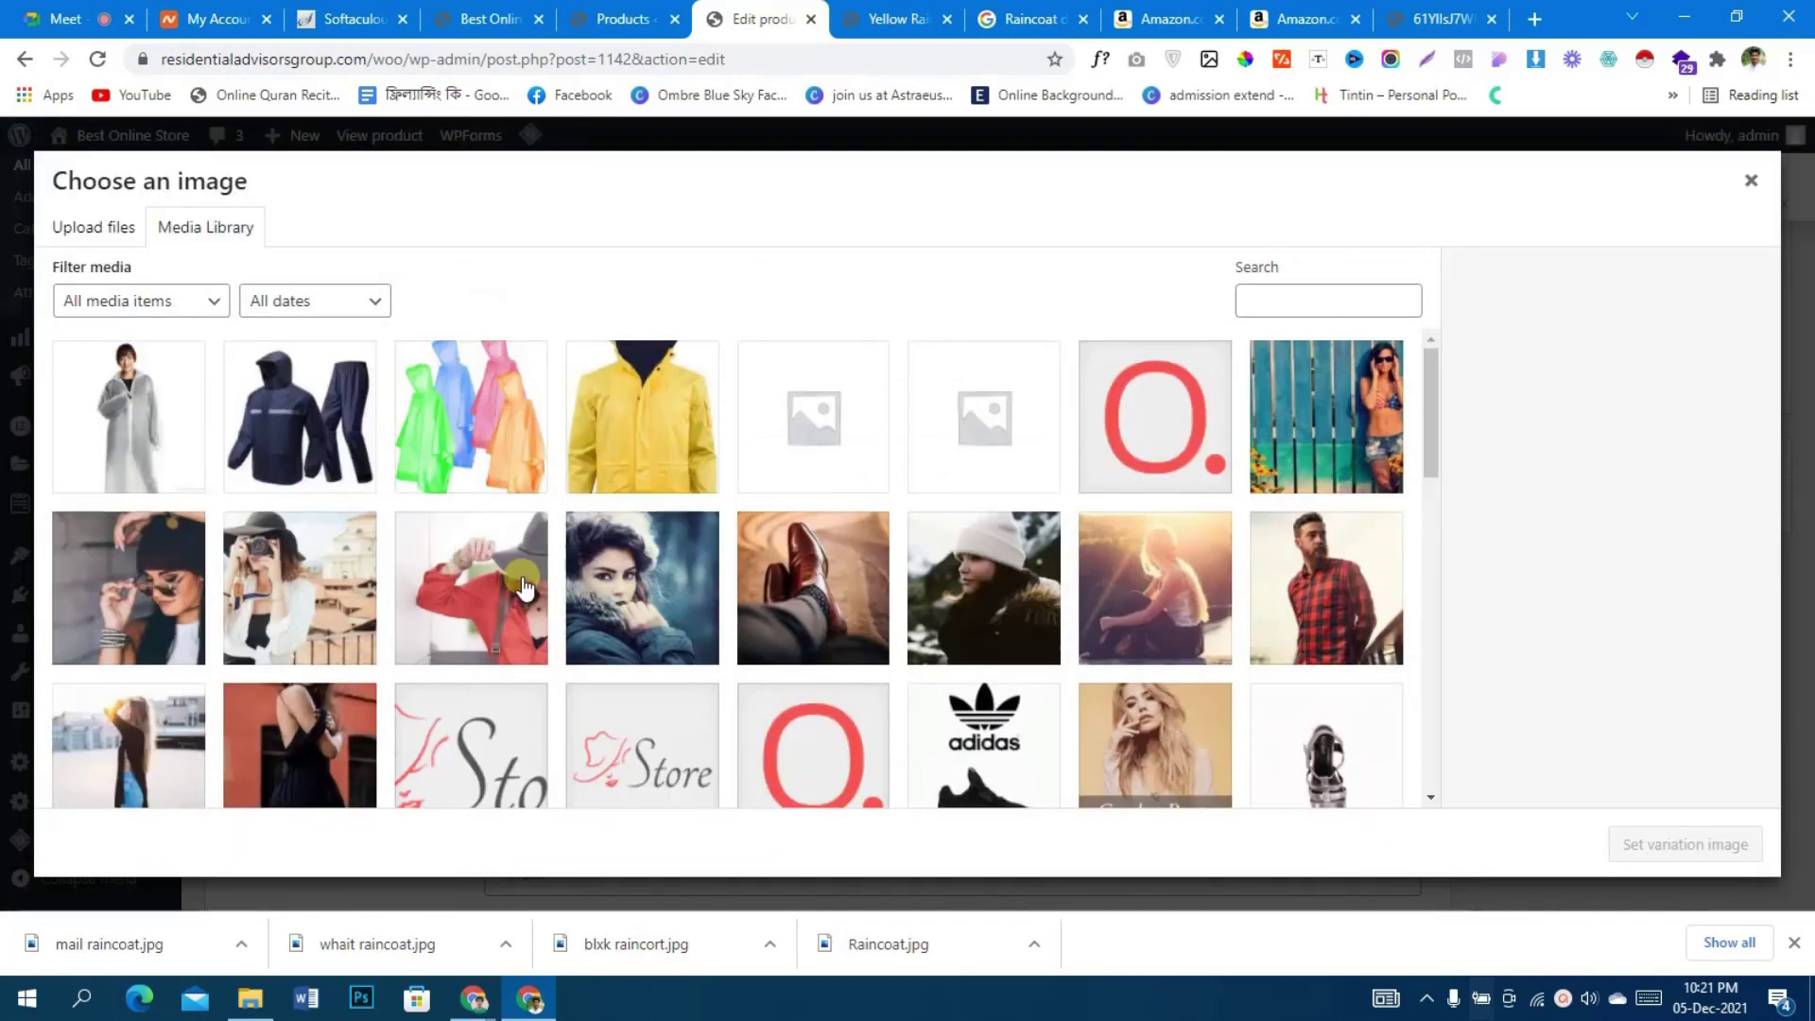
pyautogui.click(157, 427)
pyautogui.click(1685, 843)
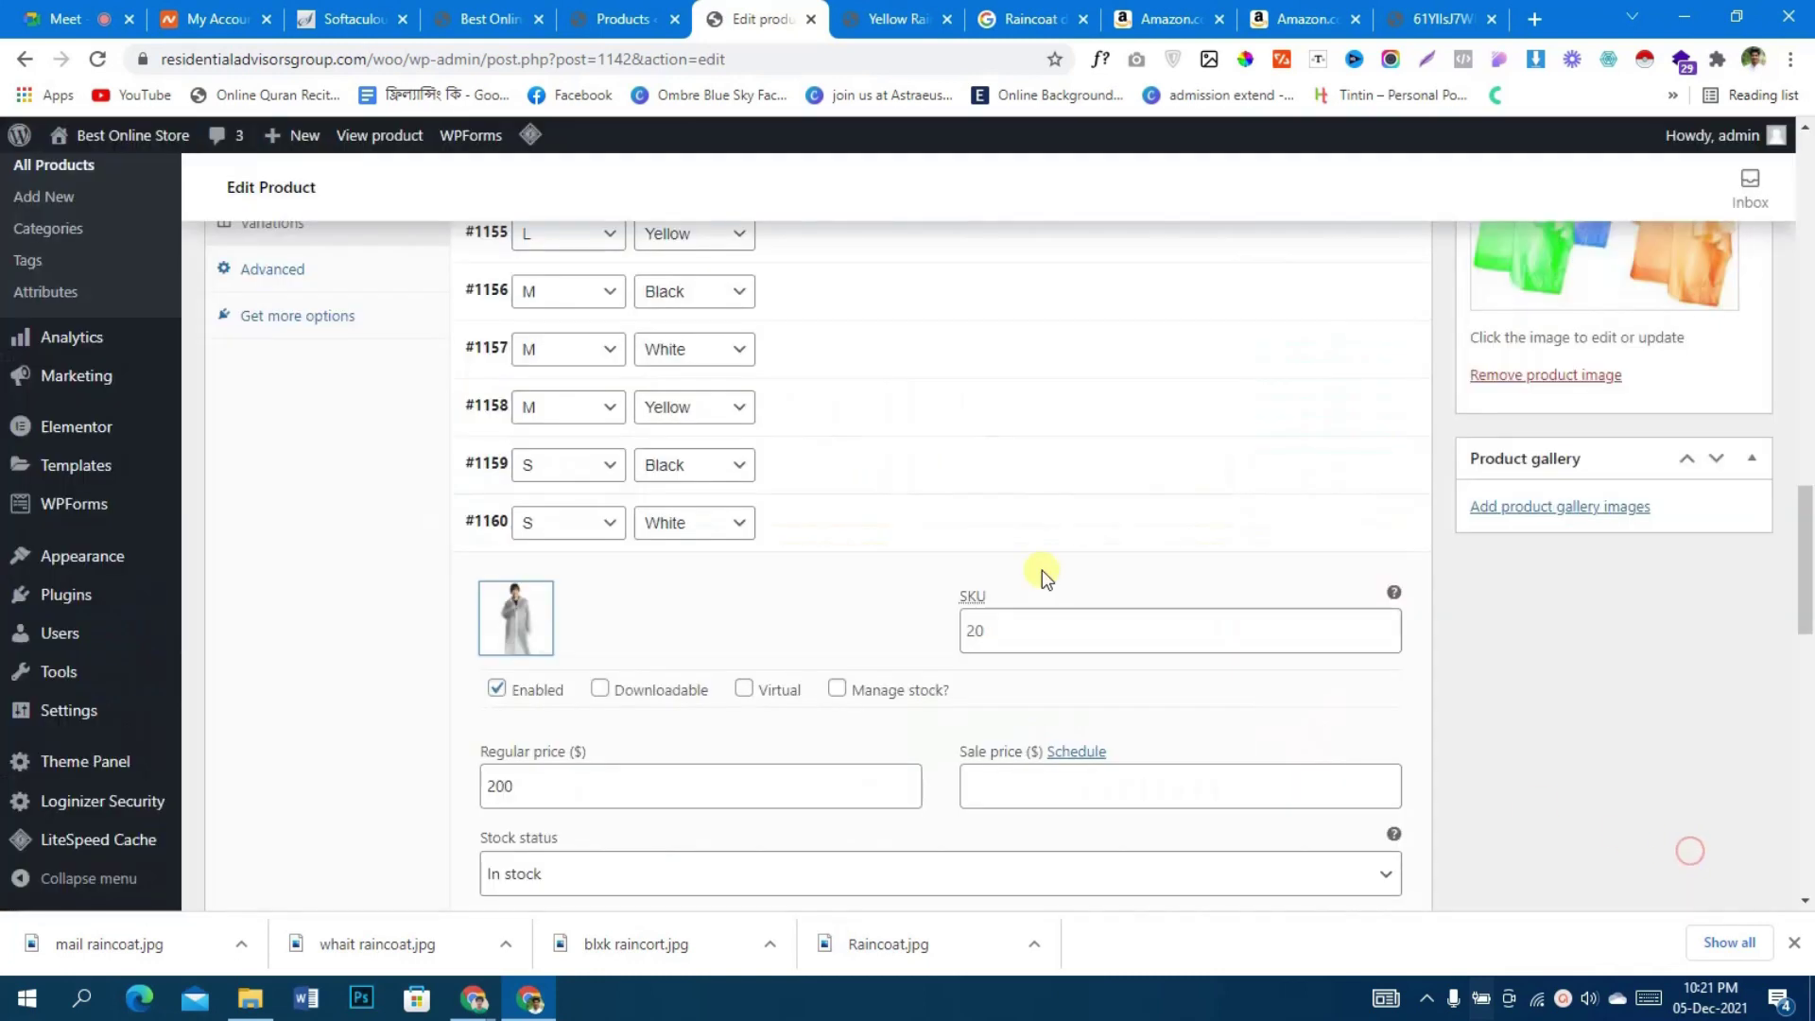
pyautogui.click(1003, 543)
# - Set the yellow Raincoat.jpg from the media library as the image of the S Yellow variation
pyautogui.click(884, 573)
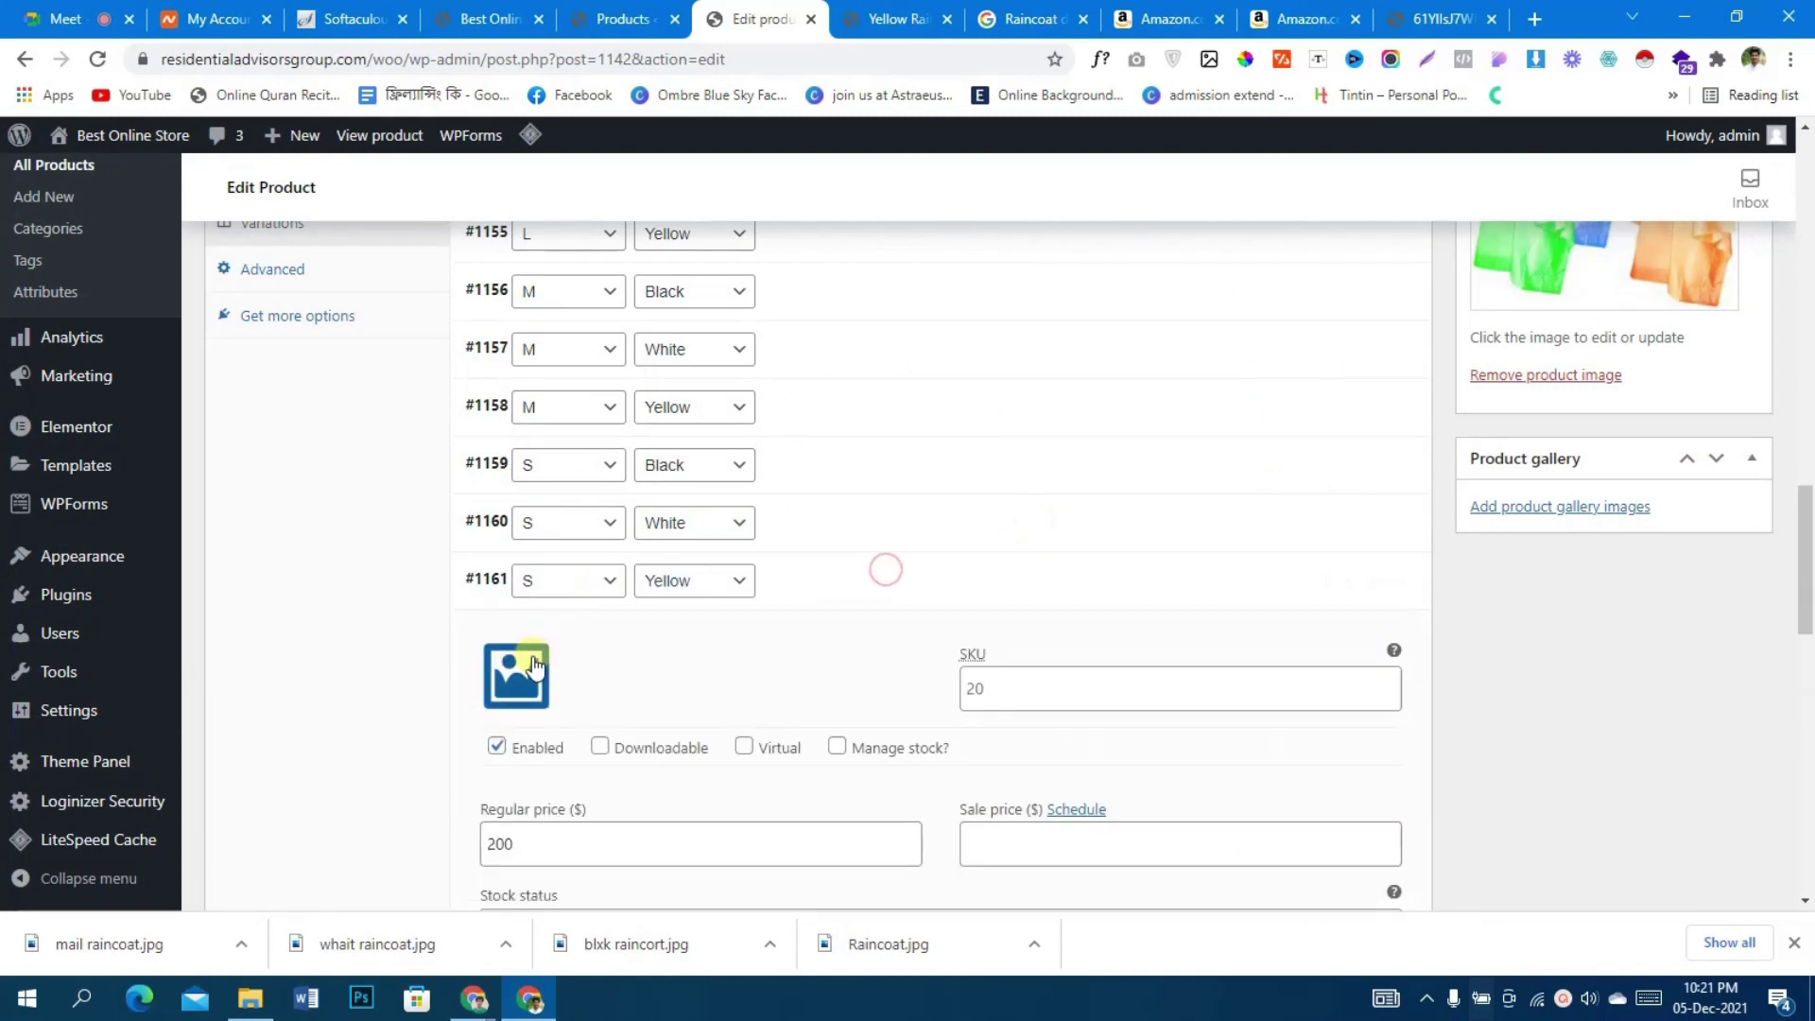
pyautogui.click(518, 670)
pyautogui.click(641, 417)
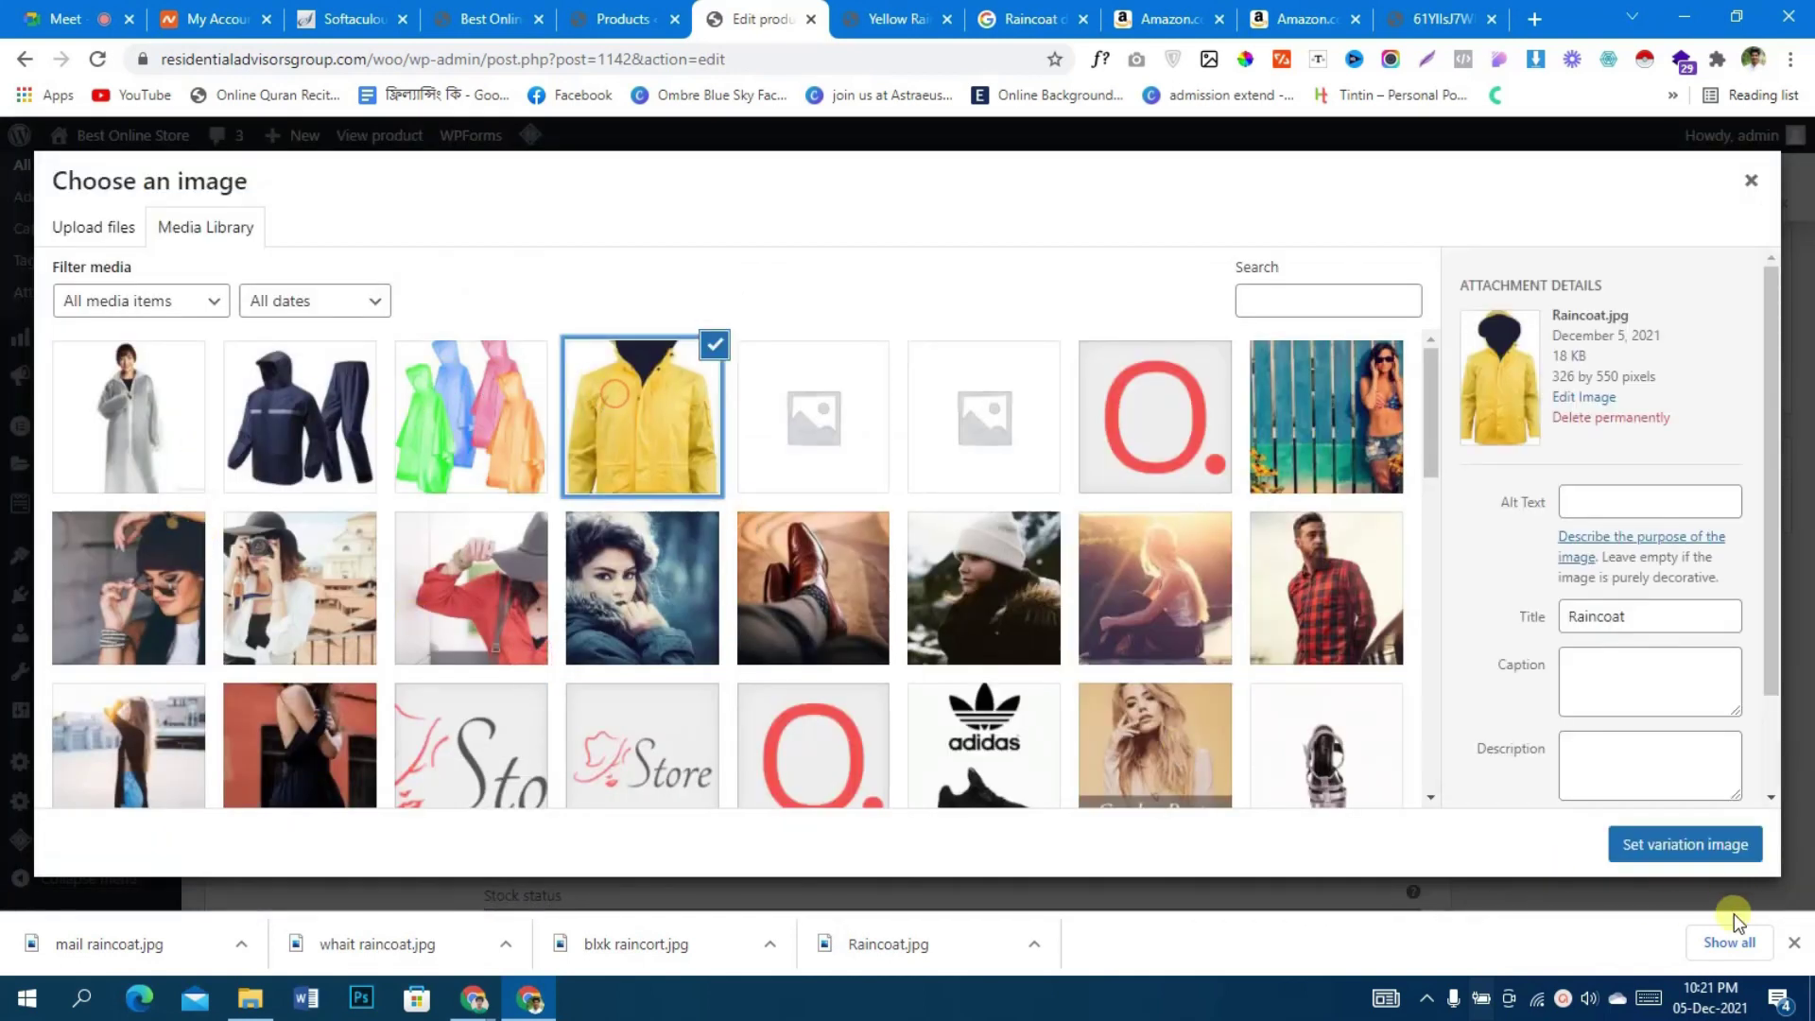
pyautogui.click(1685, 844)
pyautogui.click(948, 590)
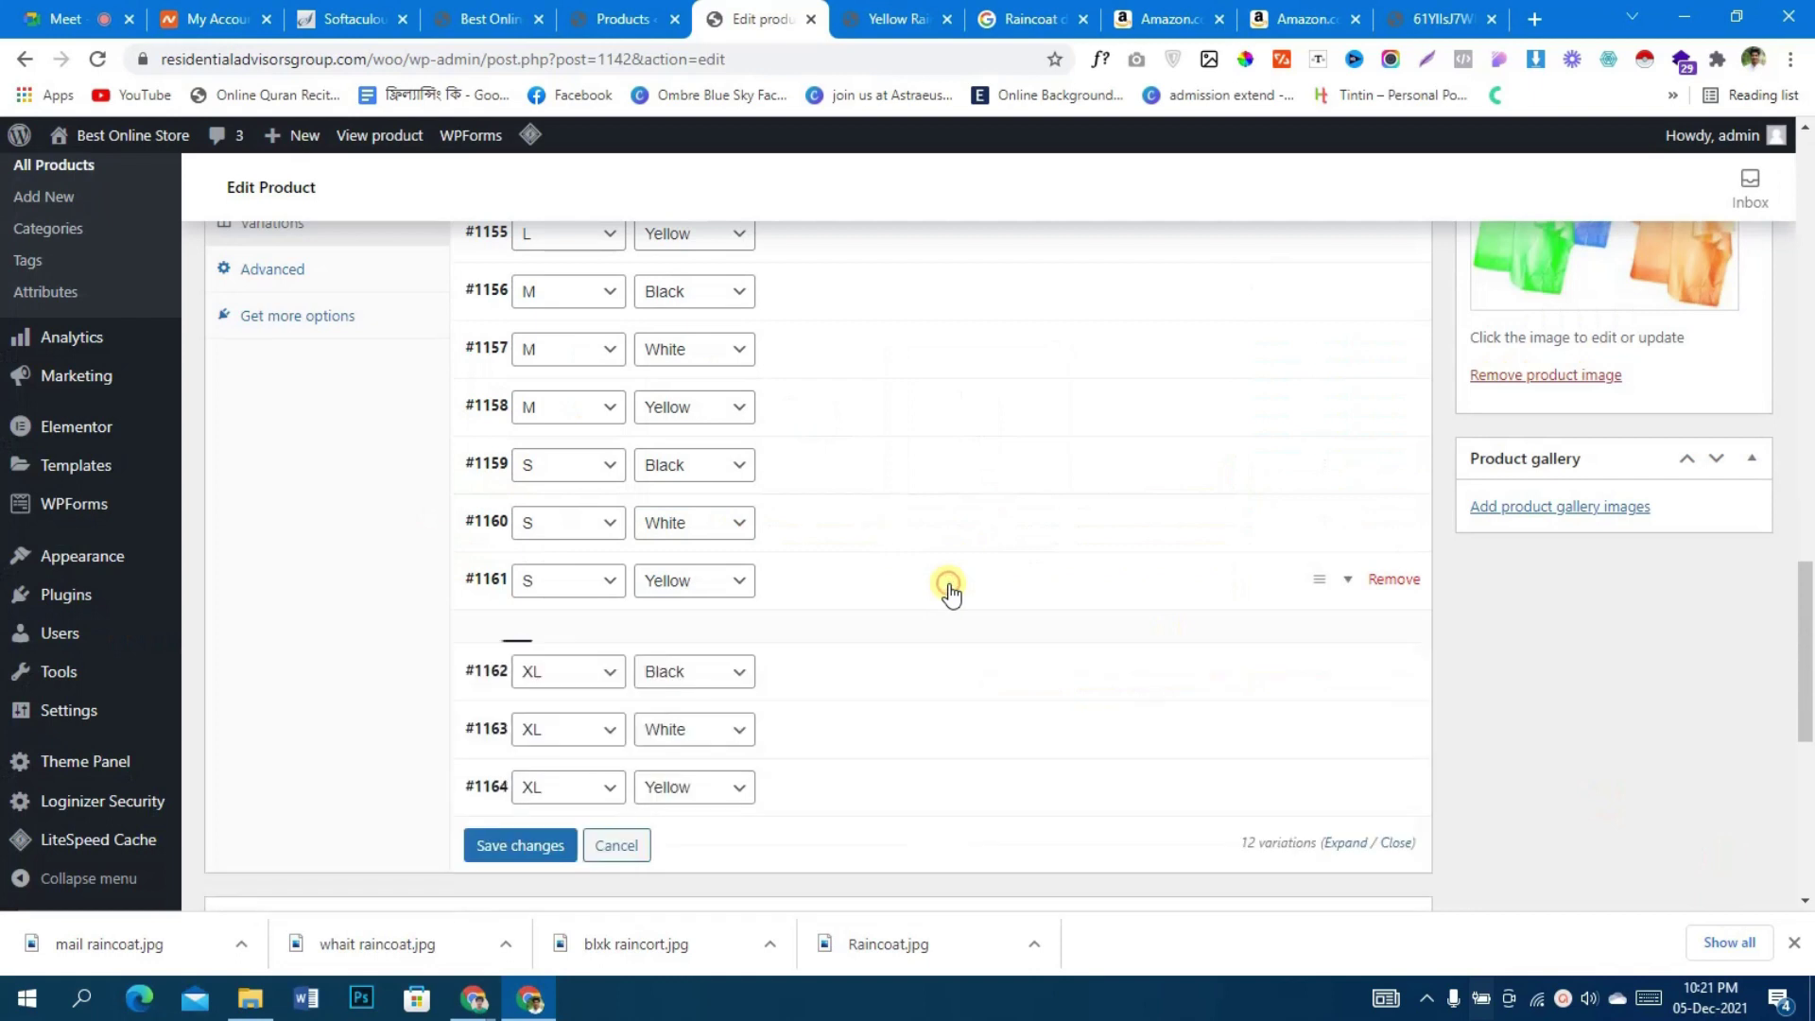
# - Set the black raincoat picture from the media library as the image of the XL Black variation
pyautogui.click(952, 652)
pyautogui.click(518, 736)
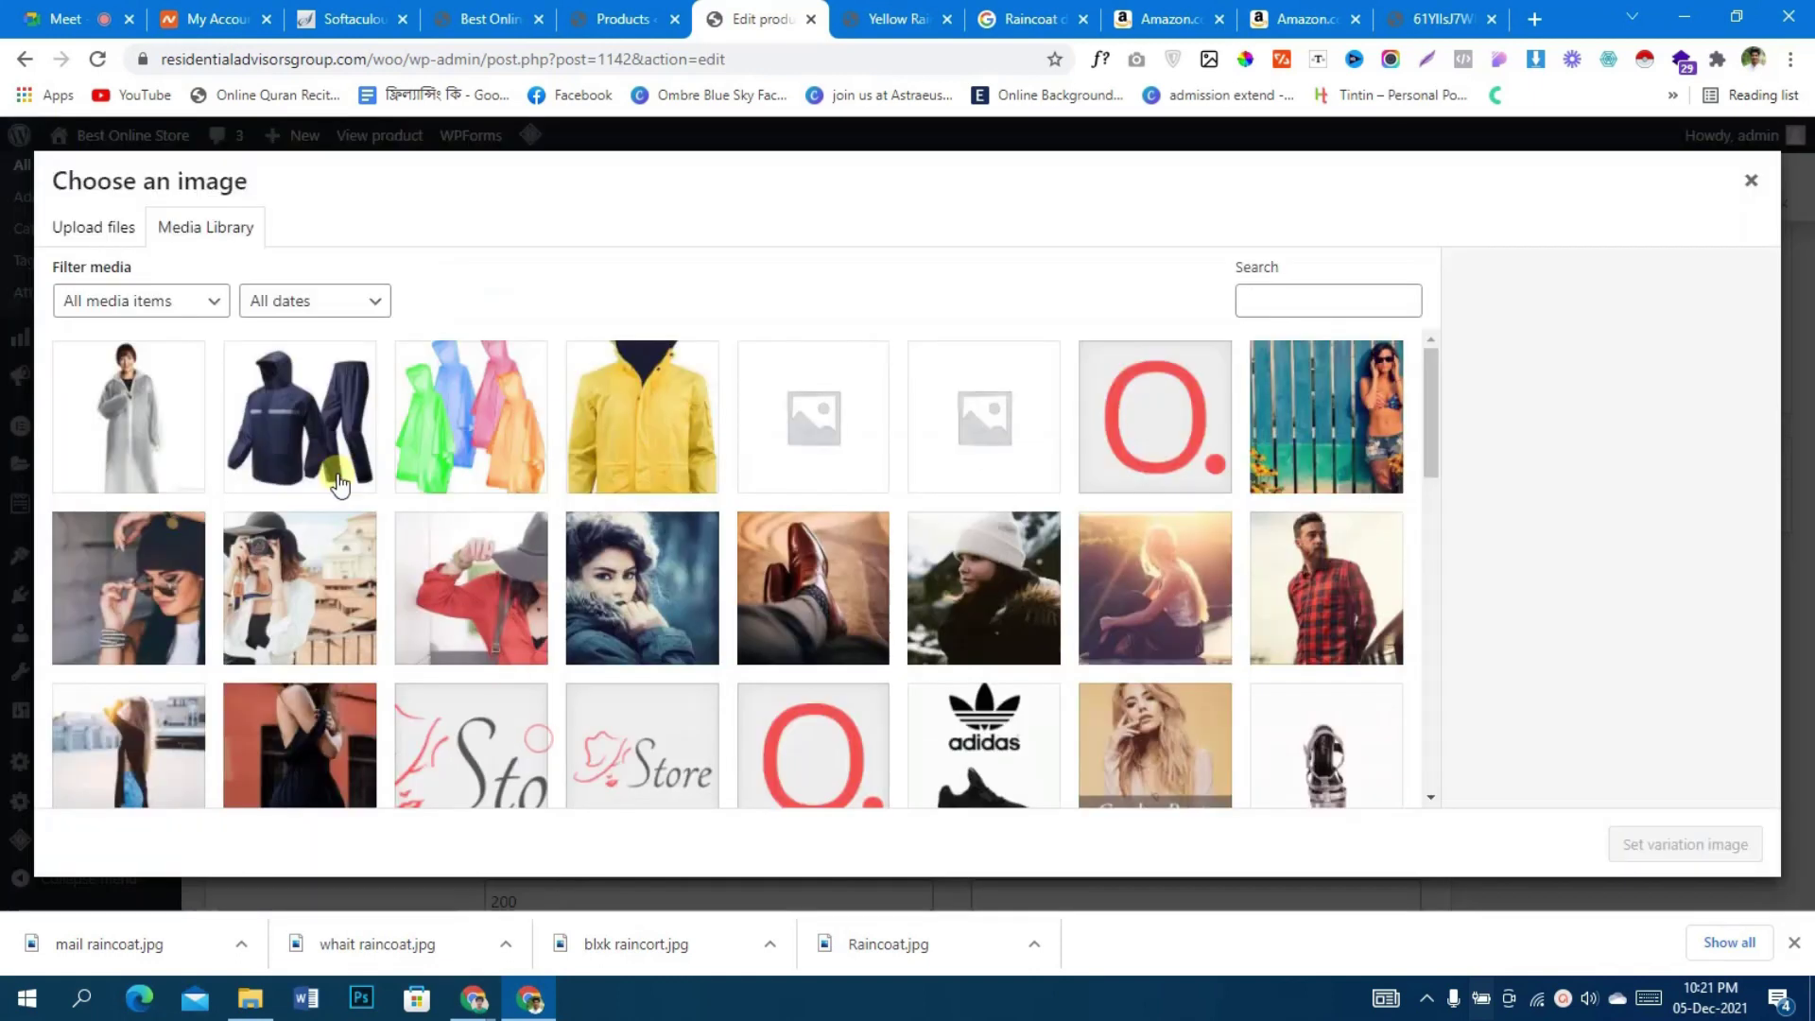
pyautogui.click(229, 445)
pyautogui.click(1661, 844)
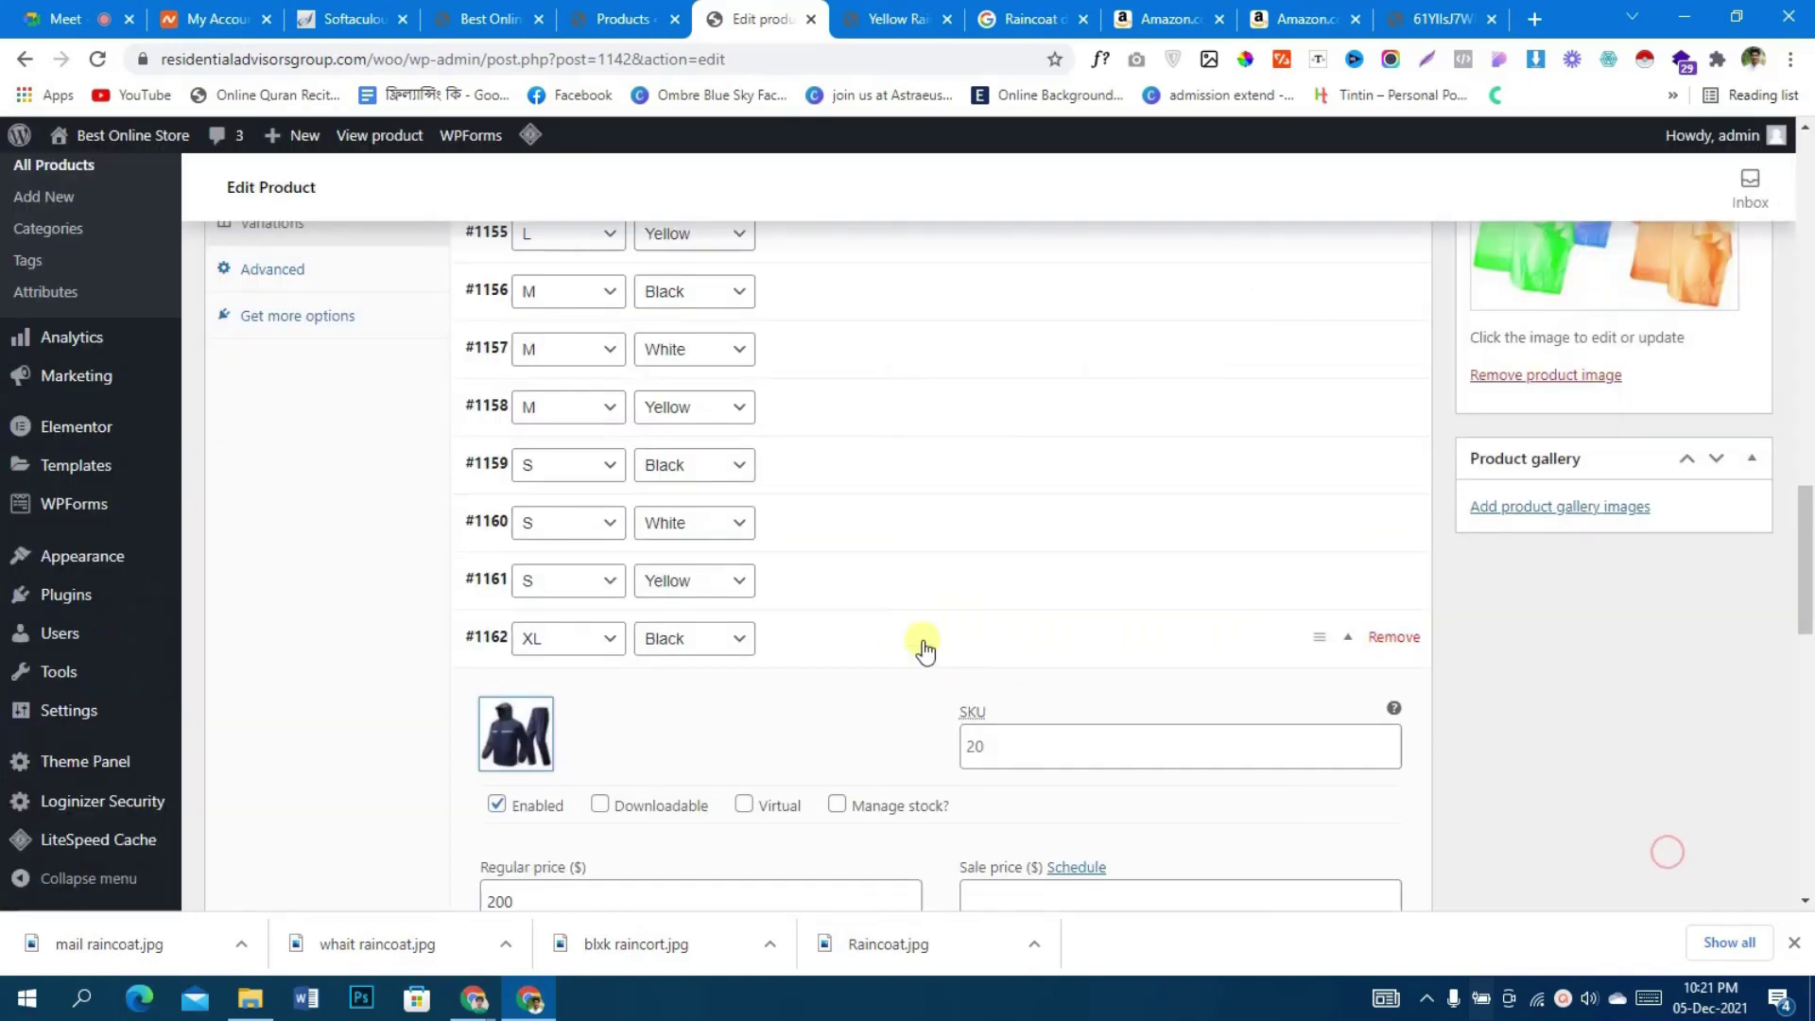
pyautogui.click(859, 637)
# - Set the white raincoat picture from the media library as the image of the XL White variation
pyautogui.click(847, 688)
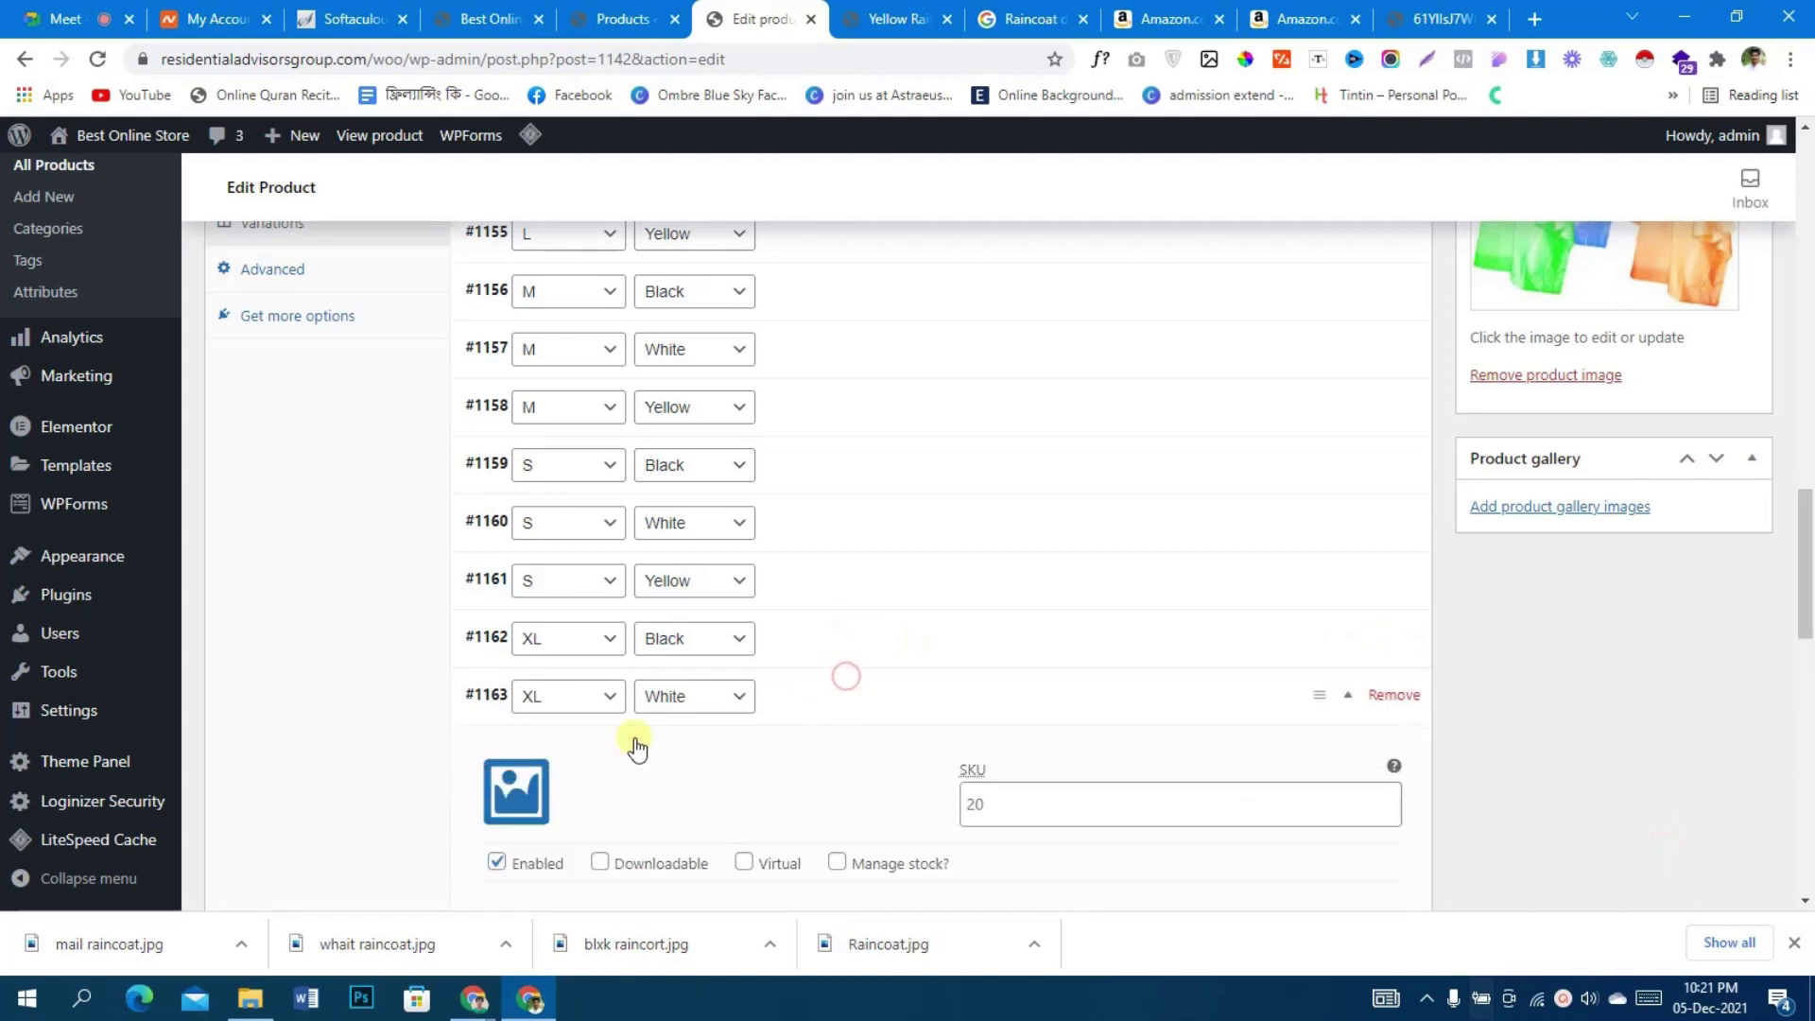
pyautogui.click(526, 774)
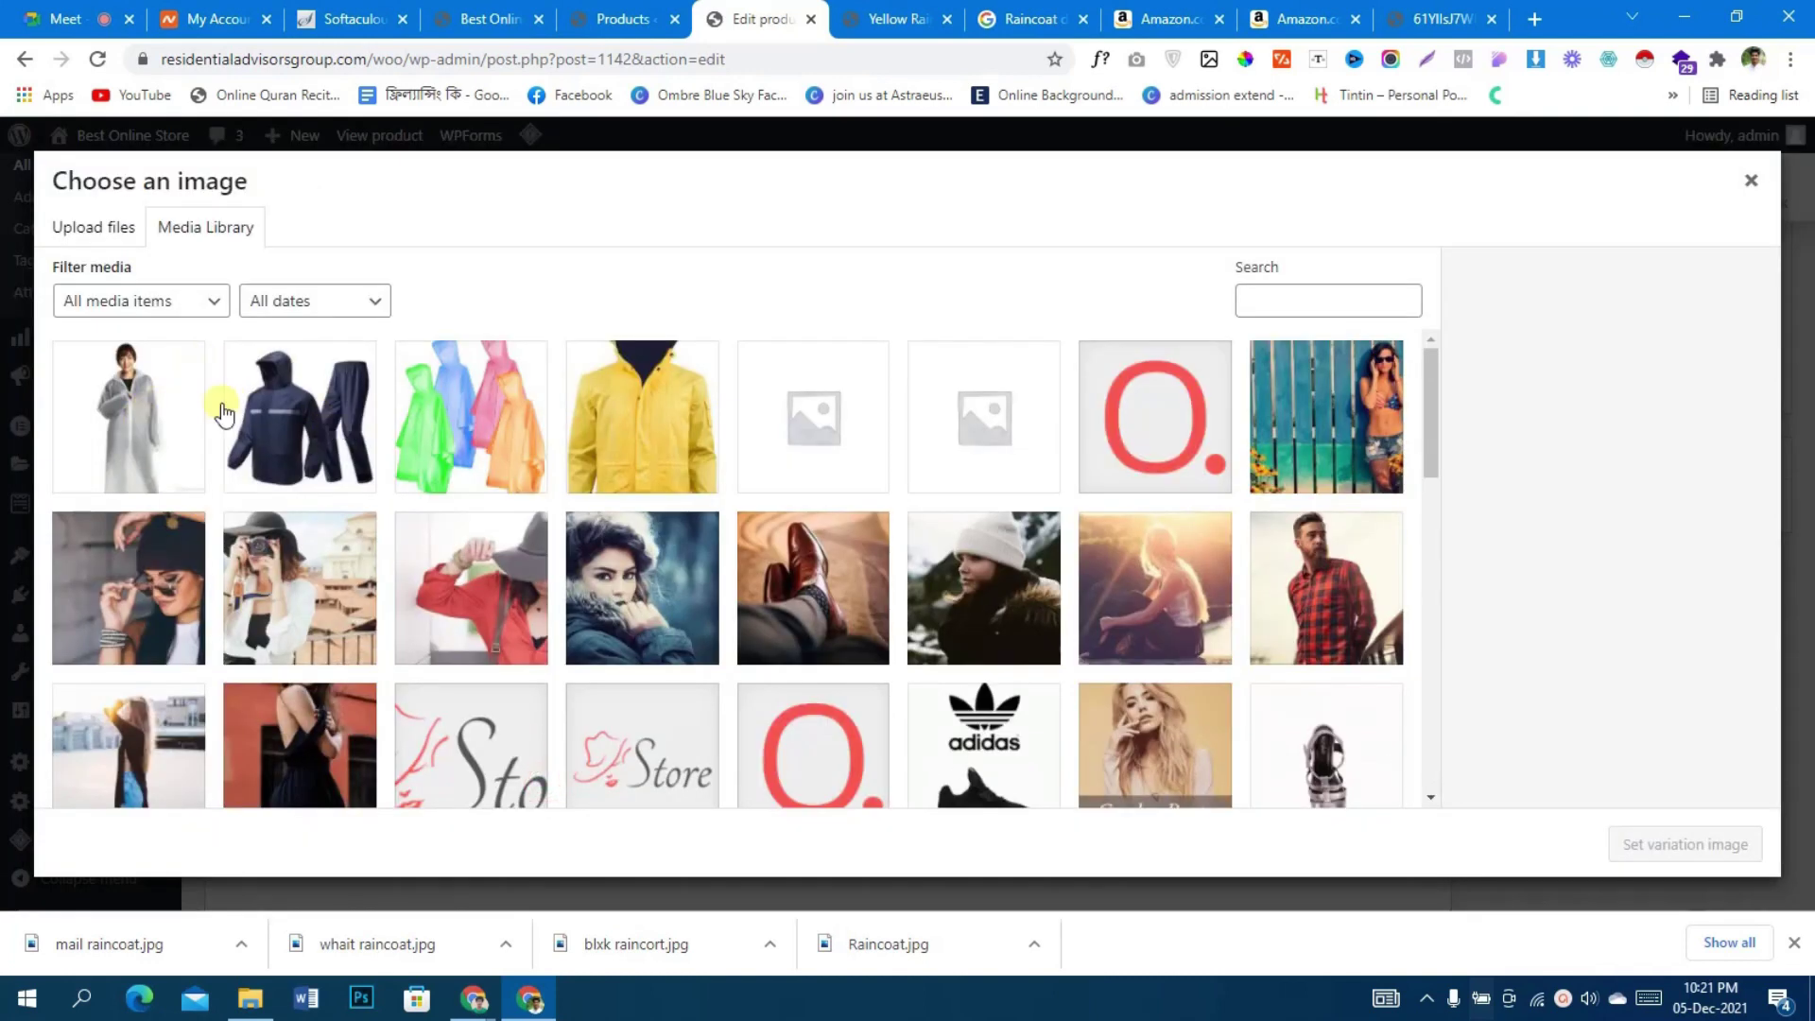
pyautogui.click(133, 412)
pyautogui.click(1619, 843)
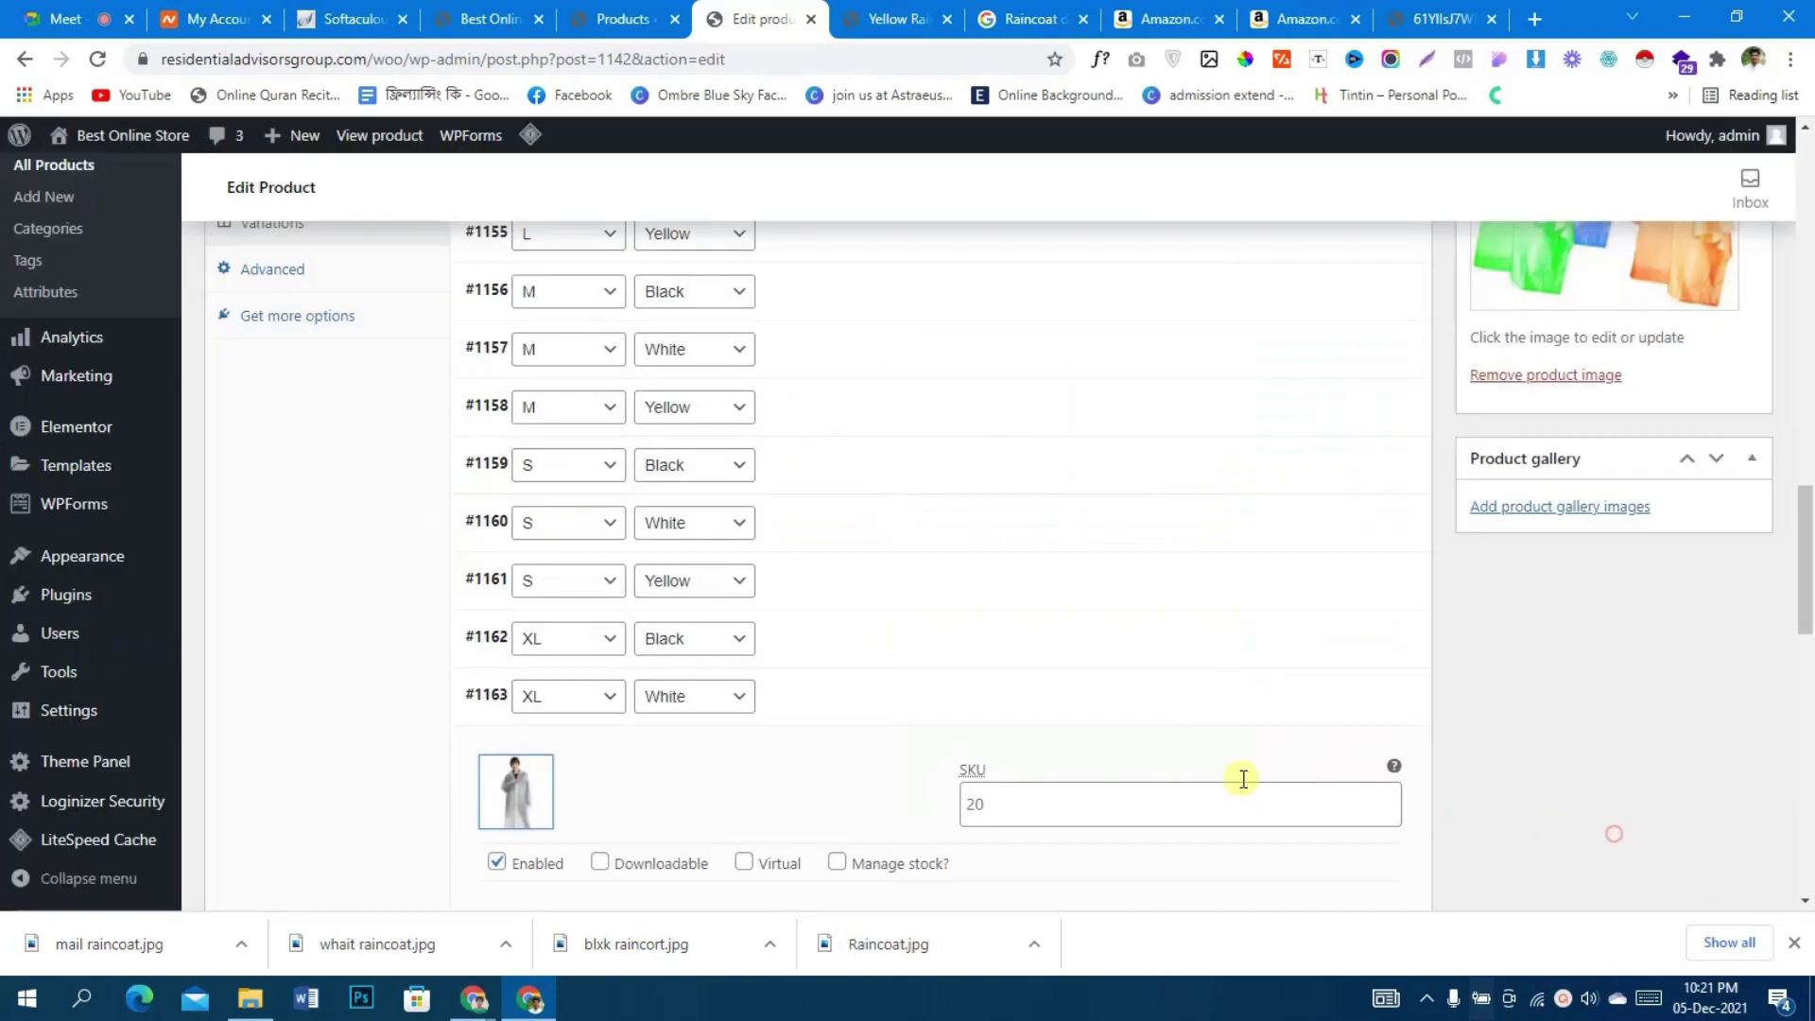
pyautogui.click(973, 702)
# - Set the yellow Raincoat.jpg from the media library as the image of the XL Yellow variation
pyautogui.click(900, 759)
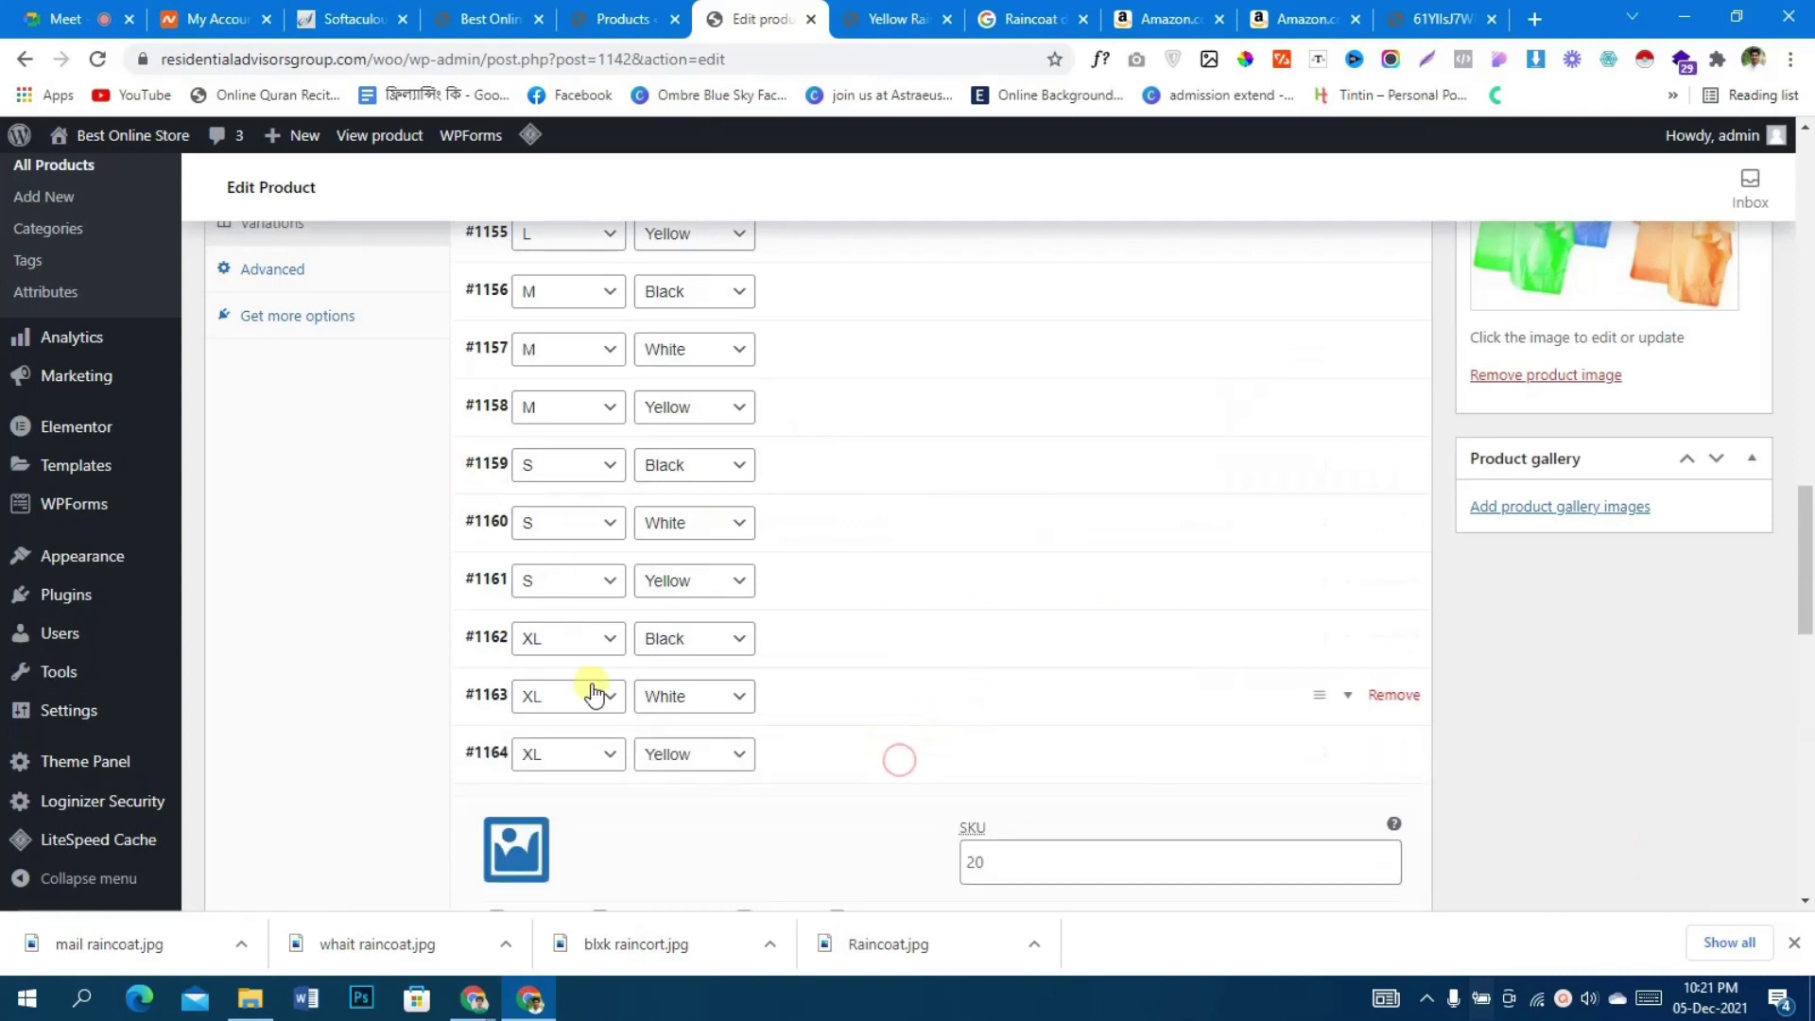
pyautogui.click(516, 849)
pyautogui.click(614, 451)
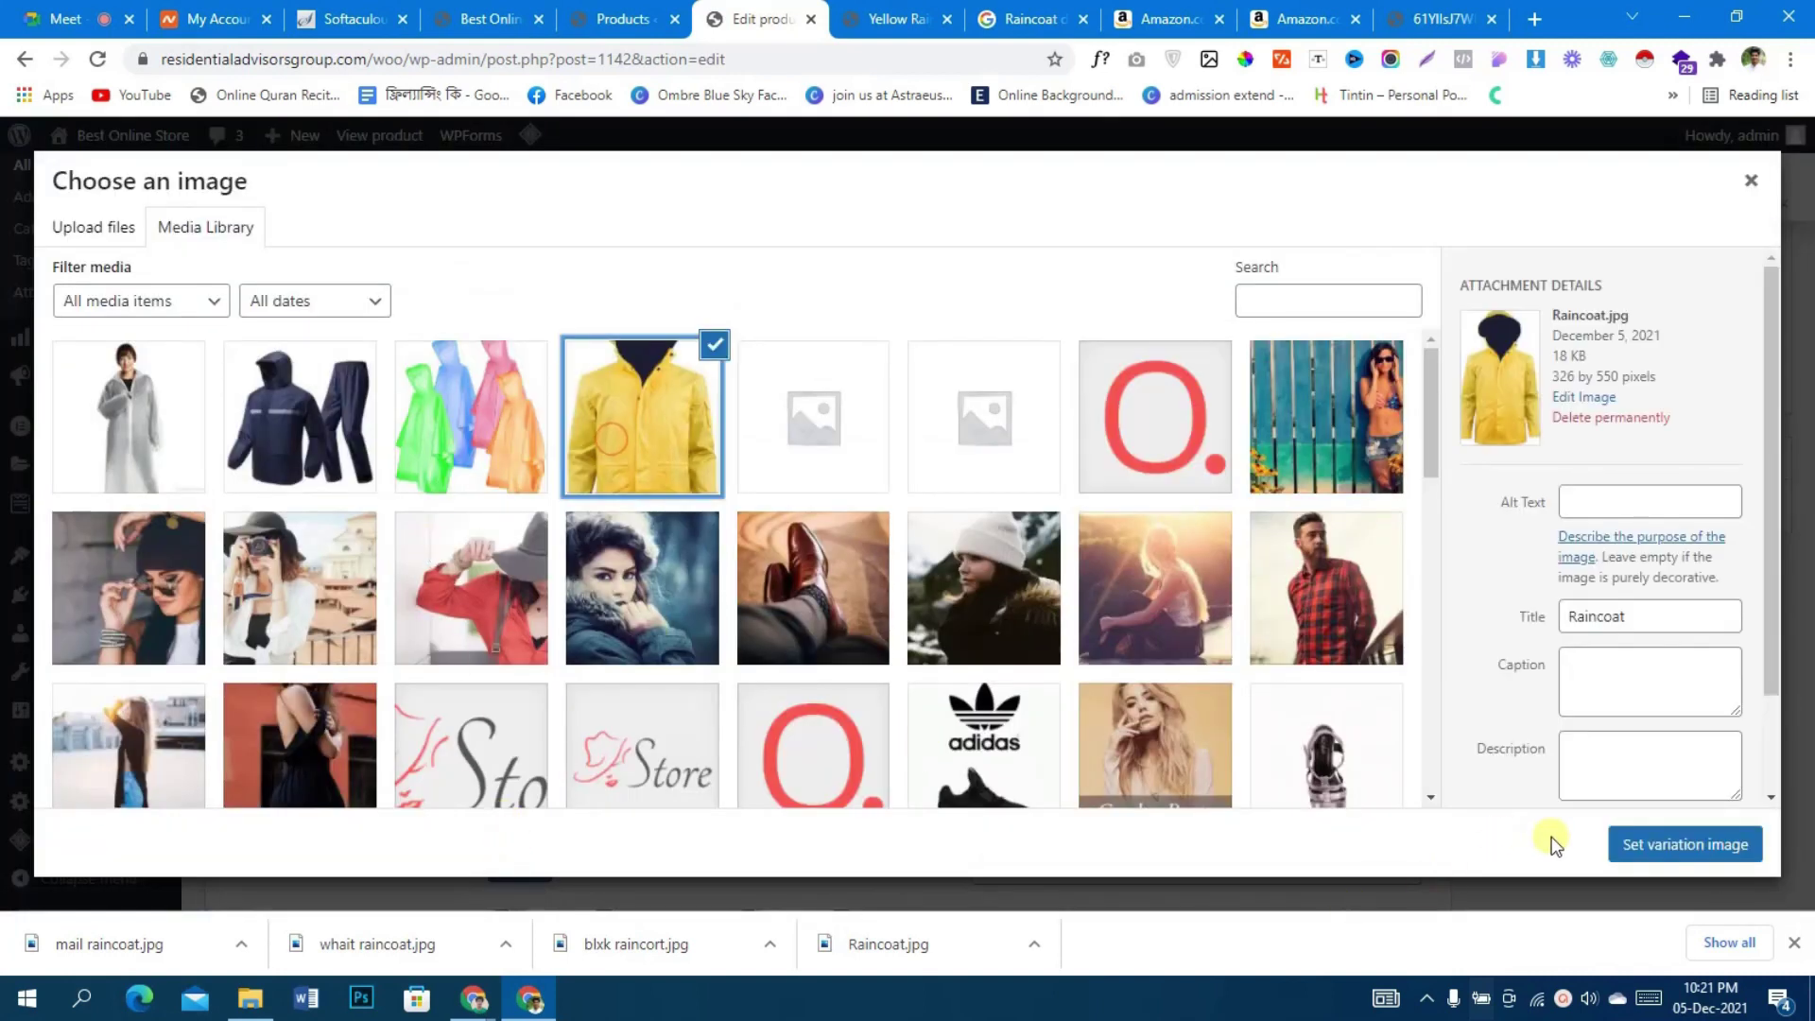
pyautogui.click(1619, 843)
pyautogui.scroll(-3, 1523, 742)
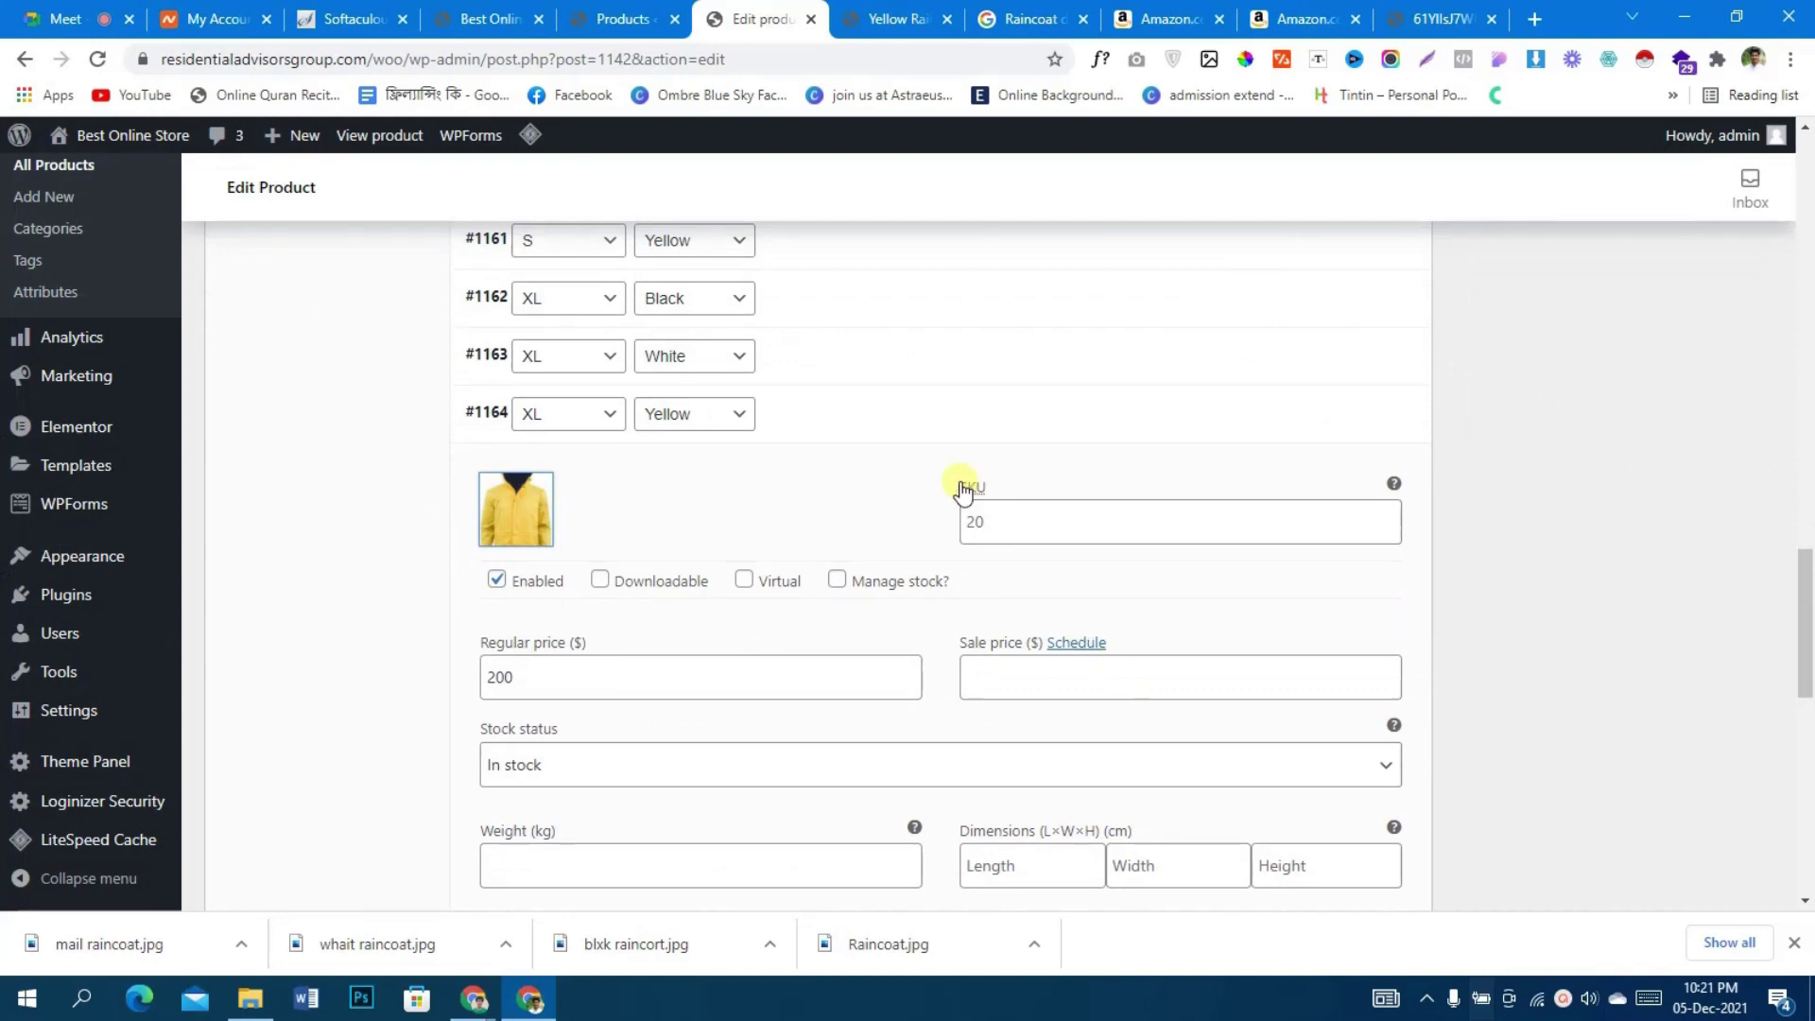
pyautogui.click(951, 439)
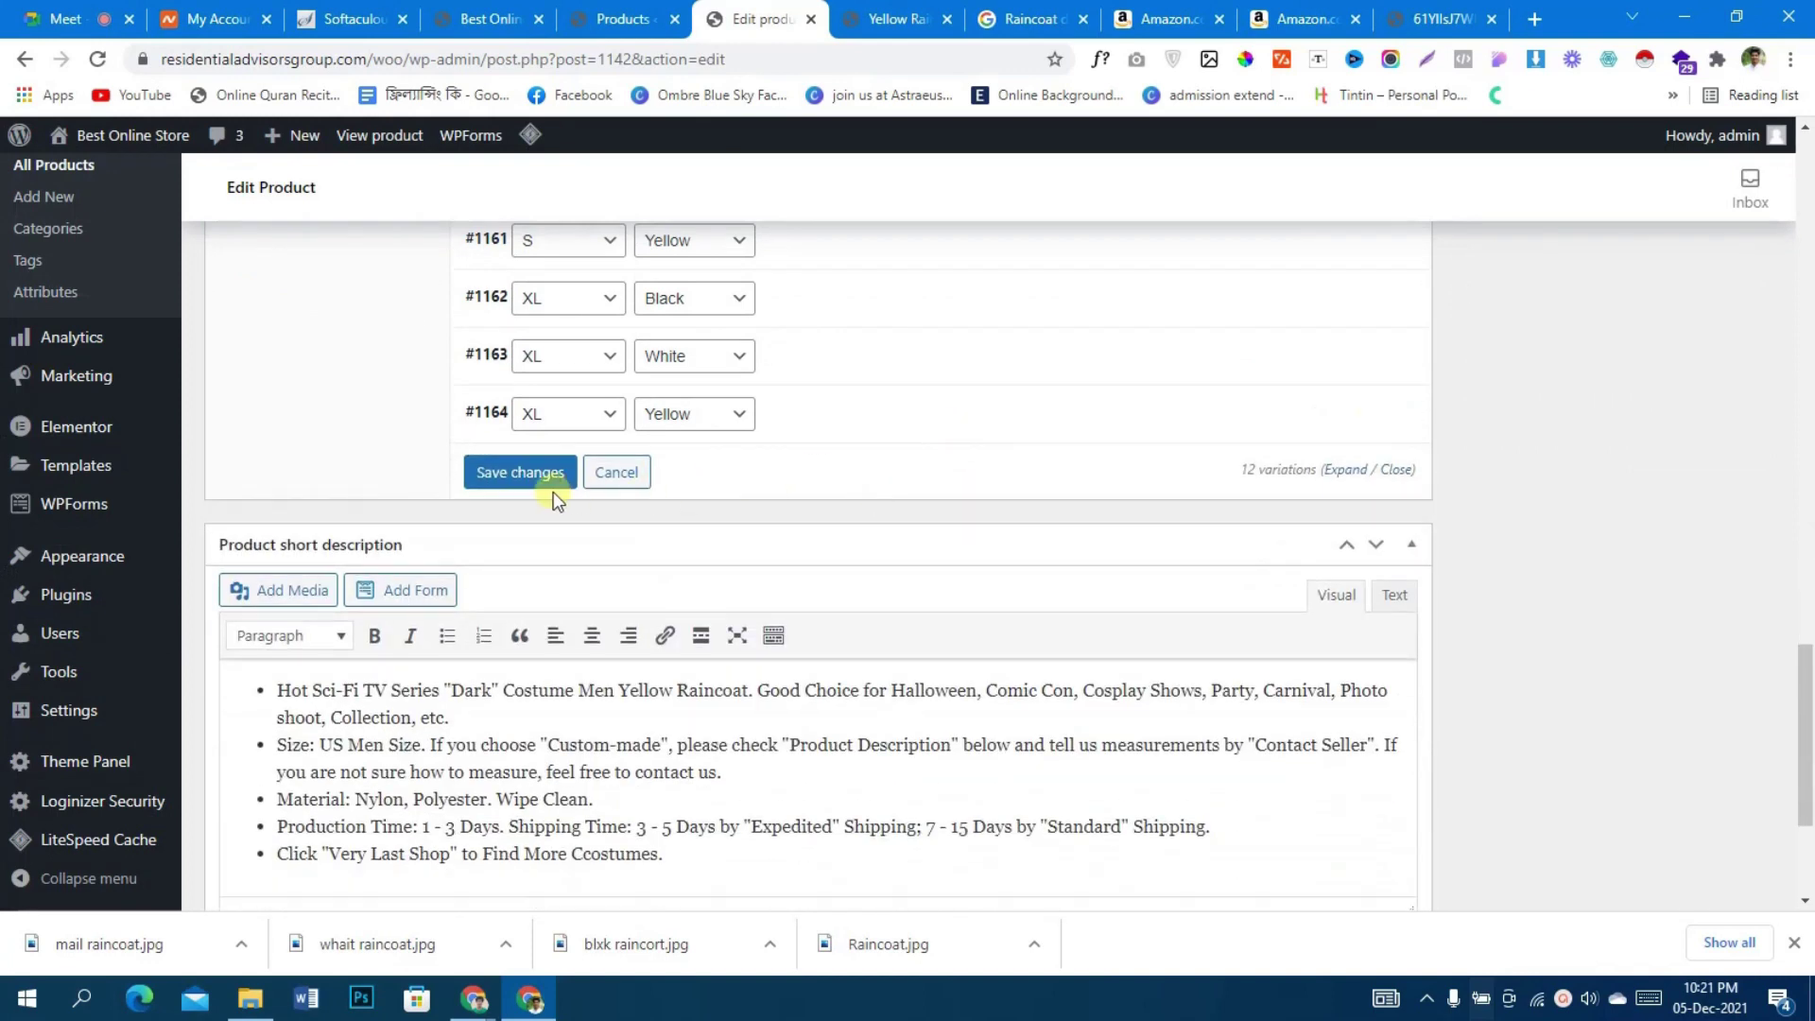
# - Save the variation changes and update the product
pyautogui.click(522, 473)
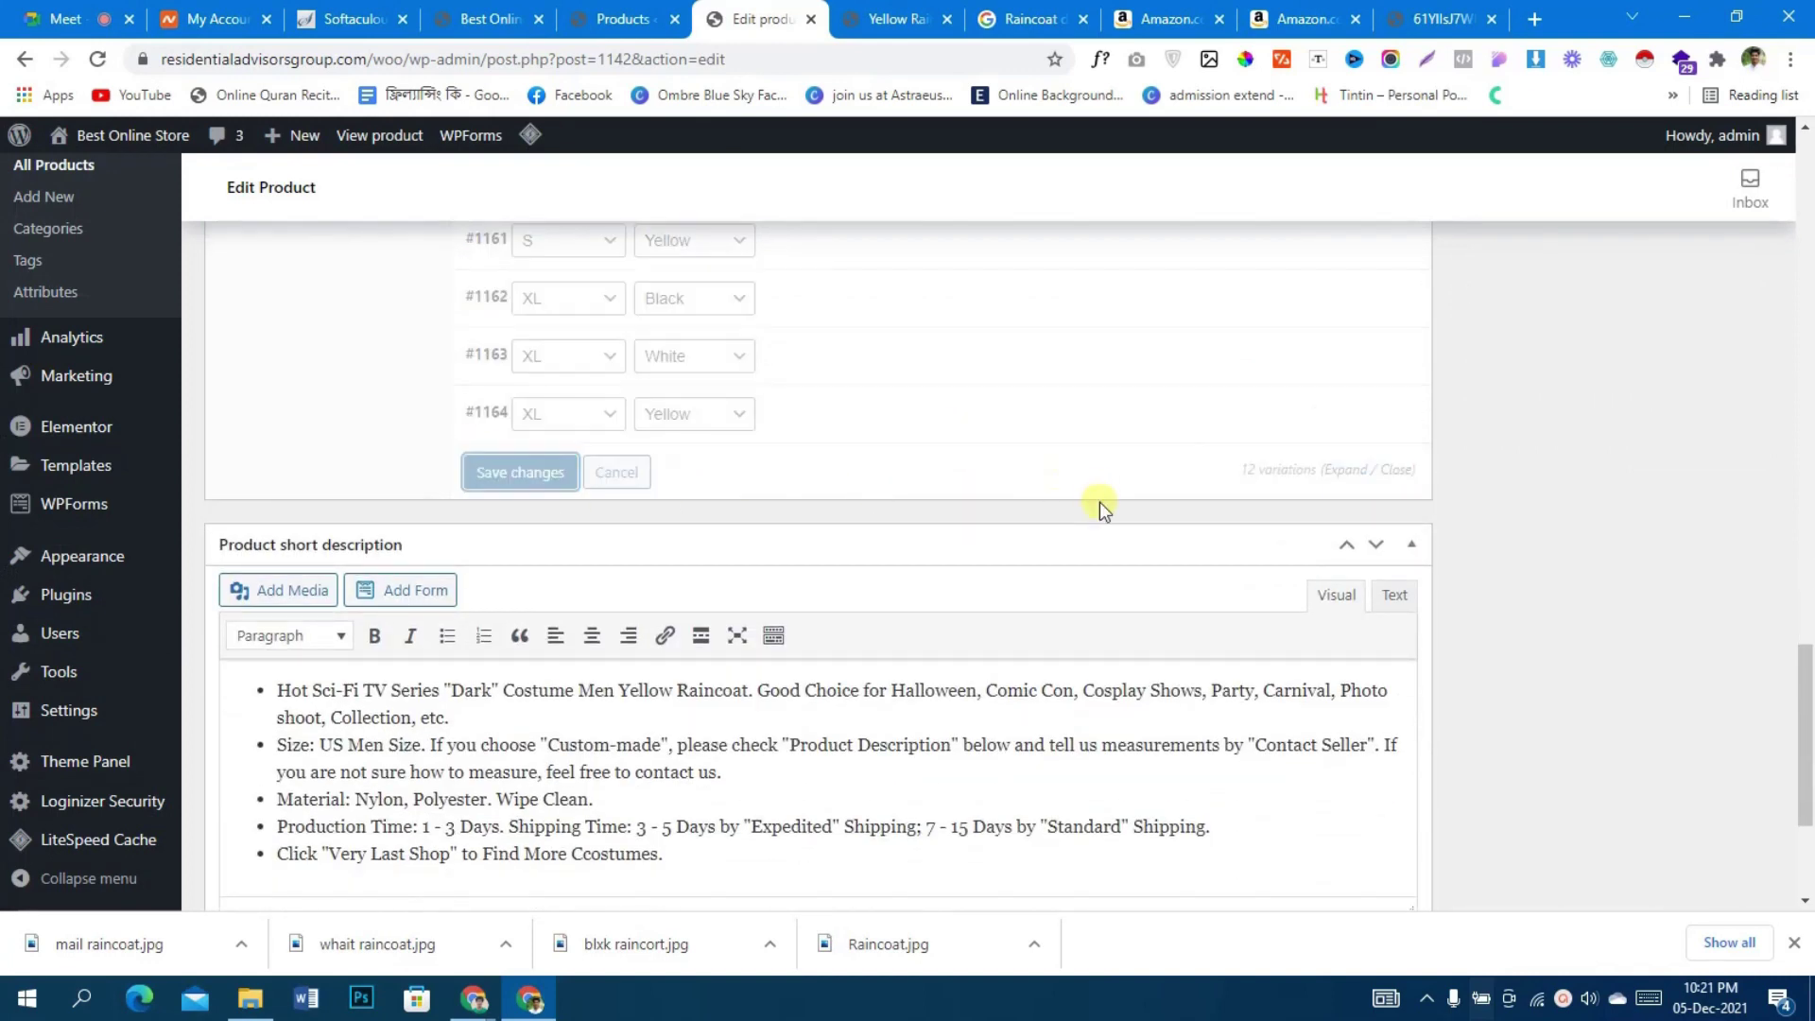
pyautogui.scroll(15, 1102, 502)
pyautogui.click(1738, 307)
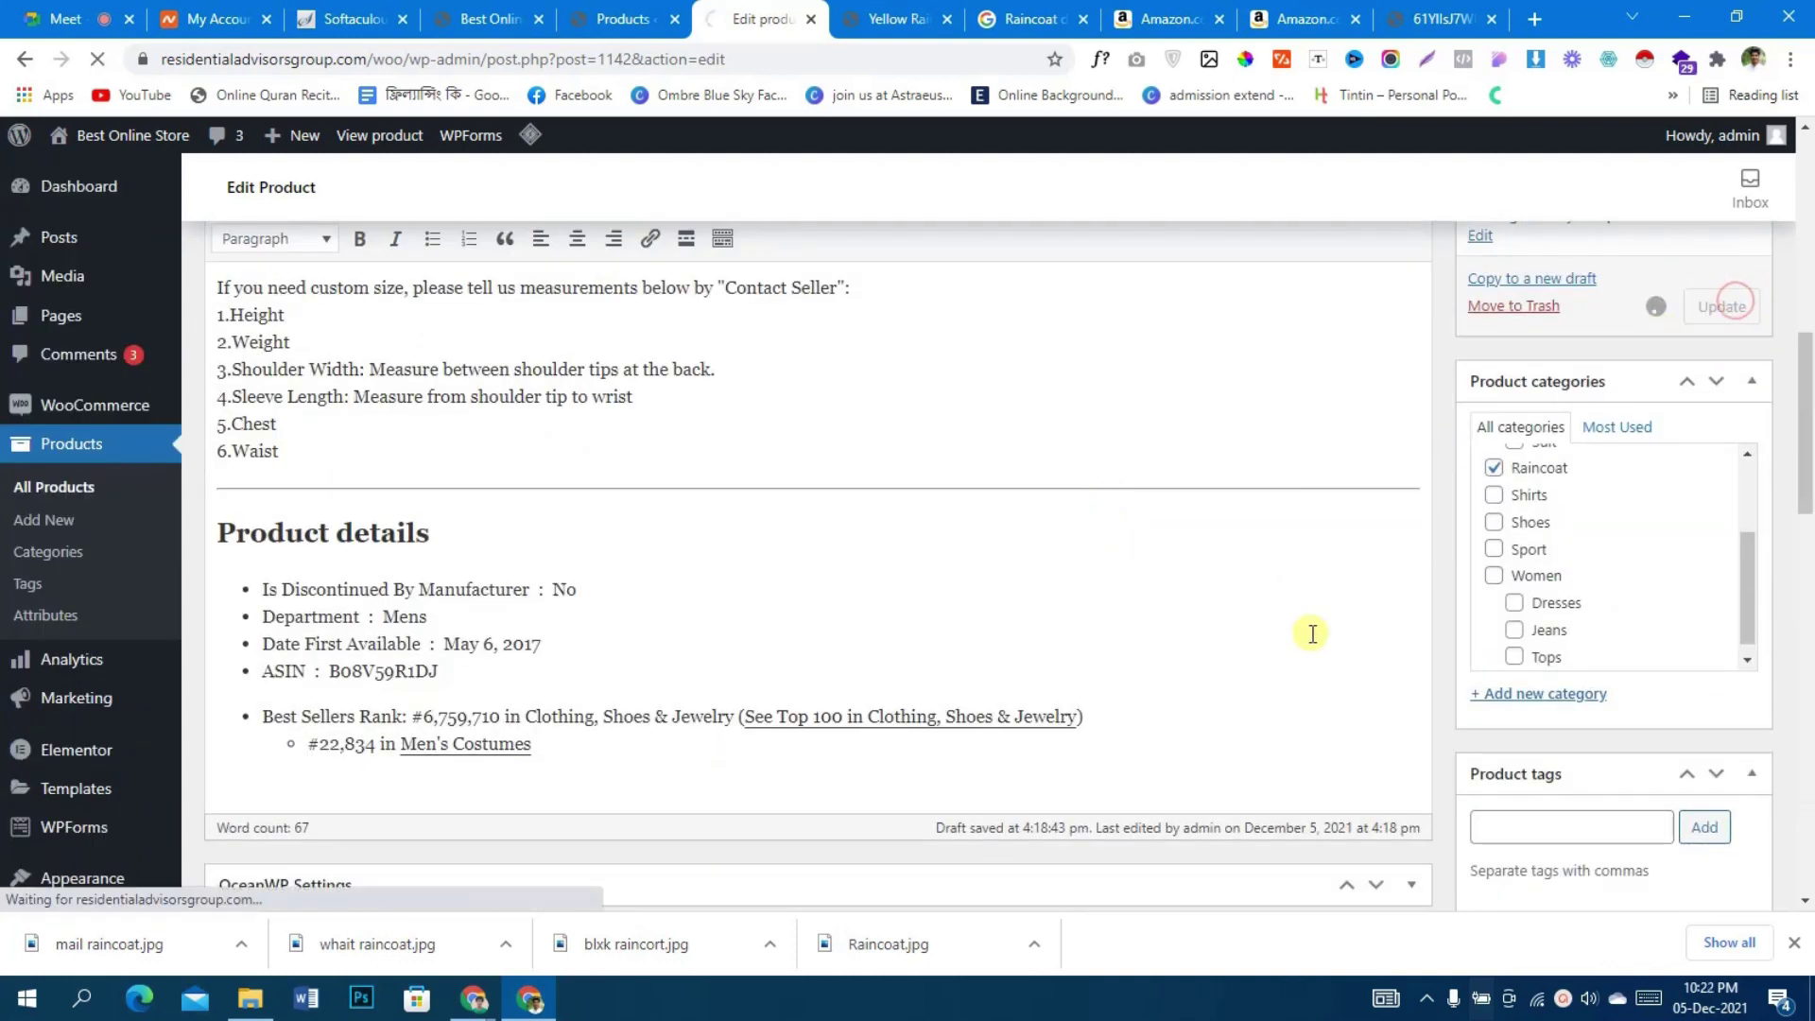
# - Reload the Yellow Raincoat store page and choose size L and color Black to check the variation image
pyautogui.click(871, 14)
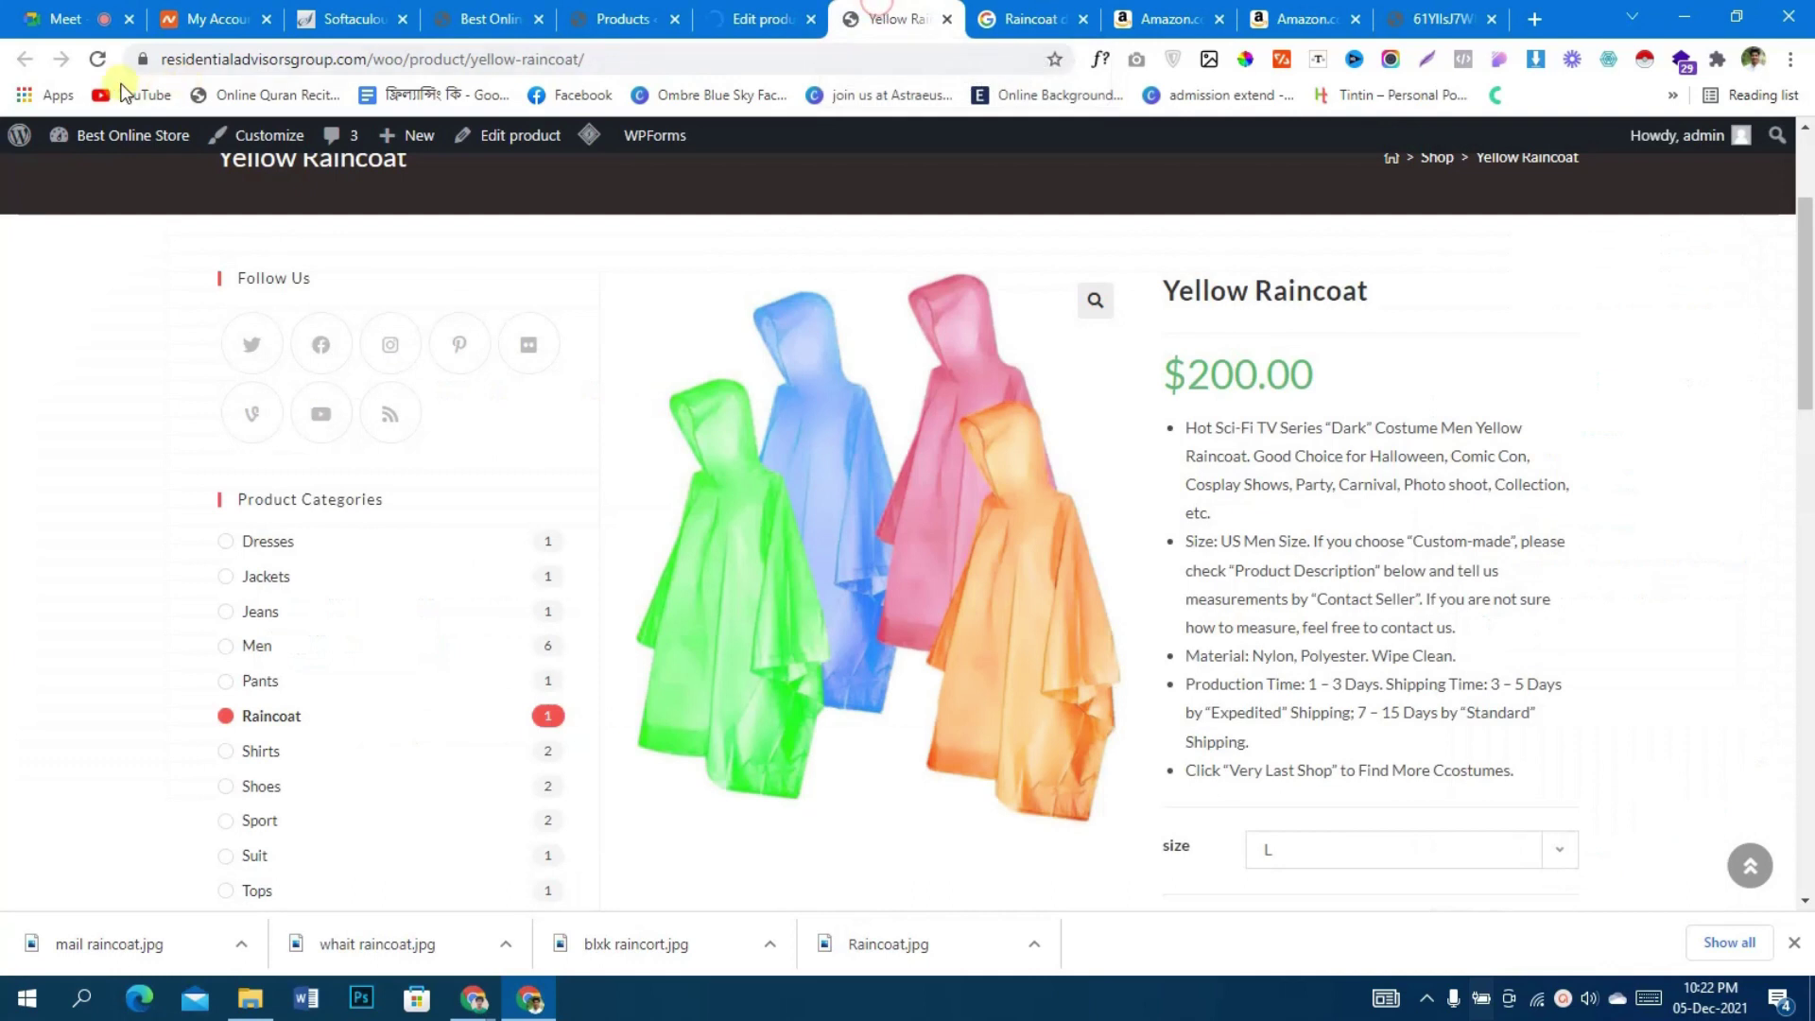
pyautogui.click(98, 58)
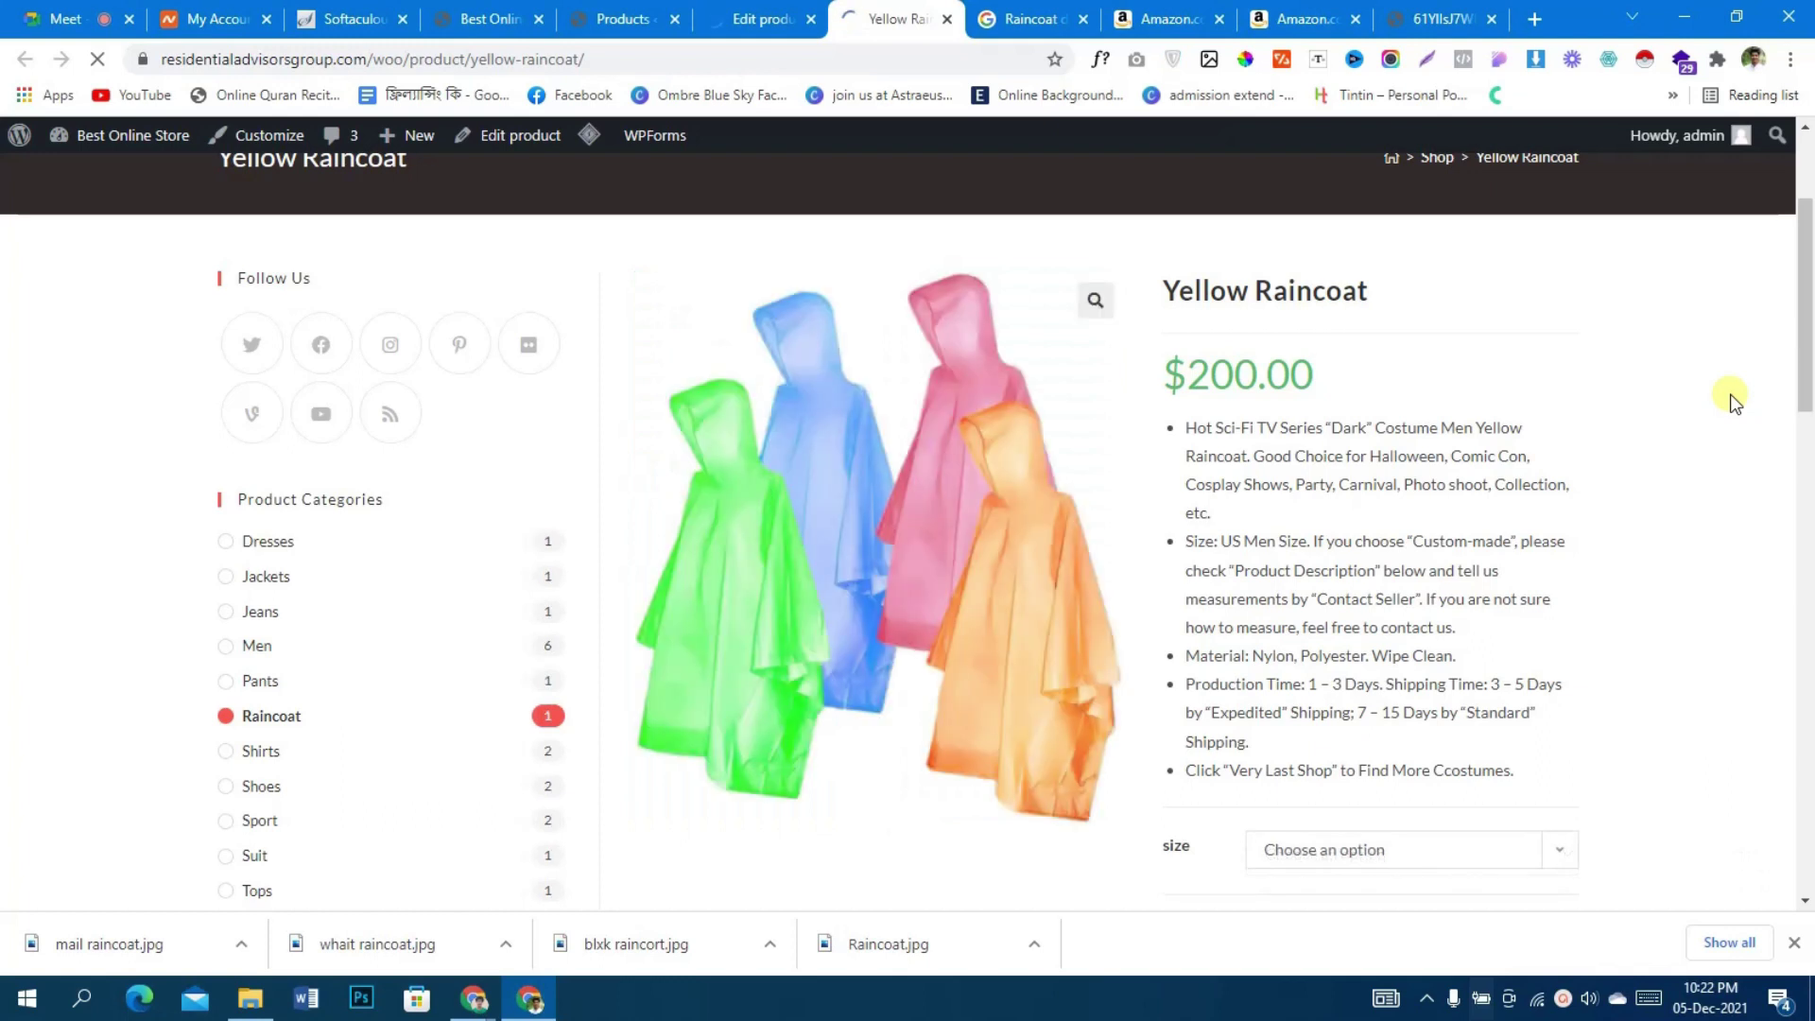
pyautogui.scroll(-1, 1735, 404)
pyautogui.click(1365, 754)
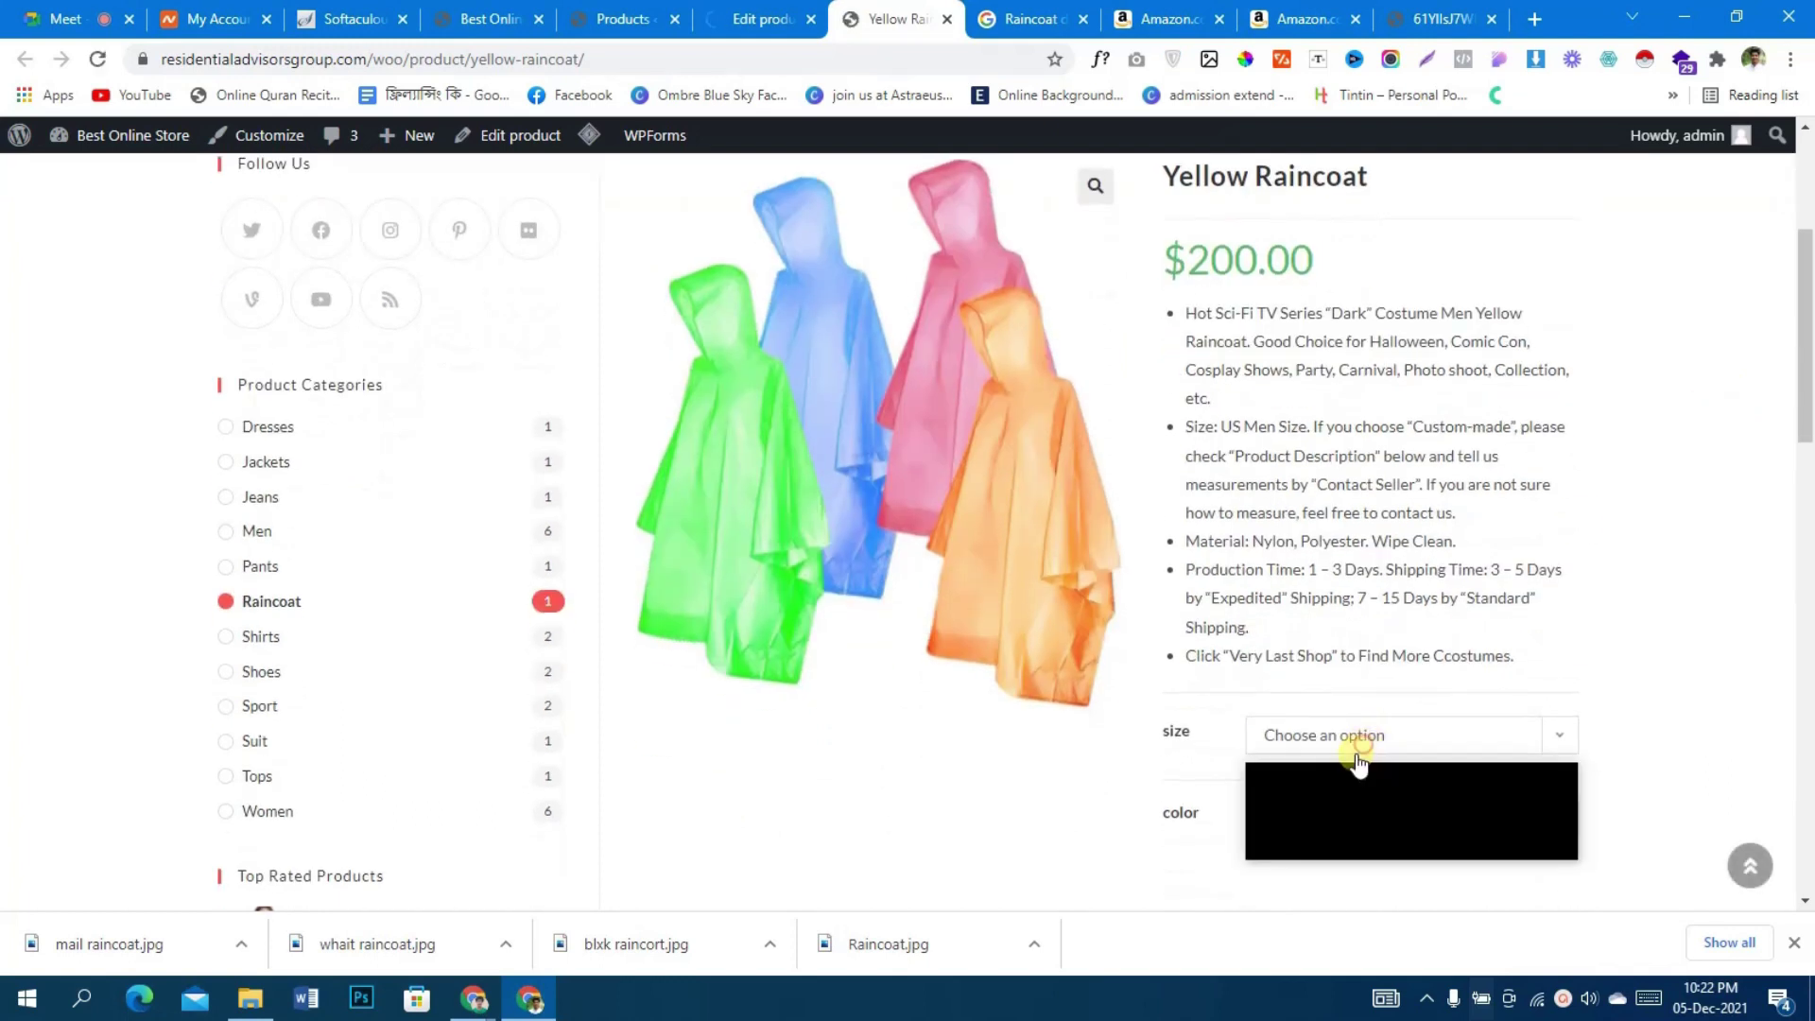
pyautogui.click(1342, 790)
pyautogui.click(1468, 821)
pyautogui.click(1381, 873)
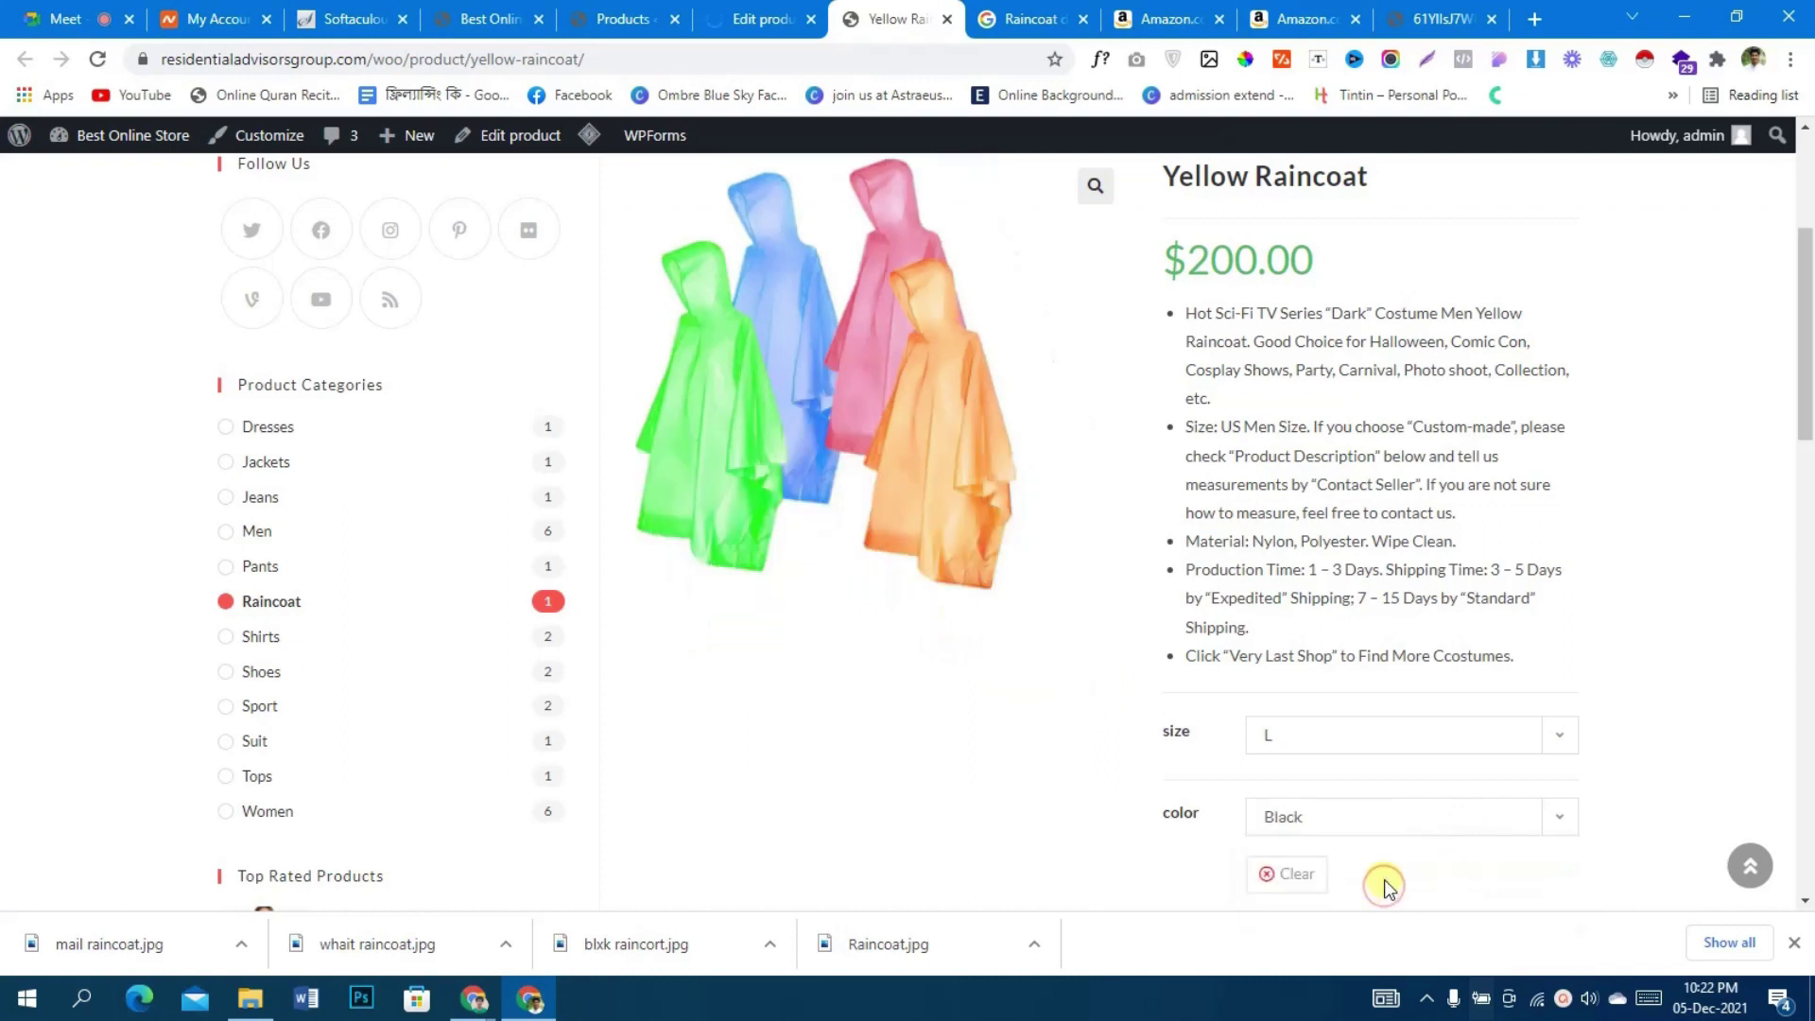
pyautogui.scroll(1, 1550, 558)
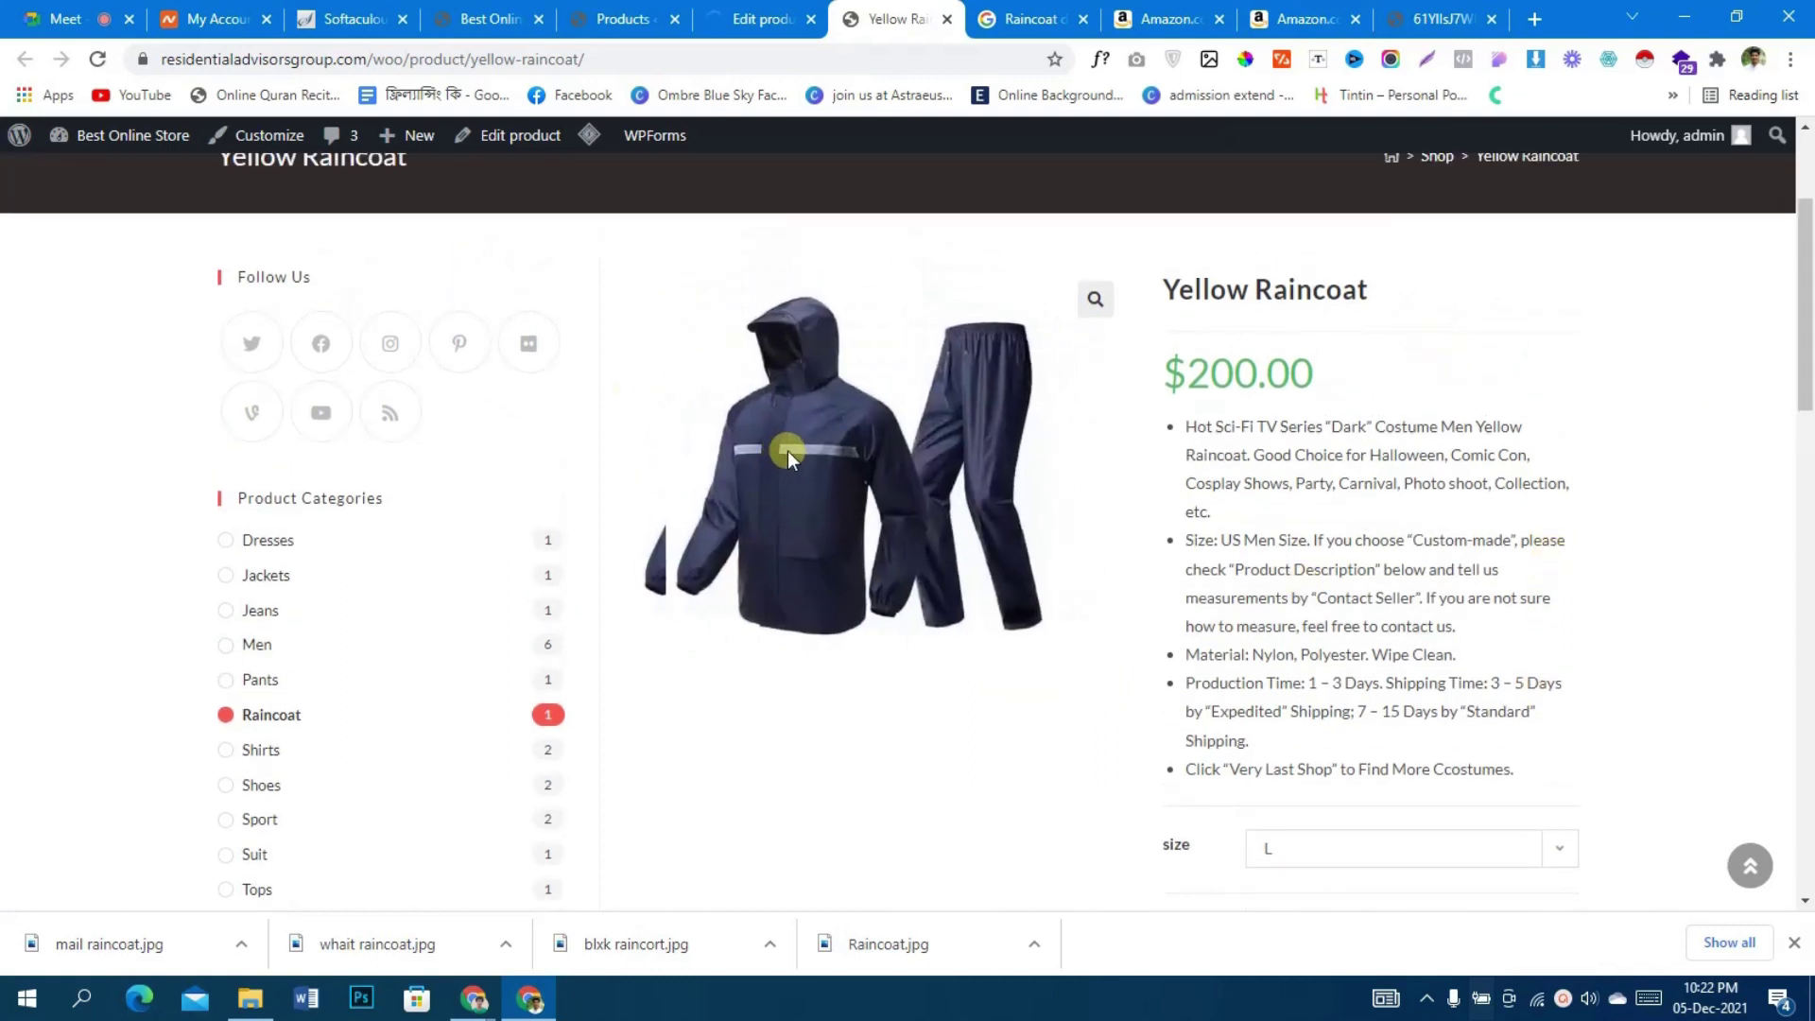
# - Choose the color White for size L on the Yellow Raincoat store page and check the variation image
pyautogui.scroll(-4, 1702, 364)
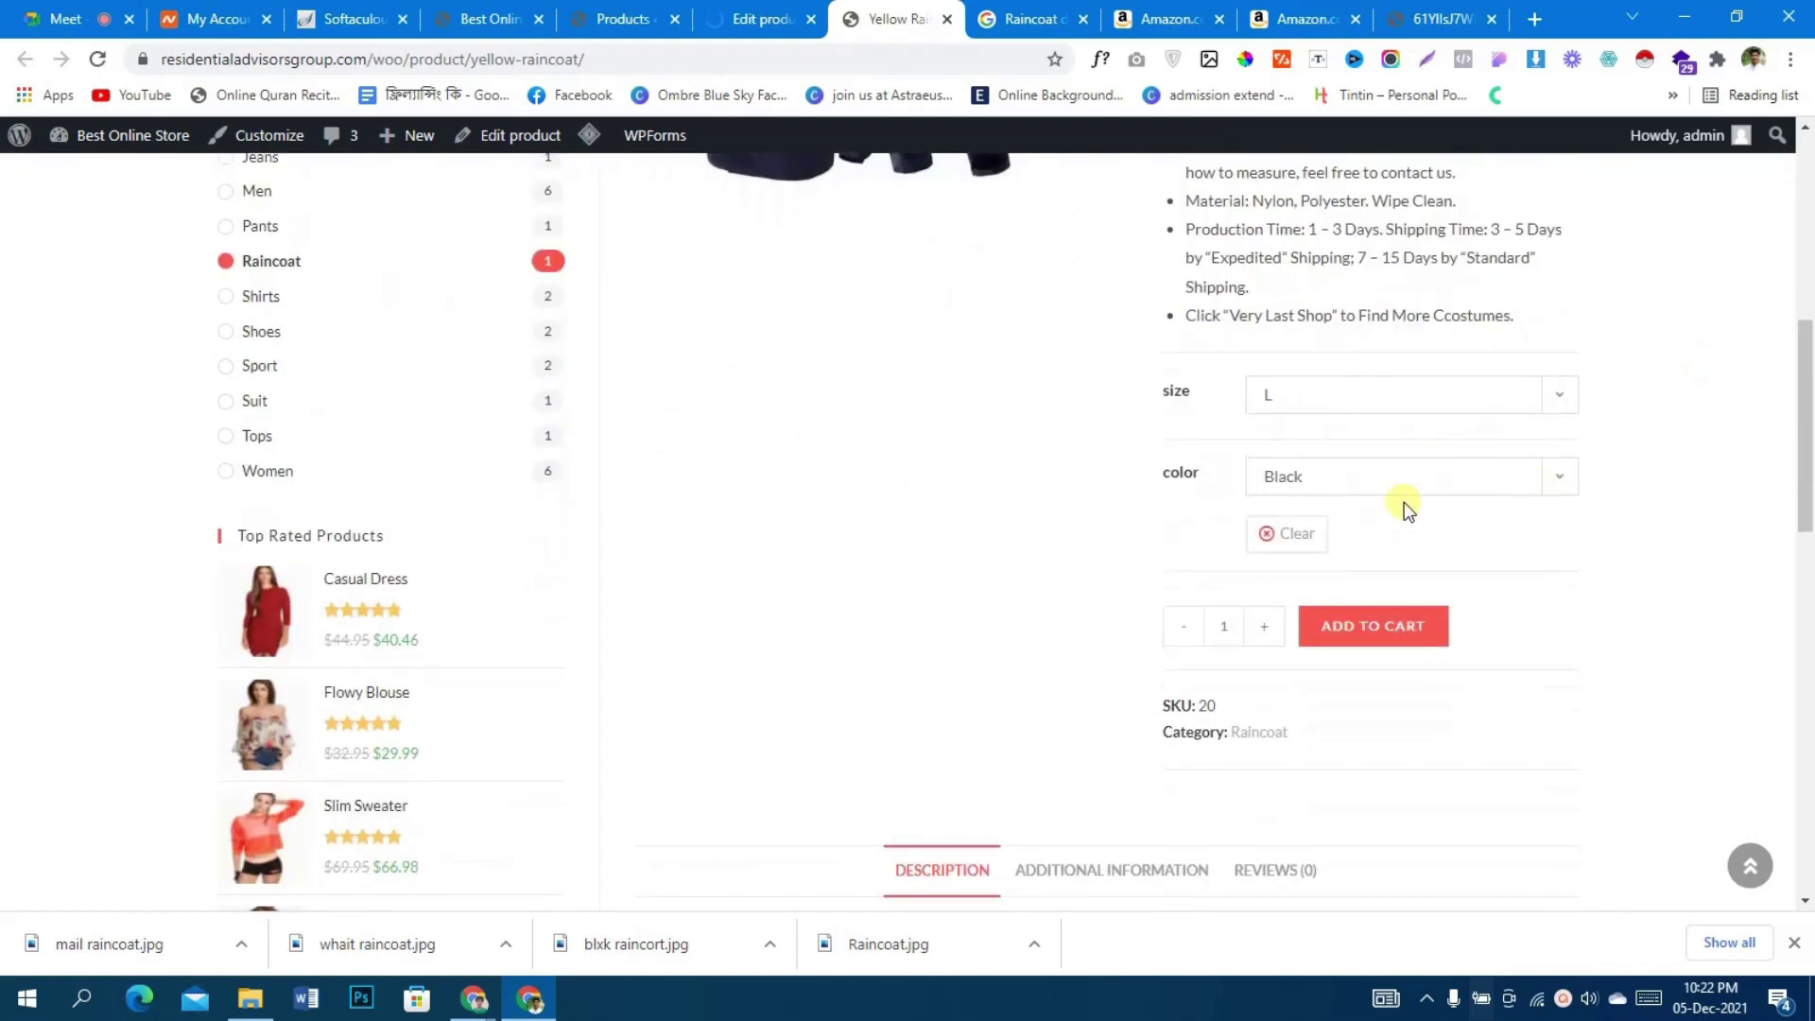
pyautogui.click(1423, 465)
pyautogui.click(1347, 559)
pyautogui.scroll(3, 1617, 304)
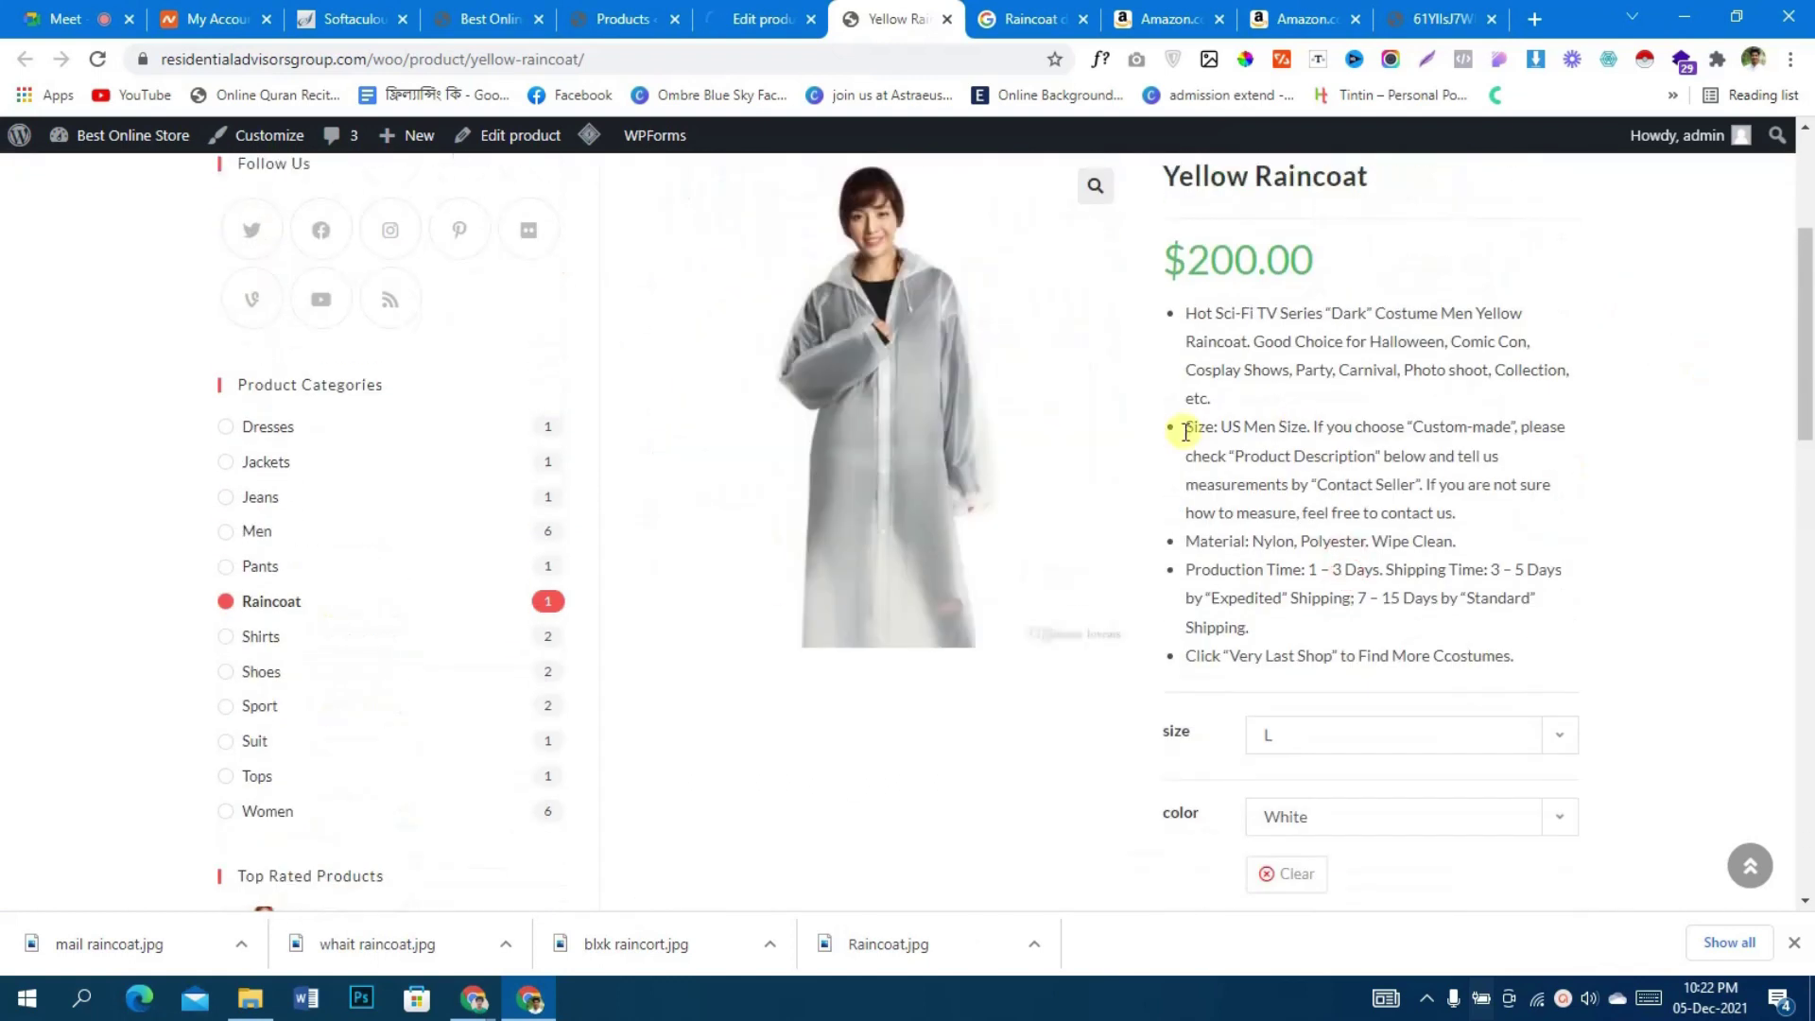
# - Choose the color Yellow for size L and check the variation image and price at the head of the product page
pyautogui.scroll(-4, 1720, 518)
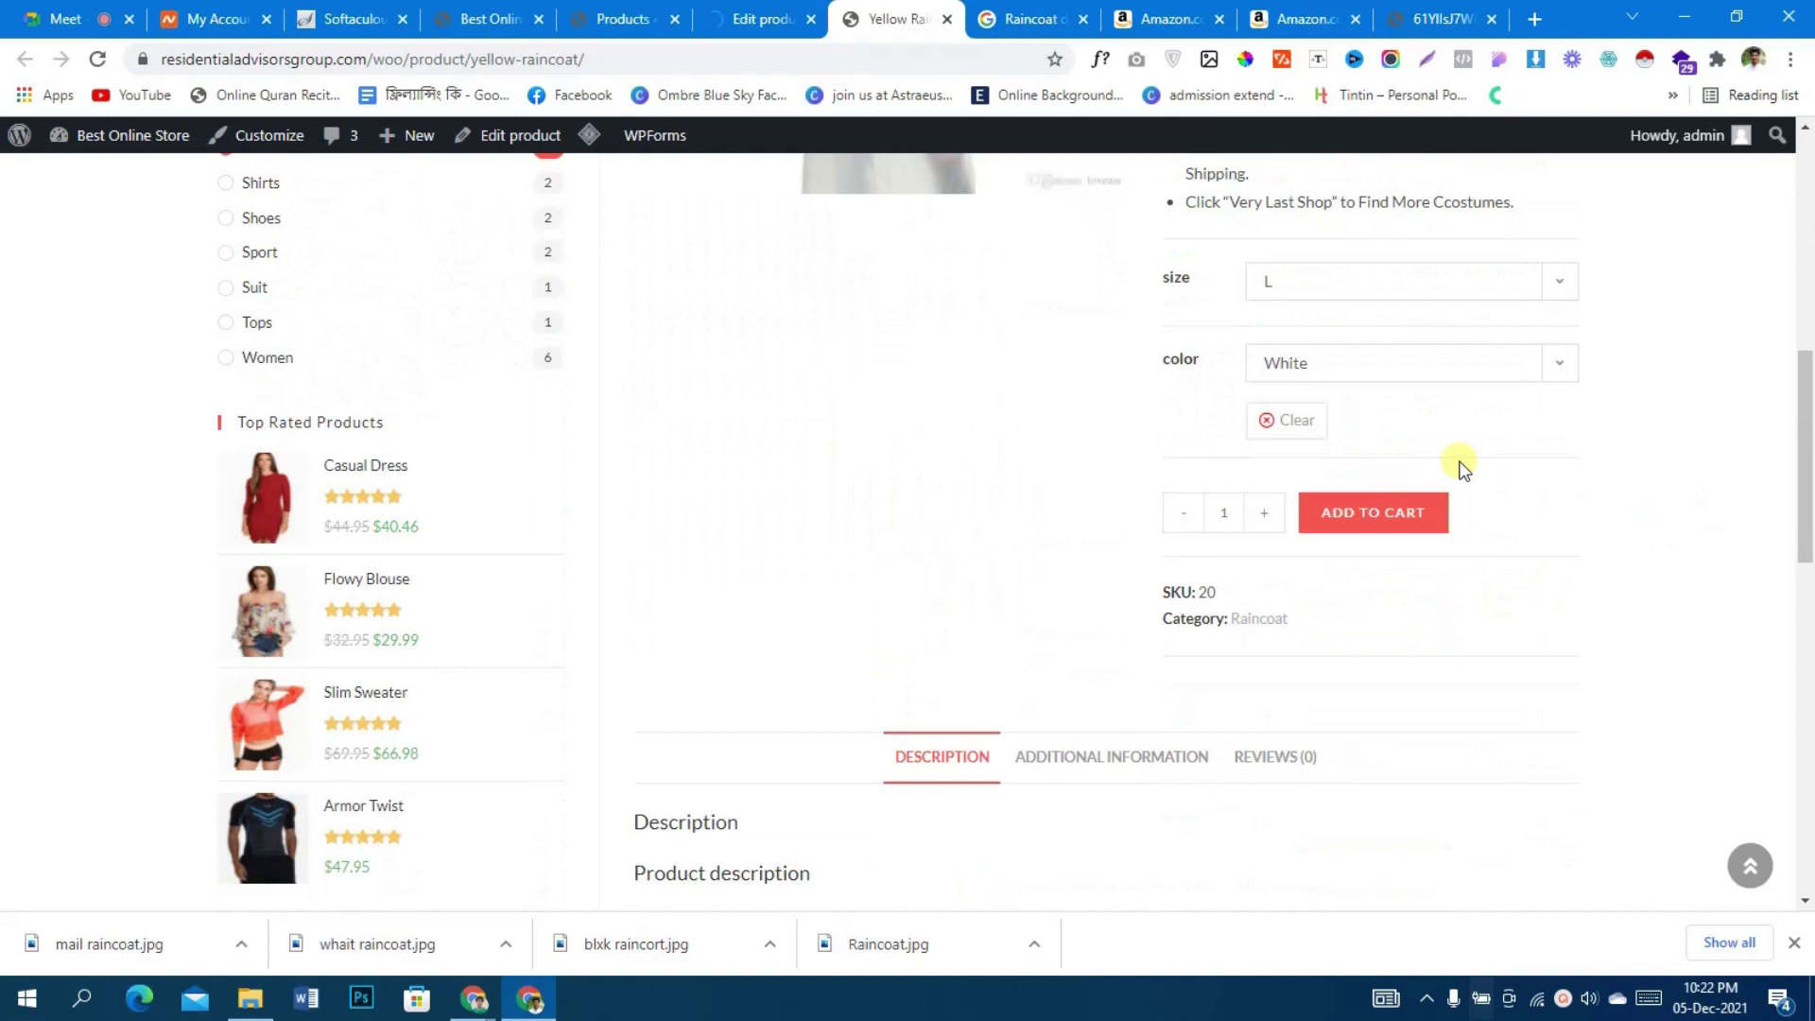
pyautogui.click(1444, 380)
pyautogui.click(1388, 457)
pyautogui.scroll(3, 1608, 332)
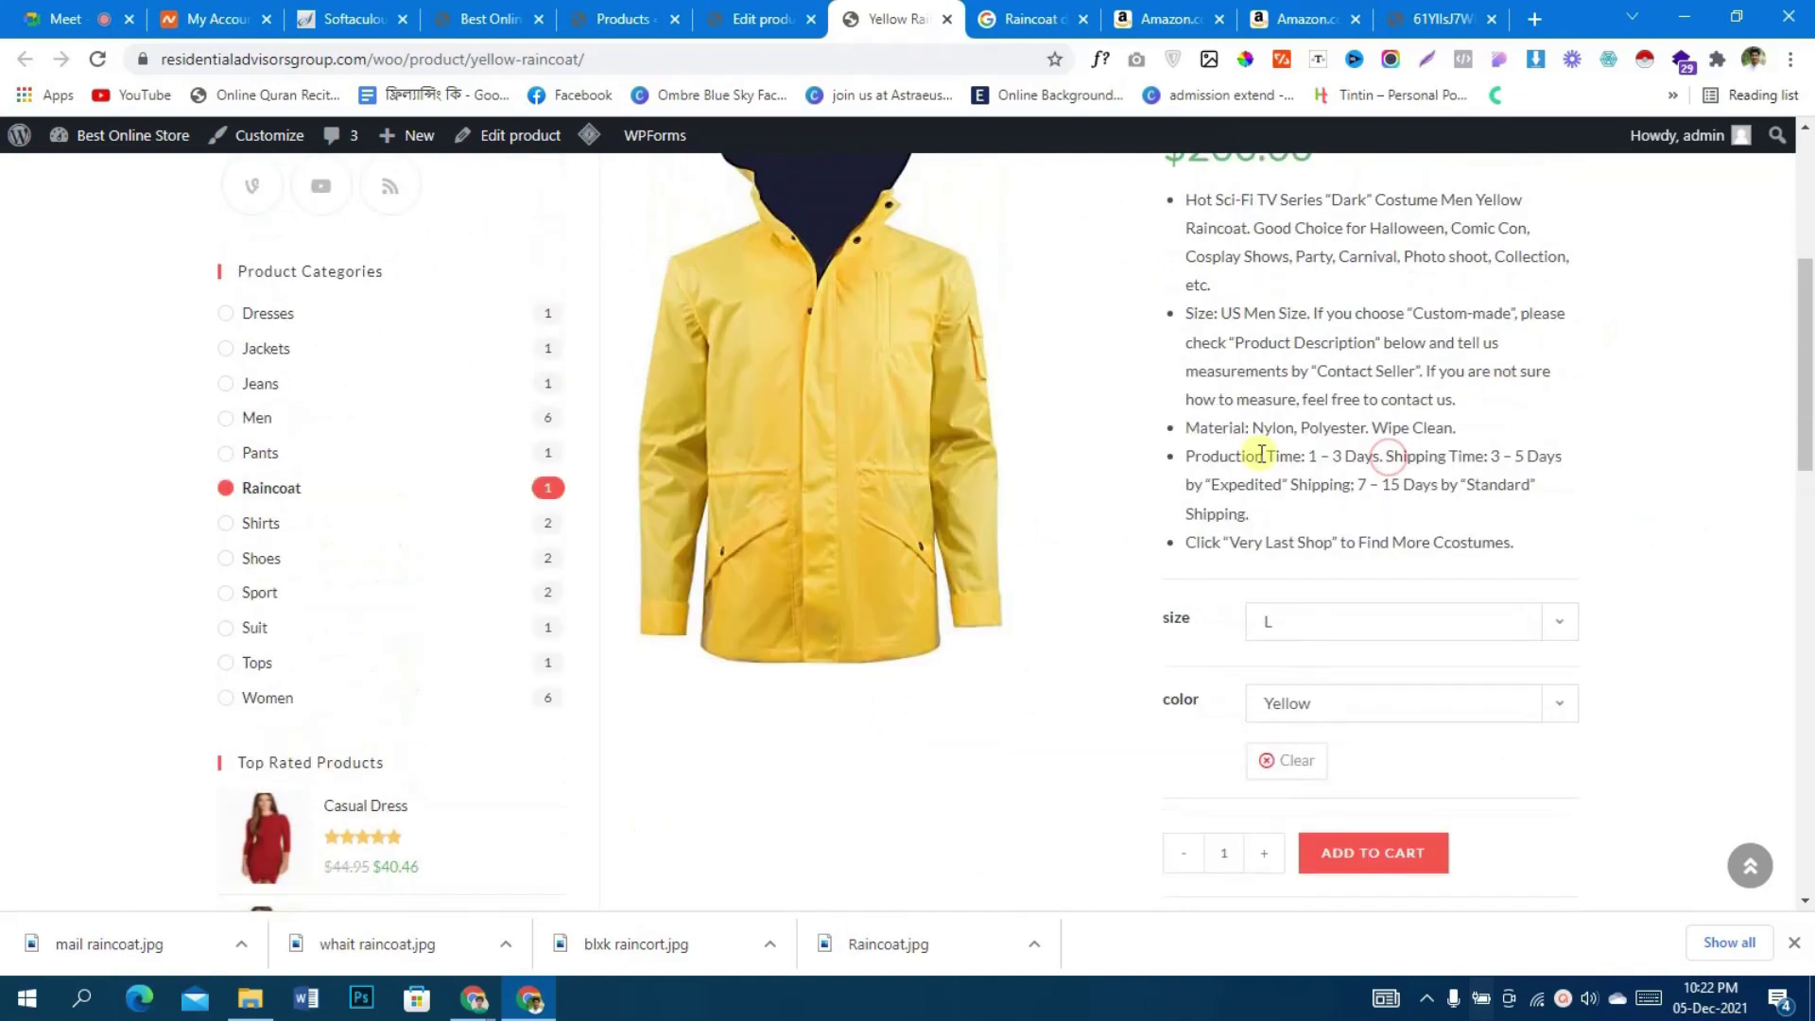
pyautogui.scroll(2, 861, 396)
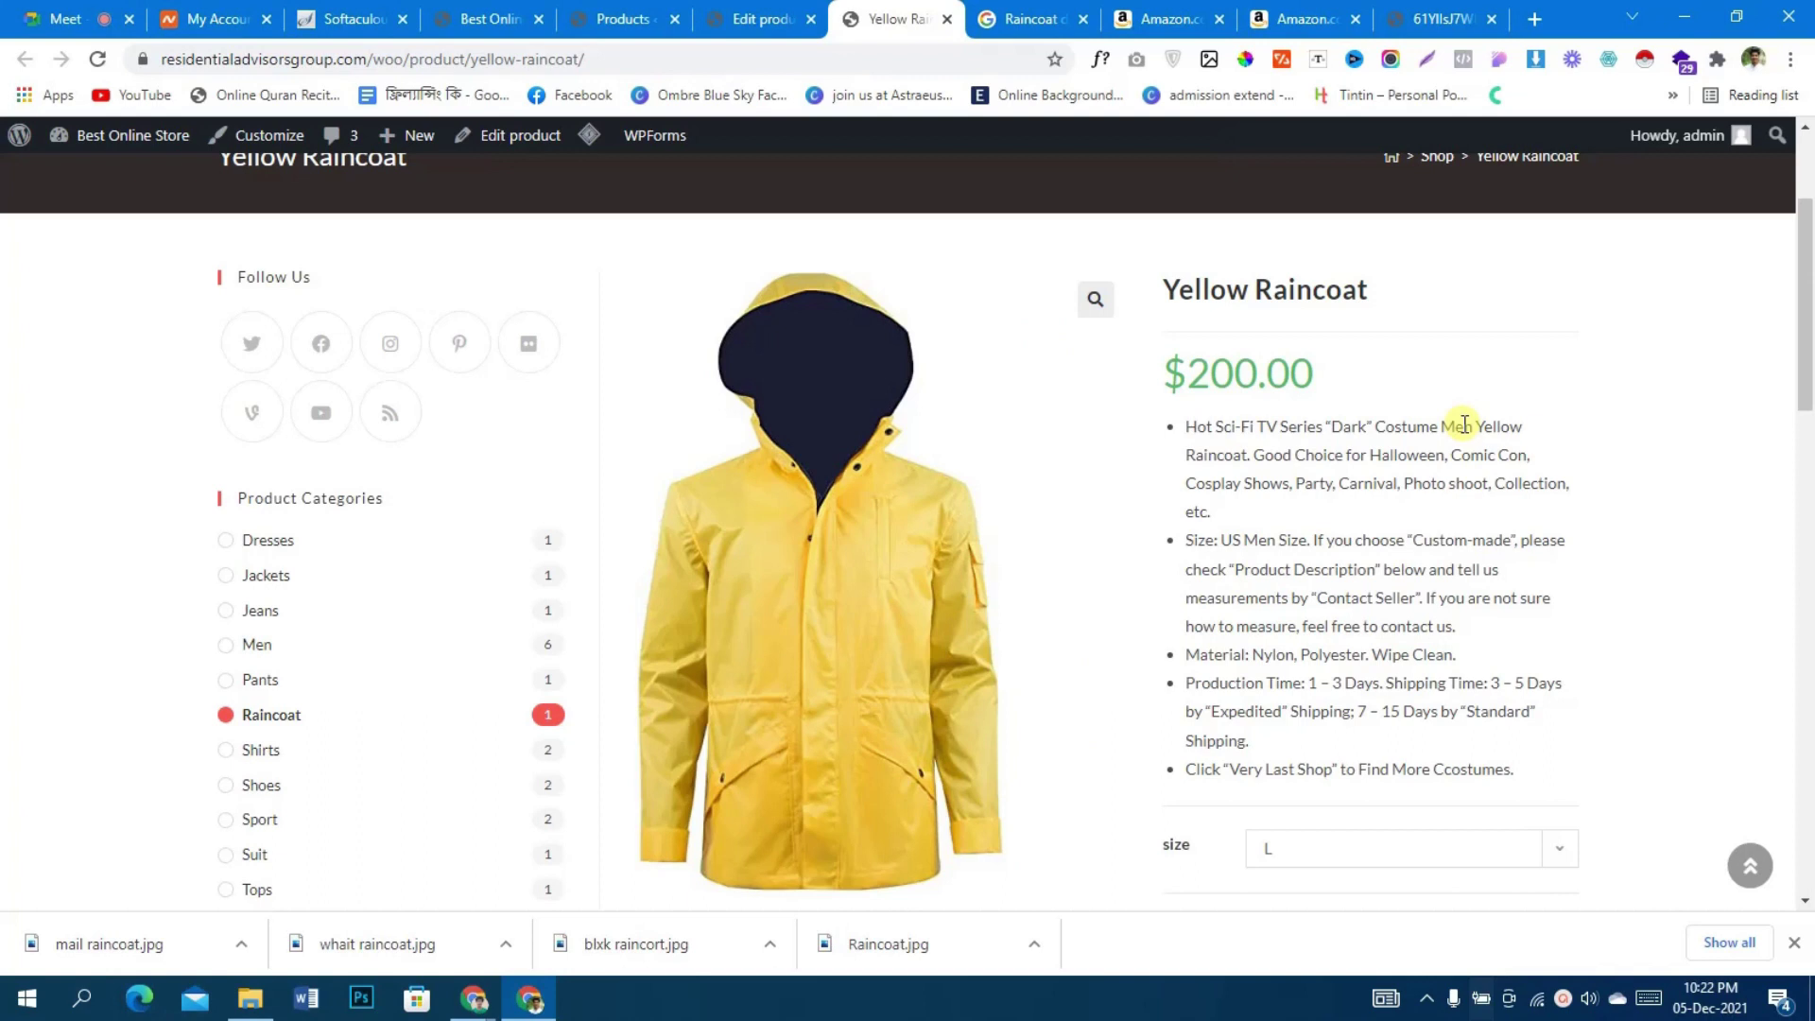
pyautogui.scroll(-4, 1637, 454)
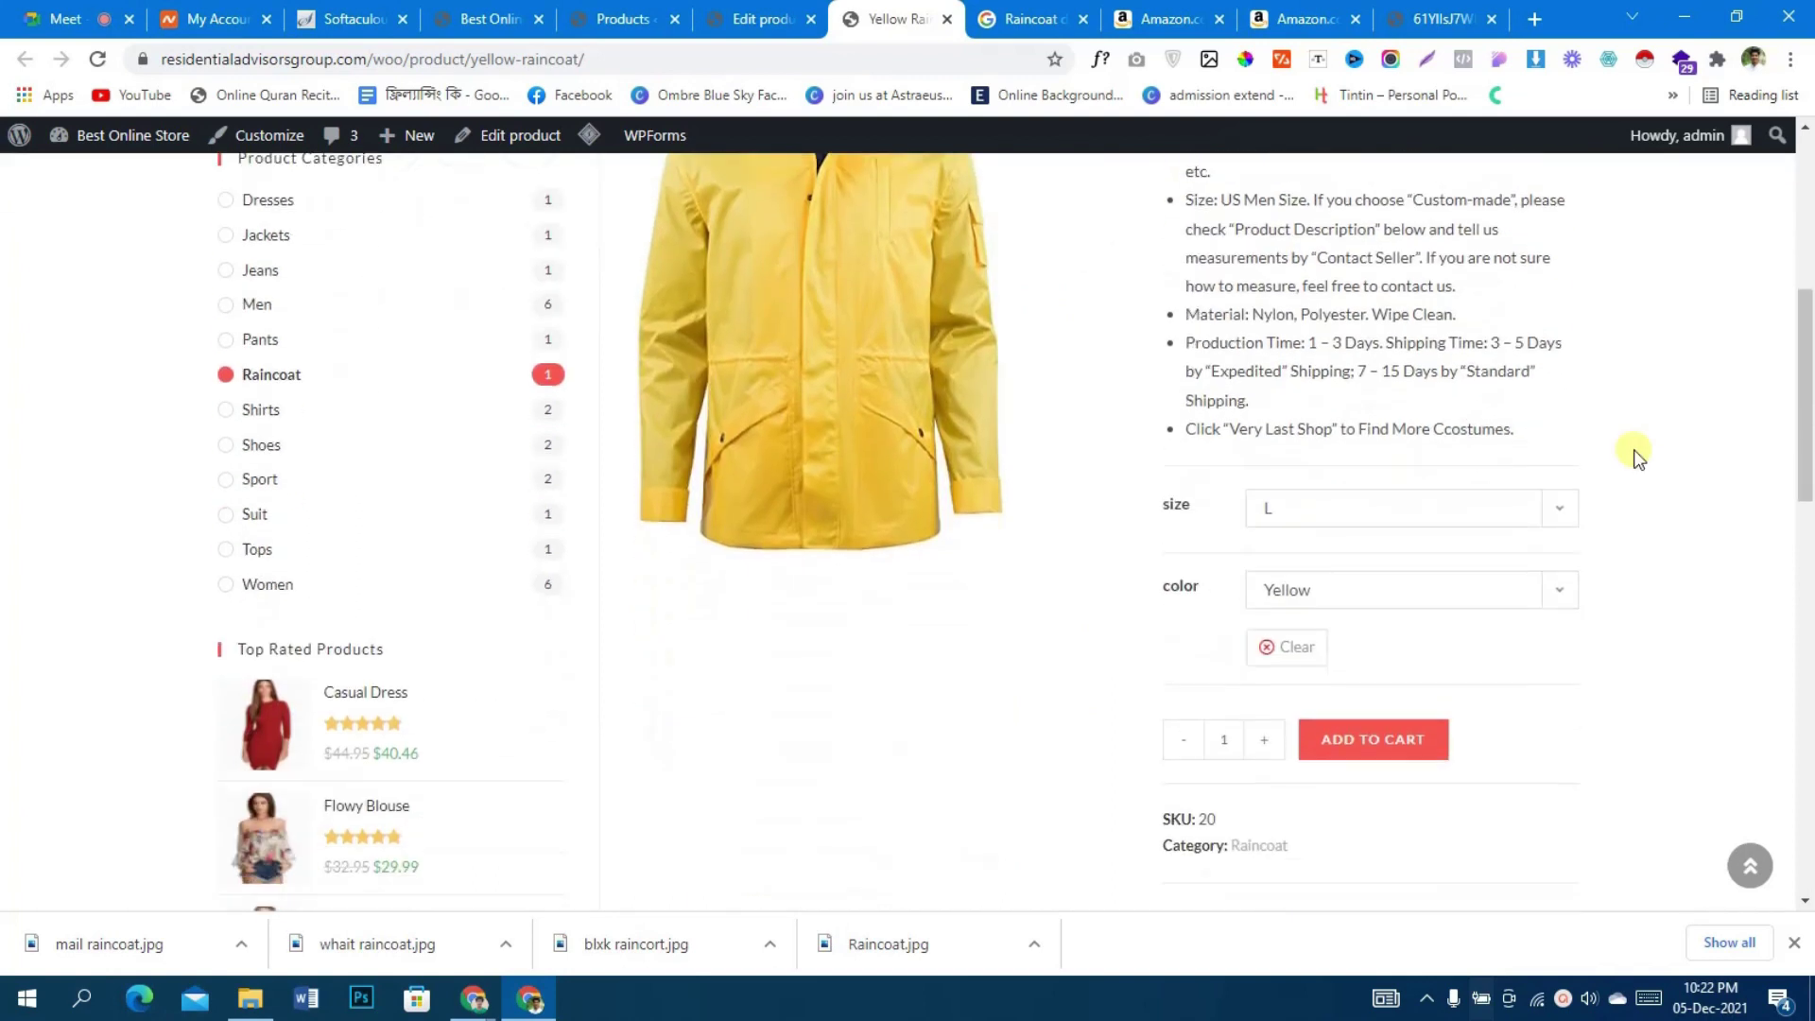
pyautogui.scroll(6, 1636, 453)
pyautogui.scroll(-2, 1637, 454)
pyautogui.scroll(-3, 1633, 454)
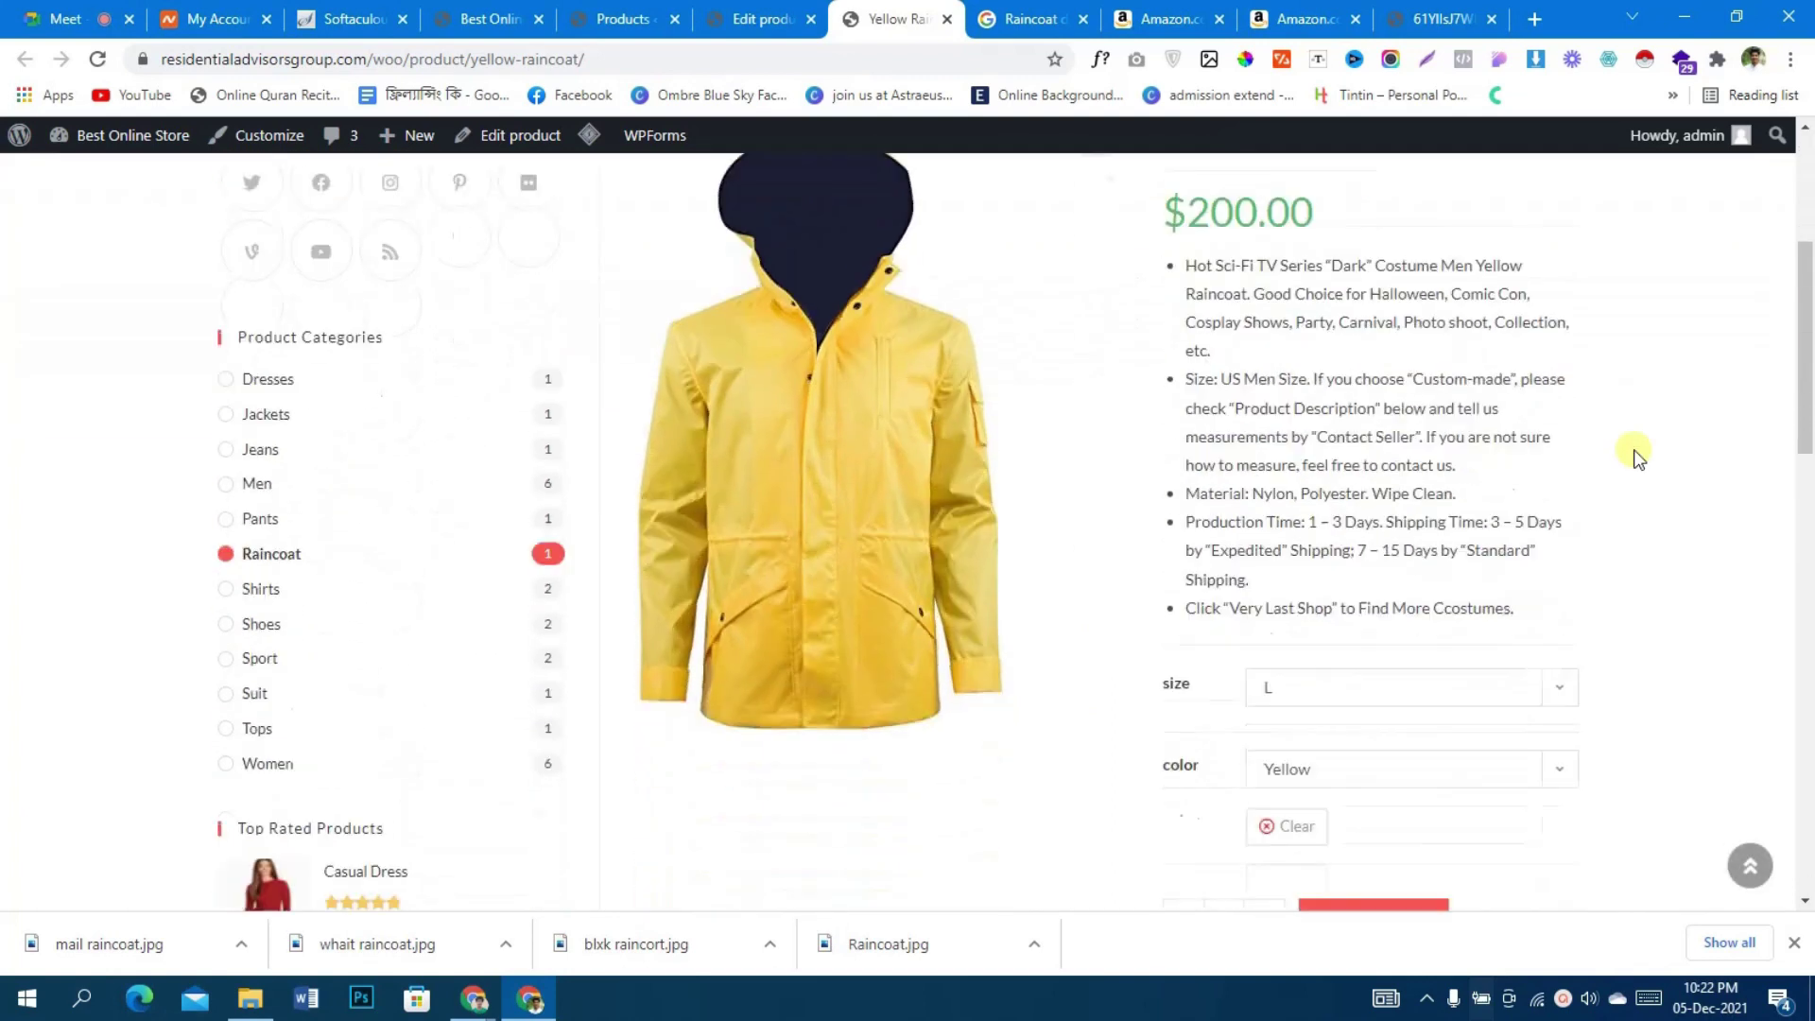
pyautogui.scroll(4, 1633, 454)
# - Reset the size to Choose an option and check which product image is shown
pyautogui.click(792, 12)
pyautogui.click(879, 19)
pyautogui.scroll(-4, 1348, 526)
pyautogui.click(1353, 525)
pyautogui.click(1350, 549)
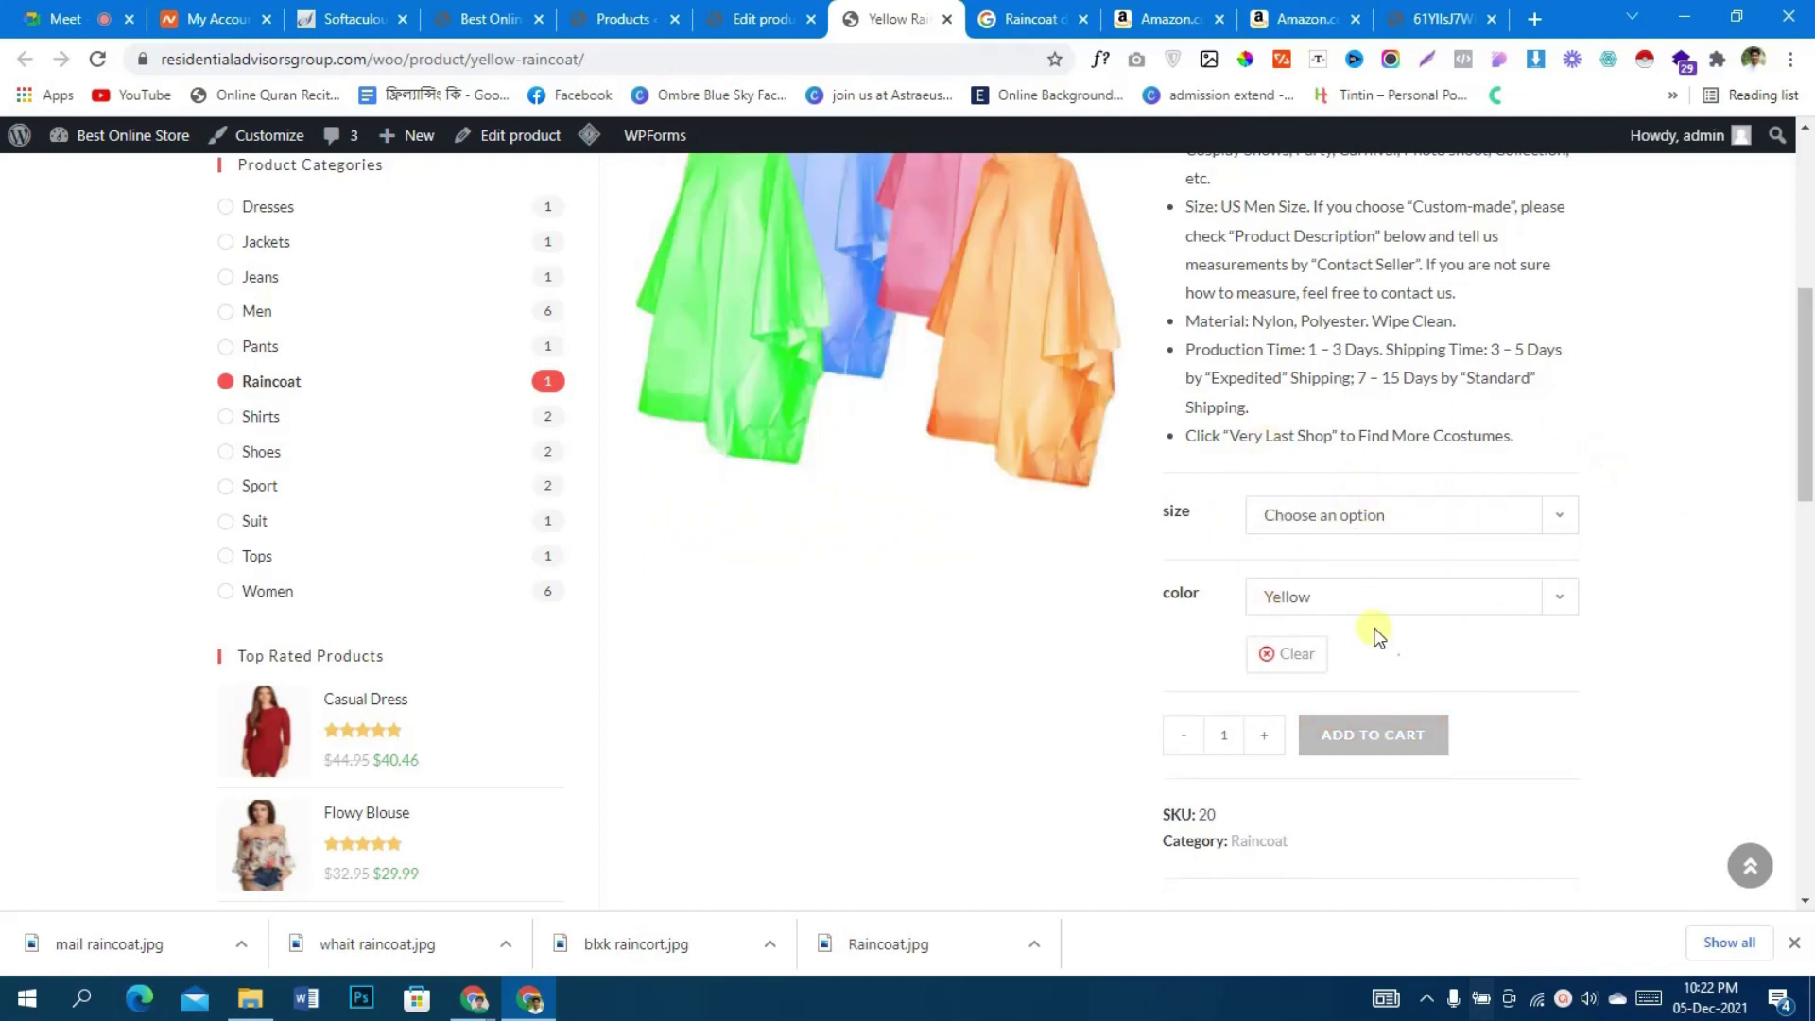
pyautogui.scroll(3, 1543, 564)
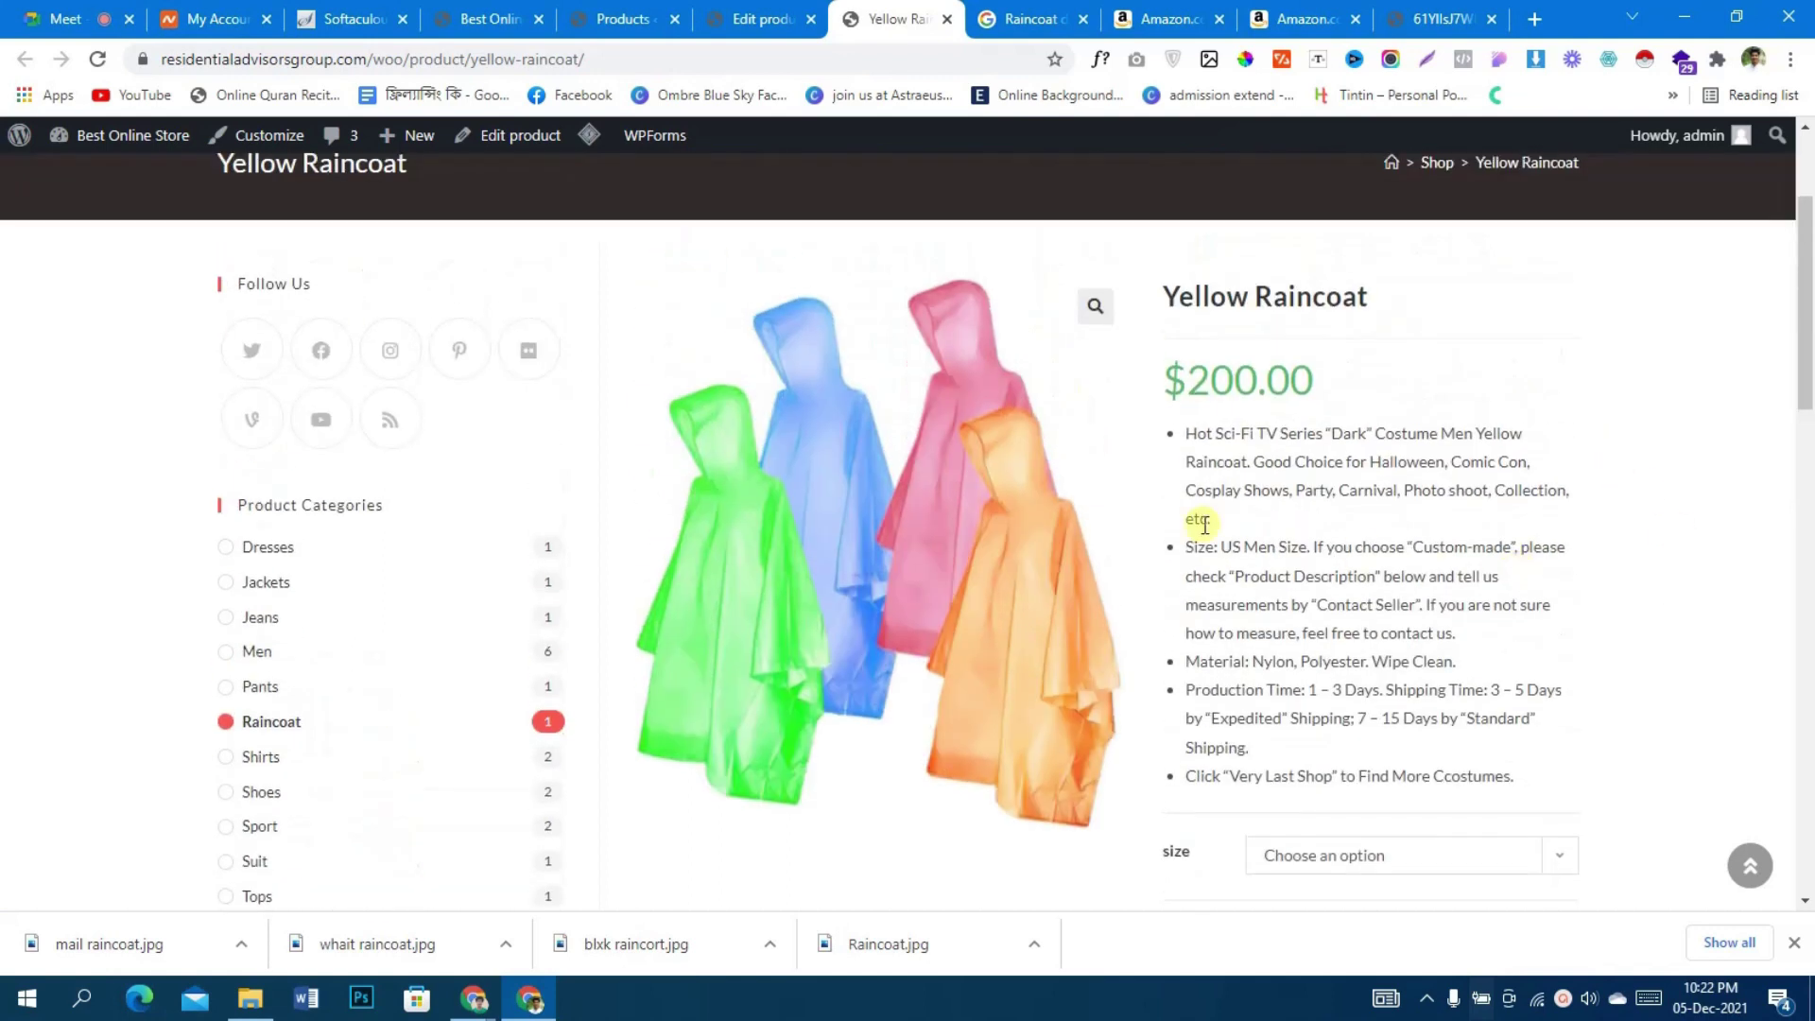
# - Return to the store's admin area and open the page for adding new plugins
pyautogui.click(605, 13)
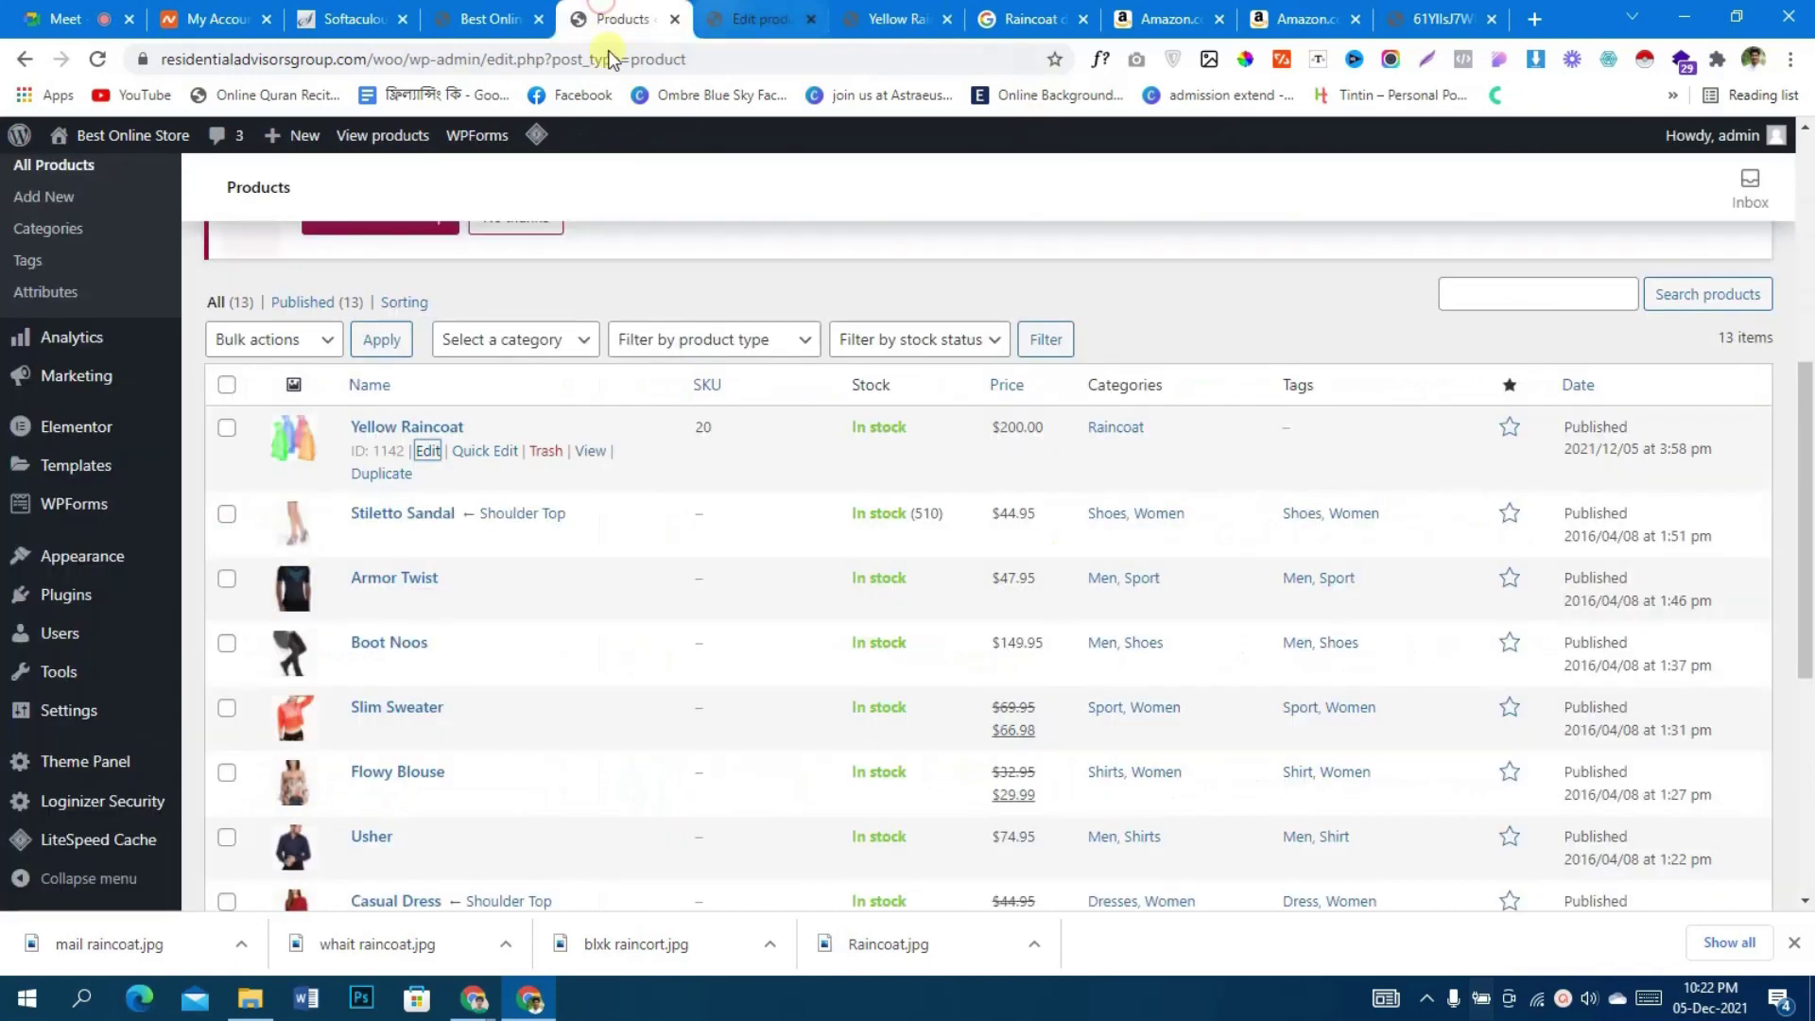
pyautogui.scroll(5, 288, 442)
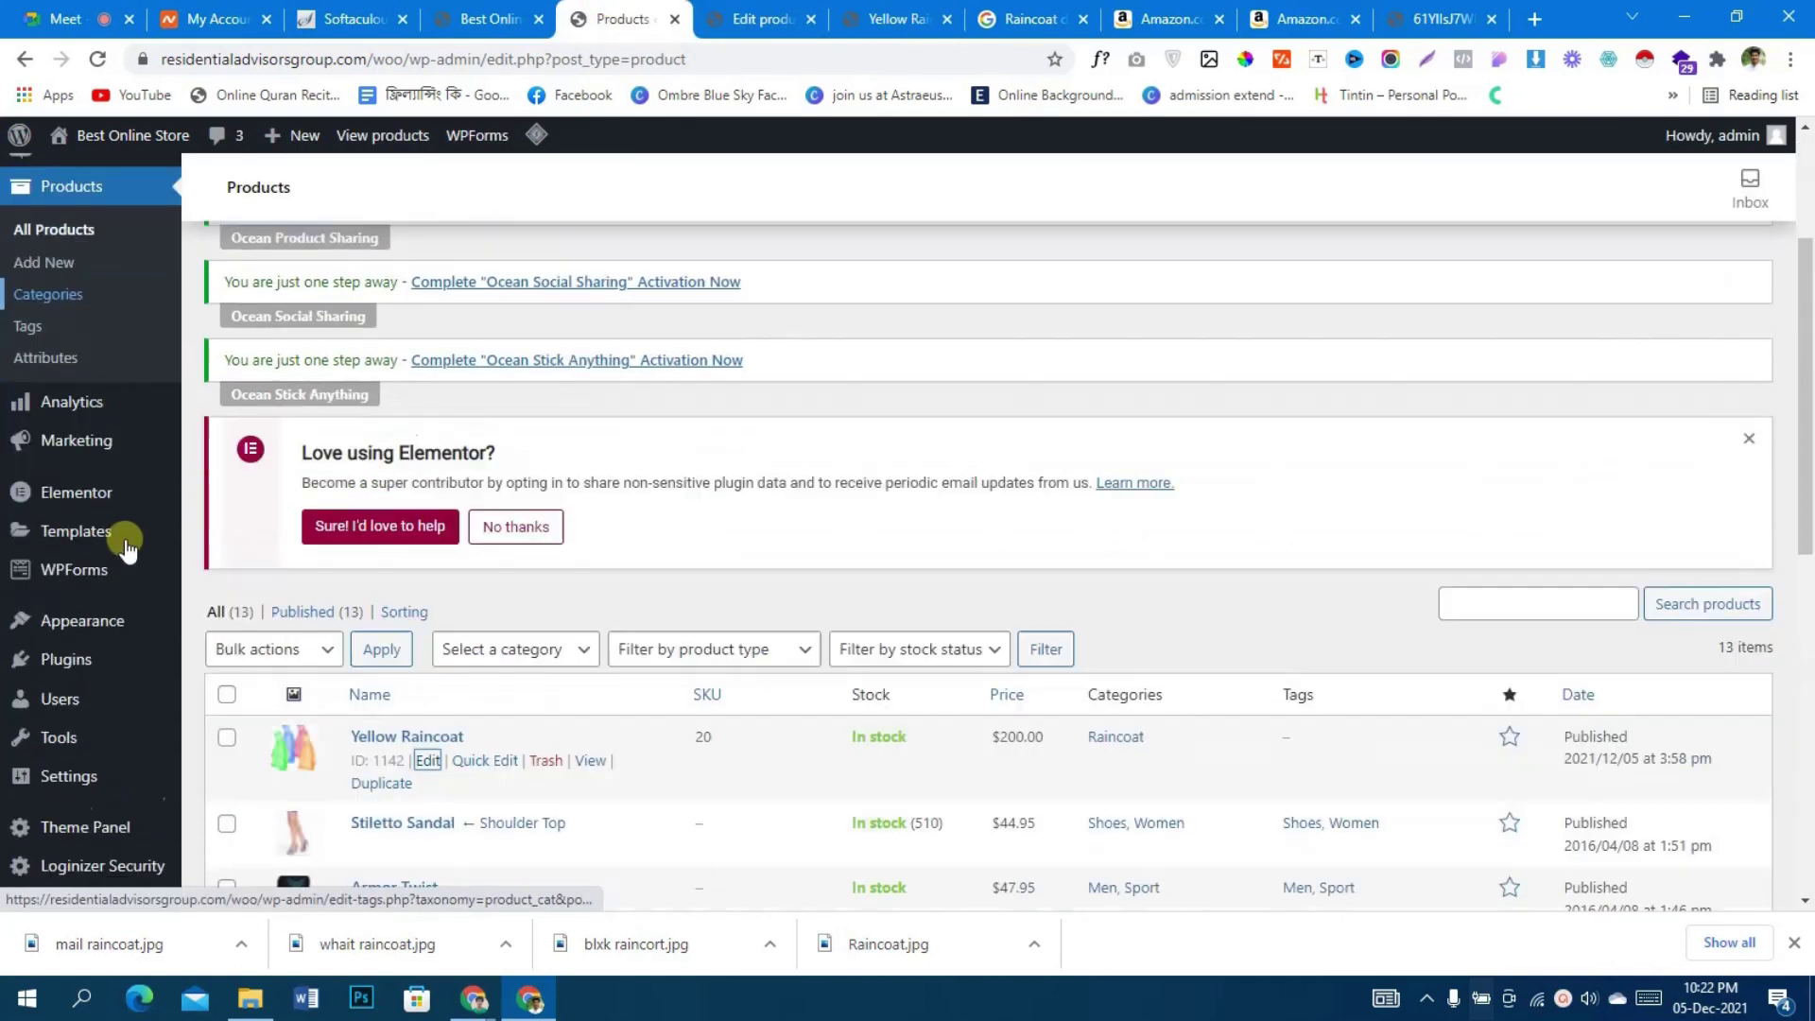
pyautogui.scroll(-4, 122, 510)
pyautogui.moveTo(149, 608)
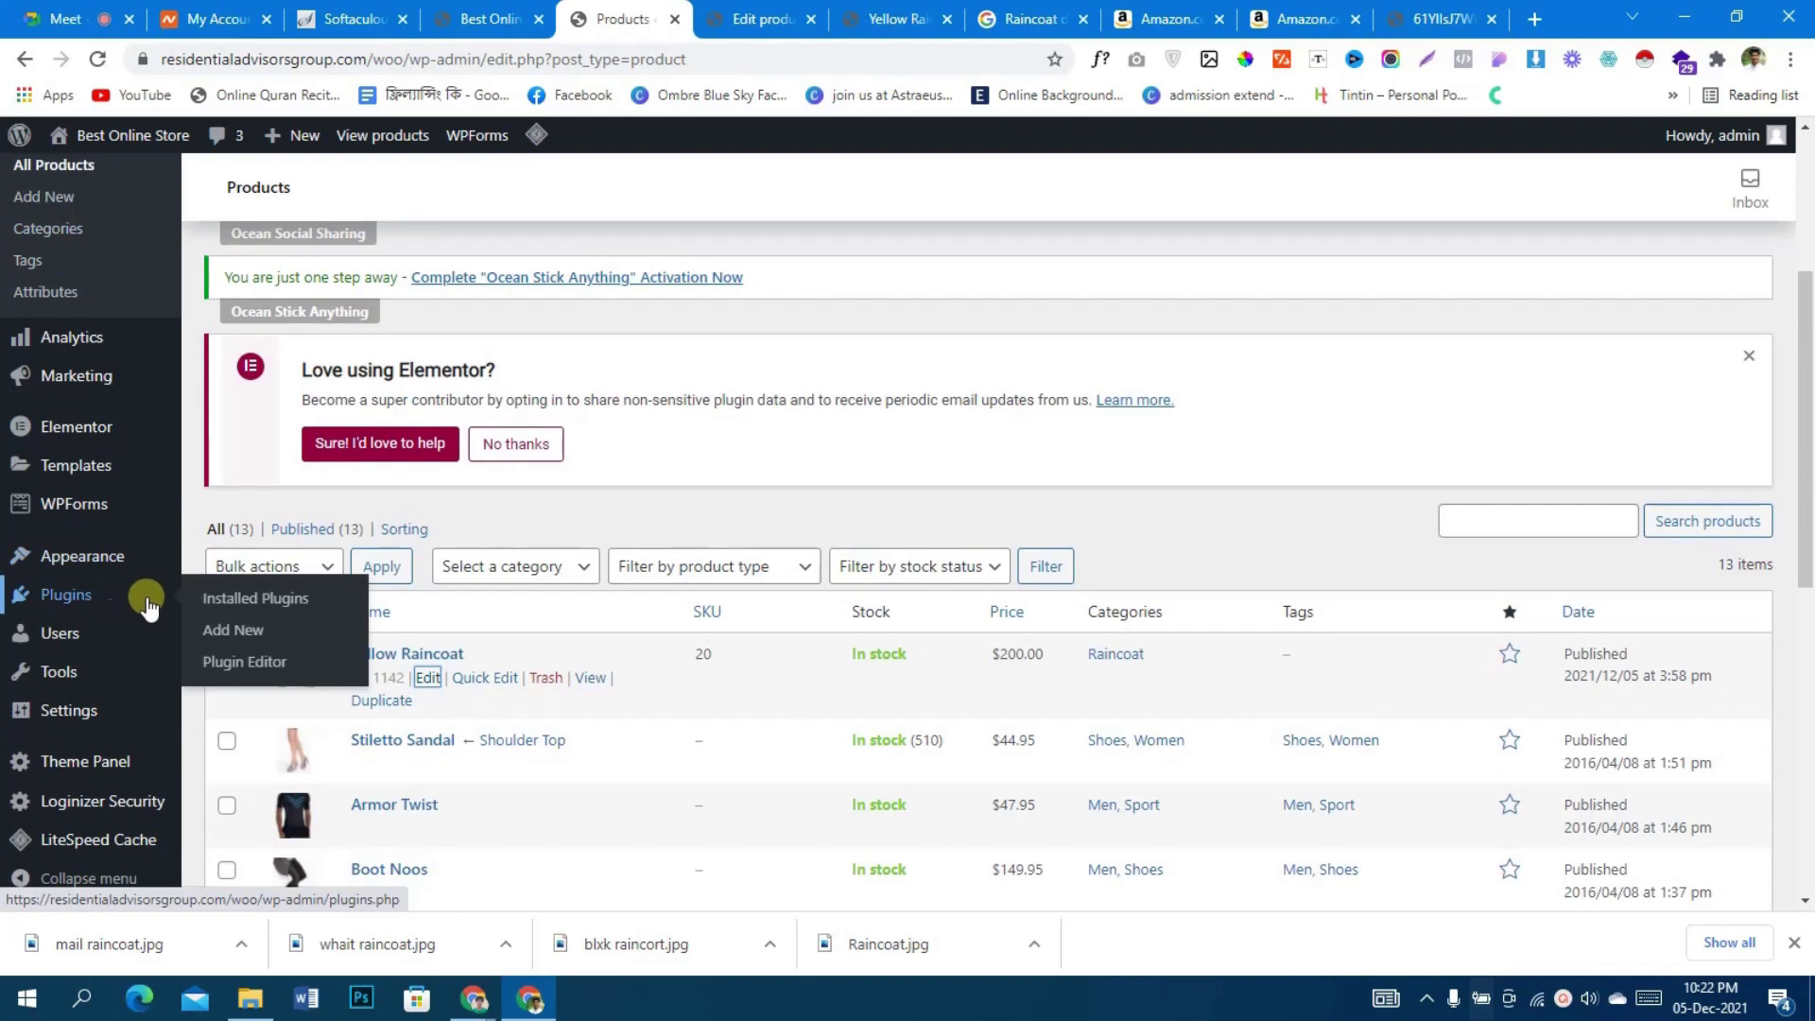
pyautogui.click(228, 641)
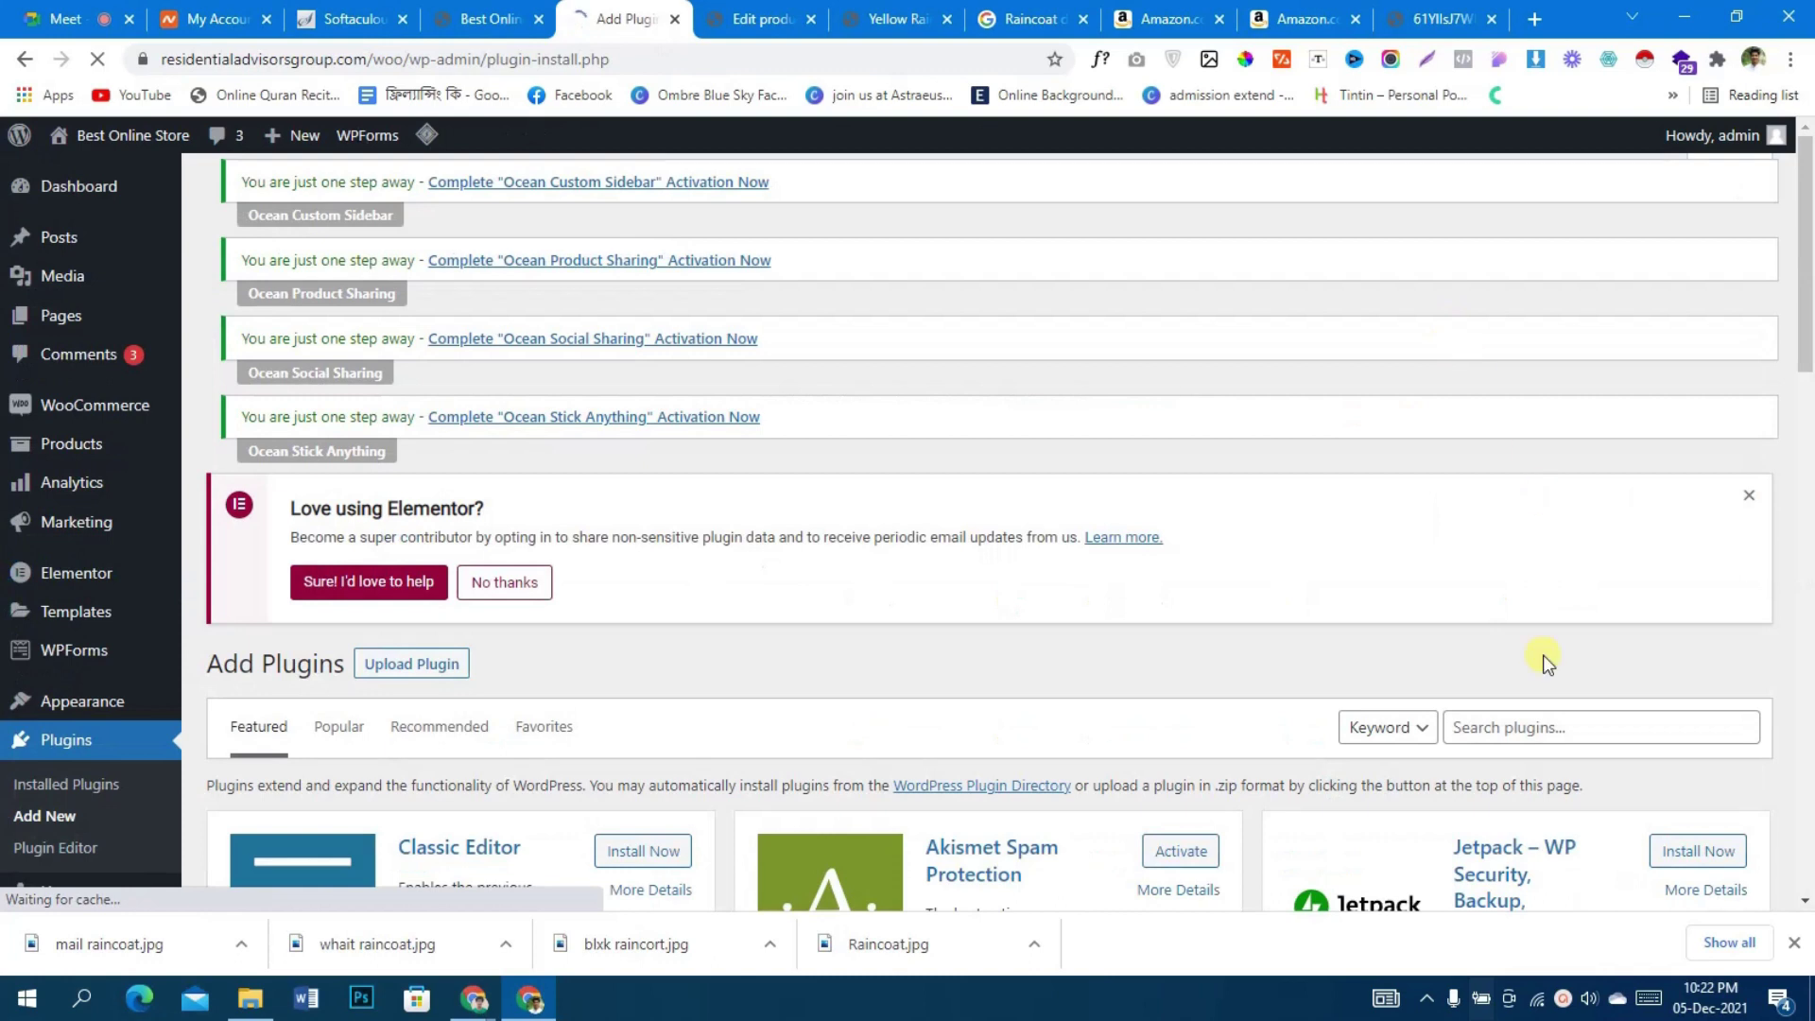
# - Search the plugin directory for the suggested keyword variation
pyautogui.click(1541, 729)
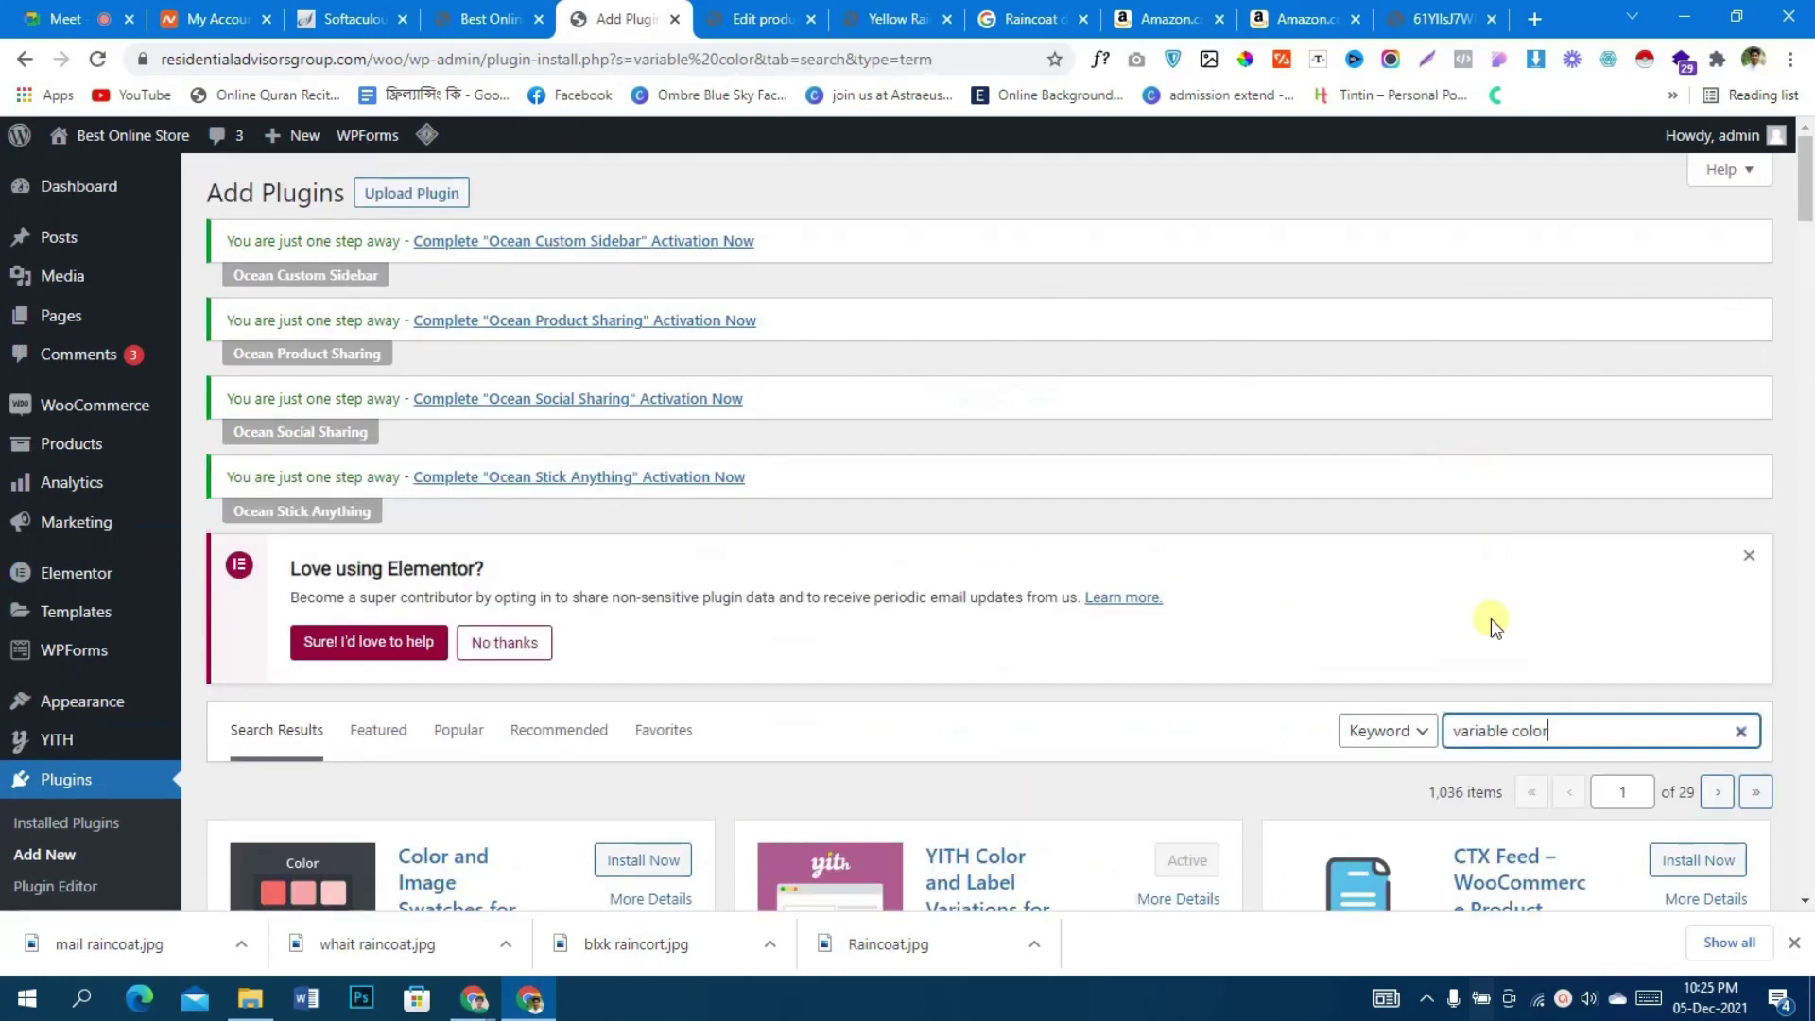
pyautogui.scroll(-2, 1492, 620)
pyautogui.tripleClick(1577, 502)
pyautogui.write('va')
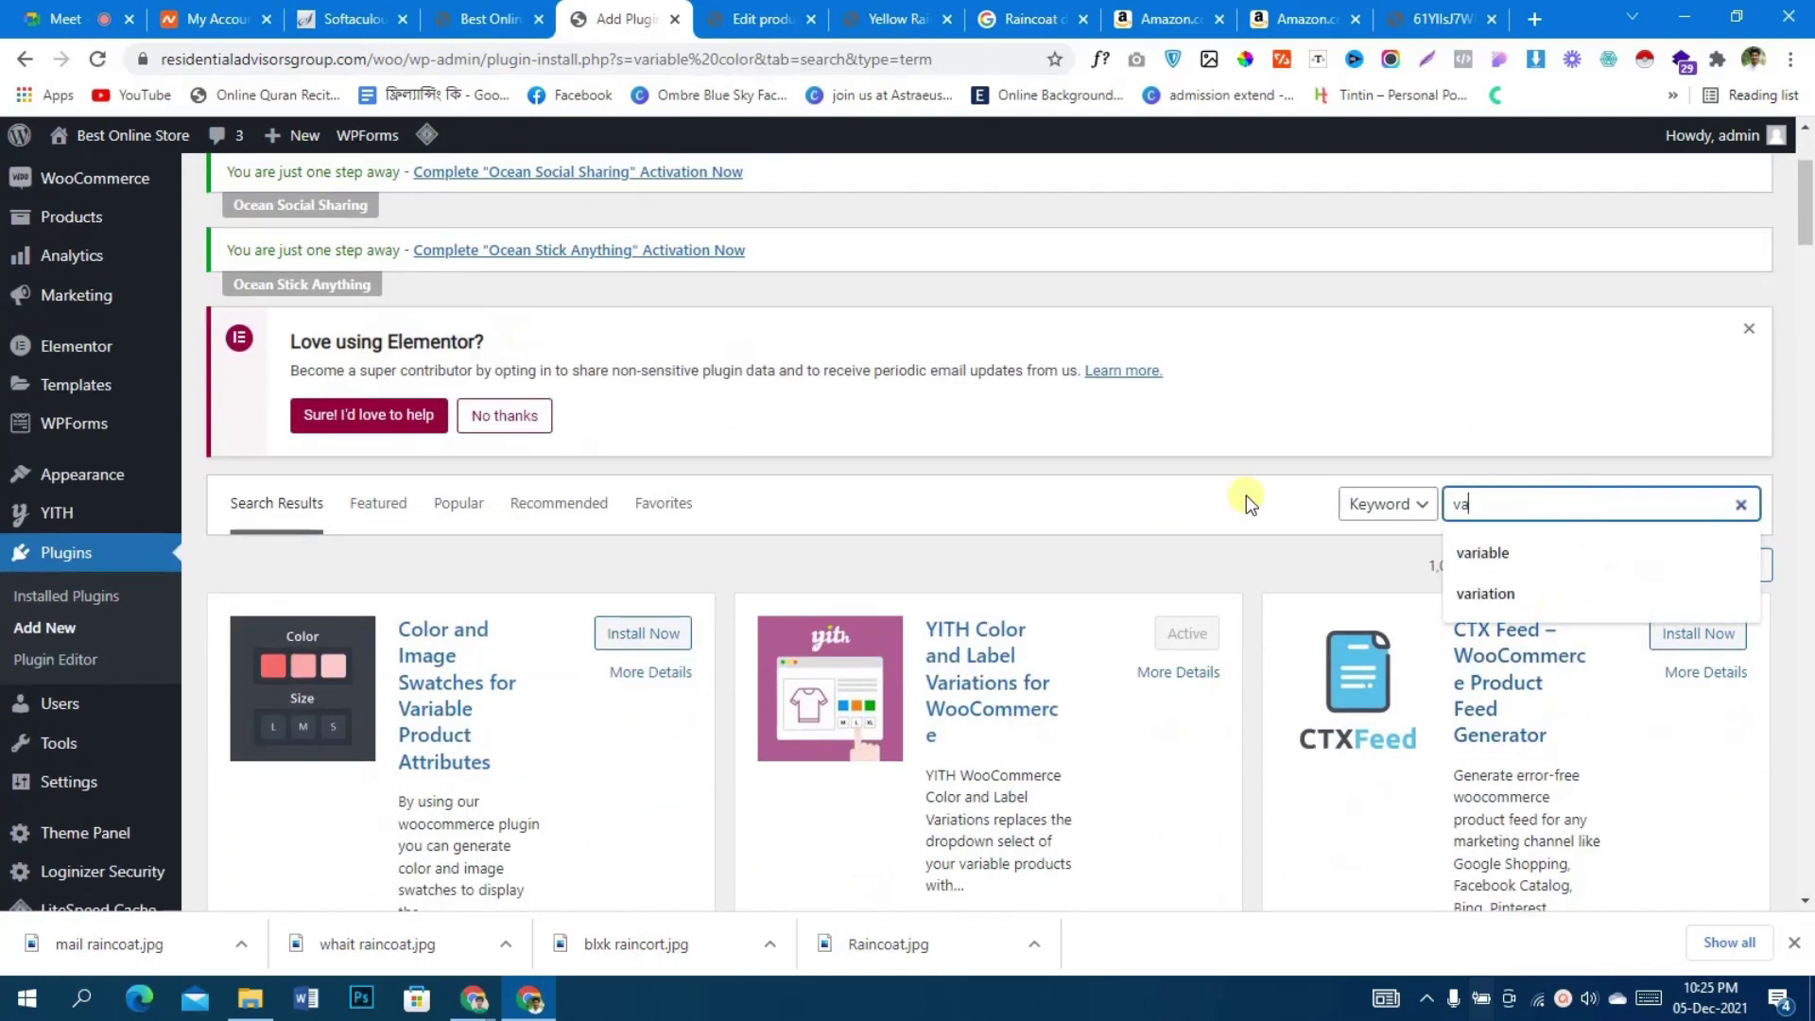
pyautogui.write('riati')
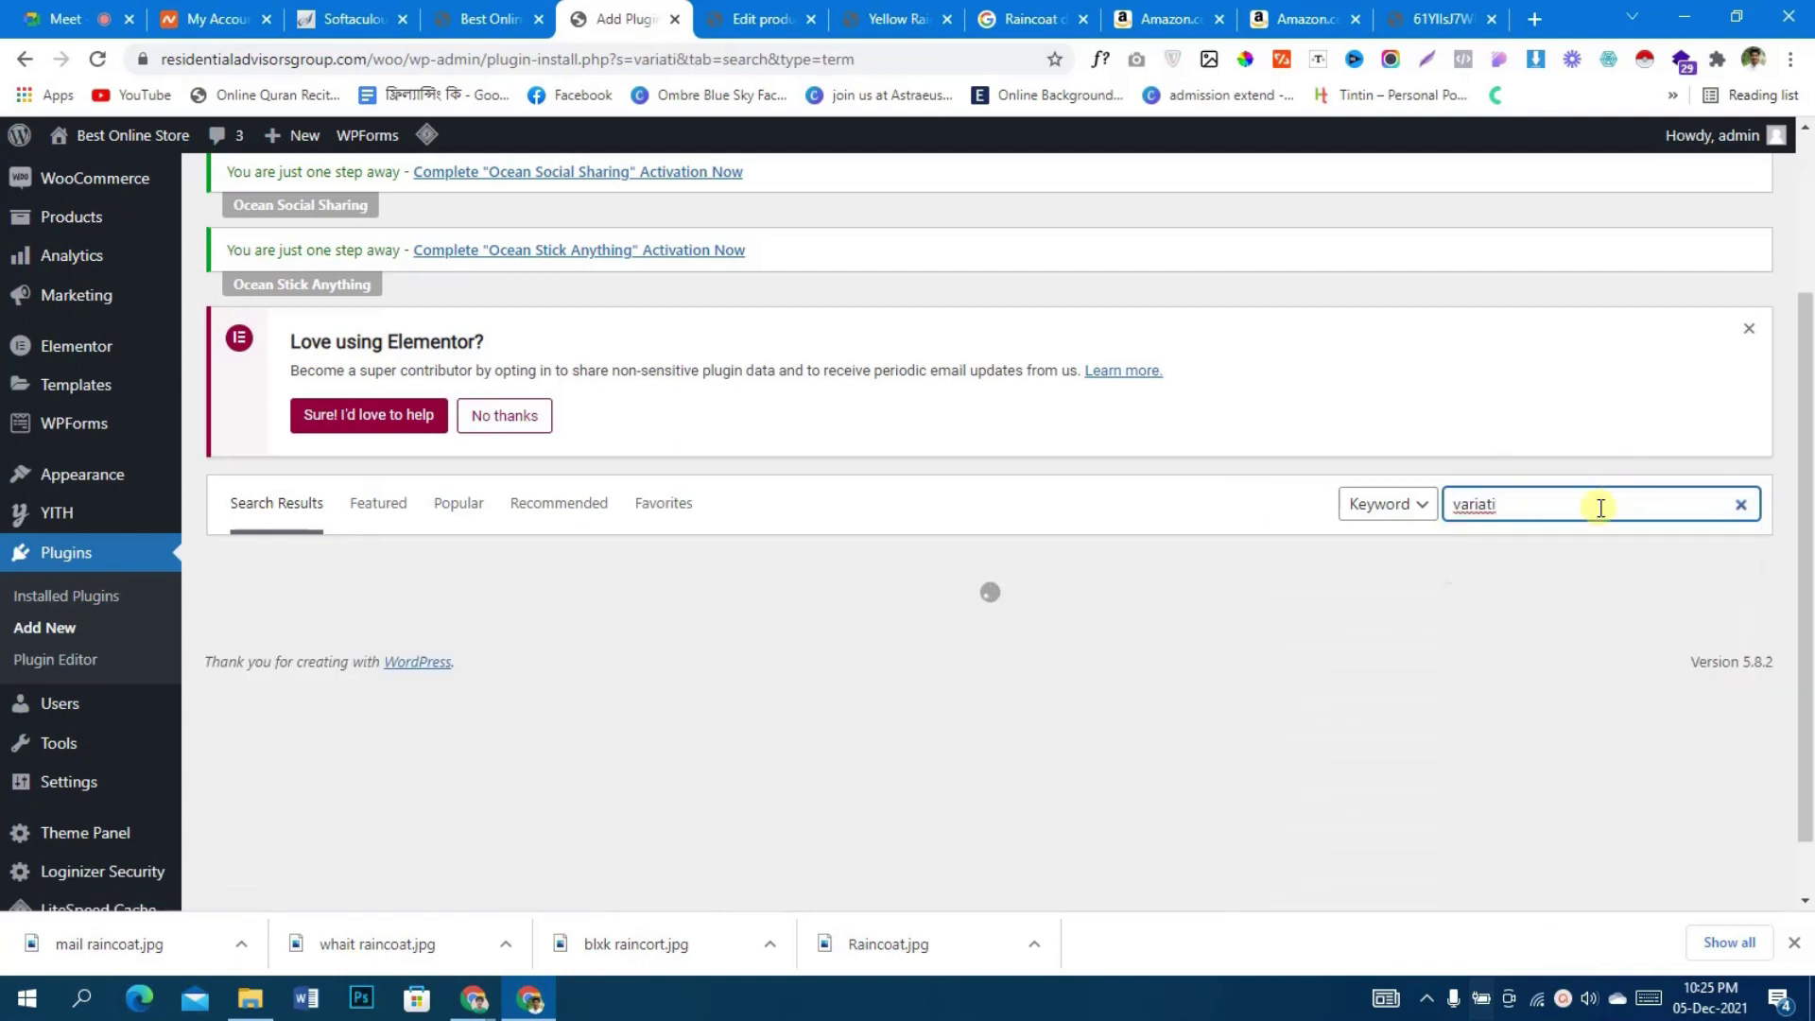
pyautogui.click(1546, 554)
pyautogui.scroll(-1, 1210, 752)
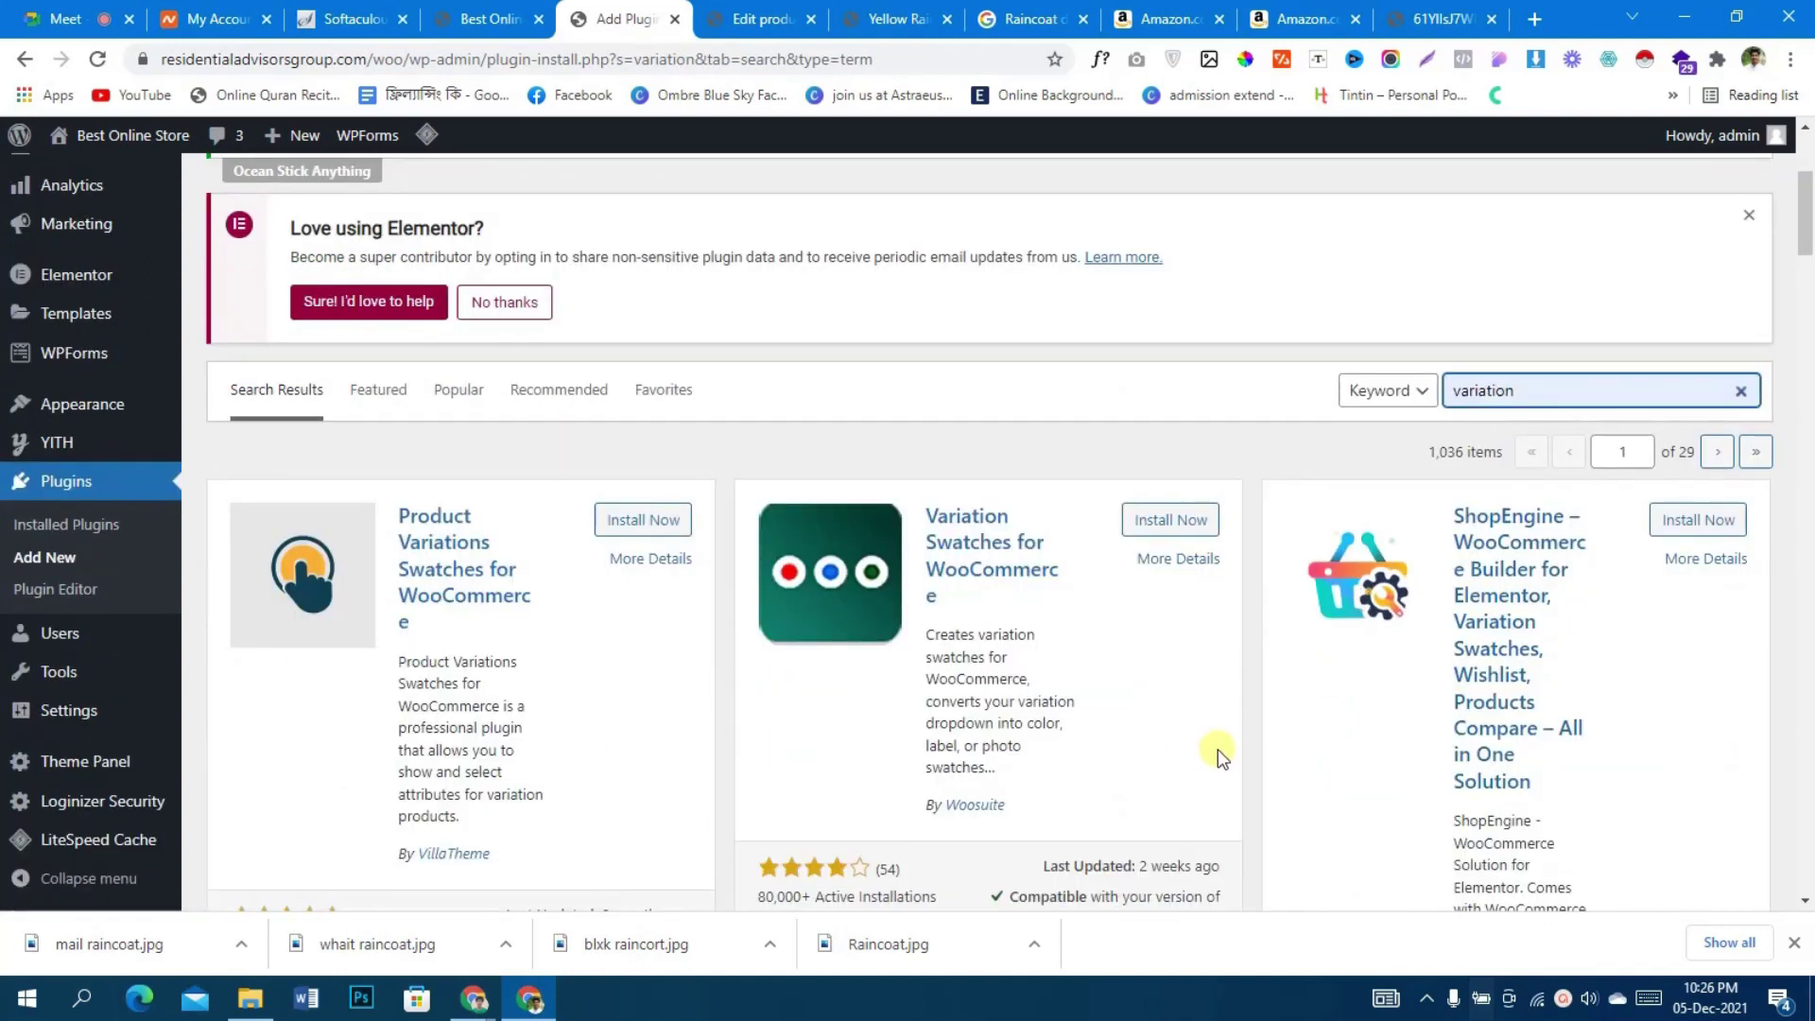
# - Install and activate the Variation Swatches for WooCommerce plugin that has 300,000+ active installations
pyautogui.scroll(-5, 1217, 747)
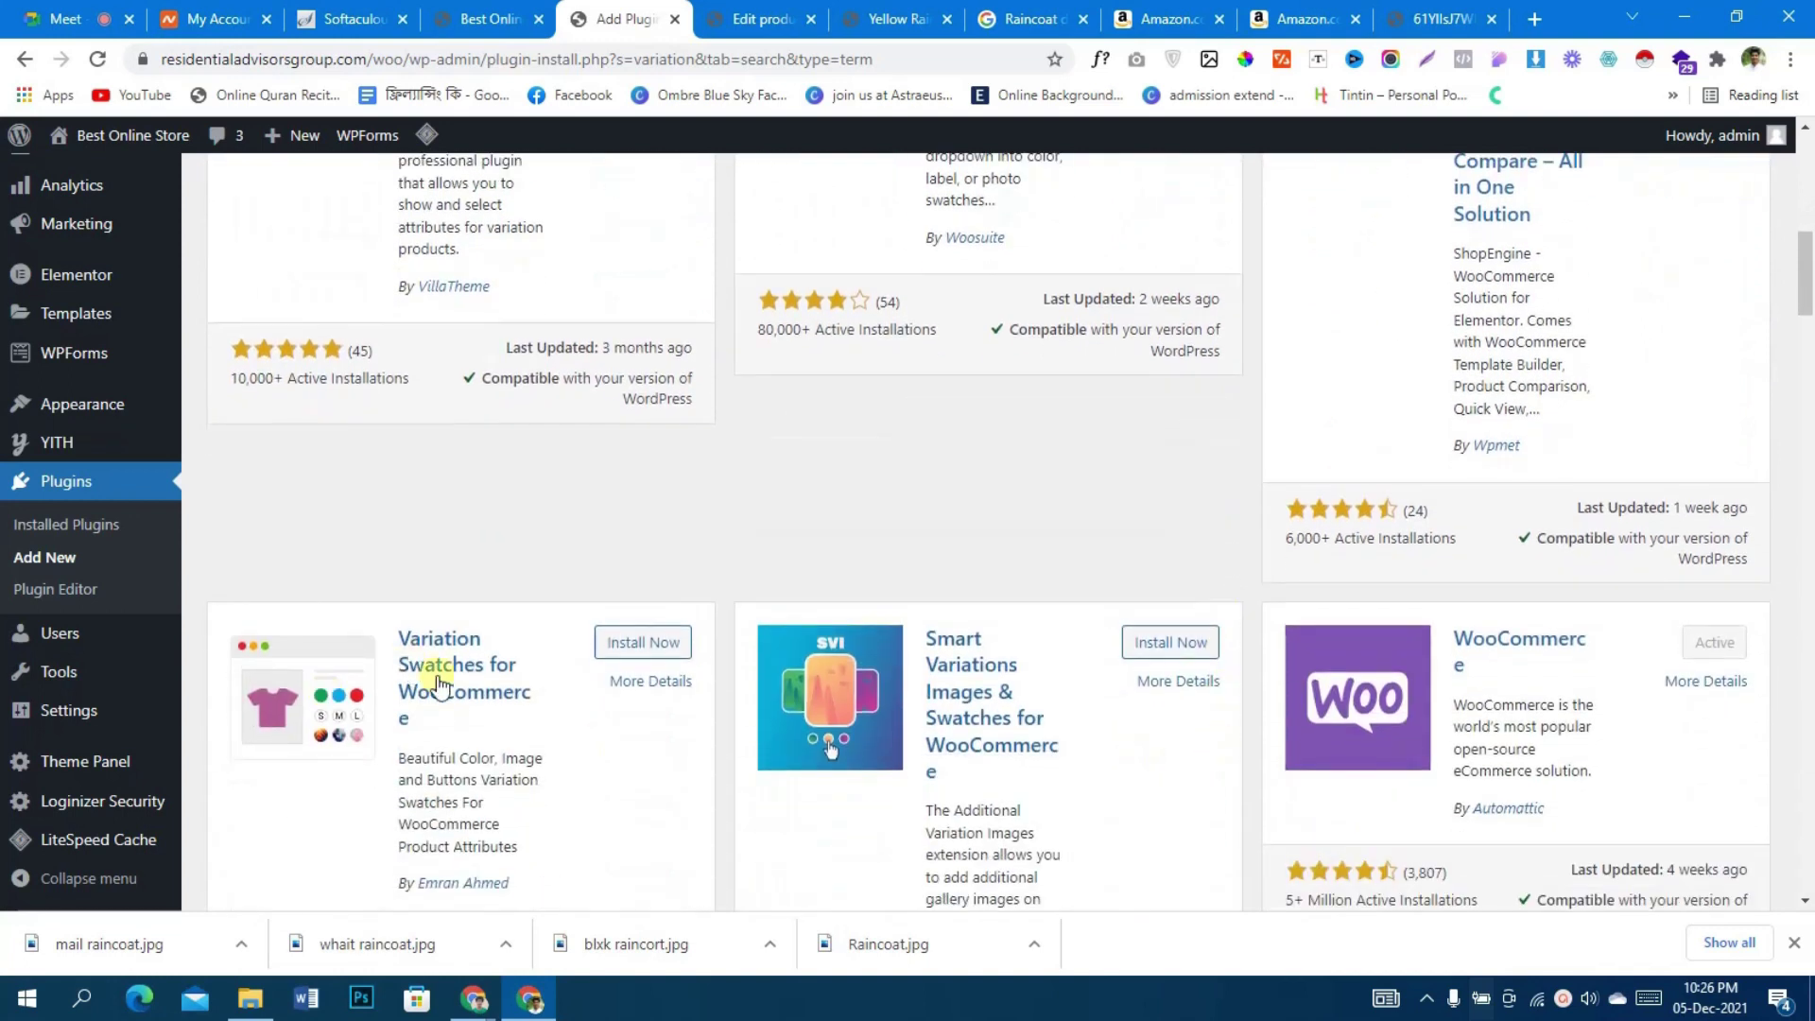
pyautogui.click(637, 645)
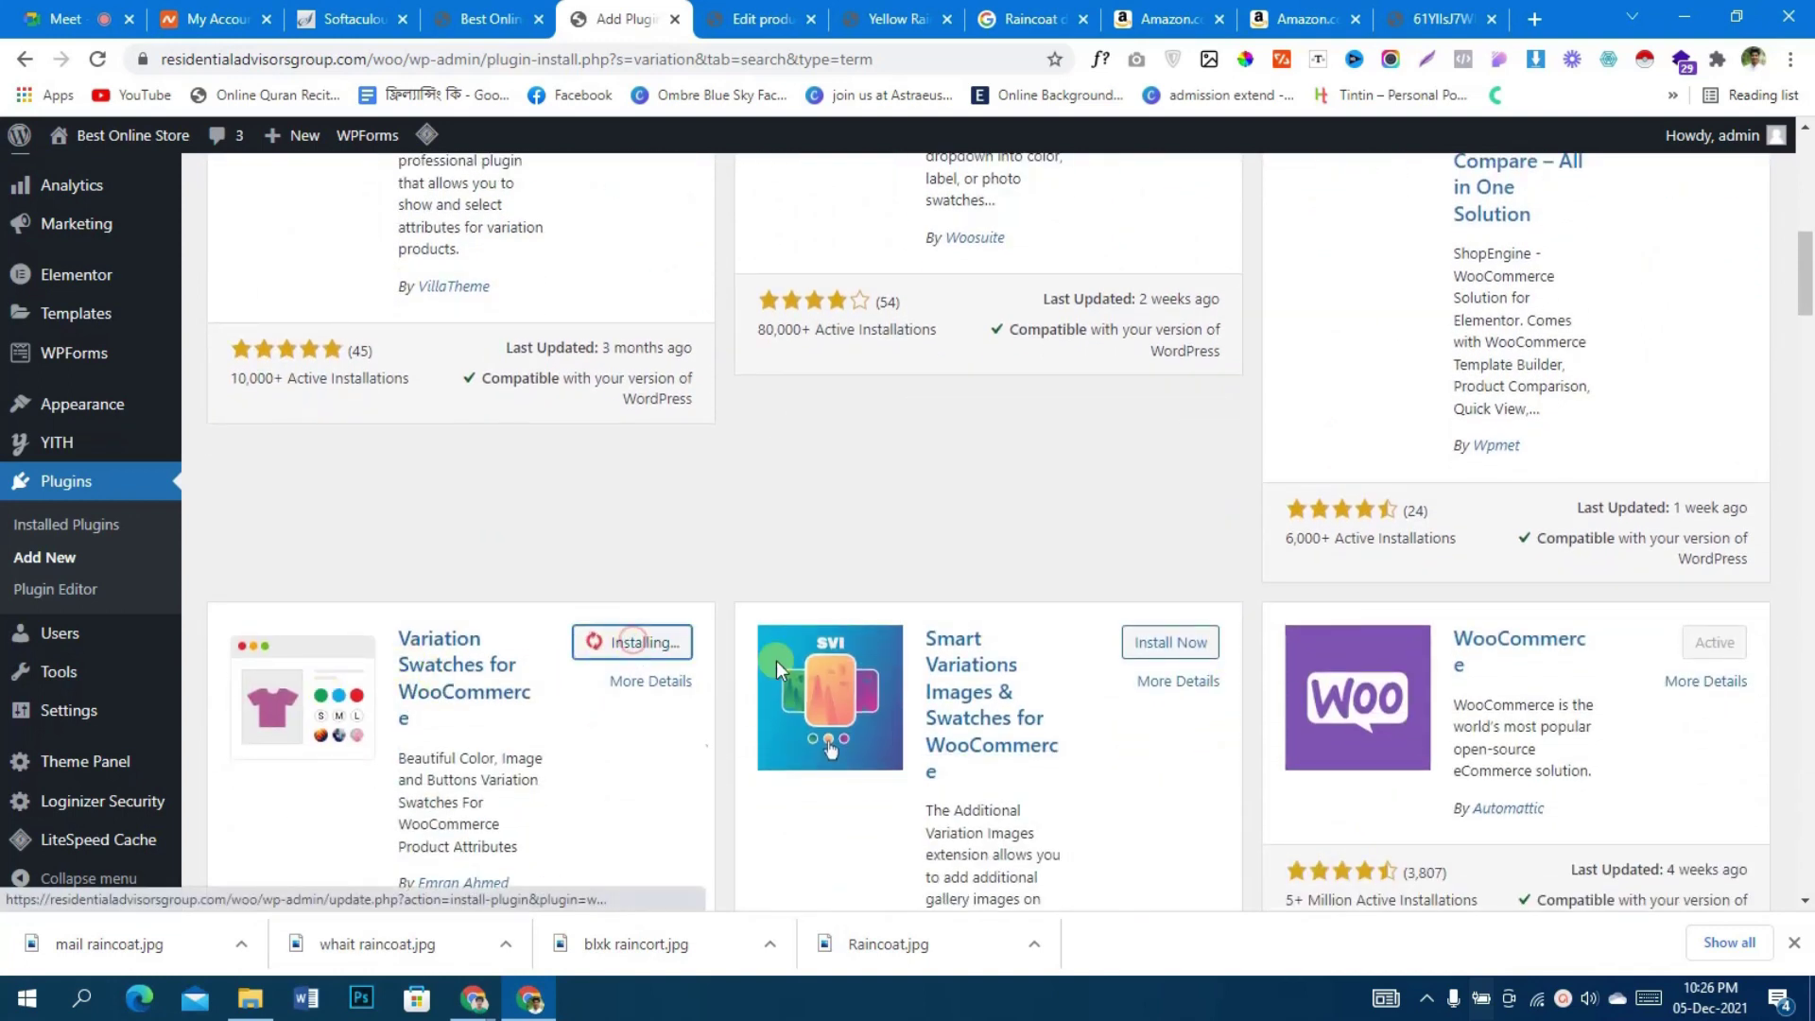
pyautogui.scroll(-2, 709, 730)
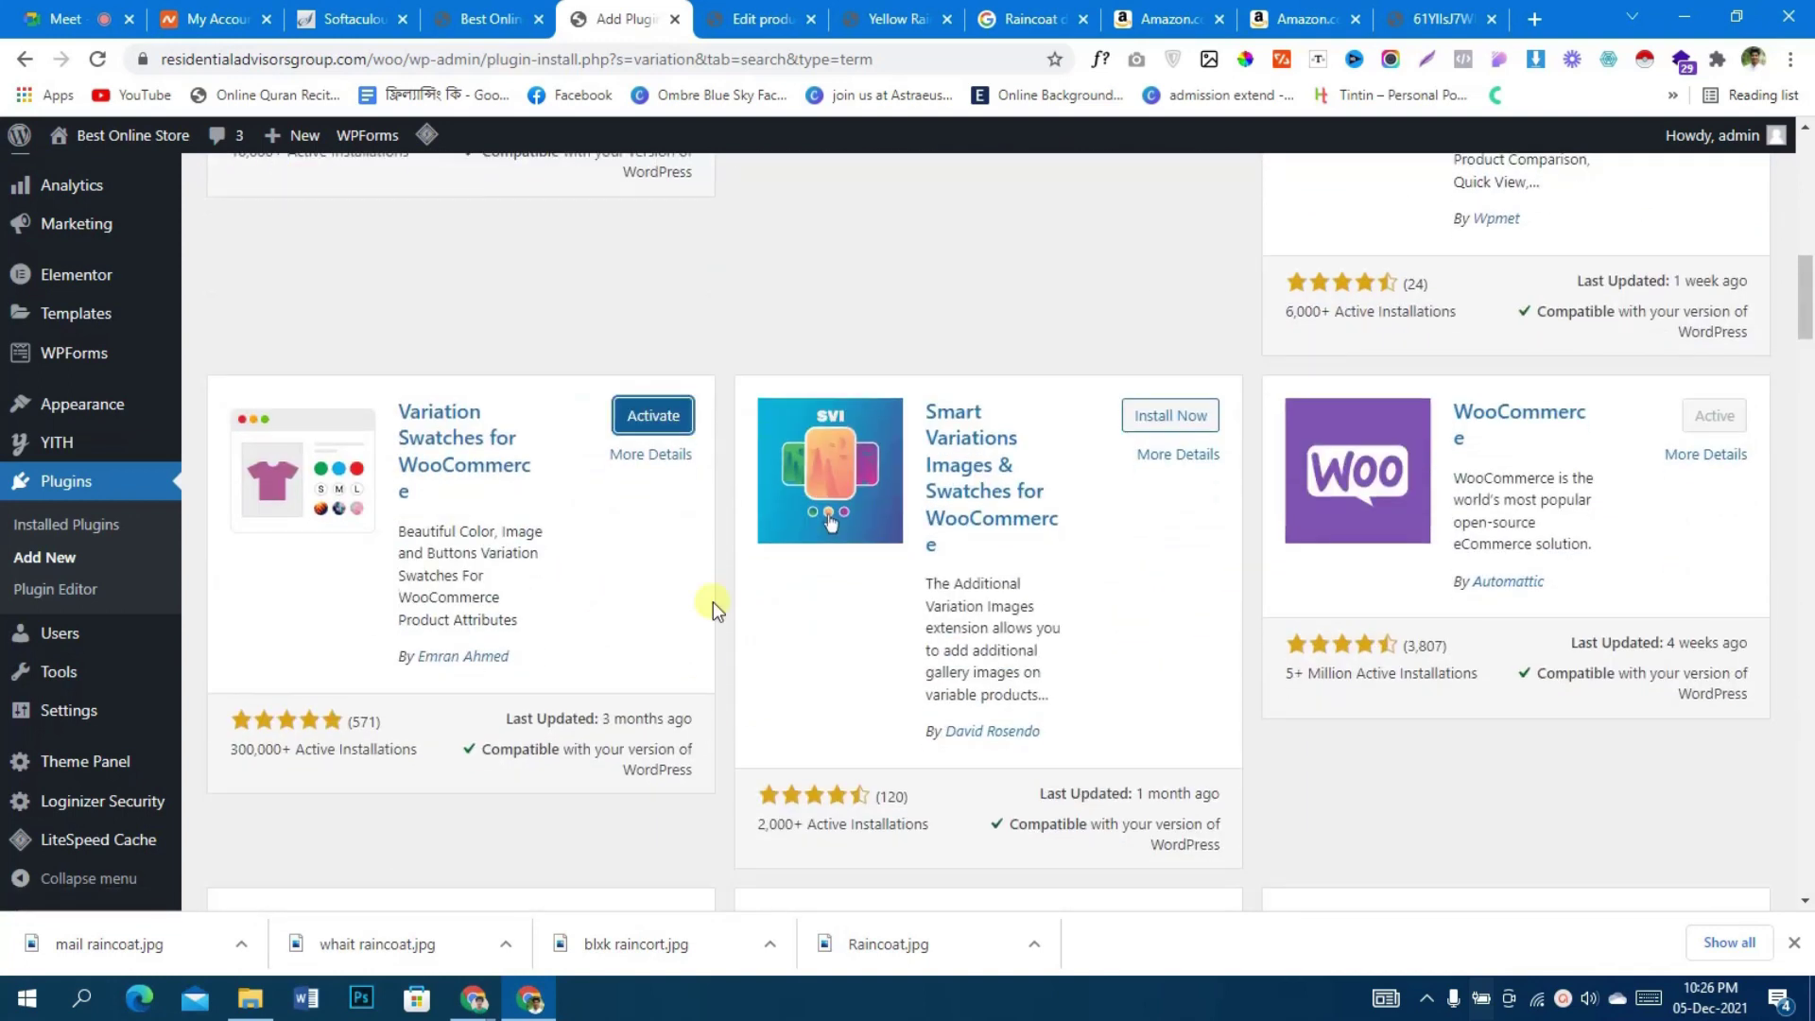
pyautogui.click(649, 415)
# - Delete the YITH Color and Label Variations for WooCommerce plugin and look for Variation Swatches for WooCommerce among the installed plugins
pyautogui.moveTo(134, 438)
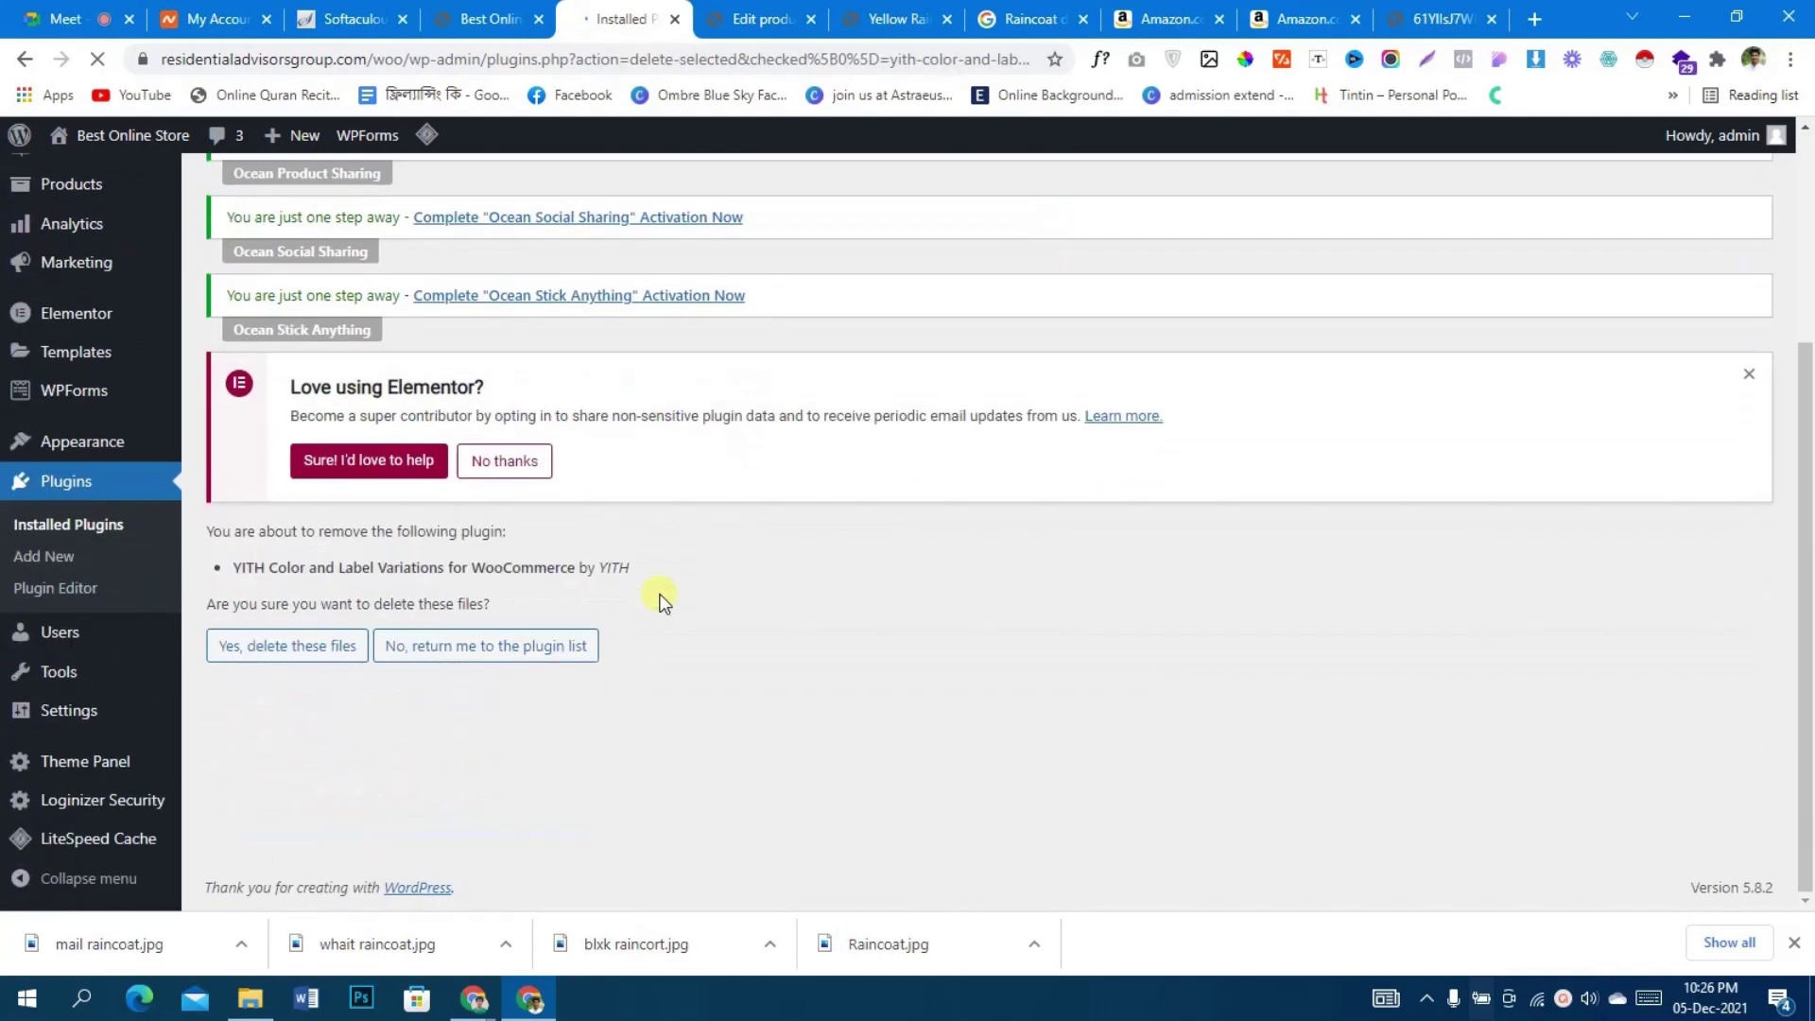
pyautogui.click(467, 652)
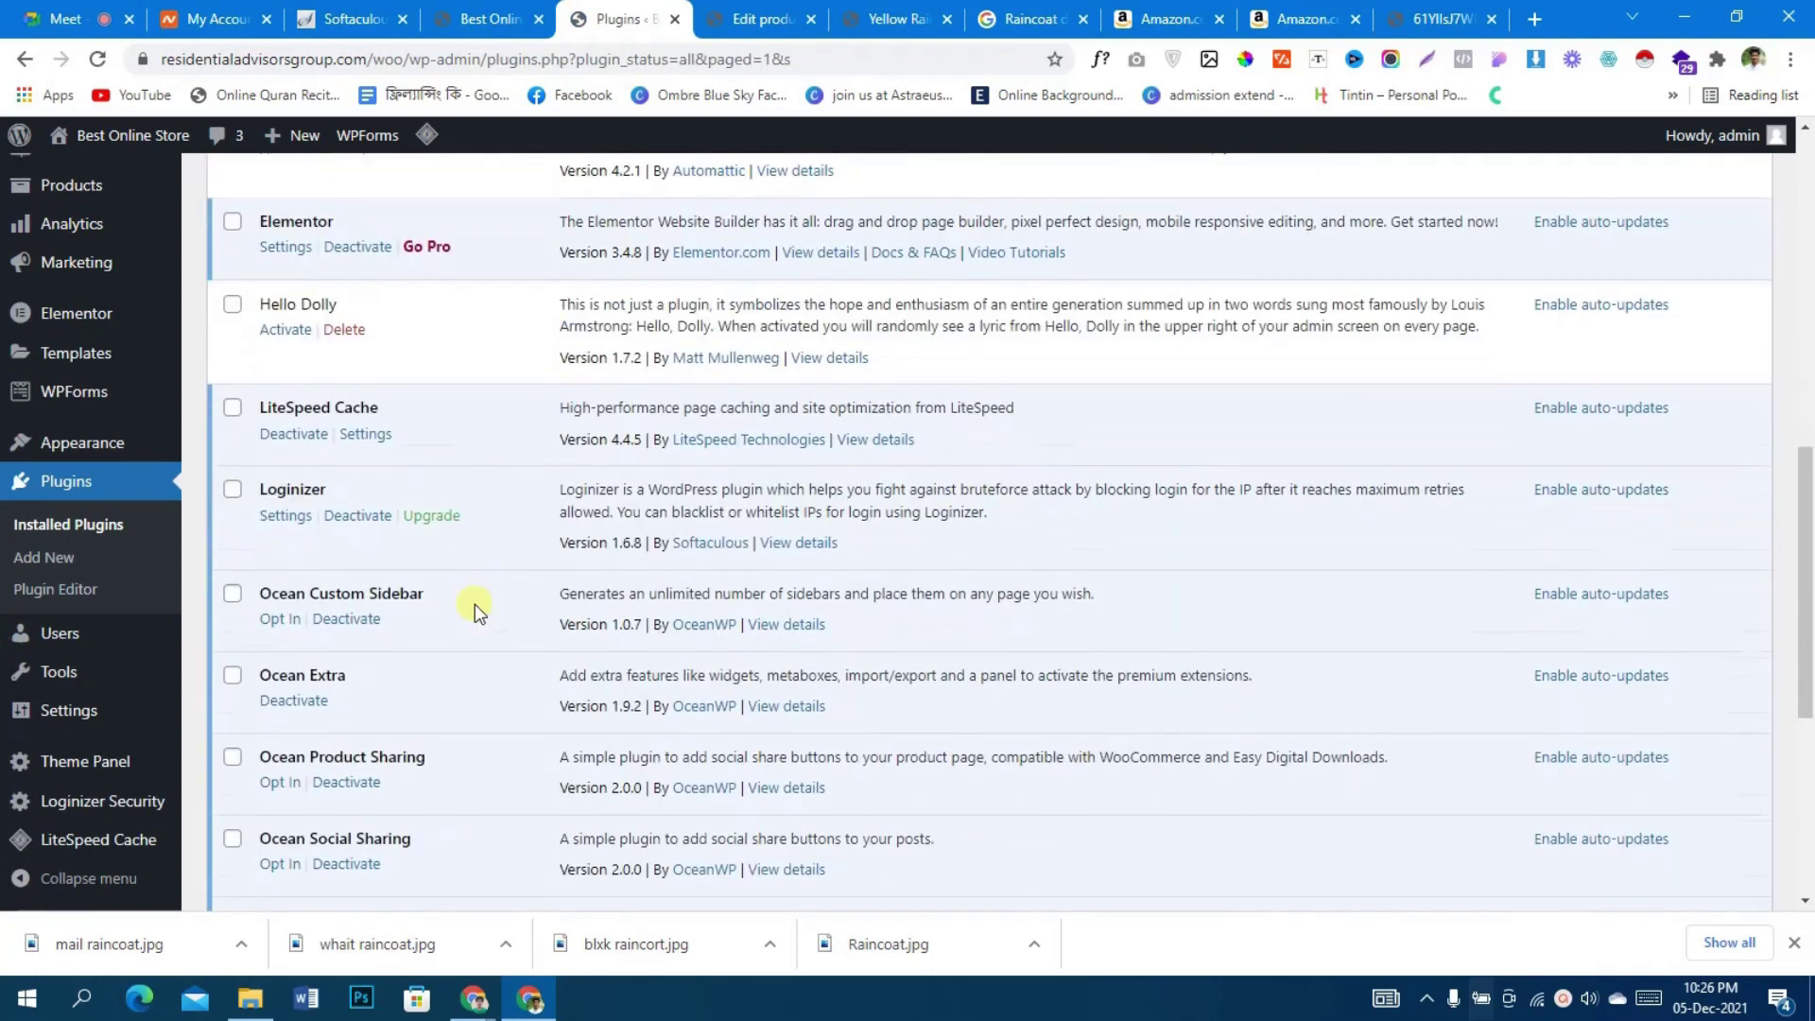
pyautogui.scroll(-5, 475, 607)
pyautogui.scroll(-1, 474, 610)
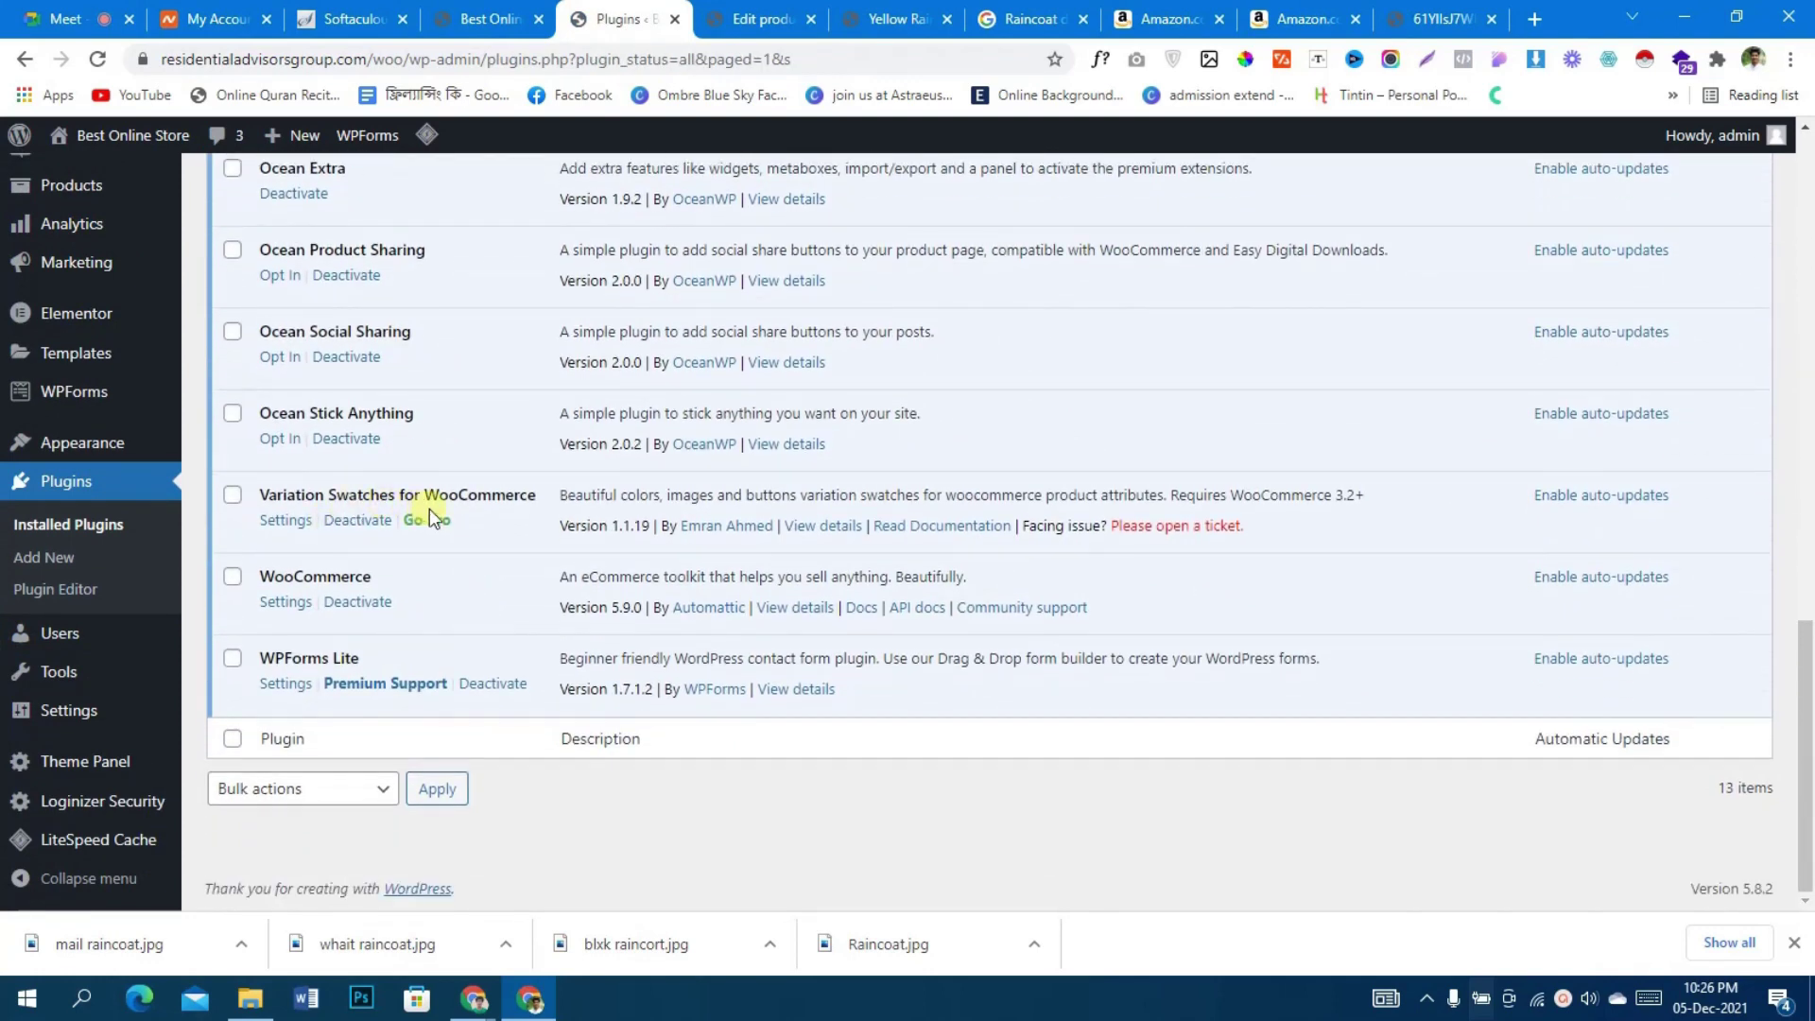
pyautogui.scroll(3, 564, 596)
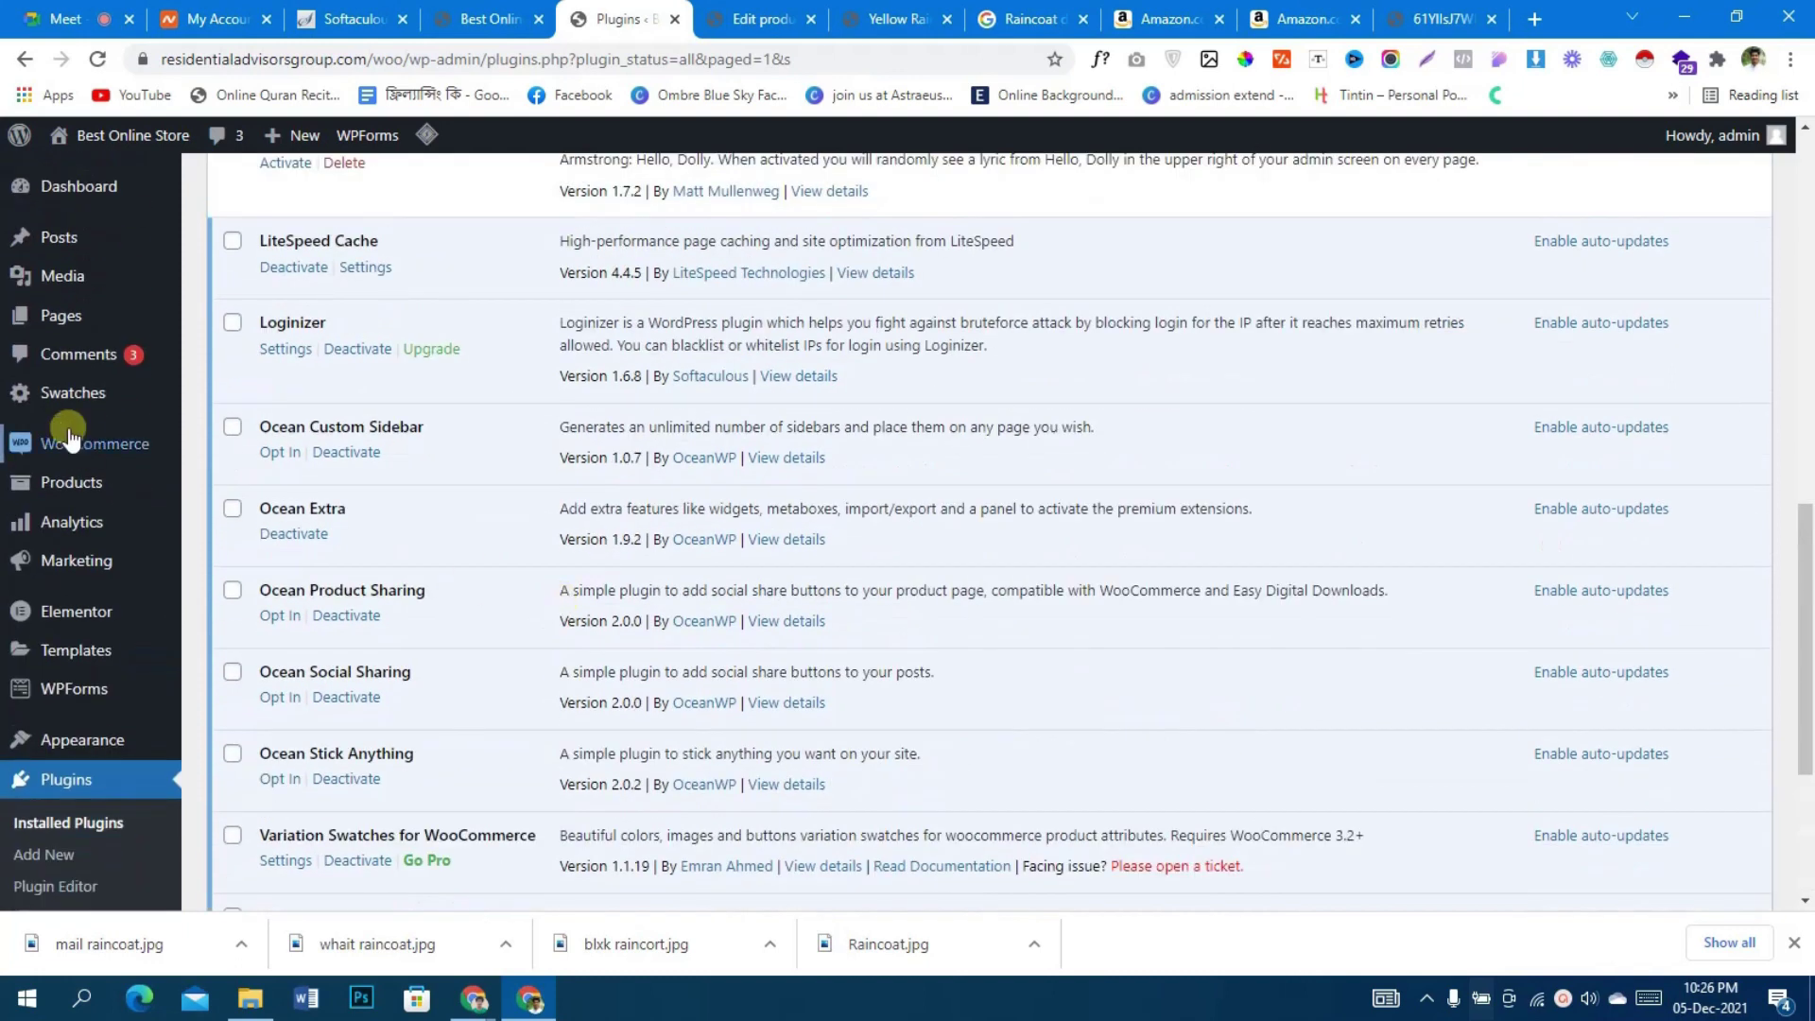
# - Open the Swatches settings and examine the Simple and Style options
pyautogui.moveTo(135, 442)
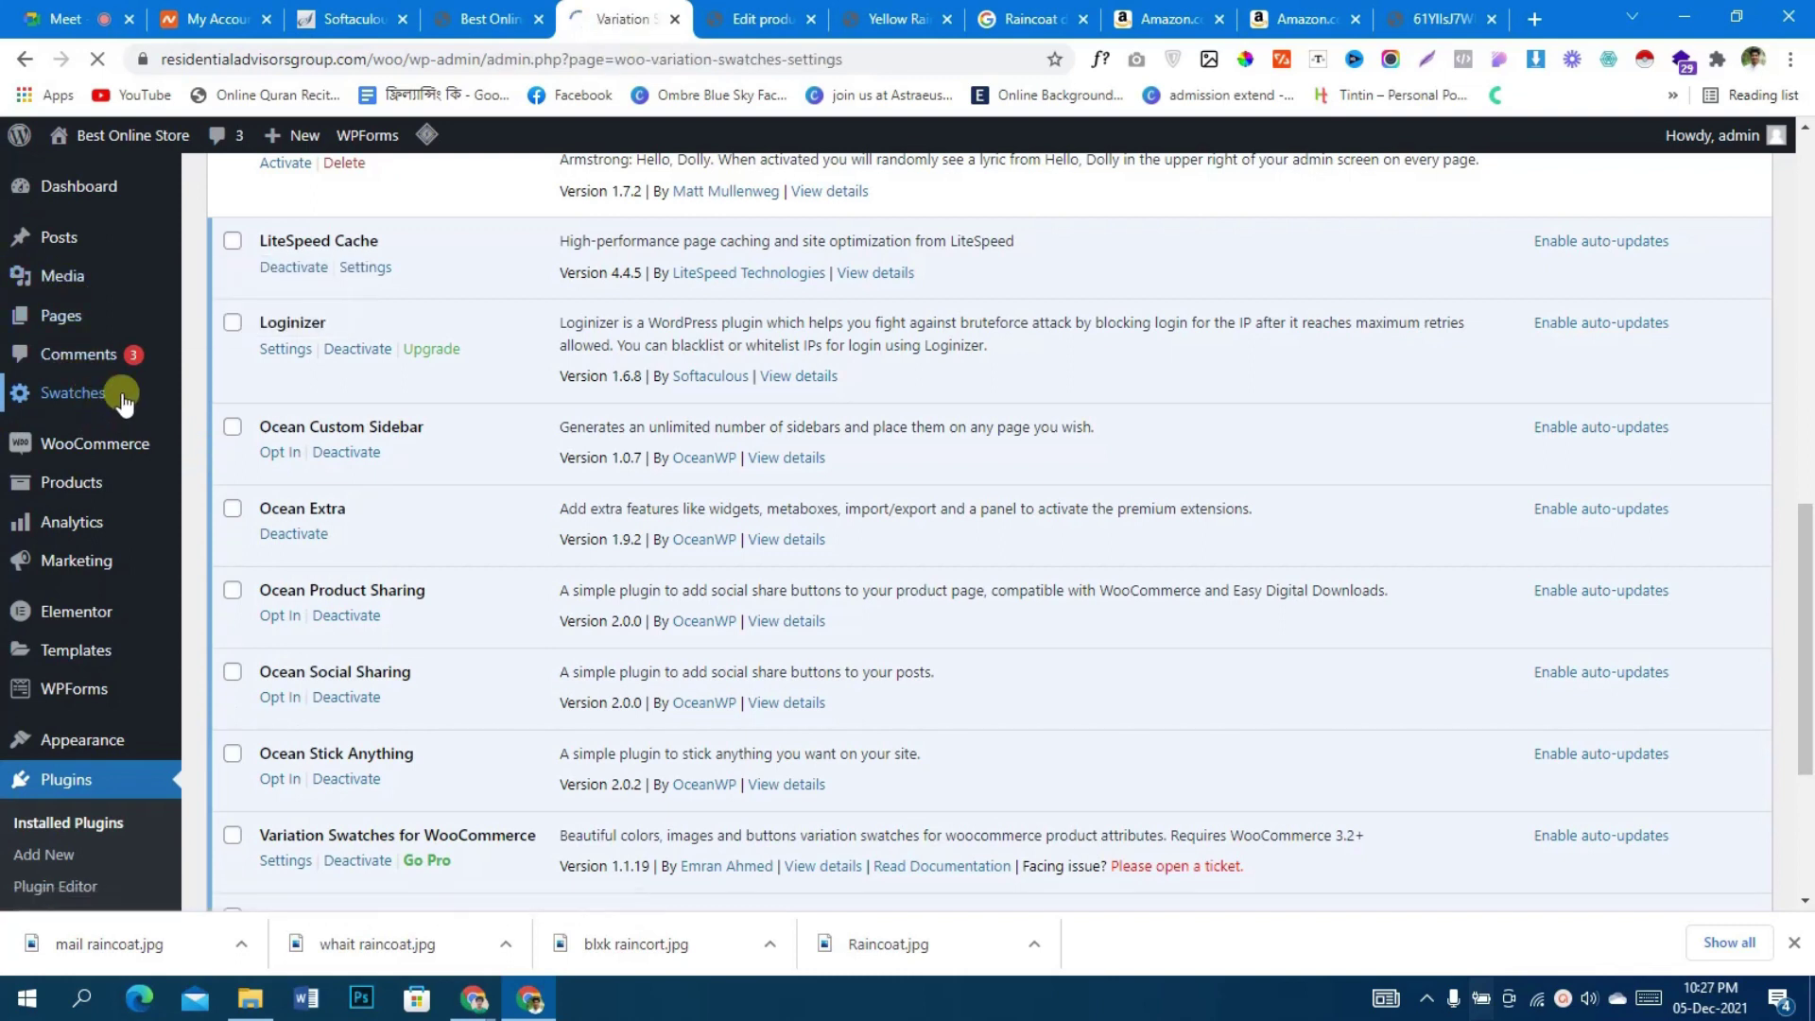
pyautogui.scroll(-3, 631, 456)
pyautogui.scroll(-2, 634, 456)
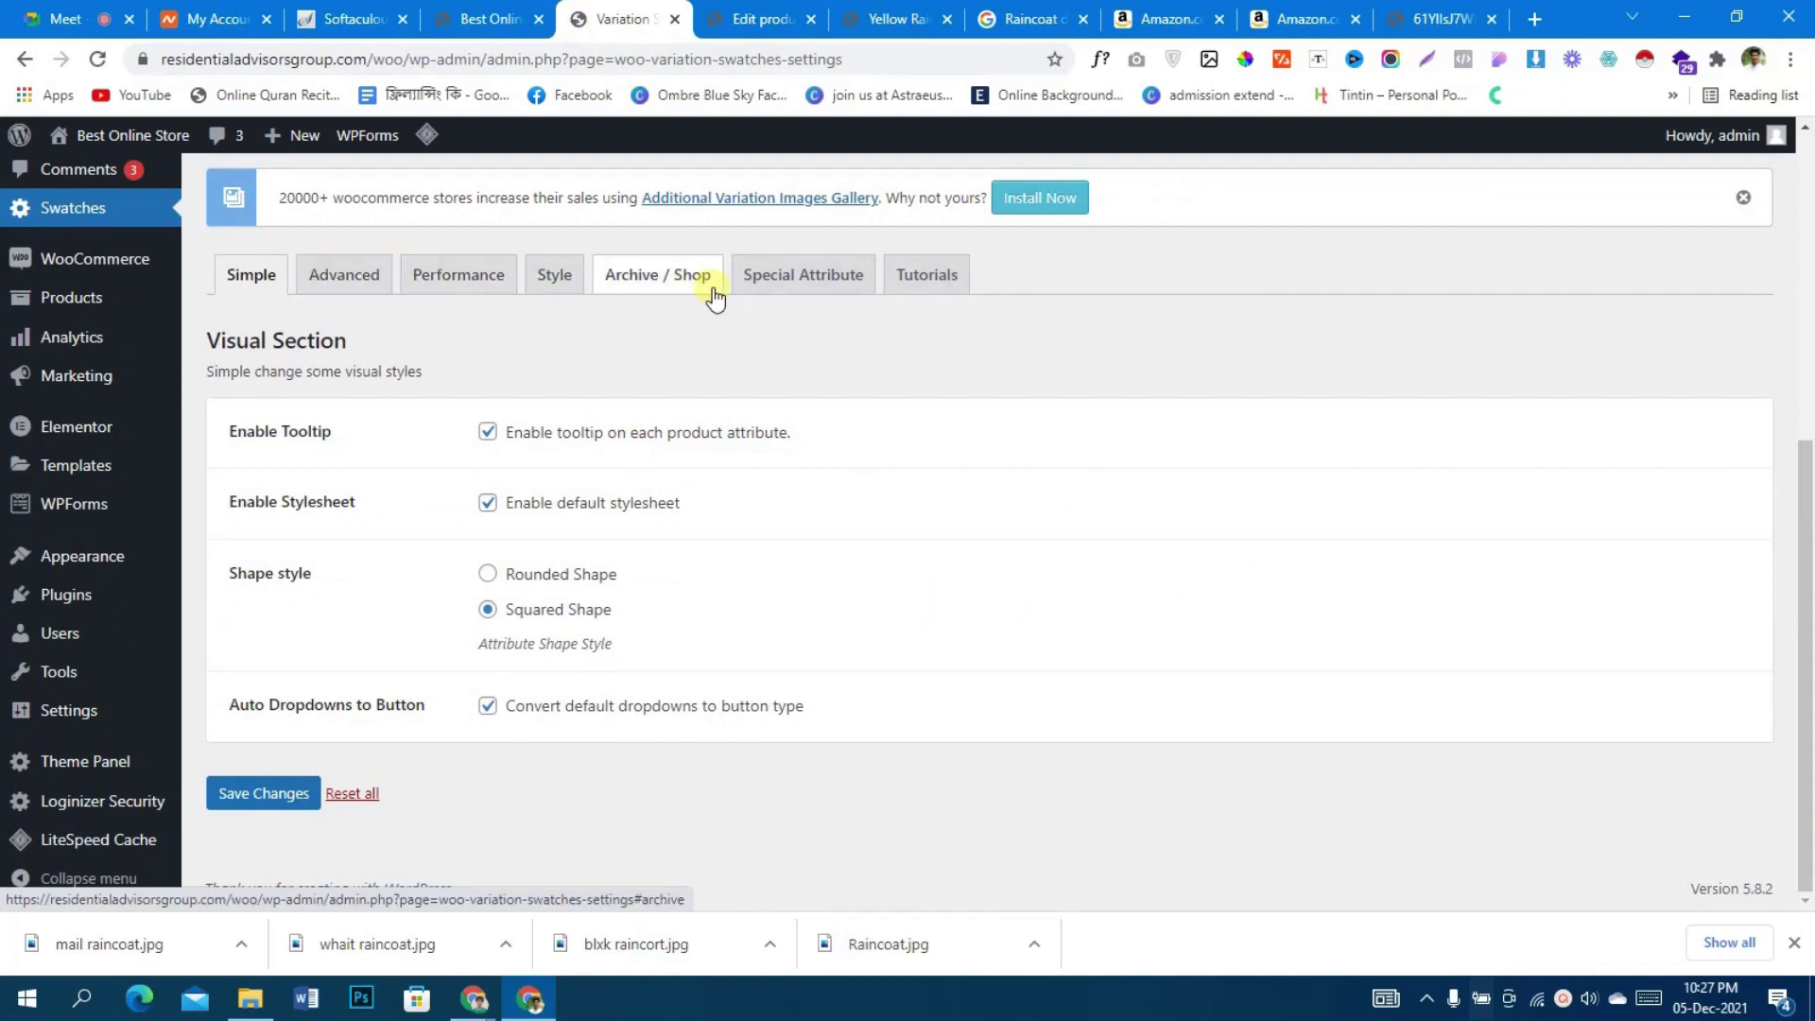
pyautogui.click(563, 284)
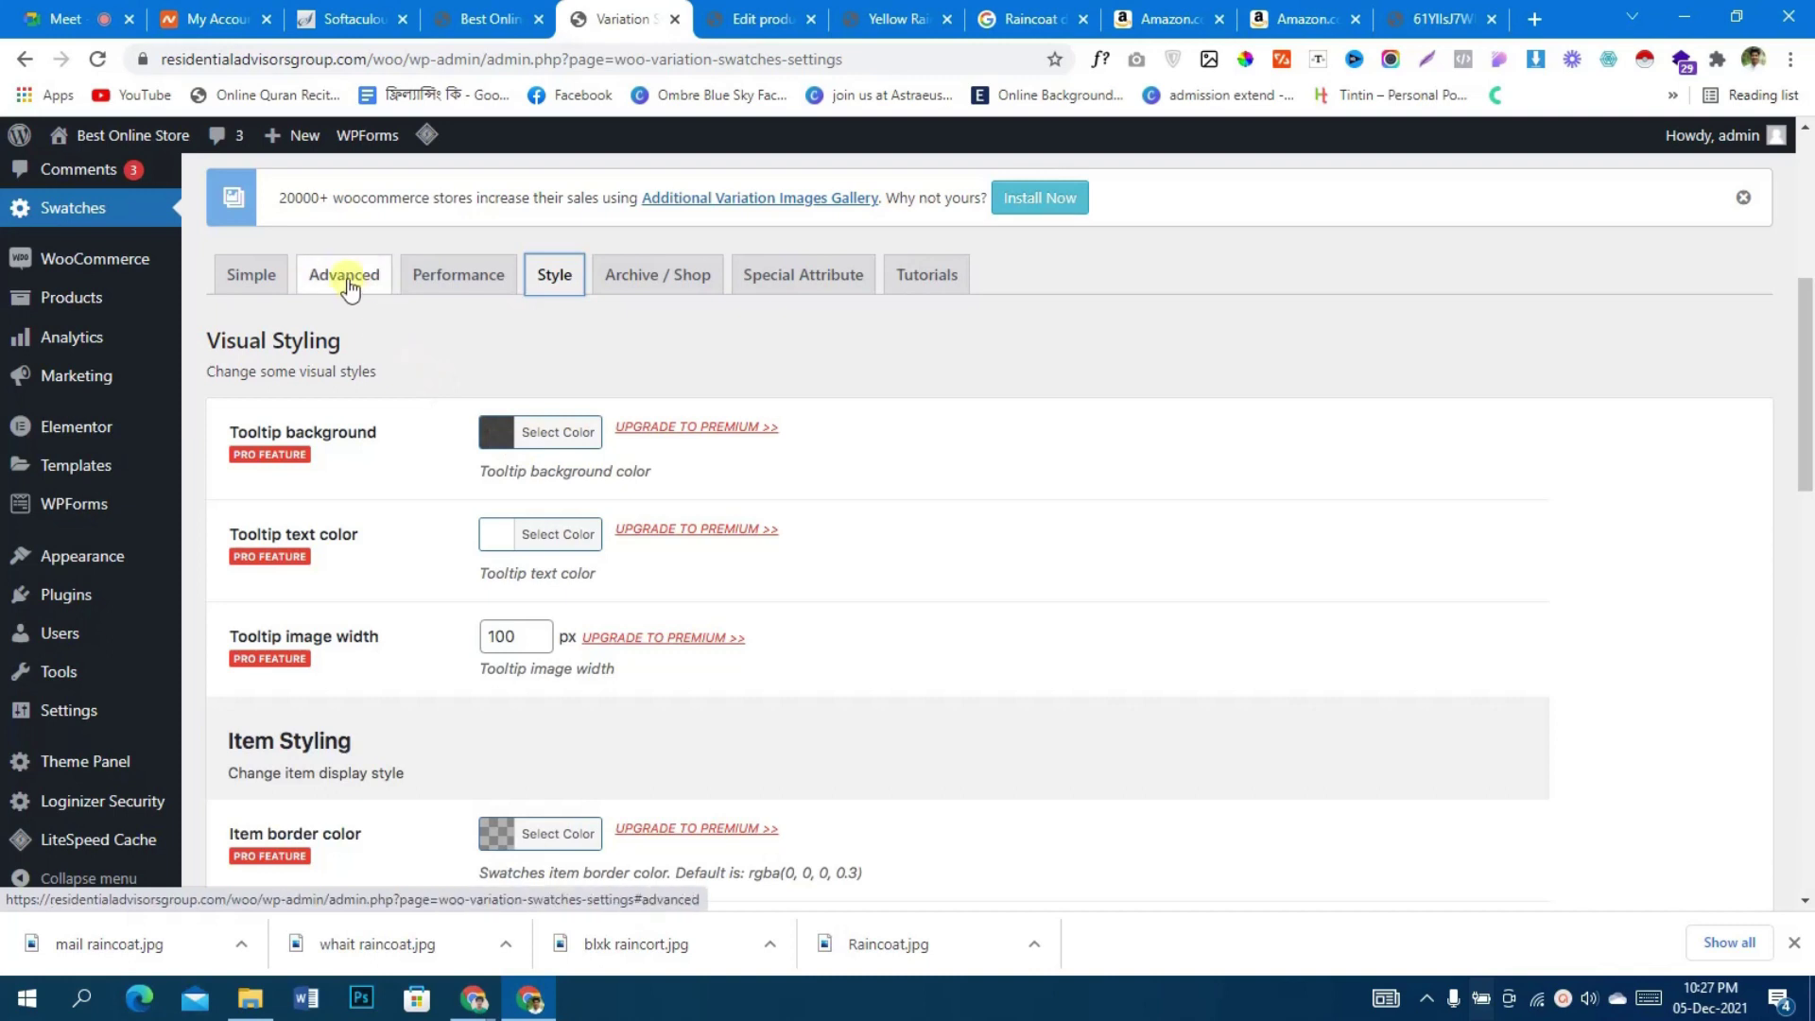
pyautogui.click(250, 275)
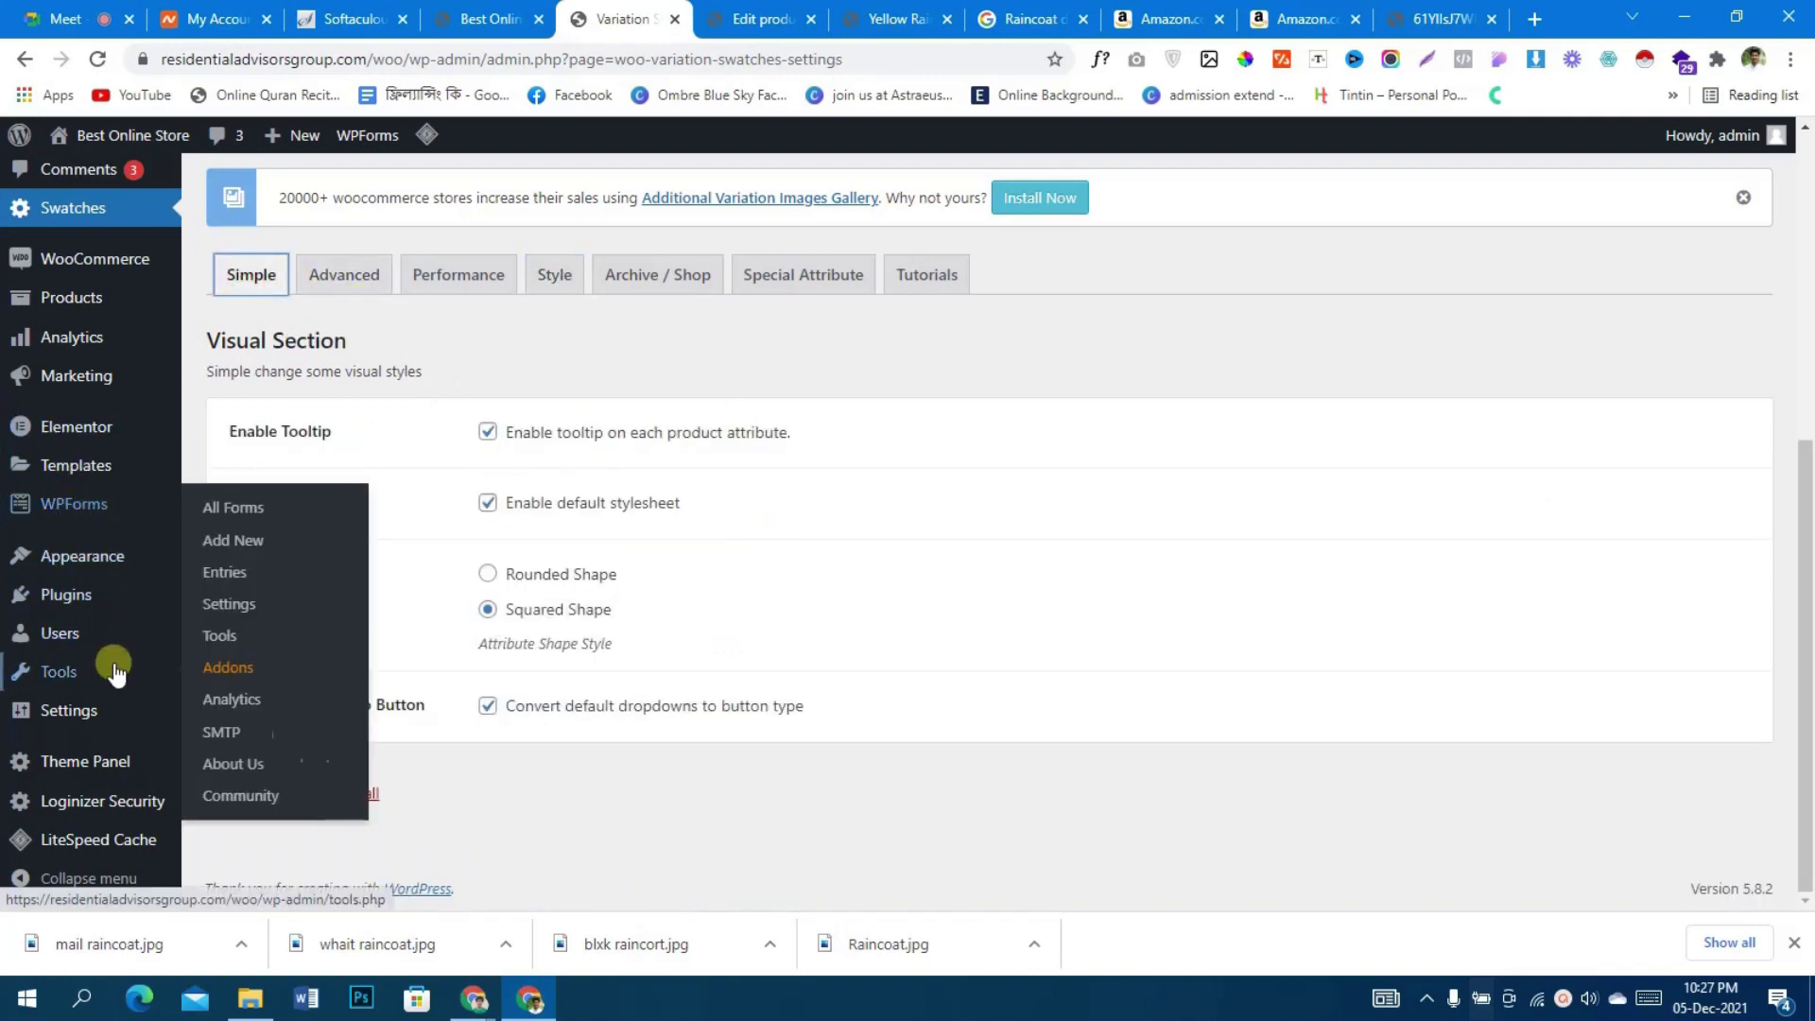
# - Open the product attributes page and examine the types offered for a new attribute
pyautogui.scroll(3, 101, 648)
pyautogui.moveTo(194, 492)
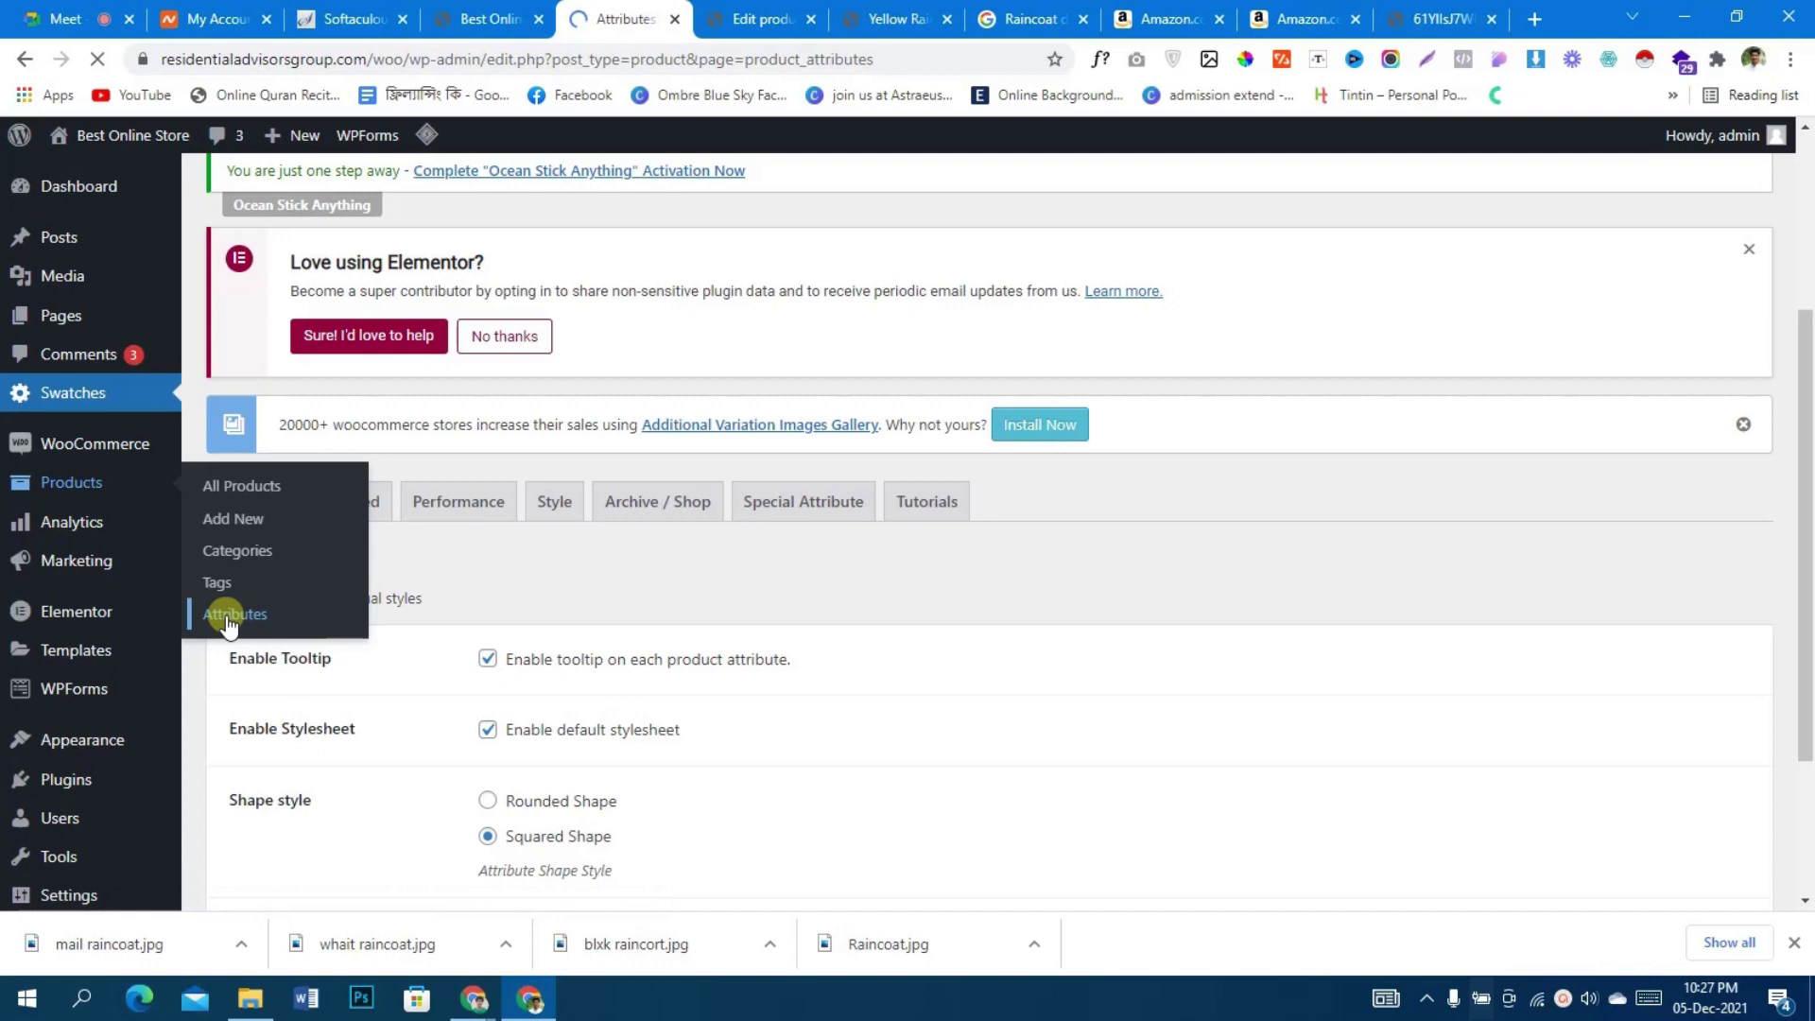
pyautogui.scroll(-4, 264, 615)
pyautogui.scroll(2, 274, 595)
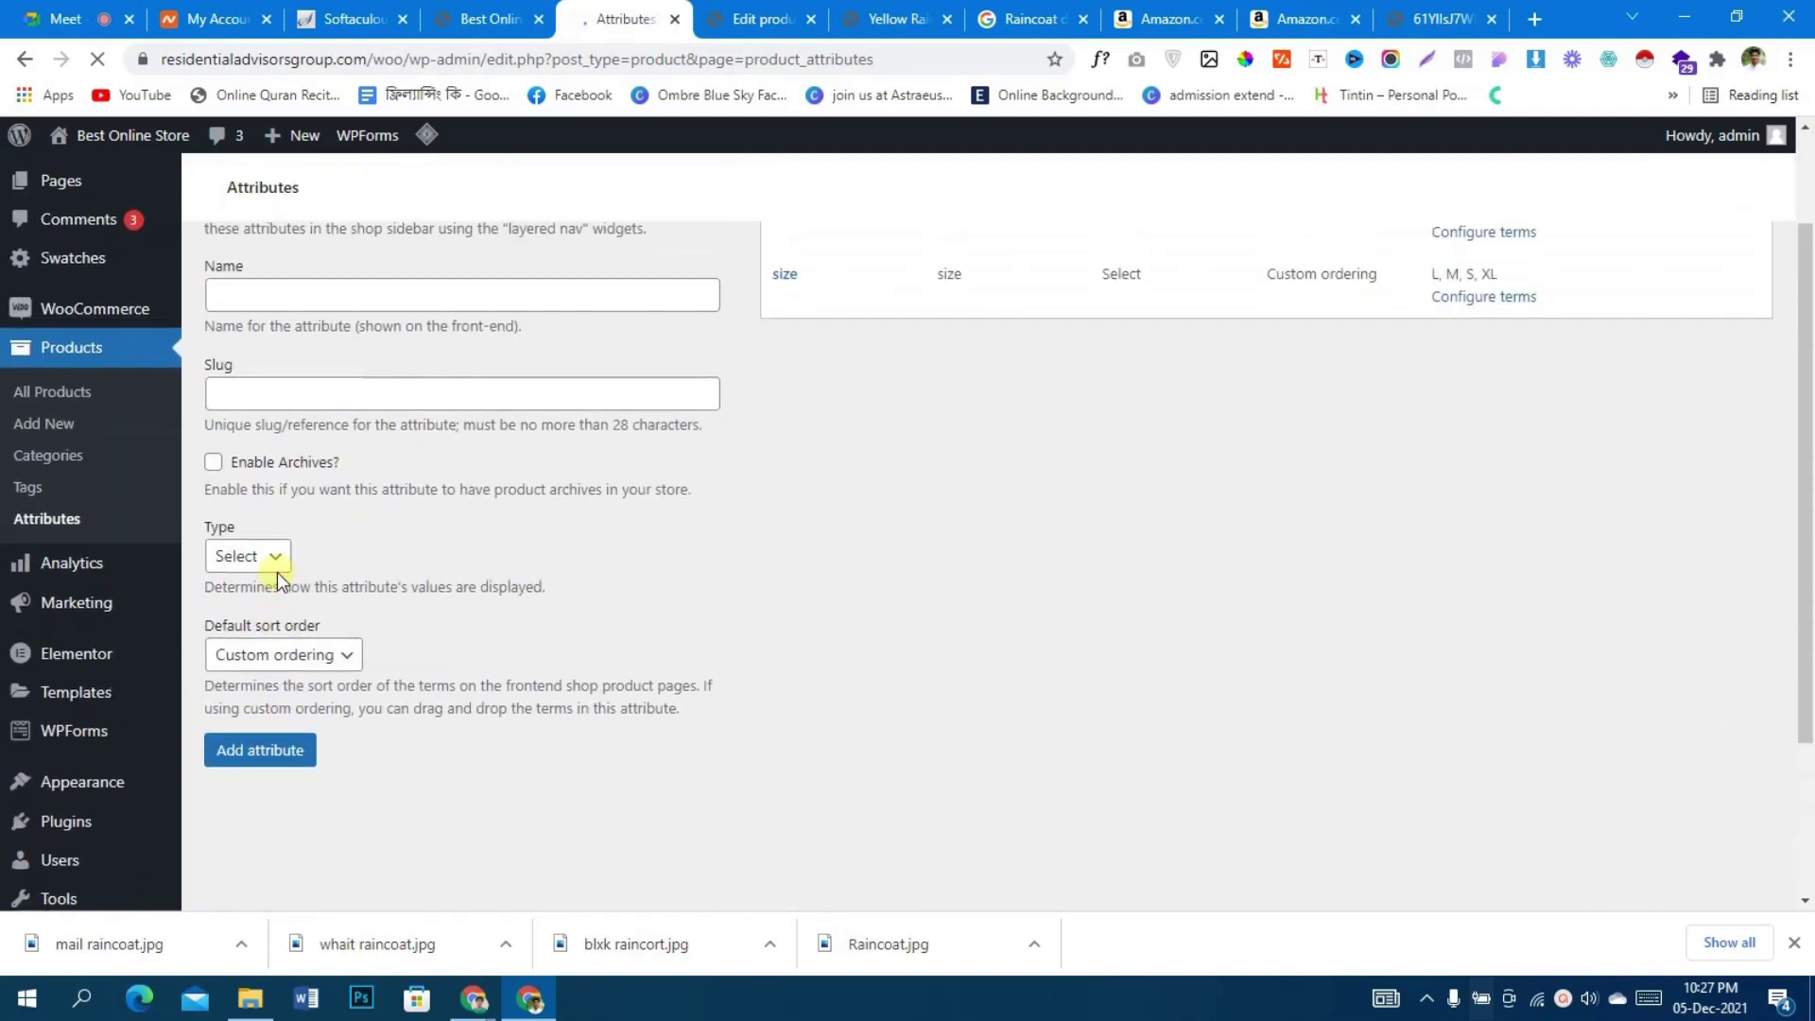
pyautogui.scroll(6, 277, 579)
pyautogui.scroll(-5, 321, 595)
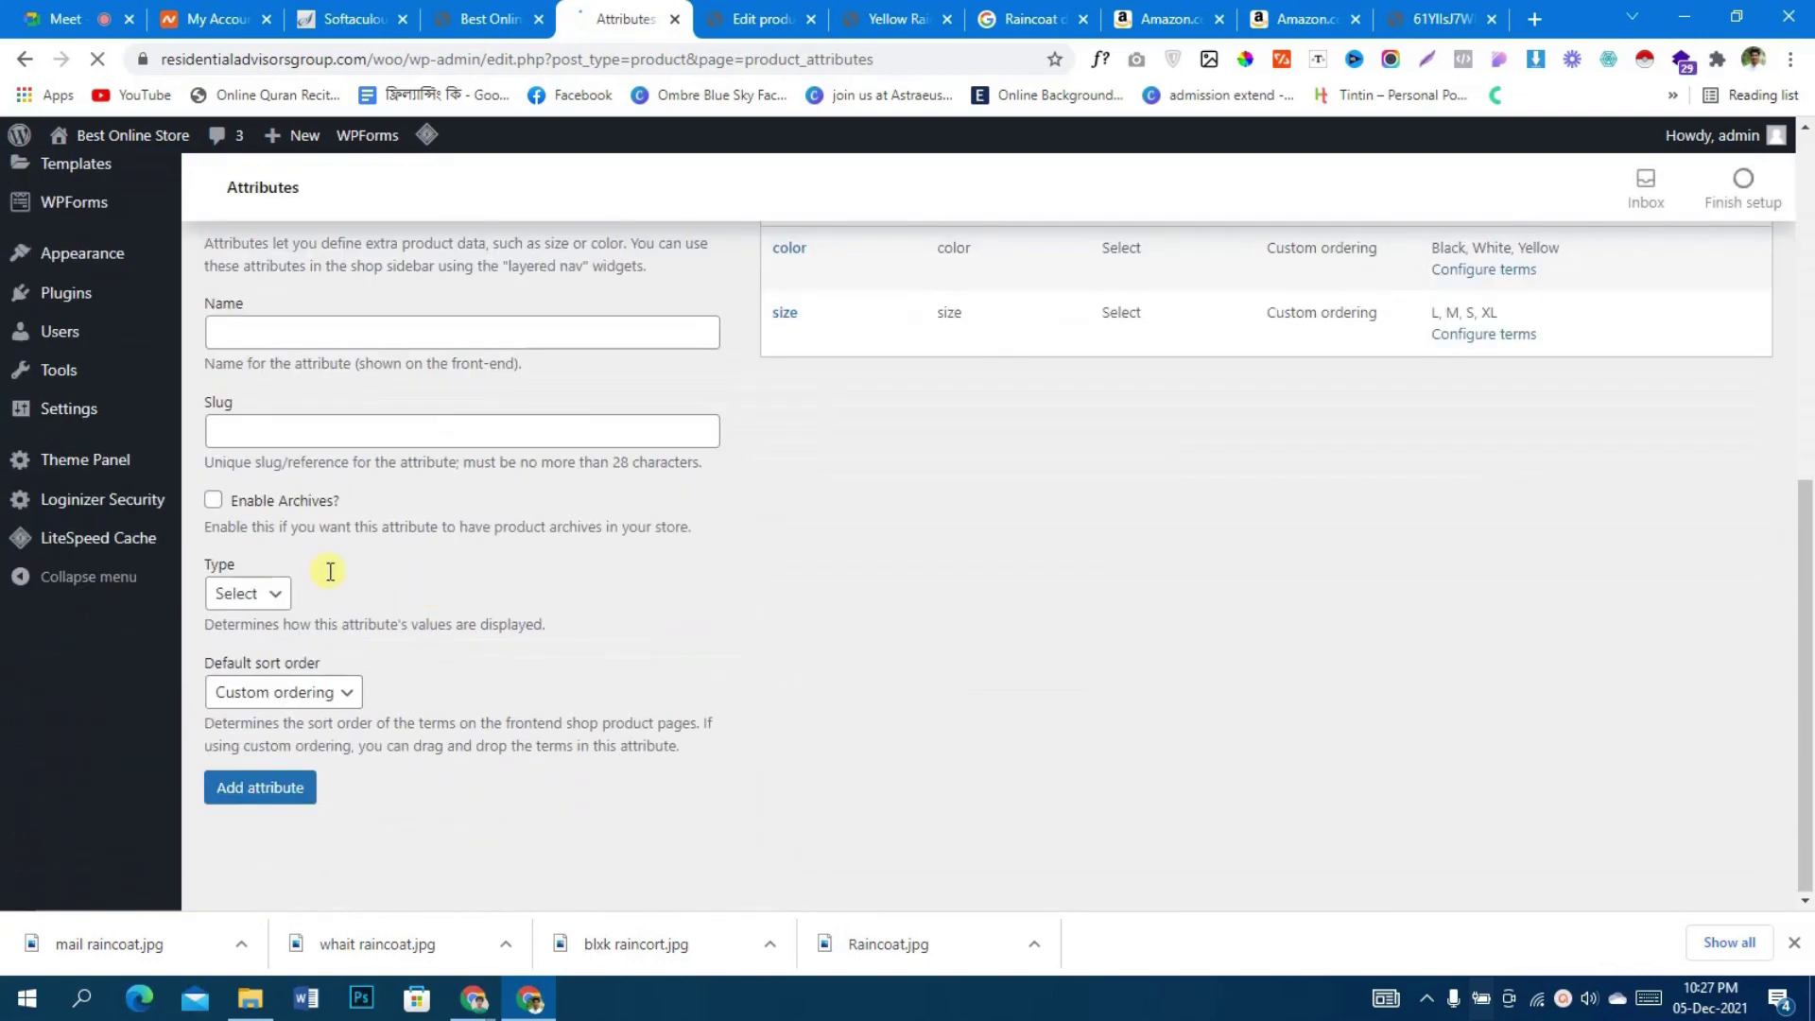
pyautogui.click(259, 602)
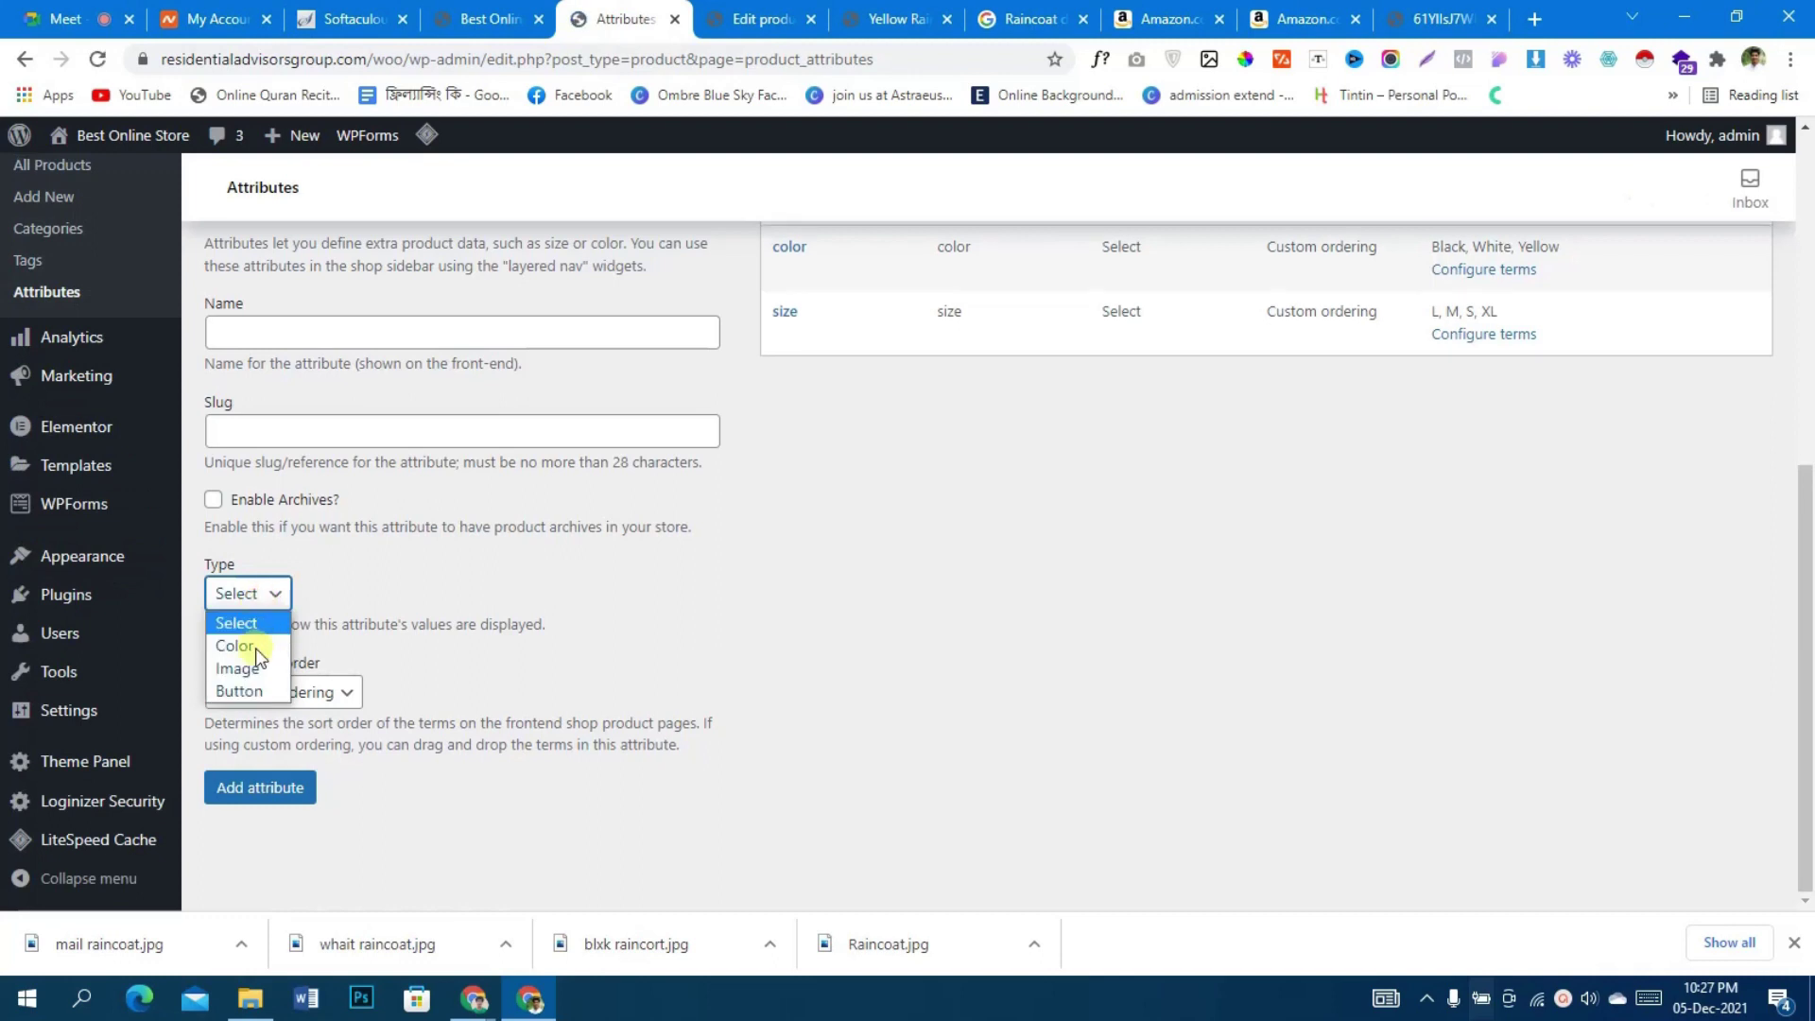
pyautogui.click(783, 592)
# - Edit the color attribute, set its type to Color and update it
pyautogui.scroll(2, 859, 565)
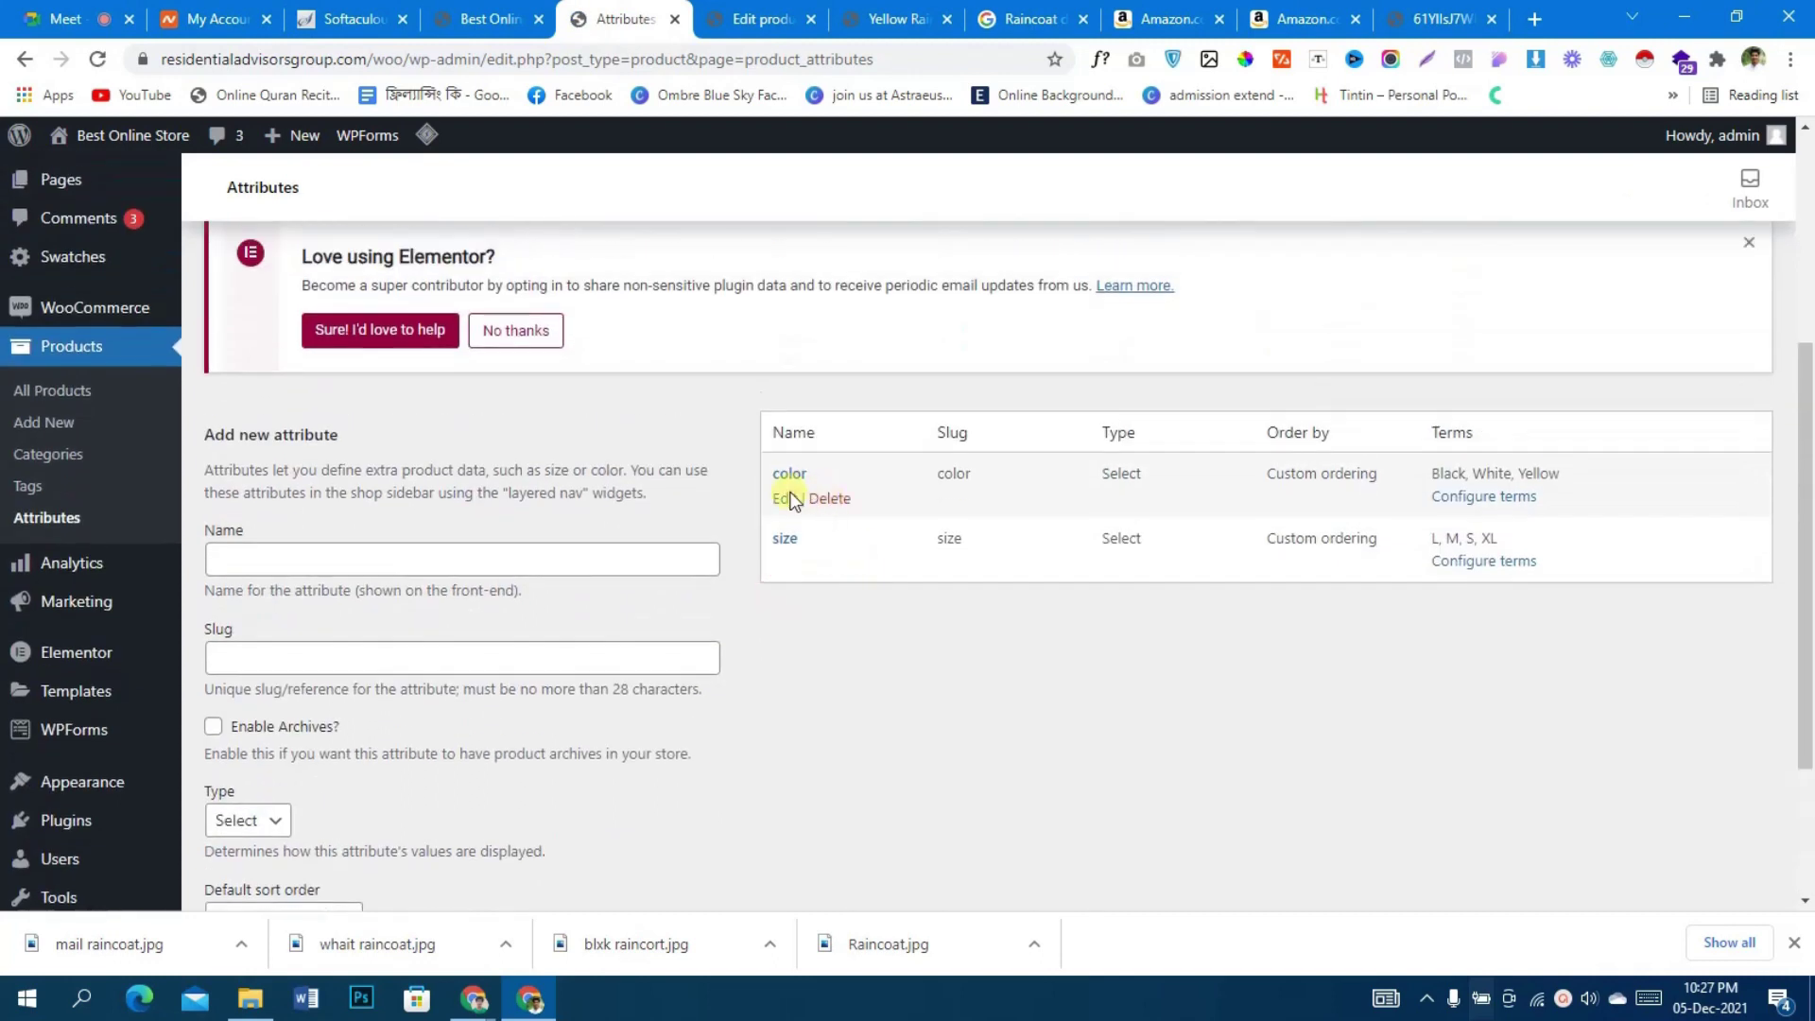
pyautogui.click(784, 501)
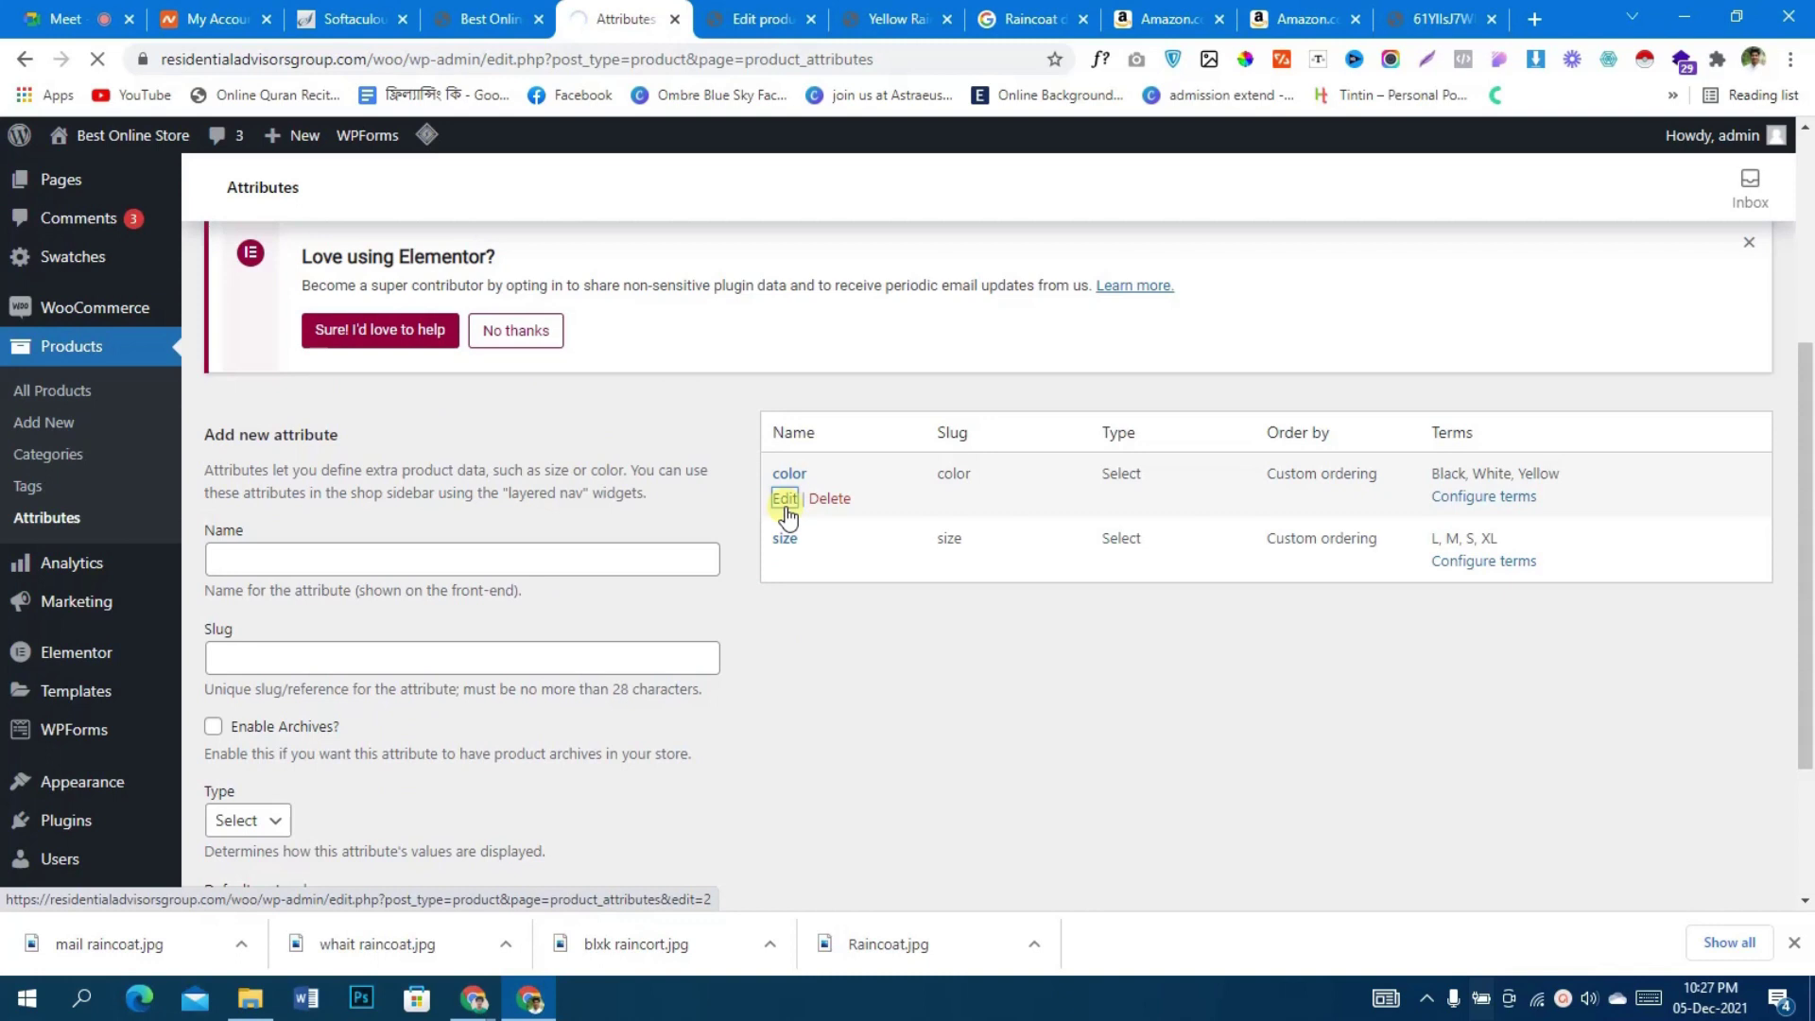
pyautogui.scroll(-3, 782, 515)
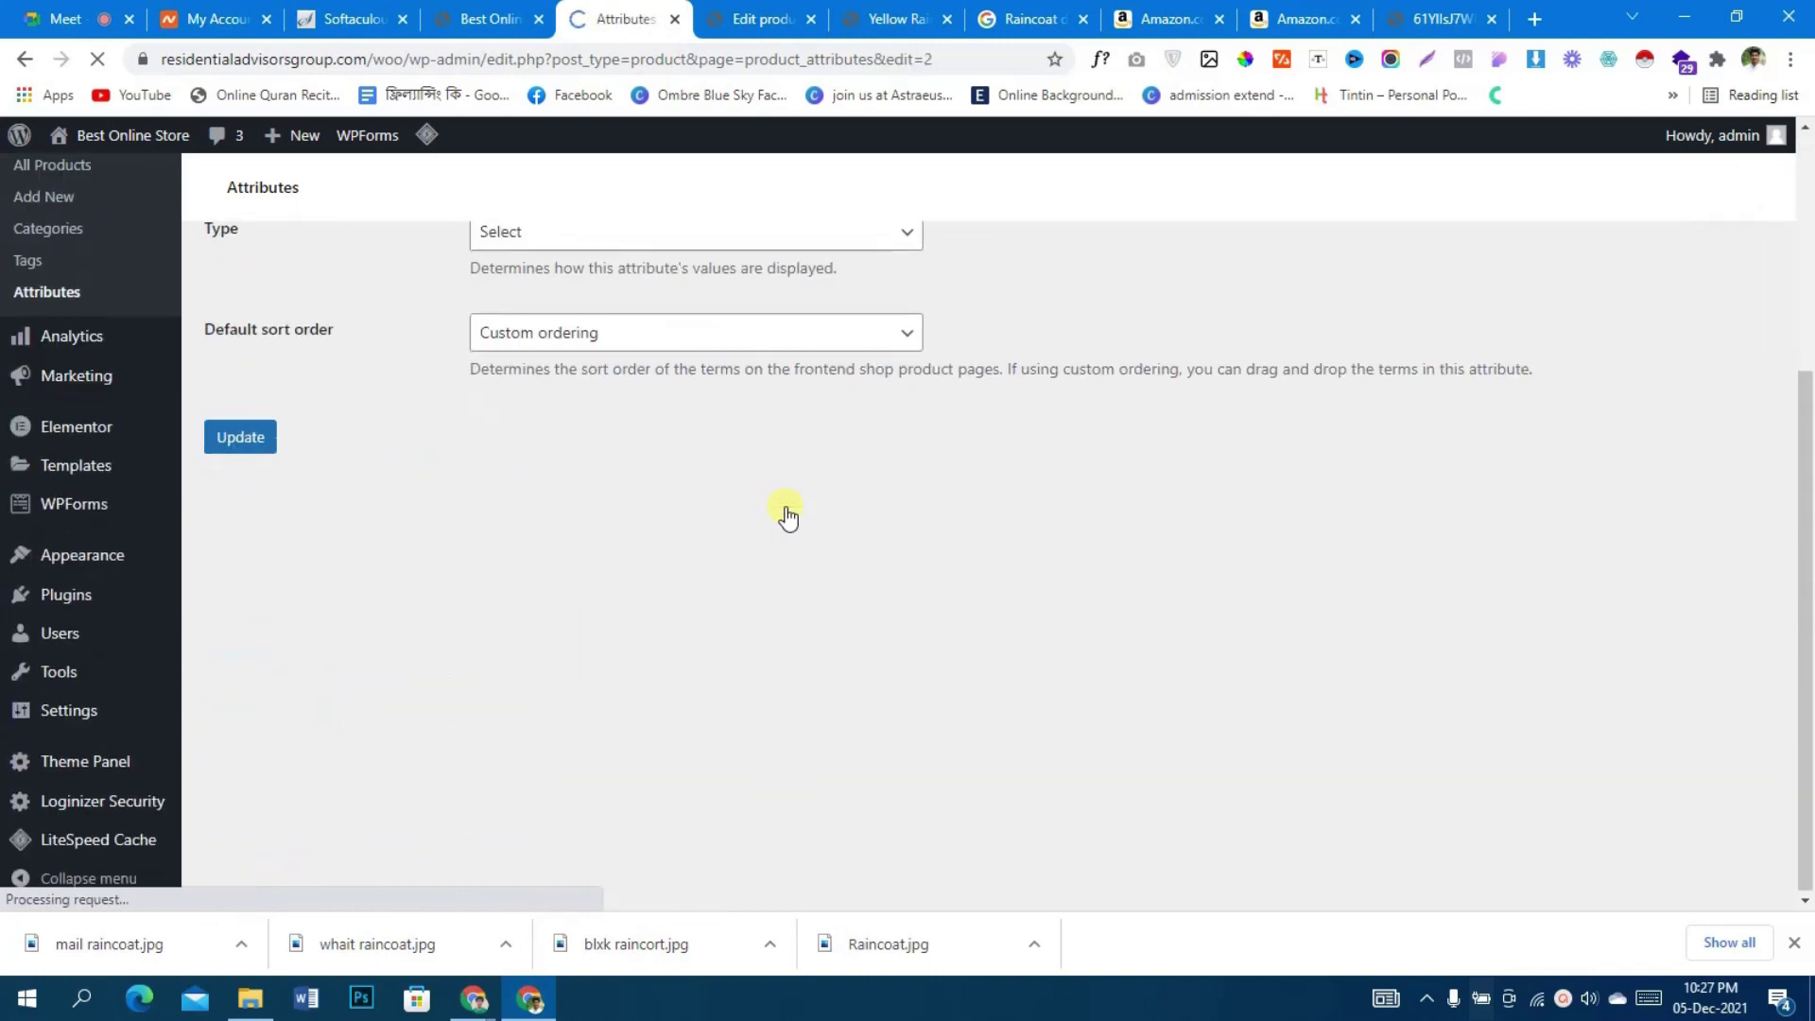
pyautogui.scroll(3, 770, 502)
pyautogui.scroll(-4, 605, 530)
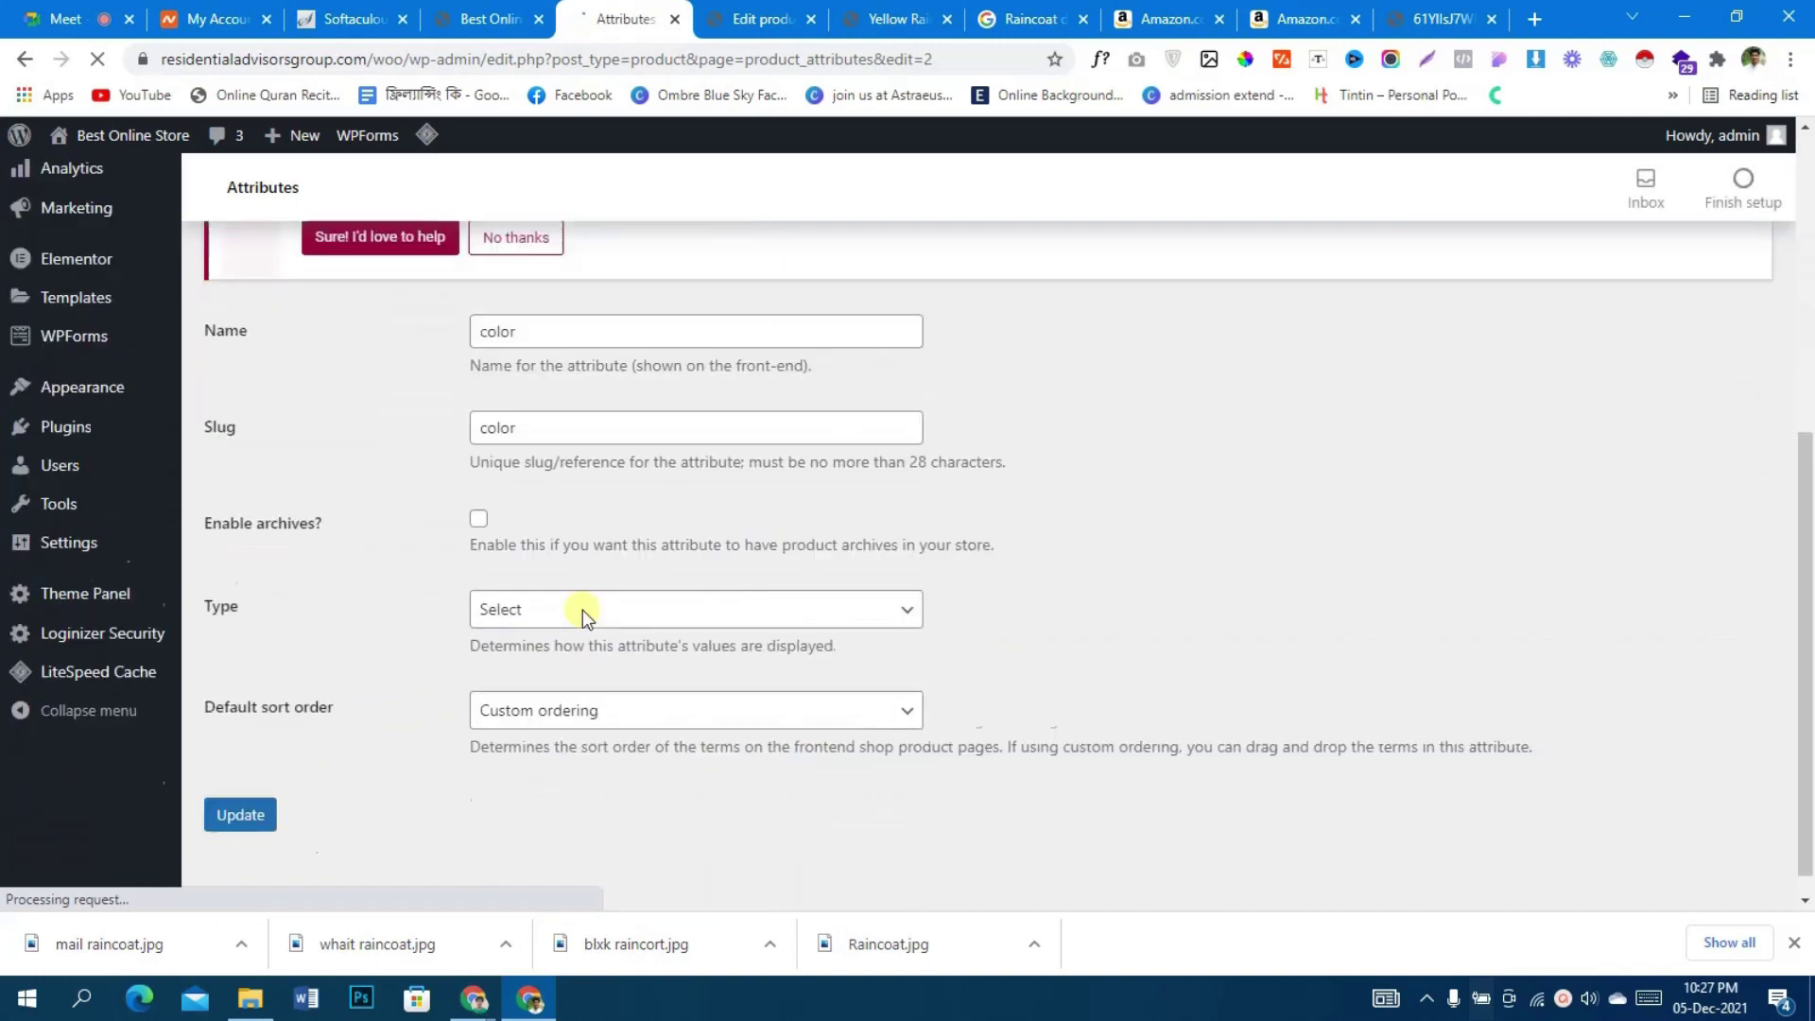
pyautogui.click(555, 583)
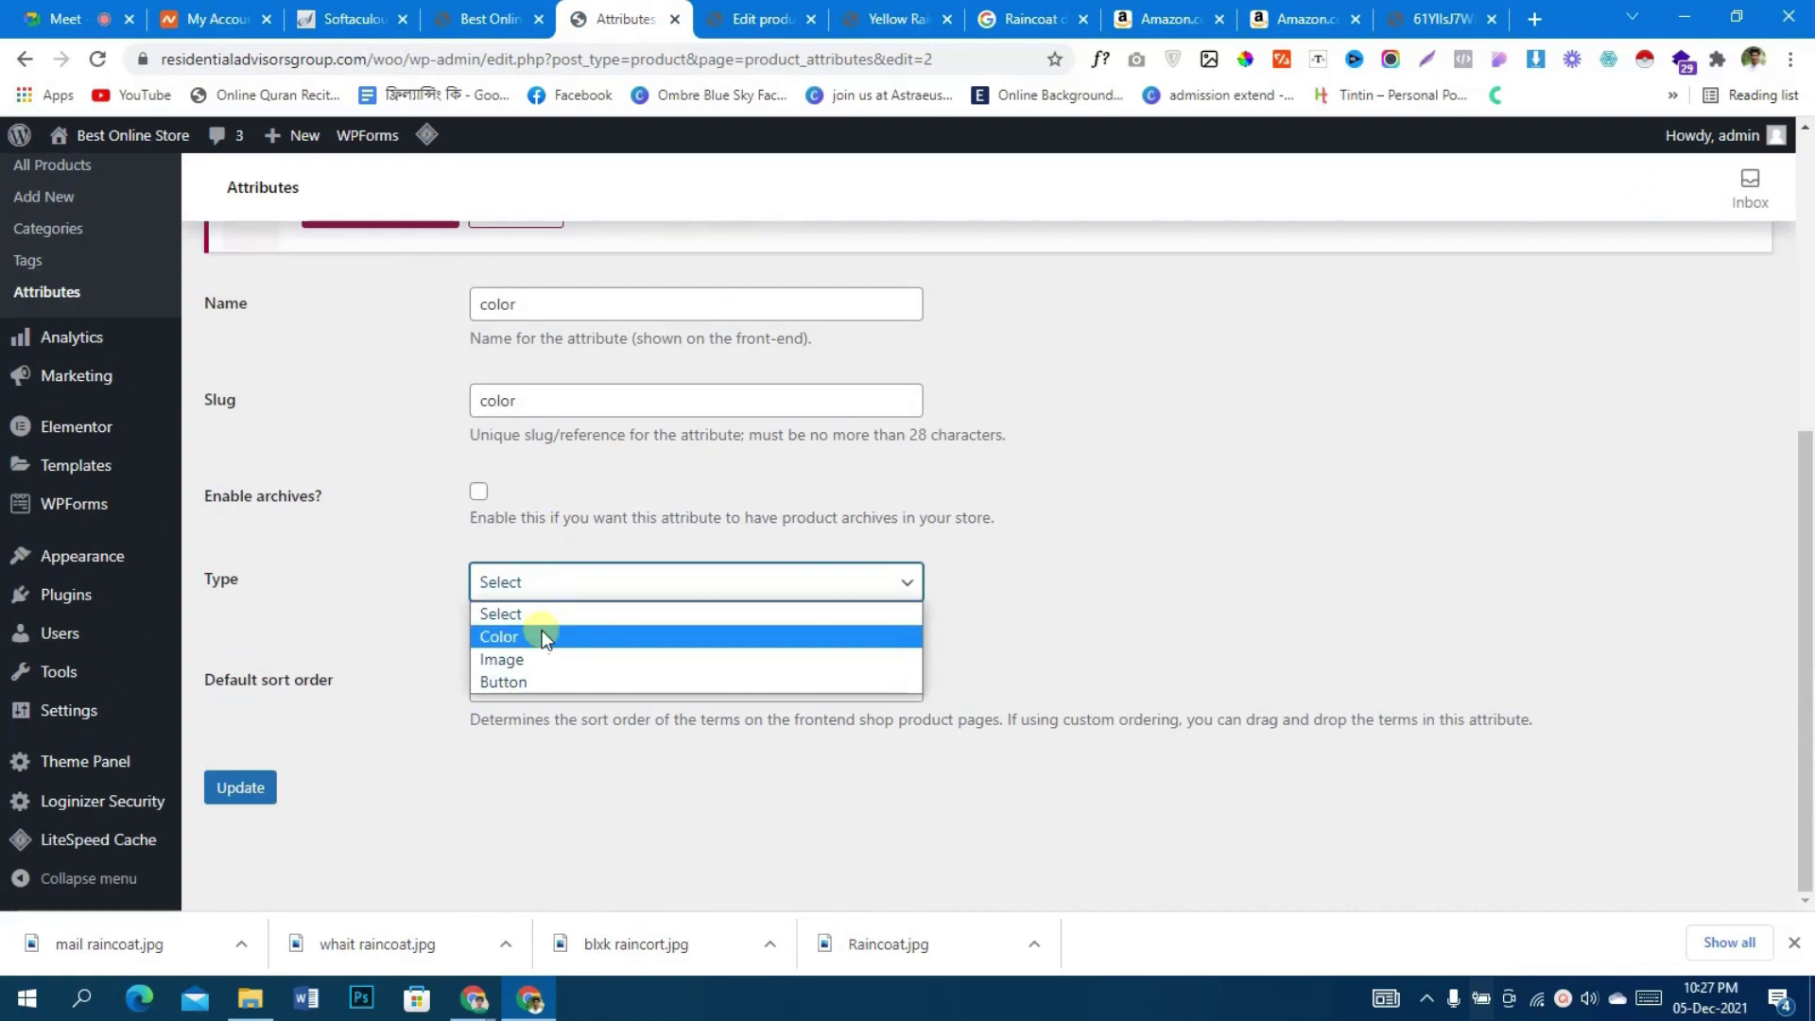
pyautogui.click(534, 628)
pyautogui.click(258, 799)
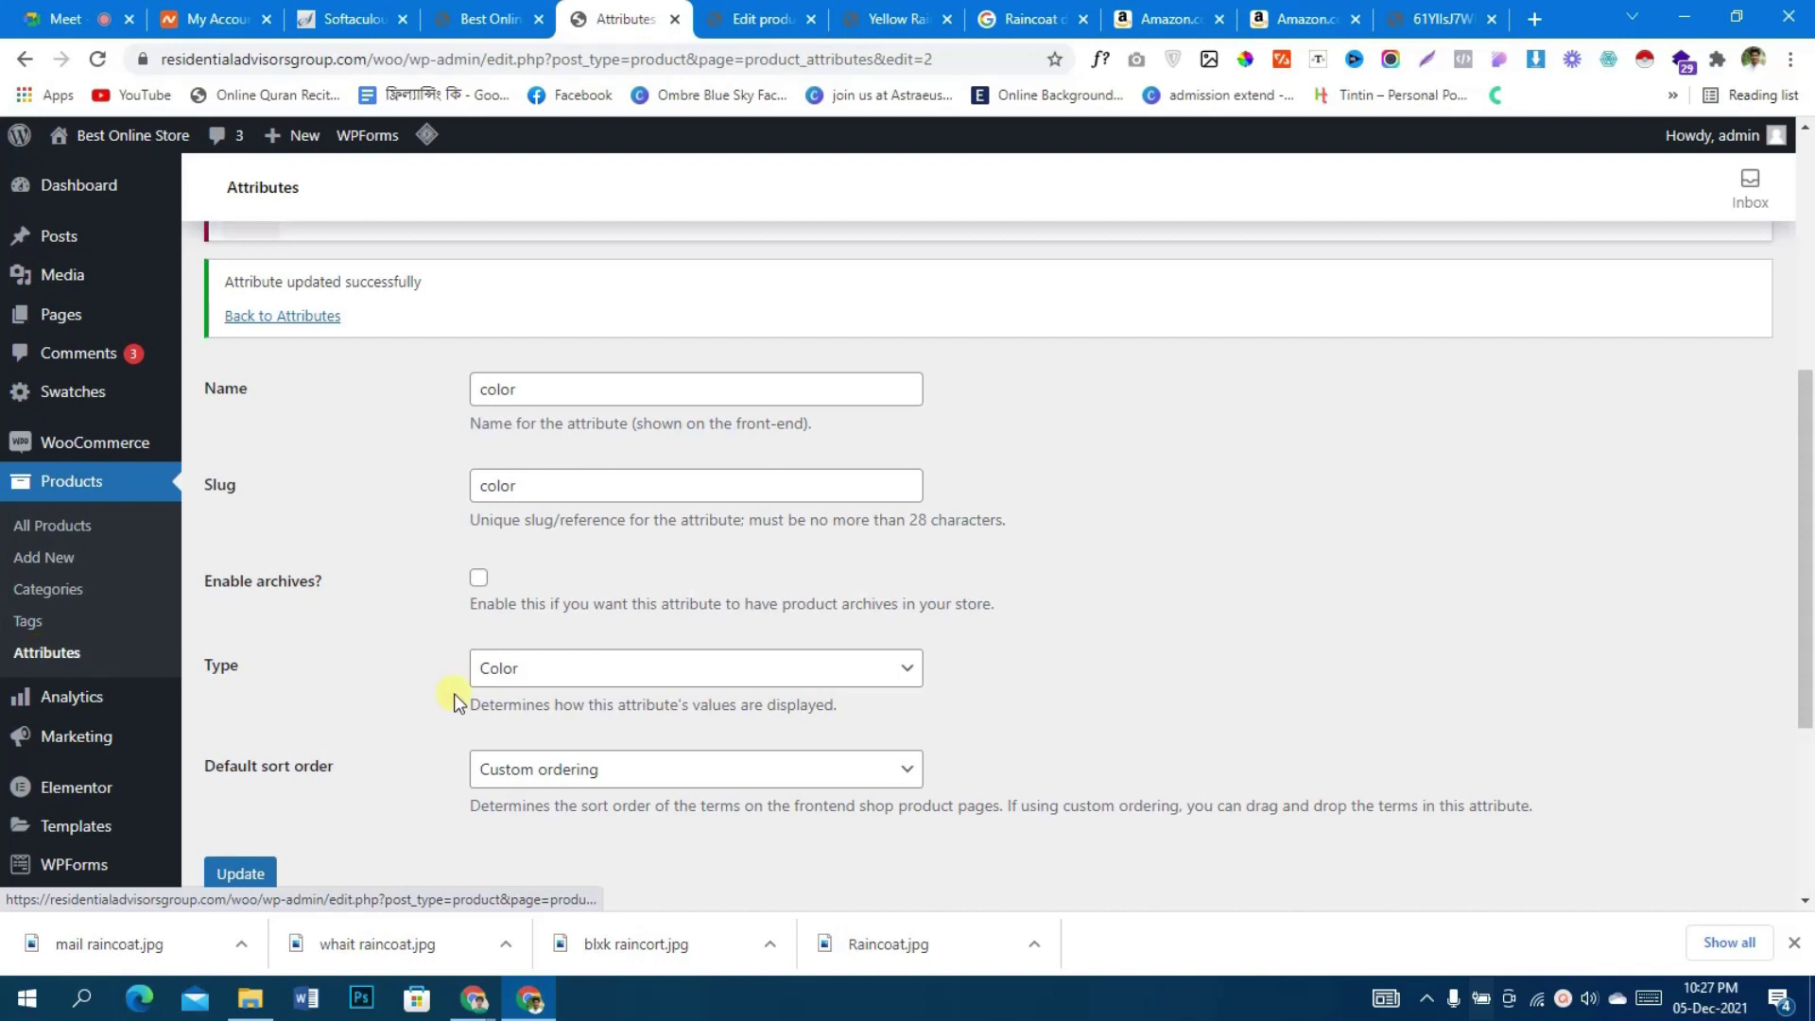
pyautogui.scroll(-1, 454, 695)
pyautogui.click(506, 655)
pyautogui.click(505, 655)
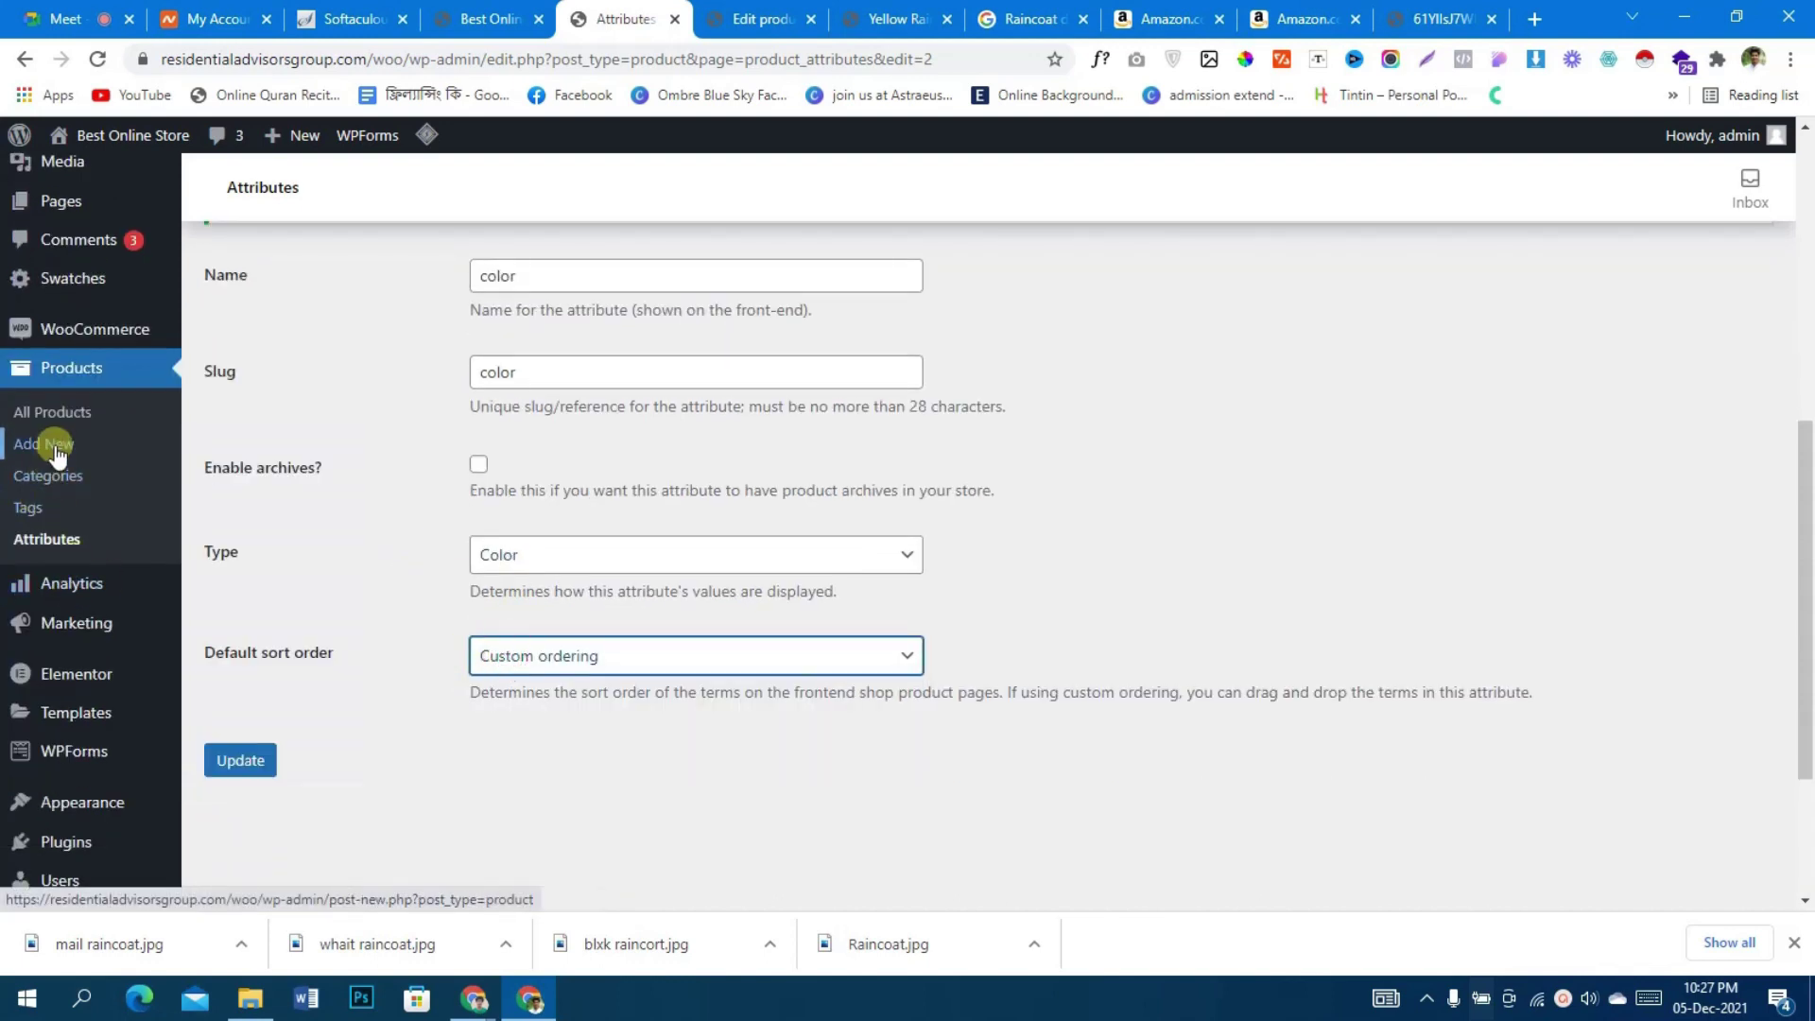
# - Edit the size attribute, set its type to Button and update it
pyautogui.click(51, 540)
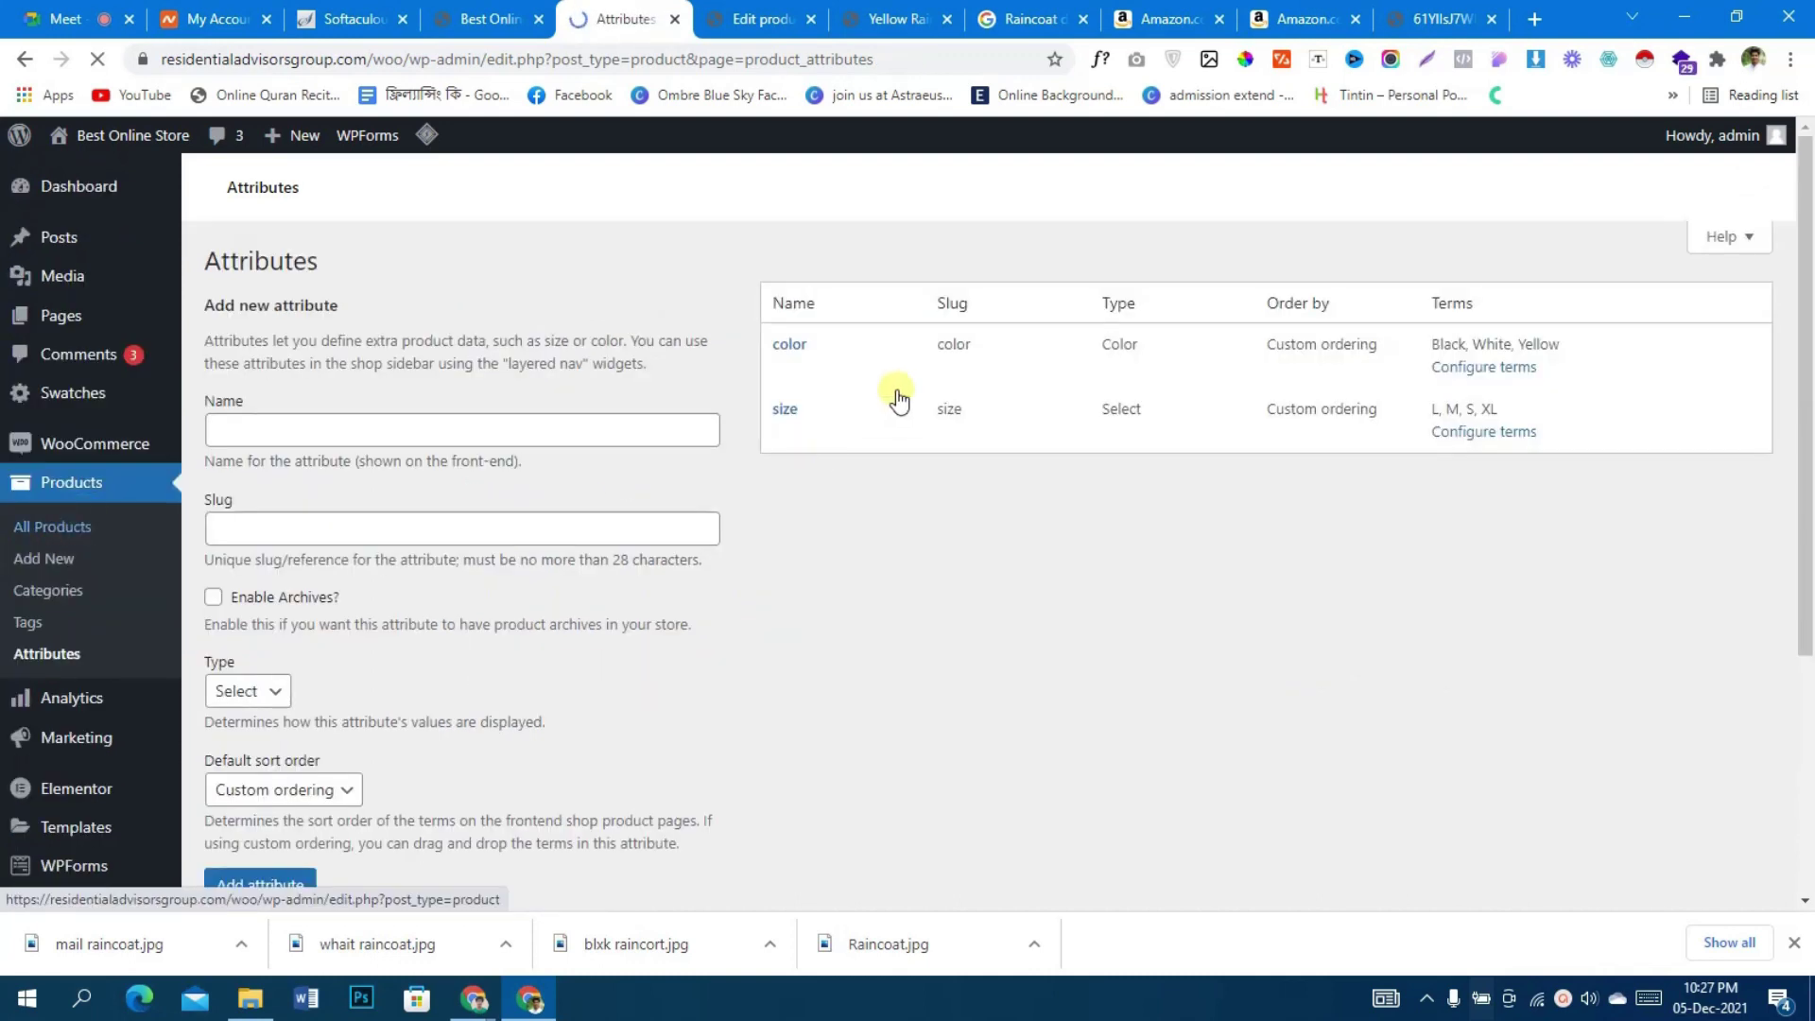
pyautogui.scroll(-7, 808, 665)
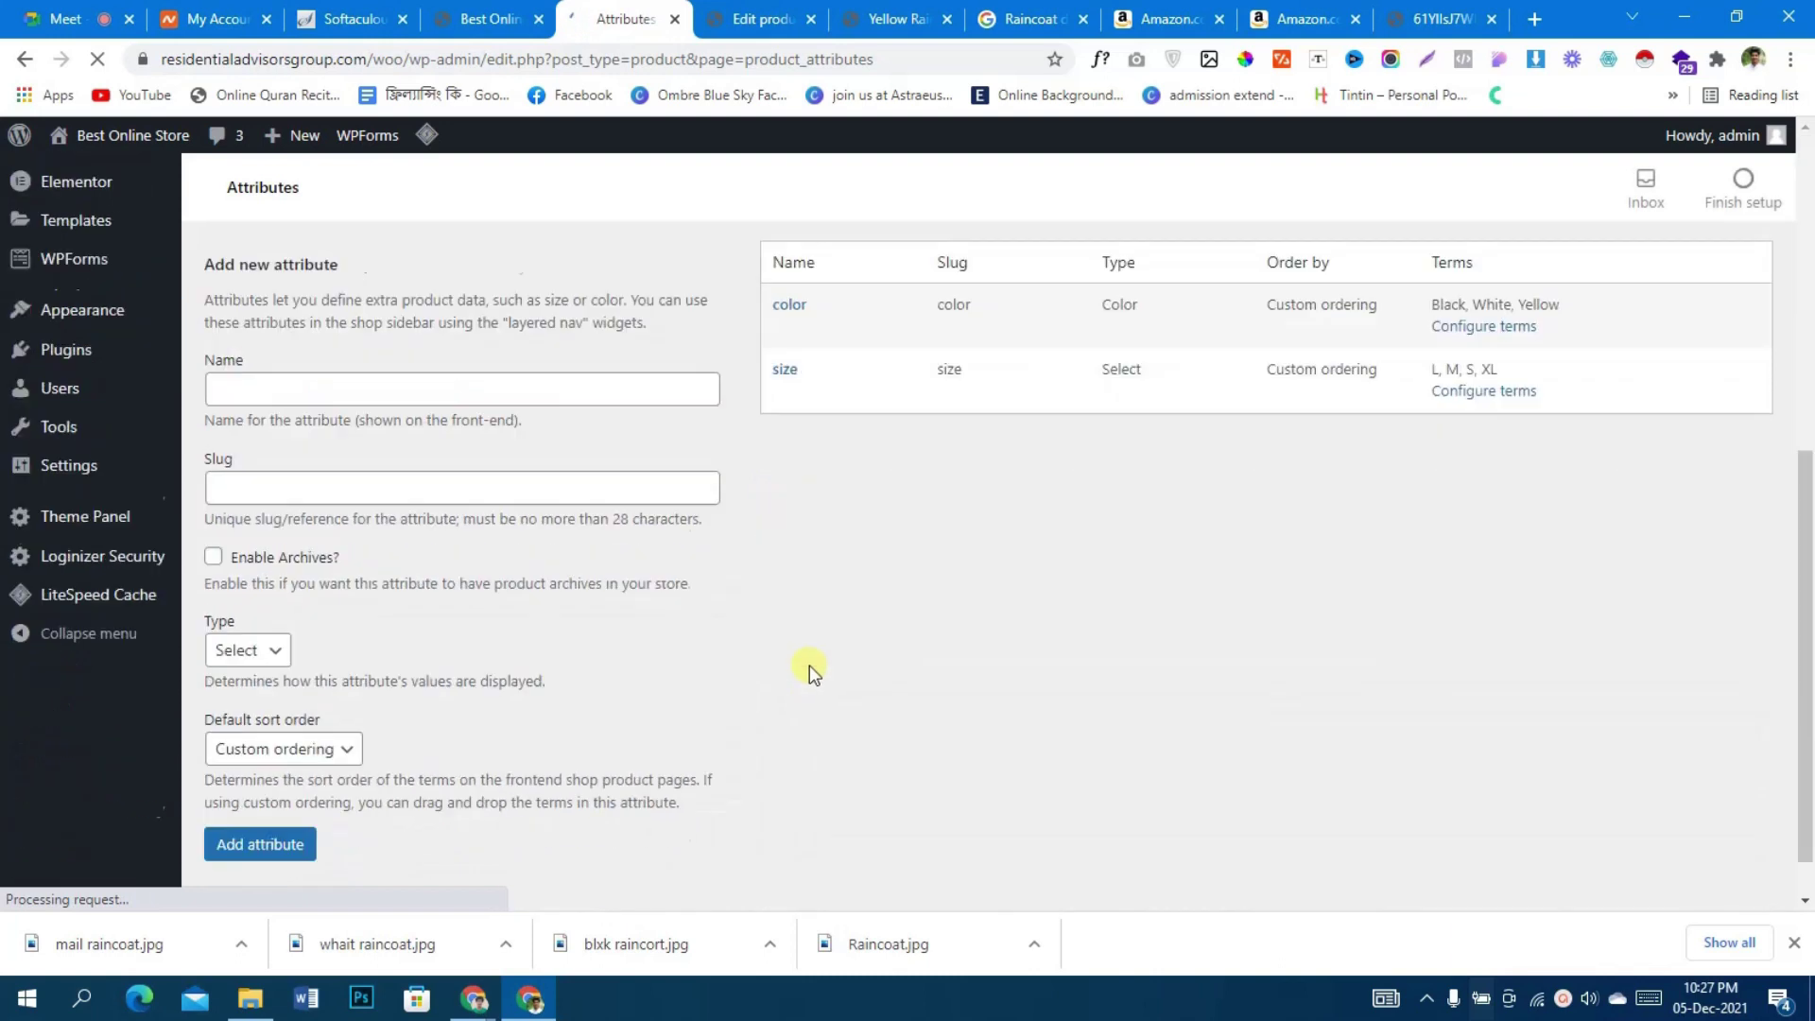
pyautogui.click(788, 338)
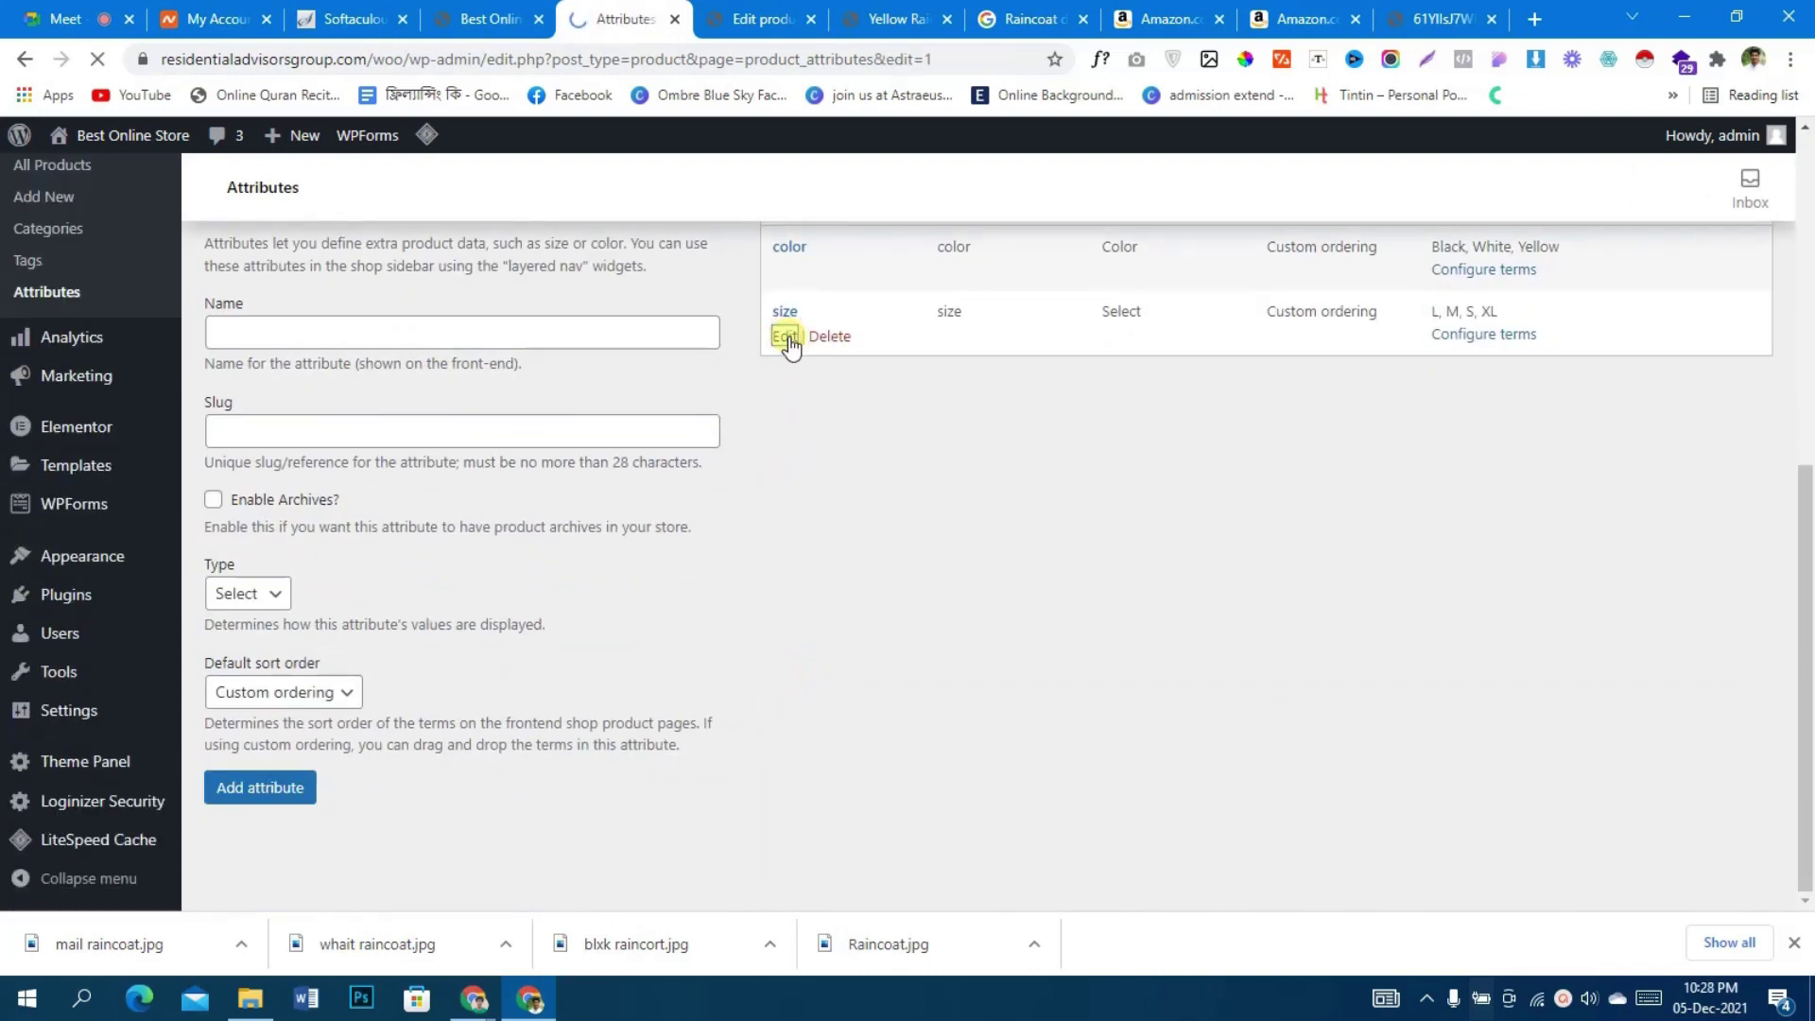
pyautogui.scroll(-5, 661, 359)
pyautogui.click(542, 364)
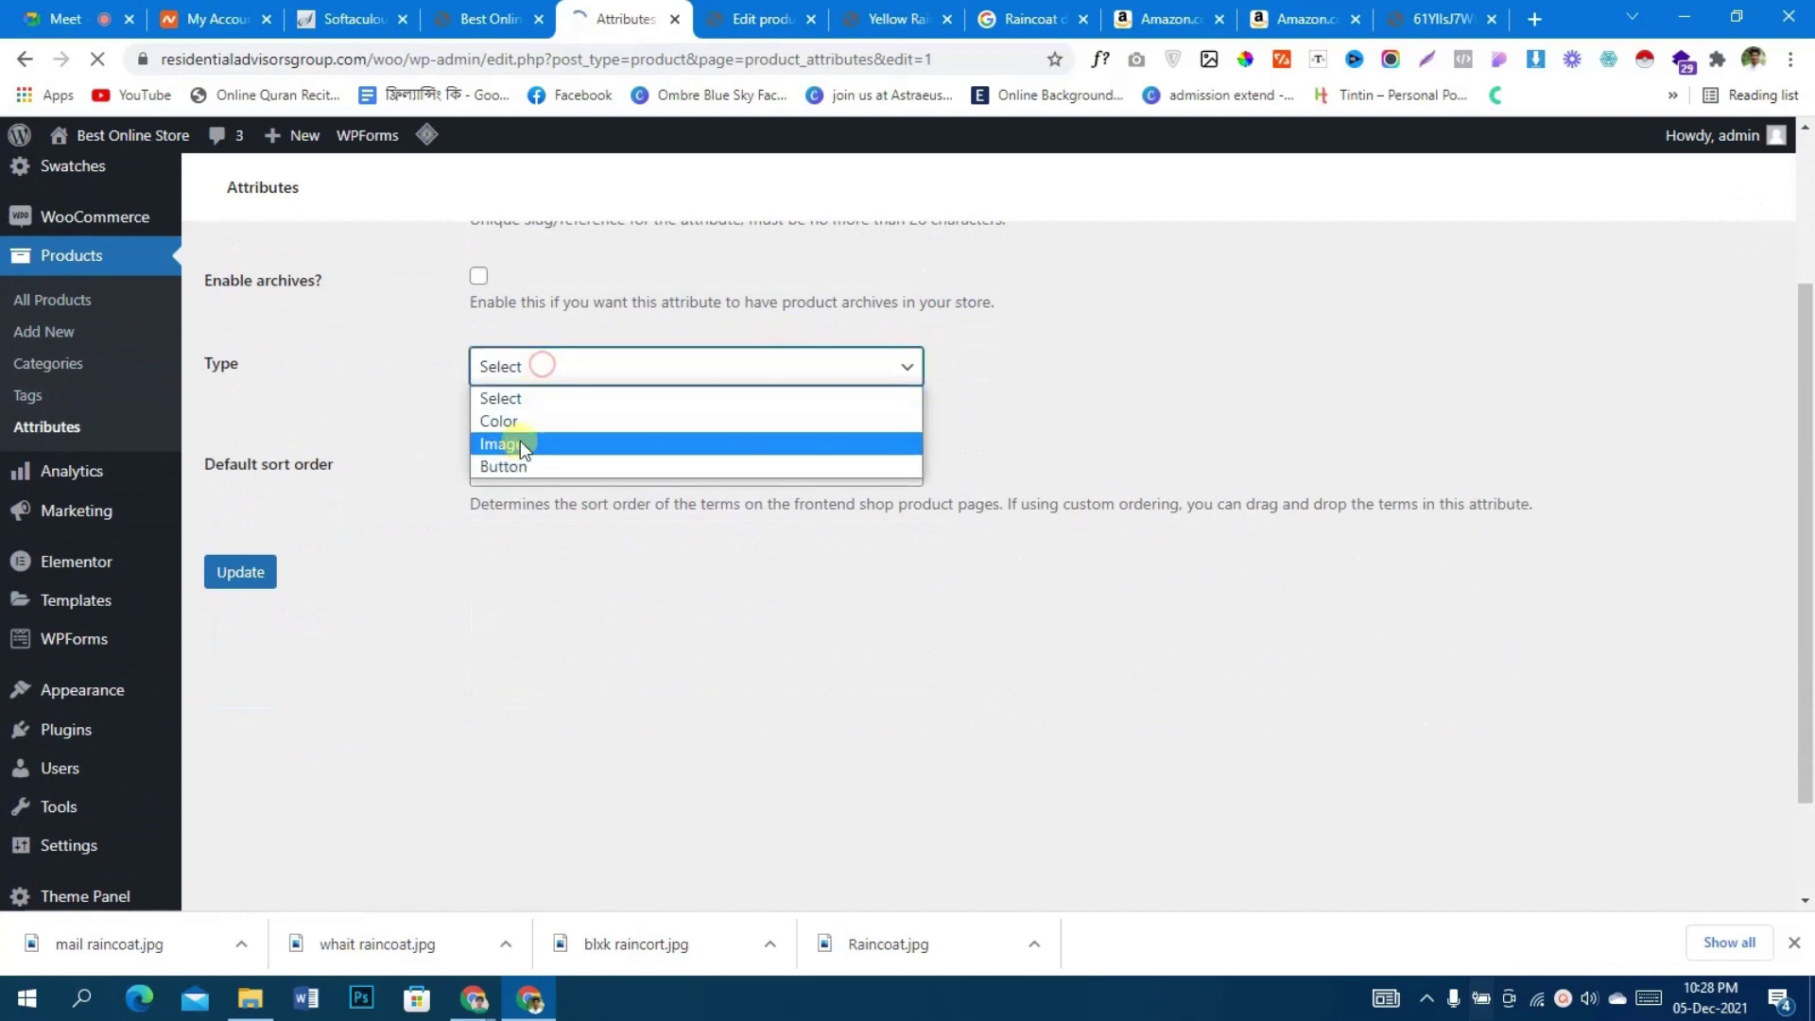
pyautogui.scroll(-3, 539, 464)
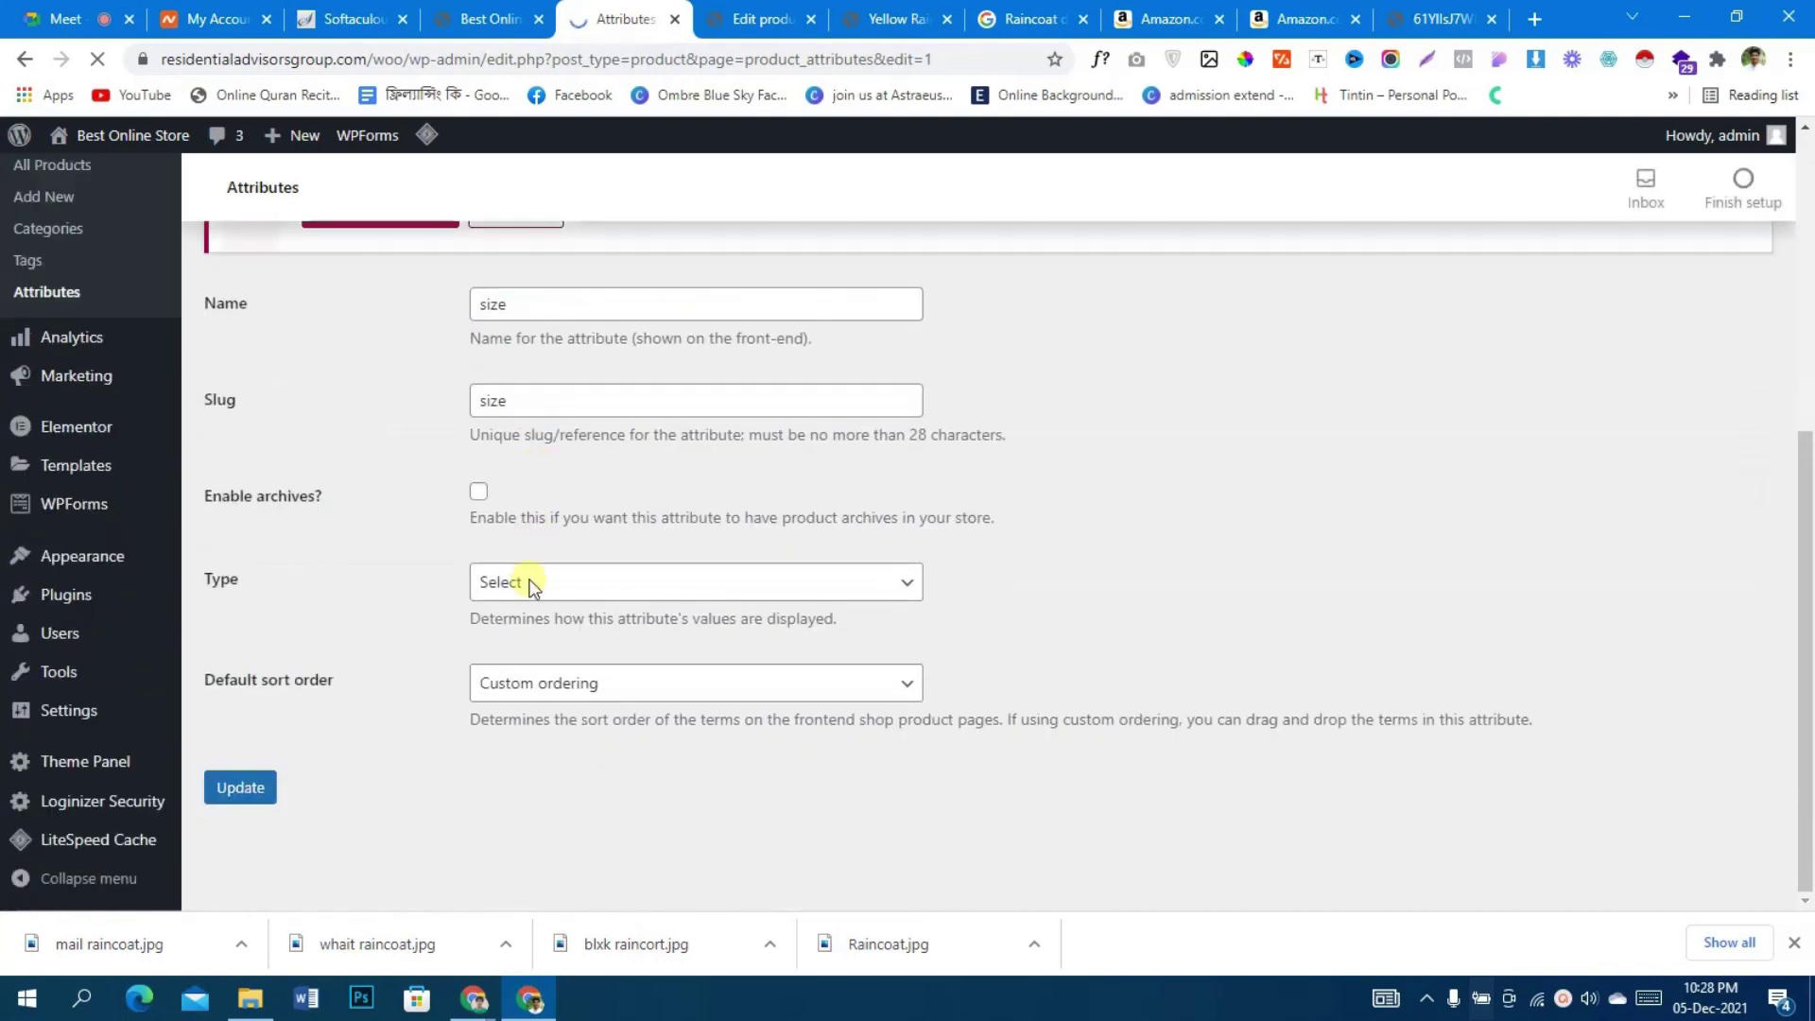
pyautogui.click(526, 582)
pyautogui.click(509, 681)
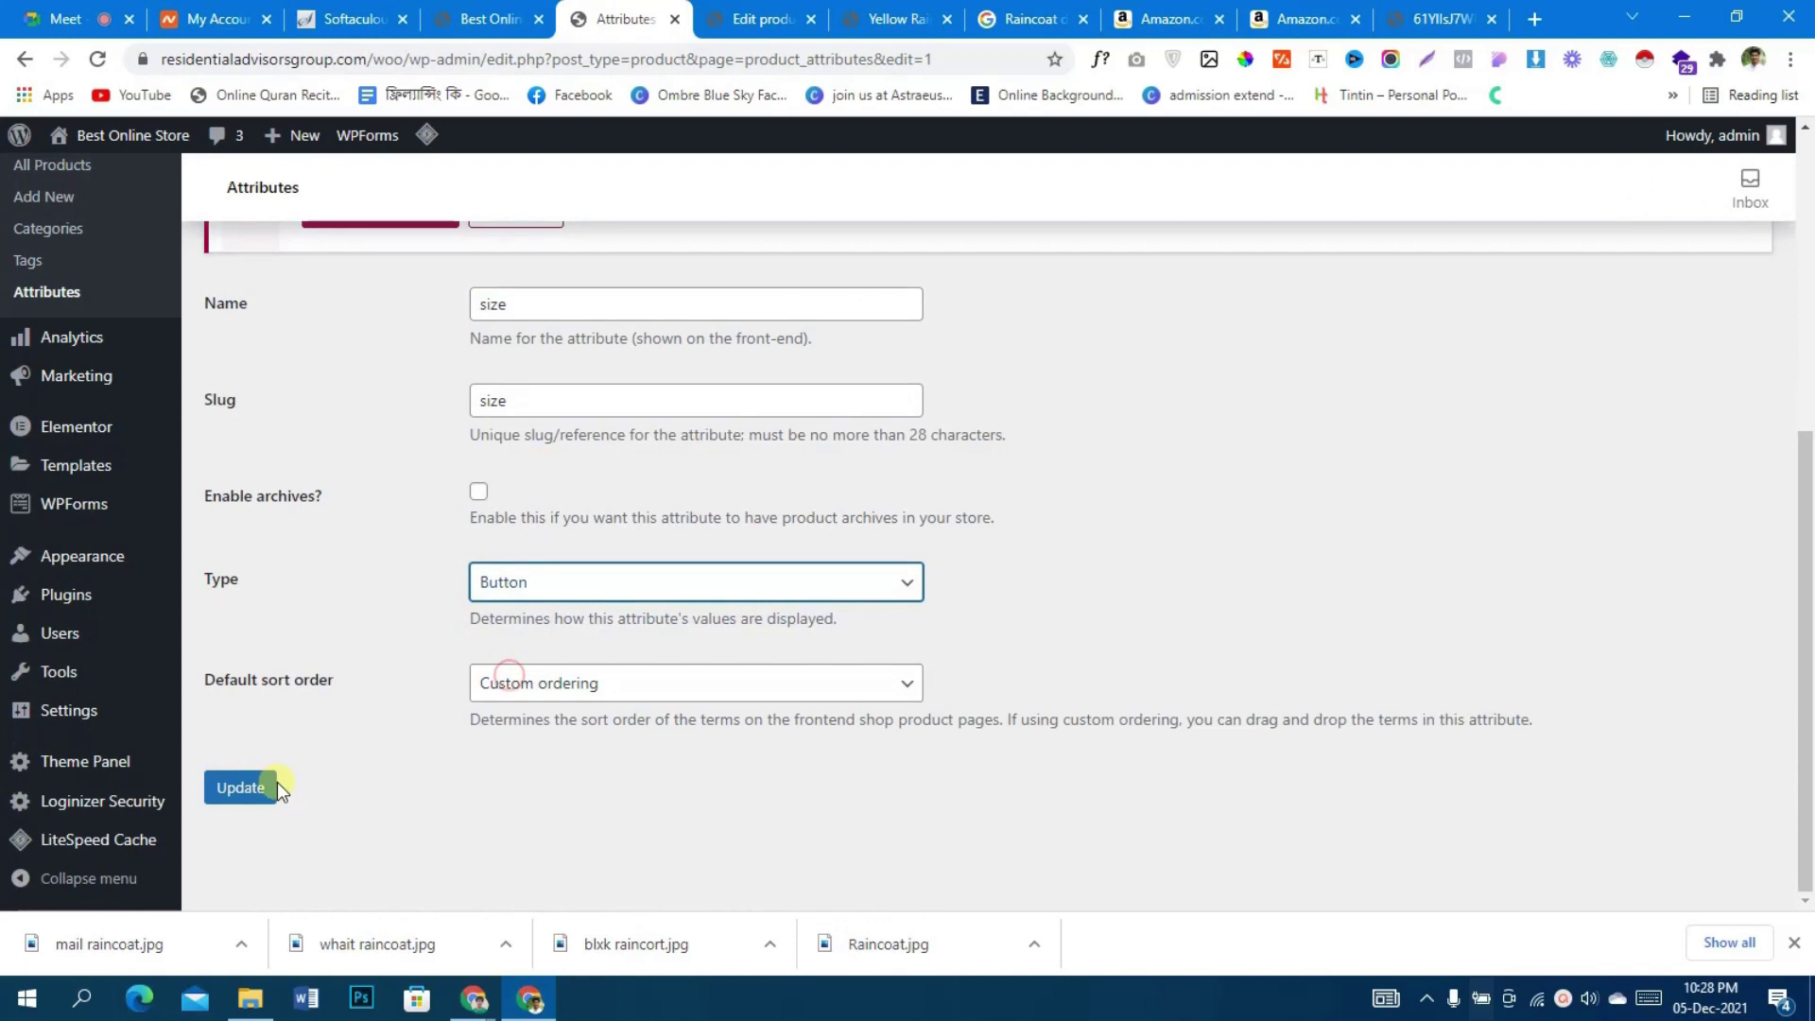
pyautogui.click(248, 788)
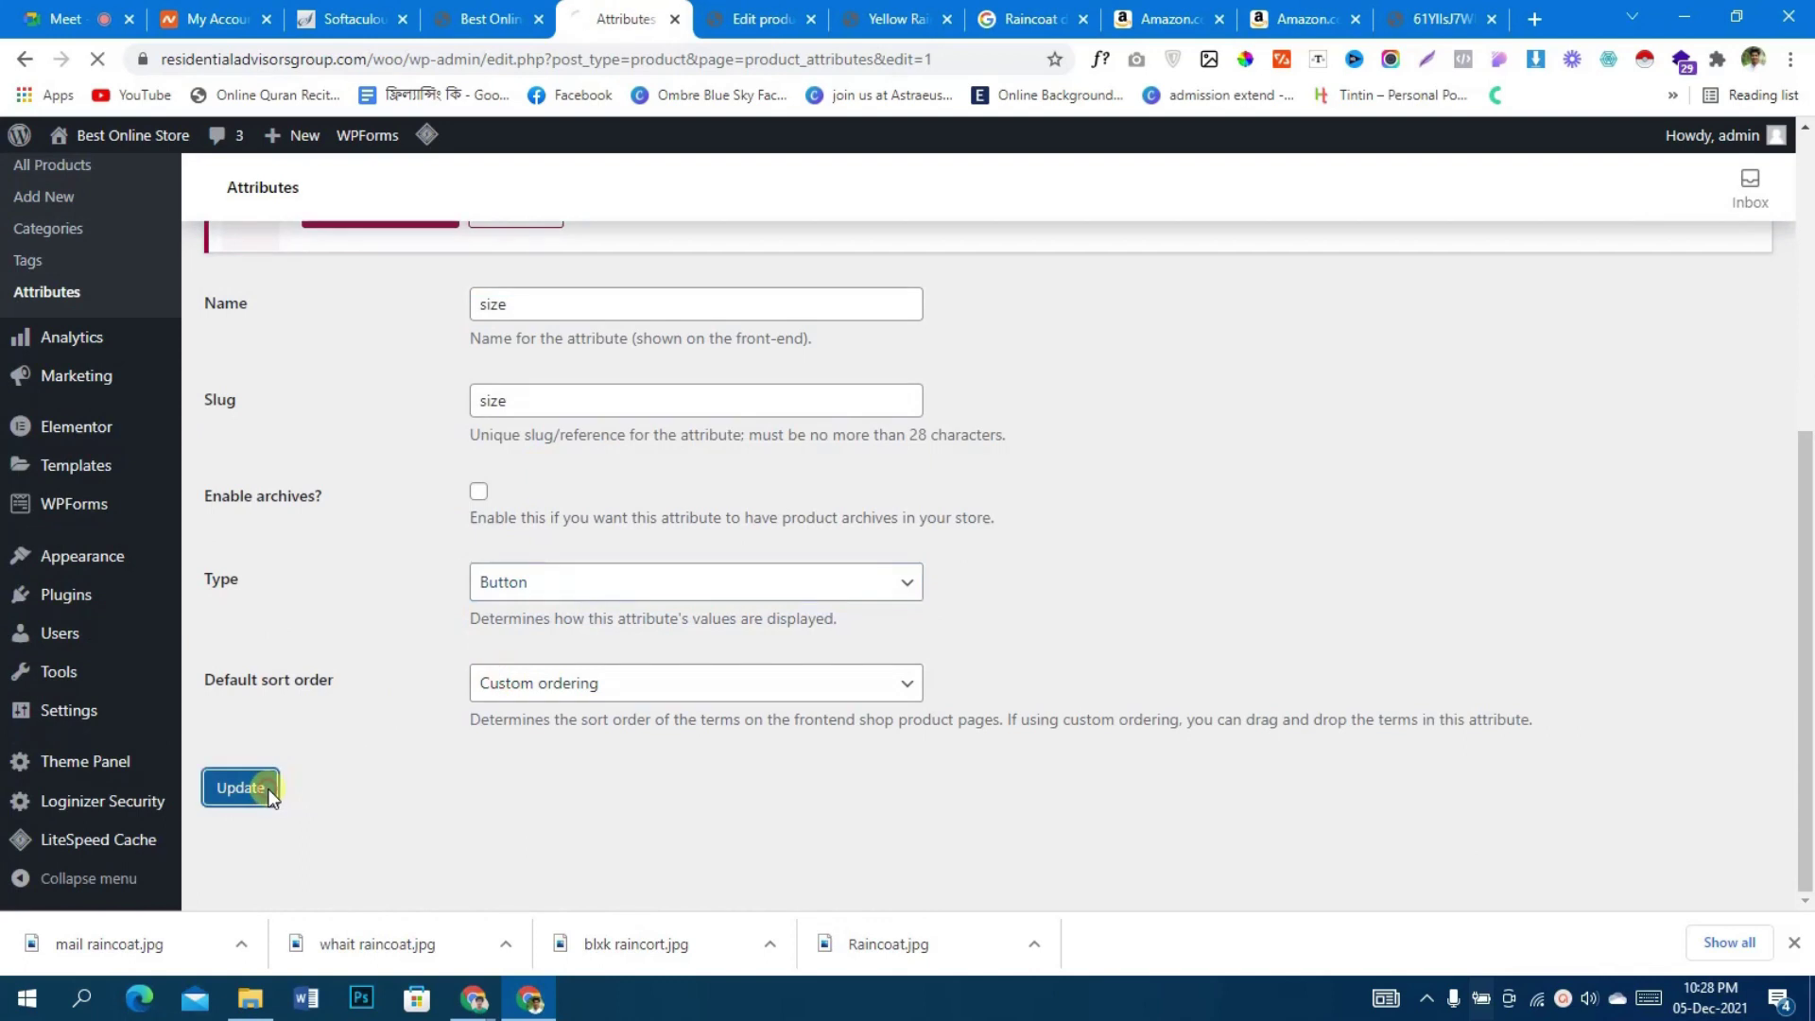
# - Reload the Yellow Raincoat product page and check how the size and color options are displayed
pyautogui.click(892, 10)
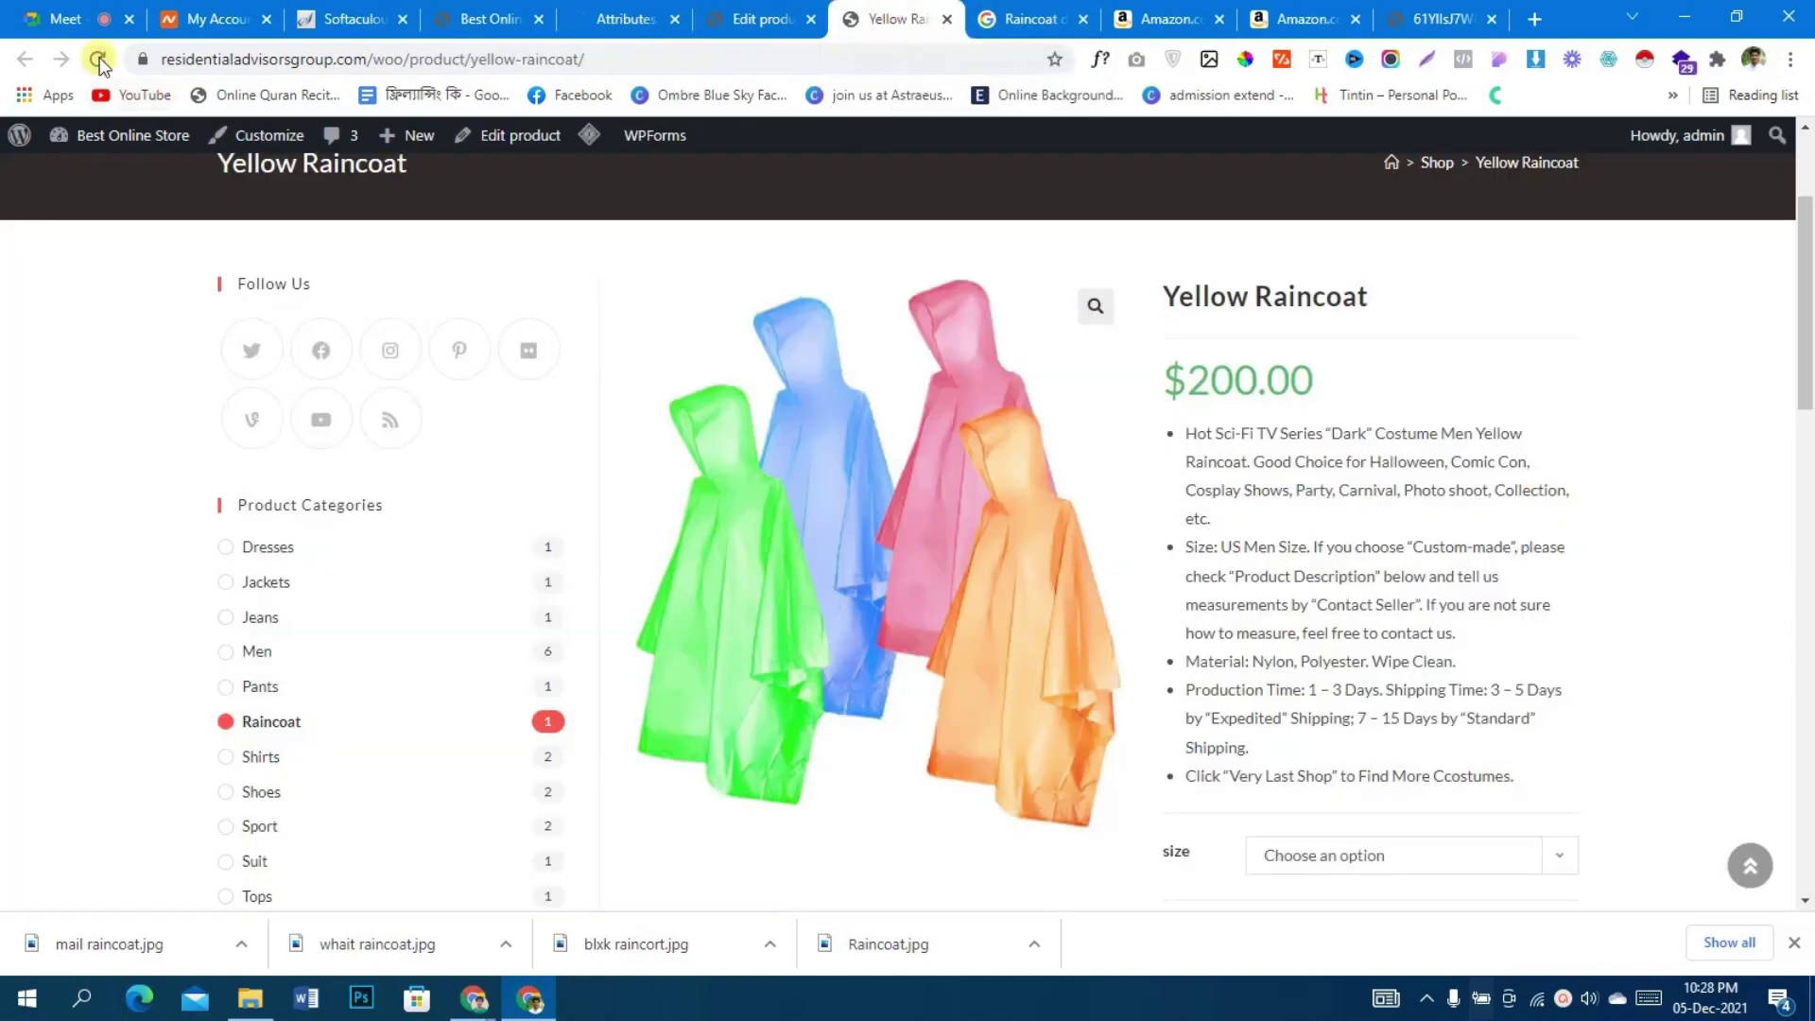
pyautogui.scroll(-2, 1478, 681)
pyautogui.scroll(-4, 1531, 537)
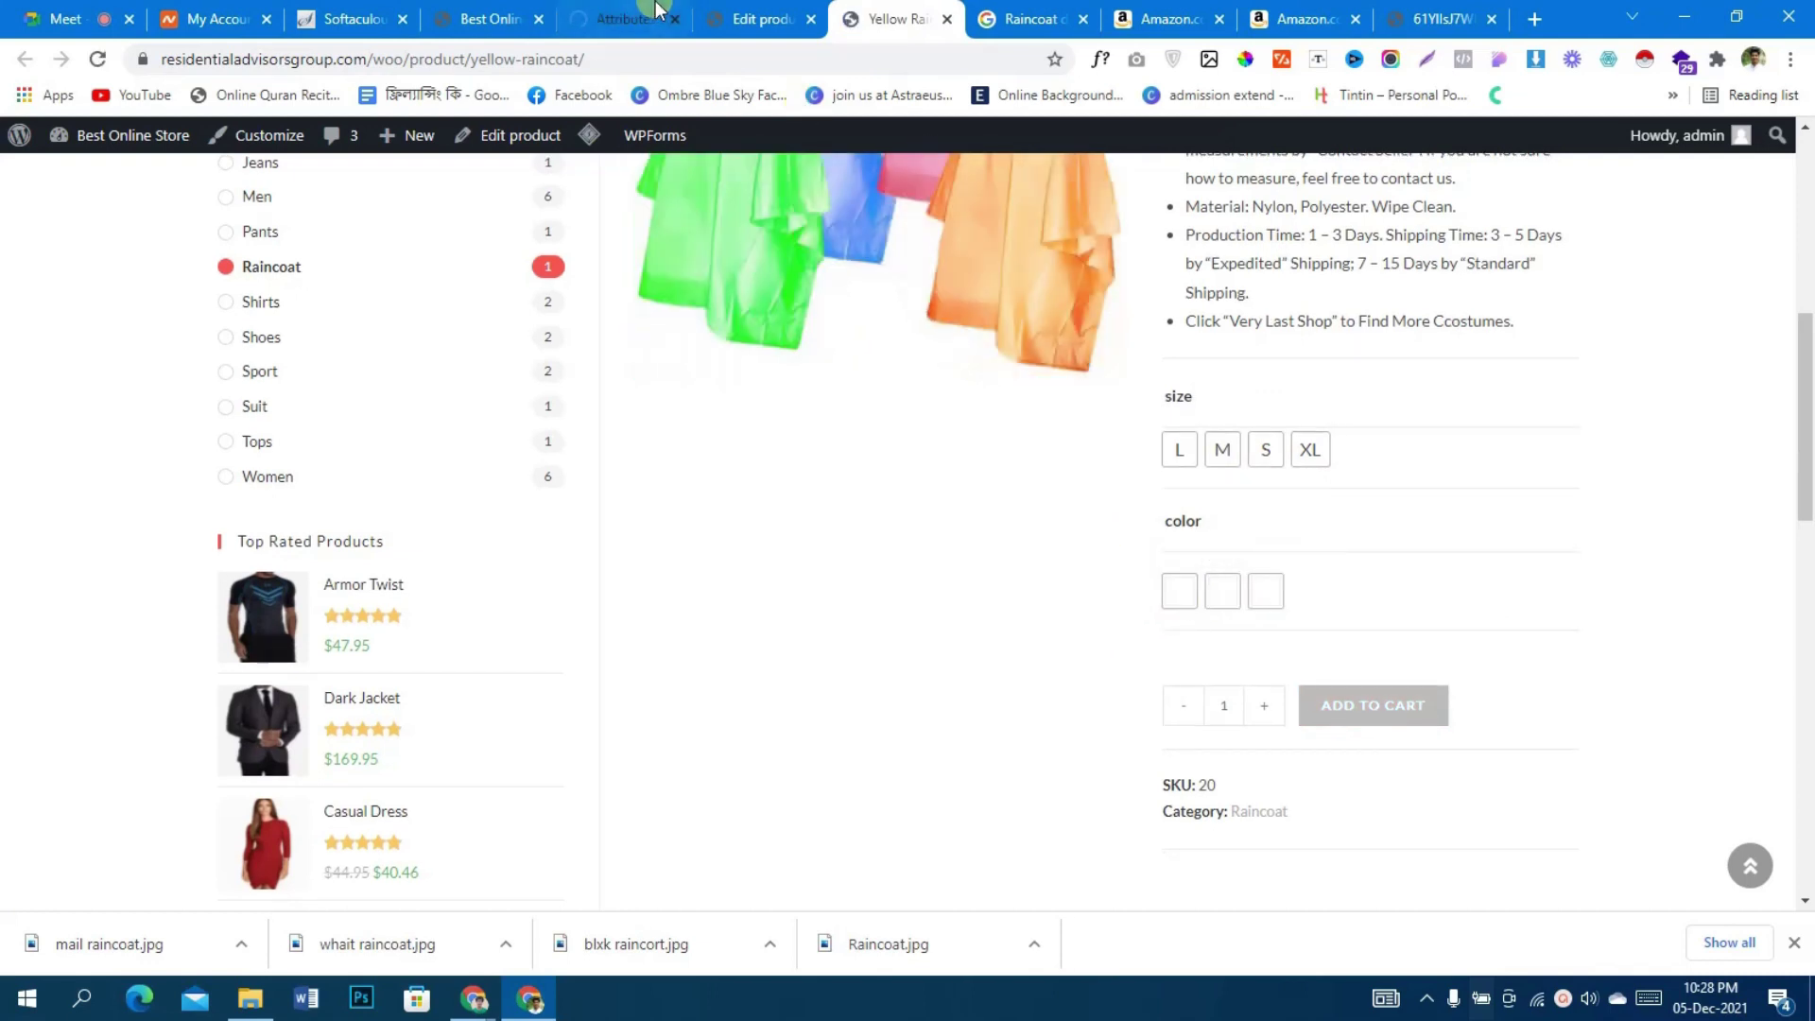
pyautogui.click(761, 19)
pyautogui.scroll(-5, 921, 468)
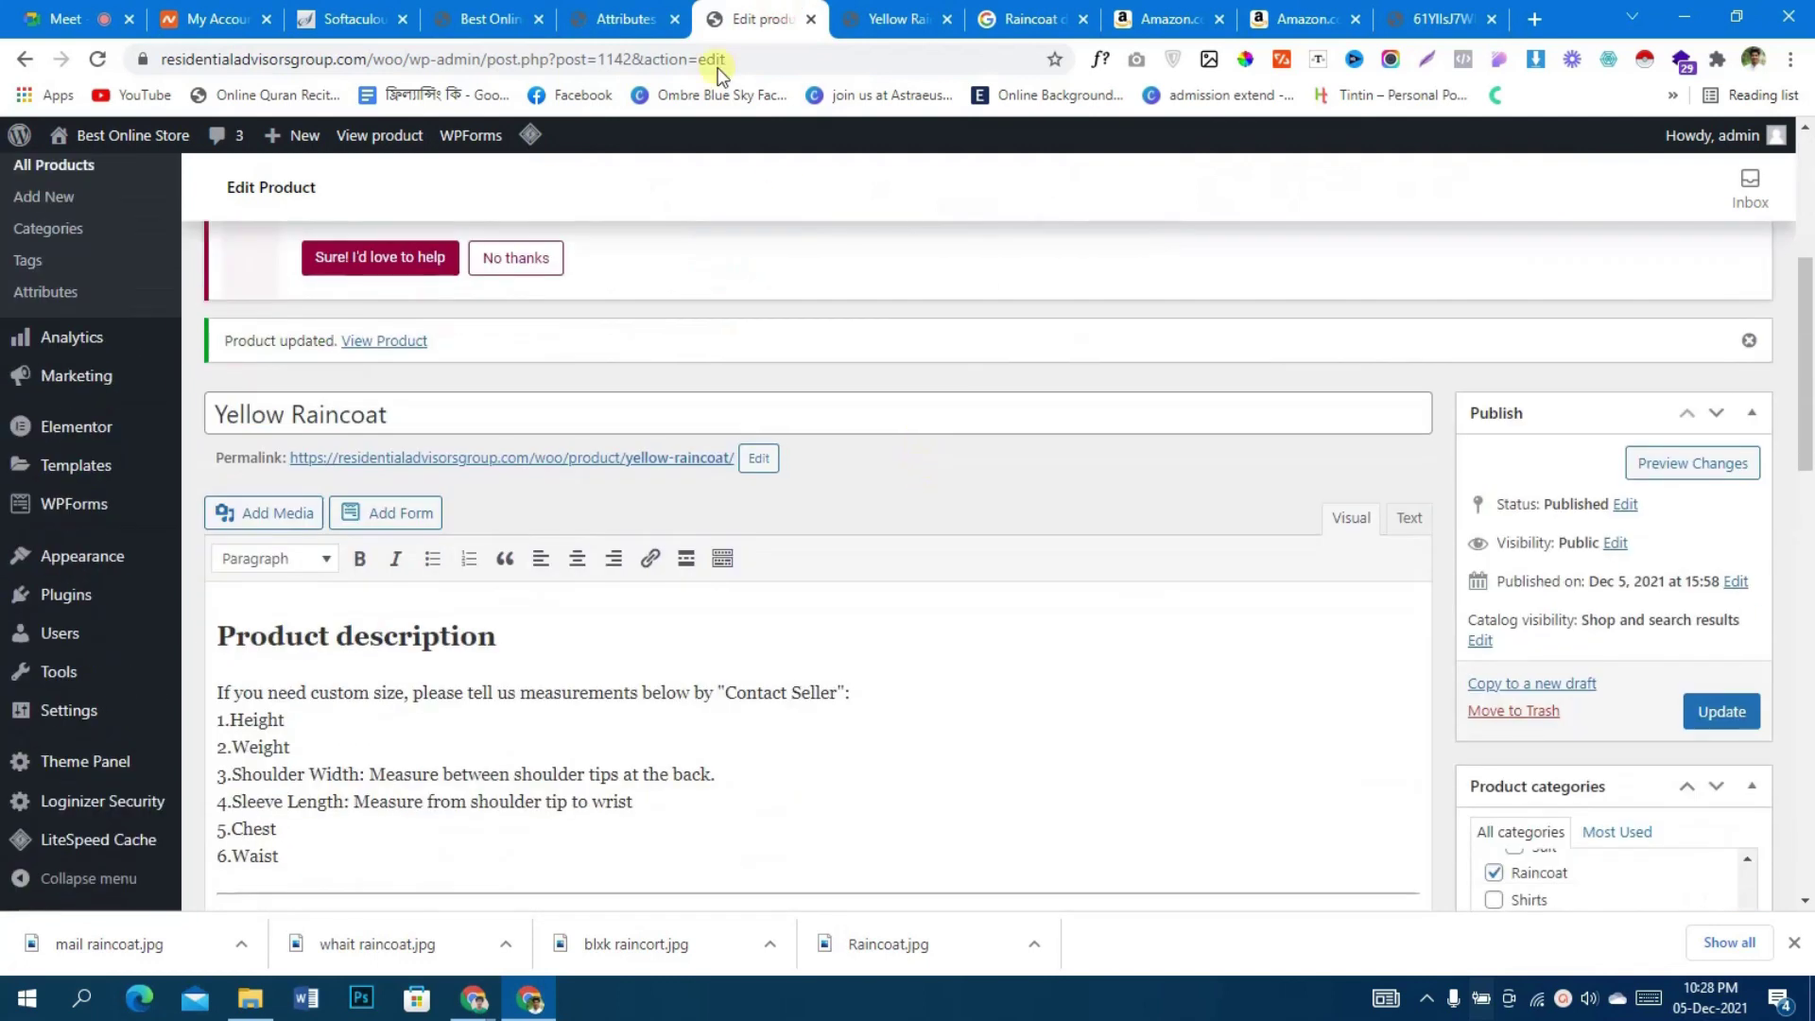
# - Return to the product attributes, view the size attribute's terms and open the L term for editing
pyautogui.click(624, 19)
pyautogui.scroll(-1, 817, 513)
pyautogui.scroll(-5, 817, 513)
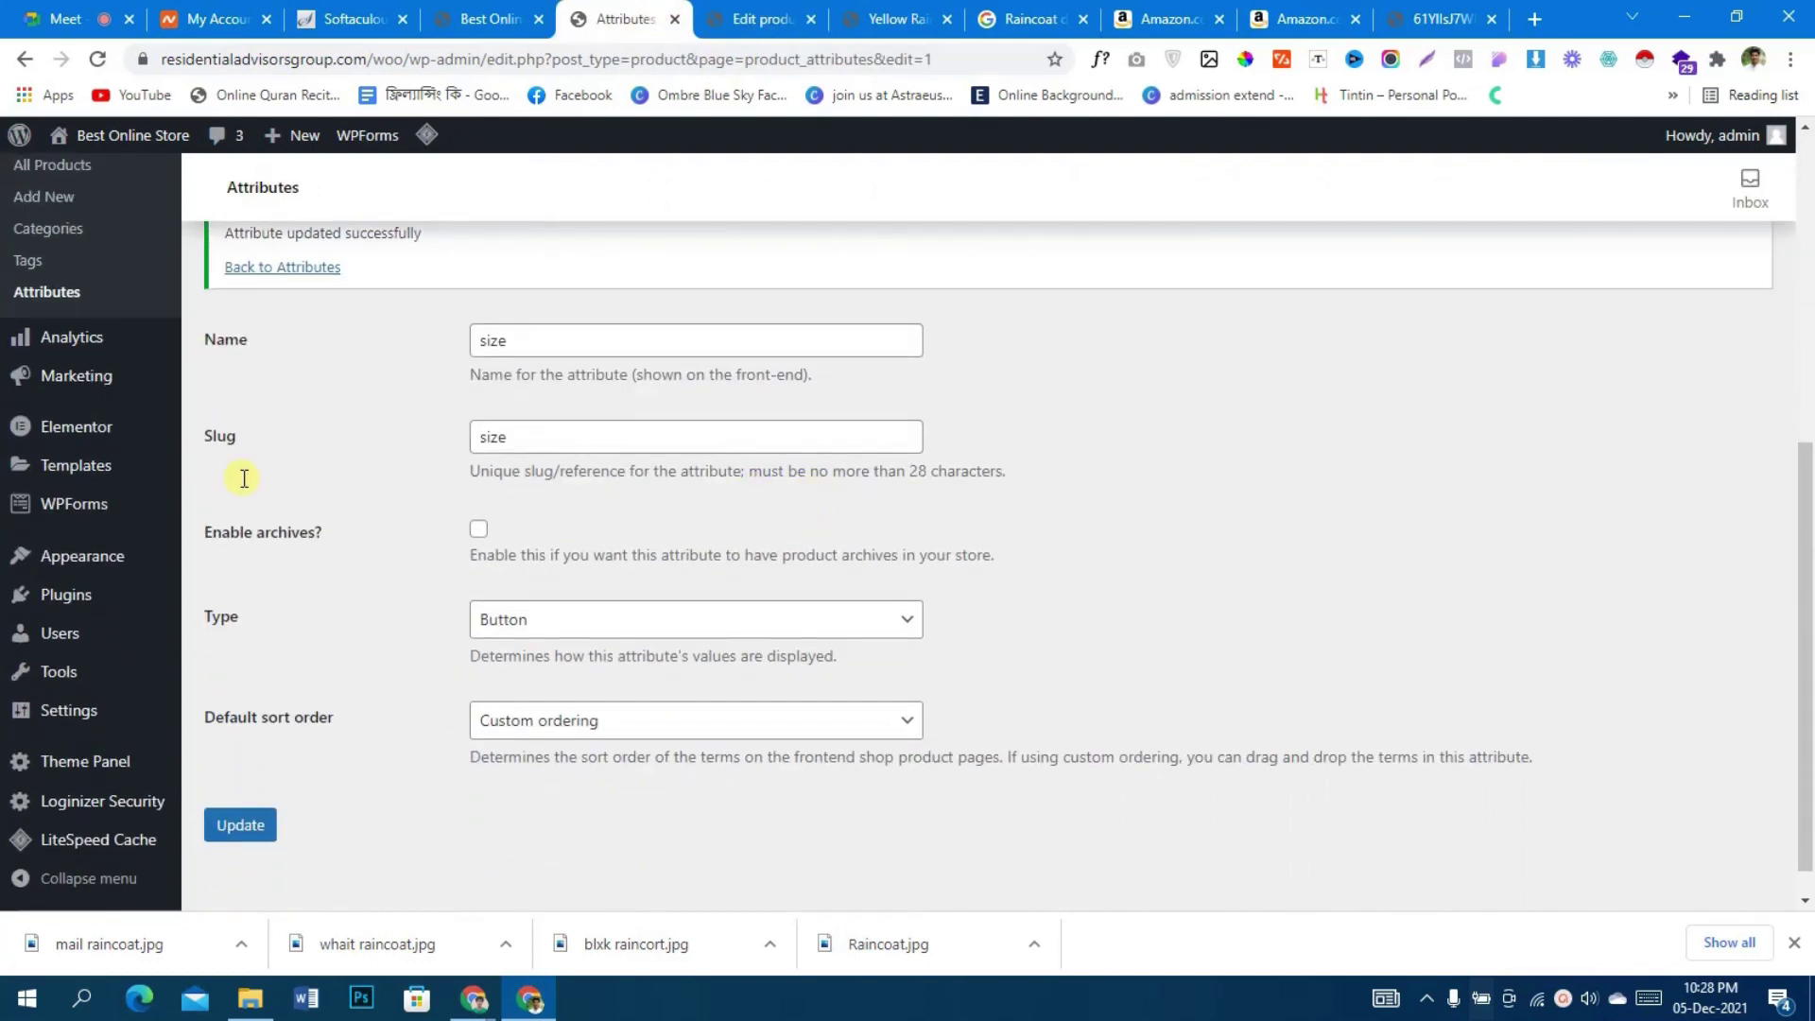
pyautogui.click(81, 294)
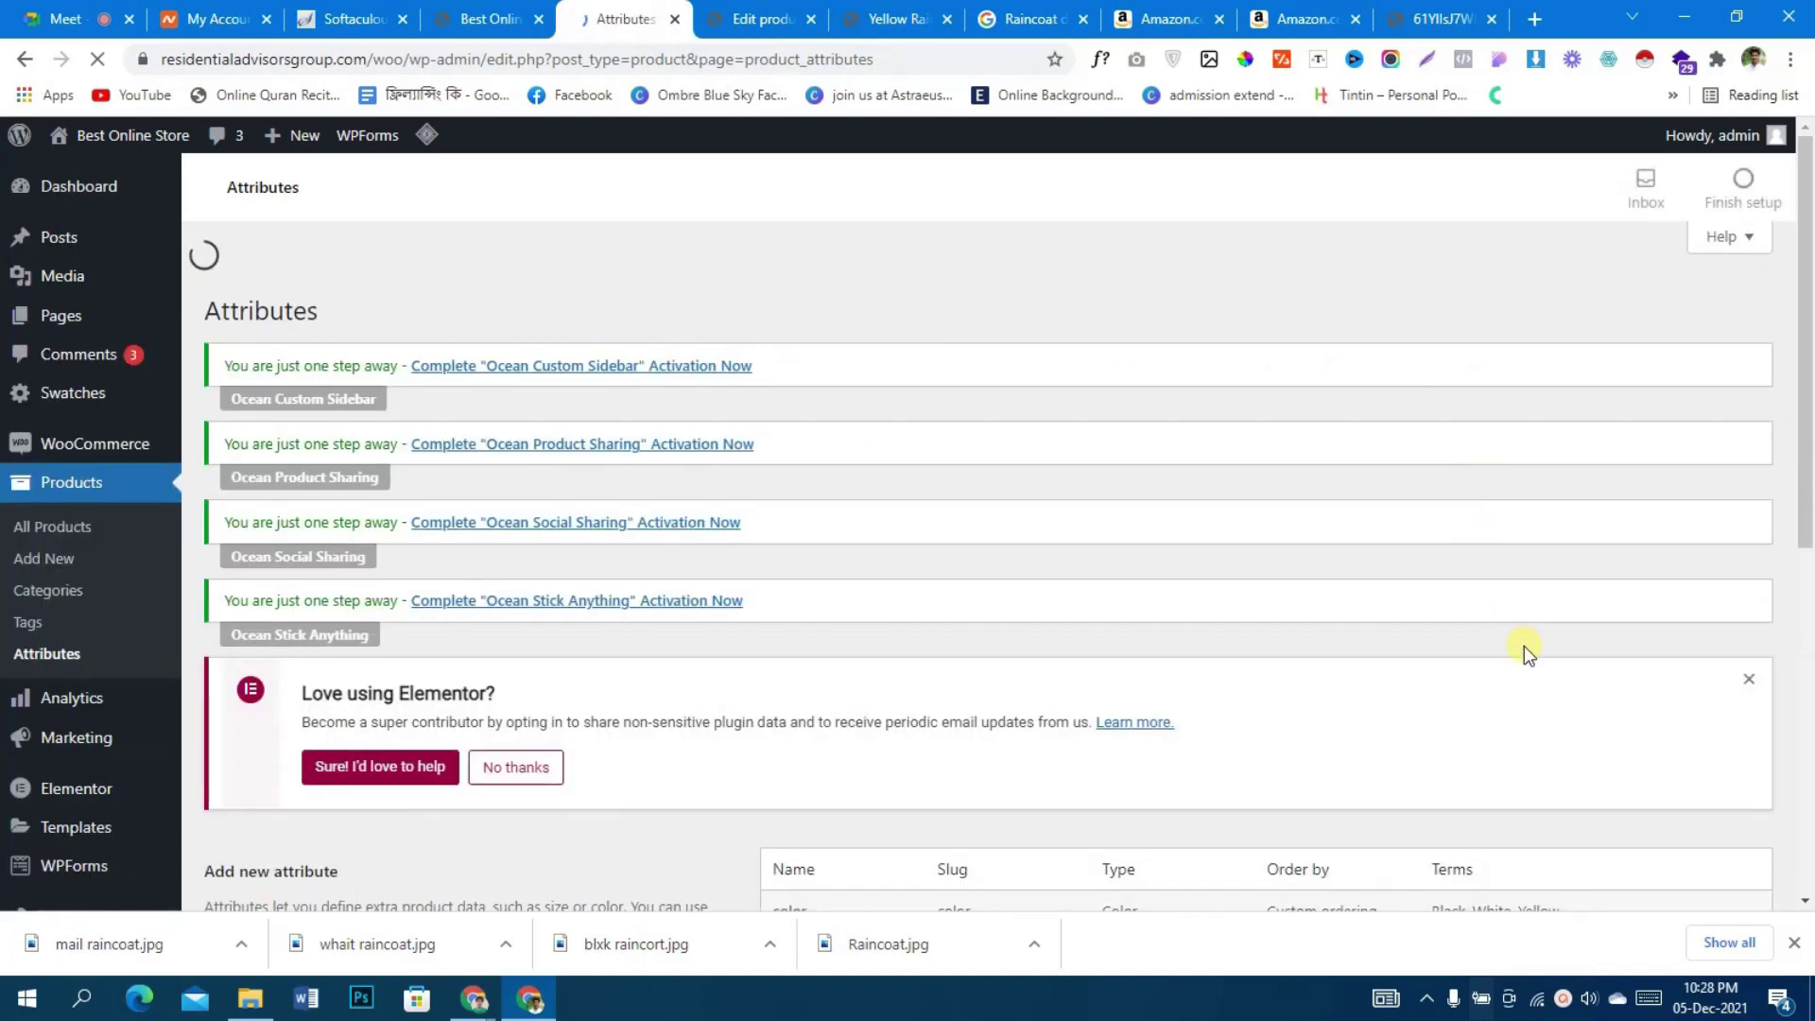
pyautogui.scroll(-5, 1503, 586)
pyautogui.click(1458, 336)
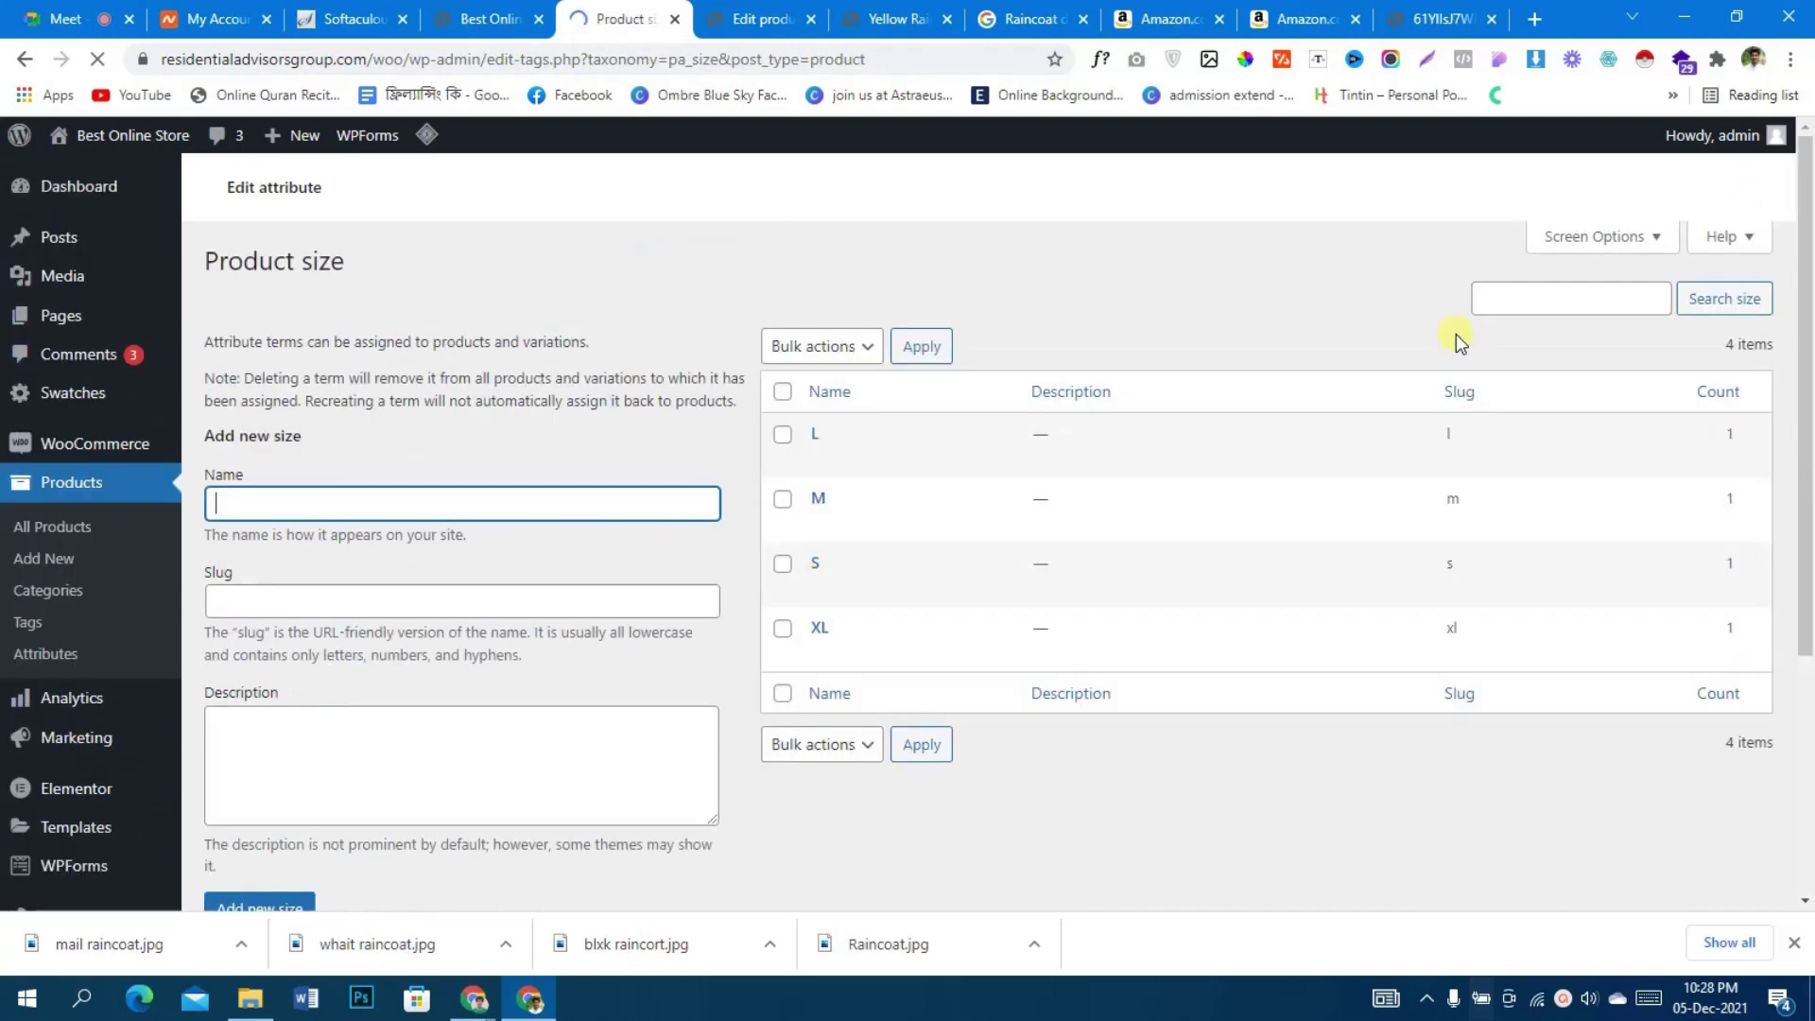
pyautogui.scroll(-7, 851, 515)
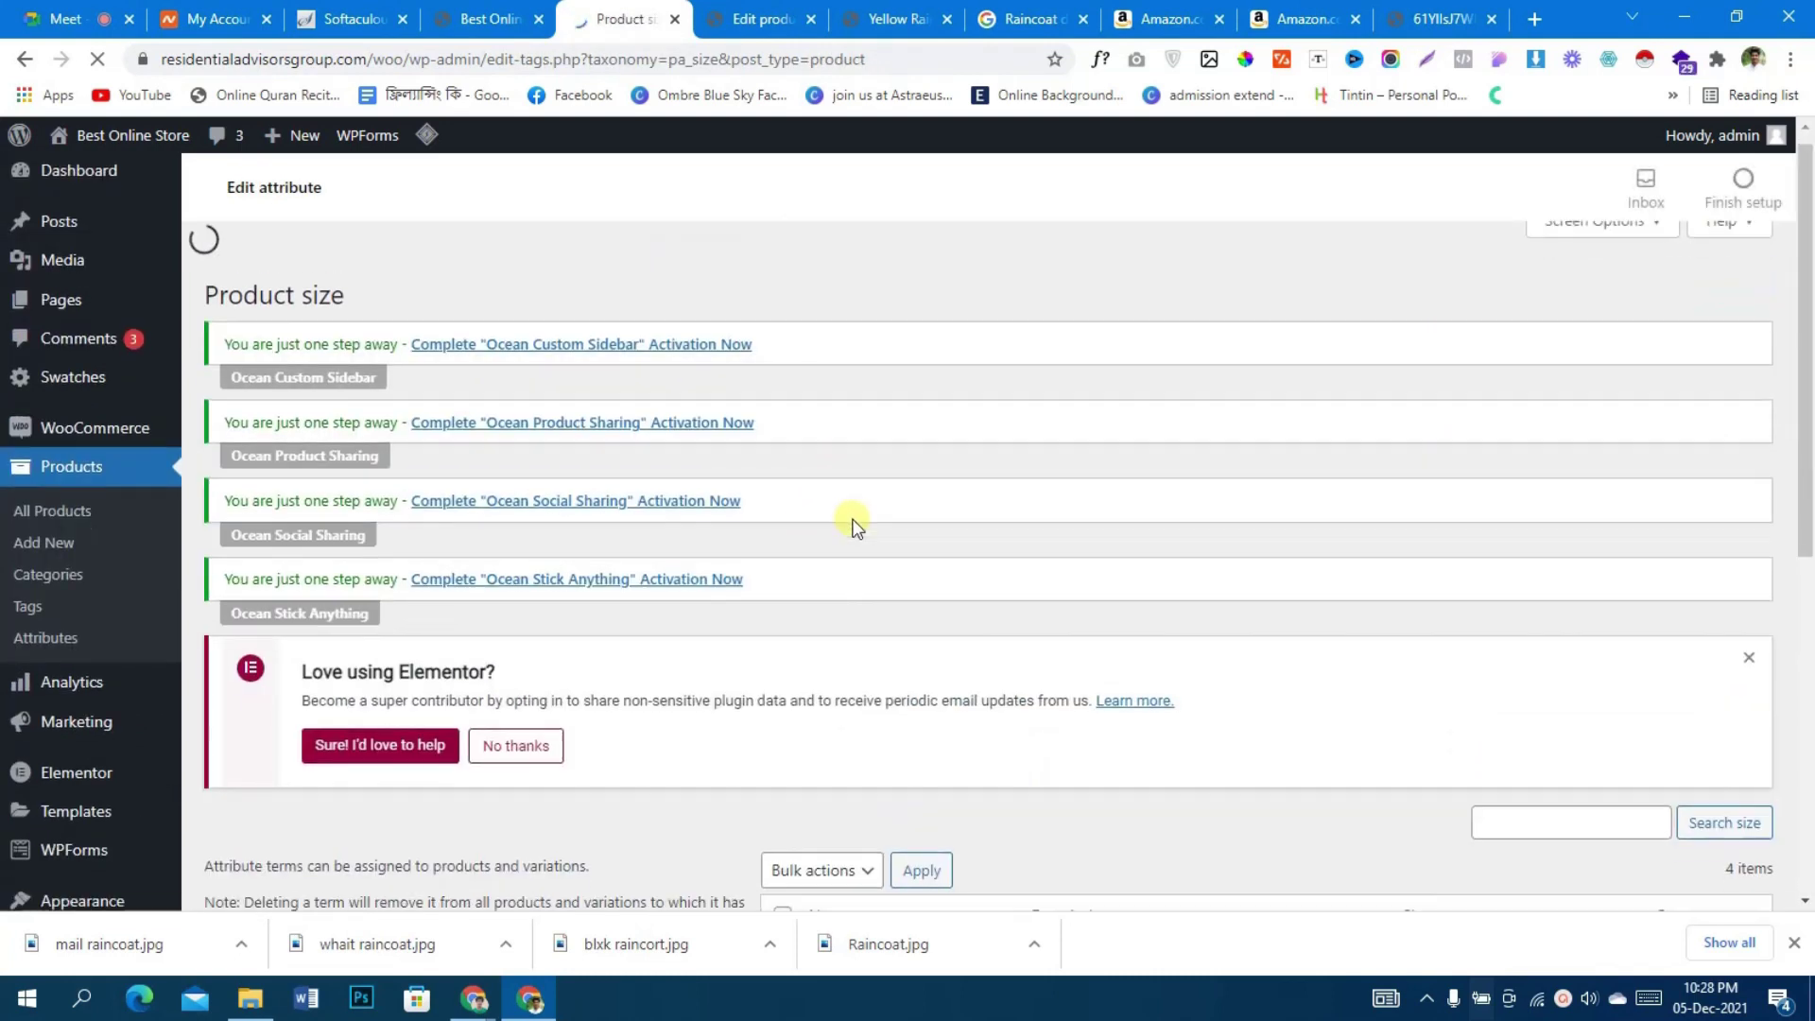
pyautogui.click(822, 338)
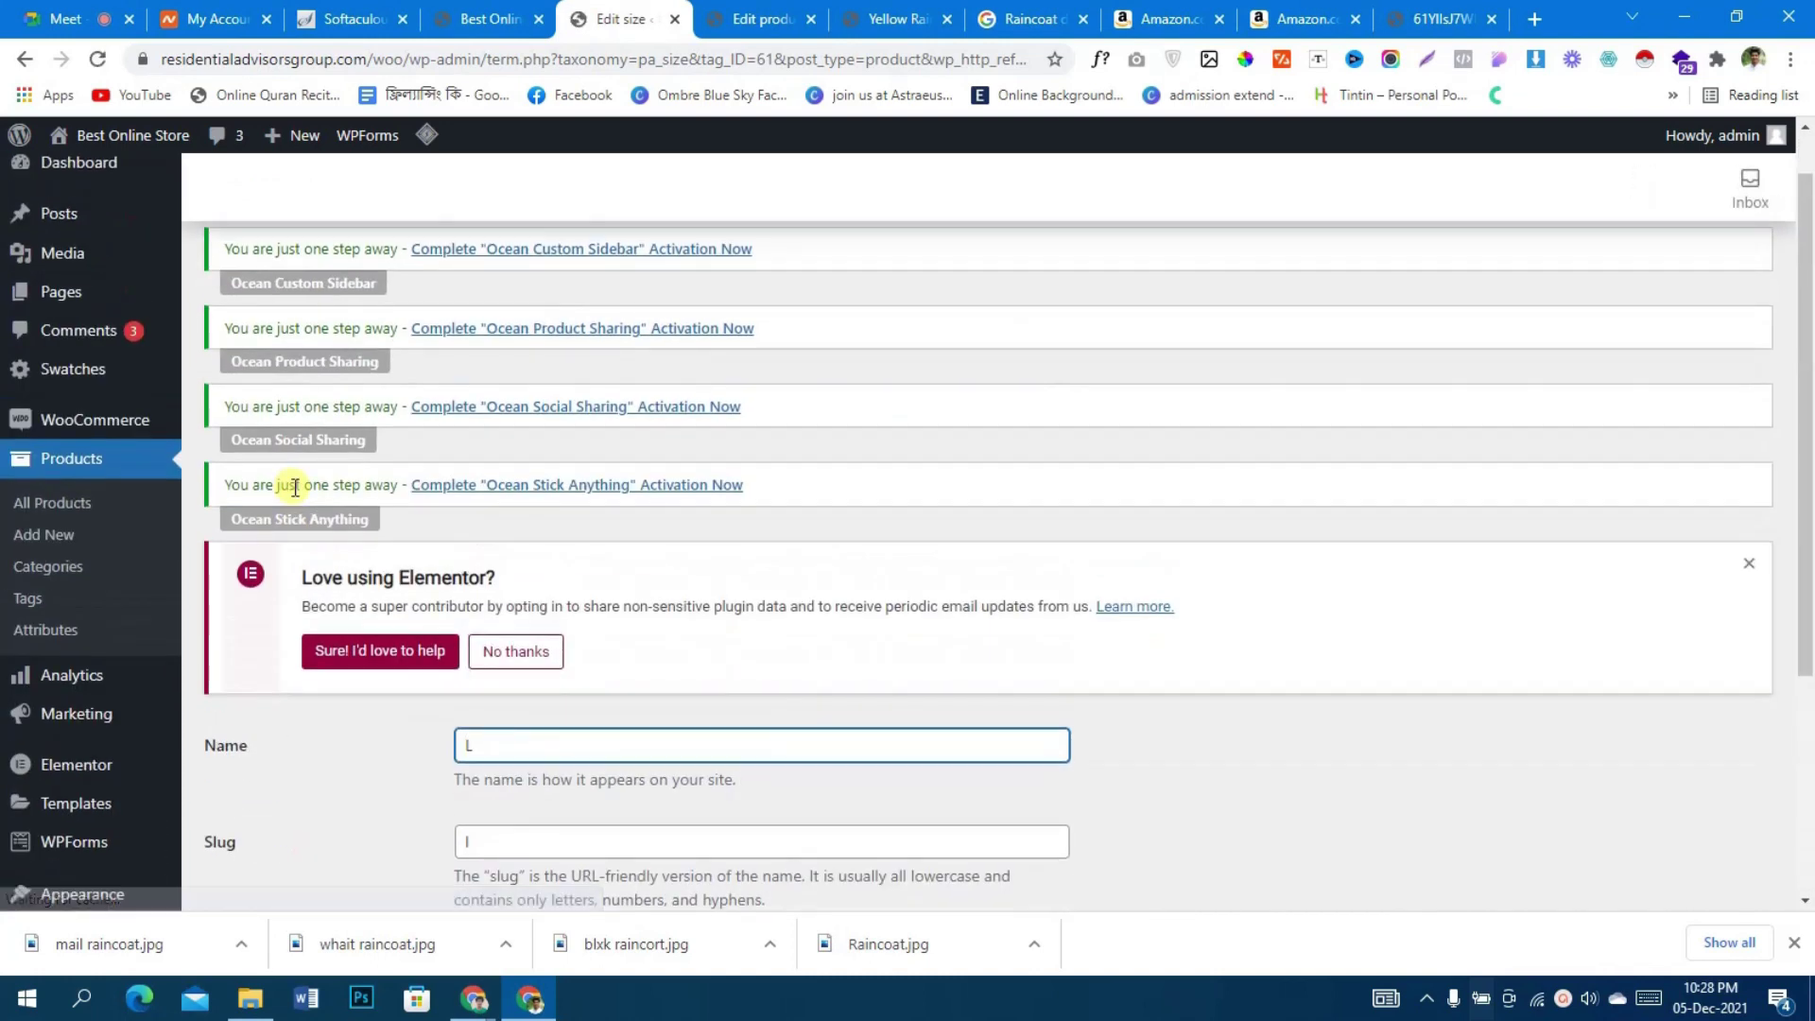
# - Open the color attribute's terms, set the Black term's swatch color to #000000 and update it
pyautogui.click(47, 631)
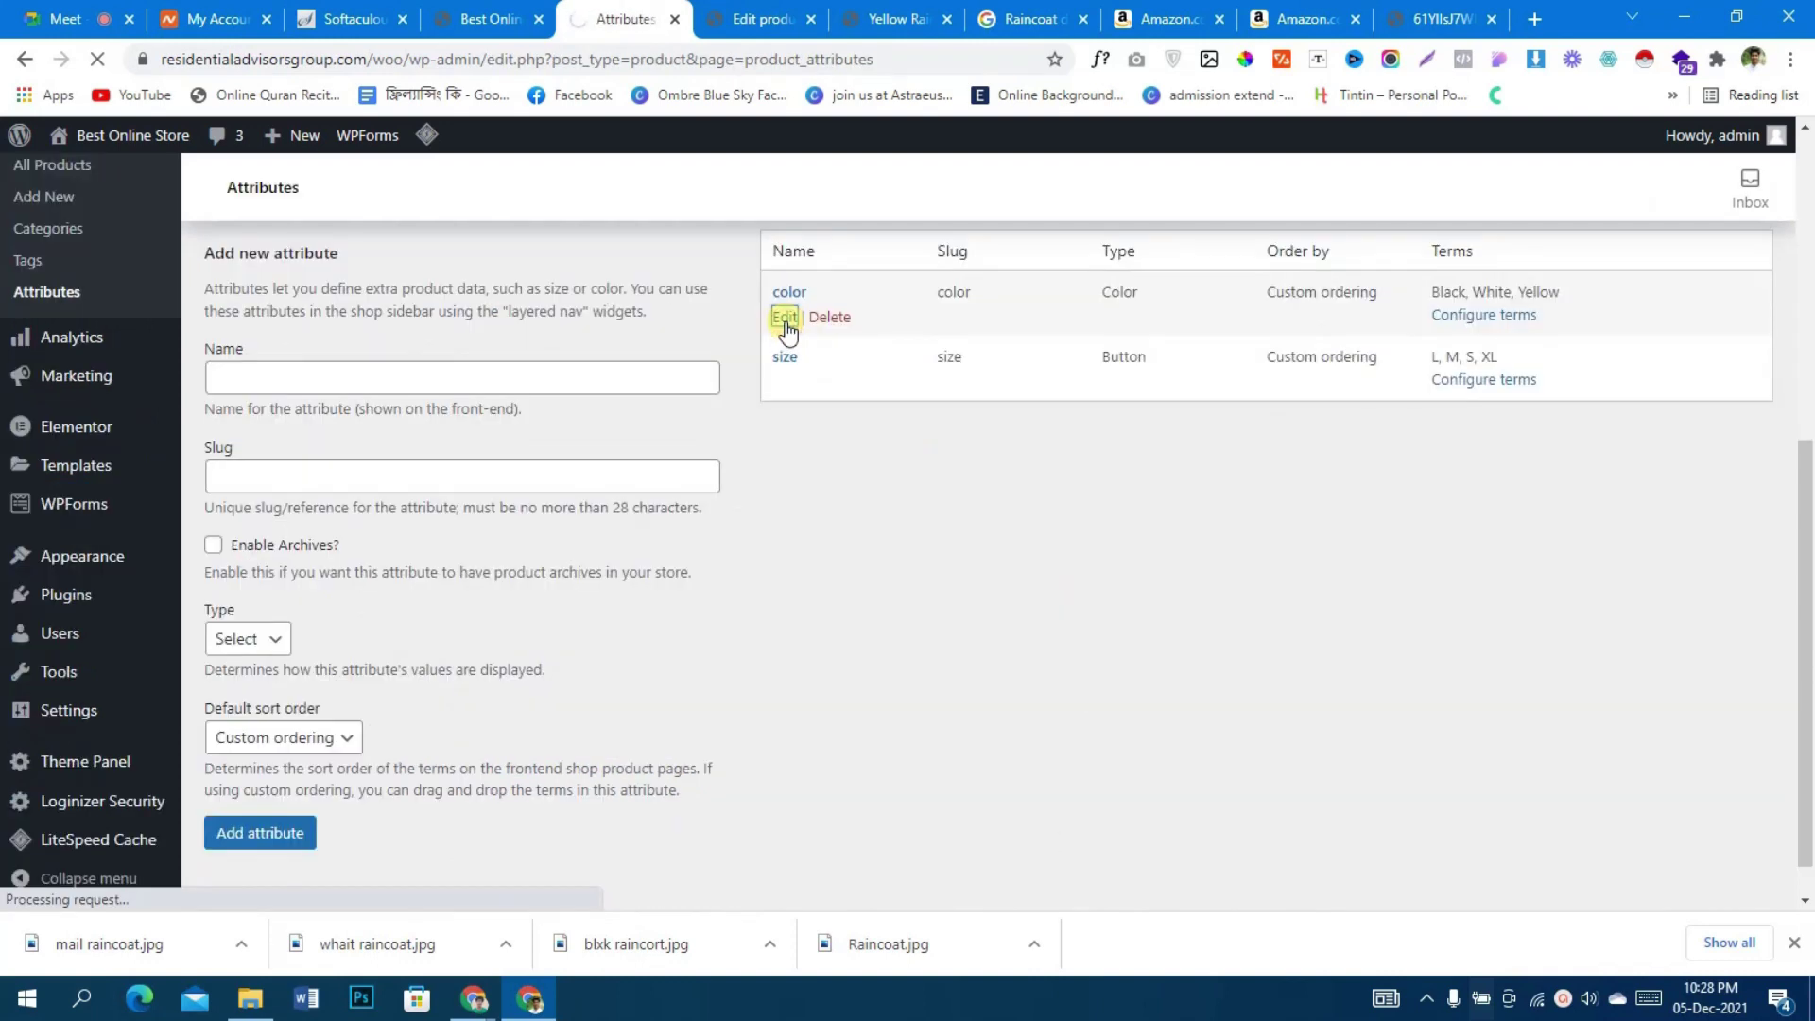
pyautogui.click(1494, 316)
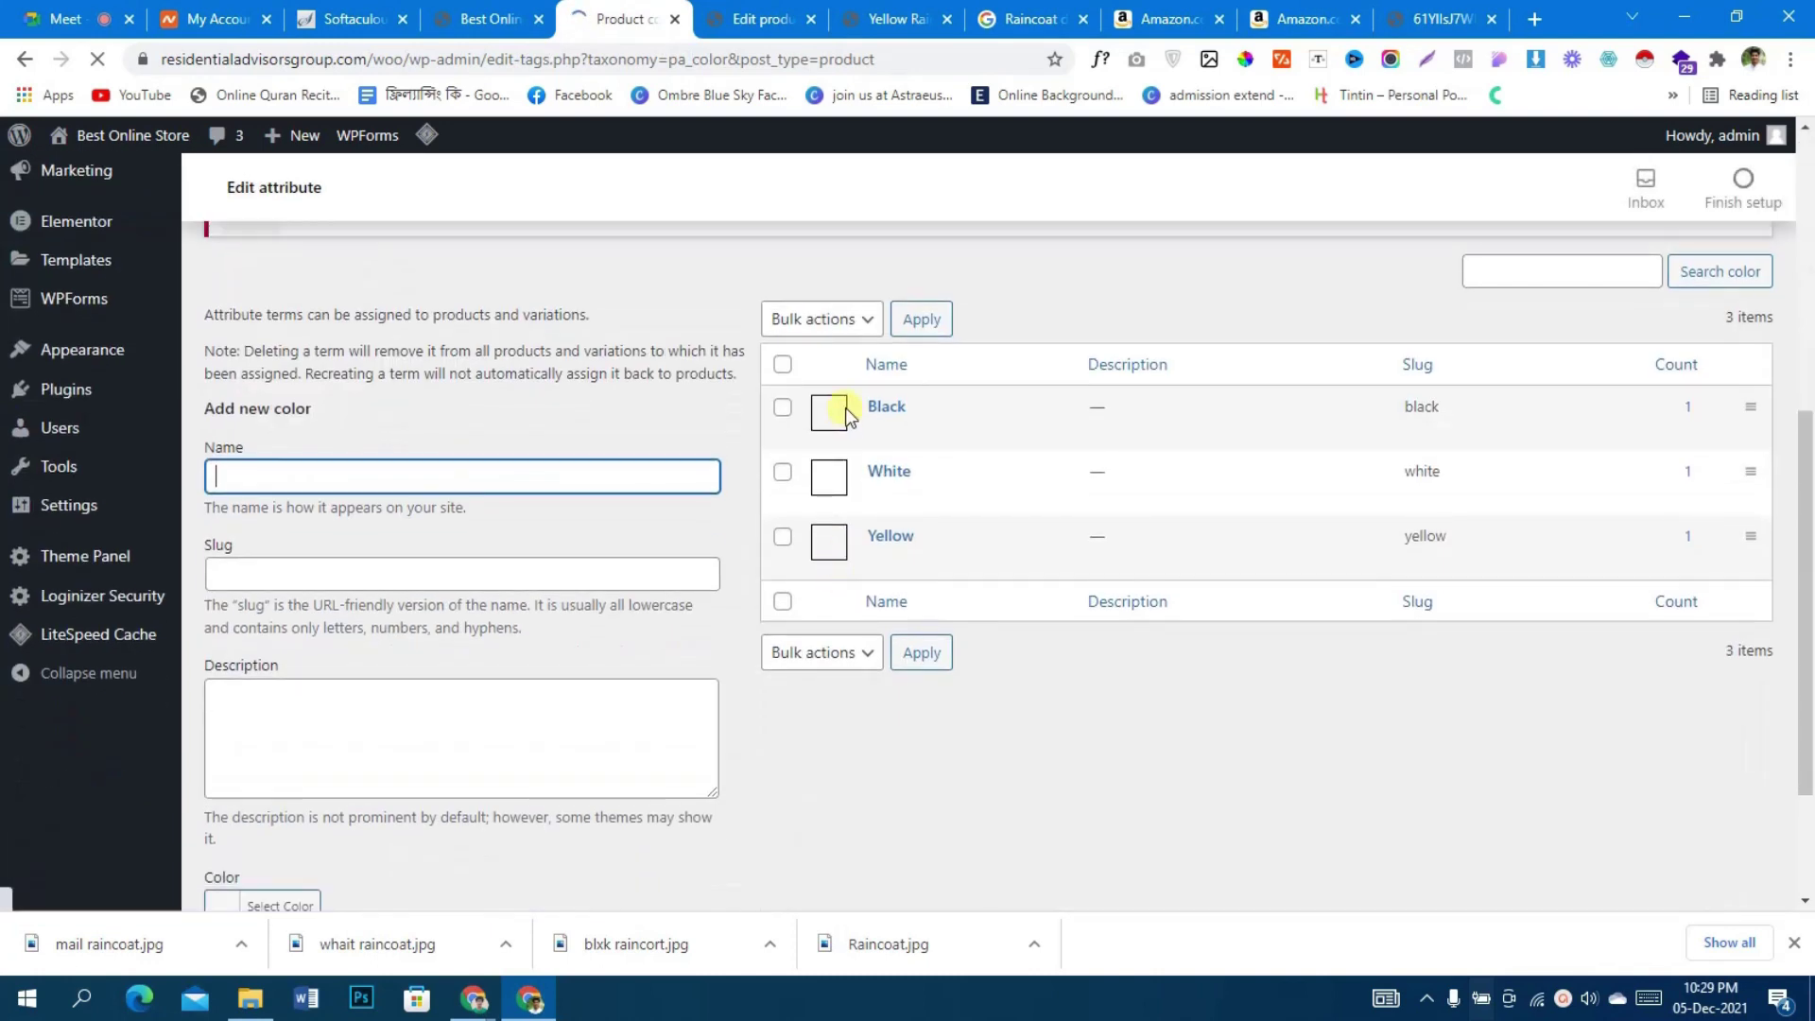
pyautogui.click(877, 431)
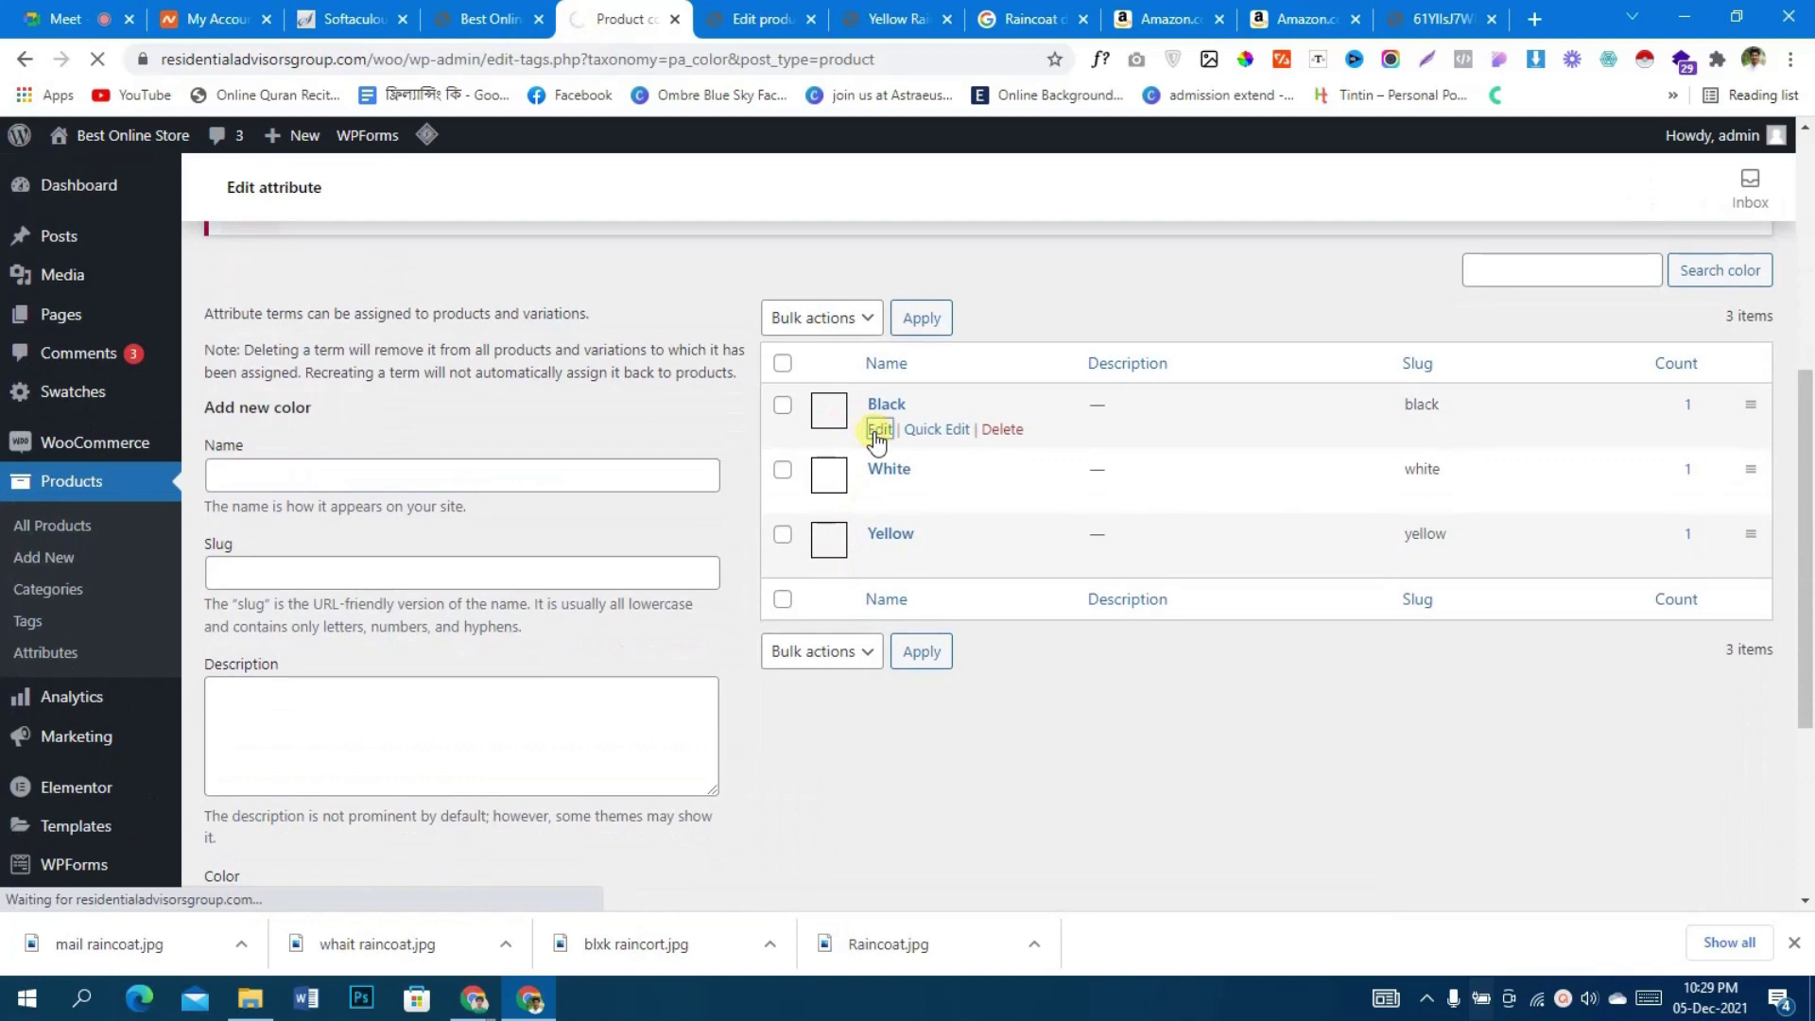
pyautogui.scroll(-4, 662, 567)
pyautogui.click(468, 707)
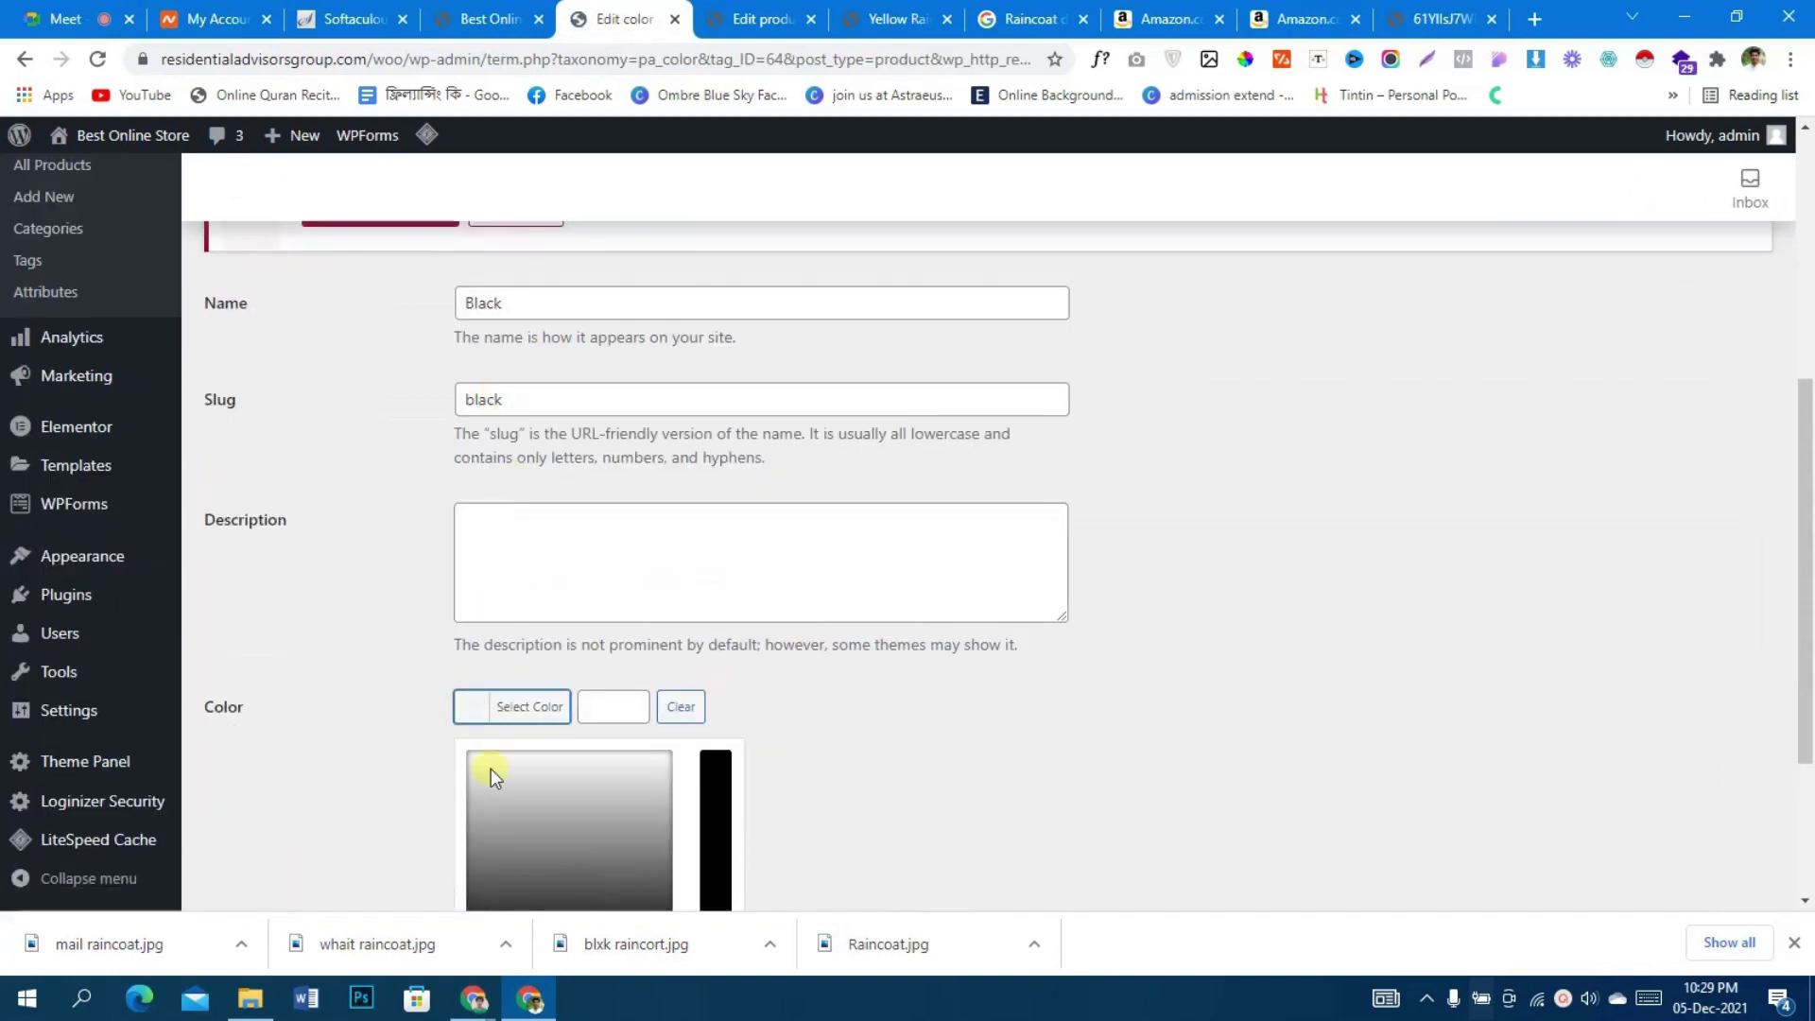
pyautogui.scroll(-3, 490, 768)
pyautogui.moveTo(522, 711); pyautogui.dragTo(477, 757)
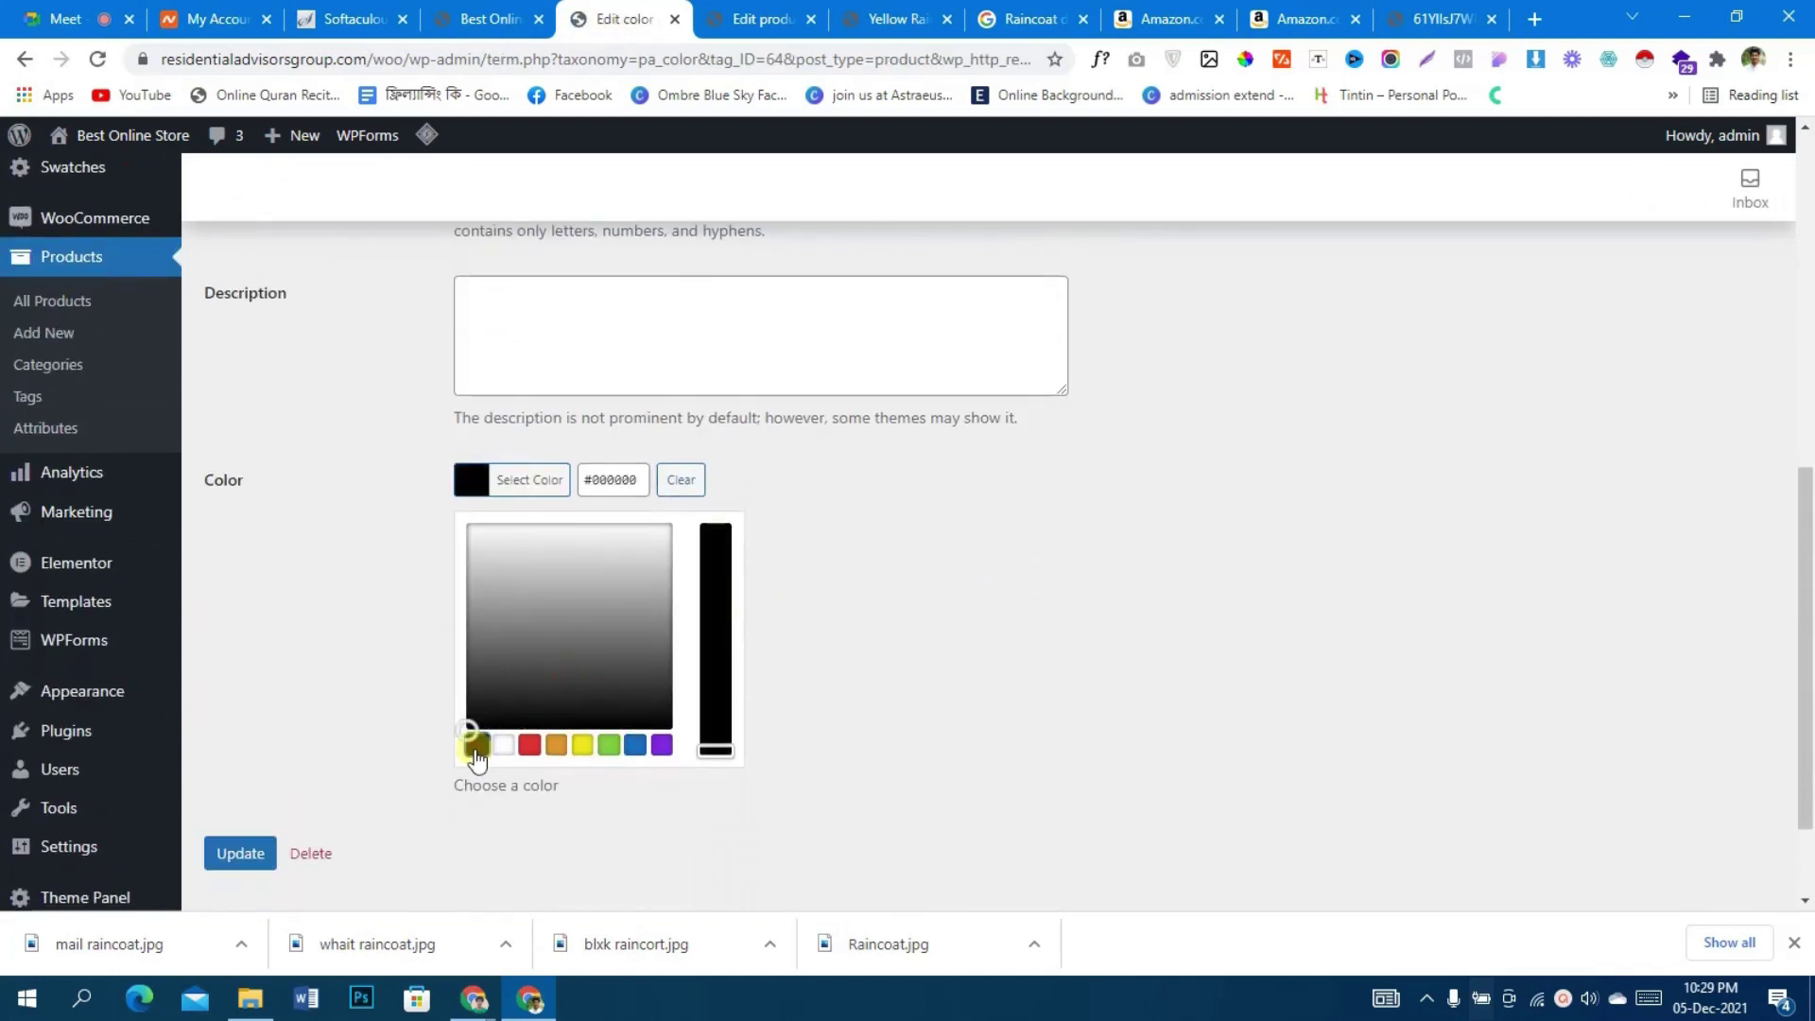
pyautogui.click(1081, 571)
pyautogui.click(244, 592)
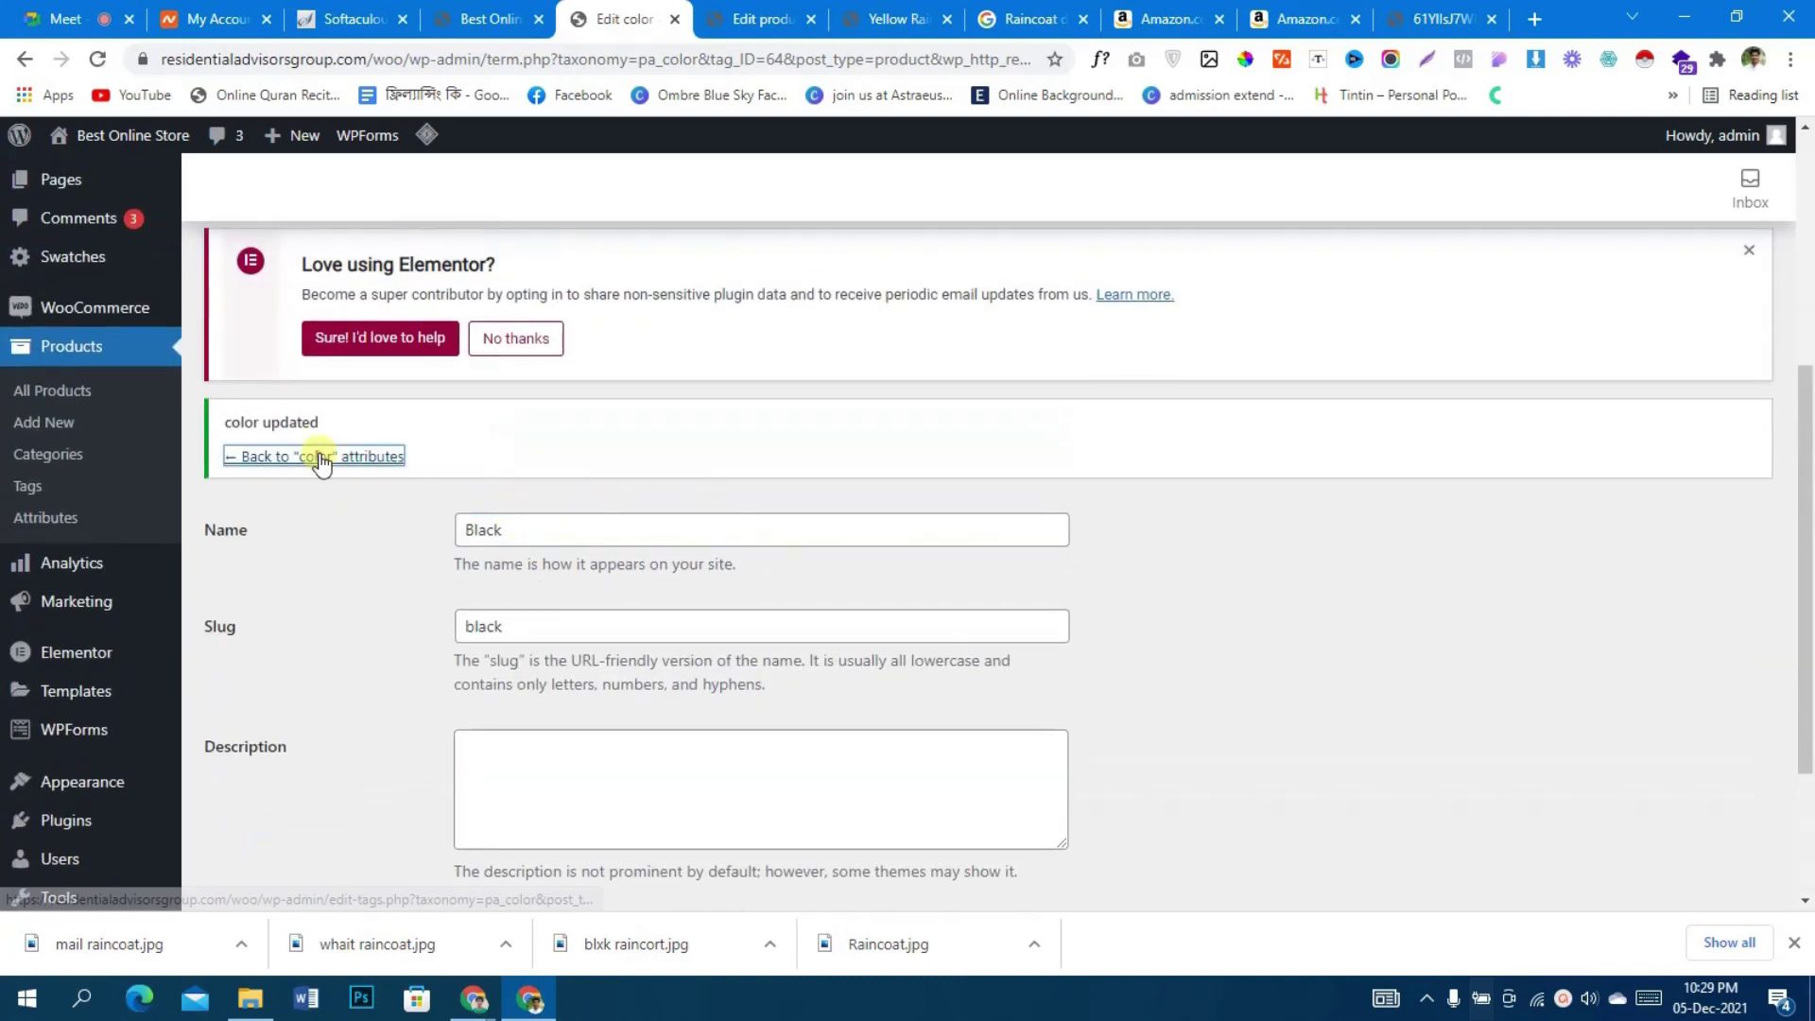
# - Return to the color terms, set the Yellow term's swatch color to #eeee22 and update it
pyautogui.click(317, 456)
pyautogui.scroll(-2, 1087, 635)
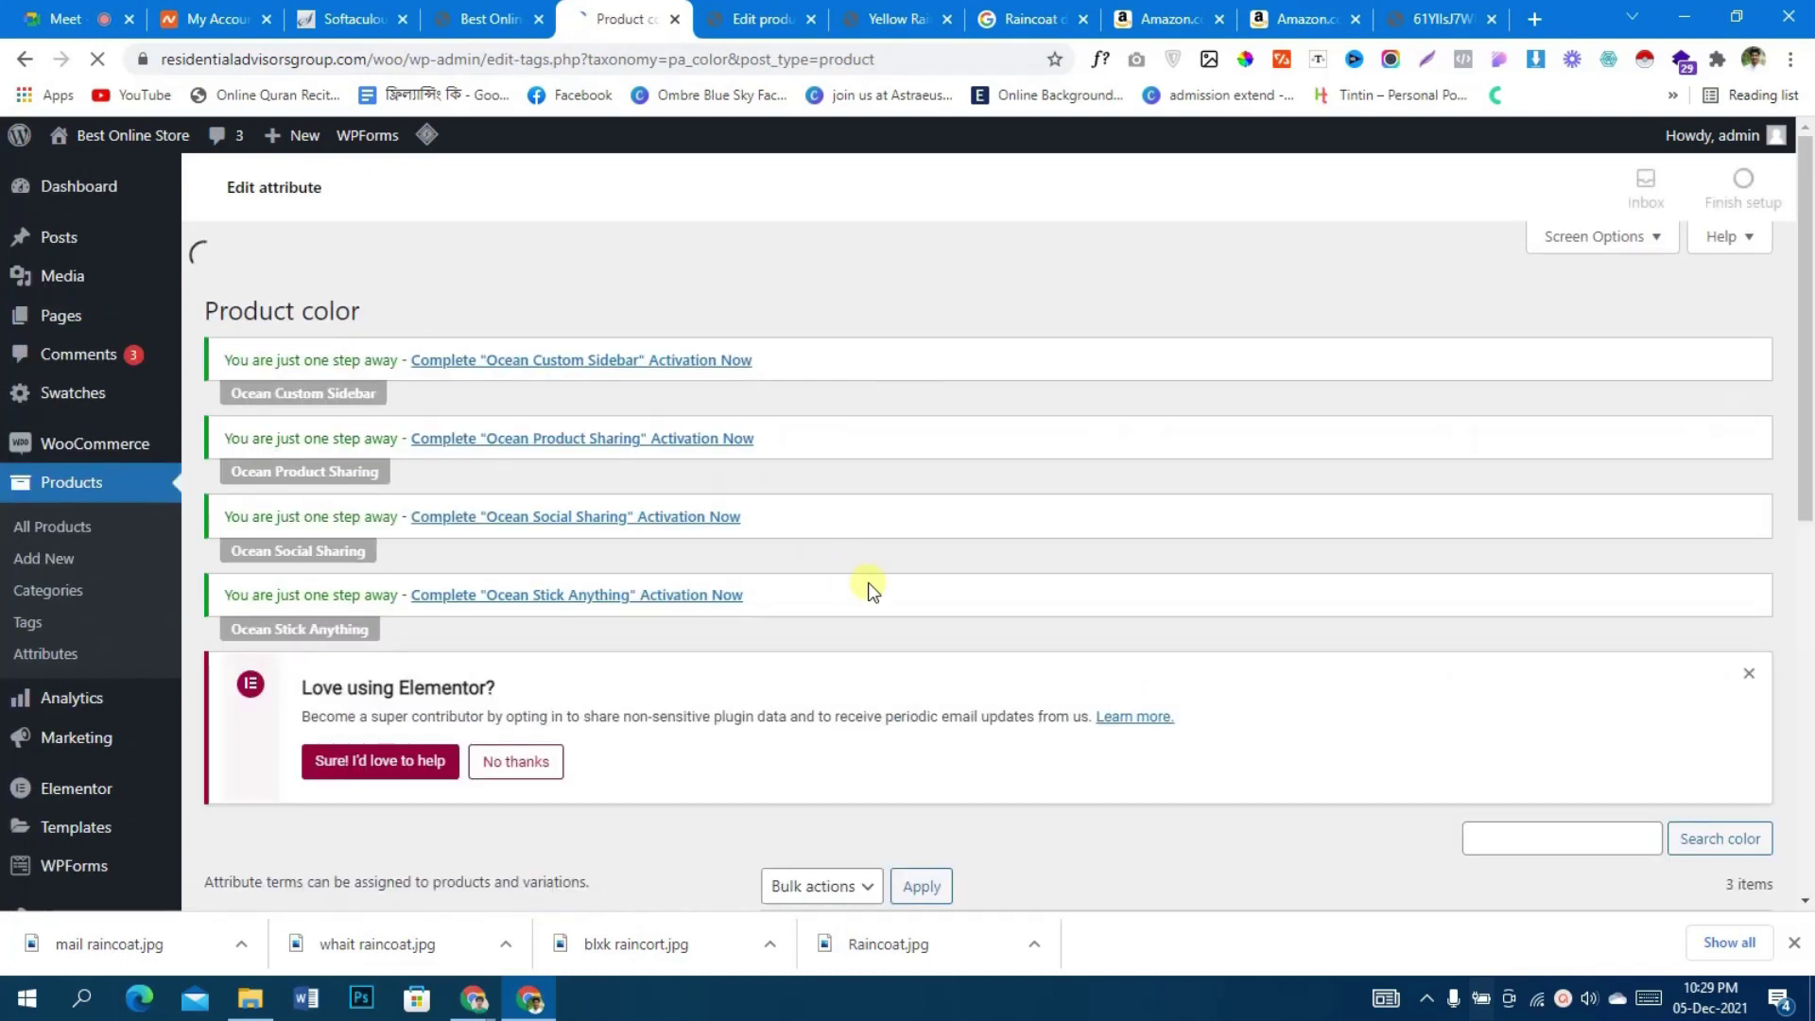
pyautogui.scroll(-5, 872, 584)
pyautogui.click(882, 559)
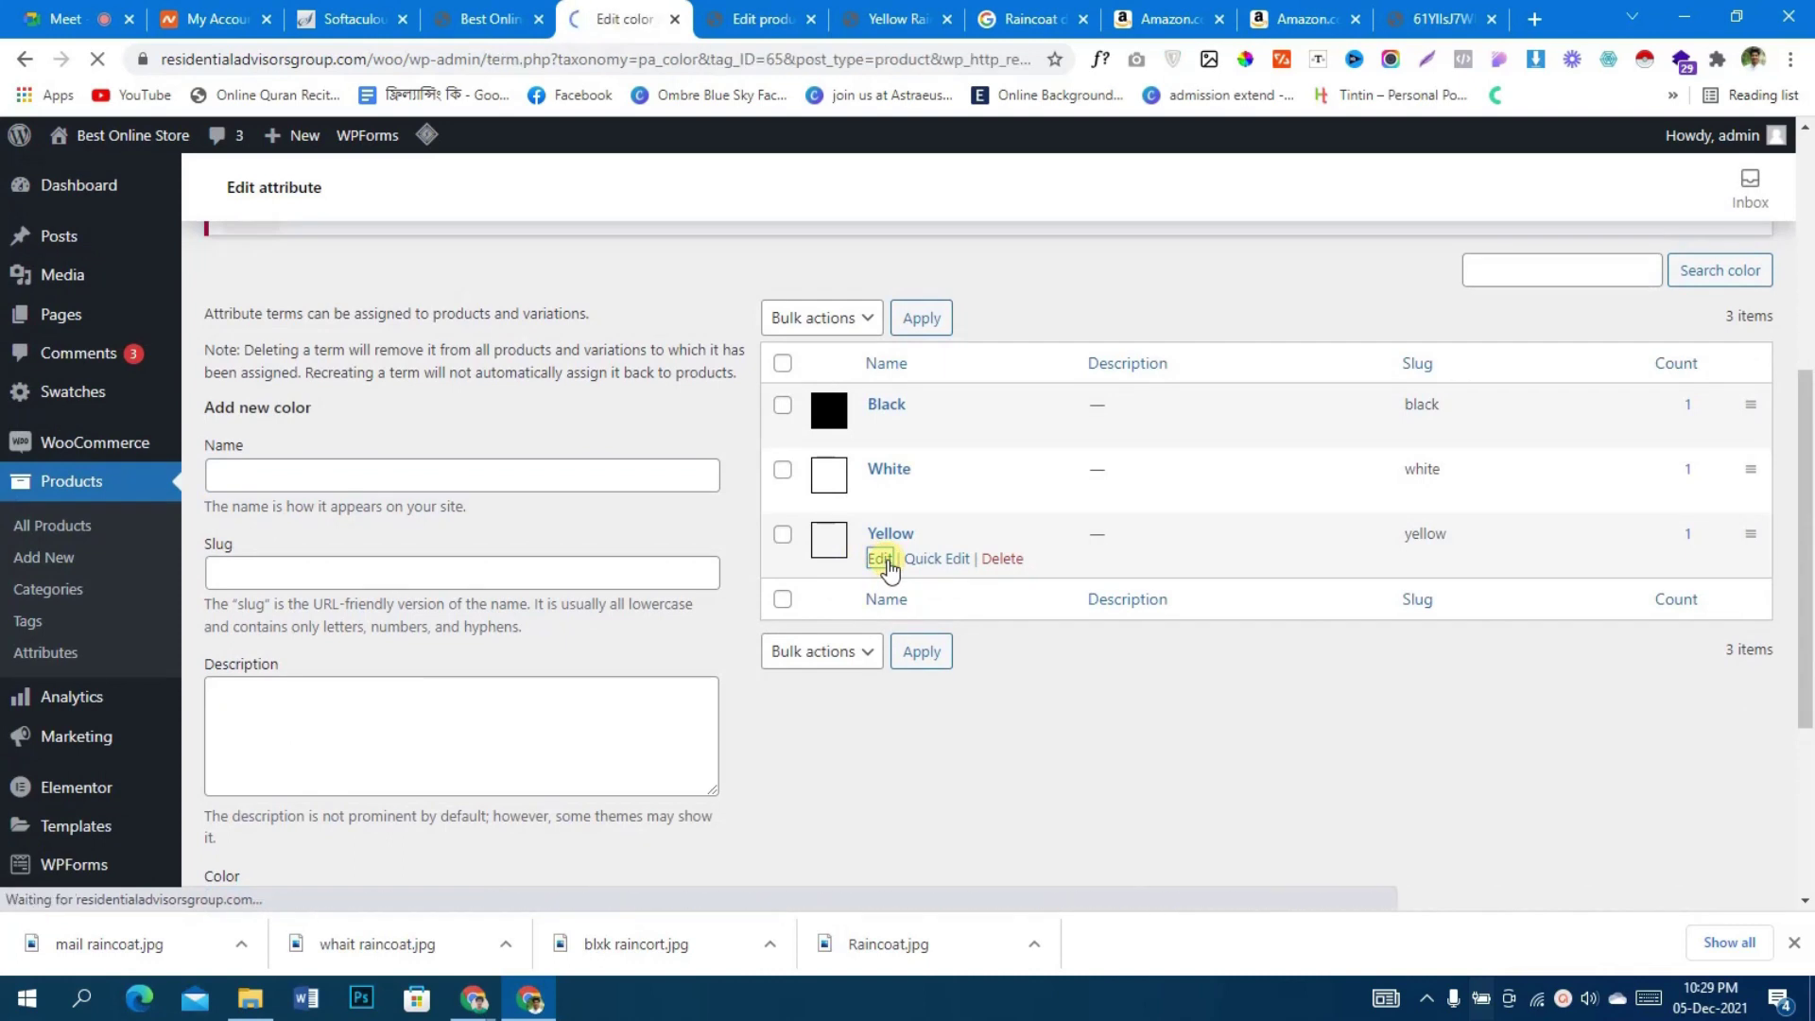
pyautogui.scroll(-3, 767, 599)
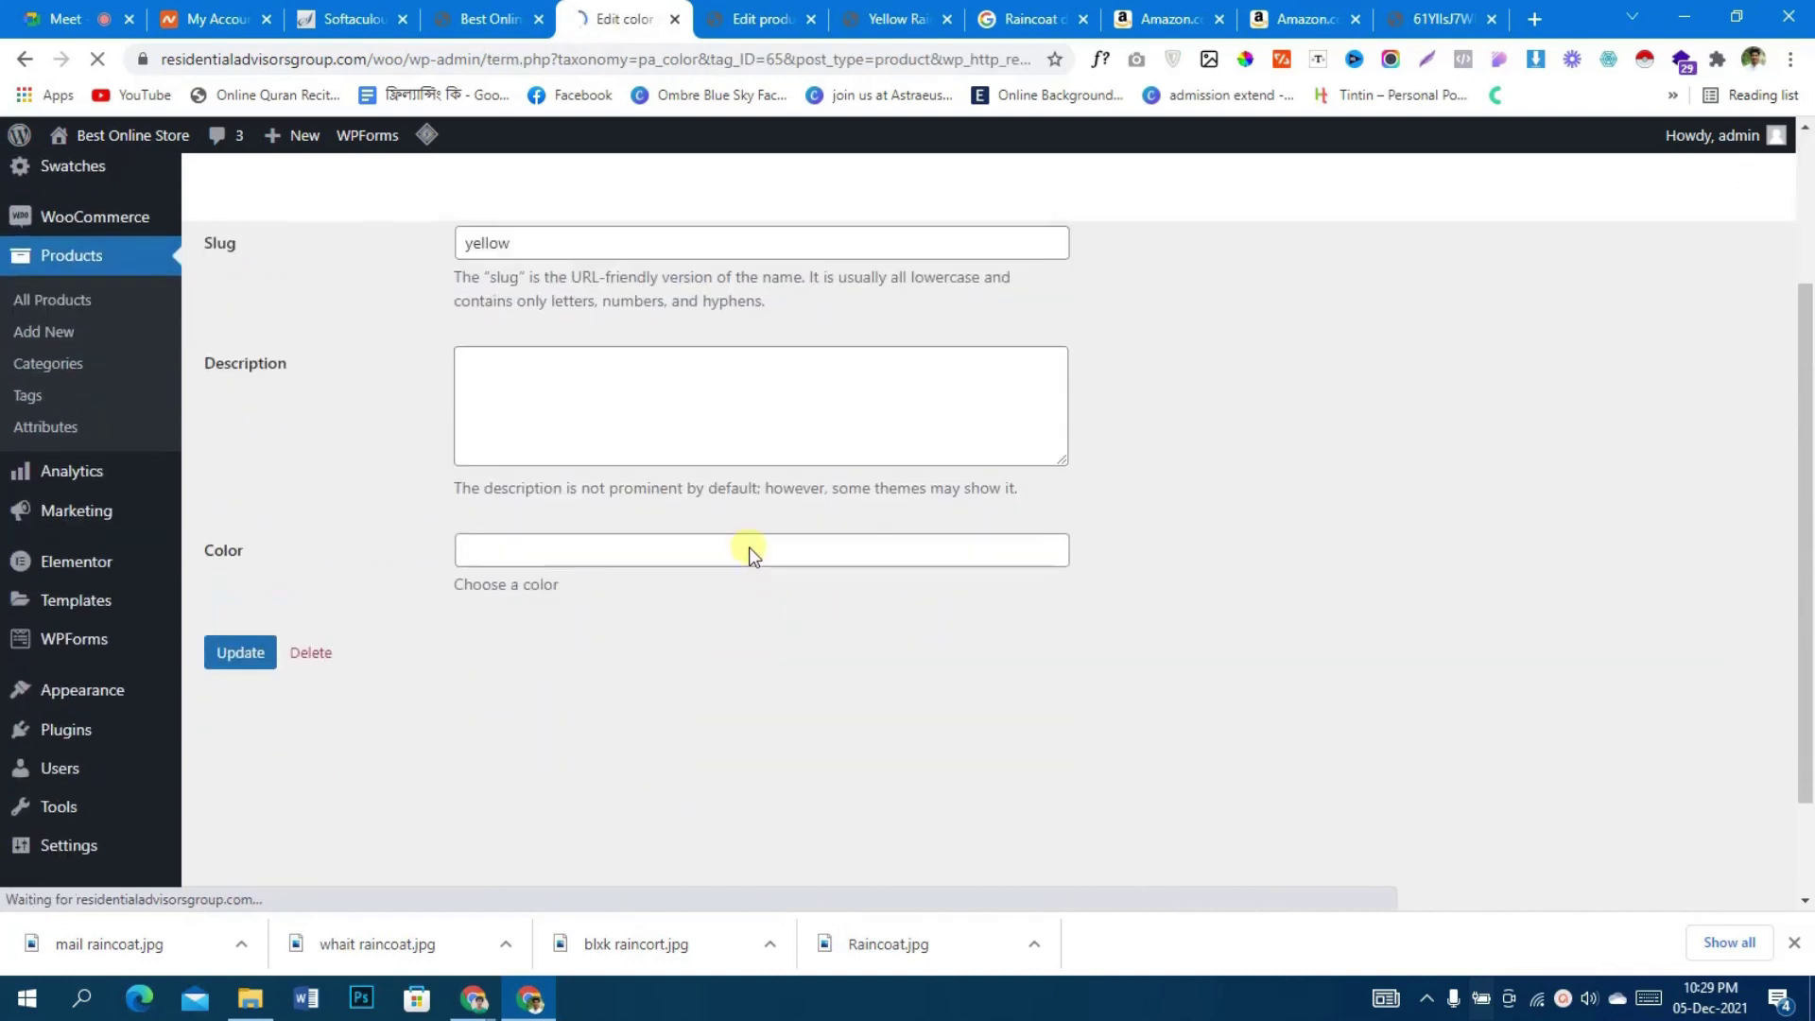
pyautogui.click(484, 709)
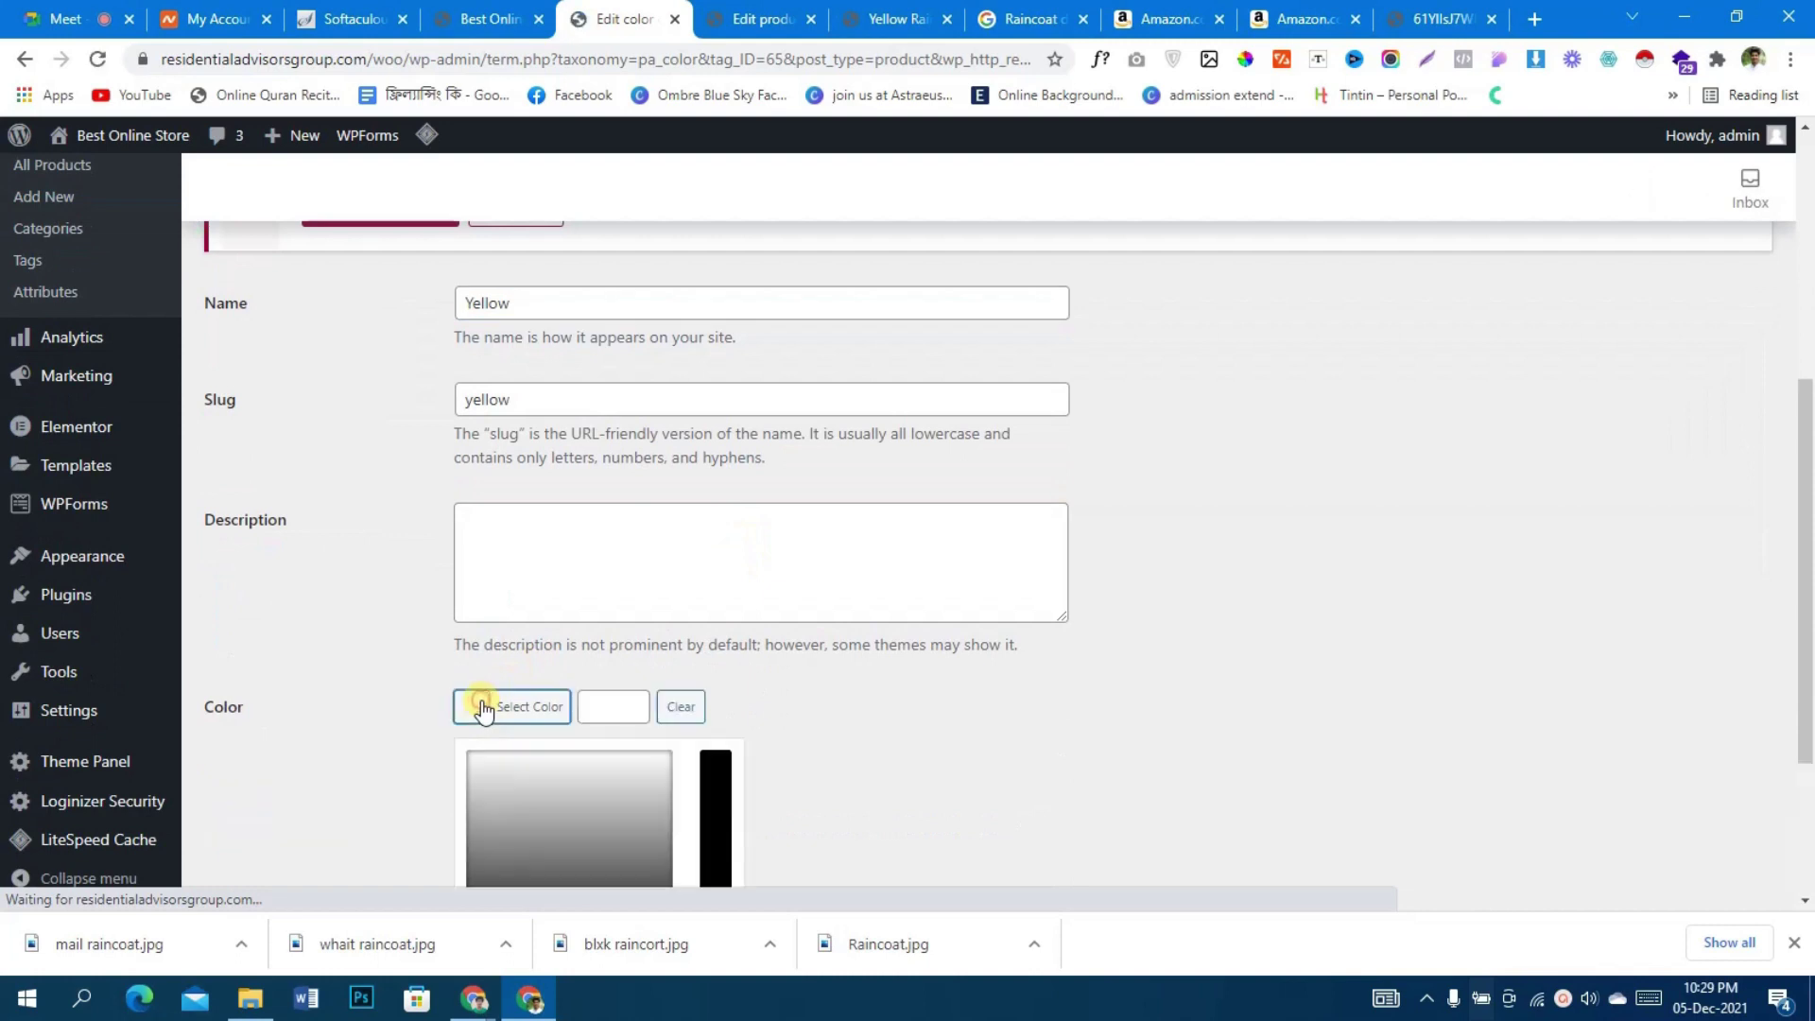
pyautogui.scroll(-3, 634, 643)
pyautogui.click(581, 707)
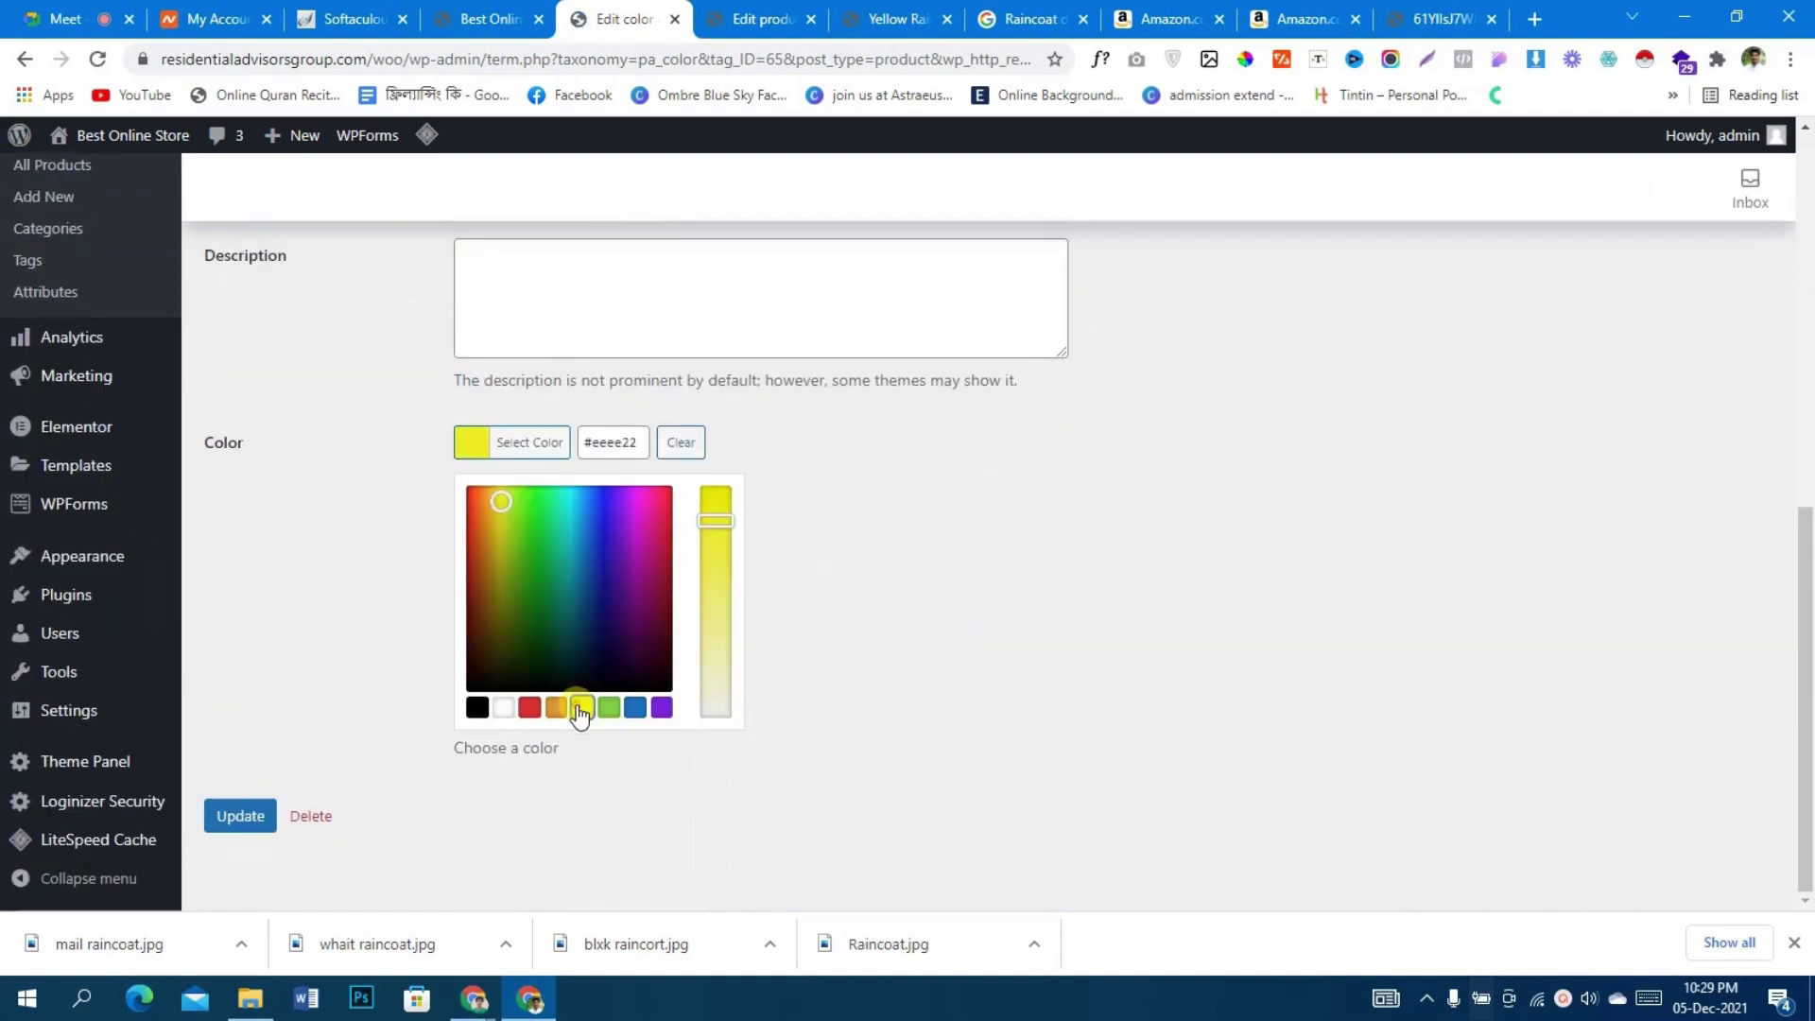
pyautogui.click(943, 574)
pyautogui.click(230, 814)
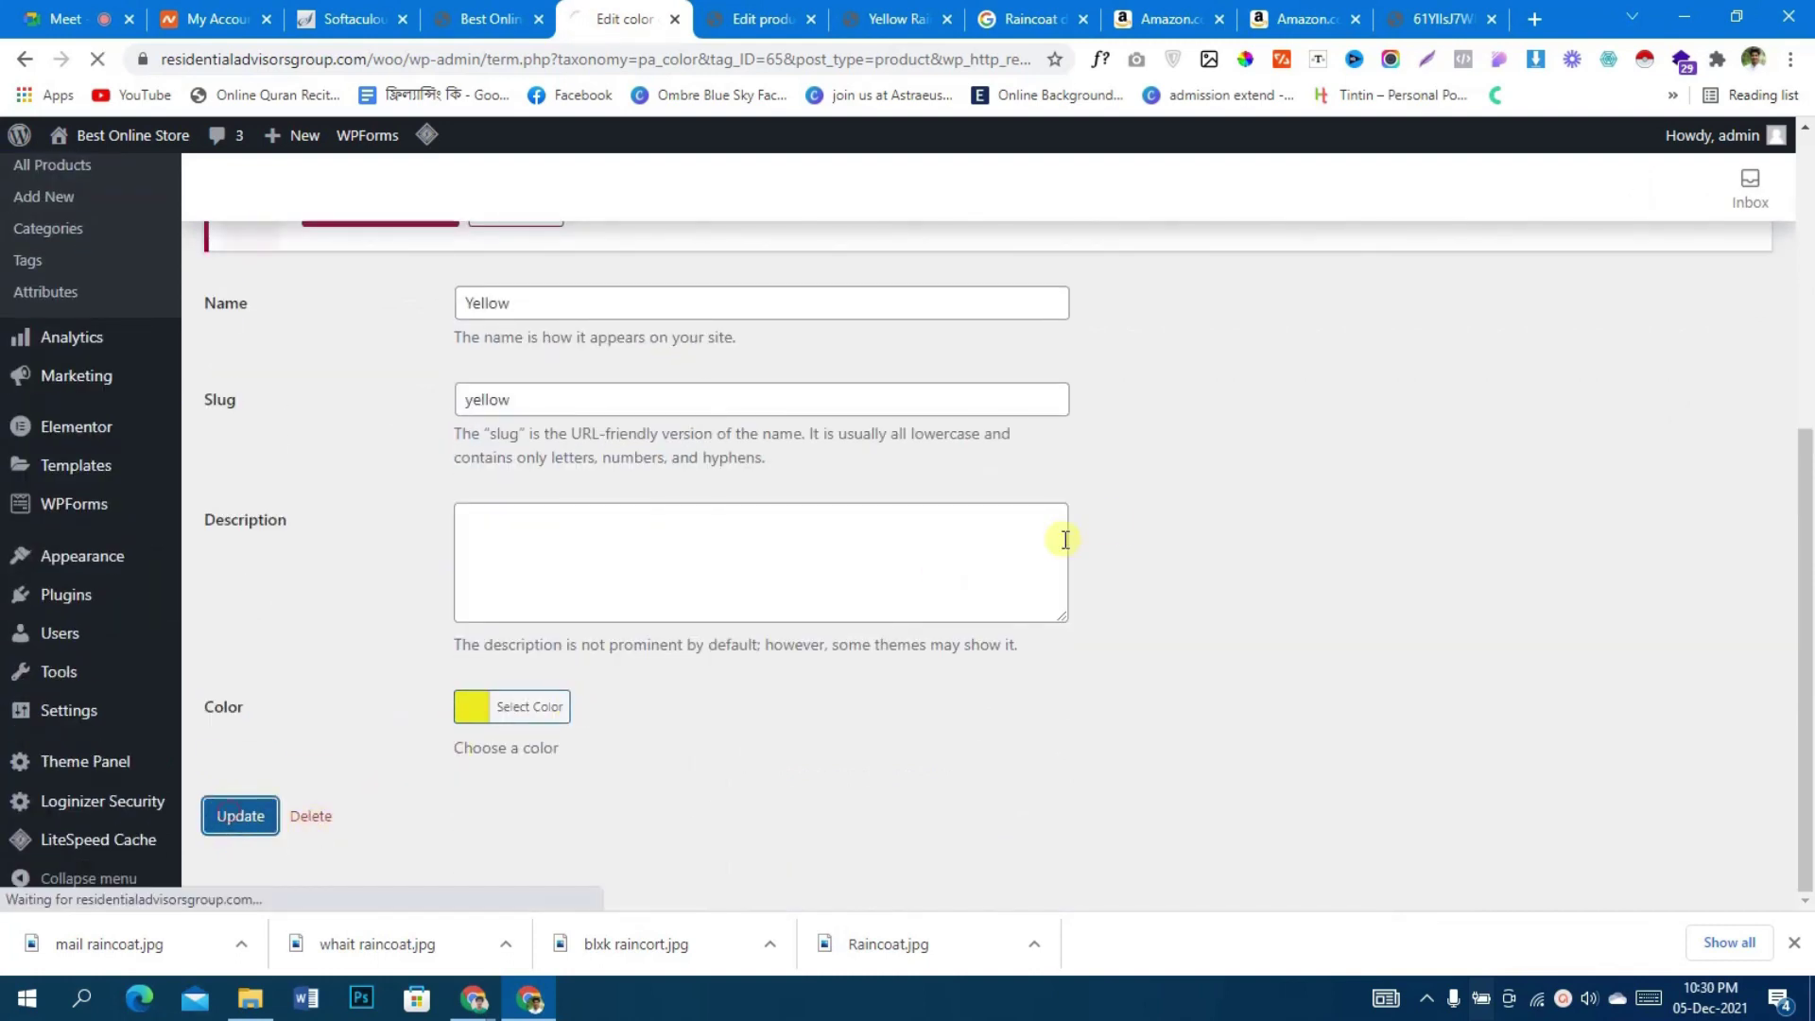
# - Reload the Yellow Raincoat product page and choose the black swatch with size L to check the matching picture
pyautogui.scroll(5, 1120, 520)
pyautogui.click(894, 21)
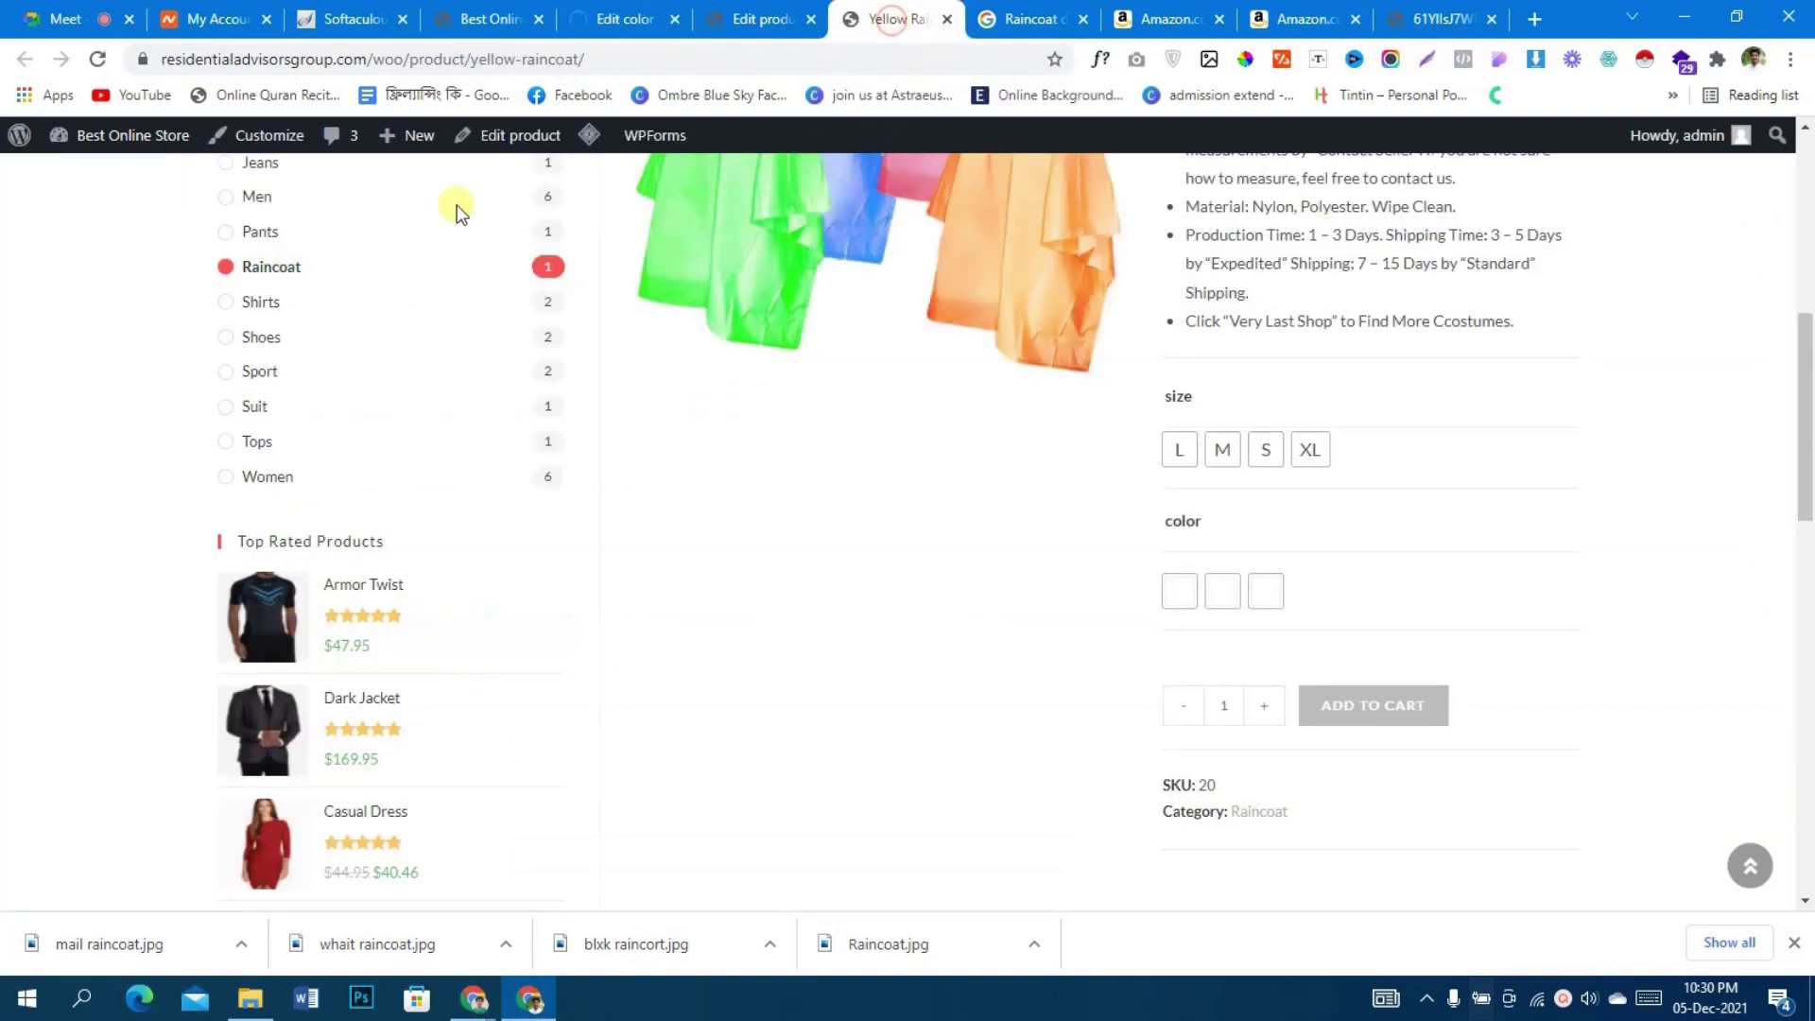
pyautogui.click(97, 58)
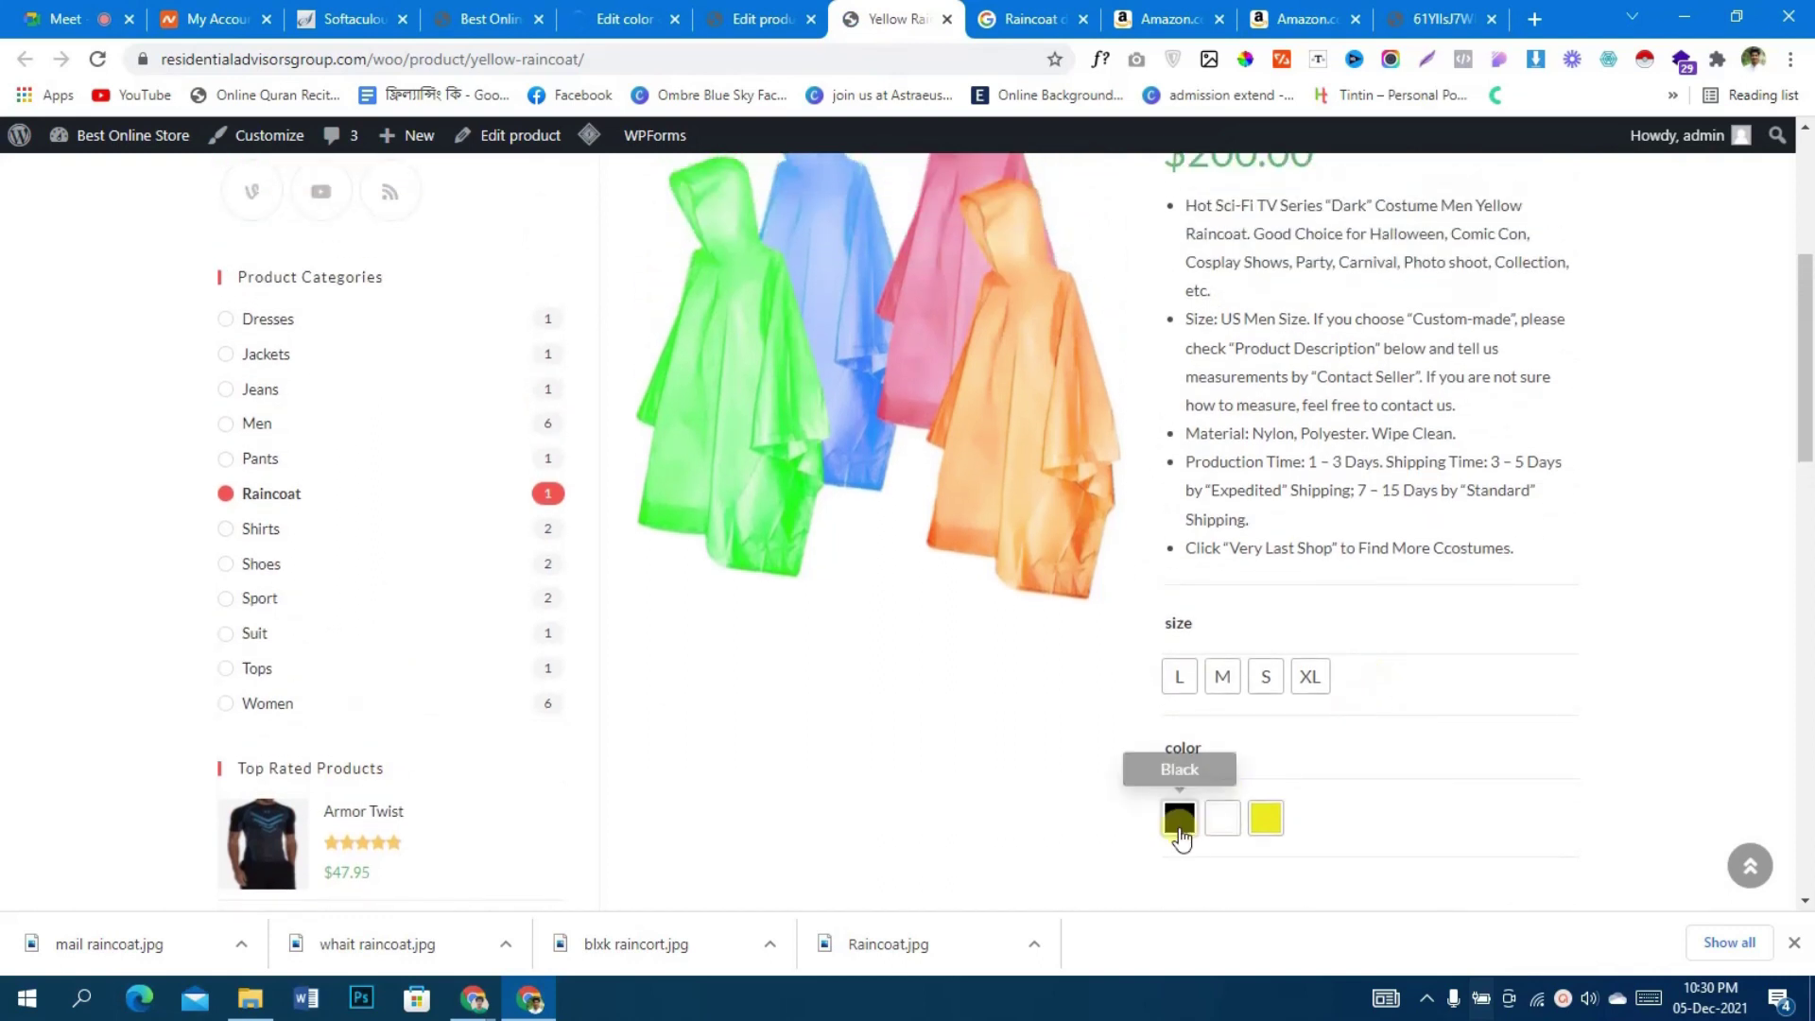
pyautogui.click(1179, 823)
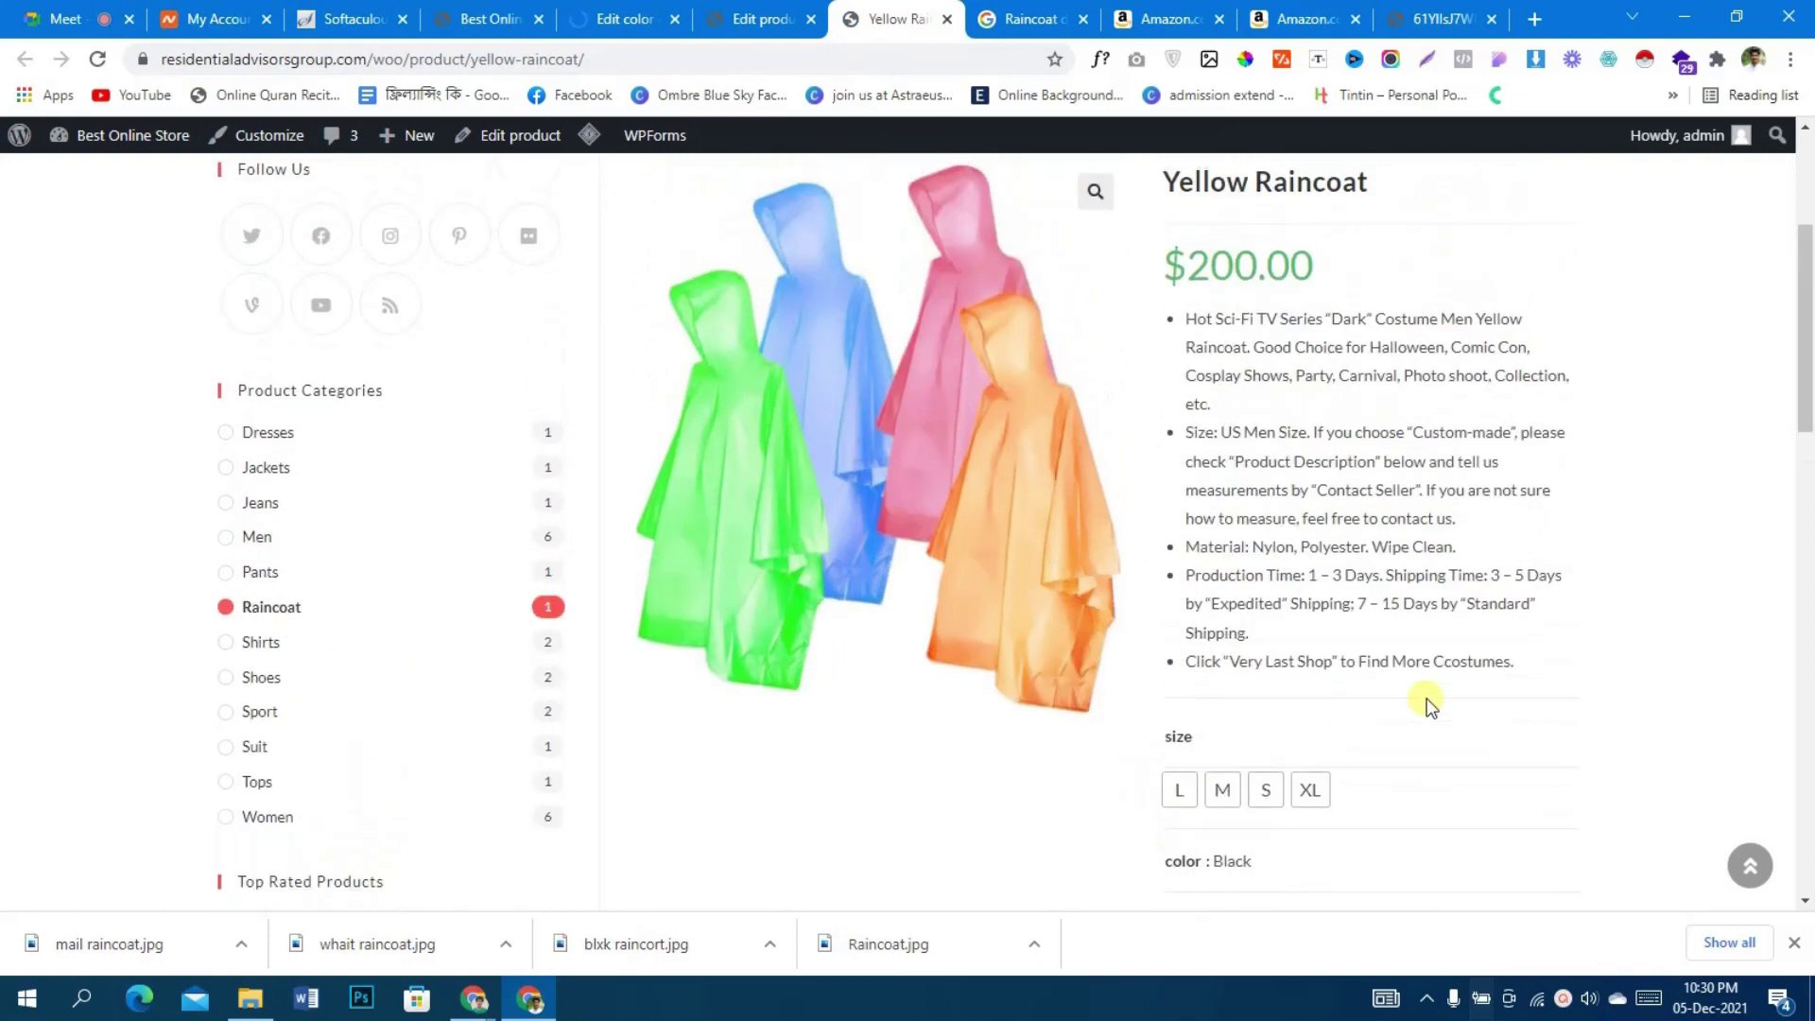
pyautogui.click(1189, 679)
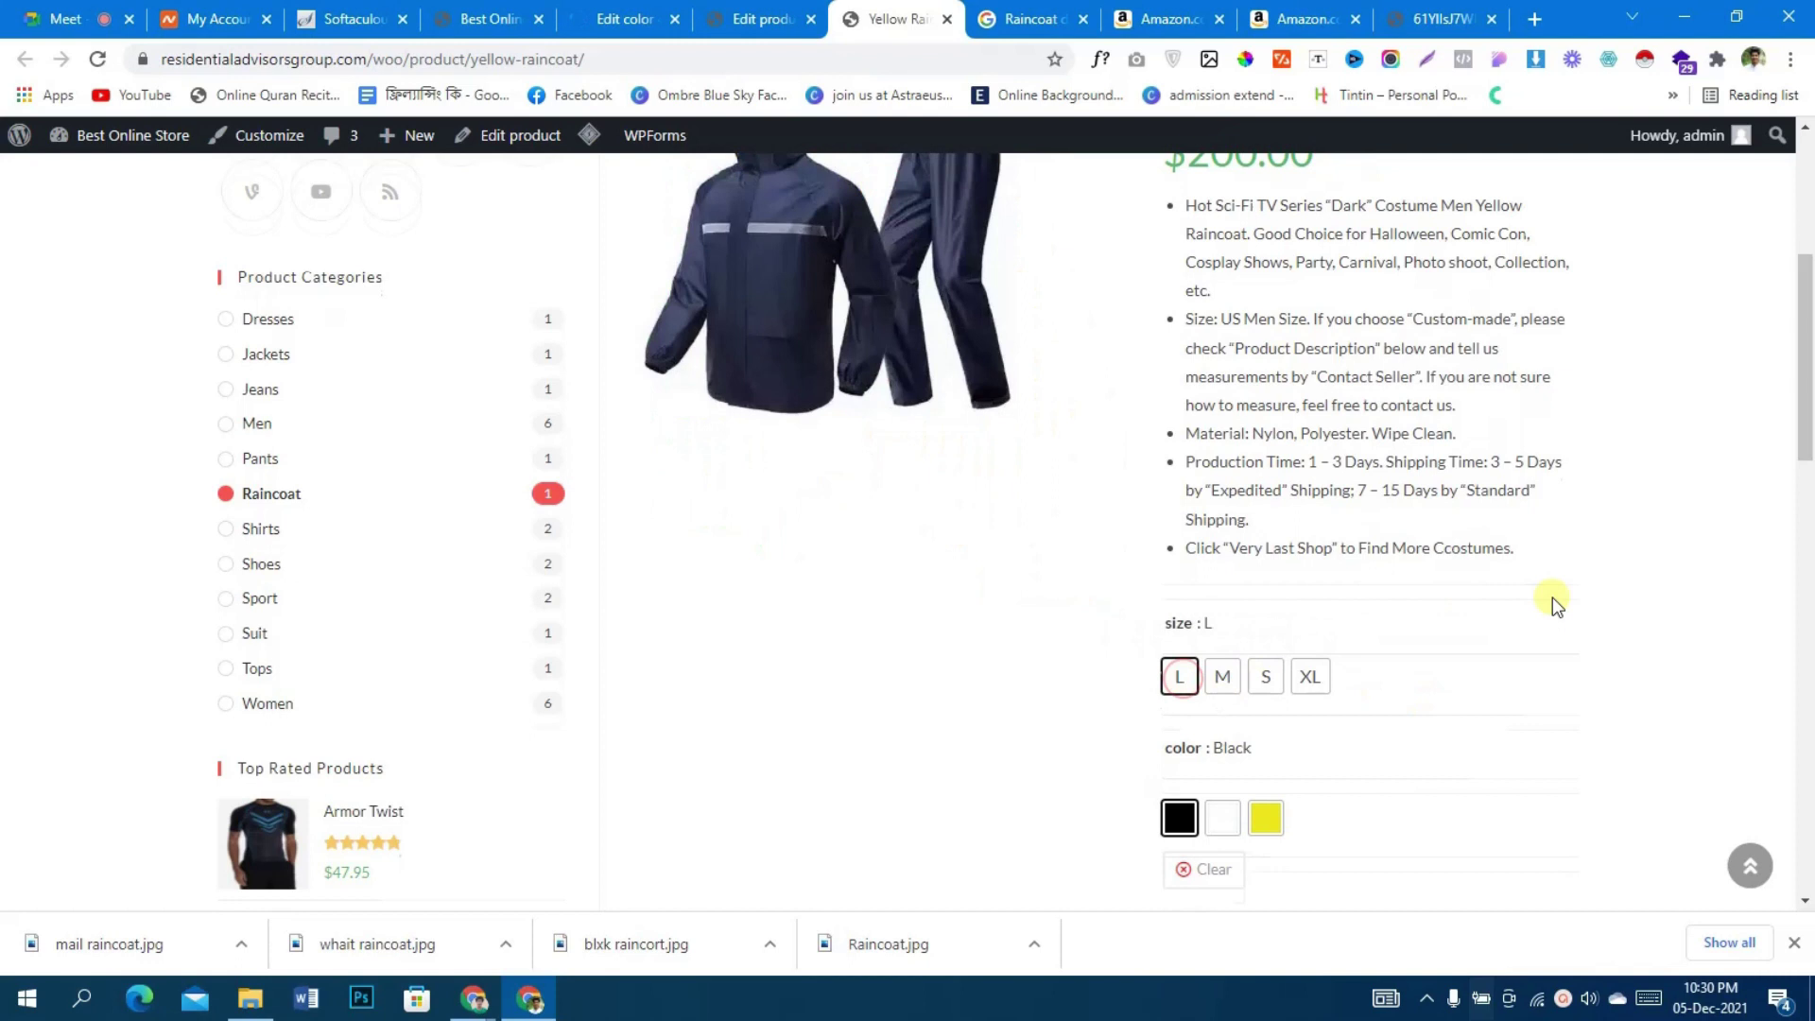
# - Switch the color to White and to Yellow for size L and check the product picture for each
pyautogui.click(1229, 815)
pyautogui.scroll(-2, 1326, 734)
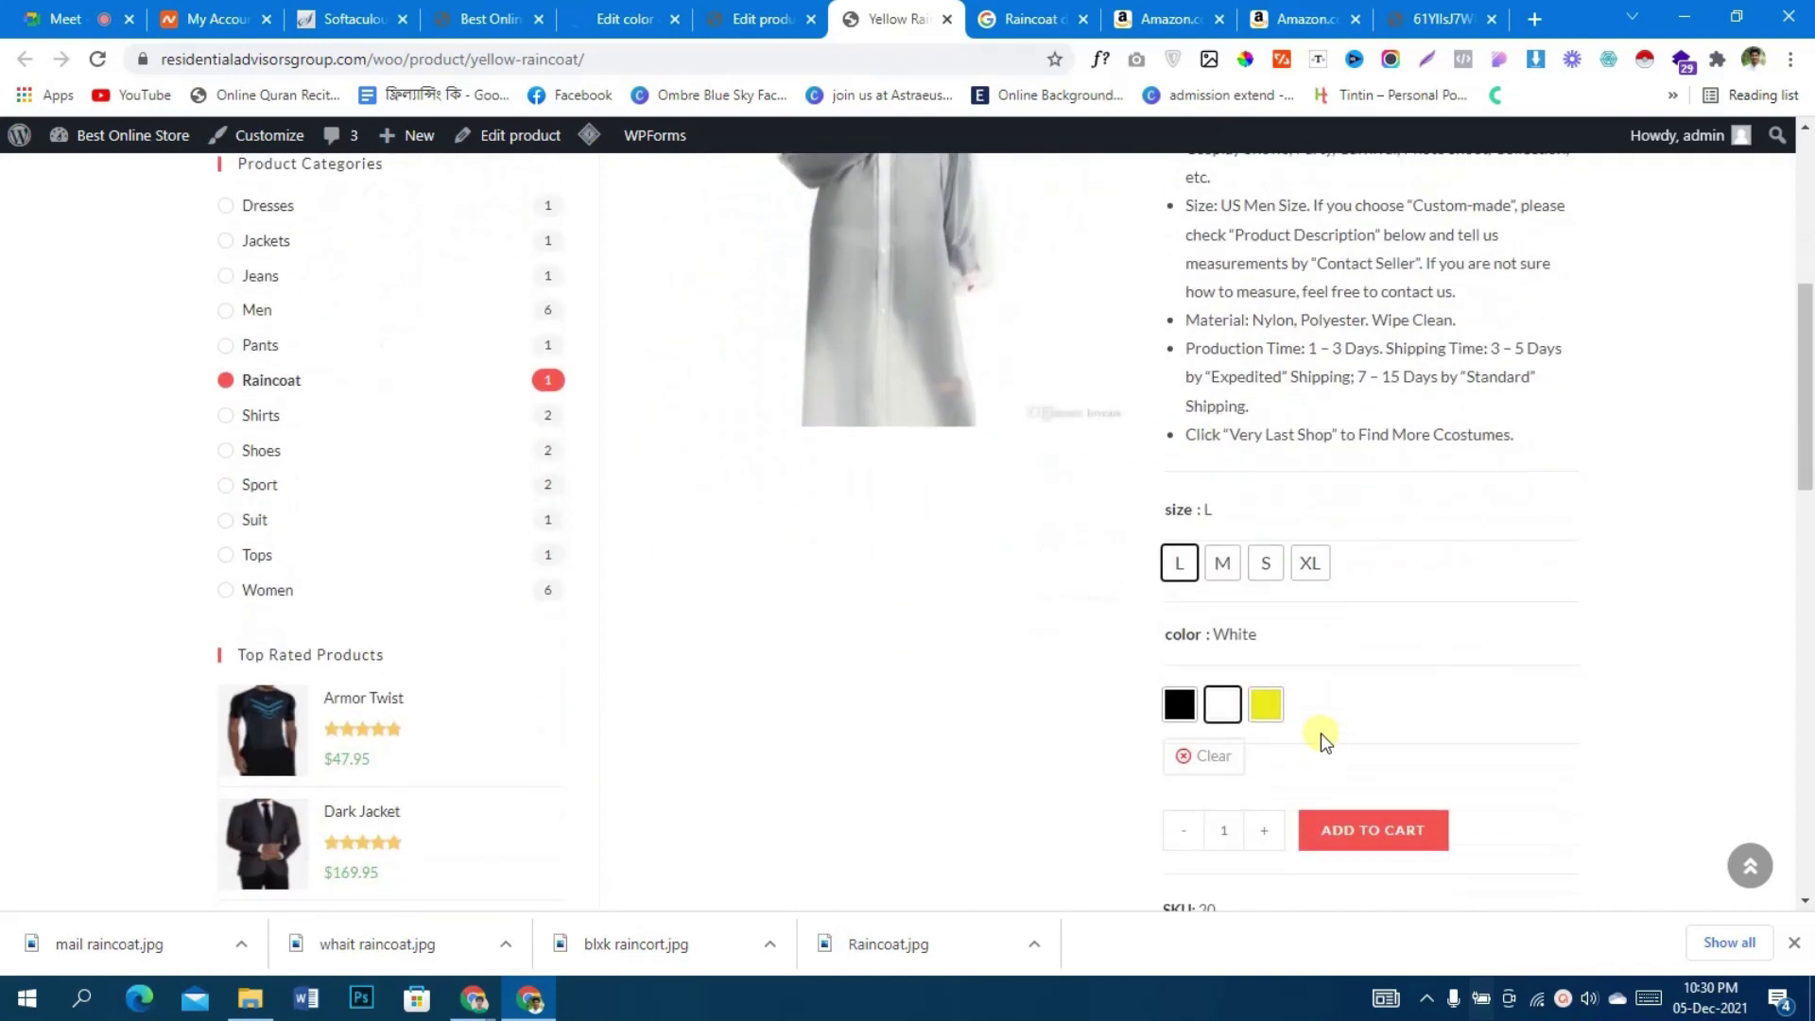
pyautogui.click(1267, 705)
pyautogui.scroll(3, 1399, 658)
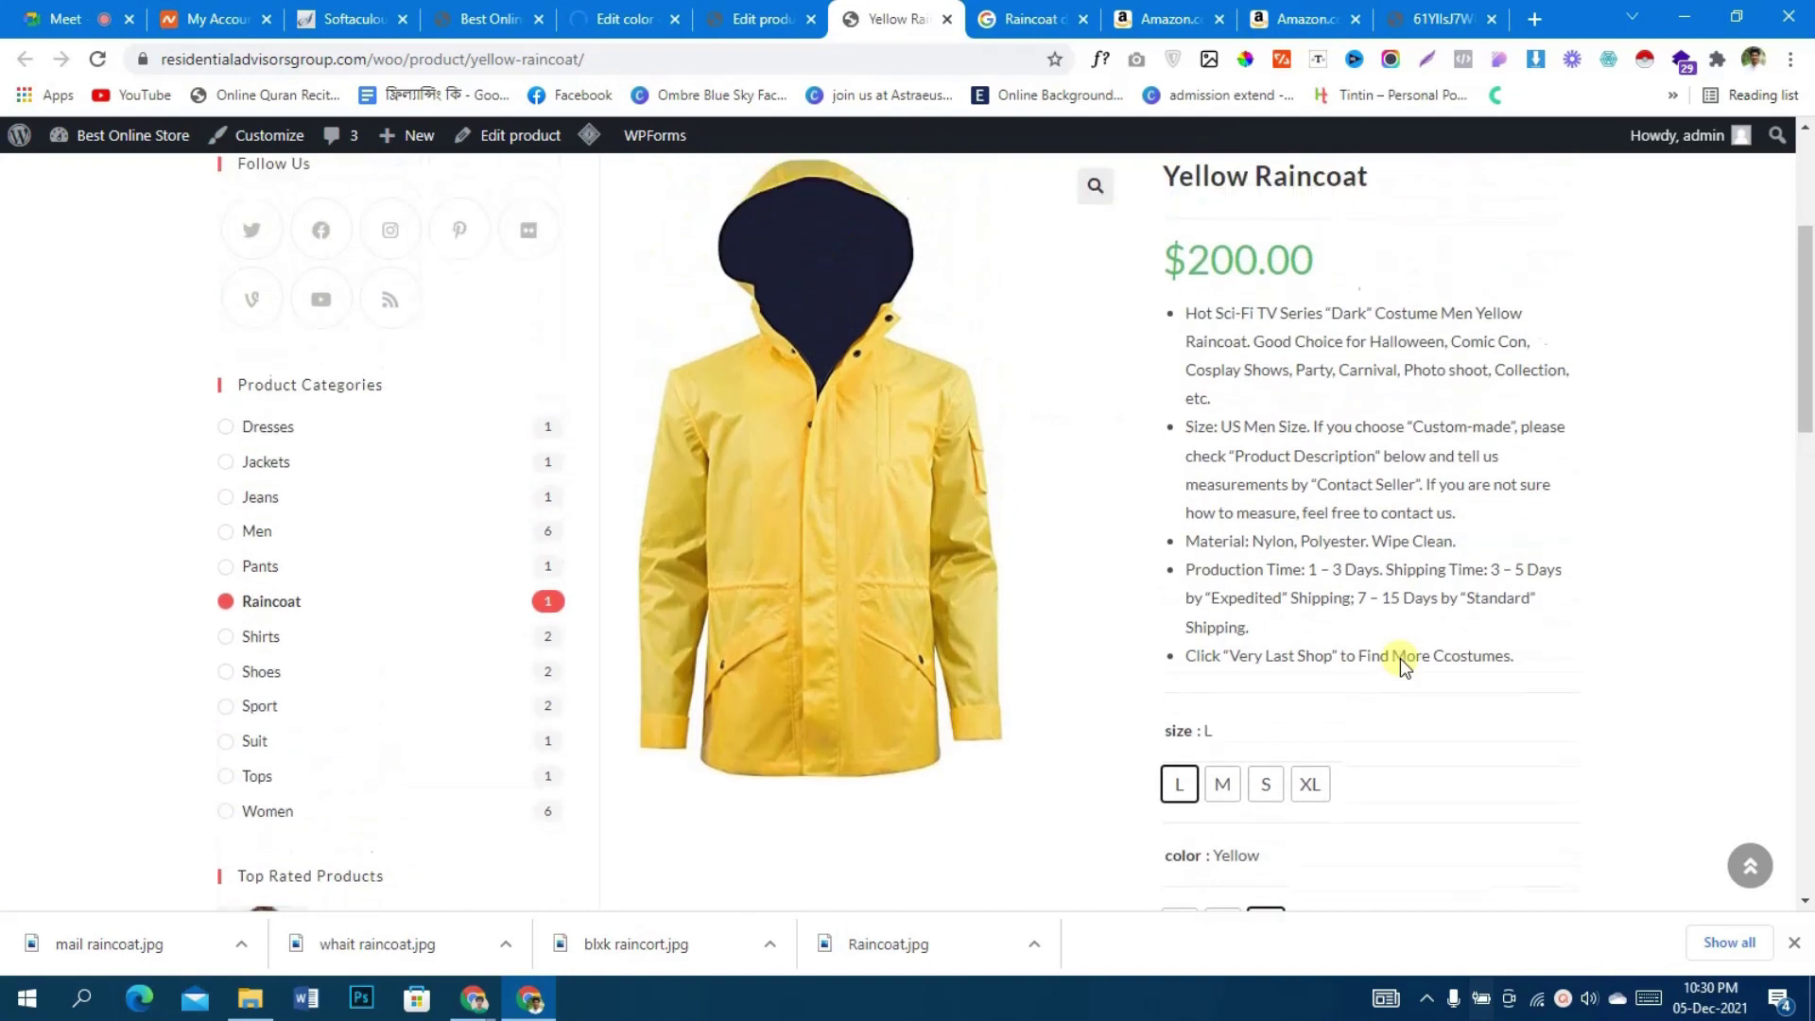
pyautogui.scroll(-3, 1400, 658)
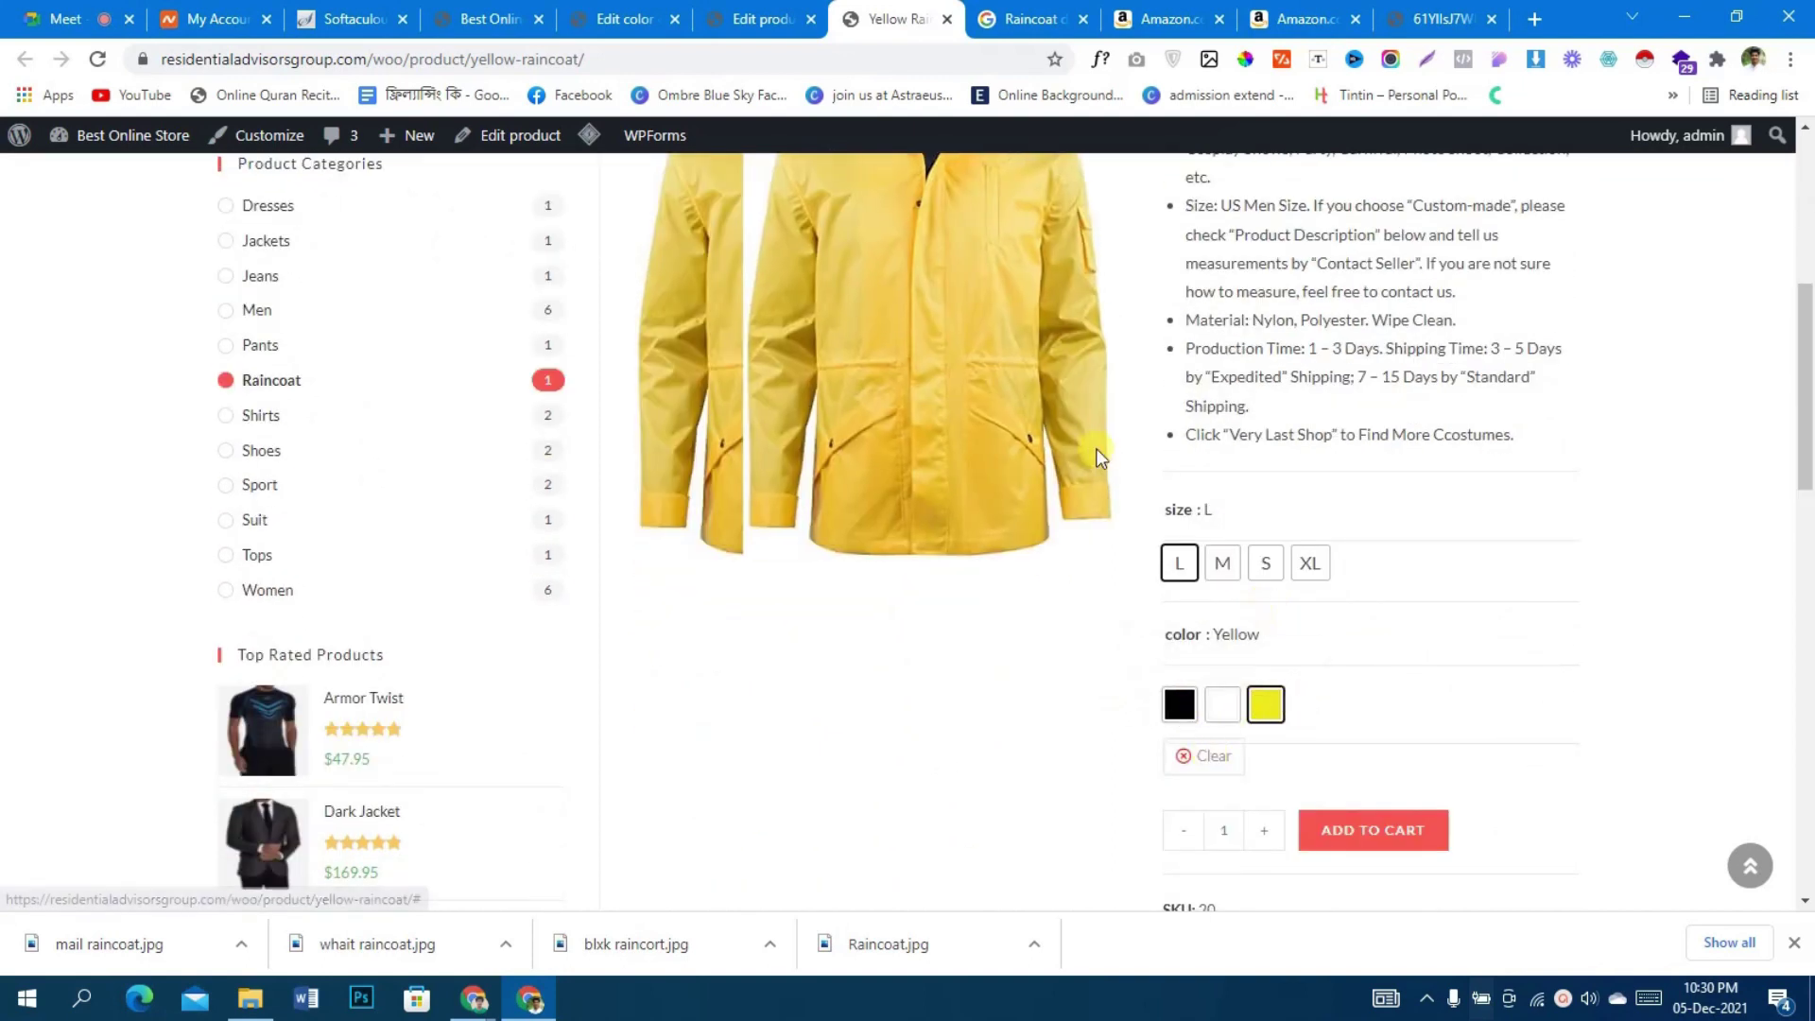
pyautogui.scroll(3, 1319, 616)
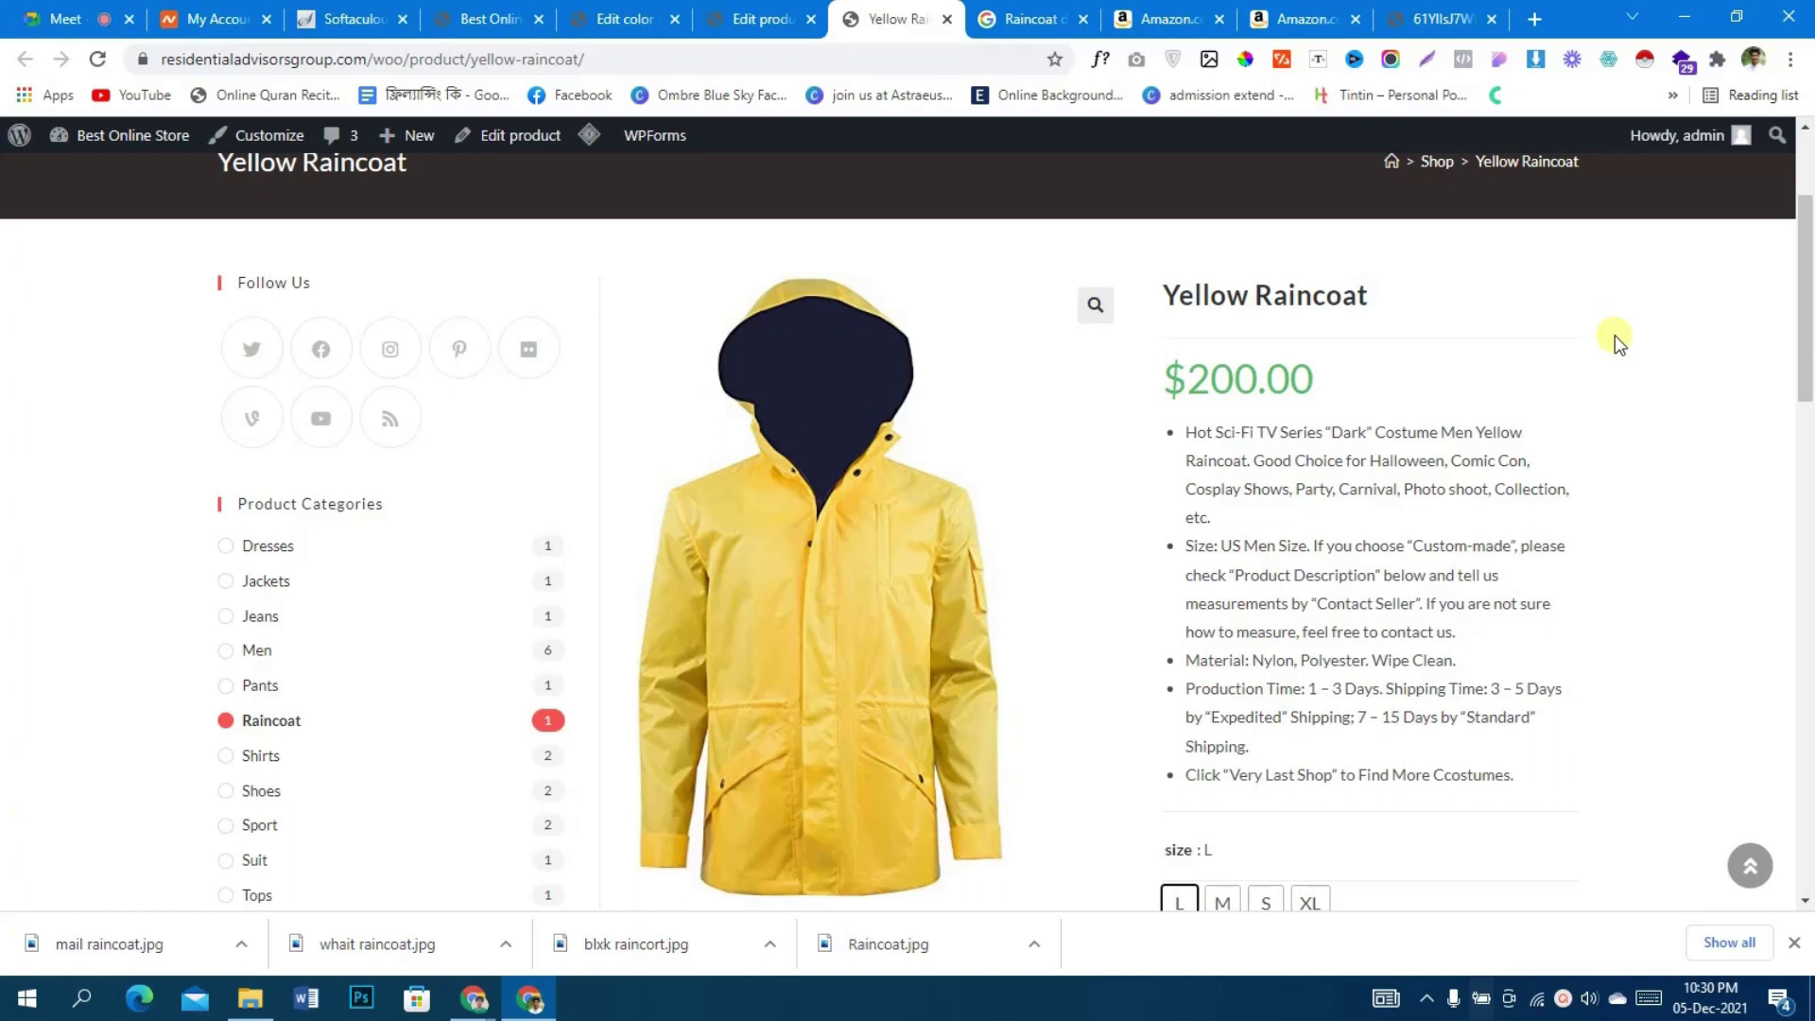
# - Return to the store admin, start a new product from the products list and look over its empty form
pyautogui.click(487, 19)
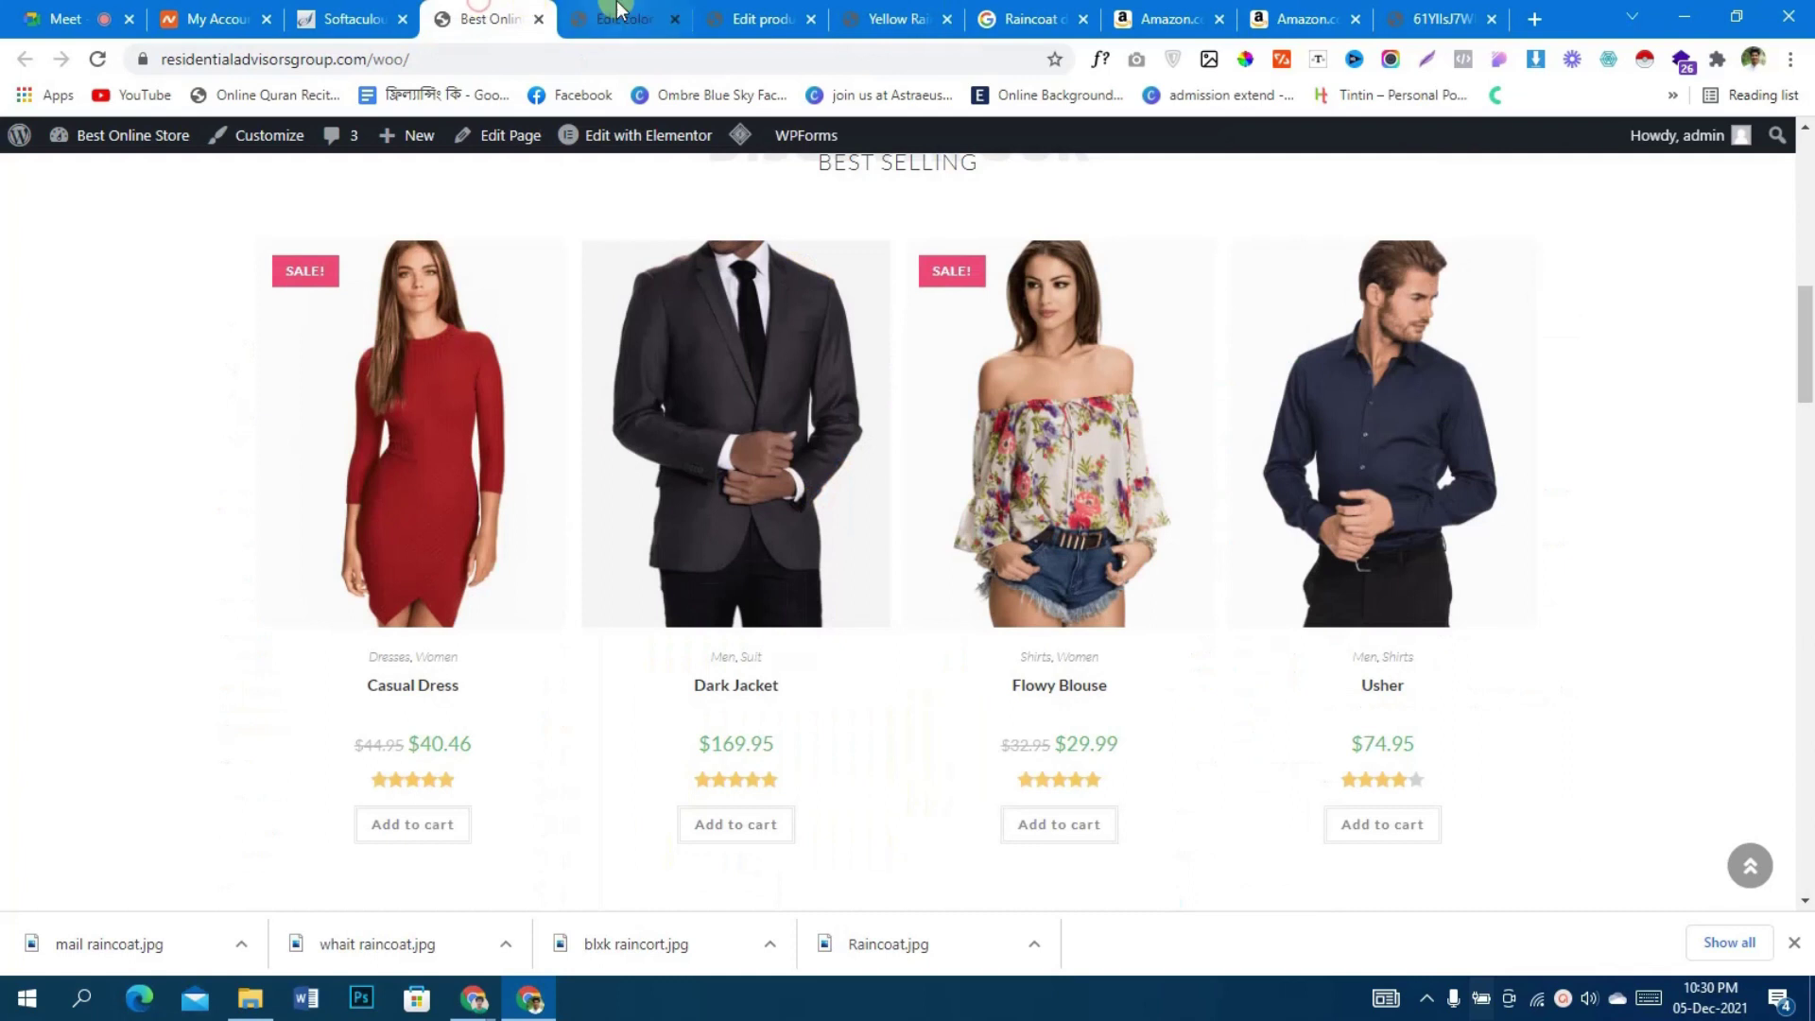
pyautogui.click(619, 18)
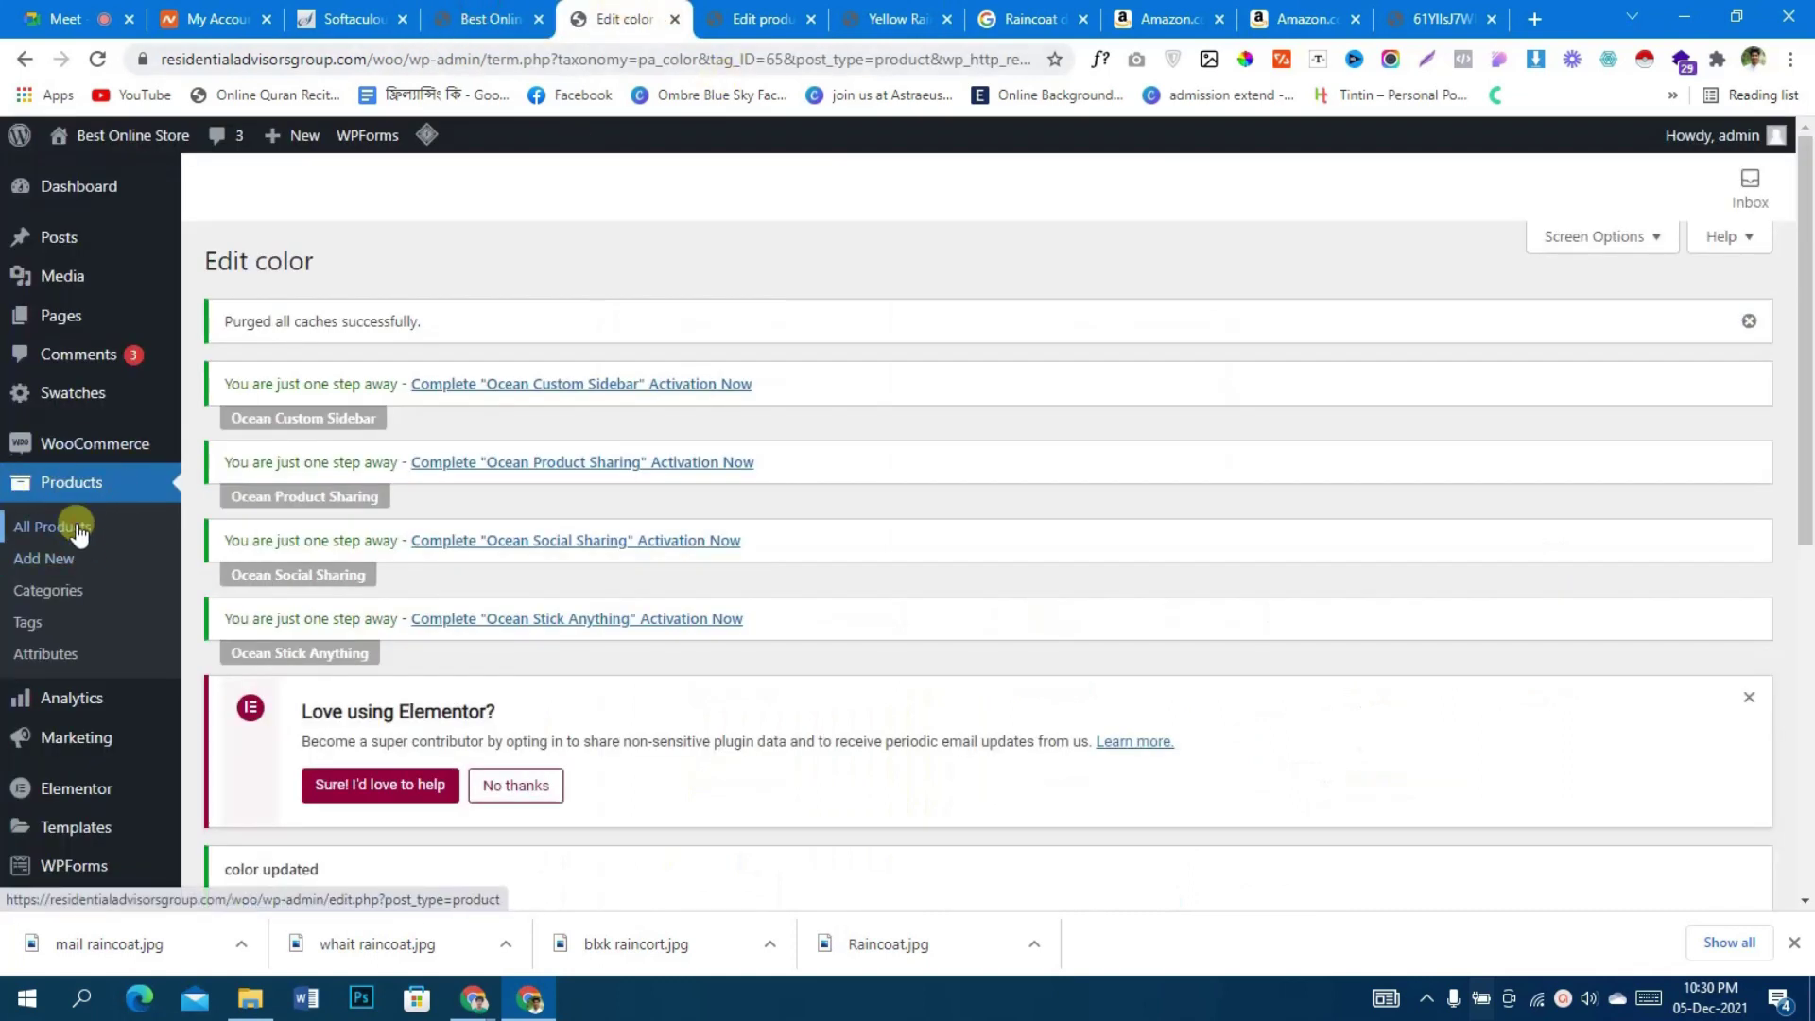
pyautogui.click(69, 480)
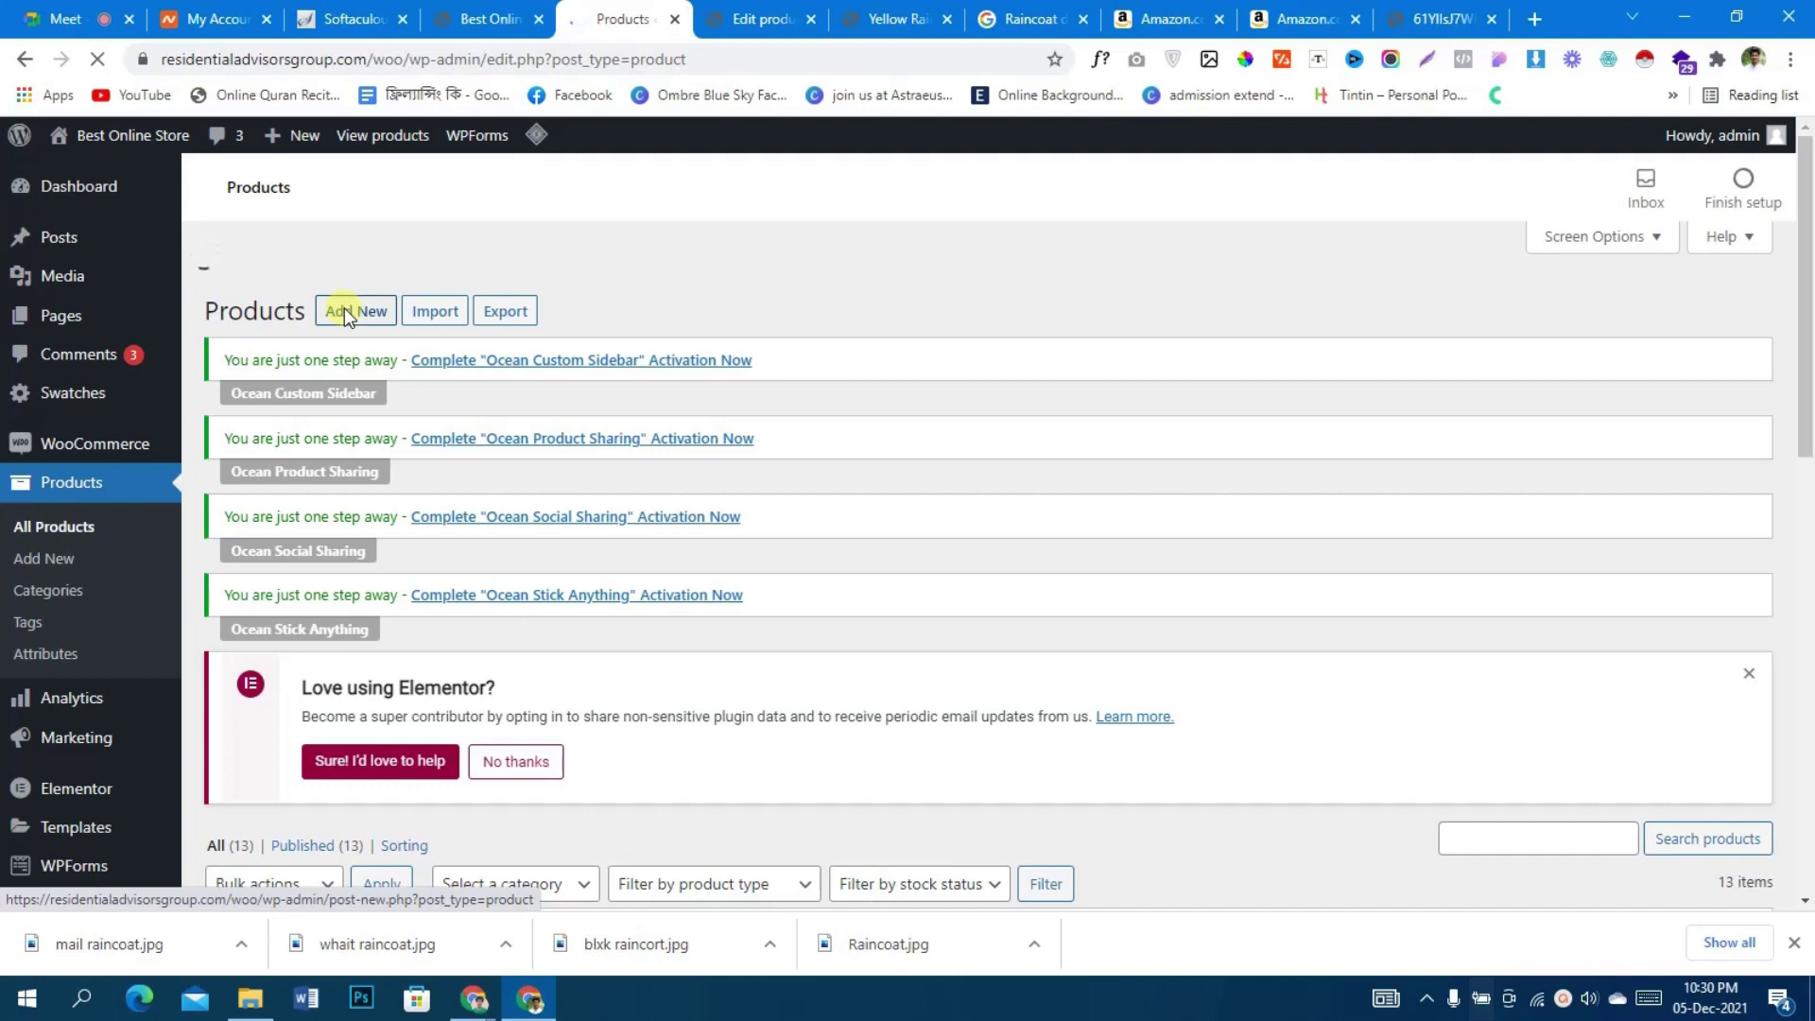
pyautogui.click(344, 308)
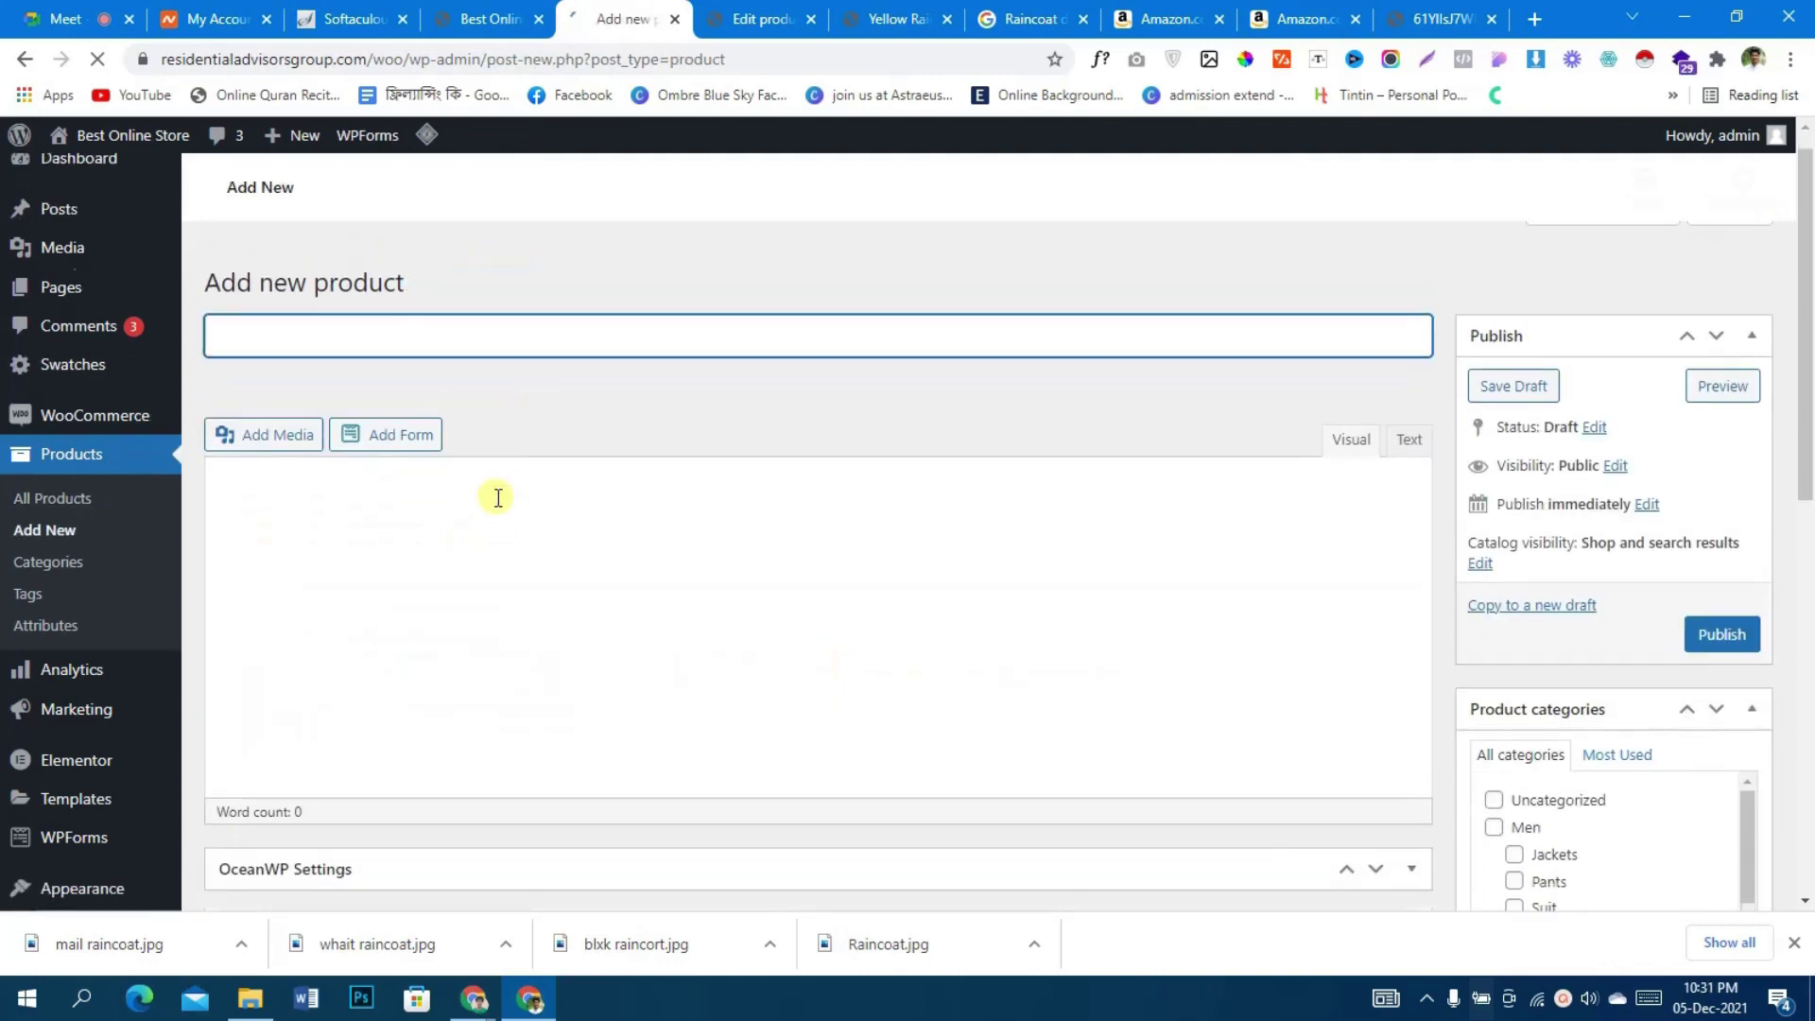
pyautogui.scroll(-5, 499, 498)
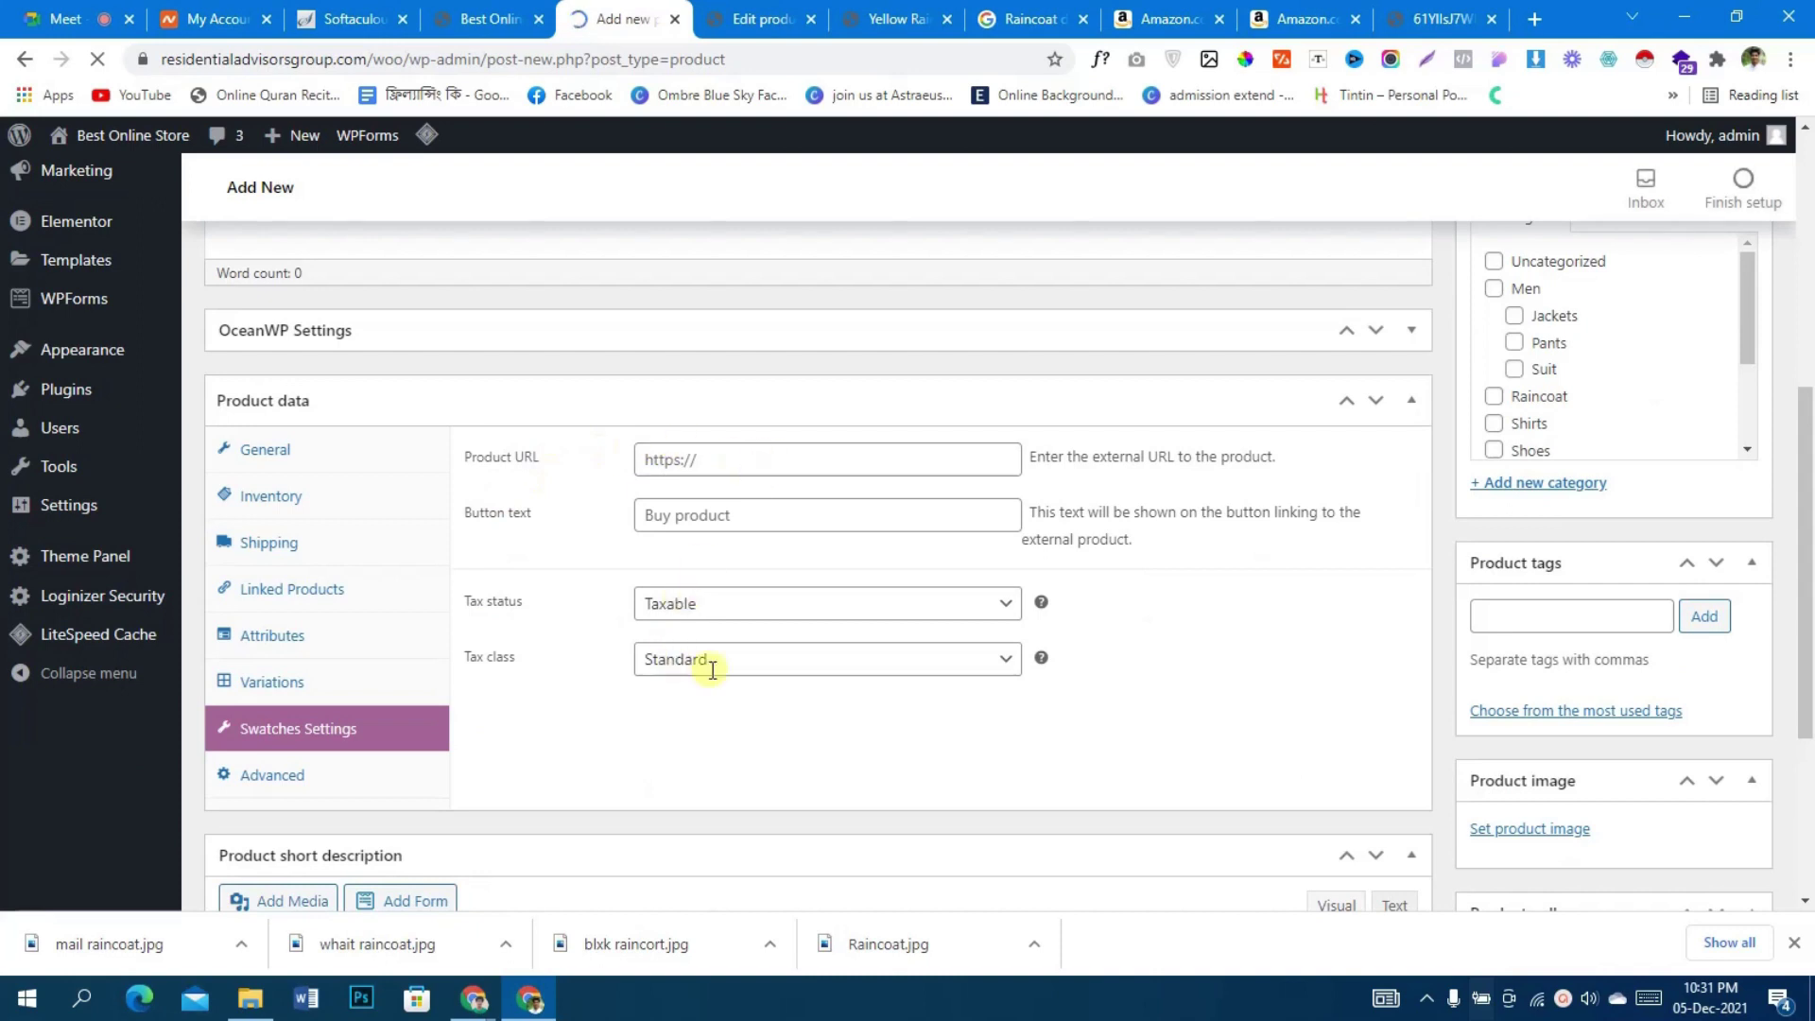
pyautogui.scroll(-3, 713, 670)
pyautogui.scroll(8, 711, 673)
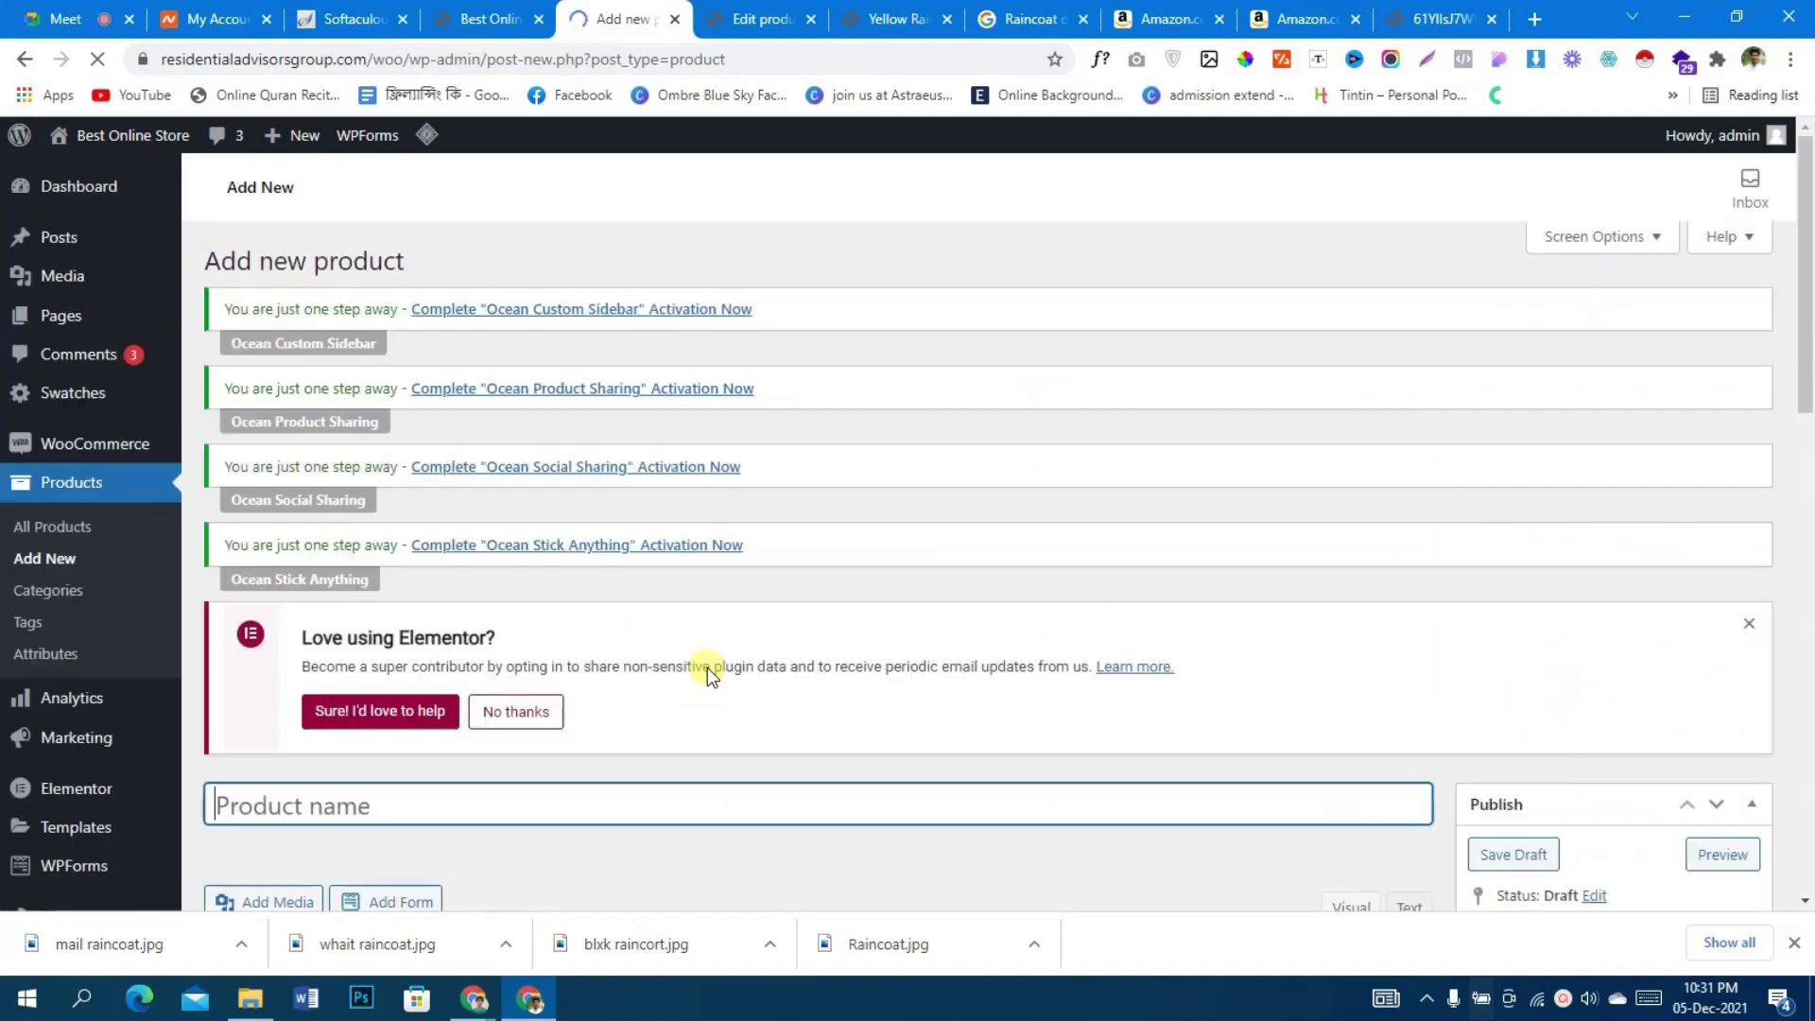
pyautogui.scroll(-5, 709, 670)
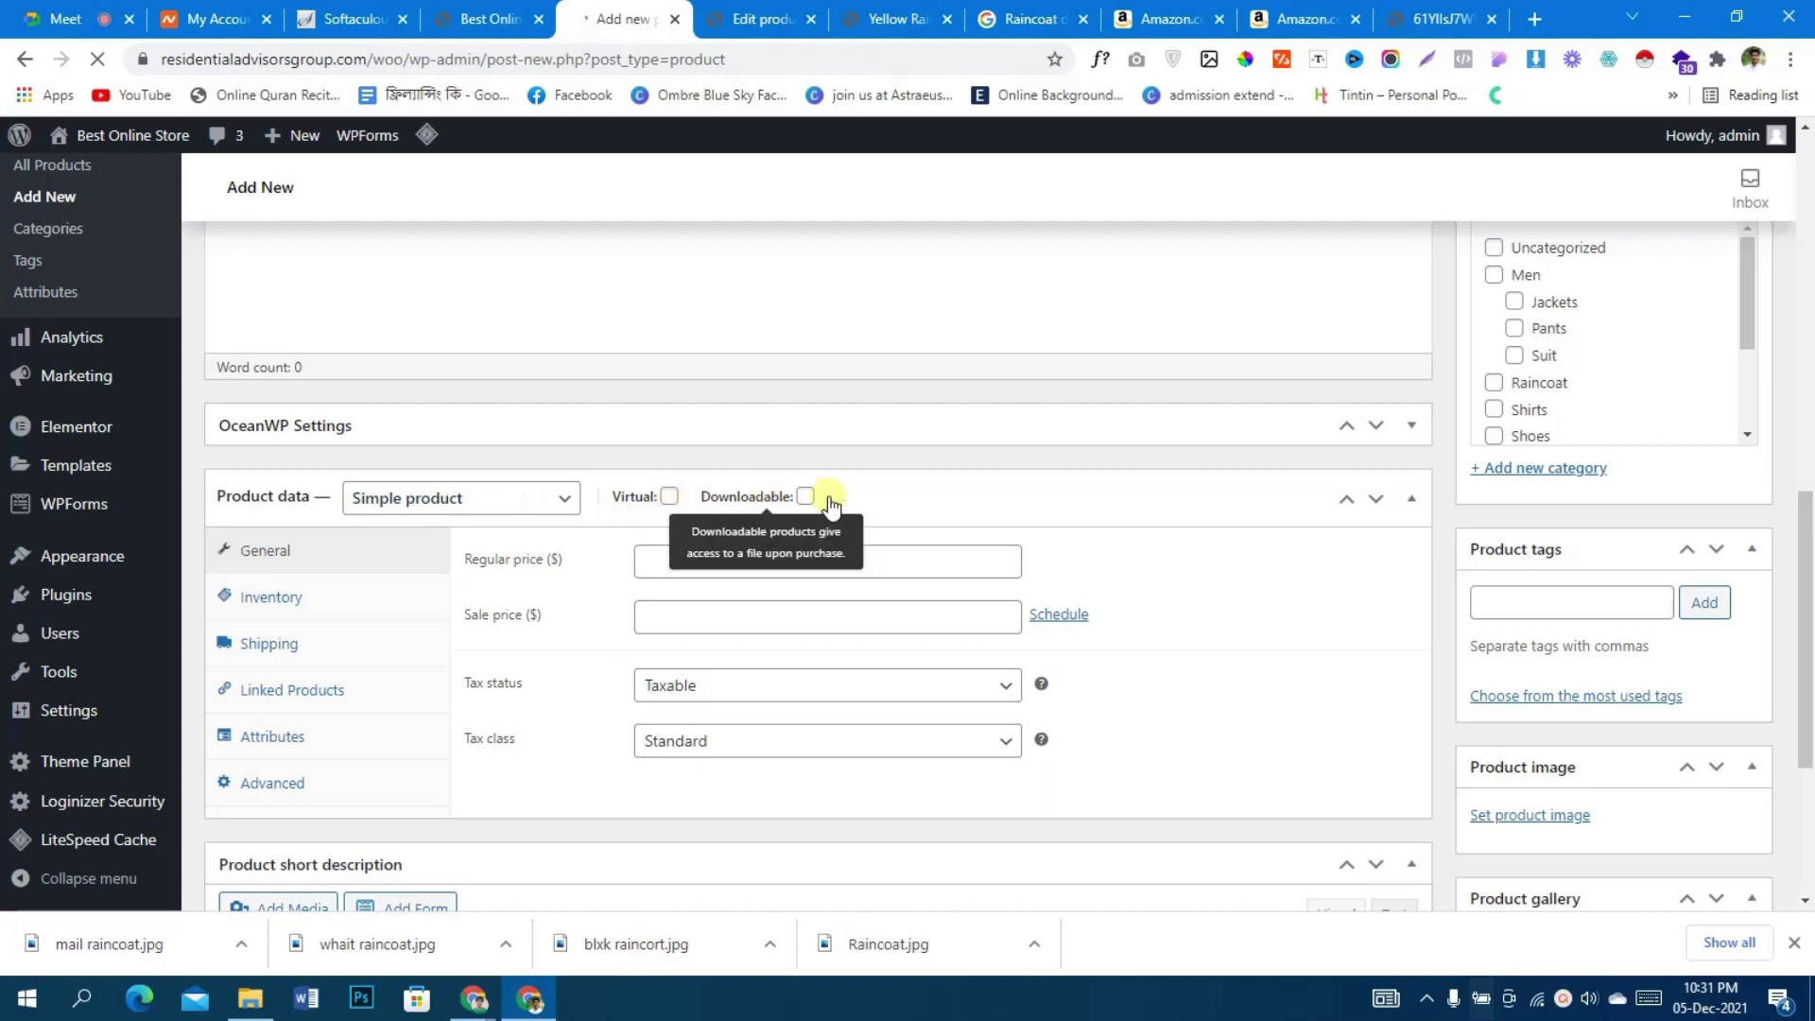
# - Review the product types offered in the new product's data section, leaving it as Simple product
pyautogui.click(384, 506)
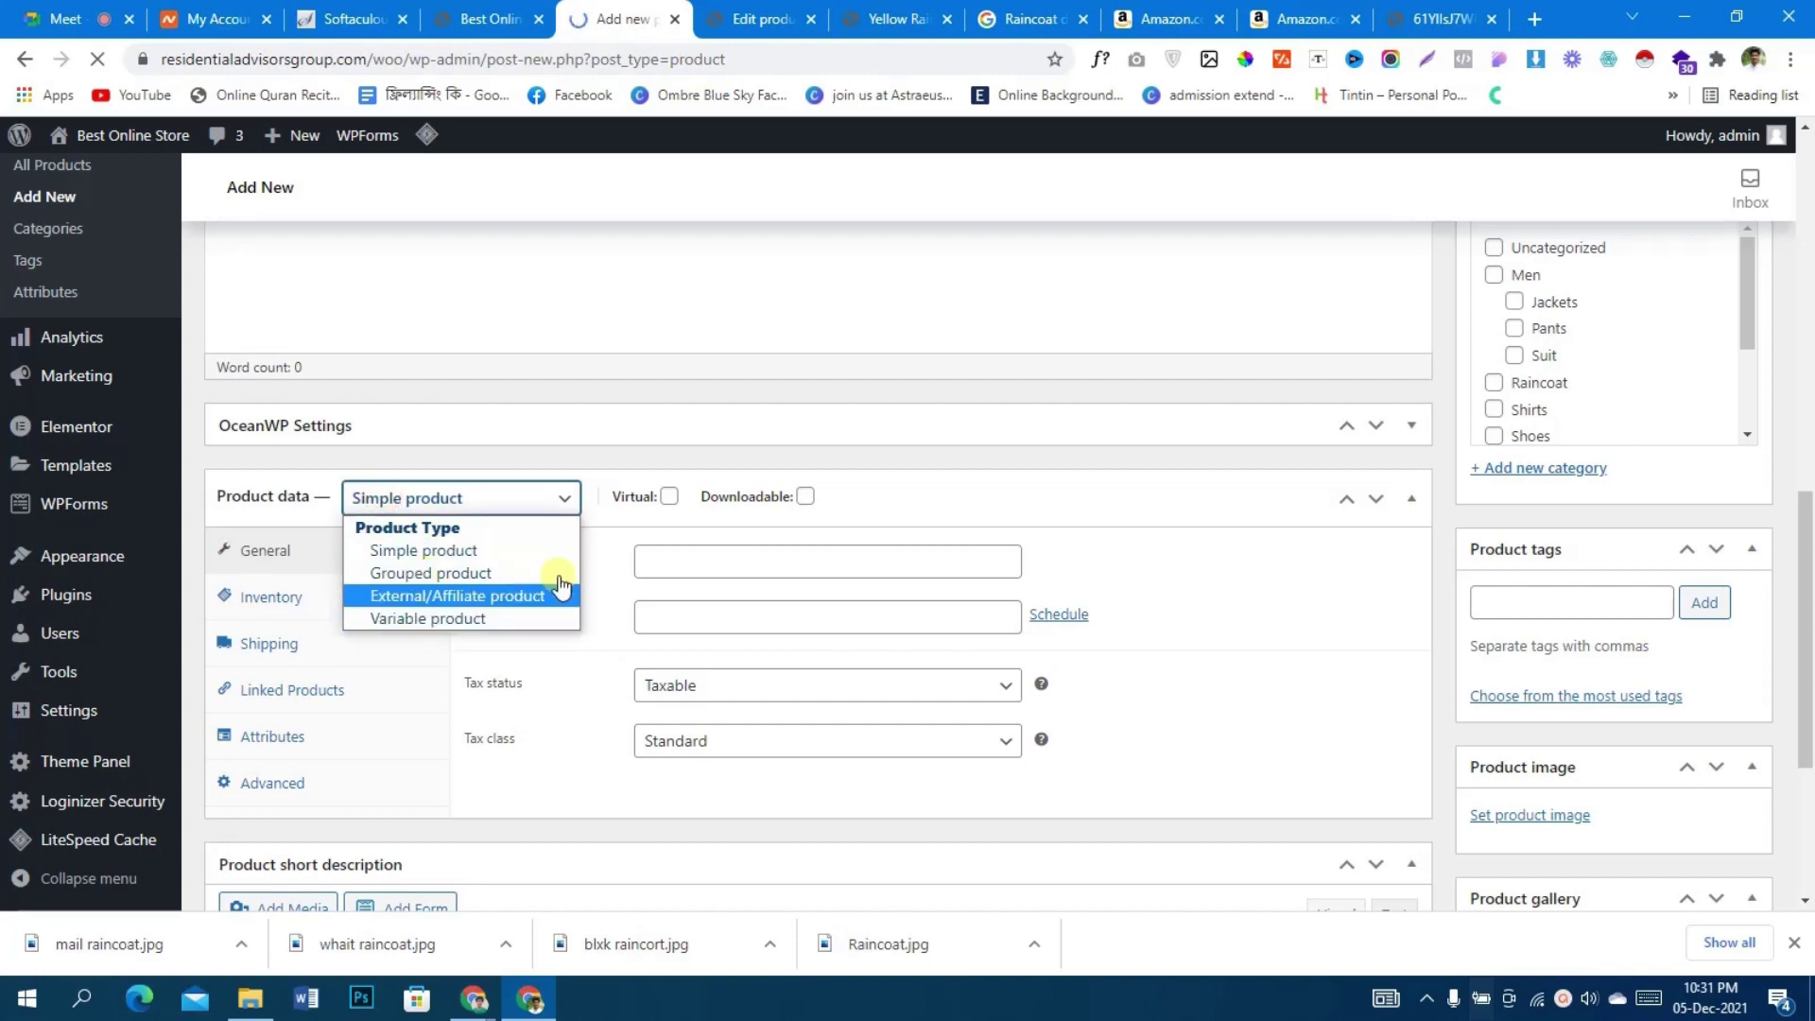
pyautogui.click(993, 486)
pyautogui.click(994, 483)
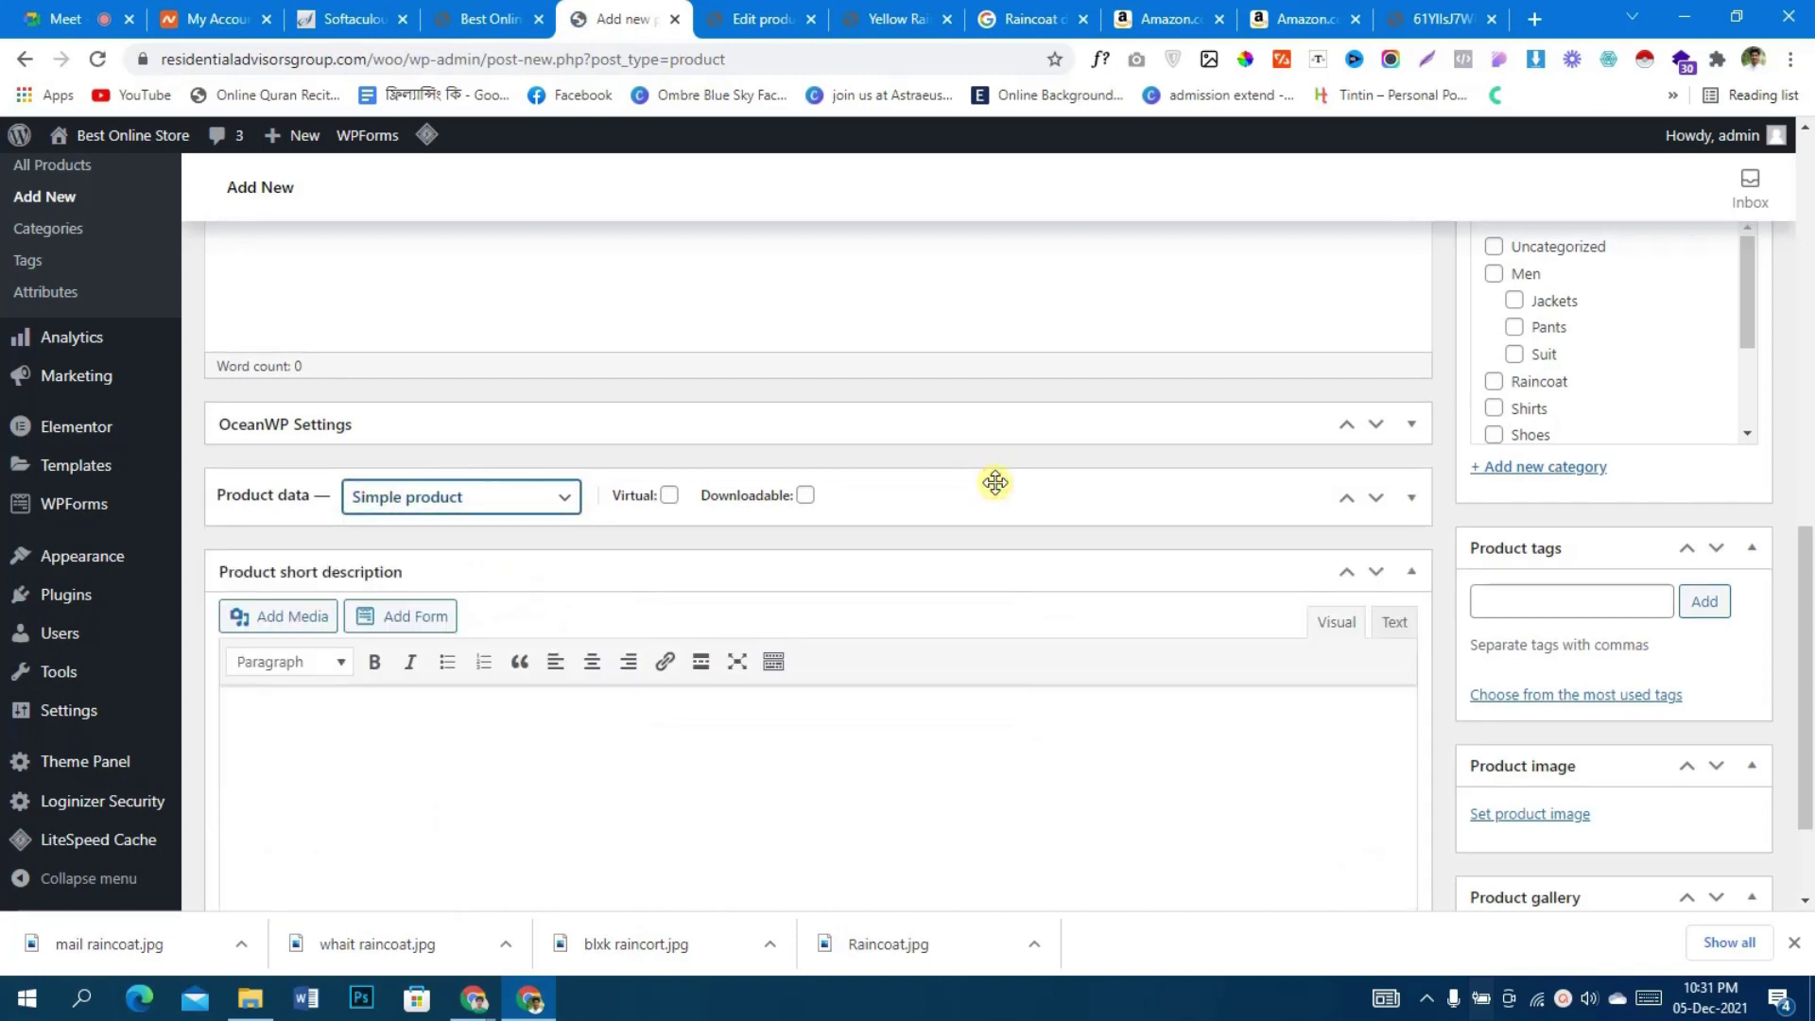
pyautogui.click(992, 493)
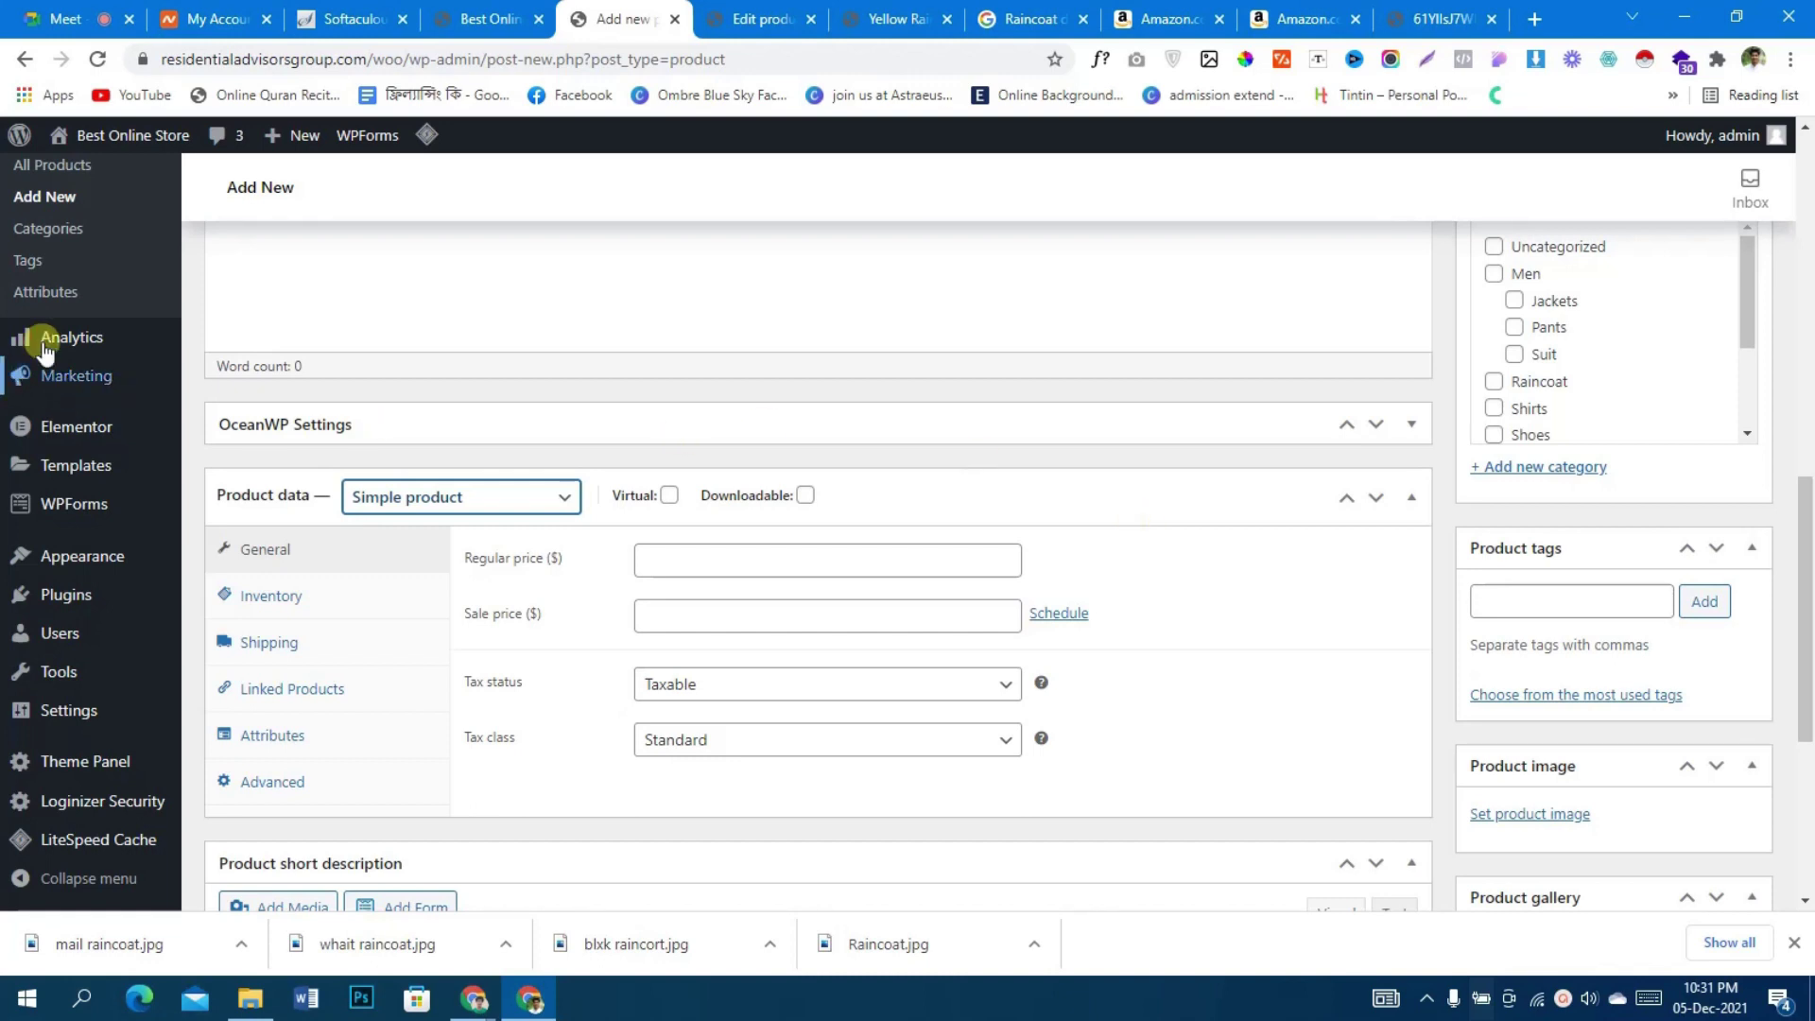
# - Open the product attributes, review the color and size entries, and view the color attribute's terms
pyautogui.click(65, 295)
pyautogui.moveTo(95, 336)
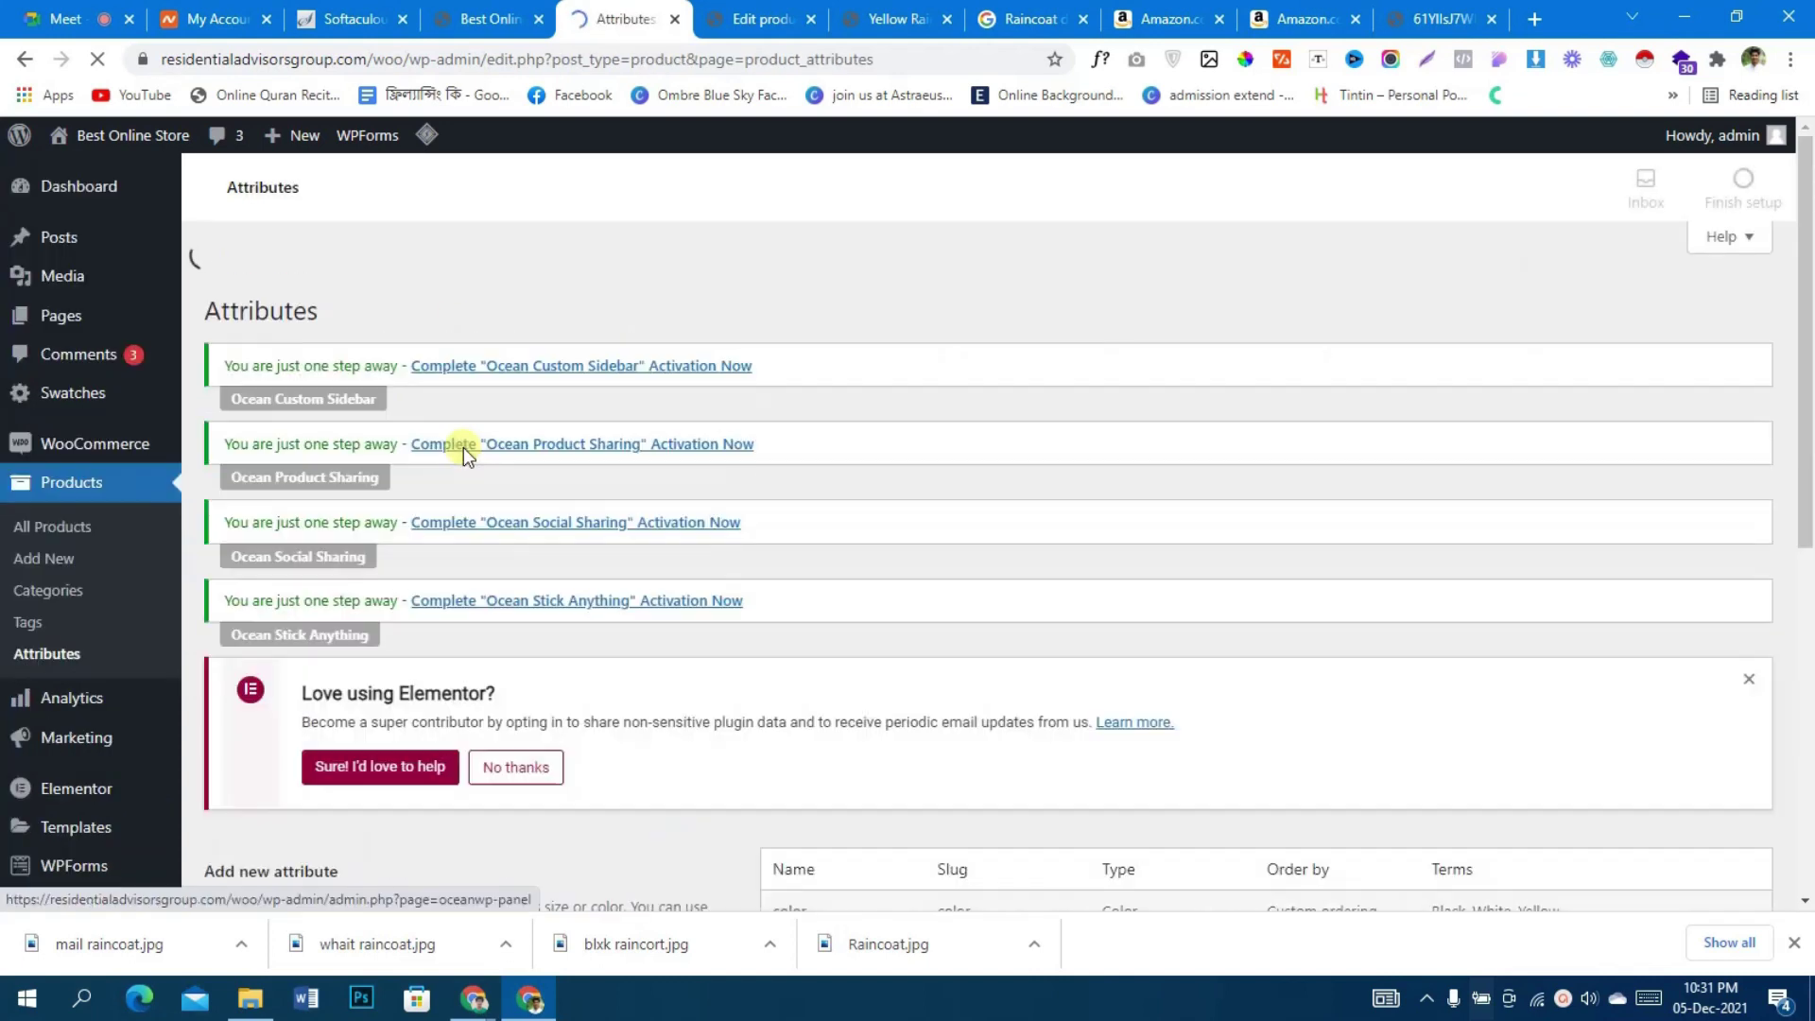
pyautogui.scroll(-7, 1011, 452)
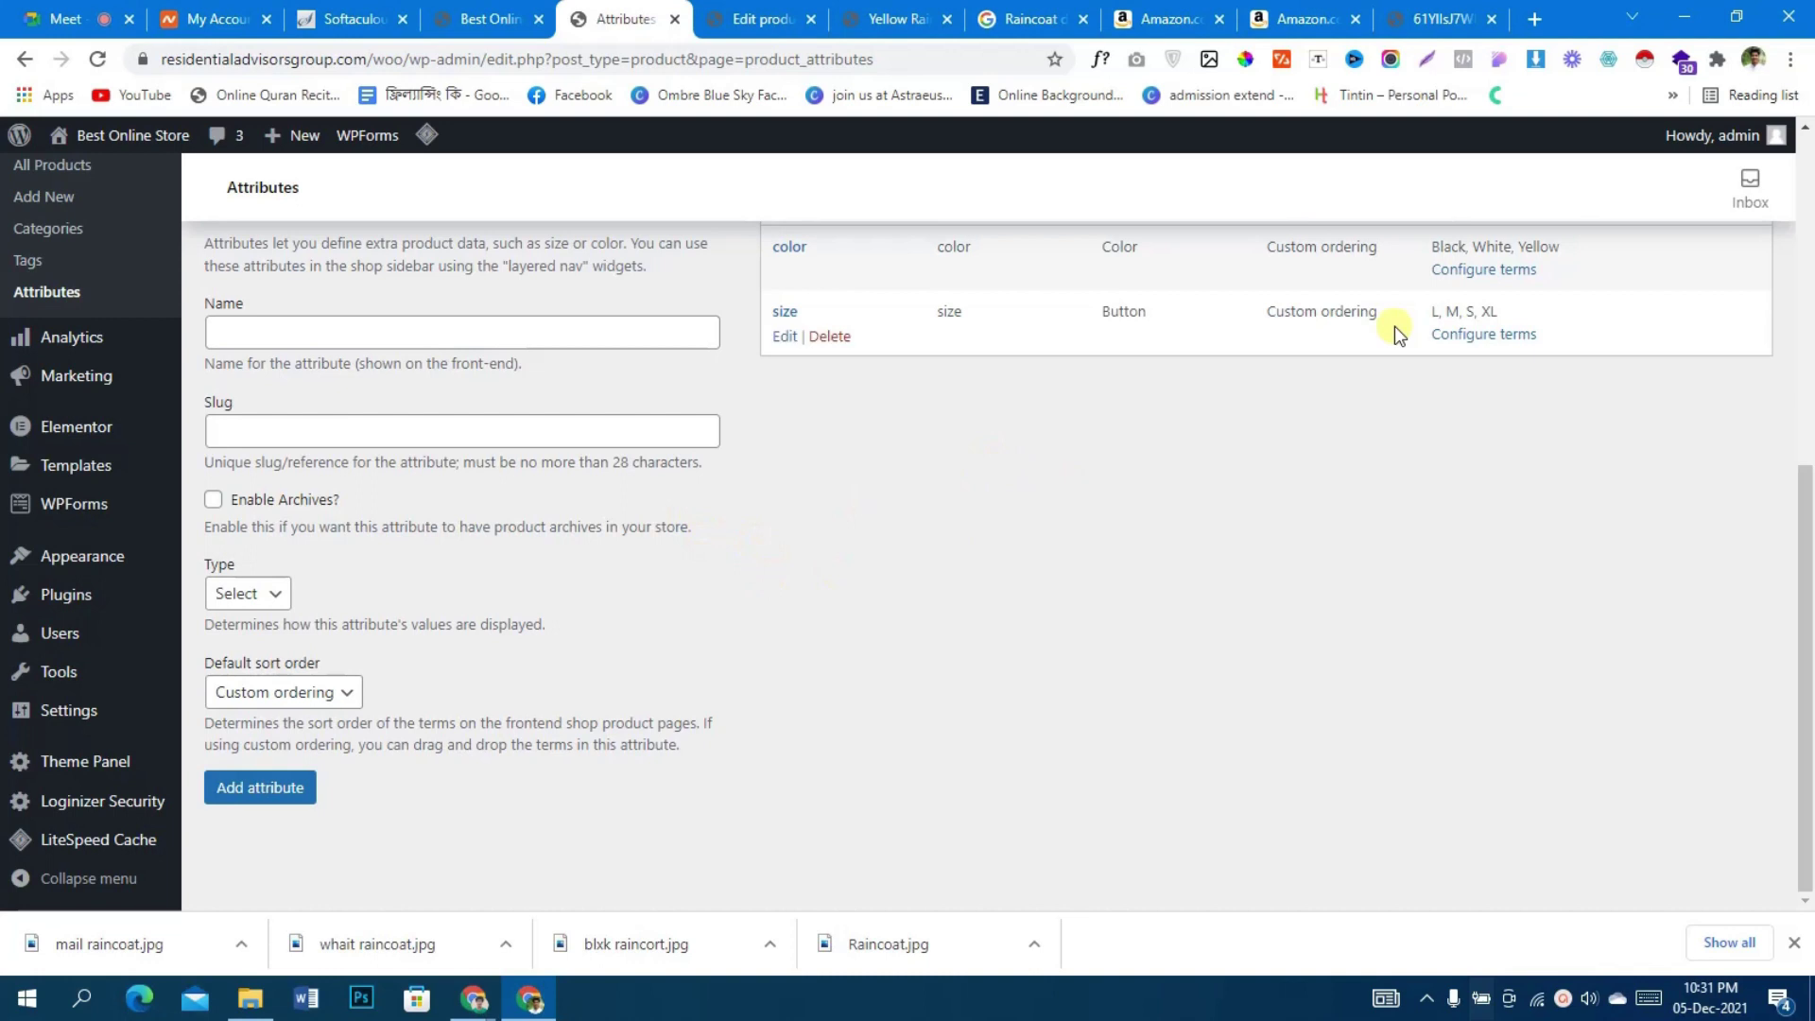
pyautogui.scroll(1, 1338, 514)
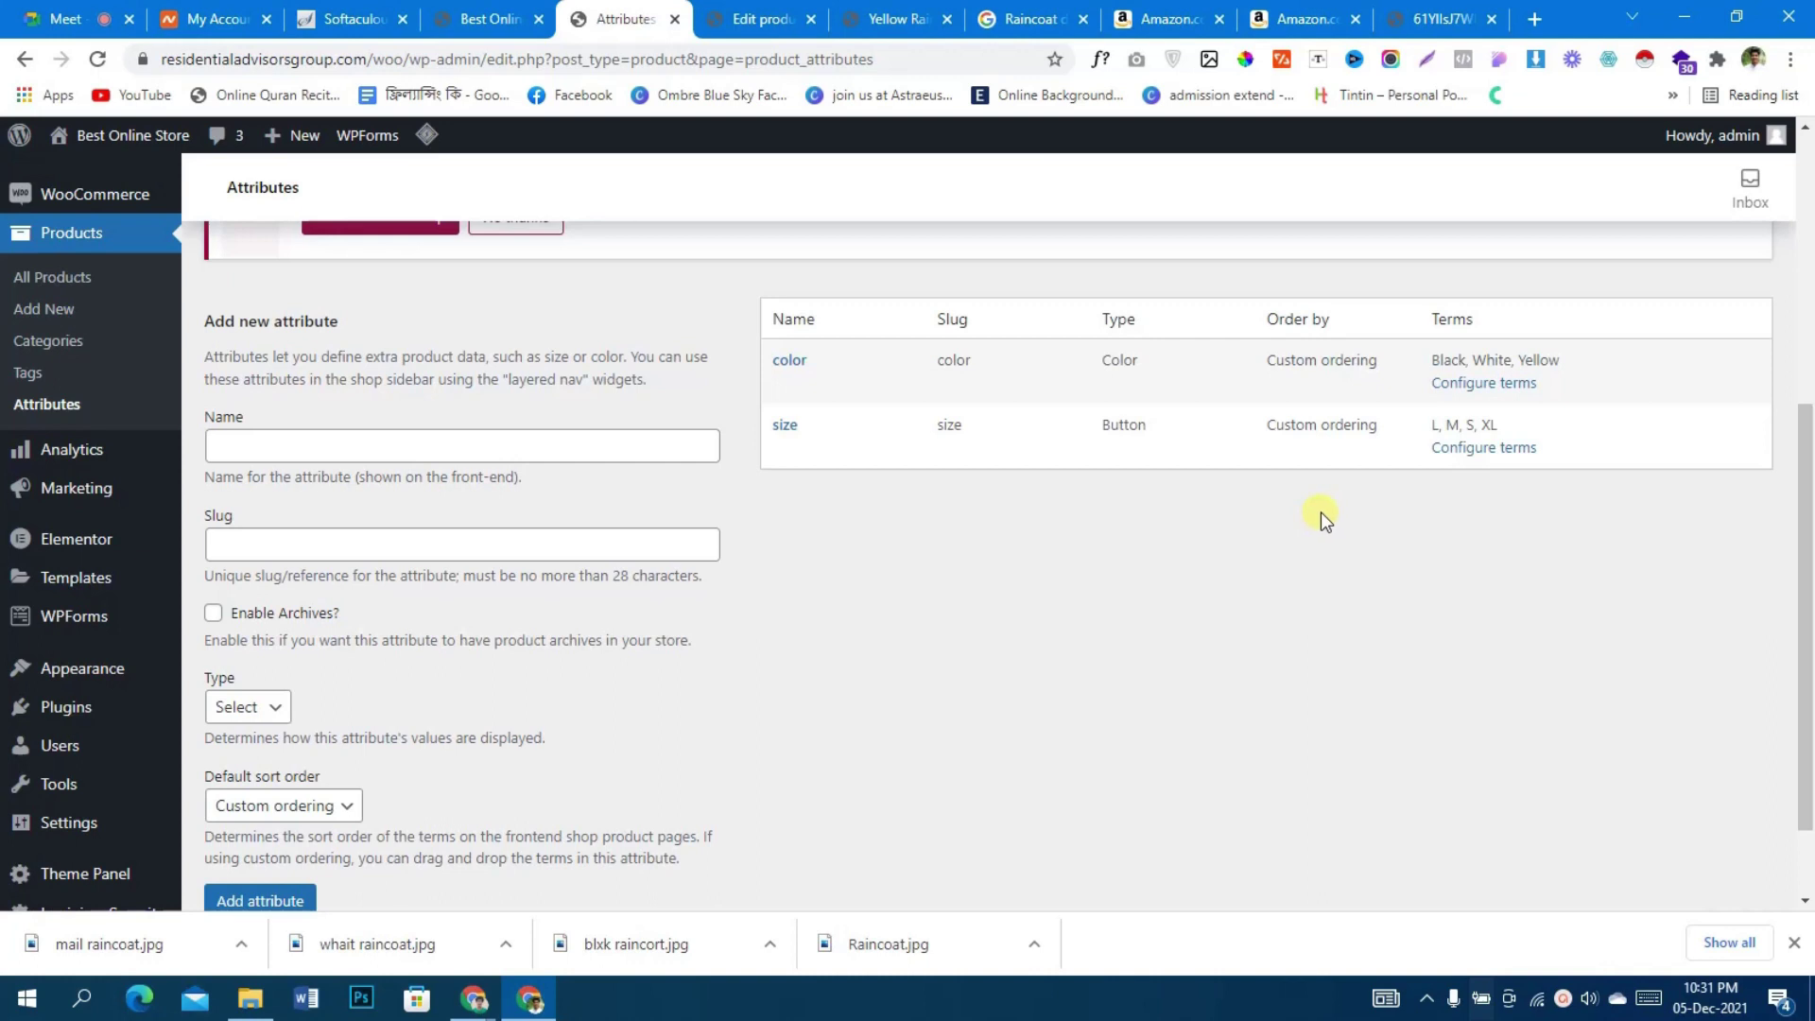
pyautogui.click(1477, 390)
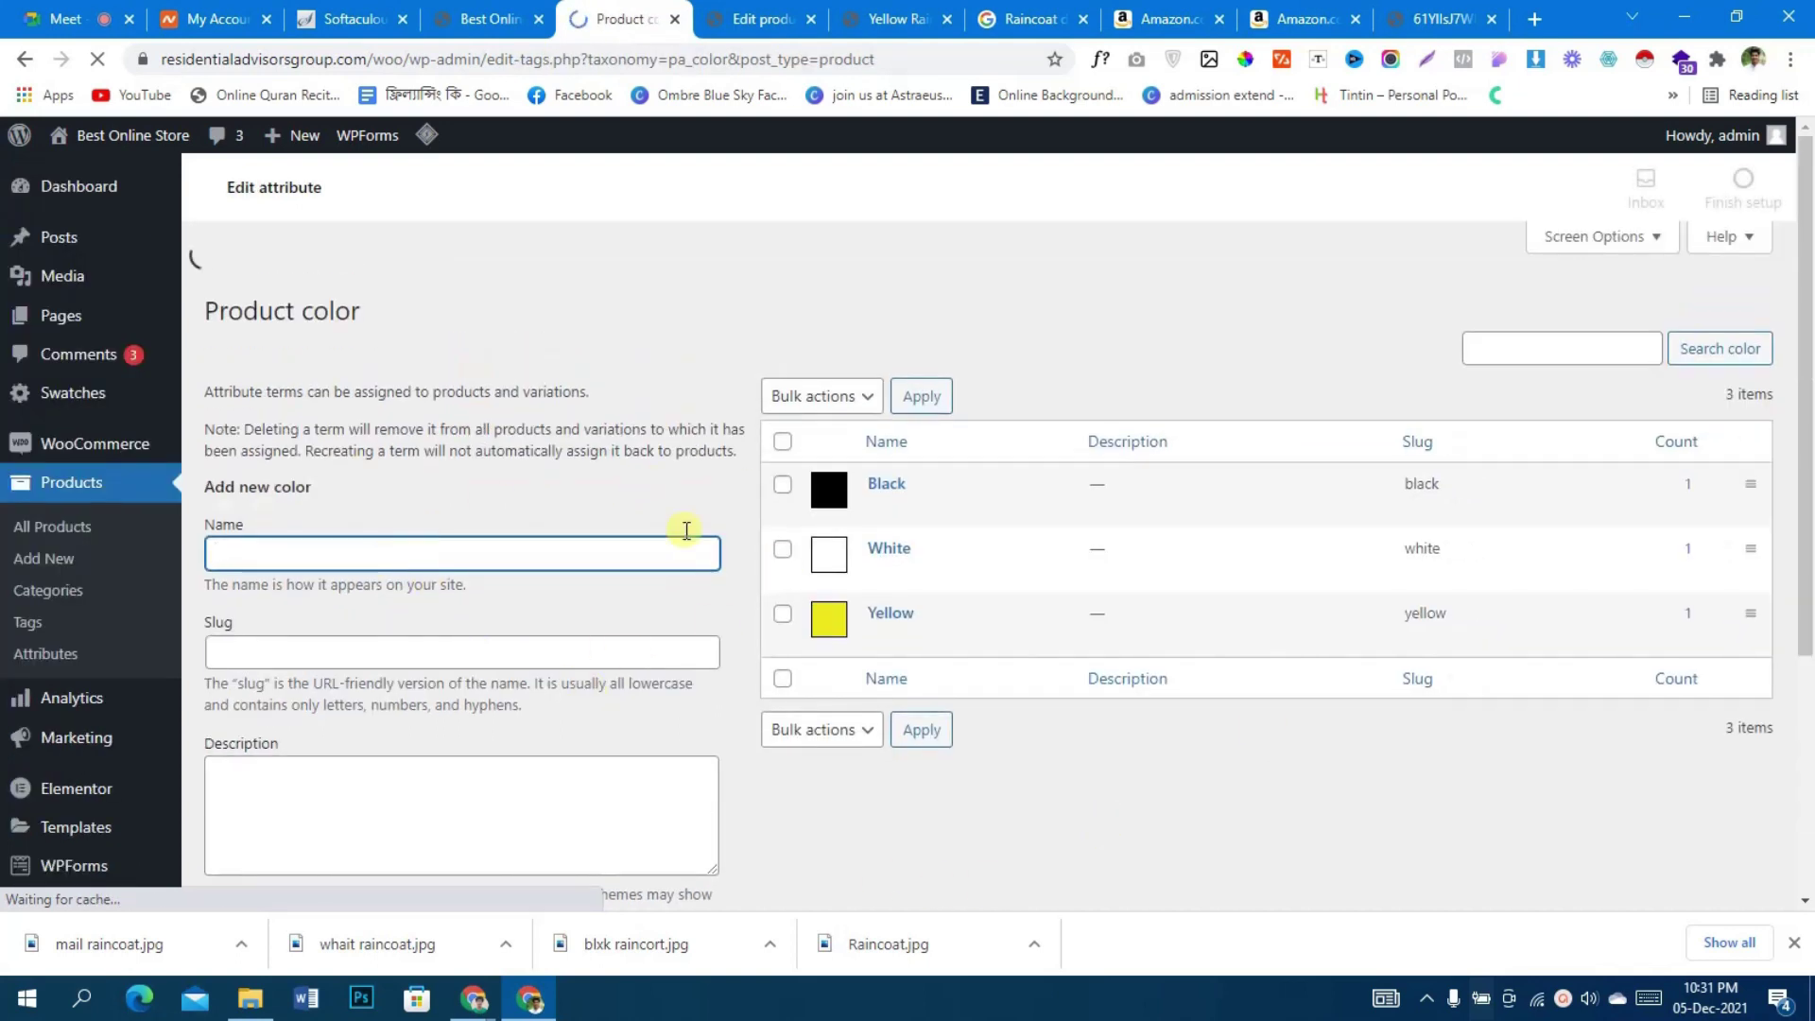
pyautogui.scroll(-5, 758, 476)
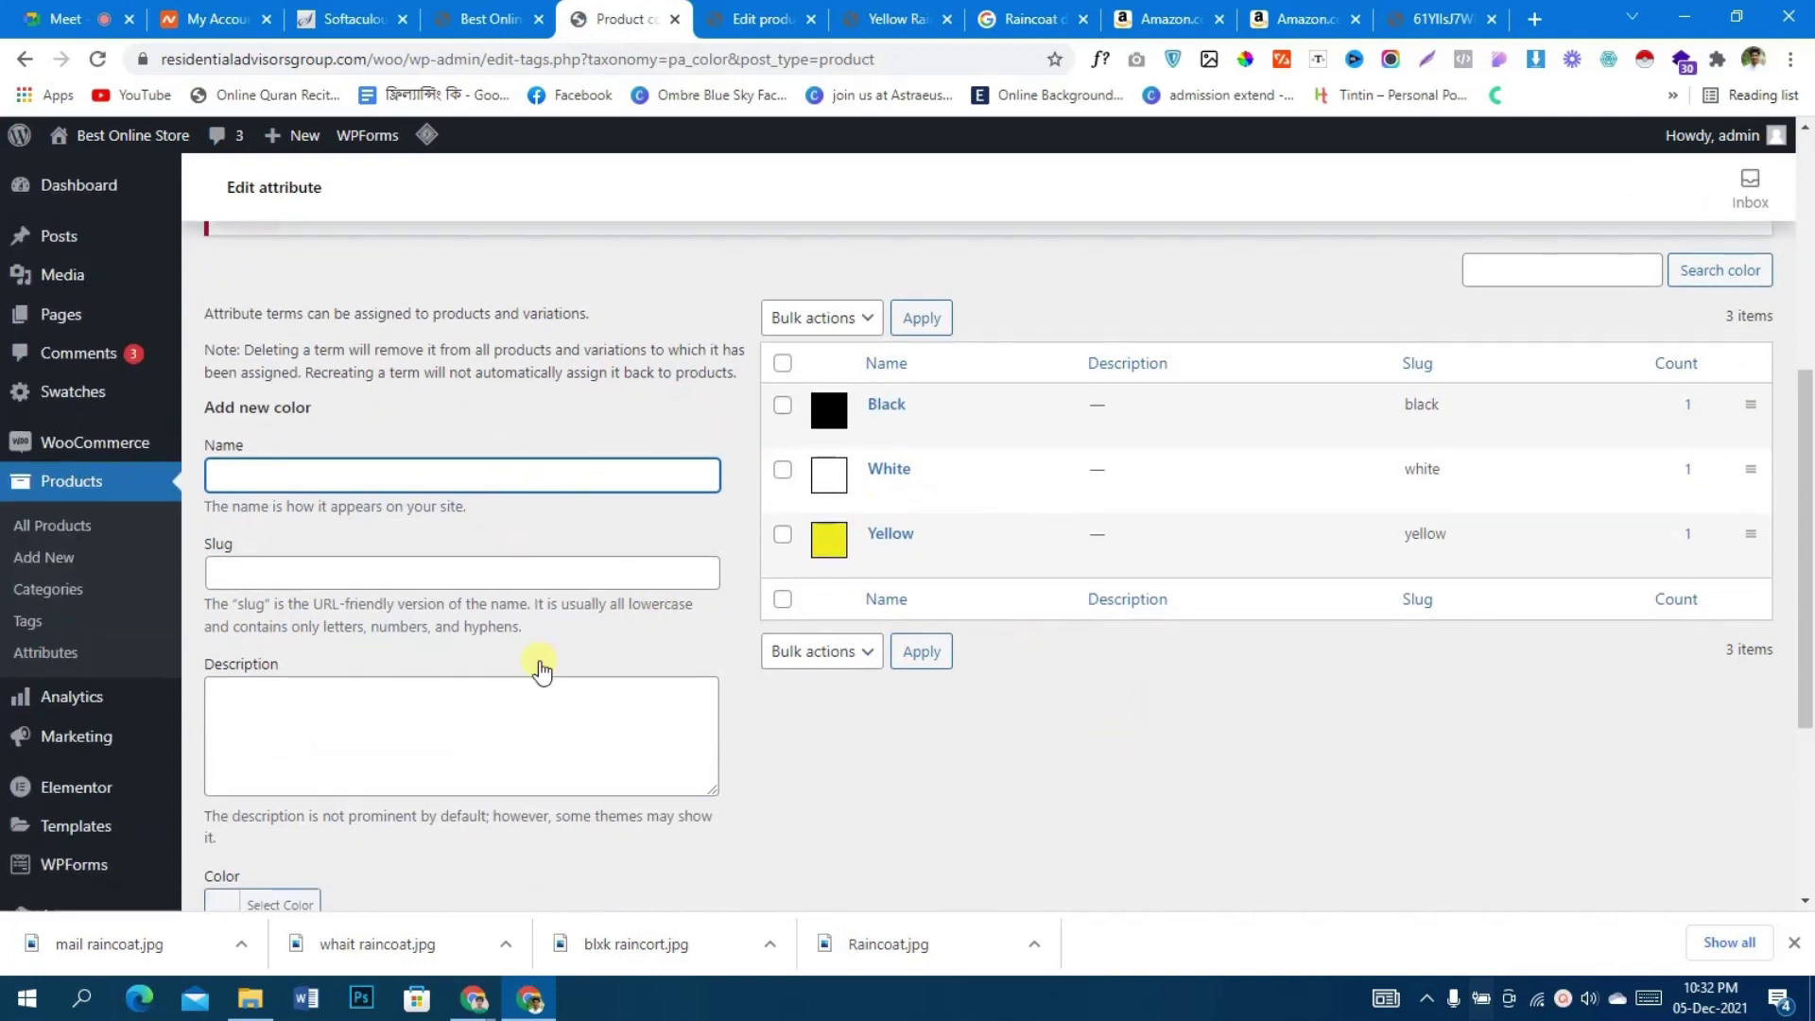
pyautogui.scroll(4, 541, 669)
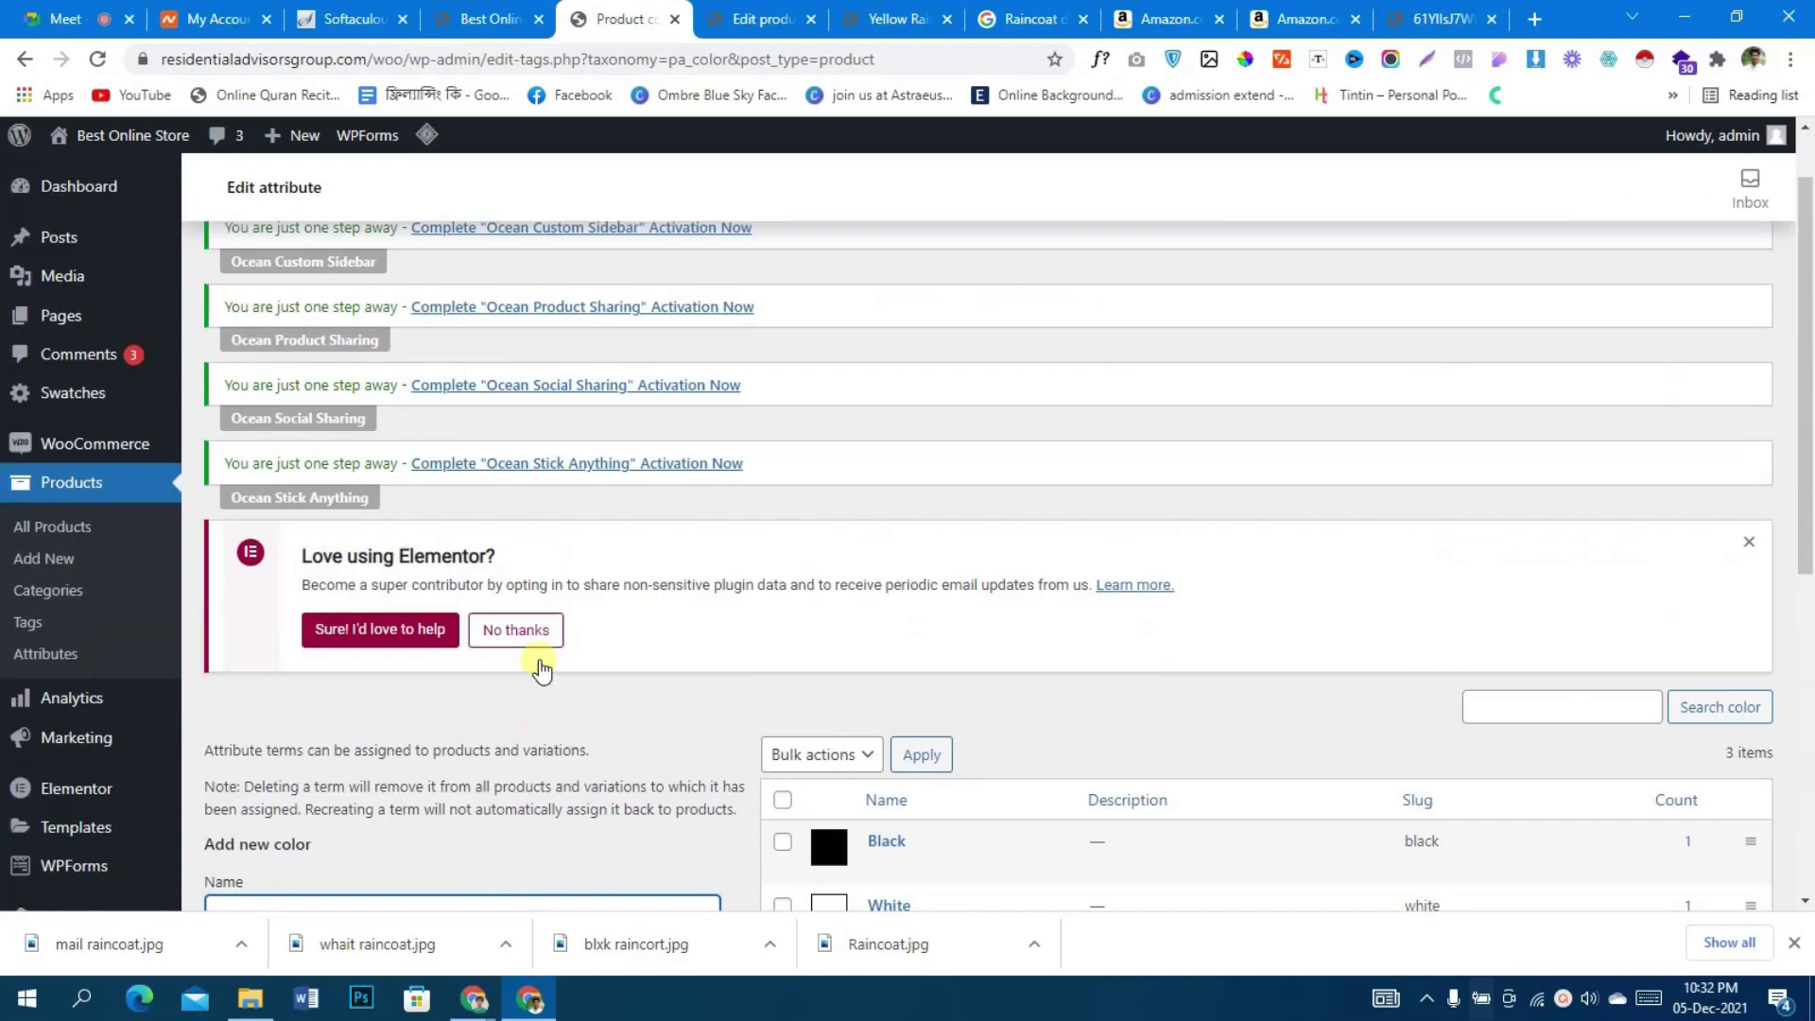
pyautogui.scroll(-3, 537, 667)
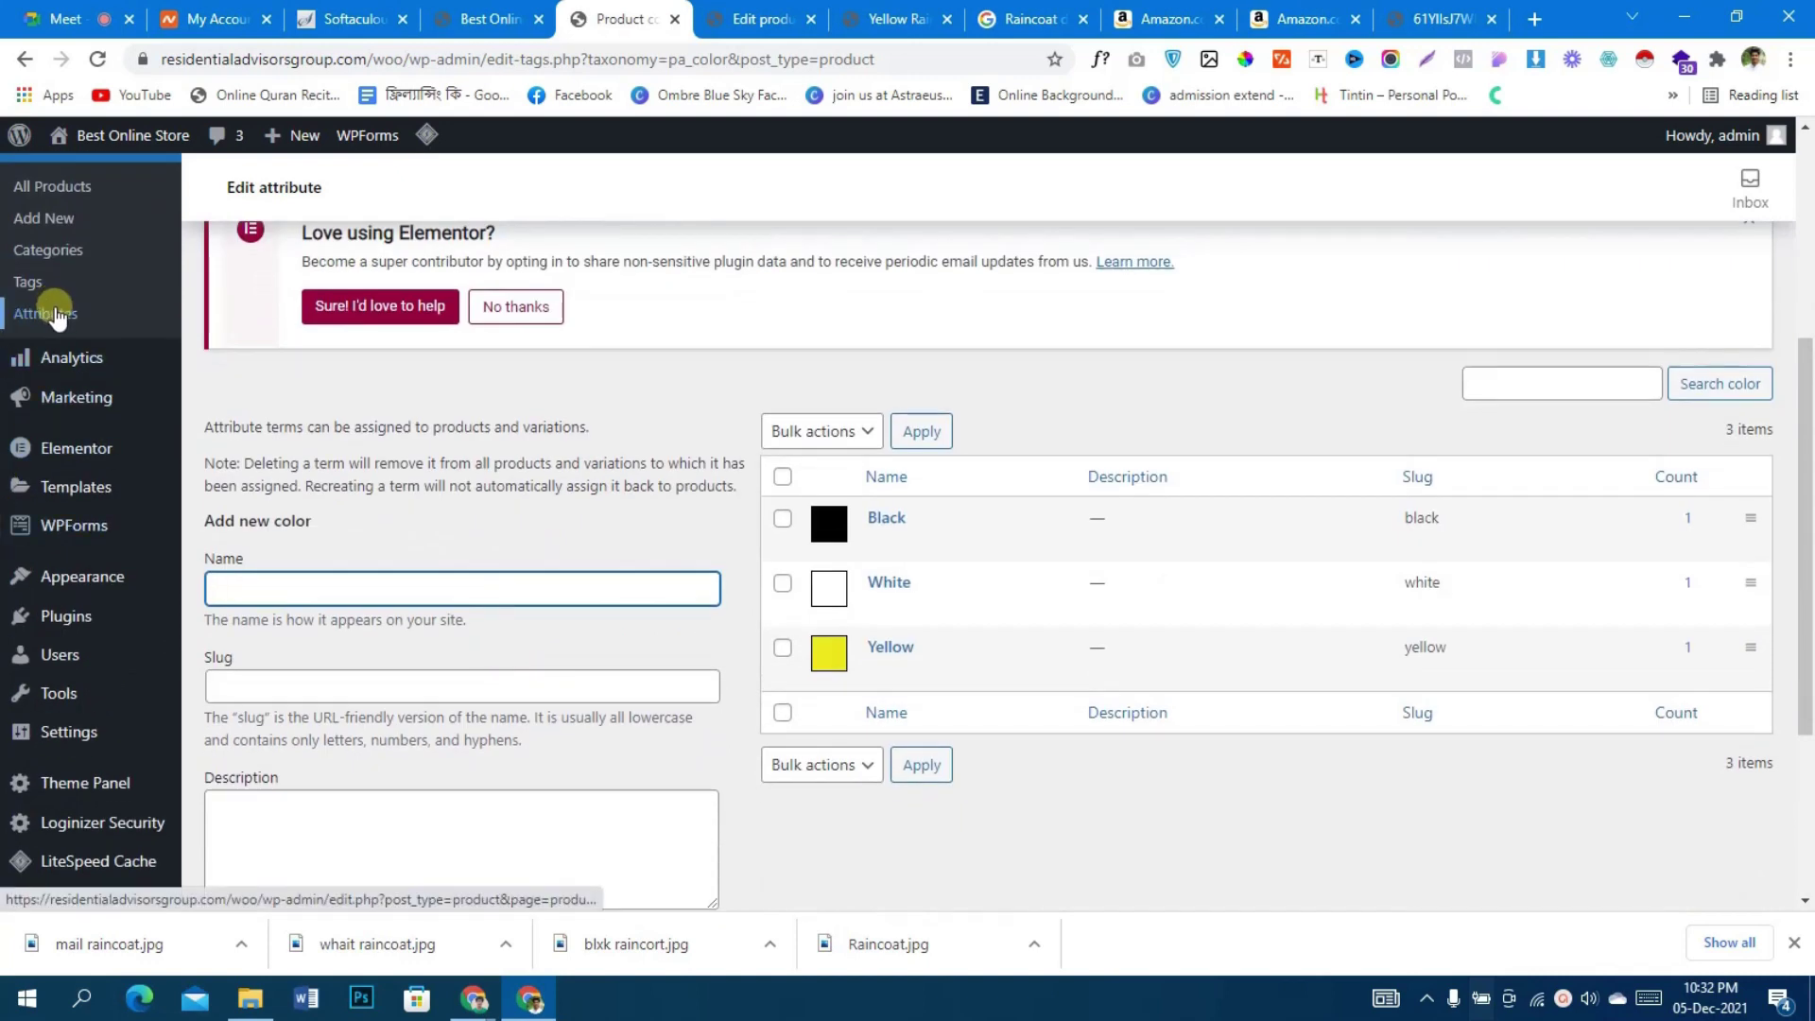
pyautogui.scroll(3, 55, 315)
# - Go back to the Yellow Raincoat editor and review the attributes assigned in its product data
pyautogui.click(746, 19)
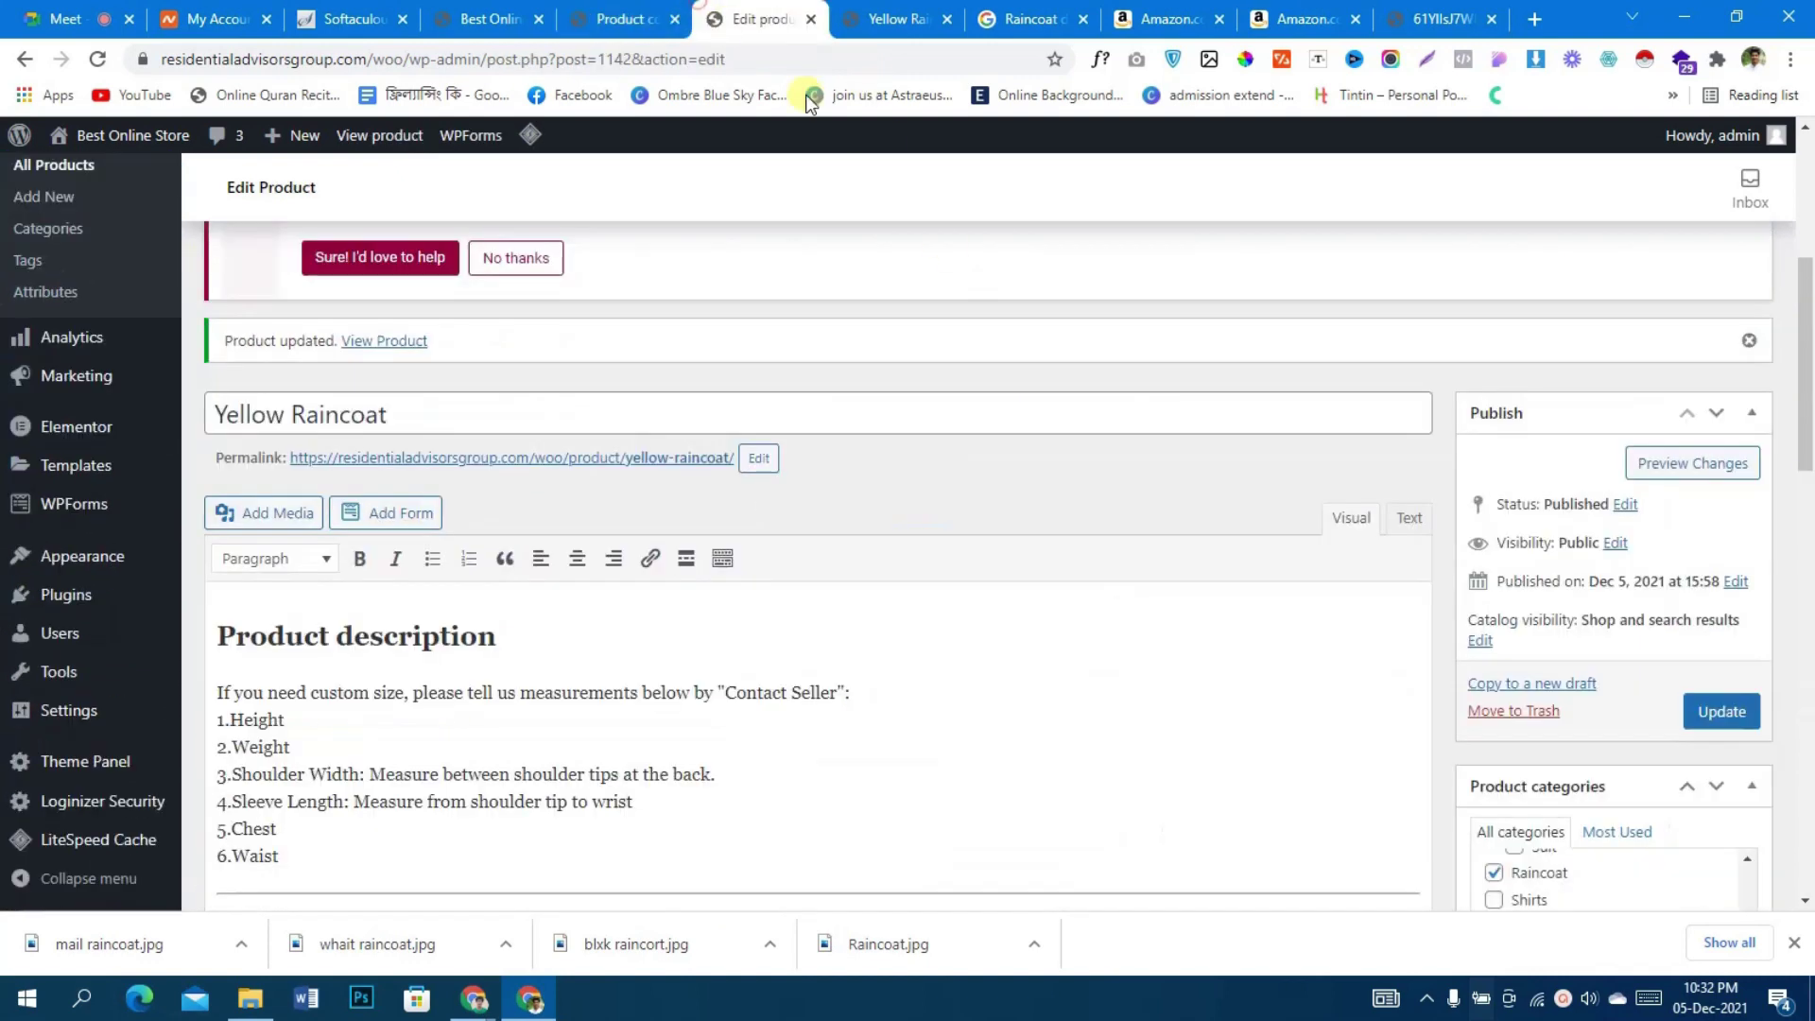
pyautogui.scroll(-10, 877, 395)
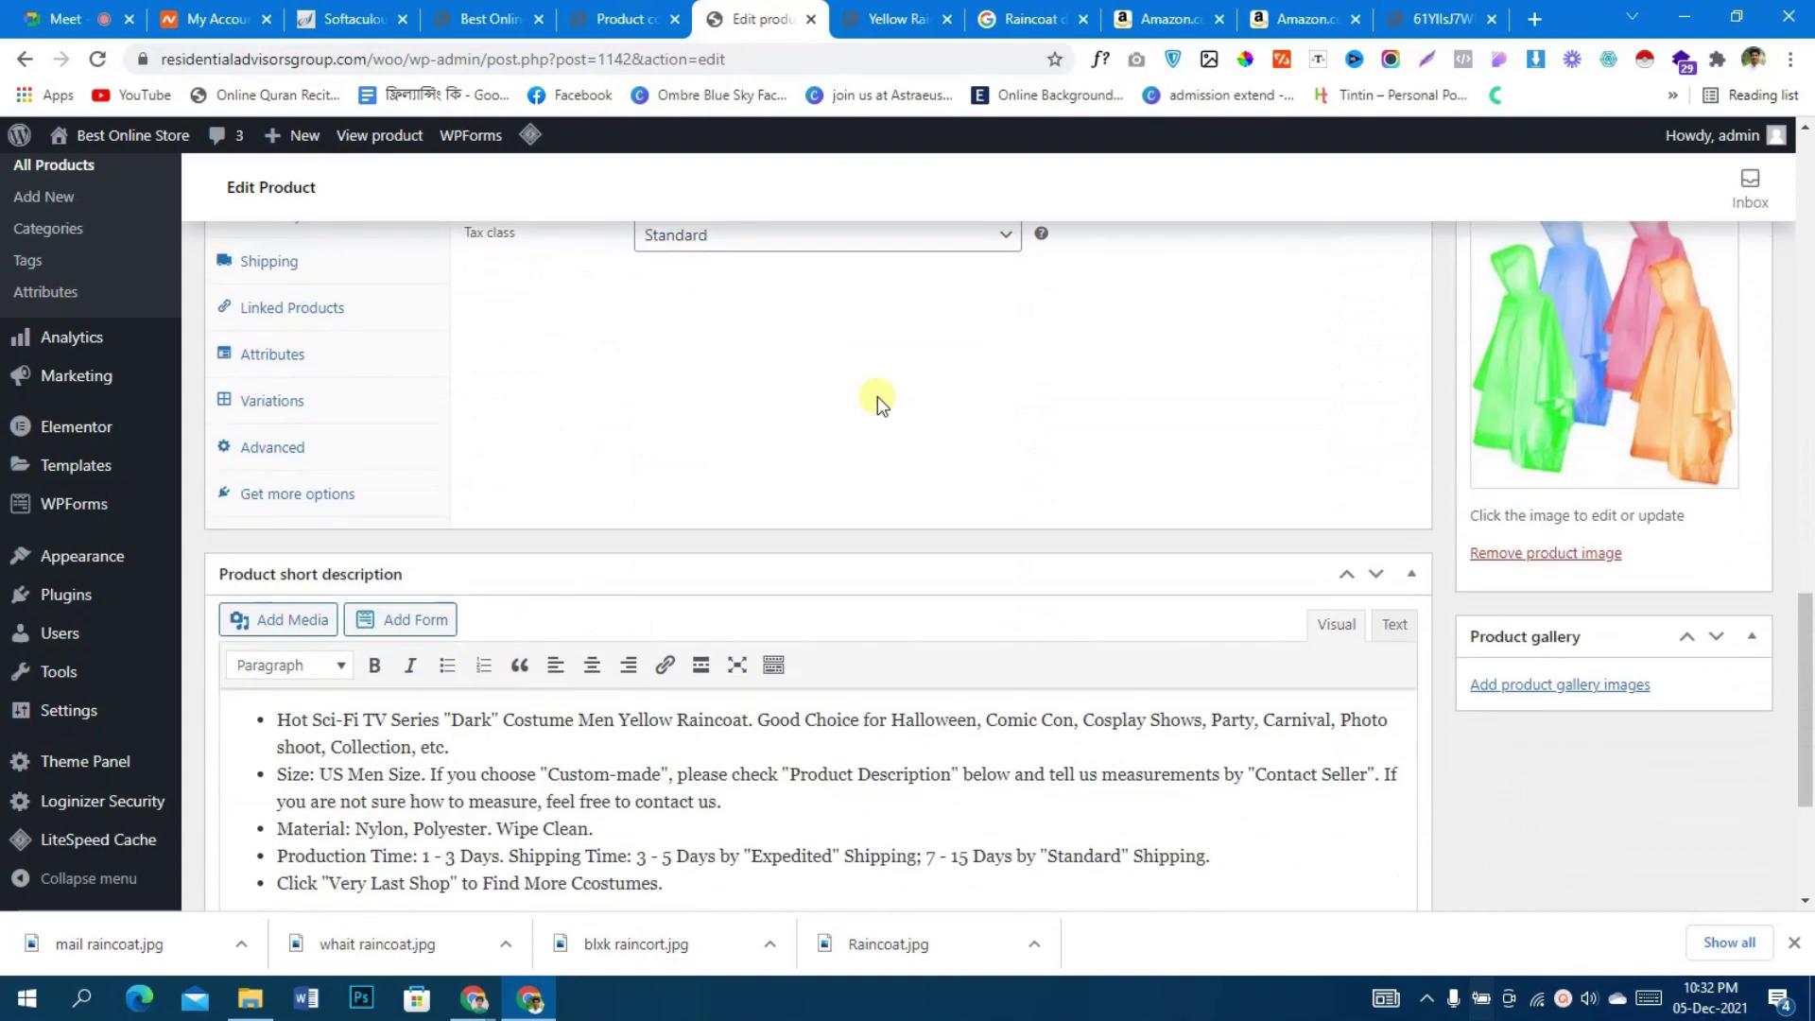
pyautogui.scroll(1, 518, 435)
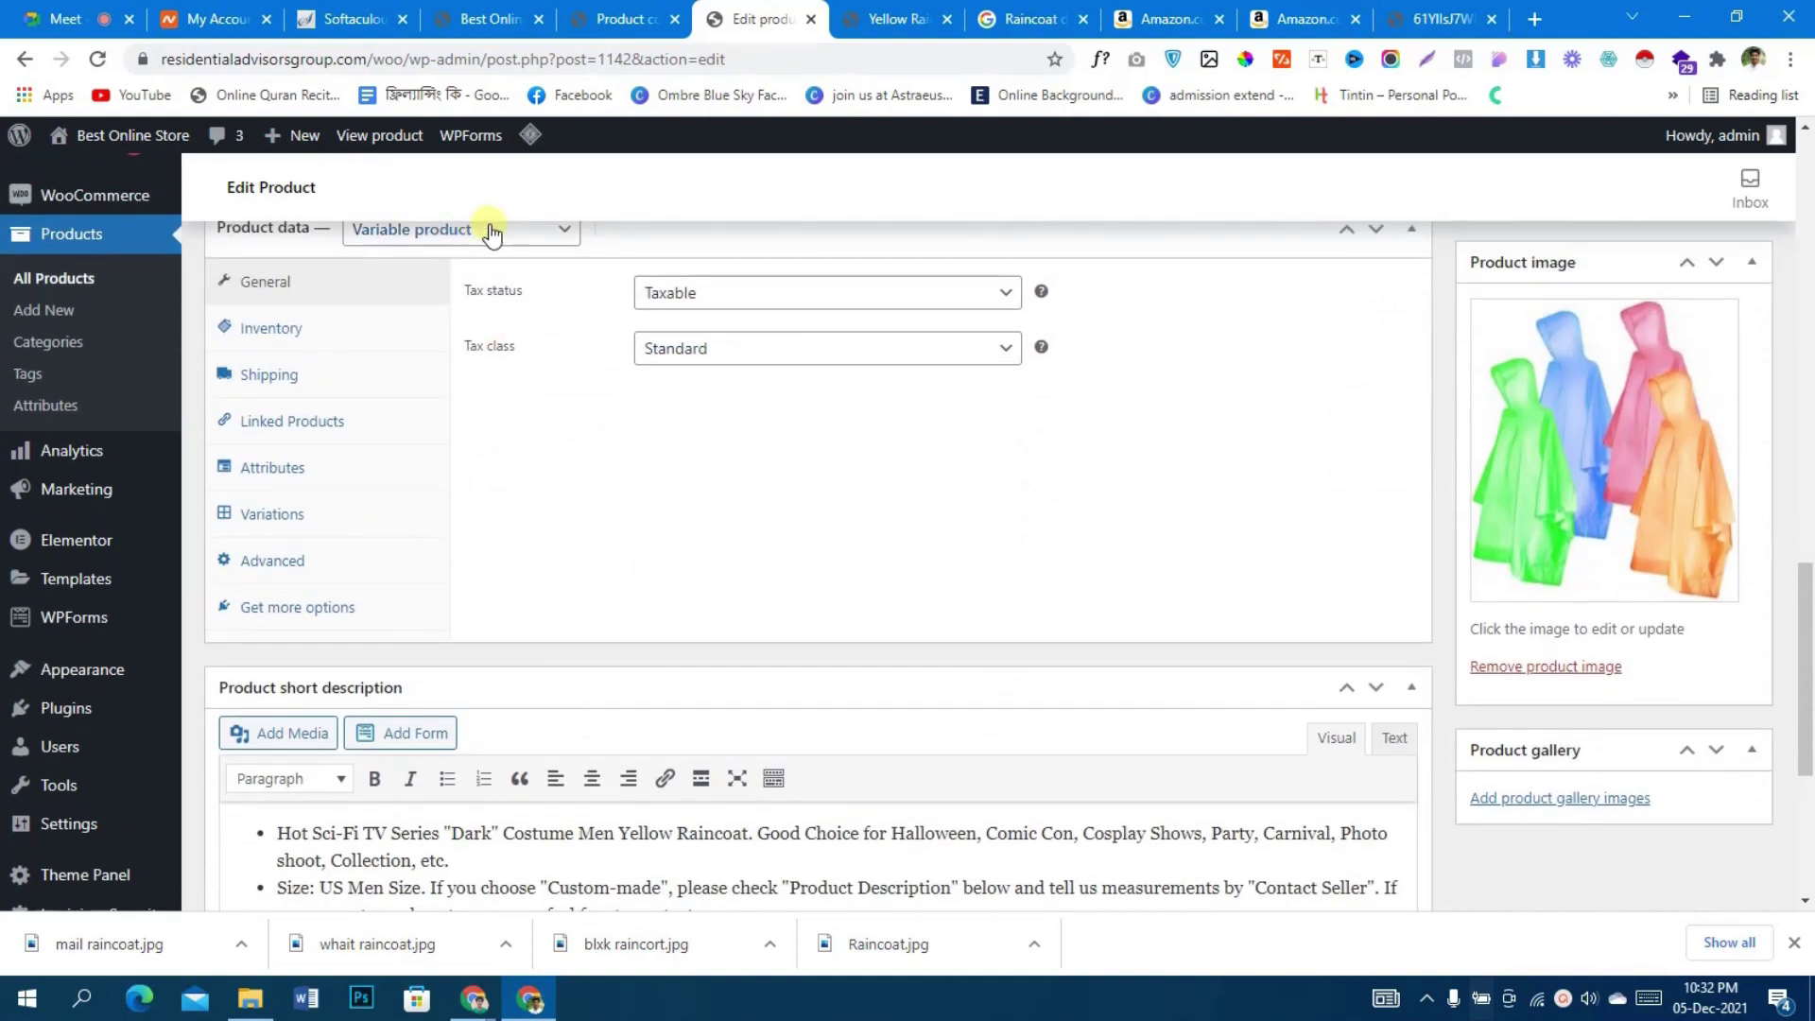
pyautogui.scroll(1, 494, 356)
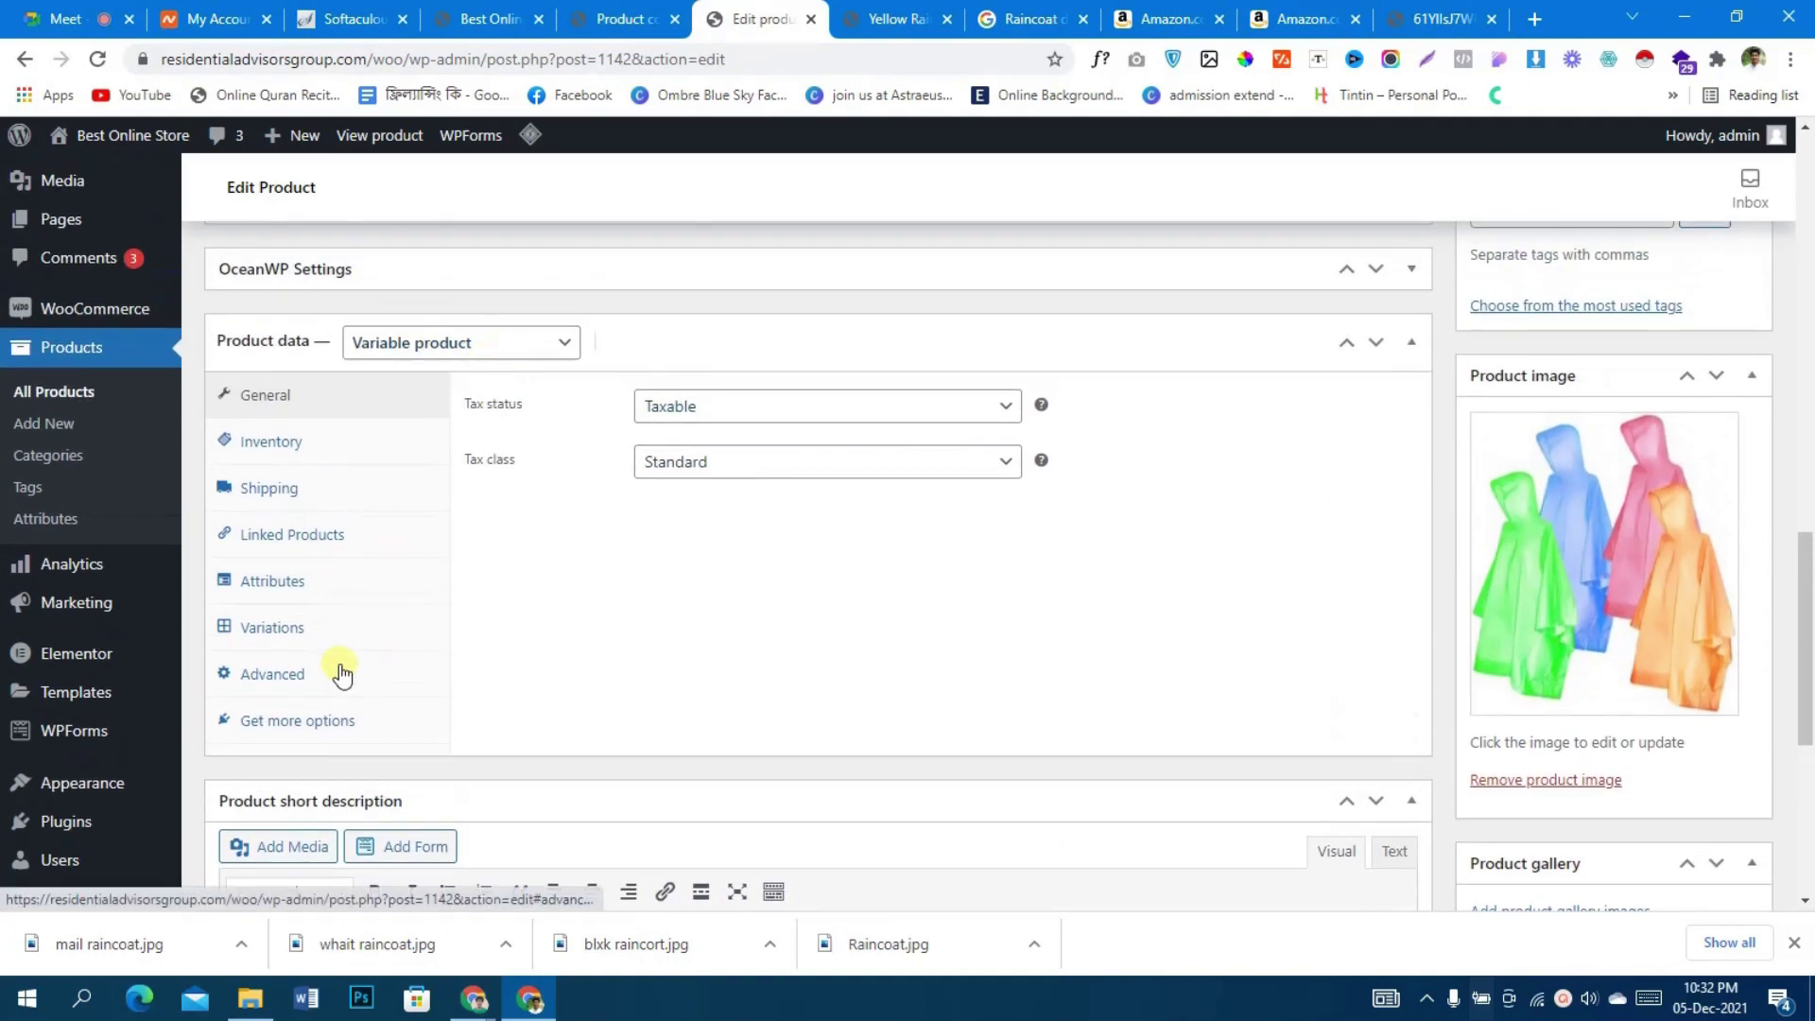
pyautogui.click(340, 588)
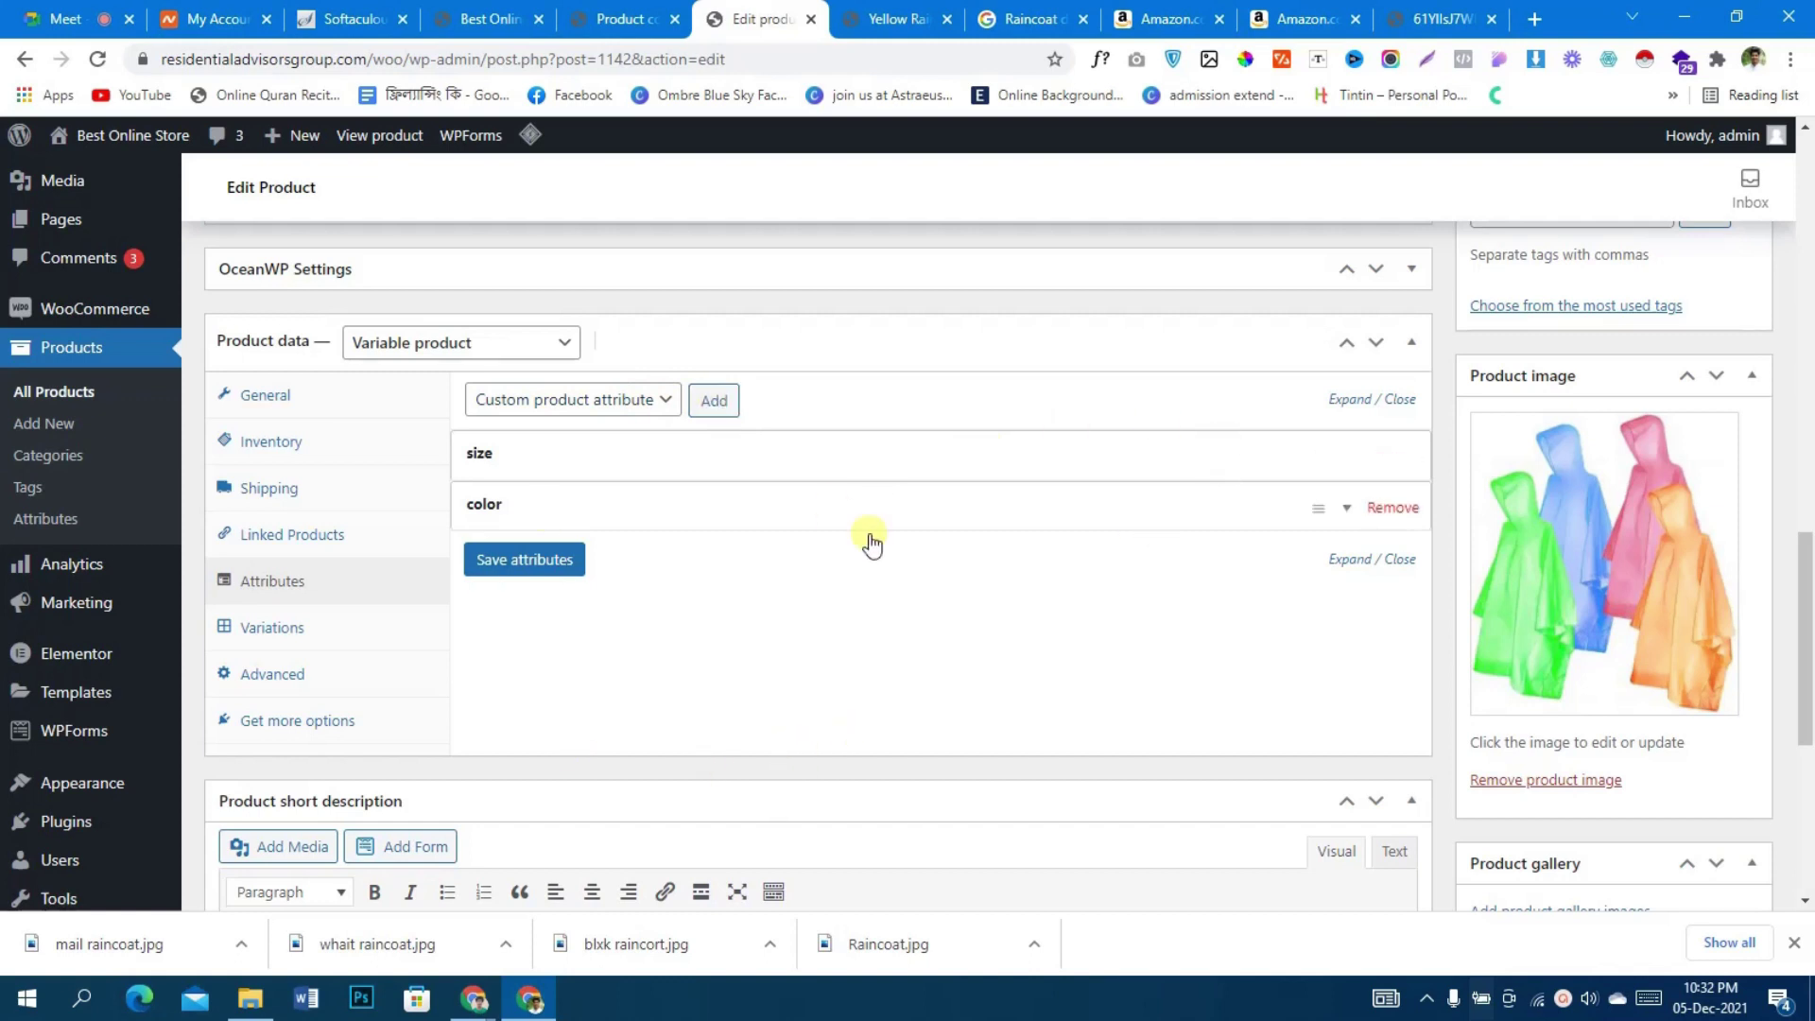
pyautogui.scroll(7, 1082, 588)
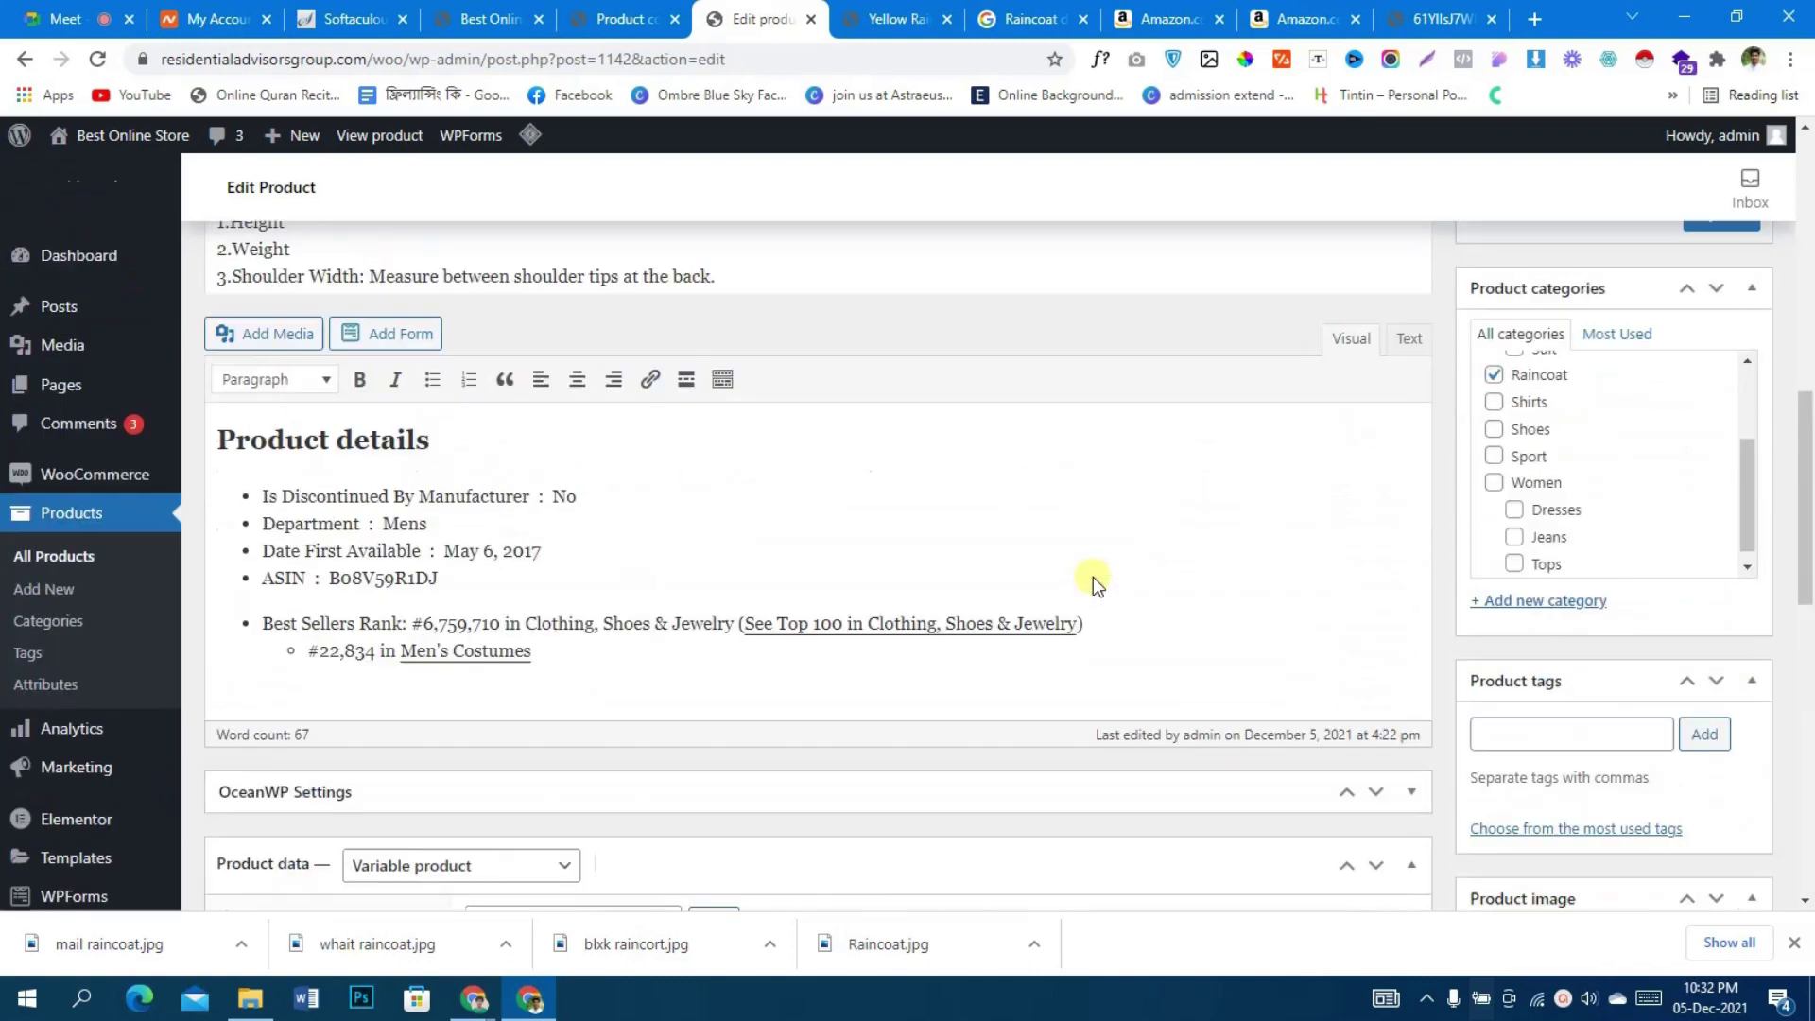
# - Return to the Yellow Raincoat product page and look over its final size buttons, color swatches and picture
pyautogui.click(849, 10)
pyautogui.scroll(-5, 1200, 551)
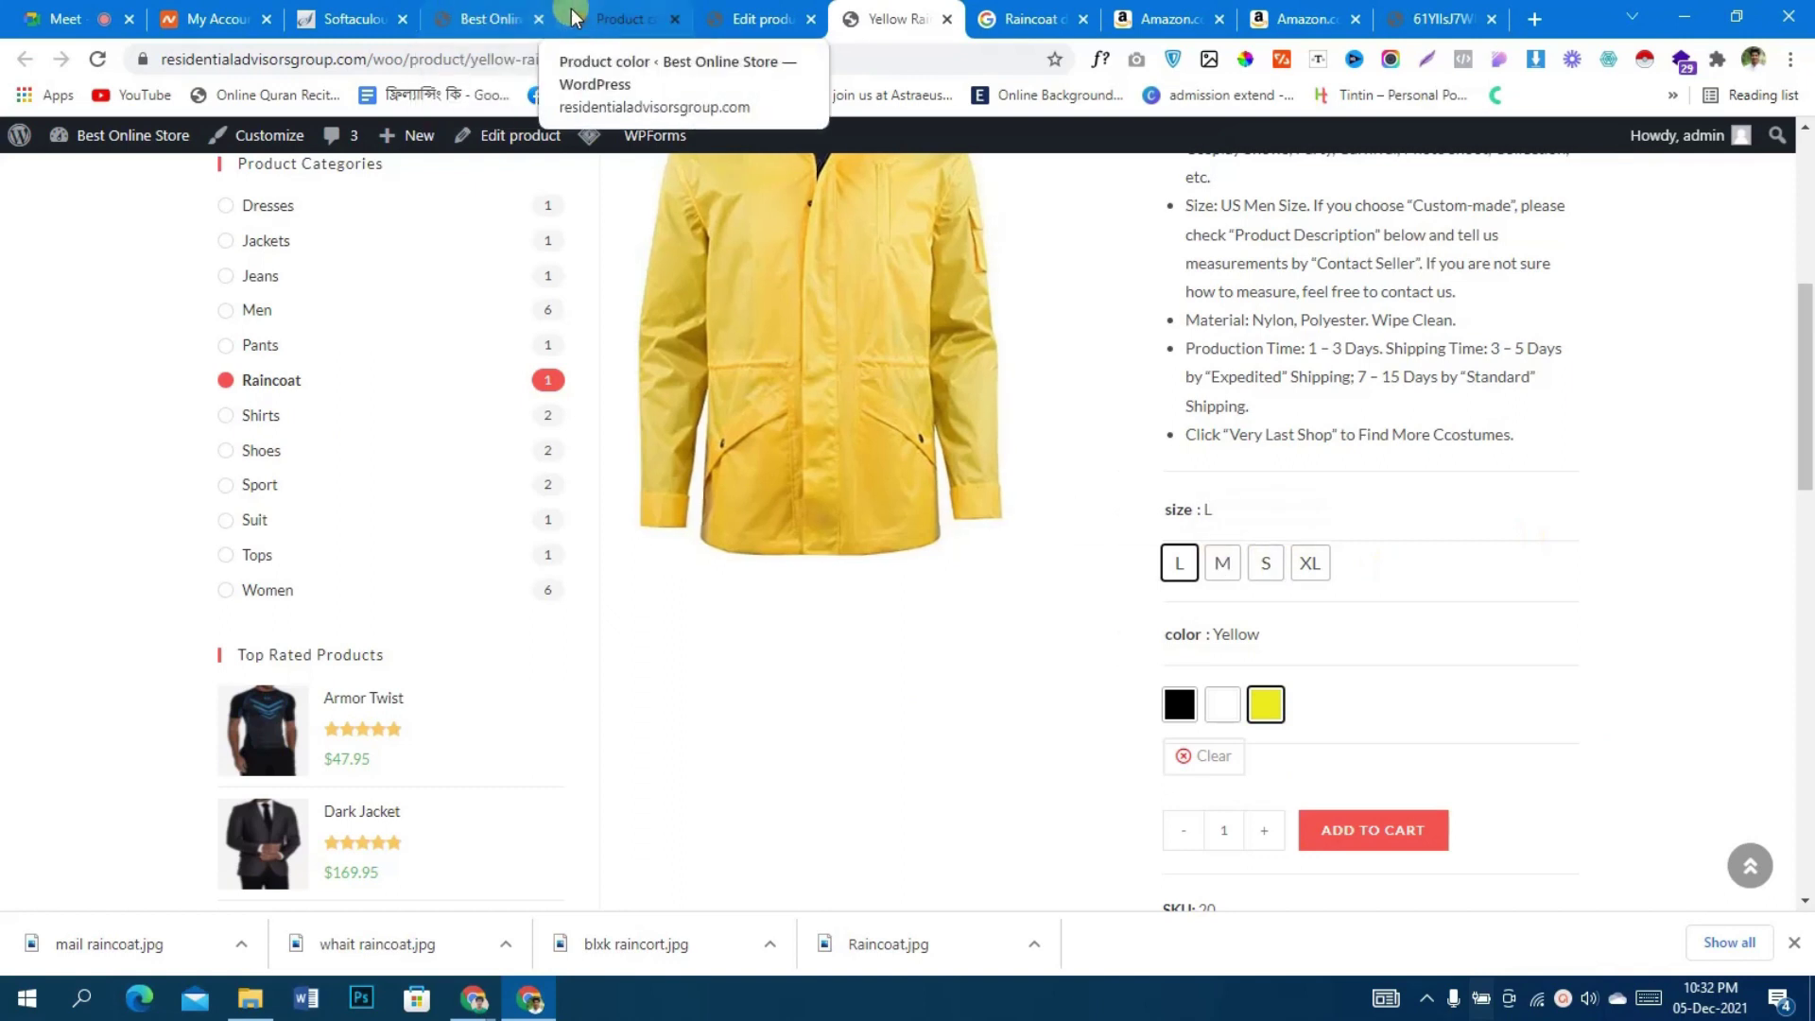
pyautogui.click(492, 17)
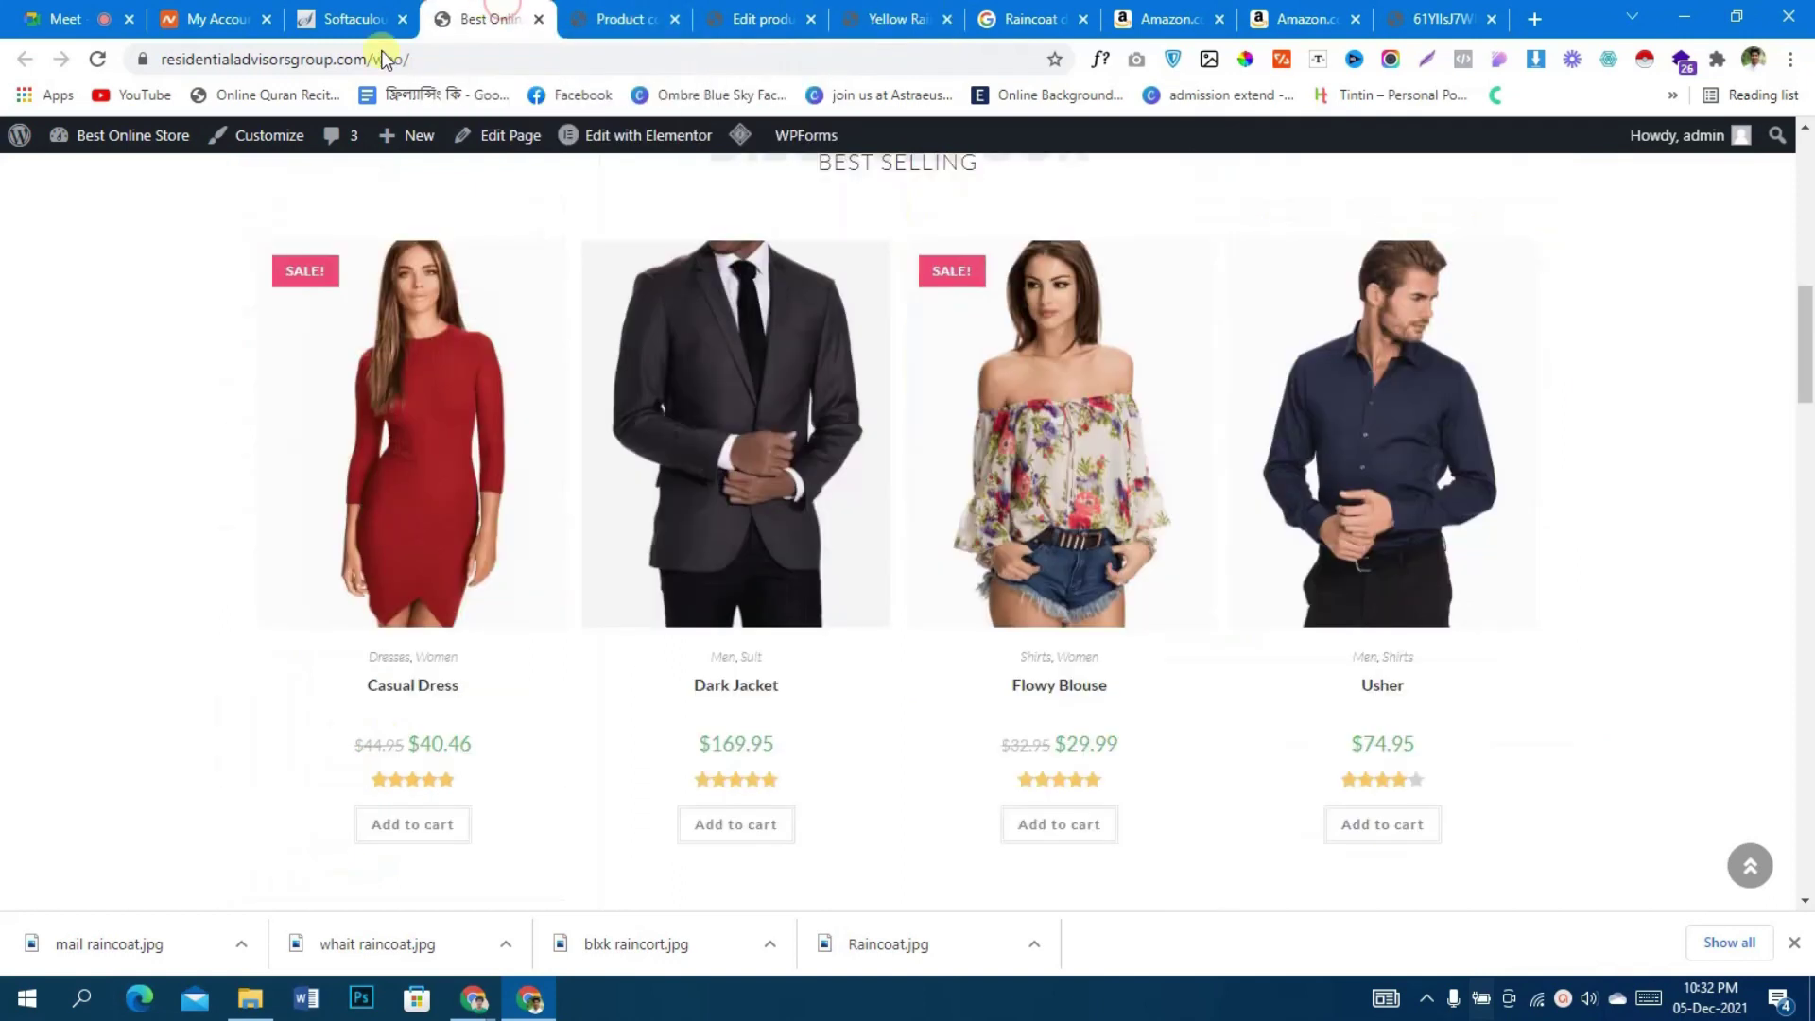
pyautogui.click(761, 19)
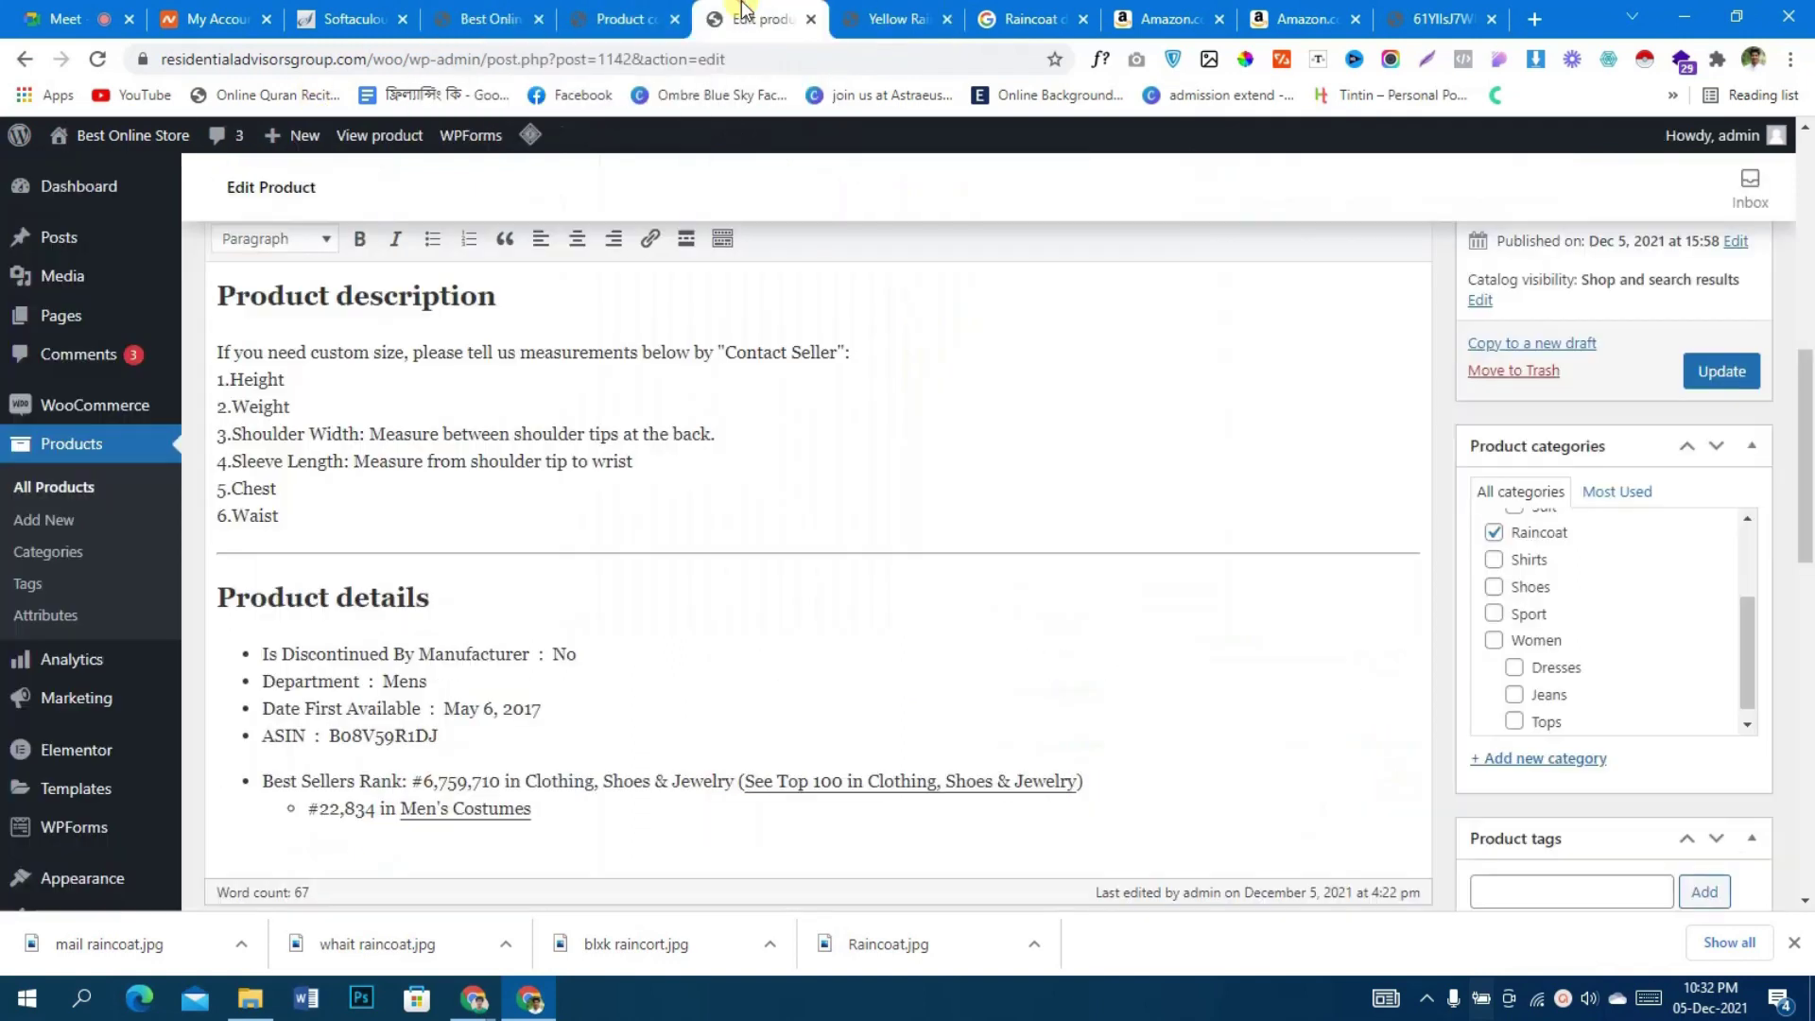
pyautogui.click(898, 19)
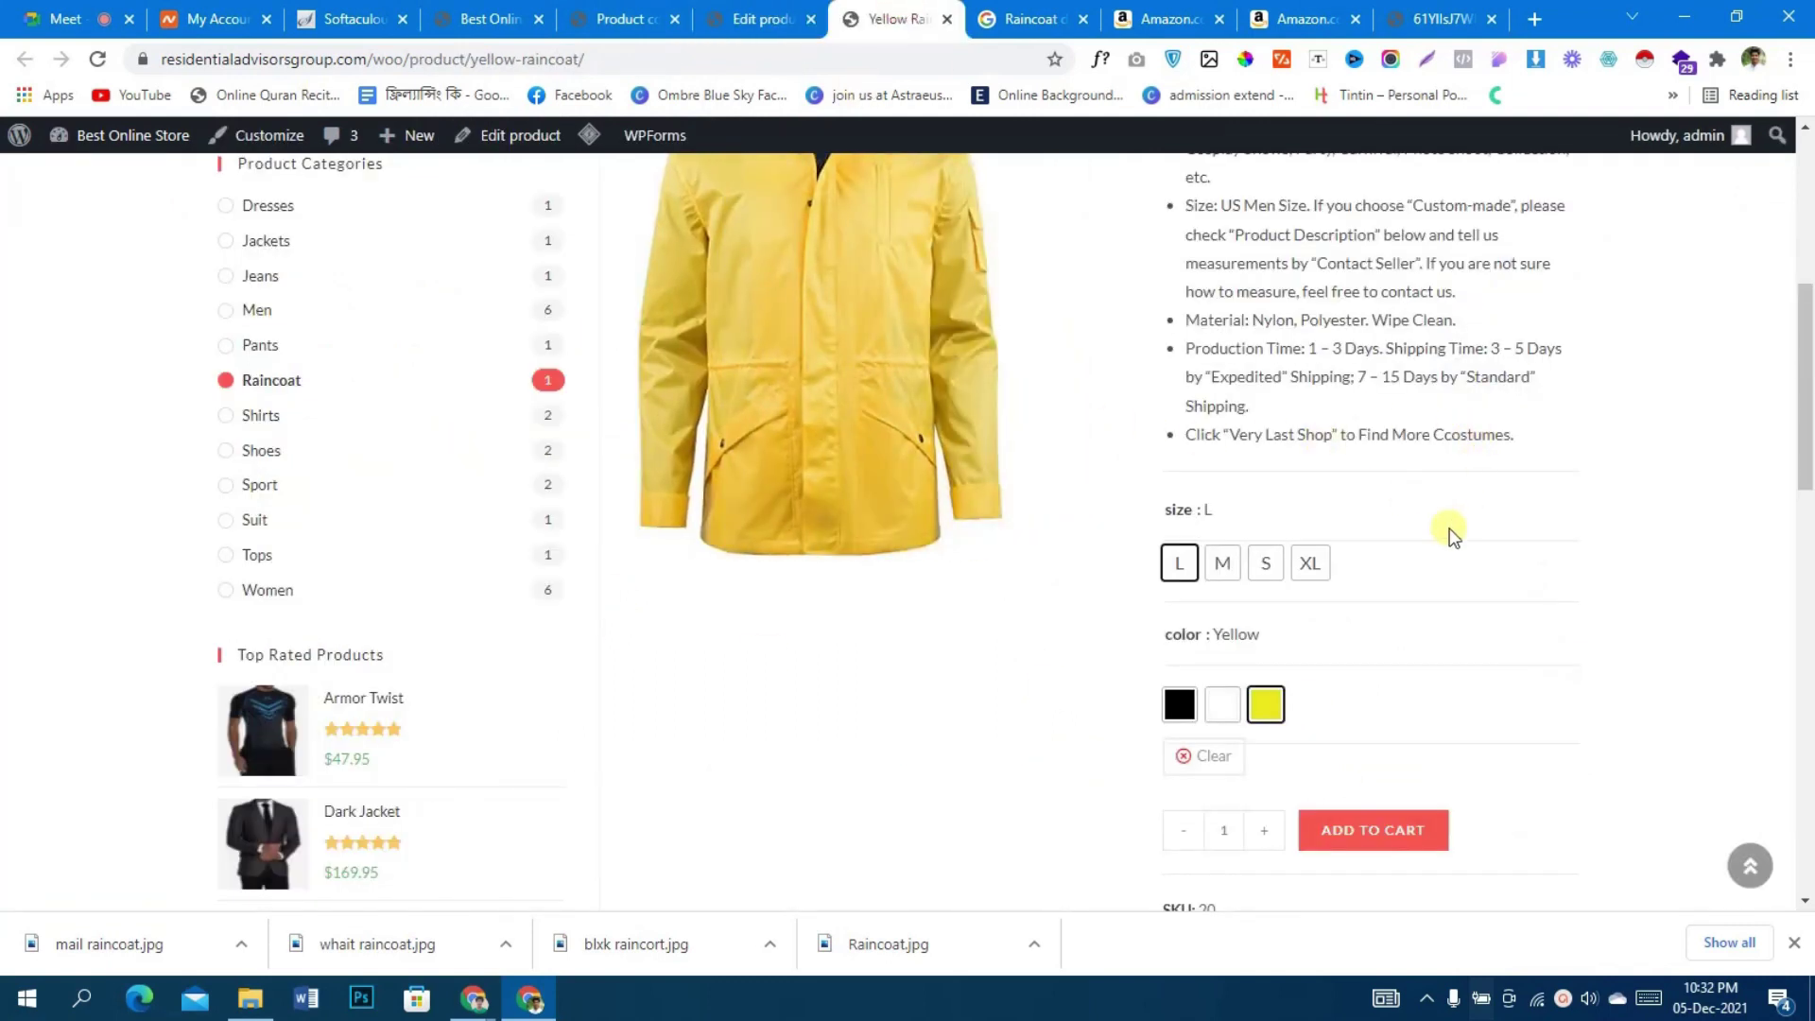
pyautogui.scroll(-2, 1452, 534)
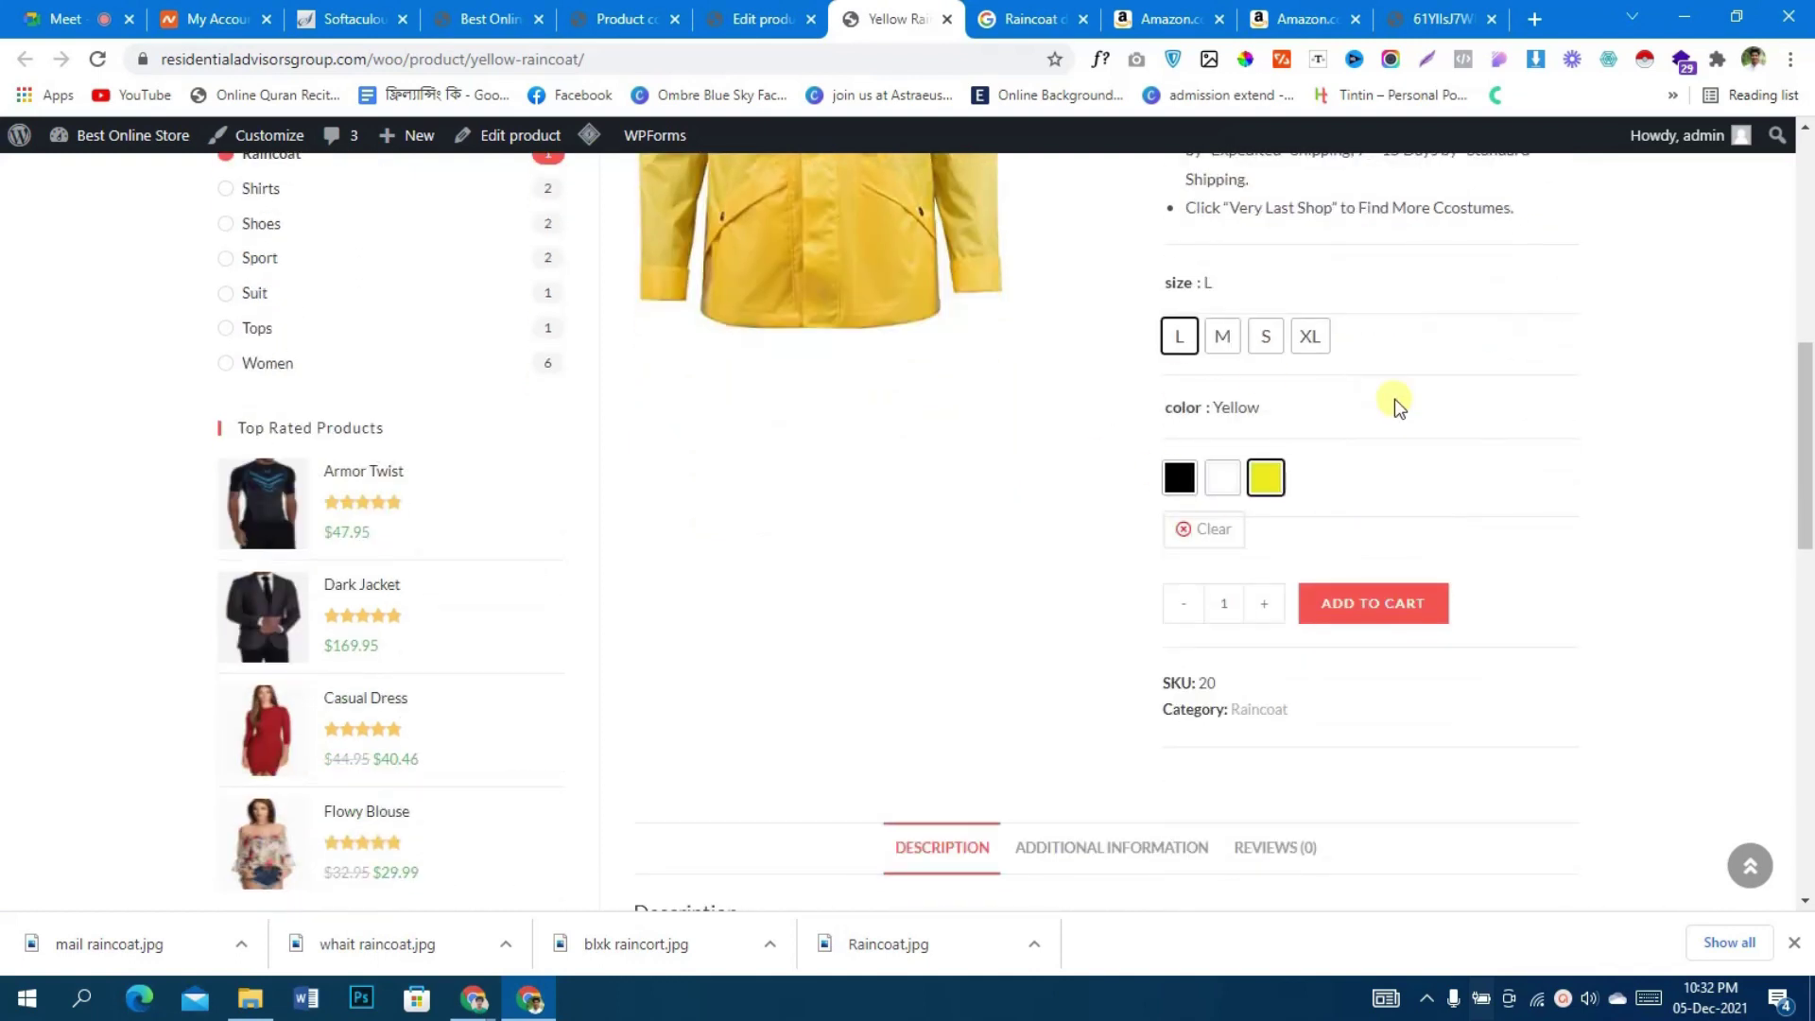
pyautogui.scroll(6, 1394, 399)
pyautogui.scroll(2, 1394, 399)
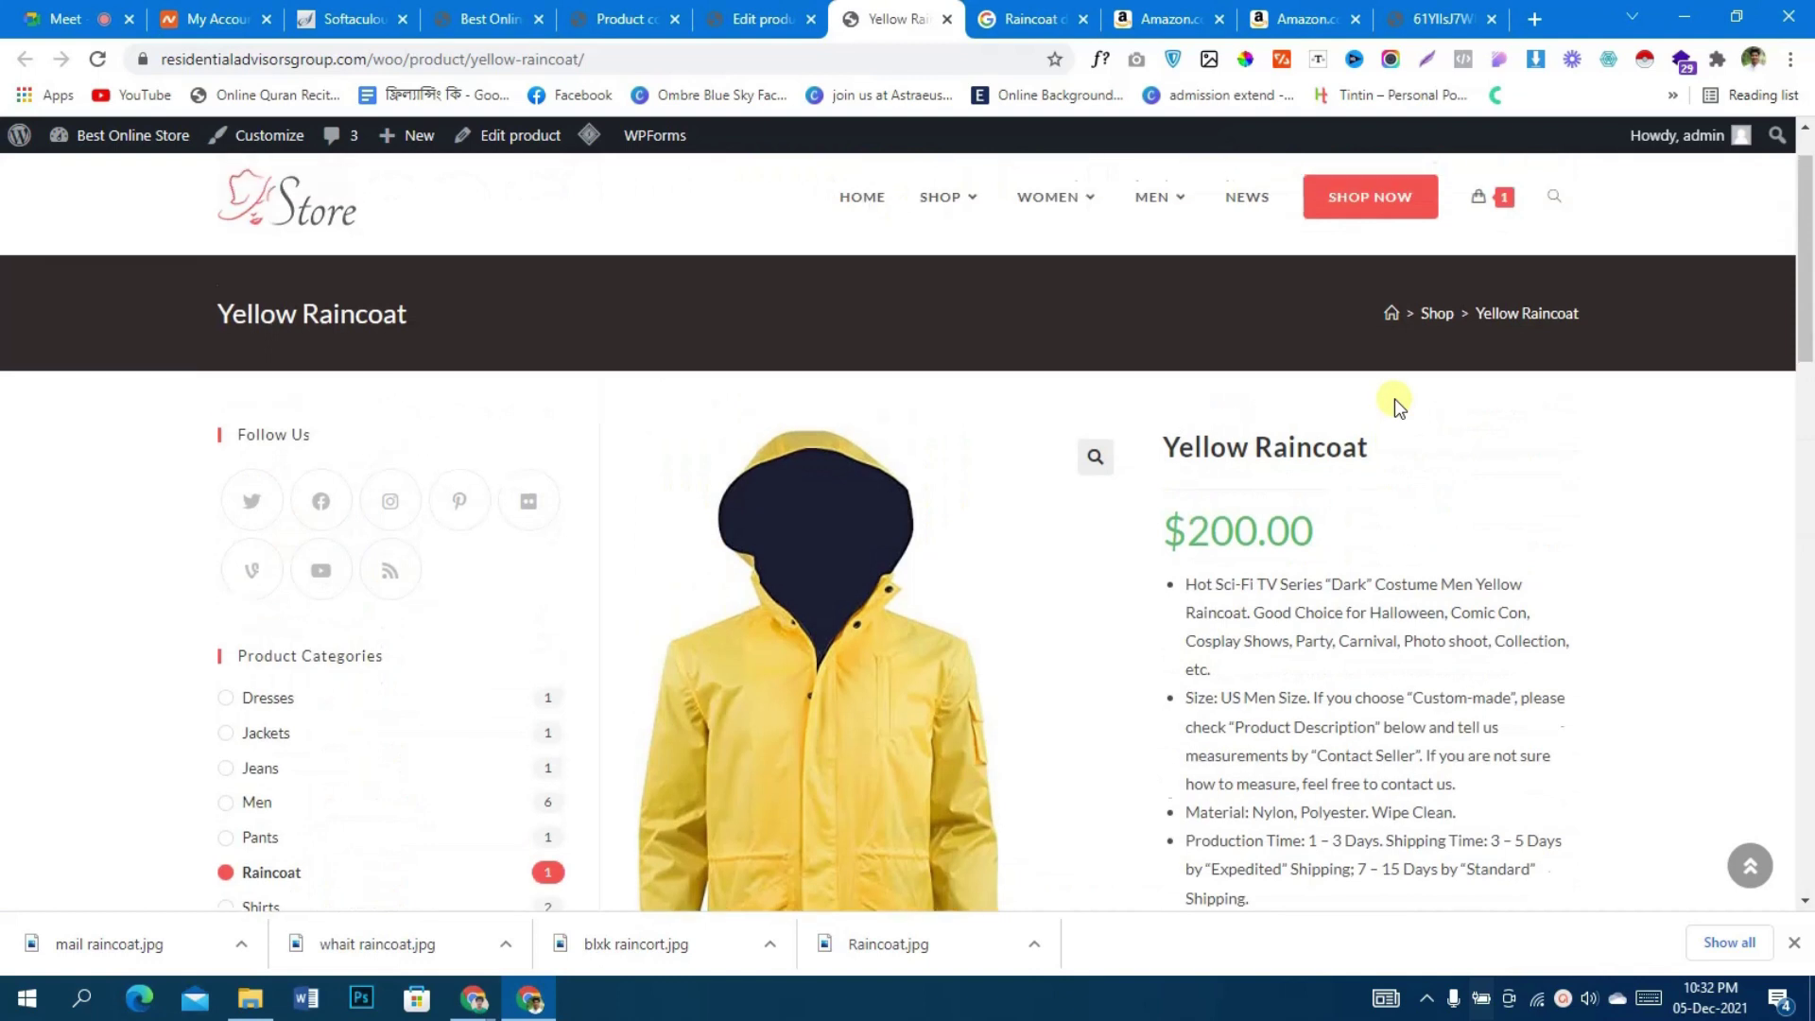